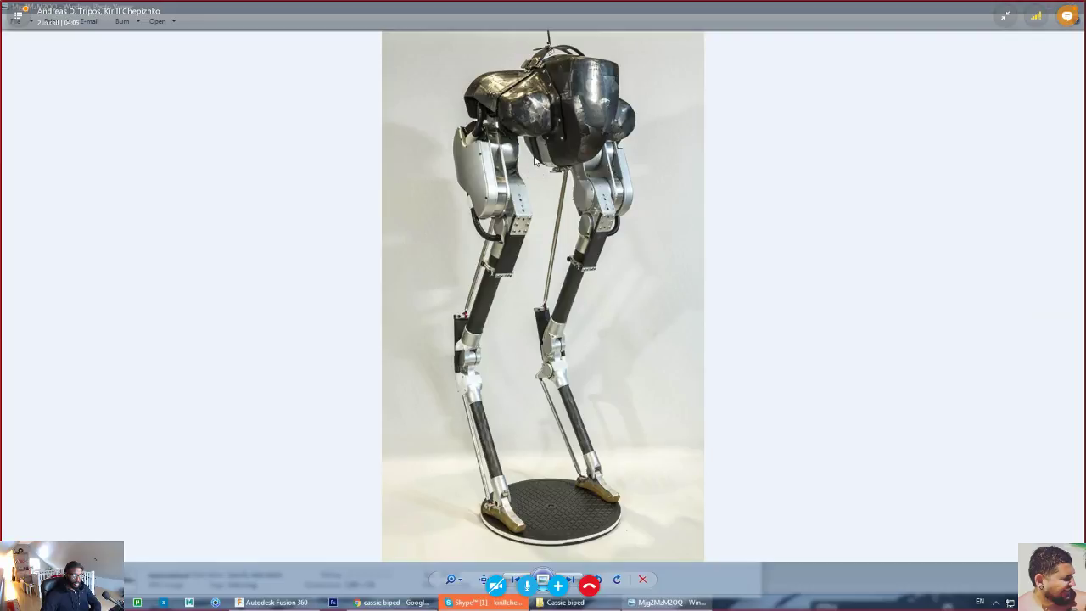
# - Minimize the photo viewer and browser windows and position the Cassie biped folder window over the empty design
pyautogui.click(1053, 8)
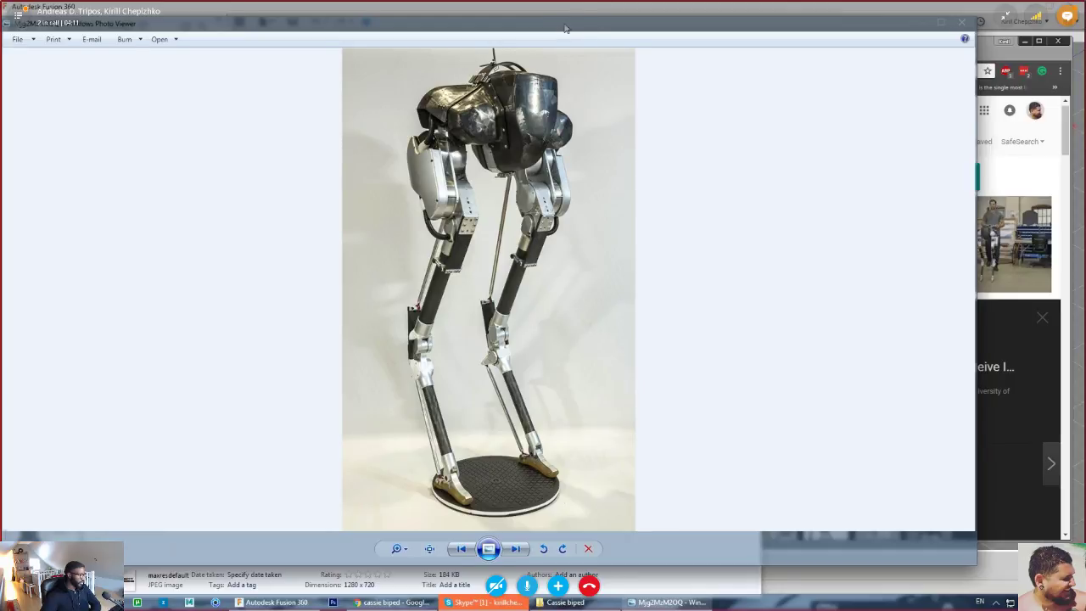
pyautogui.moveTo(564, 28); pyautogui.dragTo(600, 28)
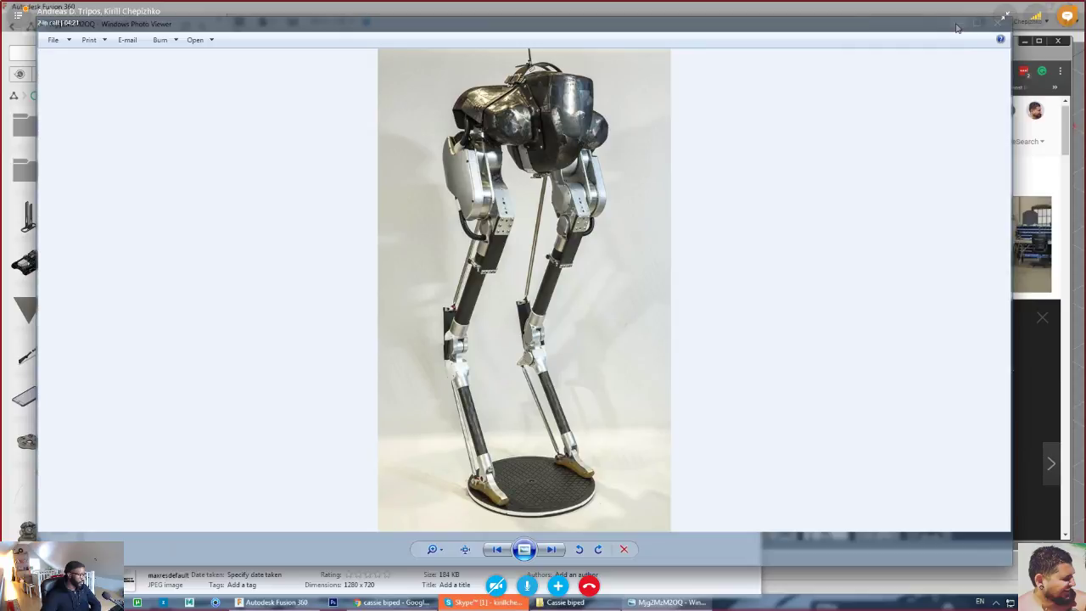
pyautogui.click(956, 28)
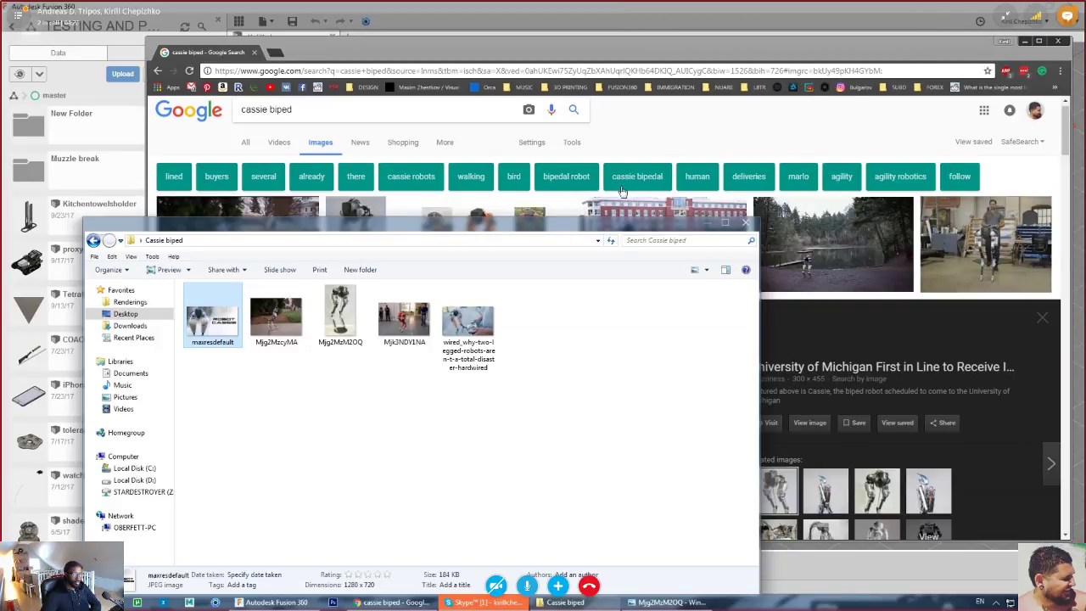
pyautogui.moveTo(577, 227); pyautogui.dragTo(682, 140)
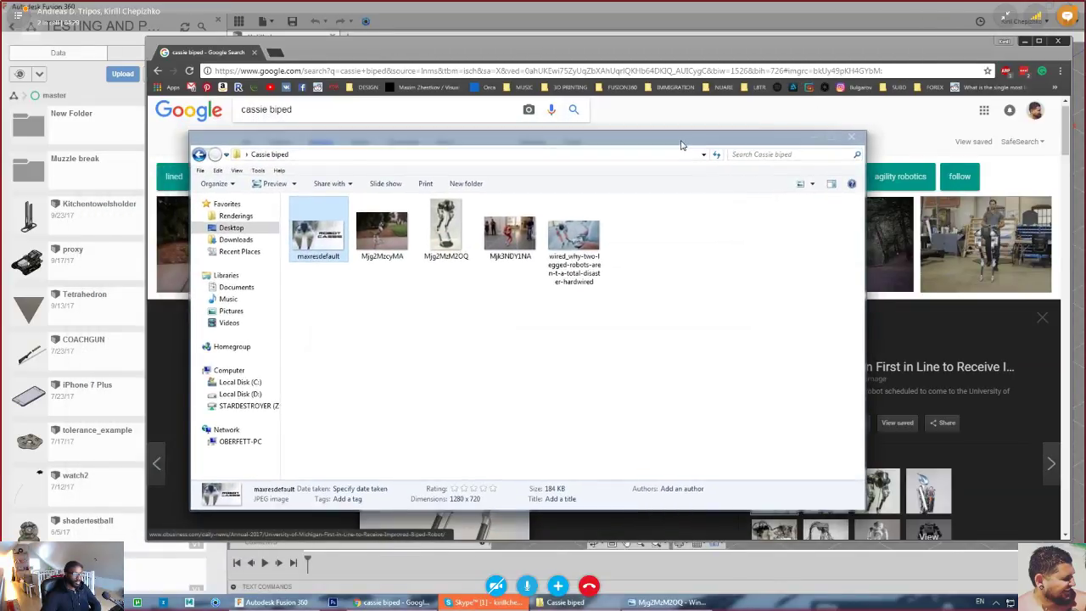
pyautogui.click(1023, 41)
pyautogui.moveTo(570, 149); pyautogui.dragTo(676, 161)
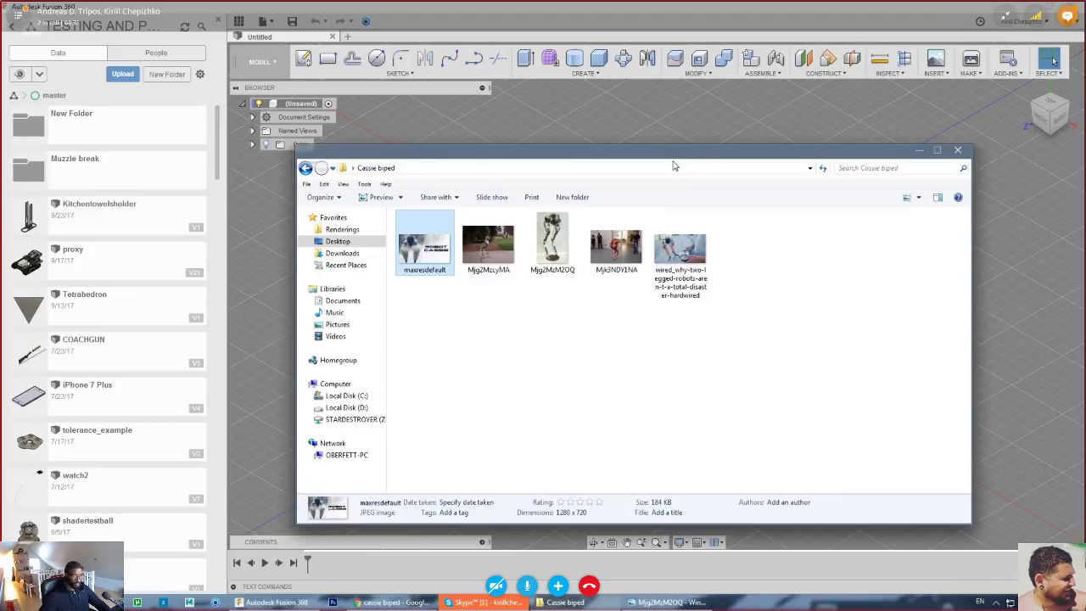
pyautogui.click(527, 586)
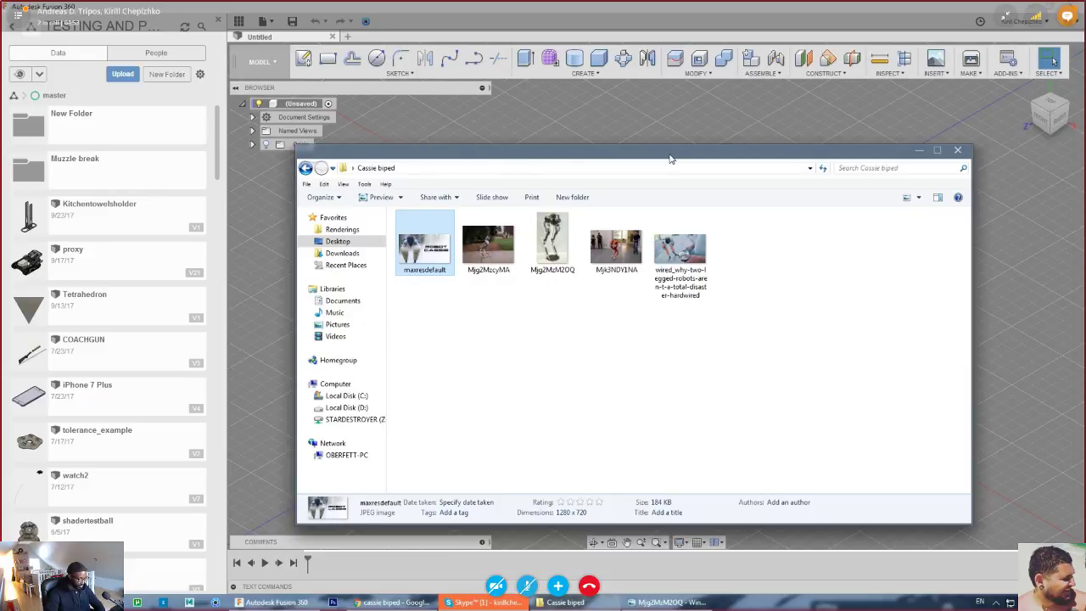
pyautogui.moveTo(668, 156); pyautogui.dragTo(646, 147)
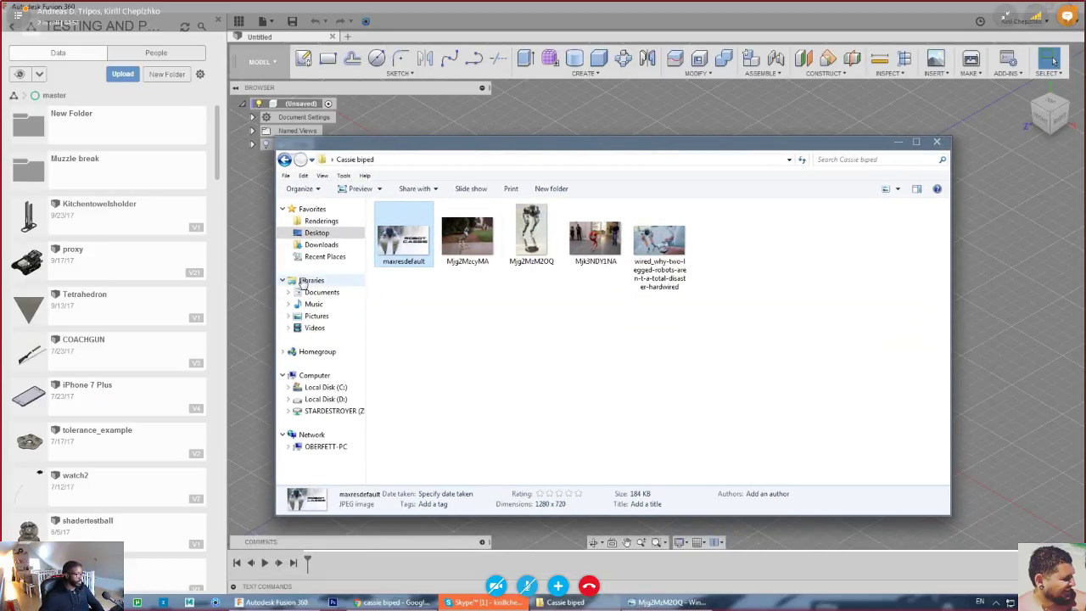
# - Open the Mjg2MzM2OQ image from the Cassie biped folder in Photoshop and dismiss the pen calibration reminder
pyautogui.rightClick(524, 240)
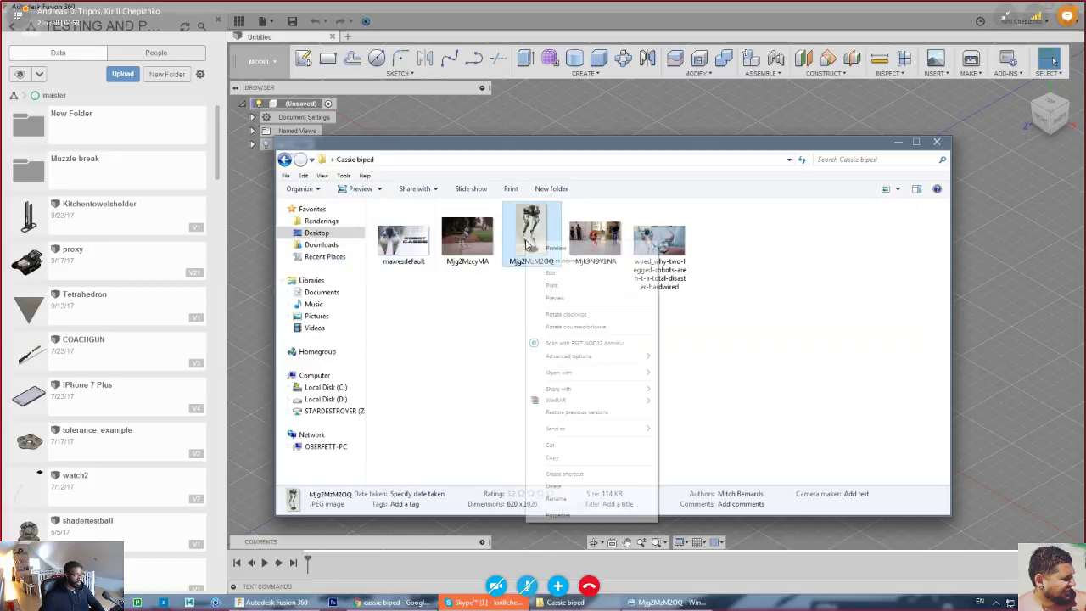
pyautogui.hotkey('alt', 'Tab')
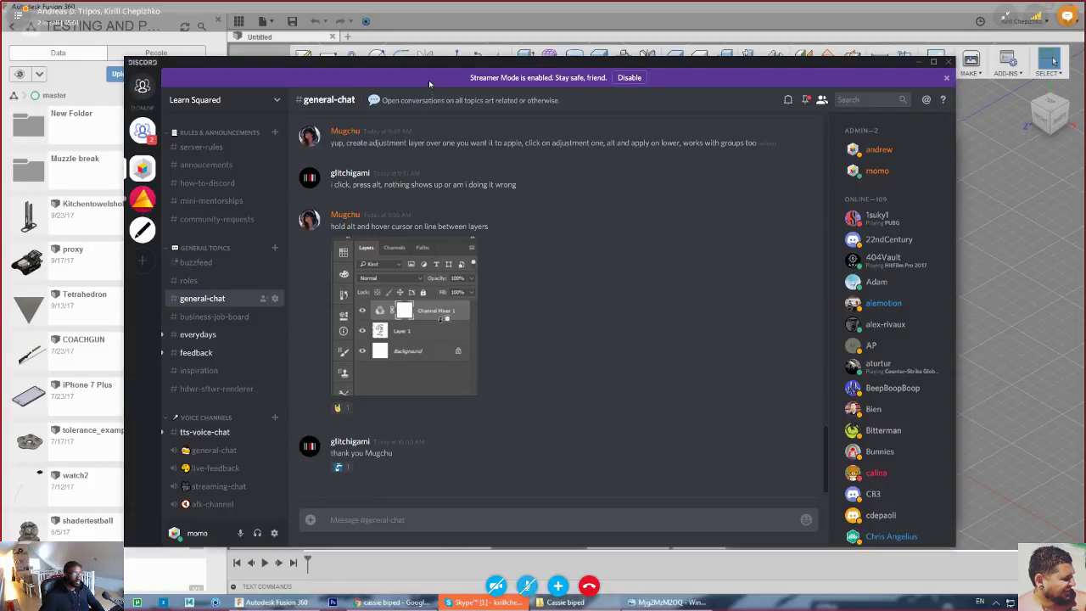
pyautogui.moveTo(428, 65); pyautogui.dragTo(0, 100)
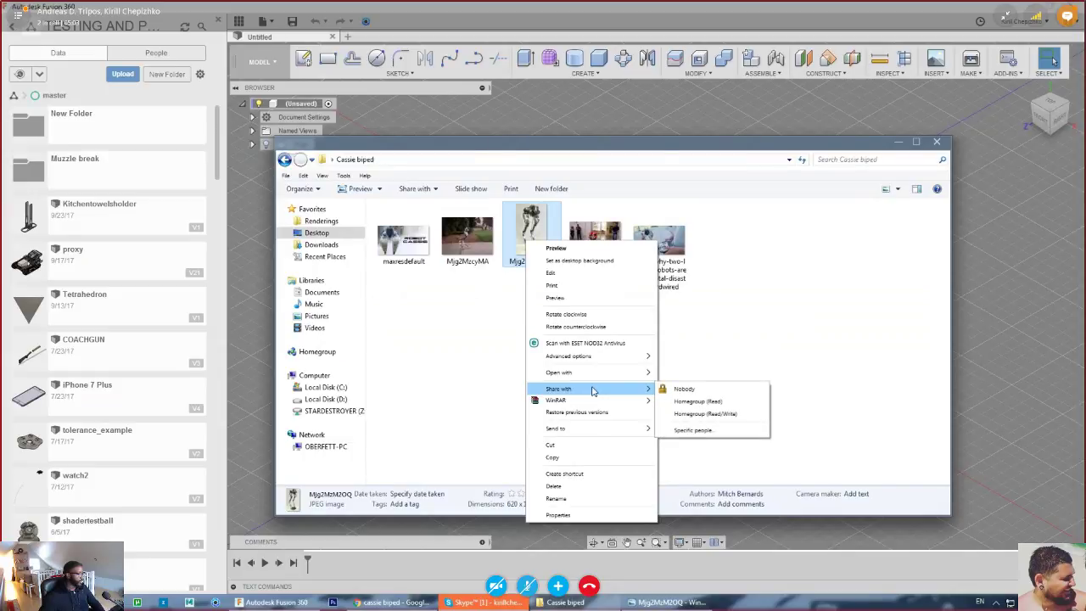
pyautogui.moveTo(593, 371)
pyautogui.click(721, 373)
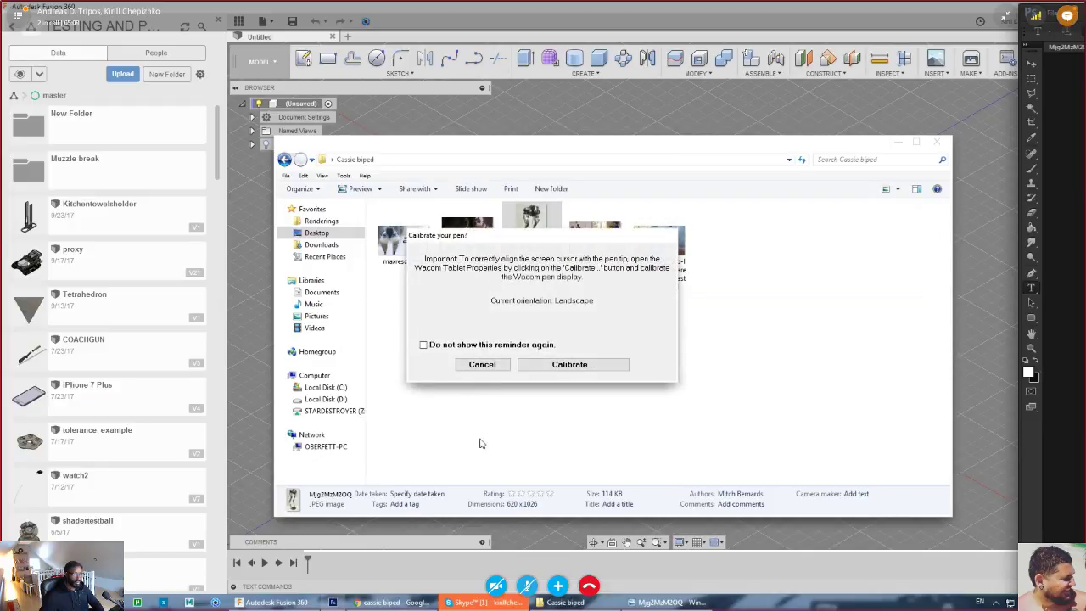
pyautogui.click(479, 366)
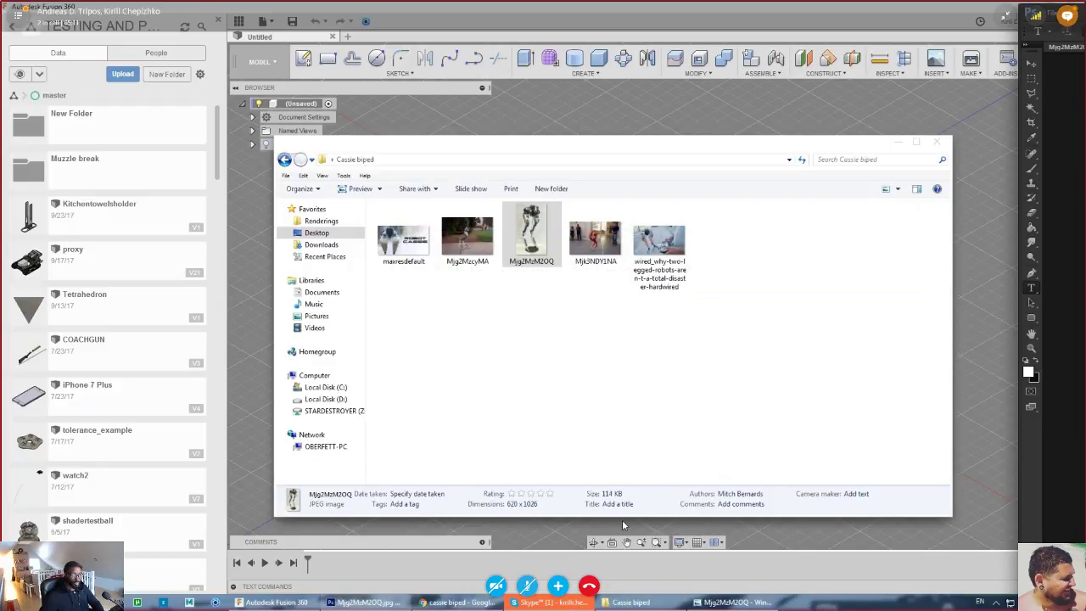
# - Move the Photoshop window fully onto this display and maximize it
pyautogui.click(1031, 12)
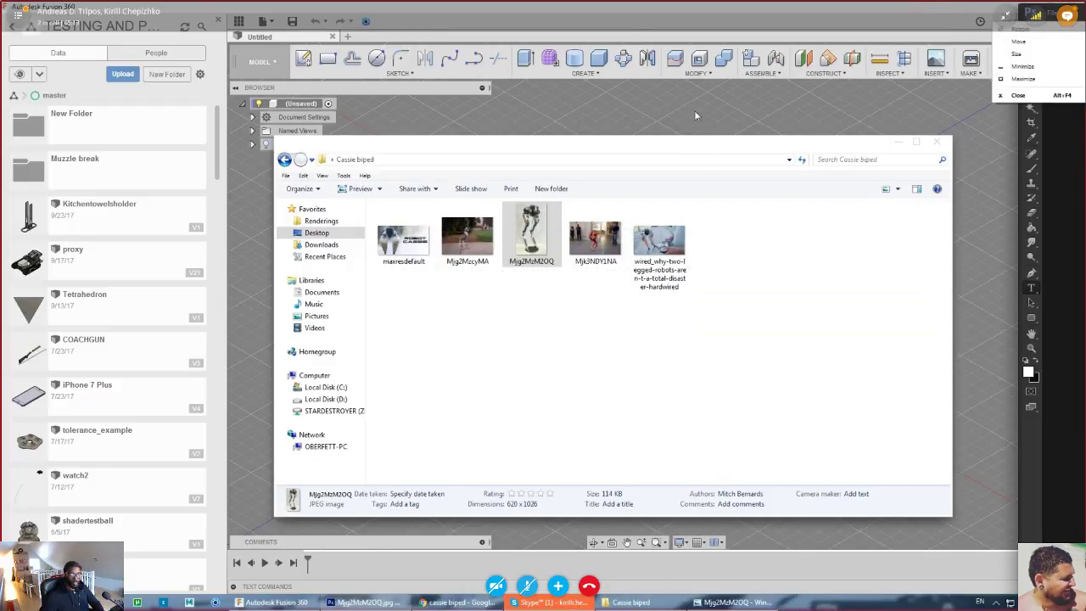
pyautogui.click(1017, 42)
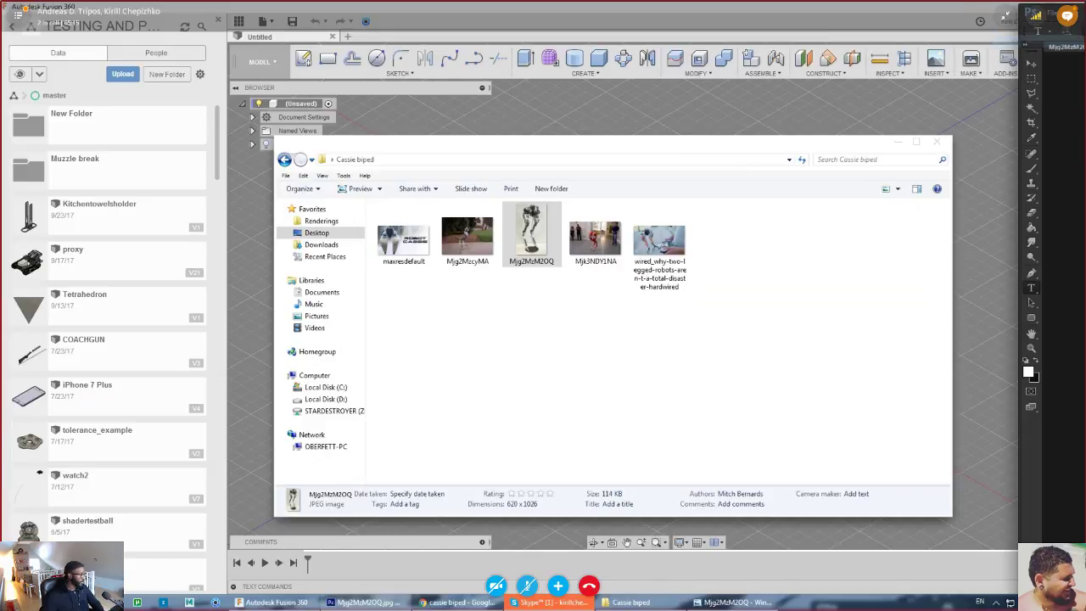
pyautogui.moveTo(1052, 8); pyautogui.dragTo(34, 55)
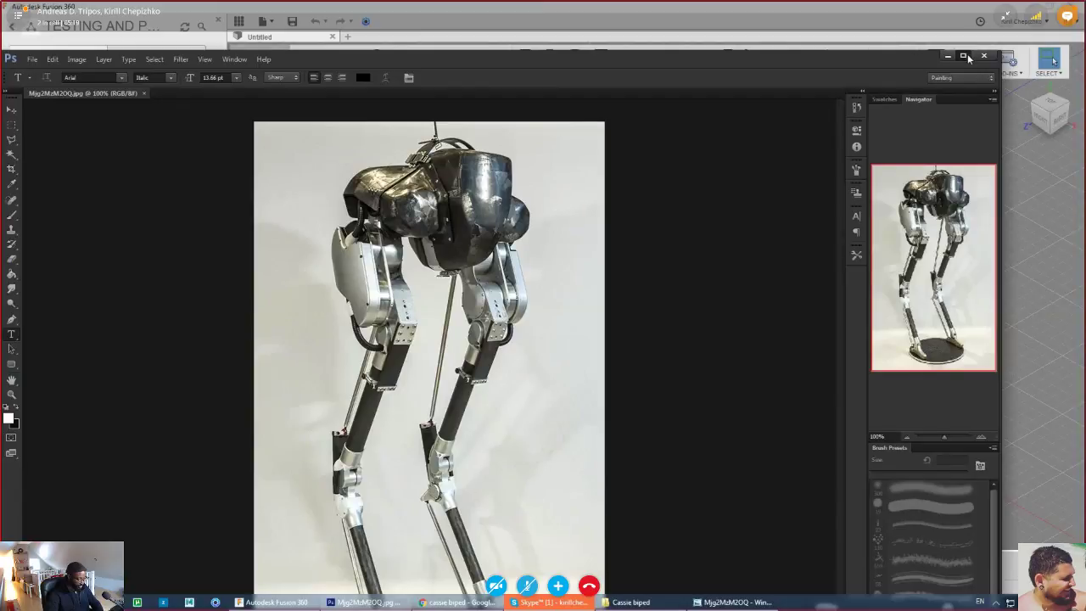
pyautogui.click(962, 55)
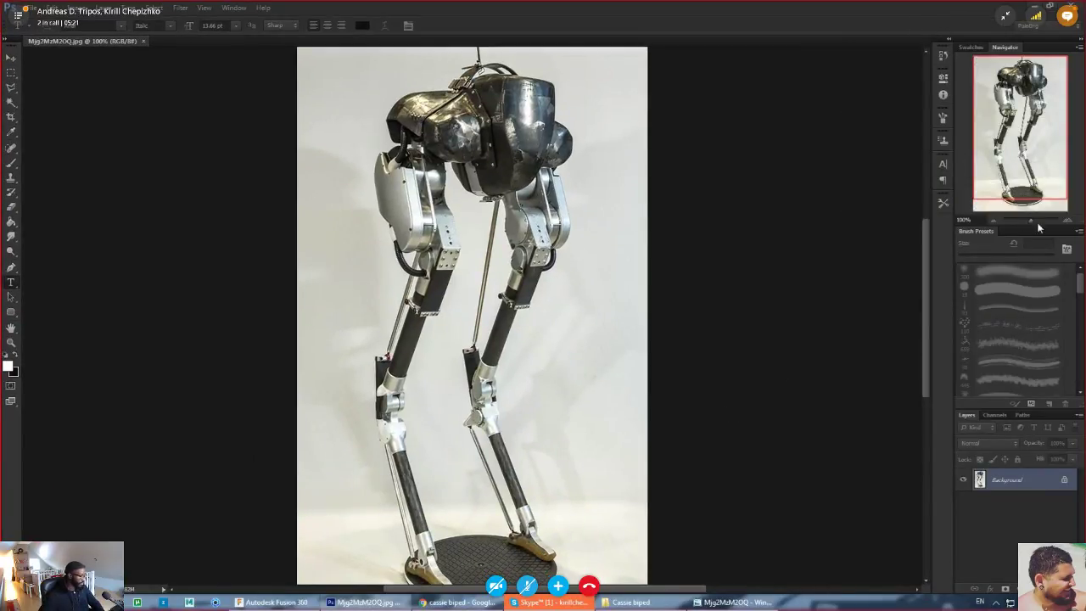
pyautogui.click(1067, 222)
pyautogui.scroll(5, 771, 318)
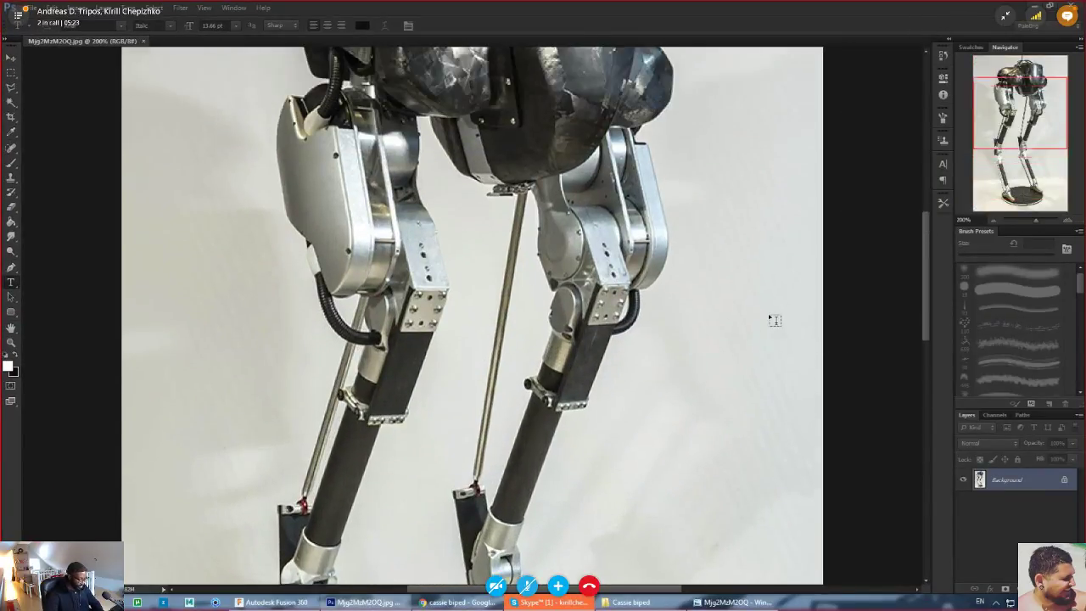
pyautogui.scroll(2, 772, 314)
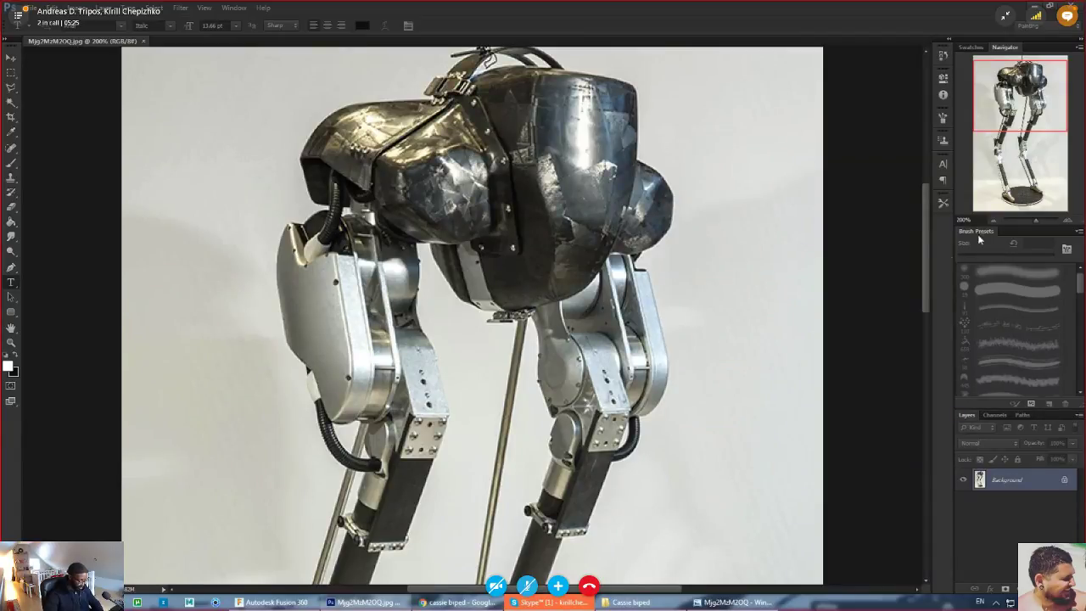
pyautogui.click(994, 220)
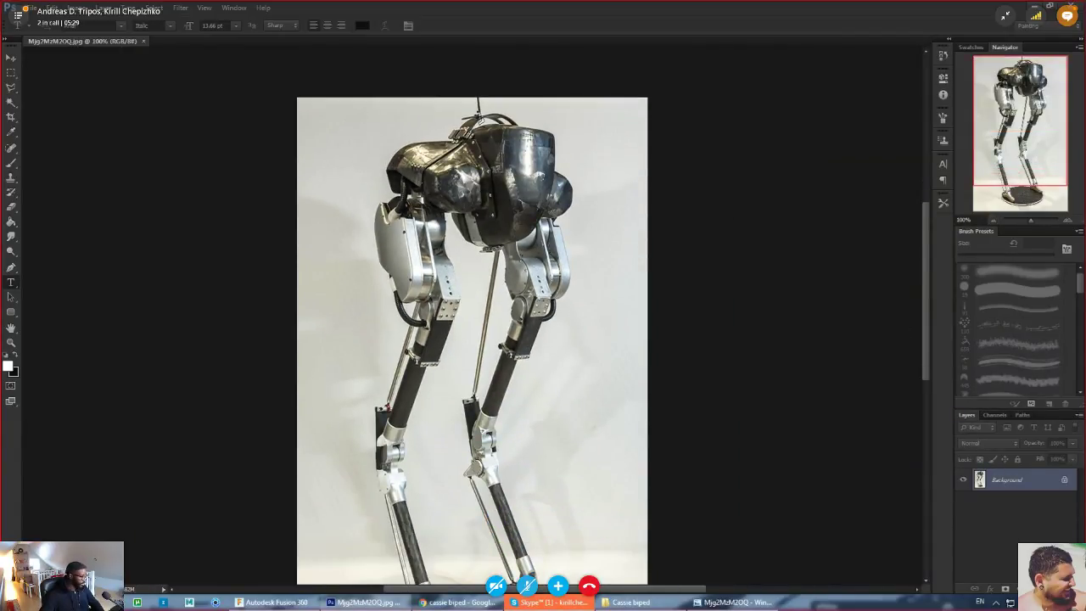
# - Add a new layer above the background and set the foreground colour to dark grey #191919
pyautogui.hotkey('ctrl', 'shift', 'alt', 'n')
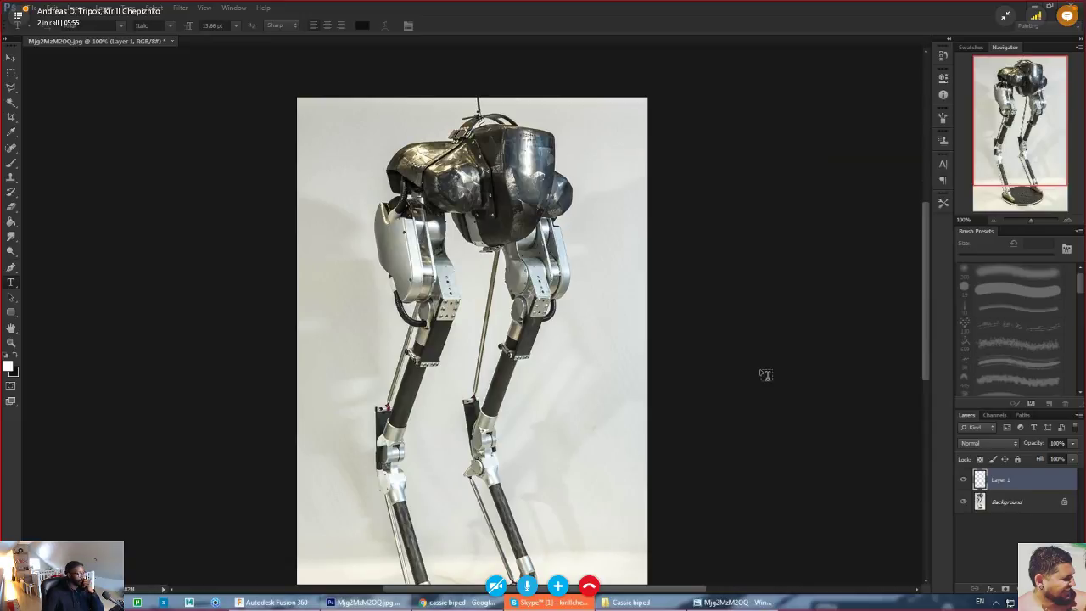
pyautogui.click(10, 368)
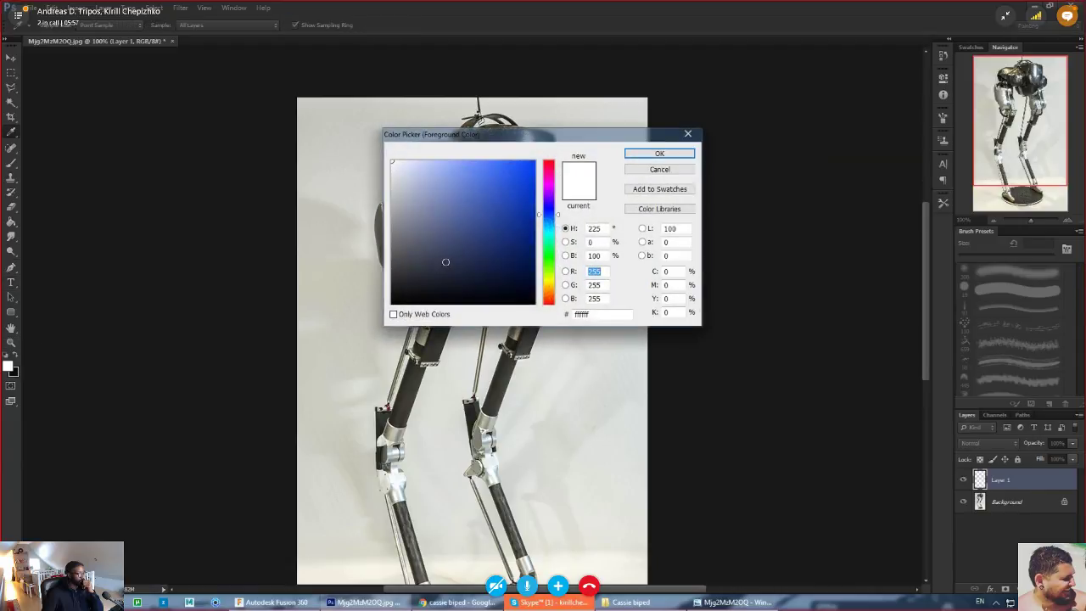
pyautogui.click(392, 290)
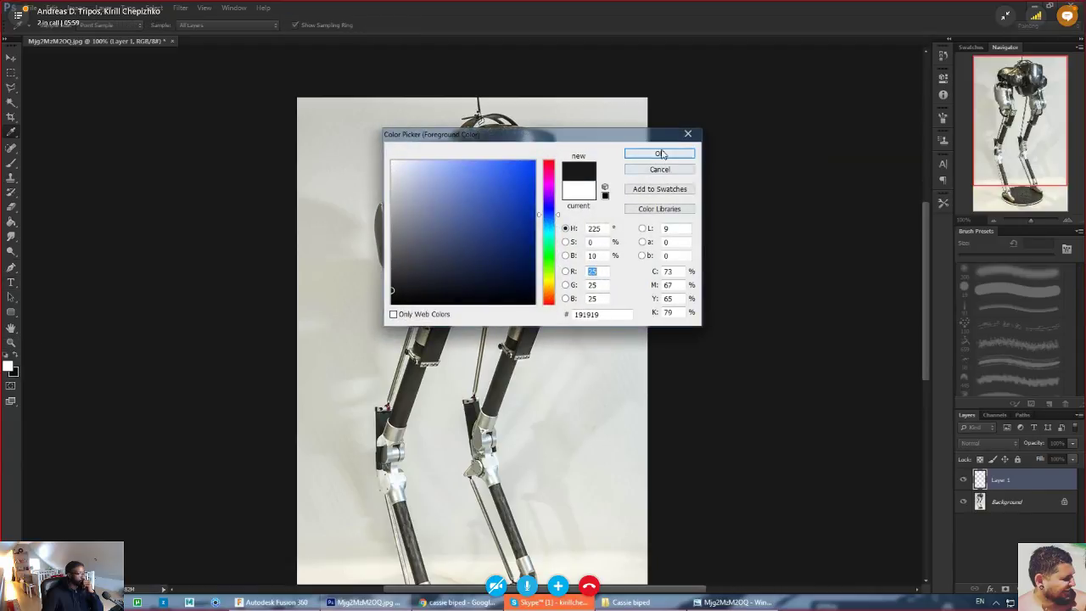
pyautogui.click(659, 153)
# - Add another layer, fill it with the dark grey foreground colour and lower its opacity to 50%
pyautogui.click(1049, 589)
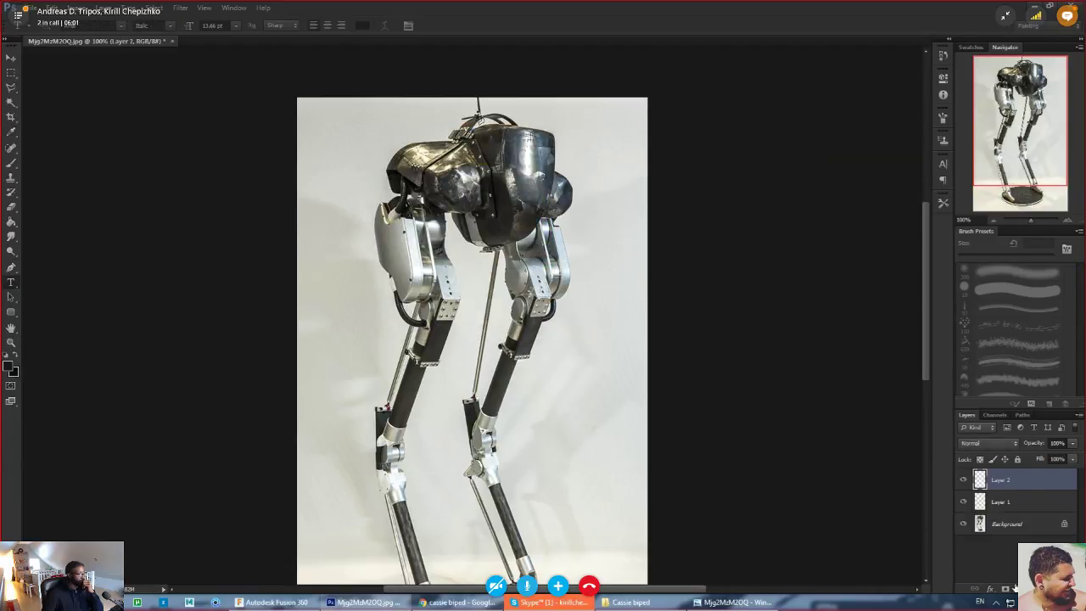
pyautogui.click(11, 220)
pyautogui.click(427, 387)
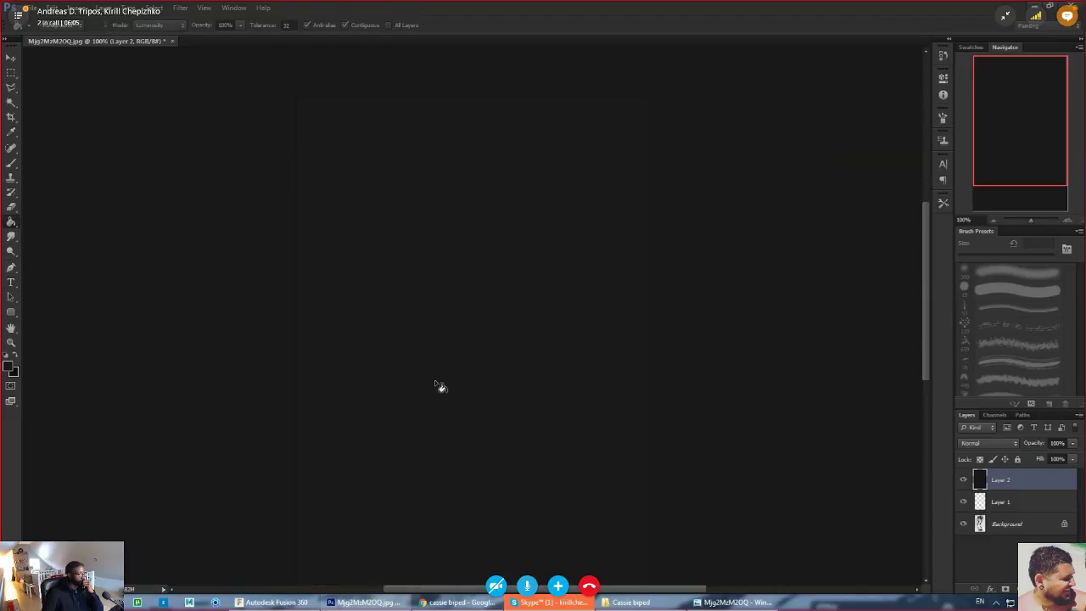
pyautogui.click(1072, 443)
pyautogui.moveTo(1028, 457); pyautogui.dragTo(1040, 457)
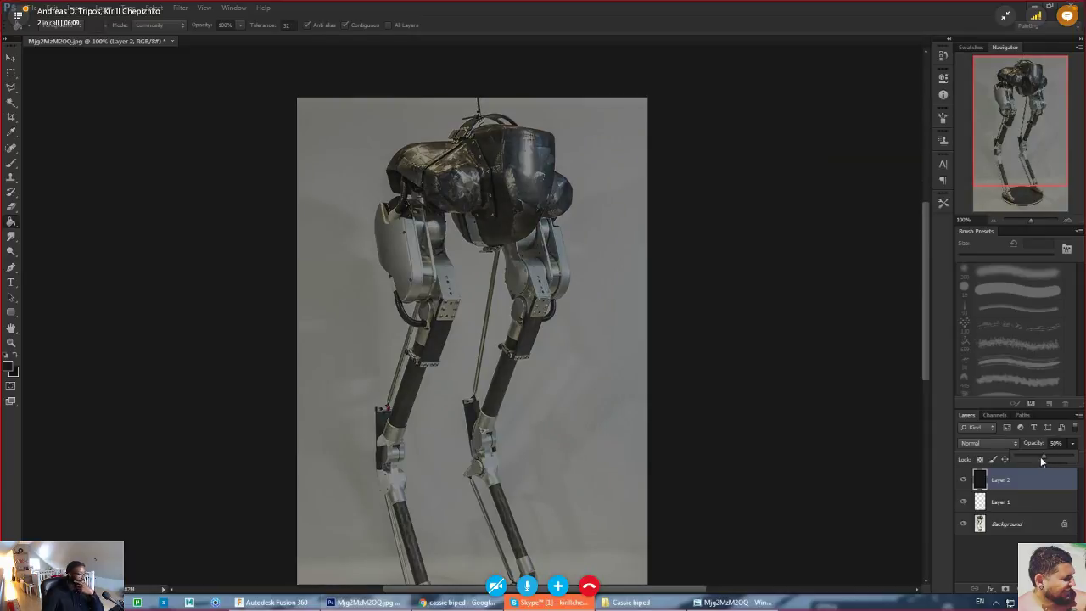
# - Delete the empty Layer 1 and add a new blank layer above the dark overlay
pyautogui.click(999, 502)
pyautogui.press('Delete')
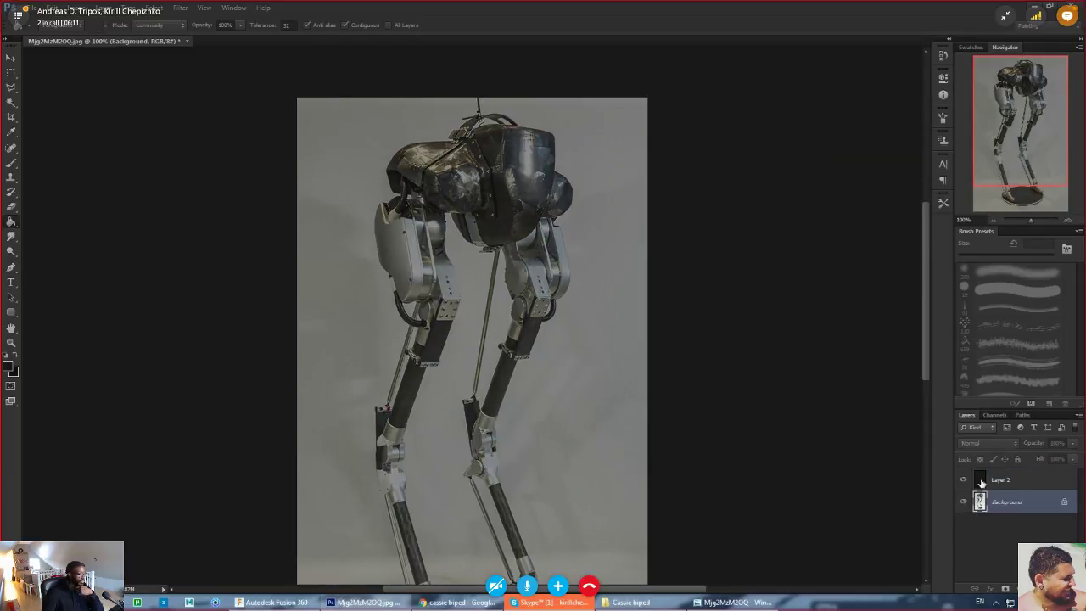
pyautogui.click(979, 482)
pyautogui.click(1050, 588)
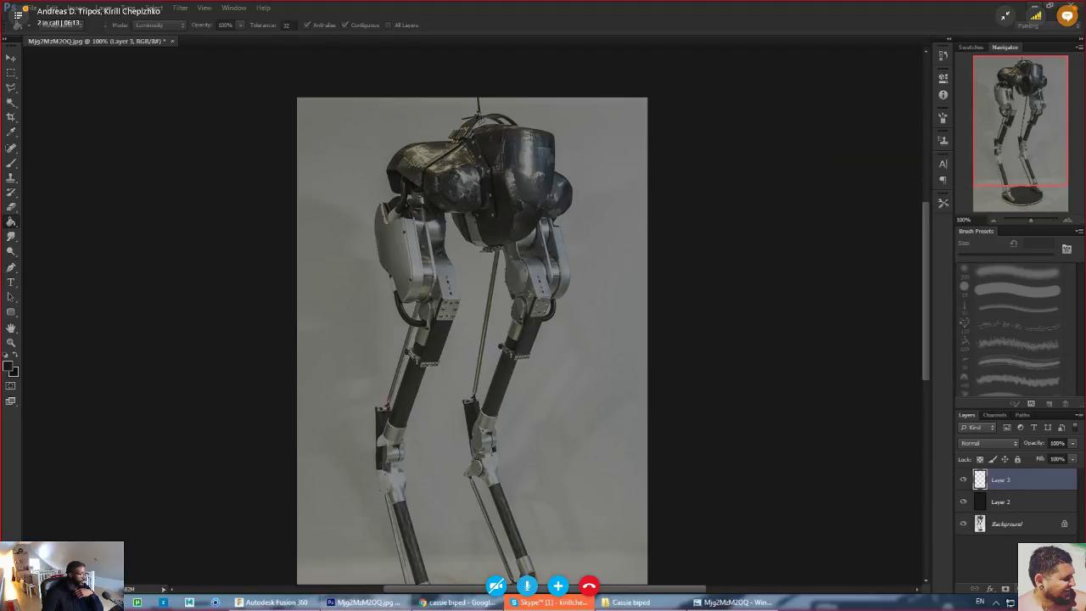
# - Activate the Brush tool and set the foreground colour to orange #f8a900
pyautogui.click(13, 155)
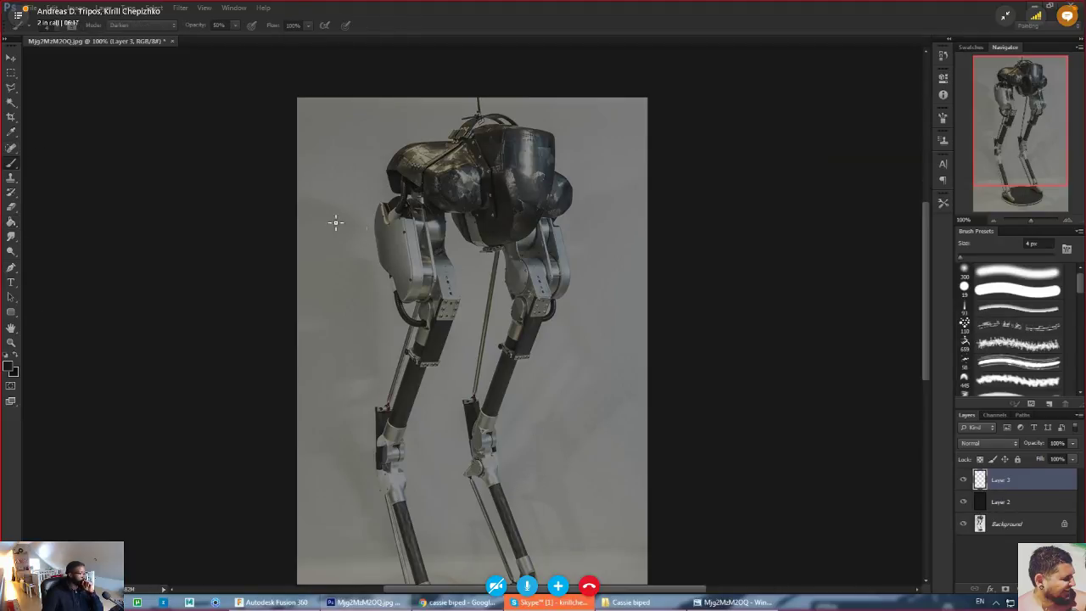
pyautogui.click(10, 367)
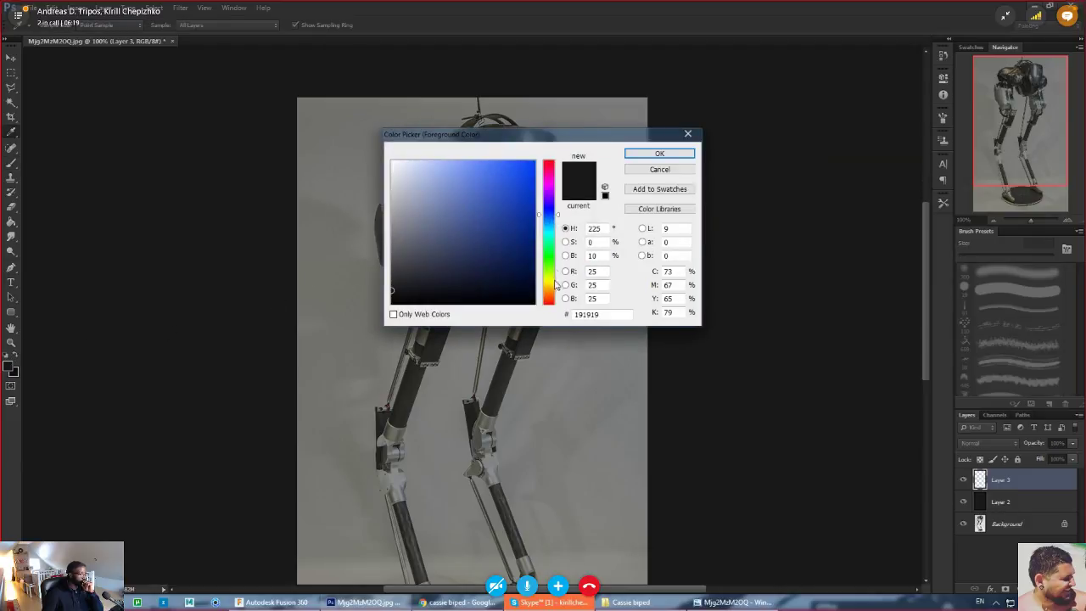
pyautogui.moveTo(556, 284); pyautogui.dragTo(555, 288)
pyautogui.click(532, 164)
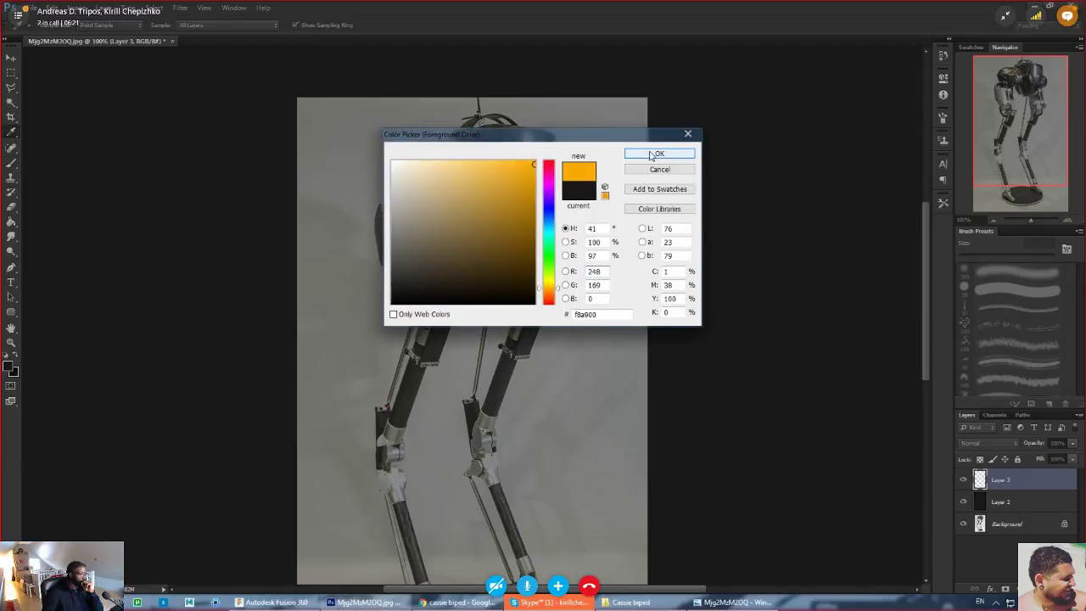
pyautogui.click(655, 154)
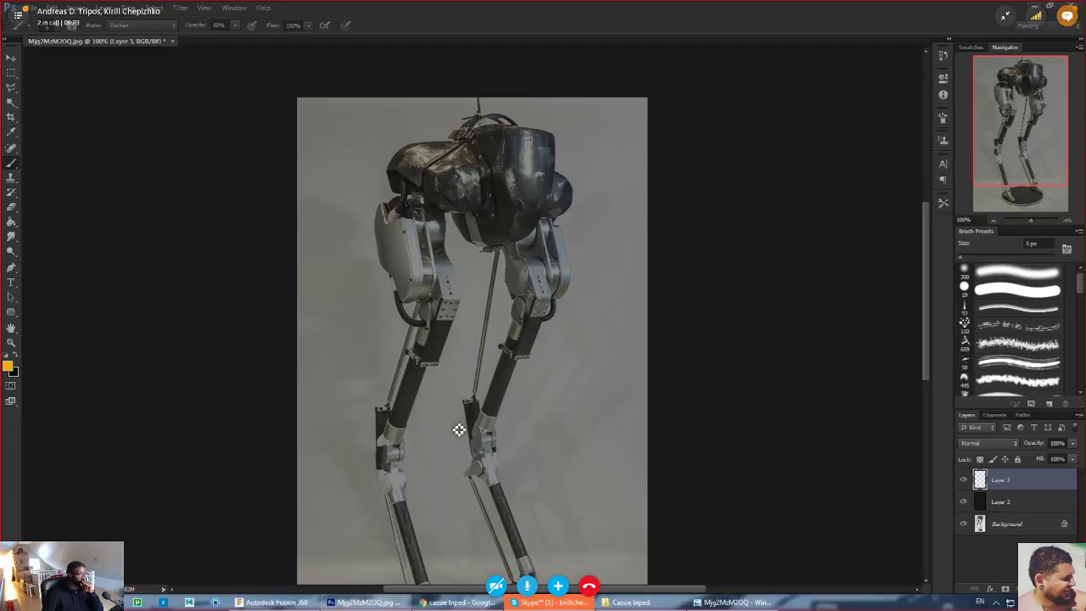
# - Set the brush to 3 px and 100% opacity, with pen pressure controlling its size
pyautogui.press(']')
pyautogui.press(']')
pyautogui.press('[')
pyautogui.press('[')
pyautogui.press('[')
pyautogui.hotkey('ctrl', '+')
pyautogui.hotkey('ctrl', '+')
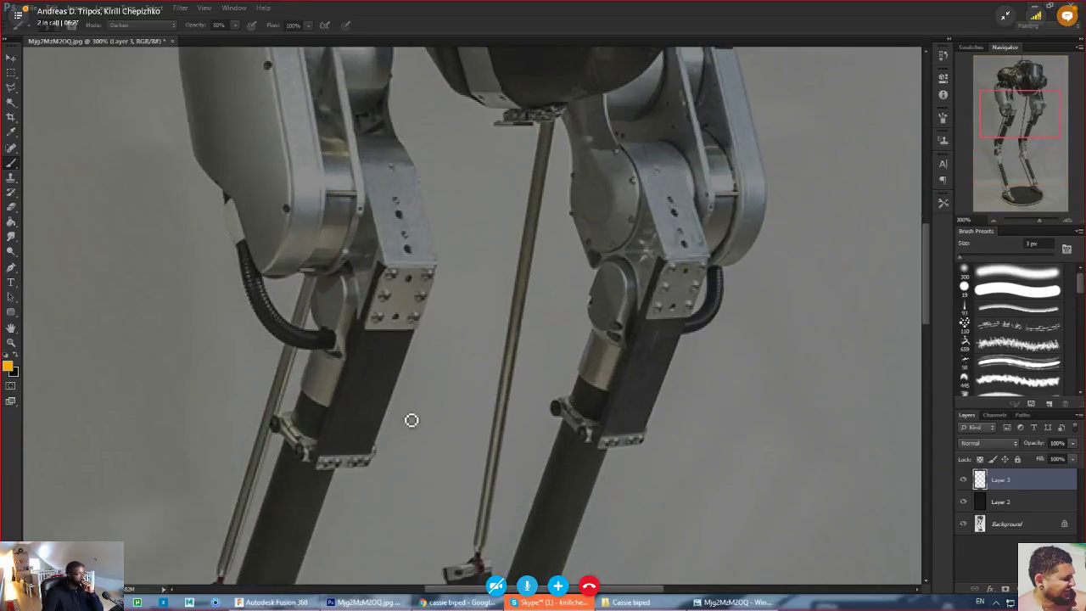
pyautogui.moveTo(451, 102); pyautogui.dragTo(450, 459)
pyautogui.scroll(2, 450, 459)
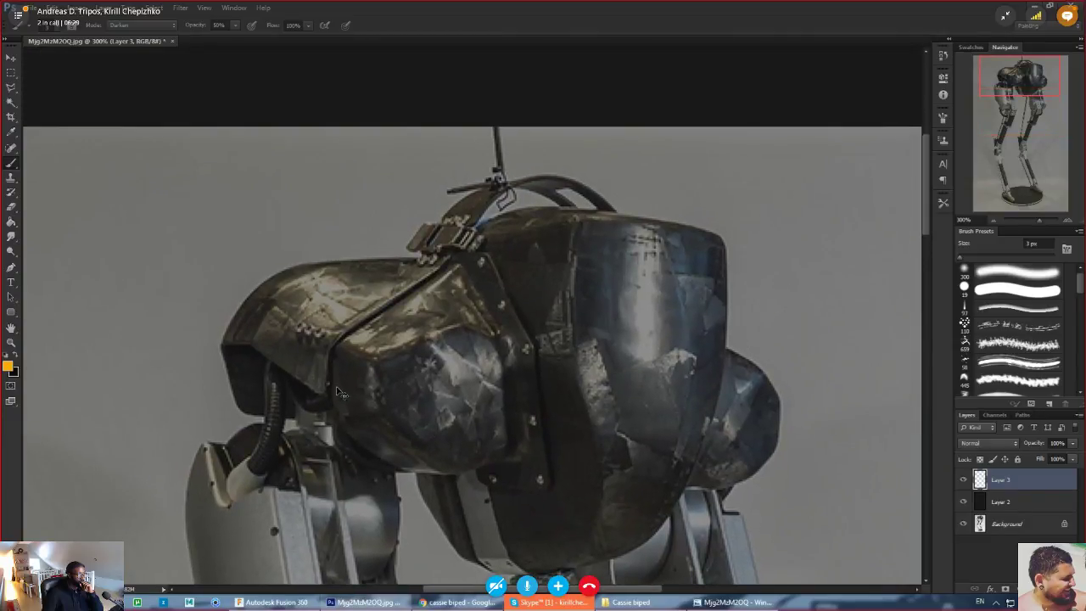
pyautogui.hotkey('ctrl', '-')
pyautogui.scroll(-3, 322, 408)
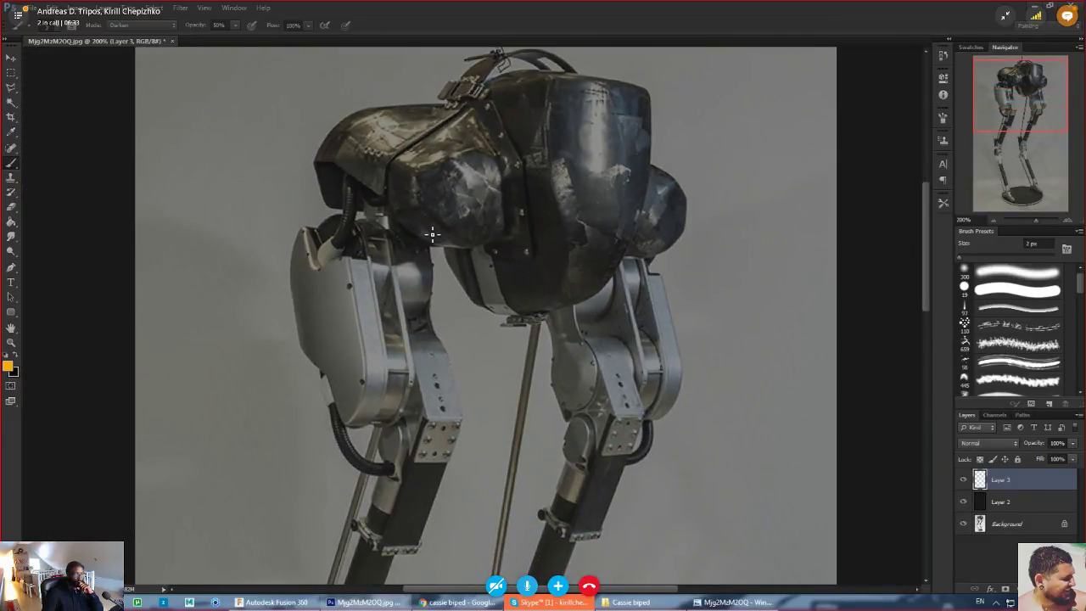
pyautogui.press(']')
pyautogui.moveTo(235, 25); pyautogui.dragTo(239, 40)
pyautogui.click(347, 25)
# - Trace the inner edge of the photo's left leg in orange, from the hip past the bolted block and down the dark tube
pyautogui.moveTo(425, 215); pyautogui.dragTo(443, 309)
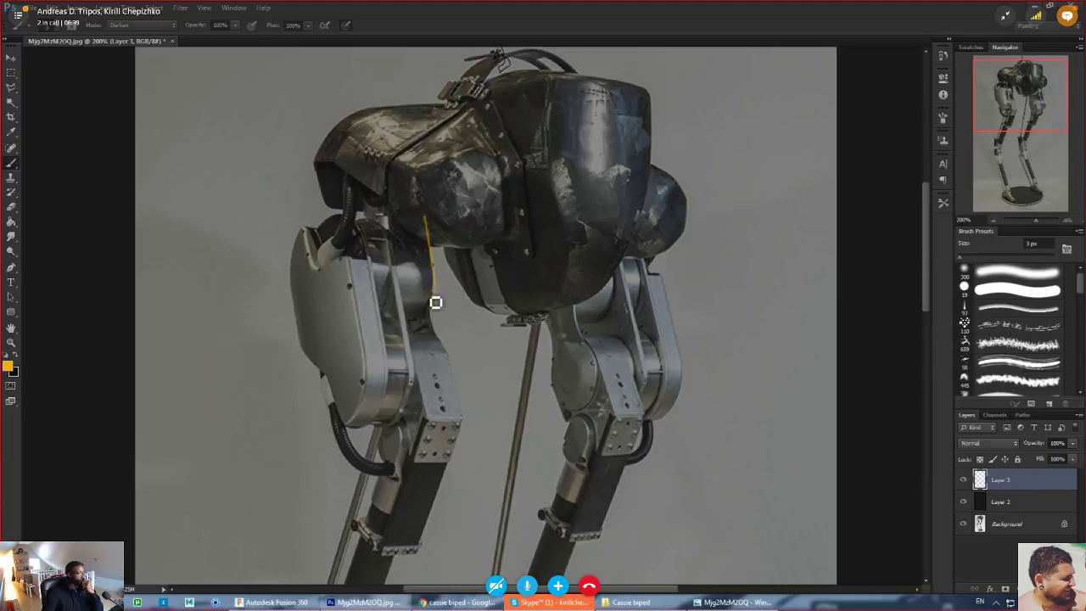
pyautogui.moveTo(433, 268)
pyautogui.mouseDown()
pyautogui.moveTo(432, 325)
pyautogui.moveTo(471, 418)
pyautogui.mouseUp()
pyautogui.moveTo(300, 428); pyautogui.dragTo(308, 343)
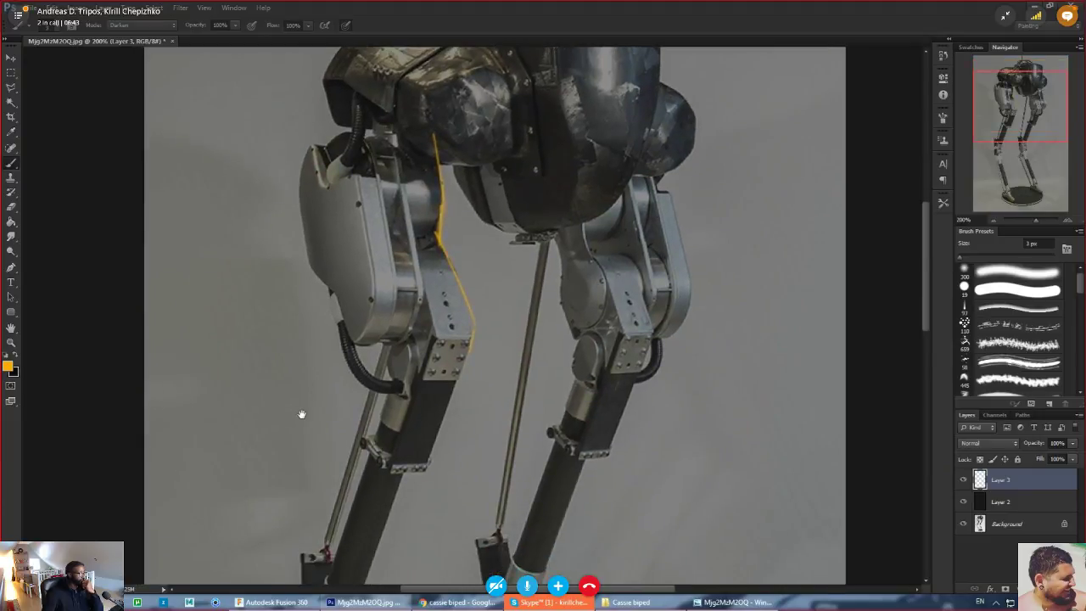
pyautogui.moveTo(300, 414); pyautogui.dragTo(380, 342)
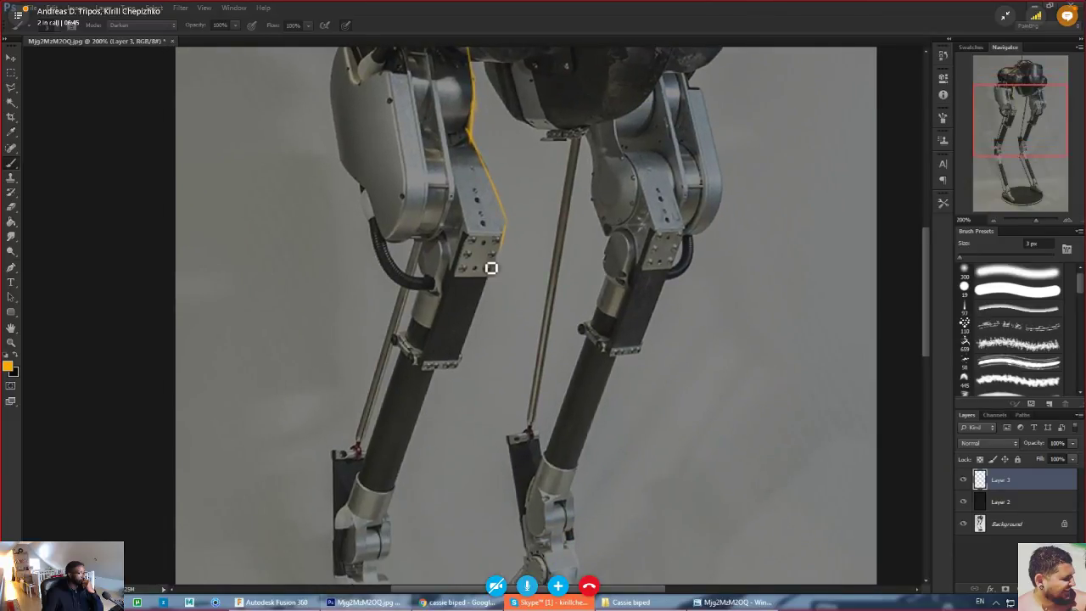
pyautogui.moveTo(504, 241)
pyautogui.mouseDown()
pyautogui.moveTo(461, 373)
pyautogui.moveTo(431, 385)
pyautogui.mouseUp()
pyautogui.moveTo(442, 354); pyautogui.dragTo(375, 553)
# - Continue the left leg's outline around the lower joint, down the shin and around the foot
pyautogui.moveTo(328, 420); pyautogui.dragTo(349, 287)
pyautogui.moveTo(410, 370); pyautogui.dragTo(413, 480)
pyautogui.moveTo(341, 519); pyautogui.dragTo(336, 310)
pyautogui.moveTo(407, 269)
pyautogui.mouseDown()
pyautogui.moveTo(494, 555)
pyautogui.moveTo(439, 561)
pyautogui.mouseUp()
pyautogui.keyDown('shift'); pyautogui.click(408, 532); pyautogui.keyUp('shift')
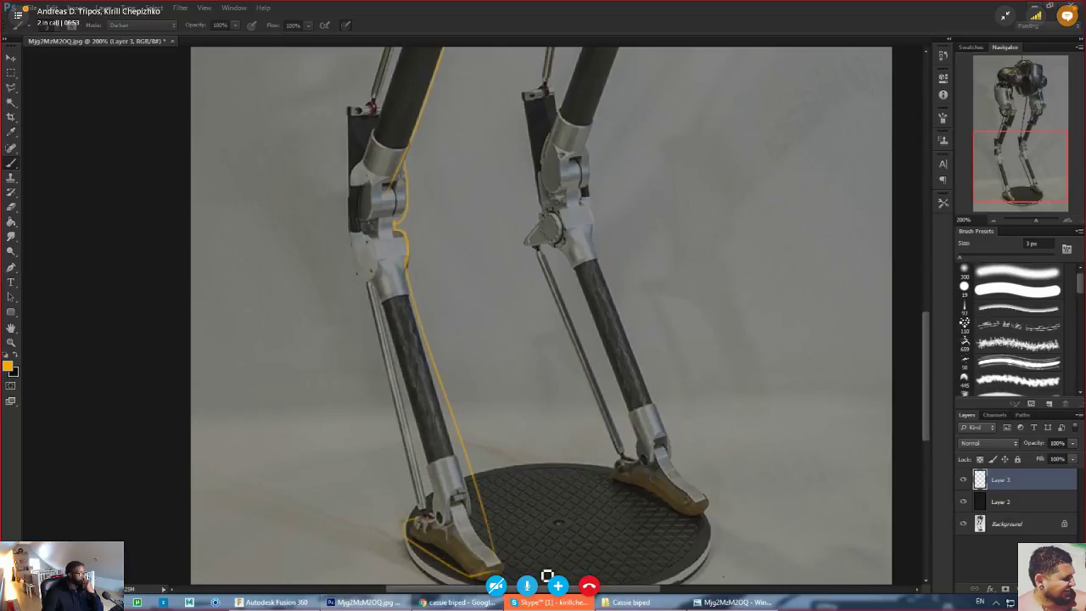
# - Trace the left leg's outer edge from the foot up past the lower joint, cable and thigh housing to the hip
pyautogui.keyDown('shift'); pyautogui.click(424, 514); pyautogui.keyUp('shift')
pyautogui.keyDown('shift'); pyautogui.click(355, 241); pyautogui.keyUp('shift')
pyautogui.moveTo(320, 213); pyautogui.dragTo(392, 521)
pyautogui.keyDown('shift'); pyautogui.click(422, 418); pyautogui.keyUp('shift')
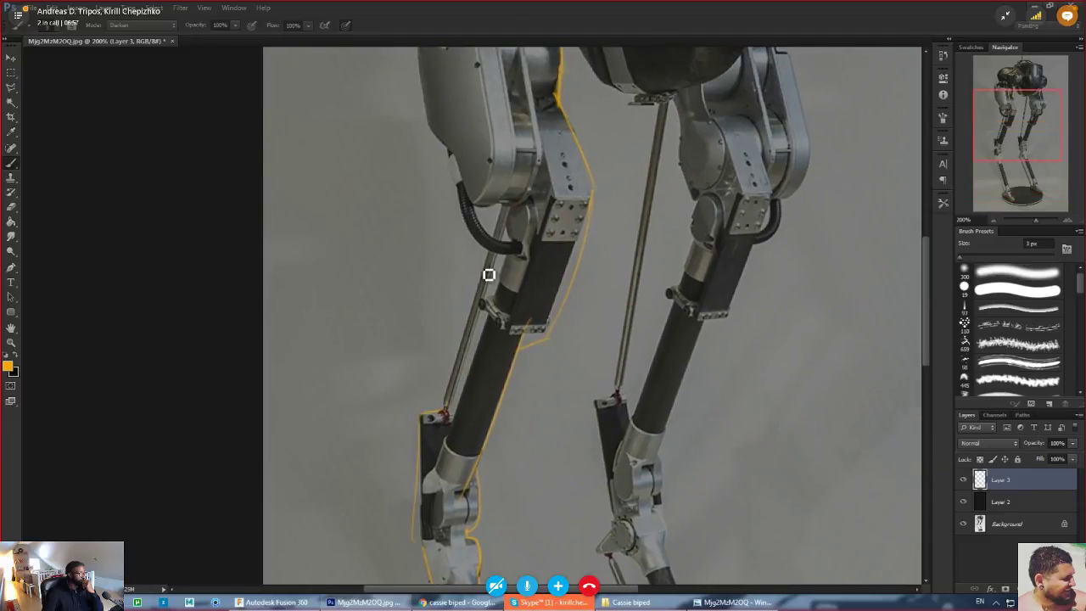
pyautogui.moveTo(469, 255)
pyautogui.mouseDown()
pyautogui.moveTo(473, 438)
pyautogui.moveTo(436, 294)
pyautogui.moveTo(430, 212)
pyautogui.mouseUp()
pyautogui.moveTo(442, 293); pyautogui.dragTo(454, 202)
pyautogui.keyDown('shift'); pyautogui.click(467, 161); pyautogui.keyUp('shift')
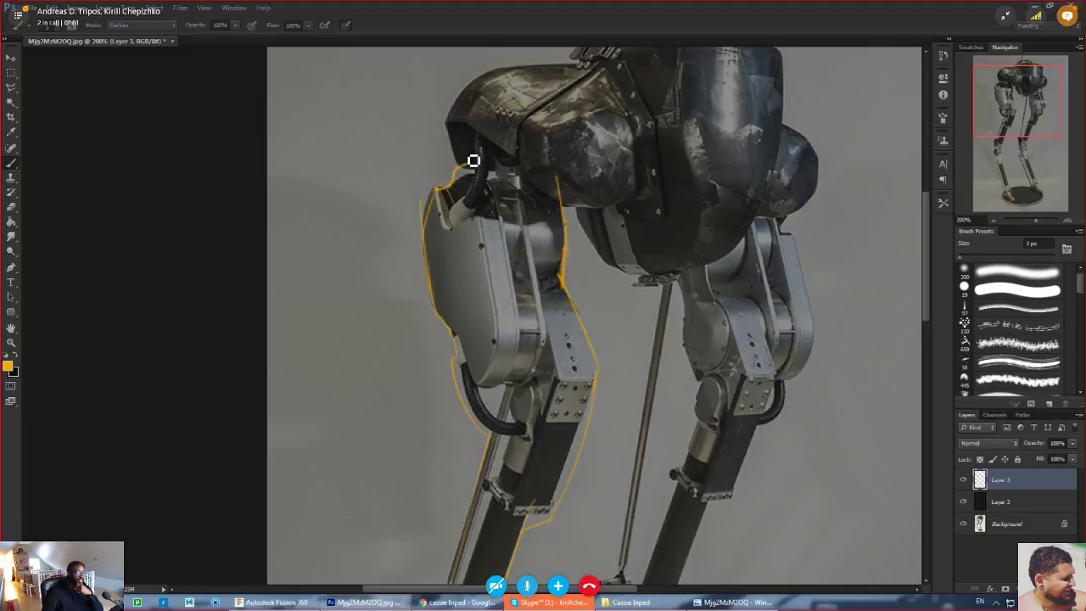
# - Trace the left edge of the front hip housing with connected straight strokes above the leg outline
pyautogui.click(552, 173)
pyautogui.keyDown('shift'); pyautogui.click(527, 168); pyautogui.keyUp('shift')
pyautogui.keyDown('shift'); pyautogui.click(524, 133); pyautogui.keyUp('shift')
pyautogui.moveTo(557, 89); pyautogui.dragTo(531, 276)
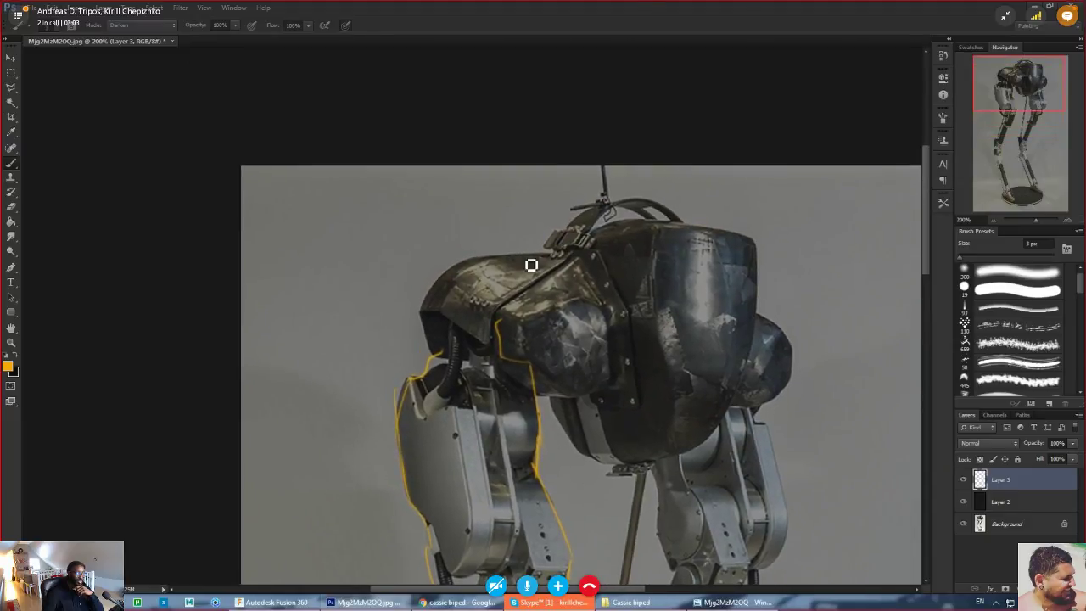
# - Draw a short guide line by the top bracket and a long straight diagonal along the hip shell's seam
pyautogui.moveTo(595, 177); pyautogui.dragTo(577, 263)
pyautogui.click(497, 324)
pyautogui.keyDown('shift'); pyautogui.click(351, 427); pyautogui.keyUp('shift')
pyautogui.keyDown('shift'); pyautogui.click(666, 186); pyautogui.keyUp('shift')
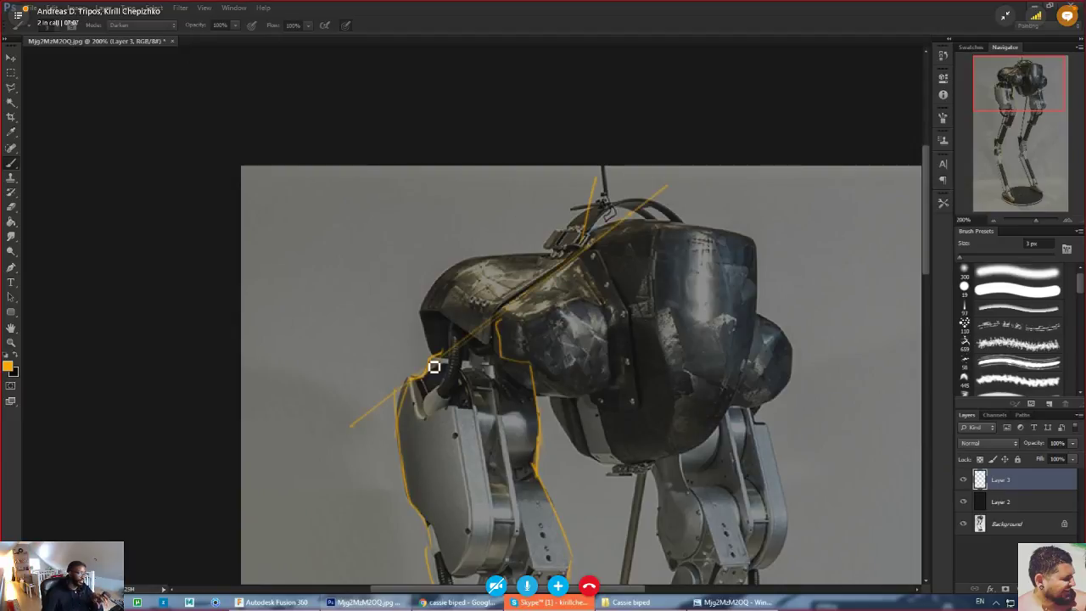
# - Outline the rear hip shell and its top contour, then trace the panel edge around the front hip housing
pyautogui.click(434, 357)
pyautogui.keyDown('shift'); pyautogui.click(420, 313); pyautogui.keyUp('shift')
pyautogui.keyDown('shift'); pyautogui.click(440, 276); pyautogui.keyUp('shift')
pyautogui.moveTo(435, 299)
pyautogui.mouseDown()
pyautogui.moveTo(555, 235)
pyautogui.moveTo(603, 247)
pyautogui.moveTo(647, 403)
pyautogui.moveTo(619, 415)
pyautogui.moveTo(544, 400)
pyautogui.mouseUp()
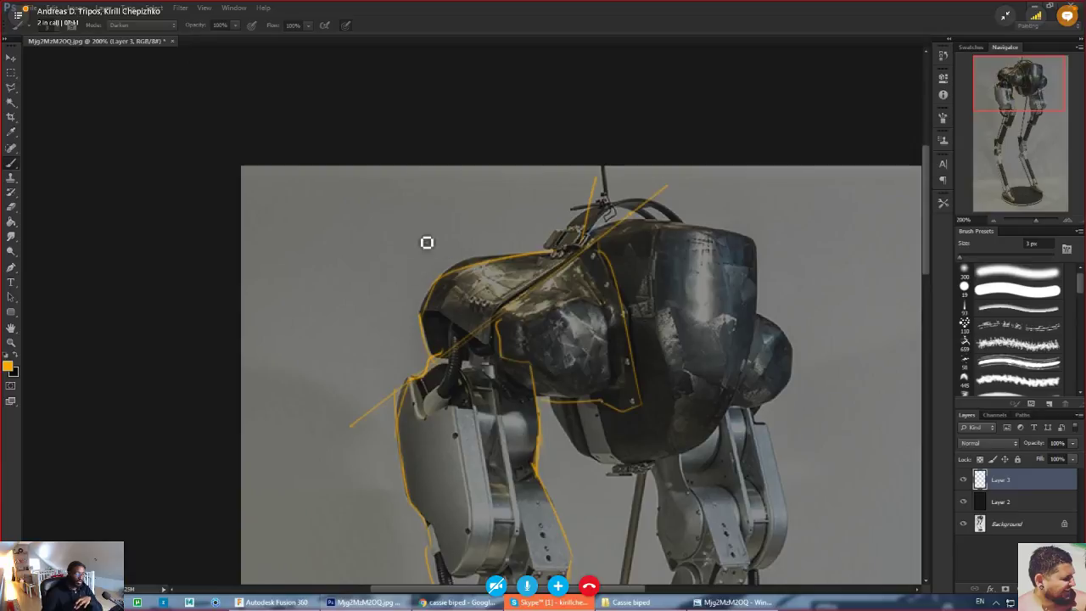
# - Draw a straight horizontal guide line across the left leg's thigh housing
pyautogui.moveTo(415, 315); pyautogui.dragTo(331, 259)
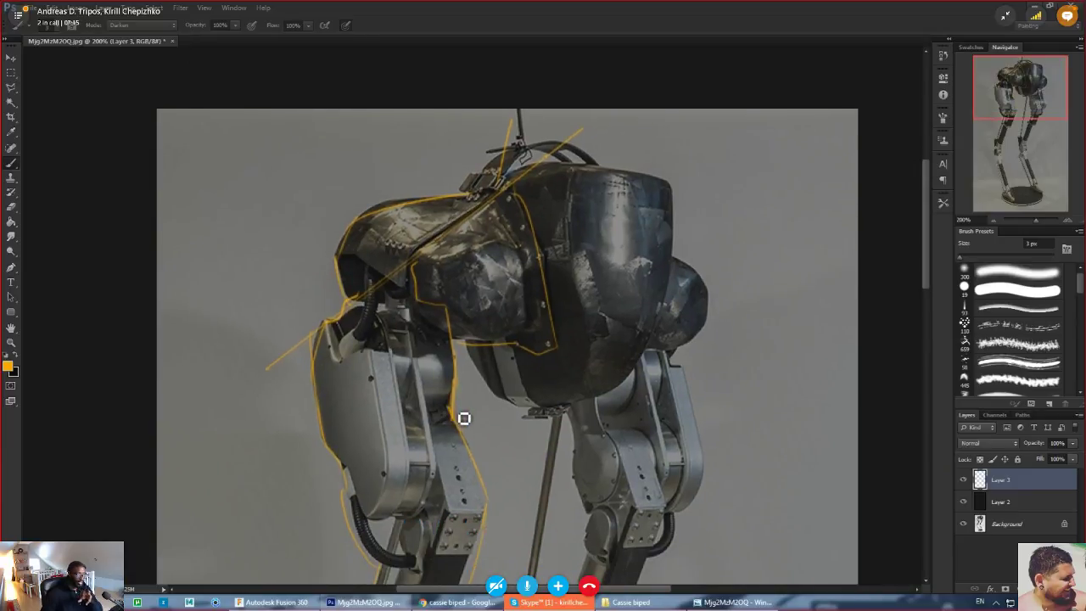
pyautogui.moveTo(495, 413)
pyautogui.keyDown('shift'); pyautogui.mouseDown()
pyautogui.moveTo(351, 424)
pyautogui.moveTo(205, 416)
pyautogui.mouseUp(); pyautogui.keyUp('shift')
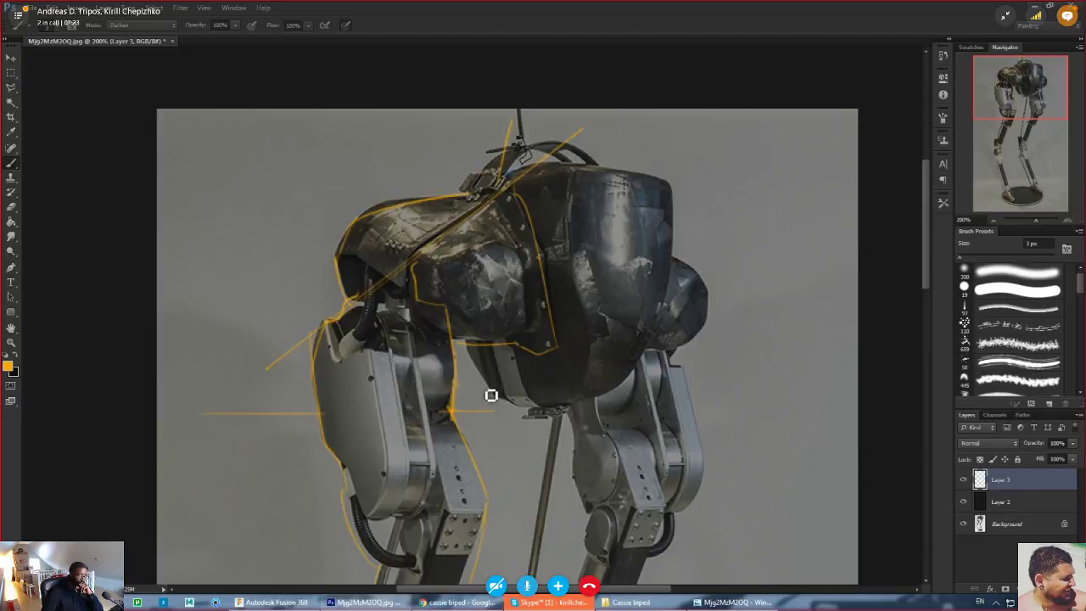
# - Examine the traced figure as a whole and the lower joints of both legs up close
pyautogui.moveTo(429, 380); pyautogui.dragTo(425, 299)
pyautogui.hotkey('ctrl', '-')
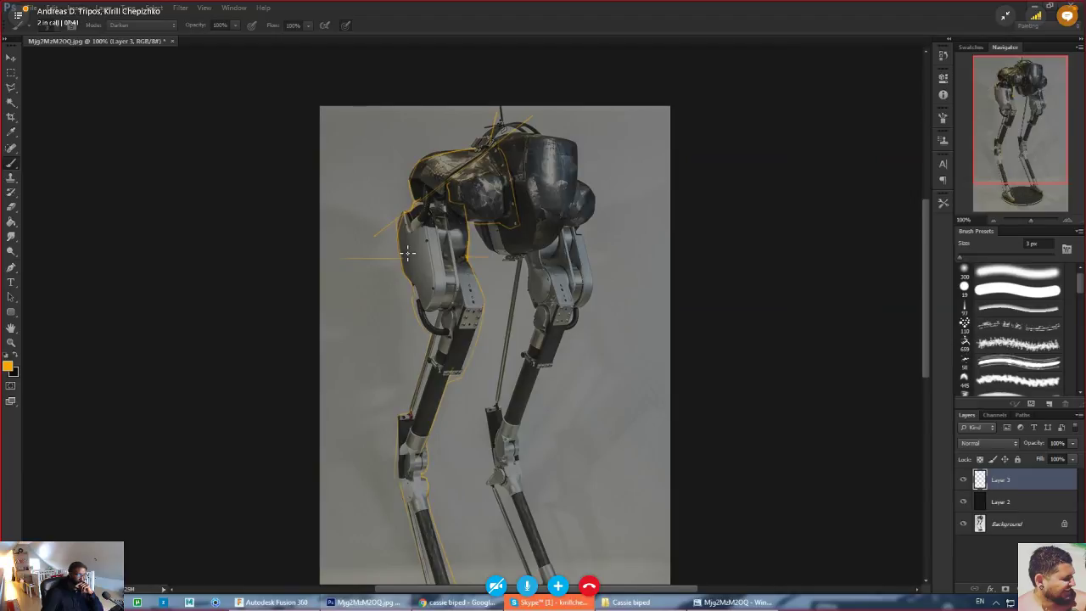
pyautogui.hotkey('ctrl', '+')
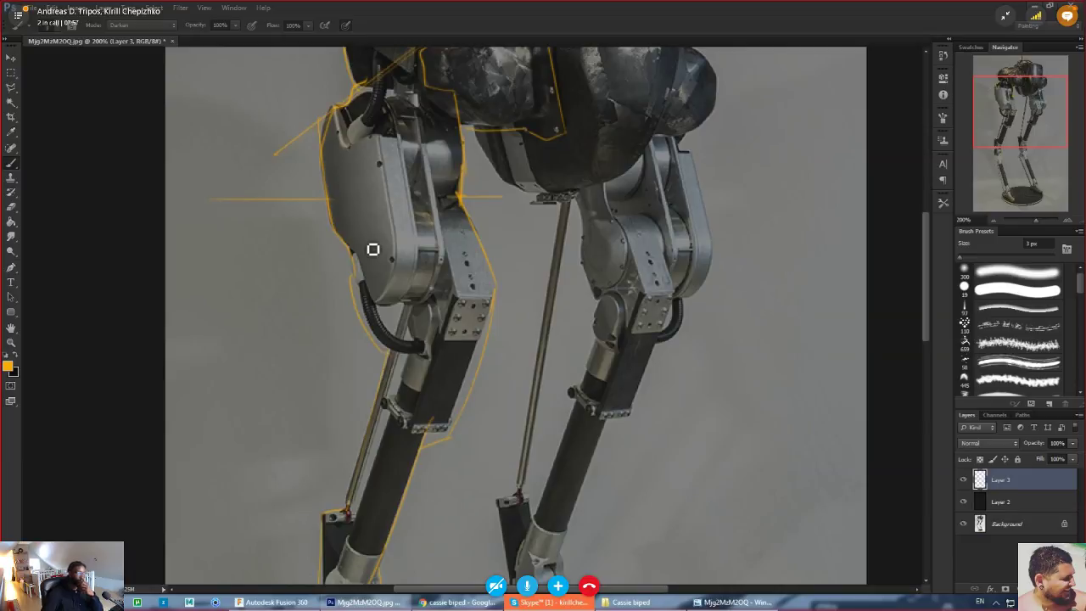
pyautogui.moveTo(287, 578); pyautogui.dragTo(336, 342)
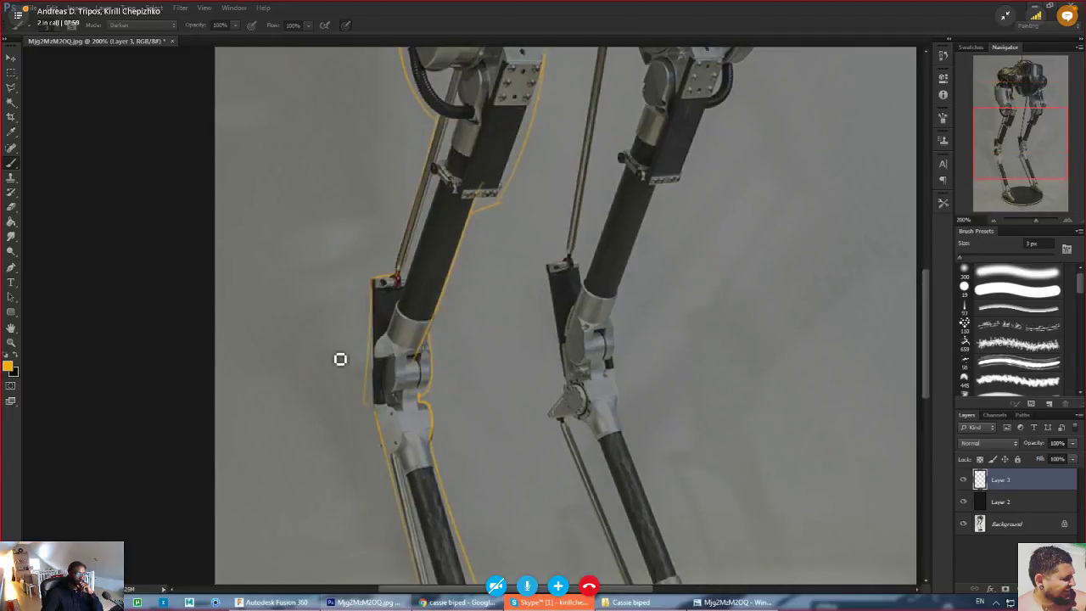
pyautogui.hotkey('ctrl', '+')
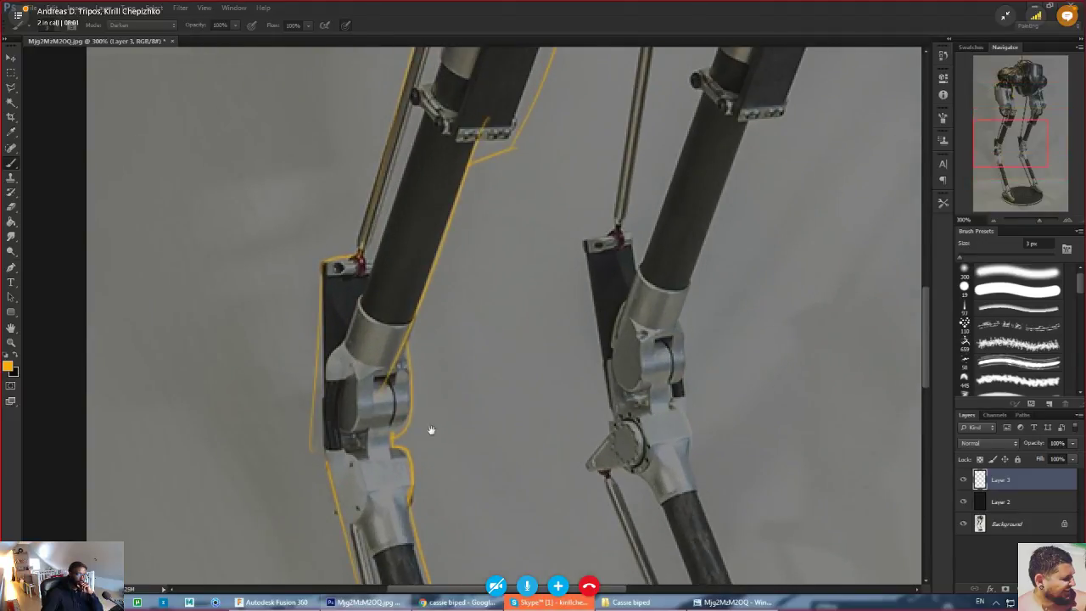
pyautogui.moveTo(491, 391); pyautogui.dragTo(296, 429)
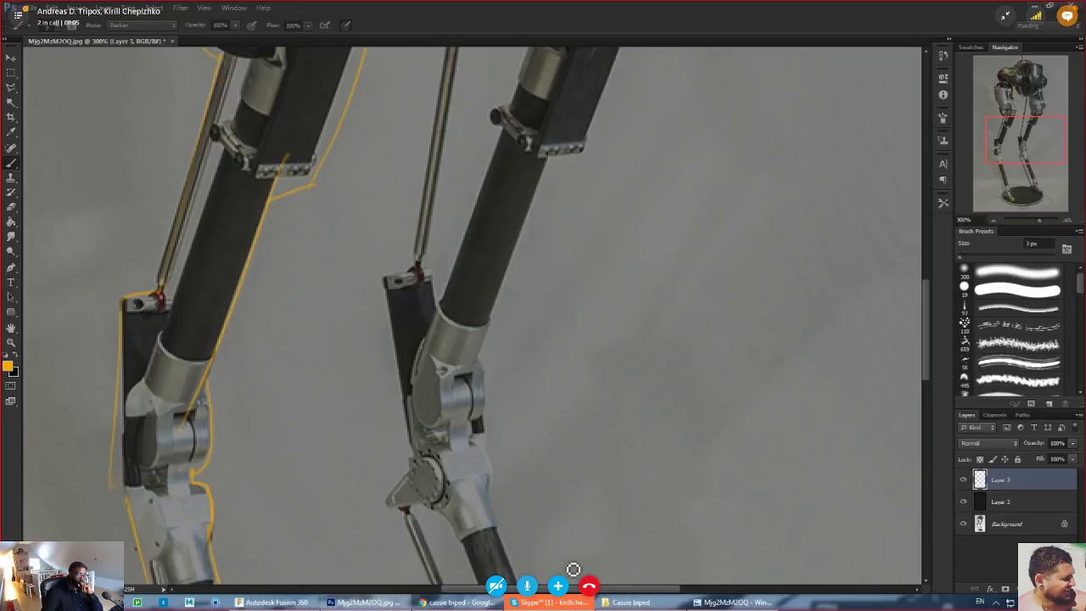
pyautogui.hotkey('ctrl', '-')
pyautogui.hotkey('ctrl', '-')
pyautogui.hotkey('ctrl', '-')
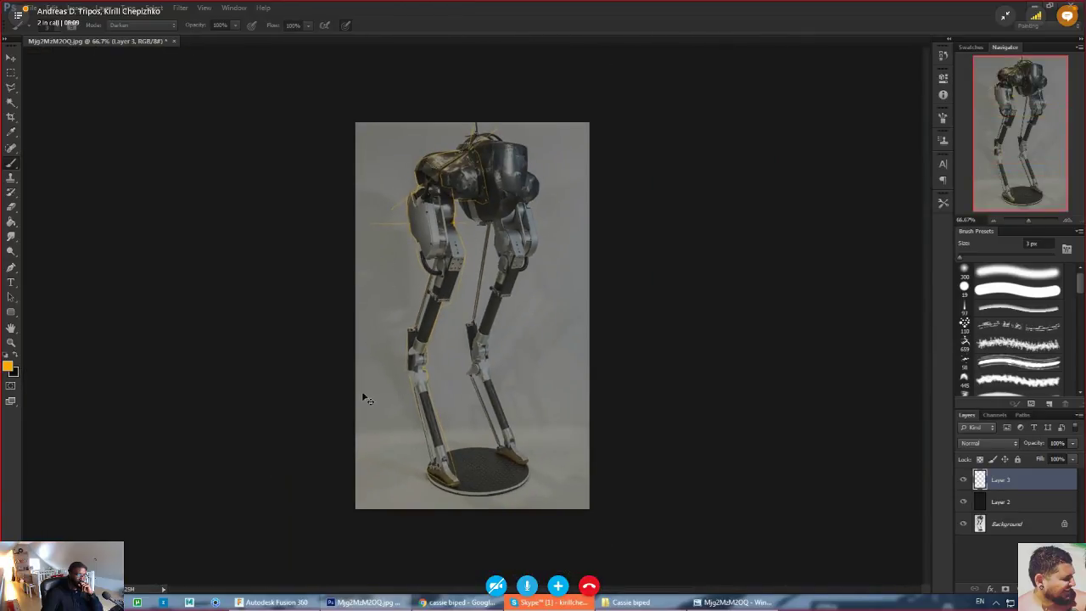
# - Set the brush to 4 px and label the left thigh housing 1 and the front hip housing 2
pyautogui.hotkey('ctrl', '+')
pyautogui.hotkey('ctrl', '+')
pyautogui.moveTo(362, 147); pyautogui.dragTo(301, 551)
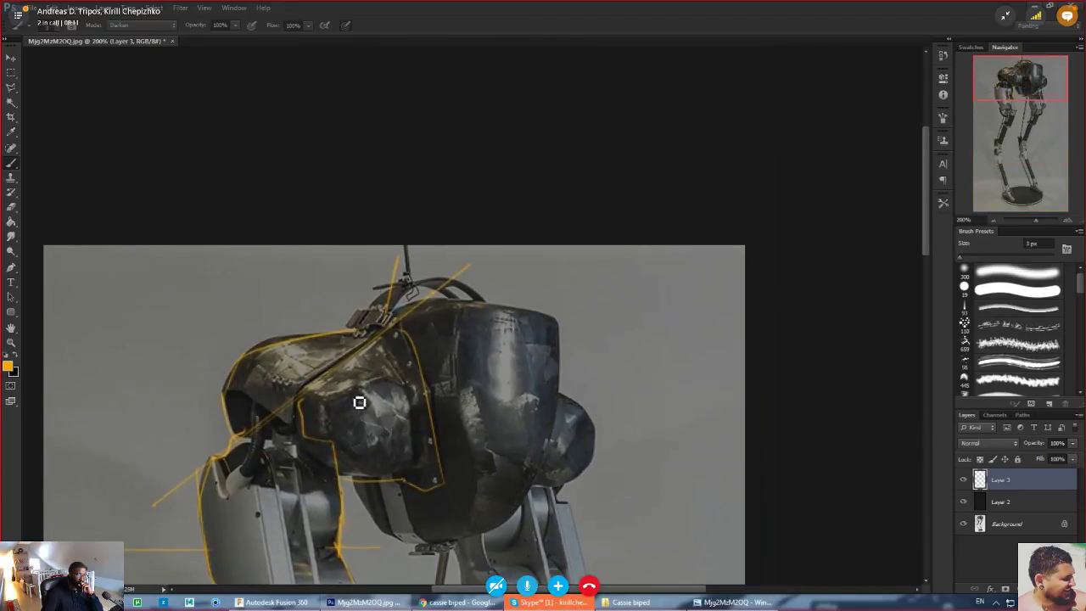
pyautogui.press(']')
pyautogui.moveTo(222, 530); pyautogui.dragTo(226, 542)
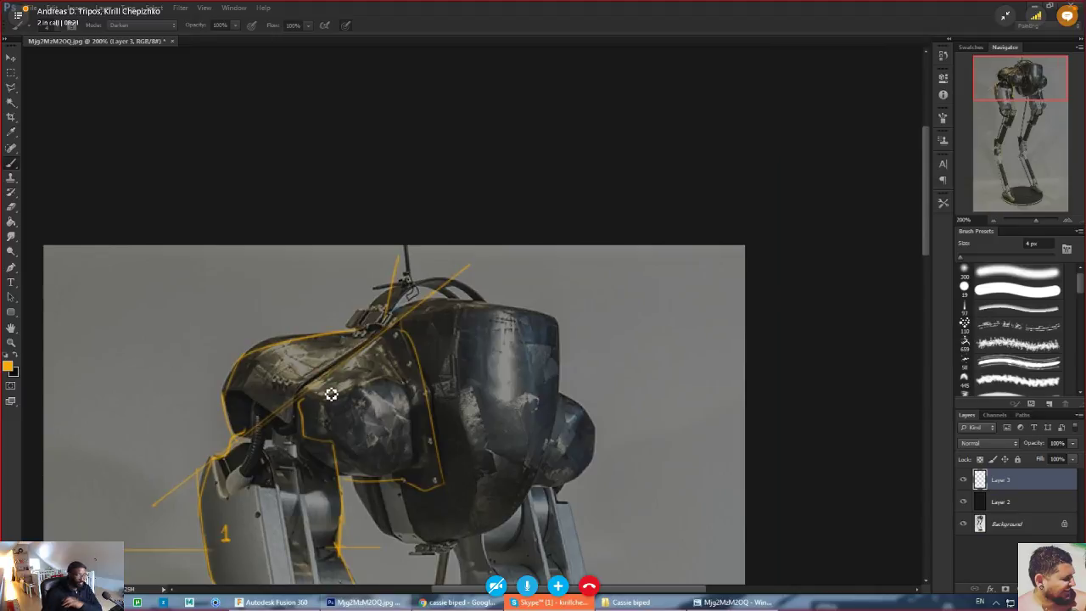
pyautogui.moveTo(361, 424); pyautogui.dragTo(370, 436)
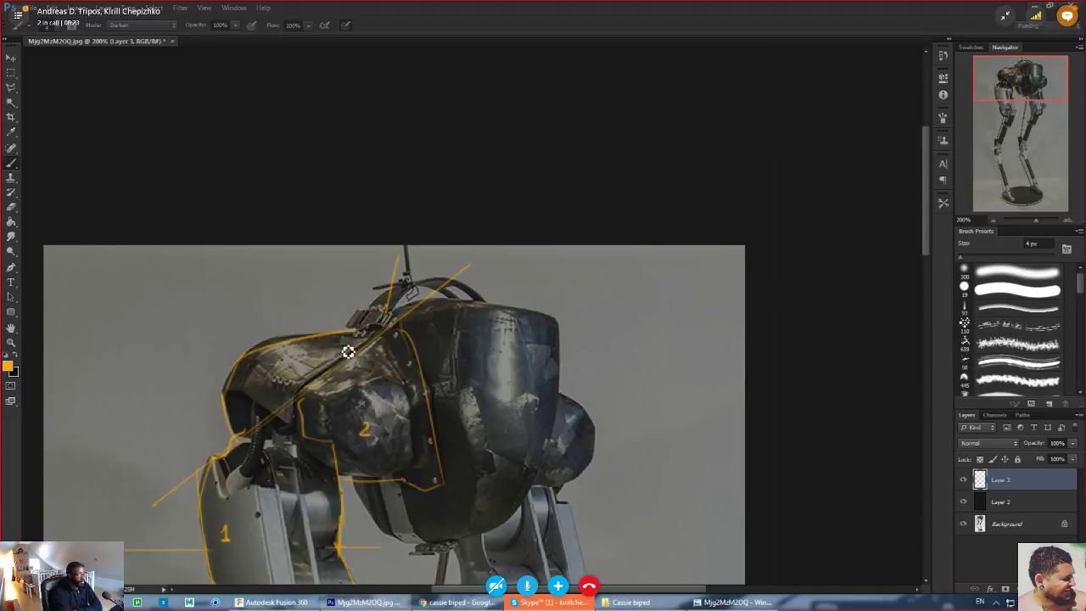
# - Outline the central torso shell and trace its vertical seam and lower panel edges
pyautogui.moveTo(565, 324); pyautogui.dragTo(496, 522)
pyautogui.moveTo(547, 454)
pyautogui.mouseDown()
pyautogui.moveTo(501, 526)
pyautogui.moveTo(369, 517)
pyautogui.moveTo(355, 489)
pyautogui.mouseUp()
pyautogui.moveTo(424, 300); pyautogui.dragTo(553, 319)
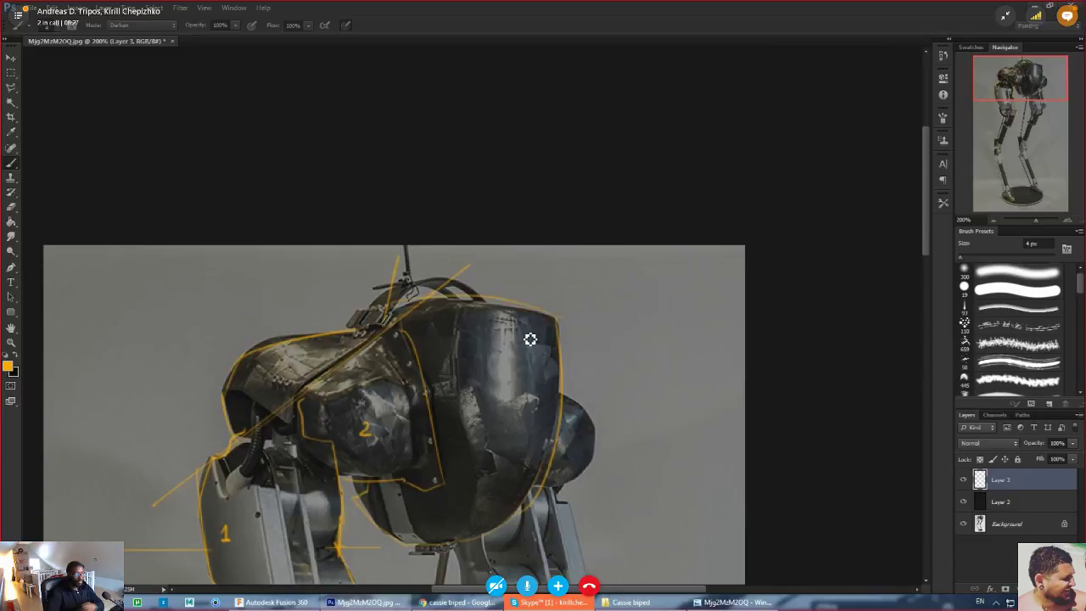
pyautogui.moveTo(461, 309)
pyautogui.mouseDown()
pyautogui.moveTo(470, 470)
pyautogui.moveTo(449, 496)
pyautogui.mouseUp()
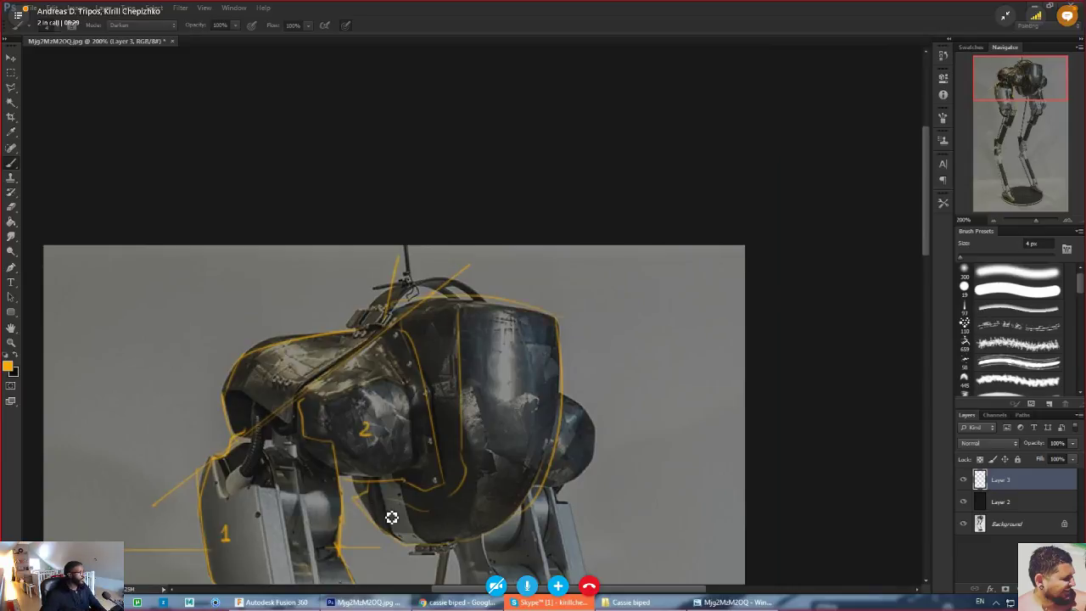
pyautogui.moveTo(393, 474); pyautogui.dragTo(367, 482)
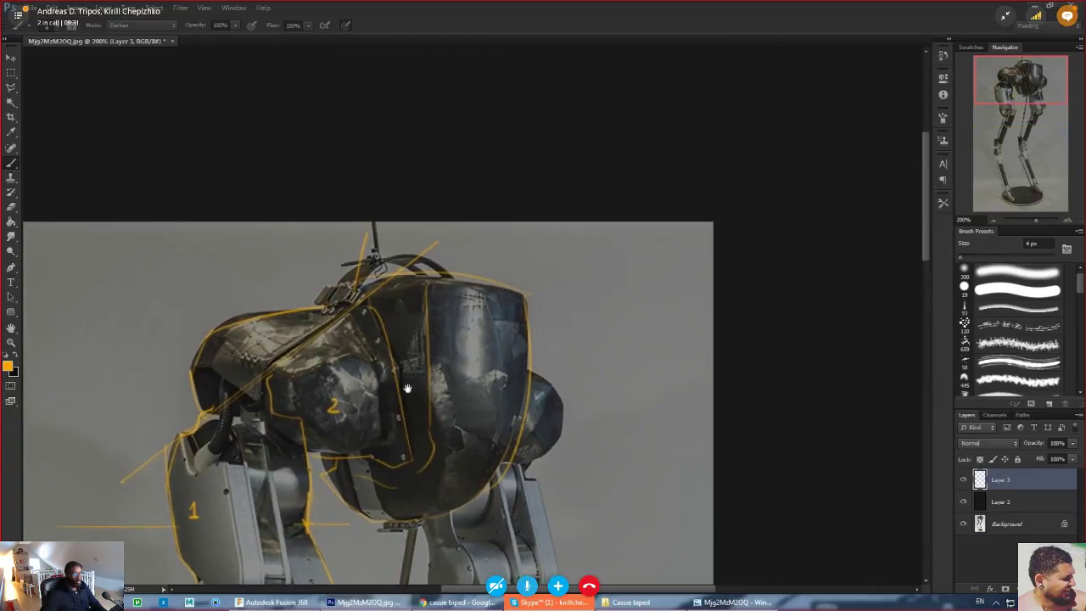
# - Label the torso shell 3 and the far hip housing 4, and add diagonal guide strokes around the body
pyautogui.moveTo(457, 331); pyautogui.dragTo(455, 344)
pyautogui.moveTo(336, 300); pyautogui.dragTo(299, 111)
pyautogui.moveTo(502, 226); pyautogui.dragTo(506, 244)
pyautogui.moveTo(116, 340); pyautogui.dragTo(367, 306)
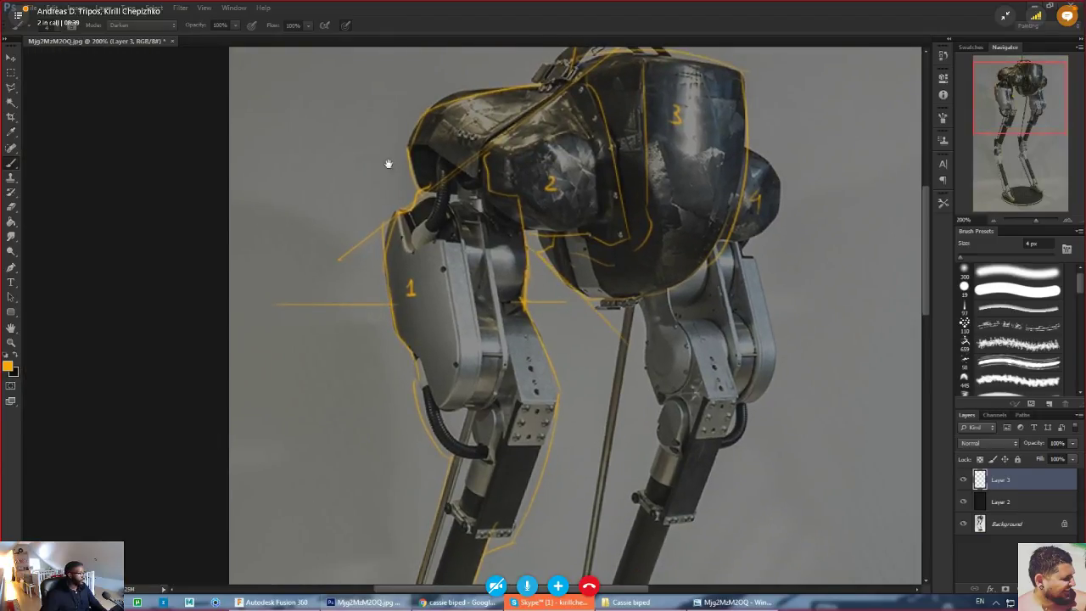
pyautogui.moveTo(373, 140); pyautogui.dragTo(413, 265)
# - Place the maxresdefault image from the Cassie biped folder, scaled down beside the right leg at the photo's lower right
pyautogui.hotkey('ctrl', '-')
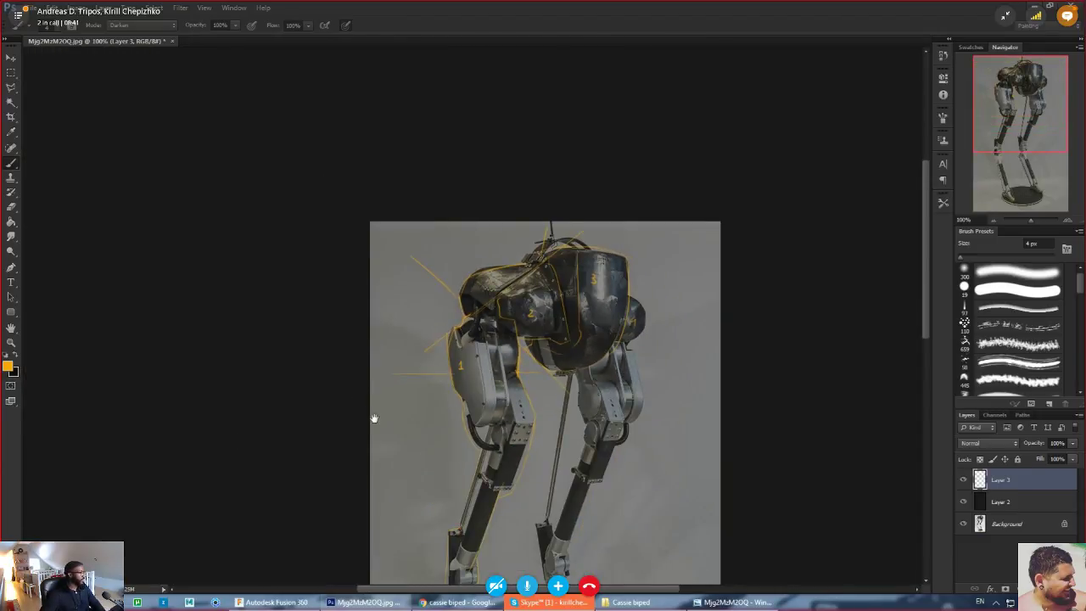
pyautogui.moveTo(454, 494); pyautogui.dragTo(273, 340)
pyautogui.click(629, 602)
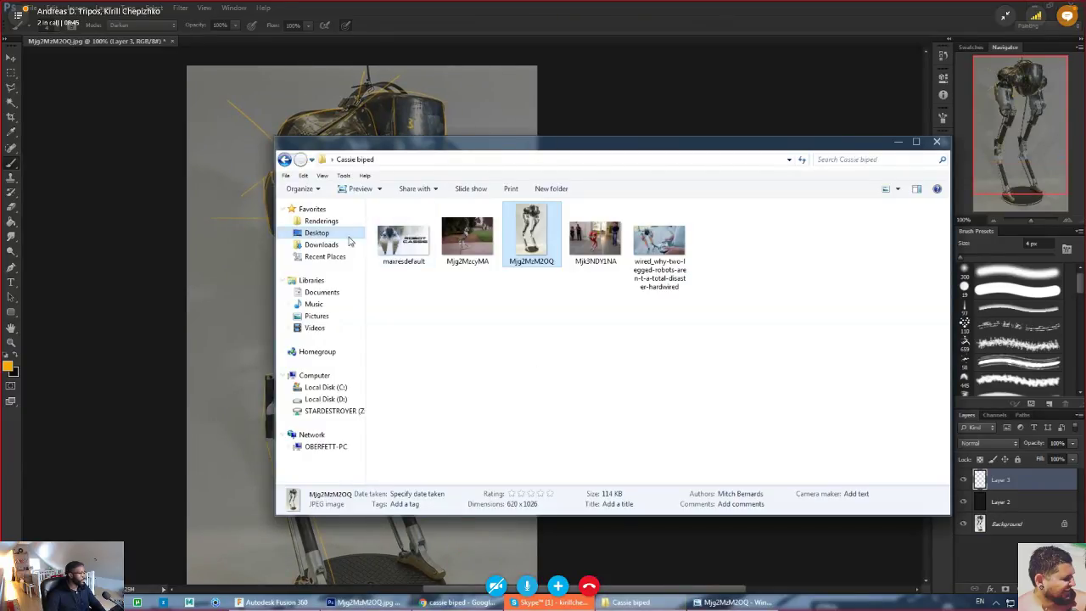
pyautogui.moveTo(404, 243); pyautogui.dragTo(226, 209)
pyautogui.moveTo(352, 291); pyautogui.dragTo(436, 415)
pyautogui.keyDown('shift'); pyautogui.moveTo(381, 341); pyautogui.dragTo(417, 400); pyautogui.keyUp('shift')
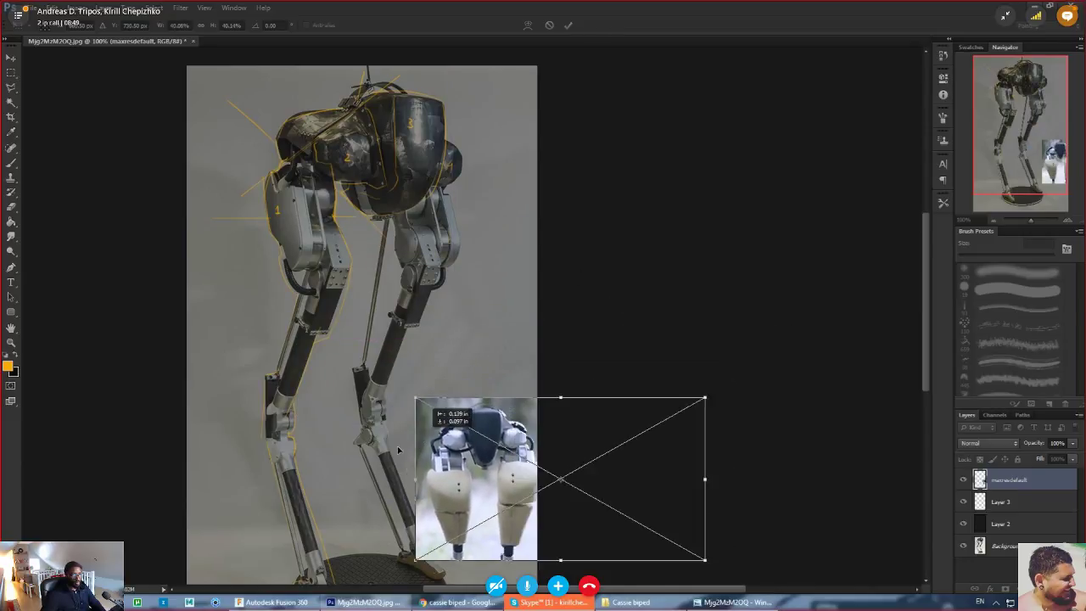
pyautogui.moveTo(434, 439); pyautogui.dragTo(431, 416)
pyautogui.press('Return')
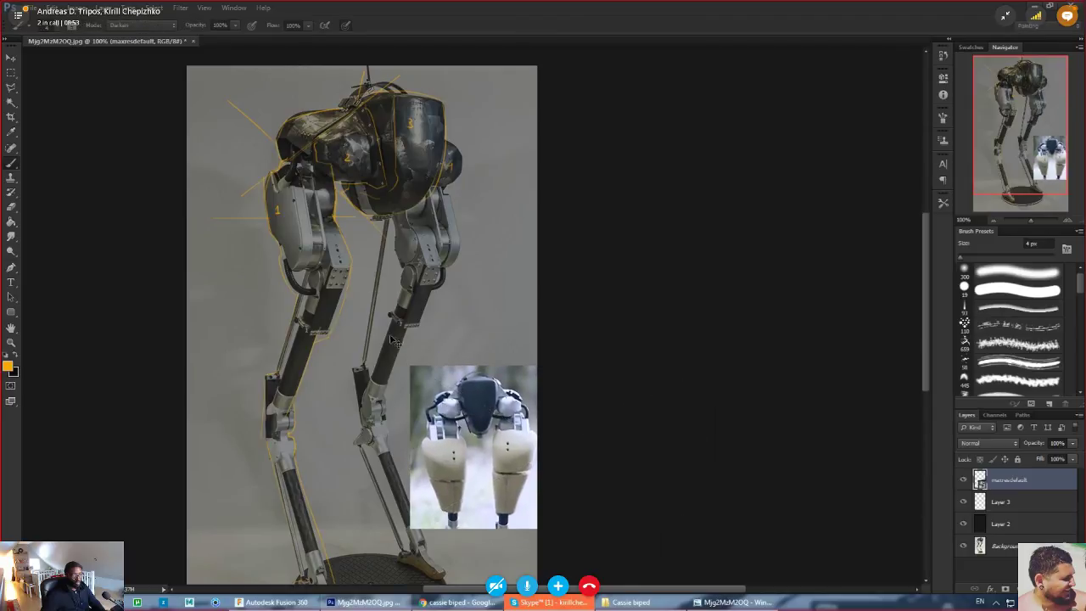
# - Rasterize the placed maxresdefault layer so that it can be painted on
pyautogui.hotkey('ctrl', '+')
pyautogui.hotkey('ctrl', '+')
pyautogui.moveTo(388, 465)
pyautogui.mouseDown()
pyautogui.moveTo(397, 247)
pyautogui.moveTo(416, 407)
pyautogui.moveTo(459, 538)
pyautogui.mouseUp()
pyautogui.moveTo(391, 309); pyautogui.dragTo(399, 530)
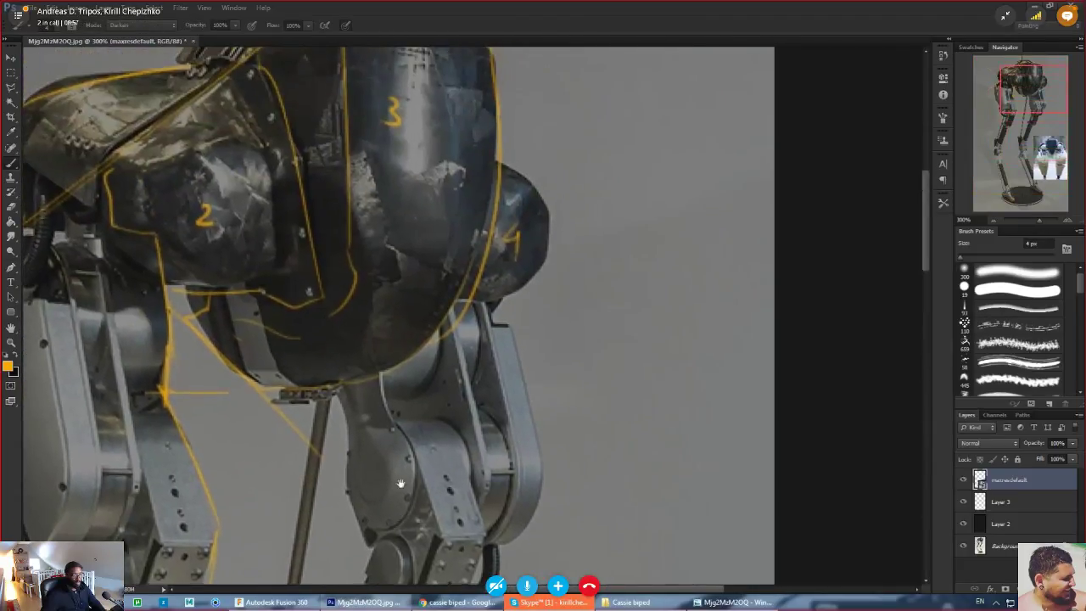
pyautogui.moveTo(402, 482); pyautogui.dragTo(371, 272)
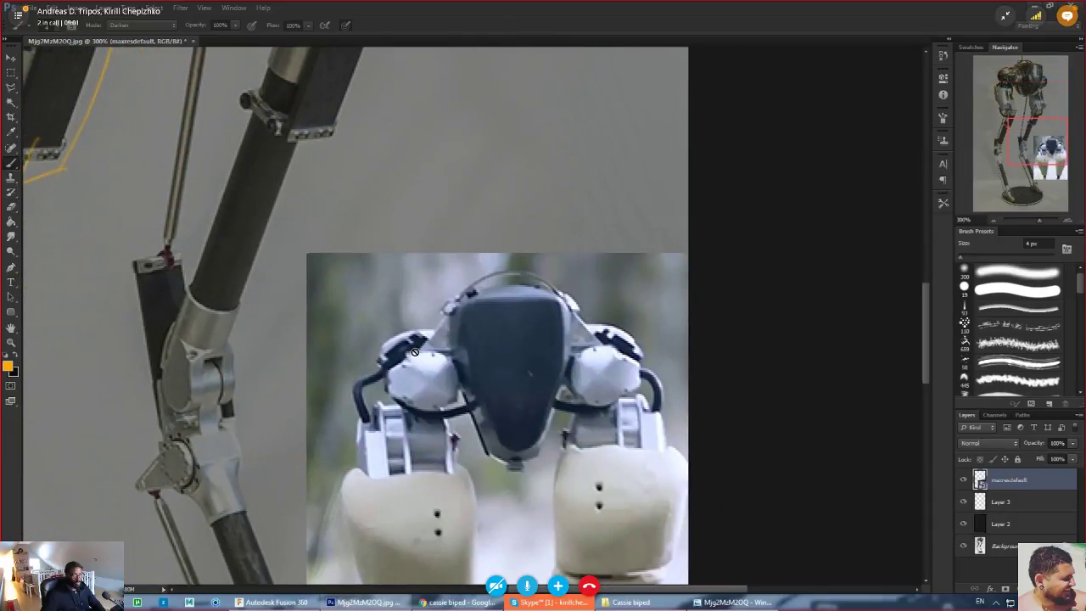
pyautogui.click(454, 367)
pyautogui.click(514, 233)
# - Reduce the brush to 2 px and outline the lower joint of the photo's right leg in orange
pyautogui.press('[')
pyautogui.moveTo(330, 420); pyautogui.dragTo(340, 306)
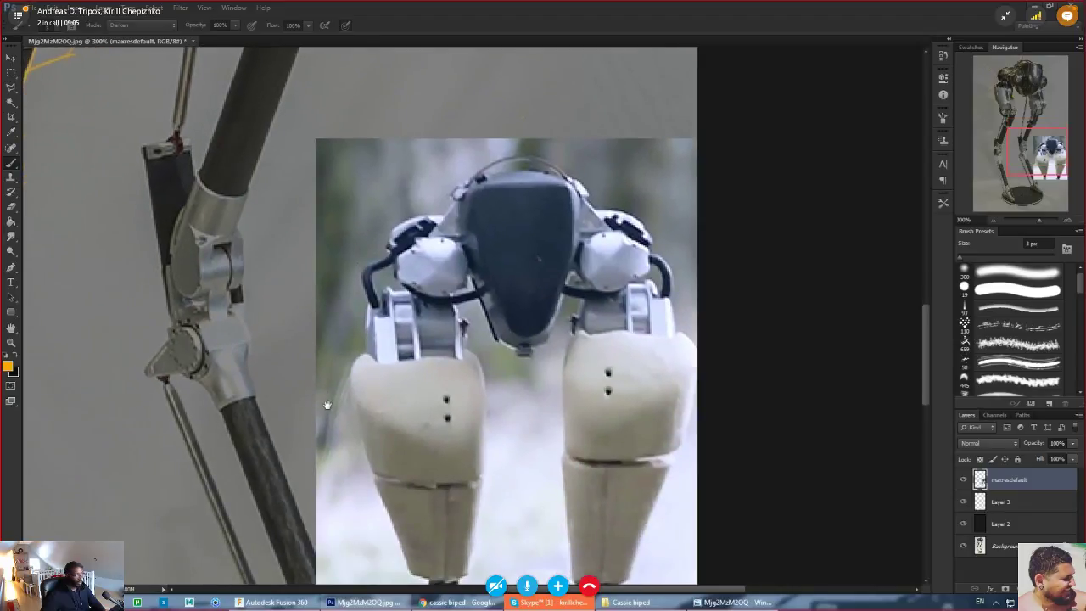
pyautogui.moveTo(303, 548)
pyautogui.mouseDown()
pyautogui.moveTo(340, 284)
pyautogui.moveTo(334, 368)
pyautogui.moveTo(419, 453)
pyautogui.moveTo(311, 351)
pyautogui.moveTo(279, 376)
pyautogui.mouseUp()
pyautogui.moveTo(402, 277); pyautogui.dragTo(351, 301)
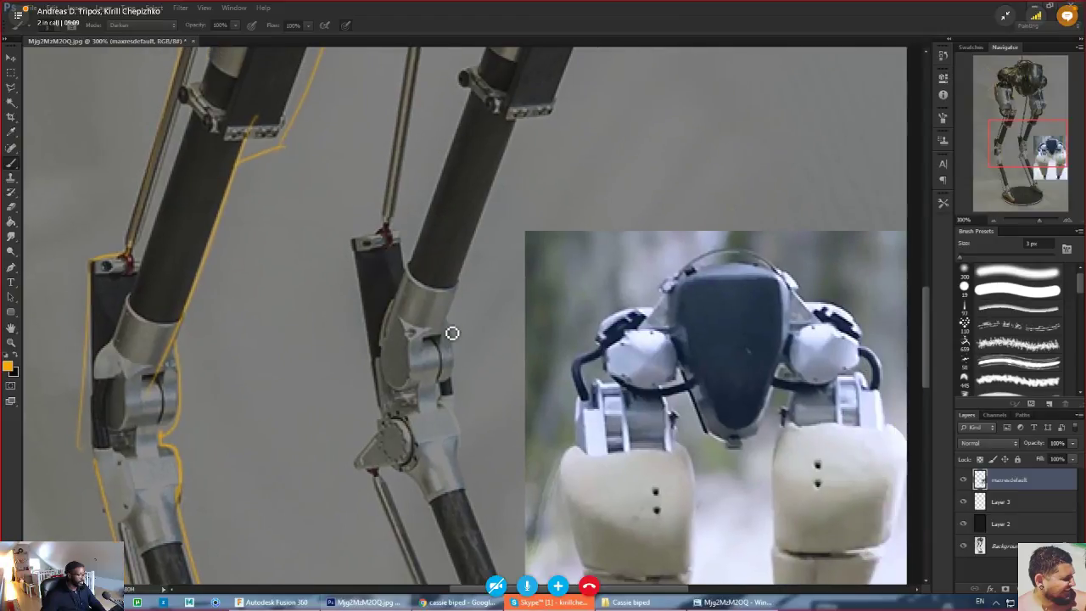
pyautogui.press('[')
pyautogui.moveTo(451, 324)
pyautogui.mouseDown()
pyautogui.moveTo(446, 402)
pyautogui.moveTo(468, 495)
pyautogui.moveTo(424, 502)
pyautogui.moveTo(422, 443)
pyautogui.moveTo(390, 465)
pyautogui.moveTo(381, 378)
pyautogui.moveTo(395, 353)
pyautogui.moveTo(438, 336)
pyautogui.moveTo(387, 318)
pyautogui.mouseUp()
pyautogui.scroll(-5, 378, 350)
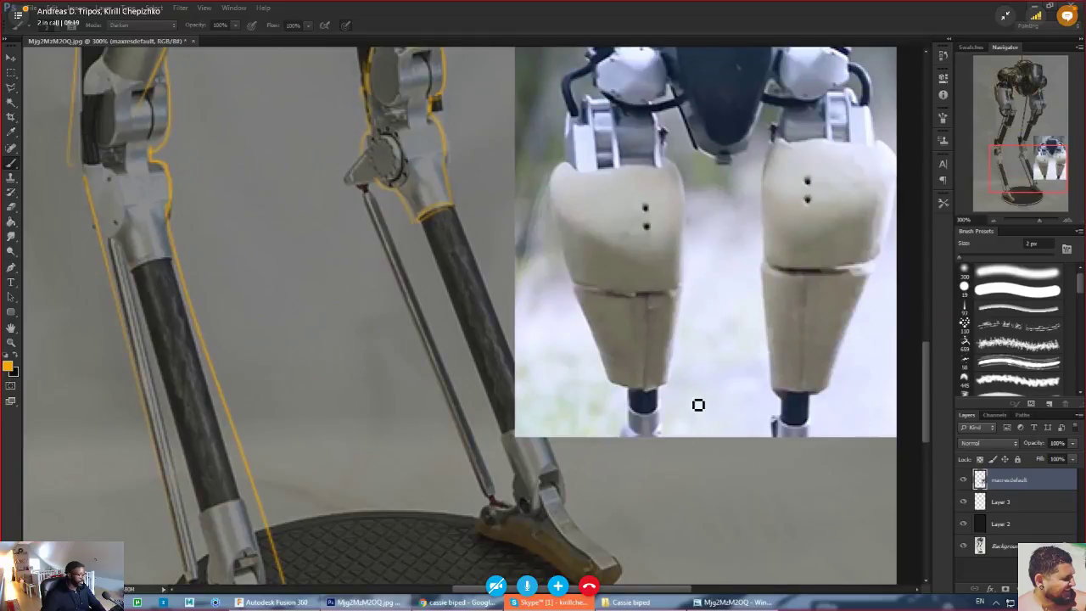
pyautogui.scroll(4, 348, 276)
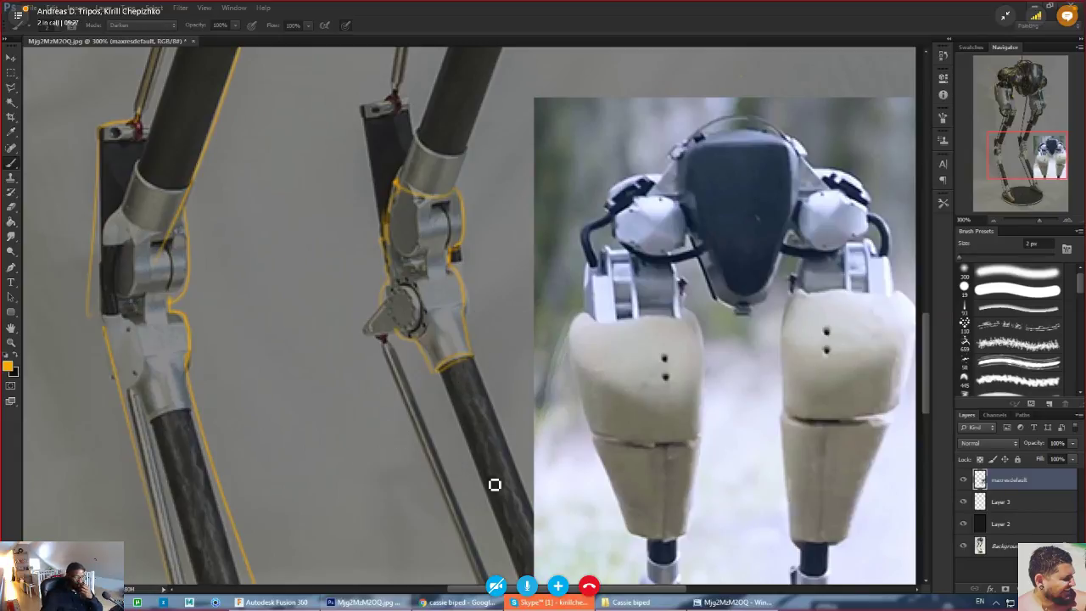
pyautogui.moveTo(271, 325); pyautogui.dragTo(288, 304)
pyautogui.scroll(-5, 289, 304)
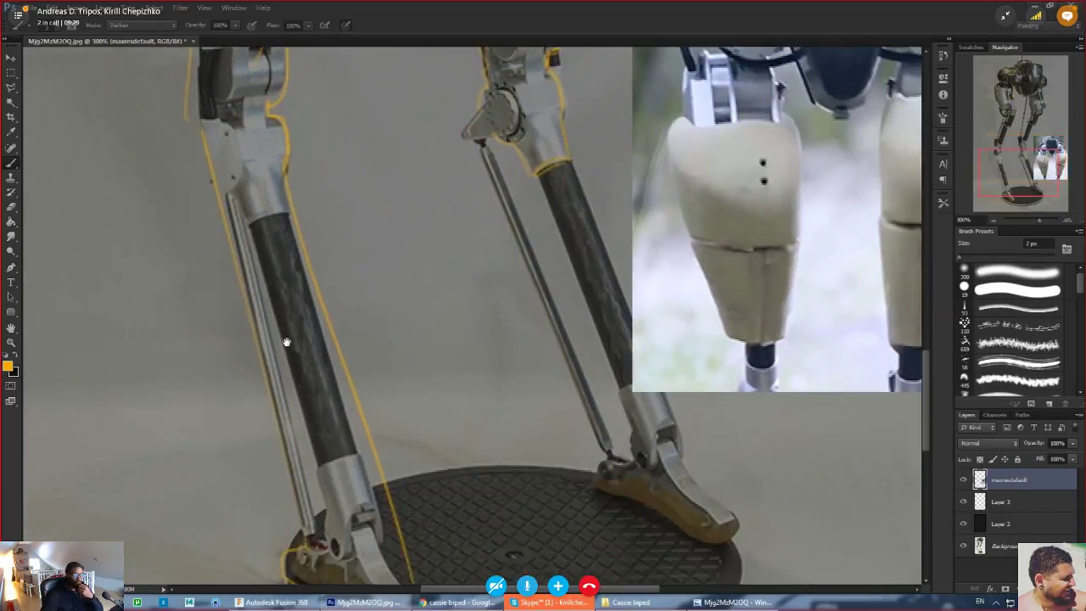
# - View the Mjk3NDY1NA photo of the red Cassie robot from the Cassie biped folder, examining its leg covers up close
pyautogui.click(630, 603)
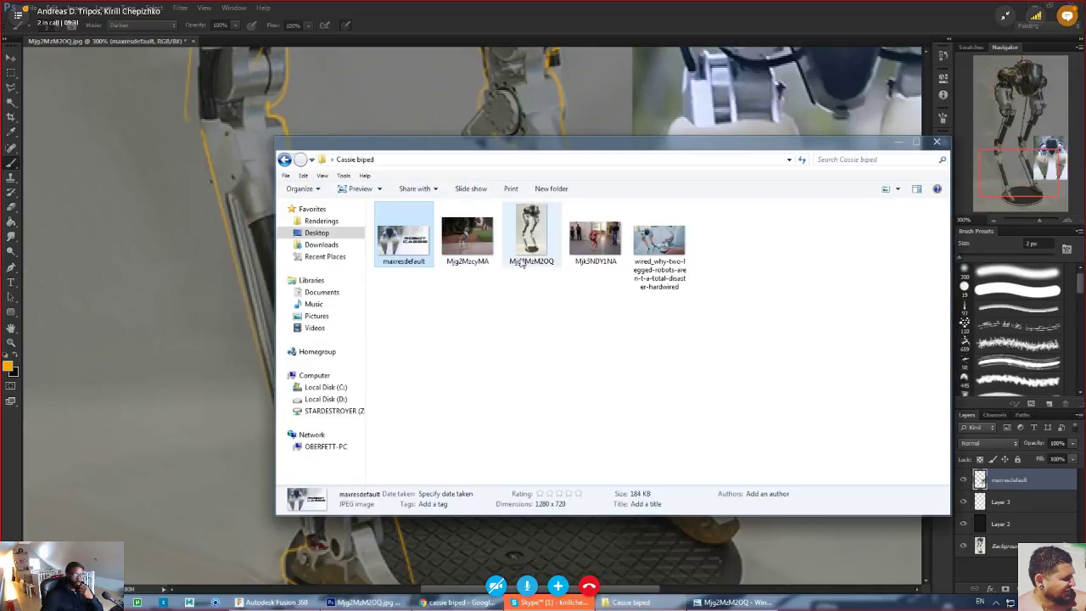
pyautogui.doubleClick(593, 242)
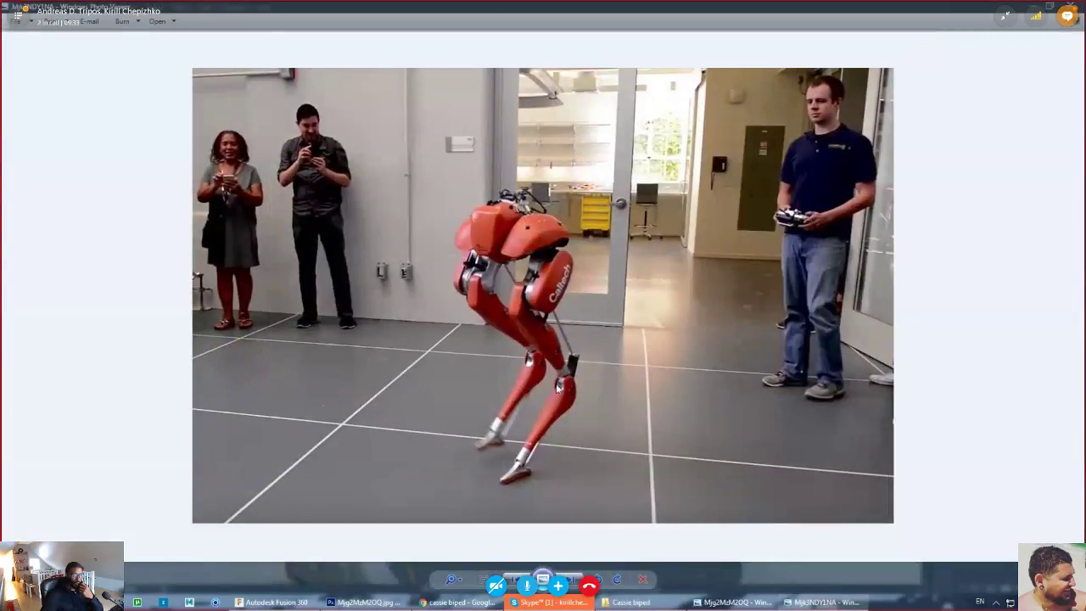
pyautogui.scroll(2, 540, 441)
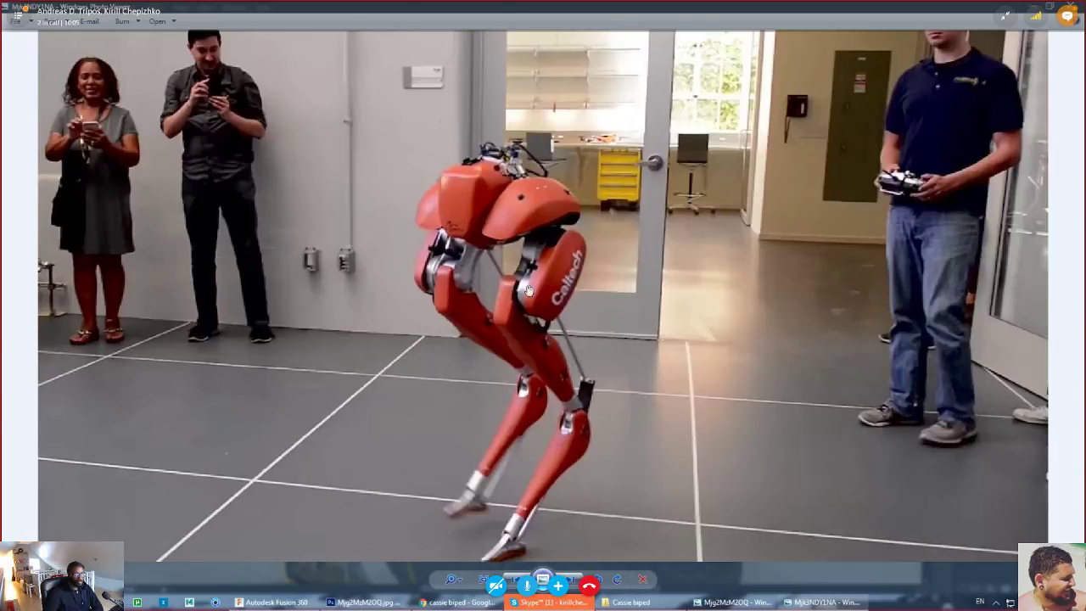
pyautogui.moveTo(498, 436); pyautogui.dragTo(500, 346)
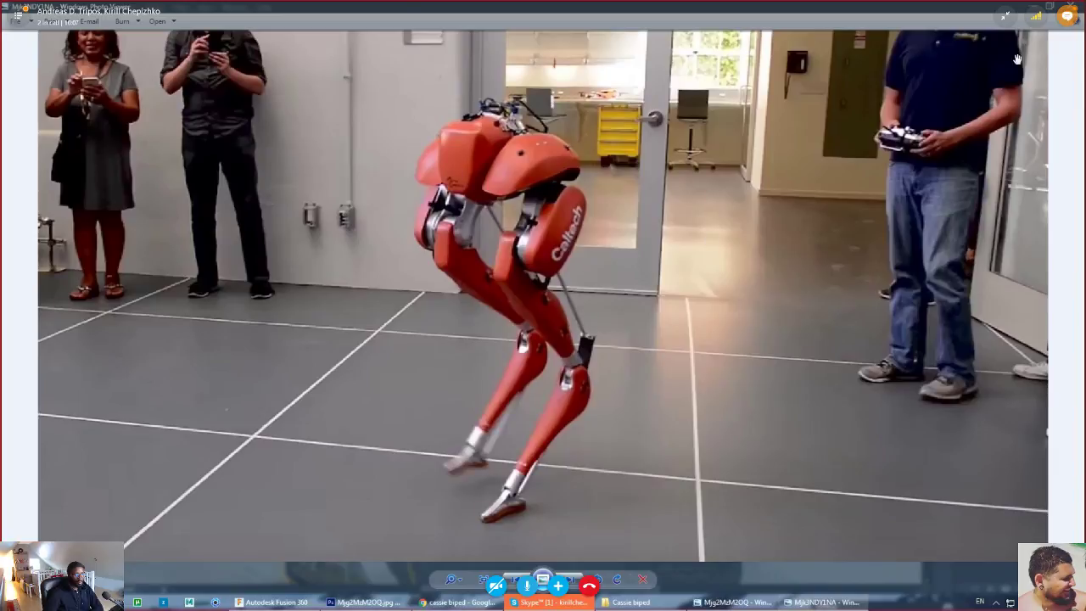
pyautogui.click(1072, 5)
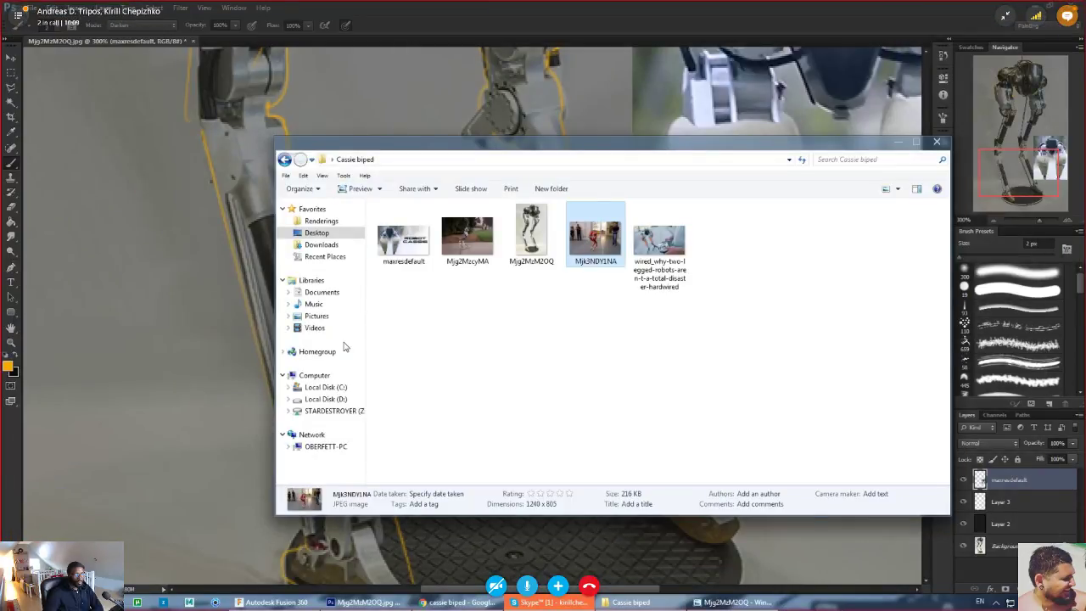
pyautogui.click(901, 144)
# - Draw orange guide strokes across the photo's right knee joint to mark off its upper and lower sections
pyautogui.moveTo(533, 361)
pyautogui.mouseDown()
pyautogui.moveTo(497, 431)
pyautogui.moveTo(466, 434)
pyautogui.moveTo(452, 455)
pyautogui.mouseUp()
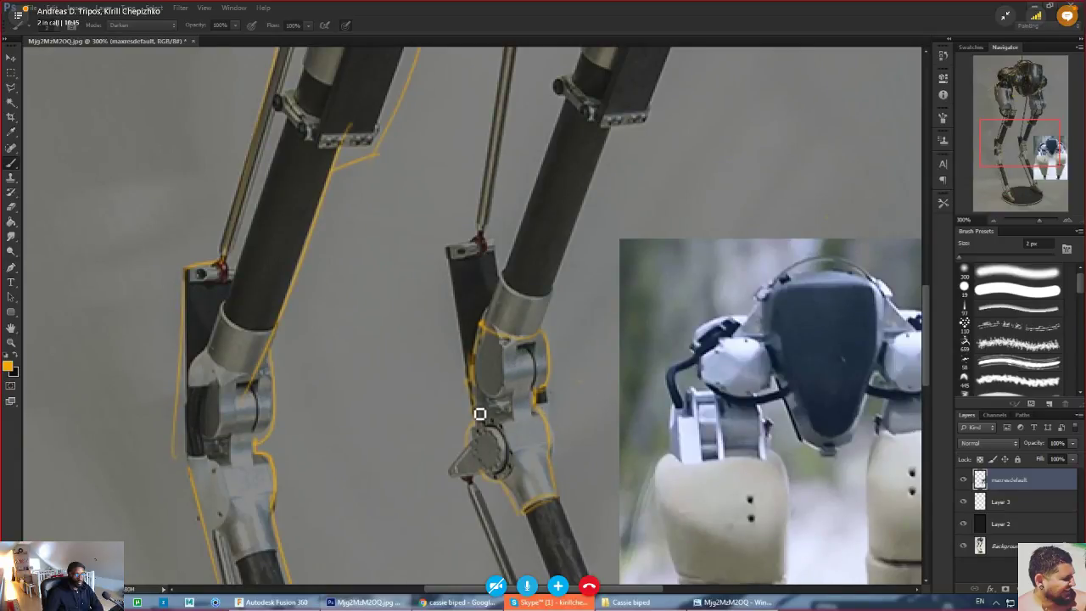
pyautogui.moveTo(441, 406); pyautogui.dragTo(470, 401)
pyautogui.moveTo(436, 345); pyautogui.dragTo(473, 338)
pyautogui.moveTo(440, 434)
pyautogui.mouseDown()
pyautogui.moveTo(478, 434)
pyautogui.moveTo(578, 401)
pyautogui.mouseUp()
pyautogui.moveTo(602, 485); pyautogui.dragTo(566, 498)
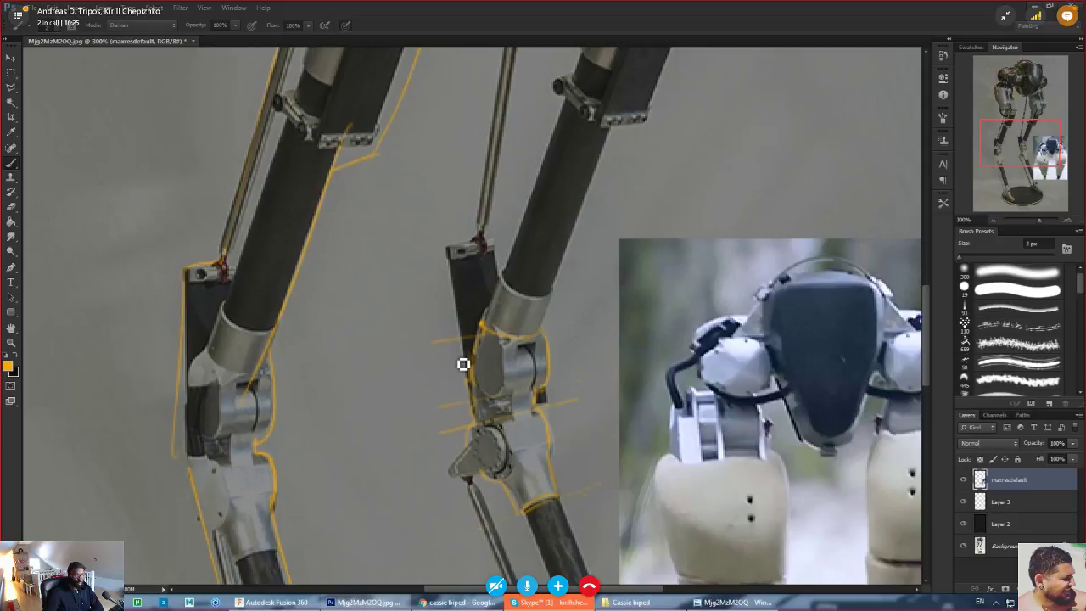
# - Outline the top of the metal collar above the right knee joint and add a stroke along the dark thigh tube
pyautogui.moveTo(463, 365); pyautogui.dragTo(371, 347)
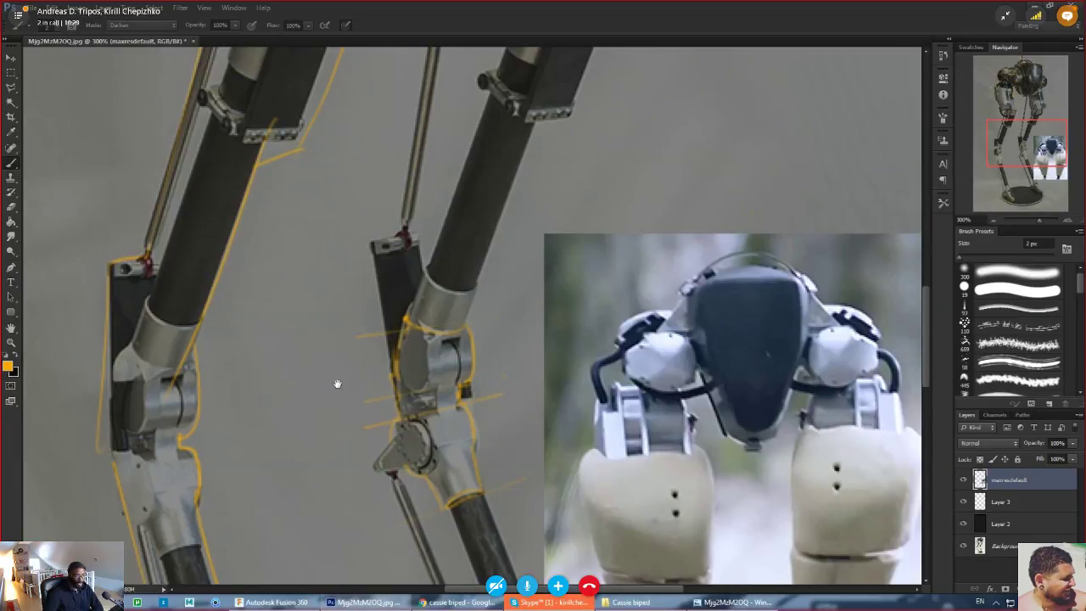
pyautogui.moveTo(334, 380); pyautogui.dragTo(368, 339)
pyautogui.scroll(-3, 376, 341)
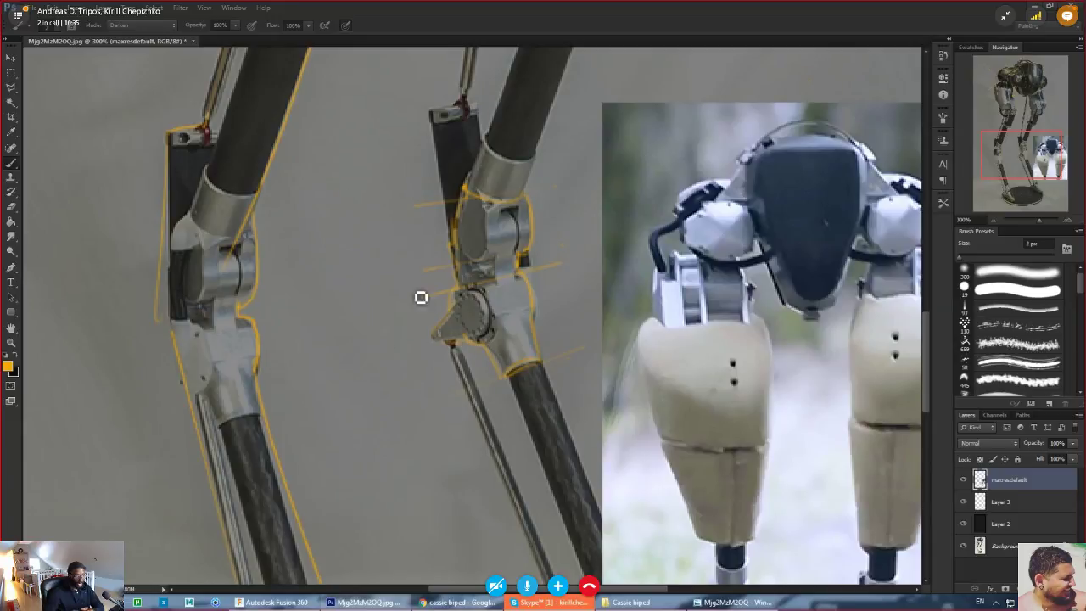
pyautogui.scroll(4, 405, 365)
pyautogui.moveTo(523, 334); pyautogui.dragTo(512, 370)
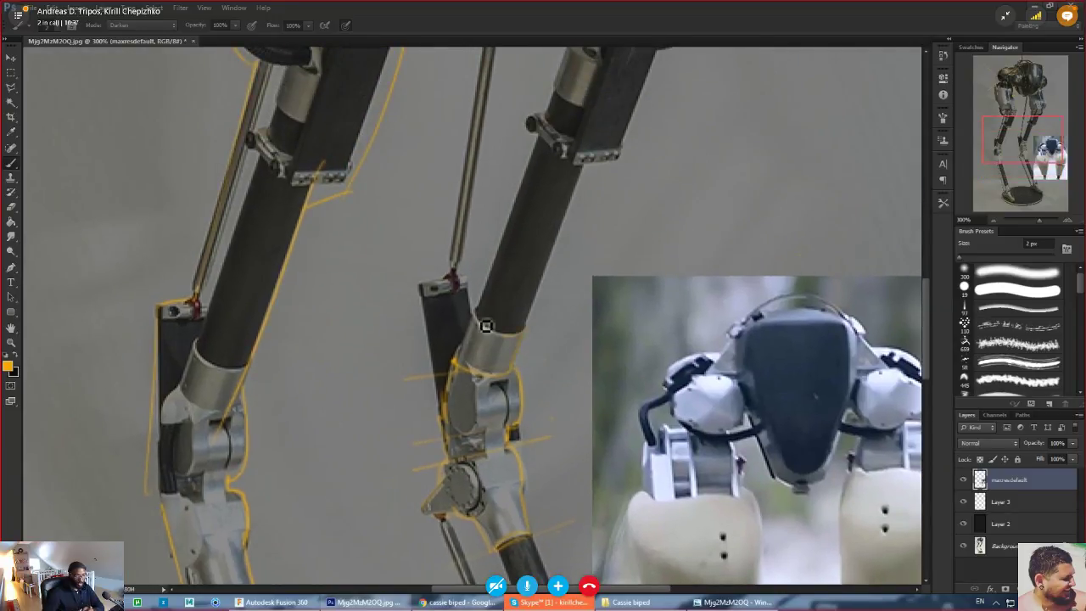
pyautogui.moveTo(480, 308)
pyautogui.mouseDown()
pyautogui.moveTo(459, 364)
pyautogui.moveTo(522, 334)
pyautogui.mouseUp()
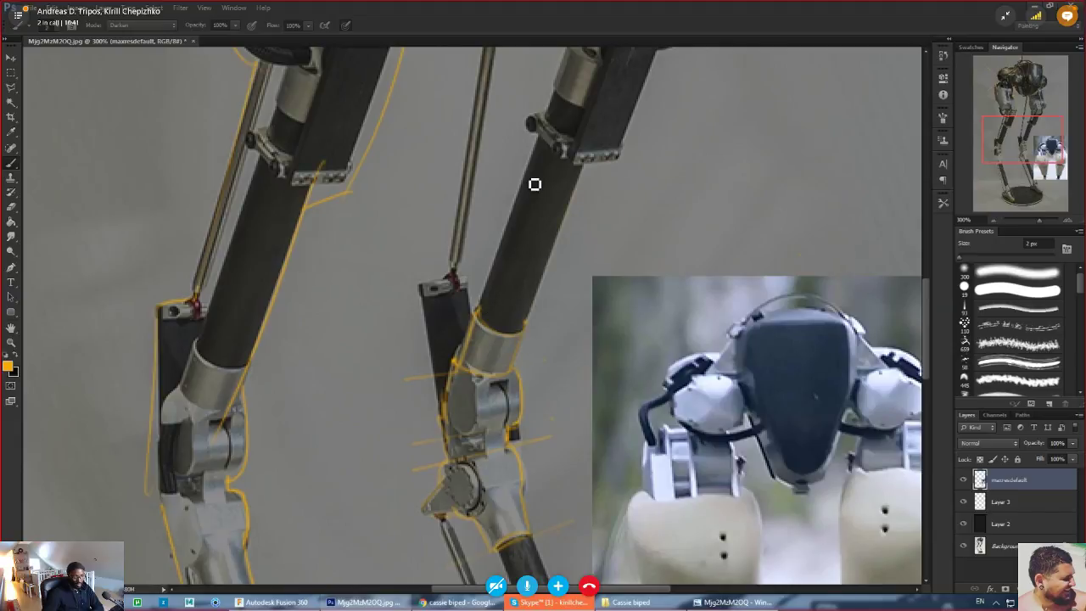
pyautogui.moveTo(531, 182); pyautogui.dragTo(504, 248)
# - Handwrite the labels Up and Low beside the upper and lower sections of the right knee joint
pyautogui.moveTo(415, 376)
pyautogui.mouseDown()
pyautogui.moveTo(407, 305)
pyautogui.moveTo(398, 354)
pyautogui.mouseUp()
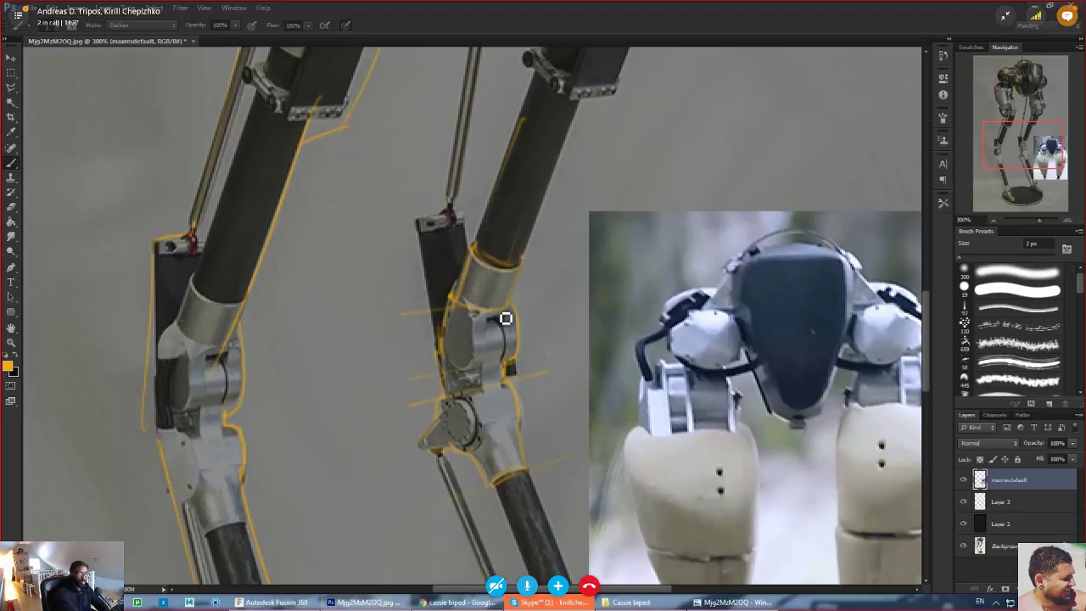
pyautogui.moveTo(549, 329); pyautogui.dragTo(558, 330)
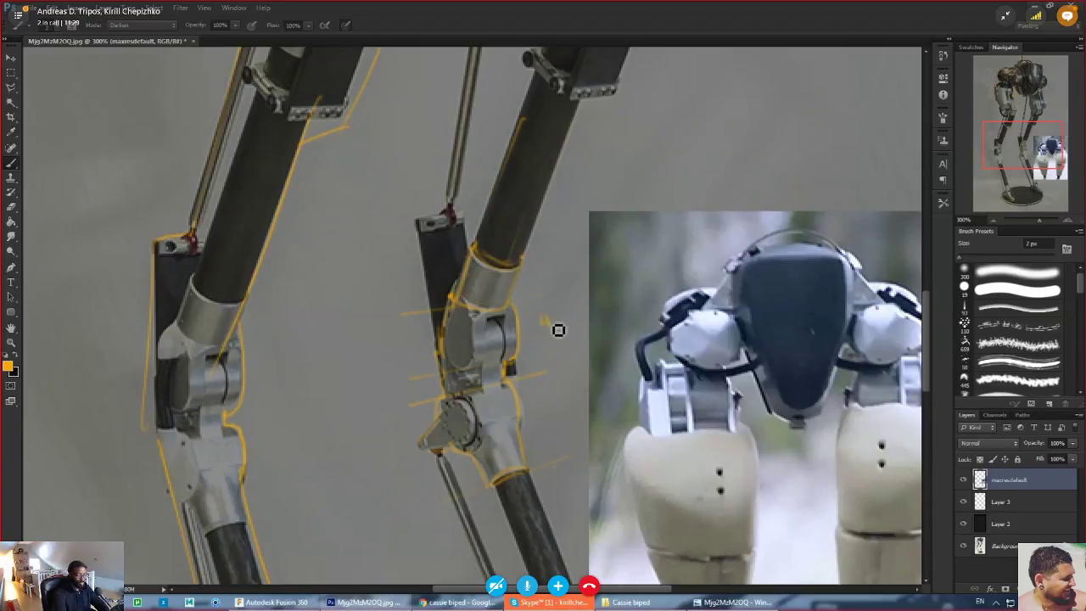
pyautogui.moveTo(568, 423); pyautogui.dragTo(575, 424)
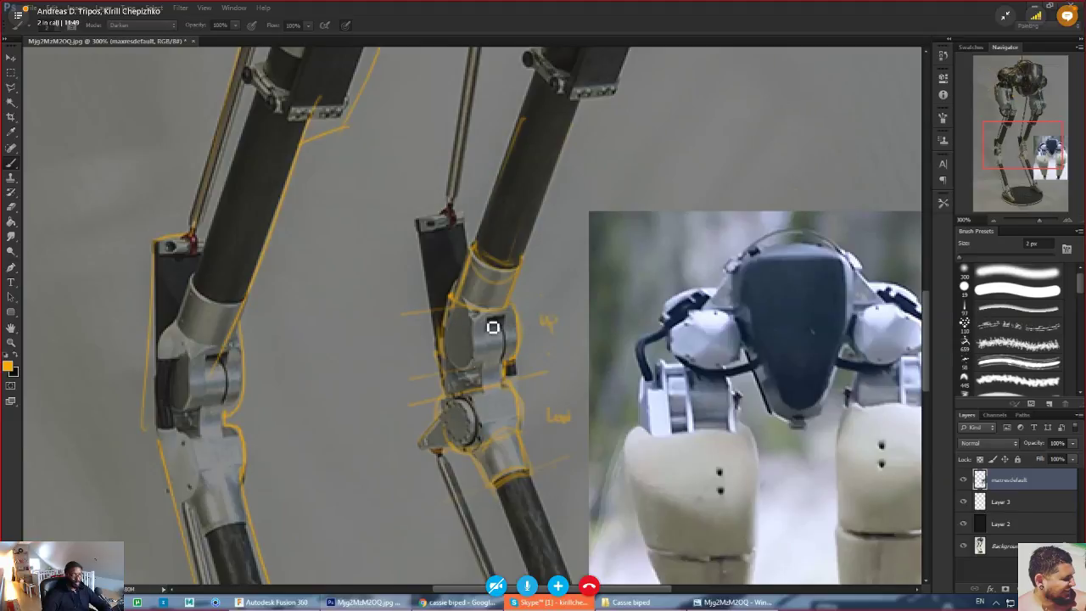
# - Outline the link joining the two knee sections and draw an axis line from each pivot, with a rotation arrow on the upper one
pyautogui.moveTo(506, 343); pyautogui.dragTo(508, 397)
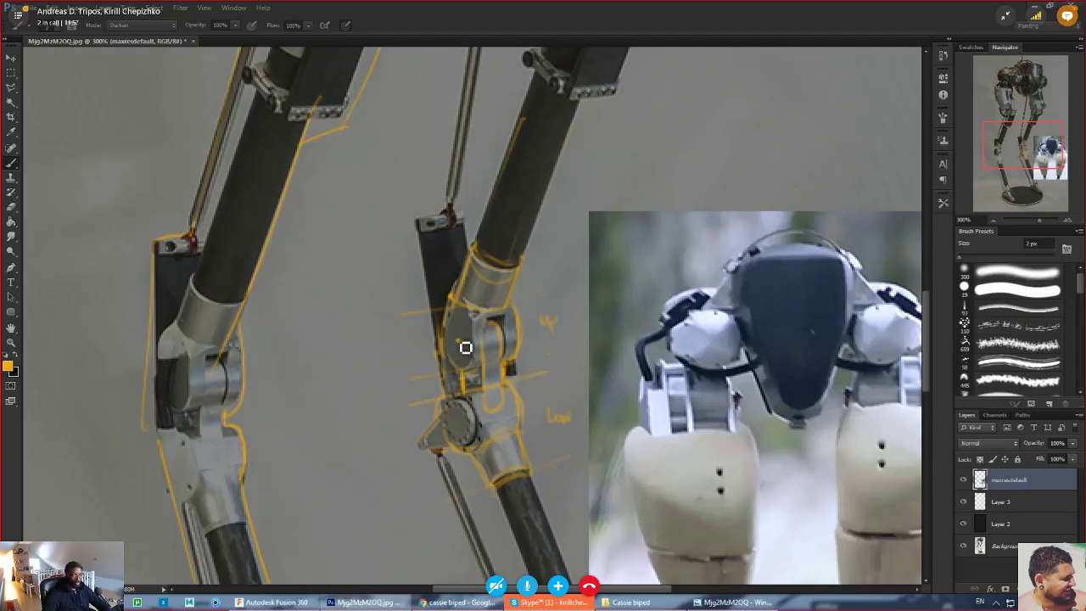
pyautogui.keyDown('shift'); pyautogui.click(345, 364); pyautogui.keyUp('shift')
pyautogui.moveTo(403, 333); pyautogui.dragTo(415, 347)
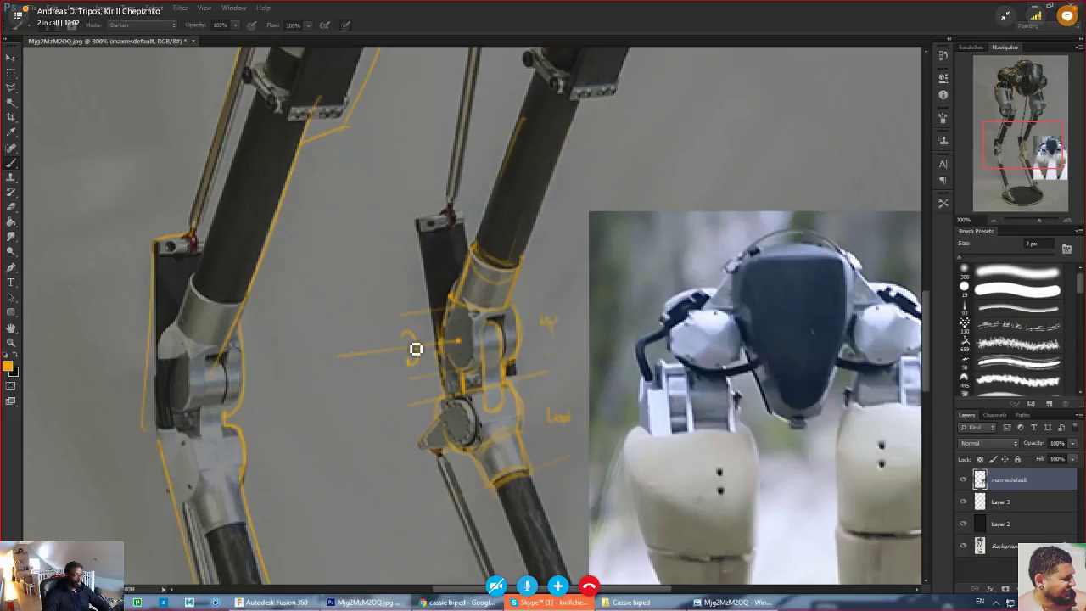
pyautogui.click(458, 422)
pyautogui.keyDown('shift'); pyautogui.click(363, 452); pyautogui.keyUp('shift')
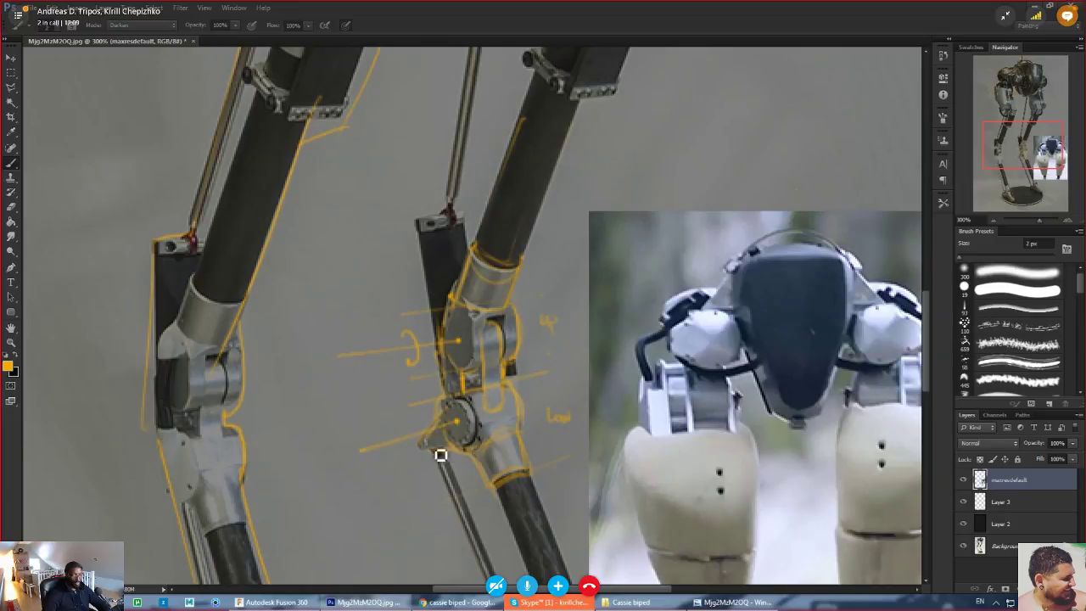
# - Trace the thin rod beside the right leg's shin in orange, from the lower knee section down towards the foot
pyautogui.press('space')
pyautogui.moveTo(365, 400); pyautogui.dragTo(328, 215)
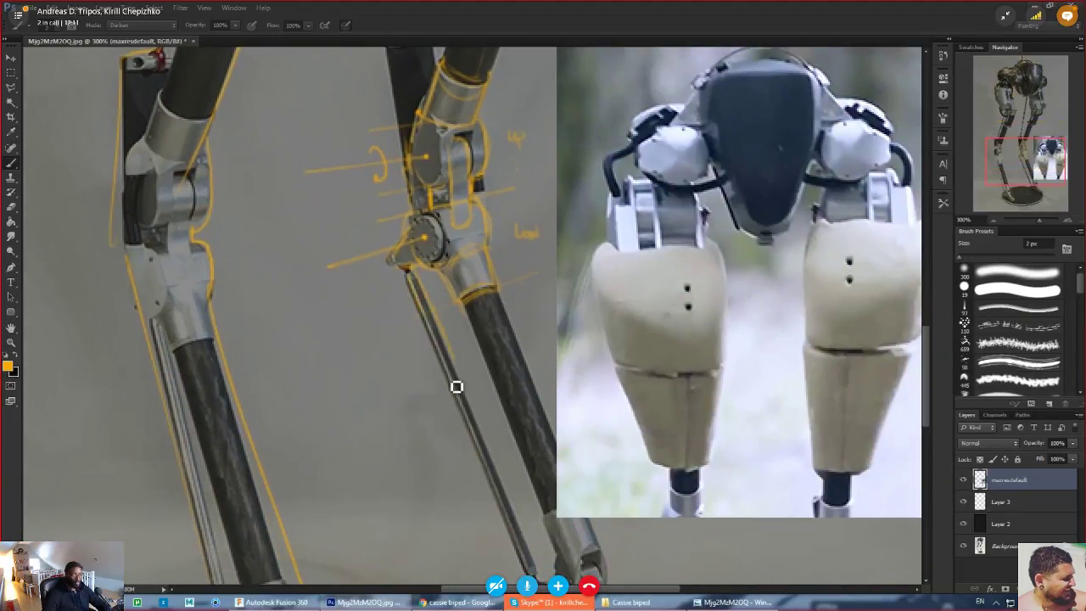
pyautogui.moveTo(457, 381); pyautogui.dragTo(520, 548)
pyautogui.press('space')
pyautogui.moveTo(449, 466); pyautogui.dragTo(416, 404)
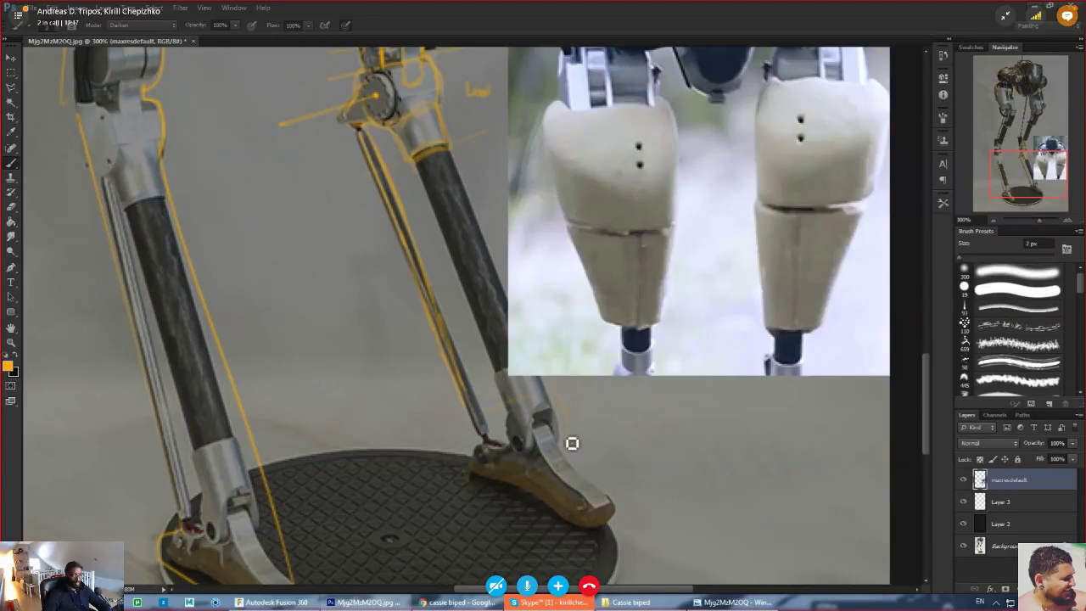
pyautogui.moveTo(383, 345); pyautogui.dragTo(441, 557)
# - Circle the lower pivot disc of the right knee and connect the Up label to the upper section with a short stroke
pyautogui.moveTo(404, 446); pyautogui.dragTo(441, 547)
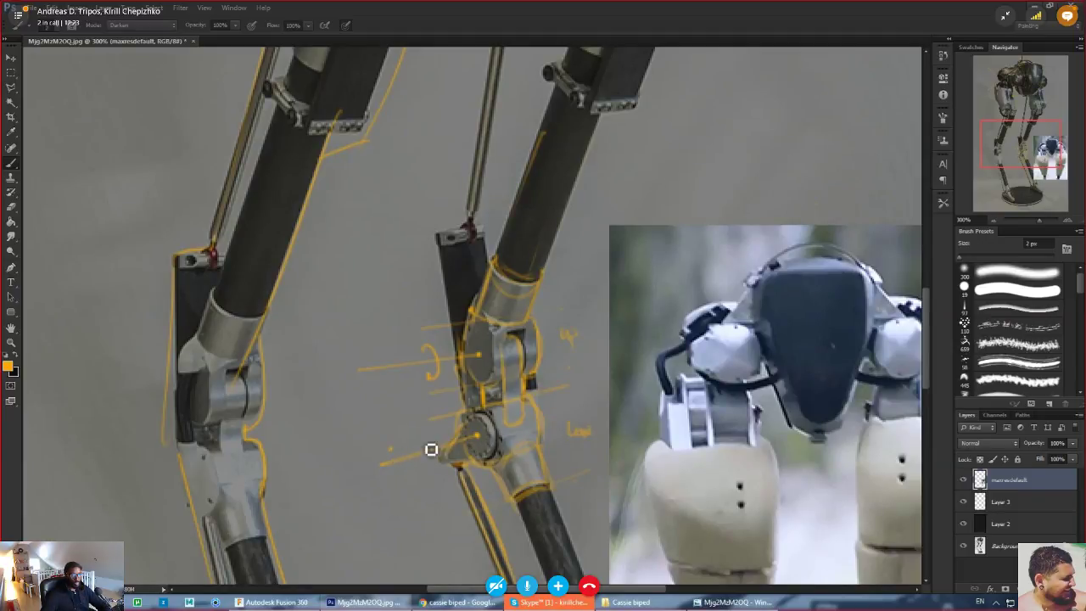
pyautogui.moveTo(480, 424)
pyautogui.mouseDown()
pyautogui.moveTo(491, 464)
pyautogui.moveTo(475, 424)
pyautogui.mouseUp()
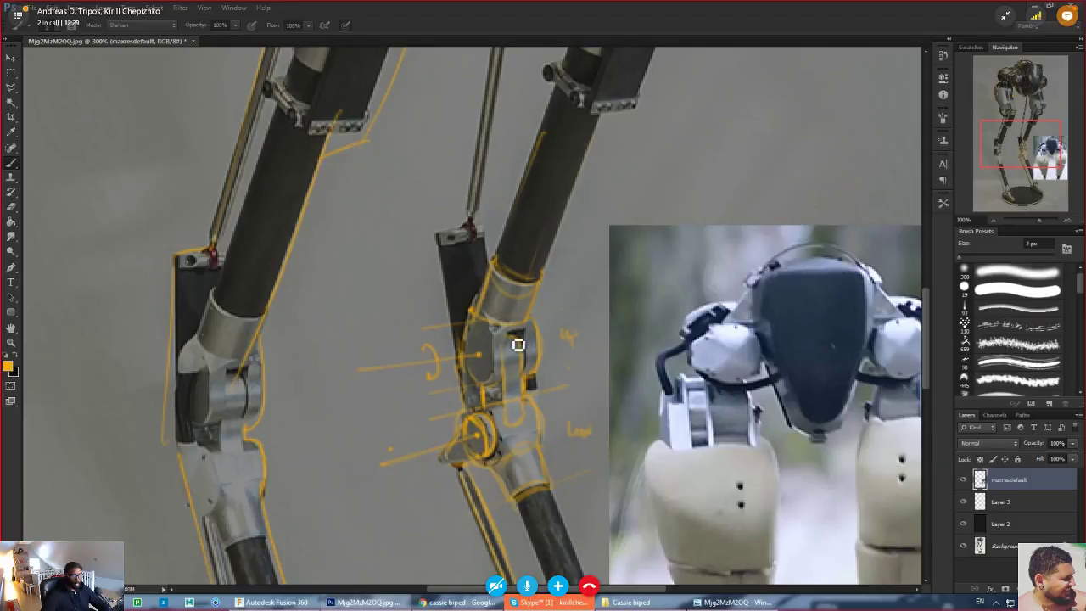
pyautogui.moveTo(519, 344)
pyautogui.mouseDown()
pyautogui.moveTo(504, 354)
pyautogui.moveTo(505, 379)
pyautogui.mouseUp()
pyautogui.moveTo(342, 386); pyautogui.dragTo(333, 490)
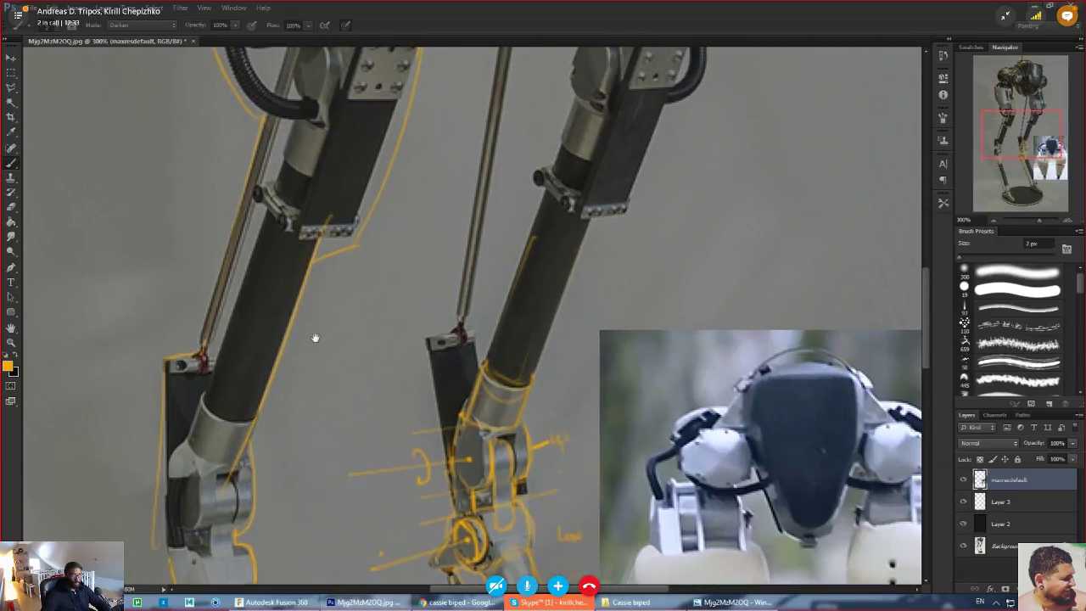
pyautogui.moveTo(315, 337)
pyautogui.mouseDown()
pyautogui.moveTo(382, 302)
pyautogui.moveTo(368, 279)
pyautogui.moveTo(318, 255)
pyautogui.mouseUp()
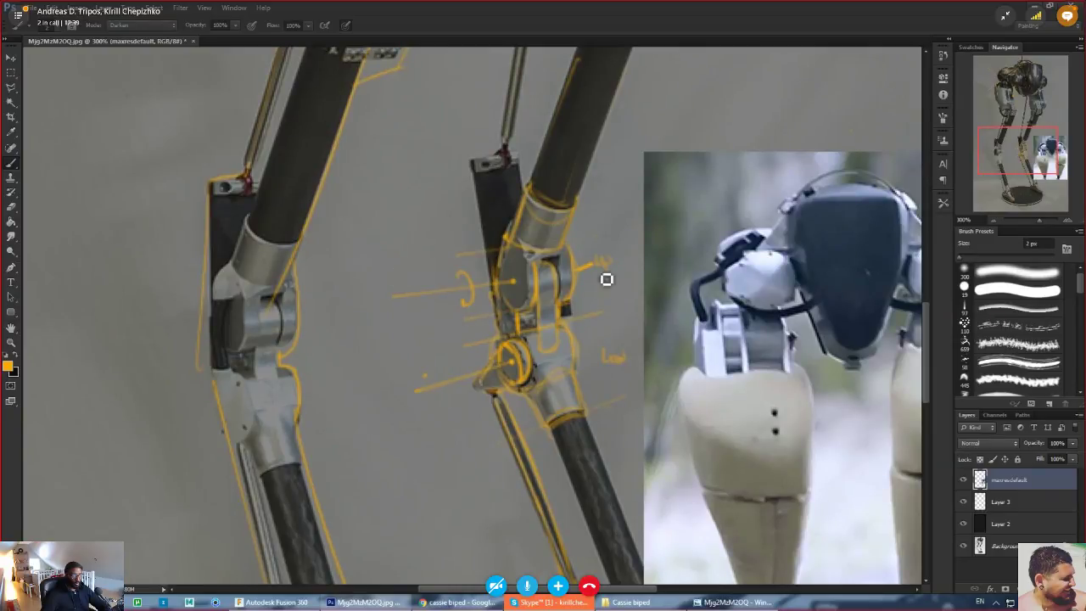
# - Try a long curved orange stroke down the right leg's thigh, and undo it
pyautogui.moveTo(599, 170); pyautogui.dragTo(511, 393)
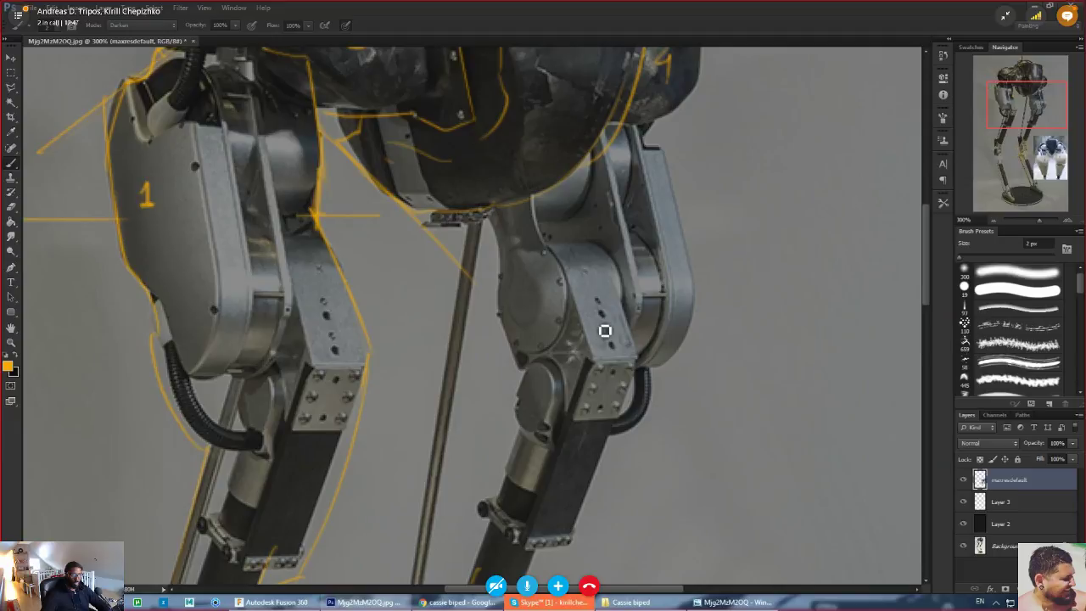
pyautogui.moveTo(609, 414); pyautogui.dragTo(636, 218)
pyautogui.moveTo(601, 423); pyautogui.dragTo(588, 187)
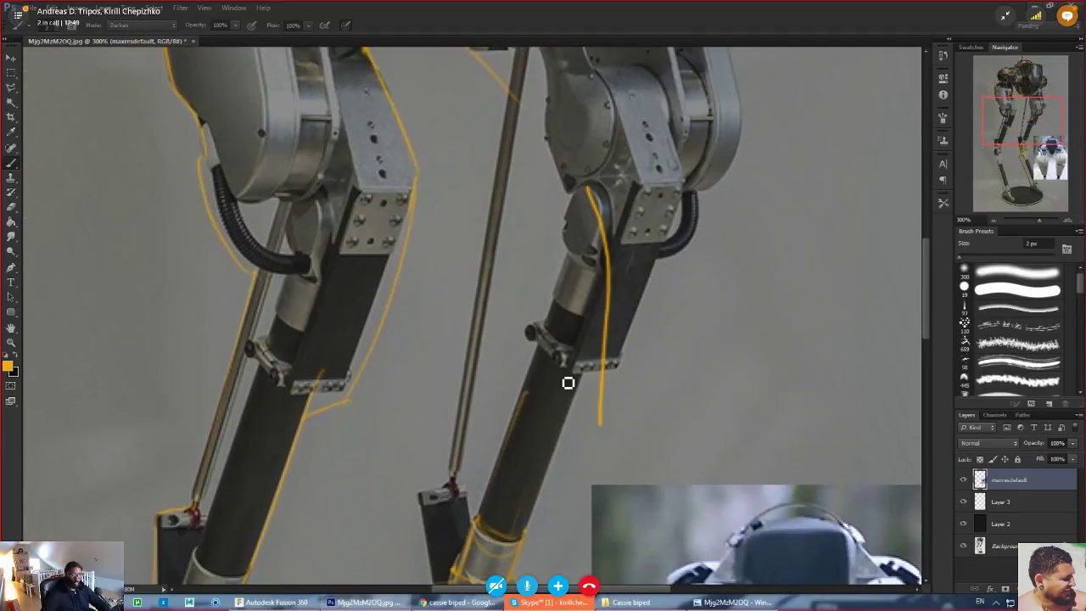
pyautogui.hotkey('ctrl', 'z')
pyautogui.moveTo(563, 409); pyautogui.dragTo(483, 3)
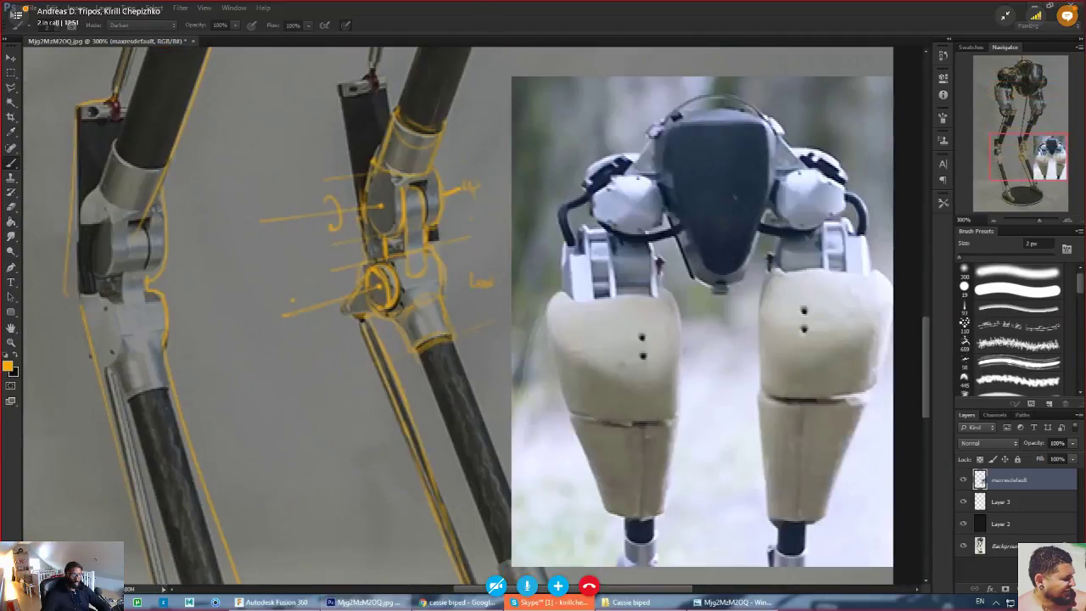
# - Save a JPEG copy of the annotated image as ref in the Cassie biped folder on the desktop
pyautogui.click(29, 10)
pyautogui.click(44, 131)
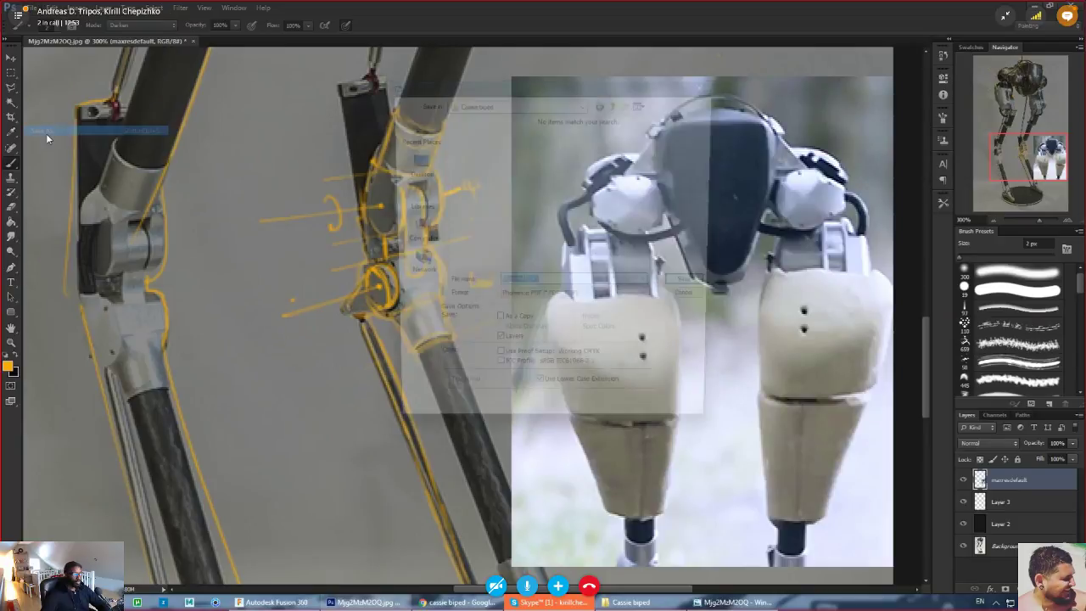
pyautogui.click(414, 165)
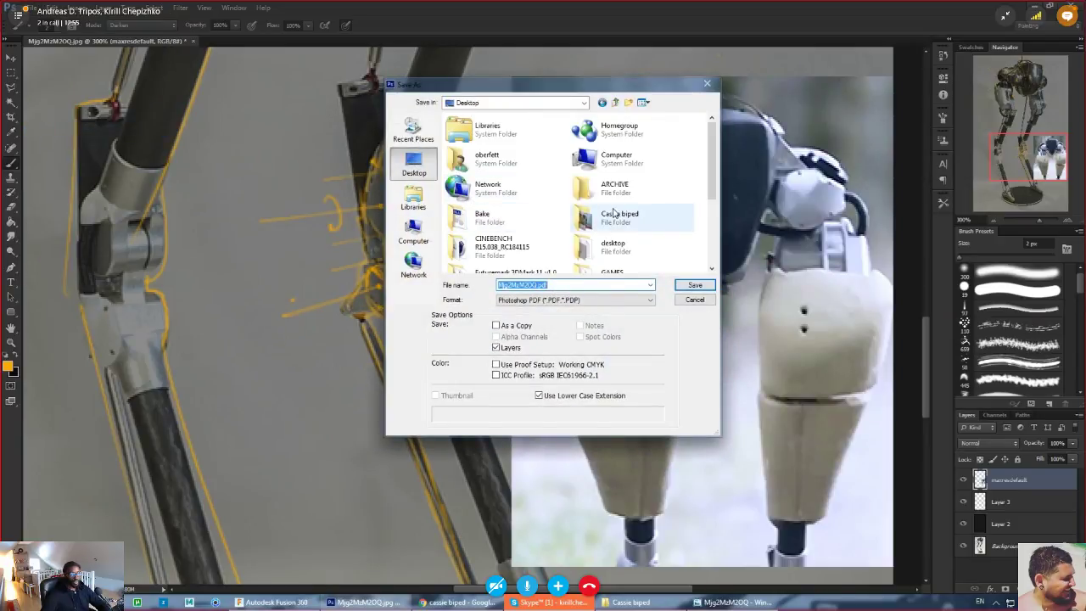
pyautogui.click(608, 225)
pyautogui.doubleClick(608, 225)
pyautogui.click(542, 300)
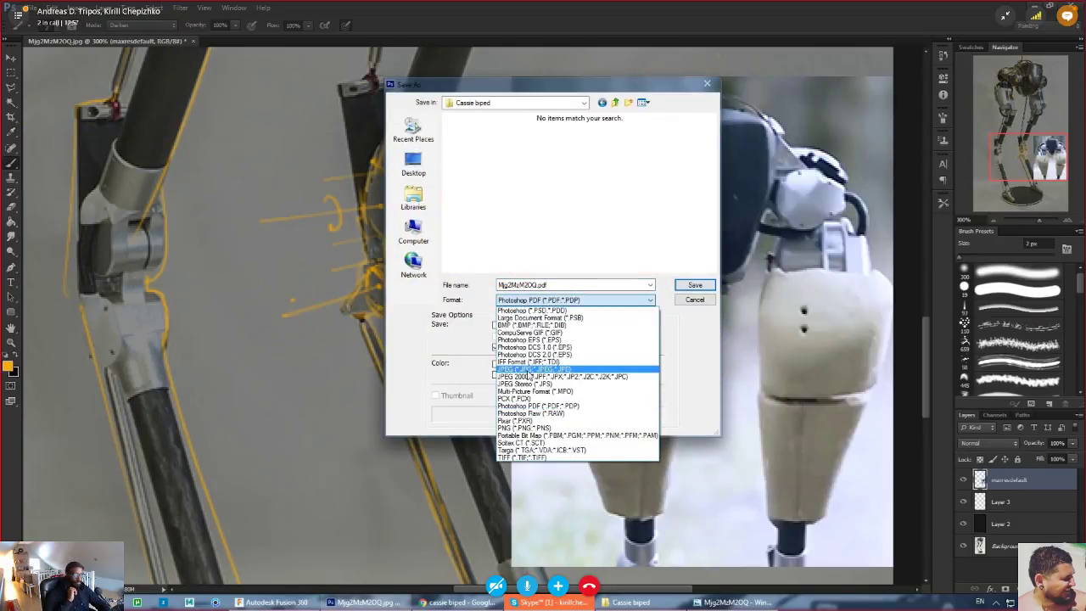
pyautogui.click(531, 369)
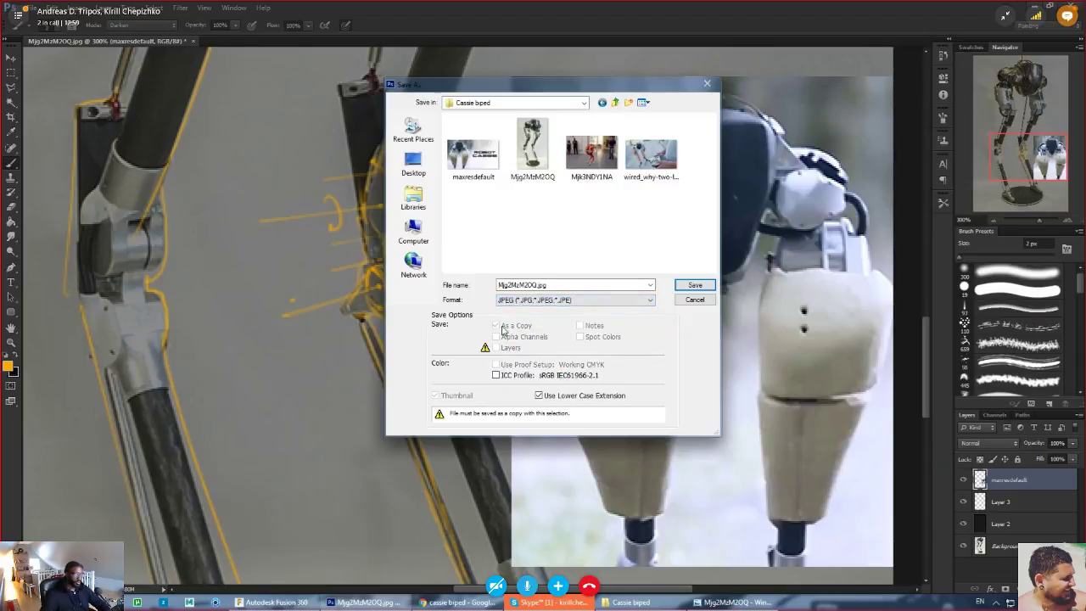
pyautogui.doubleClick(528, 286)
pyautogui.press('BackSpace')
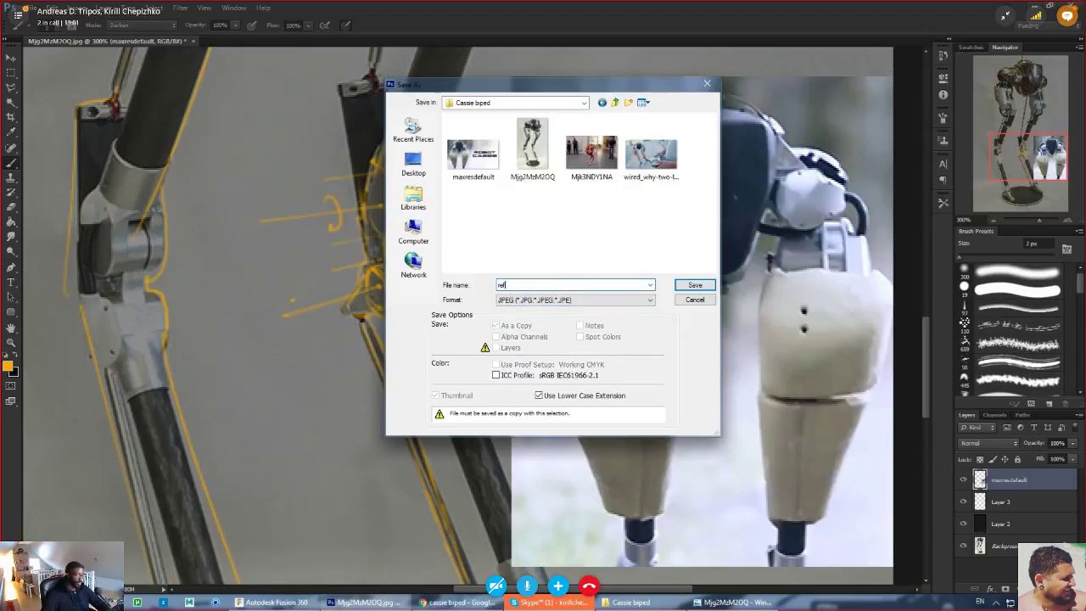
pyautogui.click(679, 287)
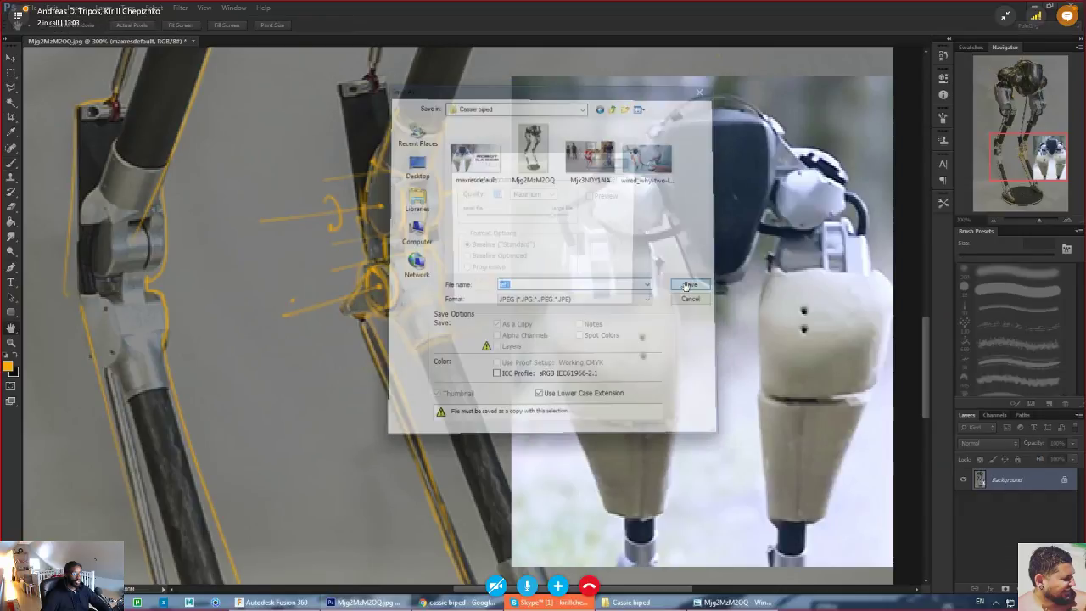
pyautogui.click(611, 163)
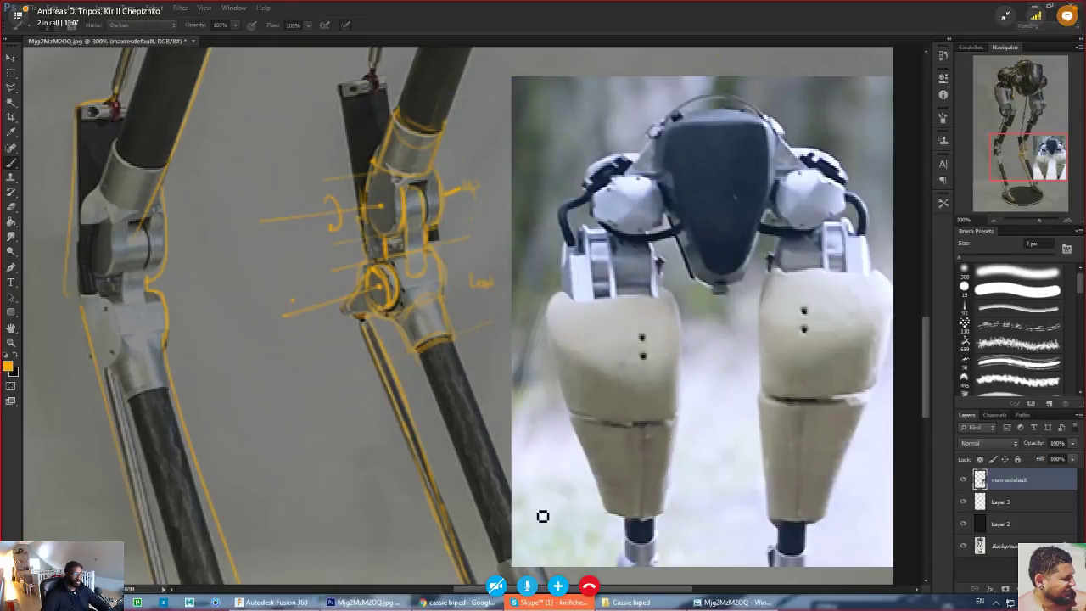
pyautogui.click(269, 601)
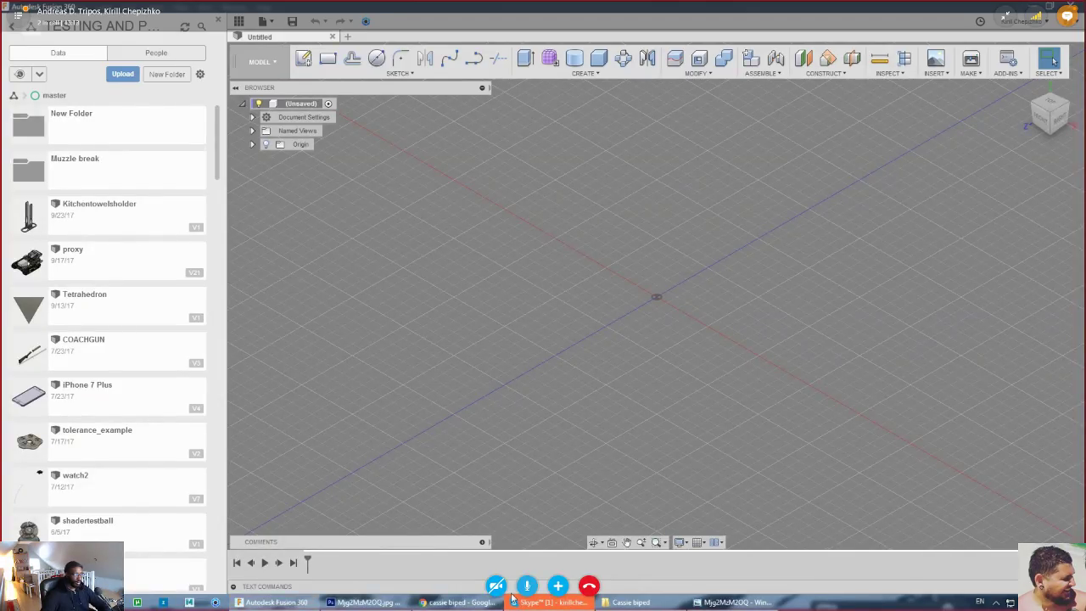
pyautogui.click(365, 602)
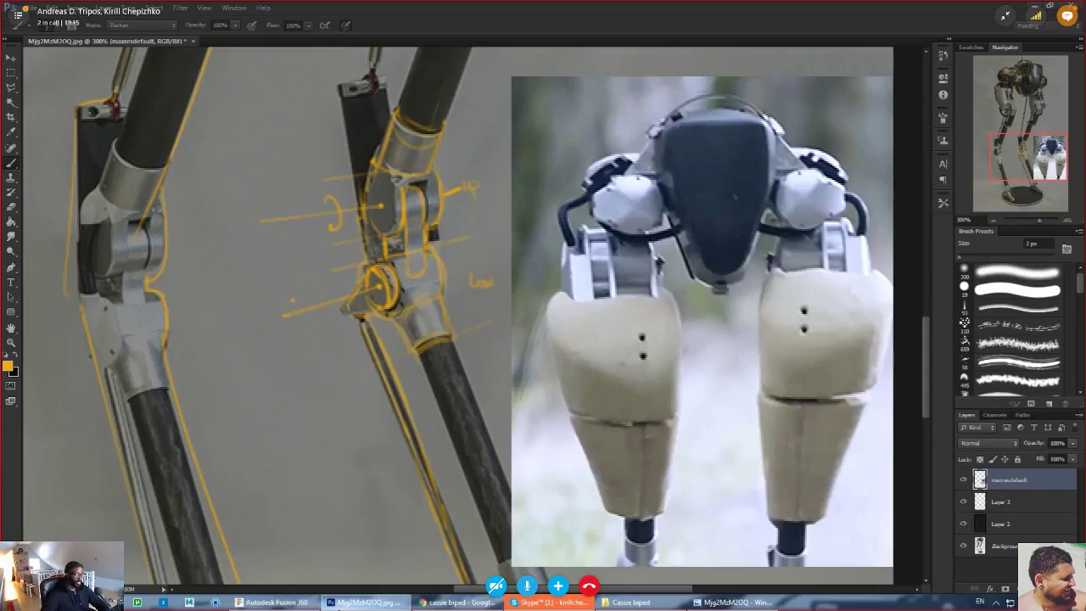
# - Try to outline the round upper drive housing of the right leg in orange from the body underside, and undo the strokes
pyautogui.moveTo(488, 374); pyautogui.dragTo(601, 421)
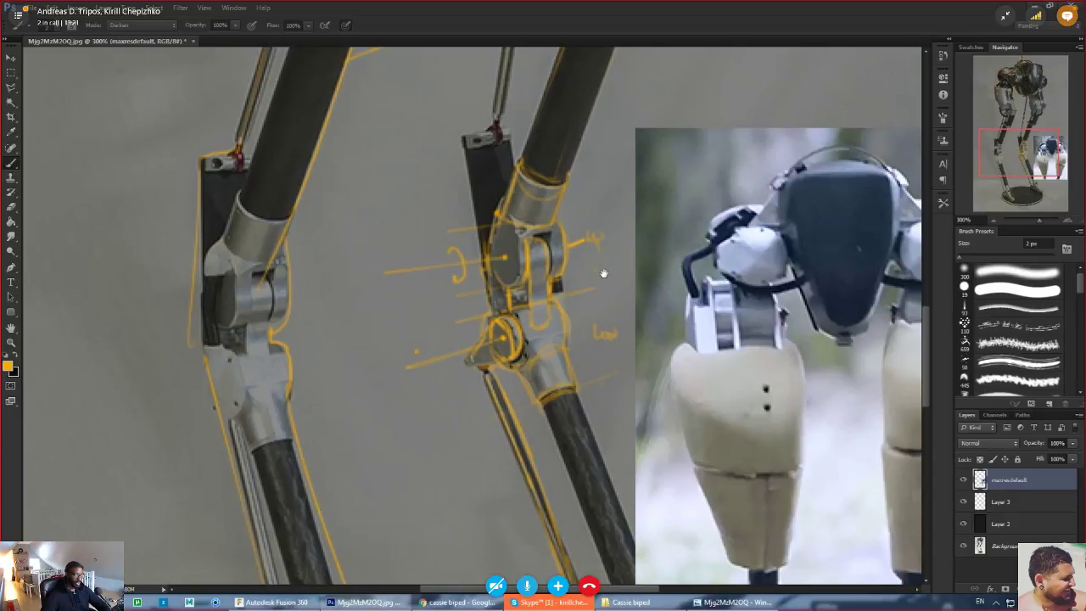
pyautogui.moveTo(601, 272); pyautogui.dragTo(579, 289)
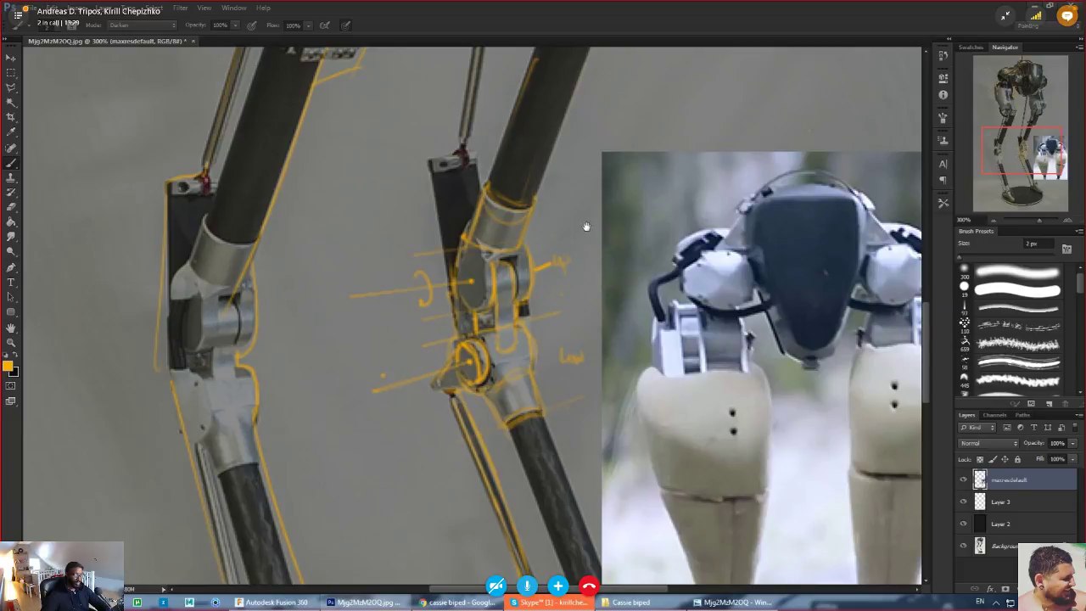
pyautogui.moveTo(585, 226); pyautogui.dragTo(583, 605)
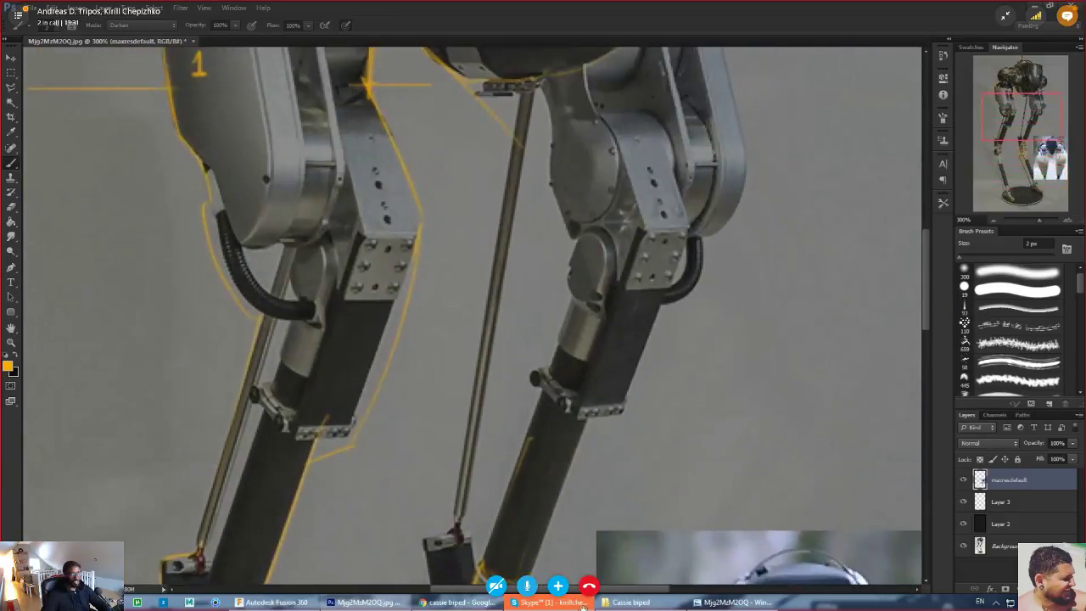
pyautogui.moveTo(577, 246); pyautogui.dragTo(552, 386)
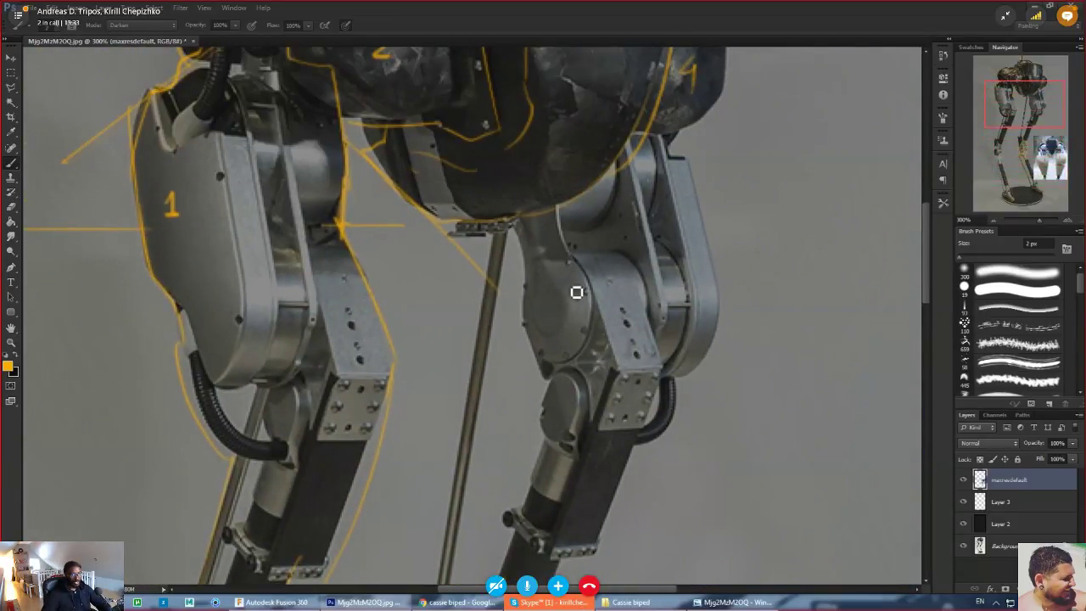
pyautogui.moveTo(547, 202); pyautogui.dragTo(543, 323)
pyautogui.moveTo(535, 387); pyautogui.dragTo(524, 349)
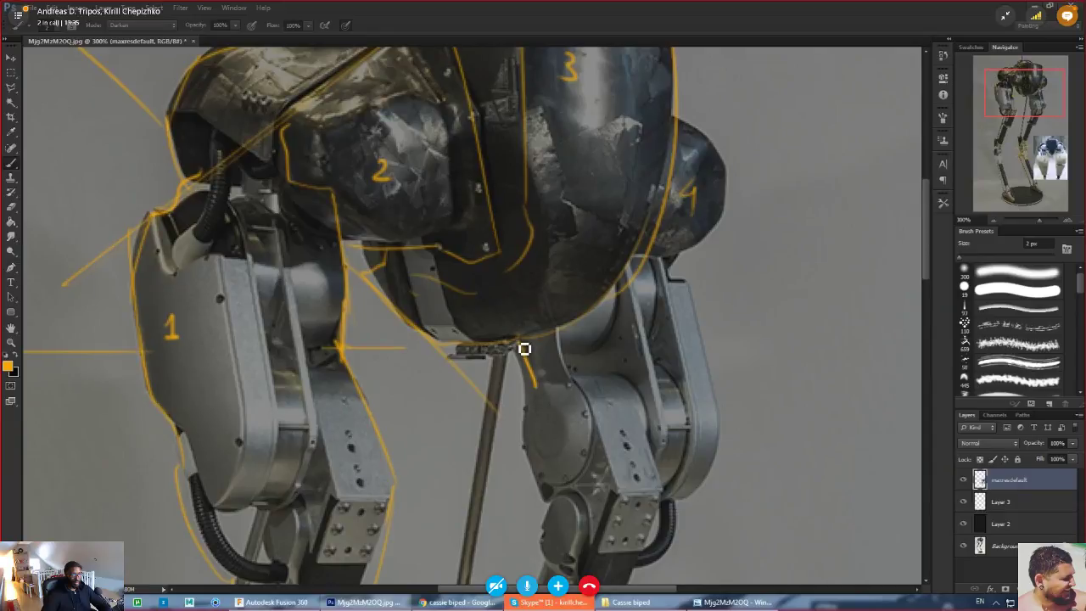
pyautogui.moveTo(537, 409)
pyautogui.mouseDown()
pyautogui.moveTo(553, 495)
pyautogui.moveTo(582, 397)
pyautogui.mouseUp()
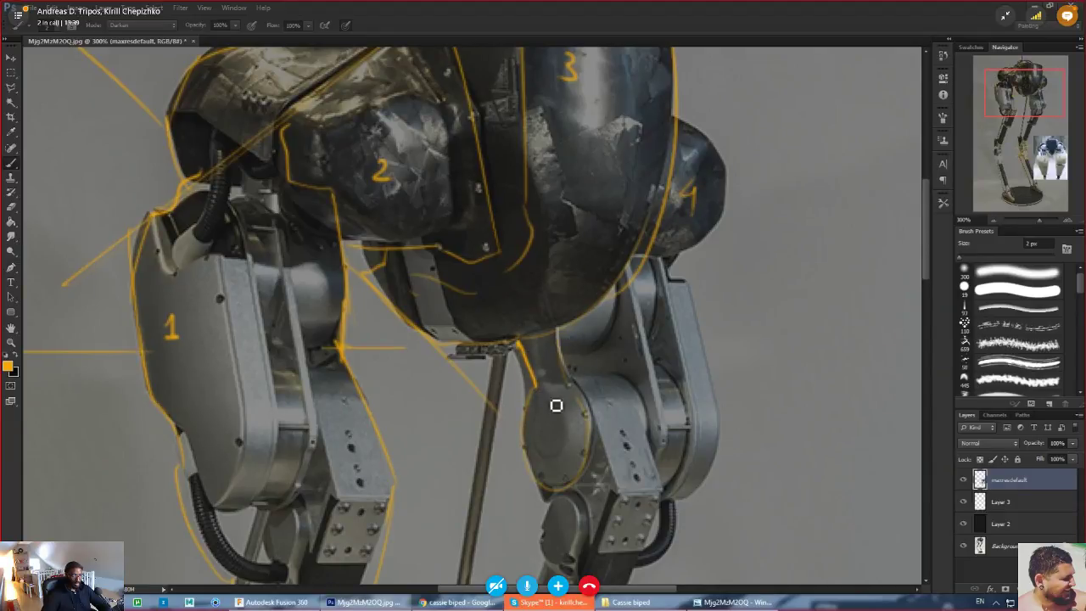
pyautogui.moveTo(537, 386)
pyautogui.mouseDown()
pyautogui.moveTo(556, 431)
pyautogui.moveTo(541, 421)
pyautogui.moveTo(539, 444)
pyautogui.mouseUp()
pyautogui.moveTo(525, 351); pyautogui.dragTo(546, 392)
pyautogui.hotkey('ctrl', 'alt', 'z')
pyautogui.hotkey('ctrl', 'alt', 'z')
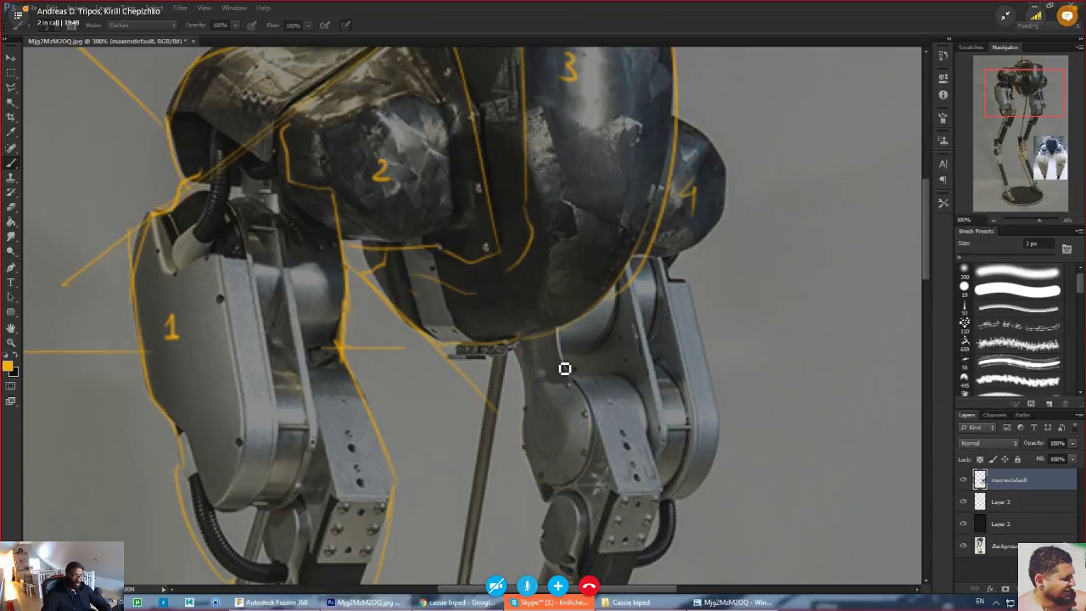
# - Outline the rounded joint cap below the right leg's drive housing in orange and mark its lower cutouts
pyautogui.scroll(-3, 564, 369)
pyautogui.scroll(-6, 564, 368)
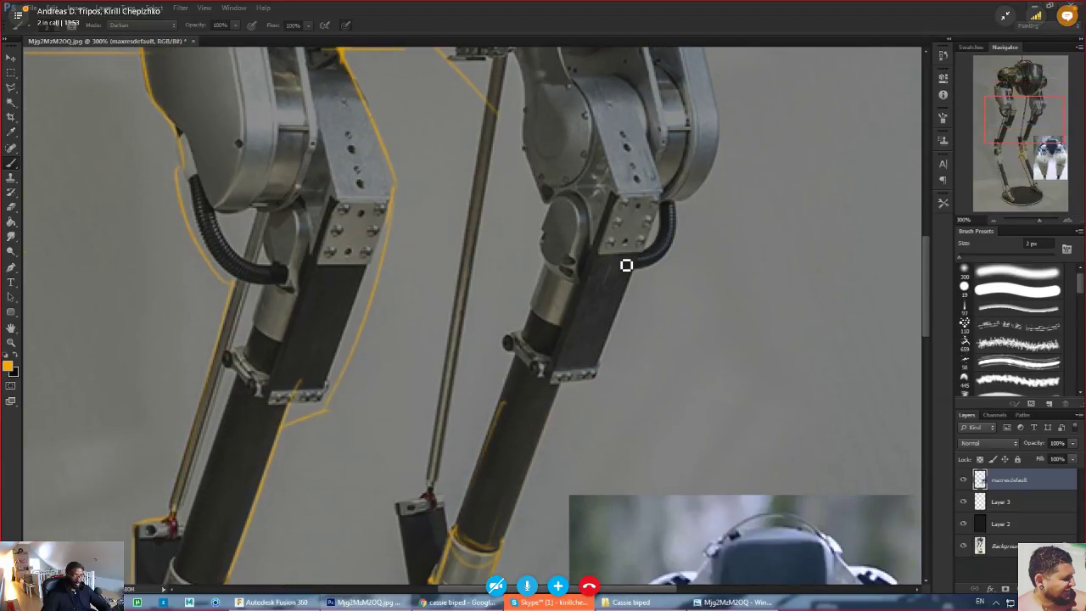
pyautogui.moveTo(589, 287)
pyautogui.mouseDown()
pyautogui.moveTo(572, 199)
pyautogui.moveTo(546, 245)
pyautogui.moveTo(553, 278)
pyautogui.mouseUp()
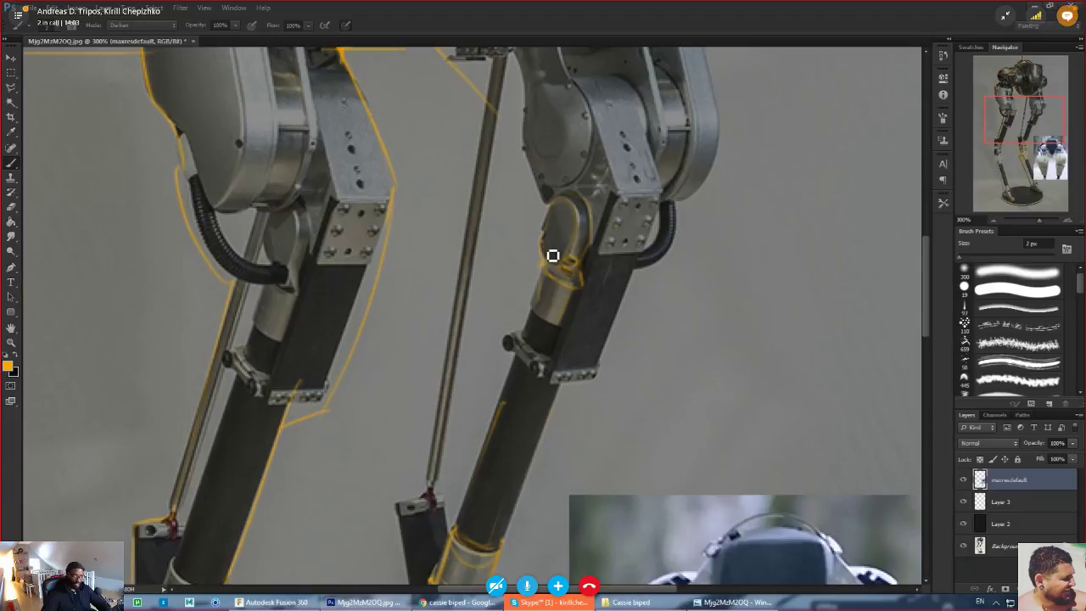
# - Sketch an enlarged keyhole-shaped front view of the joint cap beside the right leg, with four filled cutouts in its wide end
pyautogui.moveTo(736, 296)
pyautogui.mouseDown()
pyautogui.moveTo(764, 312)
pyautogui.moveTo(780, 430)
pyautogui.moveTo(707, 407)
pyautogui.moveTo(700, 370)
pyautogui.mouseUp()
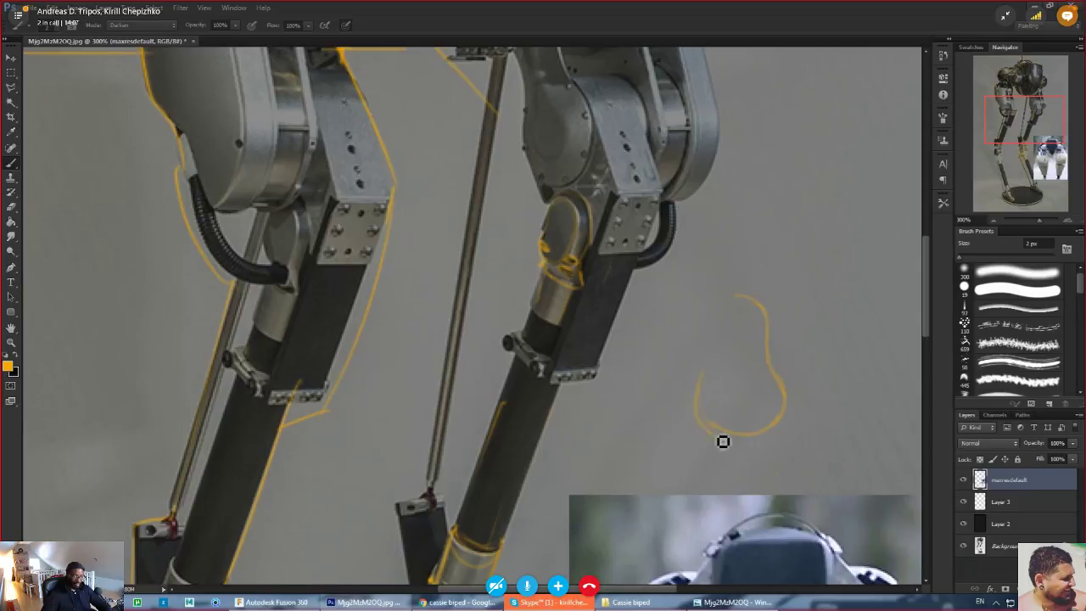
pyautogui.moveTo(723, 441)
pyautogui.mouseDown()
pyautogui.moveTo(742, 298)
pyautogui.moveTo(778, 401)
pyautogui.mouseUp()
pyautogui.moveTo(730, 316)
pyautogui.mouseDown()
pyautogui.moveTo(713, 414)
pyautogui.moveTo(721, 443)
pyautogui.mouseUp()
pyautogui.moveTo(713, 320); pyautogui.dragTo(723, 322)
pyautogui.moveTo(710, 379); pyautogui.dragTo(719, 381)
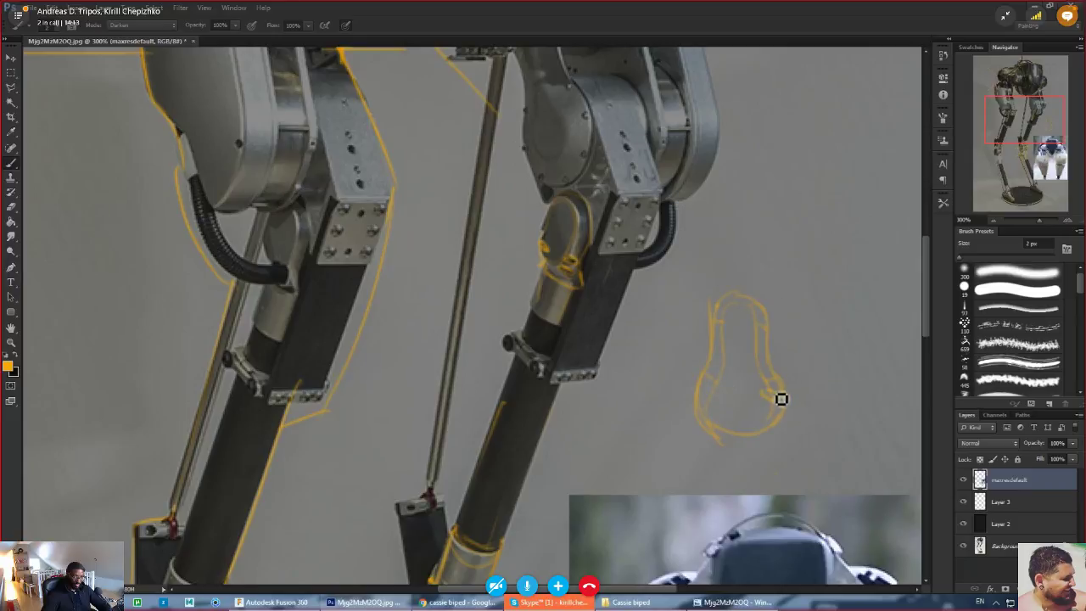
pyautogui.moveTo(781, 399)
pyautogui.mouseDown()
pyautogui.moveTo(768, 417)
pyautogui.moveTo(767, 394)
pyautogui.moveTo(710, 393)
pyautogui.moveTo(766, 419)
pyautogui.moveTo(768, 392)
pyautogui.mouseUp()
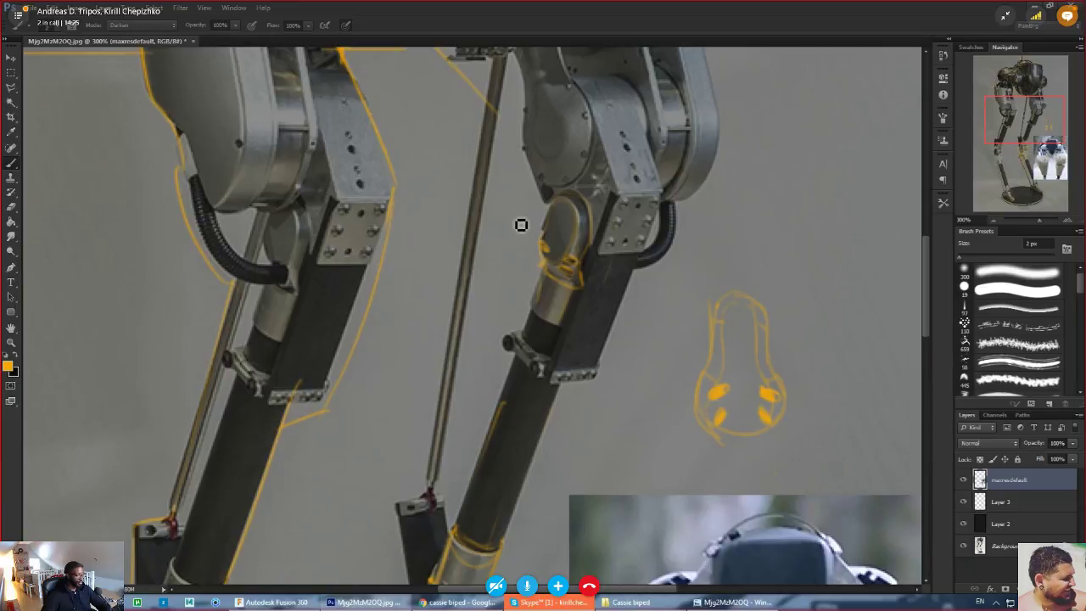
# - Switch to the empty untitled design in Autodesk Fusion 360
pyautogui.scroll(-5, 688, 317)
pyautogui.scroll(-5, 650, 317)
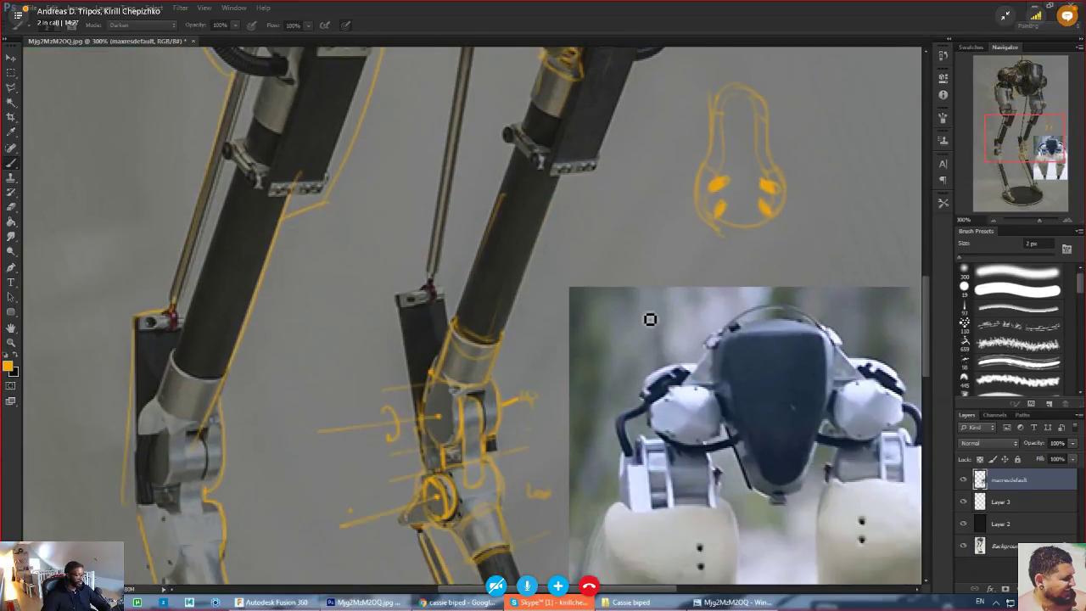
pyautogui.scroll(-1, 641, 309)
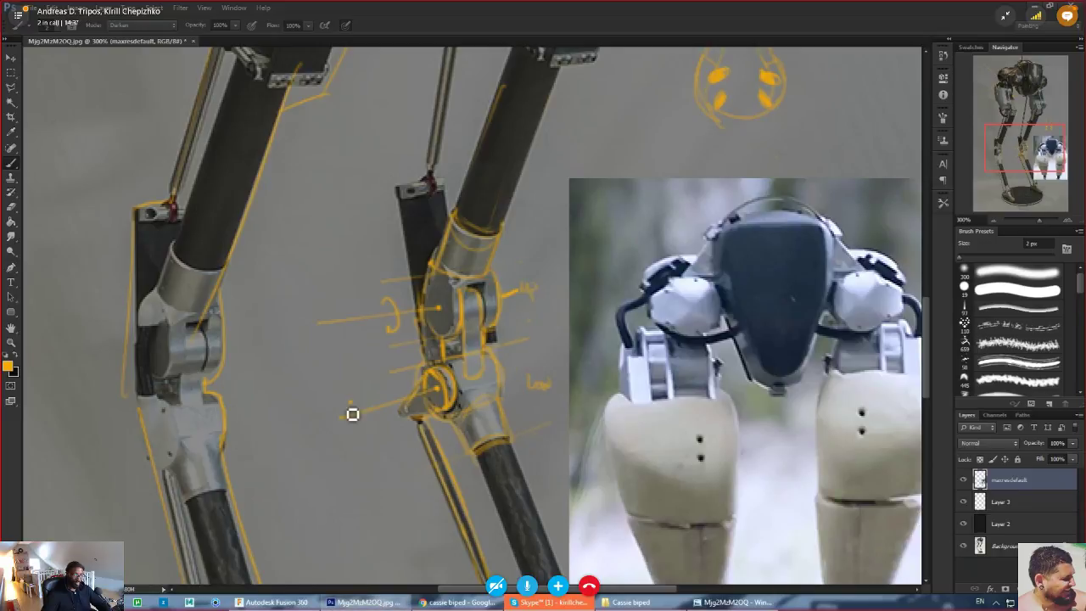
pyautogui.click(271, 602)
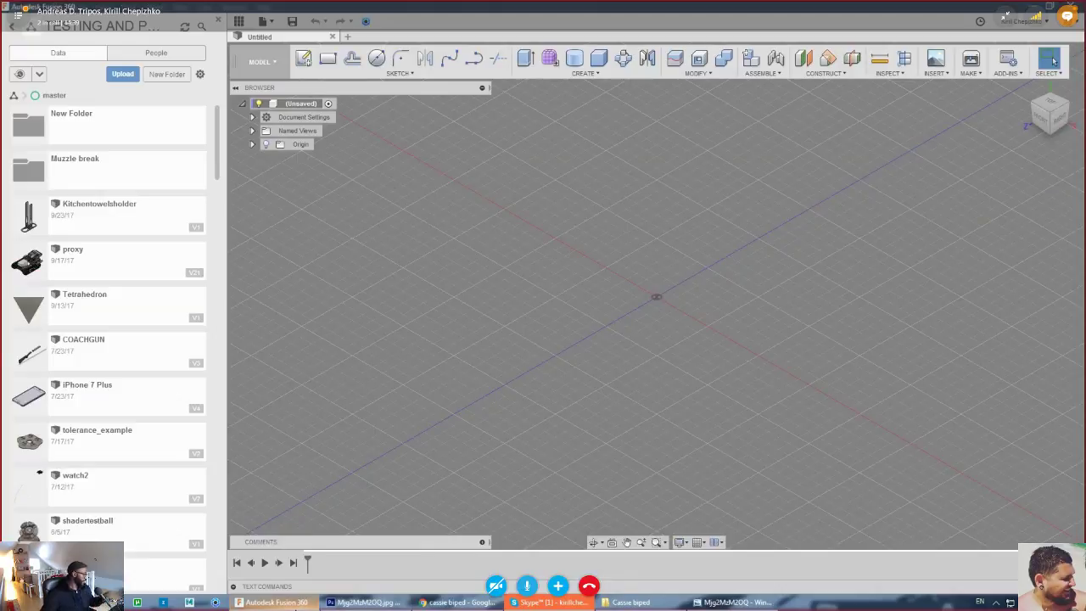
pyautogui.click(925, 75)
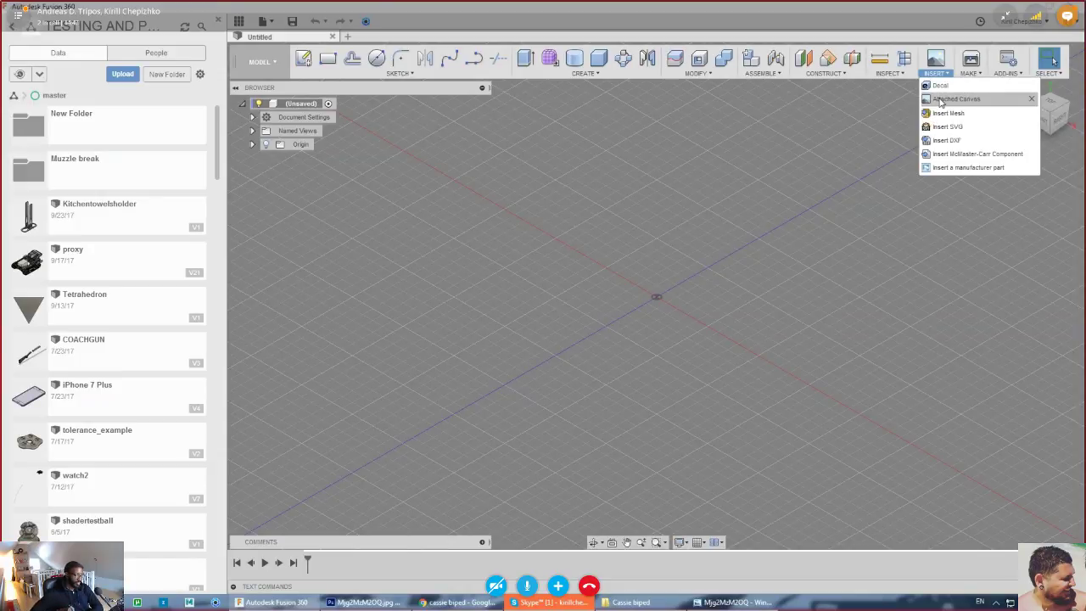
pyautogui.click(940, 100)
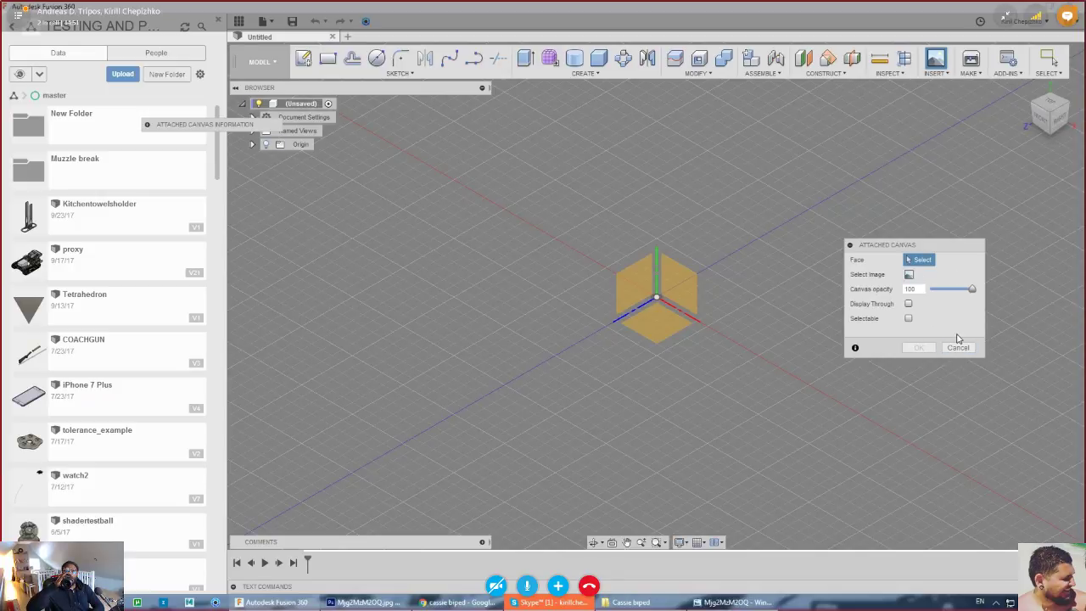
pyautogui.click(957, 347)
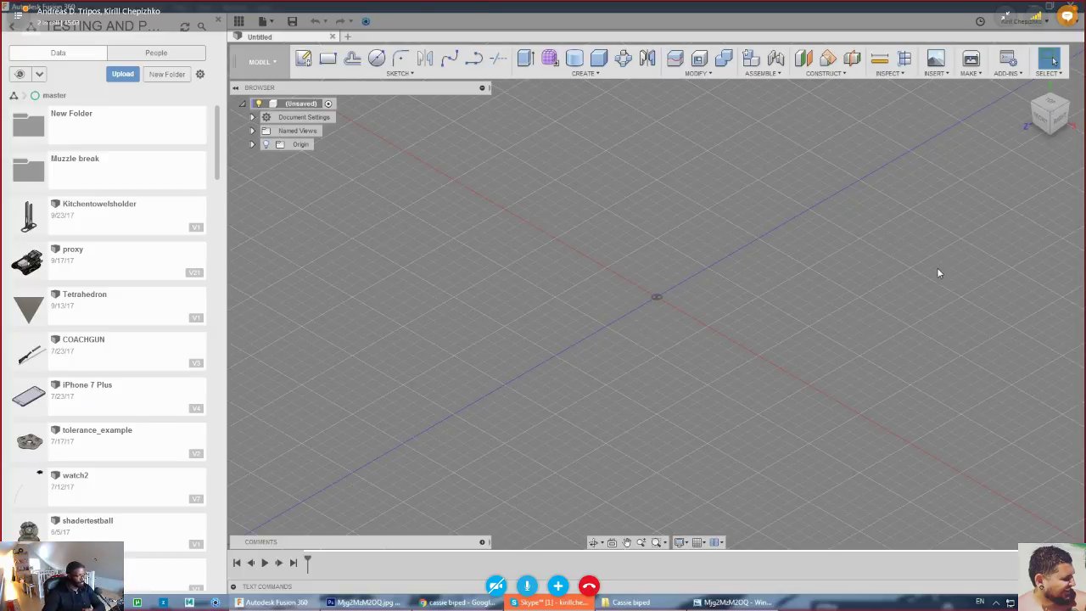
# - Start an attached canvas and load the ref1 image from the Cassie biped folder on the desktop
pyautogui.click(936, 73)
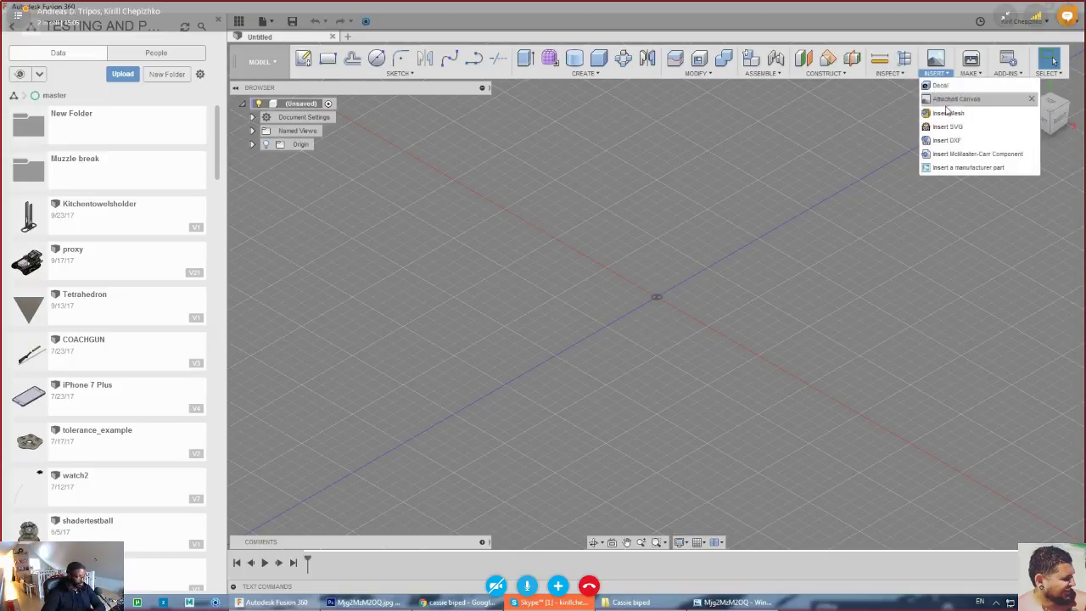
pyautogui.click(958, 99)
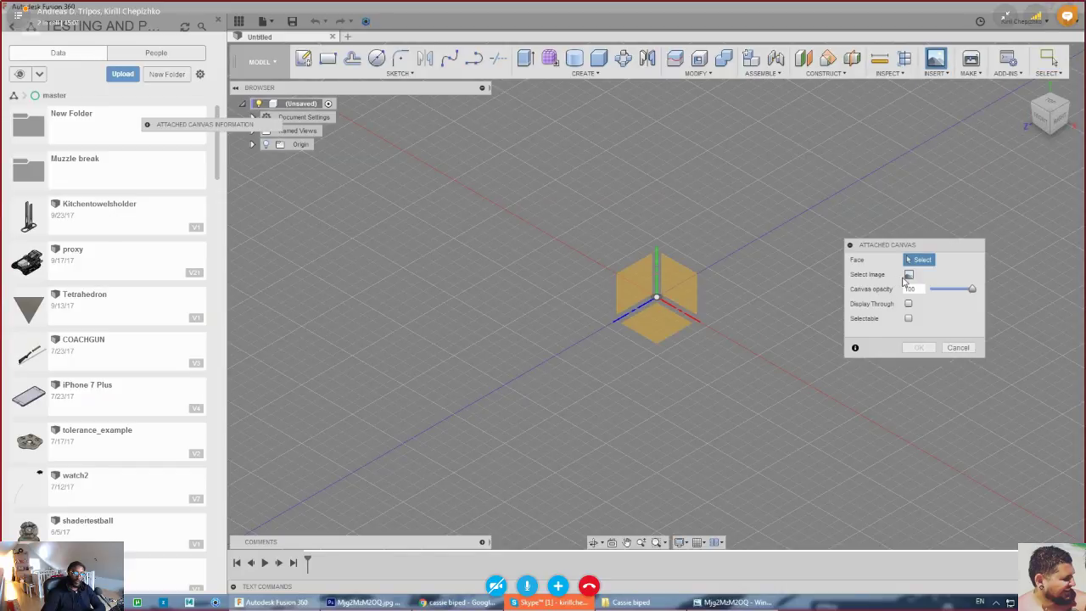
pyautogui.click(908, 274)
pyautogui.click(42, 100)
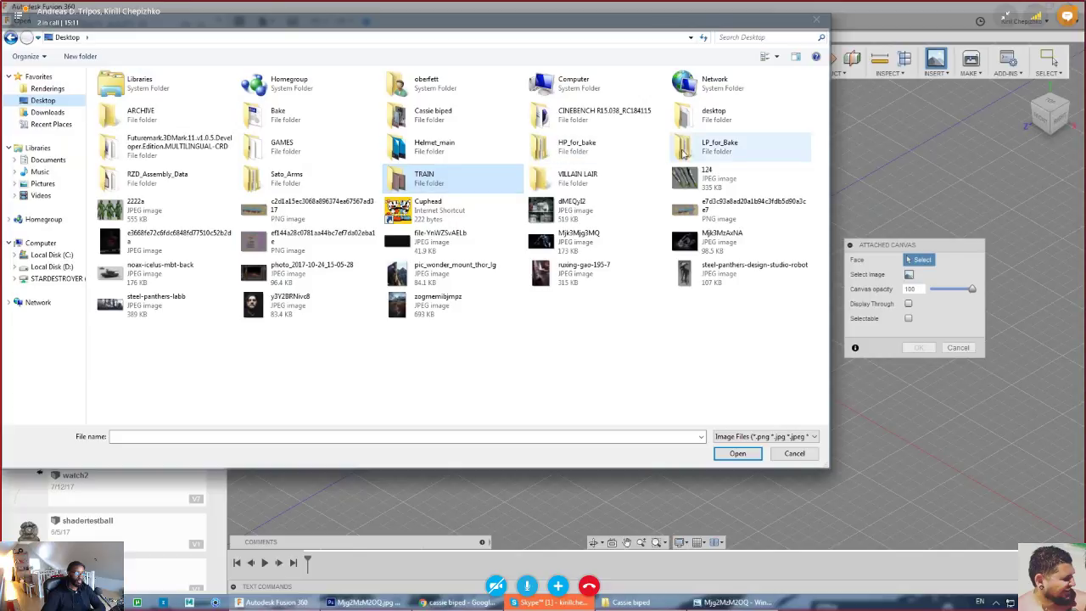
pyautogui.doubleClick(406, 119)
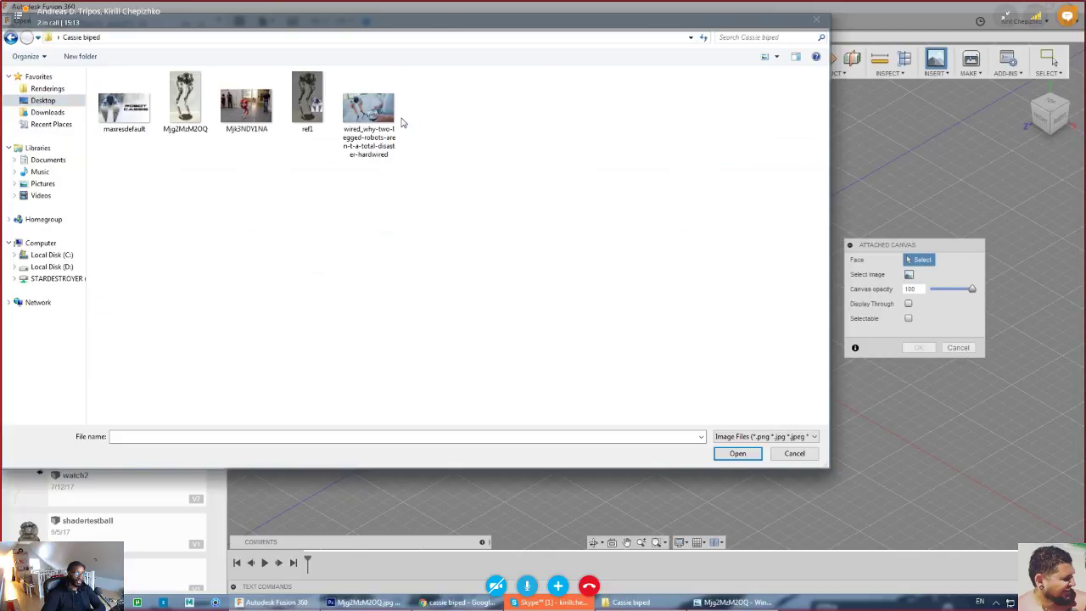
pyautogui.click(304, 106)
pyautogui.doubleClick(304, 106)
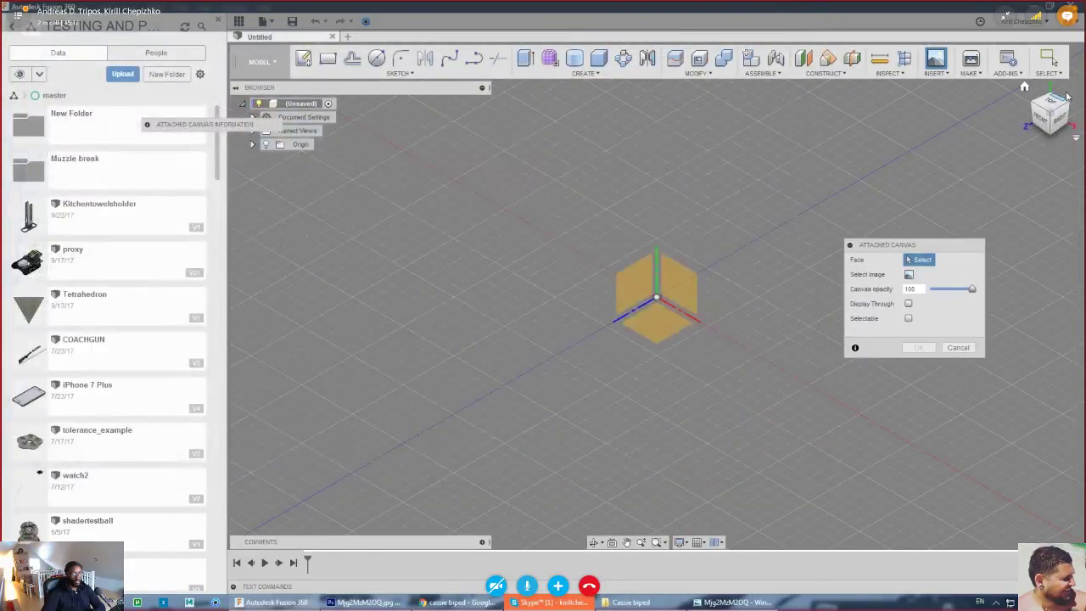
# - Place the canvas on the front origin plane and scale it uniformly by 5.4
pyautogui.click(1042, 127)
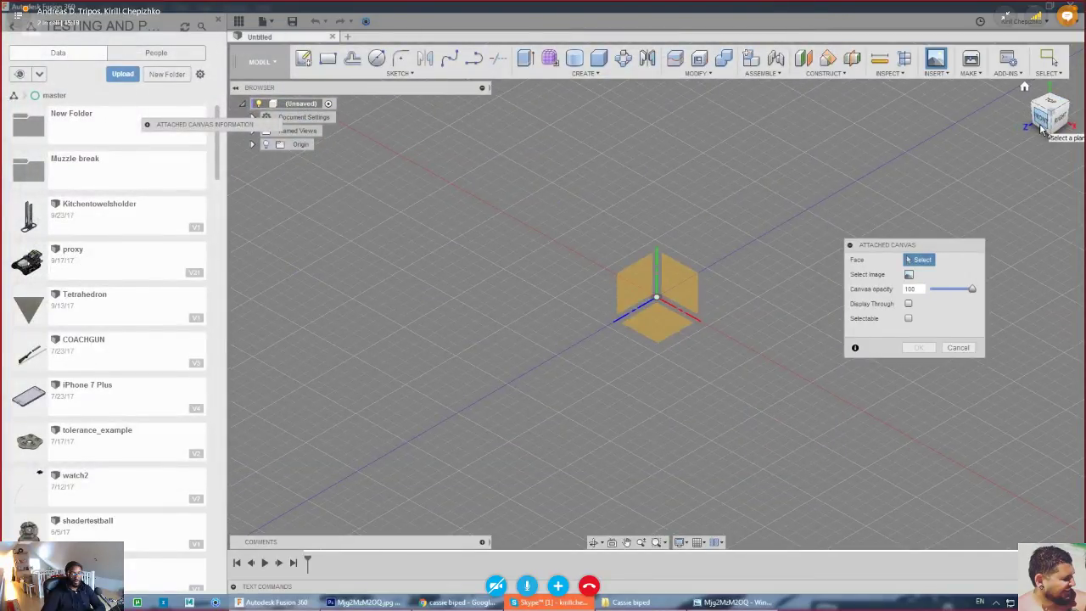
pyautogui.click(679, 276)
pyautogui.moveTo(683, 269); pyautogui.dragTo(960, 121)
pyautogui.scroll(-3, 572, 325)
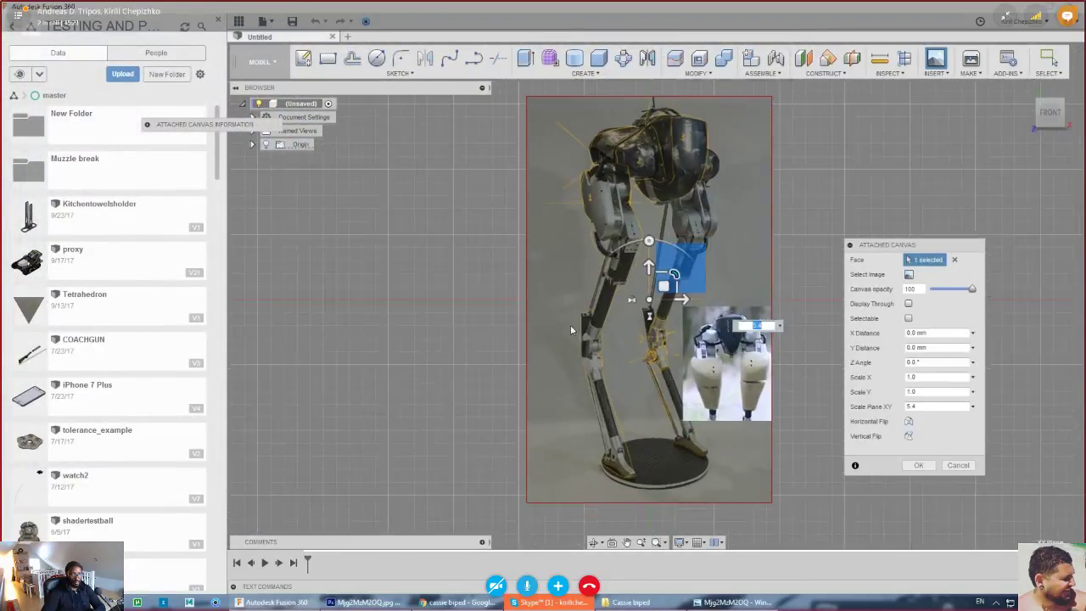
# - Shift the canvas along X clear of the origin and raise it to a Y distance of 70 mm
pyautogui.moveTo(526, 318); pyautogui.dragTo(326, 341, button='middle')
pyautogui.moveTo(462, 334); pyautogui.dragTo(789, 281)
pyautogui.scroll(3, 774, 317)
pyautogui.scroll(2, 766, 328)
pyautogui.scroll(-2, 688, 322)
pyautogui.moveTo(698, 311); pyautogui.dragTo(697, 99)
pyautogui.scroll(-5, 674, 308)
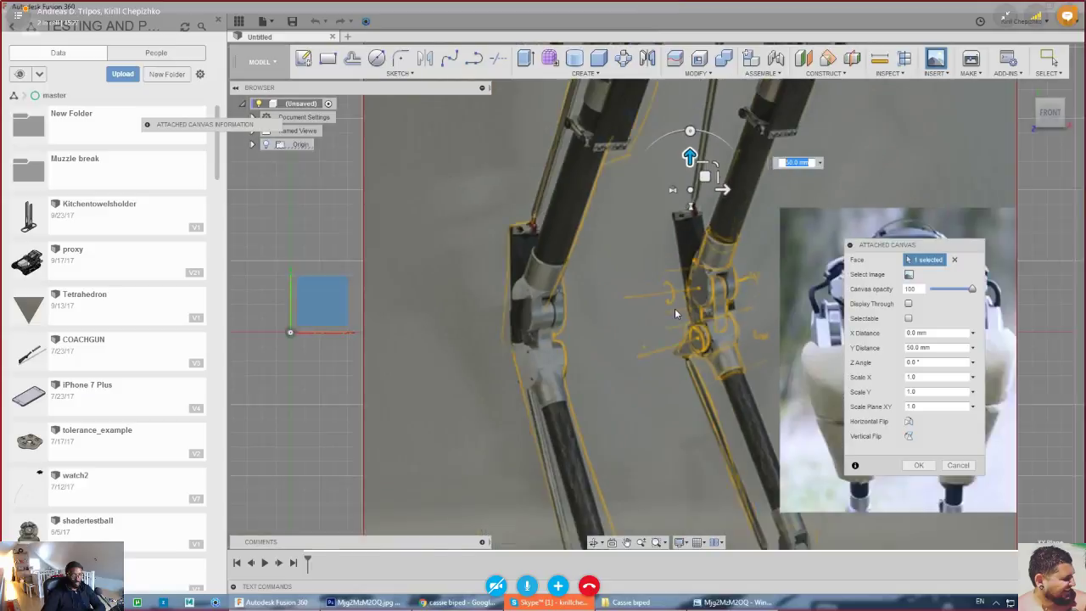
pyautogui.moveTo(590, 380); pyautogui.dragTo(648, 375, button='middle')
pyautogui.scroll(3, 745, 319)
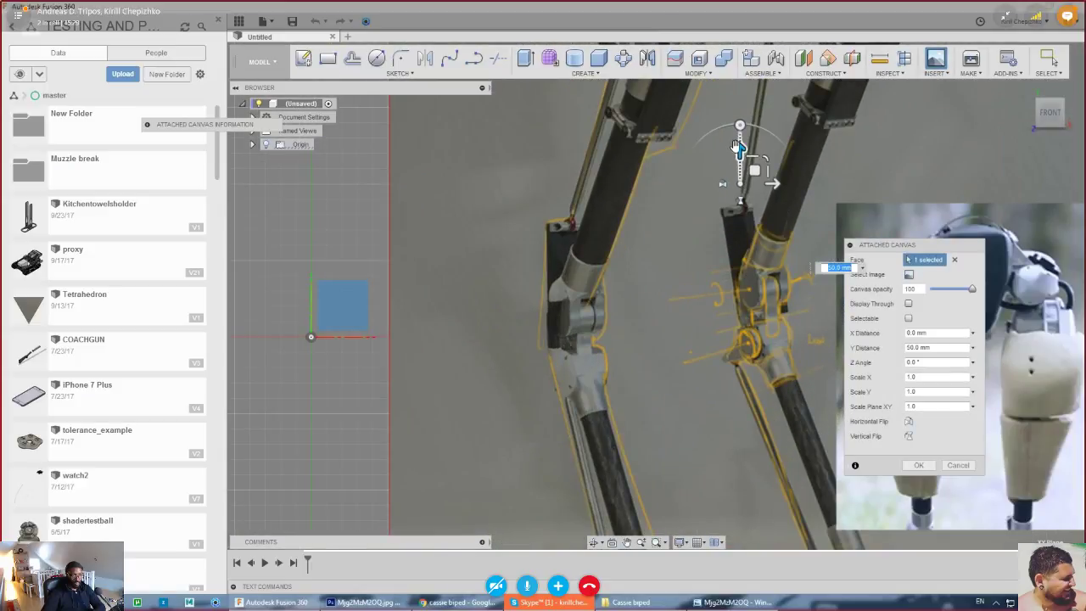
pyautogui.moveTo(736, 146); pyautogui.dragTo(736, 85)
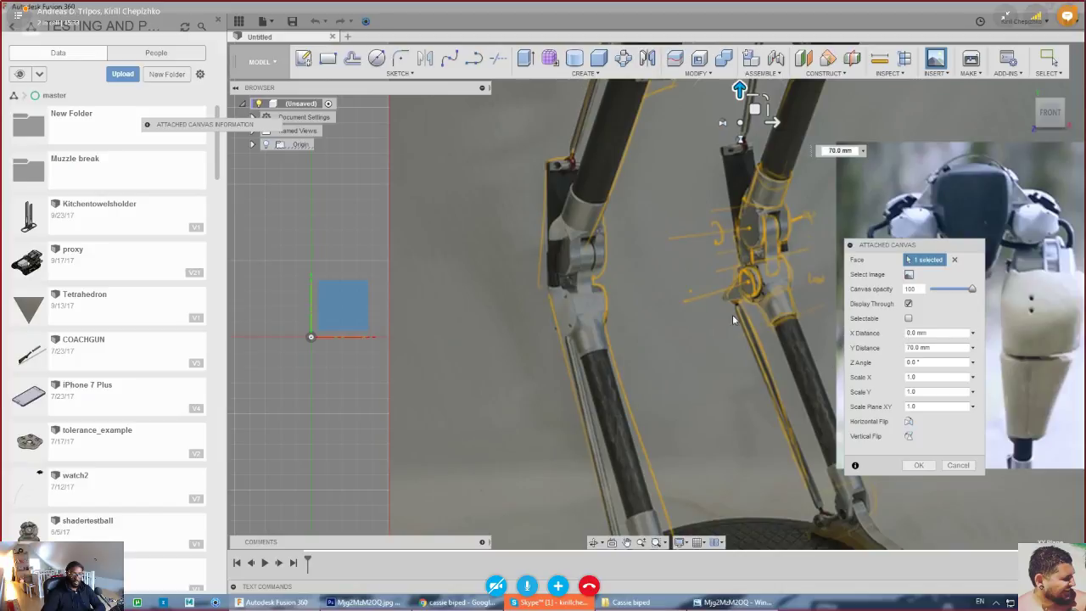
# - Enable Display Through, set the canvas opacity to 73 and finish the attached canvas
pyautogui.moveTo(971, 289)
pyautogui.mouseDown()
pyautogui.moveTo(946, 291)
pyautogui.moveTo(963, 295)
pyautogui.mouseUp()
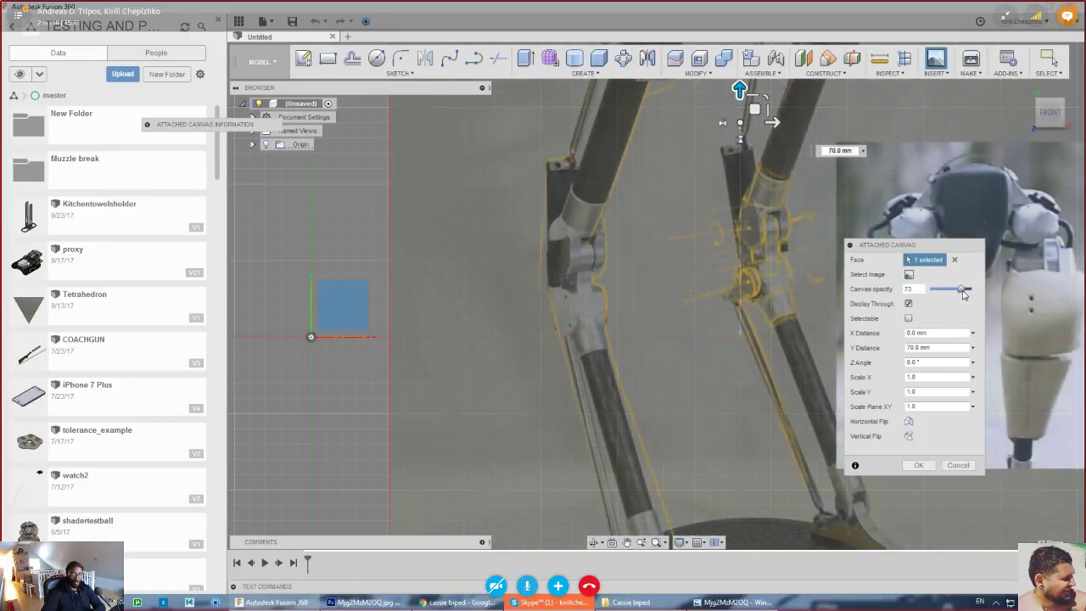
pyautogui.scroll(-5, 651, 325)
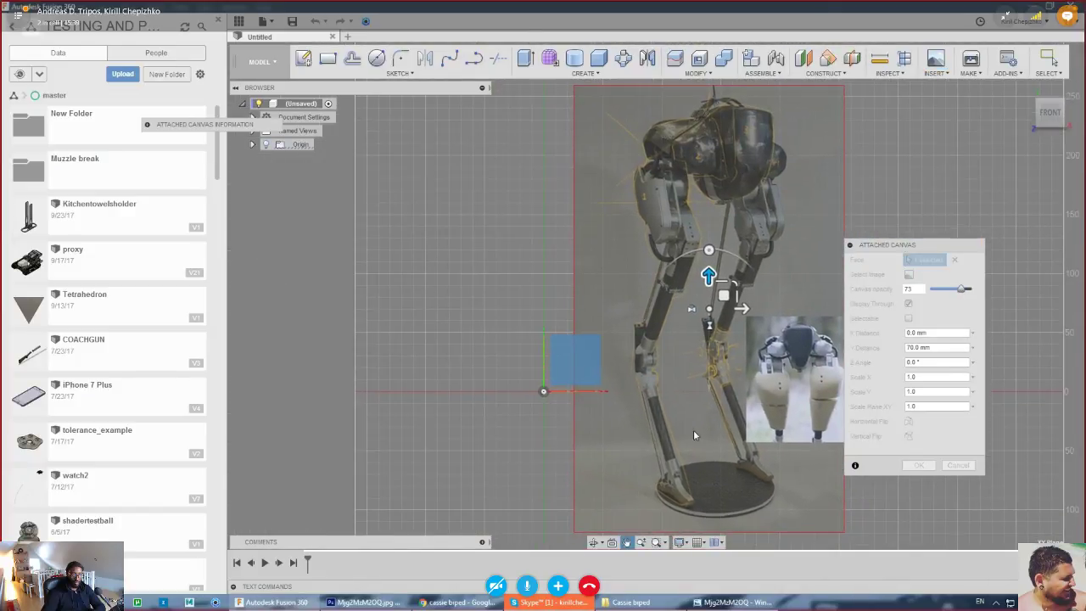
pyautogui.click(919, 464)
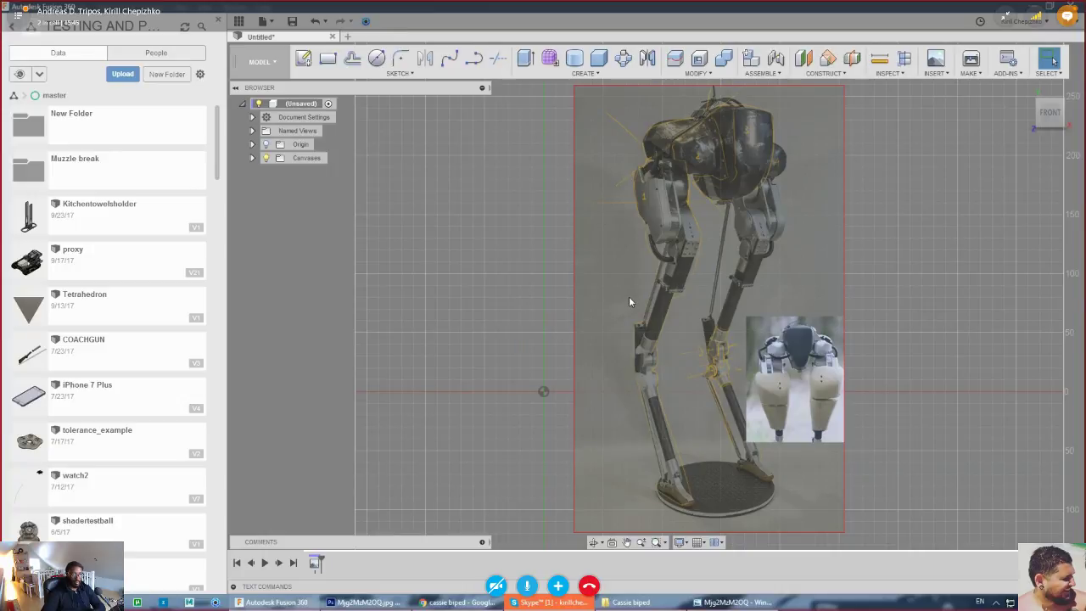
pyautogui.click(558, 606)
pyautogui.click(559, 606)
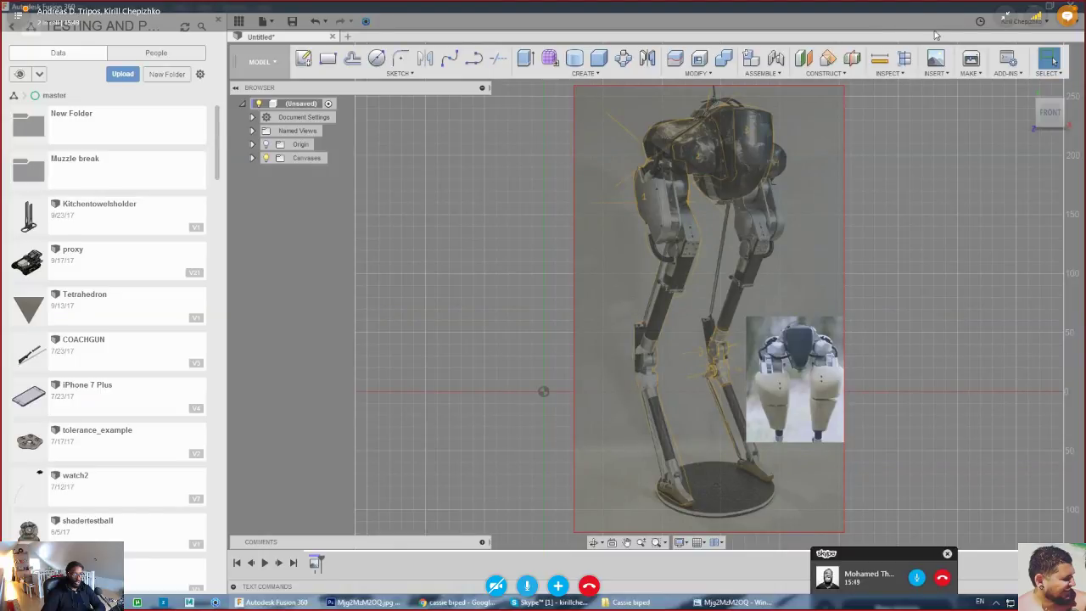
pyautogui.moveTo(944, 197); pyautogui.dragTo(979, 199, button='middle')
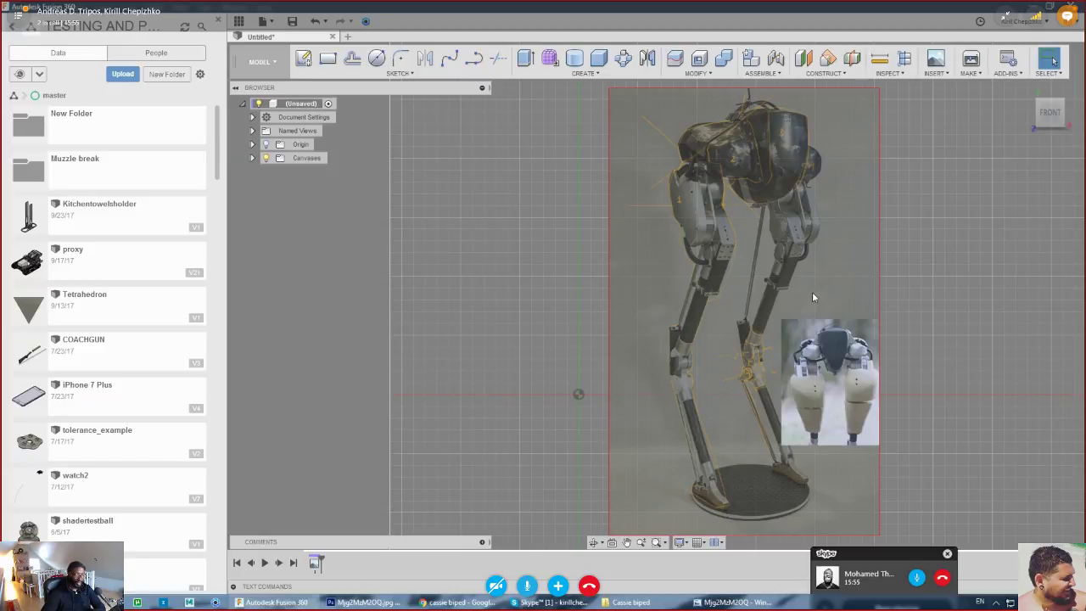
pyautogui.moveTo(804, 310); pyautogui.dragTo(773, 274, button='middle')
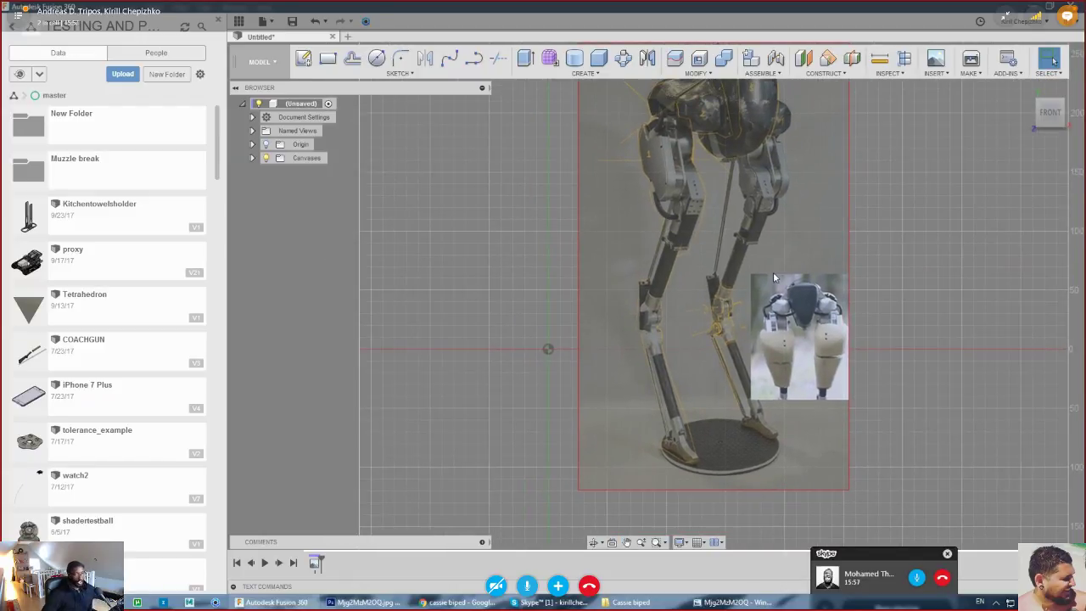
pyautogui.scroll(-5, 534, 296)
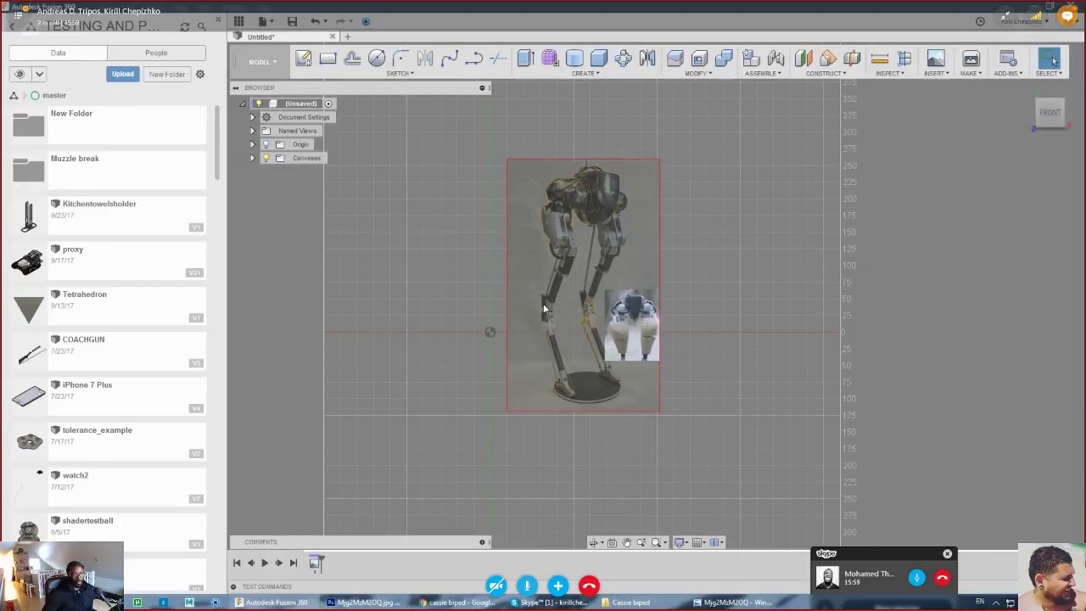
pyautogui.moveTo(532, 312); pyautogui.dragTo(616, 320, button='middle')
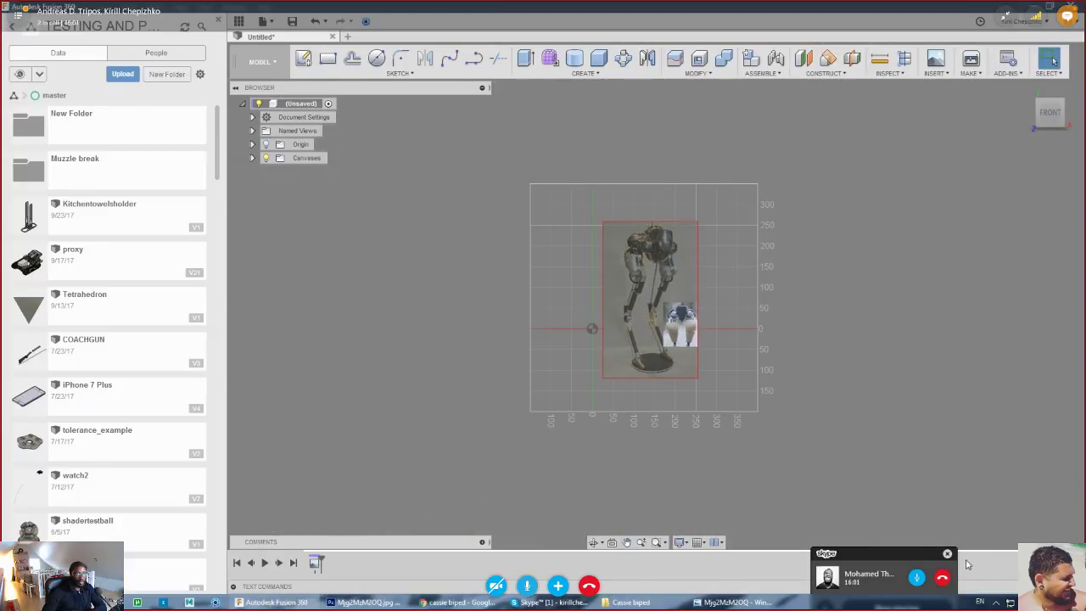
pyautogui.scroll(-3, 683, 331)
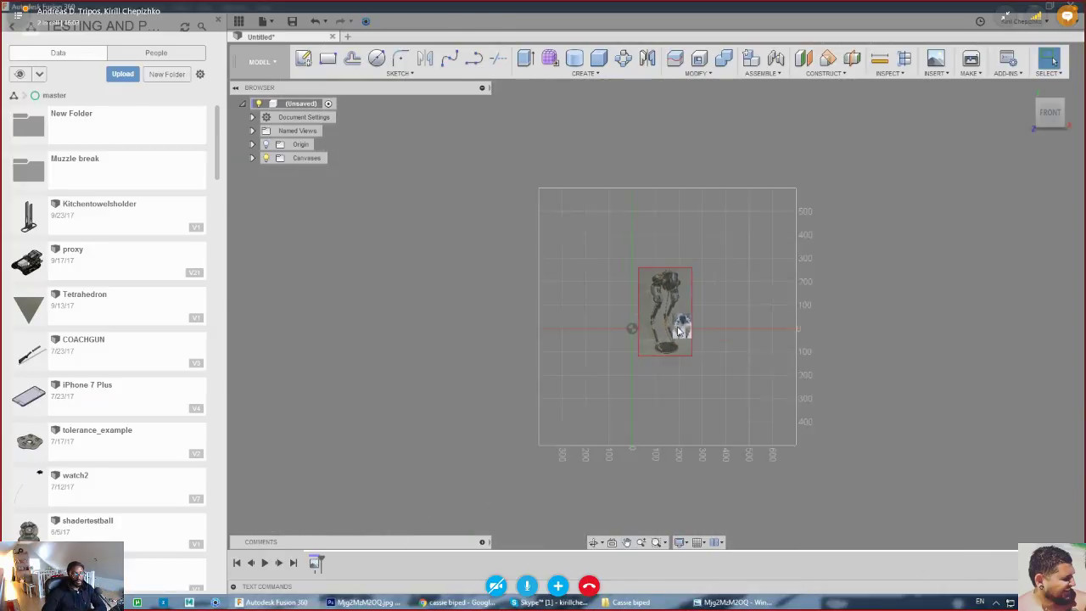
pyautogui.scroll(6, 593, 314)
pyautogui.moveTo(840, 347); pyautogui.dragTo(389, 354, button='middle')
pyautogui.scroll(4, 462, 365)
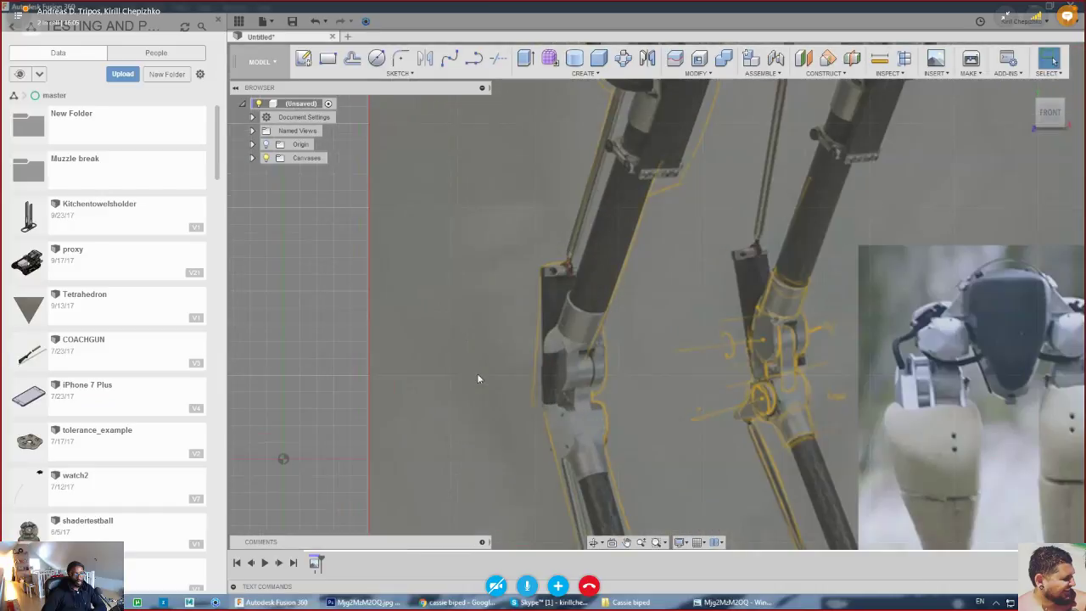
pyautogui.moveTo(478, 380); pyautogui.dragTo(568, 294, button='middle')
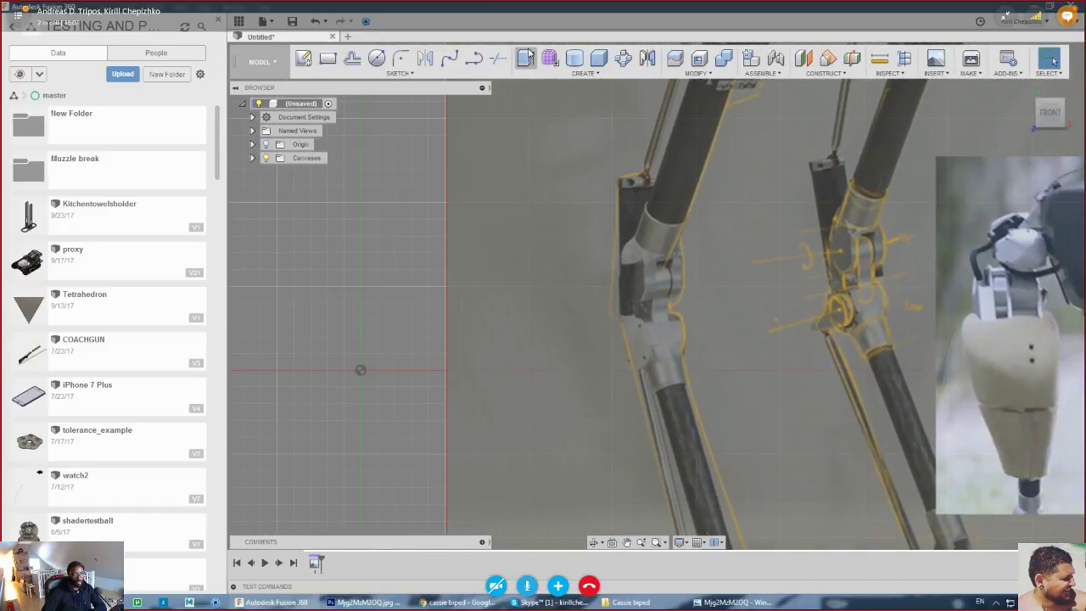
pyautogui.click(574, 59)
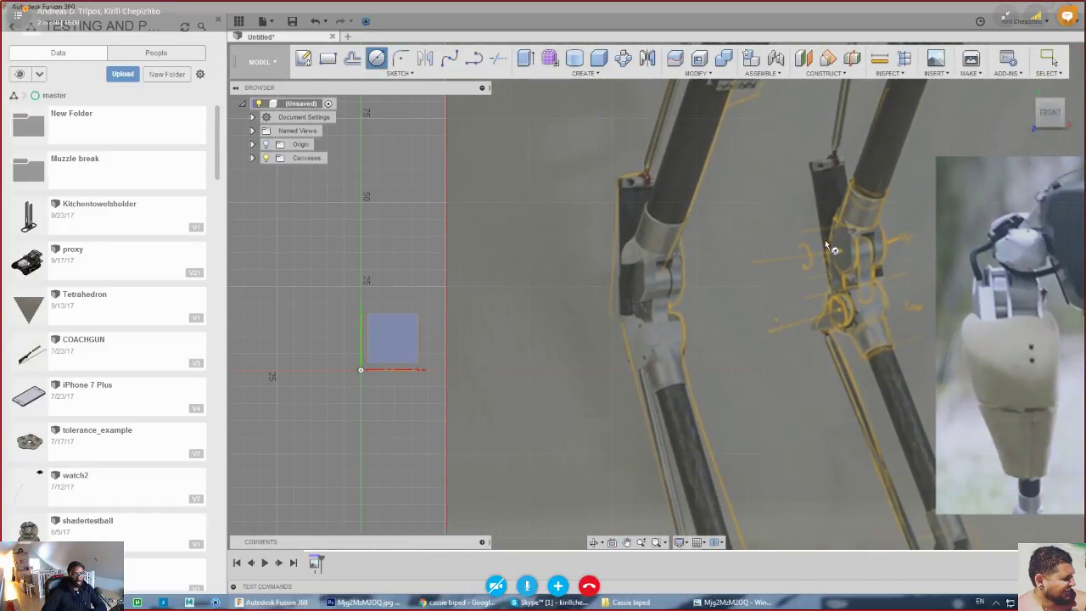
pyautogui.click(392, 338)
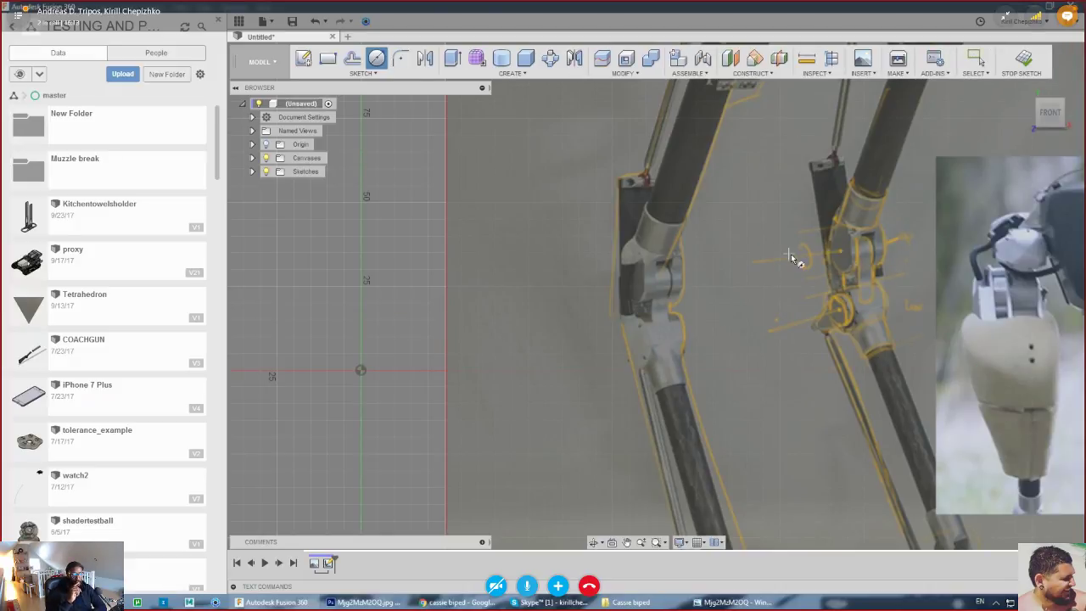
pyautogui.scroll(-6, 773, 314)
pyautogui.moveTo(773, 313); pyautogui.dragTo(706, 413, button='middle')
pyautogui.scroll(-1, 765, 333)
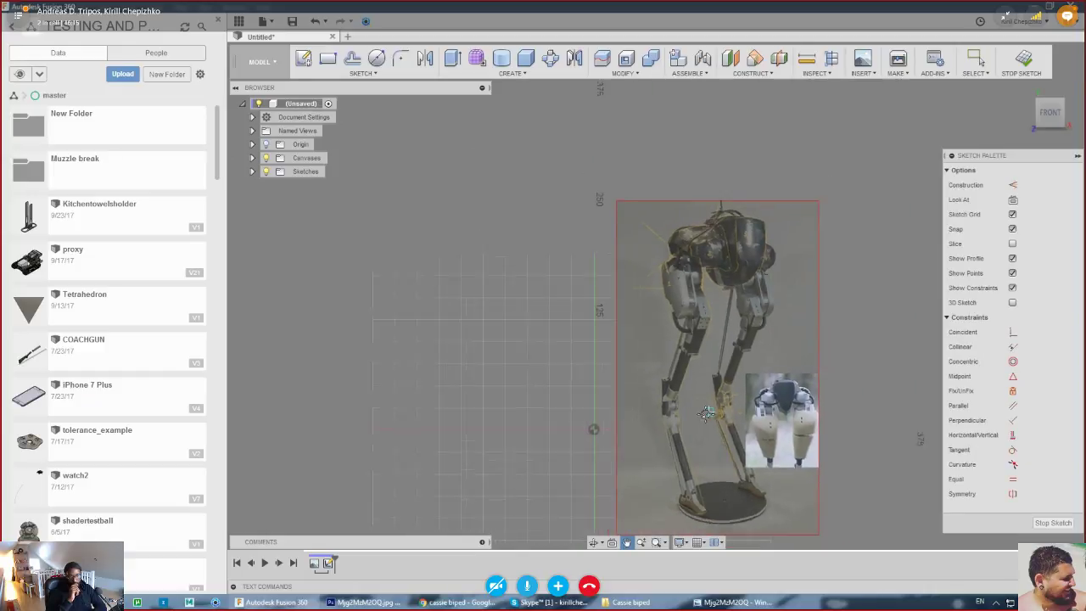
pyautogui.scroll(6, 706, 413)
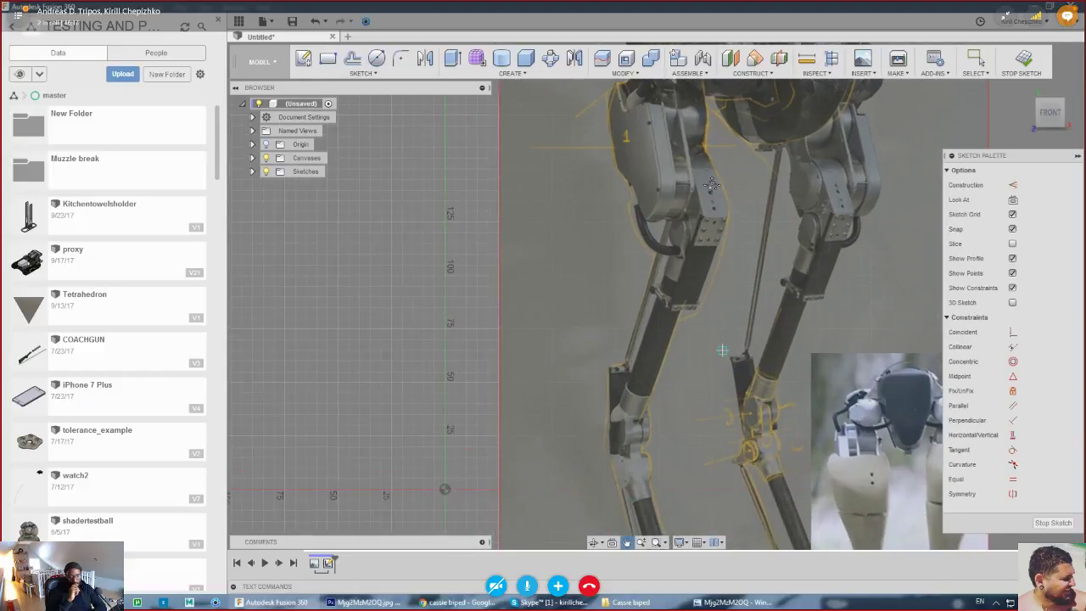
pyautogui.press('c')
pyautogui.scroll(3, 670, 344)
pyautogui.moveTo(665, 425); pyautogui.dragTo(676, 239, button='middle')
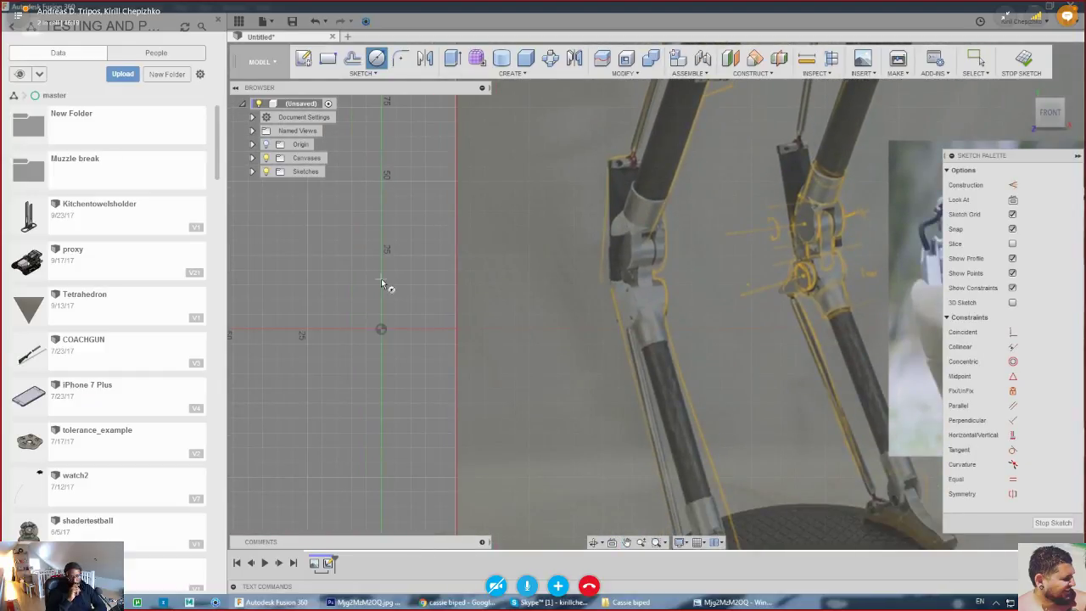
pyautogui.click(514, 267)
pyautogui.click(522, 290)
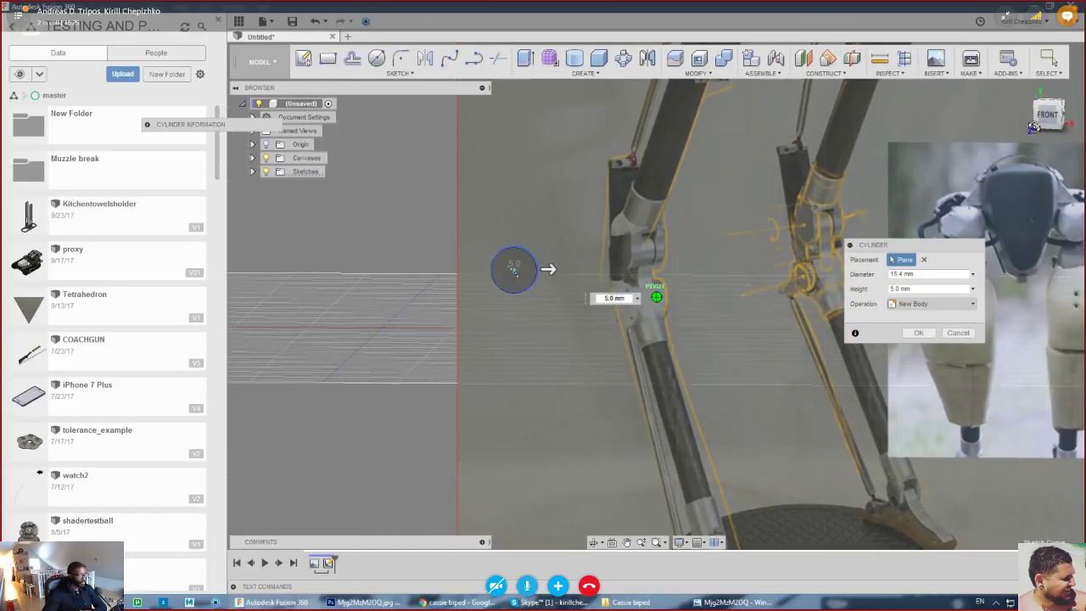
pyautogui.moveTo(513, 267); pyautogui.dragTo(488, 284)
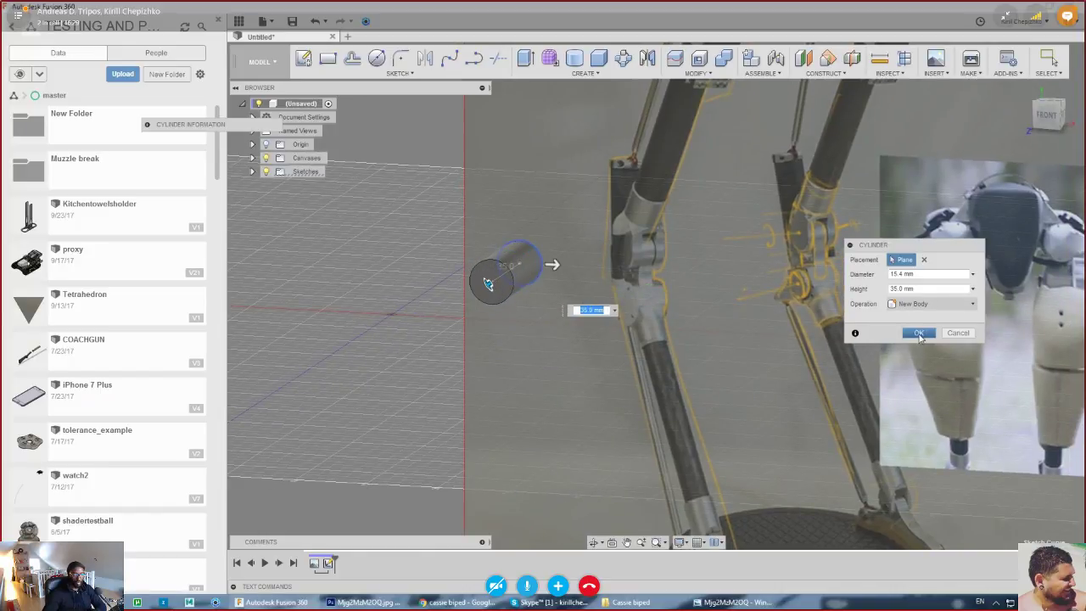
pyautogui.moveTo(1048, 115)
pyautogui.mouseDown()
pyautogui.moveTo(1033, 115)
pyautogui.moveTo(1068, 126)
pyautogui.mouseUp()
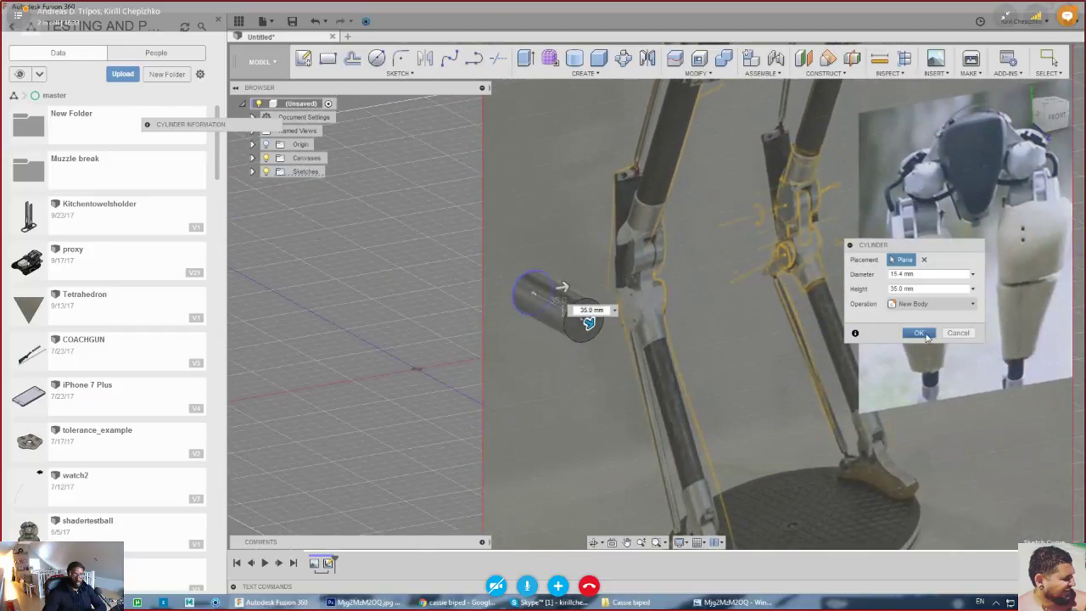
pyautogui.click(959, 334)
# - Create a horizontal cylinder along the X axis as a new body on the vertical YZ origin plane, near the knee joint
pyautogui.press('c')
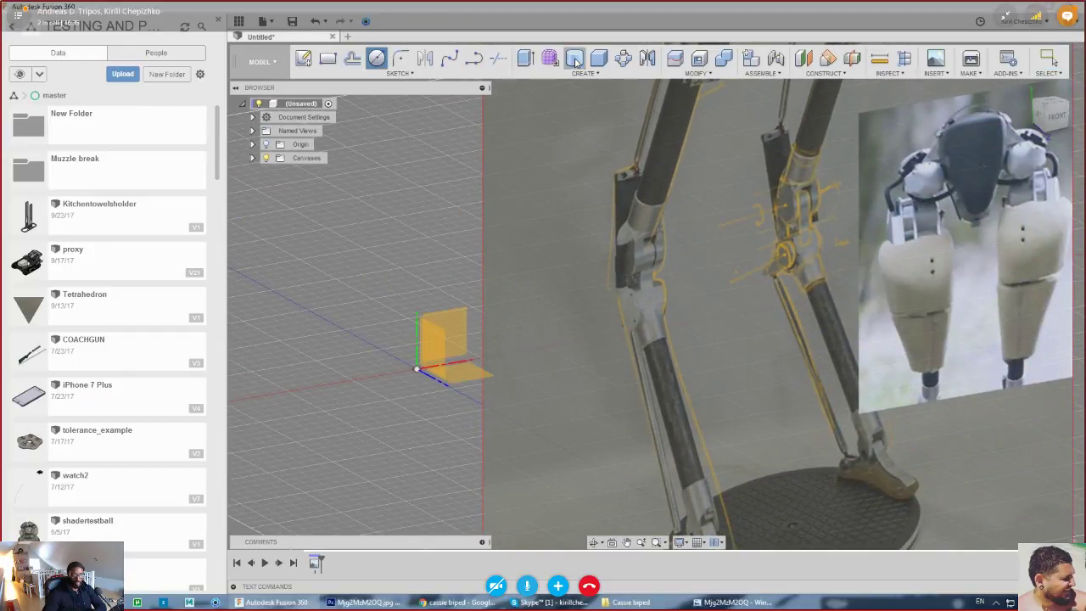
pyautogui.click(447, 363)
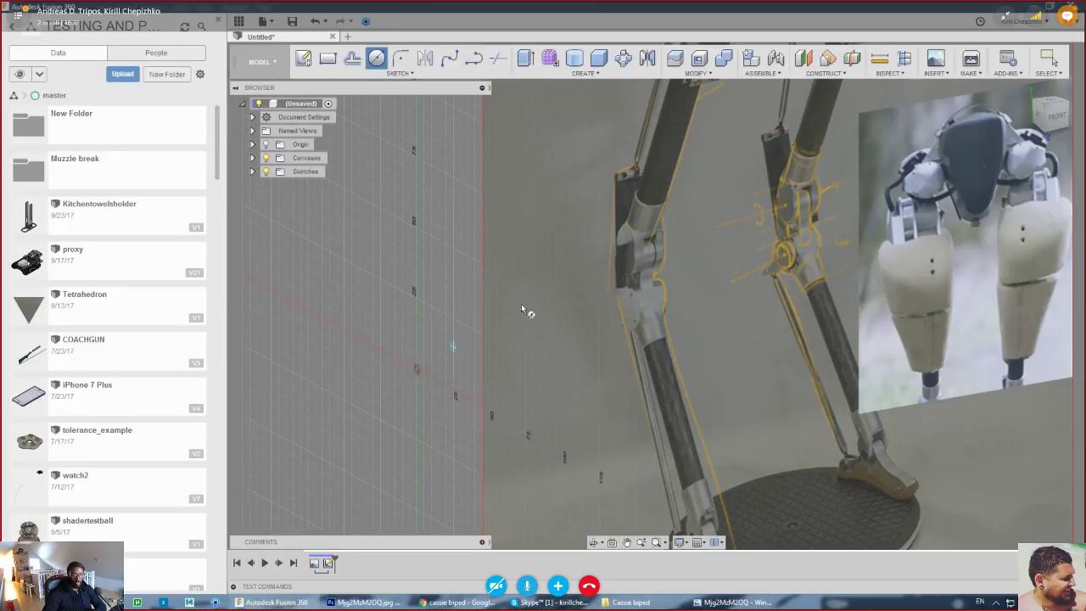
pyautogui.click(612, 277)
pyautogui.click(614, 295)
pyautogui.moveTo(633, 278)
pyautogui.mouseDown()
pyautogui.moveTo(681, 271)
pyautogui.moveTo(645, 281)
pyautogui.mouseUp()
pyautogui.scroll(3, 668, 269)
pyautogui.click(912, 335)
pyautogui.moveTo(712, 367); pyautogui.dragTo(719, 397, button='middle')
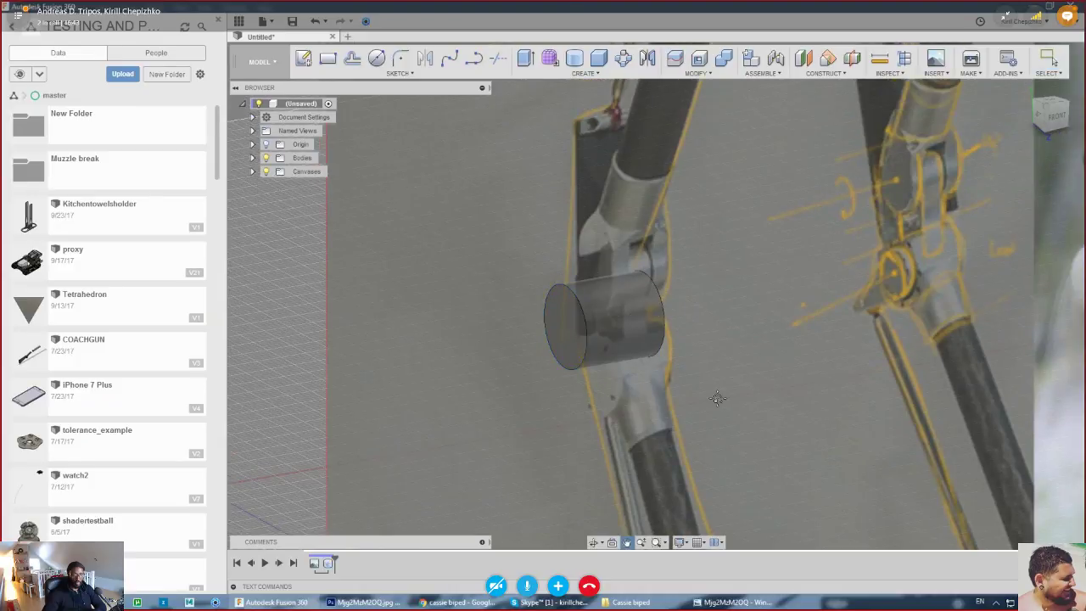
pyautogui.scroll(-3, 707, 374)
pyautogui.moveTo(838, 243); pyautogui.dragTo(803, 273, button='middle')
pyautogui.click(574, 63)
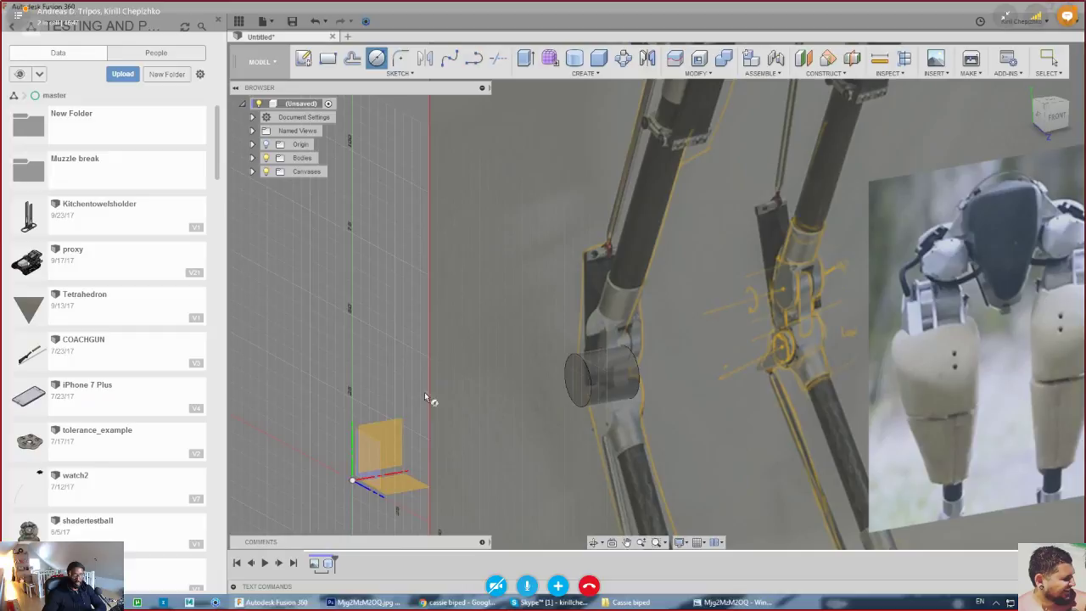
pyautogui.click(401, 482)
pyautogui.click(601, 440)
pyautogui.rightClick(632, 446)
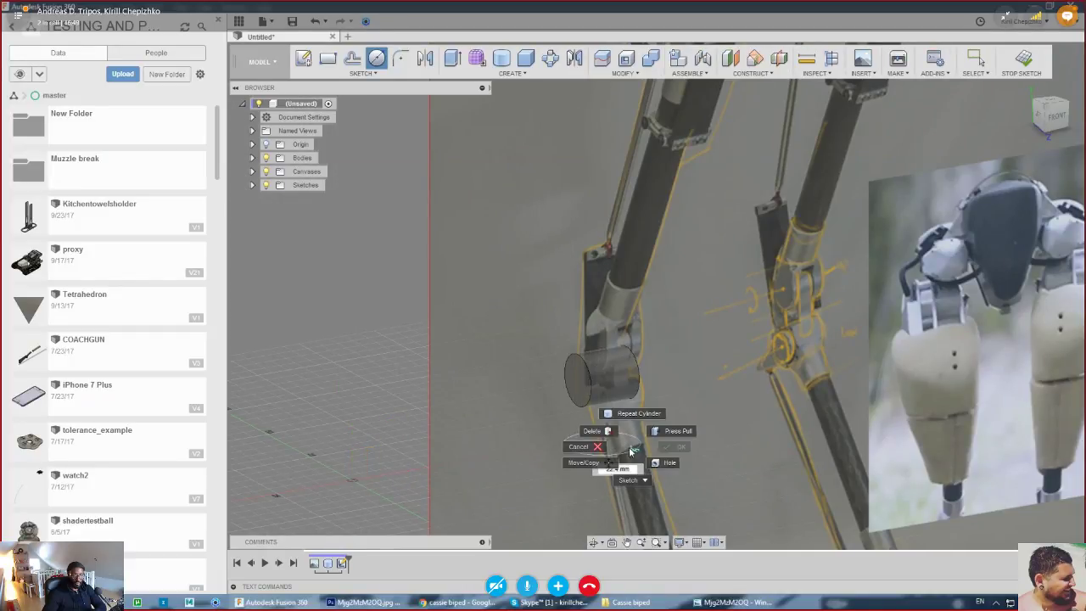
pyautogui.click(591, 445)
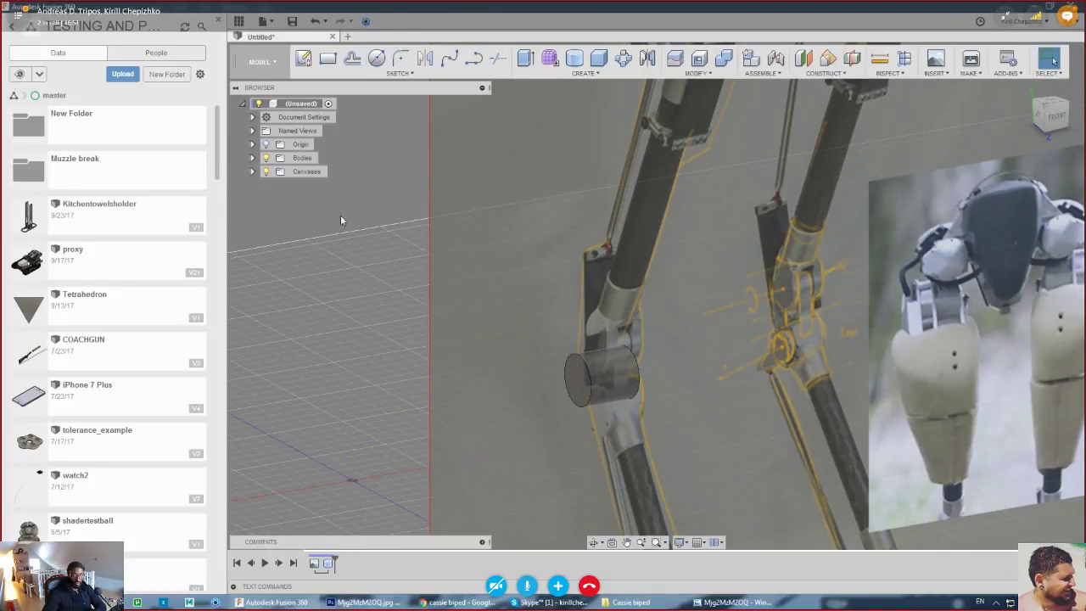
# - Duplicate the cylinder body in place, rotate the copy upright and shift it to a Y distance of -15 mm
pyautogui.click(252, 158)
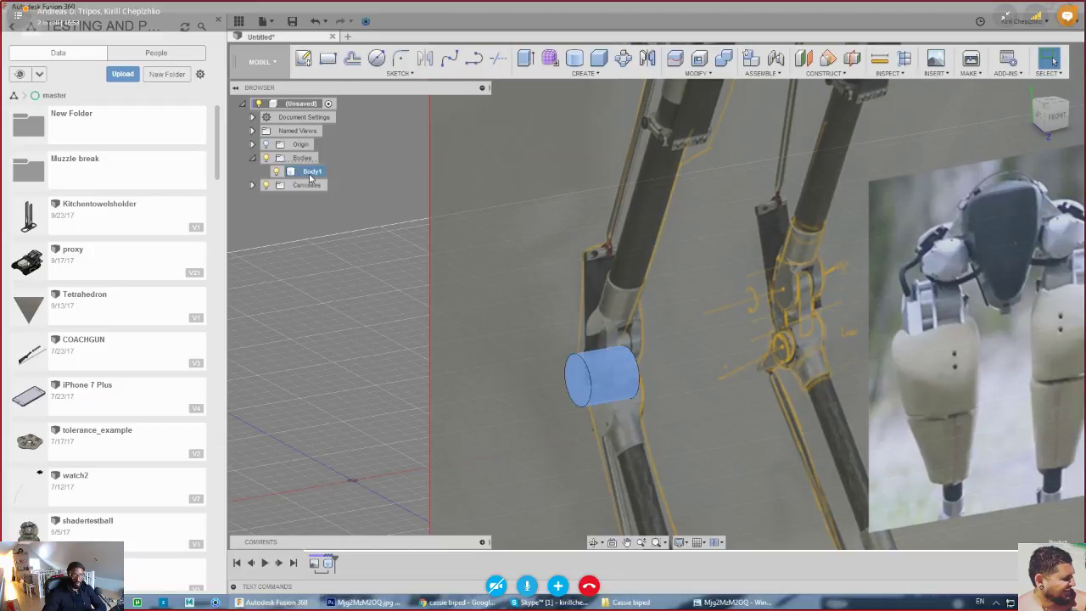
pyautogui.hotkey('ctrl', 'c')
pyautogui.hotkey('ctrl', 'v')
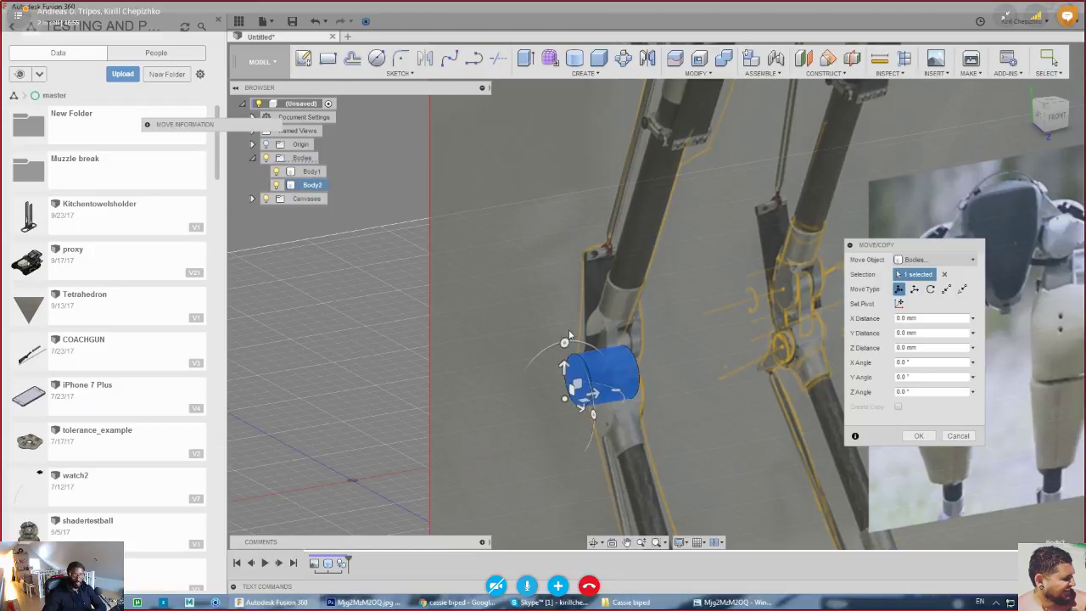
pyautogui.moveTo(564, 343); pyautogui.dragTo(577, 401)
pyautogui.scroll(3, 583, 405)
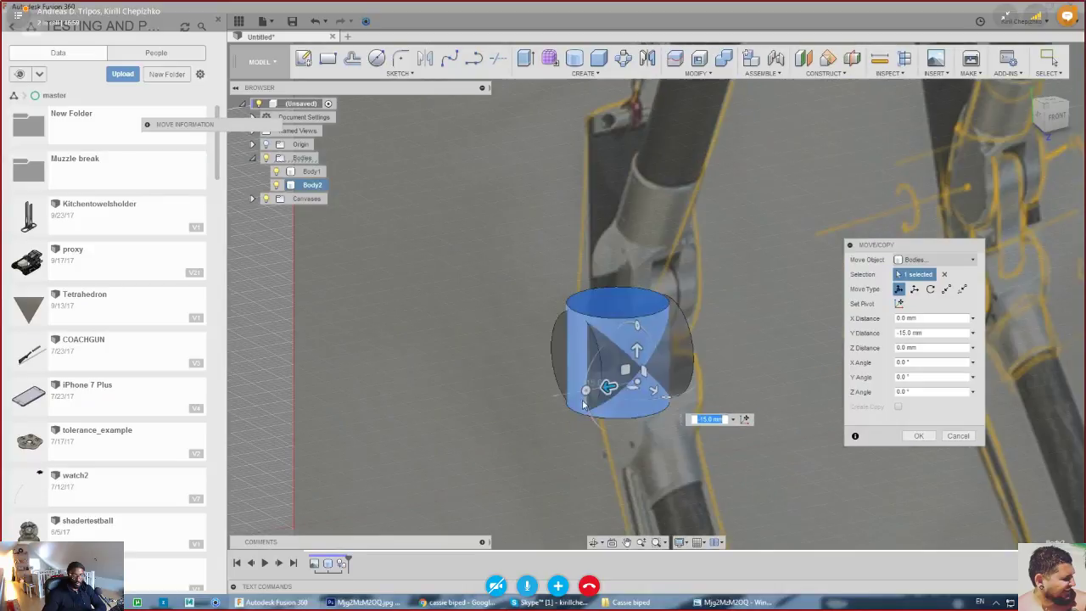
# - Fine-tune the upright copy's alignment over the horizontal cylinder by adjusting its Y distance to -15.8 mm
pyautogui.click(1053, 116)
pyautogui.moveTo(652, 430); pyautogui.dragTo(856, 525, button='middle')
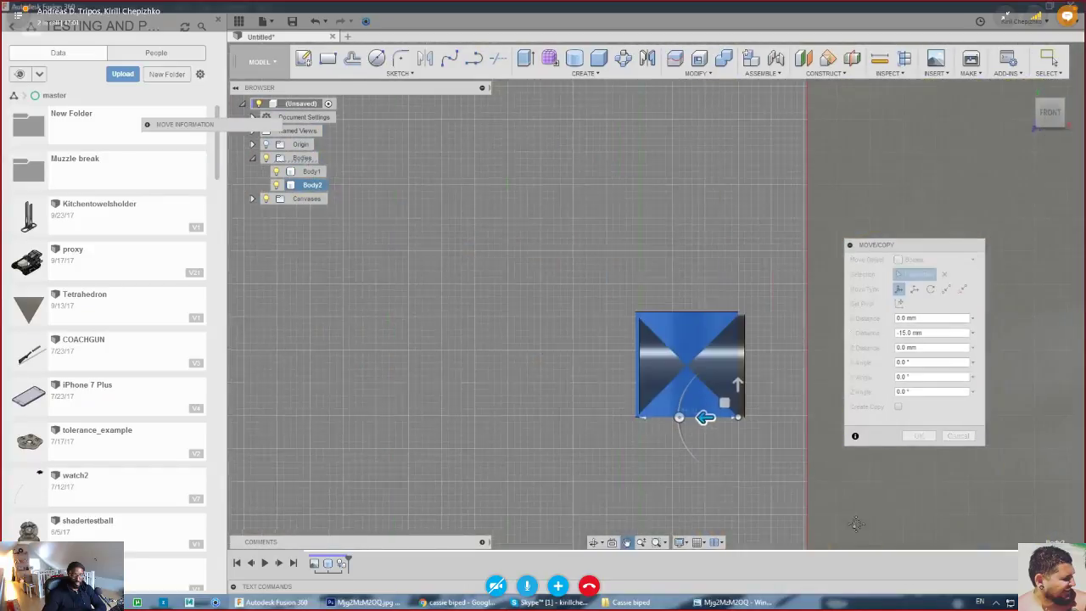
pyautogui.scroll(3, 730, 411)
pyautogui.moveTo(692, 433); pyautogui.dragTo(789, 424)
pyautogui.scroll(3, 727, 419)
pyautogui.scroll(3, 747, 422)
pyautogui.scroll(-2, 762, 431)
pyautogui.scroll(4, 761, 430)
pyautogui.scroll(-3, 789, 424)
pyautogui.scroll(3, 794, 430)
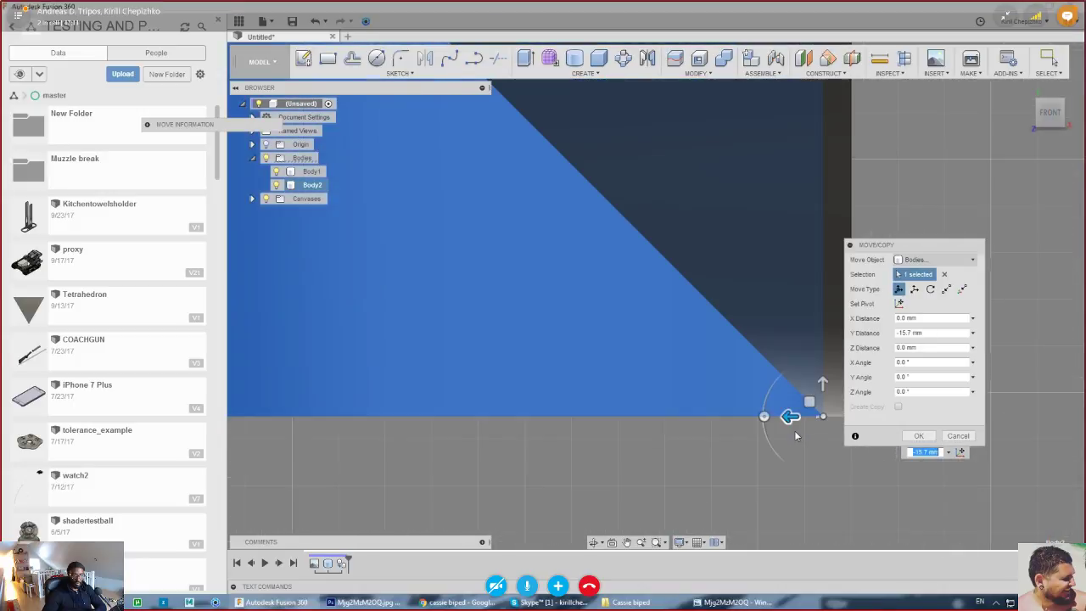
pyautogui.moveTo(912, 252); pyautogui.dragTo(967, 242)
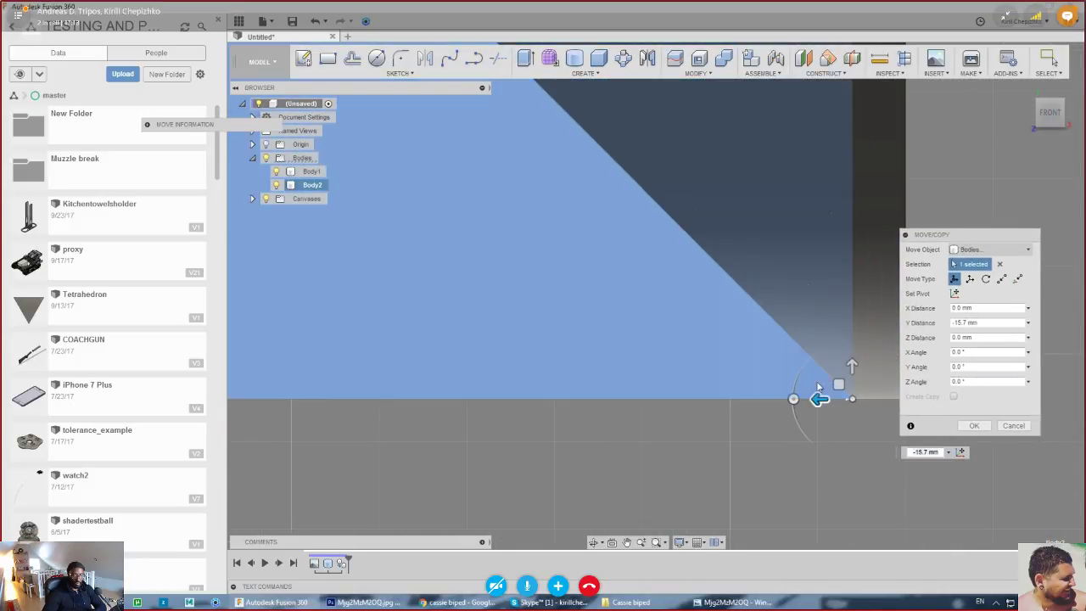
pyautogui.moveTo(818, 400); pyautogui.dragTo(833, 398)
pyautogui.scroll(-3, 829, 392)
pyautogui.scroll(-5, 822, 390)
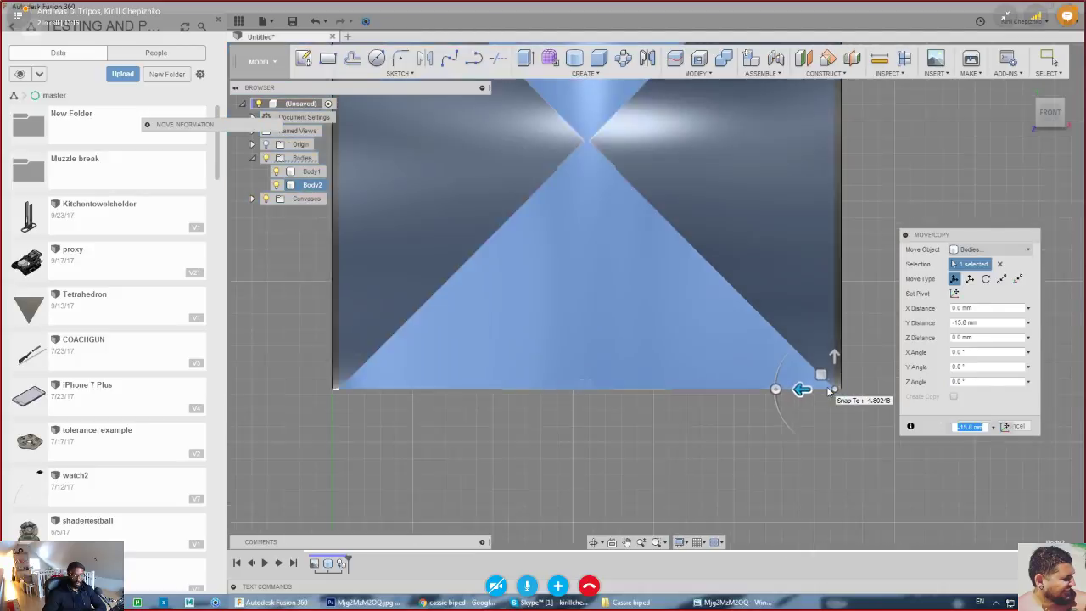
# - Raise the upright copy above the horizontal cylinder by an X distance of 13 mm and finish the move
pyautogui.click(1054, 104)
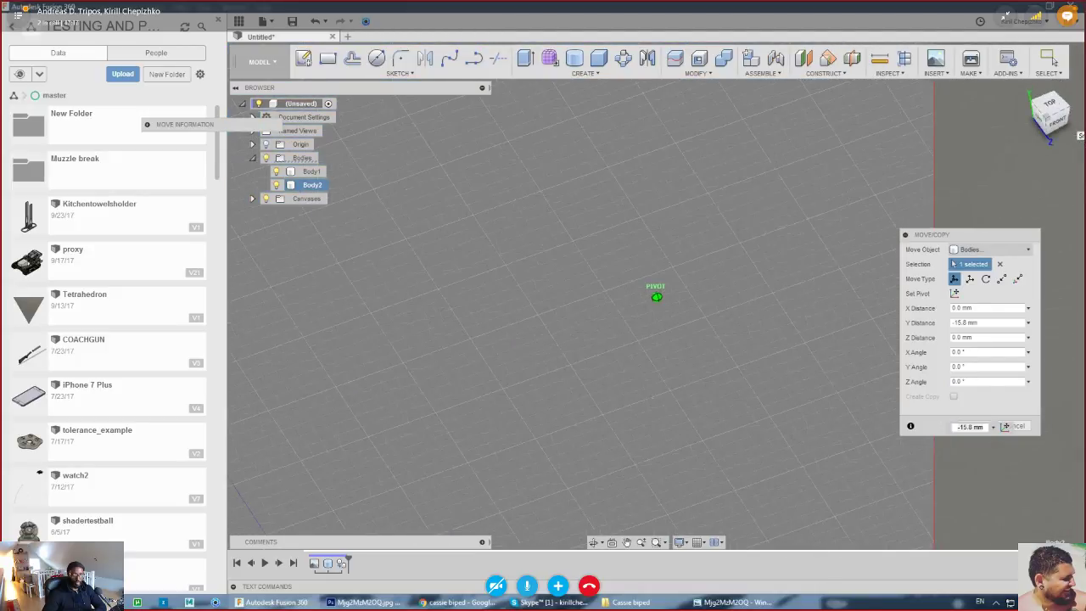
pyautogui.scroll(-4, 817, 371)
pyautogui.scroll(3, 638, 212)
pyautogui.moveTo(655, 249); pyautogui.dragTo(700, 470, button='middle')
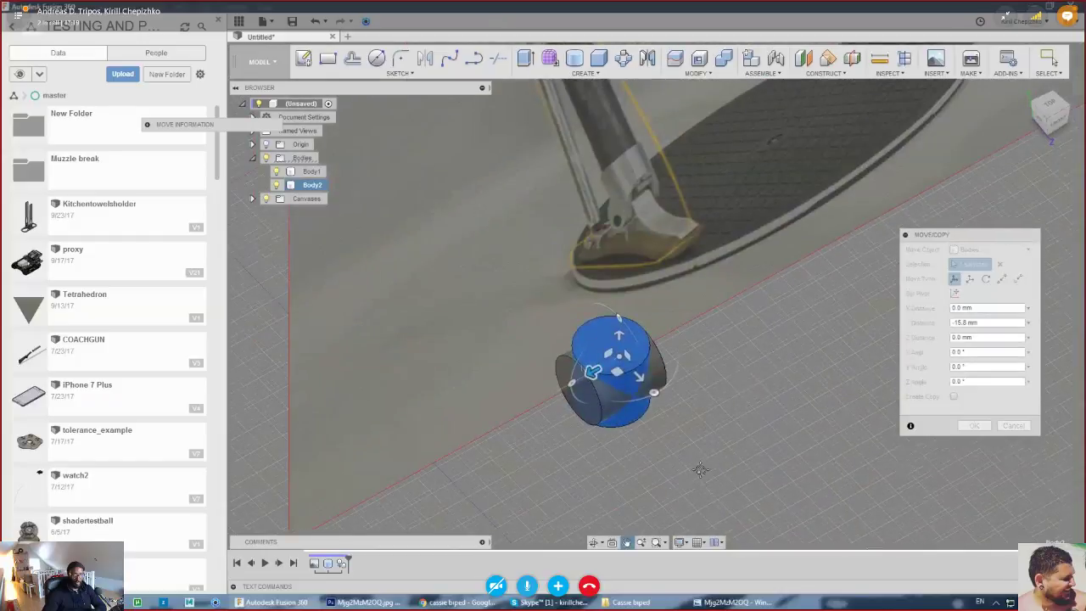
pyautogui.moveTo(620, 336); pyautogui.dragTo(621, 291)
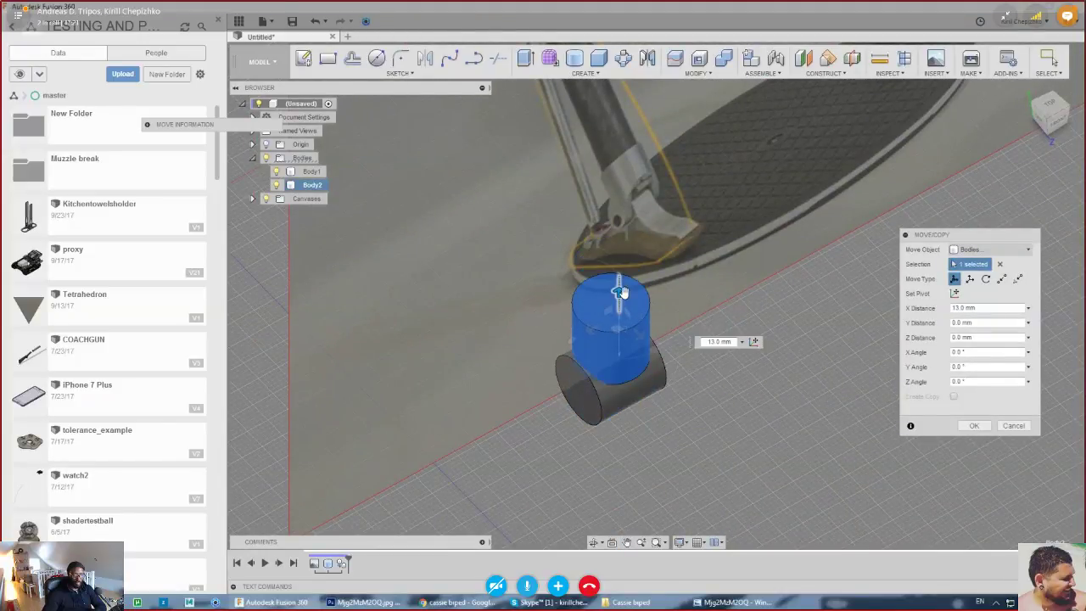
pyautogui.click(1053, 125)
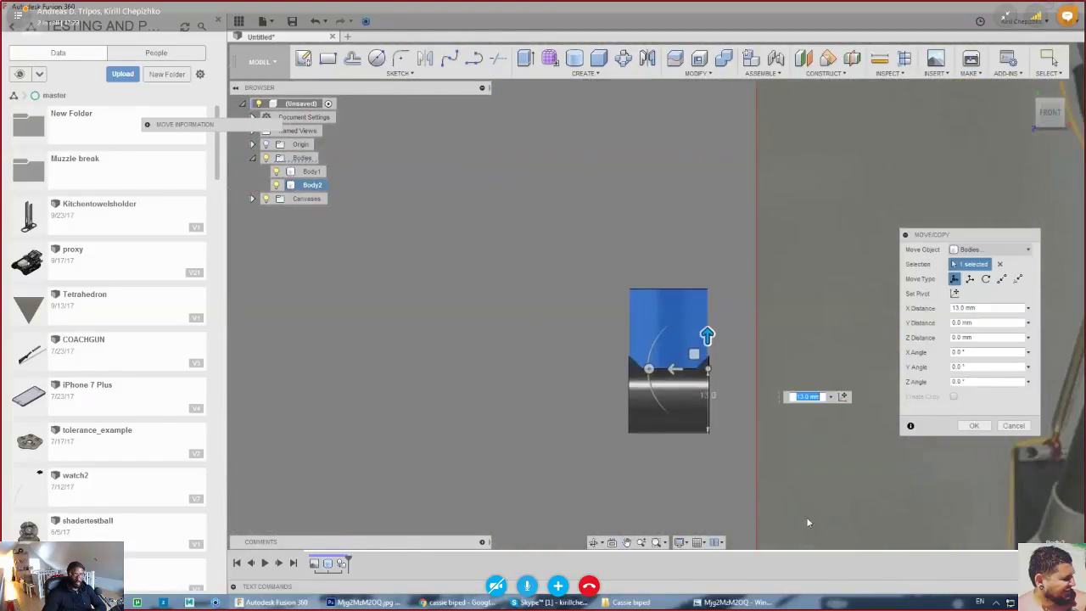
pyautogui.keyDown('shift'); pyautogui.moveTo(654, 294); pyautogui.dragTo(590, 260, button='middle'); pyautogui.keyUp('shift')
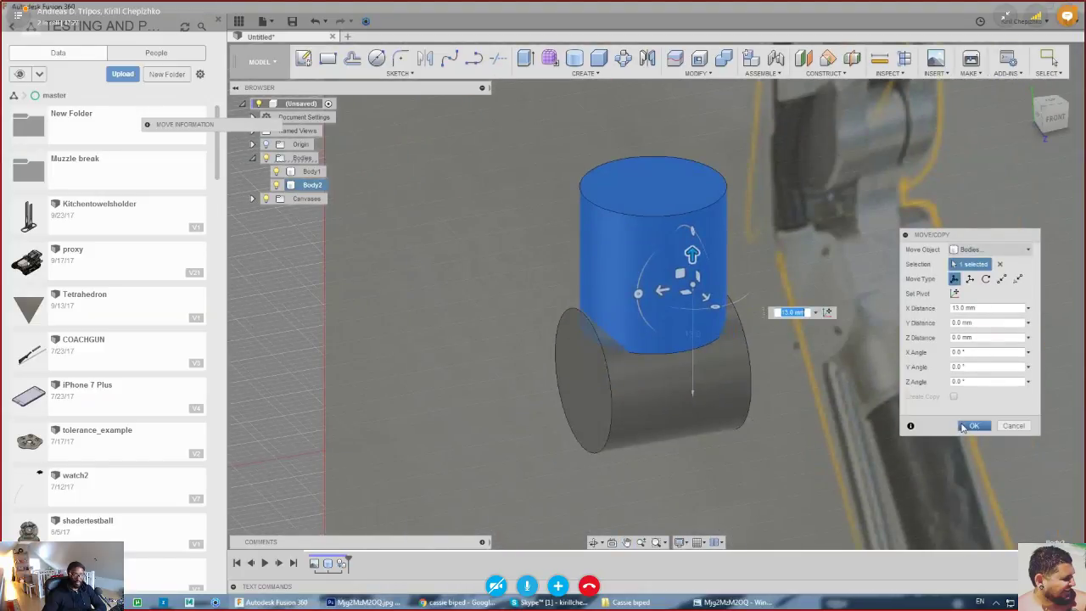
pyautogui.click(972, 426)
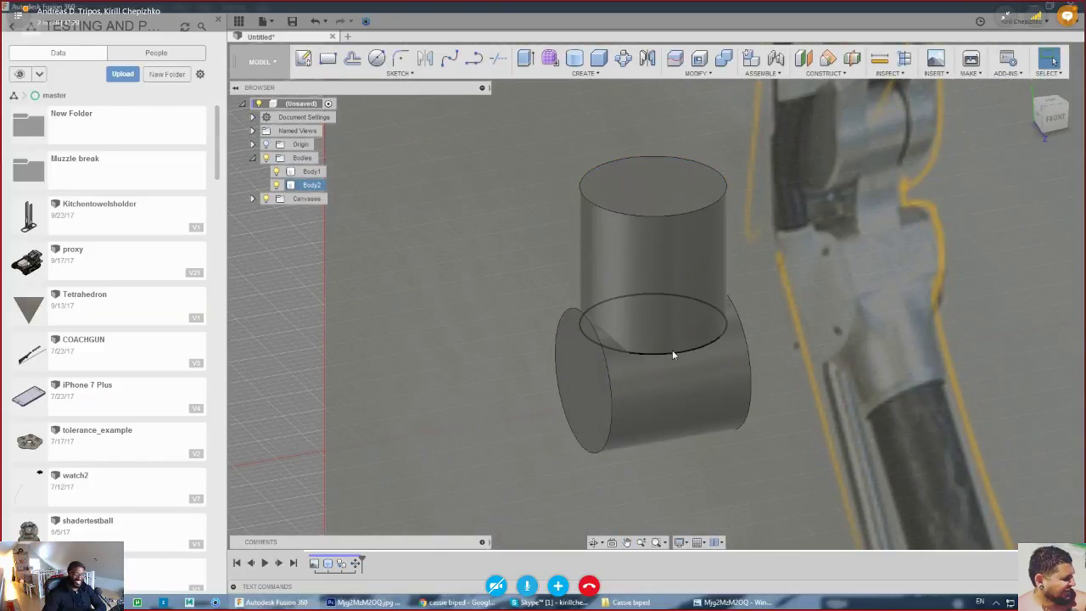
# - Offset the upright cylinder's curved side face by -1 mm with Press Pull
pyautogui.rightClick(672, 352)
pyautogui.click(693, 278)
pyautogui.scroll(3, 692, 280)
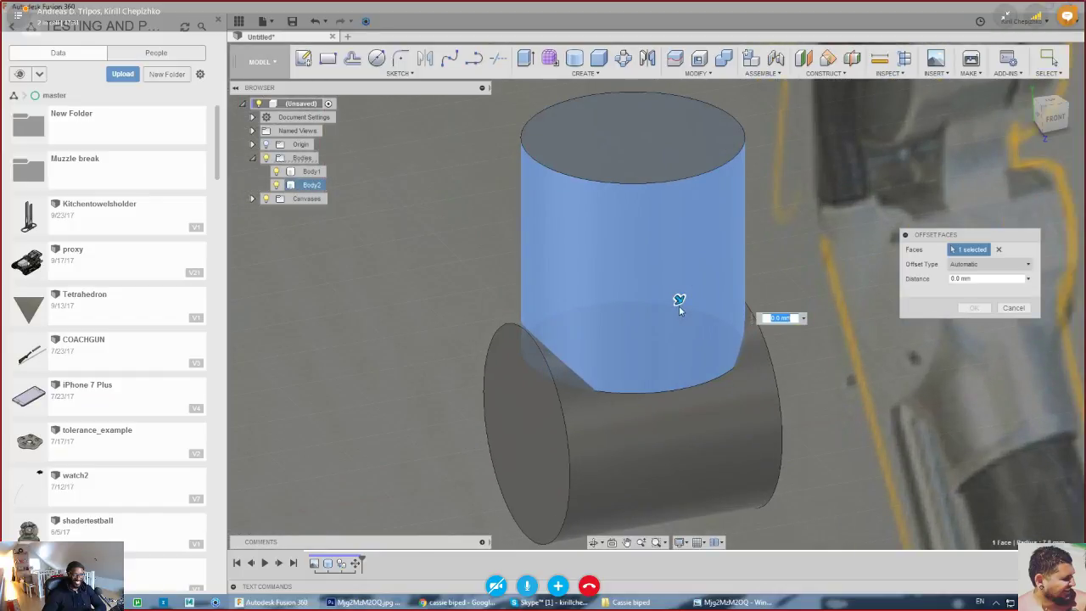
pyautogui.moveTo(680, 302); pyautogui.dragTo(673, 298)
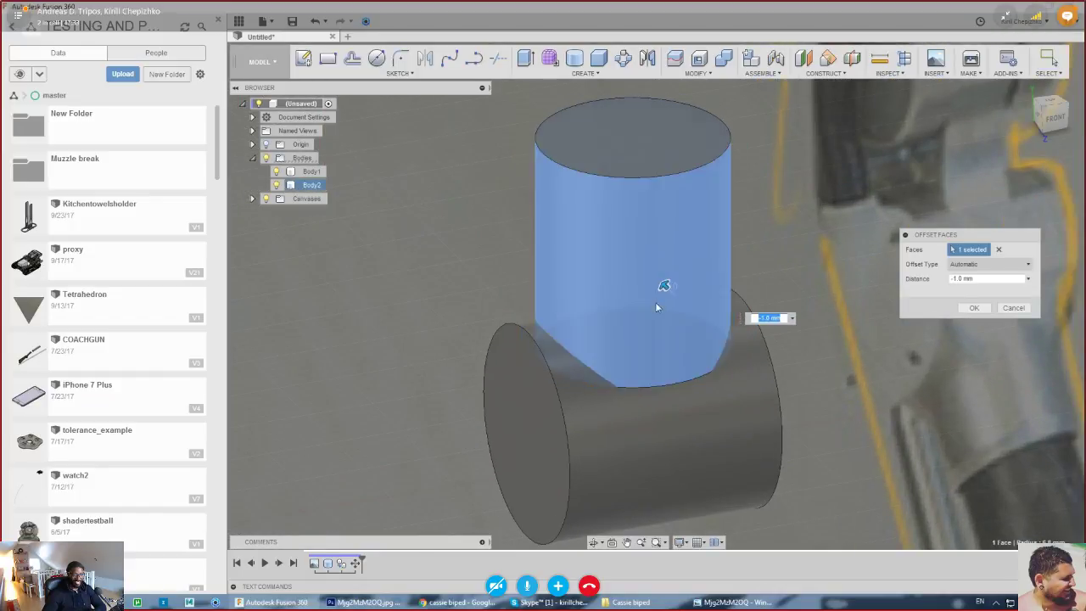
pyautogui.click(971, 308)
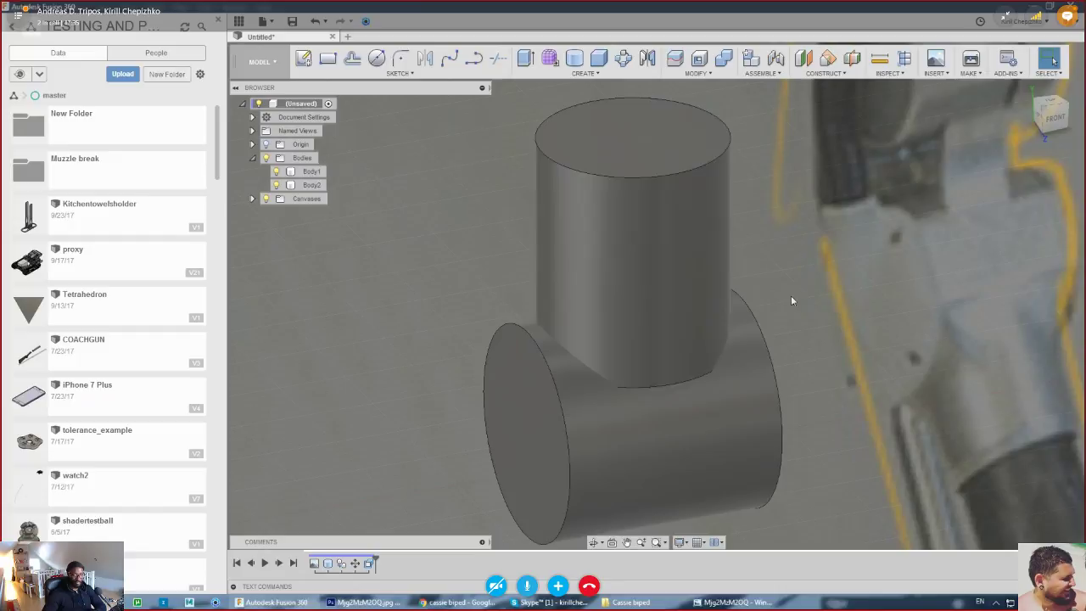
# - Lower the upright cylinder body into the horizontal cylinder by a Z distance of -2 mm
pyautogui.rightClick(648, 174)
pyautogui.click(621, 191)
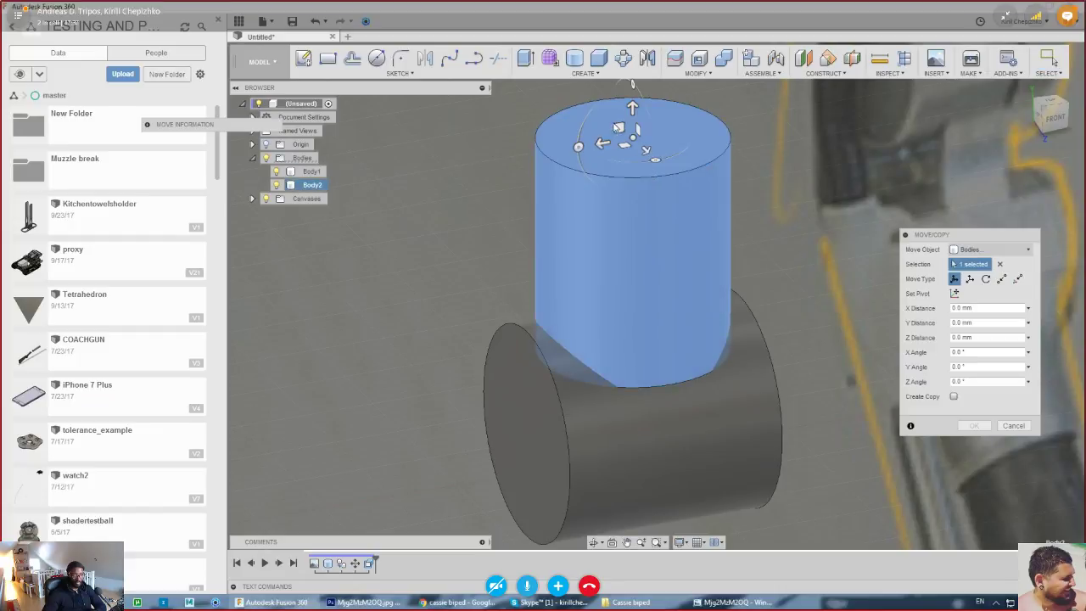
pyautogui.moveTo(632, 108); pyautogui.dragTo(630, 134)
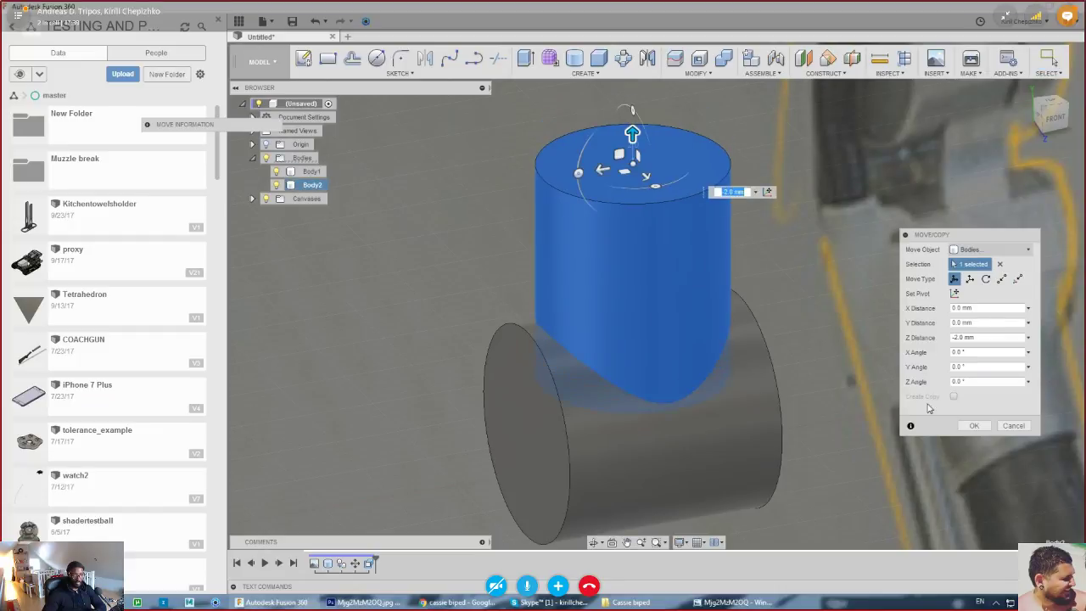
pyautogui.click(972, 426)
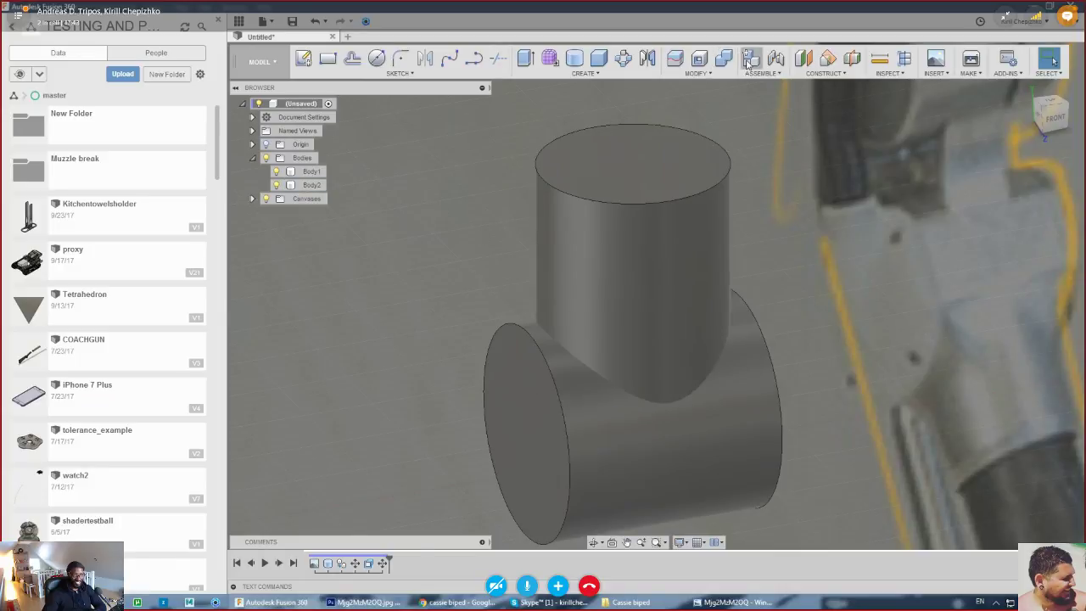
# - Join the upright and horizontal cylinders into one body with Combine
pyautogui.click(724, 58)
pyautogui.click(704, 197)
pyautogui.click(687, 451)
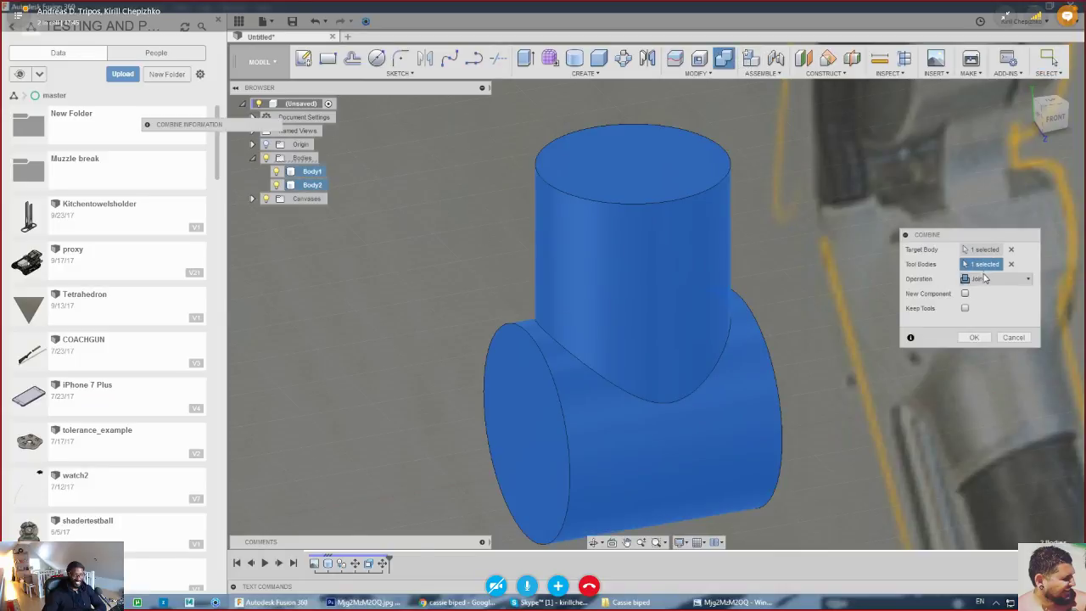
pyautogui.click(976, 337)
pyautogui.click(711, 369)
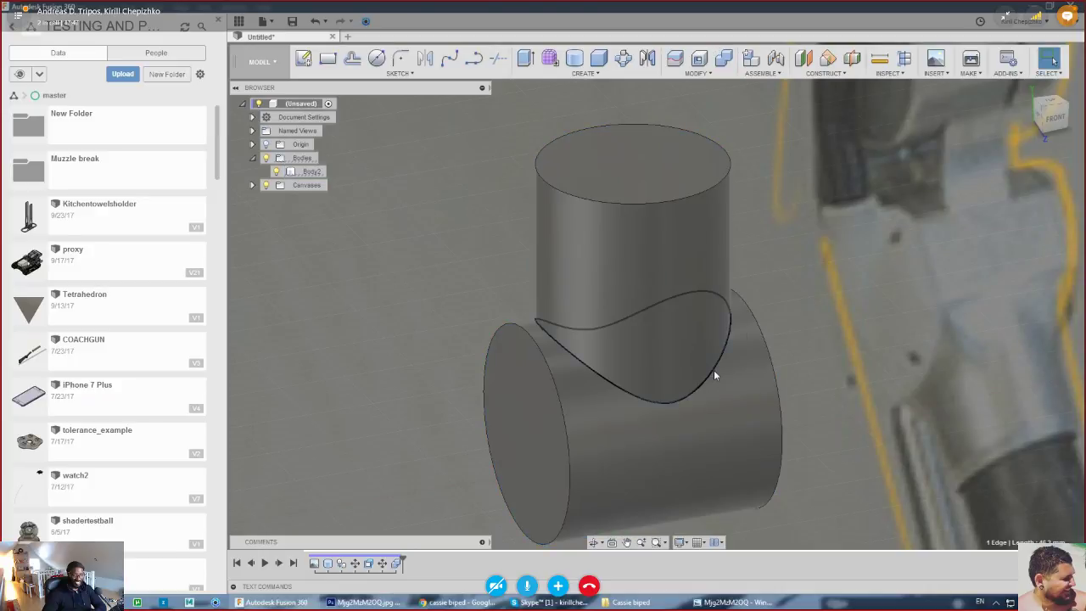
pyautogui.rightClick(713, 370)
pyautogui.click(710, 431)
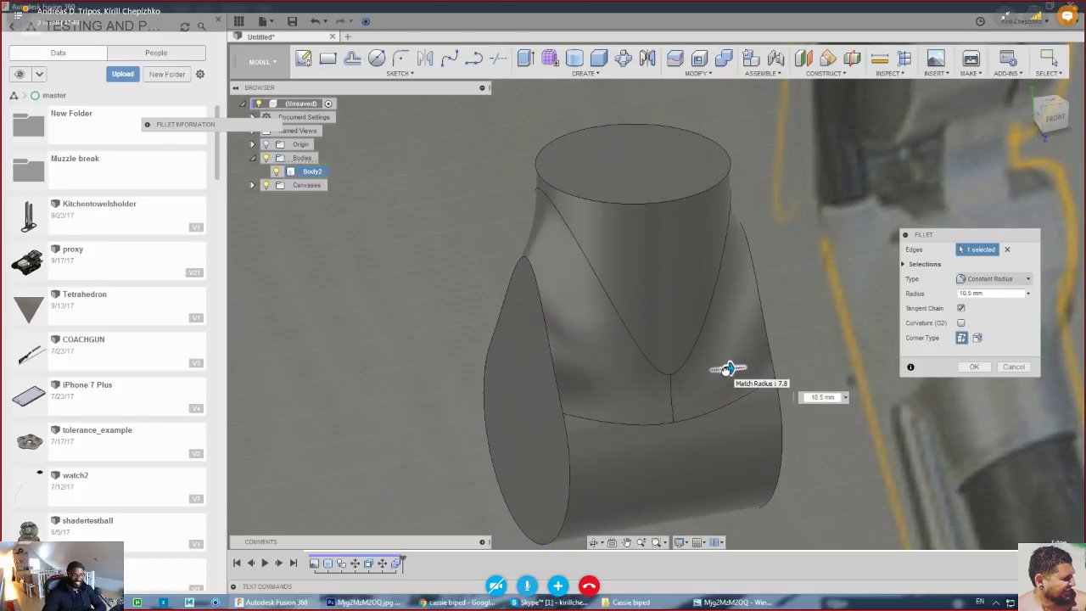
pyautogui.click(1054, 113)
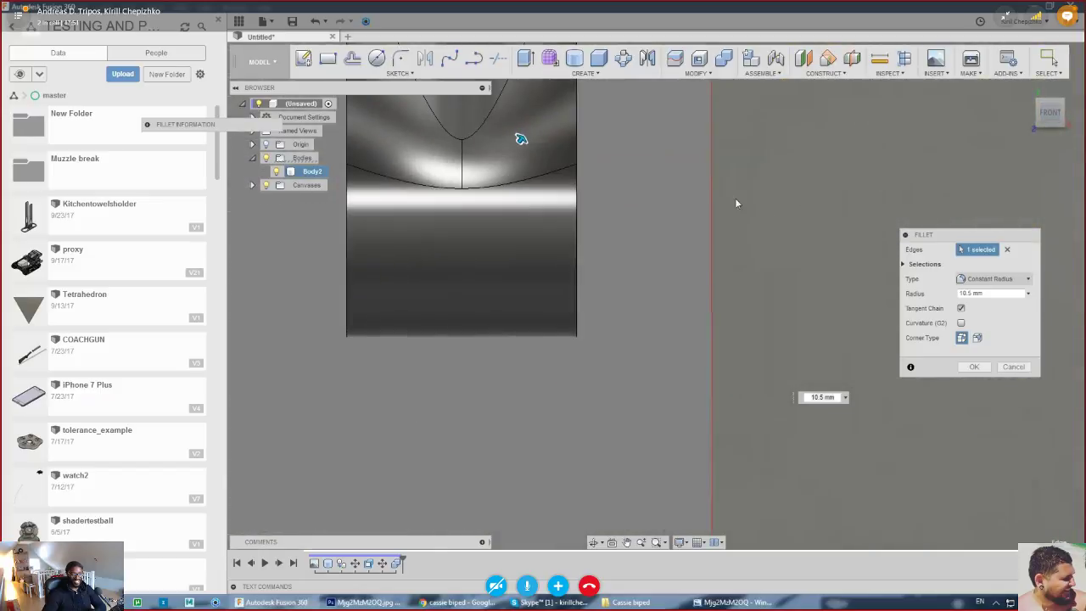
pyautogui.keyDown('shift'); pyautogui.moveTo(654, 325); pyautogui.dragTo(885, 465, button='middle'); pyautogui.keyUp('shift')
pyautogui.moveTo(769, 433); pyautogui.dragTo(635, 262, button='middle')
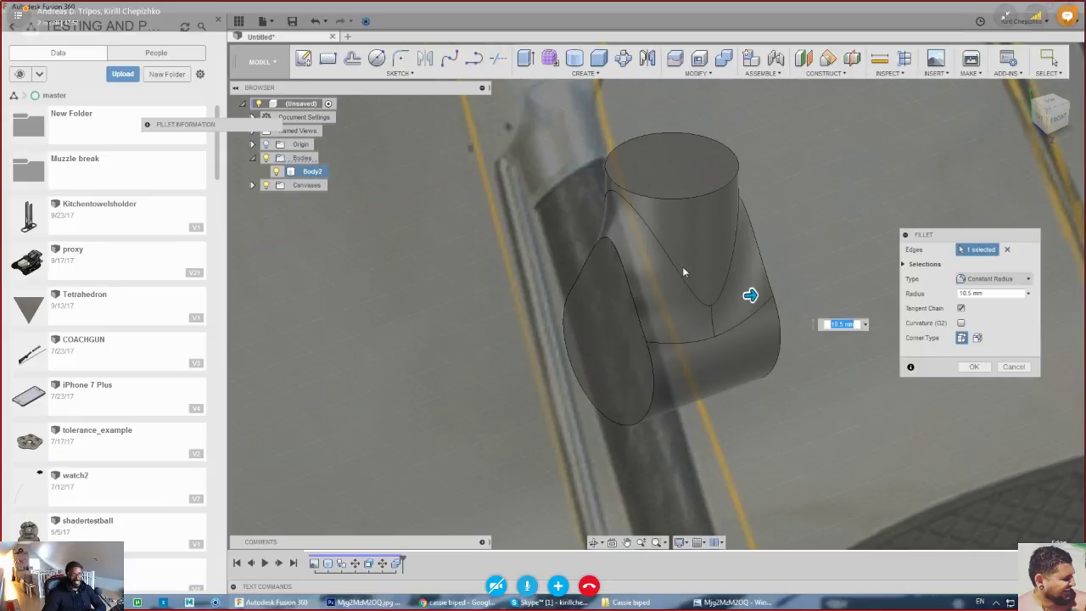
pyautogui.moveTo(704, 242); pyautogui.dragTo(683, 280, button='middle')
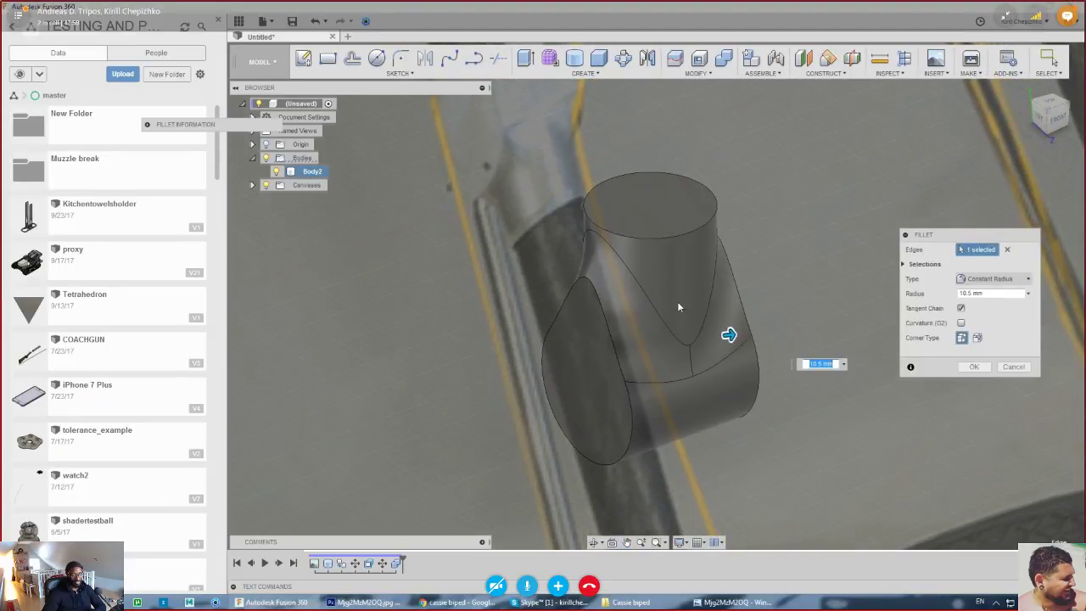
pyautogui.click(1025, 367)
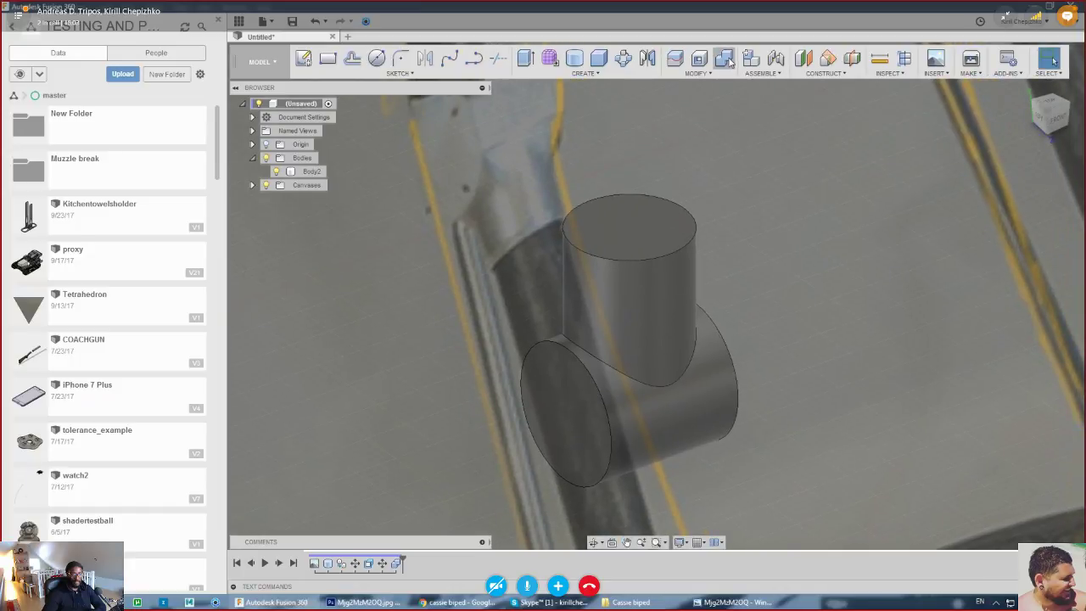
# - Undo the last Combine of the two cylinders
pyautogui.hotkey('ctrl', 'z')
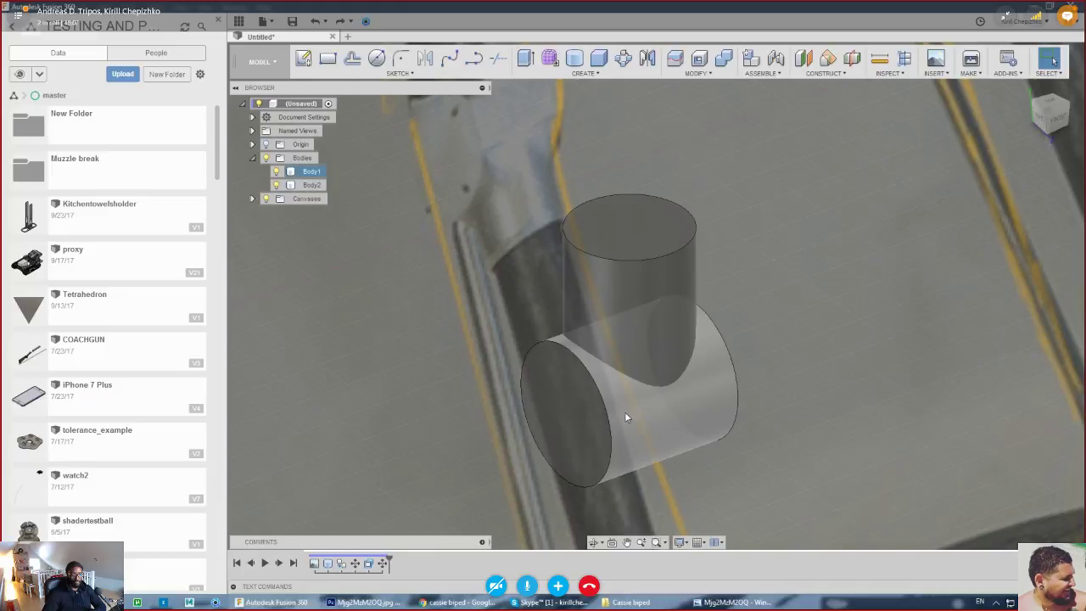
pyautogui.click(311, 185)
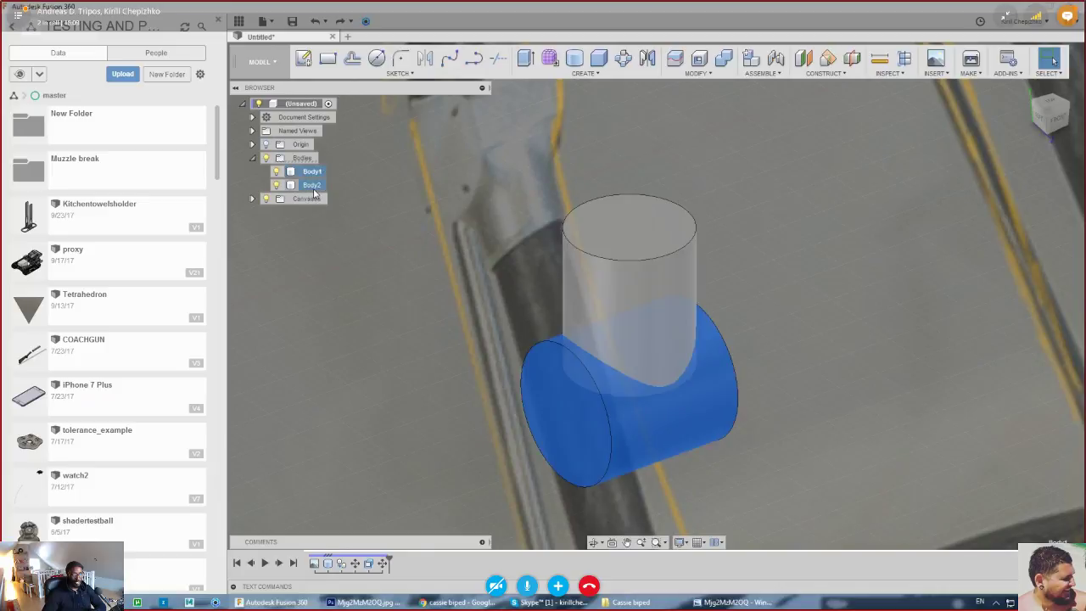
pyautogui.moveTo(776, 411); pyautogui.dragTo(779, 390, button='middle')
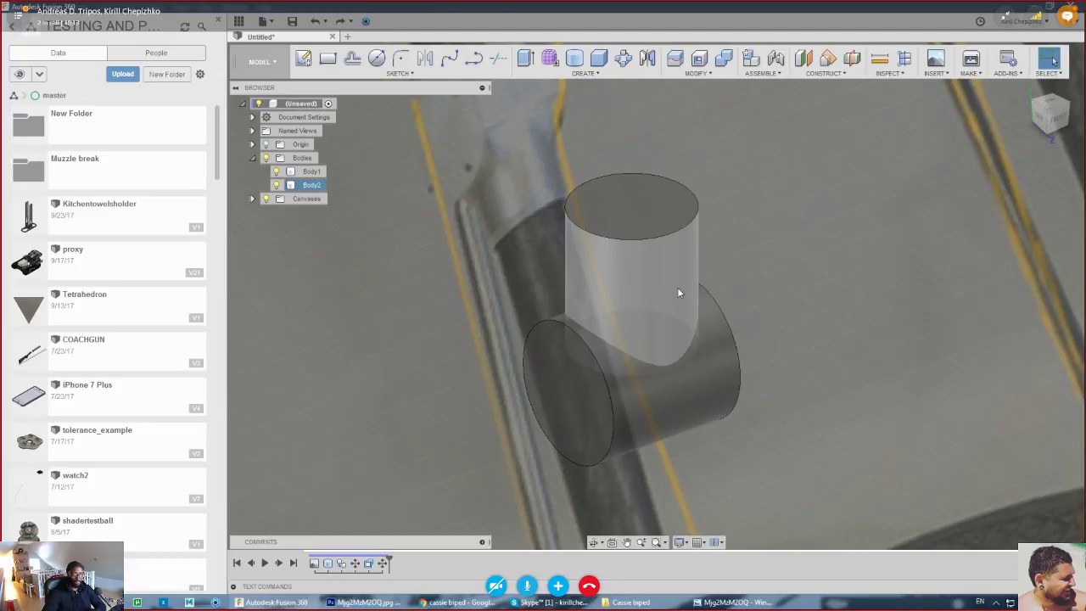
pyautogui.scroll(2, 698, 286)
pyautogui.moveTo(698, 285); pyautogui.dragTo(671, 240, button='middle')
pyautogui.scroll(-1, 665, 238)
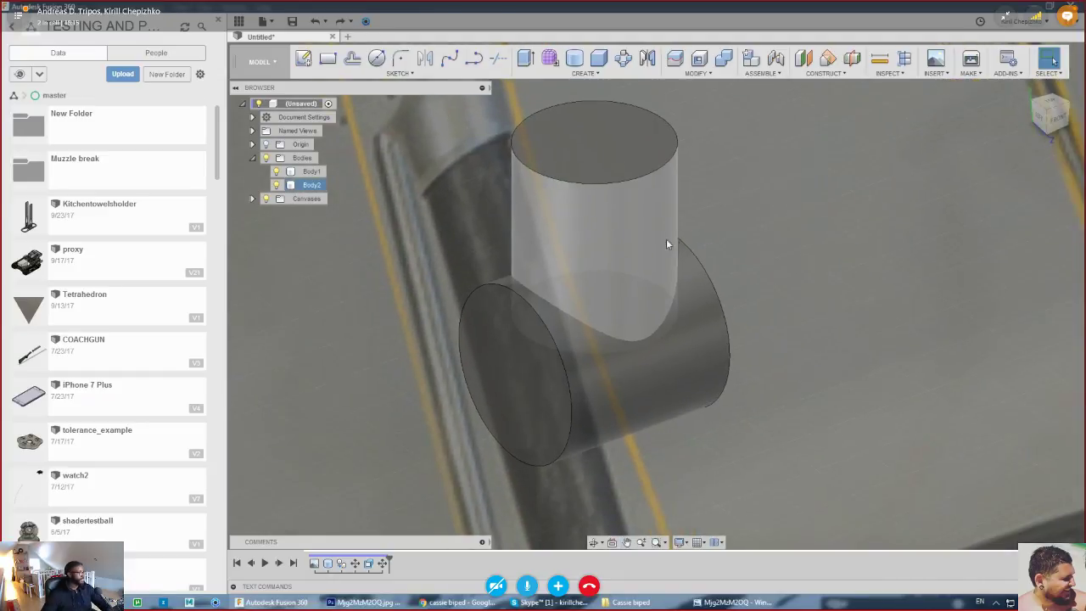
pyautogui.scroll(1, 666, 238)
pyautogui.click(724, 58)
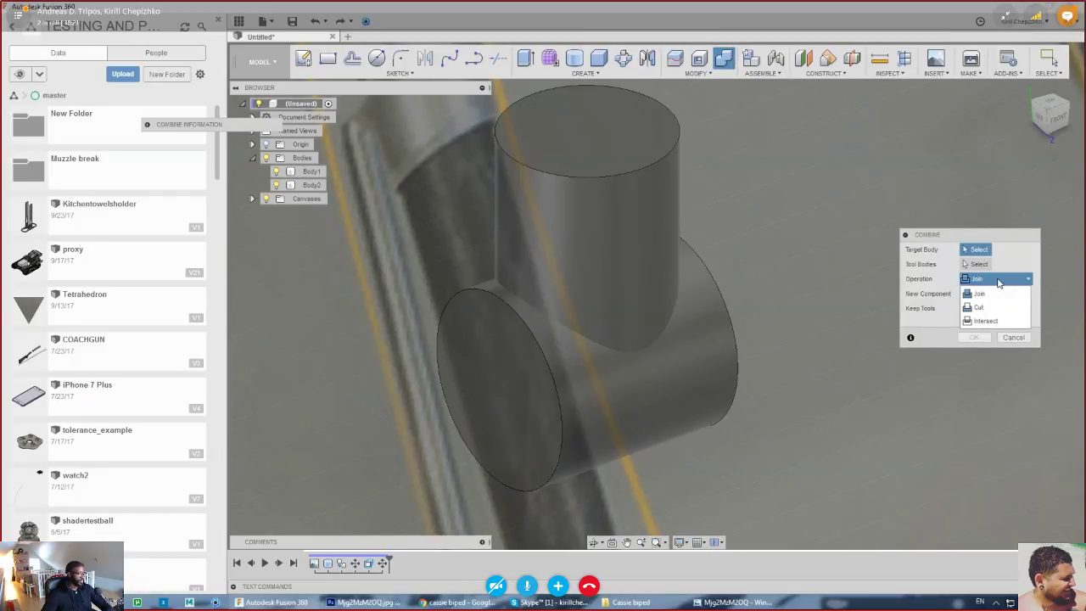
pyautogui.click(1013, 338)
# - Combine the upright cylinder as target body with the horizontal cylinder as tool body, using the Join operation
pyautogui.click(724, 58)
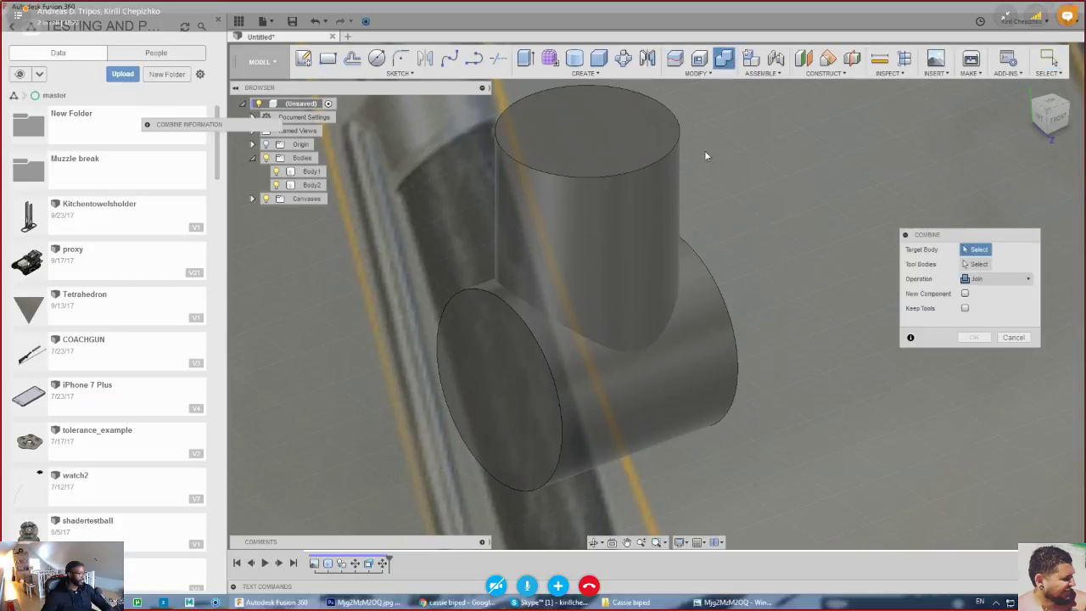
pyautogui.click(651, 198)
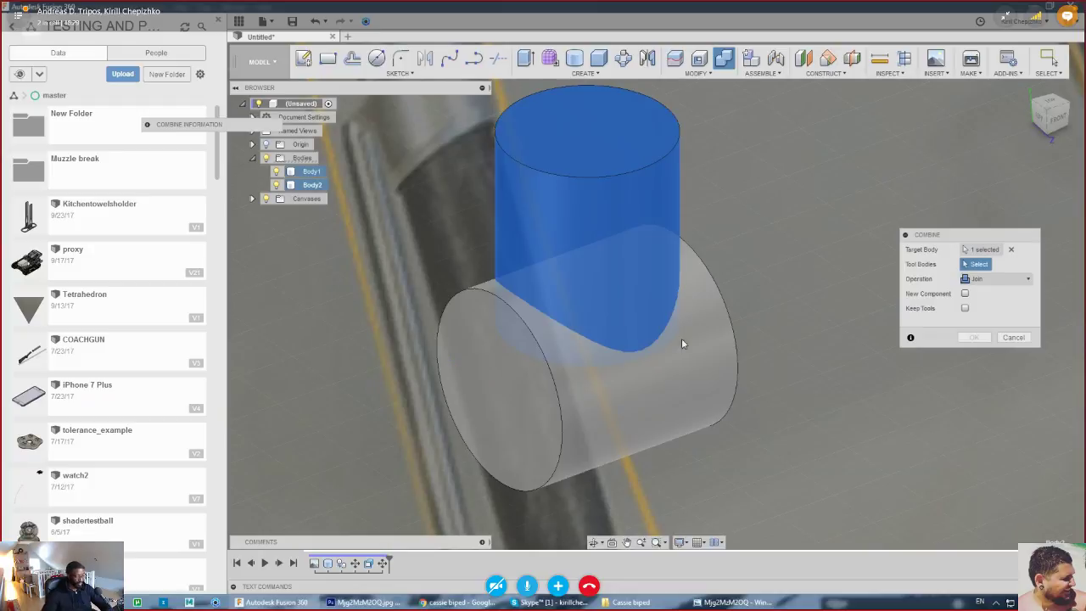
pyautogui.click(685, 374)
pyautogui.click(973, 338)
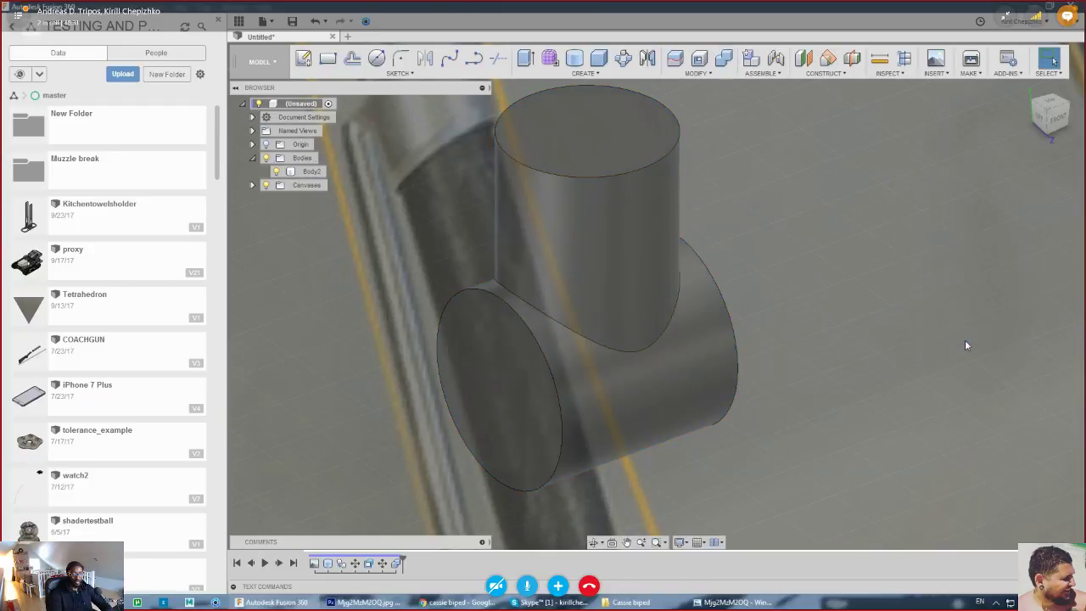
# - Start a constant-radius fillet of 0.3 mm on the edge where the upright and horizontal cylinders meet
pyautogui.click(307, 175)
pyautogui.click(1012, 390)
pyautogui.click(1056, 122)
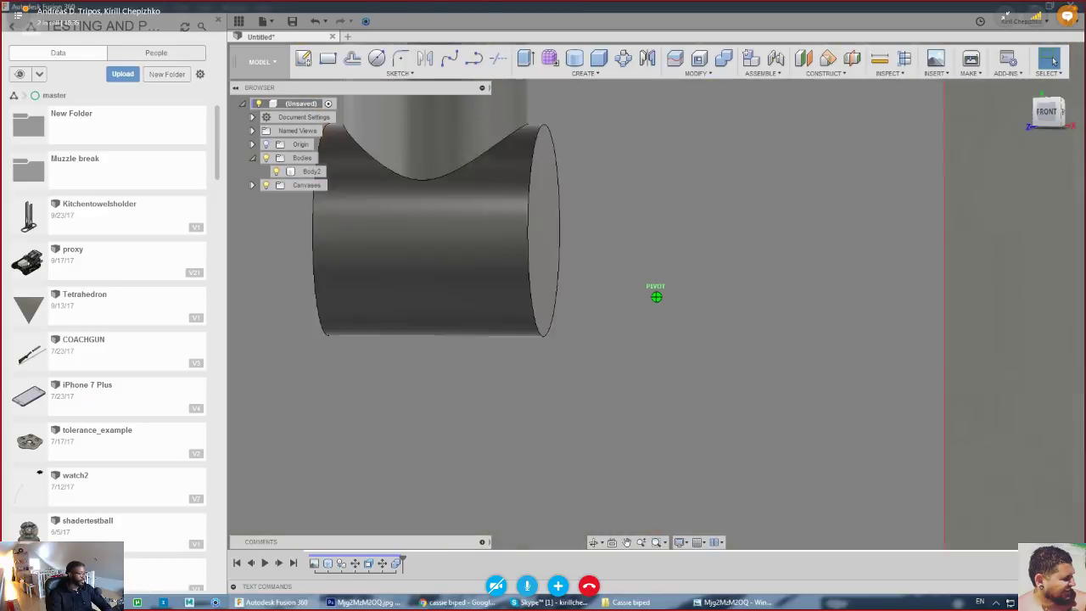
pyautogui.keyDown('shift'); pyautogui.moveTo(656, 296); pyautogui.dragTo(669, 363, button='middle'); pyautogui.keyUp('shift')
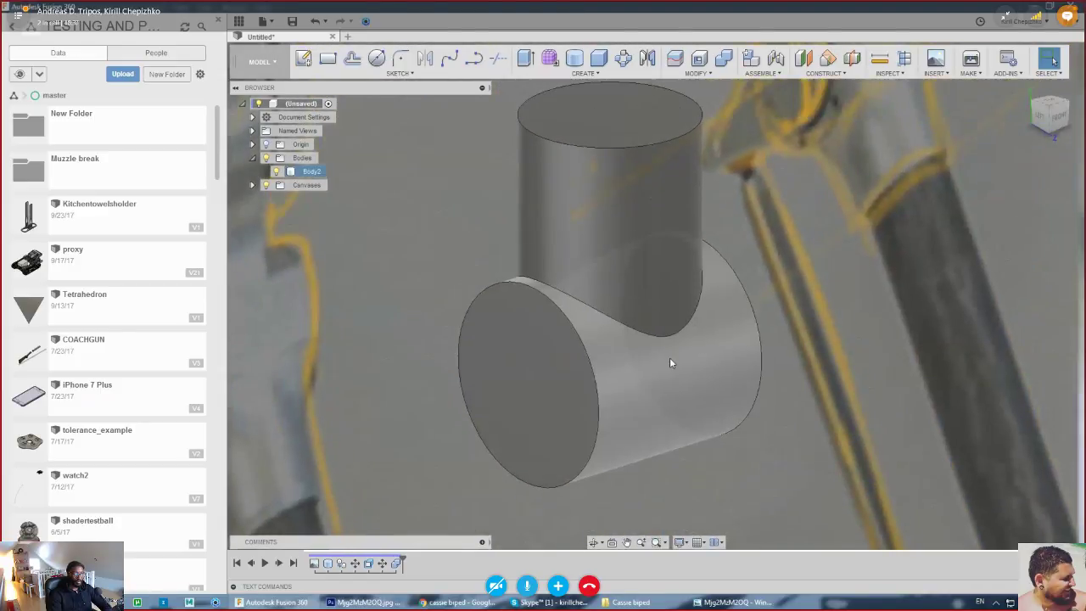
pyautogui.scroll(3, 663, 313)
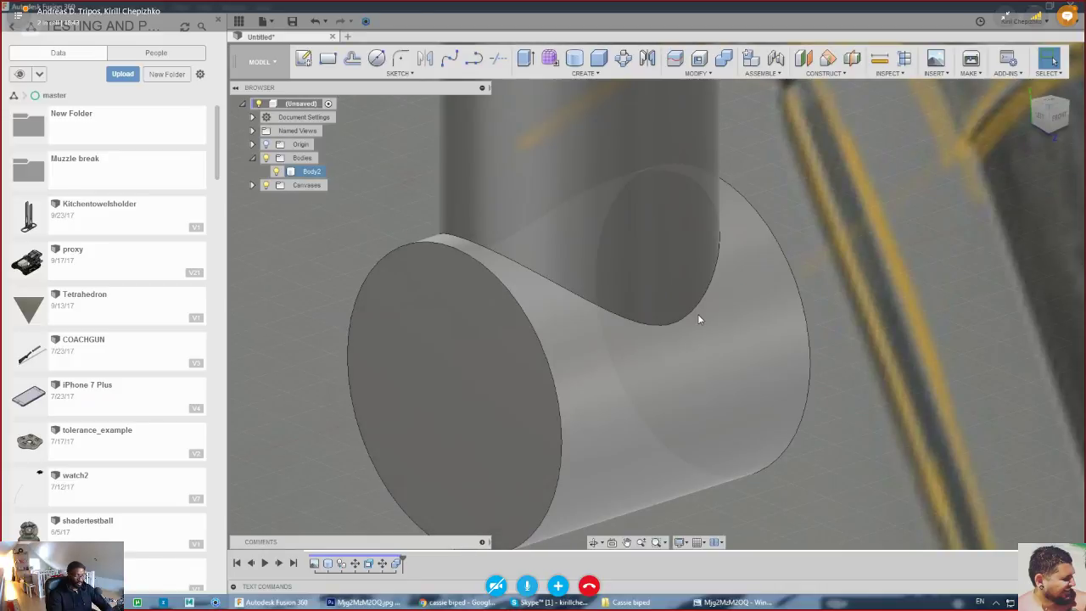
pyautogui.click(692, 315)
pyautogui.rightClick(691, 323)
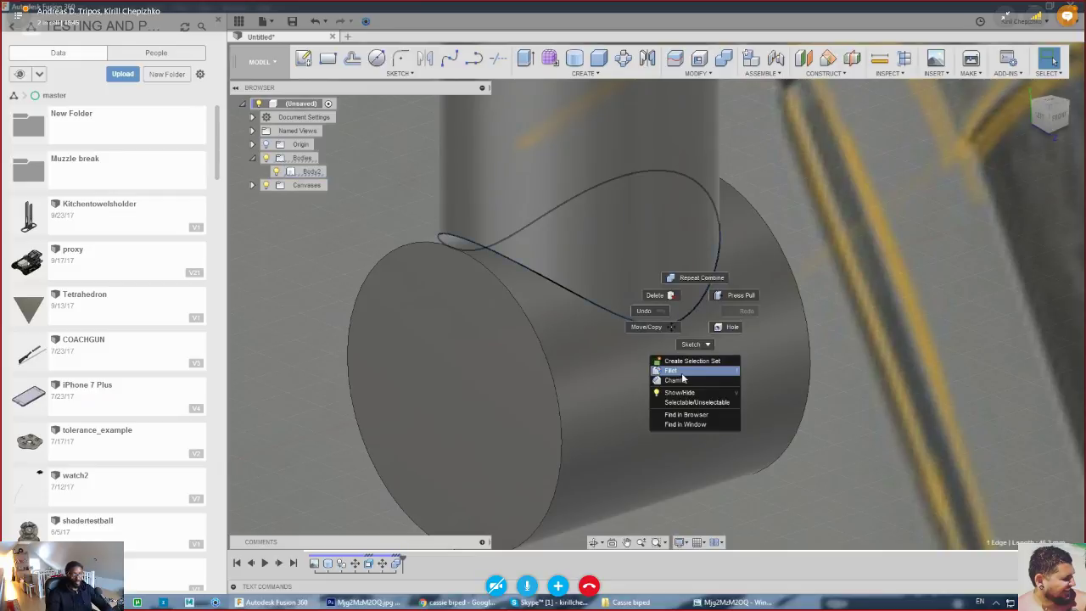
pyautogui.click(675, 370)
pyautogui.moveTo(699, 310); pyautogui.dragTo(693, 315)
pyautogui.scroll(4, 695, 315)
pyautogui.scroll(3, 687, 316)
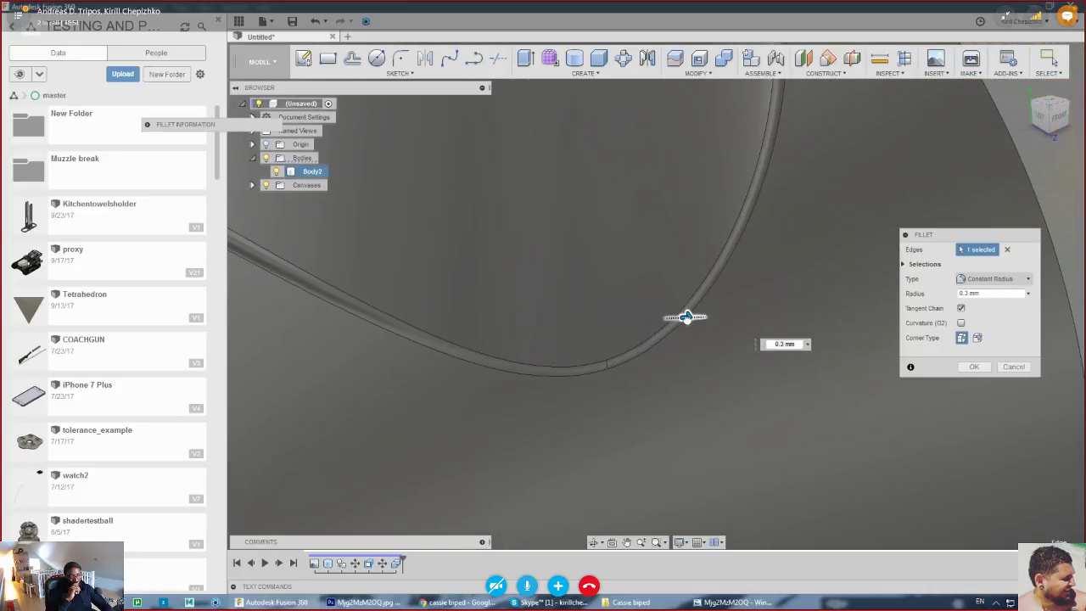
# - Set the radius of the fillet between the two cylinders to 8.8 mm and finish the fillet
pyautogui.scroll(-6, 700, 331)
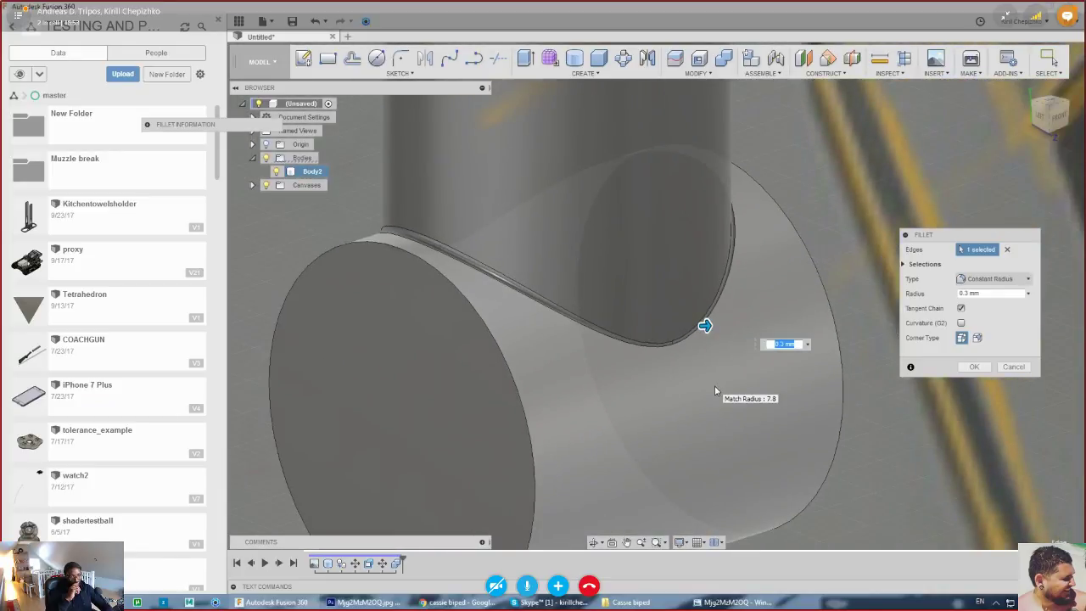
pyautogui.keyDown('shift'); pyautogui.moveTo(714, 376); pyautogui.dragTo(727, 350, button='middle'); pyautogui.keyUp('shift')
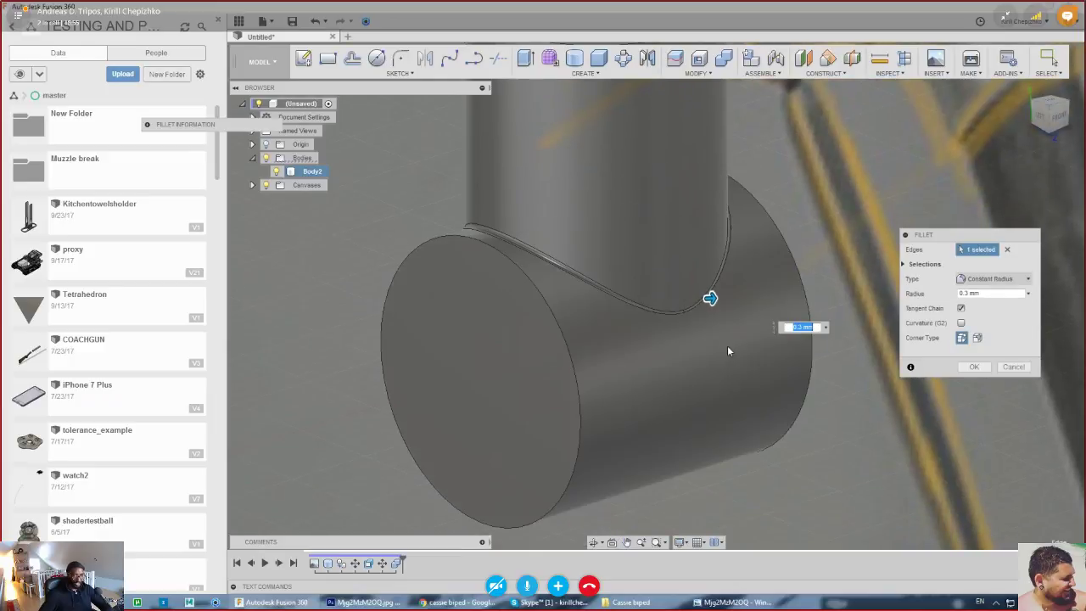
pyautogui.keyDown('shift'); pyautogui.moveTo(710, 298); pyautogui.dragTo(625, 341, button='middle'); pyautogui.keyUp('shift')
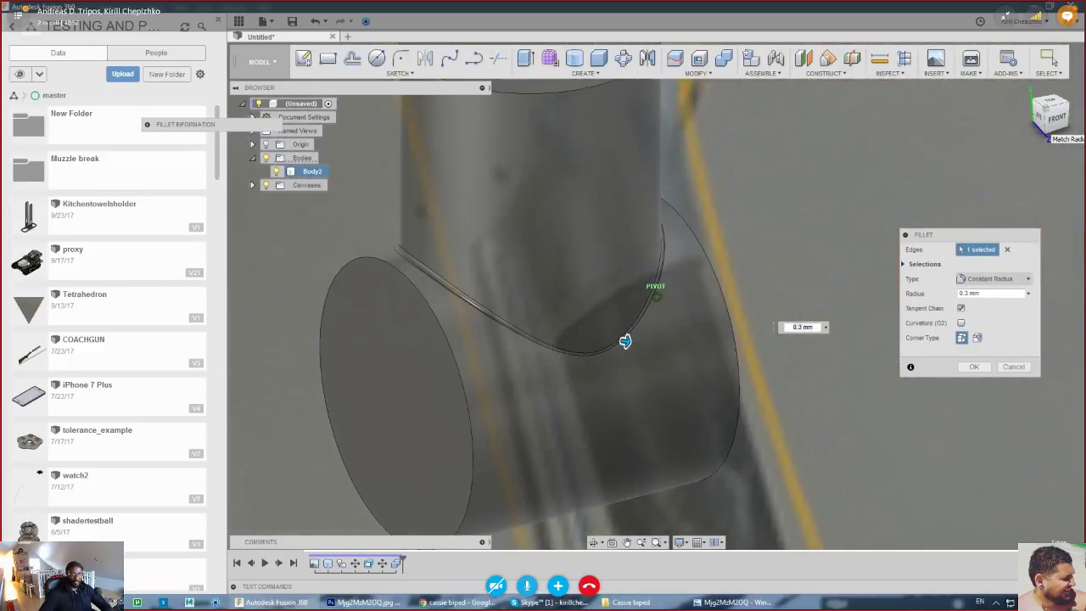
pyautogui.keyDown('shift'); pyautogui.moveTo(827, 207); pyautogui.dragTo(800, 240, button='middle'); pyautogui.keyUp('shift')
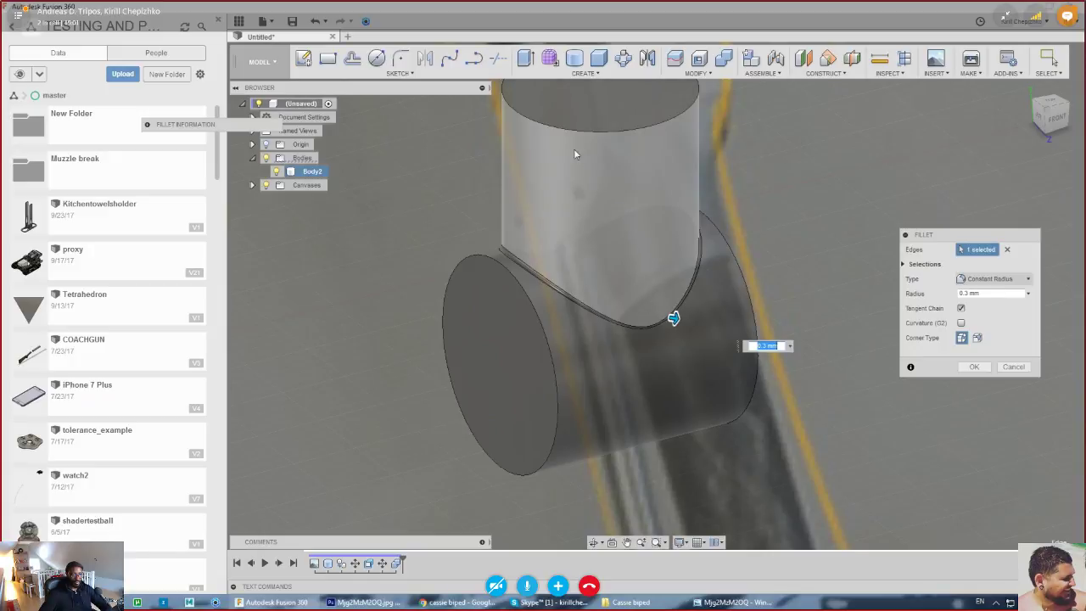
pyautogui.scroll(5, 643, 323)
pyautogui.scroll(-3, 643, 321)
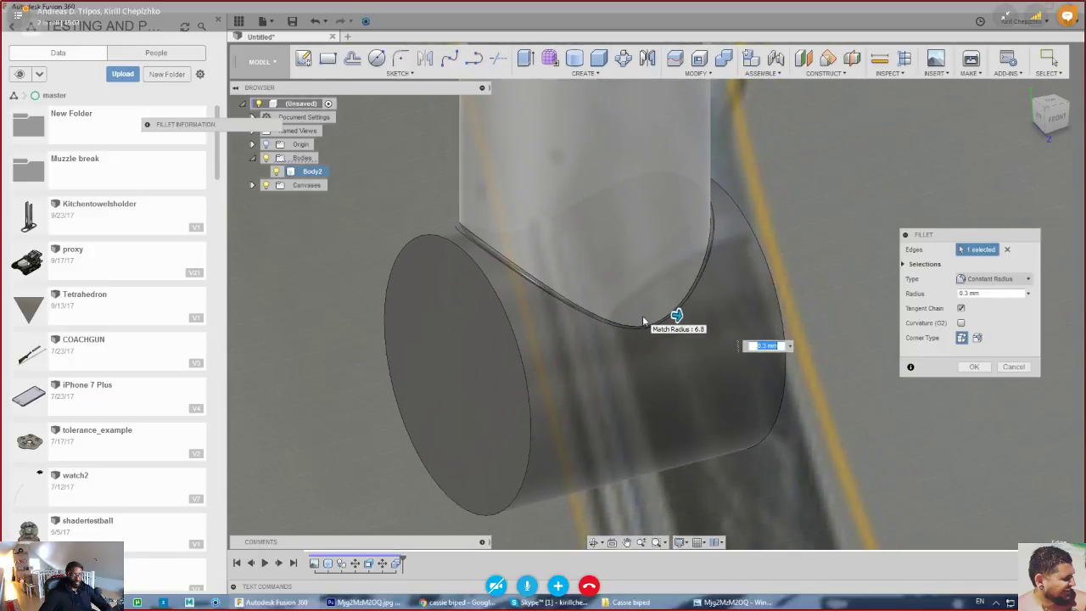
pyautogui.moveTo(658, 262); pyautogui.dragTo(679, 278, button='middle')
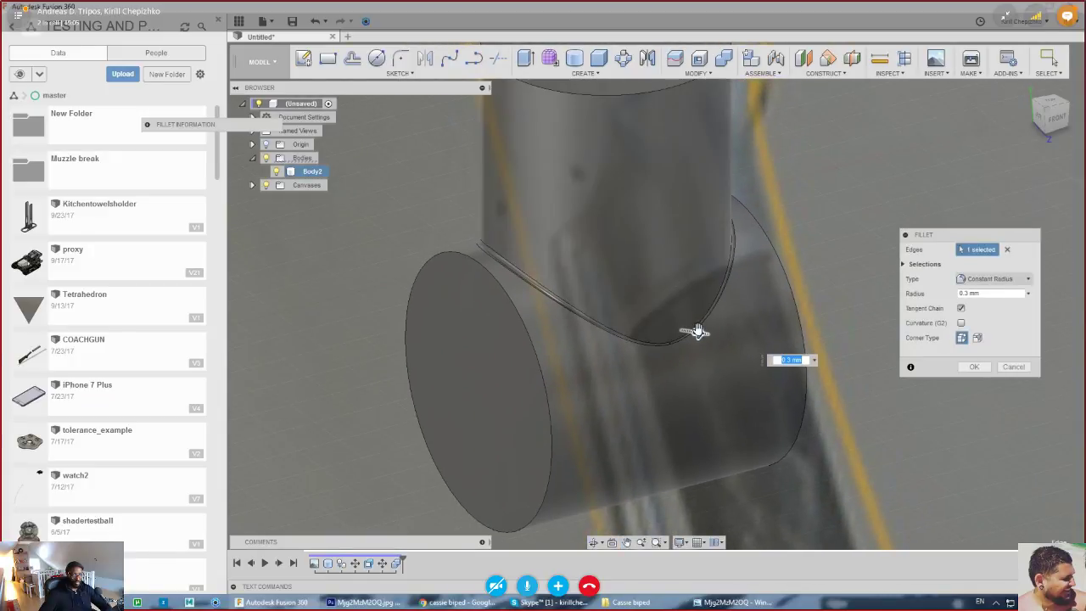
pyautogui.moveTo(698, 331); pyautogui.dragTo(701, 332)
pyautogui.scroll(-5, 701, 329)
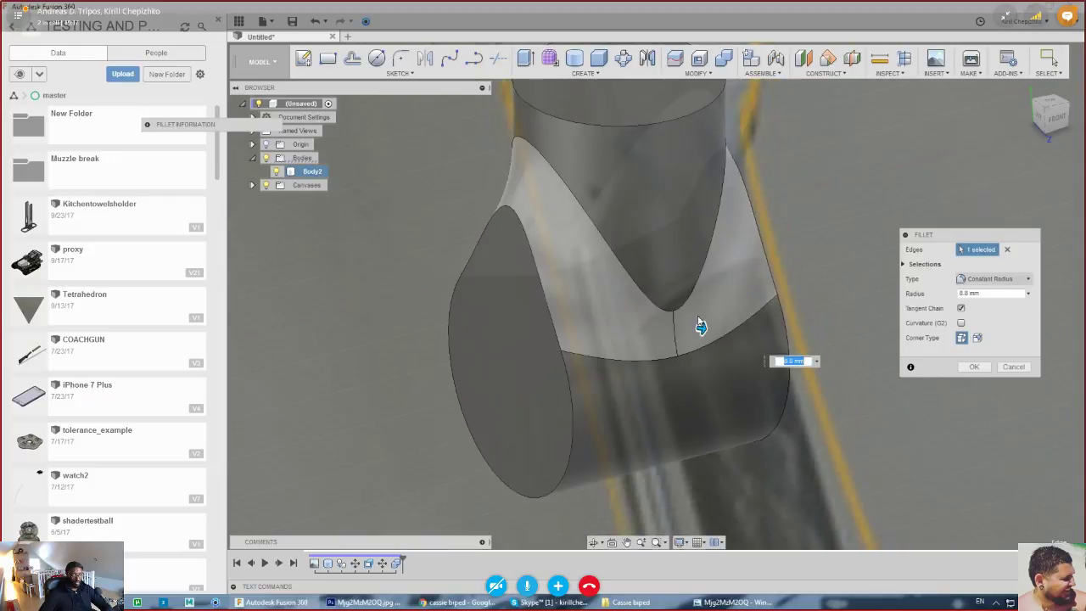
pyautogui.keyDown('shift'); pyautogui.moveTo(704, 317); pyautogui.dragTo(715, 244, button='middle'); pyautogui.keyUp('shift')
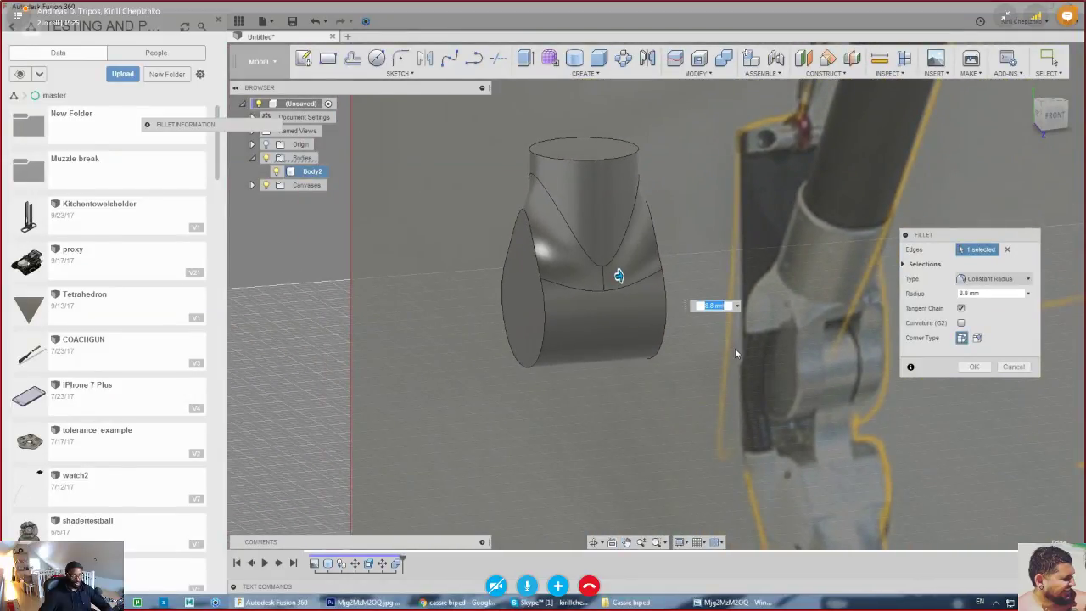
pyautogui.moveTo(637, 298); pyautogui.dragTo(638, 298, button='middle')
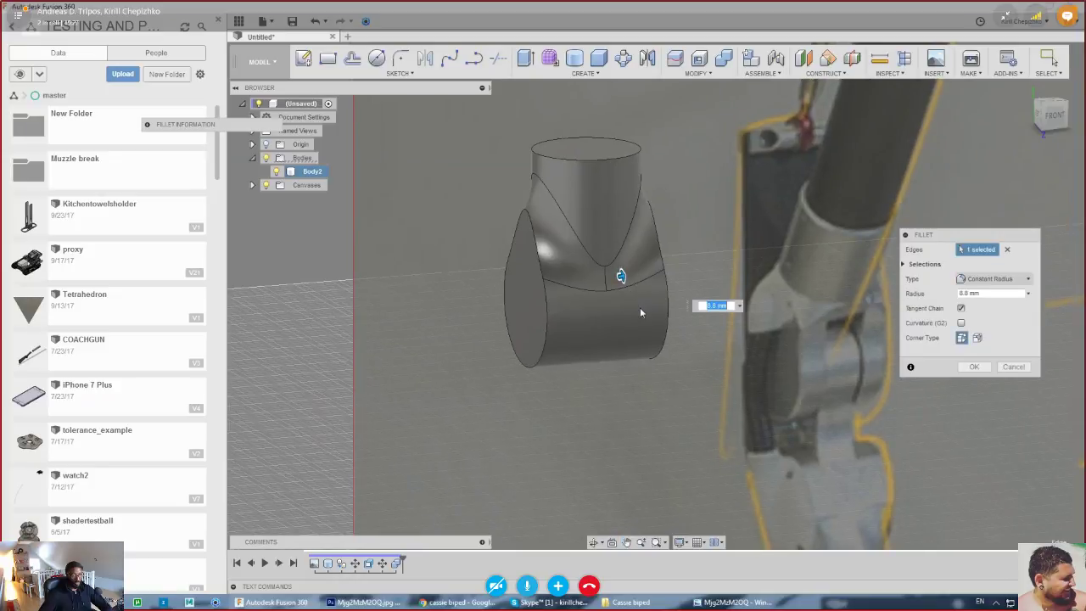
pyautogui.click(978, 366)
# - Offset the top face of the upright cylinder by -8.0 mm
pyautogui.moveTo(681, 222); pyautogui.dragTo(698, 262, button='middle')
pyautogui.moveTo(1063, 119); pyautogui.dragTo(1070, 124)
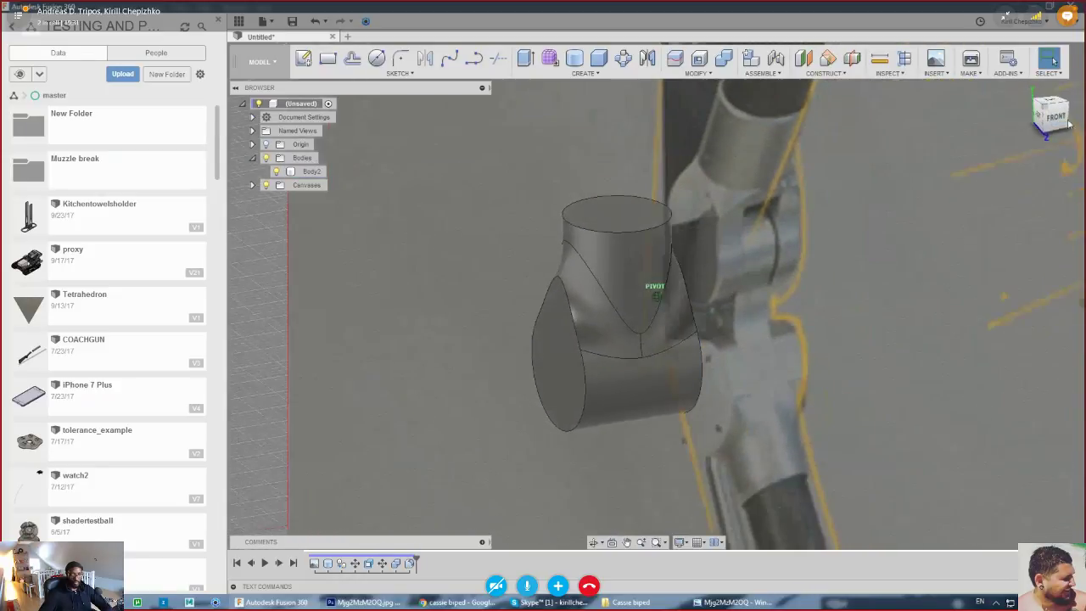
pyautogui.rightClick(624, 213)
pyautogui.click(657, 198)
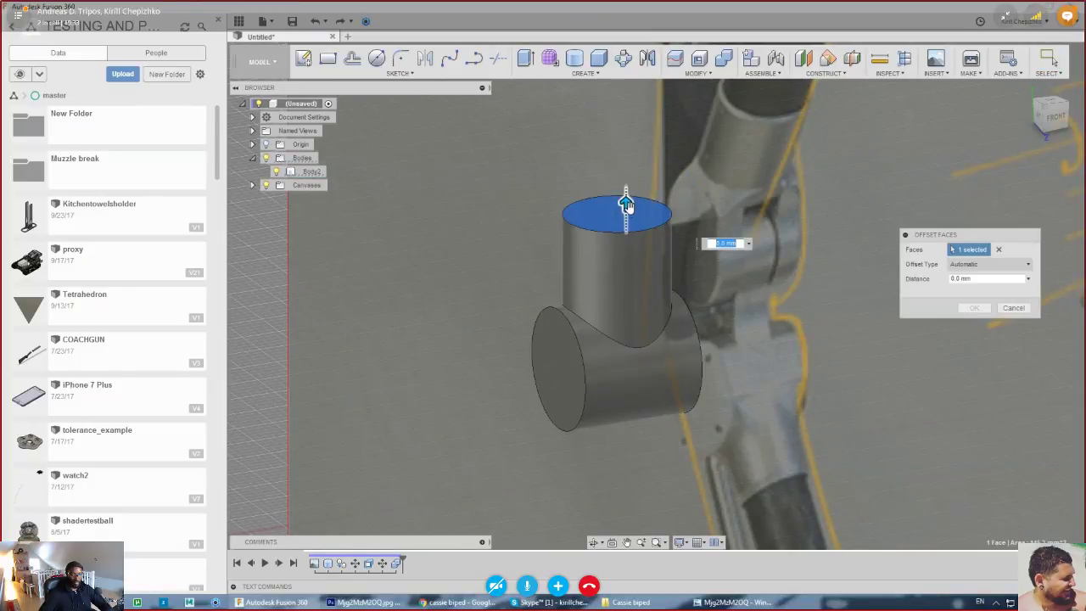
pyautogui.moveTo(627, 210); pyautogui.dragTo(624, 279)
pyautogui.scroll(3, 626, 291)
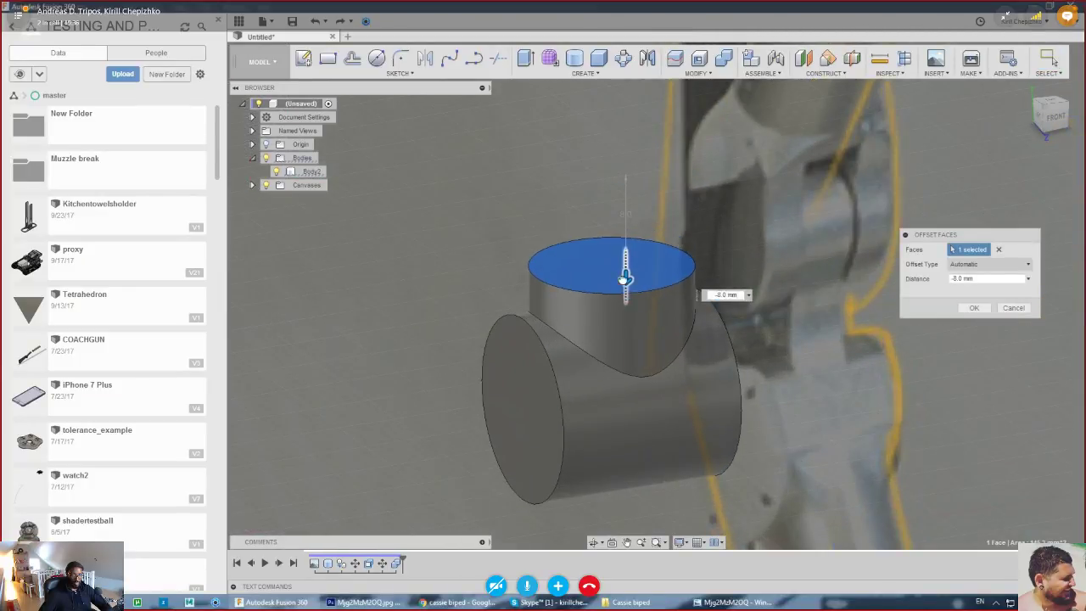
pyautogui.click(973, 311)
# - Try to fillet the edge where the shortened upright cylinder meets the horizontal one, and undo the top-face offset
pyautogui.rightClick(682, 353)
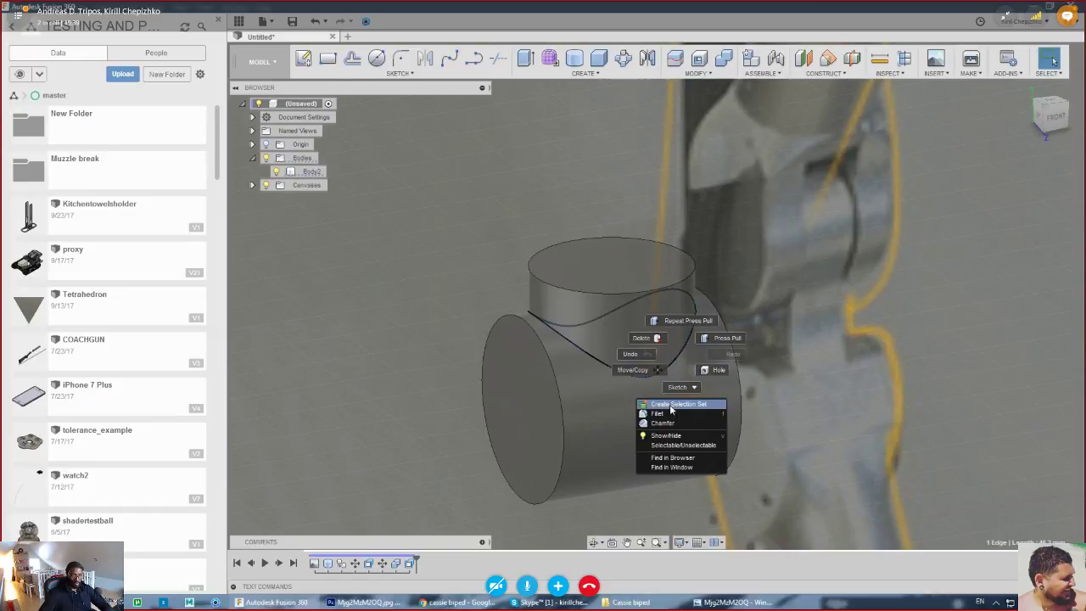
pyautogui.click(666, 414)
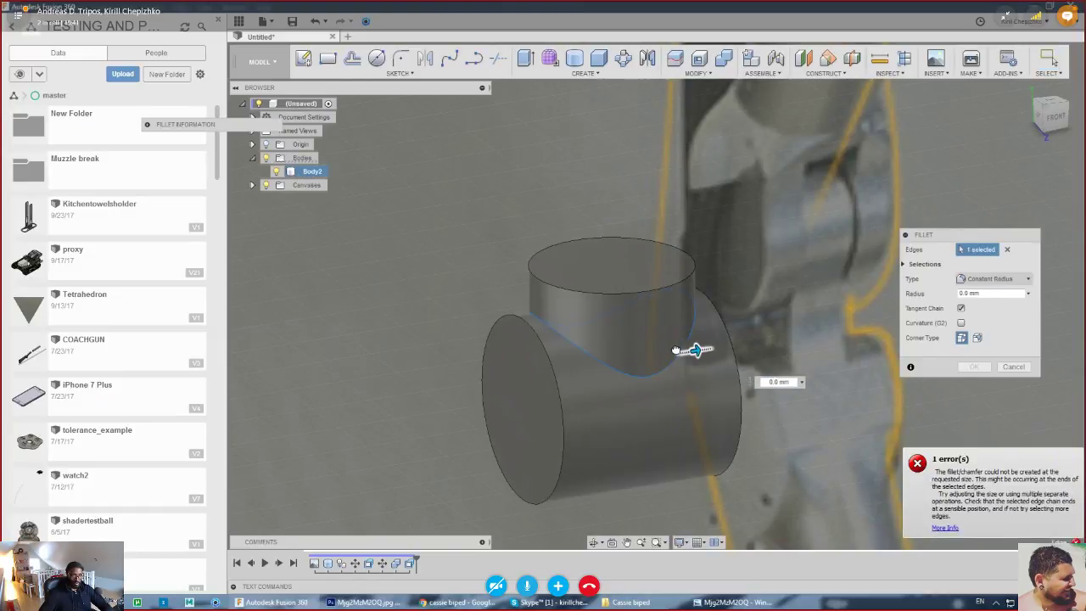
pyautogui.moveTo(687, 353); pyautogui.dragTo(691, 350)
pyautogui.click(1013, 367)
pyautogui.hotkey('ctrl', 'z')
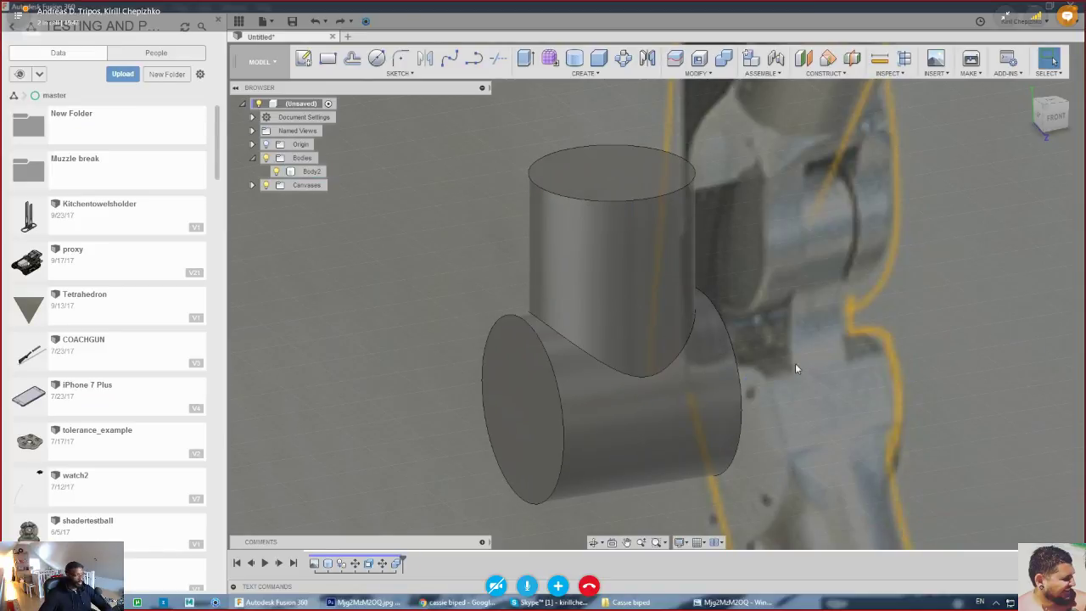
# - Fillet the edge where the upright and horizontal cylinders meet with a constant radius of 7.5 mm
pyautogui.rightClick(673, 359)
pyautogui.click(670, 420)
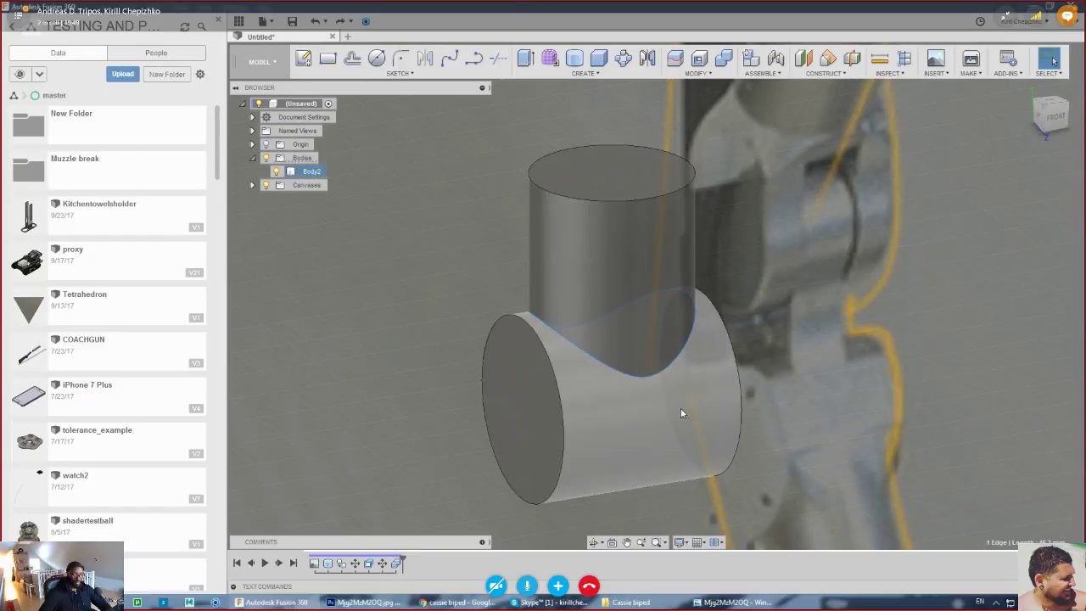
pyautogui.moveTo(685, 360); pyautogui.dragTo(684, 359)
pyautogui.scroll(-4, 584, 301)
pyautogui.moveTo(1051, 117); pyautogui.dragTo(1036, 134)
pyautogui.click(1035, 134)
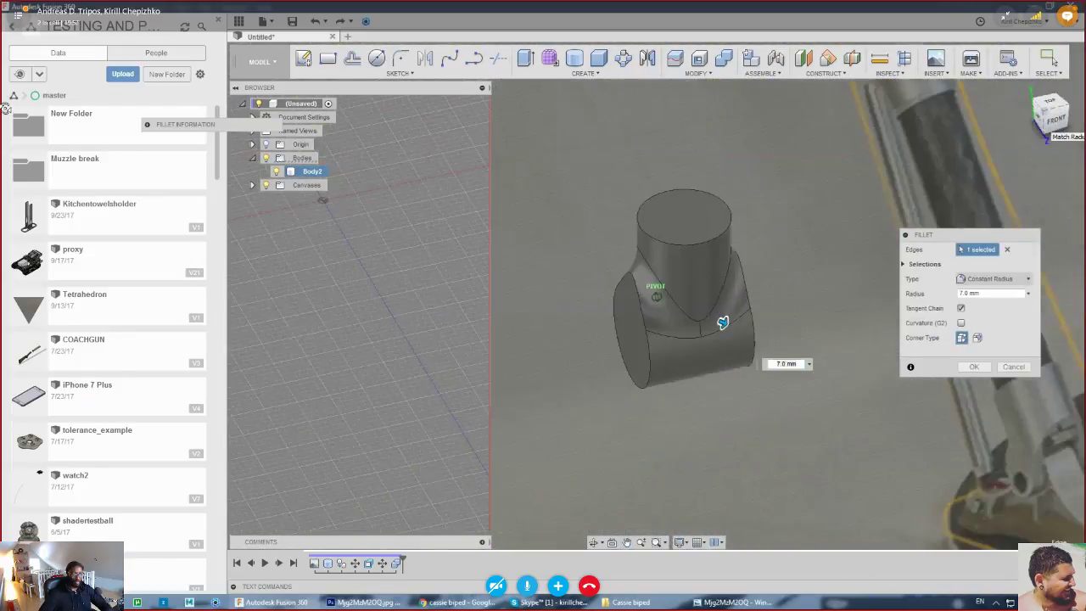
pyautogui.scroll(3, 716, 345)
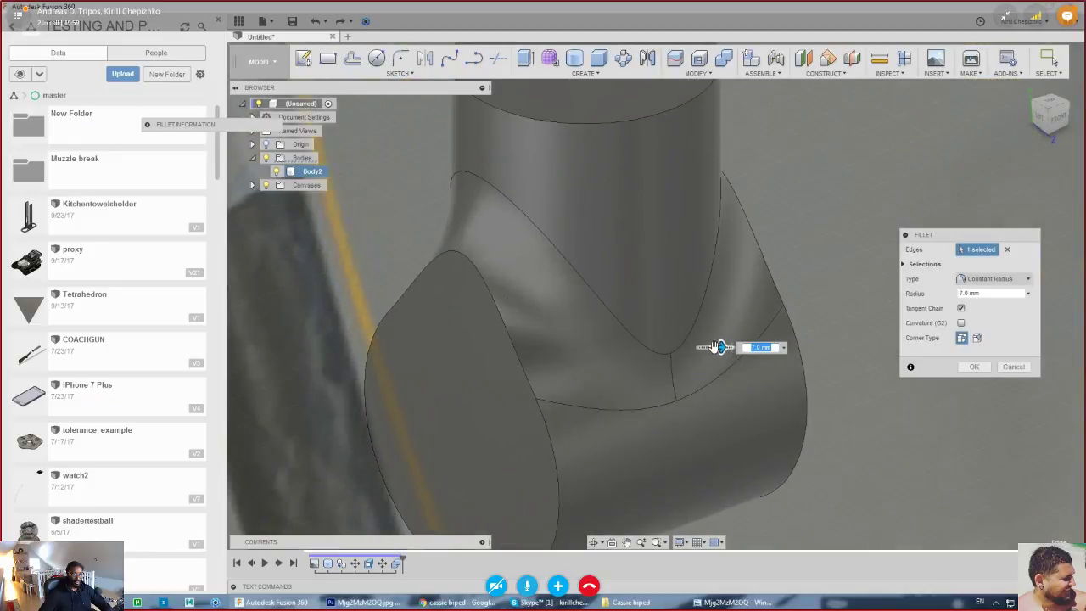
pyautogui.moveTo(719, 345); pyautogui.dragTo(717, 345)
pyautogui.scroll(-3, 717, 344)
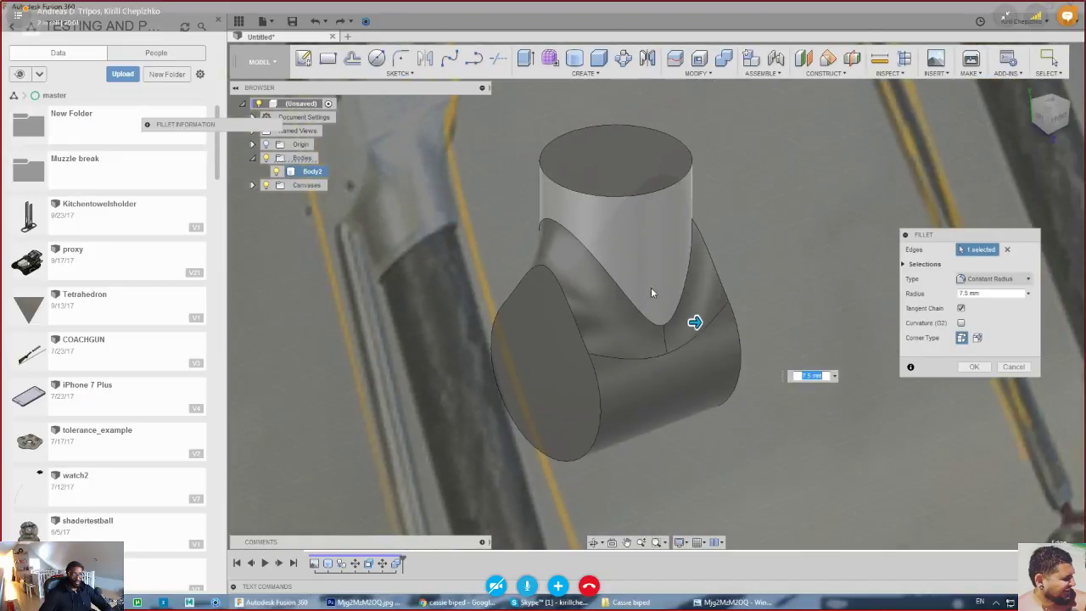
pyautogui.press('Return')
# - Offset the top face of the upright cylinder by -3.0 mm to shorten it
pyautogui.scroll(1, 621, 223)
pyautogui.rightClick(622, 259)
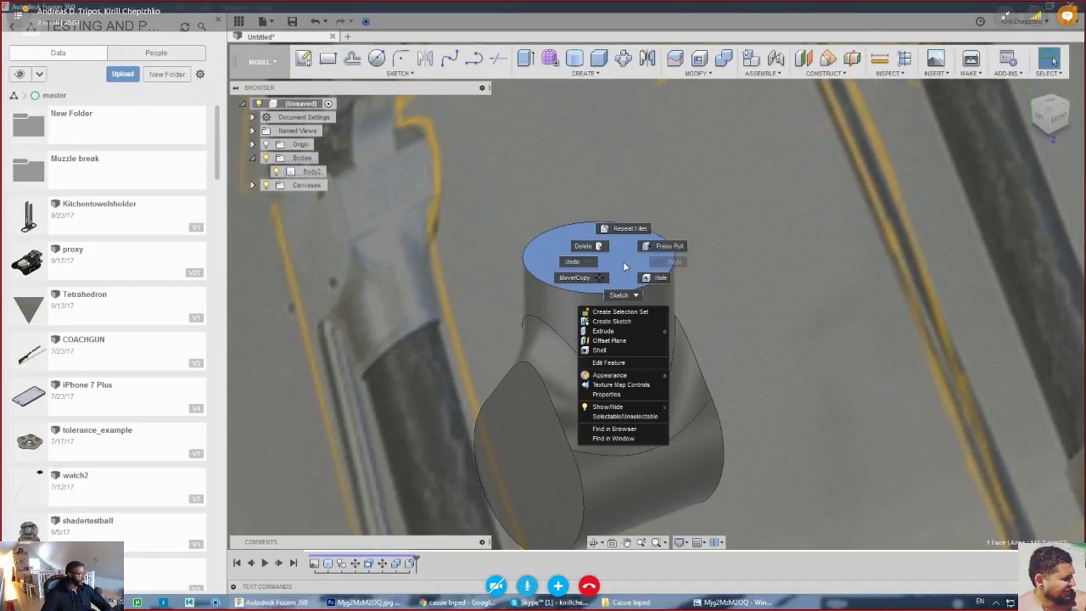
pyautogui.click(632, 244)
pyautogui.scroll(2, 624, 255)
pyautogui.scroll(1, 619, 255)
pyautogui.moveTo(620, 255); pyautogui.dragTo(614, 313)
pyautogui.scroll(-3, 617, 301)
pyautogui.press('Return')
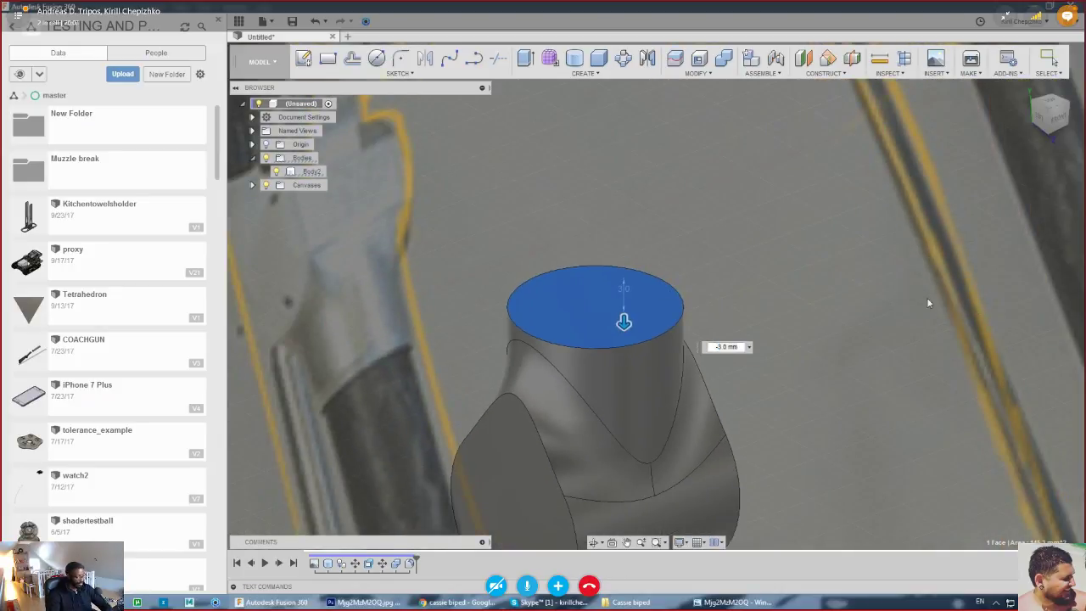
# - Cut a shallow concentric cylindrical recess about 12.9 mm in diameter into the upright cylinder's top face
pyautogui.press('c')
pyautogui.click(604, 320)
pyautogui.click(597, 306)
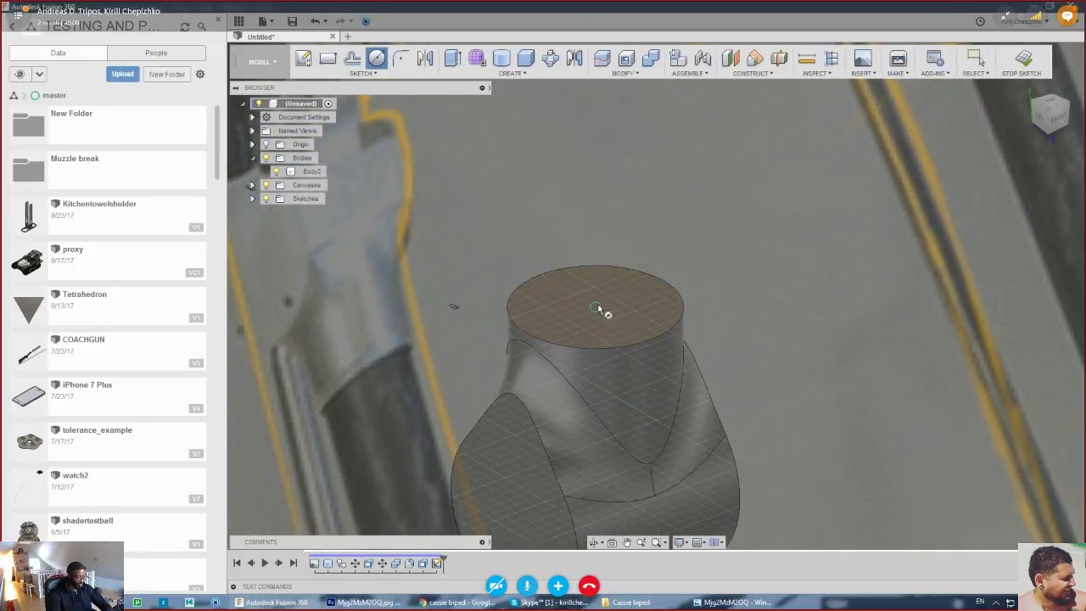
pyautogui.click(675, 303)
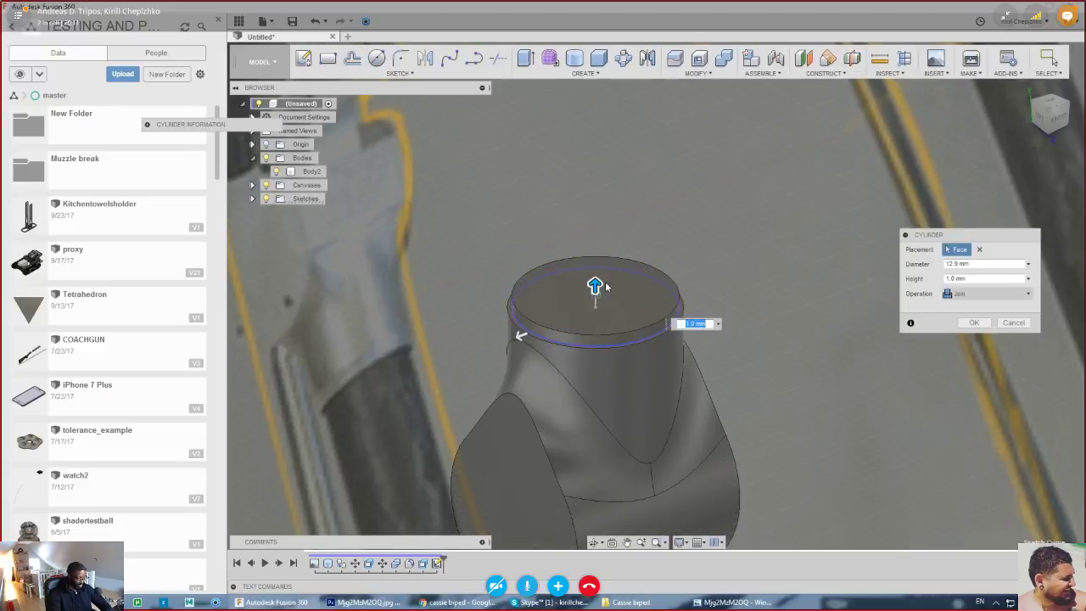
pyautogui.moveTo(595, 284); pyautogui.dragTo(596, 301)
pyautogui.click(971, 338)
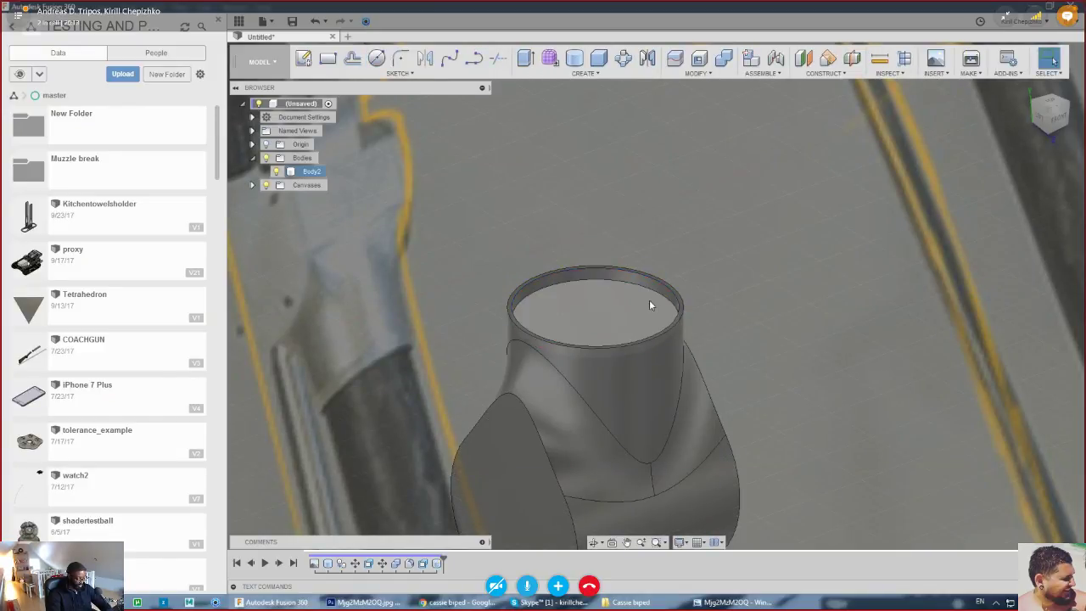
# - Chamfer the outer top rim edge of the upright cylinder with an equal distance of 0.2 mm
pyautogui.scroll(5, 689, 301)
pyautogui.rightClick(725, 341)
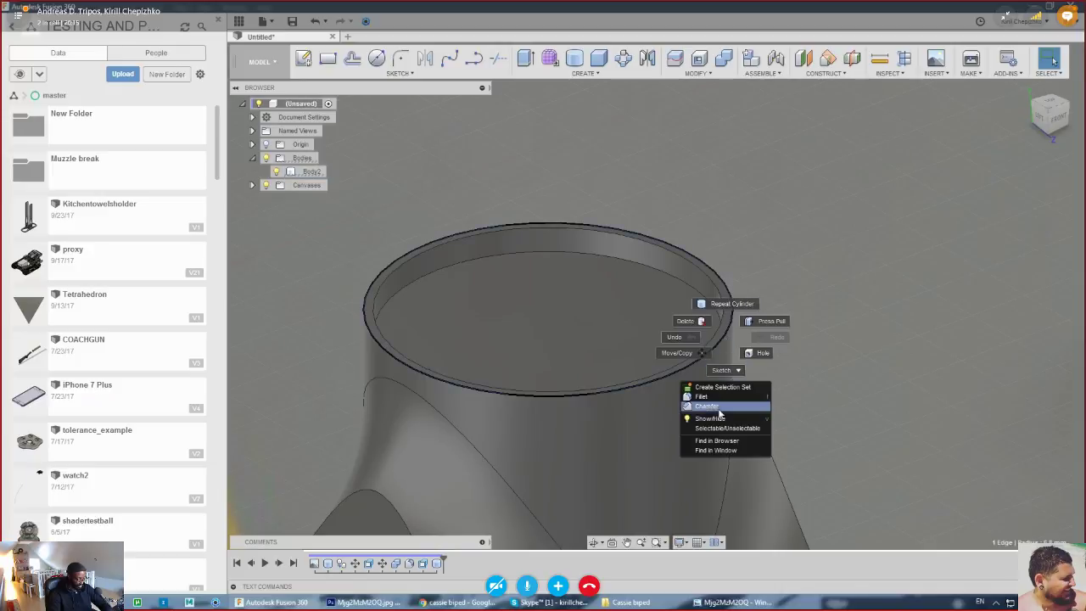
pyautogui.click(721, 411)
pyautogui.scroll(3, 726, 329)
pyautogui.scroll(-5, 721, 320)
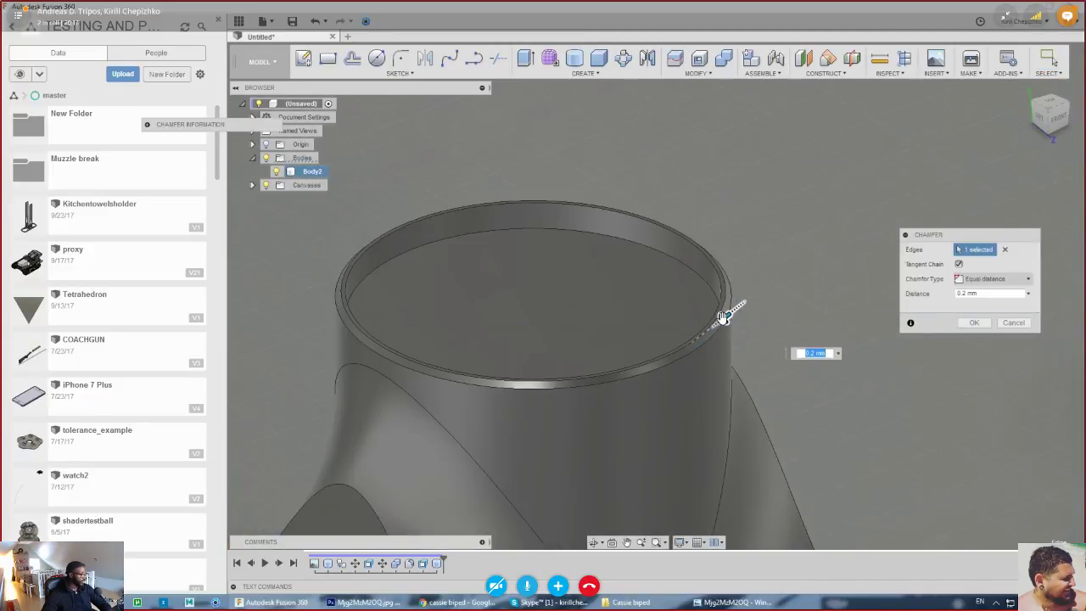
pyautogui.click(974, 323)
# - Set up an equal-distance chamfer of 1.0 mm on the near end edge of the horizontal cylinder
pyautogui.moveTo(755, 419); pyautogui.dragTo(731, 291, button='middle')
pyautogui.scroll(-10, 730, 290)
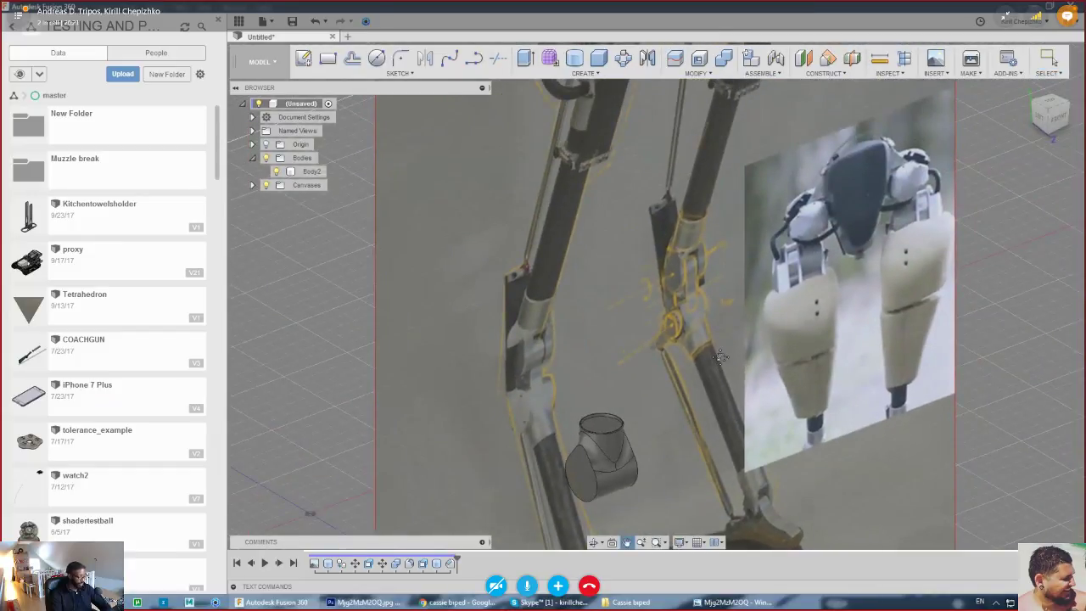
pyautogui.scroll(8, 720, 356)
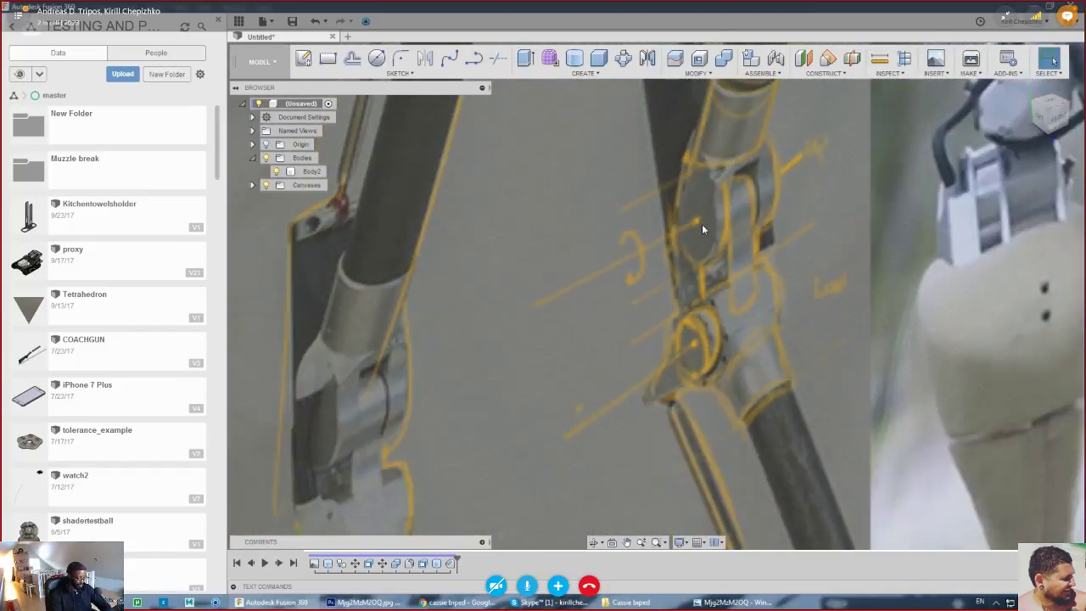
pyautogui.scroll(-1, 702, 224)
pyautogui.moveTo(689, 395); pyautogui.dragTo(767, 73, button='middle')
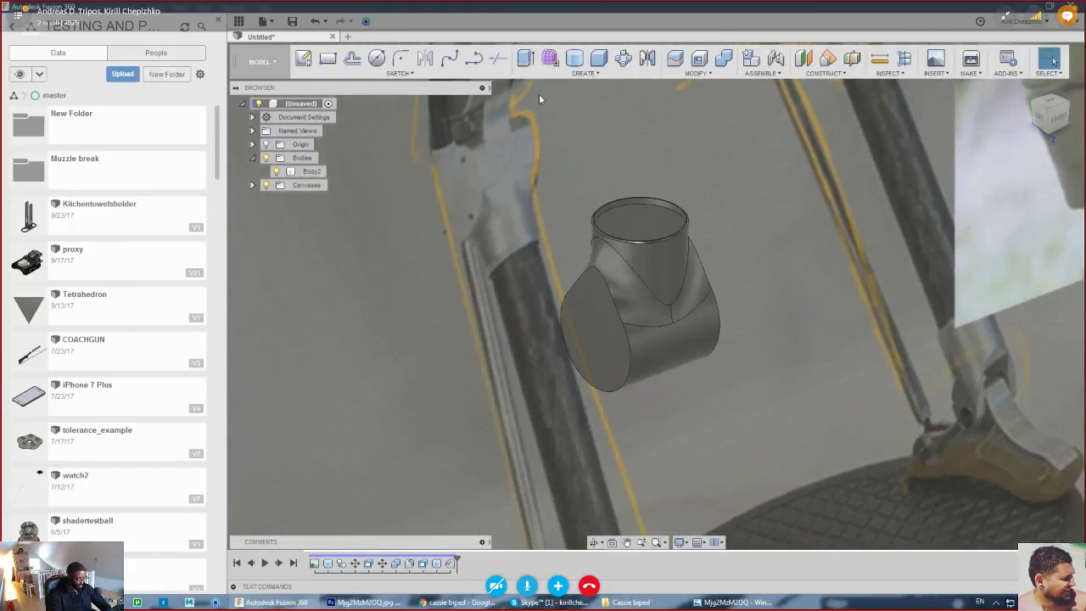
pyautogui.scroll(4, 614, 340)
pyautogui.rightClick(633, 330)
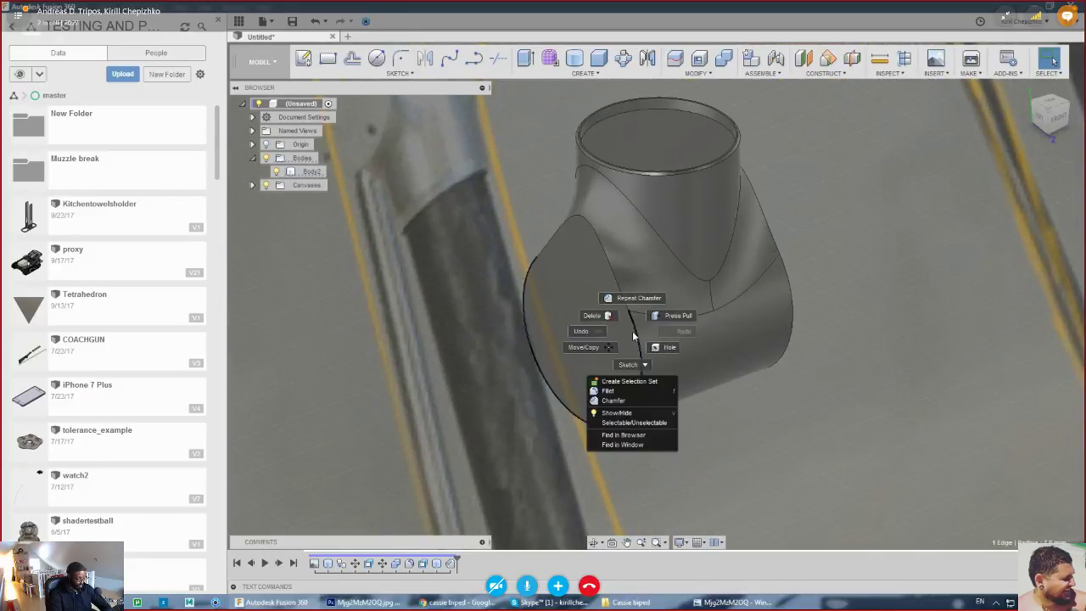
pyautogui.click(629, 400)
pyautogui.scroll(4, 628, 325)
pyautogui.moveTo(626, 517); pyautogui.dragTo(630, 506)
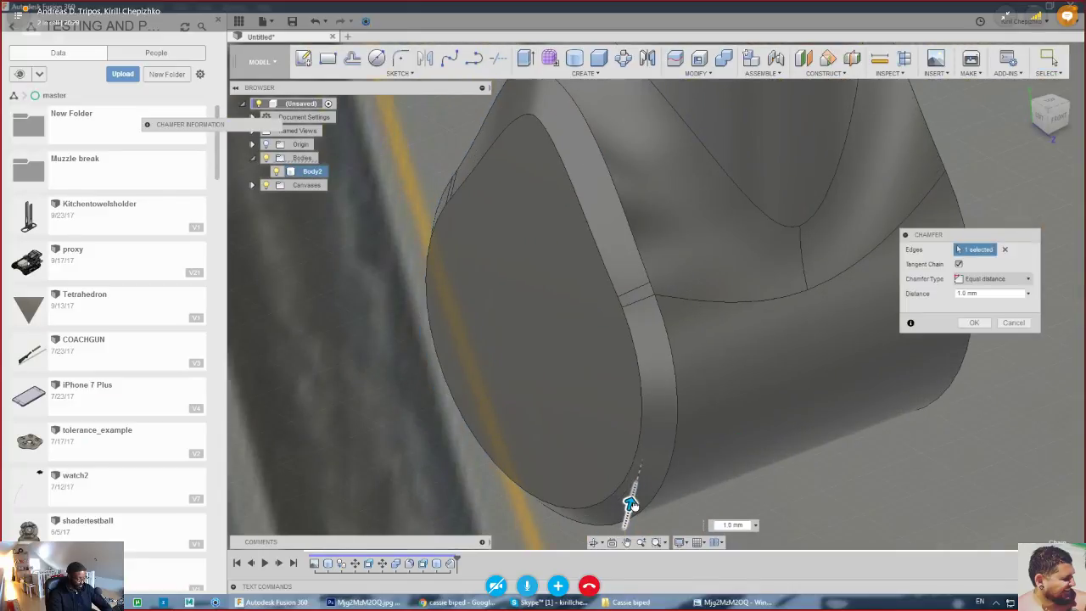
pyautogui.scroll(-5, 631, 505)
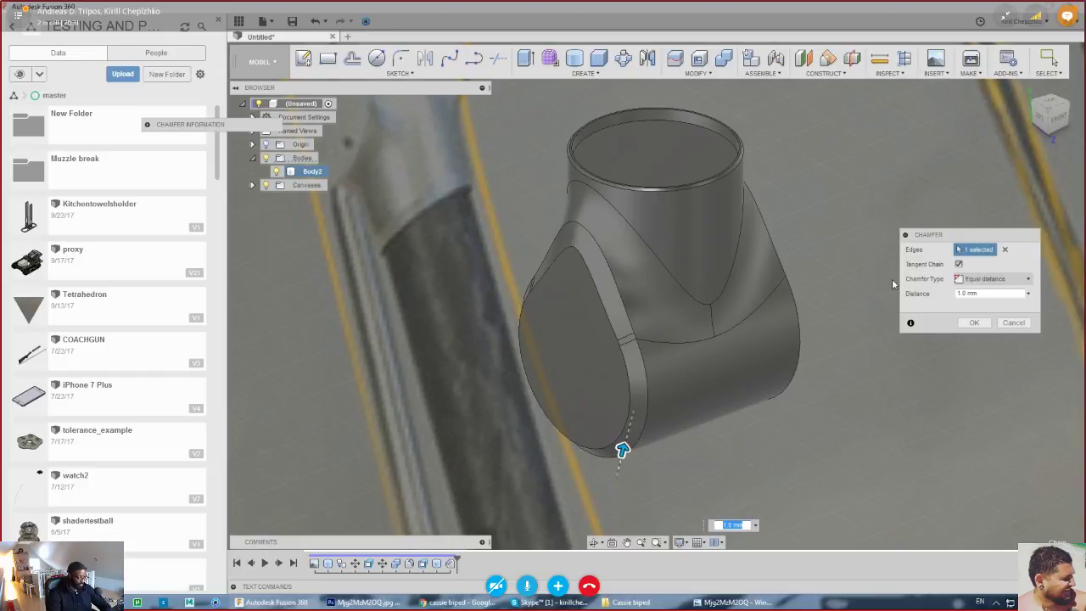
# - Add the horizontal cylinder's opposite end edge to the 1.0 mm chamfer and finish the chamfer
pyautogui.click(792, 300)
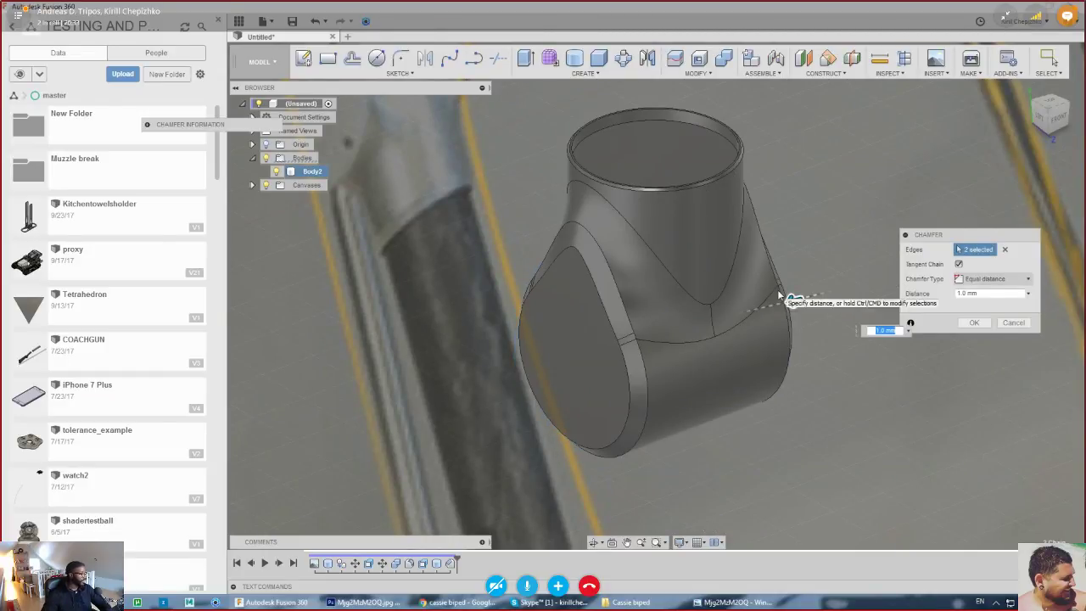
pyautogui.click(1055, 118)
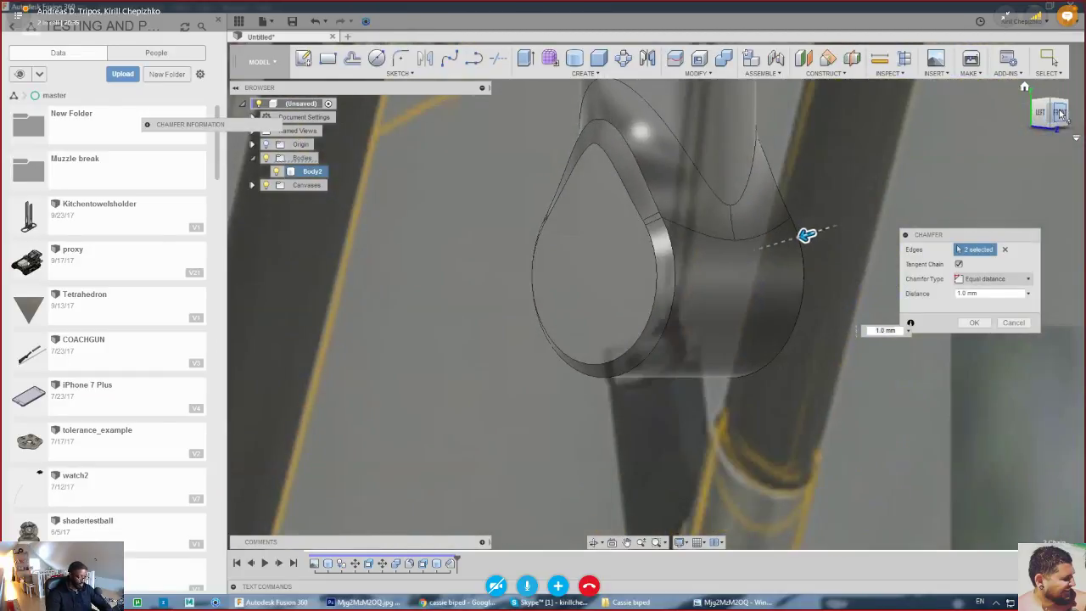
pyautogui.moveTo(1061, 113); pyautogui.dragTo(1079, 129)
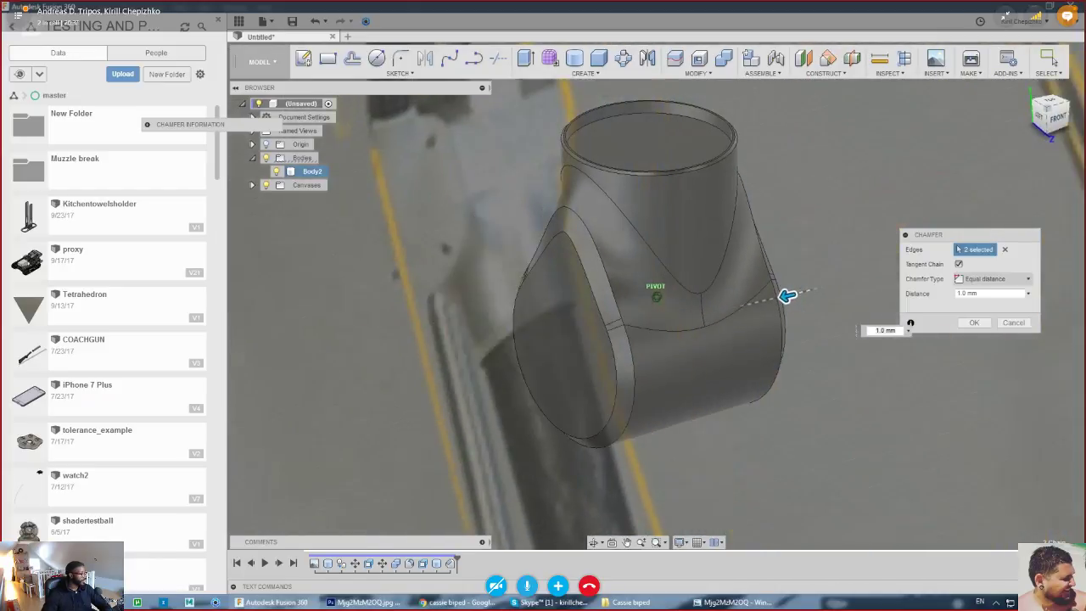
pyautogui.scroll(-5, 805, 248)
pyautogui.moveTo(799, 195); pyautogui.dragTo(782, 218, button='middle')
pyautogui.moveTo(609, 350); pyautogui.dragTo(685, 248, button='middle')
pyautogui.scroll(6, 553, 392)
pyautogui.click(989, 324)
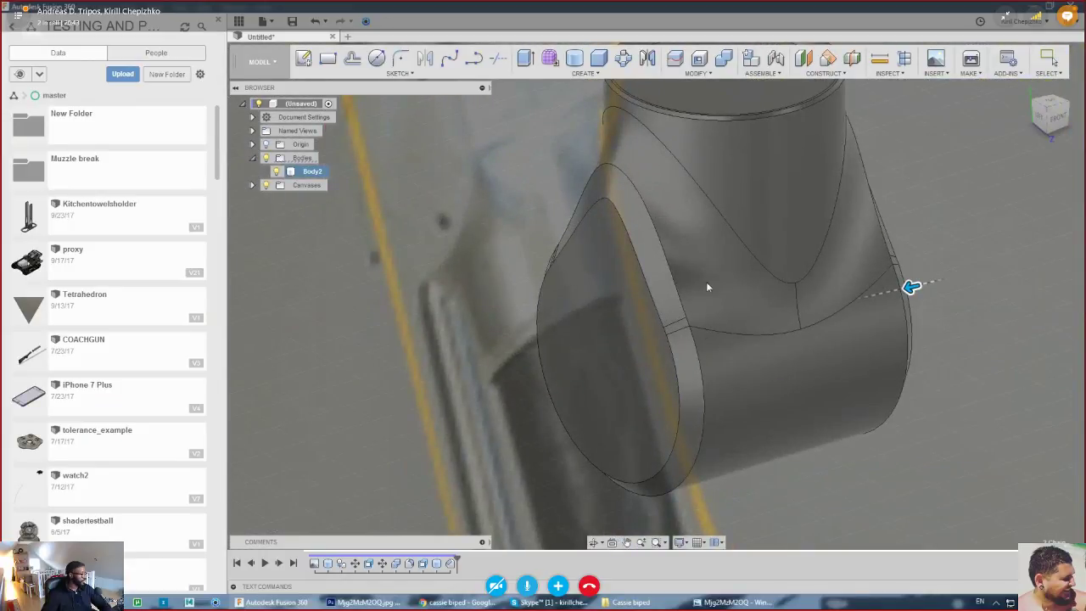
# - Fillet the inner edges of the chamfers on both ends of the horizontal cylinder with a 1.5 mm constant radius
pyautogui.rightClick(659, 316)
pyautogui.click(642, 373)
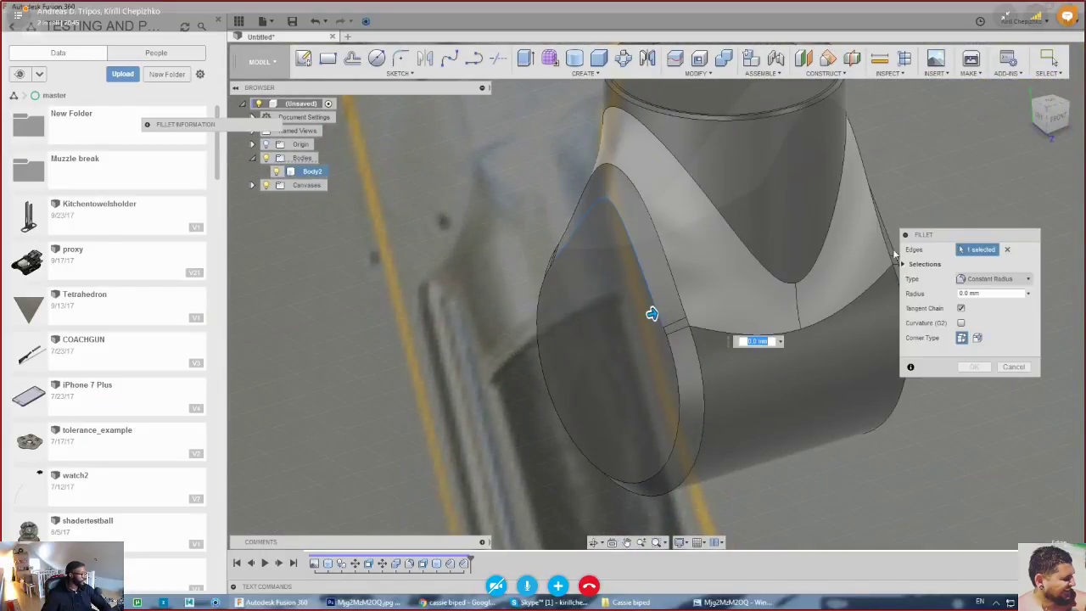
pyautogui.click(888, 234)
pyautogui.moveTo(859, 262); pyautogui.dragTo(760, 278, button='middle')
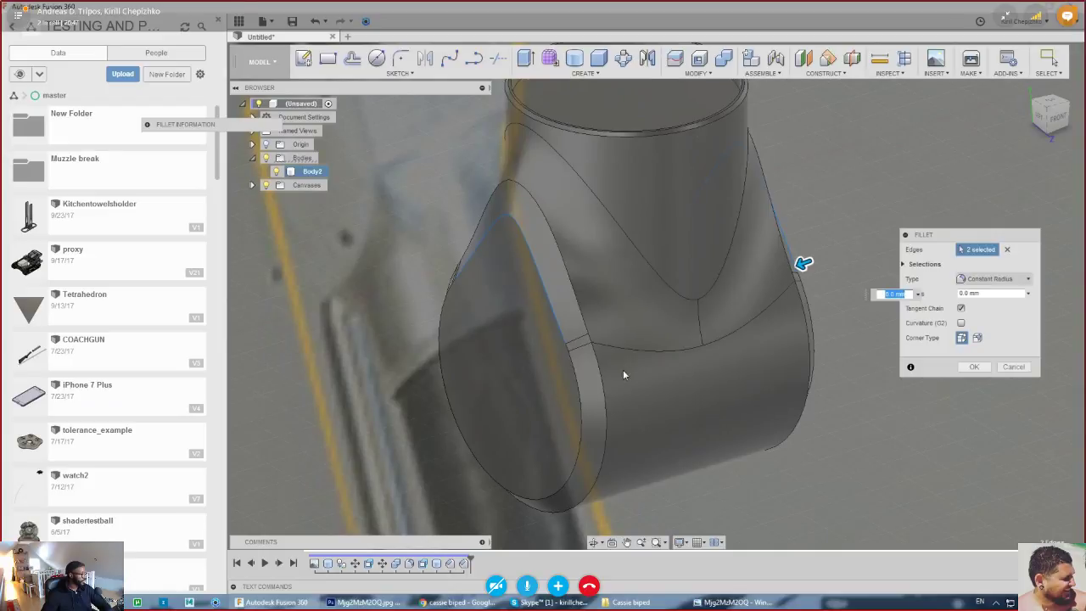
pyautogui.click(571, 376)
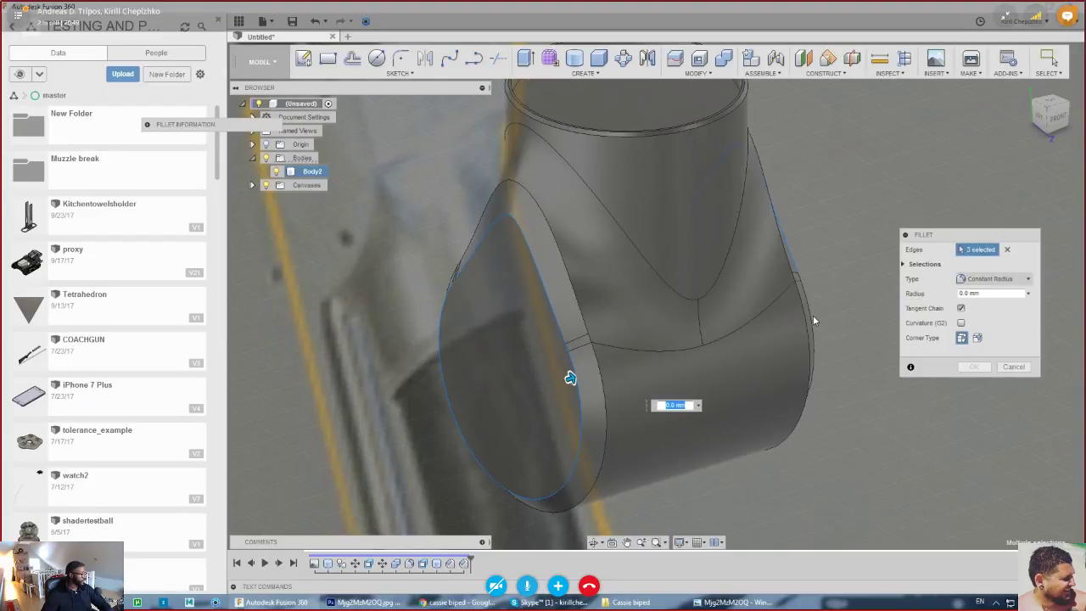
pyautogui.scroll(5, 812, 315)
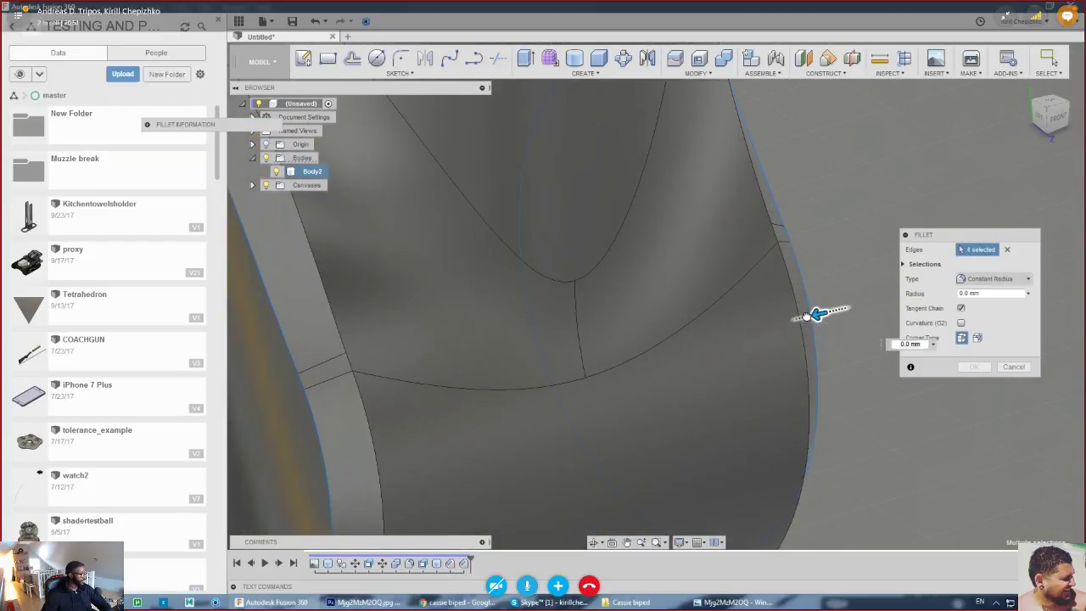
pyautogui.moveTo(814, 315); pyautogui.dragTo(690, 271)
pyautogui.scroll(-5, 691, 271)
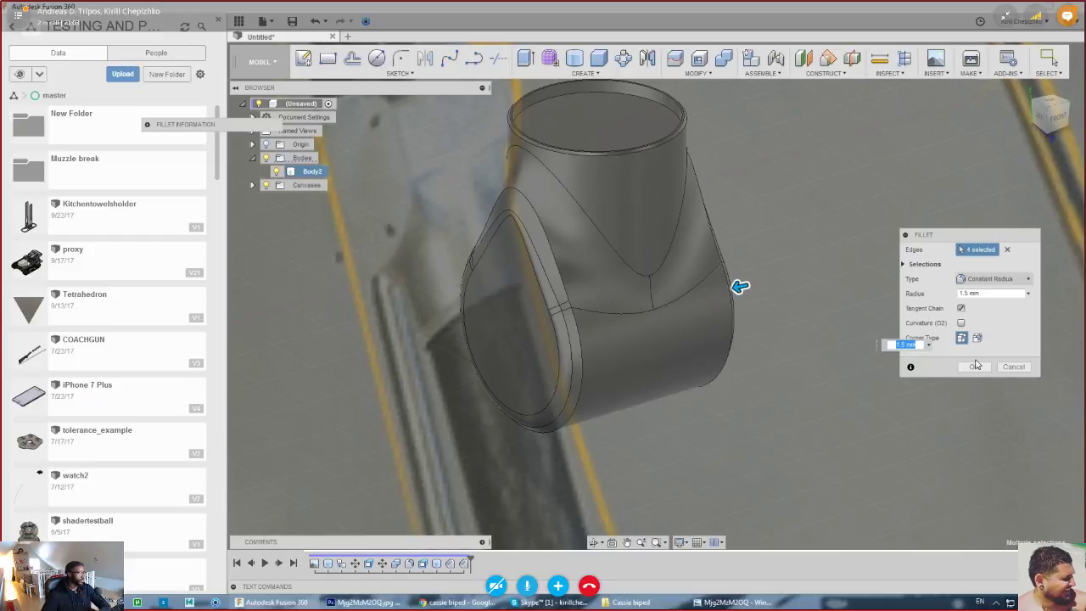
pyautogui.click(975, 365)
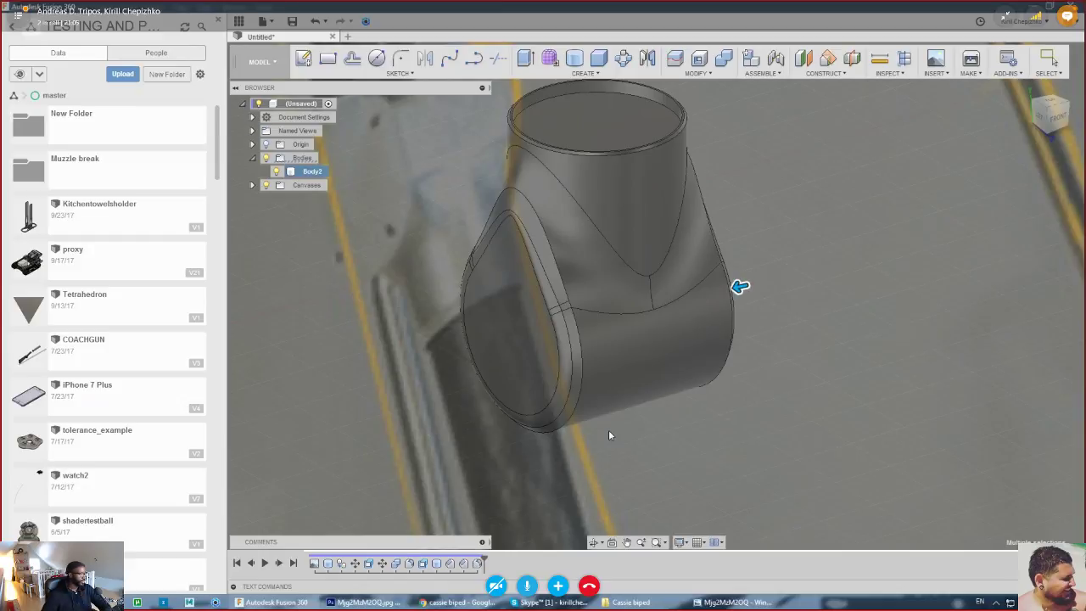
pyautogui.scroll(-5, 787, 320)
pyautogui.moveTo(840, 320); pyautogui.dragTo(710, 345, button='middle')
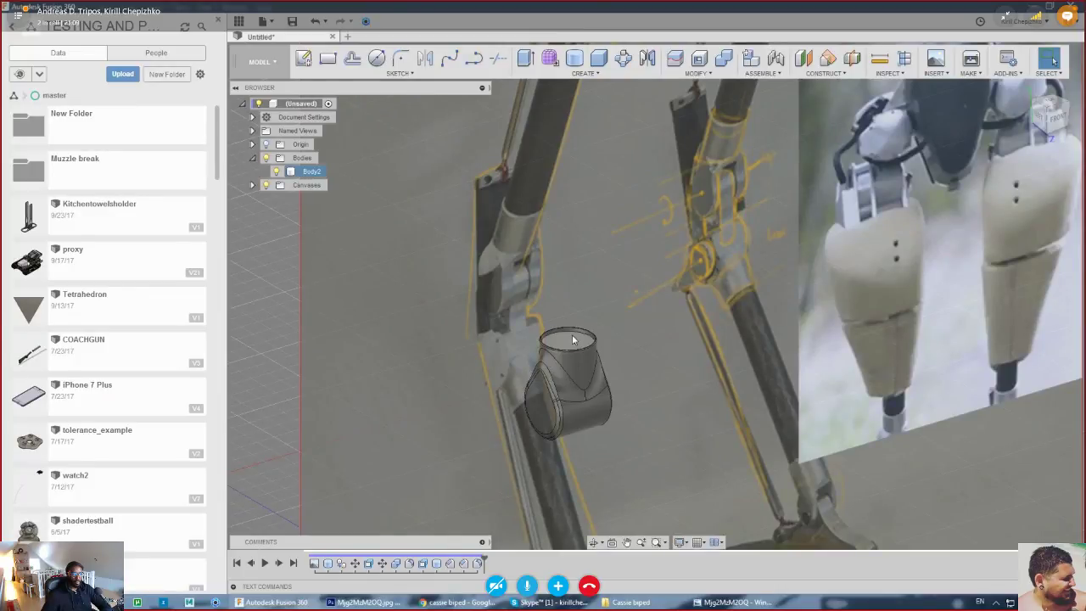
pyautogui.moveTo(841, 291); pyautogui.dragTo(836, 355, button='middle')
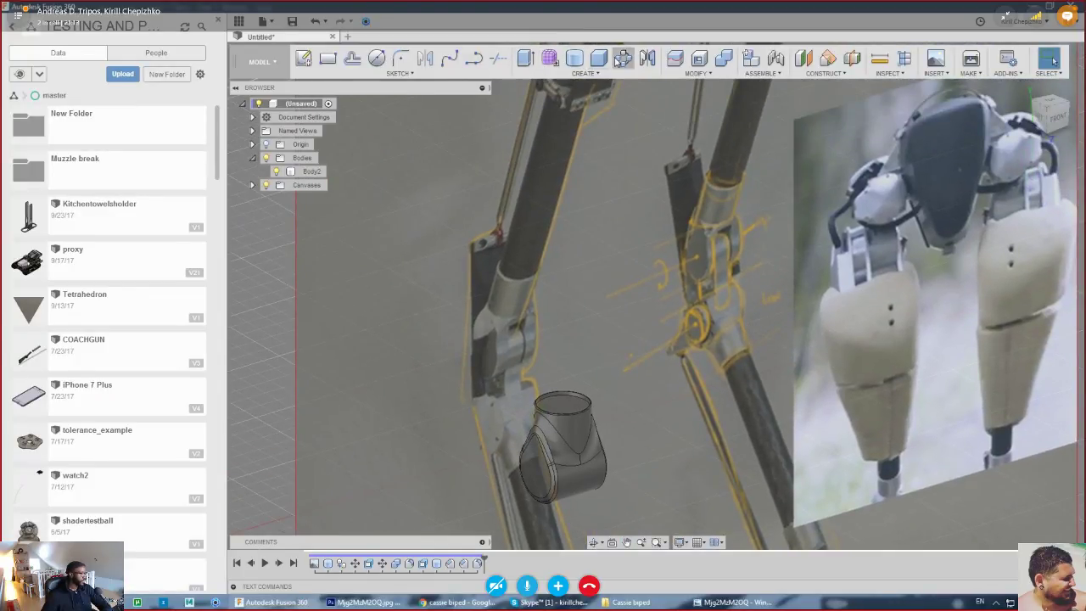
# - Add a joined cylinder 12.4 mm in diameter and 40 mm high, centred on the recessed top face of the upright cylinder
pyautogui.press('c')
pyautogui.moveTo(569, 286); pyautogui.dragTo(591, 216, button='middle')
pyautogui.scroll(1, 581, 301)
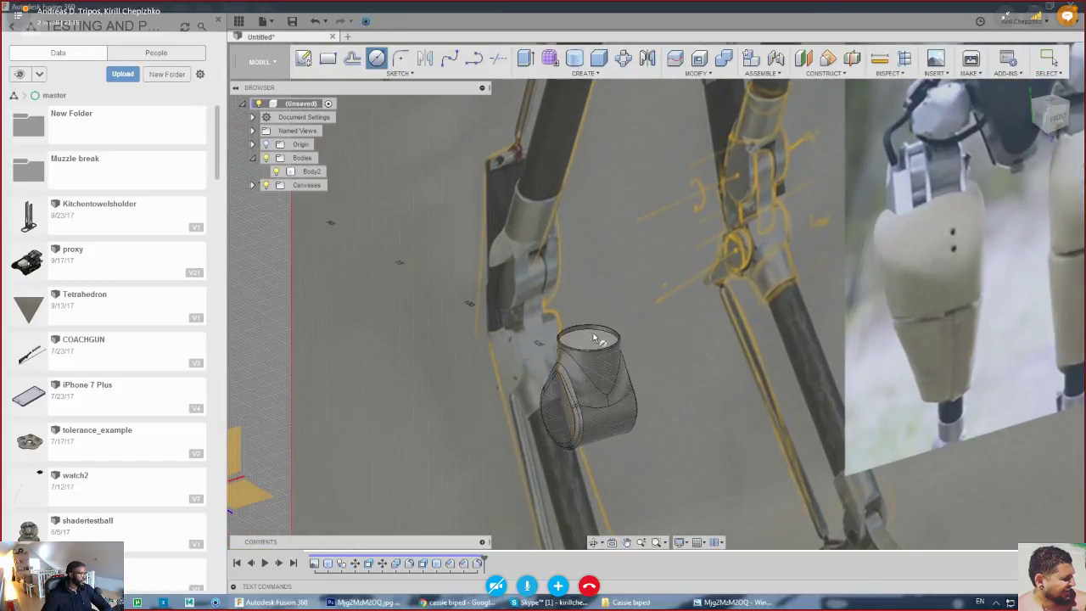
pyautogui.click(586, 339)
pyautogui.click(587, 339)
pyautogui.scroll(3, 605, 336)
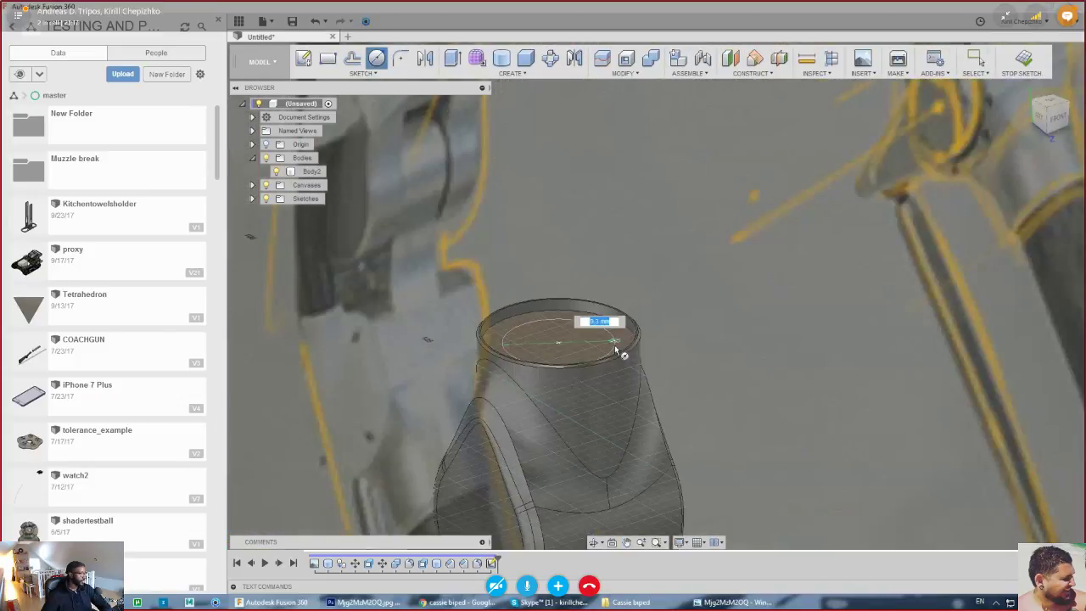
pyautogui.scroll(4, 632, 338)
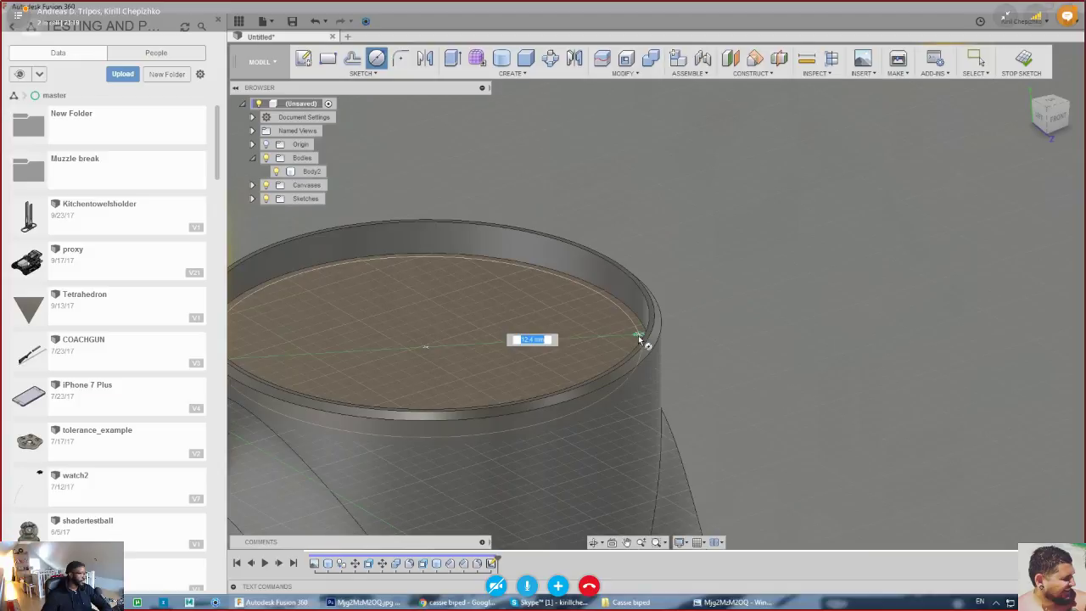
pyautogui.click(643, 340)
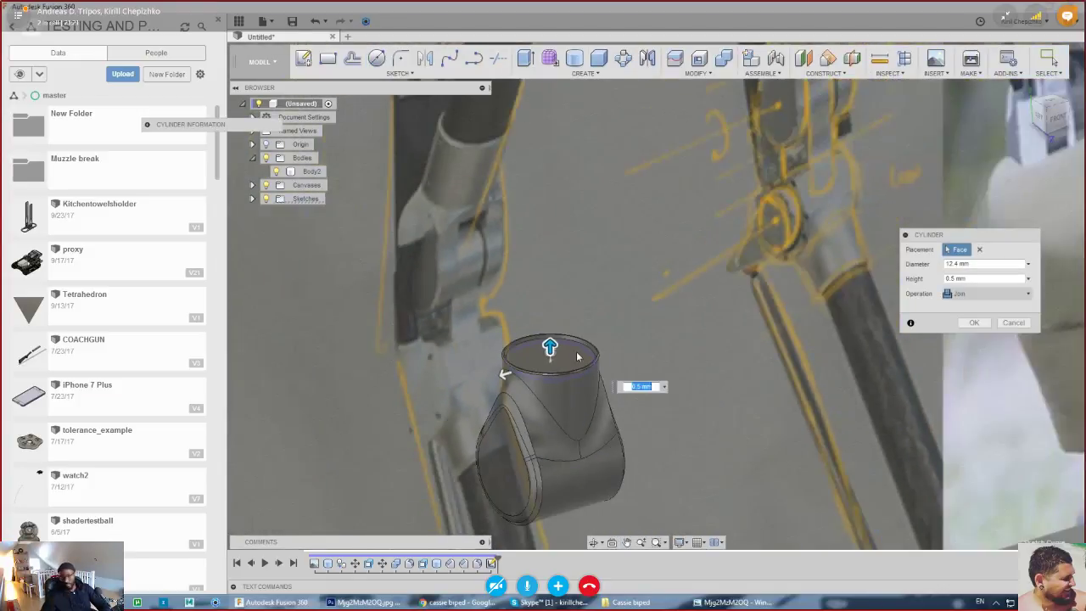
pyautogui.write('40')
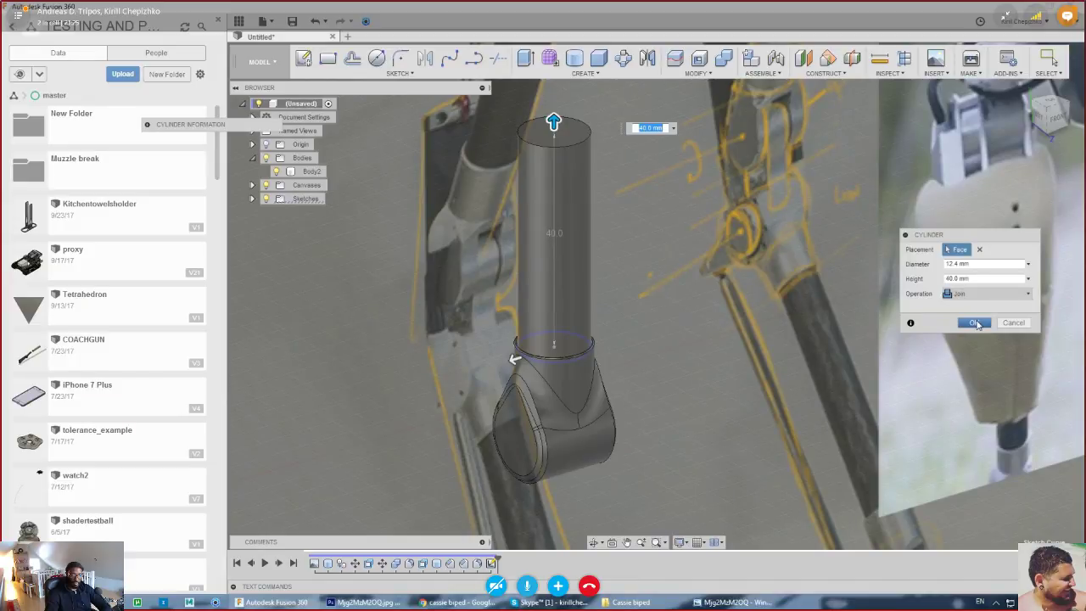
pyautogui.click(974, 322)
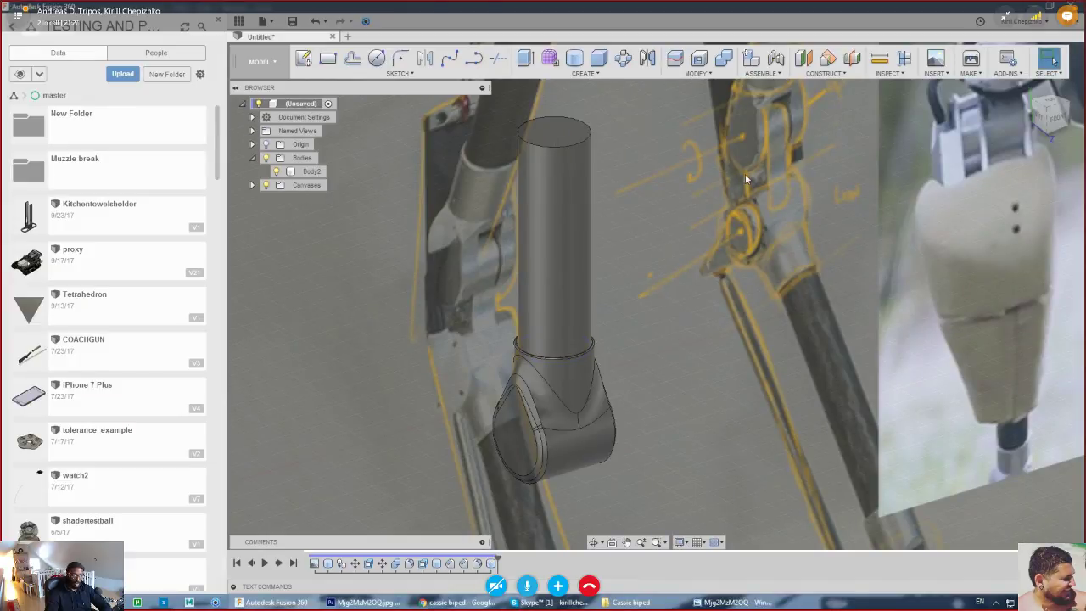
# - Duplicate the joint body and rotate the copy 130° about the X axis
pyautogui.moveTo(761, 214); pyautogui.dragTo(764, 259, button='middle')
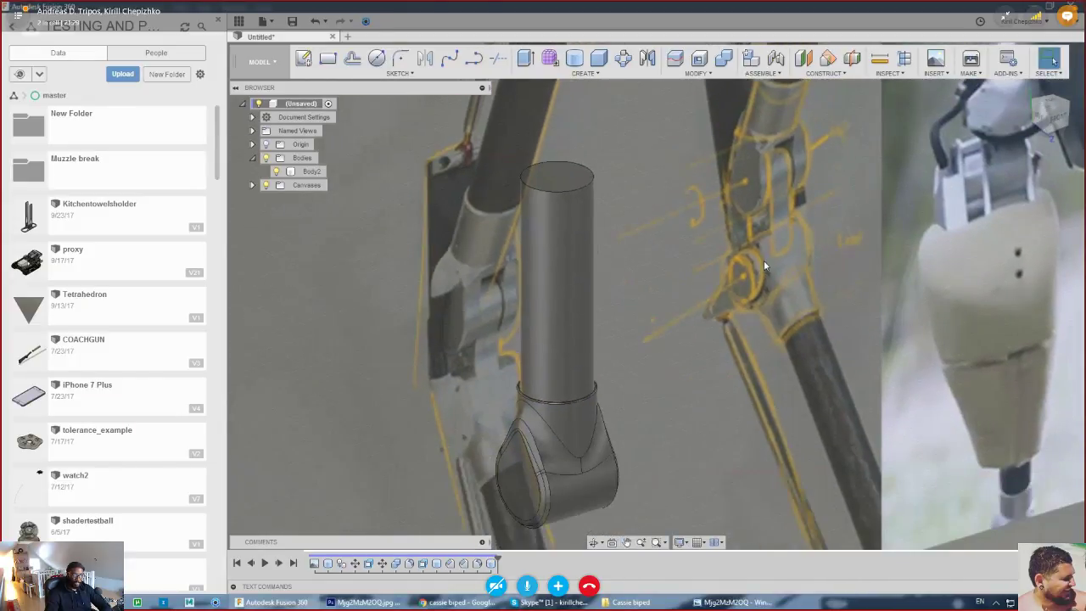
pyautogui.moveTo(700, 348); pyautogui.dragTo(643, 265, button='middle')
pyautogui.press('Escape')
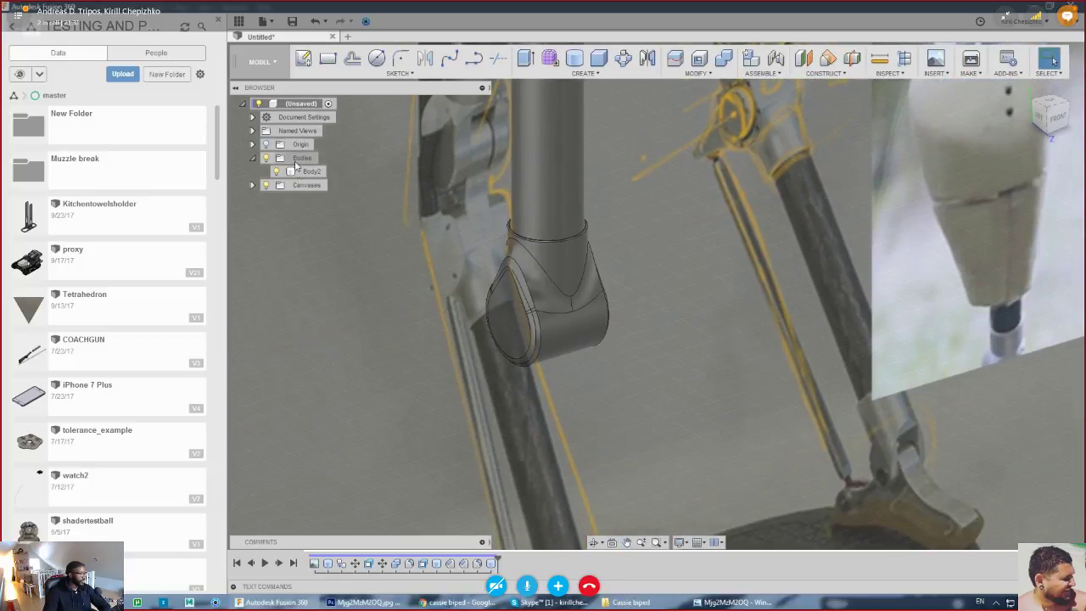
pyautogui.click(301, 173)
pyautogui.hotkey('ctrl', 'c')
pyautogui.hotkey('ctrl', 'v')
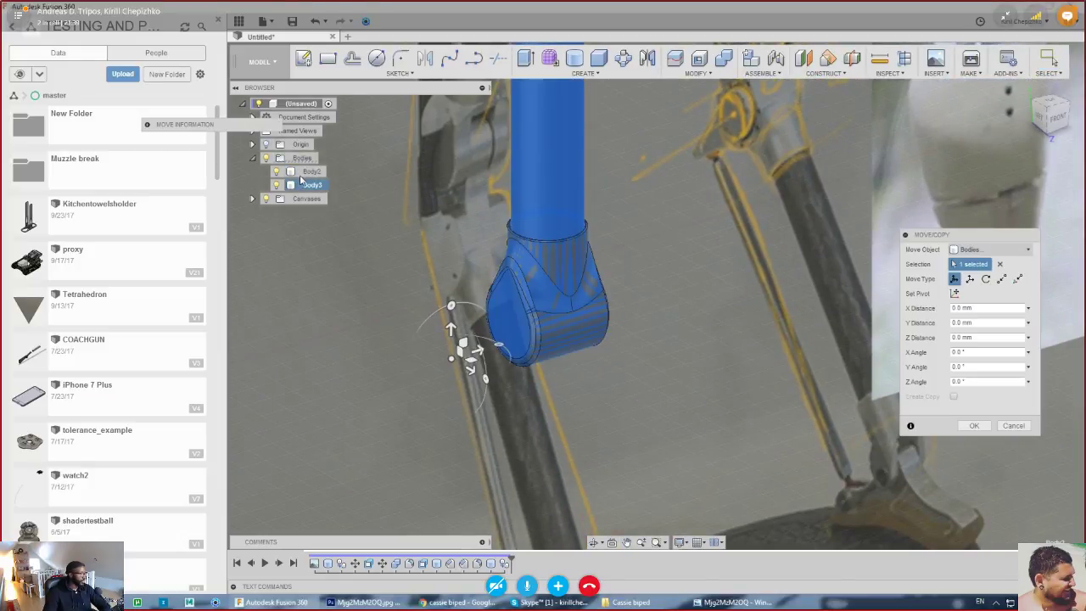
pyautogui.moveTo(483, 376); pyautogui.dragTo(429, 387)
pyautogui.scroll(-3, 510, 298)
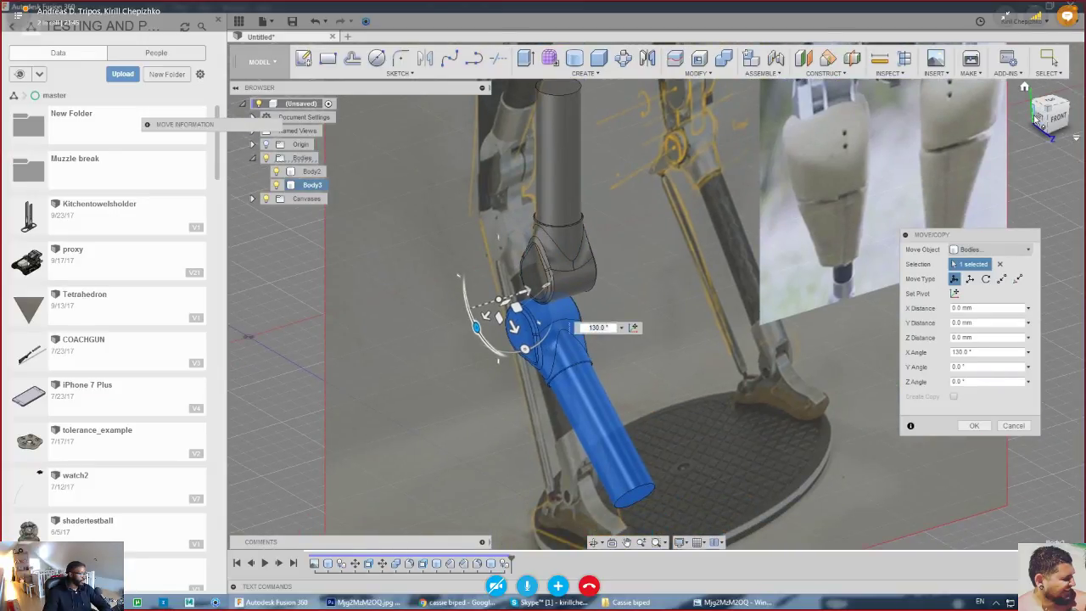
# - Move the rotated copy about 8.5 mm in Y and -8.7 mm in Z beneath the original joint, working from the left view
pyautogui.click(1055, 118)
pyautogui.click(1060, 115)
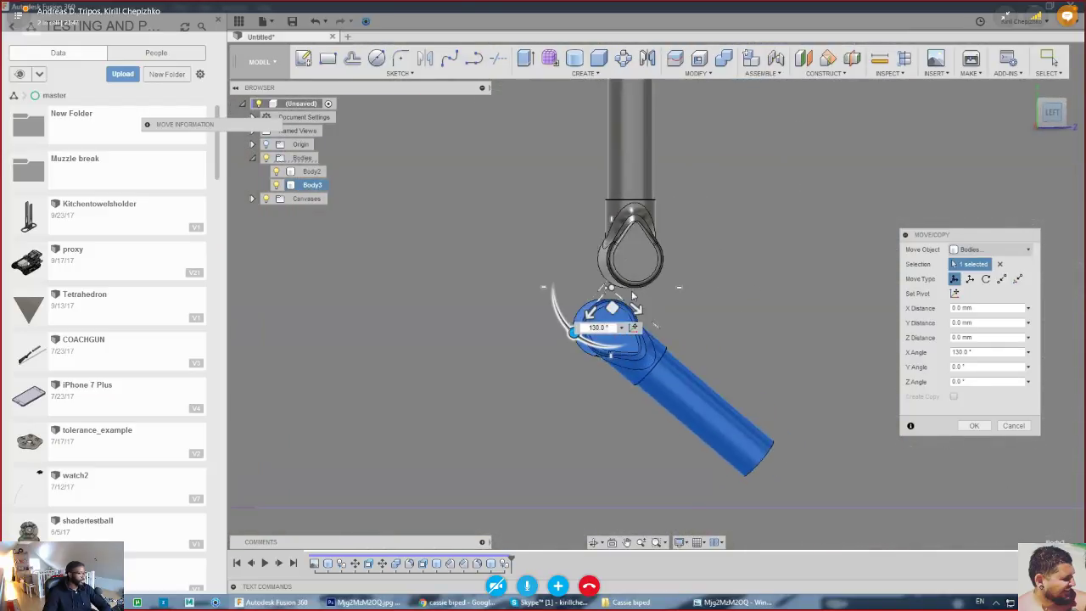
pyautogui.moveTo(585, 310); pyautogui.dragTo(632, 304)
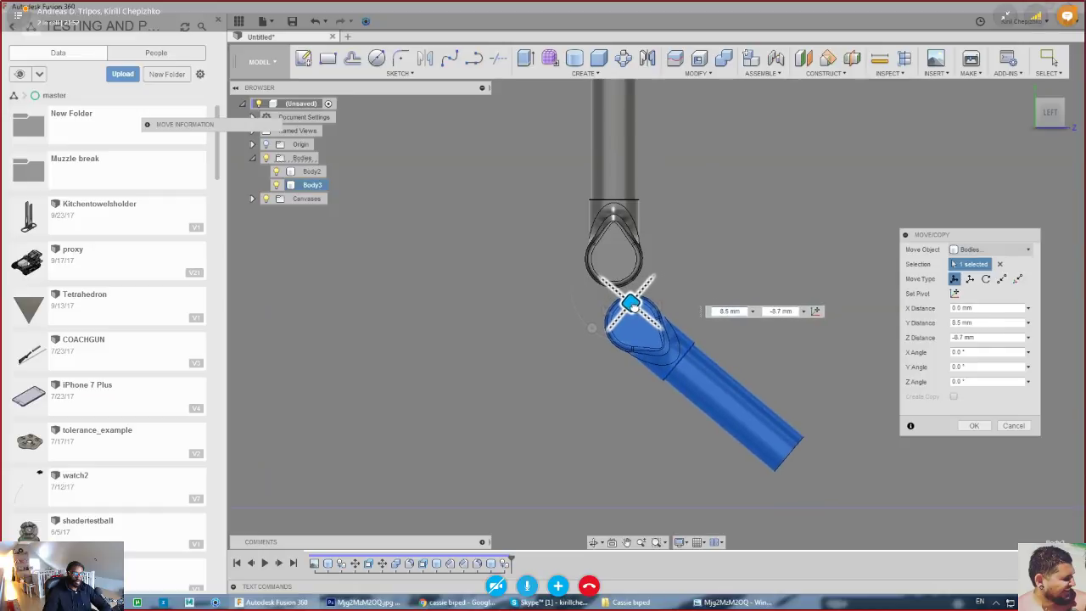
pyautogui.click(972, 426)
pyautogui.click(1050, 110)
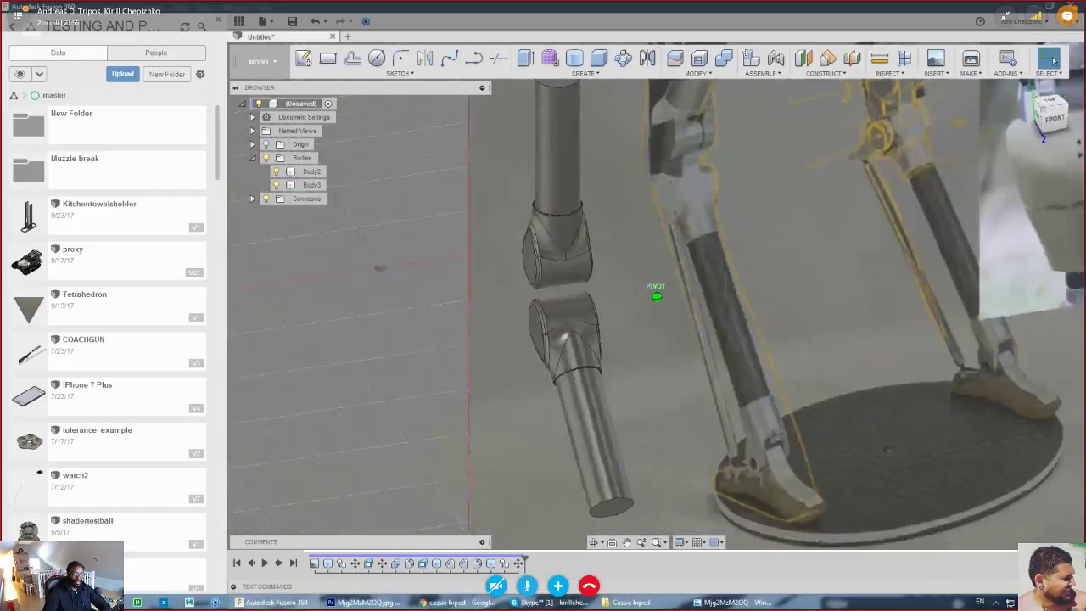
# - Draw a cylinder base circle about 11.3 mm in diameter on the teardrop-shaped end face of the lower joint body
pyautogui.moveTo(1030, 114); pyautogui.dragTo(1050, 115)
pyautogui.moveTo(600, 255); pyautogui.dragTo(610, 316, button='middle')
pyautogui.scroll(2, 674, 273)
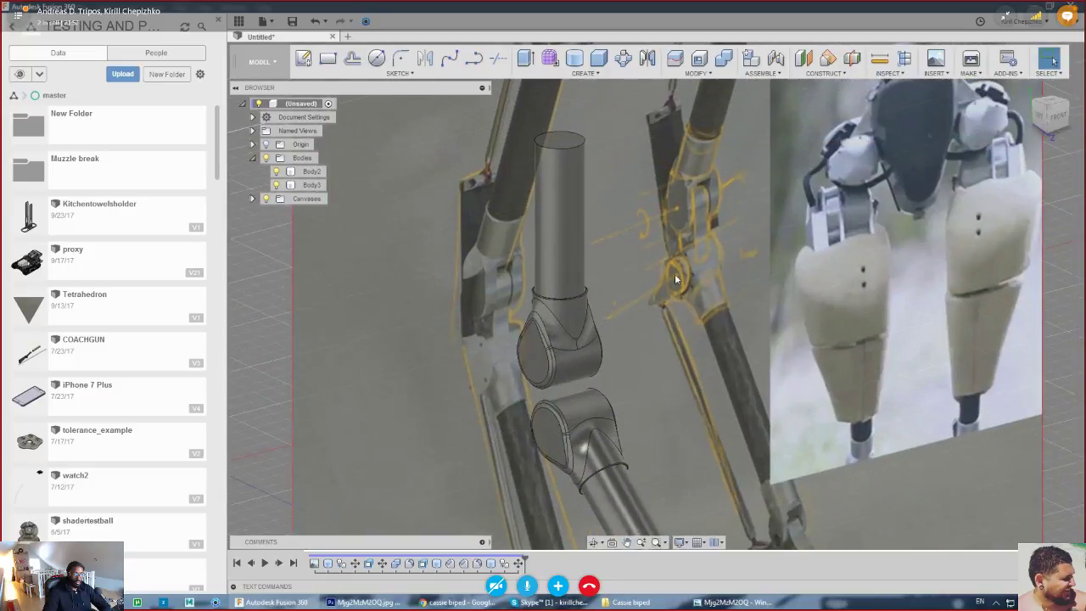
pyautogui.scroll(5, 671, 273)
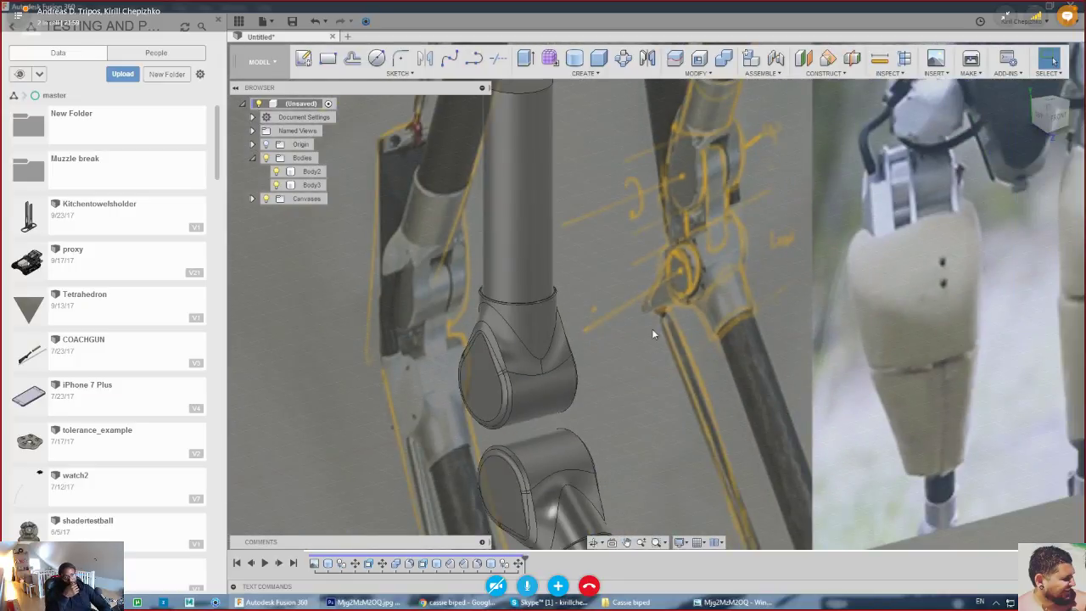
pyautogui.keyDown('shift'); pyautogui.moveTo(651, 334); pyautogui.dragTo(703, 231, button='middle'); pyautogui.keyUp('shift')
pyautogui.moveTo(623, 274); pyautogui.dragTo(693, 83, button='middle')
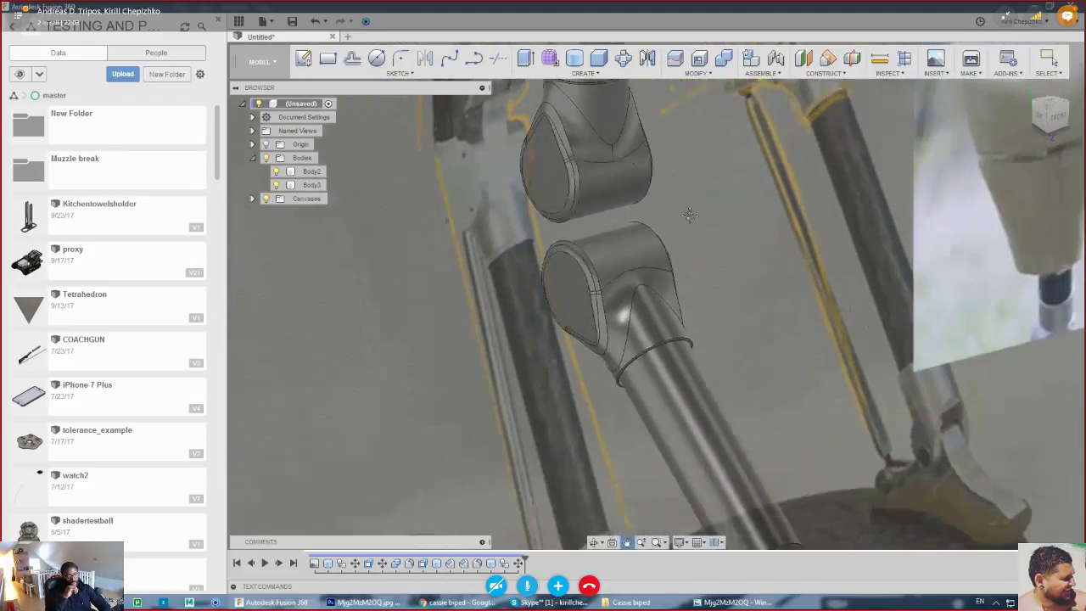
pyautogui.click(574, 60)
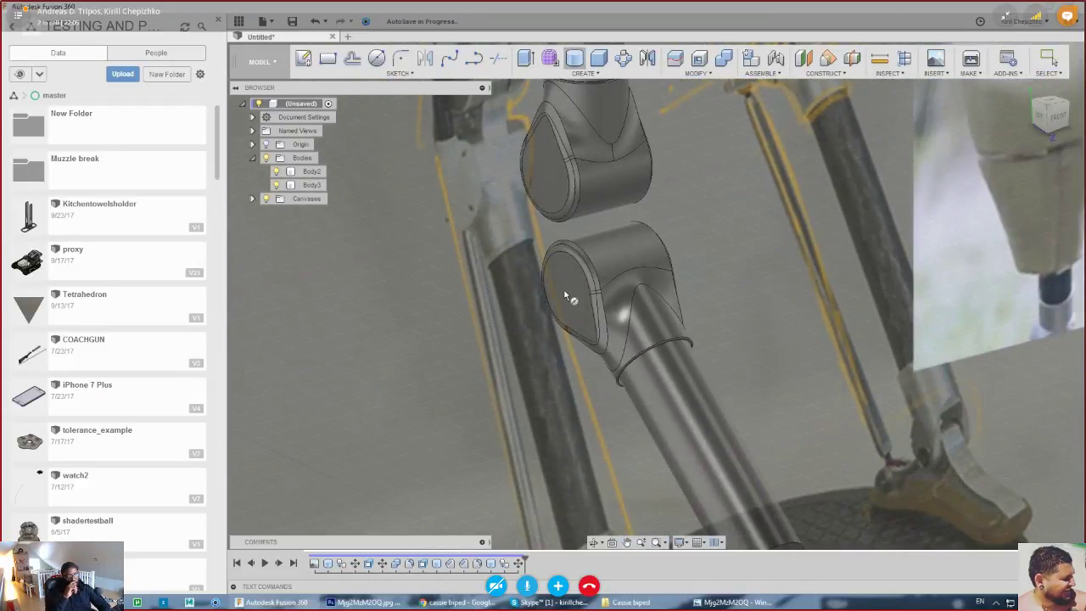
pyautogui.keyDown('shift'); pyautogui.moveTo(566, 297); pyautogui.dragTo(553, 327, button='middle'); pyautogui.keyUp('shift')
pyautogui.click(552, 334)
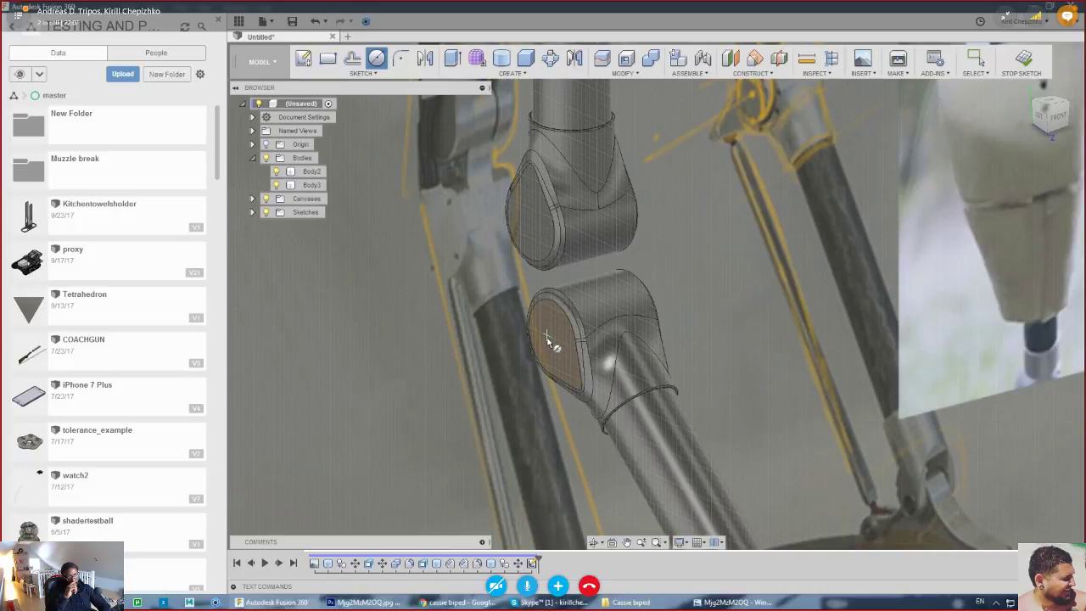
pyautogui.scroll(4, 551, 341)
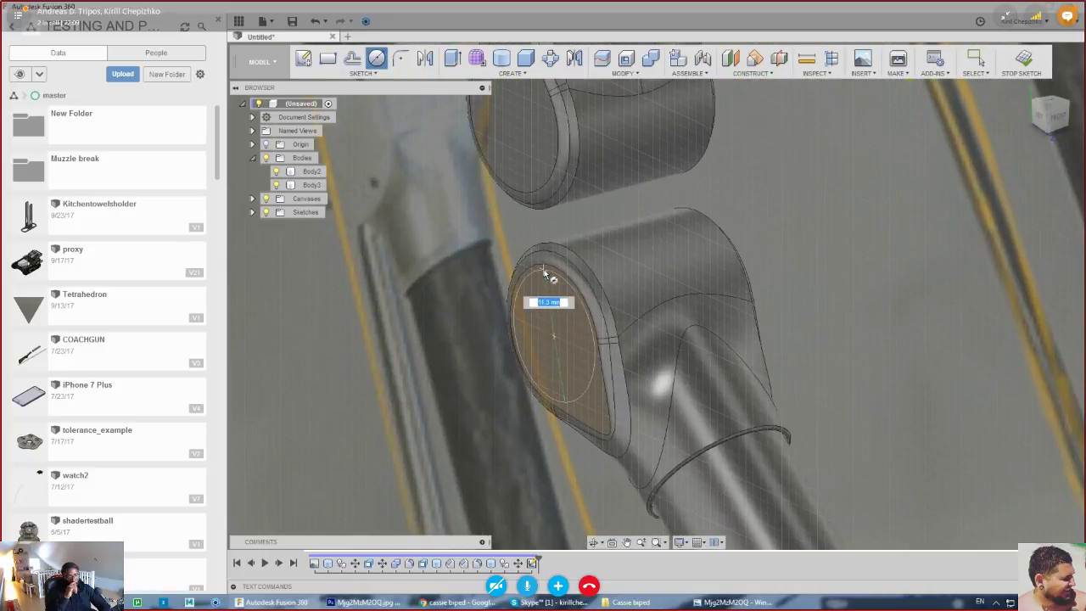
pyautogui.click(542, 270)
# - Extend the cylinder outward from the lower joint's end face to a height of 3.0 mm and join it to the body
pyautogui.moveTo(534, 341); pyautogui.dragTo(510, 347)
pyautogui.scroll(-3, 582, 317)
pyautogui.scroll(-3, 582, 316)
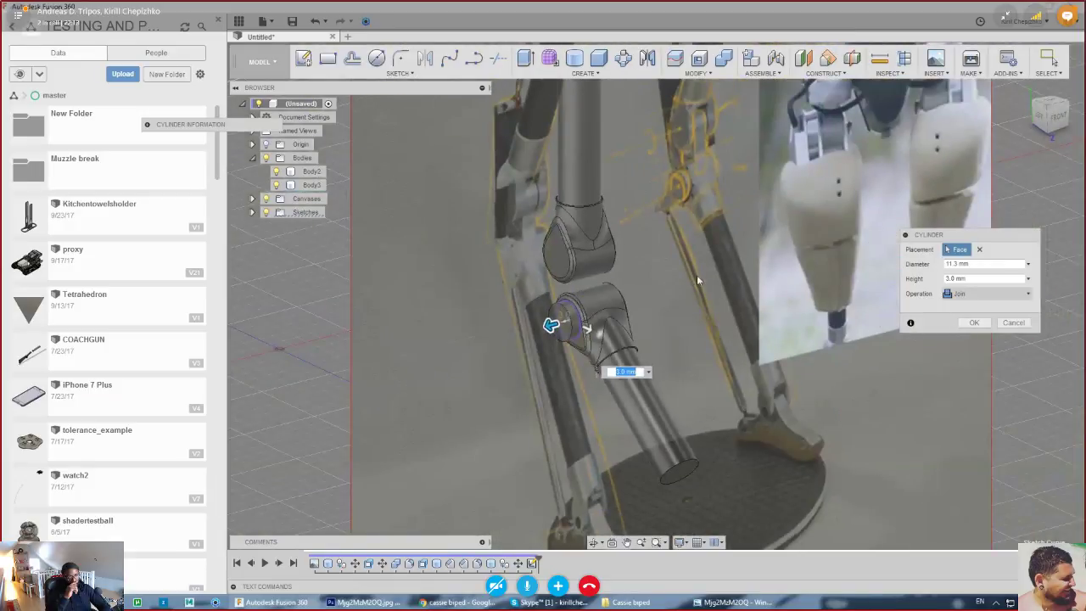
pyautogui.click(971, 322)
# - Try an equal-distance chamfer of 1.0 mm on the edge where the small side cylinder meets the lower joint's end face
pyautogui.scroll(5, 555, 316)
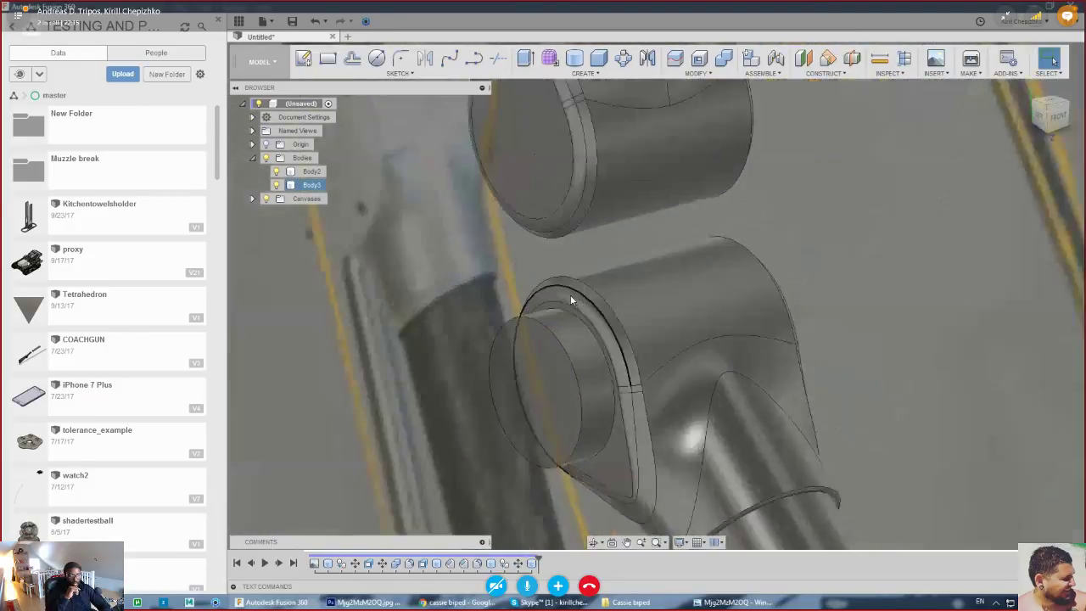
pyautogui.rightClick(582, 325)
pyautogui.click(564, 392)
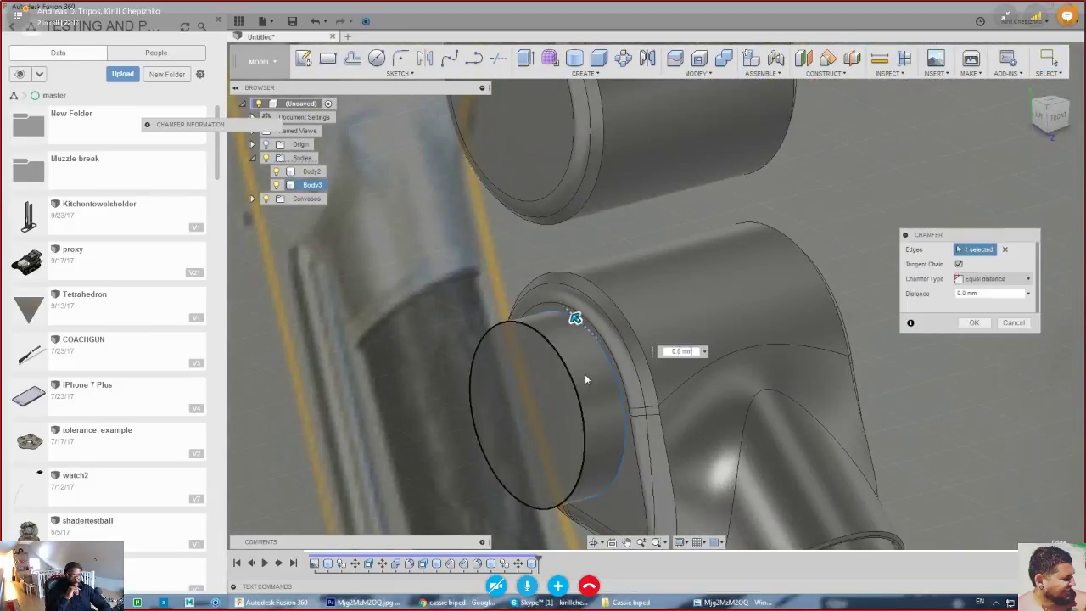
pyautogui.scroll(3, 581, 319)
pyautogui.moveTo(575, 320); pyautogui.dragTo(561, 313)
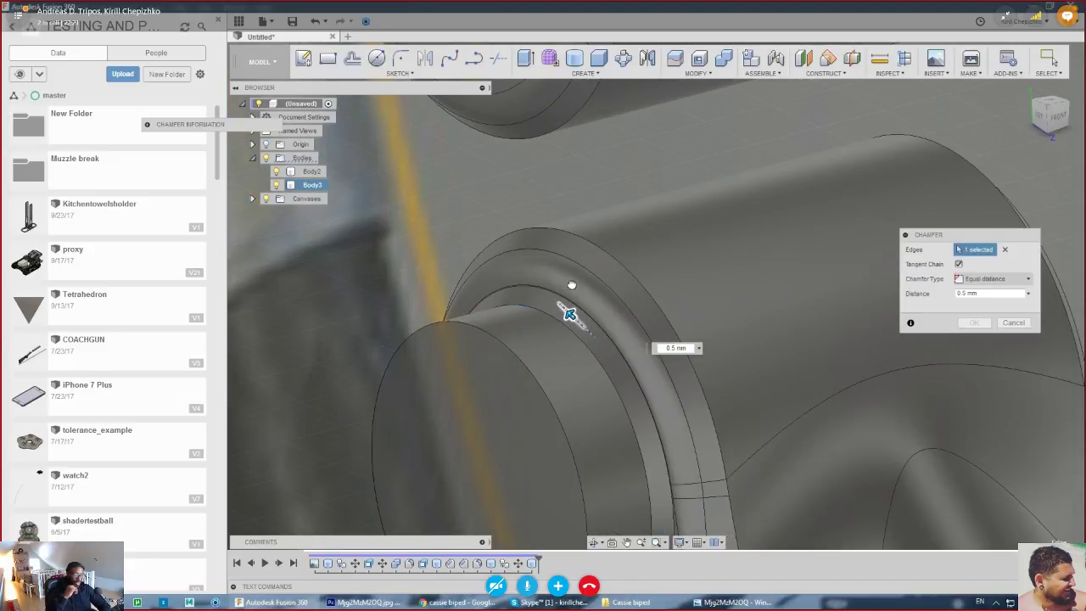
pyautogui.moveTo(570, 280); pyautogui.dragTo(570, 279)
pyautogui.scroll(1, 571, 279)
pyautogui.scroll(-5, 660, 274)
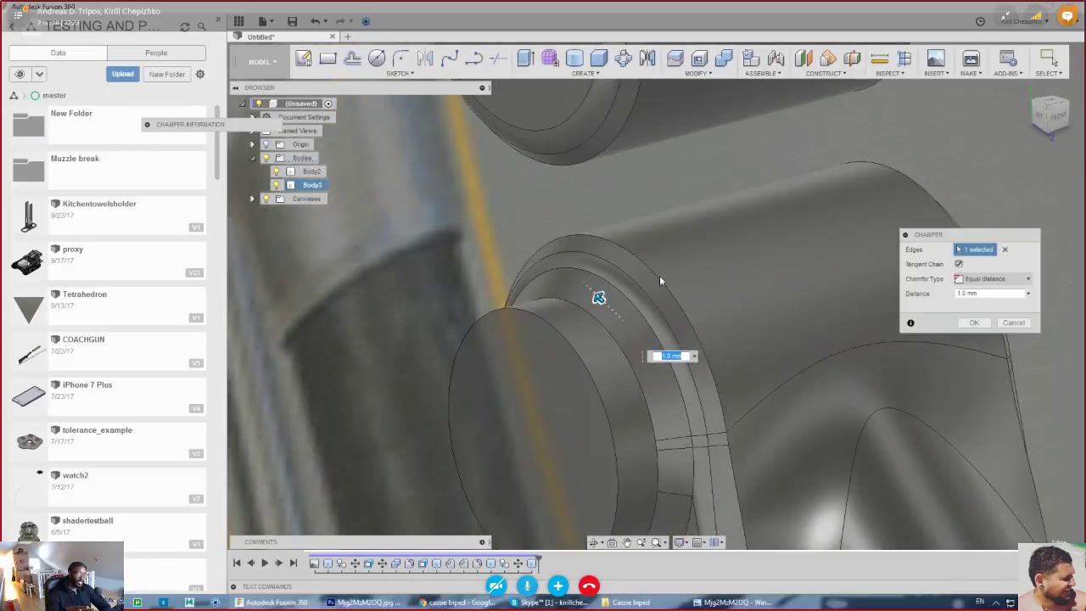
pyautogui.click(1016, 326)
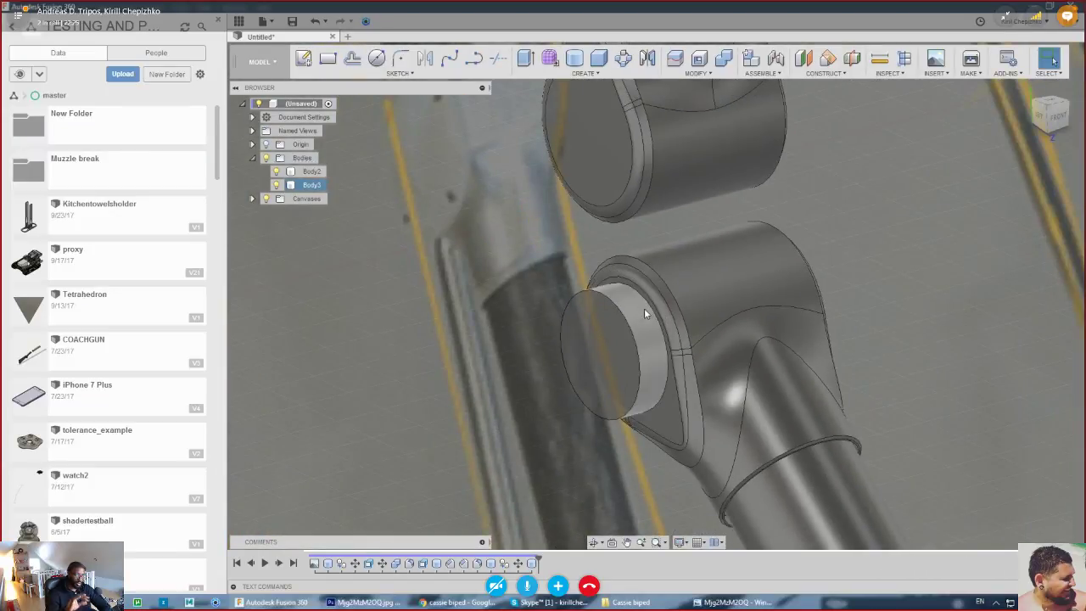
pyautogui.press('c')
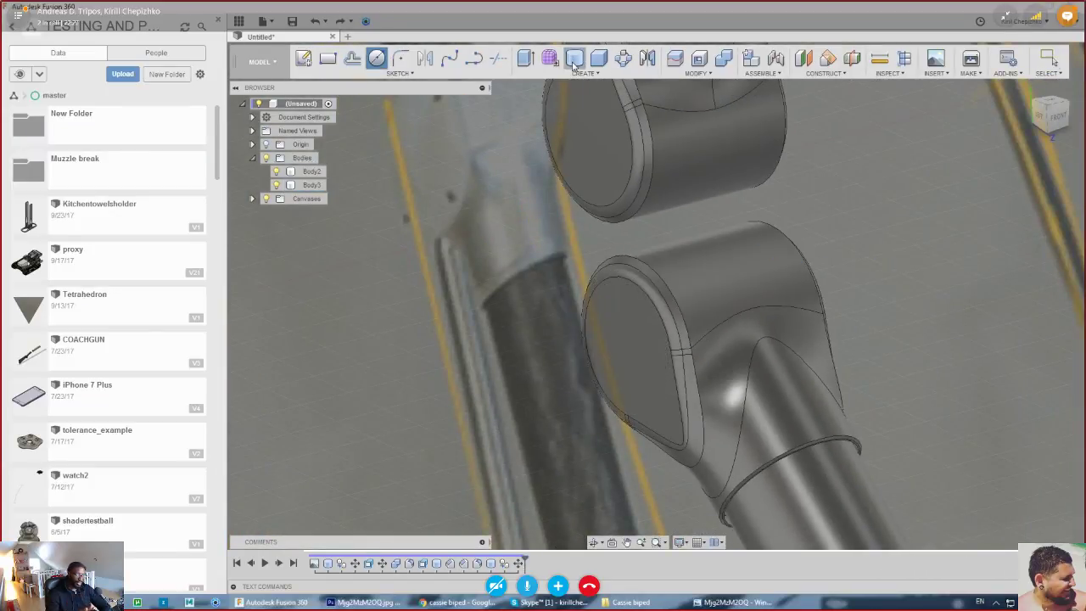
pyautogui.click(632, 369)
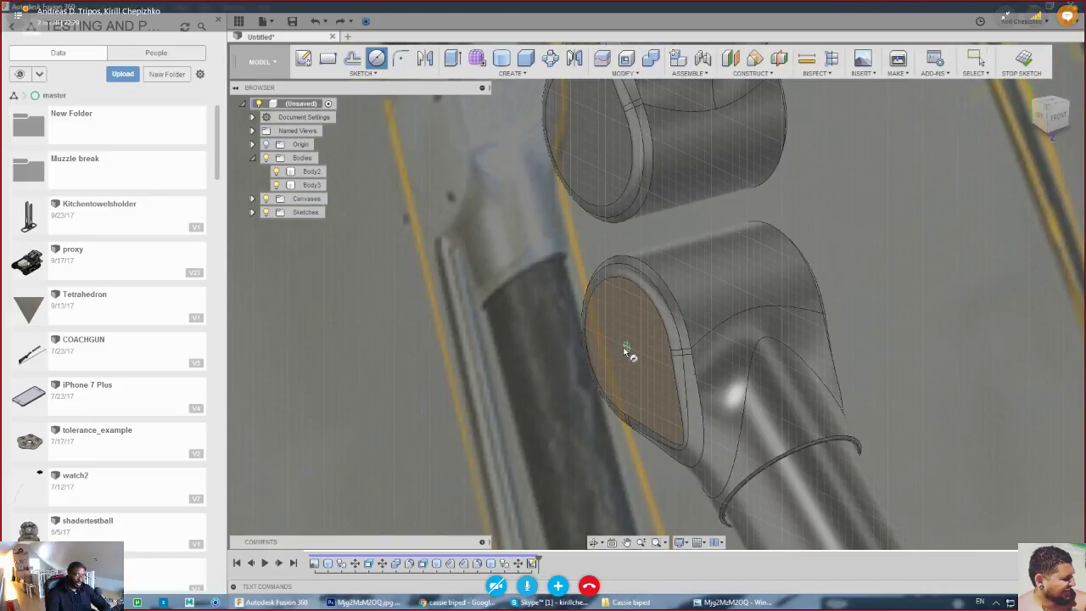
pyautogui.click(625, 347)
pyautogui.rightClick(613, 286)
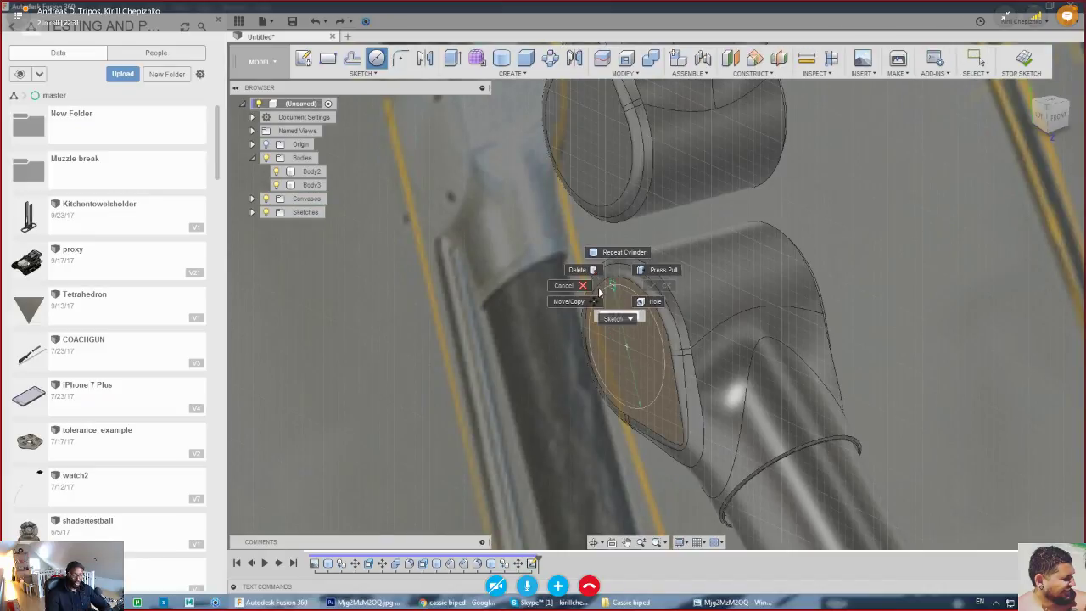
pyautogui.click(582, 291)
pyautogui.hotkey('ctrl', 'z')
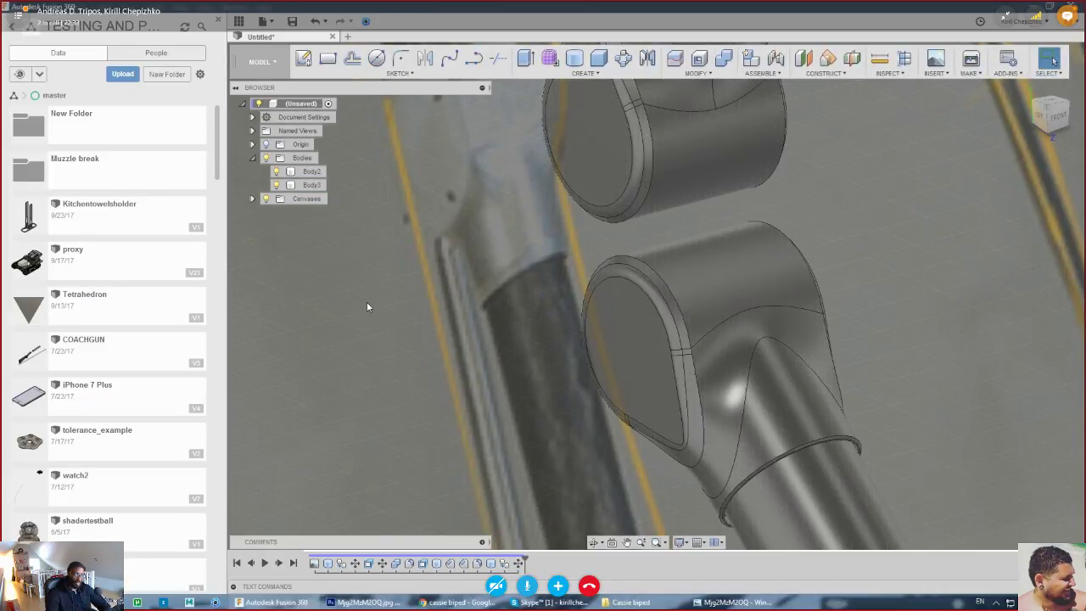
# - Inspect both joint bodies against the photo canvas in perspective projection and return the view to orthographic
pyautogui.scroll(-10, 374, 302)
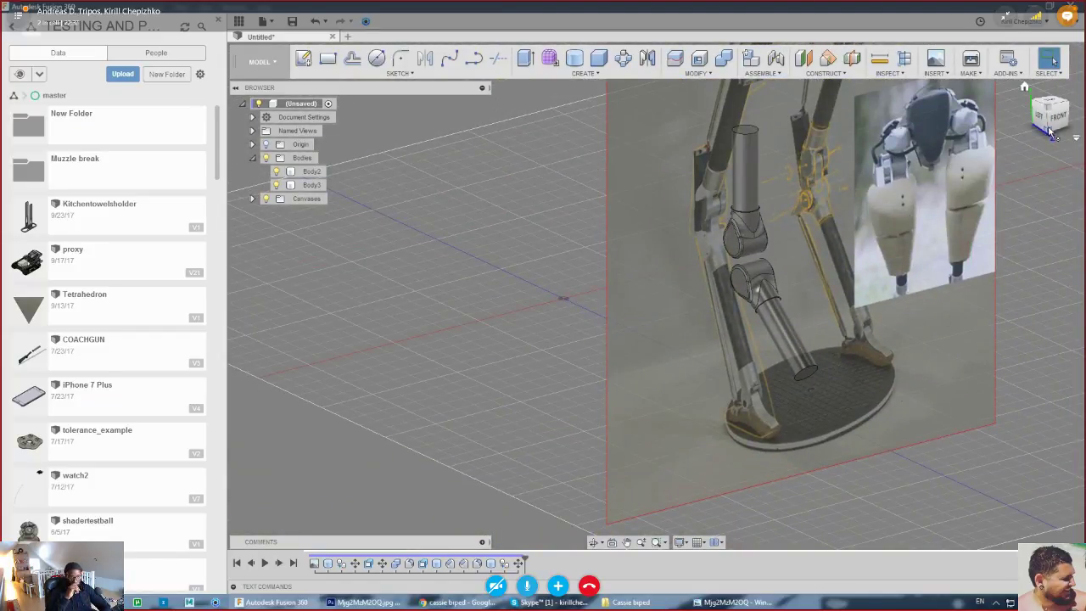
pyautogui.moveTo(1066, 121)
pyautogui.mouseDown()
pyautogui.moveTo(1082, 121)
pyautogui.moveTo(1031, 117)
pyautogui.moveTo(1070, 123)
pyautogui.mouseUp()
pyautogui.scroll(6, 655, 244)
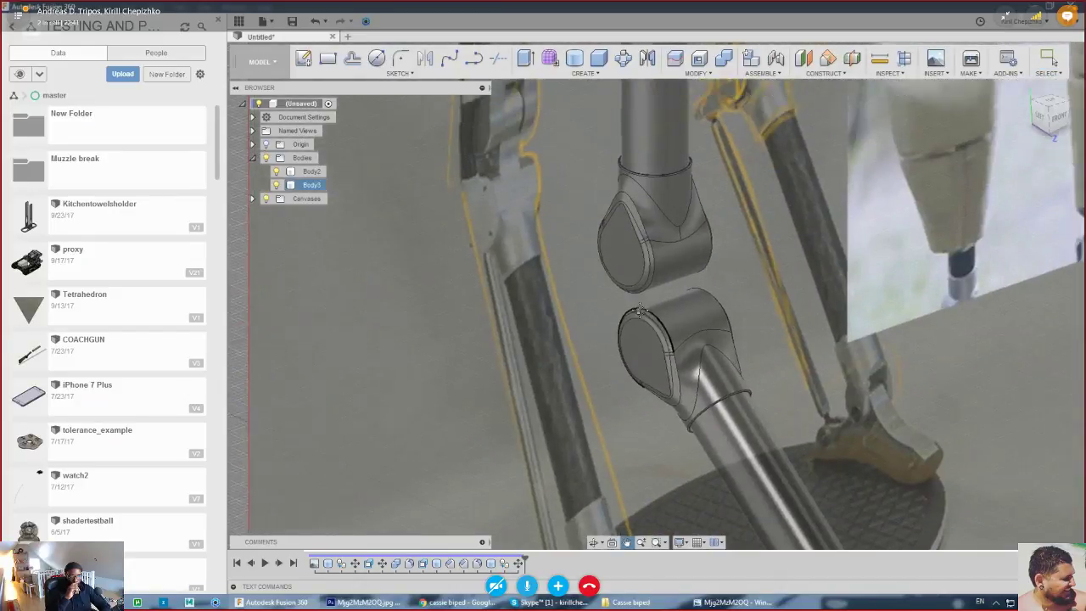
pyautogui.click(1075, 140)
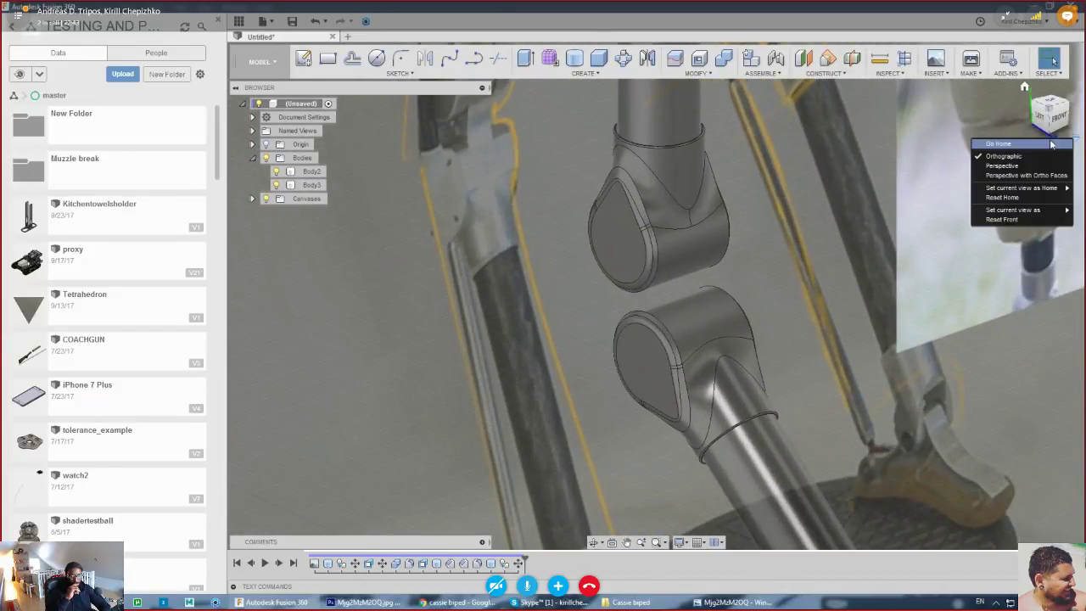
pyautogui.click(1008, 167)
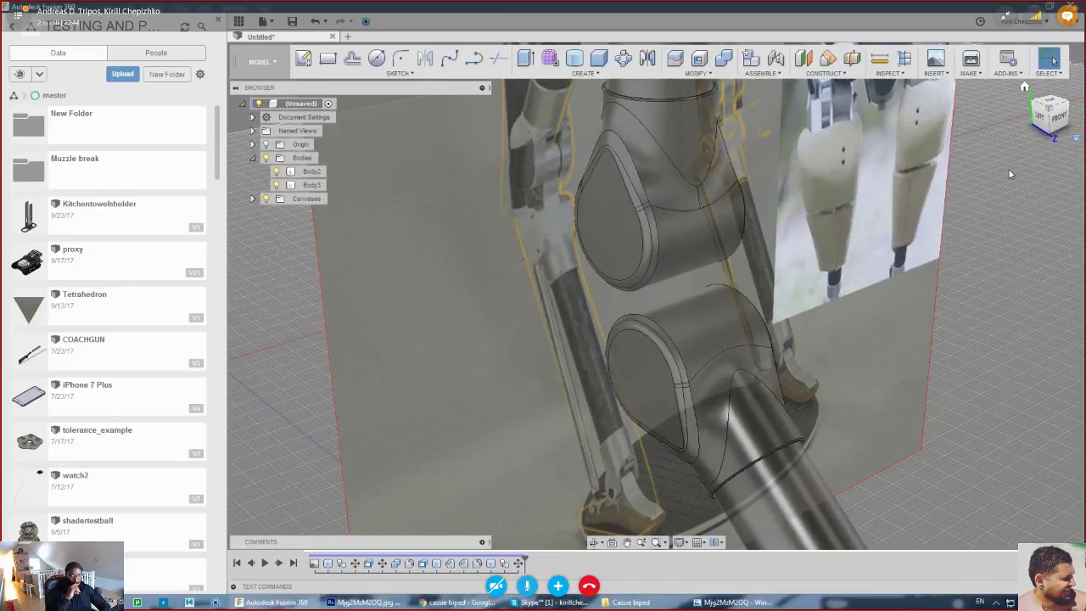
pyautogui.click(1075, 140)
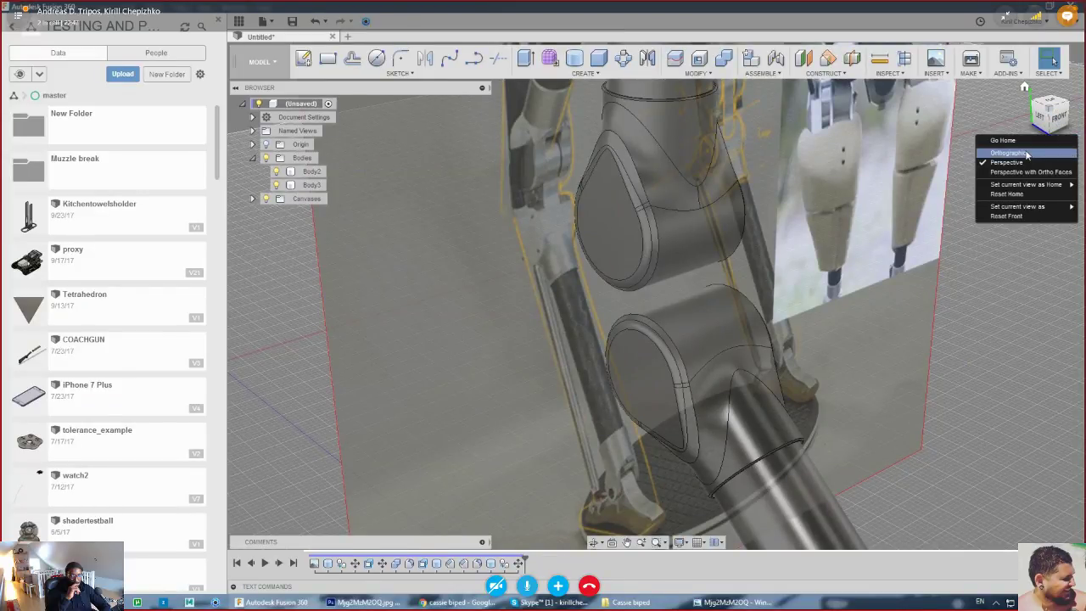
pyautogui.click(1026, 153)
pyautogui.scroll(-2, 675, 345)
pyautogui.moveTo(647, 276); pyautogui.dragTo(627, 209, button='middle')
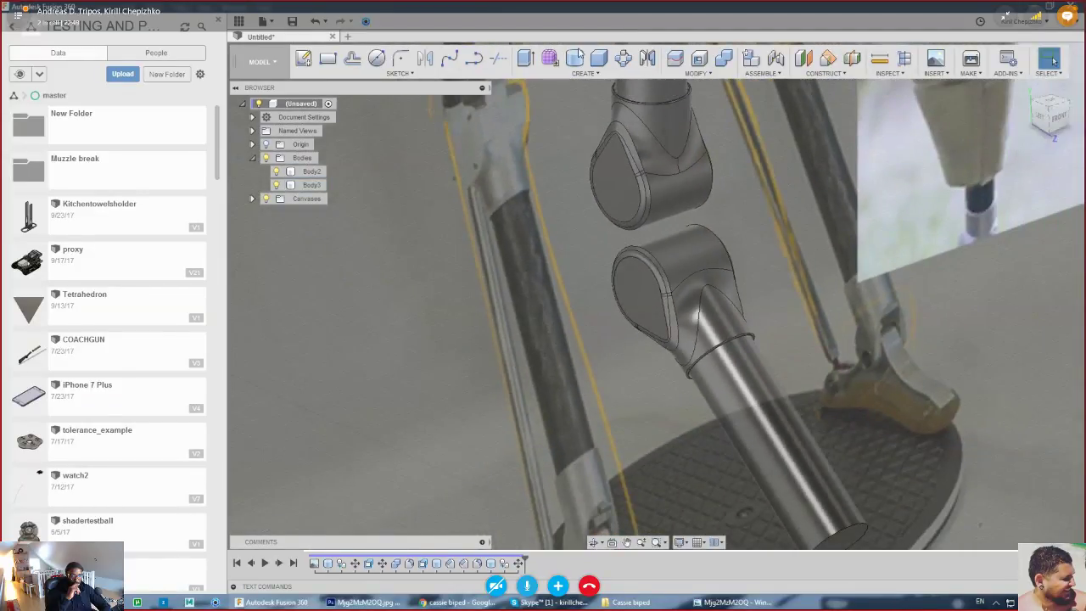
# - Draw a cylinder base circle about 11.3 mm in diameter on the lower joint's teardrop-shaped end face
pyautogui.press('c')
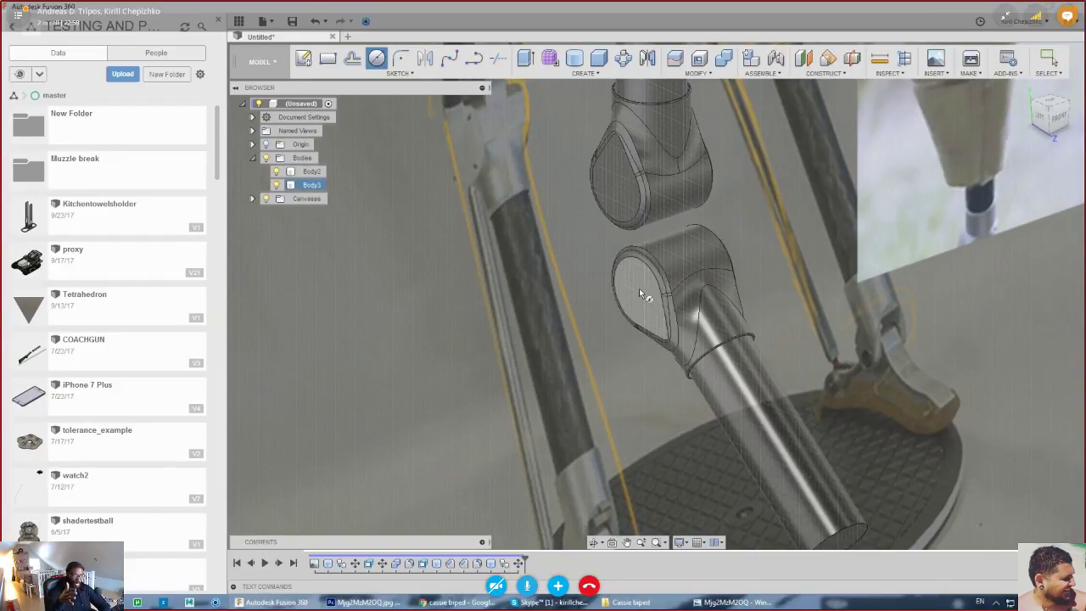
pyautogui.scroll(-3, 641, 323)
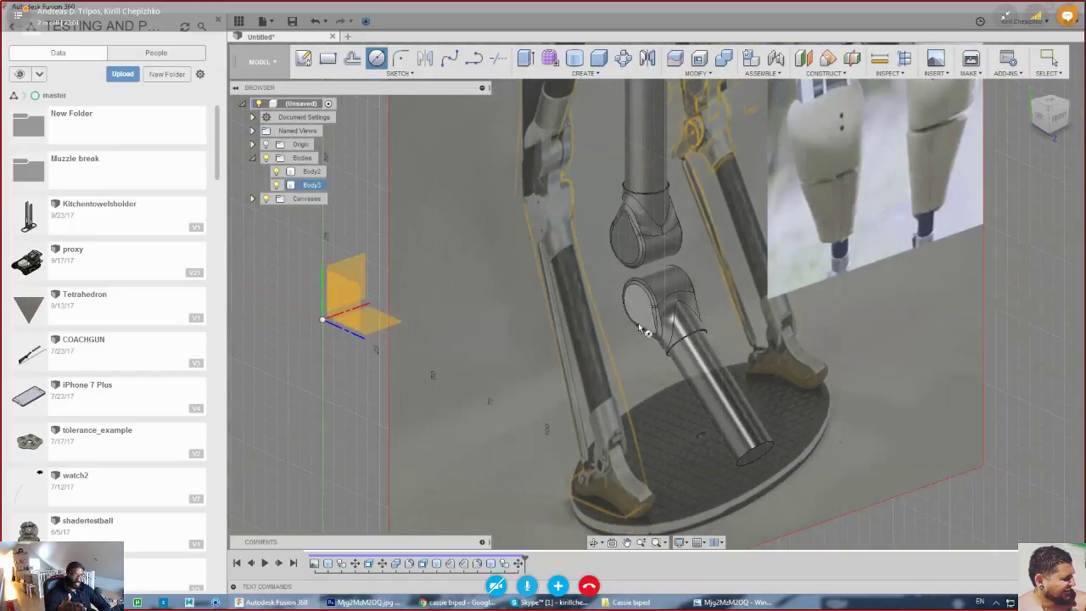
pyautogui.click(1035, 125)
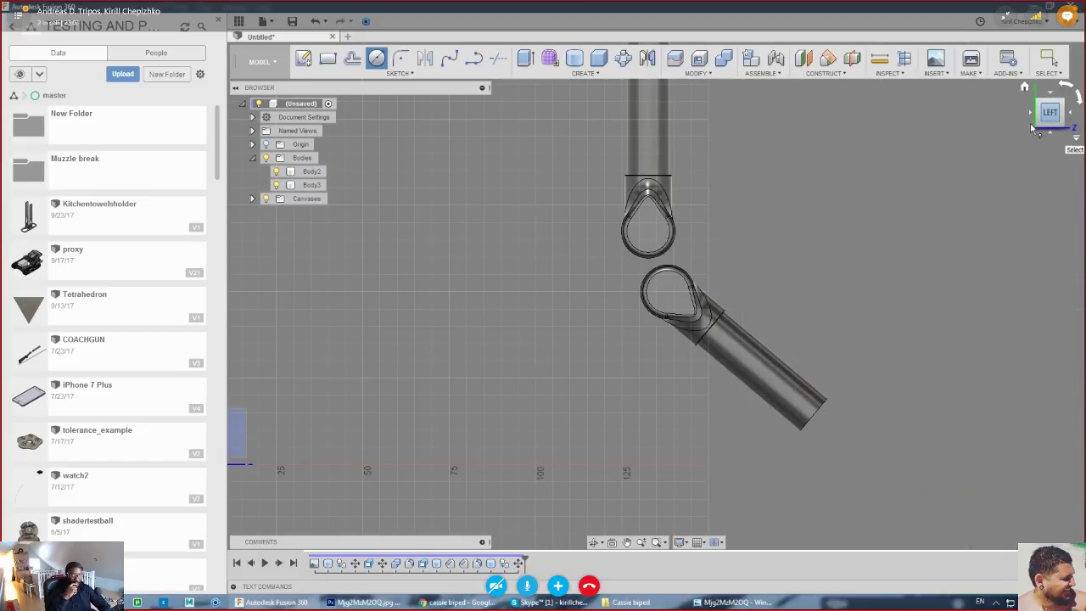
pyautogui.moveTo(1035, 129)
pyautogui.mouseDown()
pyautogui.moveTo(975, 174)
pyautogui.moveTo(1001, 168)
pyautogui.mouseUp()
pyautogui.scroll(-3, 807, 220)
pyautogui.moveTo(796, 241); pyautogui.dragTo(781, 313, button='middle')
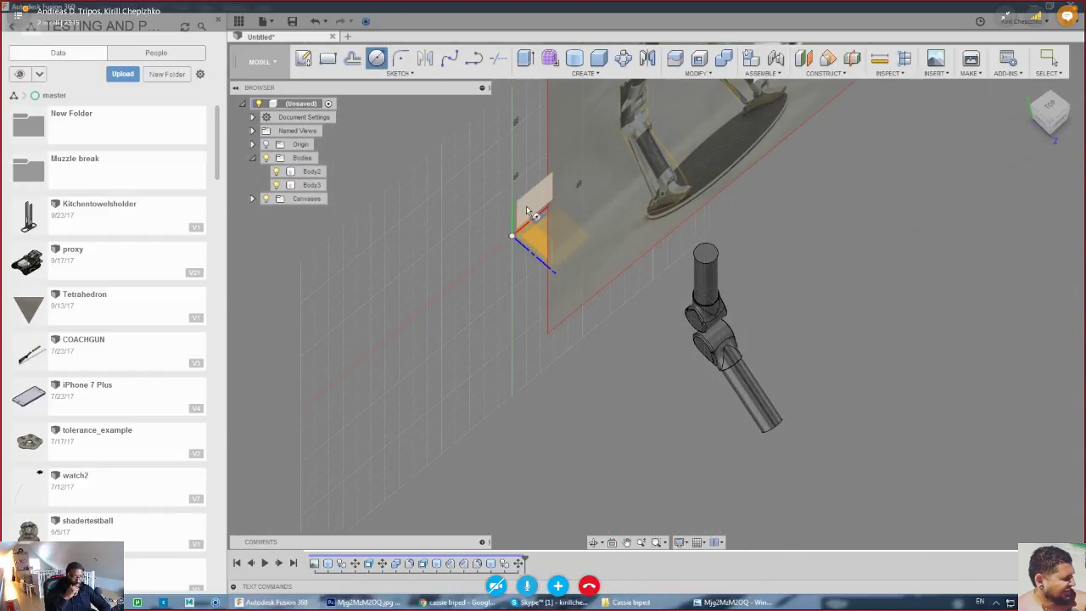
pyautogui.scroll(3, 786, 424)
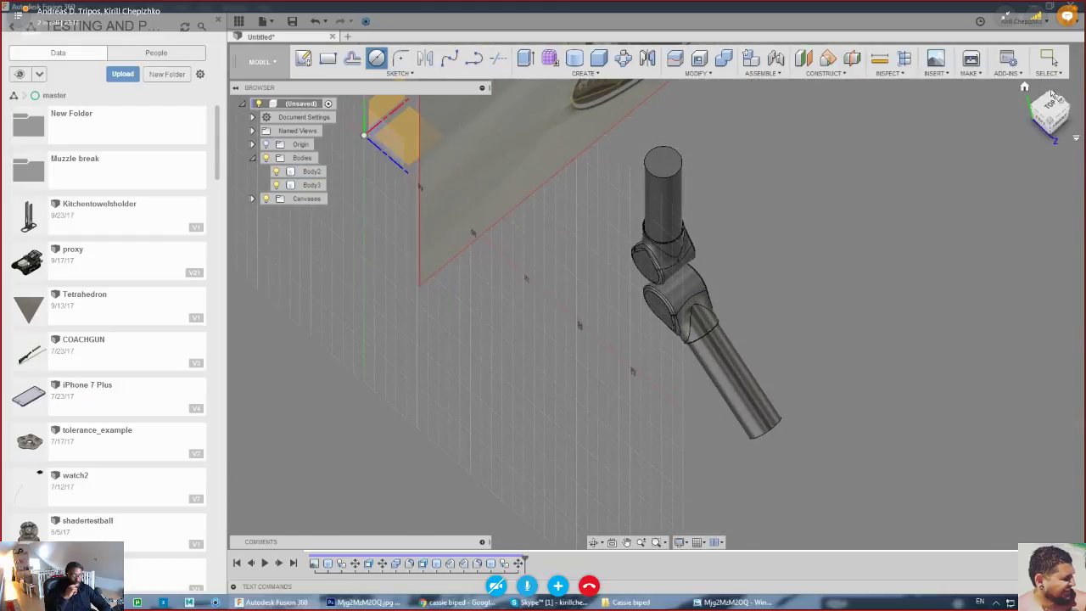
pyautogui.moveTo(1055, 124); pyautogui.dragTo(1069, 93)
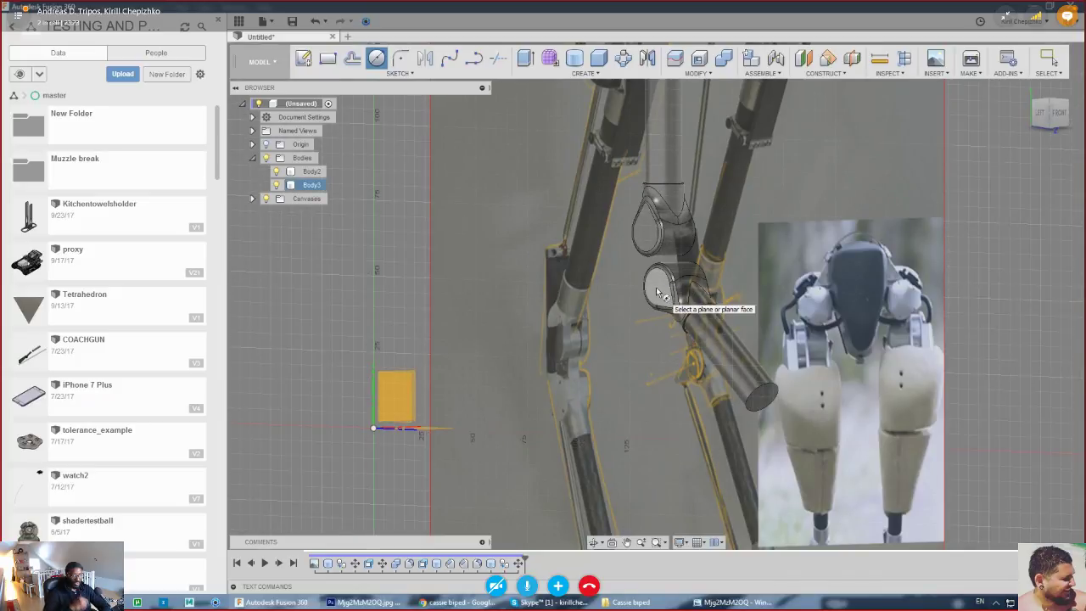
pyautogui.scroll(4, 652, 239)
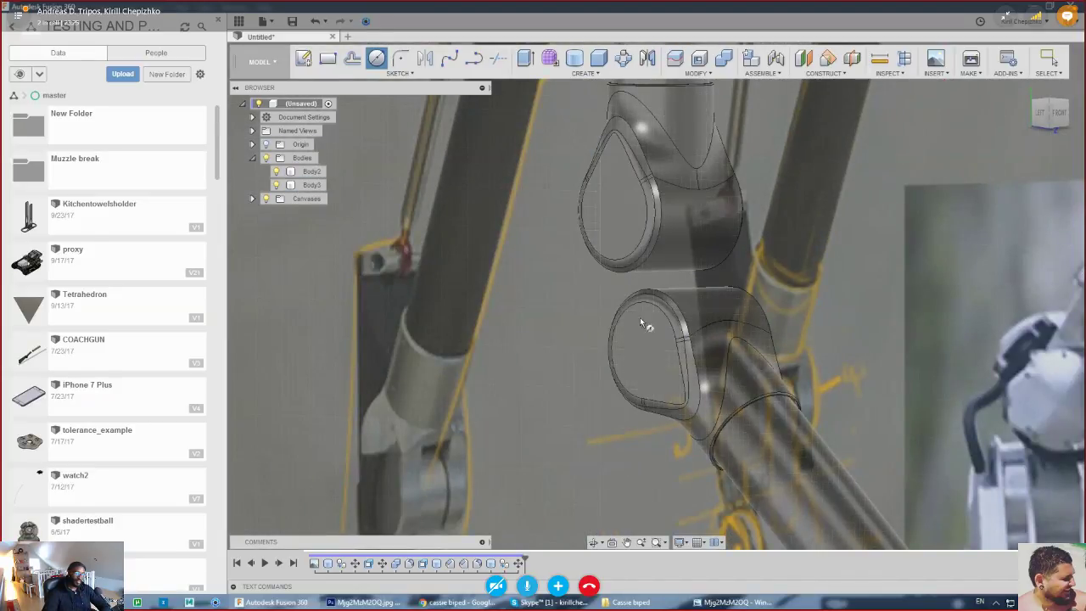
pyautogui.click(639, 352)
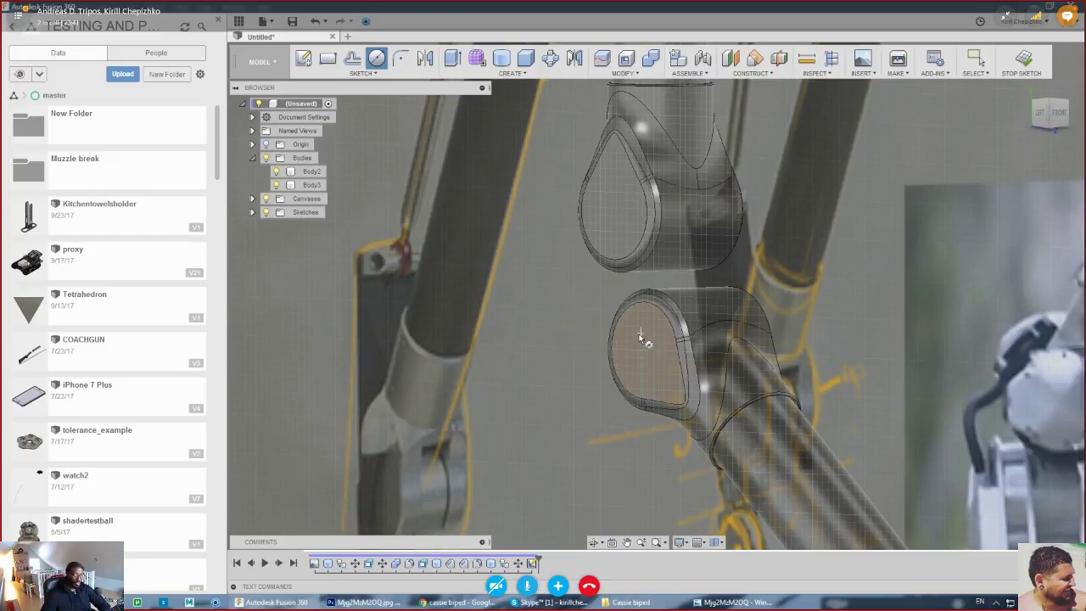
pyautogui.click(641, 335)
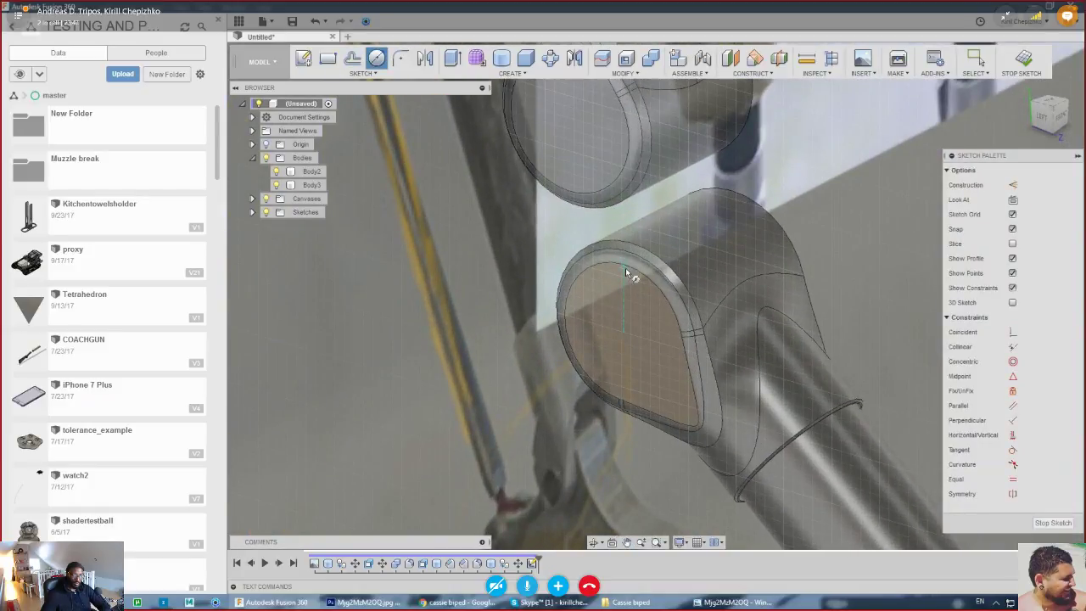
pyautogui.click(624, 337)
pyautogui.scroll(3, 610, 274)
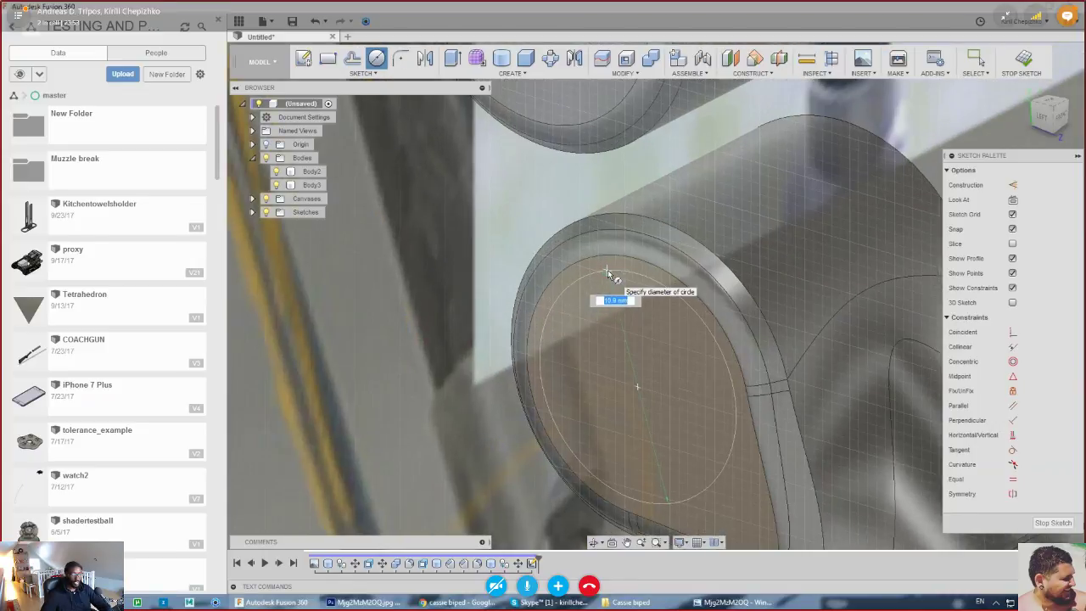
pyautogui.click(616, 261)
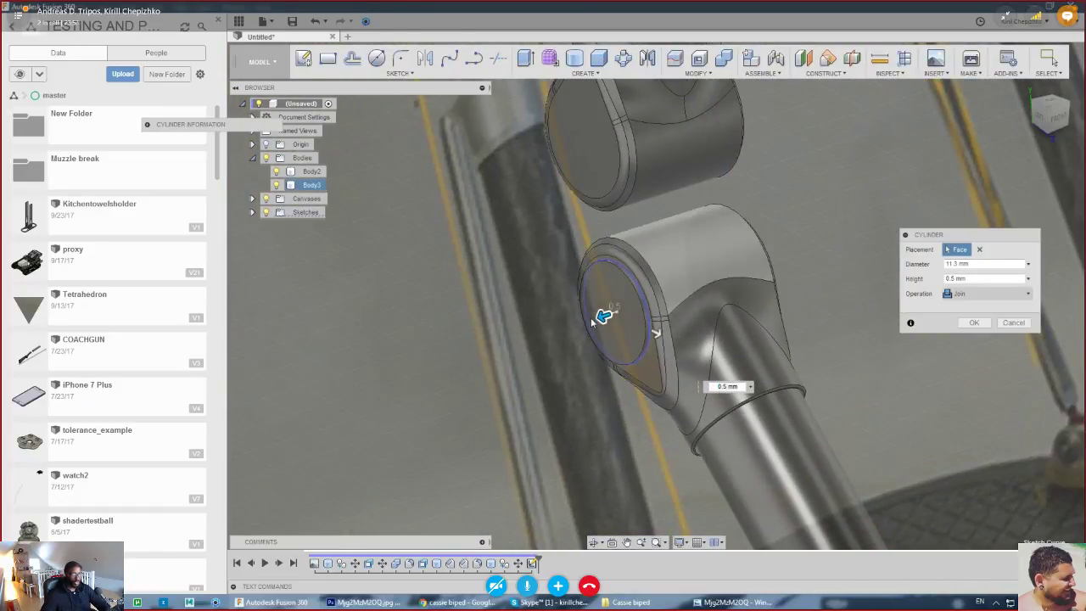
# - Extend the cylinder outward from the lower joint's end face to a height of 4.0 mm as a new body
pyautogui.moveTo(601, 315); pyautogui.dragTo(577, 324)
pyautogui.click(957, 294)
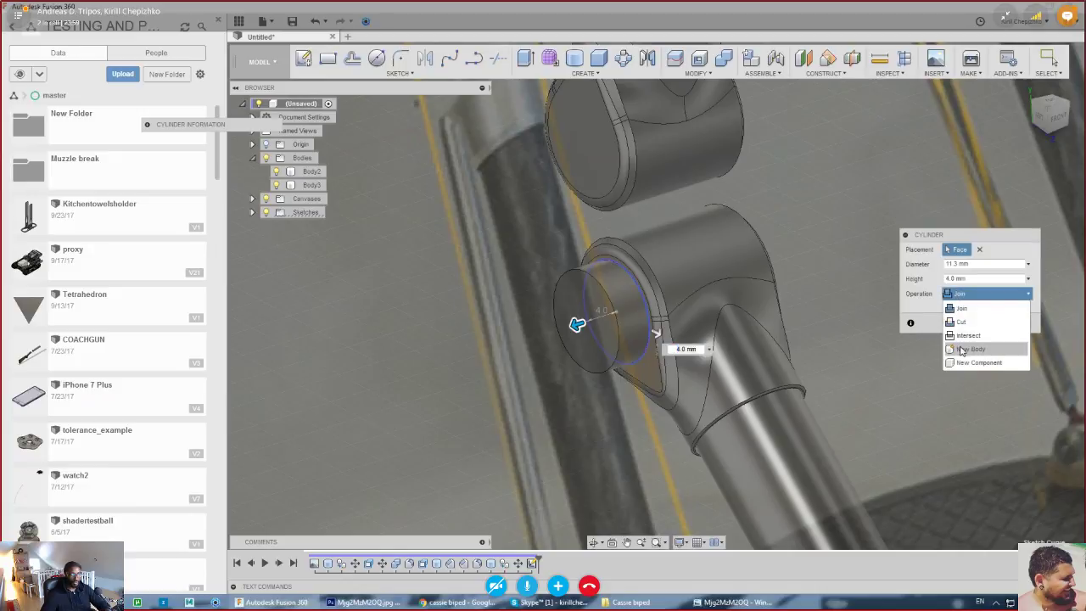
pyautogui.click(965, 353)
pyautogui.click(971, 322)
pyautogui.scroll(5, 668, 305)
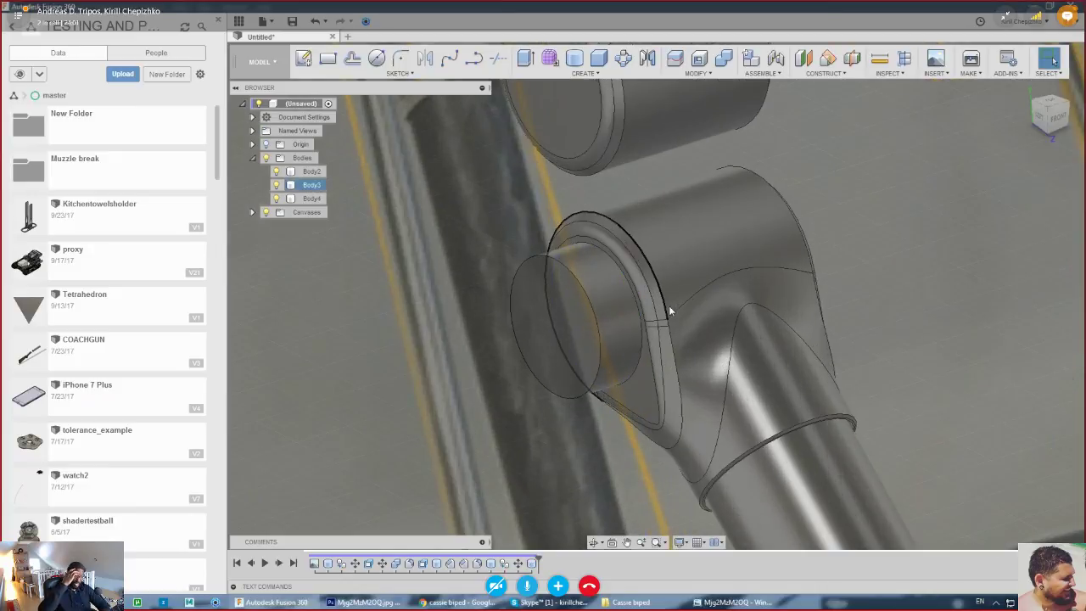
pyautogui.rightClick(616, 293)
pyautogui.click(616, 361)
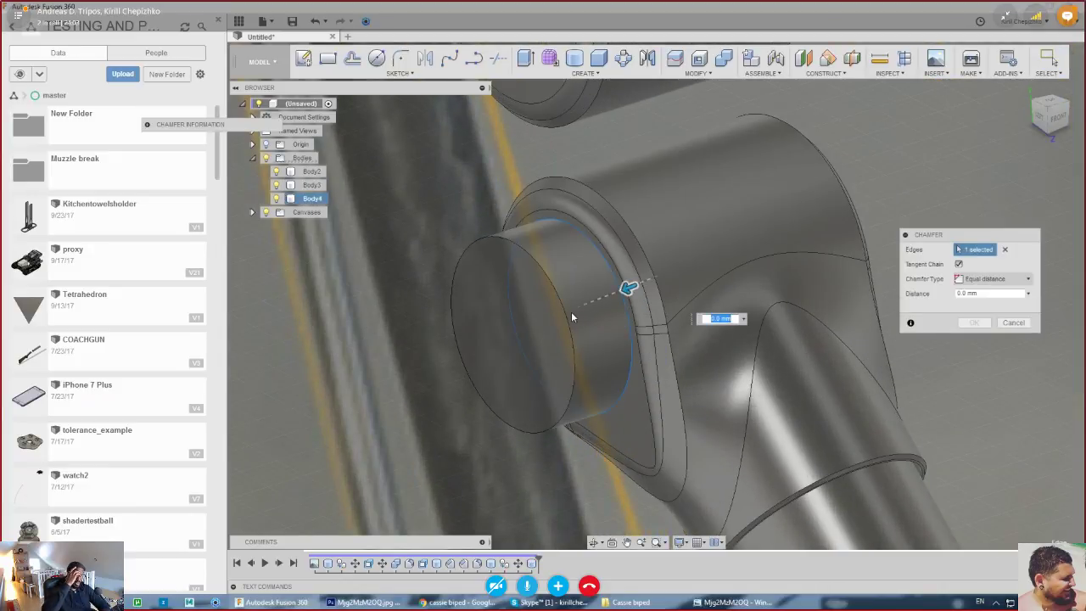
pyautogui.click(569, 312)
pyautogui.scroll(5, 566, 314)
pyautogui.write('0.5')
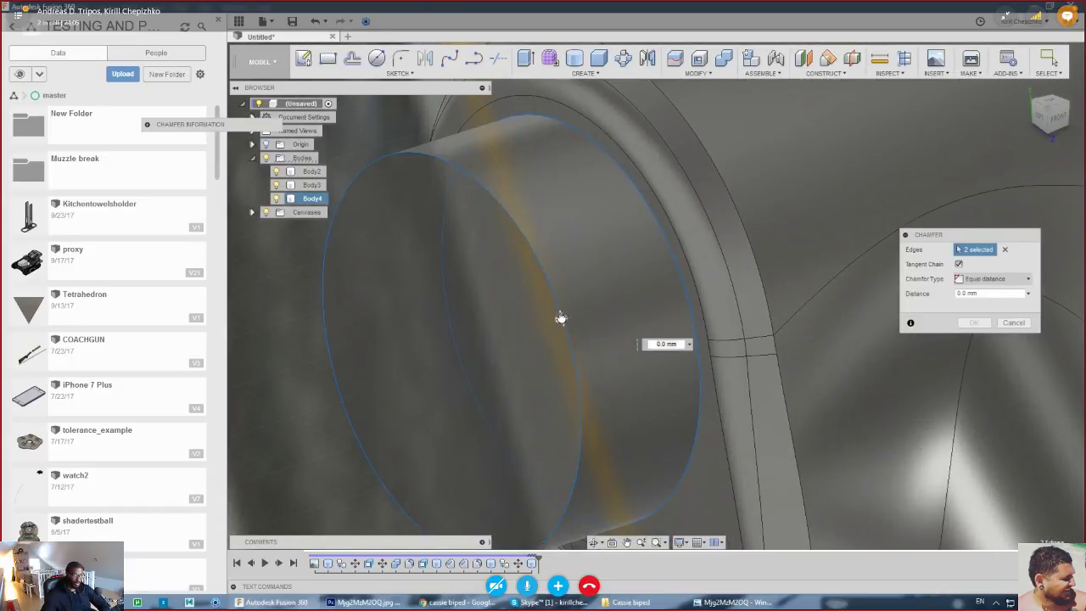
pyautogui.scroll(-10, 563, 316)
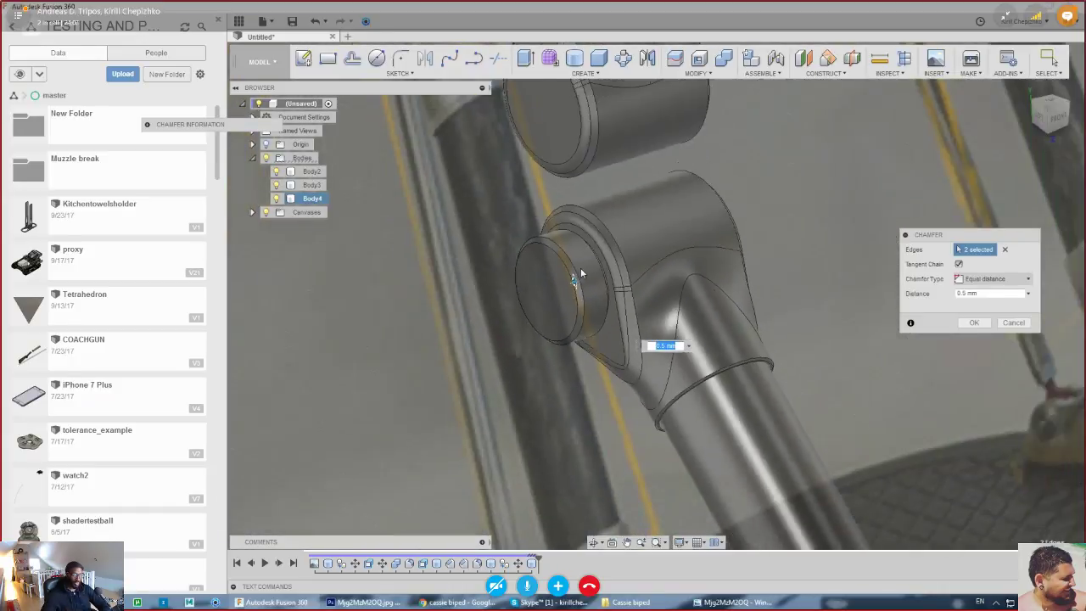
pyautogui.scroll(-2, 792, 301)
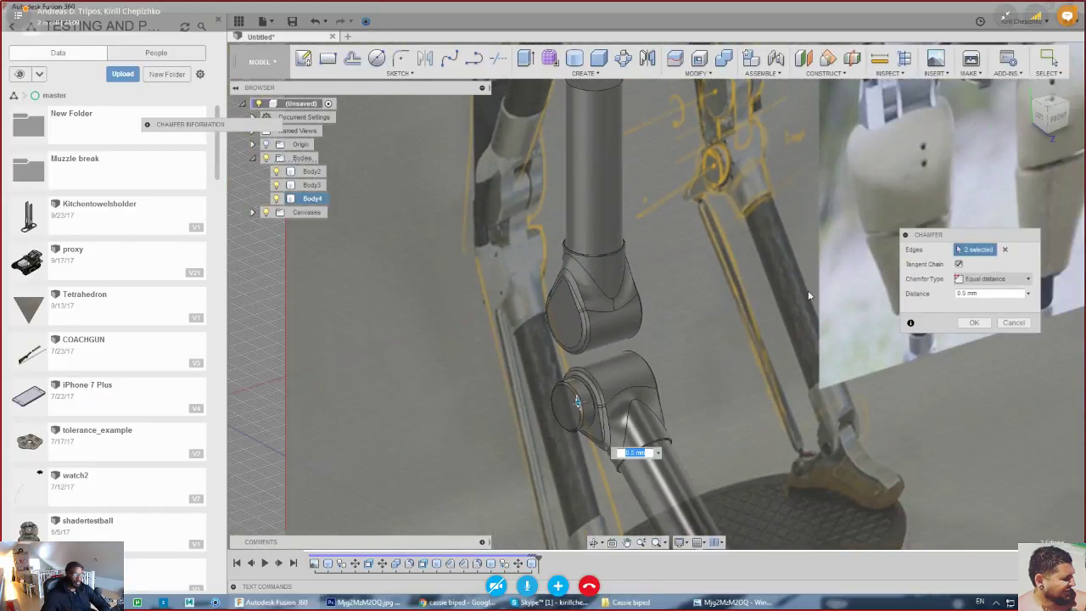
pyautogui.click(1012, 322)
# - Chamfer the cylinder's inner edge, where it meets the lower joint's end face, with an equal distance of 0.5 mm
pyautogui.moveTo(740, 361); pyautogui.dragTo(782, 324, button='middle')
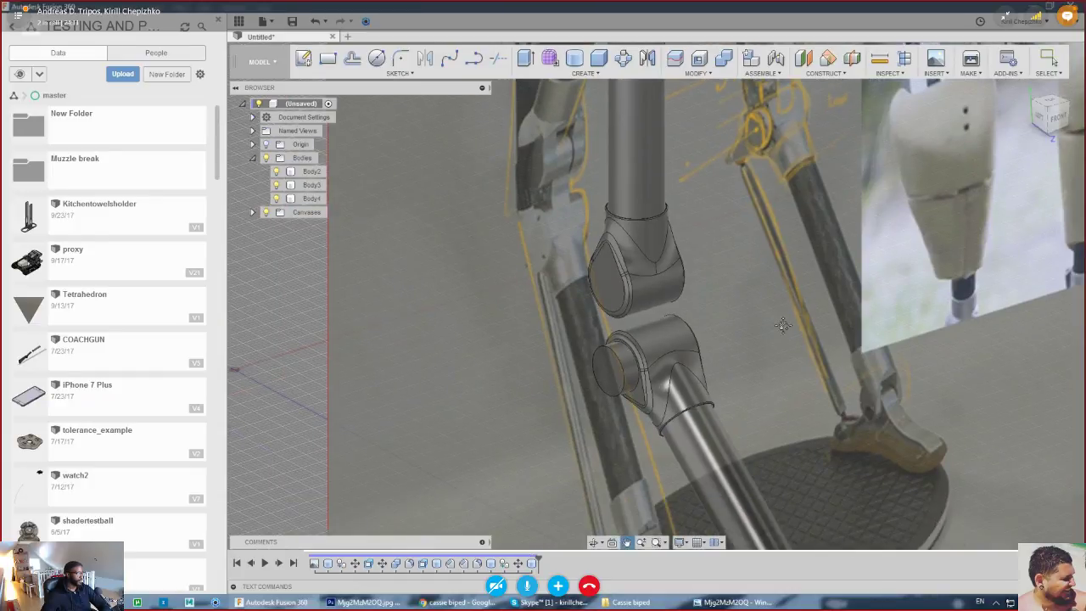
pyautogui.scroll(5, 577, 373)
pyautogui.rightClick(719, 303)
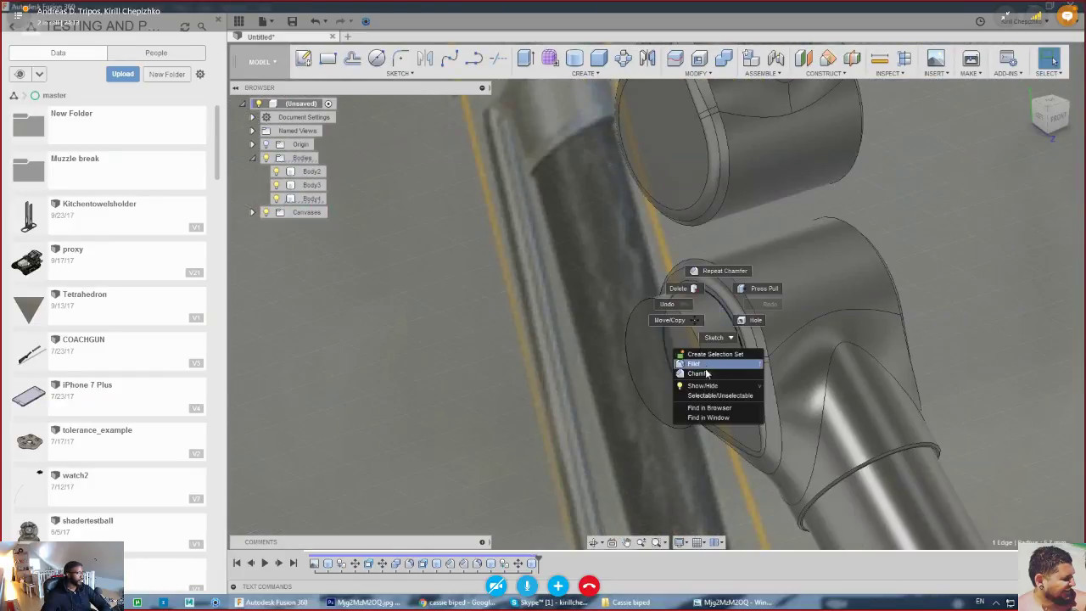
pyautogui.click(706, 374)
pyautogui.scroll(4, 738, 316)
pyautogui.moveTo(715, 284); pyautogui.dragTo(704, 290)
pyautogui.scroll(-3, 704, 289)
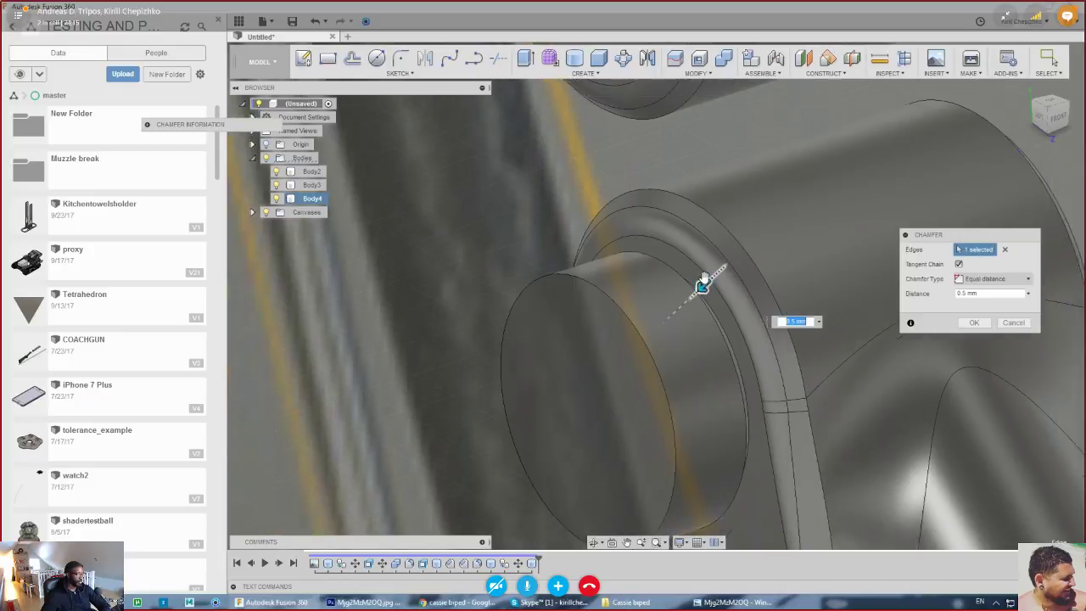
pyautogui.click(967, 327)
# - Round the outer rim of the small side cylinder with a constant-radius fillet
pyautogui.rightClick(654, 303)
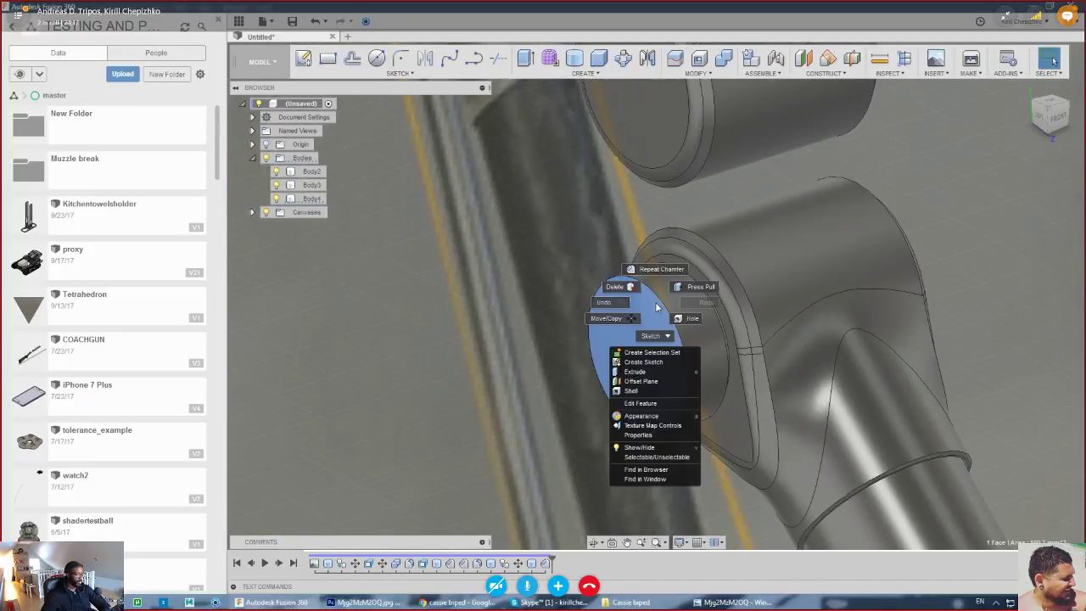
pyautogui.click(662, 301)
pyautogui.rightClick(666, 301)
pyautogui.click(640, 359)
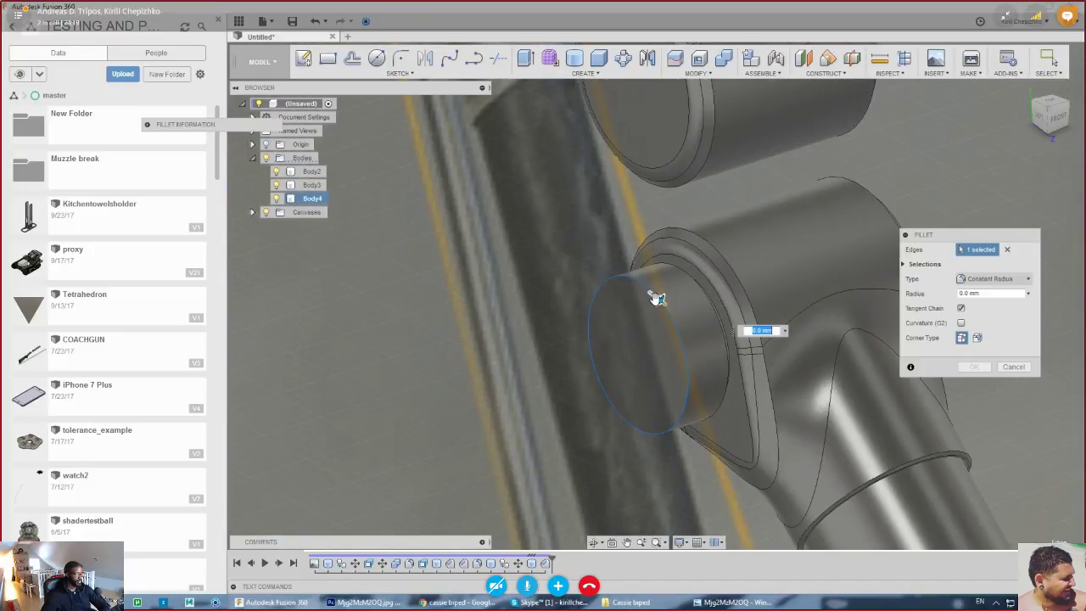
pyautogui.moveTo(651, 295); pyautogui.dragTo(657, 305)
pyautogui.click(961, 371)
# - Examine the annotated round joint on the photo canvas and compare it with the modeled side cylinder
pyautogui.scroll(-3, 666, 290)
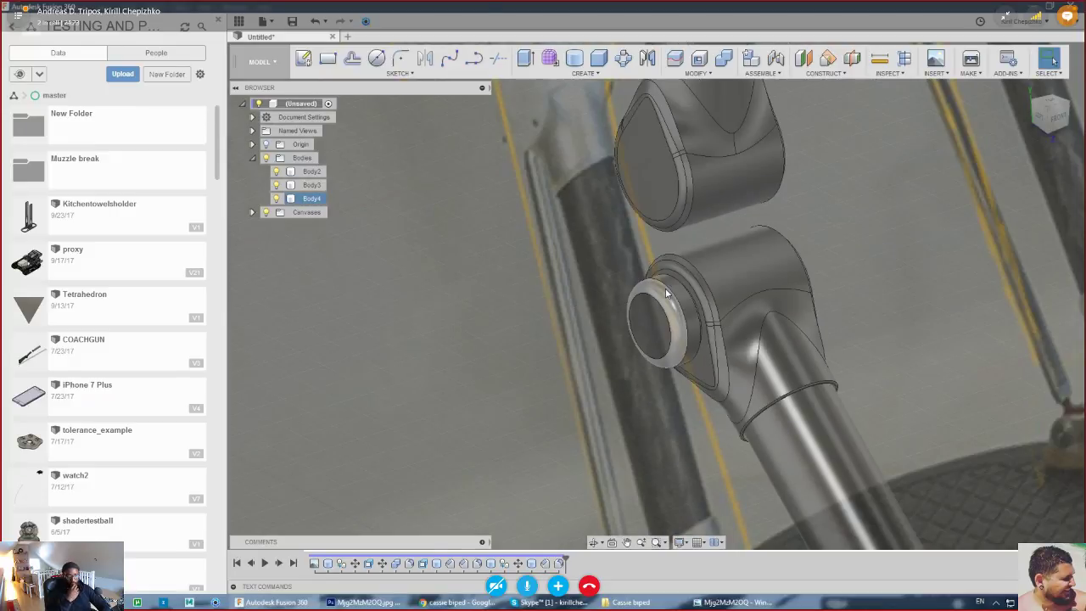
pyautogui.moveTo(704, 195); pyautogui.dragTo(534, 407, button='middle')
pyautogui.moveTo(802, 273); pyautogui.dragTo(759, 95, button='middle')
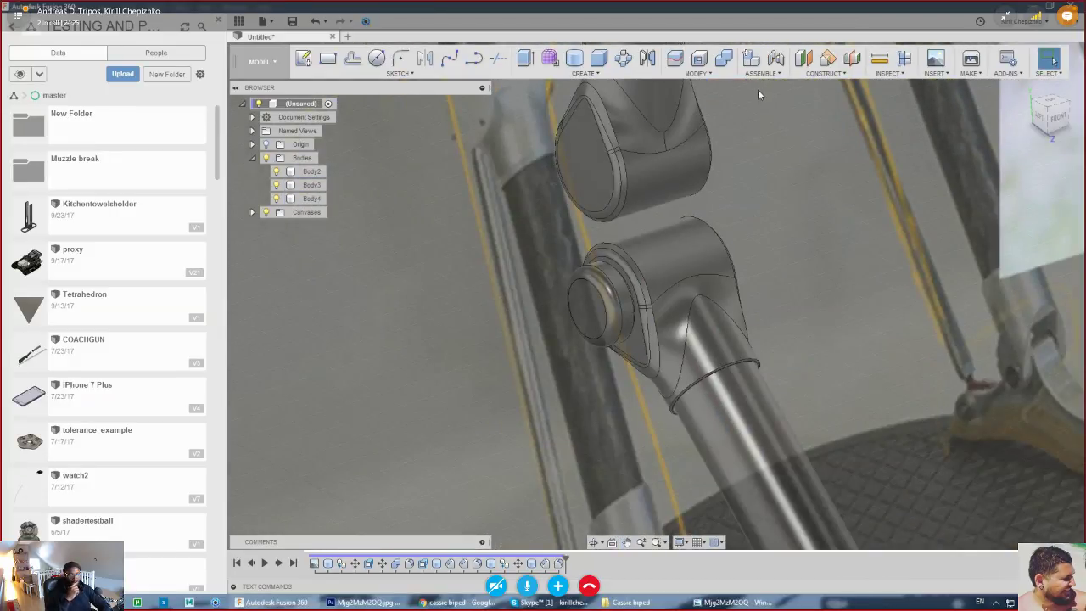
pyautogui.keyDown('shift'); pyautogui.moveTo(948, 151); pyautogui.dragTo(780, 315, button='middle'); pyautogui.keyUp('shift')
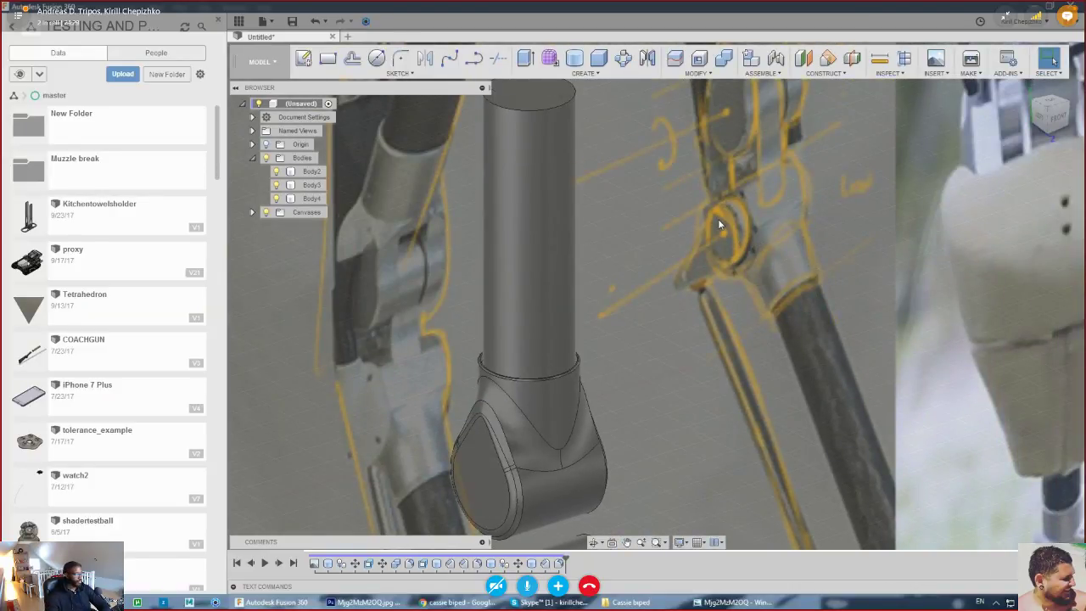
pyautogui.scroll(-4, 718, 219)
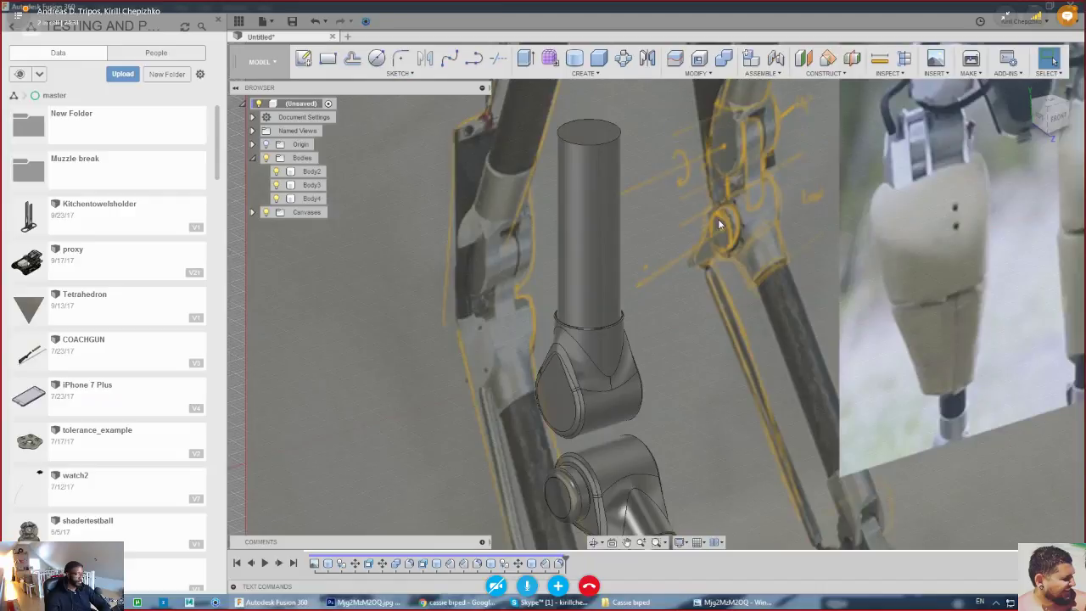
pyautogui.scroll(6, 751, 167)
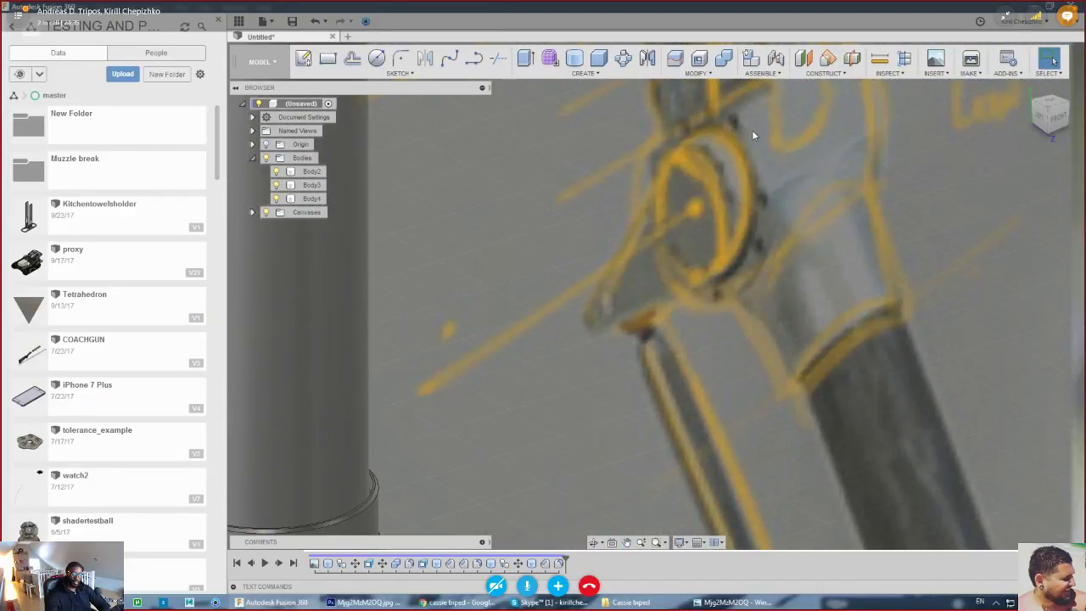
pyautogui.scroll(-5, 755, 137)
pyautogui.moveTo(706, 258); pyautogui.dragTo(761, 49, button='middle')
pyautogui.scroll(4, 622, 273)
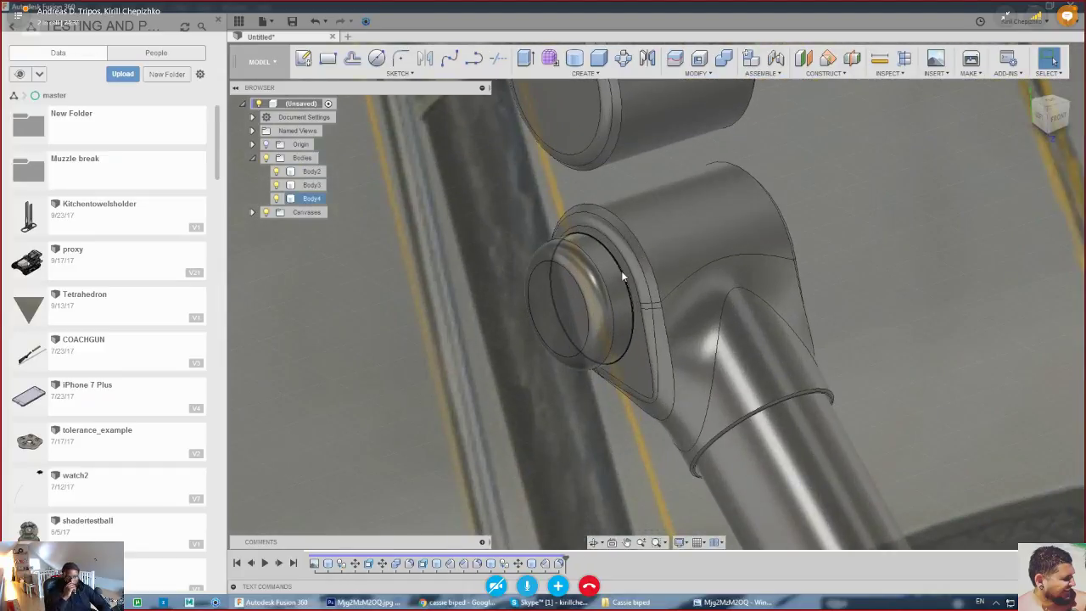
# - Offset the cylindrical side face of the small side cylinder by -0.5 mm
pyautogui.moveTo(1042, 117); pyautogui.dragTo(1068, 119)
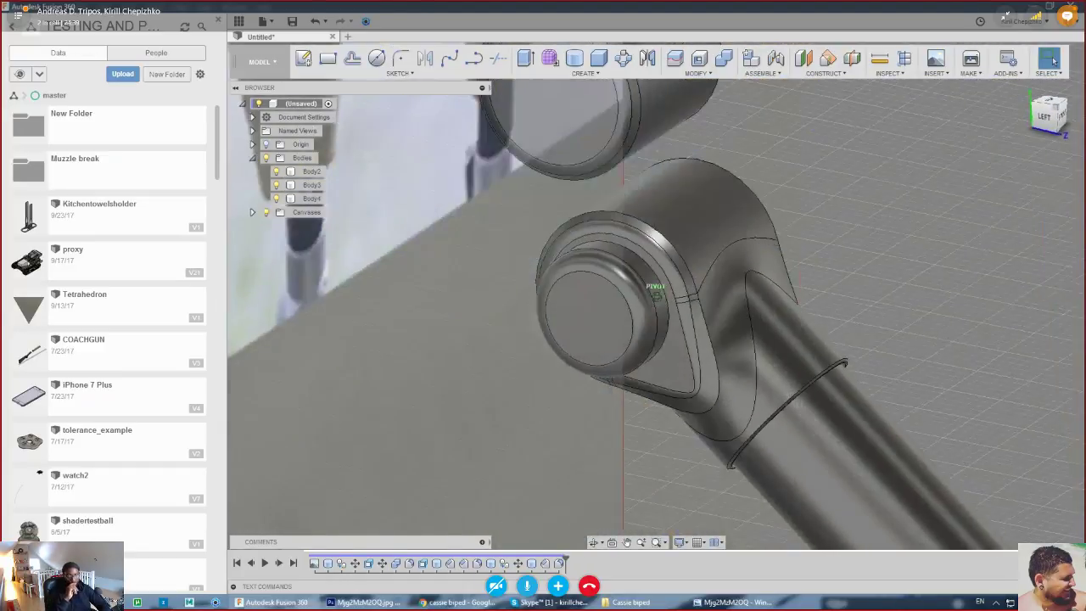
pyautogui.click(1046, 119)
pyautogui.moveTo(634, 258); pyautogui.dragTo(616, 289, button='middle')
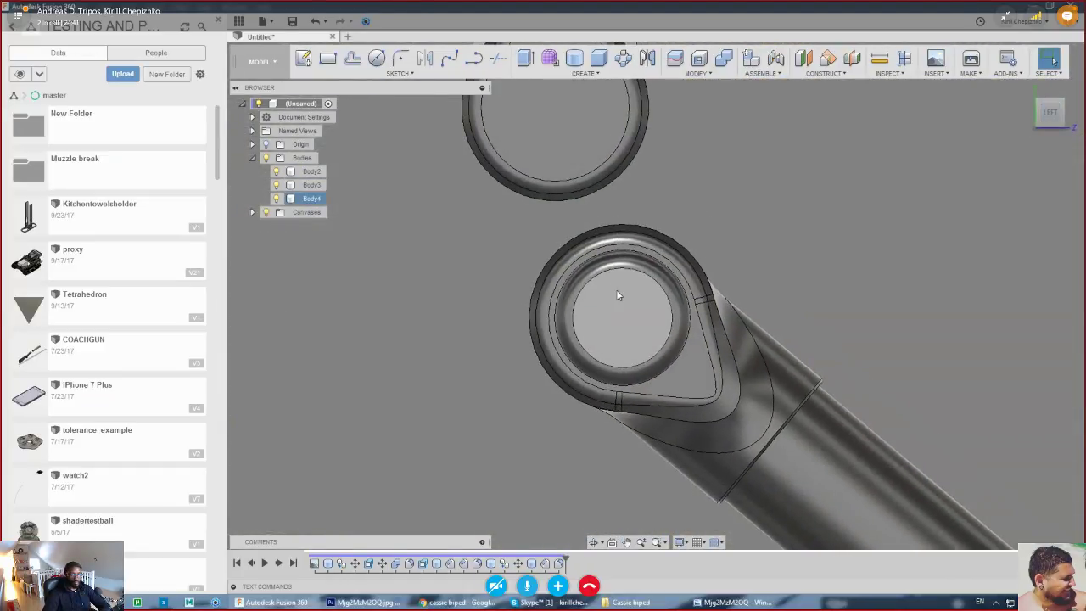
pyautogui.moveTo(1033, 123); pyautogui.dragTo(992, 138)
pyautogui.scroll(4, 602, 339)
pyautogui.rightClick(638, 290)
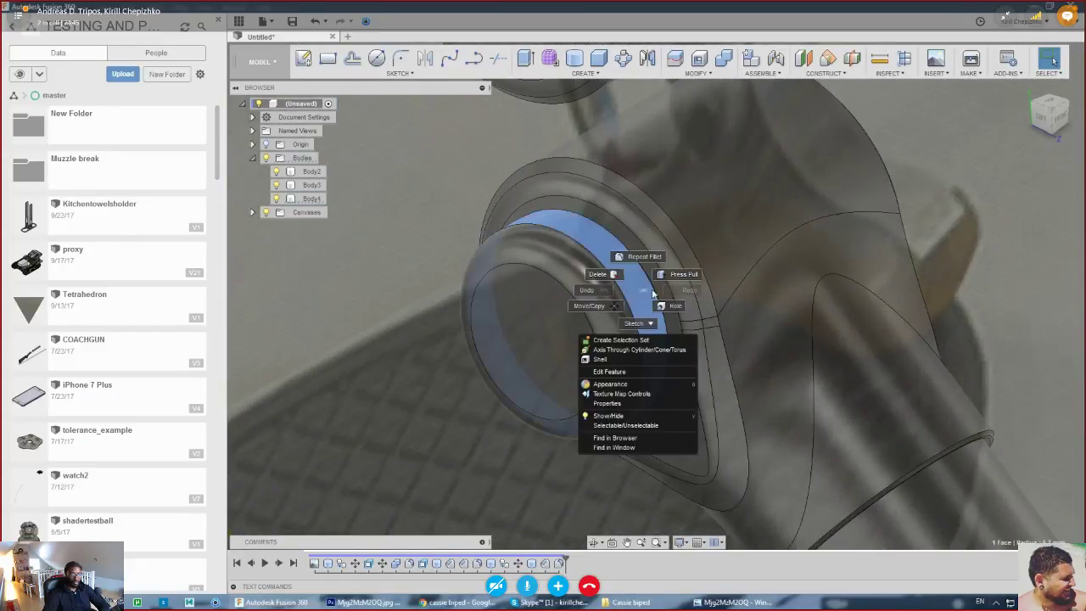
pyautogui.click(659, 280)
pyautogui.press('q')
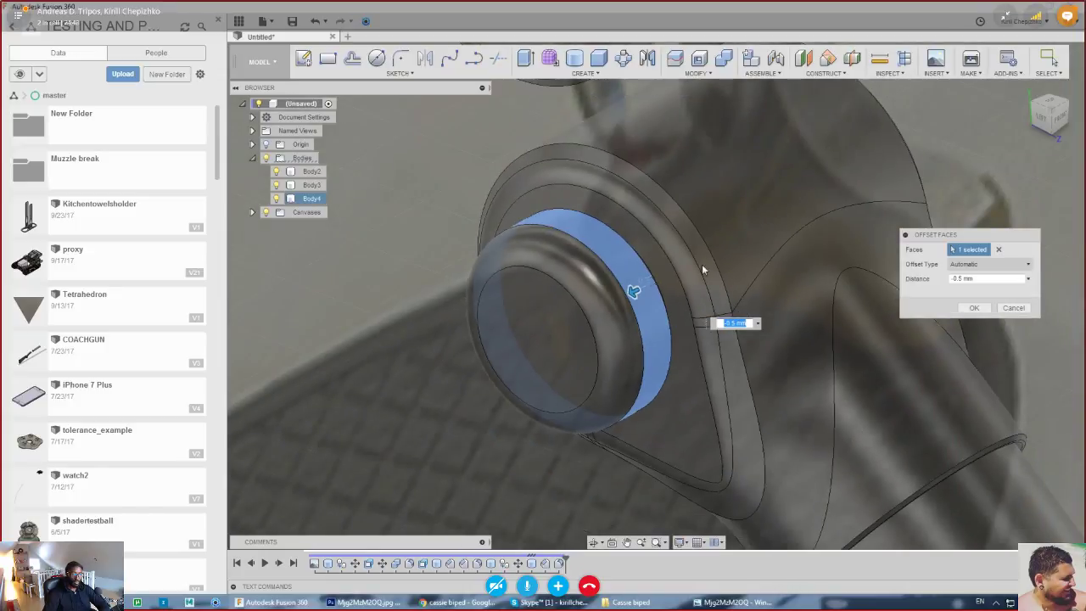
pyautogui.click(974, 308)
# - Place a cylinder about 1.4 mm in diameter on the lower joint's flat end face, at its outer edge above the side cylinder
pyautogui.scroll(-4, 739, 274)
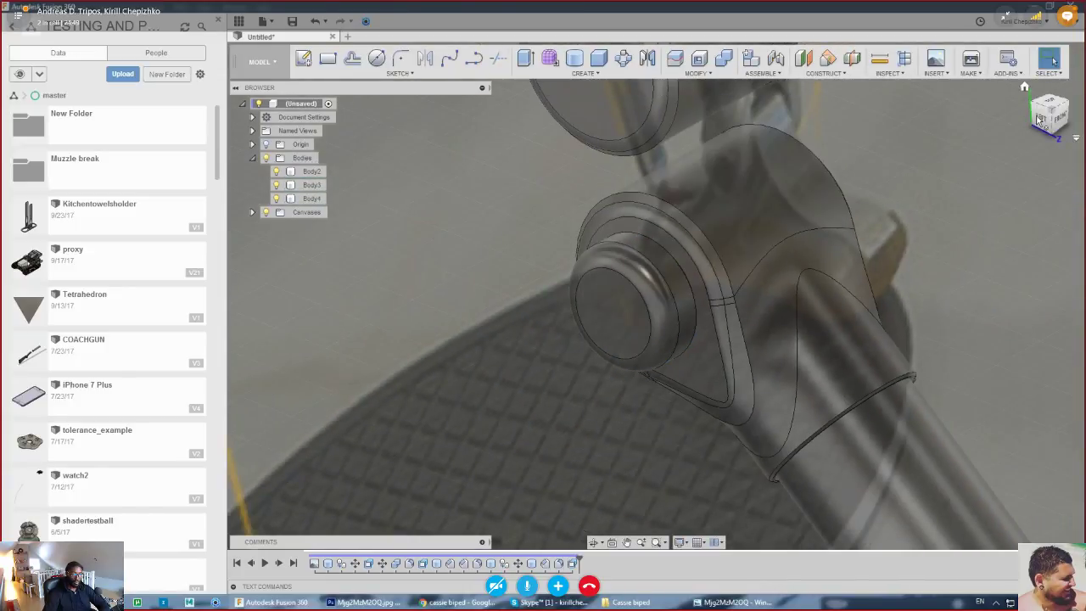
pyautogui.click(1042, 119)
pyautogui.click(1043, 119)
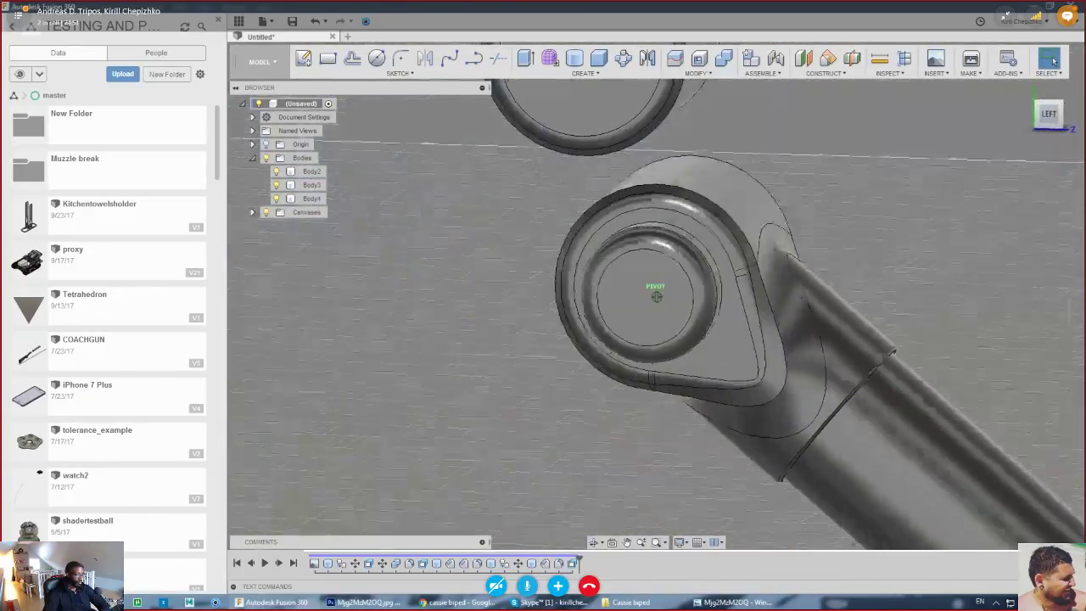
pyautogui.press('c')
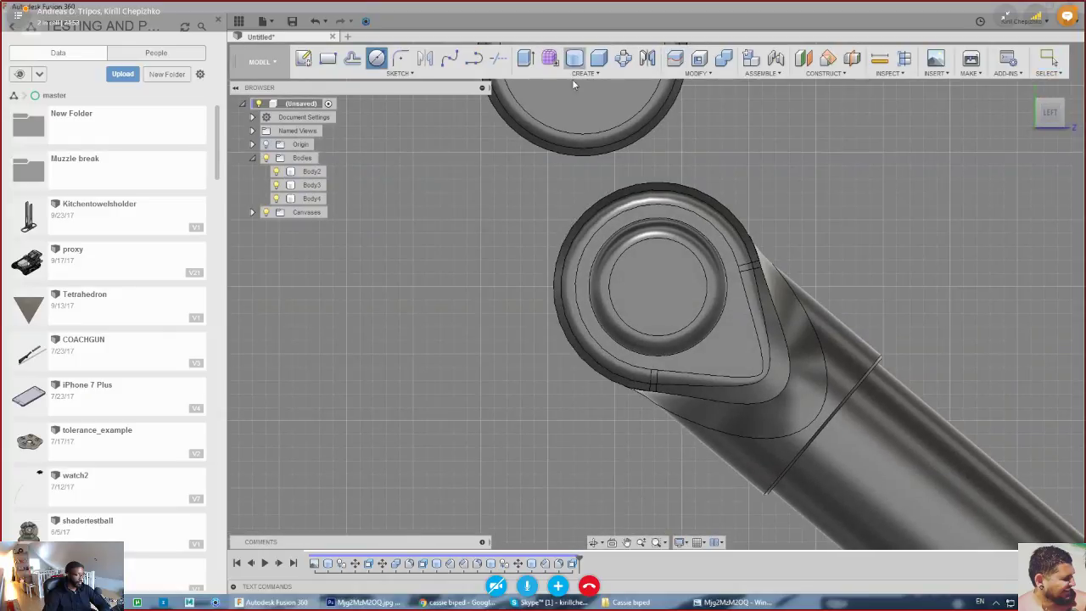
pyautogui.click(726, 354)
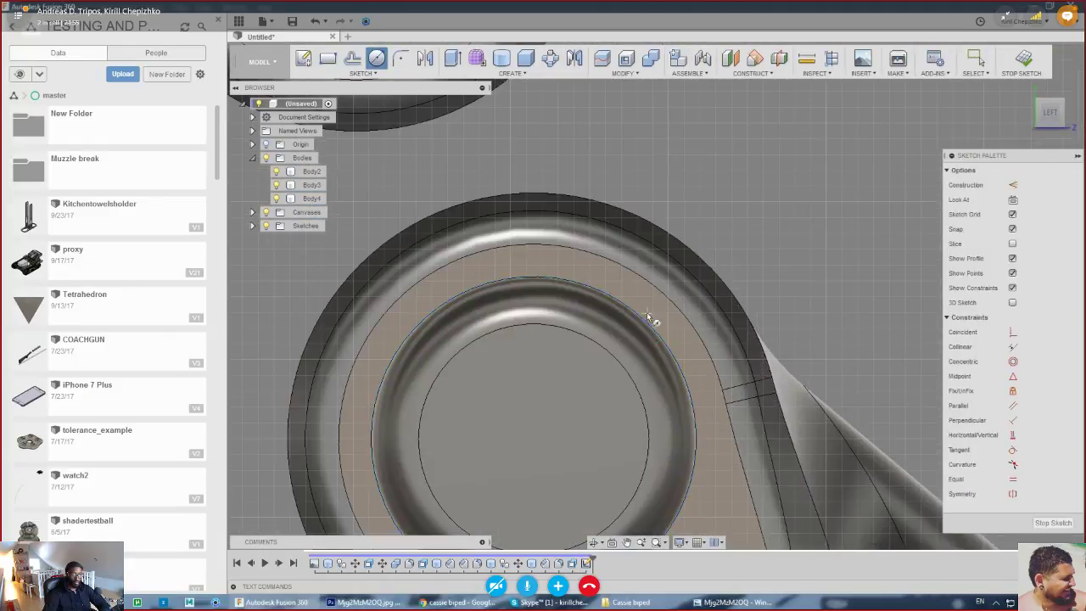
pyautogui.click(546, 255)
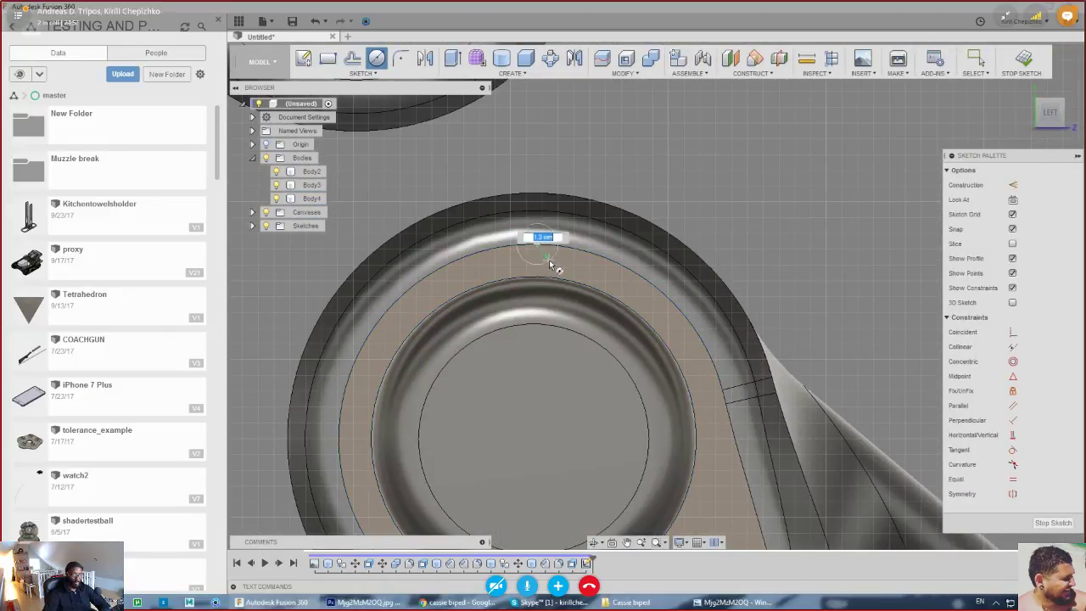
pyautogui.click(551, 262)
# - Give the tiny cylinder a height of -1.0 mm into the joint and create it as a new body
pyautogui.moveTo(1051, 119); pyautogui.dragTo(727, 152)
pyautogui.moveTo(535, 237); pyautogui.dragTo(618, 317, button='middle')
pyautogui.scroll(5, 617, 318)
pyautogui.moveTo(614, 303); pyautogui.dragTo(689, 272)
pyautogui.click(988, 293)
pyautogui.click(976, 350)
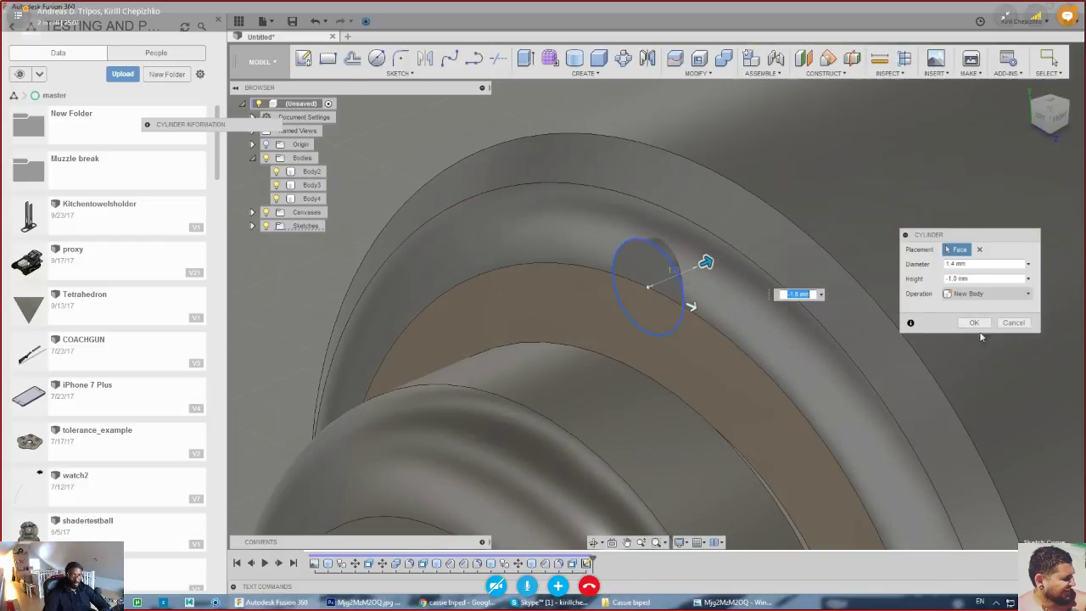
pyautogui.click(974, 323)
# - Offset the tiny cylinder's outer end face by 0.2 mm
pyautogui.rightClick(694, 263)
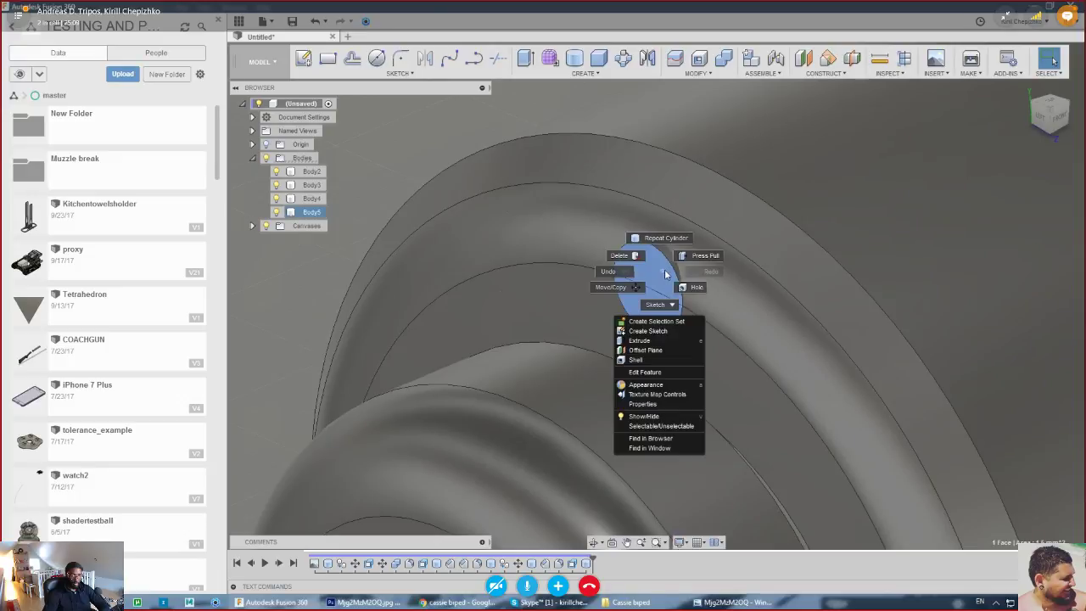
pyautogui.click(696, 252)
pyautogui.moveTo(645, 276); pyautogui.dragTo(648, 273)
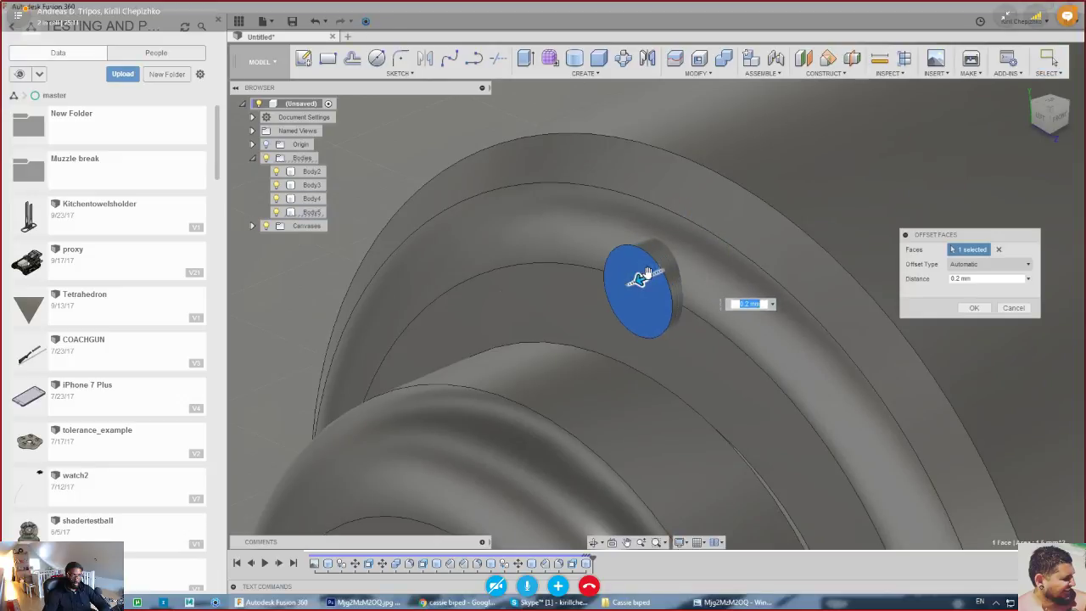
pyautogui.click(972, 308)
# - Place a concentric 1.2 mm diameter cylinder cut on the tiny cylinder's end face with a height of -0.8 mm
pyautogui.moveTo(670, 284)
pyautogui.keyDown('shift'); pyautogui.mouseDown(button='middle')
pyautogui.moveTo(647, 247)
pyautogui.moveTo(662, 181)
pyautogui.moveTo(654, 276)
pyautogui.mouseUp(button='middle'); pyautogui.keyUp('shift')
pyautogui.scroll(3, 654, 280)
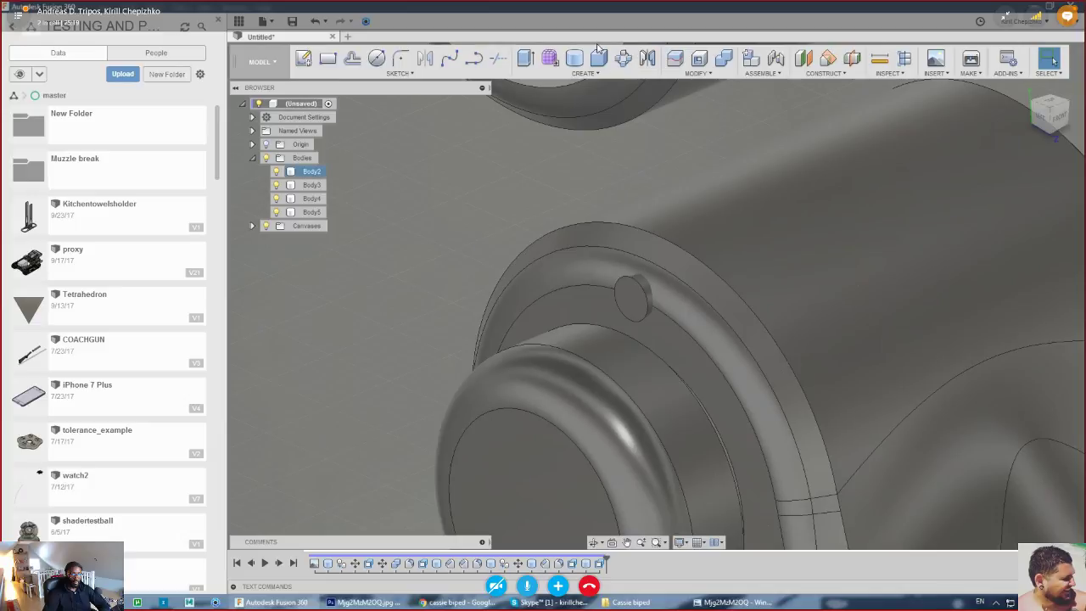
pyautogui.press('c')
pyautogui.click(633, 303)
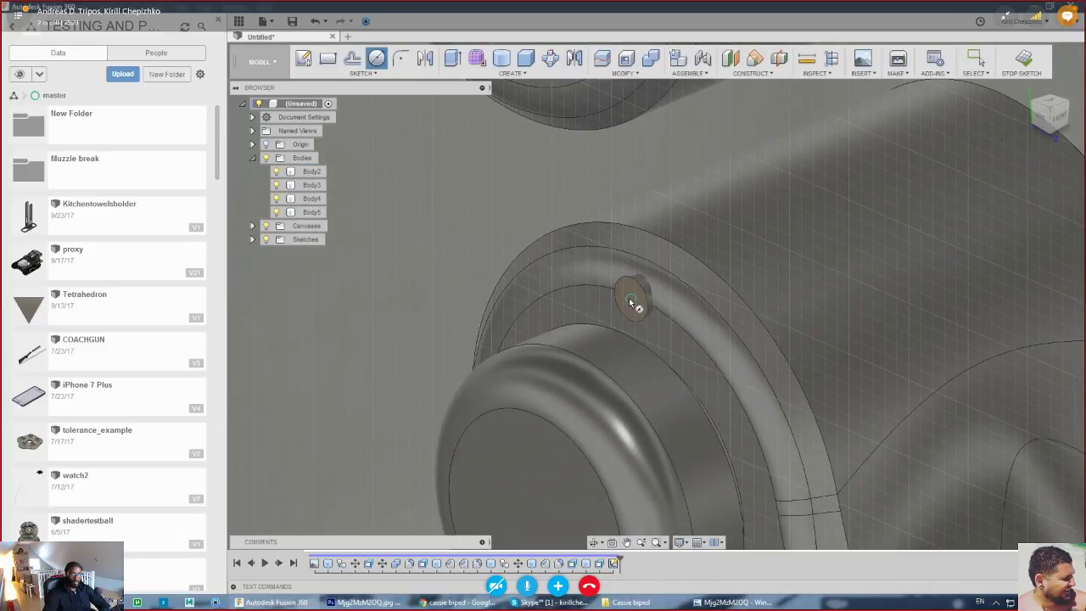
pyautogui.scroll(5, 631, 302)
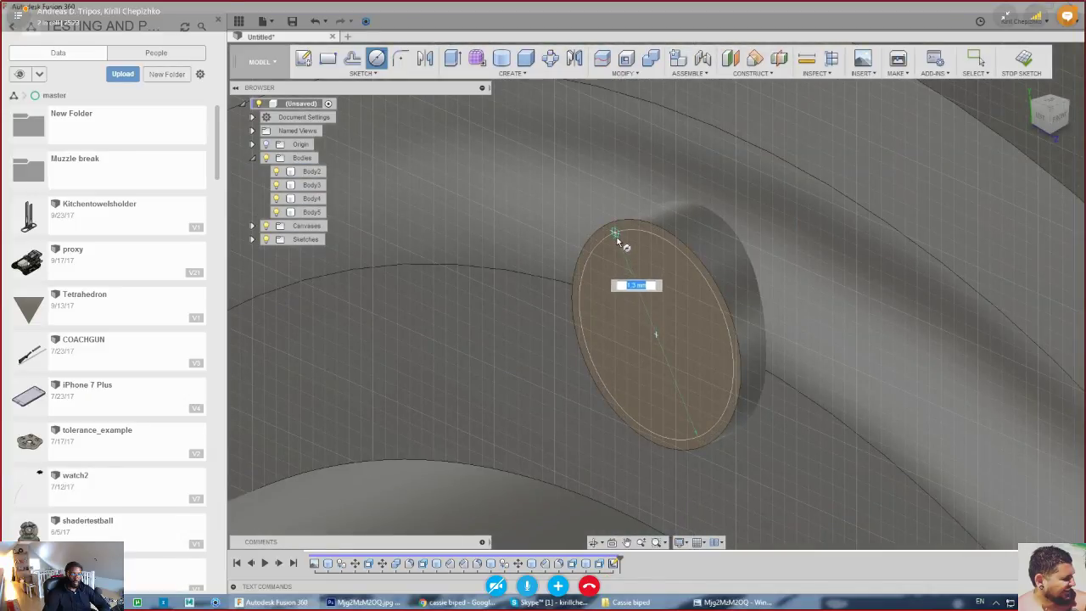
pyautogui.click(617, 238)
pyautogui.moveTo(637, 332); pyautogui.dragTo(735, 309)
# - Exclude Body3 from the cylinder cut so that it hollows only Body5
pyautogui.click(908, 309)
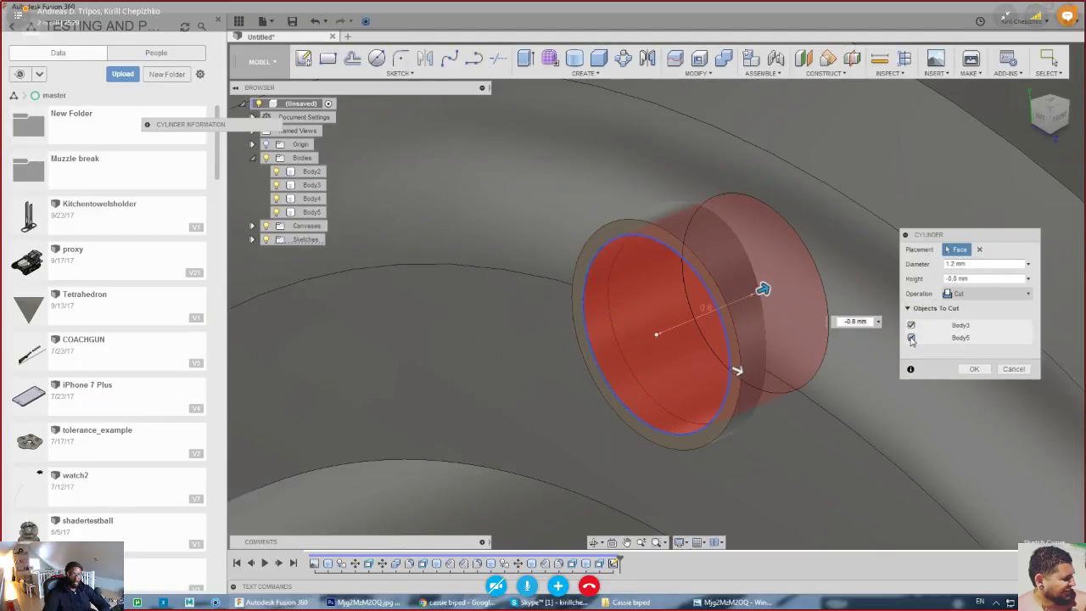
pyautogui.click(911, 338)
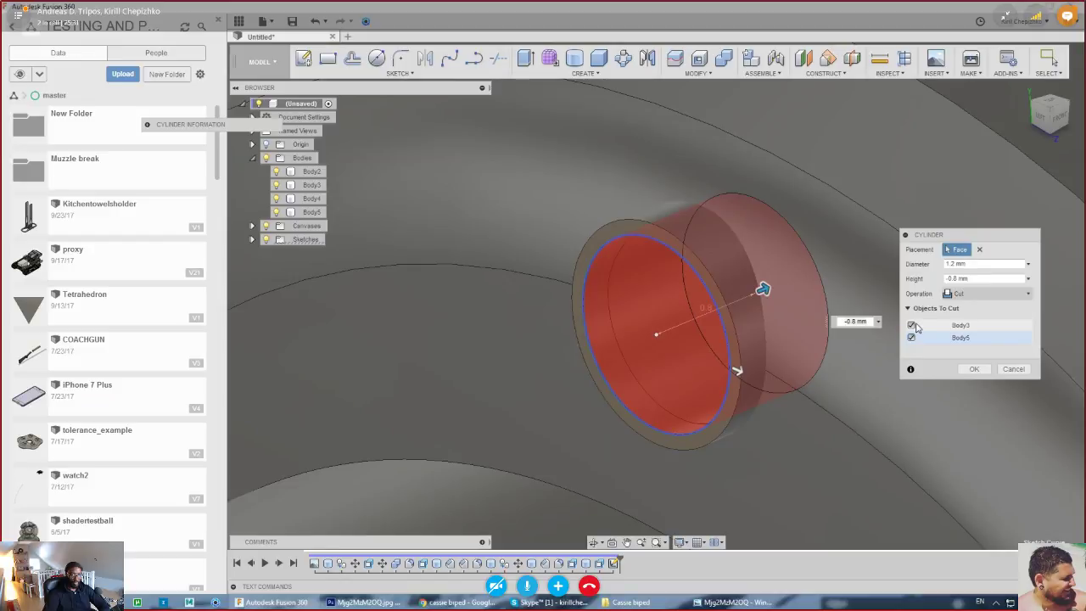
pyautogui.click(911, 326)
pyautogui.scroll(-3, 699, 191)
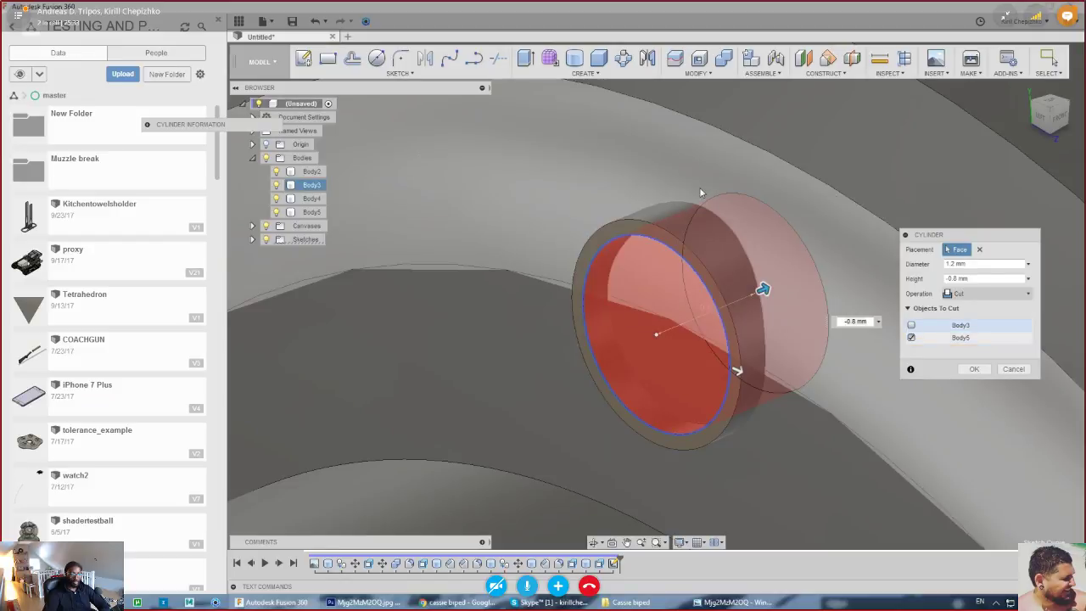
pyautogui.click(974, 369)
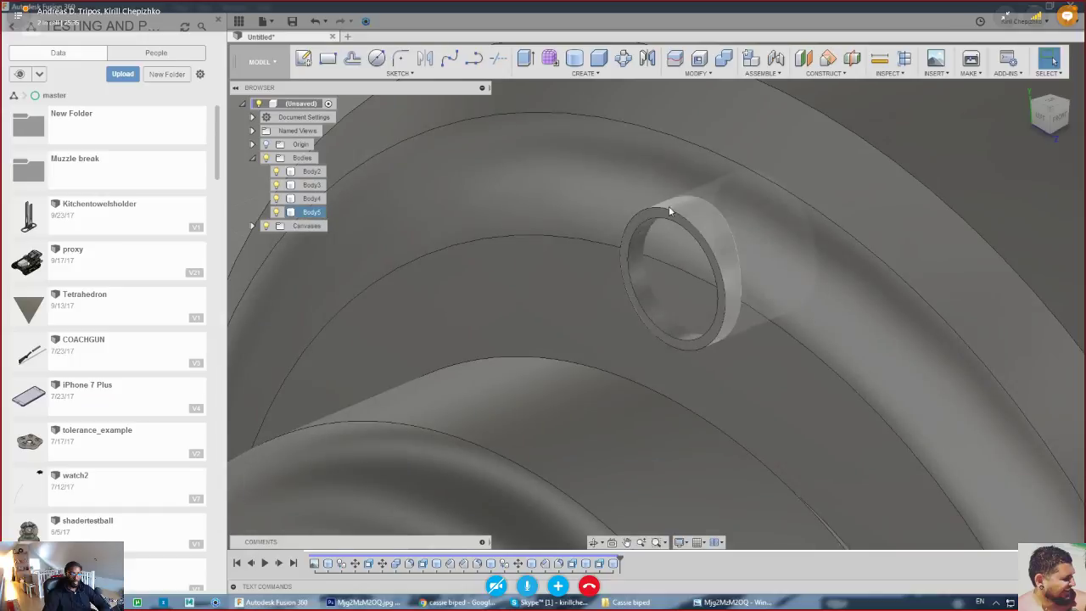
# - Fill the tiny ring's opening with a concentric cylinder 1.2 mm in diameter and -0.2 mm high, as a new body
pyautogui.scroll(-3, 619, 246)
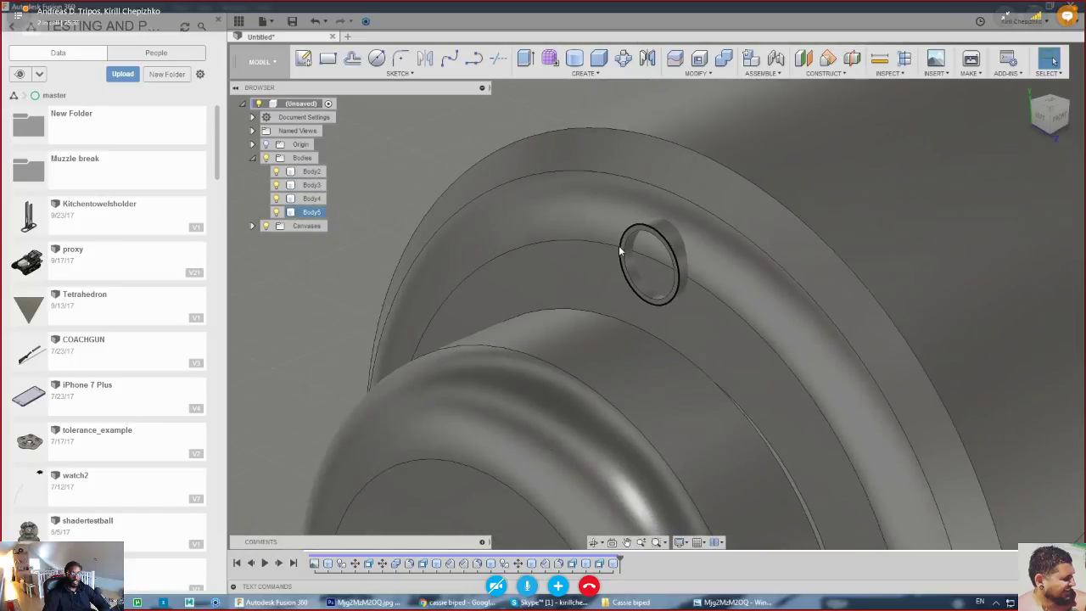
pyautogui.press('c')
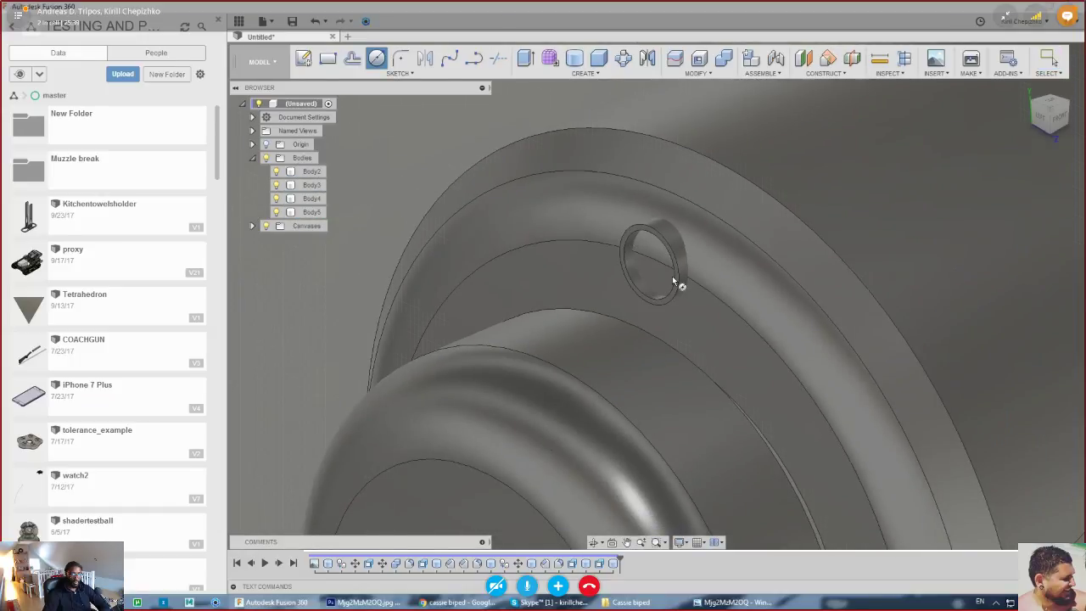
pyautogui.click(659, 208)
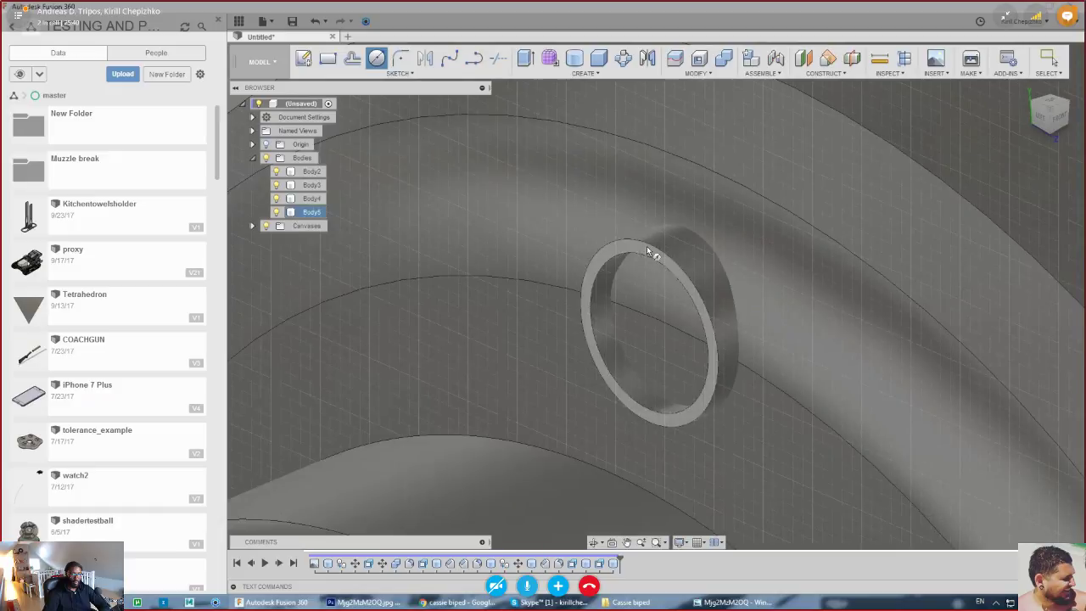
pyautogui.click(652, 333)
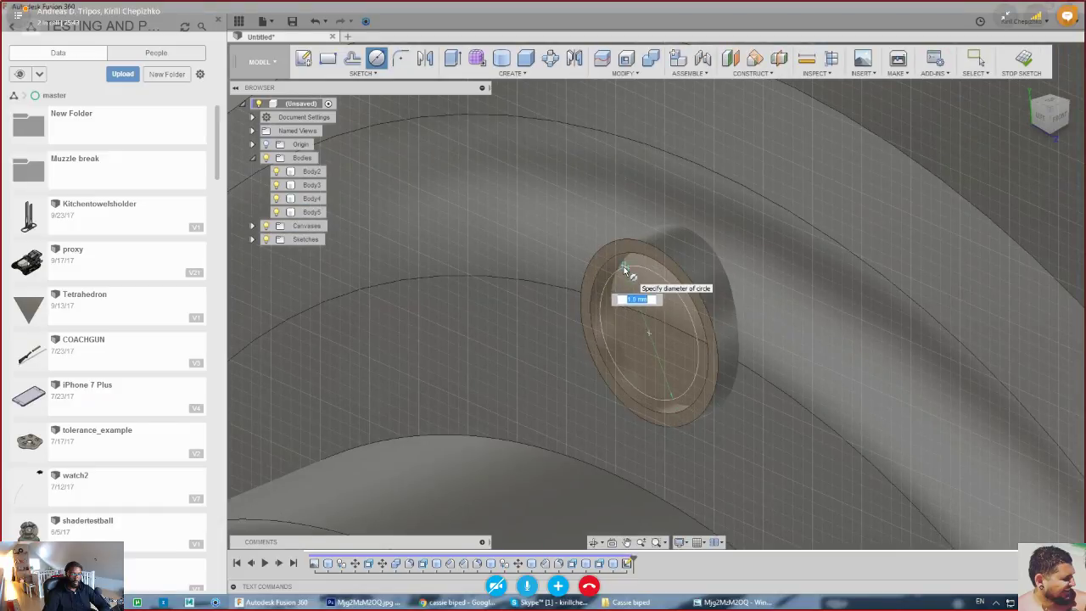
pyautogui.scroll(3, 619, 254)
pyautogui.click(623, 241)
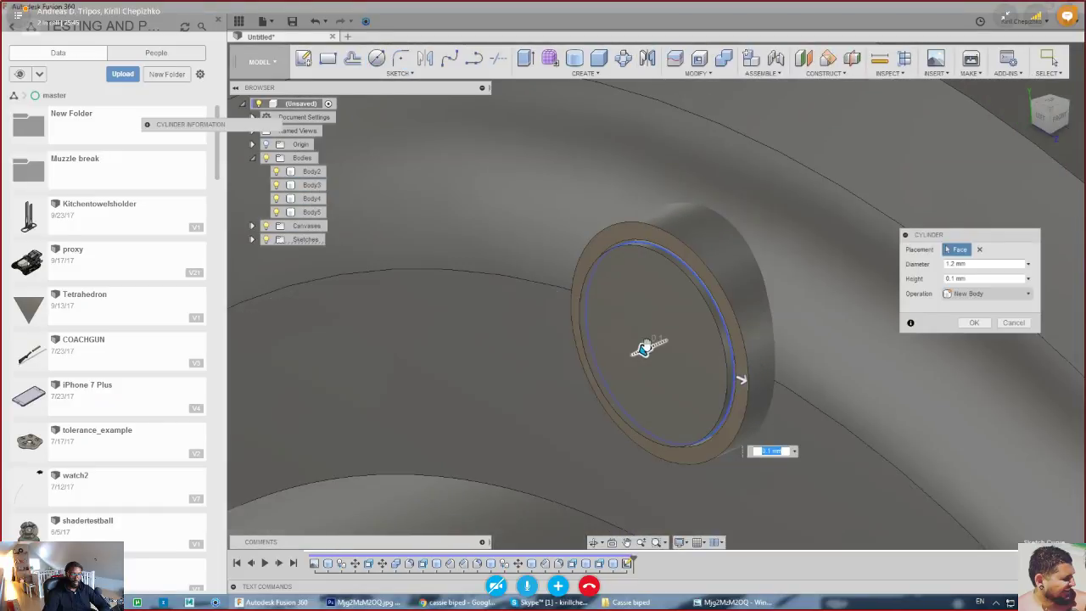
pyautogui.moveTo(675, 339); pyautogui.dragTo(676, 340)
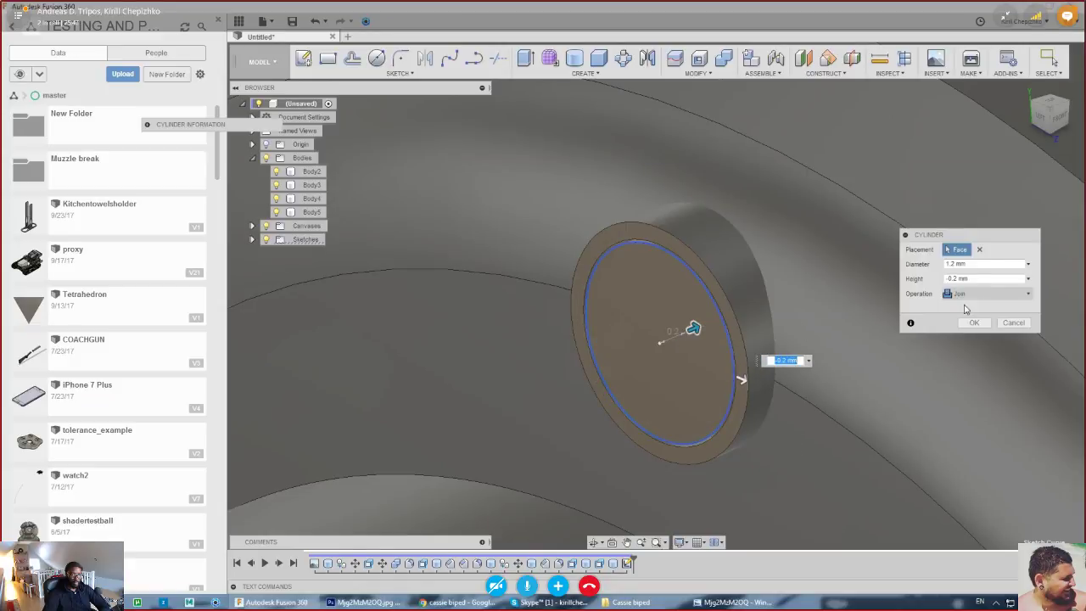
pyautogui.click(973, 294)
pyautogui.click(967, 351)
pyautogui.click(974, 322)
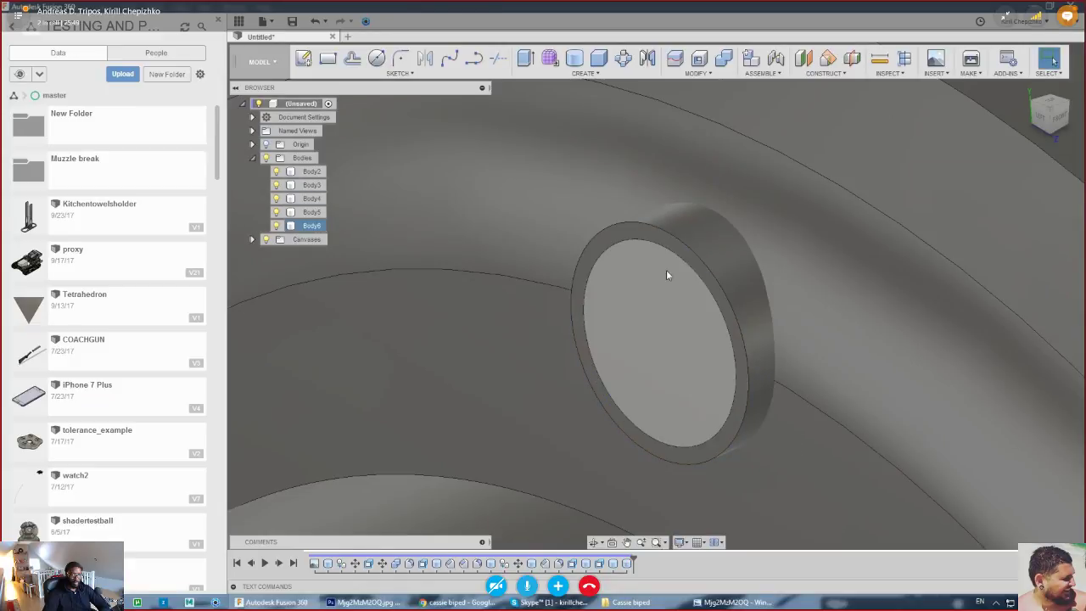
pyautogui.click(648, 242)
pyautogui.rightClick(648, 244)
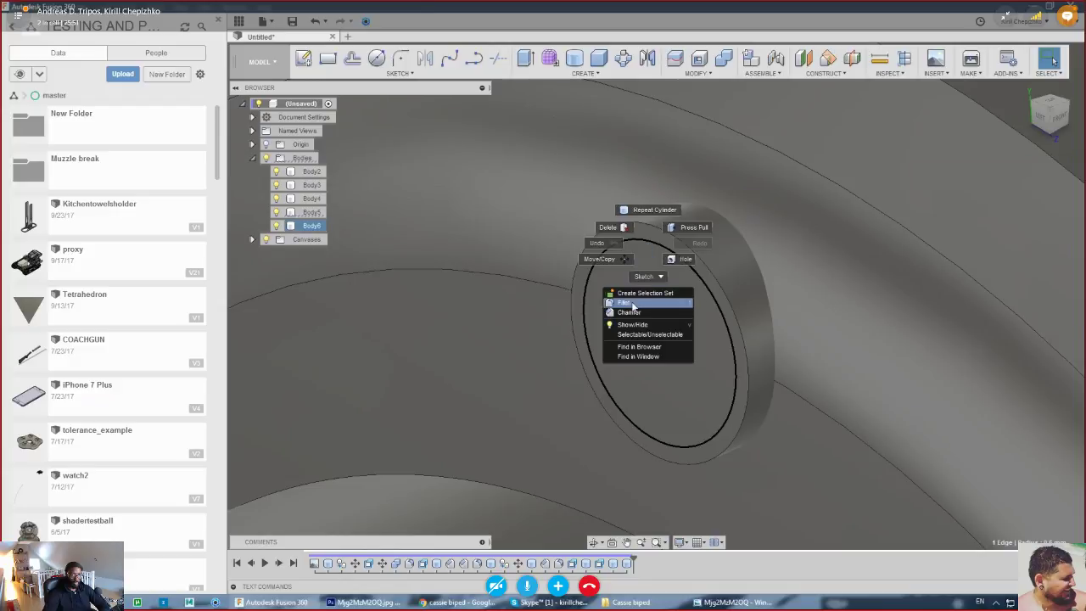
pyautogui.click(649, 296)
pyautogui.moveTo(645, 241); pyautogui.dragTo(648, 239)
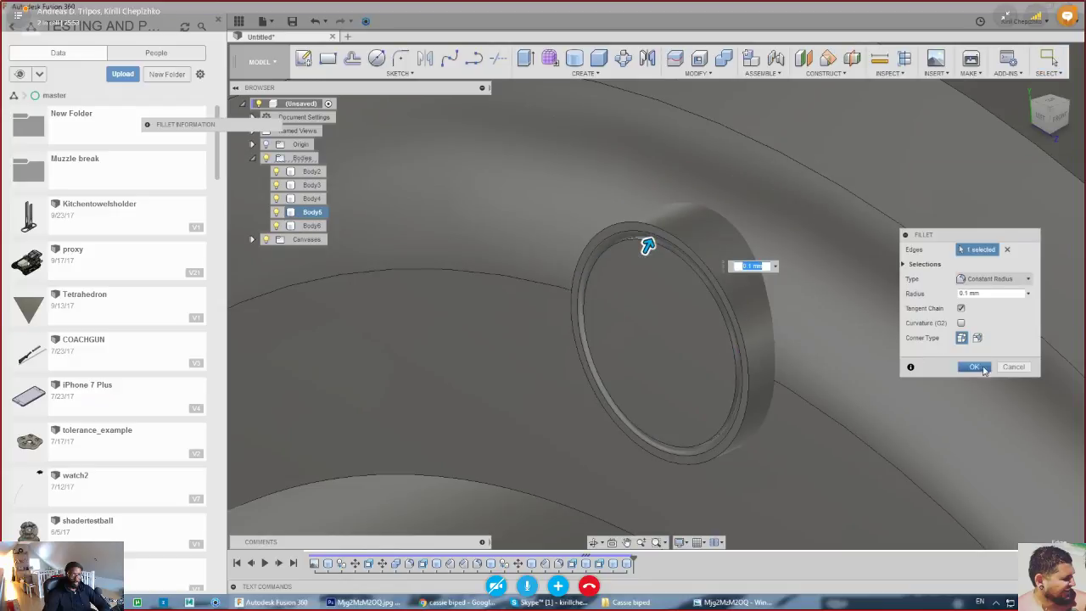
pyautogui.click(1012, 367)
pyautogui.rightClick(659, 246)
pyautogui.click(772, 301)
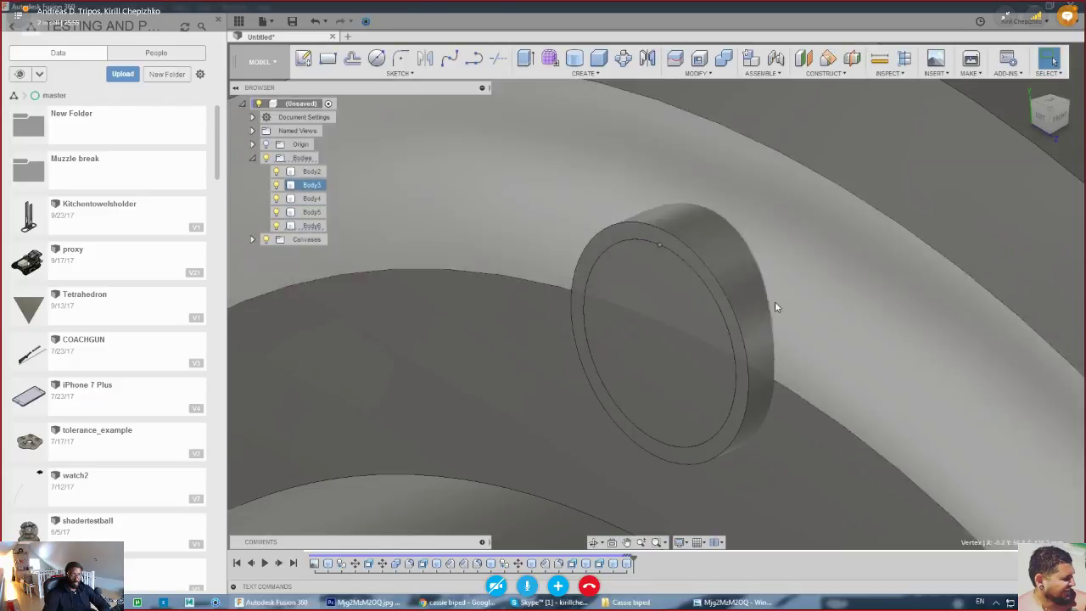
pyautogui.rightClick(727, 325)
pyautogui.click(727, 336)
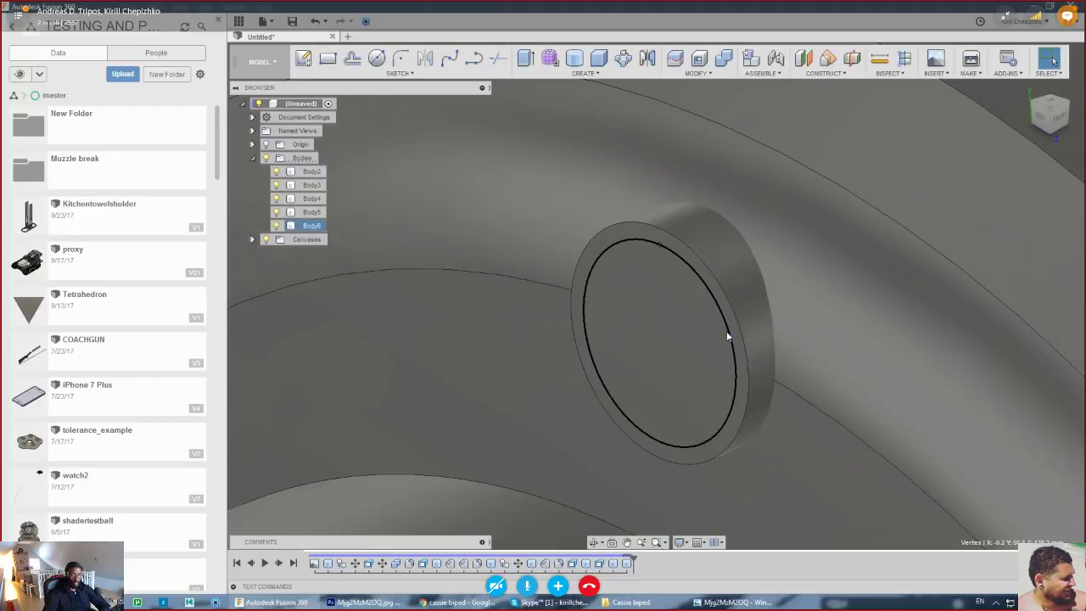
pyautogui.doubleClick(727, 336)
pyautogui.rightClick(727, 336)
pyautogui.click(727, 336)
pyautogui.scroll(-5, 726, 332)
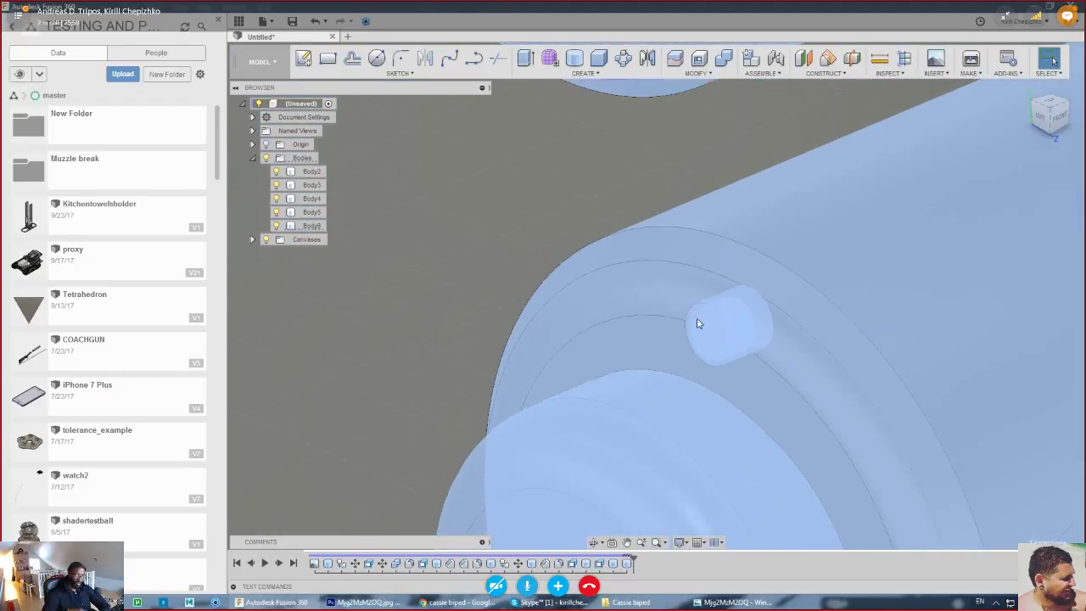
pyautogui.press('Escape')
# - Try to chamfer the tiny ring's inner front edge with an equal distance of 0.0 mm
pyautogui.scroll(6, 694, 329)
pyautogui.rightClick(758, 287)
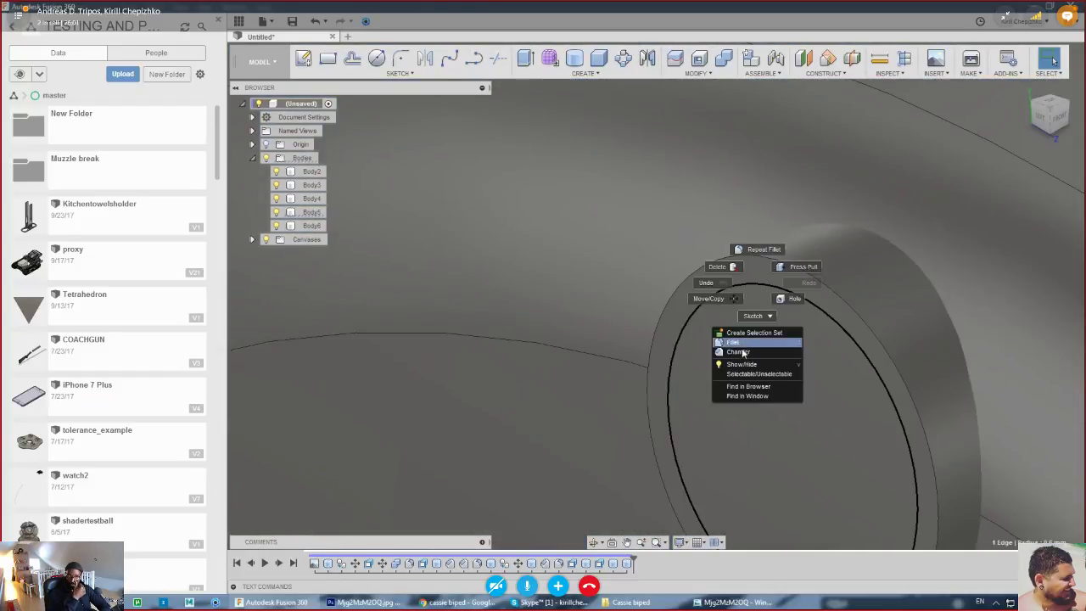
pyautogui.click(751, 348)
pyautogui.scroll(5, 746, 261)
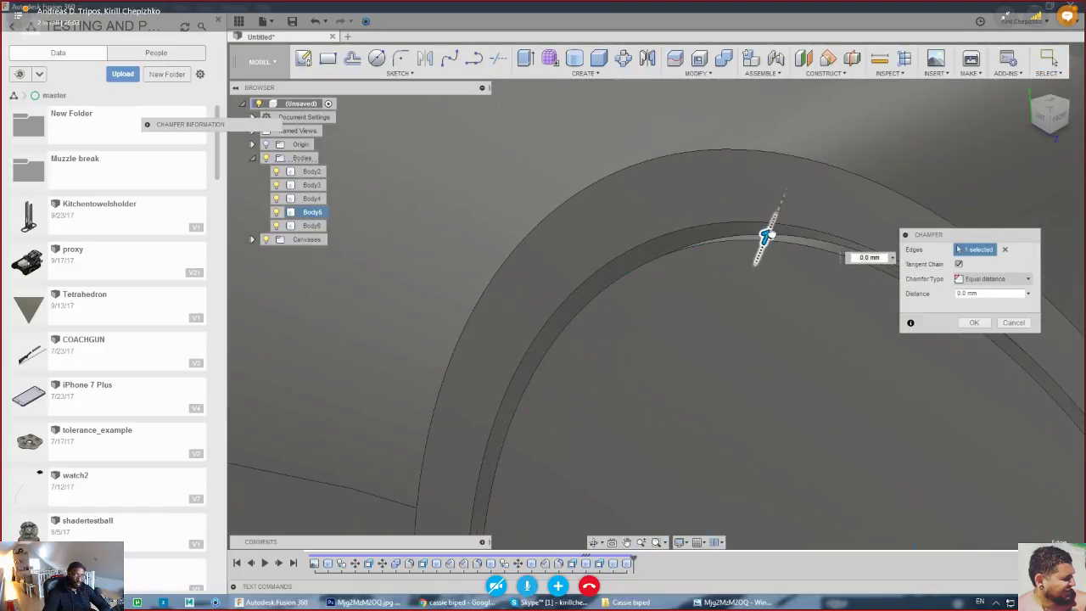
pyautogui.scroll(-5, 763, 242)
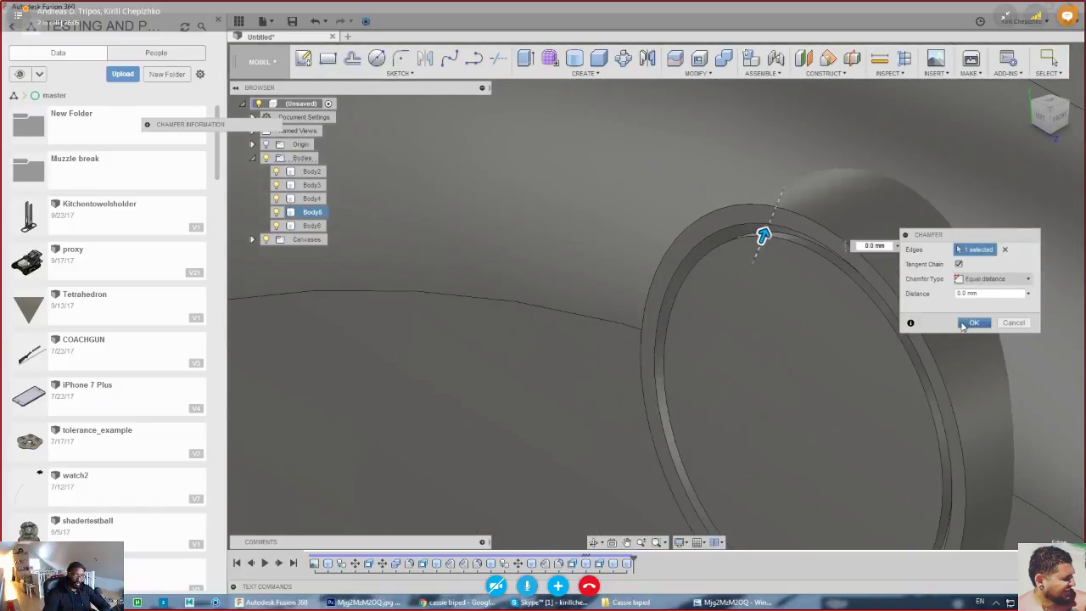
pyautogui.click(967, 323)
# - Chamfer the tiny ring's inner front edge with an equal distance of 0.1 mm
pyautogui.scroll(-3, 879, 339)
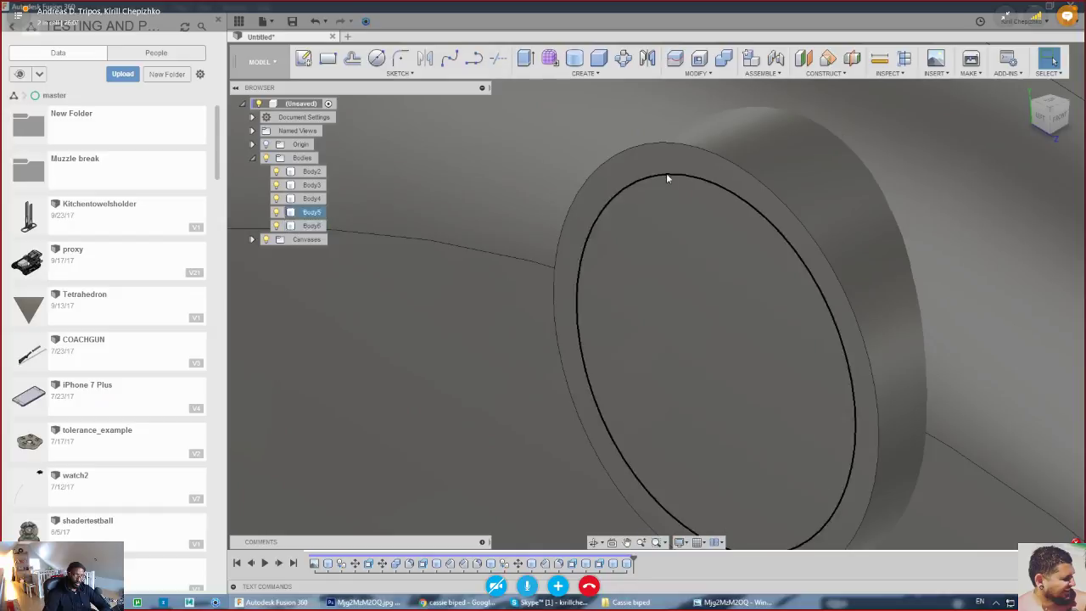
pyautogui.rightClick(666, 170)
pyautogui.click(668, 176)
pyautogui.rightClick(669, 176)
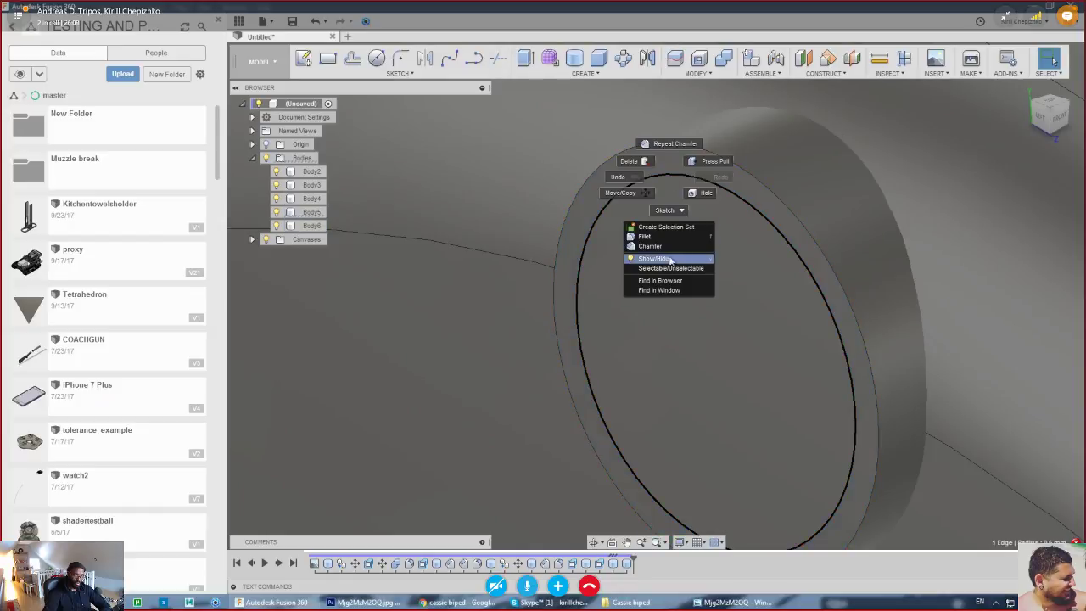
pyautogui.click(671, 247)
pyautogui.scroll(3, 671, 247)
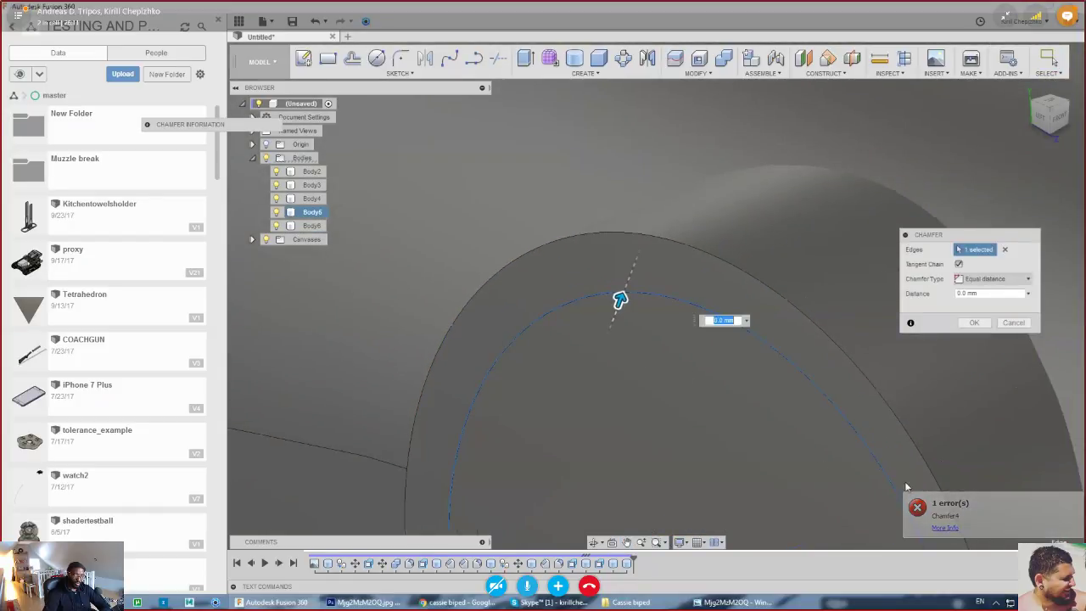
pyautogui.moveTo(620, 300); pyautogui.dragTo(633, 272)
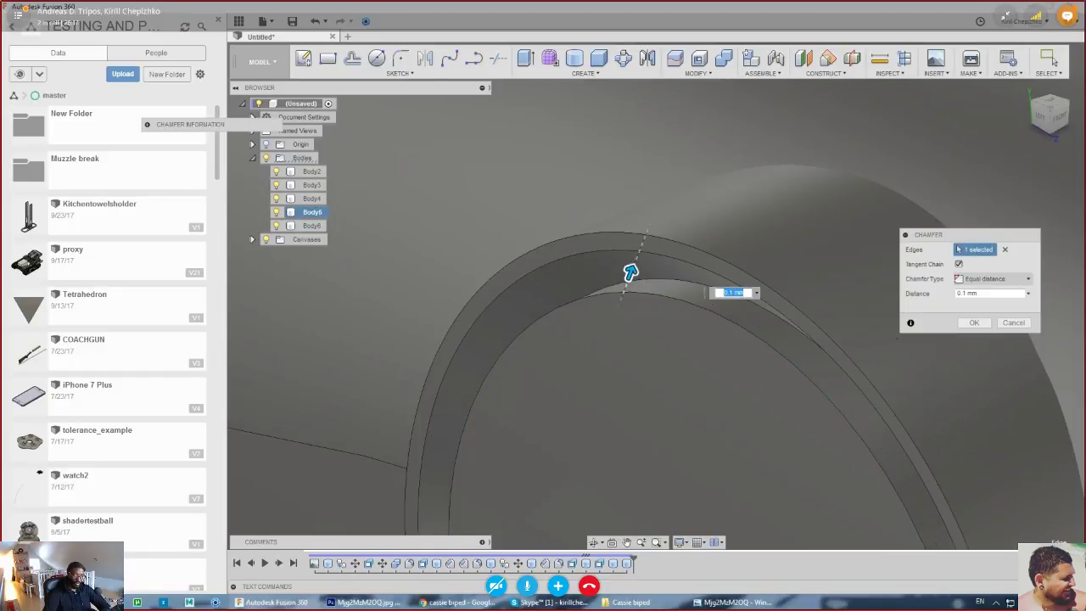
pyautogui.scroll(-5, 588, 248)
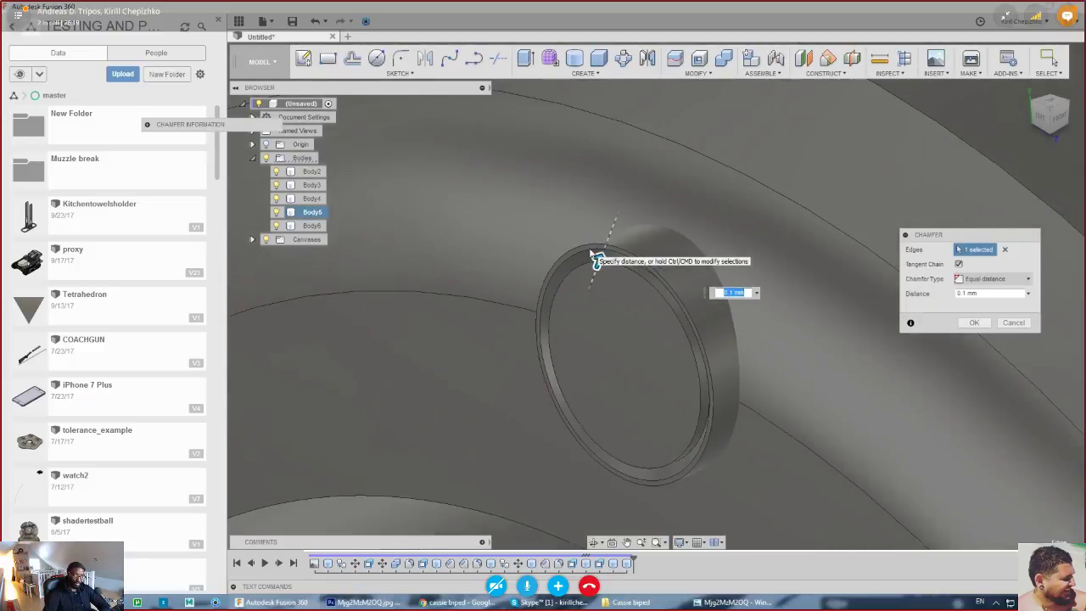
pyautogui.scroll(-6, 654, 297)
pyautogui.scroll(-2, 653, 298)
pyautogui.click(973, 322)
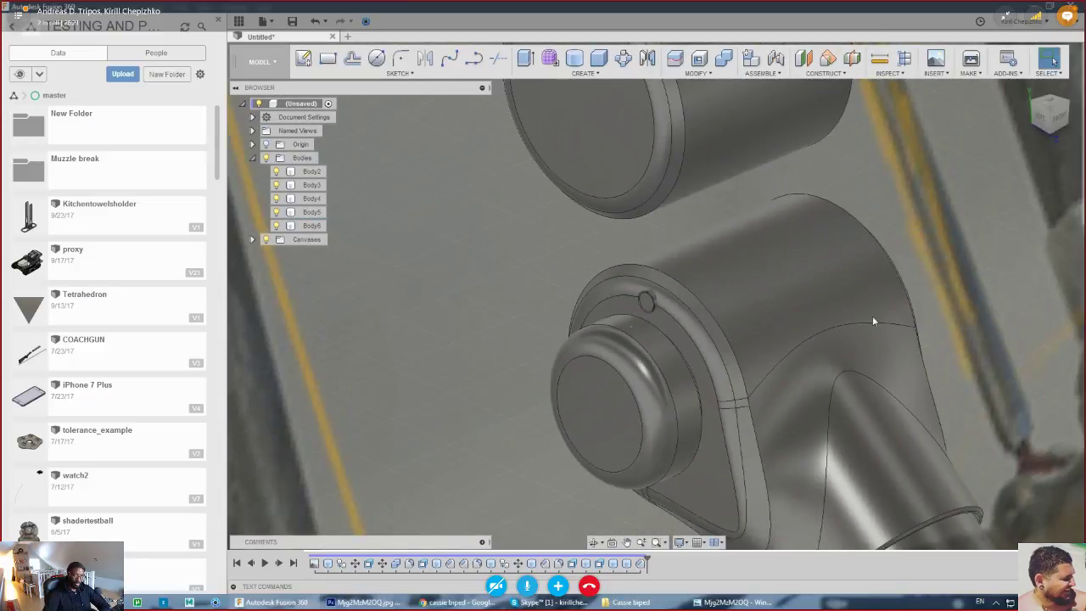
# - Chamfer the tiny ring's outer front edge slightly
pyautogui.scroll(5, 636, 288)
pyautogui.scroll(3, 640, 271)
pyautogui.moveTo(611, 254); pyautogui.dragTo(347, 180, button='middle')
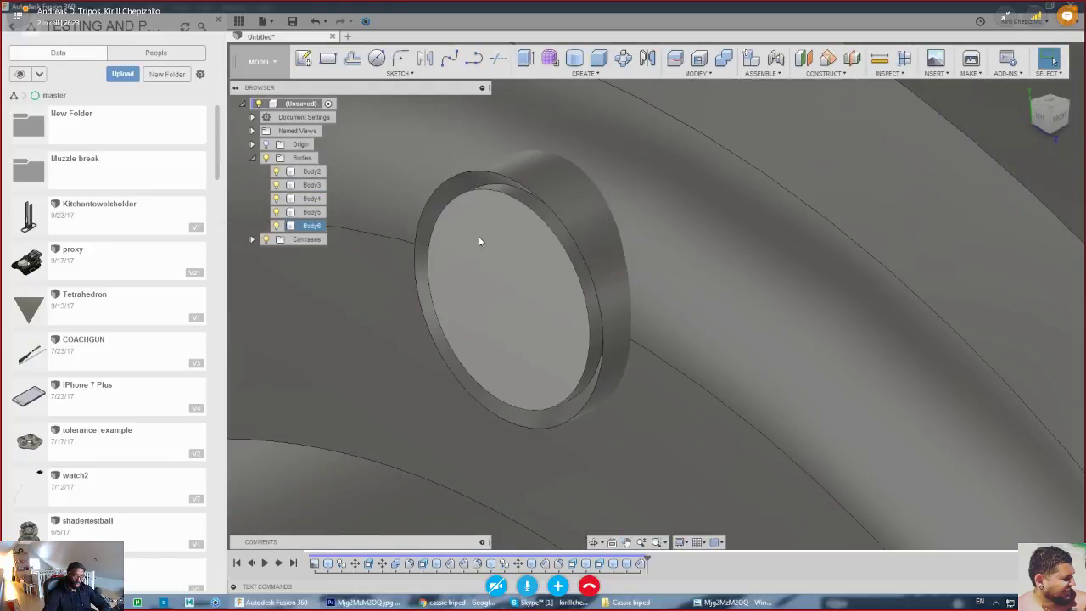
pyautogui.scroll(3, 480, 240)
pyautogui.moveTo(480, 240); pyautogui.dragTo(640, 373, button='middle')
pyautogui.rightClick(677, 280)
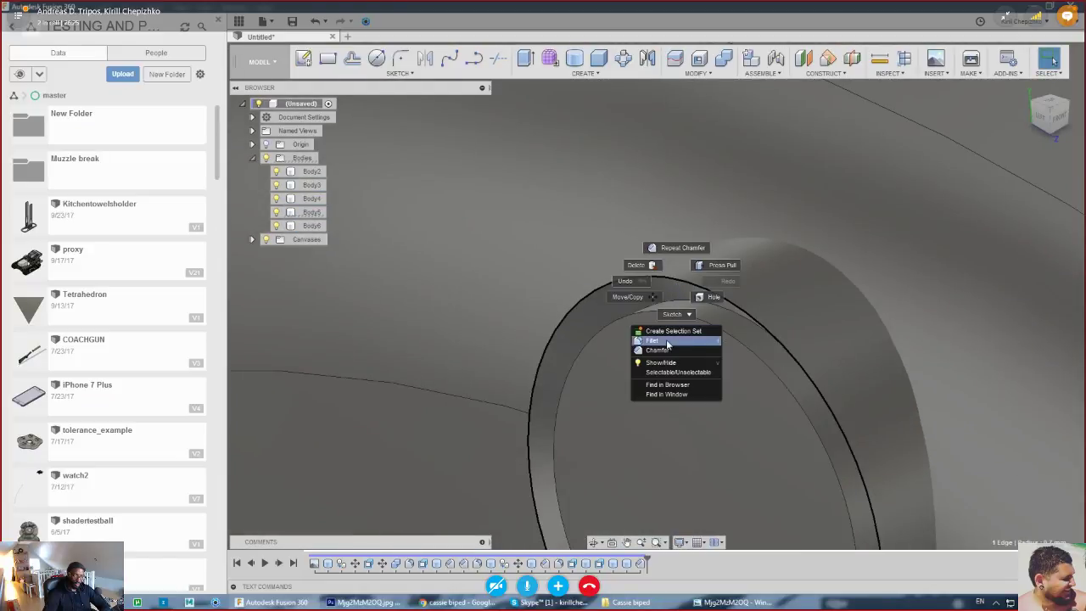
pyautogui.click(671, 343)
pyautogui.moveTo(670, 277)
pyautogui.mouseDown()
pyautogui.moveTo(695, 280)
pyautogui.moveTo(683, 280)
pyautogui.mouseUp()
pyautogui.click(976, 322)
# - Fillet the front edge of the disc inside the tiny ring with a constant 0.3 mm radius
pyautogui.scroll(-8, 737, 238)
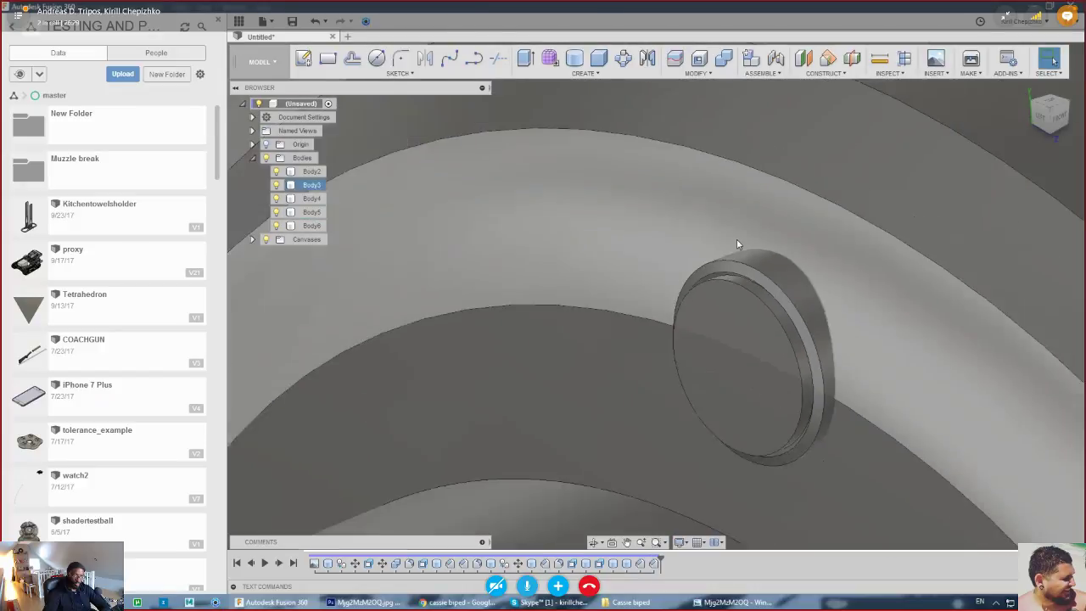
pyautogui.rightClick(745, 297)
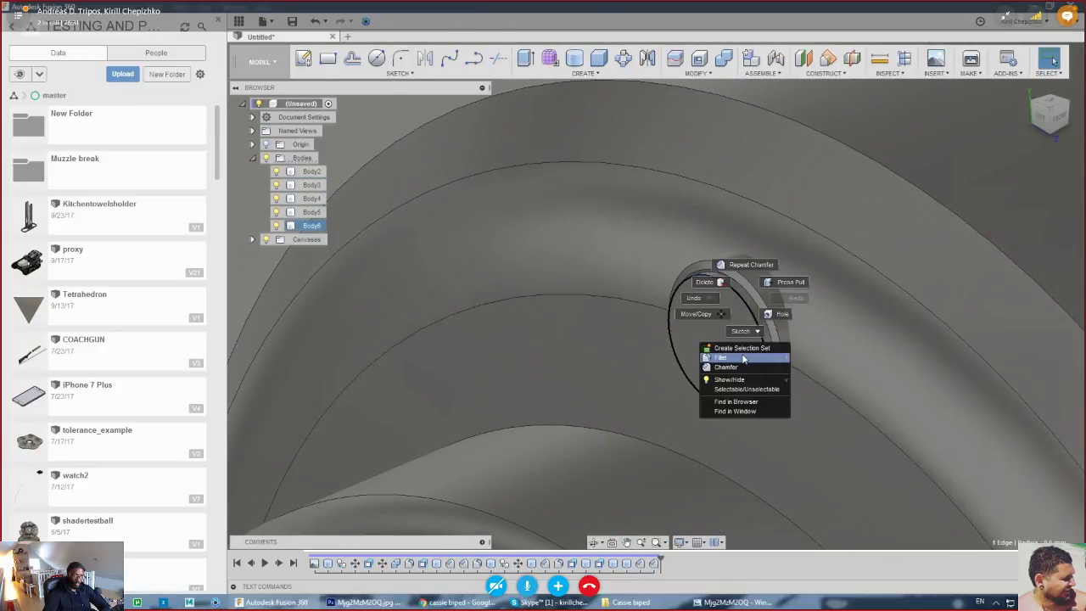
pyautogui.click(725, 363)
pyautogui.scroll(3, 761, 305)
pyautogui.moveTo(761, 306); pyautogui.dragTo(761, 315)
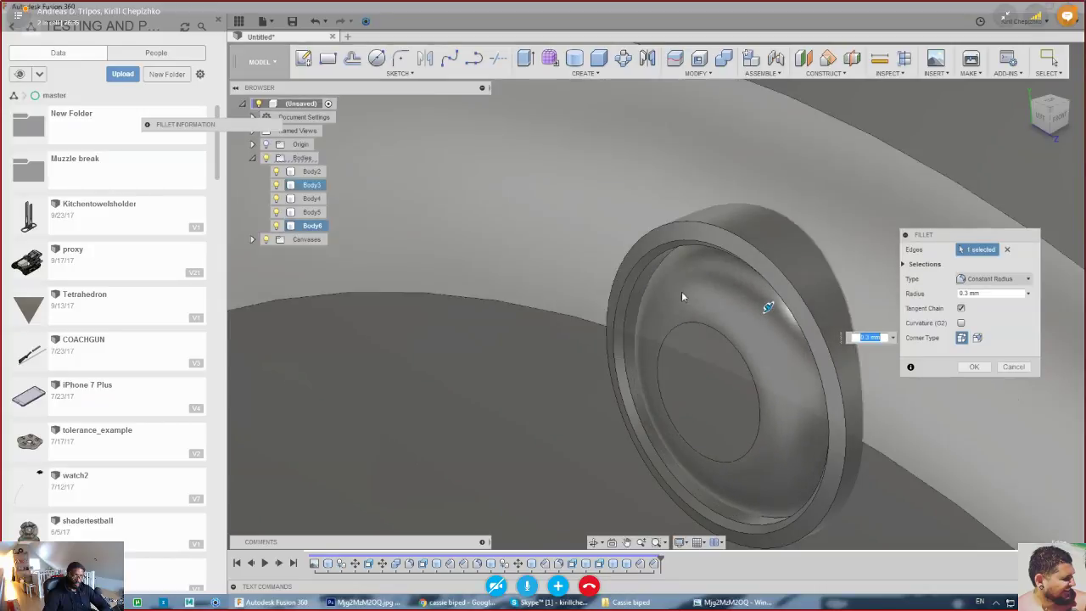
pyautogui.scroll(-5, 654, 263)
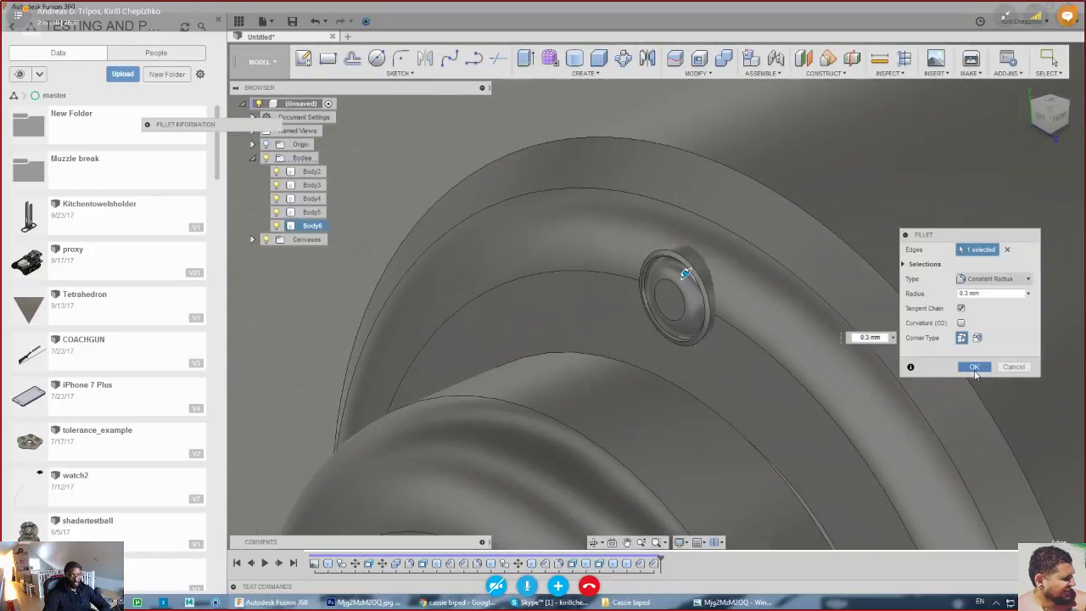
pyautogui.click(973, 367)
# - Sketch a six-sided inscribed polygon centred on the flat circular face of the filleted disc, just inside its edge
pyautogui.click(1038, 123)
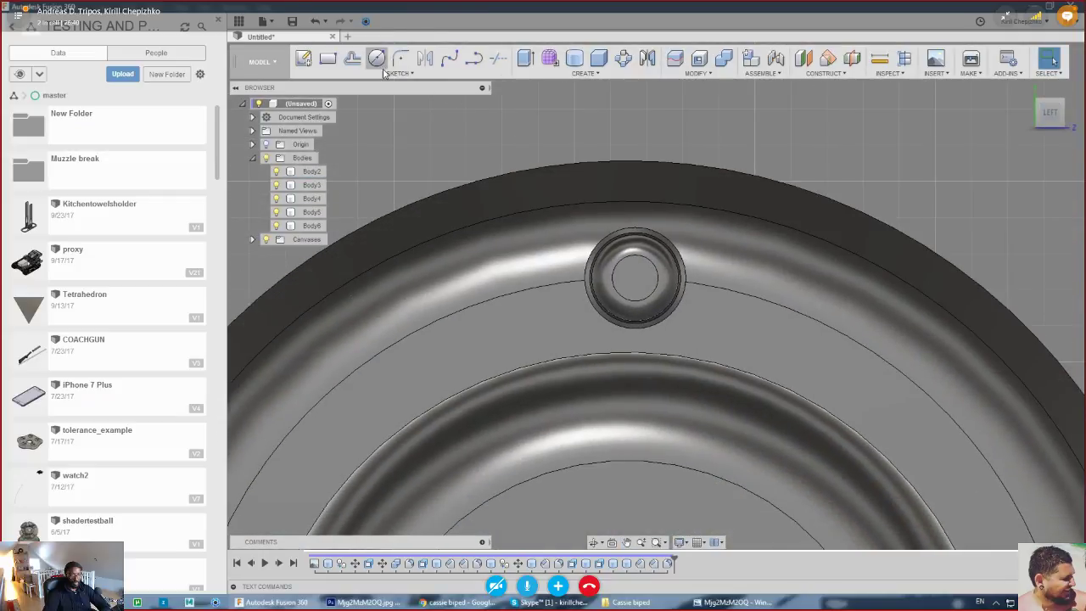
pyautogui.click(389, 75)
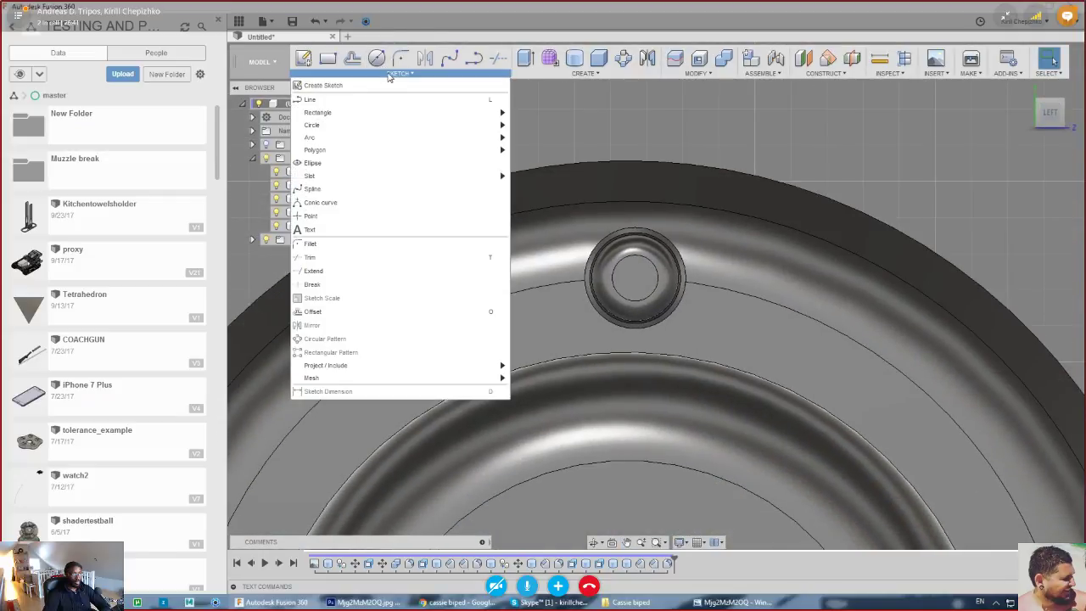
pyautogui.moveTo(412, 141)
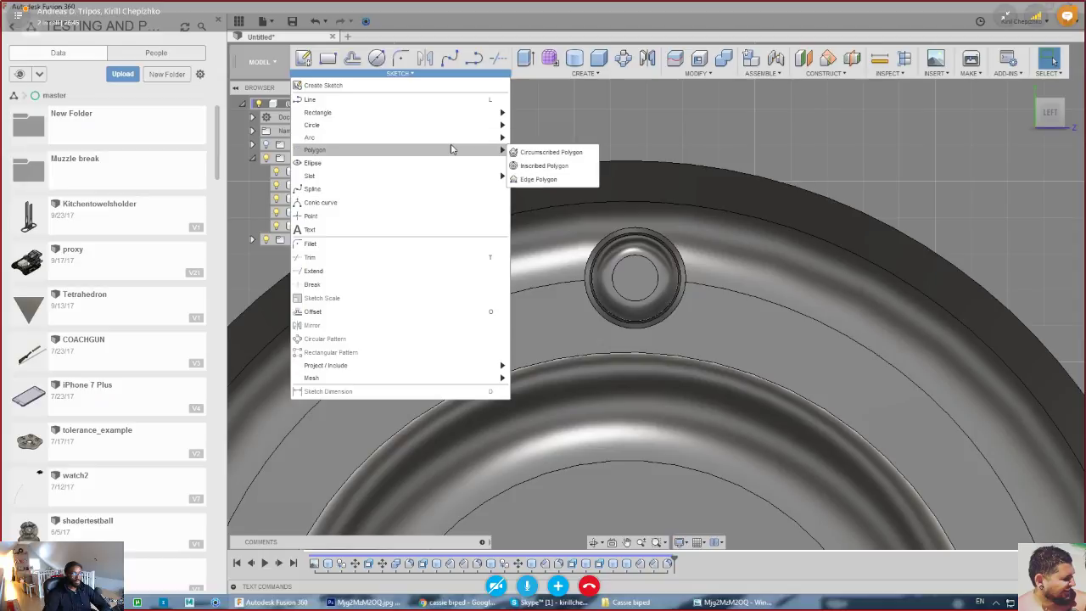
pyautogui.moveTo(465, 125)
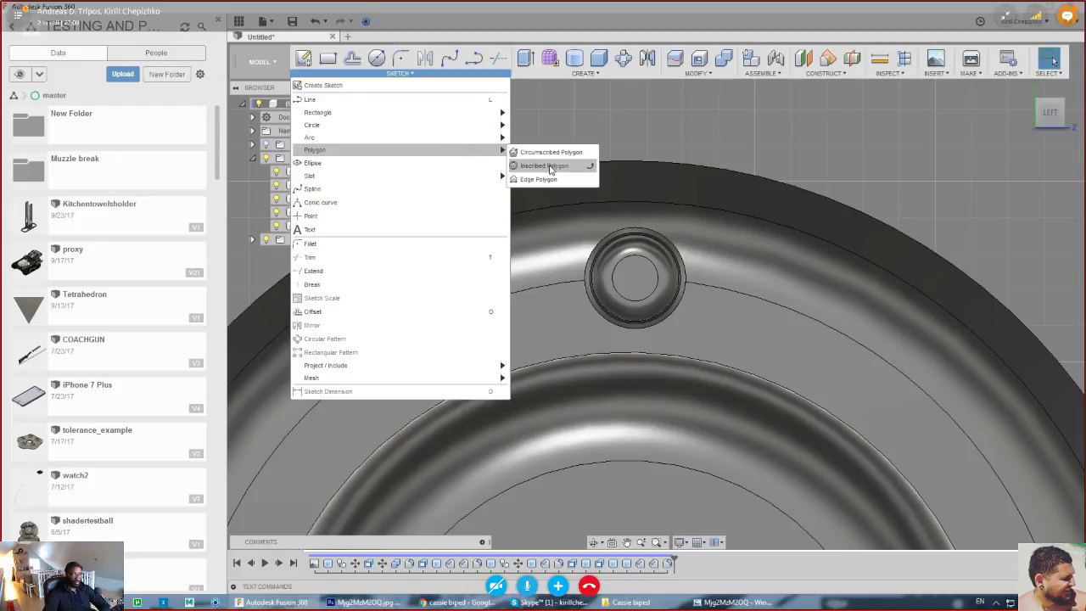
pyautogui.click(543, 167)
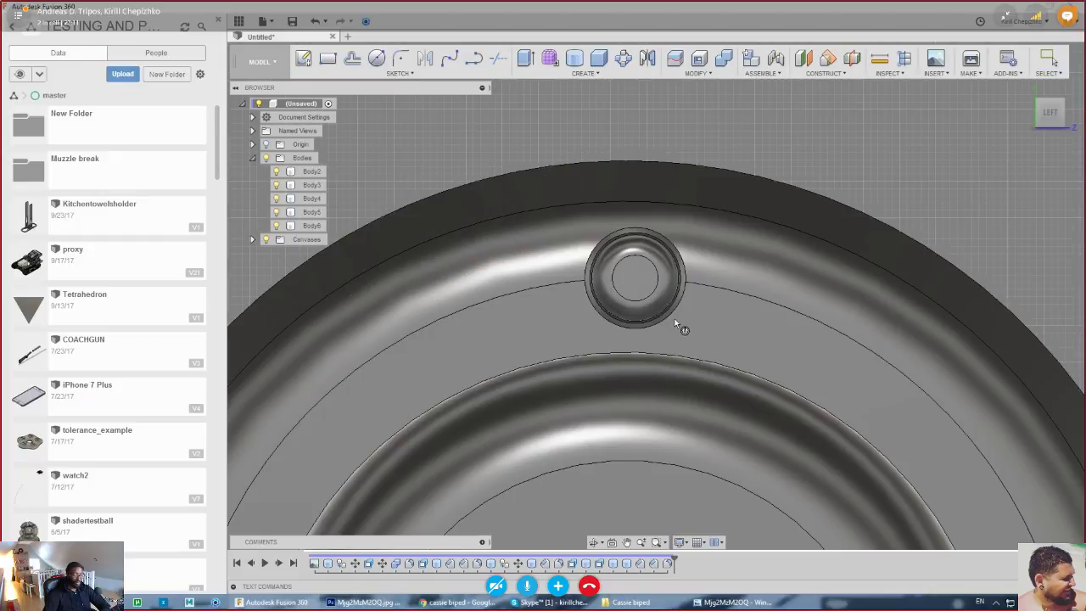
pyautogui.click(636, 283)
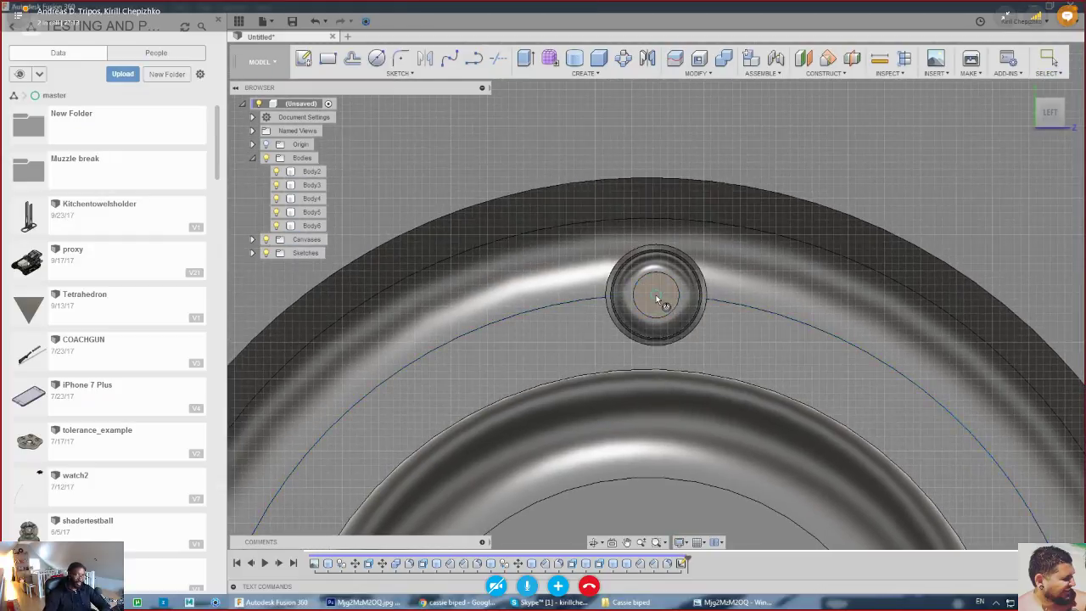
pyautogui.scroll(5, 659, 287)
pyautogui.click(649, 303)
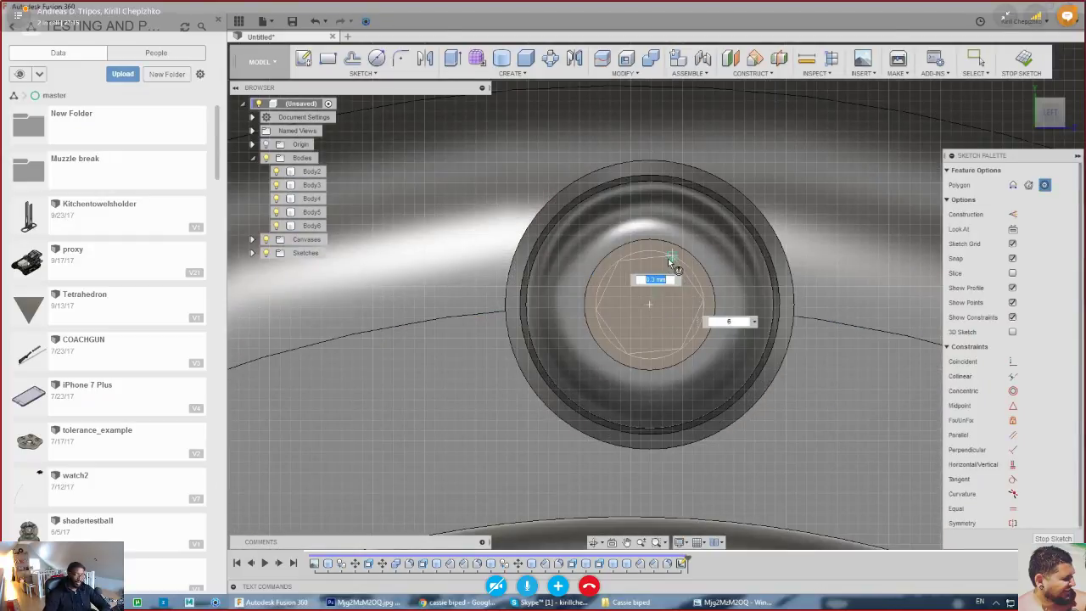
pyautogui.click(670, 259)
pyautogui.scroll(-3, 669, 258)
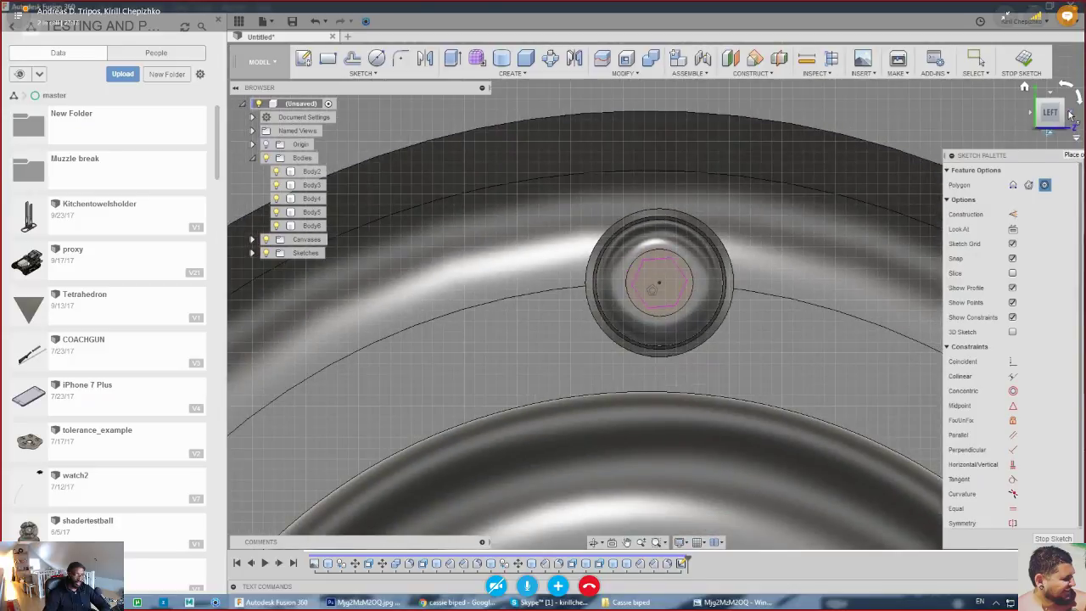
pyautogui.moveTo(1069, 115); pyautogui.dragTo(1037, 130)
pyautogui.scroll(5, 665, 276)
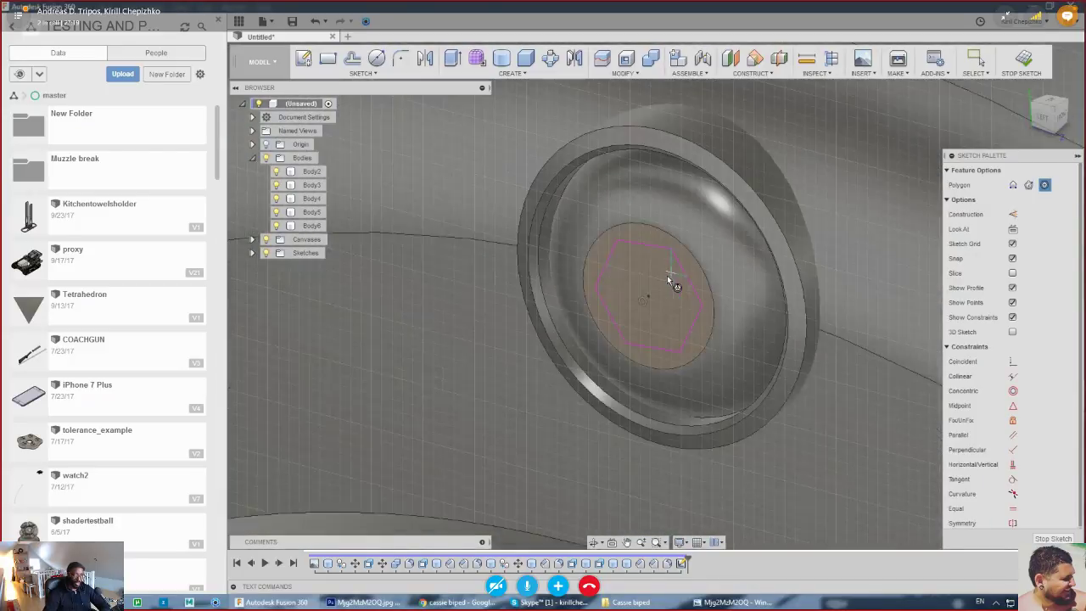
pyautogui.rightClick(665, 276)
pyautogui.click(703, 260)
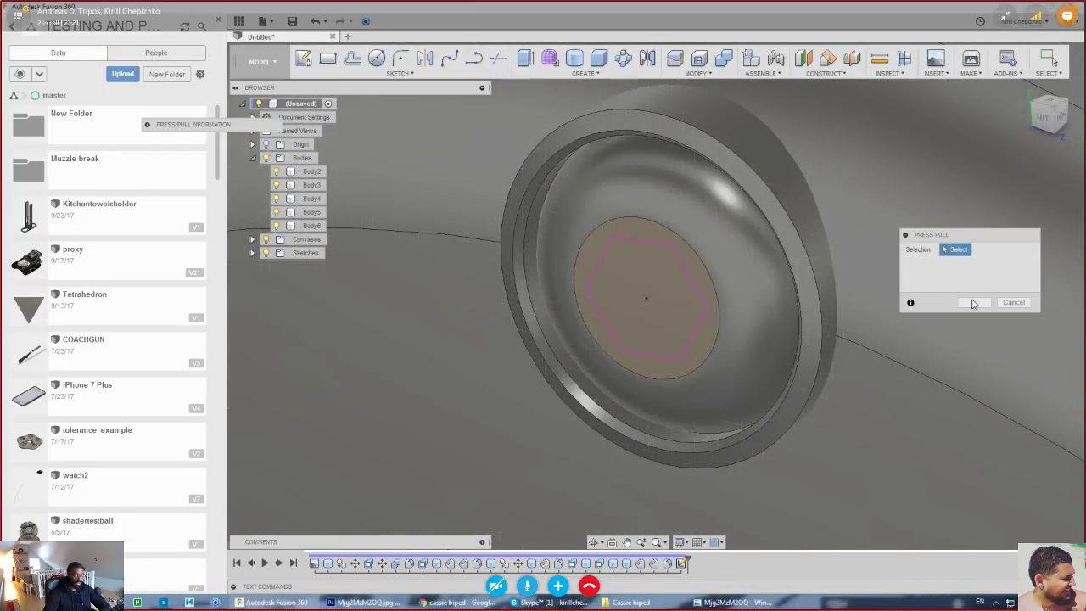
pyautogui.click(1013, 302)
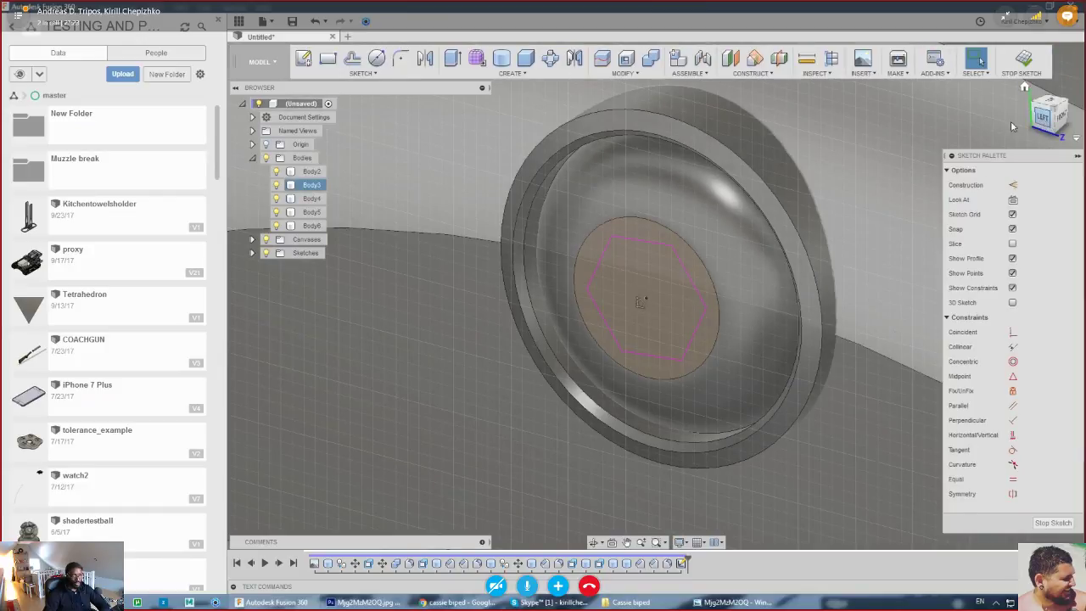
# - Sketch a narrow horizontal two-point rectangle across the middle of the hexagon, spanning its full width
pyautogui.click(1043, 121)
pyautogui.moveTo(675, 237); pyautogui.dragTo(652, 237, button='middle')
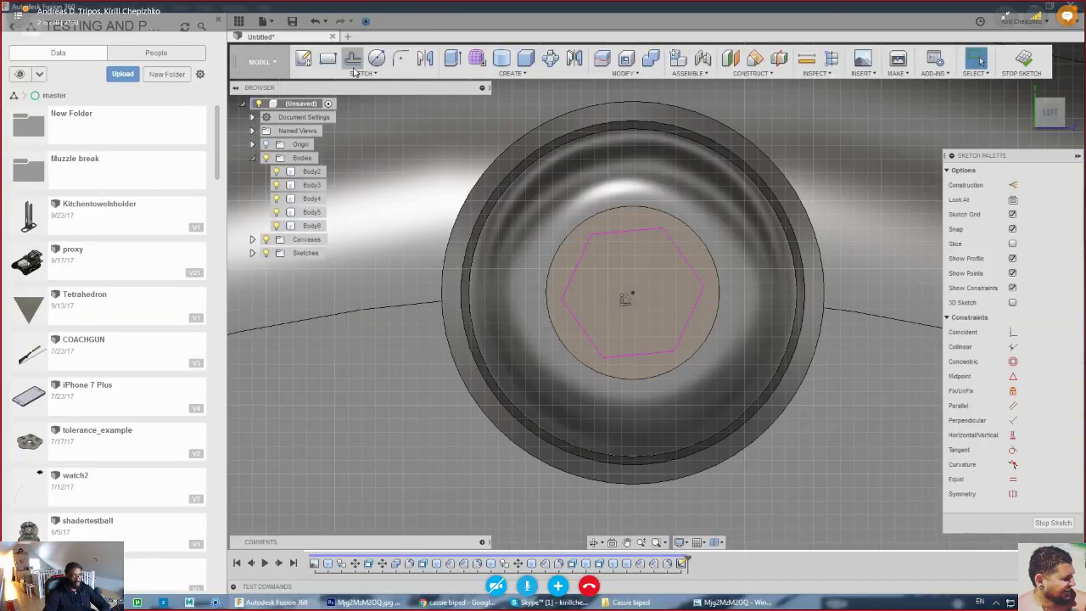
pyautogui.click(327, 58)
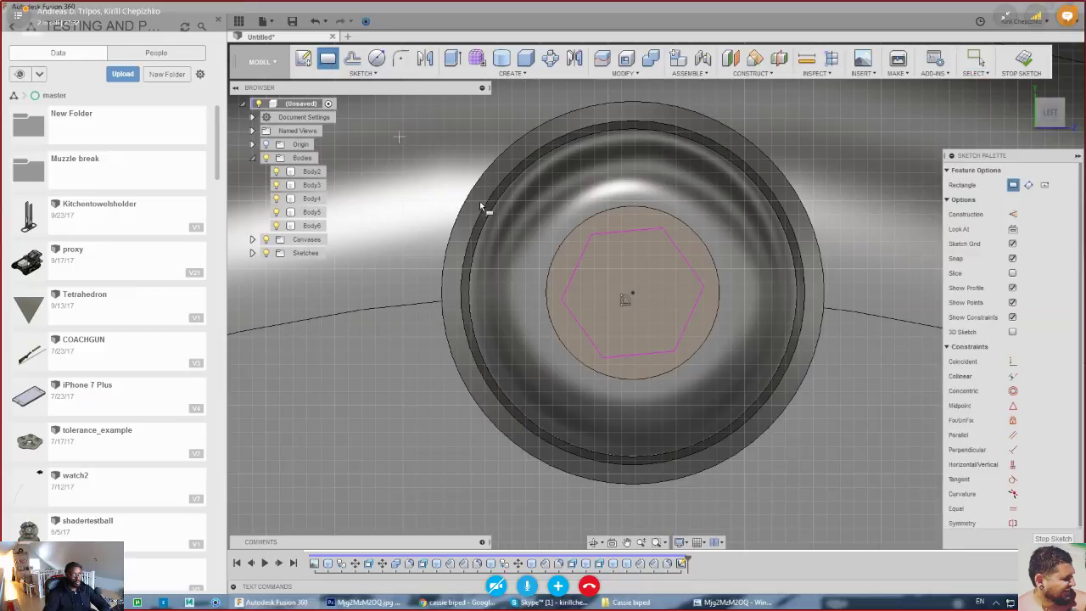
pyautogui.click(560, 286)
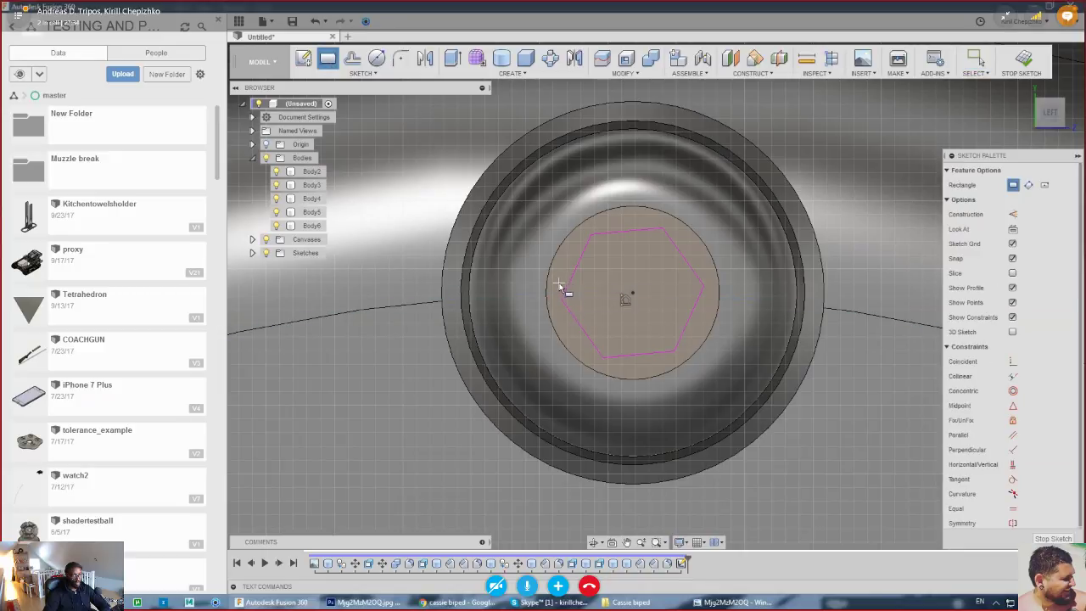
pyautogui.click(709, 310)
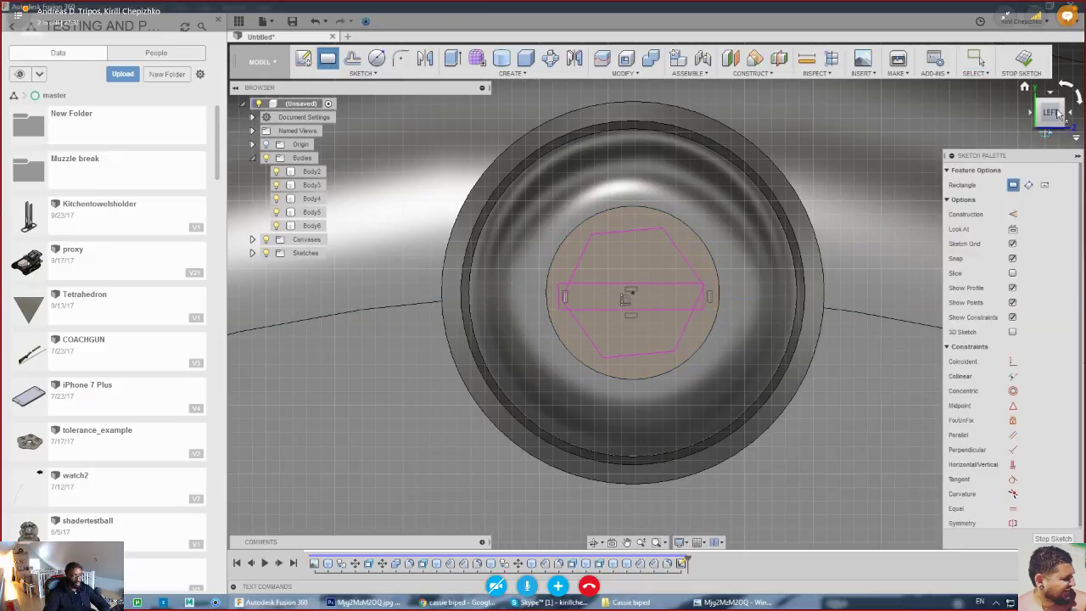
# - Finish the rectangle command and convert the rectangle's four lines to construction geometry
pyautogui.moveTo(1050, 117); pyautogui.dragTo(1007, 144)
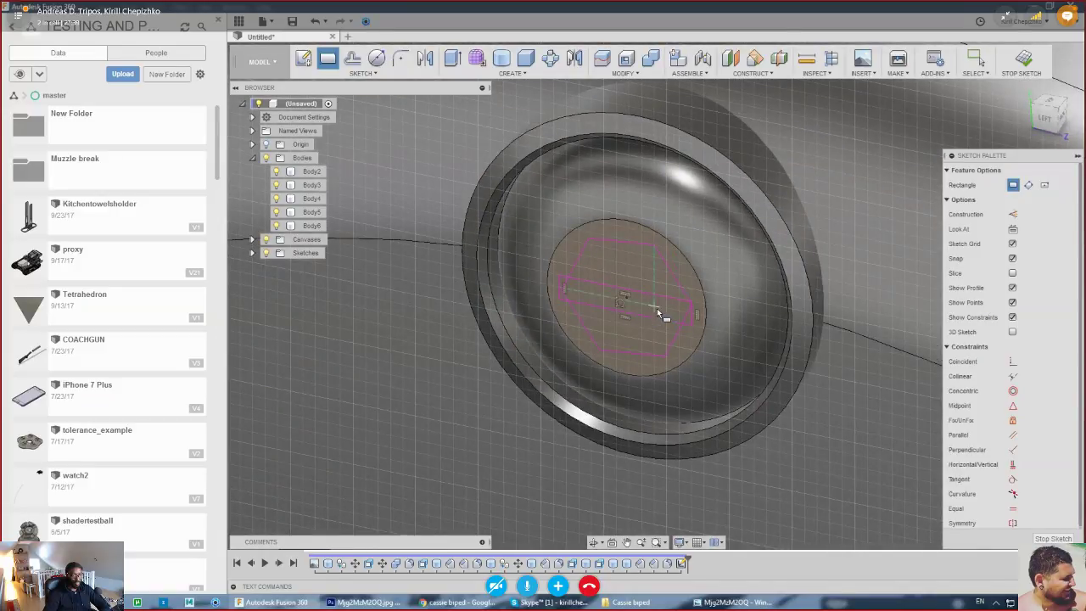
pyautogui.scroll(3, 647, 312)
pyautogui.scroll(2, 643, 311)
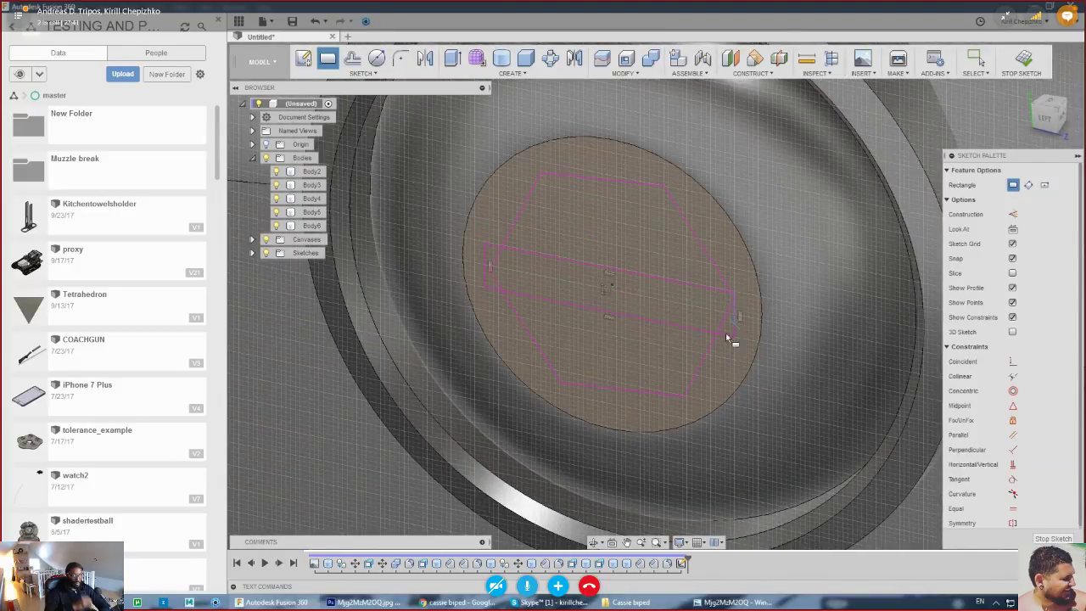
pyautogui.rightClick(570, 260)
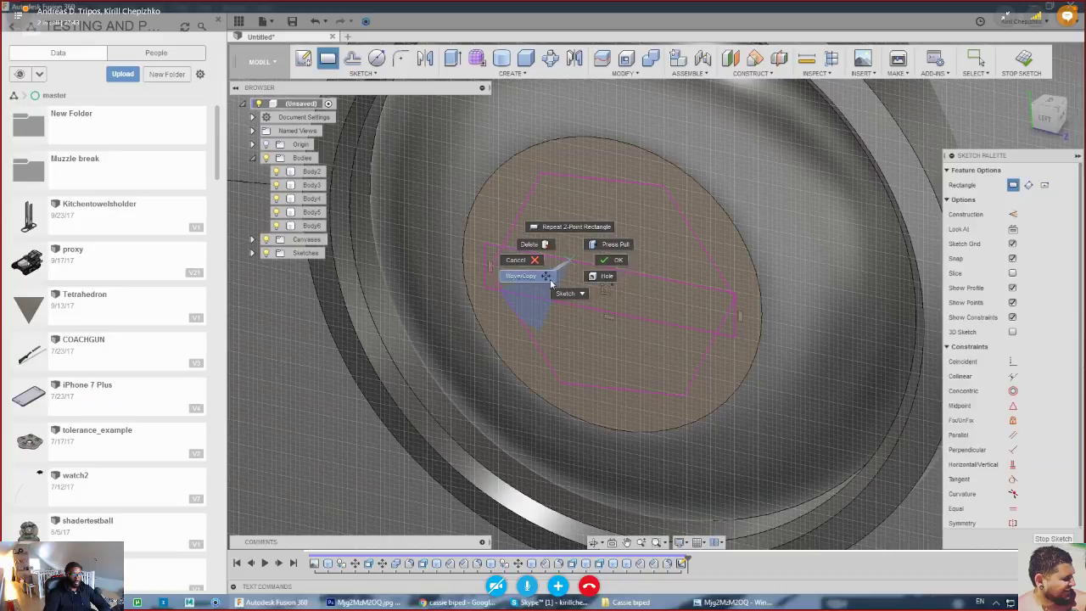
pyautogui.click(622, 259)
pyautogui.doubleClick(622, 270)
pyautogui.rightClick(622, 270)
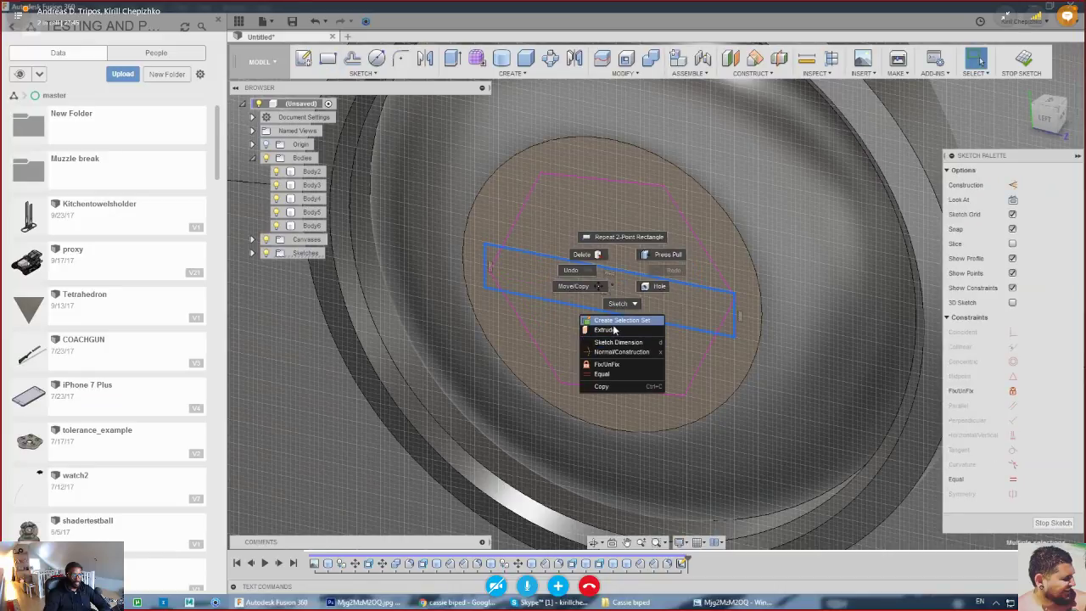
pyautogui.click(605, 353)
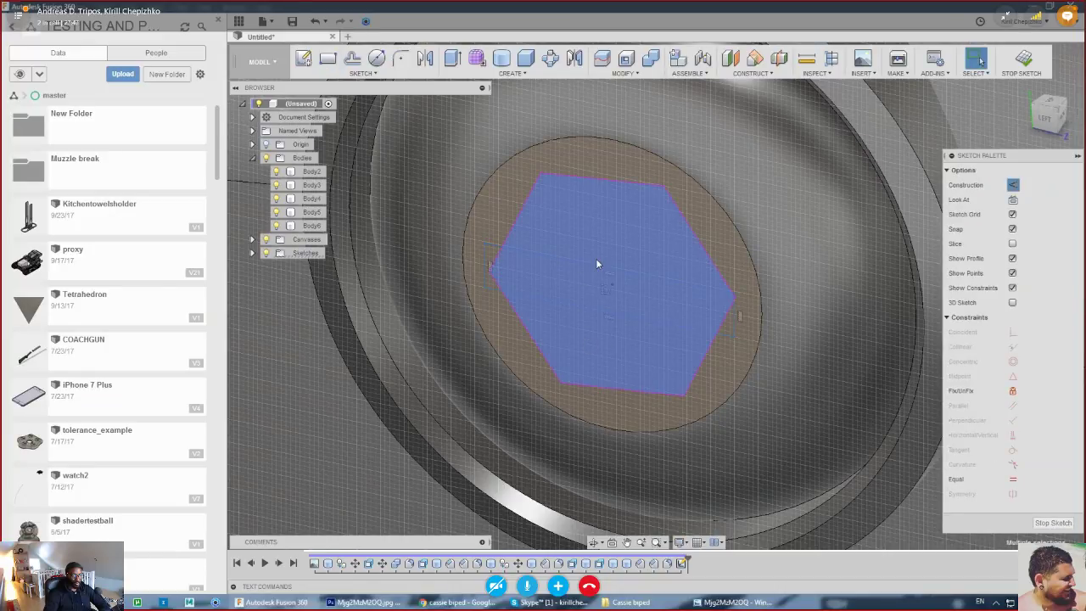
# - Finish the hexagon sketch on the flat centre face of the small bolt head
pyautogui.click(1022, 60)
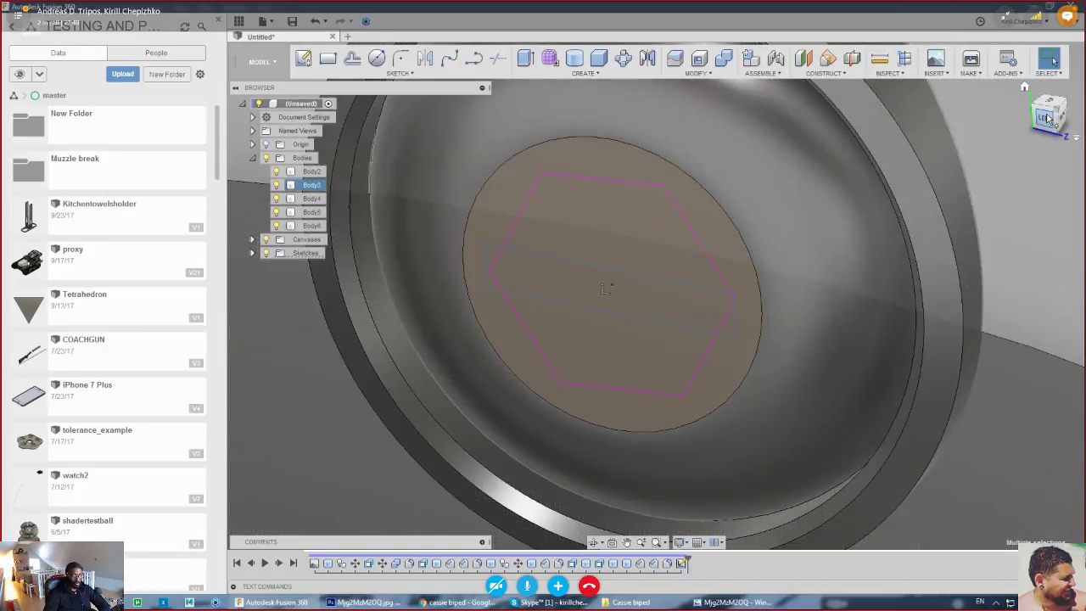
pyautogui.click(1048, 118)
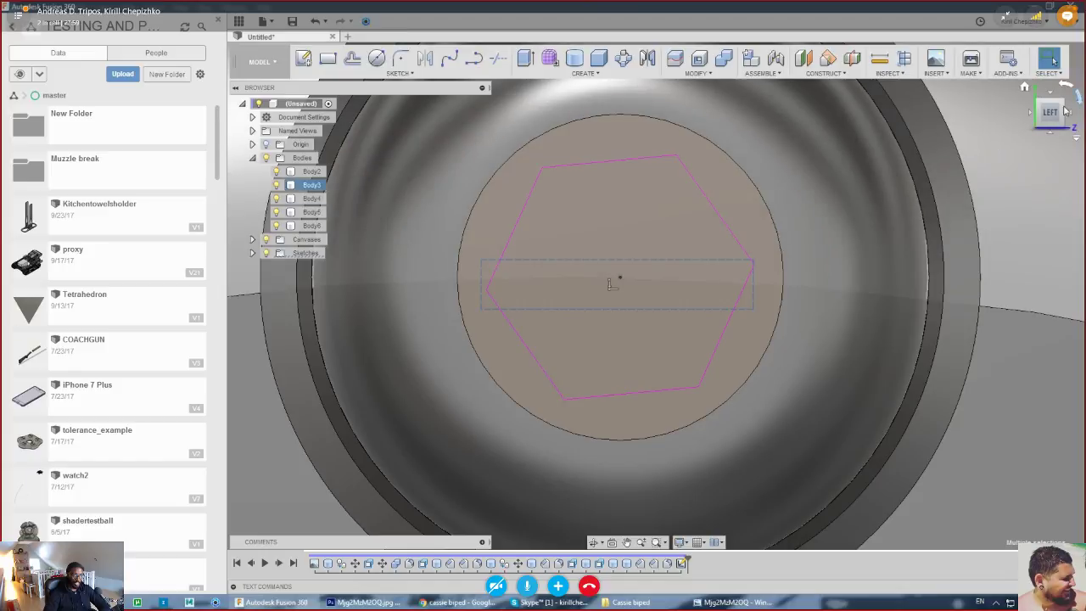
pyautogui.keyDown('shift'); pyautogui.moveTo(901, 230); pyautogui.dragTo(728, 330, button='middle'); pyautogui.keyUp('shift')
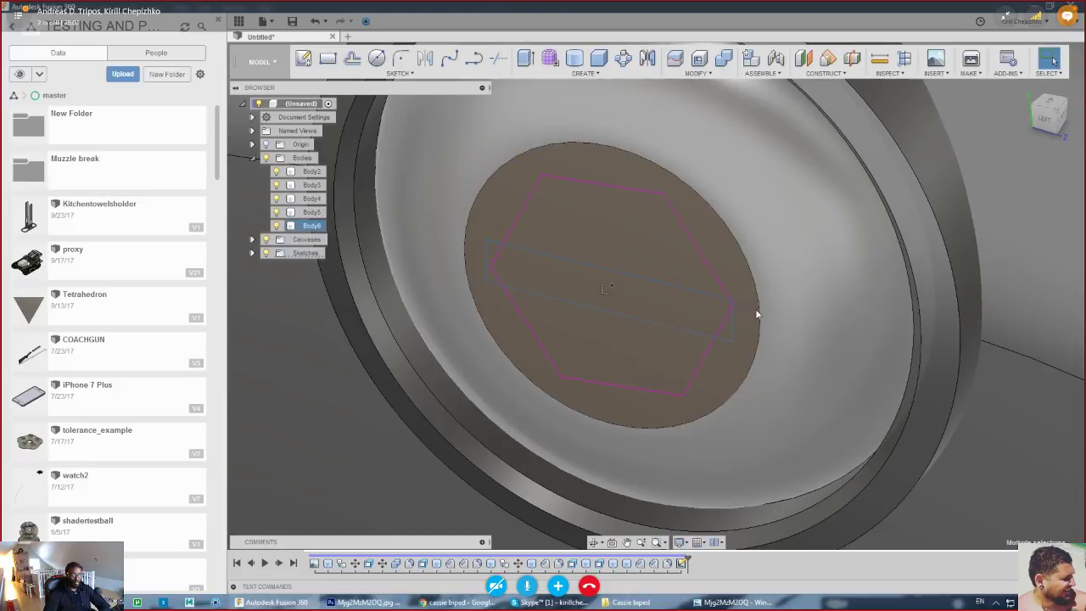
pyautogui.click(711, 338)
pyautogui.click(1054, 121)
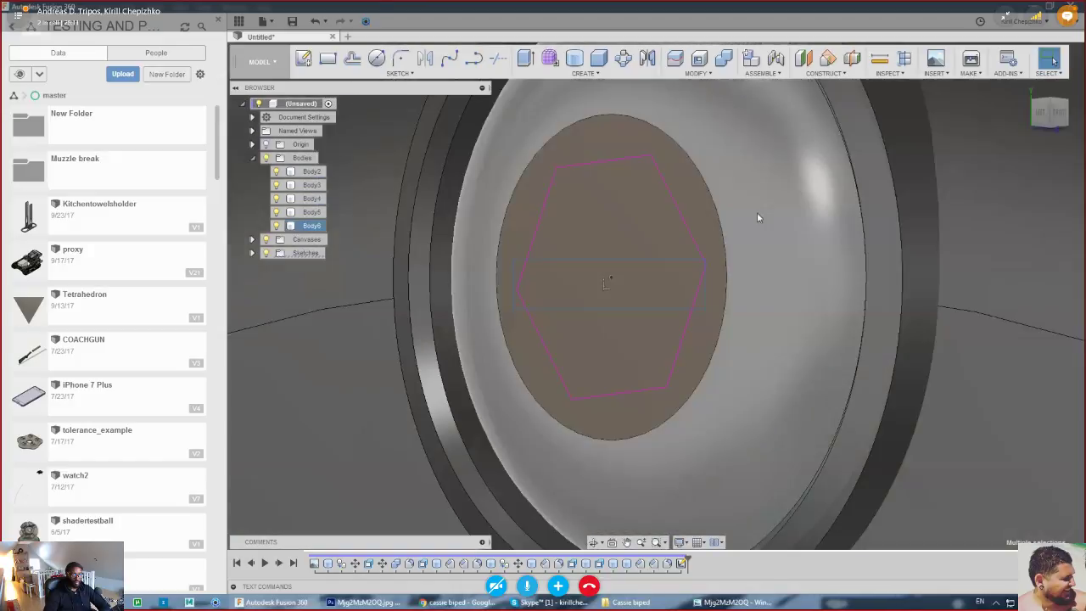
pyautogui.click(1041, 113)
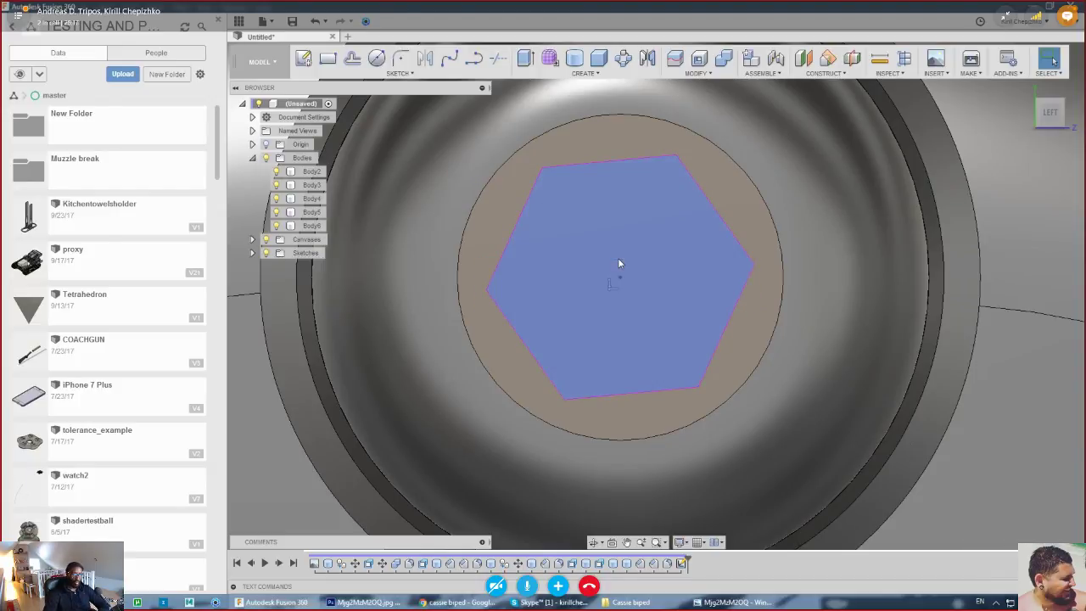
# - Extrude the hexagon profile inward as a cut to form a hex socket in the bolt head
pyautogui.scroll(-8, 628, 253)
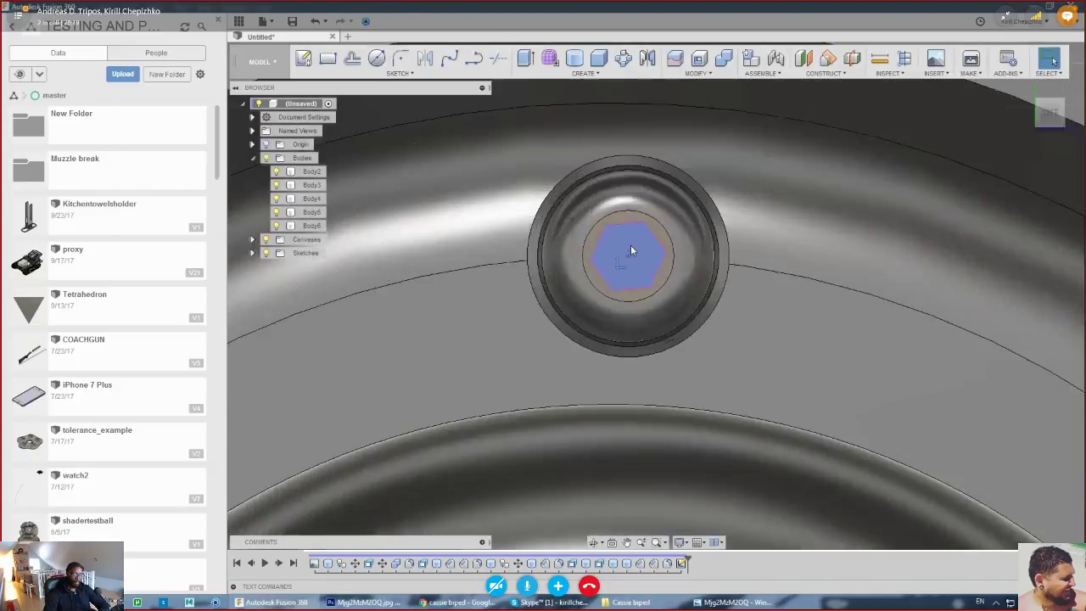
pyautogui.scroll(5, 630, 245)
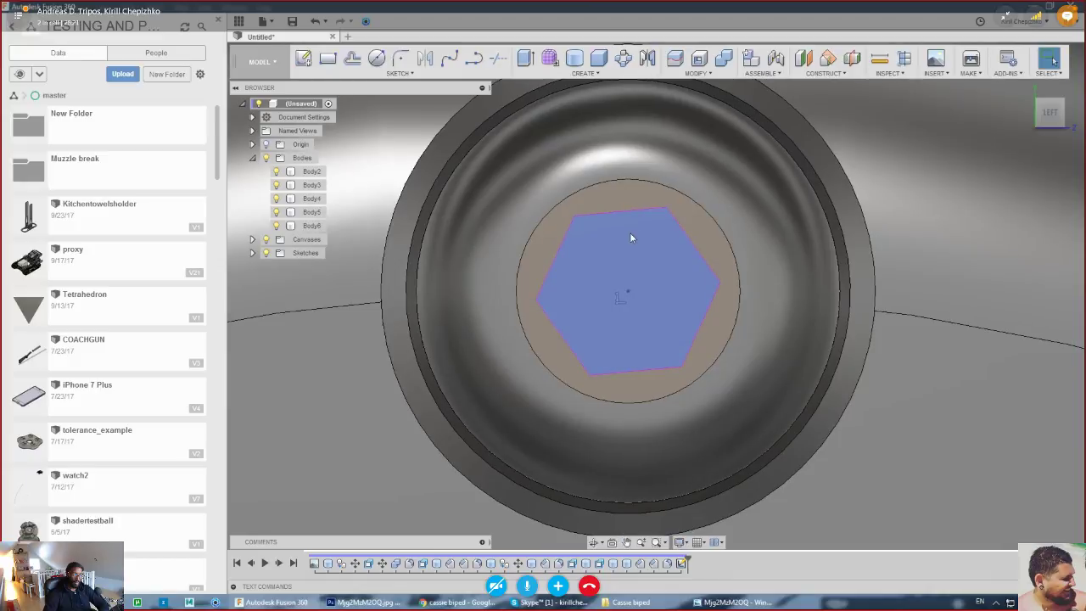
pyautogui.moveTo(1050, 114); pyautogui.dragTo(1013, 136)
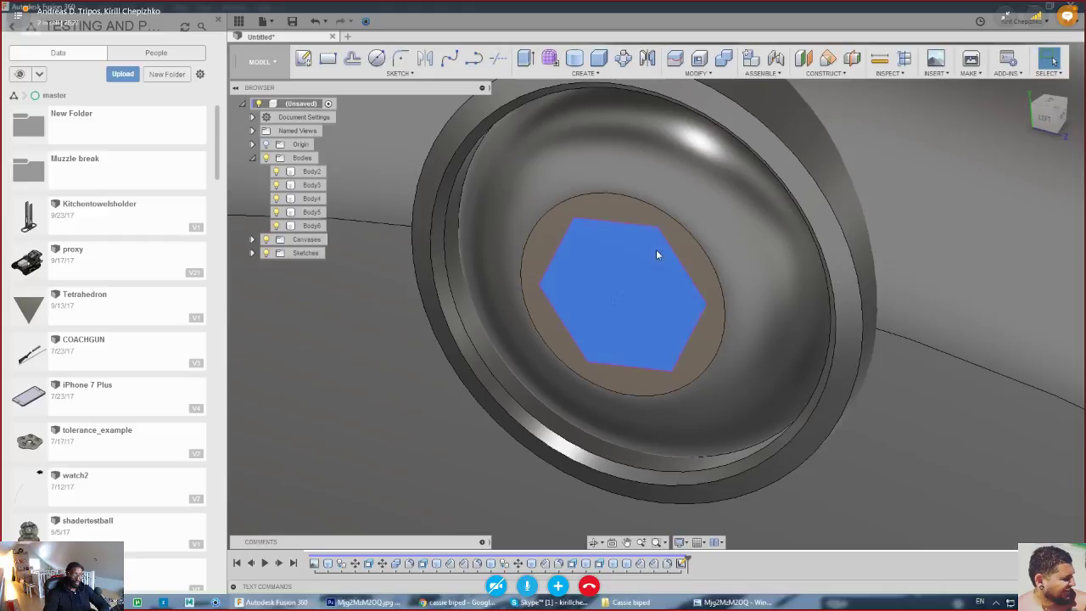
pyautogui.rightClick(655, 249)
pyautogui.click(628, 267)
pyautogui.moveTo(618, 298); pyautogui.dragTo(648, 267)
pyautogui.scroll(-6, 684, 315)
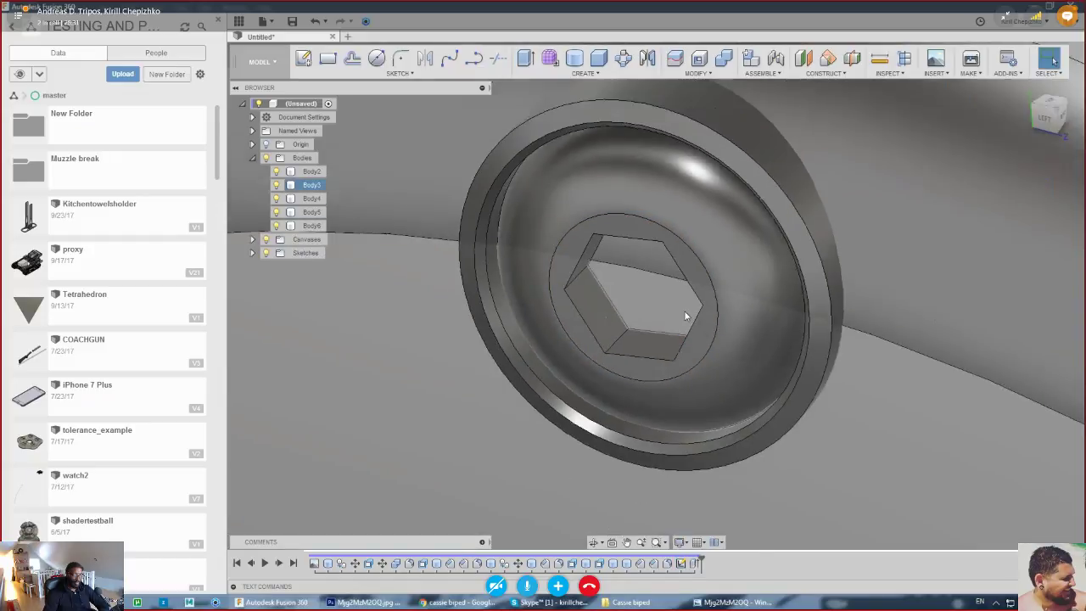
pyautogui.scroll(-4, 678, 382)
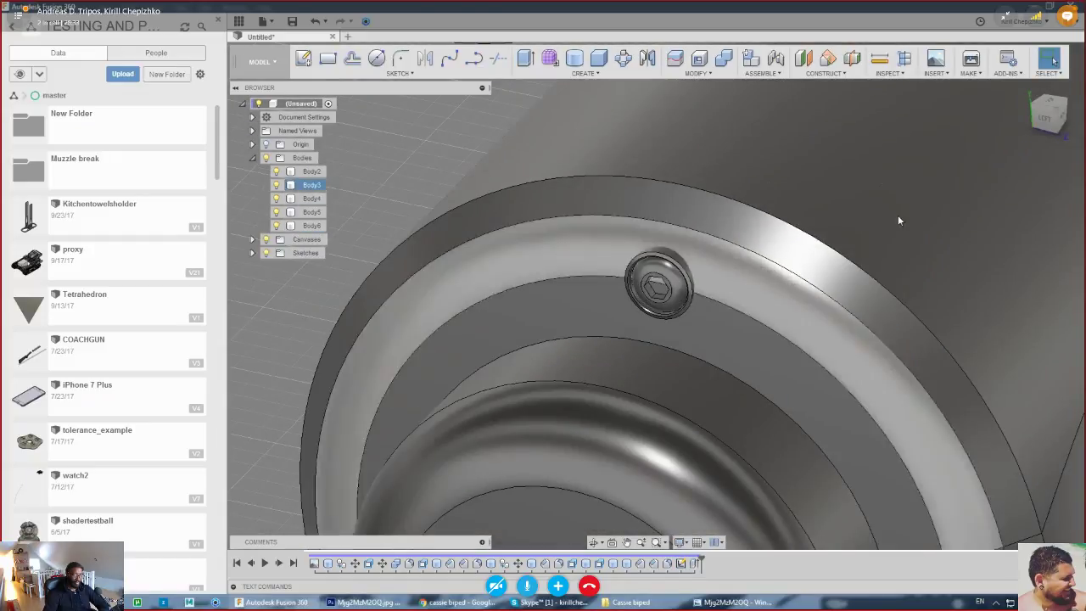
# - Set up a circular pattern of type Bodies with the bolt and its surrounding ring, using the housing's round edge as the axis
pyautogui.moveTo(1052, 125); pyautogui.dragTo(1074, 110)
pyautogui.moveTo(656, 296)
pyautogui.keyDown('shift'); pyautogui.mouseDown(button='middle')
pyautogui.moveTo(704, 318)
pyautogui.moveTo(577, 327)
pyautogui.moveTo(619, 296)
pyautogui.moveTo(594, 314)
pyautogui.mouseUp(button='middle'); pyautogui.keyUp('shift')
pyautogui.scroll(-4, 887, 224)
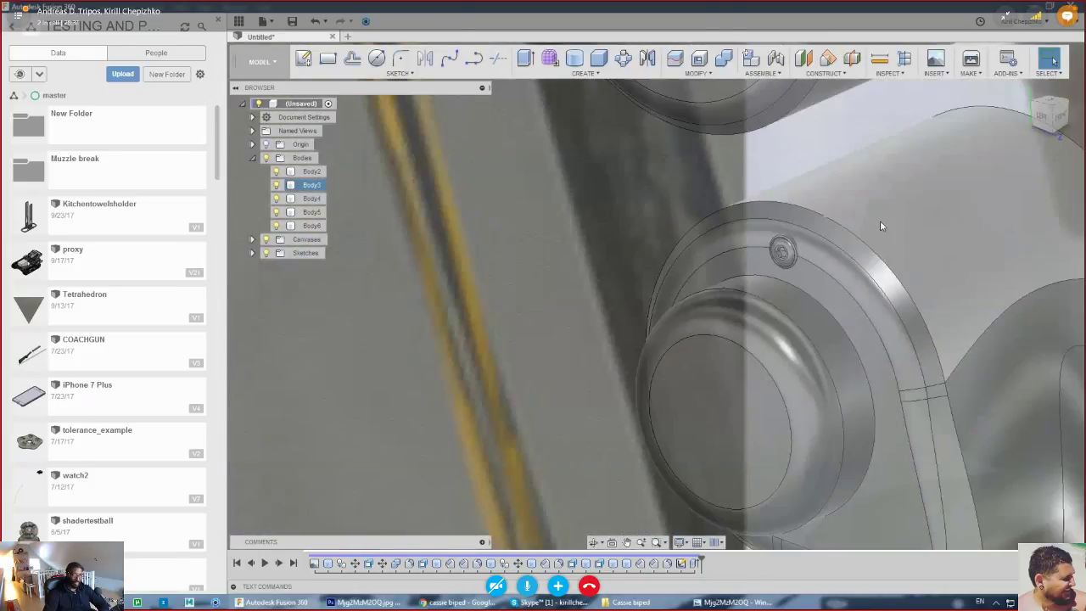
pyautogui.moveTo(879, 259)
pyautogui.mouseDown(button='middle')
pyautogui.moveTo(732, 252)
pyautogui.moveTo(704, 302)
pyautogui.mouseUp(button='middle')
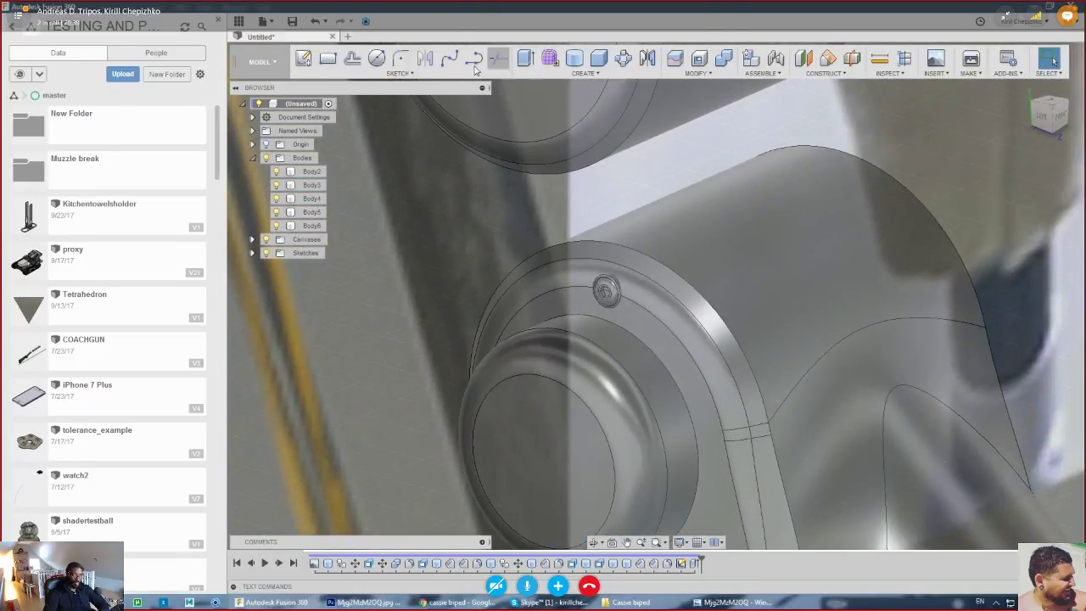
pyautogui.press('r')
pyautogui.click(623, 57)
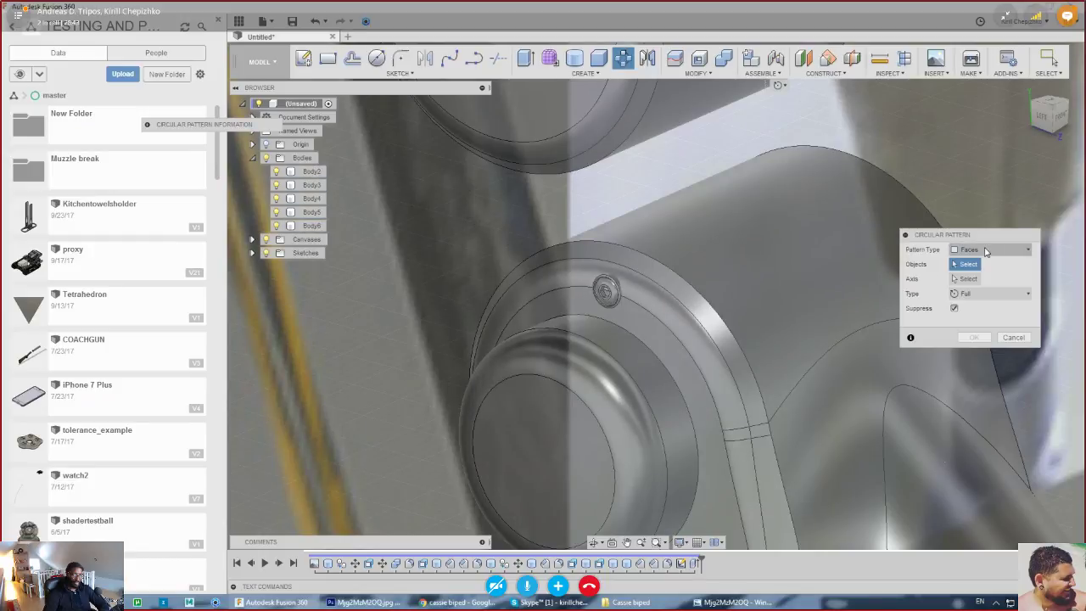
pyautogui.click(993, 250)
pyautogui.click(975, 264)
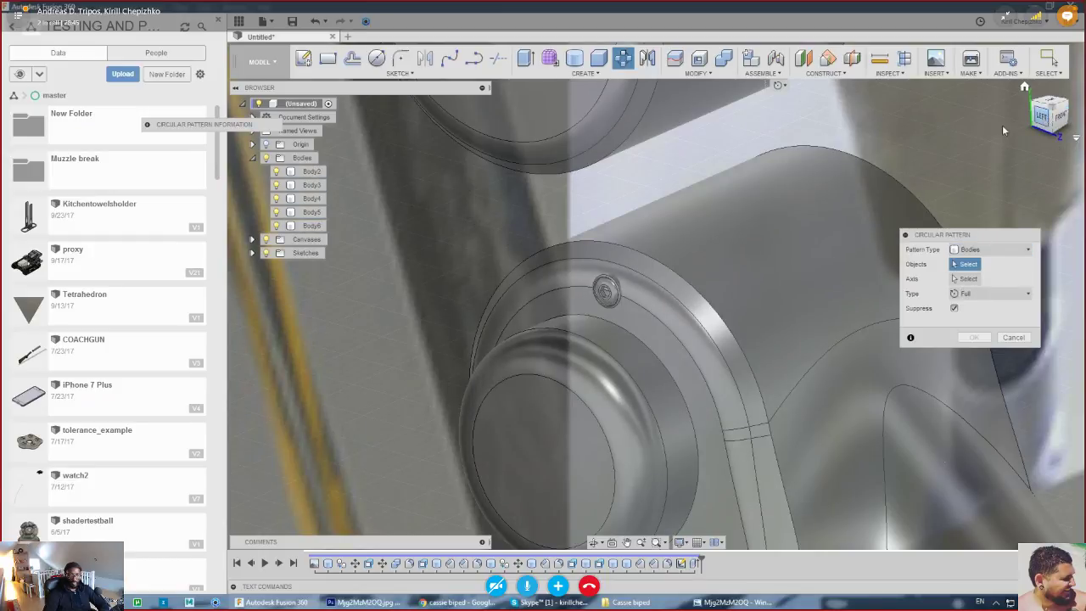
pyautogui.click(1041, 116)
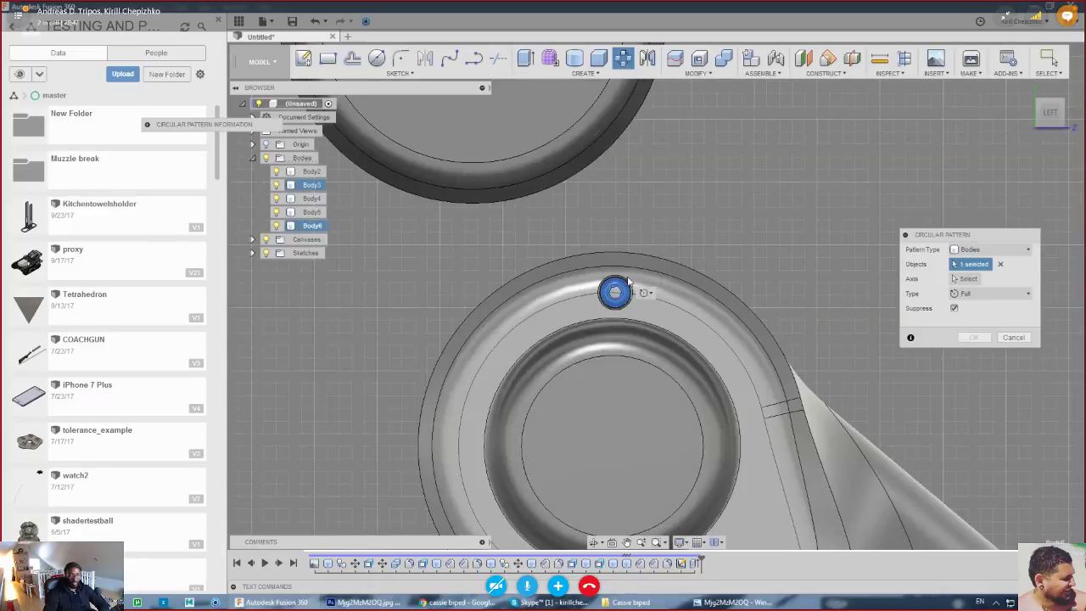
pyautogui.click(615, 292)
pyautogui.click(965, 279)
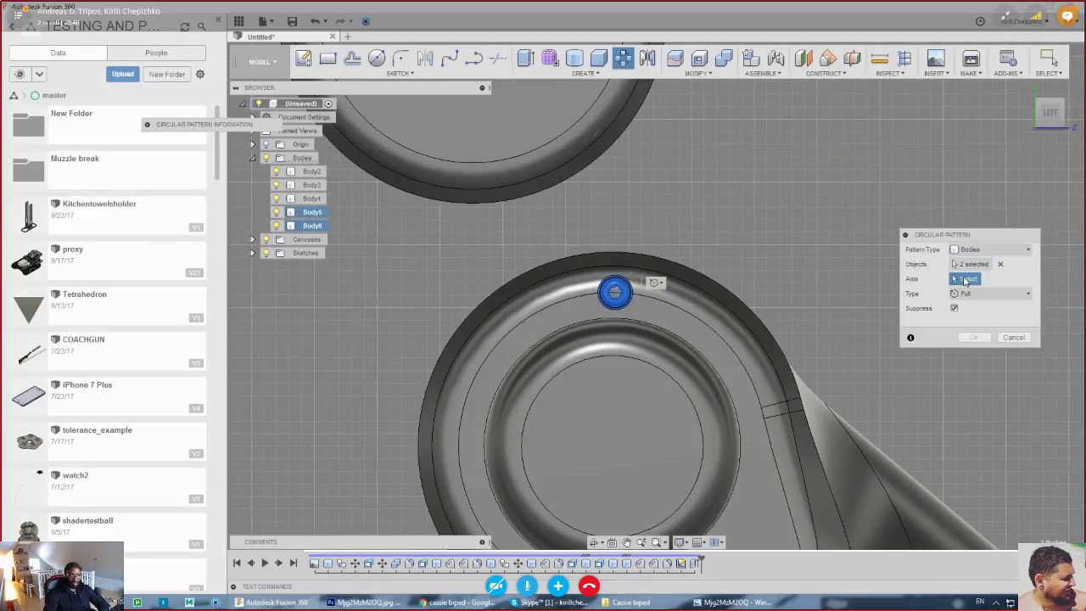
pyautogui.click(700, 324)
# - Set the pattern quantity to 8, exclude the instance nearest the arm's inner corner, and create the pattern
pyautogui.scroll(-3, 699, 323)
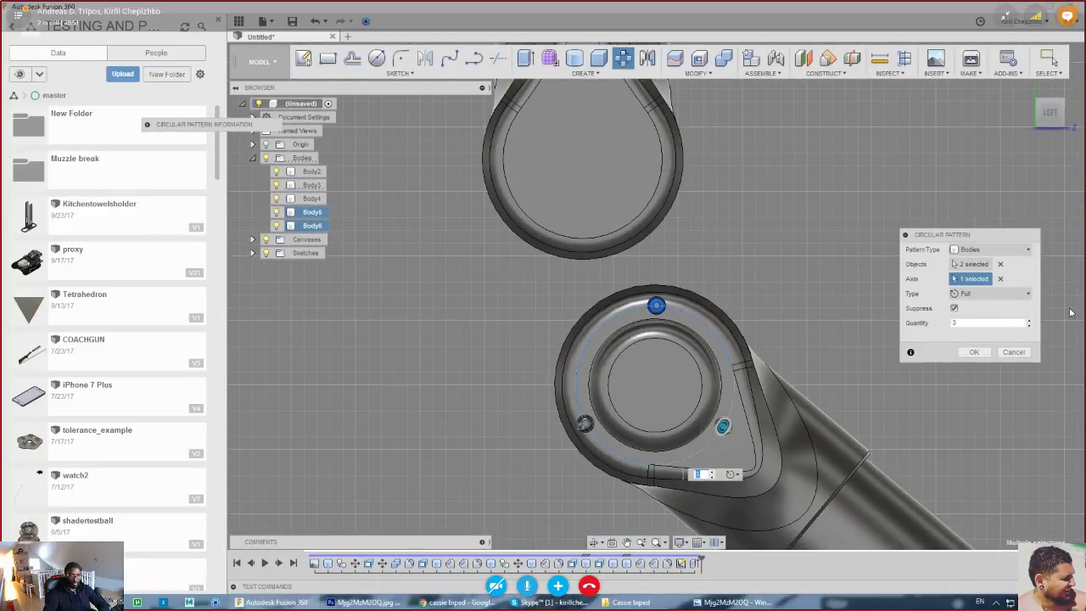
pyautogui.click(1029, 321)
pyautogui.click(1029, 322)
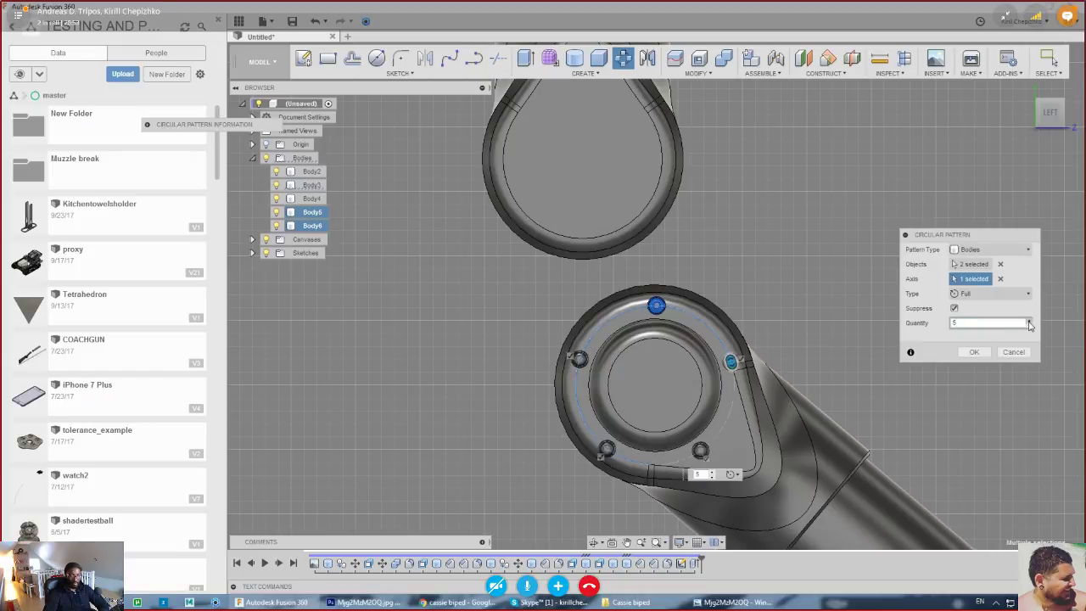
pyautogui.click(1029, 321)
pyautogui.click(1029, 322)
pyautogui.click(1029, 321)
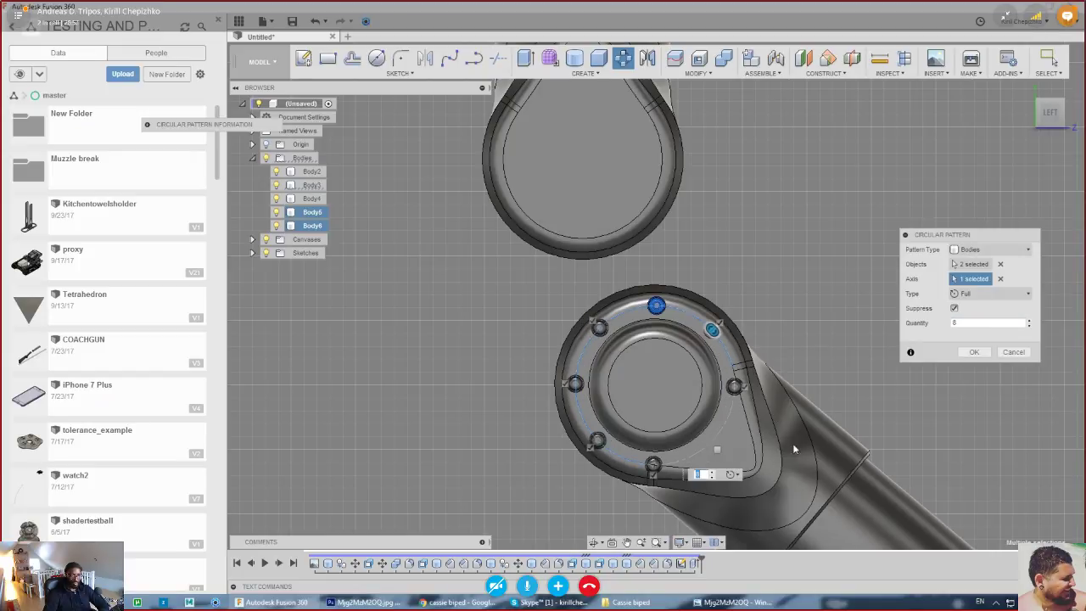
pyautogui.moveTo(1050, 114)
pyautogui.mouseDown()
pyautogui.moveTo(1014, 127)
pyautogui.moveTo(1038, 124)
pyautogui.mouseUp()
pyautogui.click(973, 351)
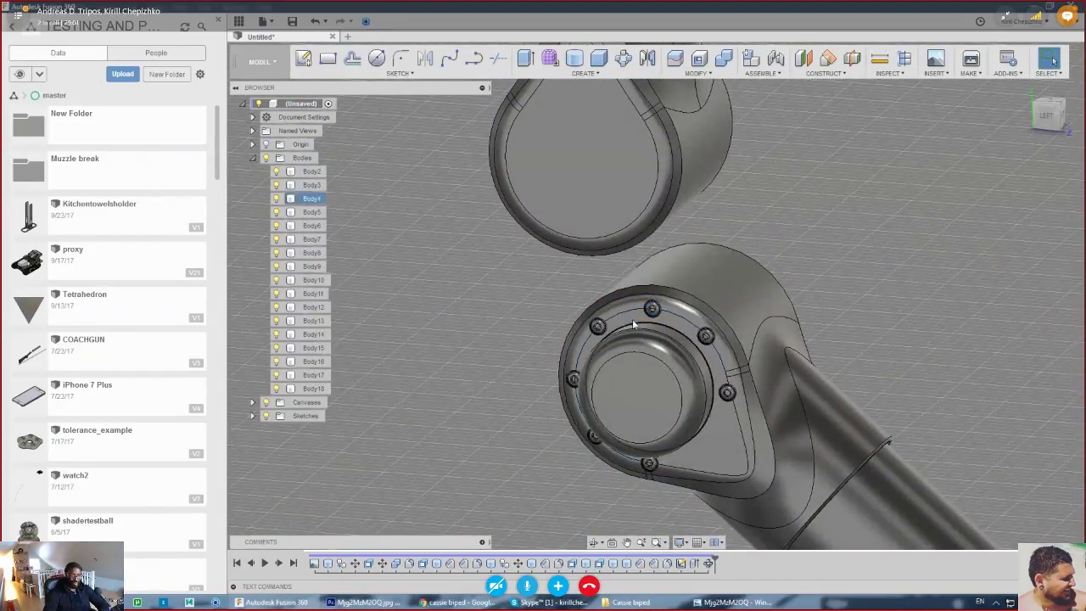
# - Set up a Join combine with the arm housing as target body and the upper bolts' rings as tool bodies
pyautogui.moveTo(632, 319); pyautogui.dragTo(574, 172, button='middle')
pyautogui.click(1034, 113)
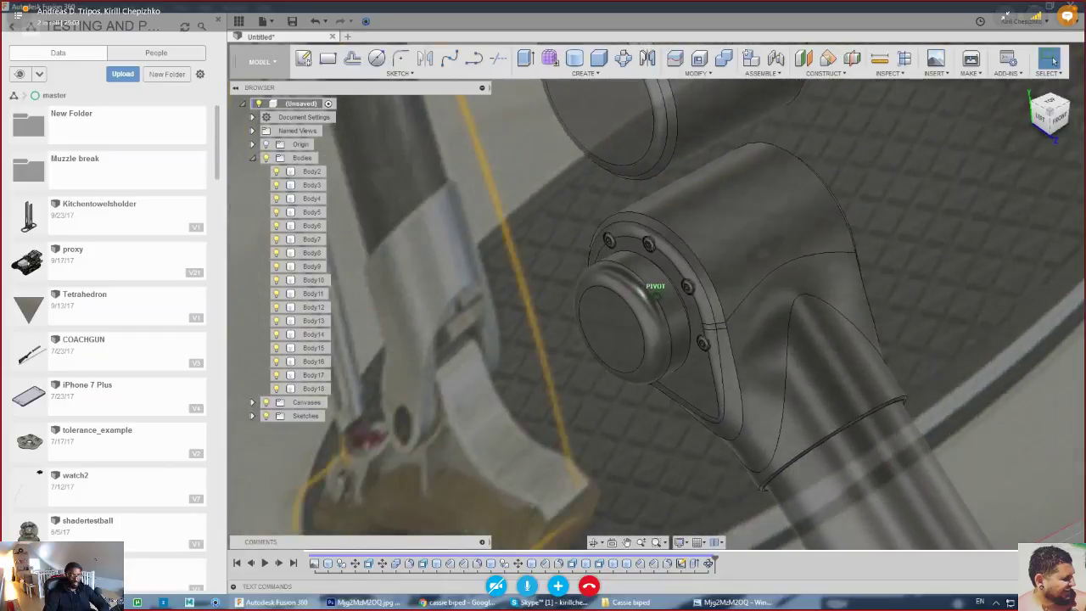
pyautogui.click(724, 58)
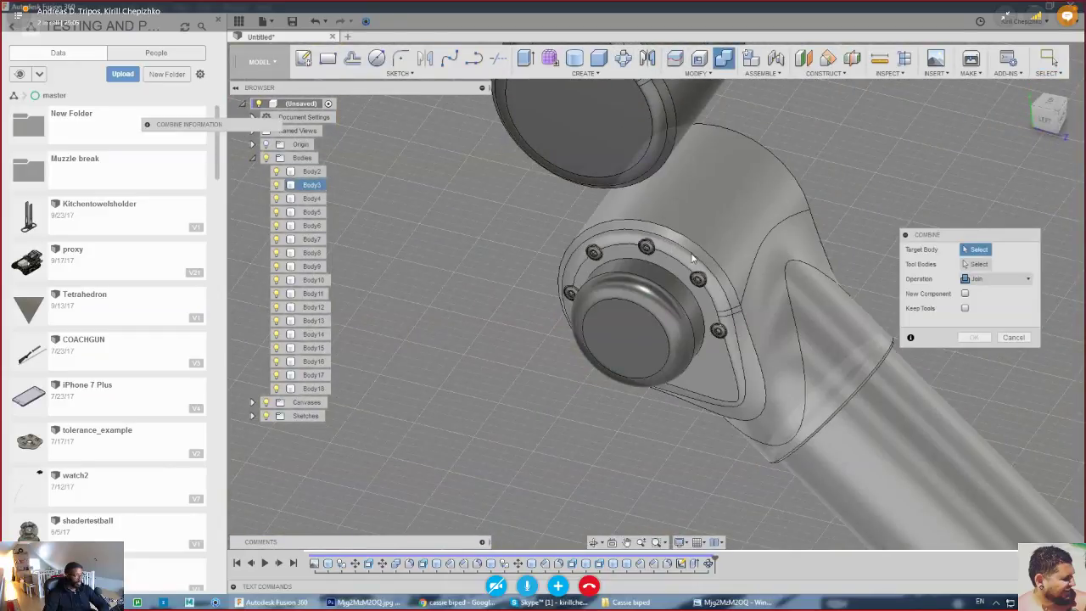
pyautogui.click(692, 256)
pyautogui.click(699, 276)
pyautogui.click(594, 251)
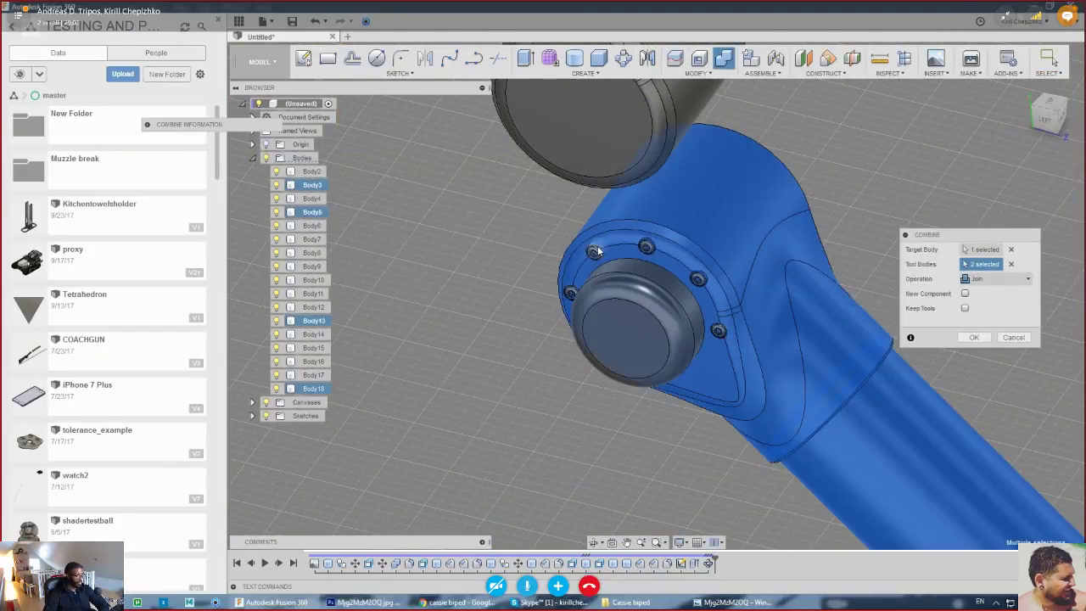
pyautogui.click(579, 282)
pyautogui.click(717, 330)
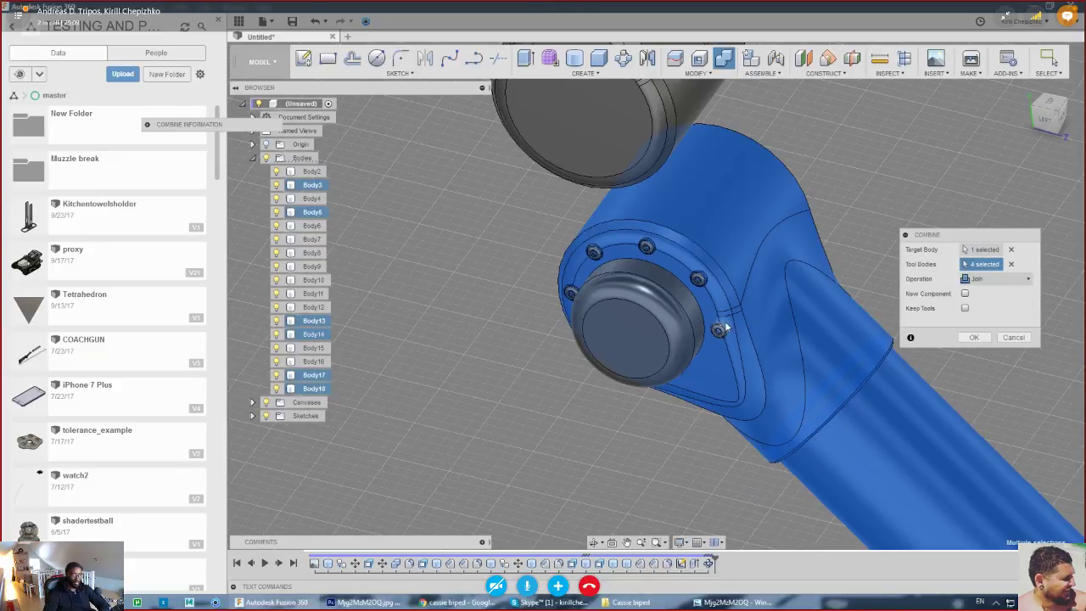
# - Add rings around the lower bolts to the tool bodies and join the selected rings to the arm housing
pyautogui.click(1048, 117)
pyautogui.keyDown('shift'); pyautogui.moveTo(696, 425); pyautogui.dragTo(706, 337, button='middle'); pyautogui.keyUp('shift')
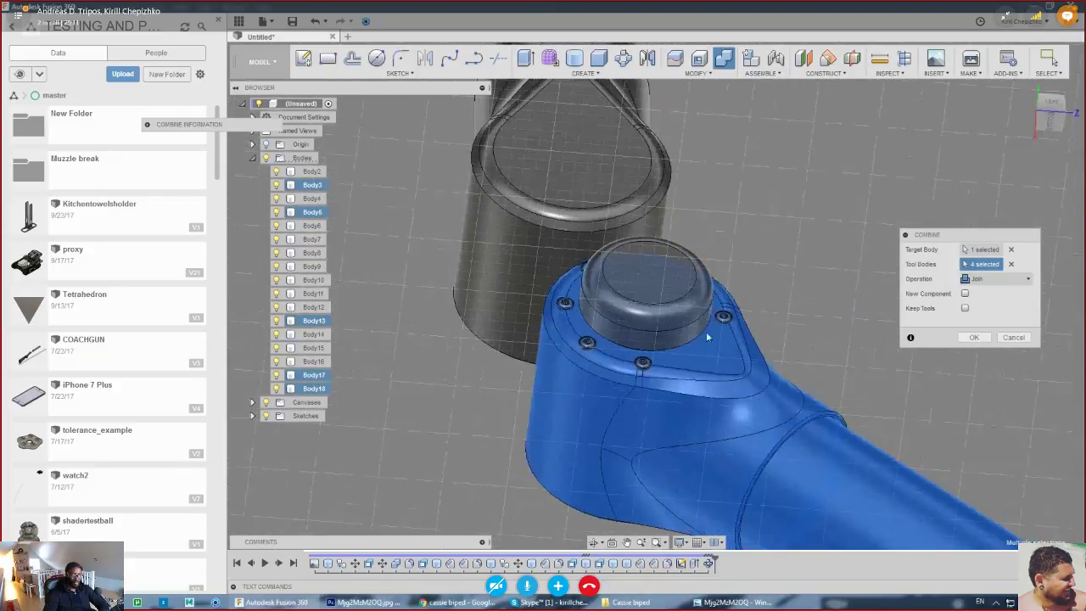
pyautogui.click(584, 353)
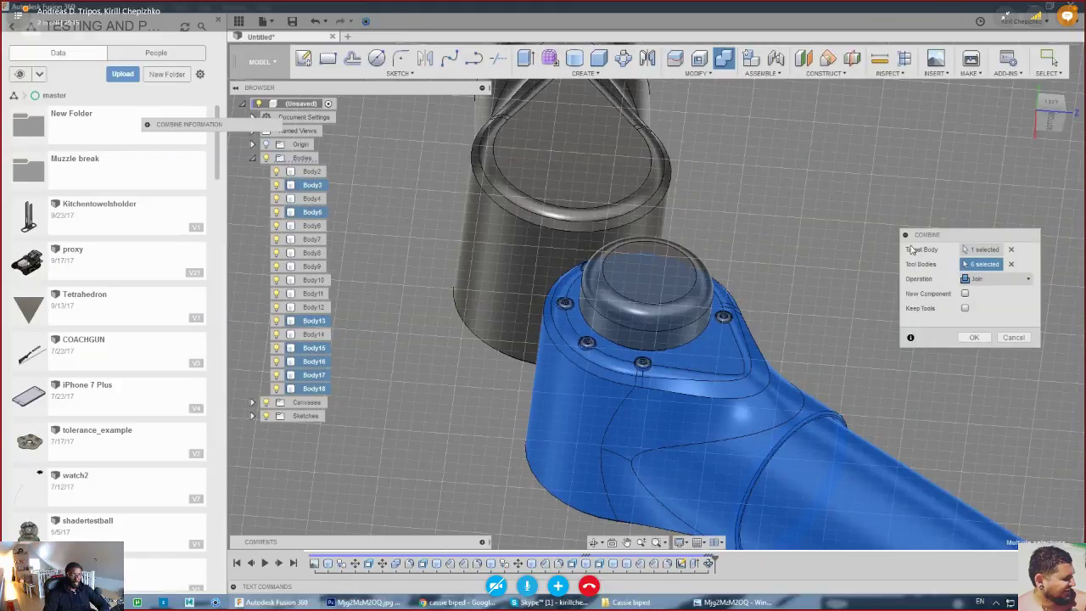
pyautogui.click(1048, 119)
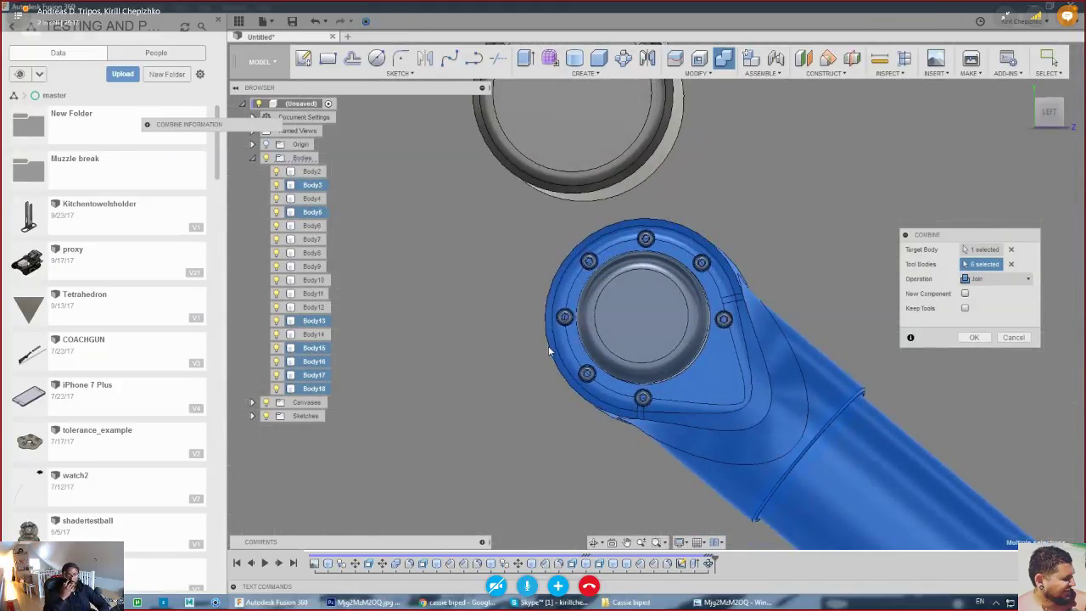
pyautogui.moveTo(1049, 116); pyautogui.dragTo(1029, 143)
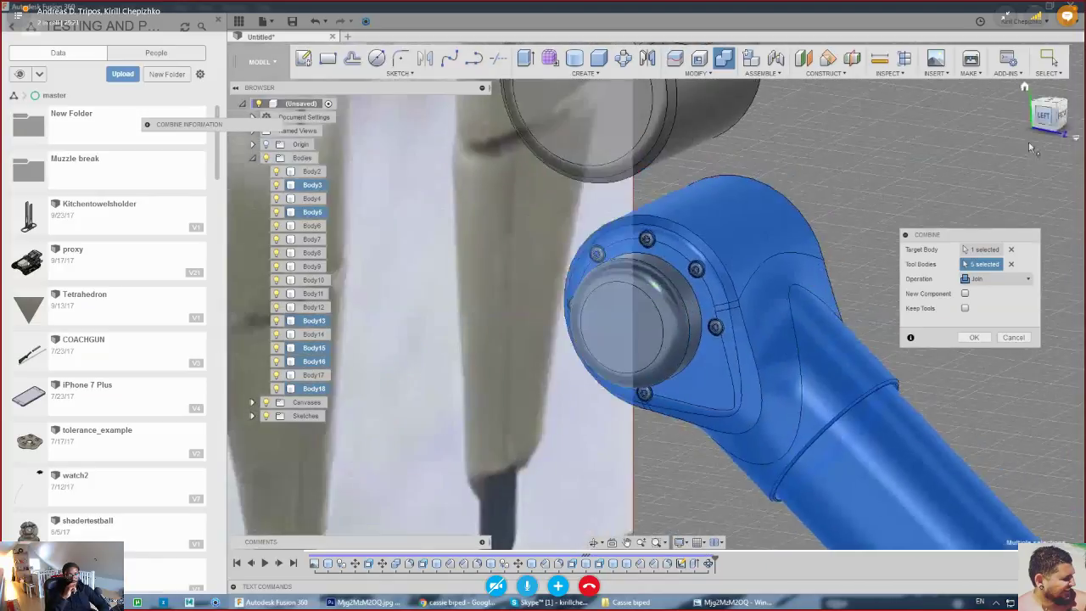
pyautogui.click(972, 338)
# - Start a fillet and select the outer base edges of the rings around the three upper bolts
pyautogui.scroll(10, 645, 238)
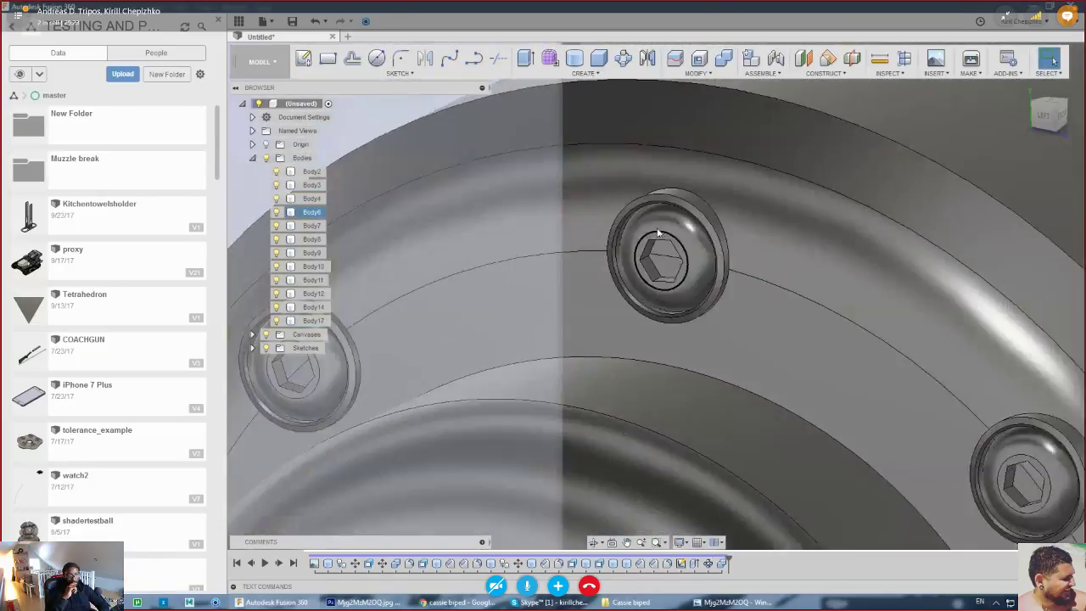
pyautogui.rightClick(709, 179)
pyautogui.click(704, 231)
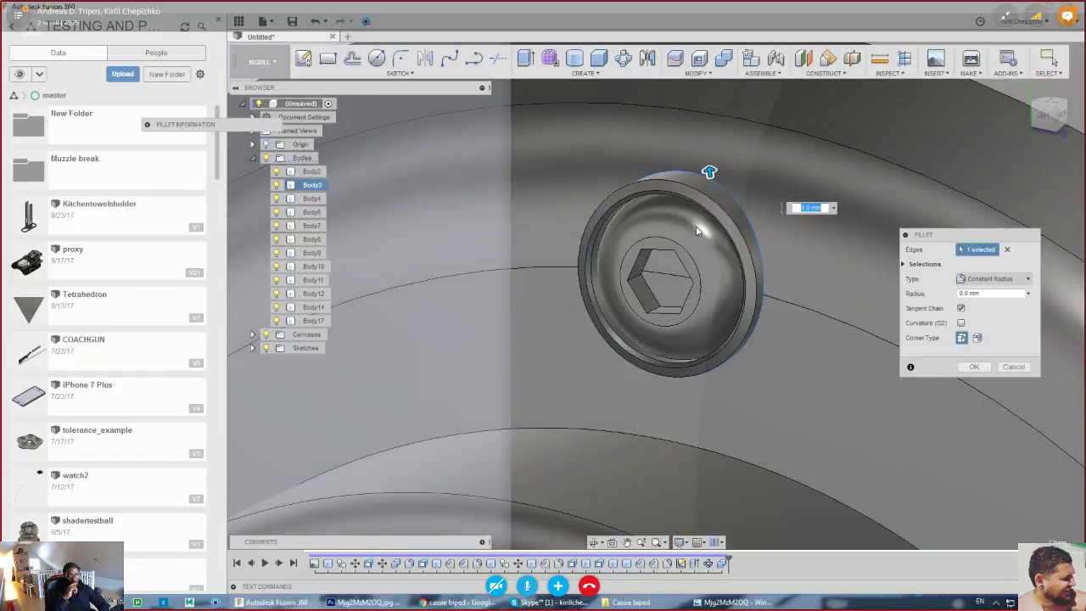
pyautogui.scroll(-5, 484, 299)
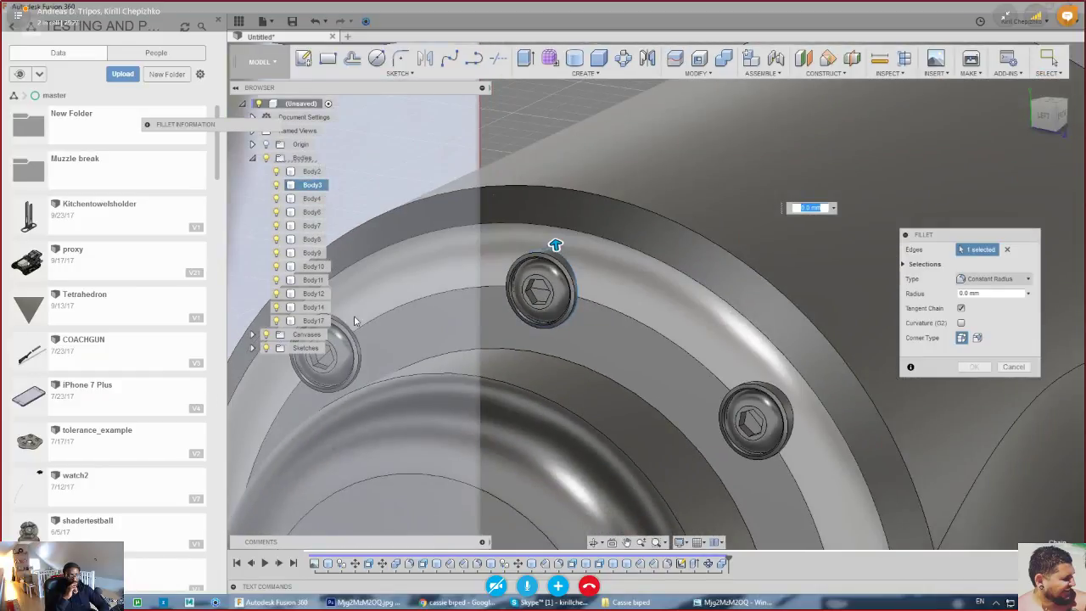
pyautogui.click(344, 326)
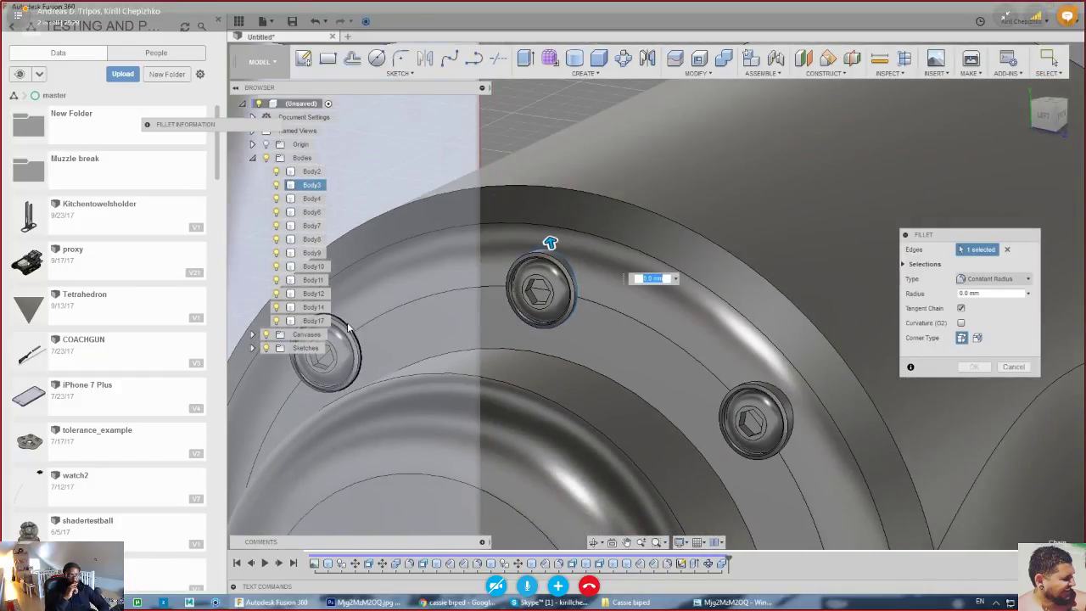
pyautogui.click(773, 384)
pyautogui.moveTo(773, 385); pyautogui.dragTo(789, 173, button='middle')
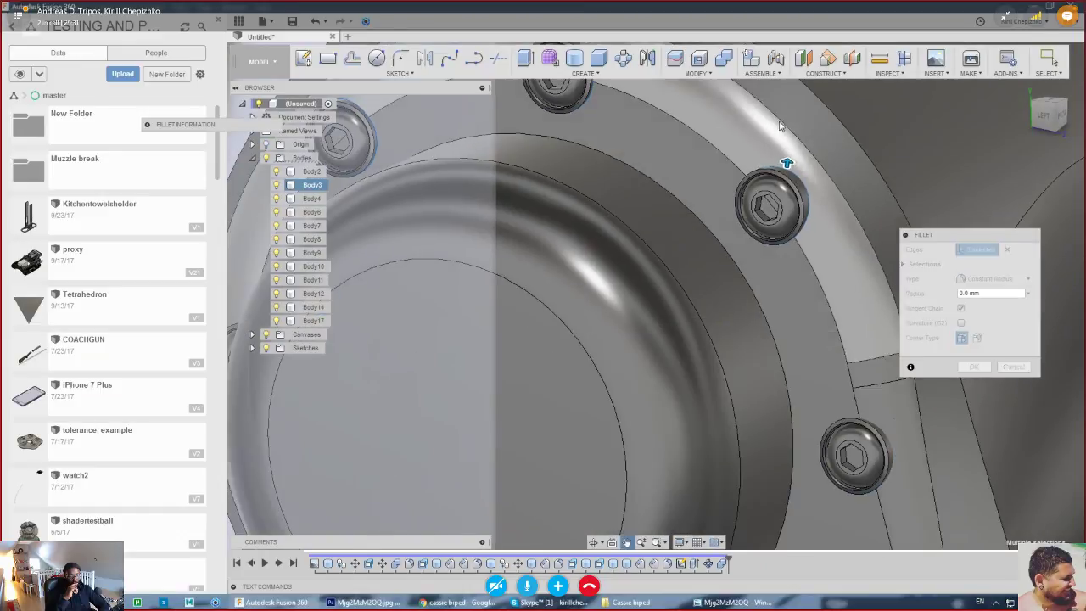
pyautogui.scroll(-3, 785, 280)
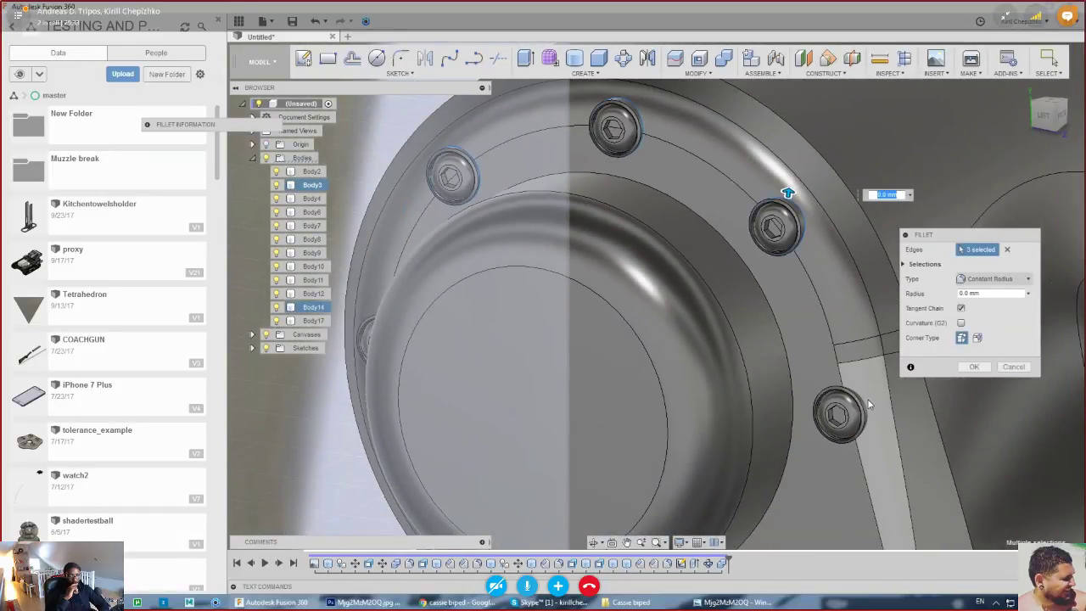
# - Add the outer base edges of the two other joined bolt rings to the fillet selection
pyautogui.scroll(-2, 869, 403)
pyautogui.moveTo(756, 481); pyautogui.dragTo(790, 339, button='middle')
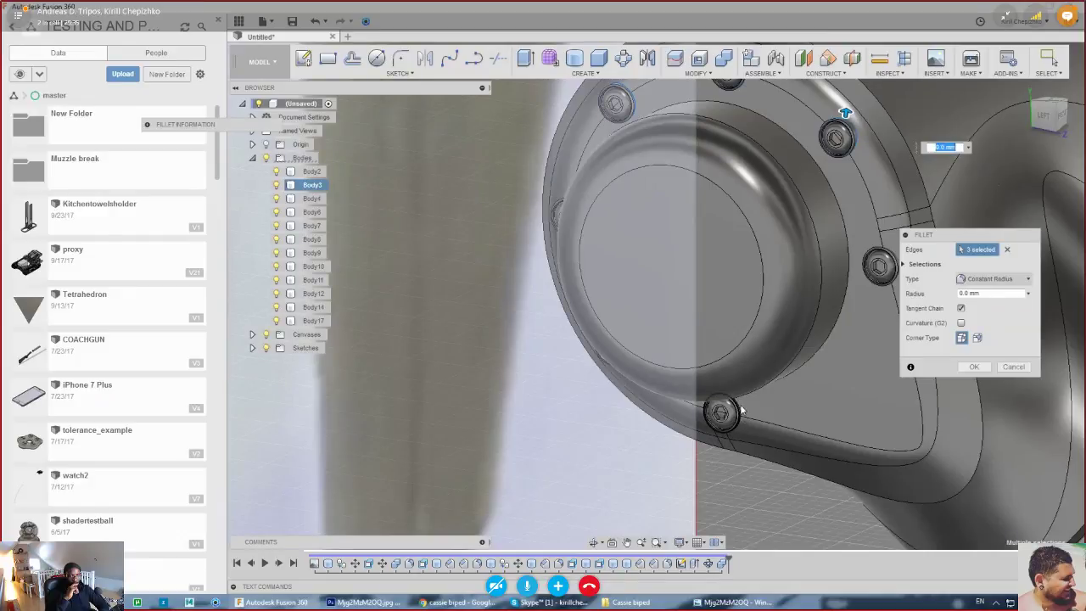
pyautogui.scroll(5, 741, 410)
pyautogui.click(744, 409)
pyautogui.moveTo(1047, 121); pyautogui.dragTo(1064, 51)
pyautogui.moveTo(783, 326); pyautogui.dragTo(877, 121, button='middle')
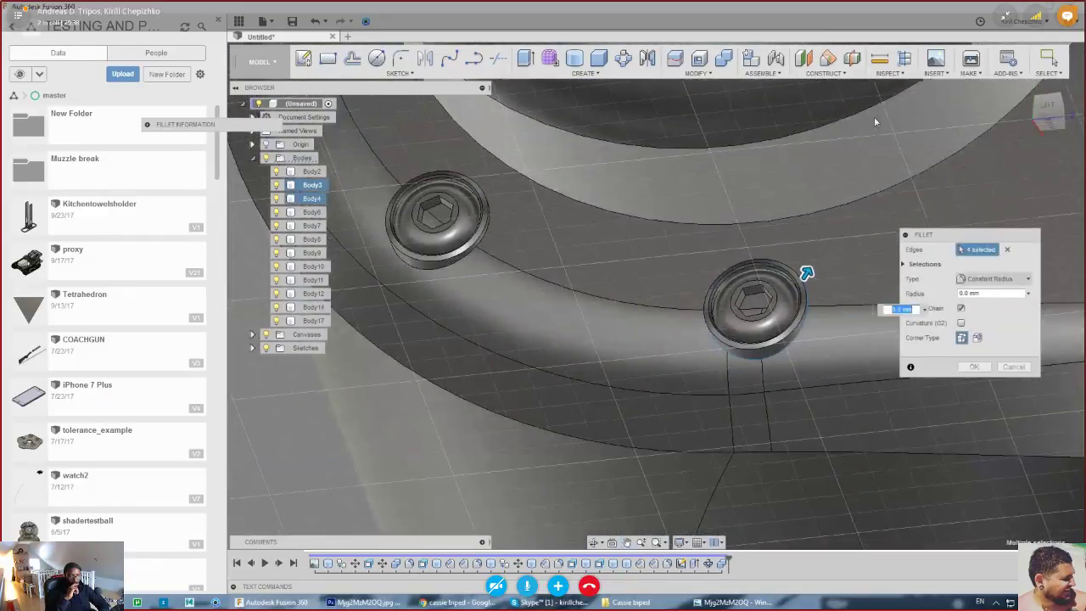
pyautogui.click(414, 274)
pyautogui.keyDown('shift'); pyautogui.moveTo(415, 274); pyautogui.dragTo(602, 232, button='middle'); pyautogui.keyUp('shift')
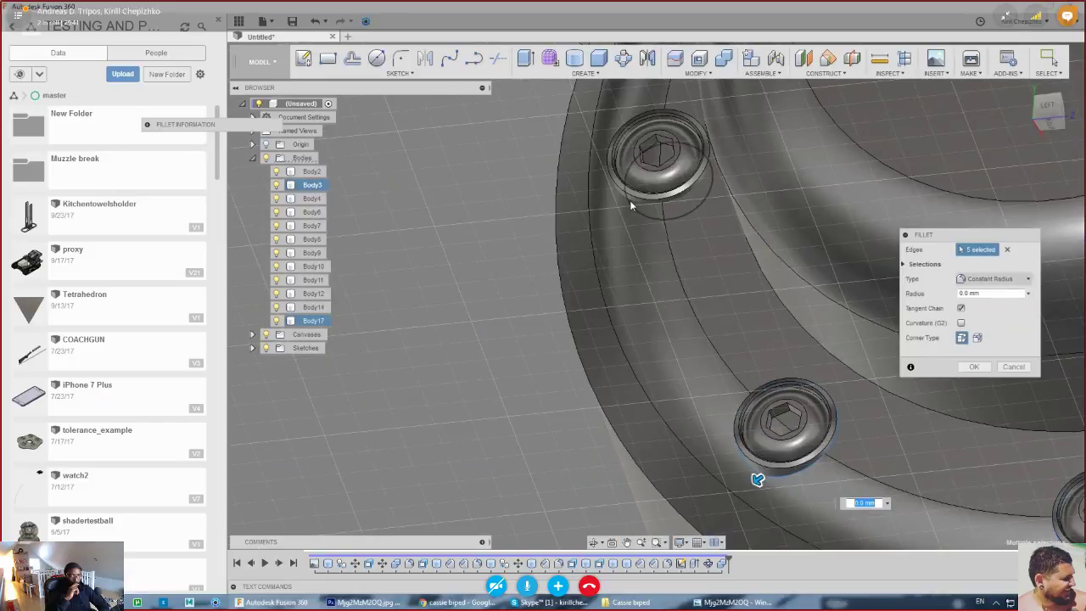
pyautogui.moveTo(609, 301); pyautogui.dragTo(591, 444, button='middle')
pyautogui.scroll(-5, 591, 444)
pyautogui.moveTo(607, 381); pyautogui.dragTo(535, 260, button='middle')
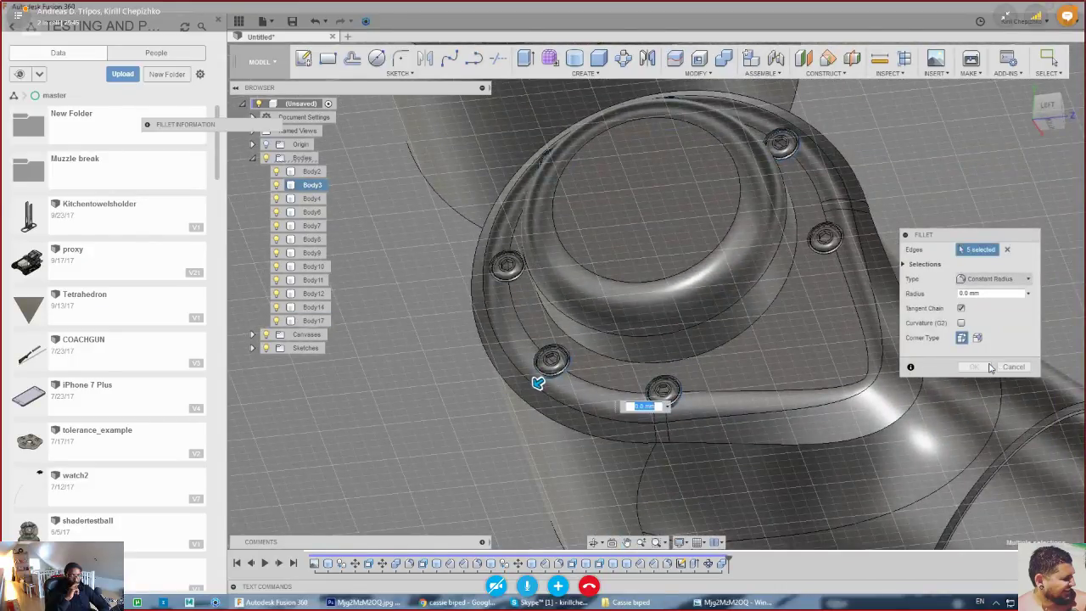
# - Set the fillet radius to 1 mm and apply it to the selected bolt ring edges
pyautogui.scroll(8, 518, 381)
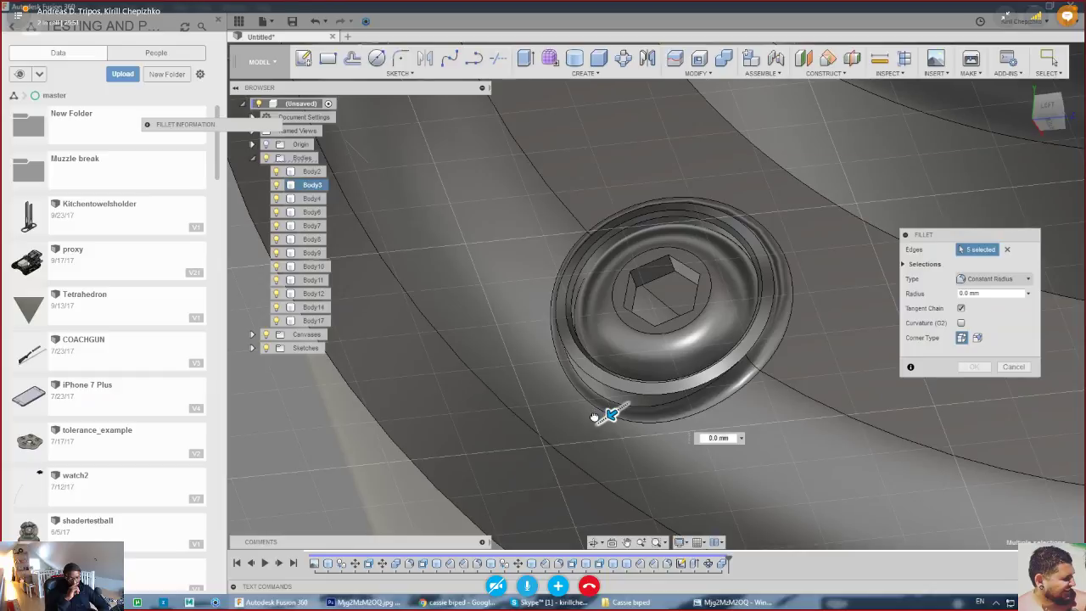
pyautogui.moveTo(594, 416); pyautogui.dragTo(595, 420)
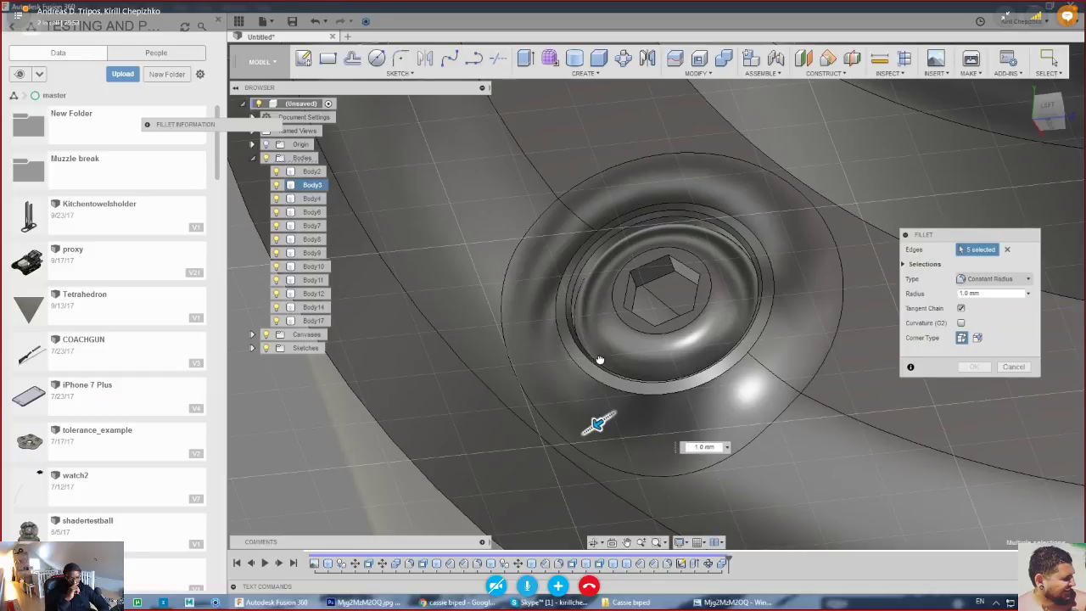
pyautogui.moveTo(744, 369); pyautogui.dragTo(712, 358)
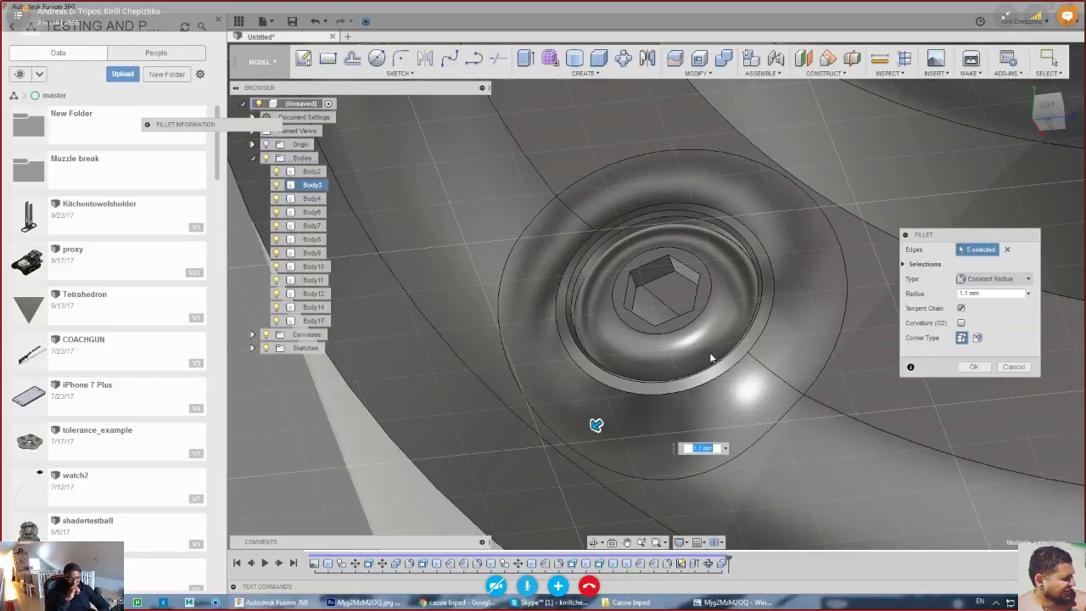
pyautogui.scroll(-8, 710, 357)
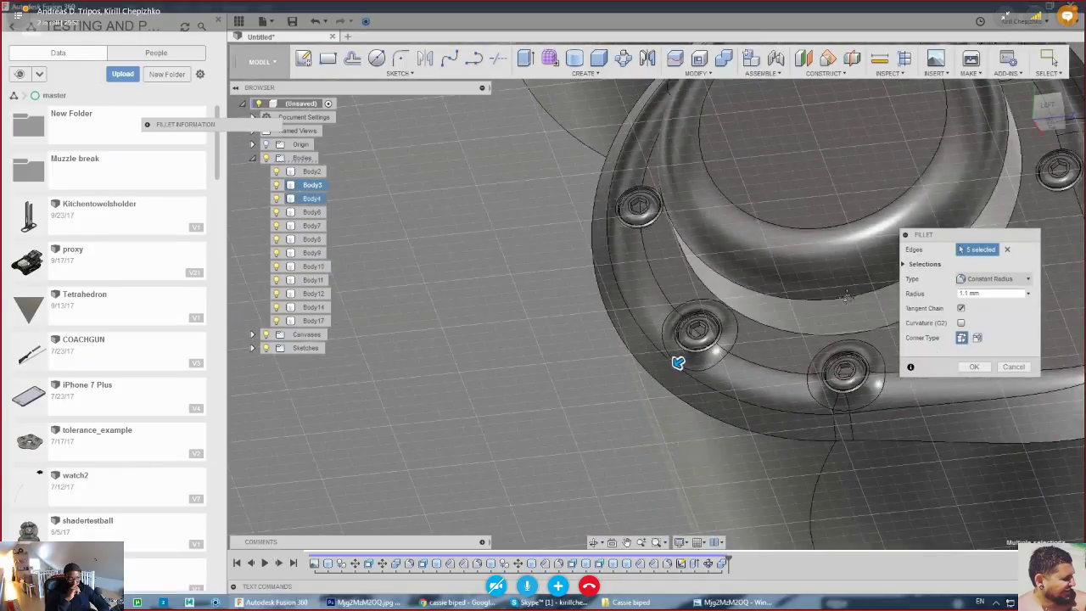
pyautogui.moveTo(676, 362); pyautogui.dragTo(545, 405, button='middle')
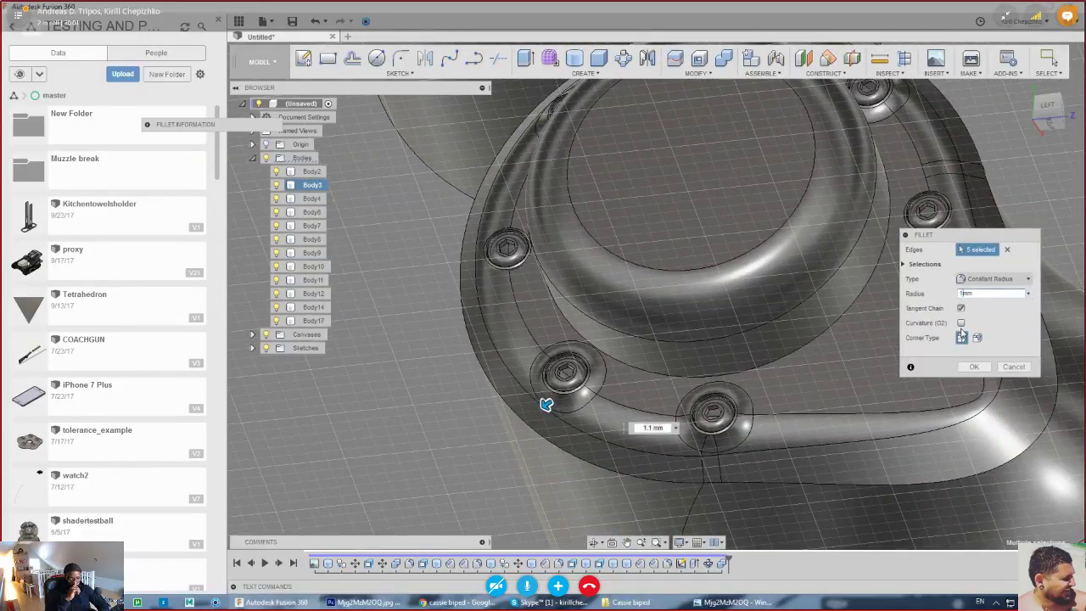
pyautogui.click(973, 367)
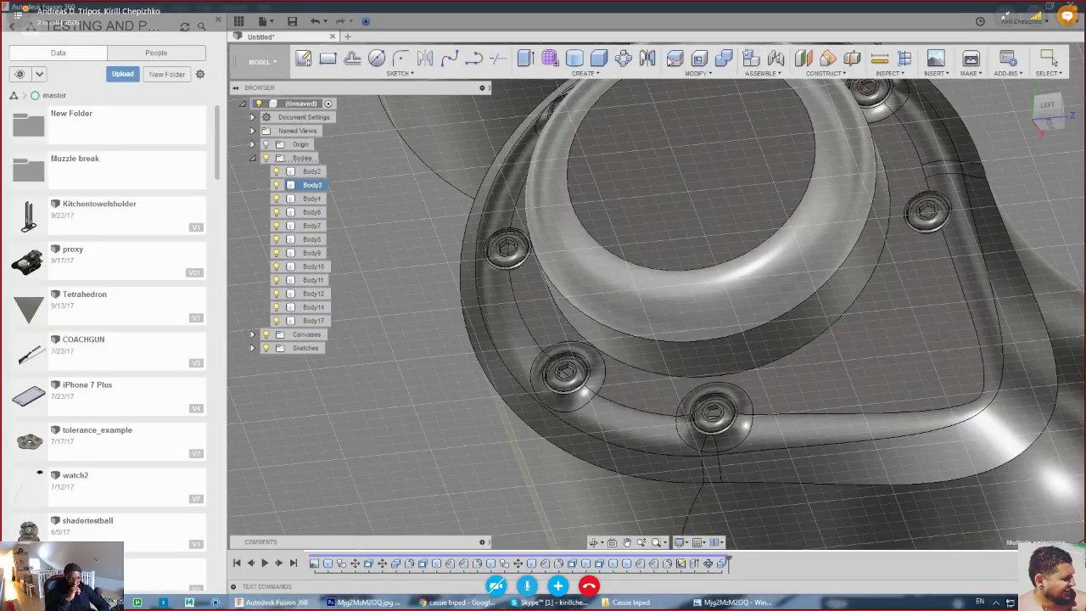
# - Join the two remaining separate bolt rings to the arm housing with a Combine operation
pyautogui.click(723, 57)
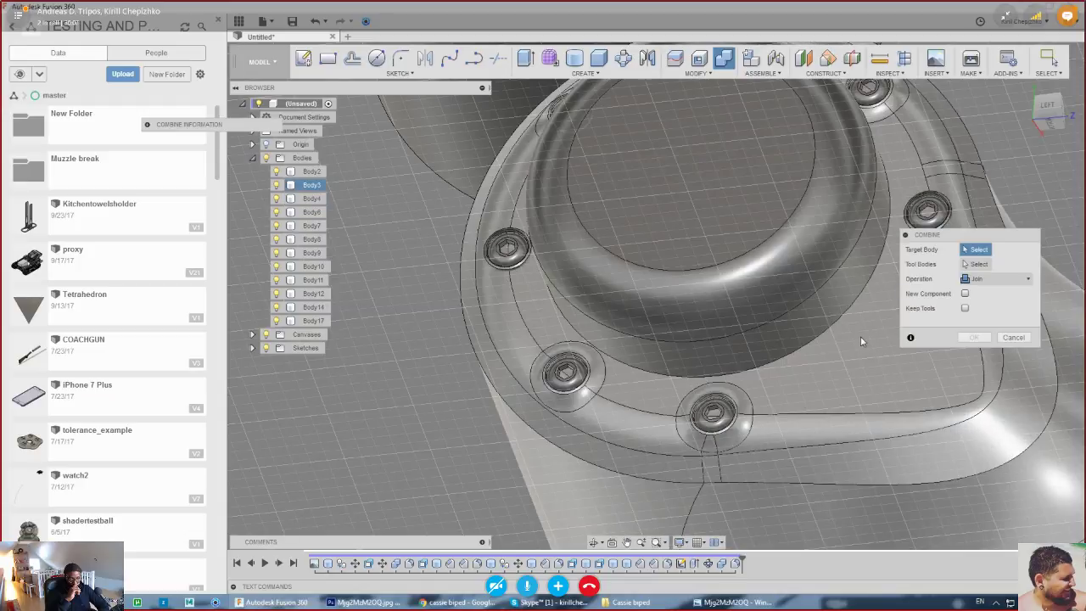
pyautogui.click(860, 336)
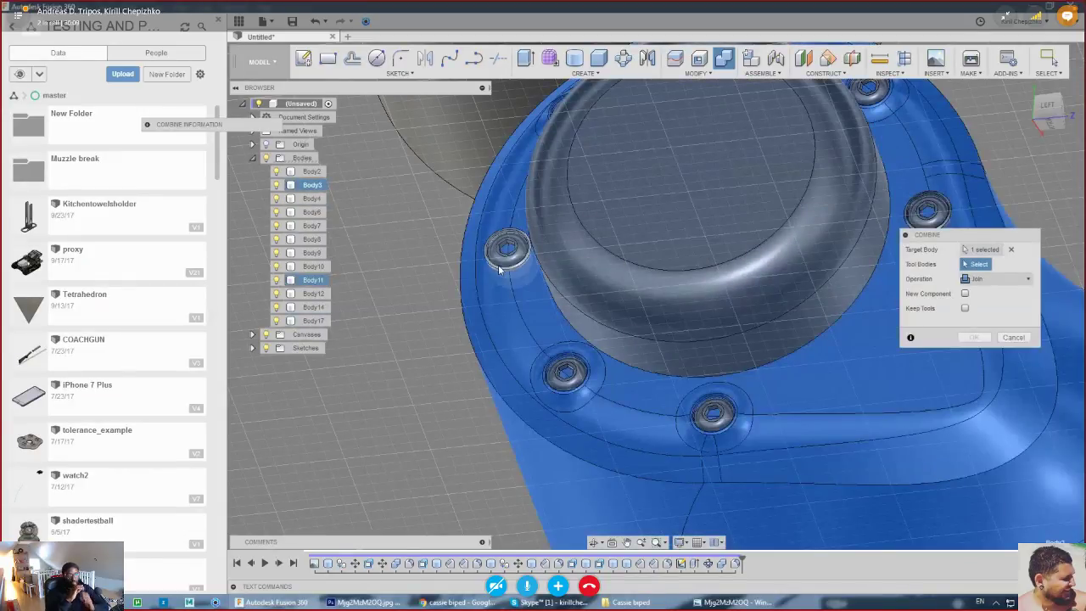
pyautogui.click(855, 206)
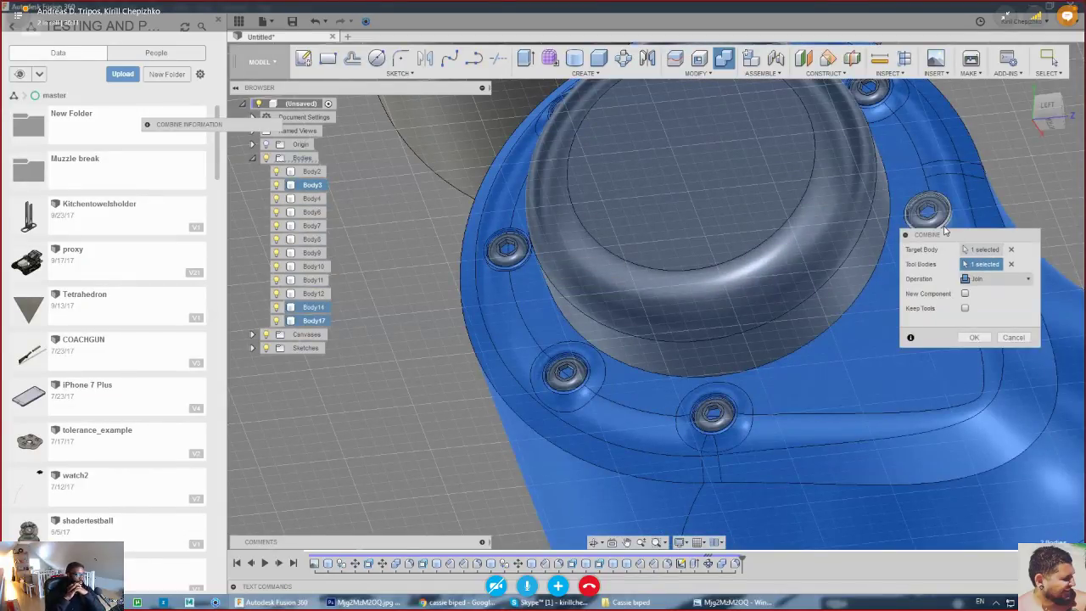
pyautogui.click(974, 337)
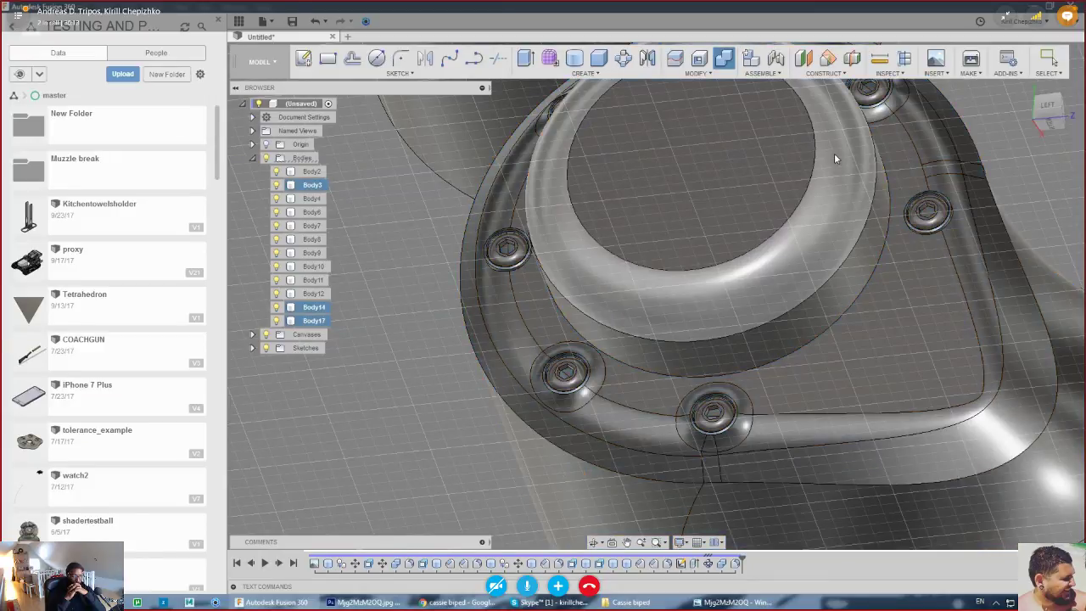
# - Fillet the outer base edges of the two newly joined bolt rings with a 1 mm radius
pyautogui.scroll(1, 950, 227)
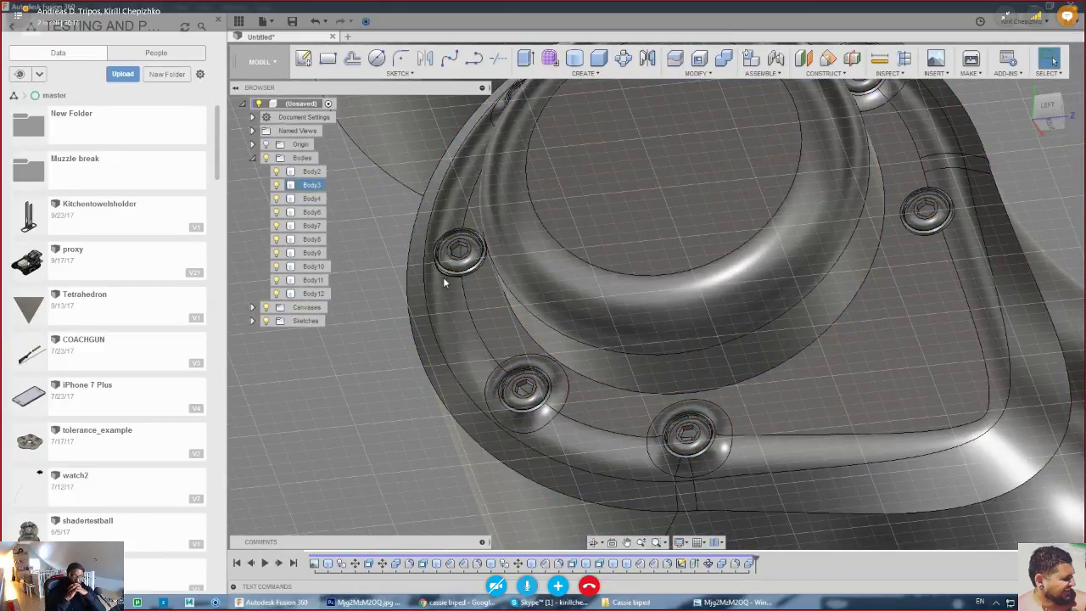
pyautogui.rightClick(447, 281)
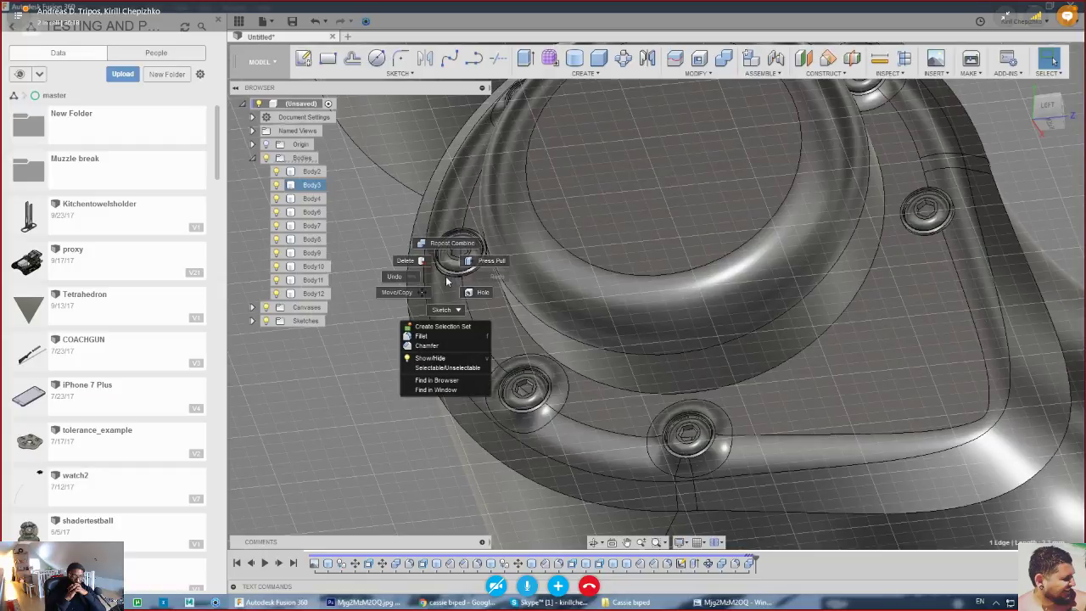
pyautogui.click(423, 336)
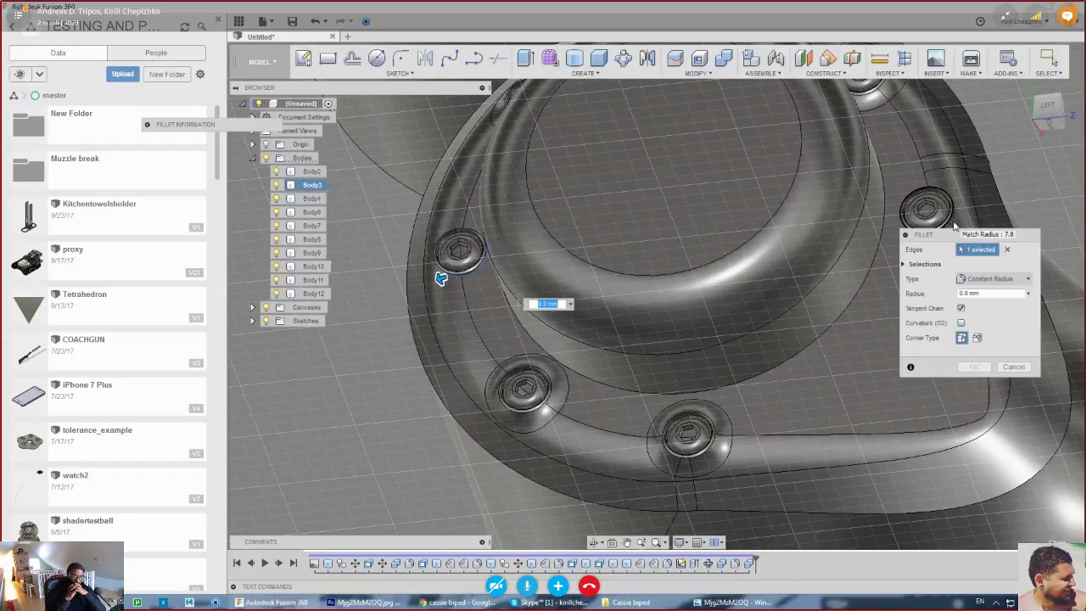
pyautogui.click(957, 218)
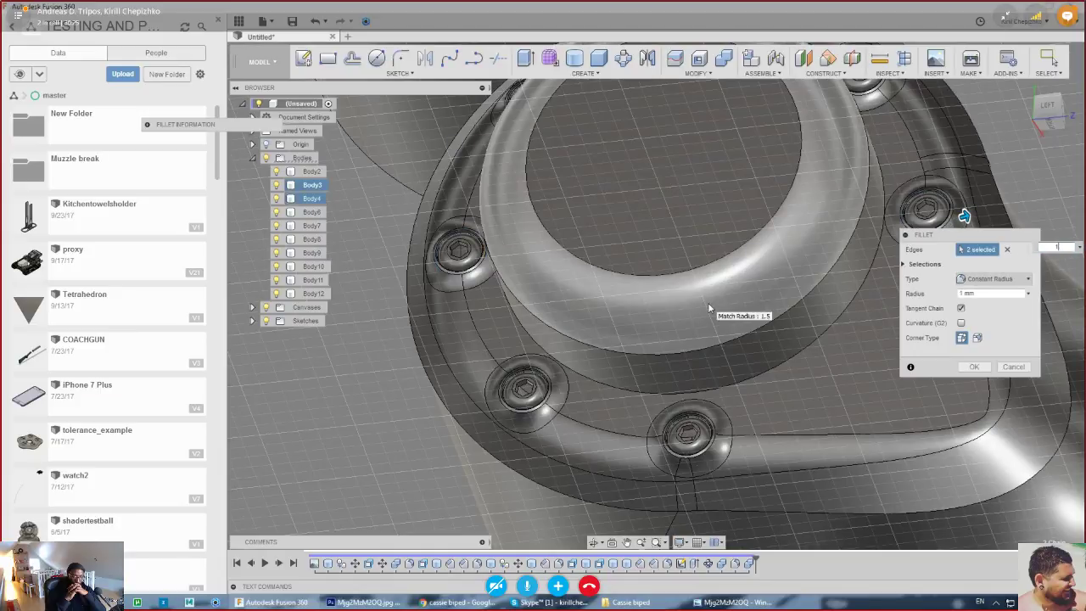
pyautogui.scroll(-3, 700, 308)
pyautogui.click(1049, 107)
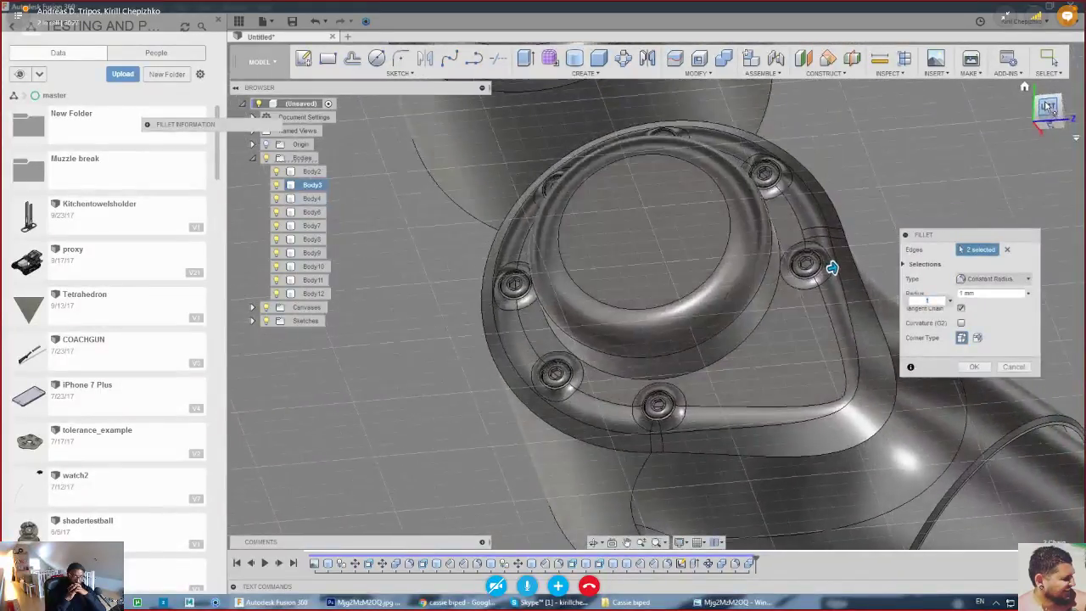
pyautogui.keyDown('shift'); pyautogui.moveTo(834, 234); pyautogui.dragTo(755, 260, button='middle'); pyautogui.keyUp('shift')
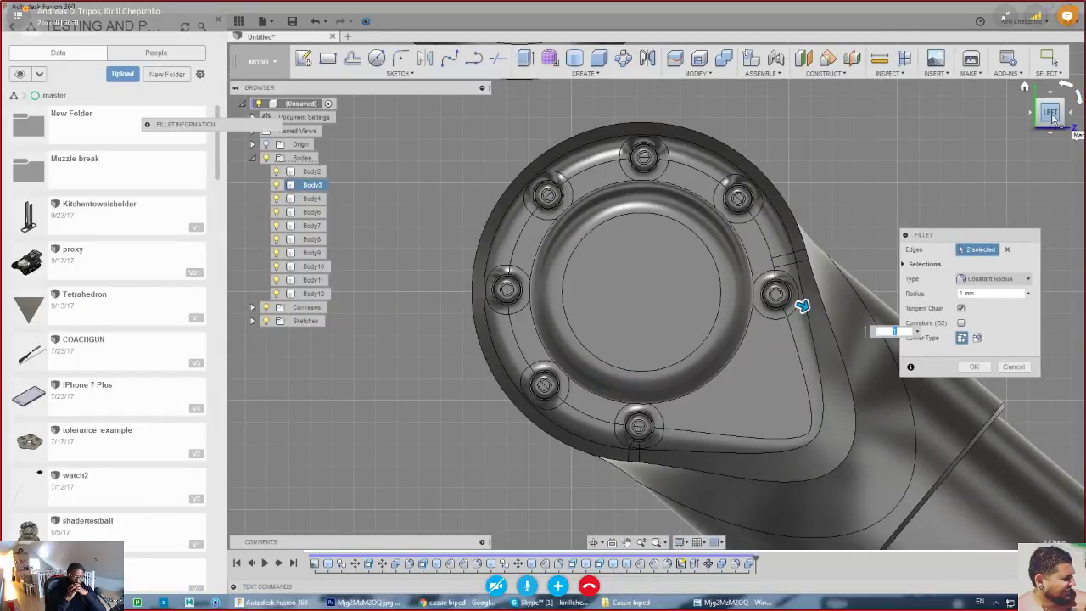
pyautogui.moveTo(1053, 118)
pyautogui.mouseDown()
pyautogui.moveTo(997, 120)
pyautogui.moveTo(1041, 146)
pyautogui.moveTo(1043, 160)
pyautogui.mouseUp()
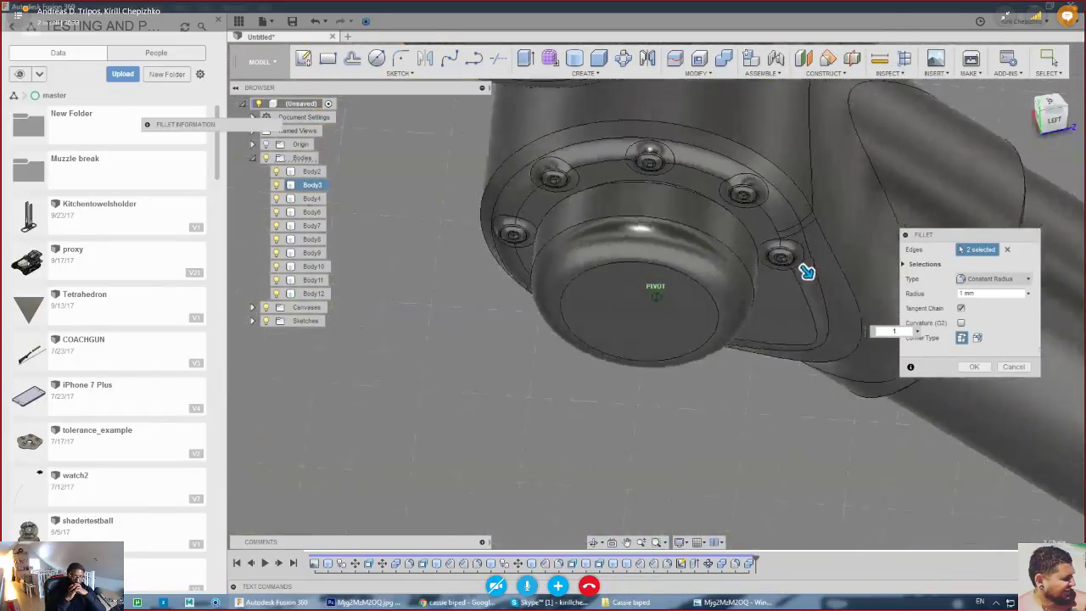
pyautogui.moveTo(806, 271)
pyautogui.keyDown('shift'); pyautogui.mouseDown(button='middle')
pyautogui.moveTo(635, 303)
pyautogui.moveTo(604, 321)
pyautogui.moveTo(611, 284)
pyautogui.moveTo(754, 291)
pyautogui.moveTo(778, 315)
pyautogui.moveTo(804, 317)
pyautogui.mouseUp(button='middle'); pyautogui.keyUp('shift')
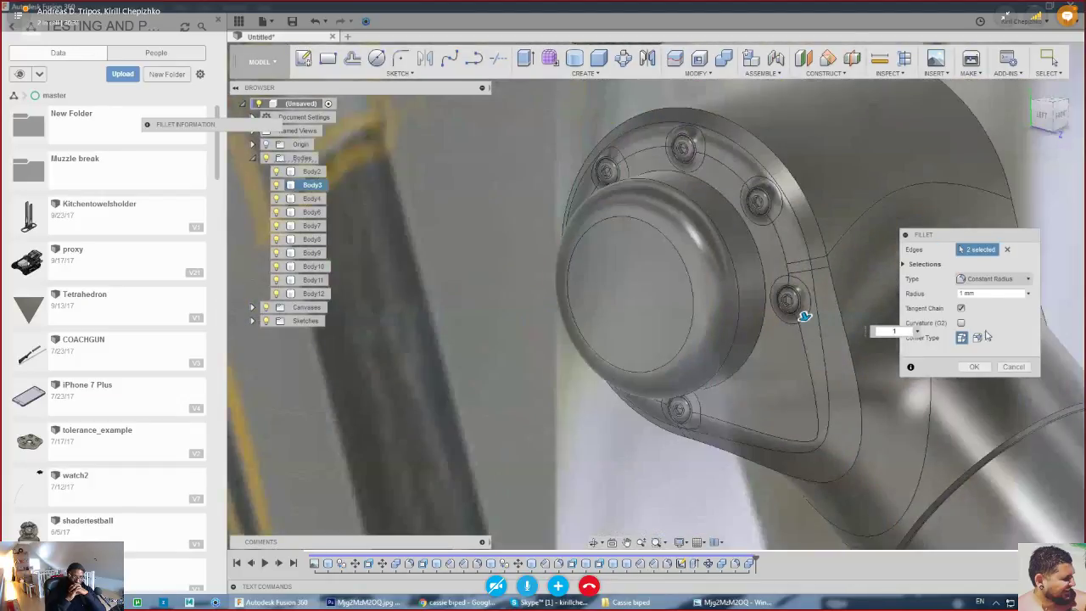
pyautogui.click(975, 368)
# - Measure the circular edge on the central cap's front face and examine the bolted joint
pyautogui.moveTo(733, 340); pyautogui.dragTo(687, 367, button='middle')
pyautogui.scroll(-3, 688, 366)
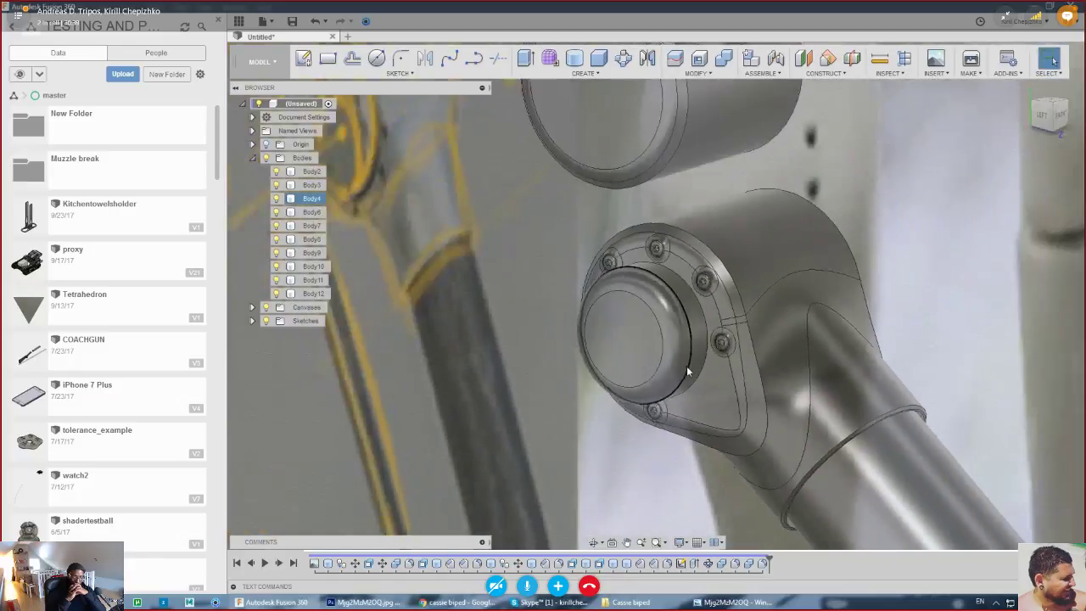
pyautogui.moveTo(1059, 120)
pyautogui.mouseDown()
pyautogui.moveTo(1025, 120)
pyautogui.moveTo(1057, 120)
pyautogui.mouseUp()
pyautogui.moveTo(649, 266); pyautogui.dragTo(618, 248, button='middle')
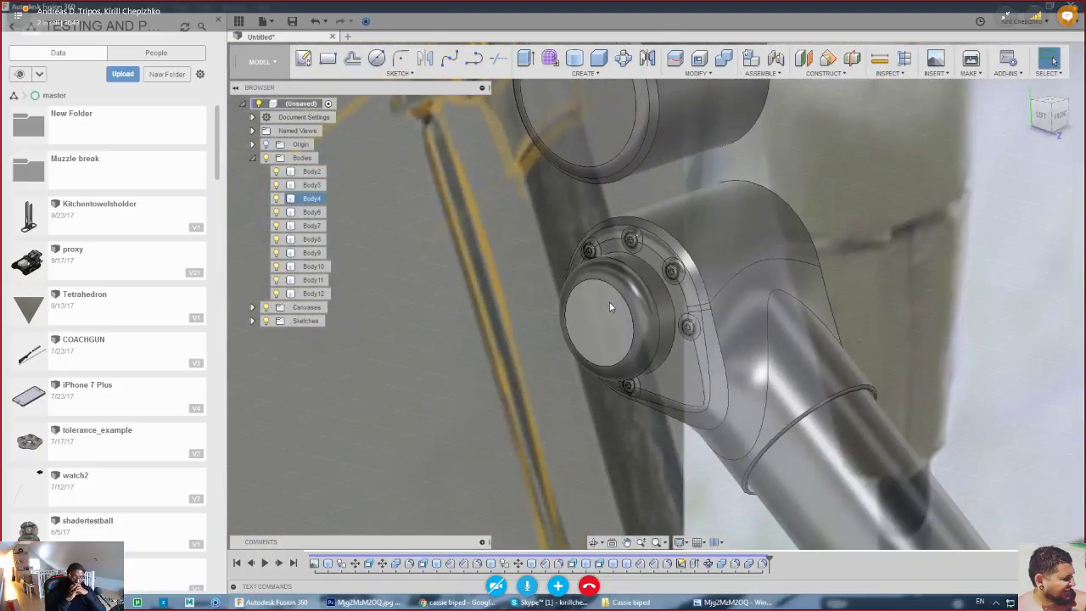
pyautogui.click(879, 60)
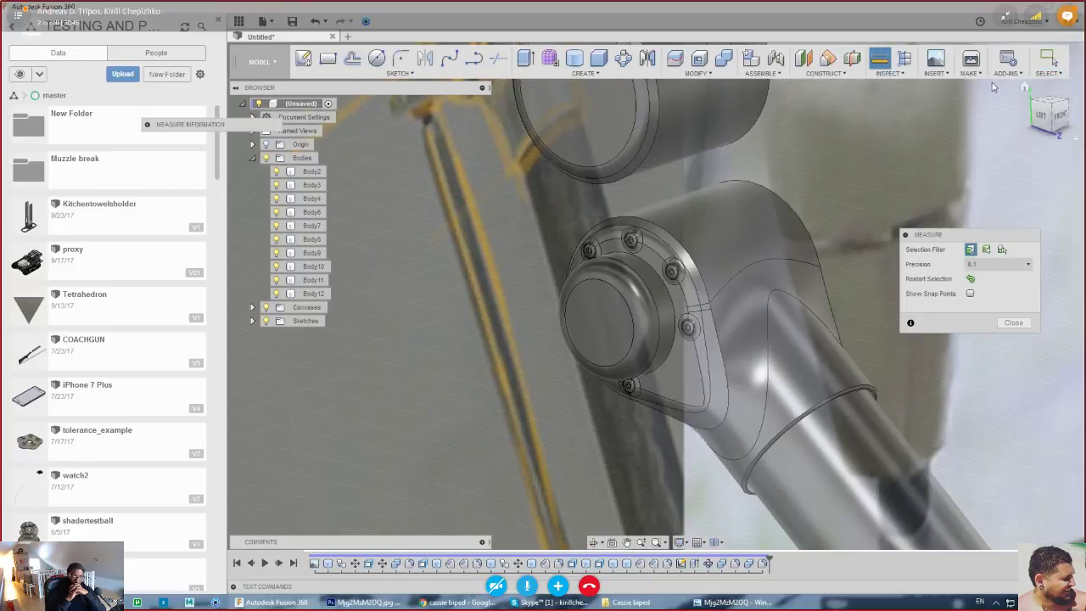
pyautogui.click(630, 343)
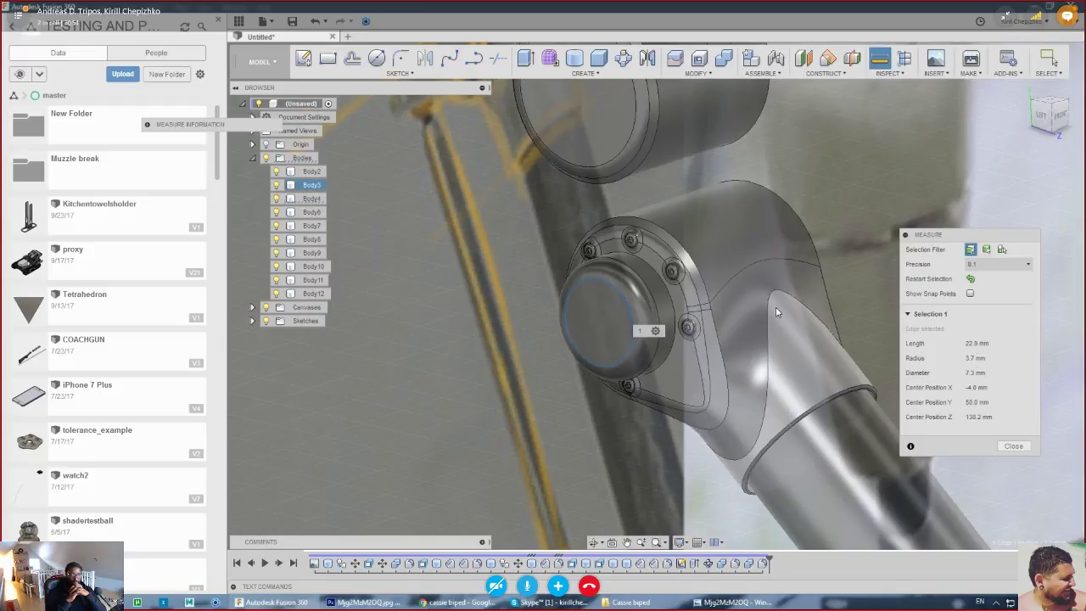
pyautogui.scroll(-4, 779, 302)
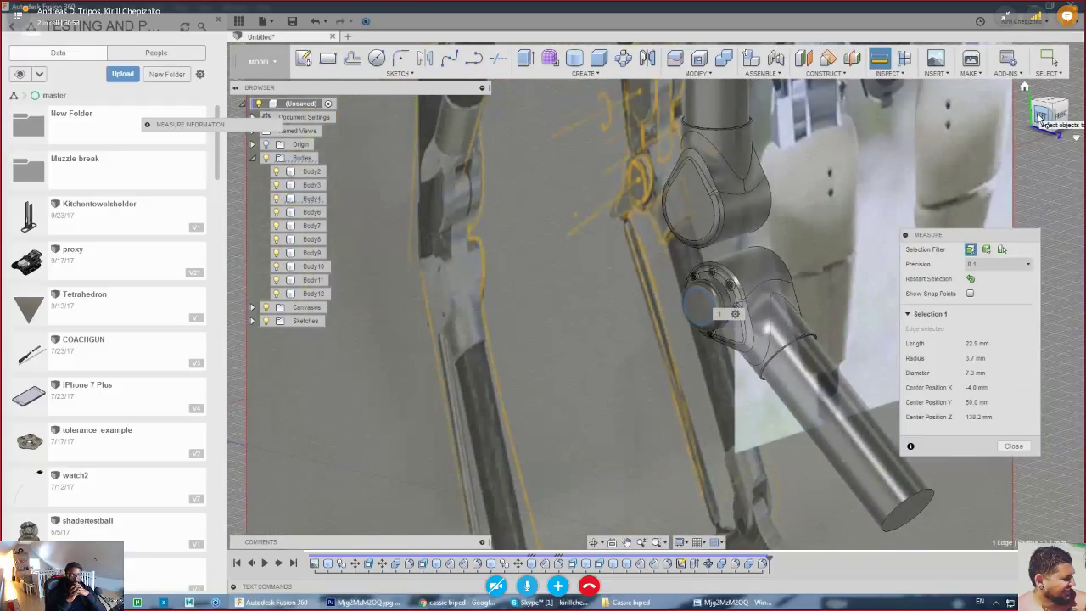
pyautogui.click(1040, 117)
pyautogui.scroll(10, 698, 259)
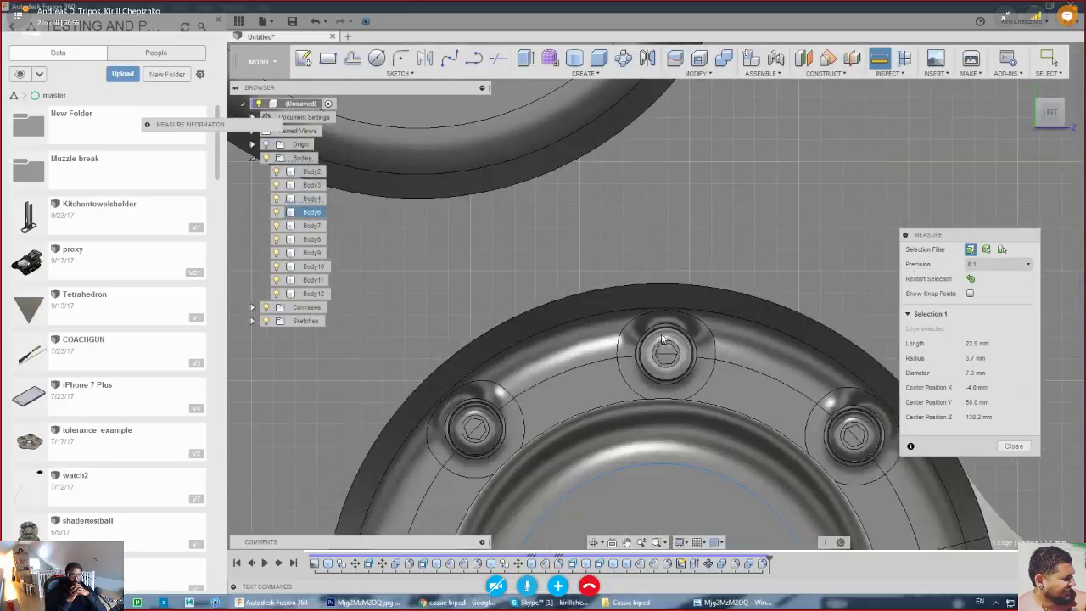
pyautogui.scroll(-5, 663, 338)
pyautogui.keyDown('shift'); pyautogui.moveTo(654, 290); pyautogui.dragTo(593, 236, button='middle'); pyautogui.keyUp('shift')
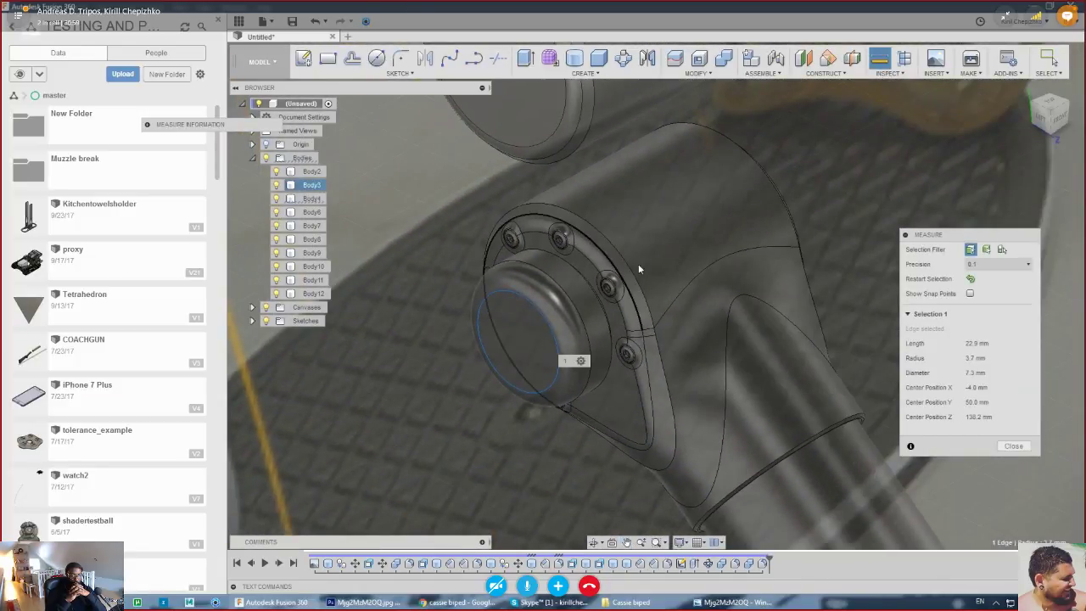
# - Close the cap edge measurement and inspect the lower leg joint up close and from the left side
pyautogui.keyDown('shift'); pyautogui.moveTo(638, 264); pyautogui.dragTo(684, 302, button='middle'); pyautogui.keyUp('shift')
pyautogui.scroll(-4, 687, 269)
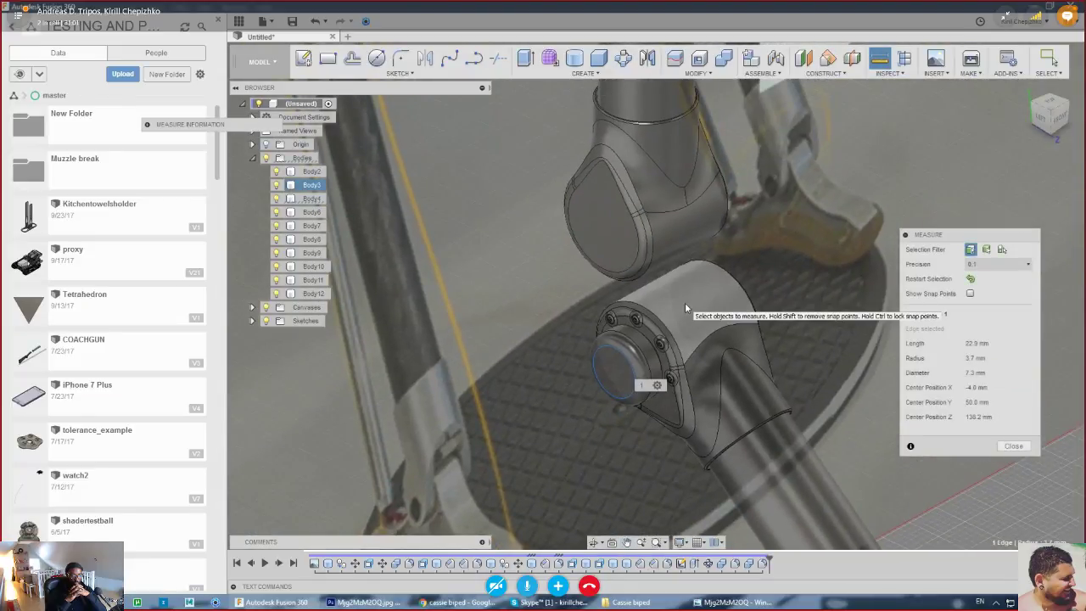
pyautogui.scroll(-4, 699, 271)
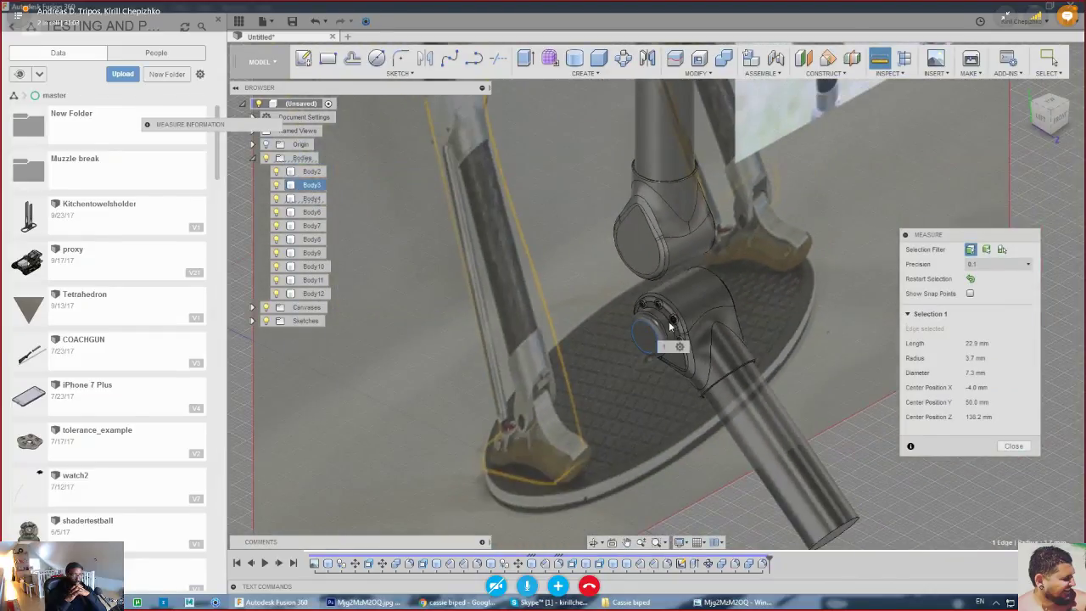
pyautogui.scroll(6, 705, 288)
pyautogui.moveTo(651, 323); pyautogui.dragTo(685, 213, button='middle')
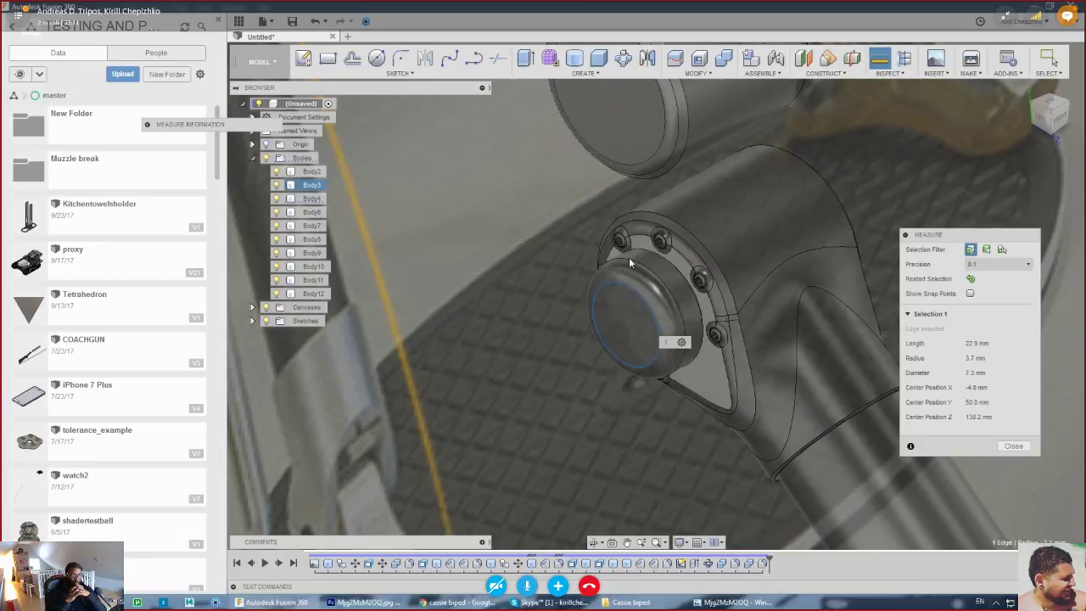
pyautogui.scroll(-5, 661, 238)
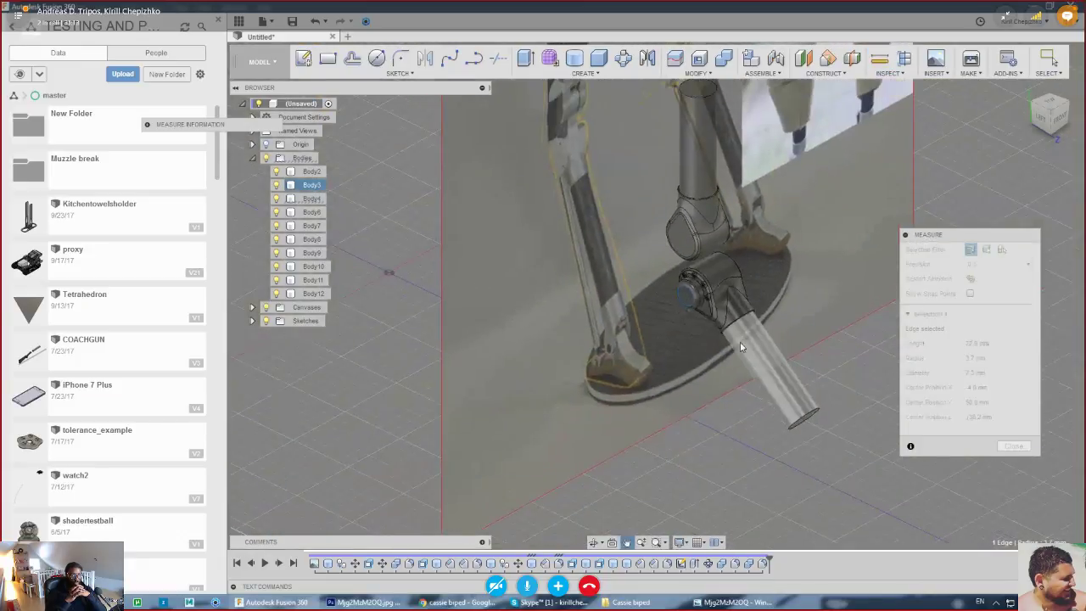
pyautogui.click(1013, 446)
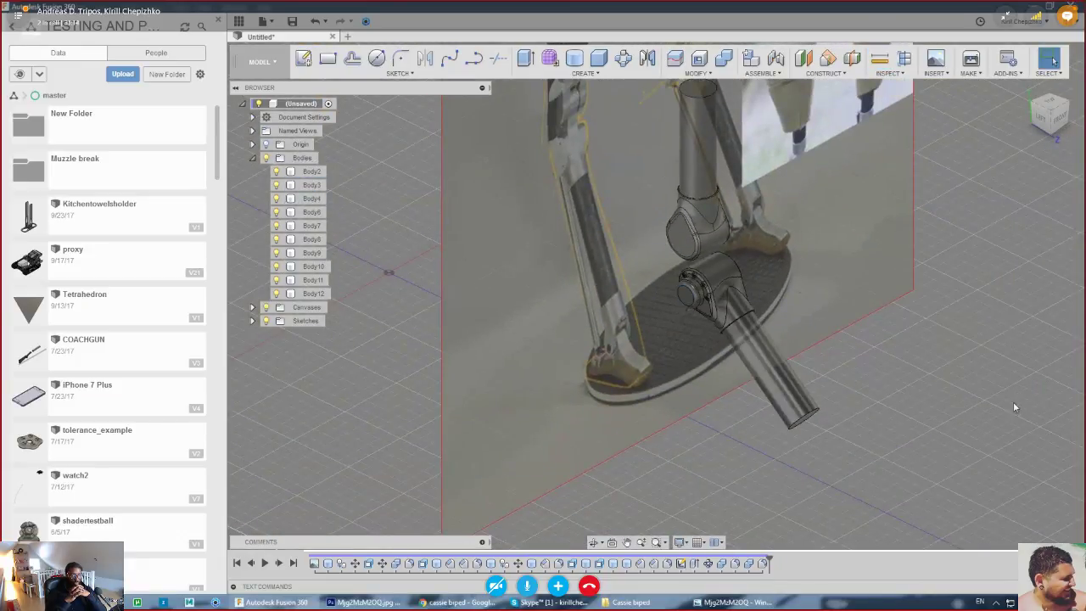
pyautogui.click(1038, 126)
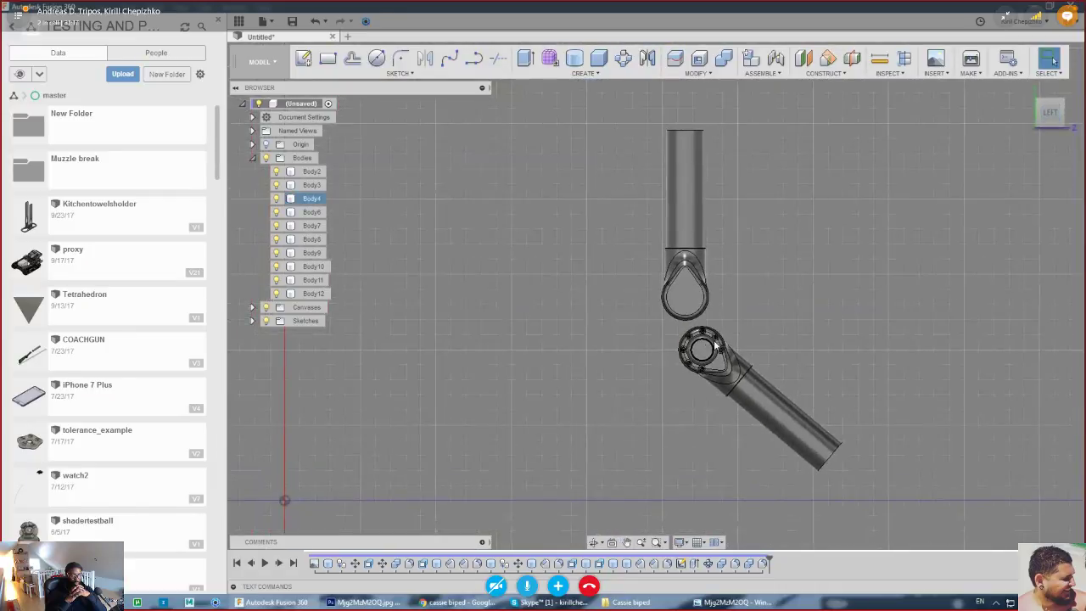
pyautogui.scroll(8, 715, 344)
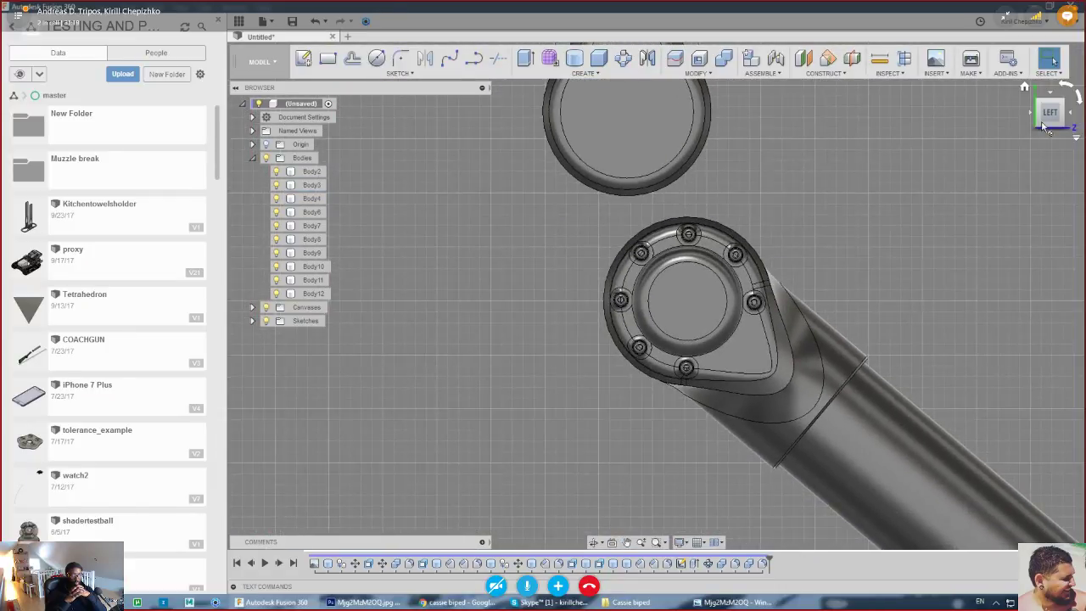
pyautogui.keyDown('shift'); pyautogui.moveTo(656, 296); pyautogui.dragTo(746, 280, button='middle'); pyautogui.keyUp('shift')
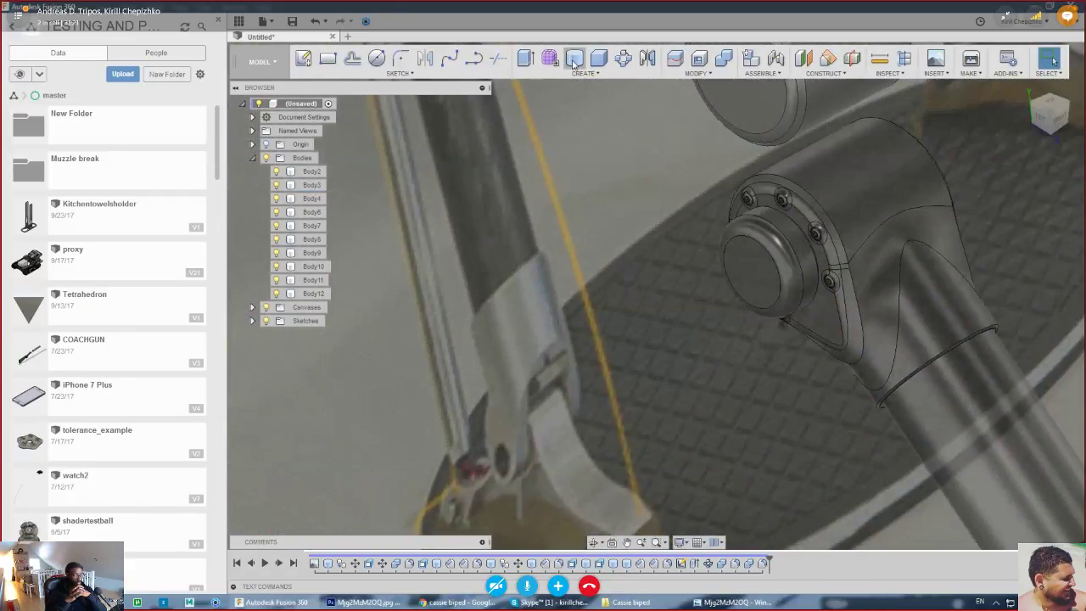
pyautogui.press('c')
pyautogui.click(752, 270)
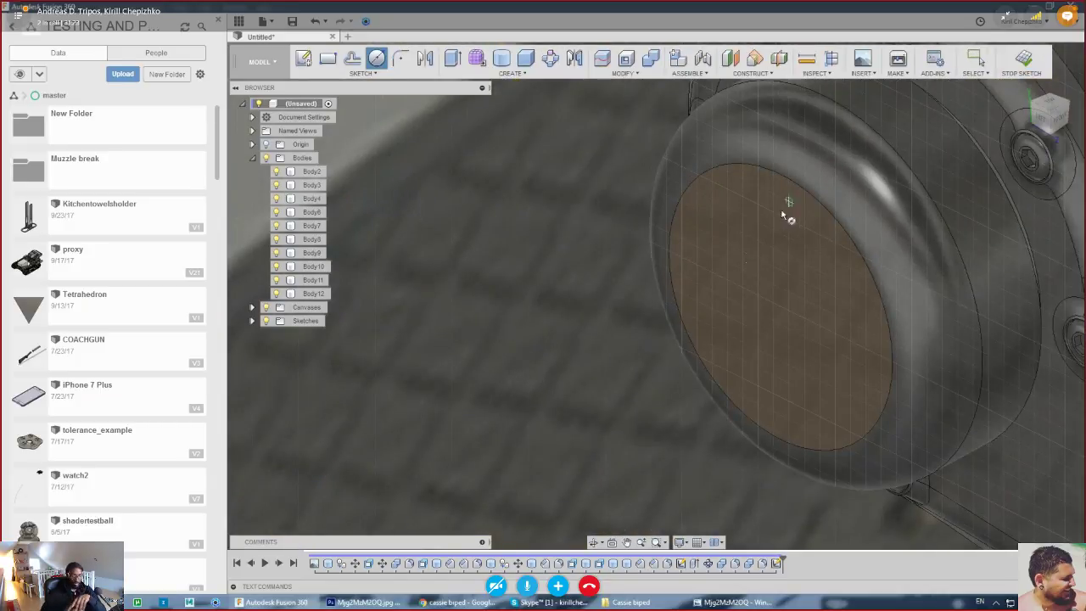
pyautogui.click(773, 172)
pyautogui.click(783, 195)
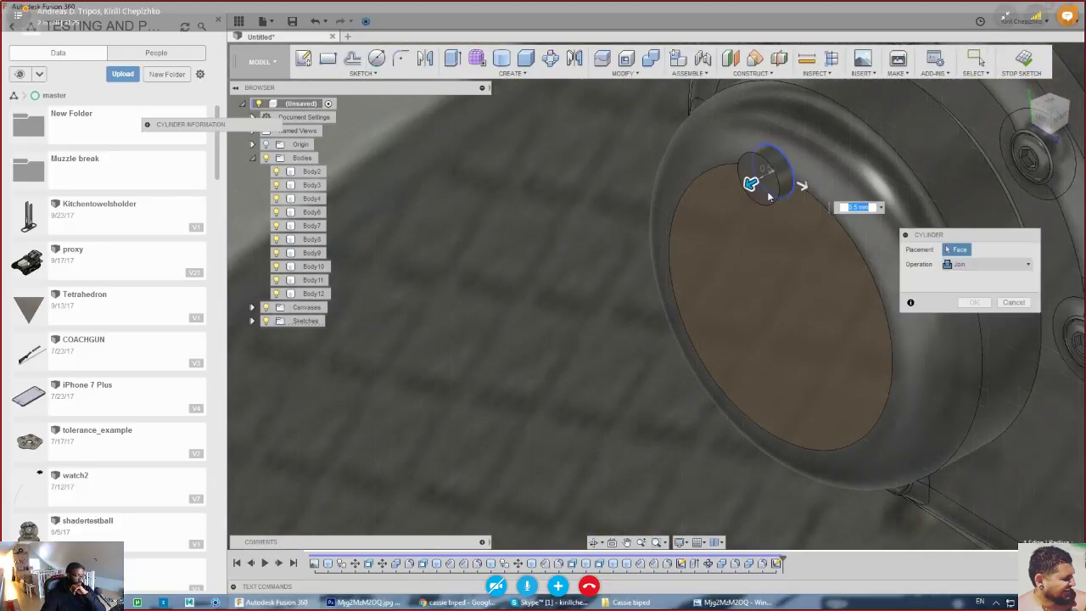
pyautogui.moveTo(750, 184); pyautogui.dragTo(796, 166)
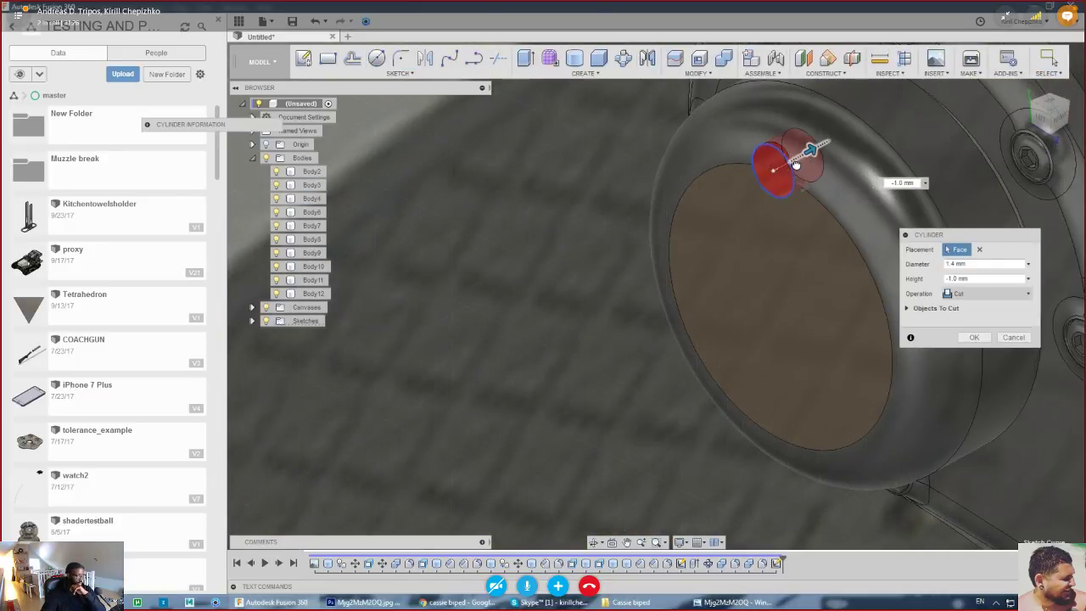
pyautogui.click(970, 293)
pyautogui.click(967, 350)
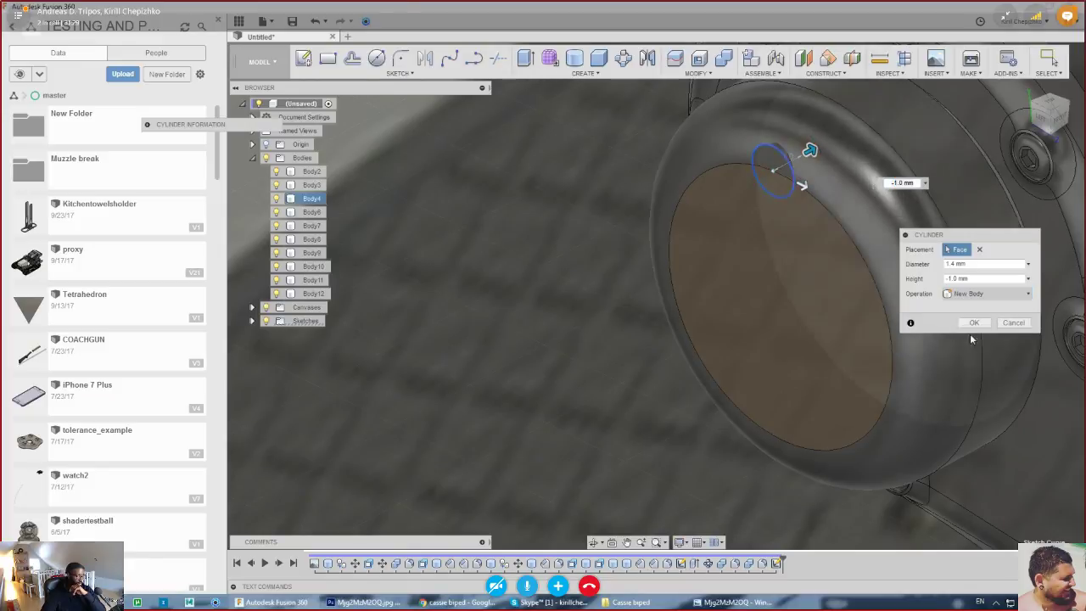
pyautogui.click(1036, 151)
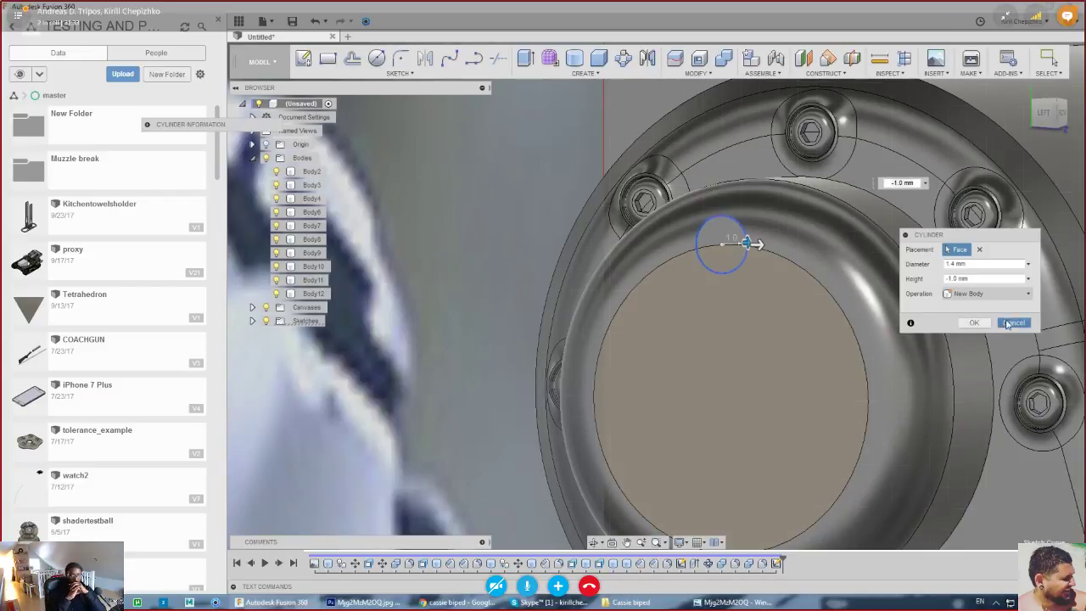
pyautogui.click(1007, 324)
# - Cut a cylindrical hole of 1.6 mm diameter and 1.0 mm depth into the central cap, centred near its front face's upper edge
pyautogui.click(1053, 103)
pyautogui.moveTo(838, 281); pyautogui.dragTo(740, 355, button='middle')
pyautogui.scroll(-3, 740, 355)
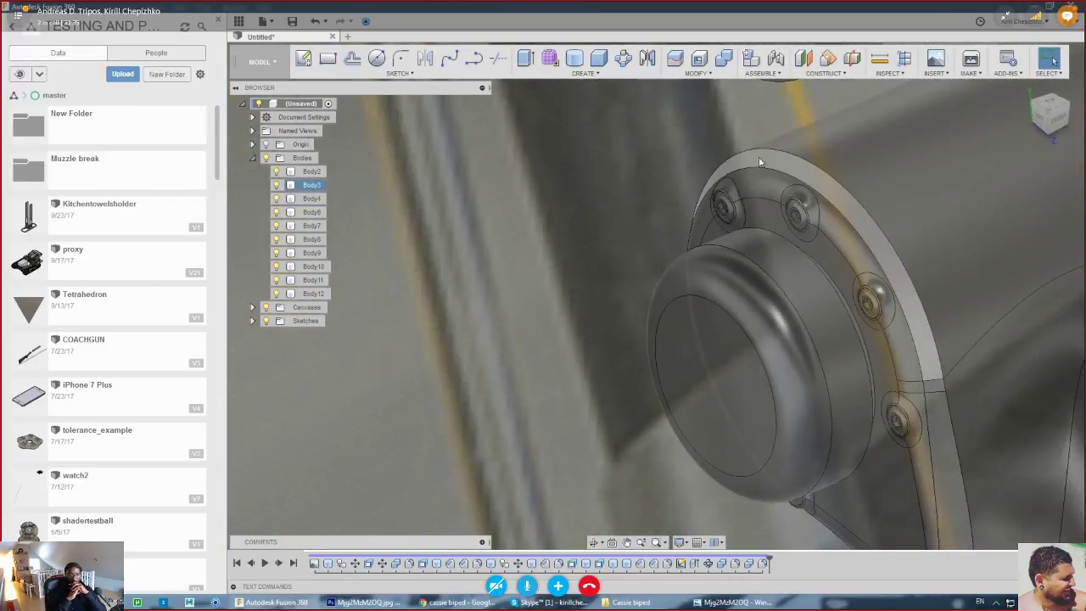
pyautogui.press('c')
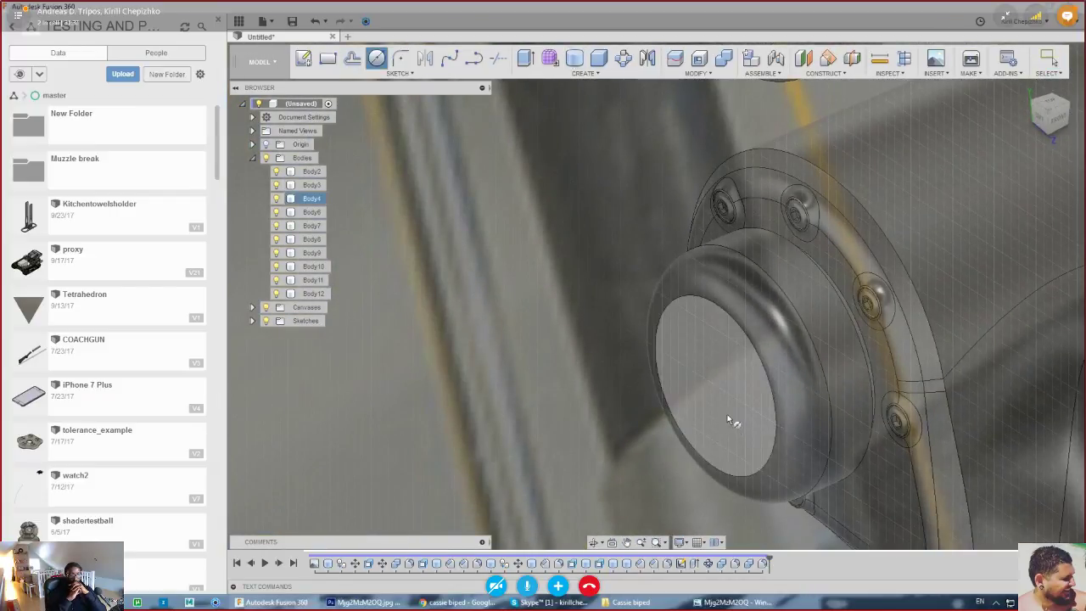
pyautogui.click(727, 414)
pyautogui.click(712, 303)
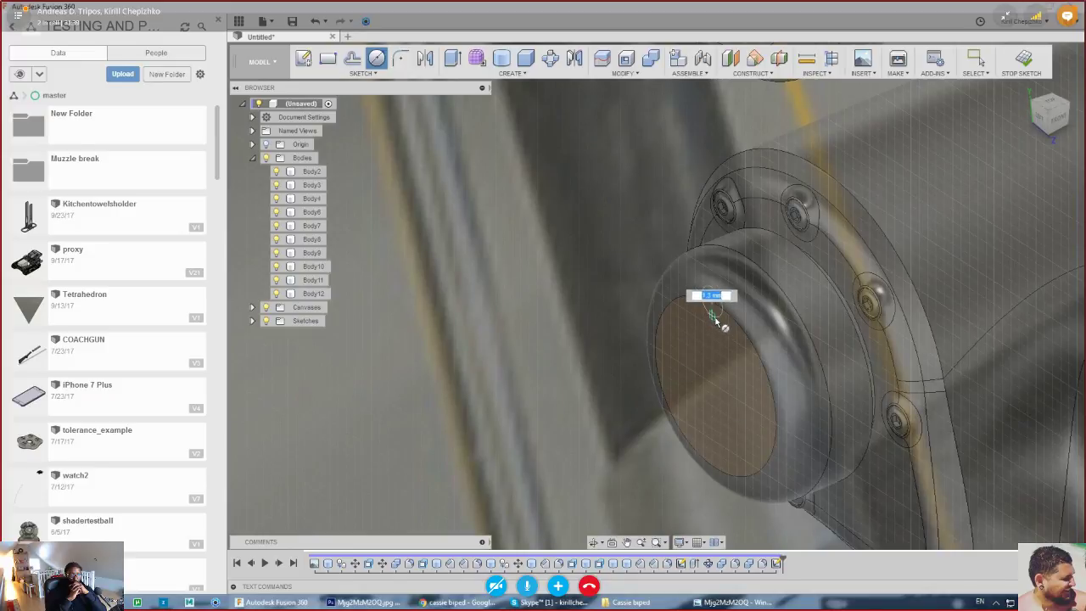
pyautogui.click(718, 309)
pyautogui.moveTo(731, 299); pyautogui.dragTo(734, 303)
pyautogui.scroll(3, 725, 322)
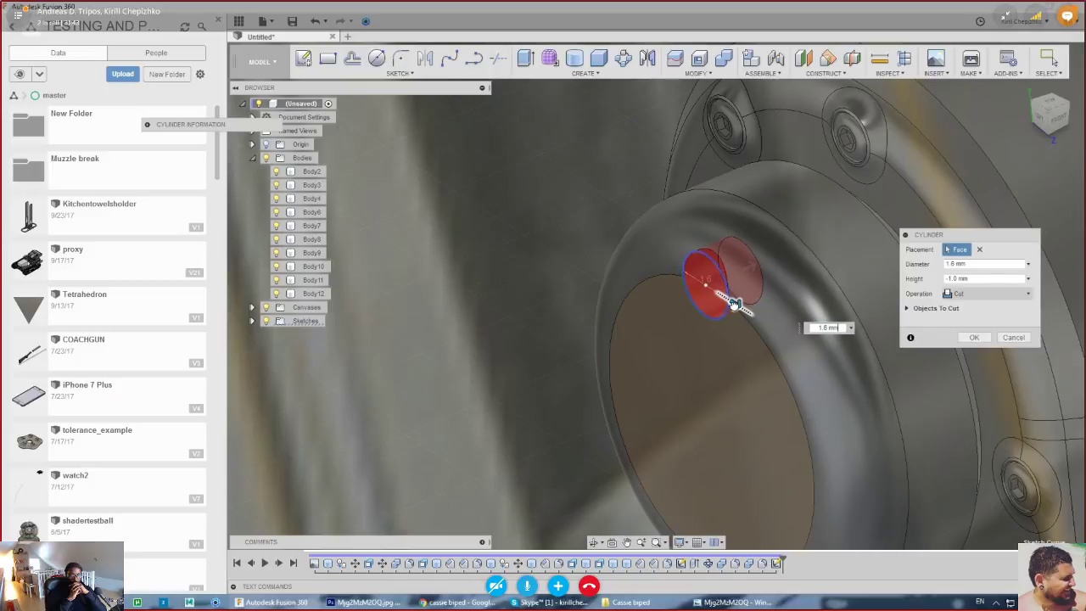
pyautogui.click(973, 338)
pyautogui.scroll(-3, 719, 235)
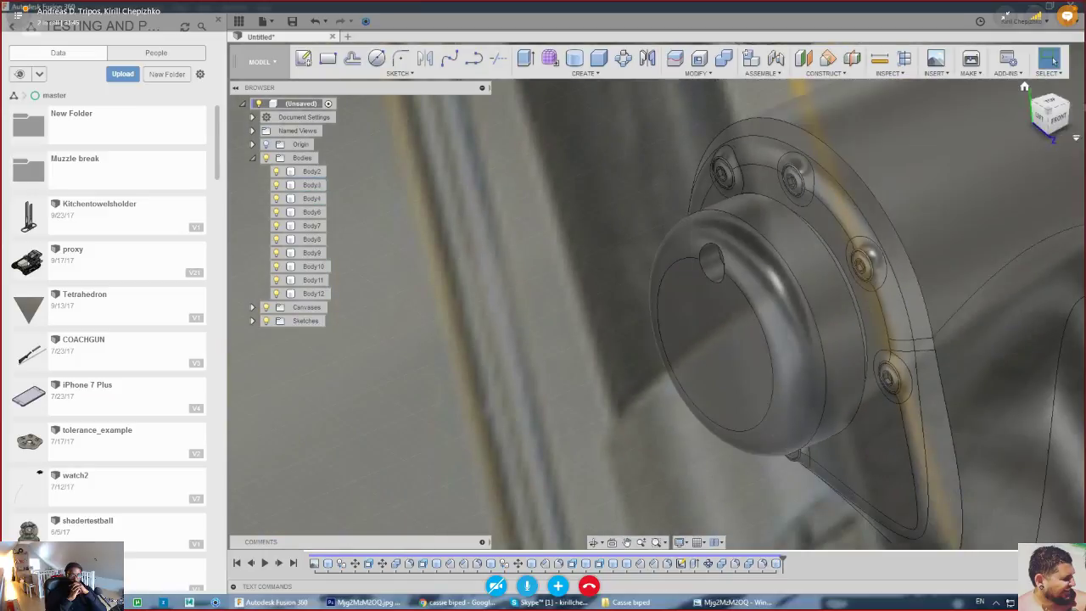
# - Repeat the hole's face in a full circular pattern of 5 around the circular edge of the cap's front face
pyautogui.moveTo(1050, 113)
pyautogui.mouseDown()
pyautogui.moveTo(1075, 104)
pyautogui.moveTo(1052, 95)
pyautogui.moveTo(1032, 119)
pyautogui.mouseUp()
pyautogui.click(624, 61)
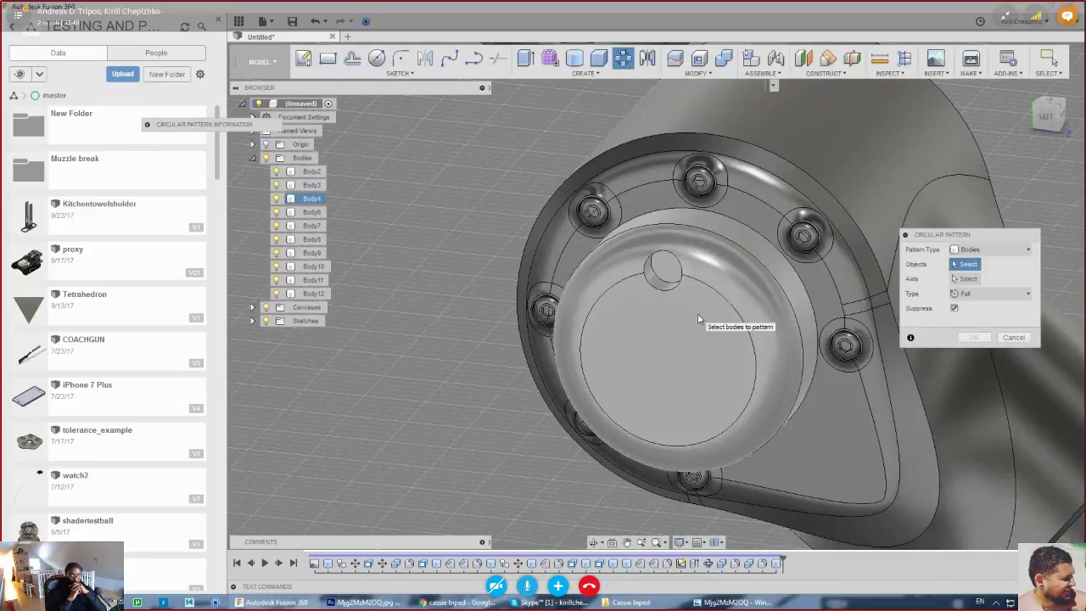
pyautogui.click(992, 249)
pyautogui.click(975, 251)
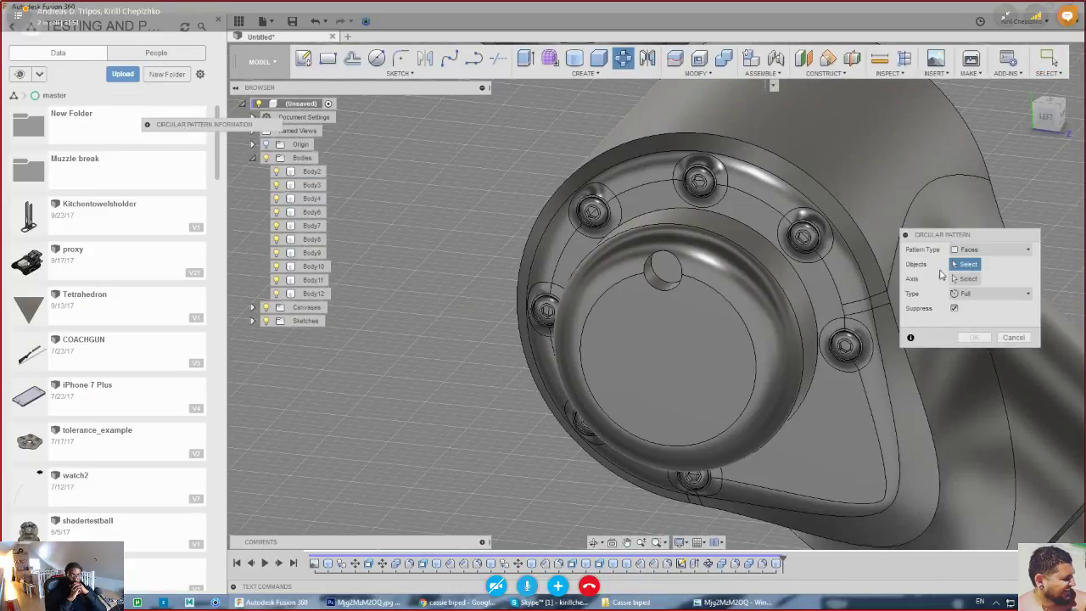
pyautogui.click(665, 287)
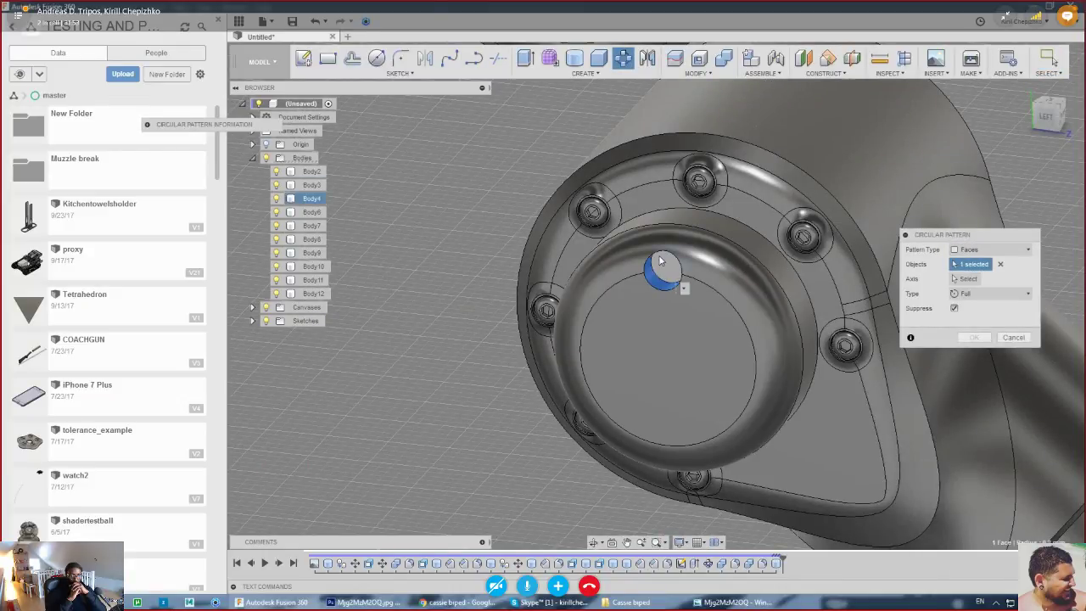
pyautogui.click(958, 283)
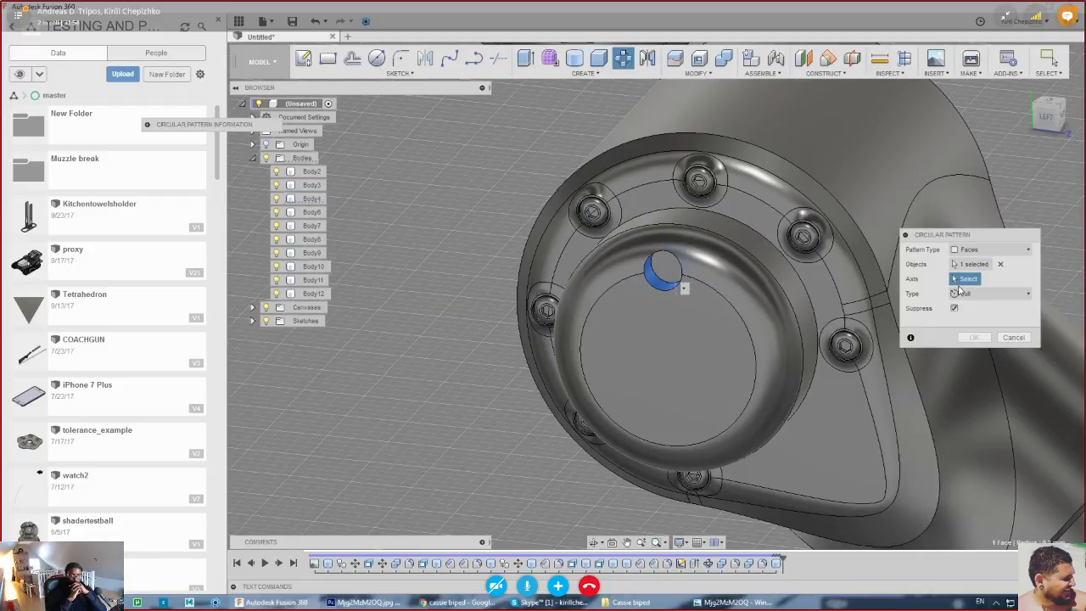
pyautogui.click(737, 310)
pyautogui.click(1046, 116)
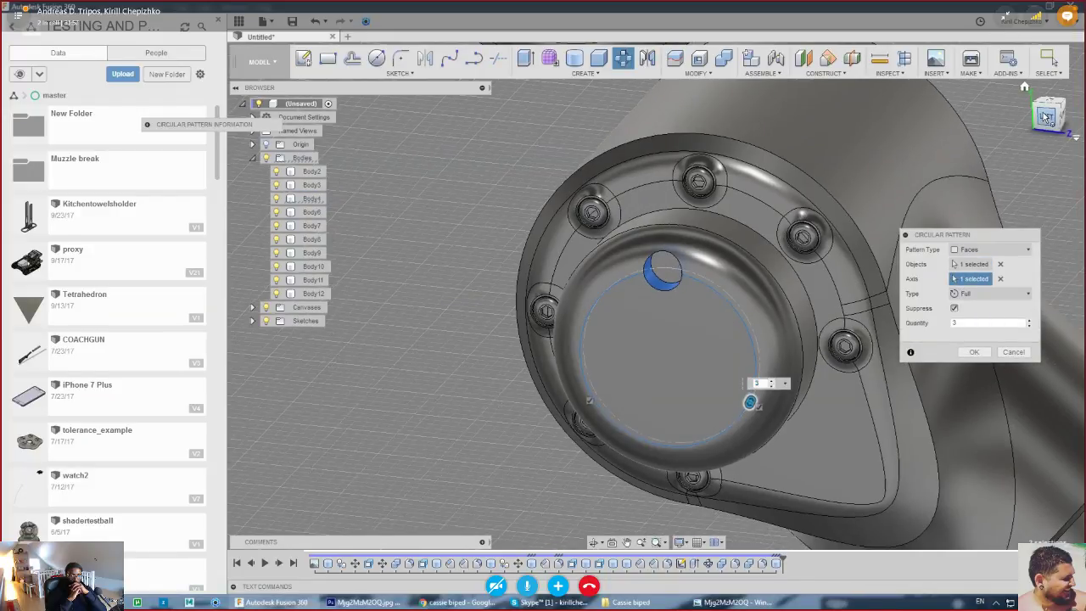
pyautogui.click(1030, 321)
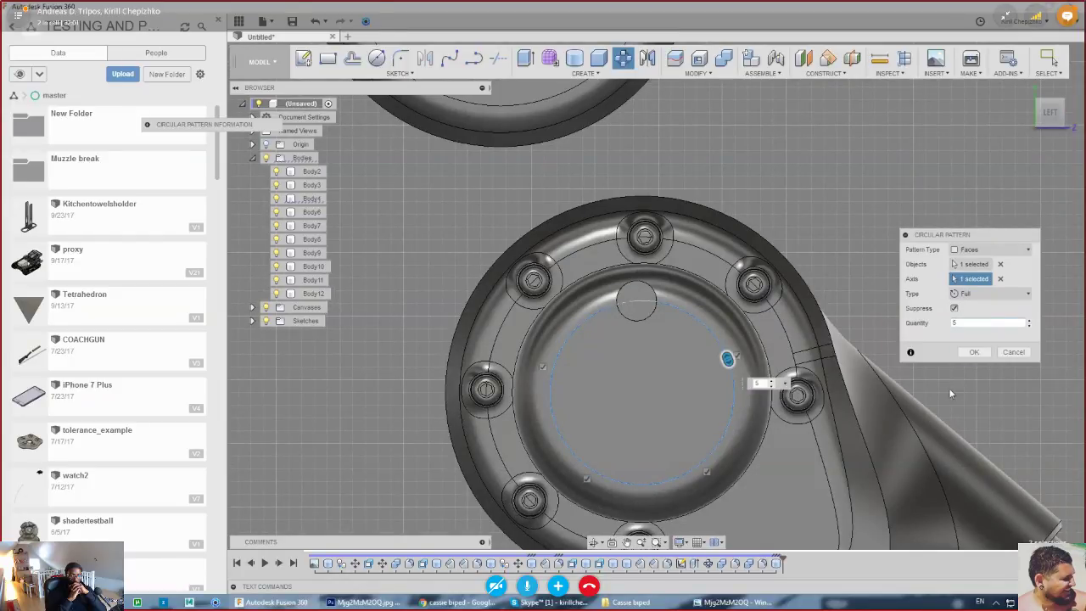
pyautogui.click(973, 352)
# - Fillet the outer edges of all five holes in the central cap with a constant 0.3 mm radius
pyautogui.keyDown('shift'); pyautogui.moveTo(654, 295); pyautogui.dragTo(727, 259, button='middle'); pyautogui.keyUp('shift')
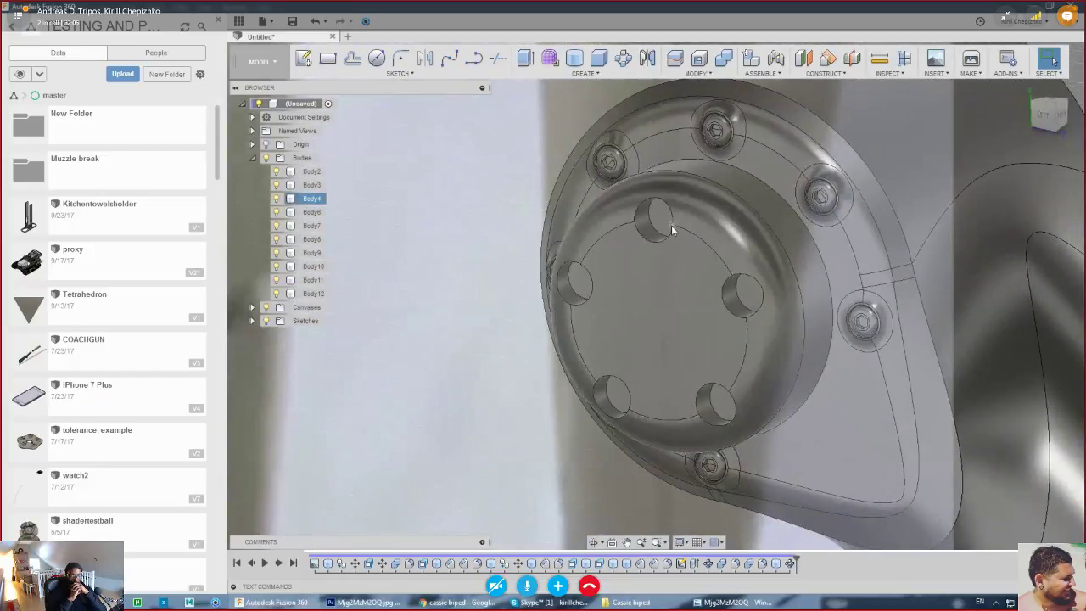
pyautogui.rightClick(668, 232)
pyautogui.click(662, 292)
pyautogui.click(744, 291)
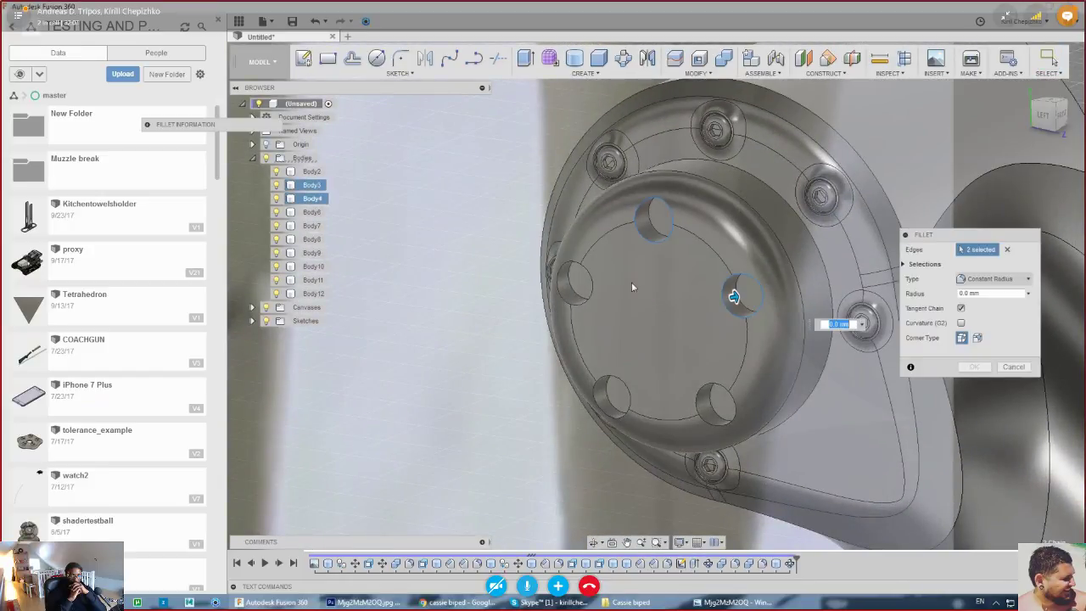
pyautogui.click(595, 283)
pyautogui.click(616, 384)
pyautogui.click(712, 386)
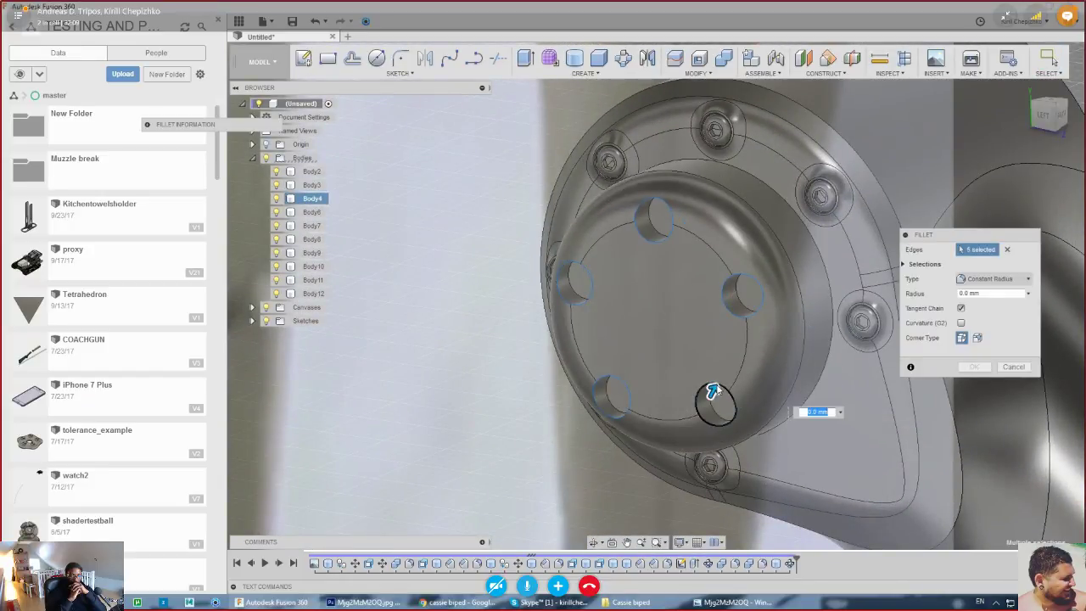
pyautogui.scroll(5, 711, 386)
pyautogui.moveTo(712, 390)
pyautogui.mouseDown()
pyautogui.moveTo(715, 370)
pyautogui.moveTo(717, 379)
pyautogui.mouseUp()
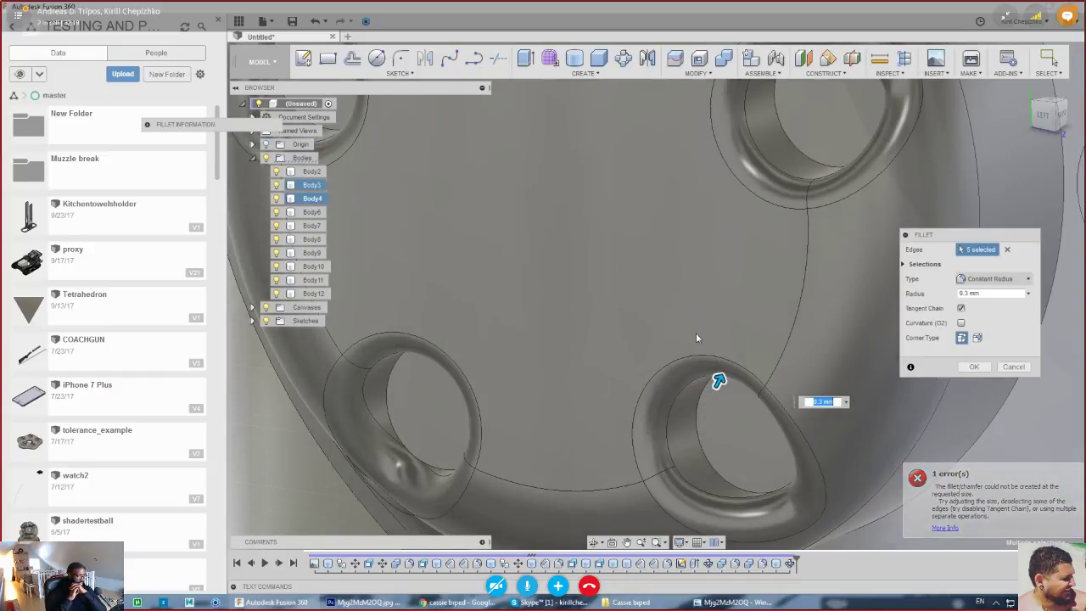
pyautogui.scroll(-6, 657, 286)
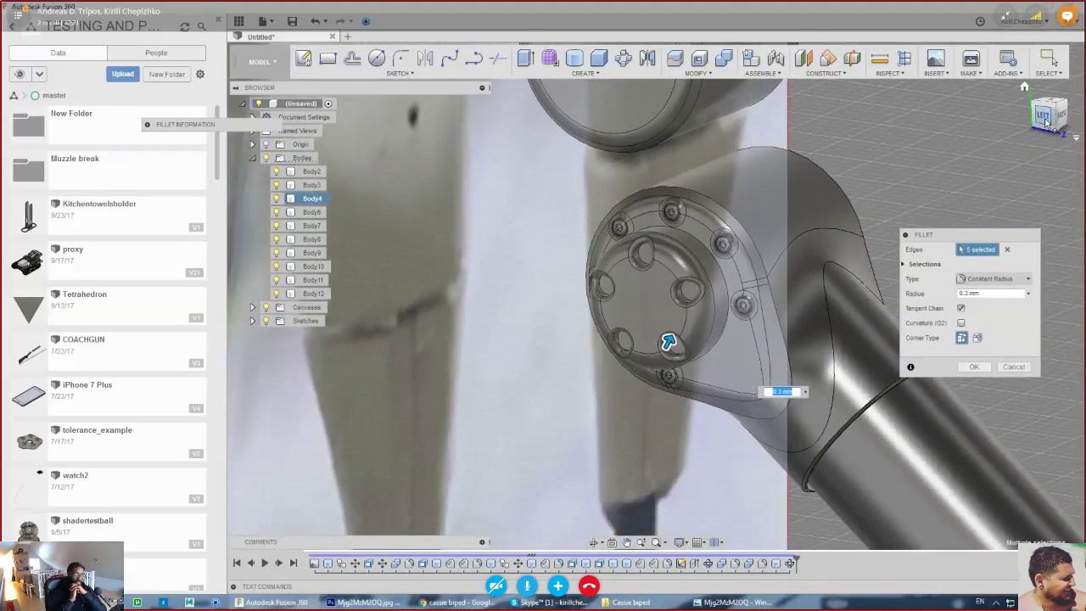
pyautogui.moveTo(669, 341)
pyautogui.keyDown('shift'); pyautogui.mouseDown(button='middle')
pyautogui.moveTo(649, 351)
pyautogui.moveTo(636, 324)
pyautogui.moveTo(628, 337)
pyautogui.moveTo(669, 334)
pyautogui.moveTo(673, 348)
pyautogui.moveTo(690, 339)
pyautogui.moveTo(678, 298)
pyautogui.moveTo(650, 353)
pyautogui.moveTo(635, 318)
pyautogui.moveTo(670, 325)
pyautogui.mouseUp(button='middle'); pyautogui.keyUp('shift')
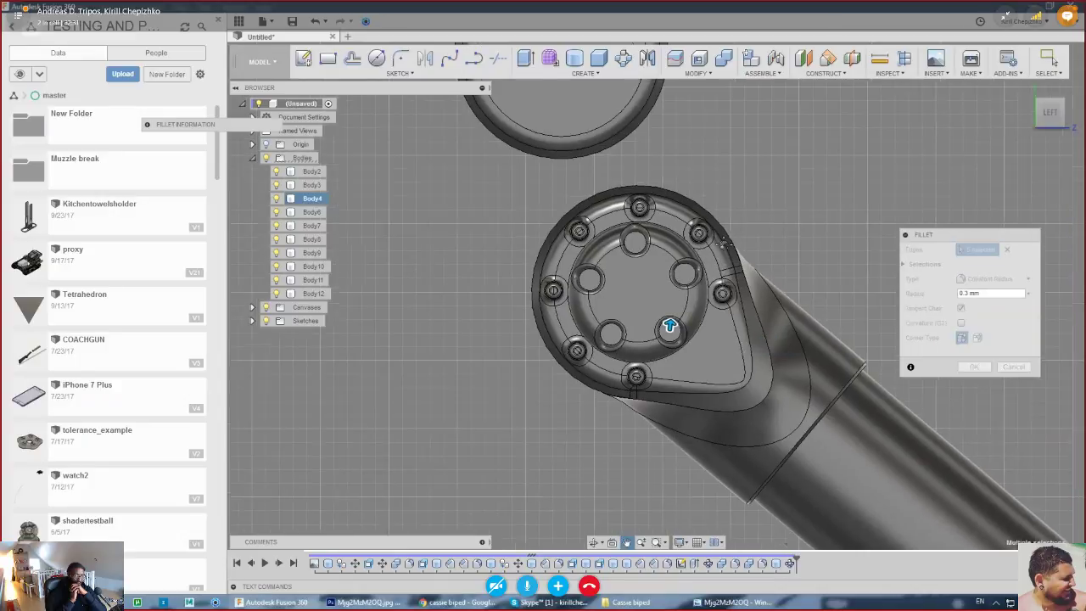
pyautogui.moveTo(724, 243); pyautogui.dragTo(698, 271, button='middle')
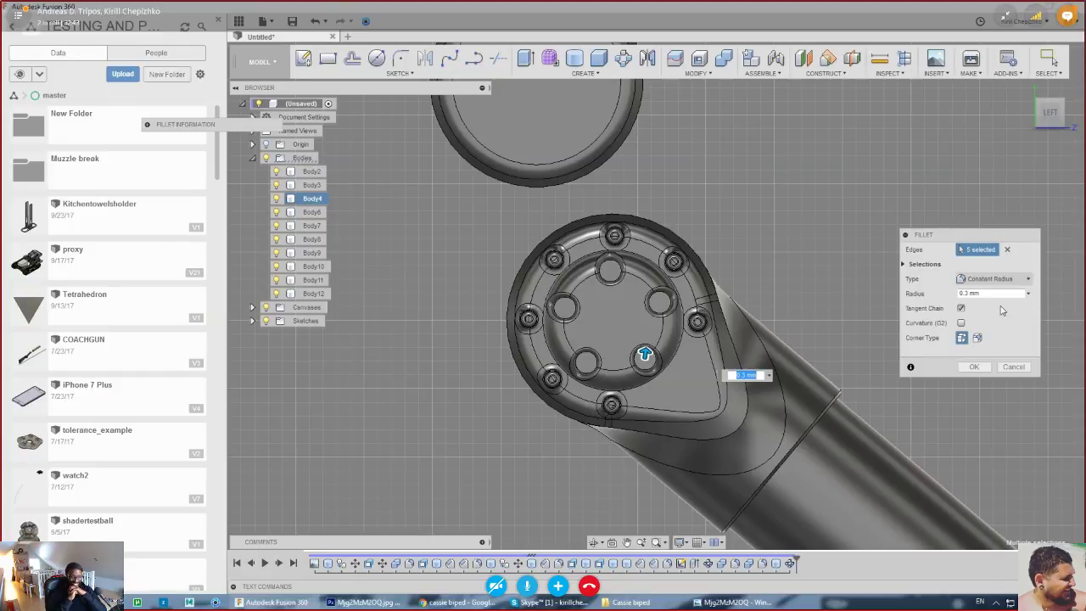
pyautogui.moveTo(1041, 112); pyautogui.dragTo(954, 137)
pyautogui.moveTo(929, 147); pyautogui.dragTo(851, 234, button='middle')
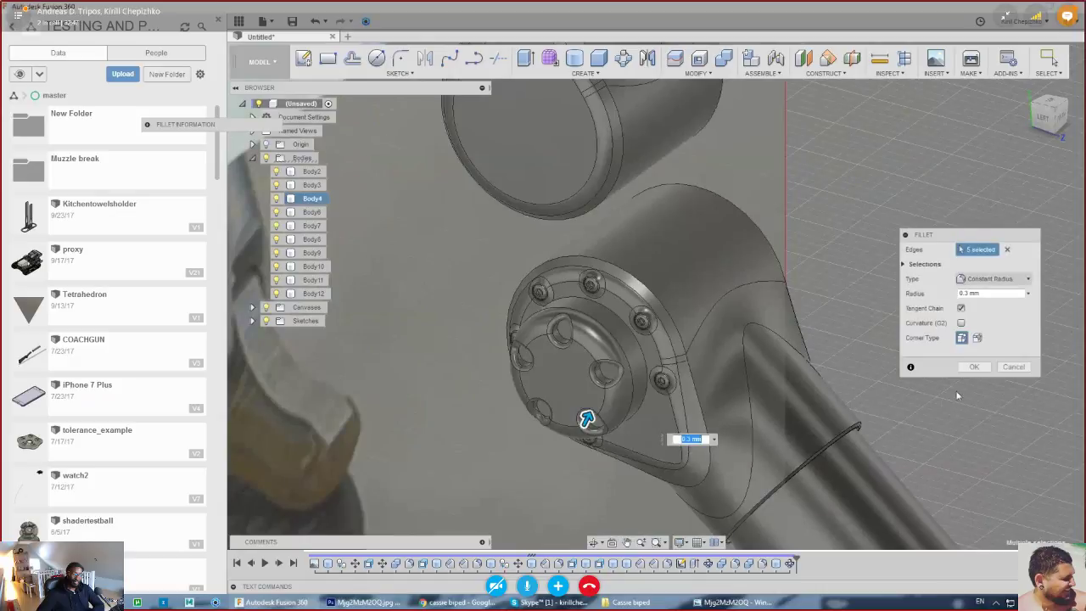
pyautogui.click(965, 367)
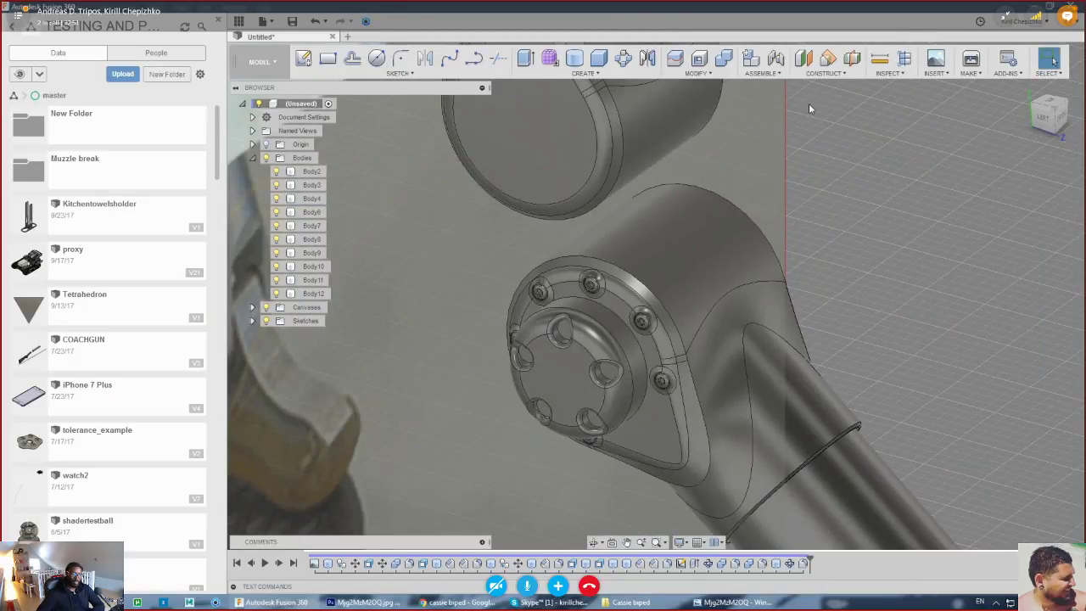
# - Examine the filleted holes on the central cap from the left side and up close from below
pyautogui.click(1041, 122)
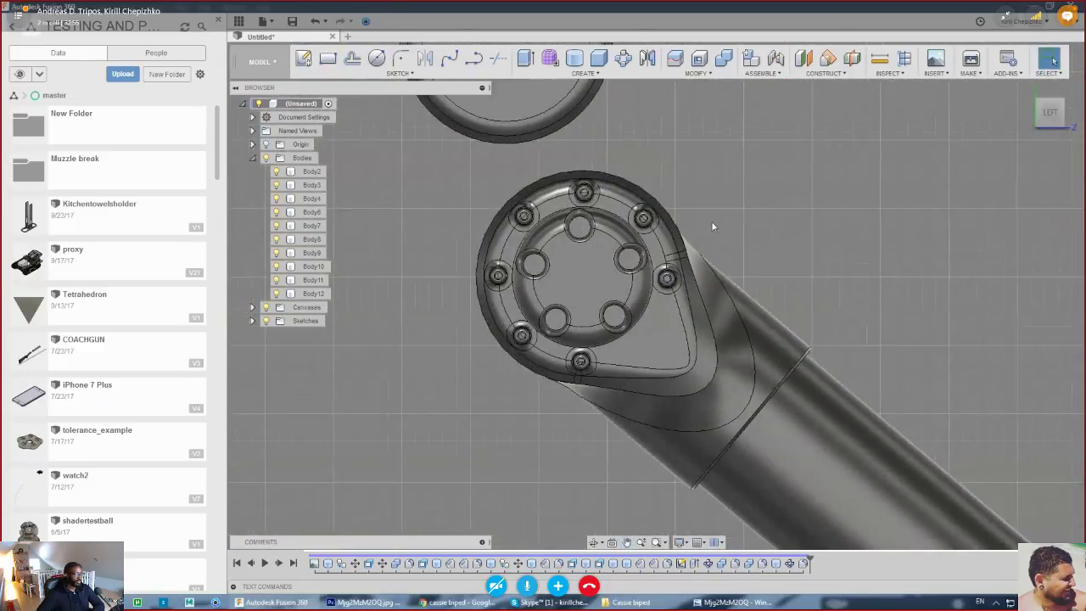
pyautogui.moveTo(1050, 115); pyautogui.dragTo(1051, 89)
pyautogui.scroll(4, 626, 250)
pyautogui.moveTo(570, 310); pyautogui.dragTo(702, 260, button='middle')
pyautogui.scroll(4, 690, 293)
pyautogui.moveTo(767, 267); pyautogui.dragTo(716, 346, button='middle')
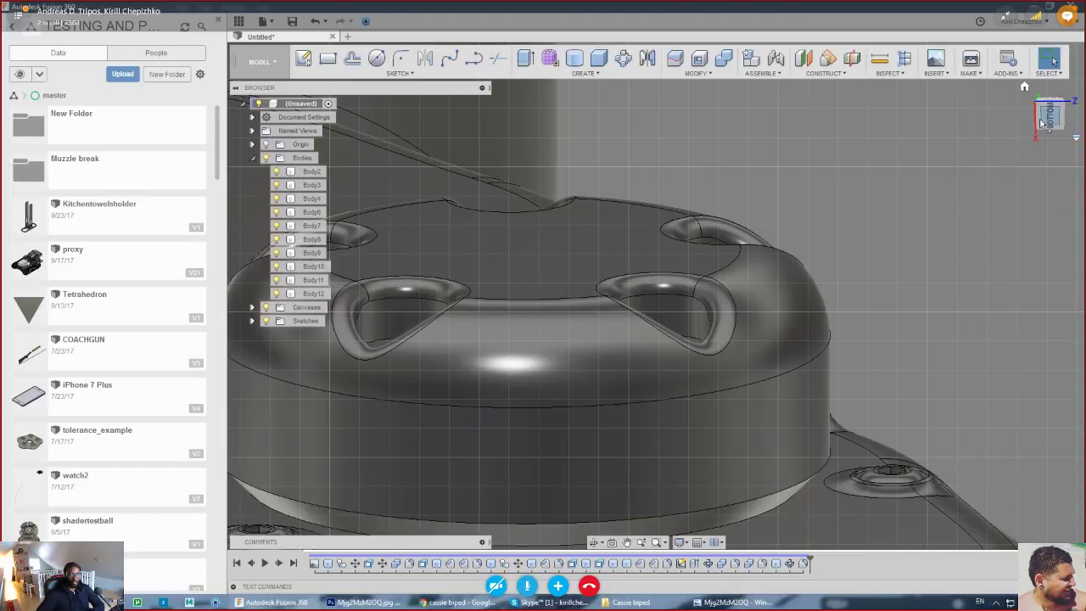
# - Examine the central cap and its filleted holes, and compare the joint with the leg details in the reference image
pyautogui.moveTo(1042, 125); pyautogui.dragTo(1045, 151)
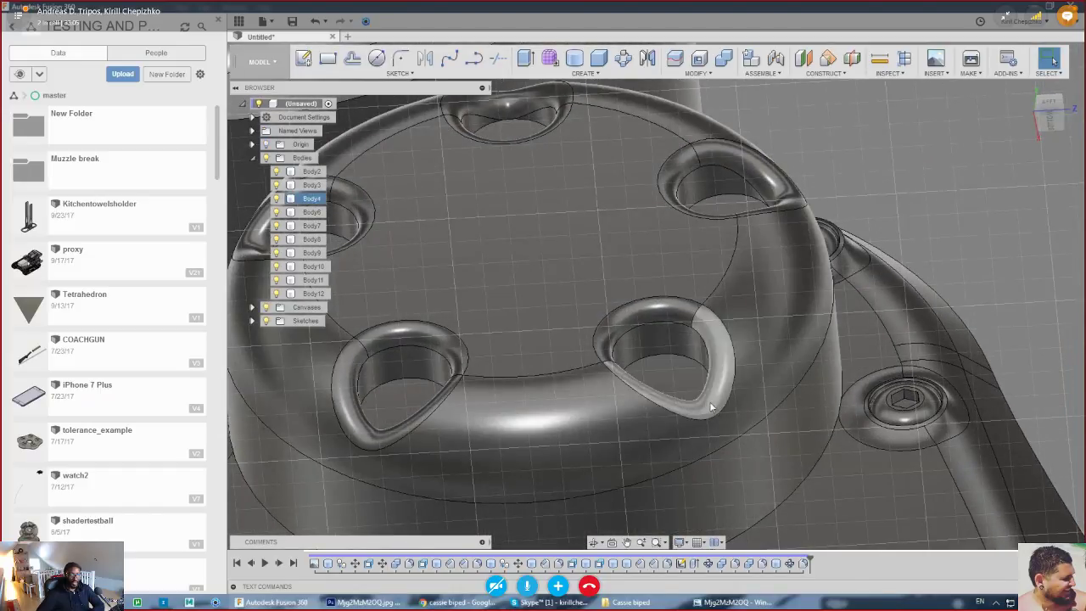
pyautogui.scroll(-10, 630, 358)
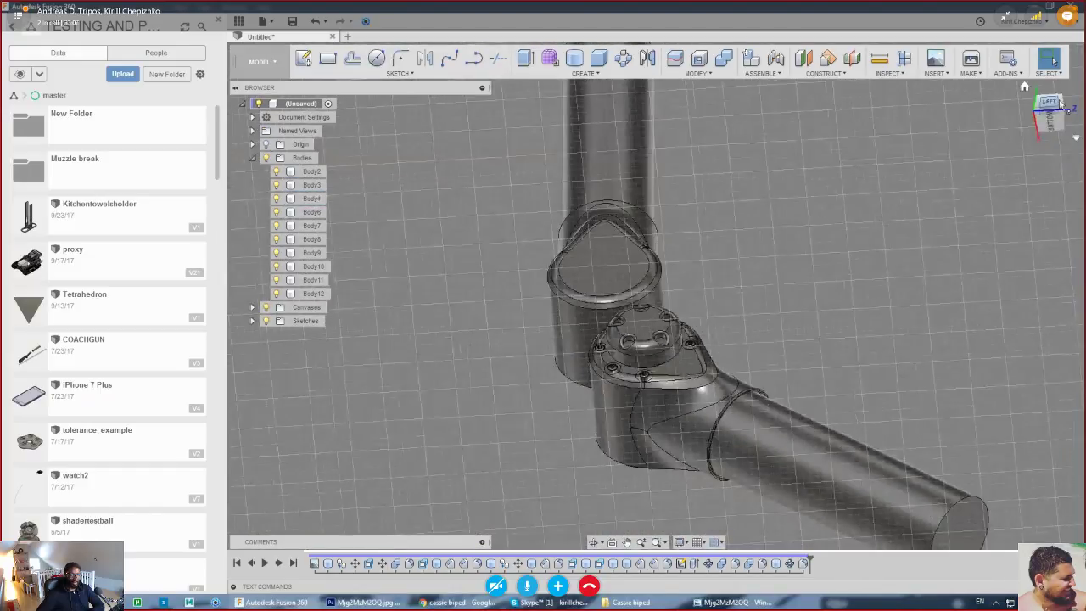
pyautogui.moveTo(1061, 104); pyautogui.dragTo(1028, 142)
pyautogui.scroll(-4, 836, 211)
pyautogui.moveTo(710, 233); pyautogui.dragTo(638, 457, button='middle')
pyautogui.moveTo(753, 360)
pyautogui.mouseDown(button='middle')
pyautogui.moveTo(396, 479)
pyautogui.moveTo(621, 472)
pyautogui.mouseUp(button='middle')
pyautogui.scroll(6, 544, 381)
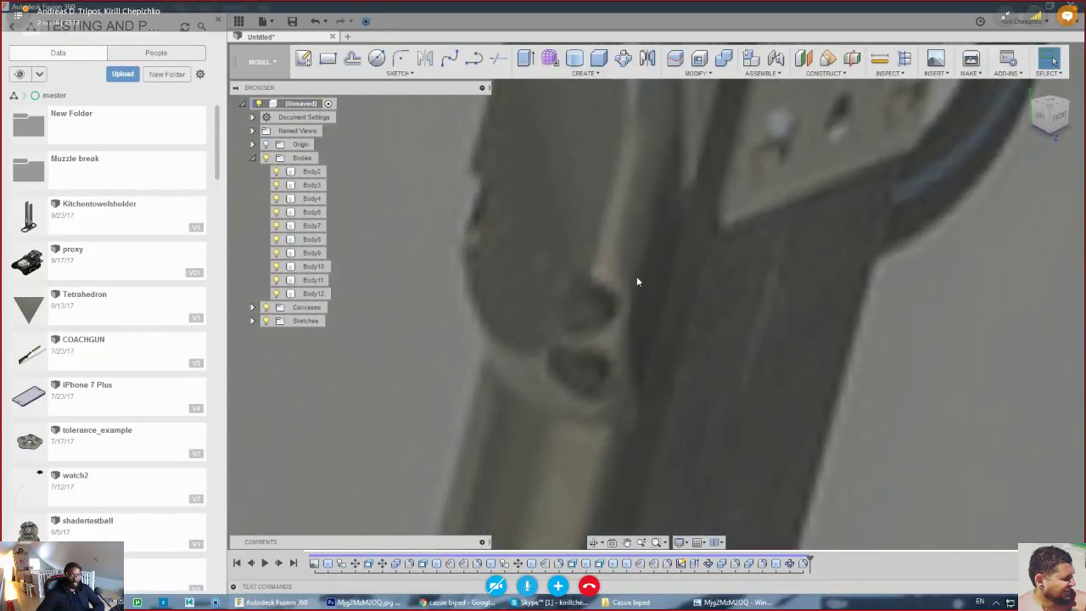
pyautogui.scroll(-8, 632, 276)
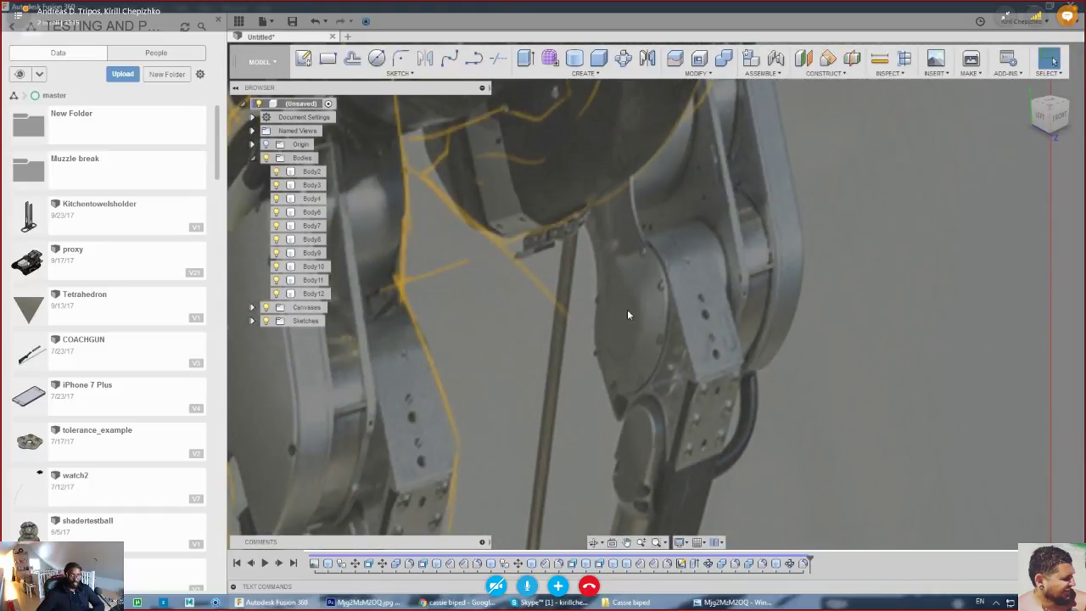
pyautogui.moveTo(660, 413); pyautogui.dragTo(642, 129, button='middle')
pyautogui.moveTo(602, 458); pyautogui.dragTo(641, 361, button='middle')
pyautogui.scroll(3, 593, 458)
pyautogui.moveTo(577, 475); pyautogui.dragTo(683, 101, button='middle')
pyautogui.scroll(5, 681, 465)
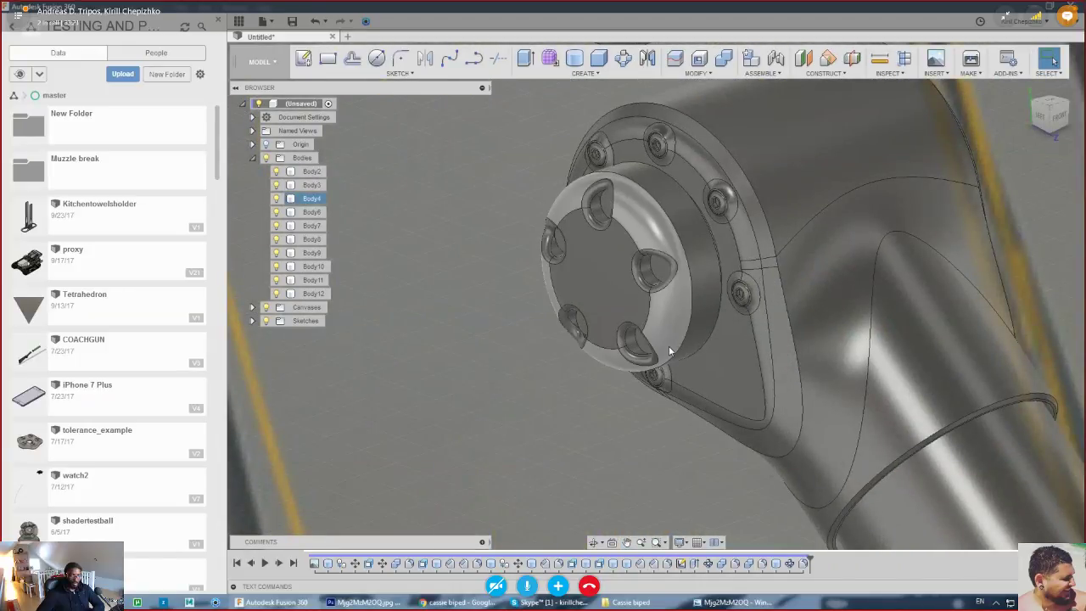
pyautogui.scroll(-2, 678, 273)
pyautogui.scroll(-3, 643, 329)
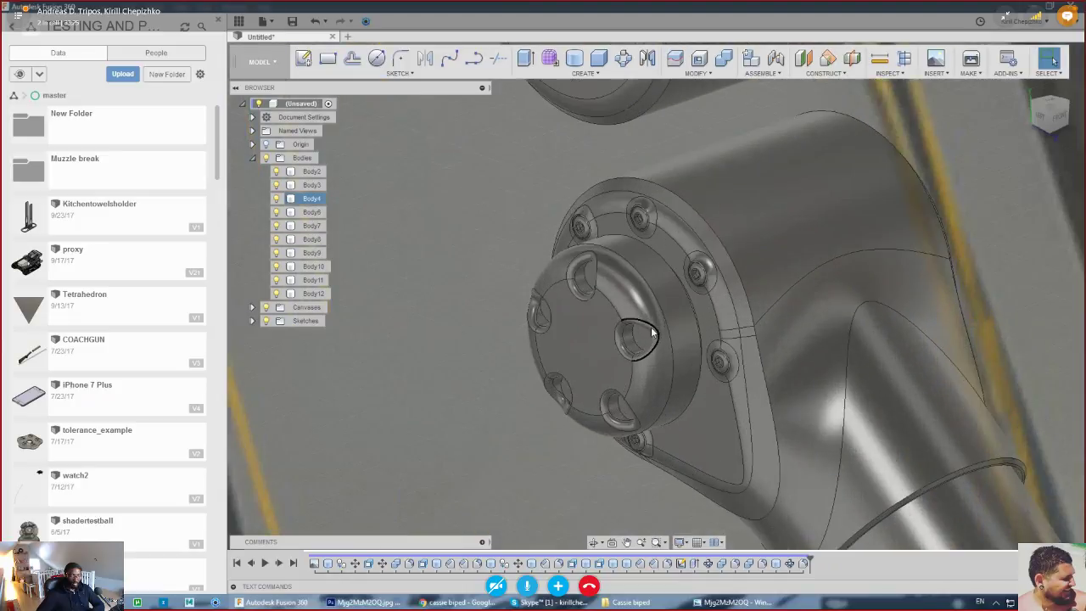
pyautogui.scroll(3, 629, 349)
pyautogui.moveTo(1045, 123)
pyautogui.mouseDown()
pyautogui.moveTo(1077, 113)
pyautogui.moveTo(1061, 95)
pyautogui.moveTo(1051, 136)
pyautogui.mouseUp()
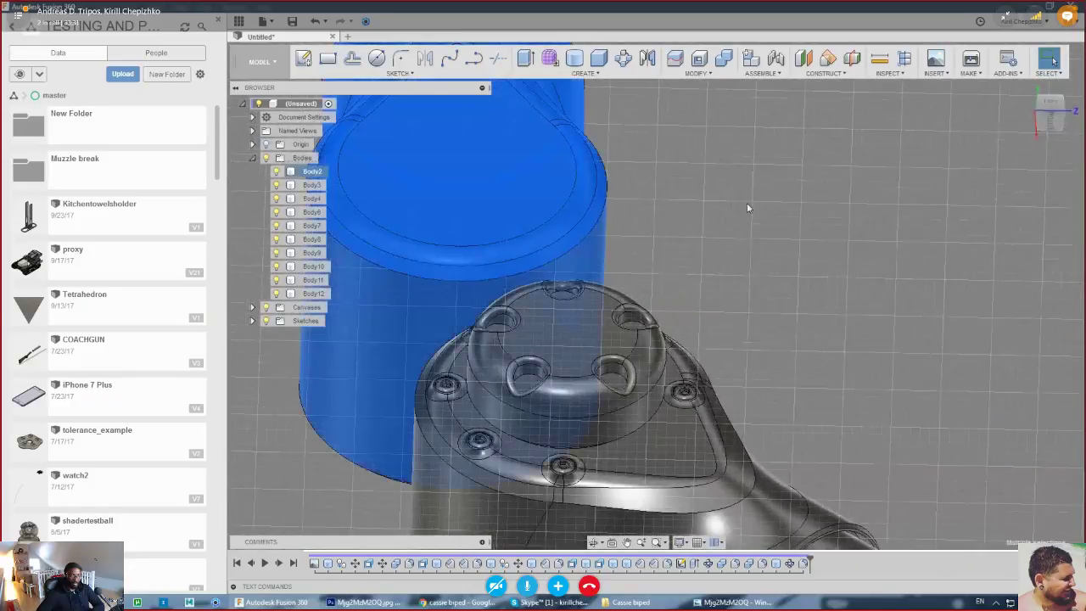
pyautogui.moveTo(615, 238); pyautogui.dragTo(654, 198, button='middle')
pyautogui.click(574, 56)
pyautogui.click(604, 294)
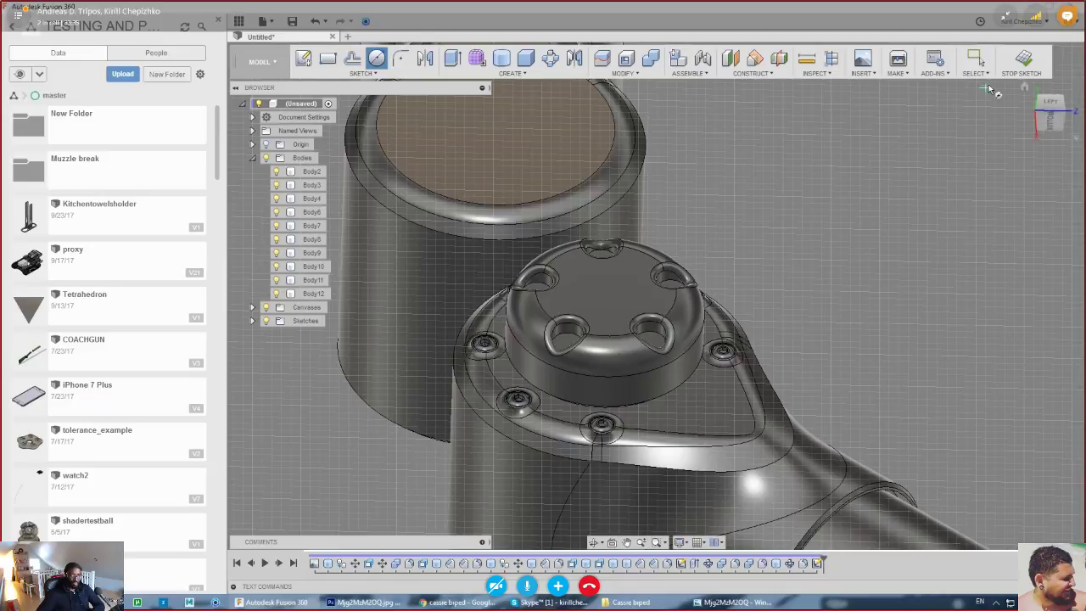
pyautogui.click(1022, 59)
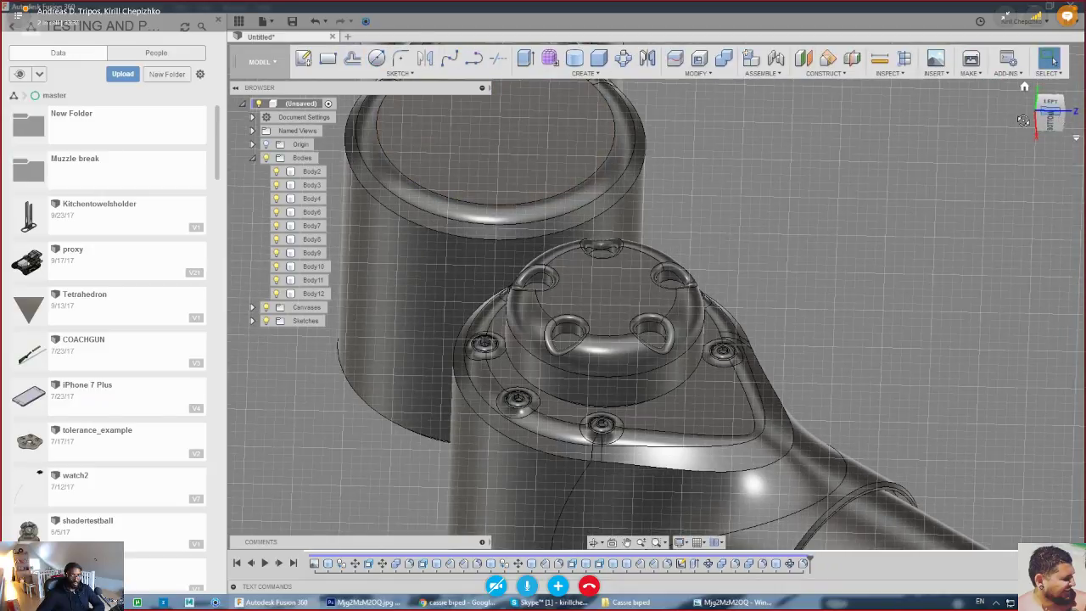
# - Cut a cylindrical recess of 4.0 mm diameter and 0.5 mm depth into the middle of the central cap's front face
pyautogui.click(1023, 119)
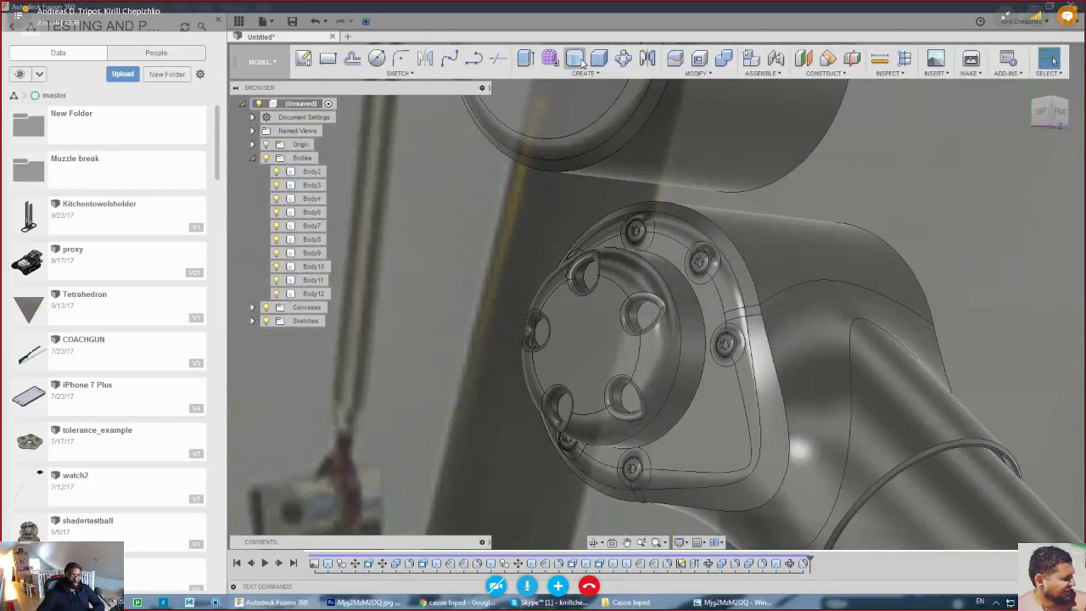
pyautogui.press('c')
pyautogui.click(595, 359)
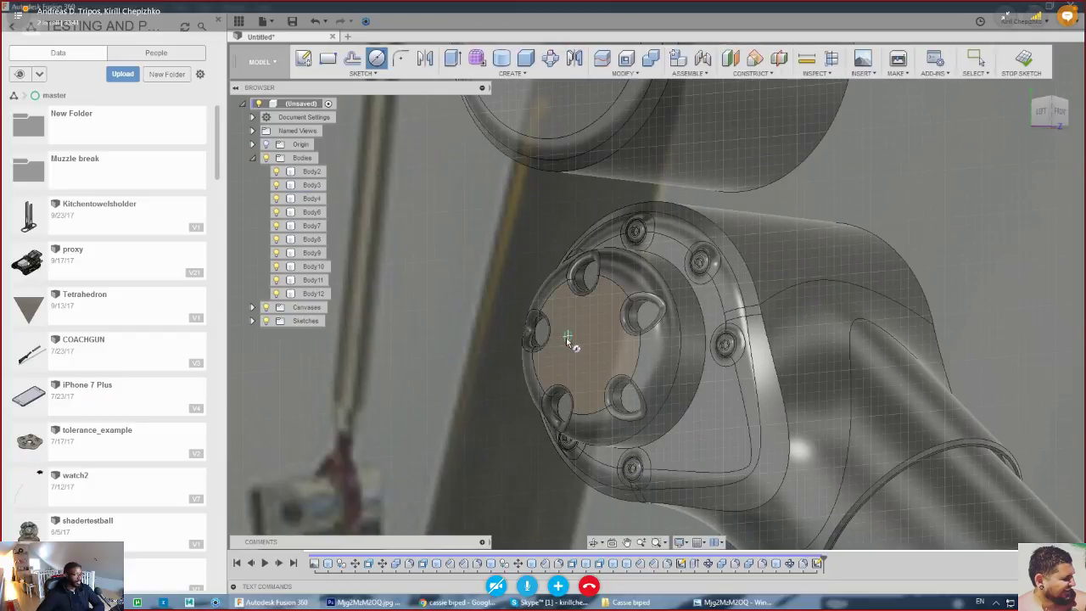
pyautogui.click(585, 344)
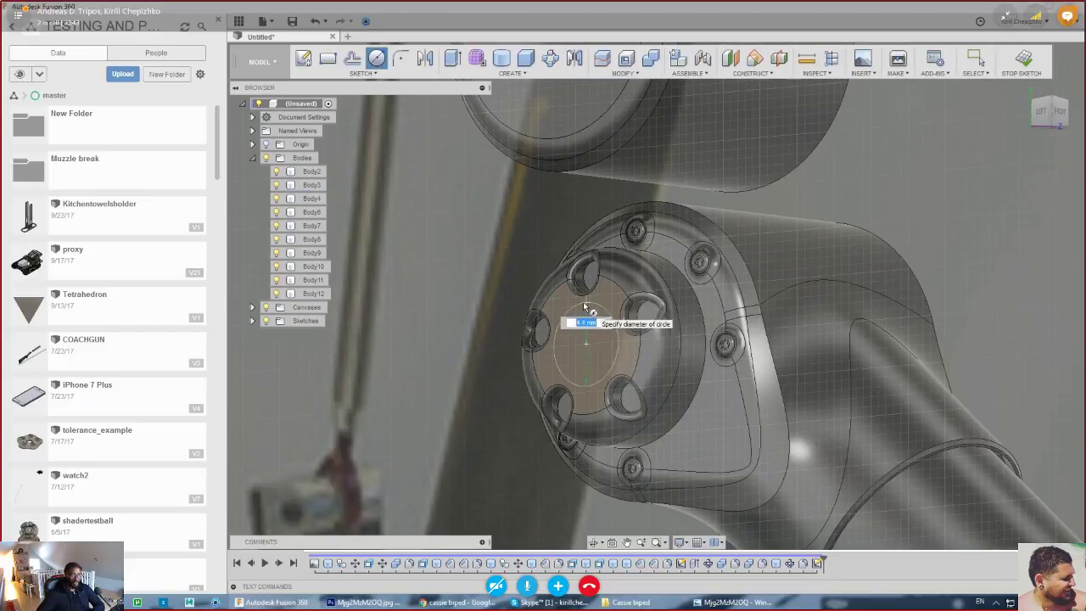
pyautogui.click(582, 307)
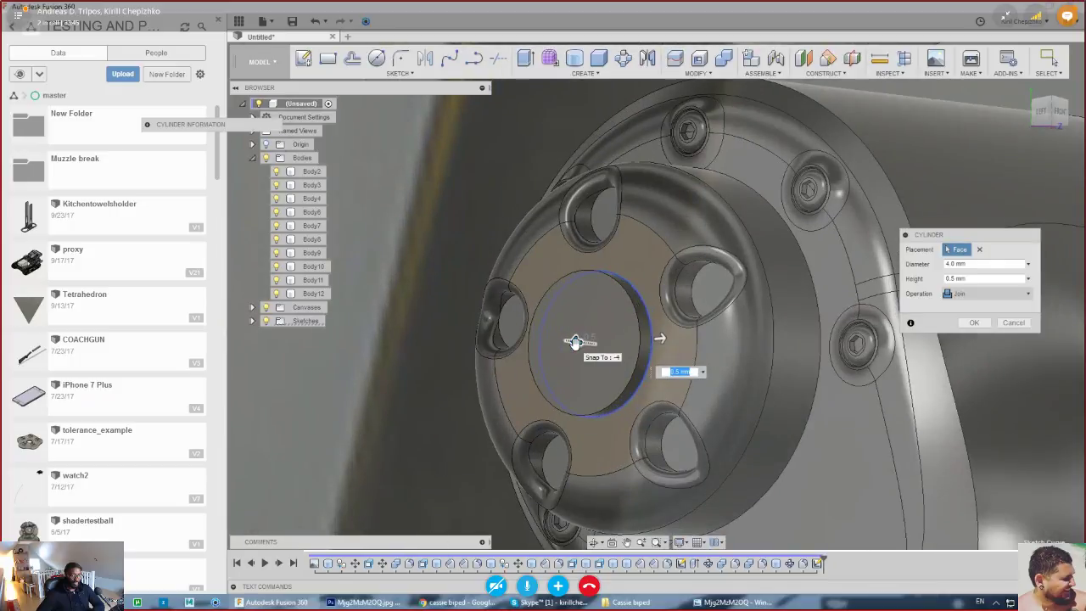
pyautogui.moveTo(576, 341); pyautogui.dragTo(615, 347)
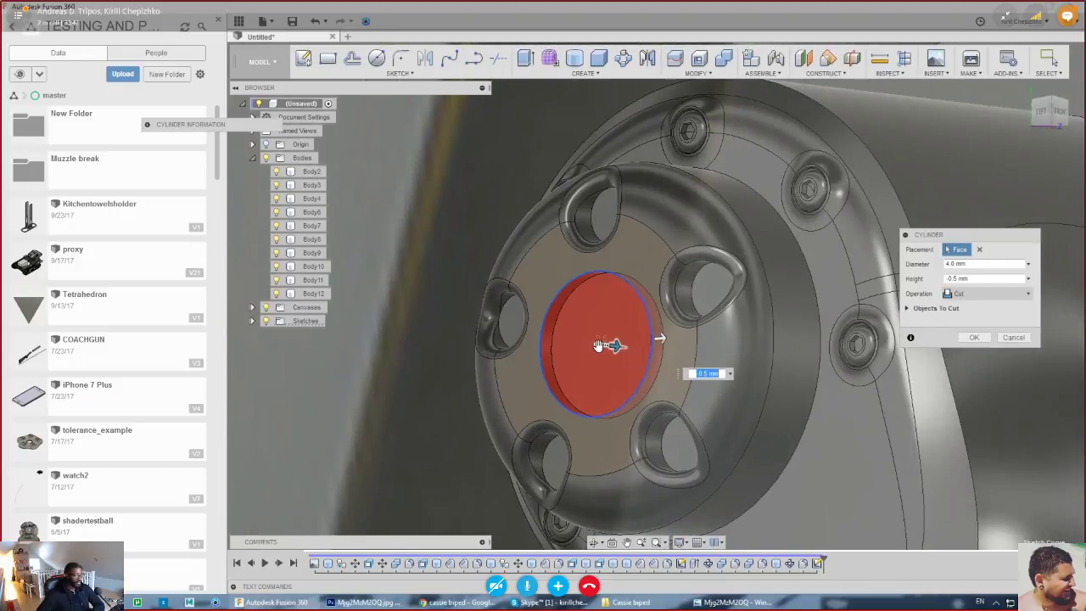
pyautogui.click(974, 338)
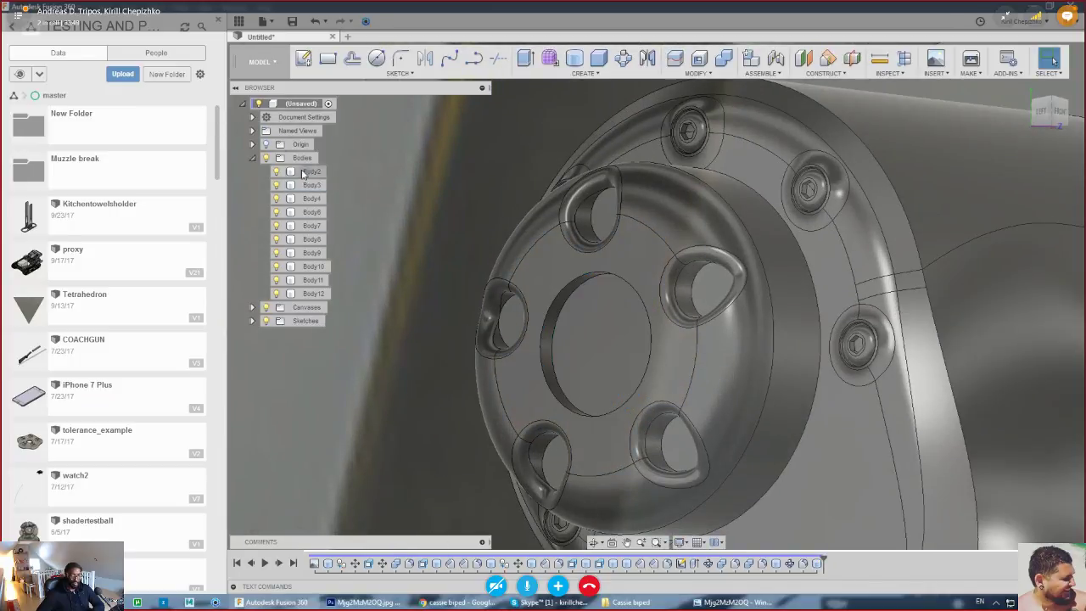
# - Fillet the outer rim of the central recess with a constant 2.3 mm radius
pyautogui.rightClick(628, 287)
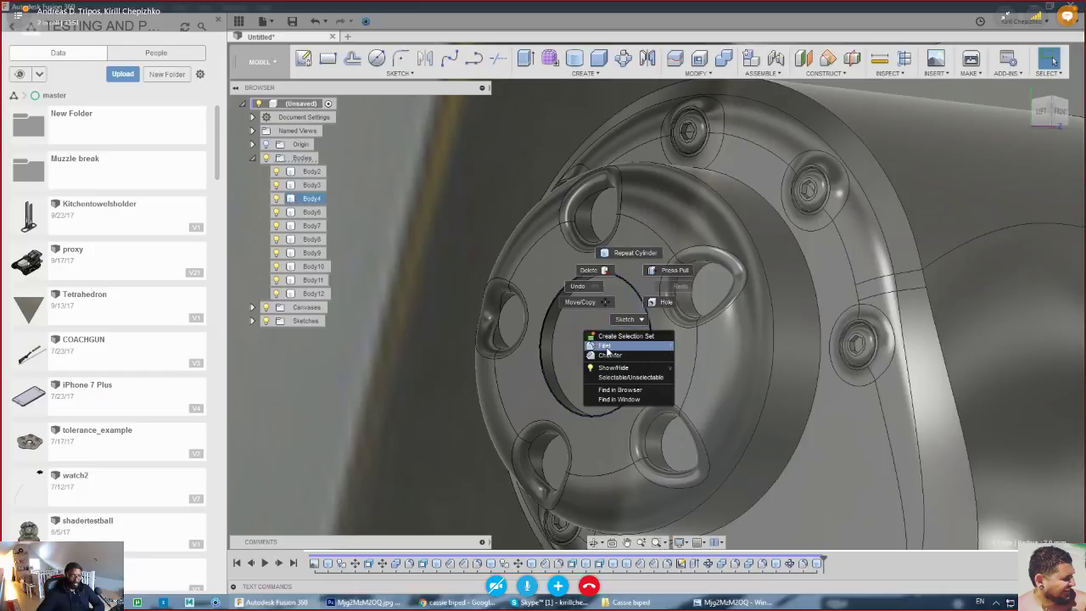
pyautogui.click(608, 348)
pyautogui.moveTo(619, 286); pyautogui.dragTo(655, 280)
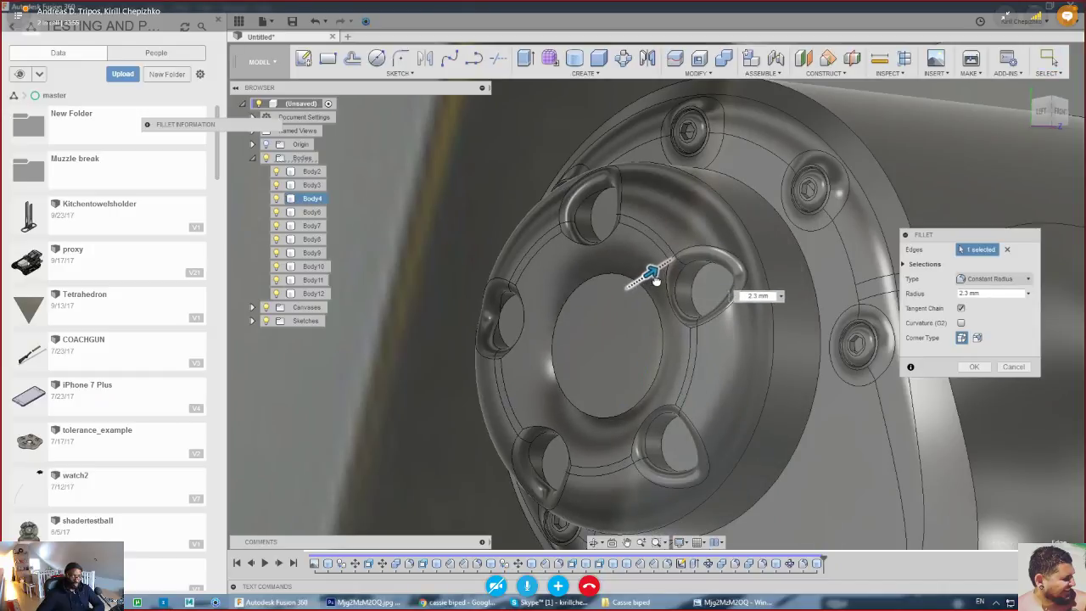
pyautogui.click(972, 368)
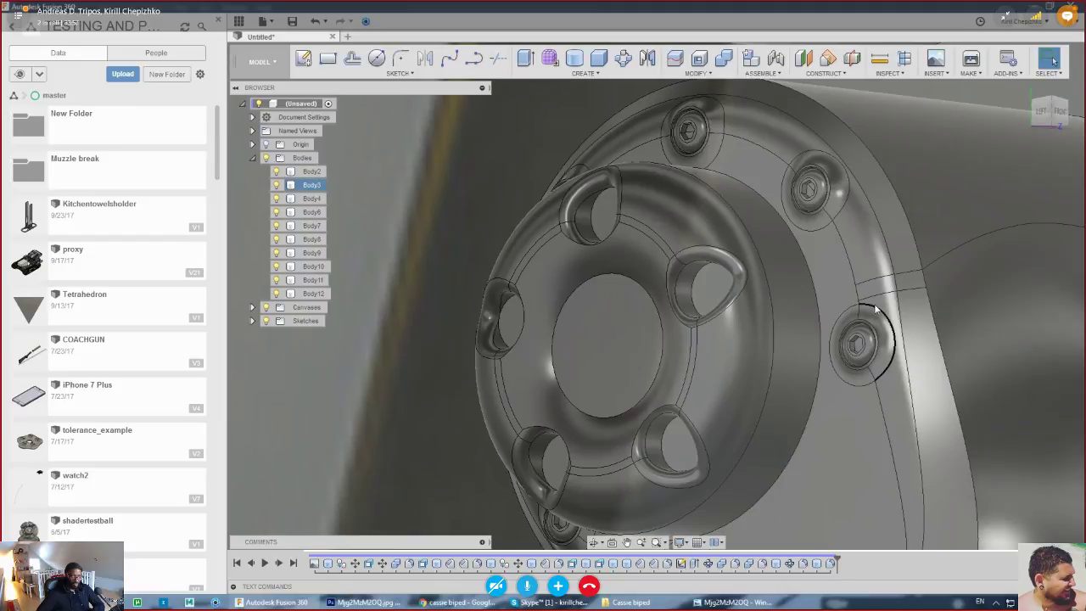
# - Fillet the edge around the central recess's floor with a constant 3.5 mm radius
pyautogui.scroll(-3, 875, 307)
pyautogui.moveTo(1070, 90)
pyautogui.mouseDown()
pyautogui.moveTo(1075, 49)
pyautogui.moveTo(1050, 111)
pyautogui.mouseUp()
pyautogui.scroll(3, 747, 351)
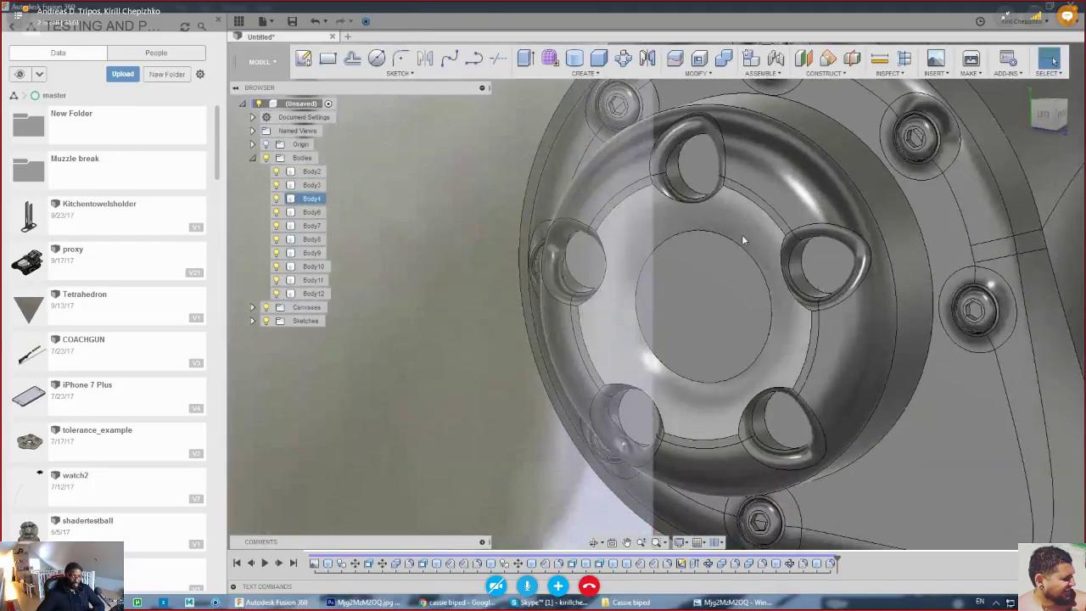
pyautogui.rightClick(744, 244)
pyautogui.click(741, 306)
pyautogui.scroll(3, 730, 230)
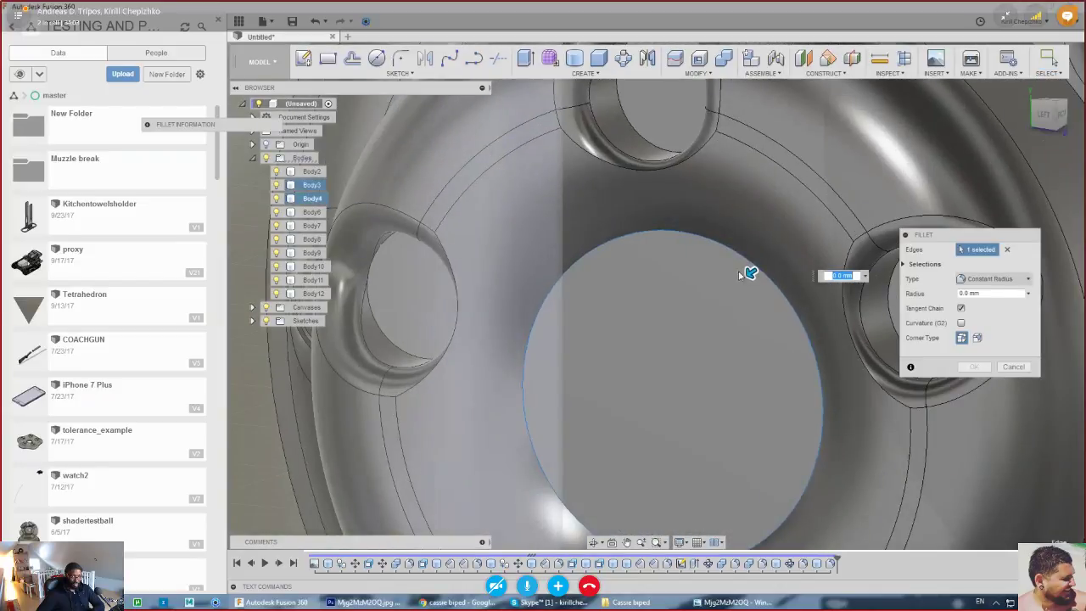
pyautogui.moveTo(745, 273); pyautogui.dragTo(735, 277)
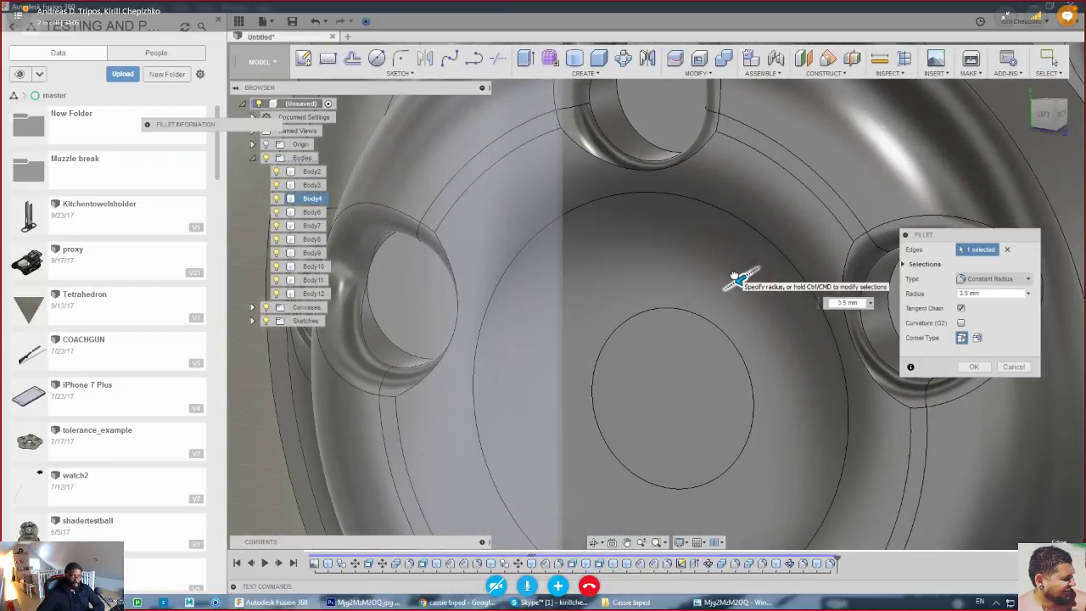
pyautogui.scroll(-6, 674, 241)
pyautogui.click(973, 366)
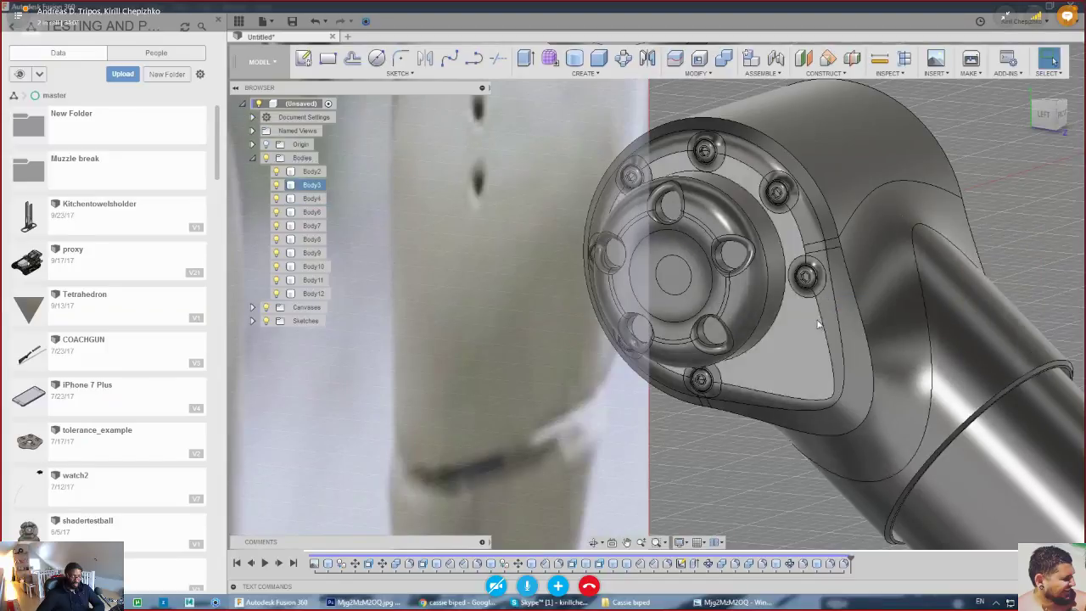
# - Examine both leg joints against the reference images, including the rod attached beside the joint
pyautogui.scroll(-3, 931, 229)
pyautogui.moveTo(932, 229)
pyautogui.mouseDown(button='middle')
pyautogui.moveTo(909, 313)
pyautogui.moveTo(778, 353)
pyautogui.moveTo(774, 299)
pyautogui.mouseUp(button='middle')
pyautogui.scroll(-3, 756, 240)
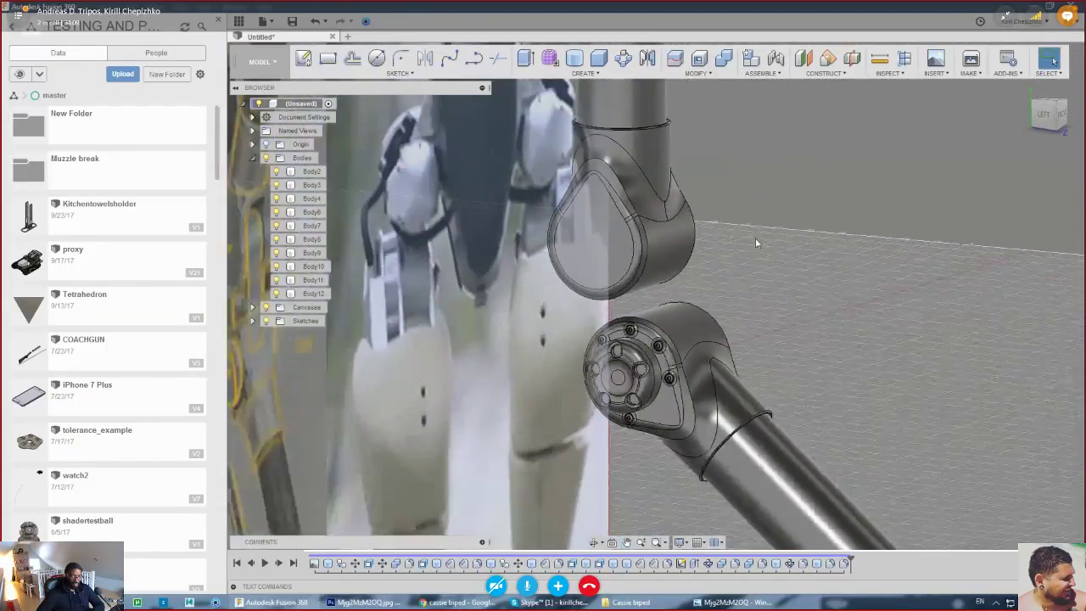
pyautogui.moveTo(1051, 120)
pyautogui.mouseDown()
pyautogui.moveTo(1033, 123)
pyautogui.moveTo(1048, 134)
pyautogui.moveTo(1045, 123)
pyautogui.mouseUp()
pyautogui.scroll(-3, 831, 247)
pyautogui.moveTo(821, 347); pyautogui.dragTo(797, 427, button='middle')
pyautogui.scroll(6, 678, 414)
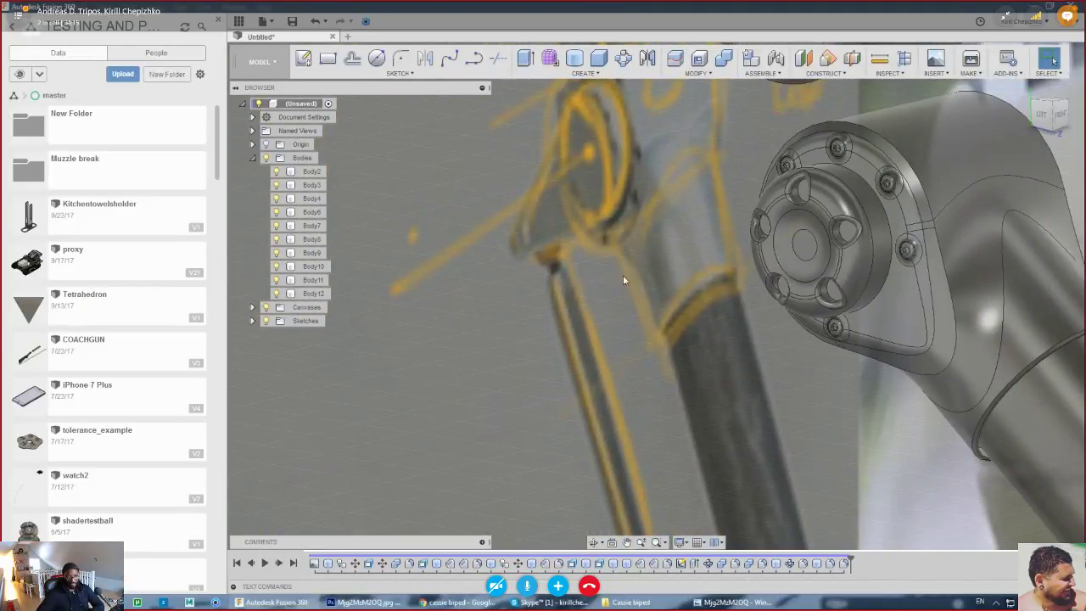
pyautogui.scroll(-4, 577, 269)
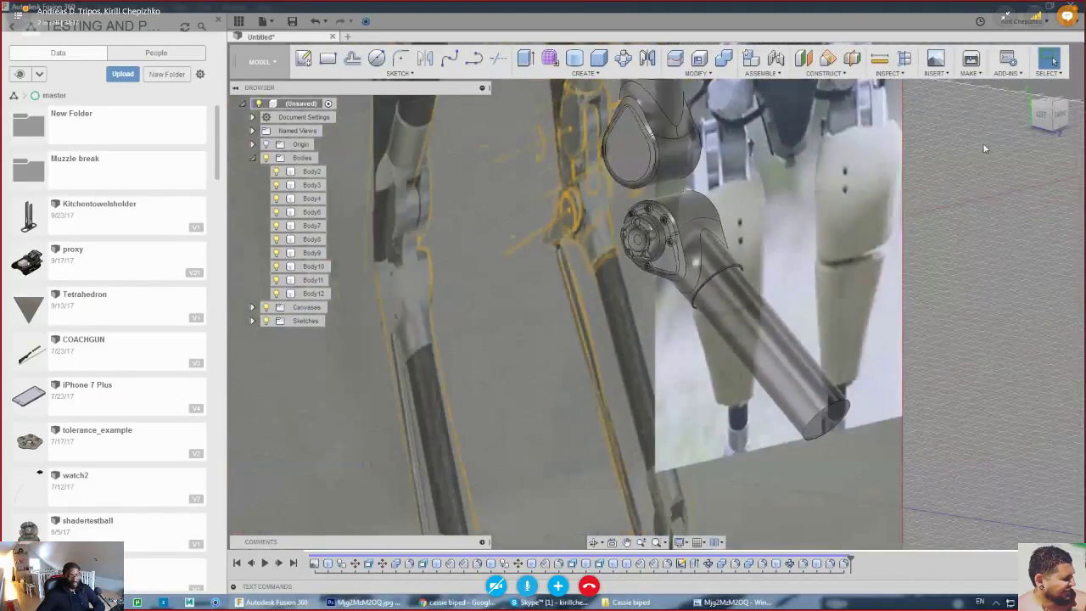
pyautogui.scroll(-3, 700, 256)
# - On the housing's flat face, sketch a diagonal line from the central cap's centre outward past the lower bolt, away from the leg tube
pyautogui.click(1046, 114)
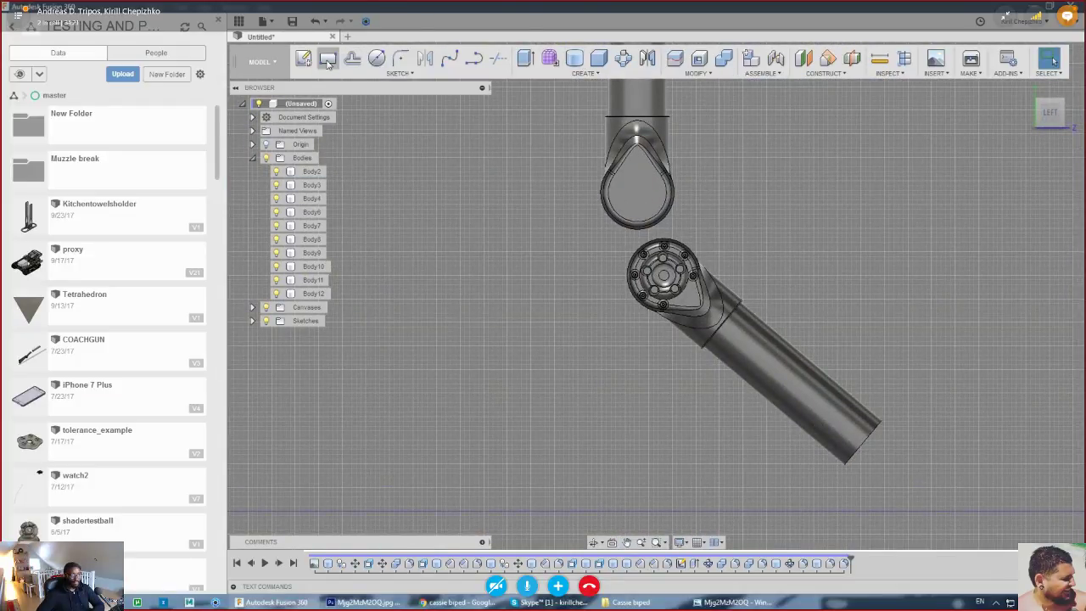
pyautogui.click(473, 58)
pyautogui.scroll(4, 668, 276)
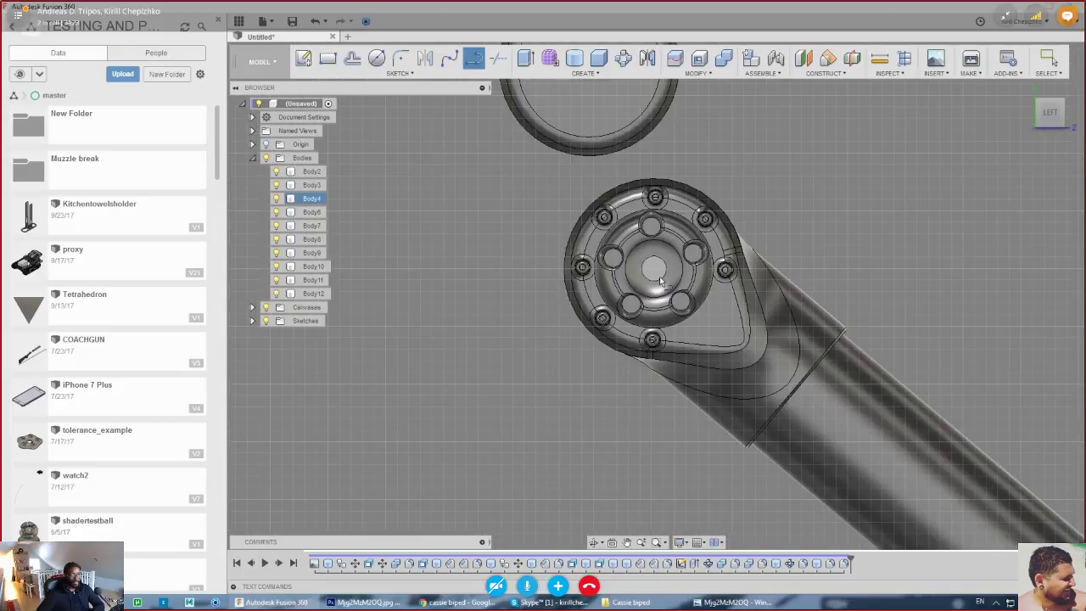
pyautogui.click(721, 327)
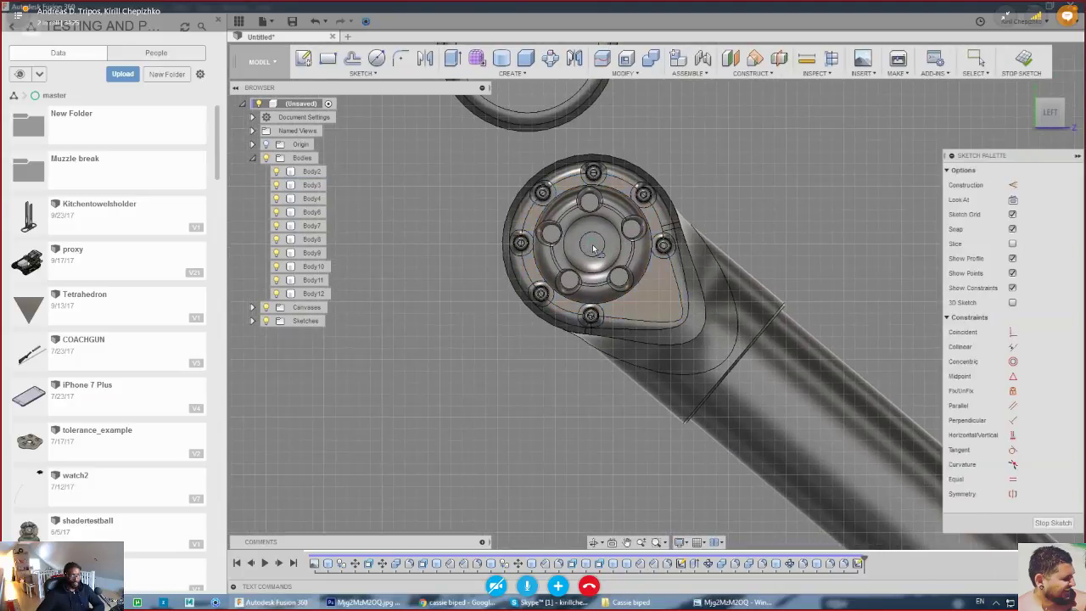
pyautogui.moveTo(594, 248); pyautogui.dragTo(696, 278, button='middle')
pyautogui.click(694, 274)
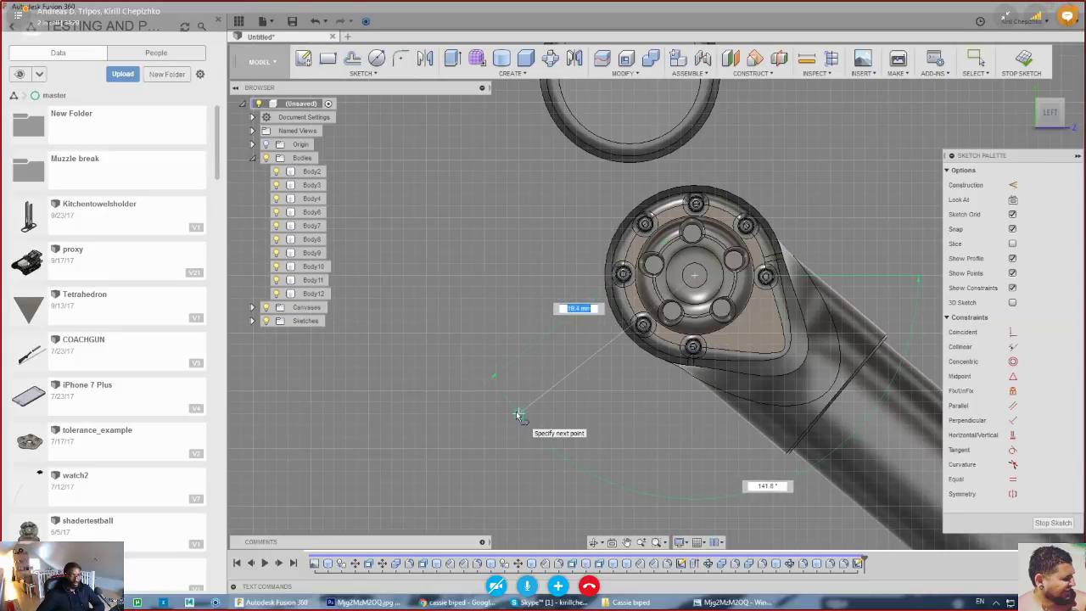
pyautogui.rightClick(528, 463)
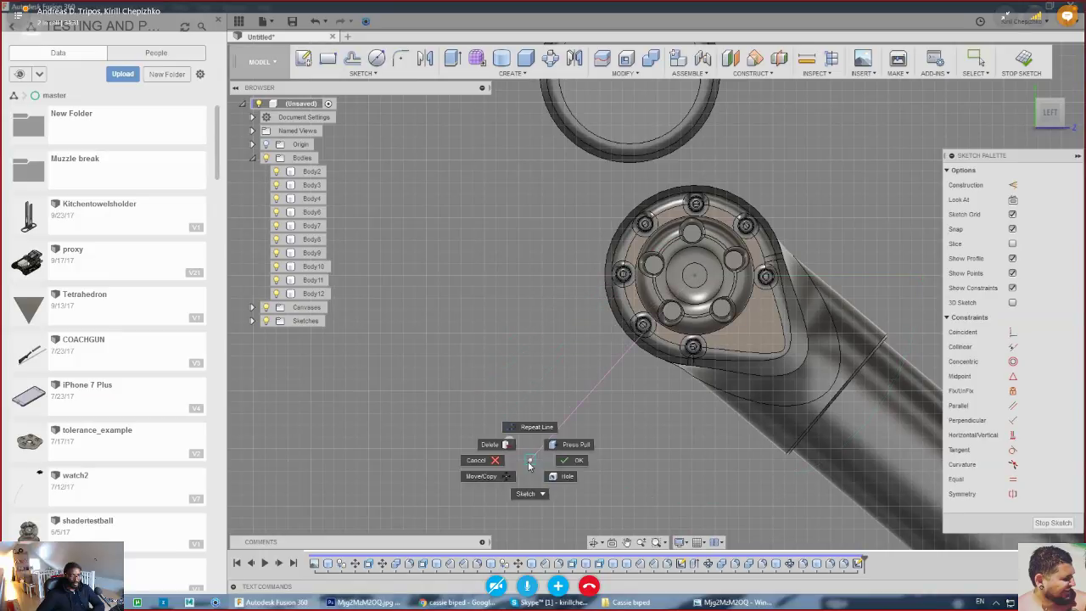
pyautogui.click(573, 463)
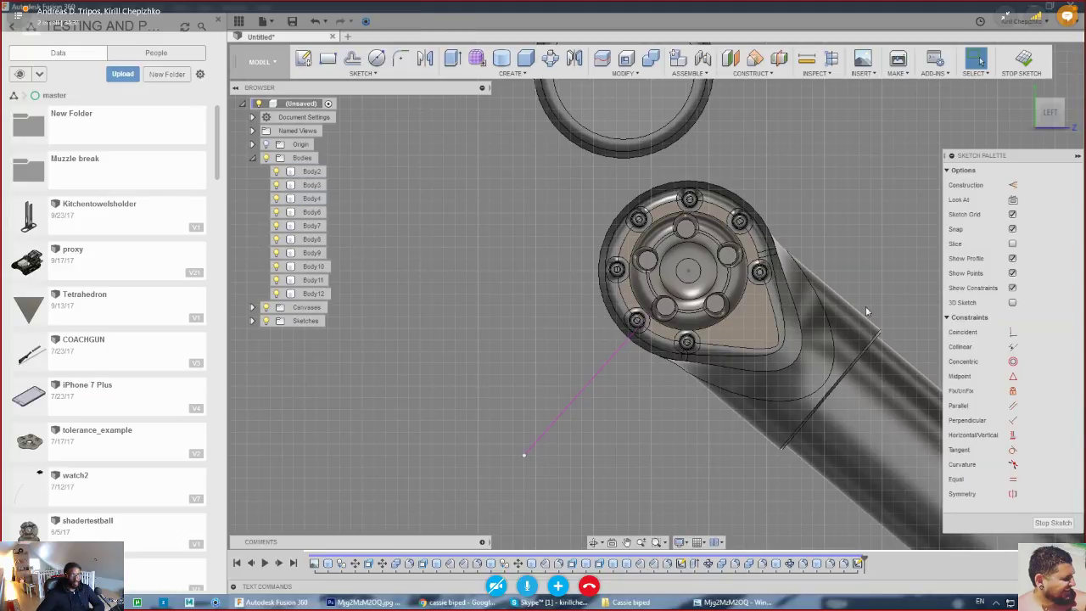
# - Sketch a circle about 10.3 mm in diameter from the cap's centre, matching the cap's outer edge
pyautogui.click(376, 59)
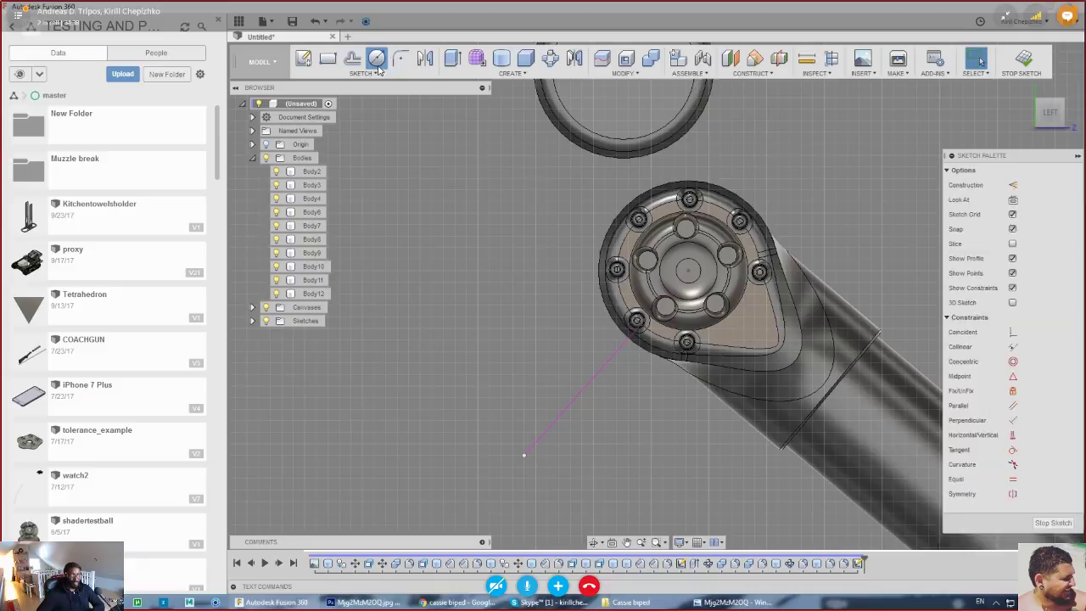
pyautogui.click(689, 273)
pyautogui.scroll(5, 670, 250)
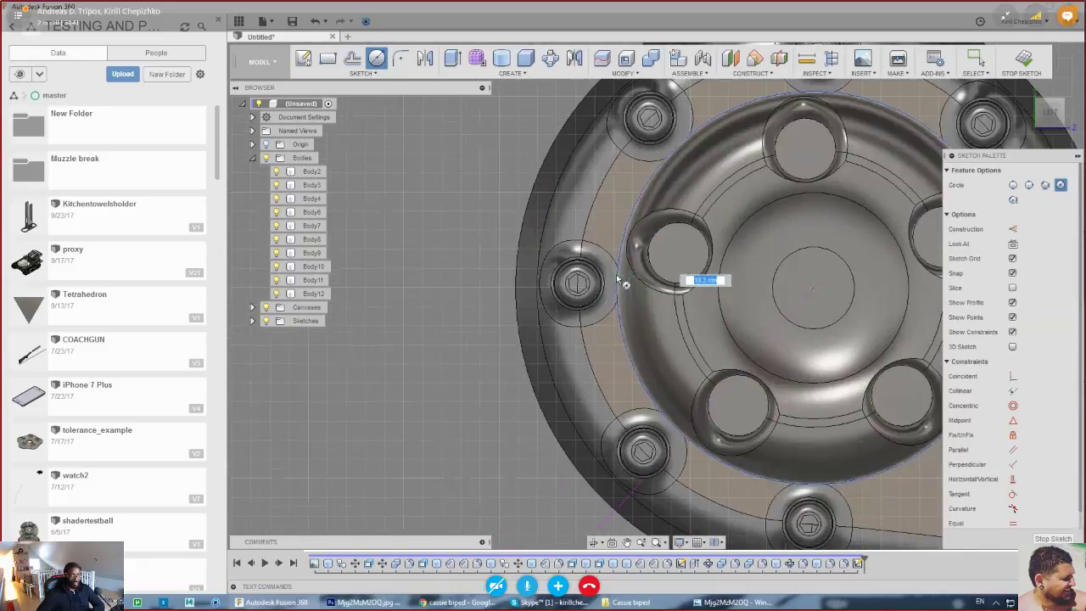
pyautogui.scroll(-2, 642, 208)
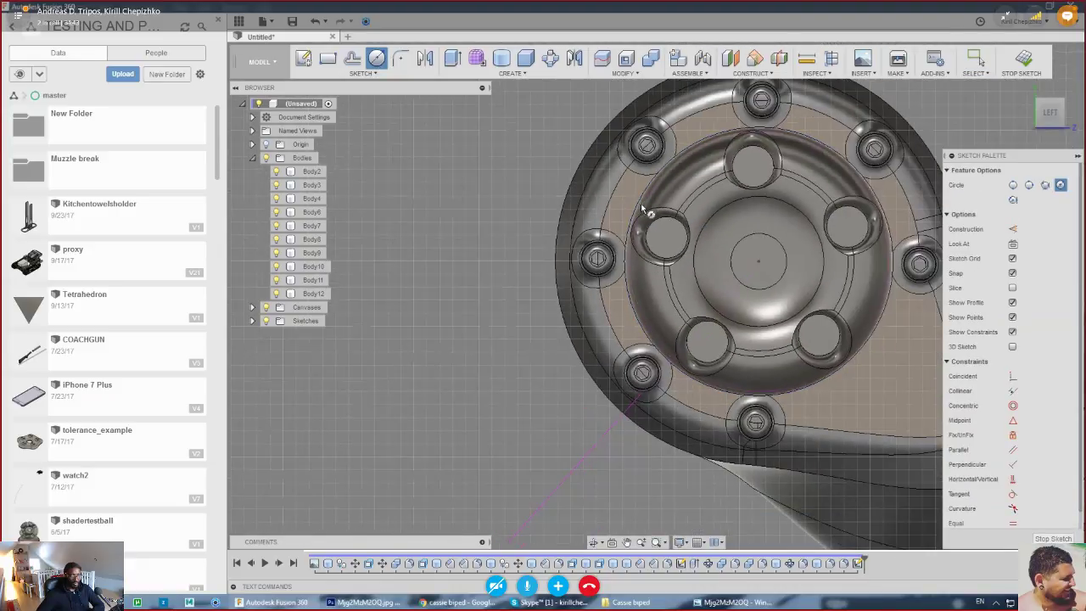
pyautogui.scroll(-2, 683, 306)
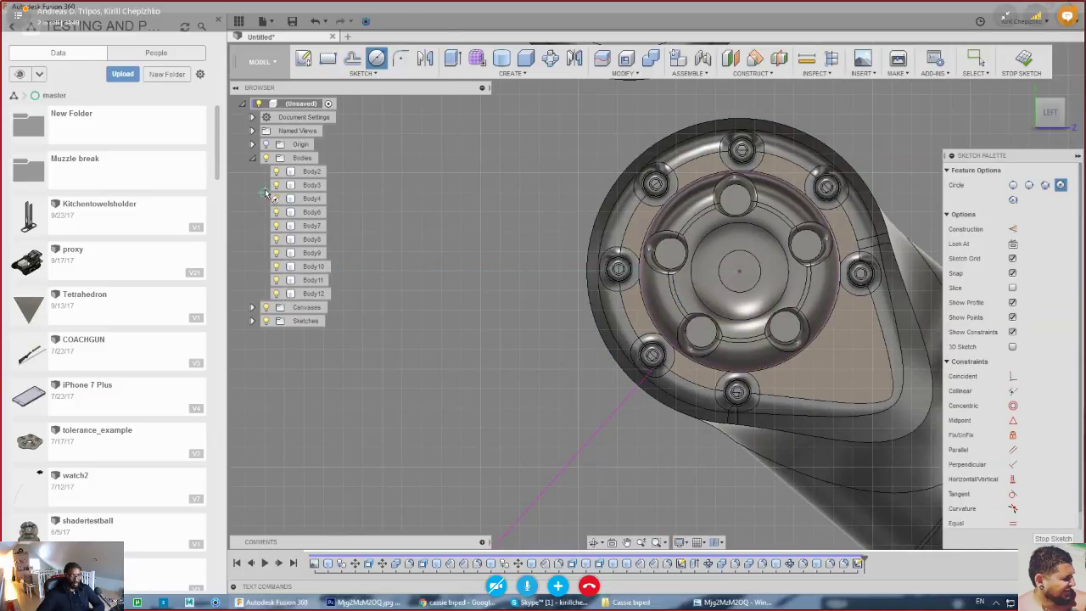
# - Hide all bodies and sketch a circle about 4.8 mm in diameter centred on the diagonal line near its outer end
pyautogui.click(267, 158)
pyautogui.scroll(-1, 736, 338)
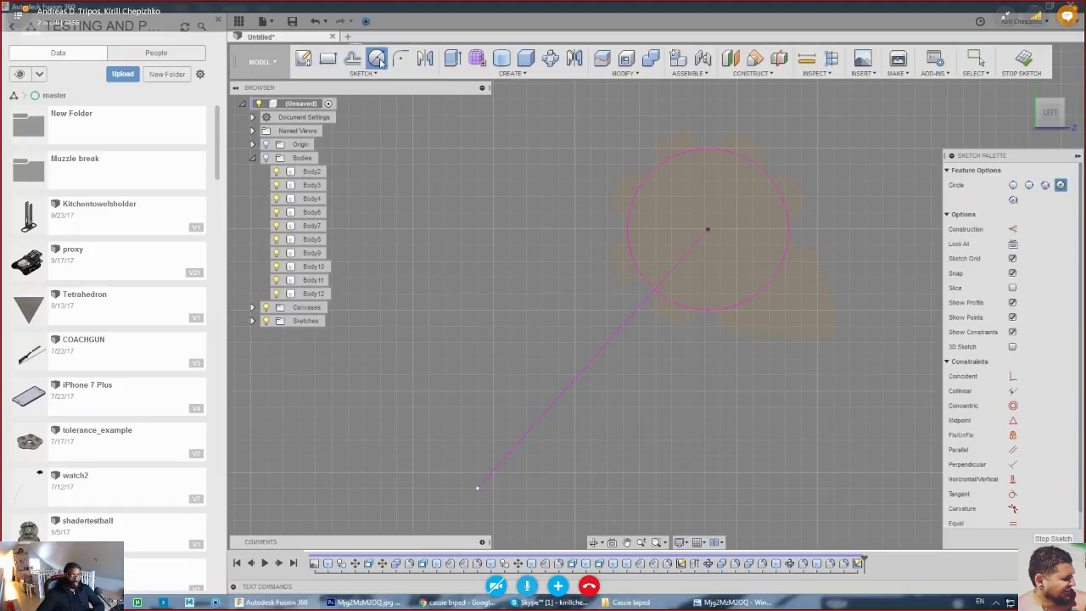
pyautogui.click(536, 422)
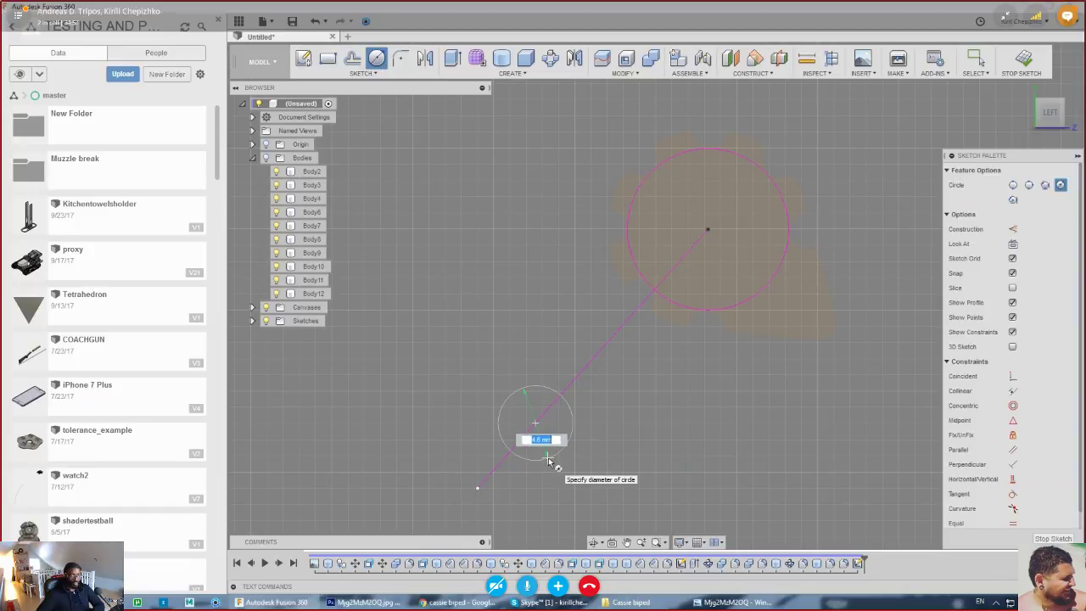
pyautogui.click(552, 458)
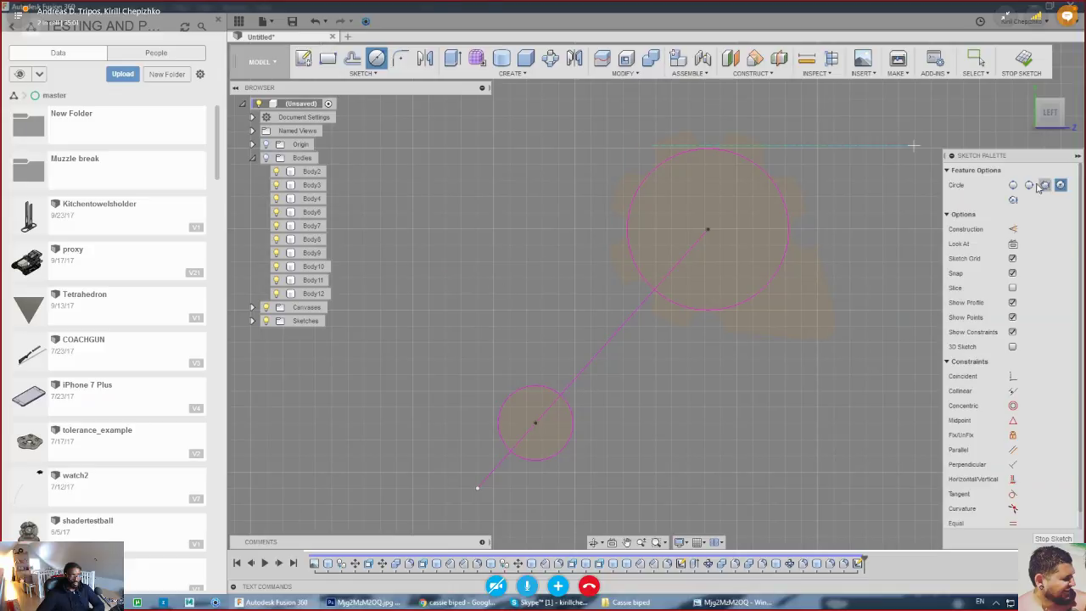
# - Close the data panel and connect the small and large circles with straight side lines to outline a tapered arm
pyautogui.click(218, 21)
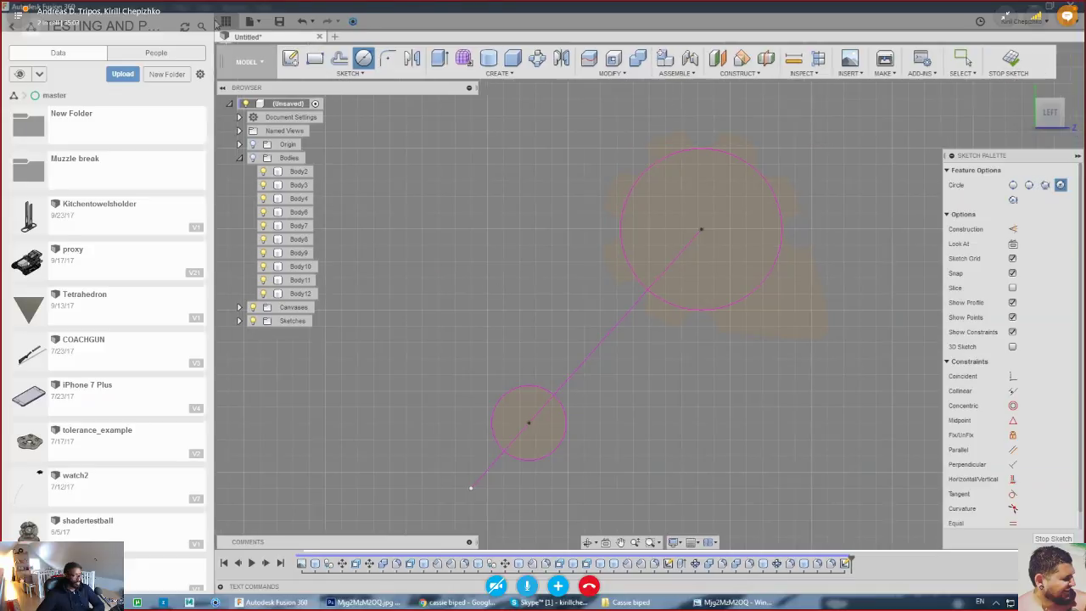
pyautogui.click(226, 21)
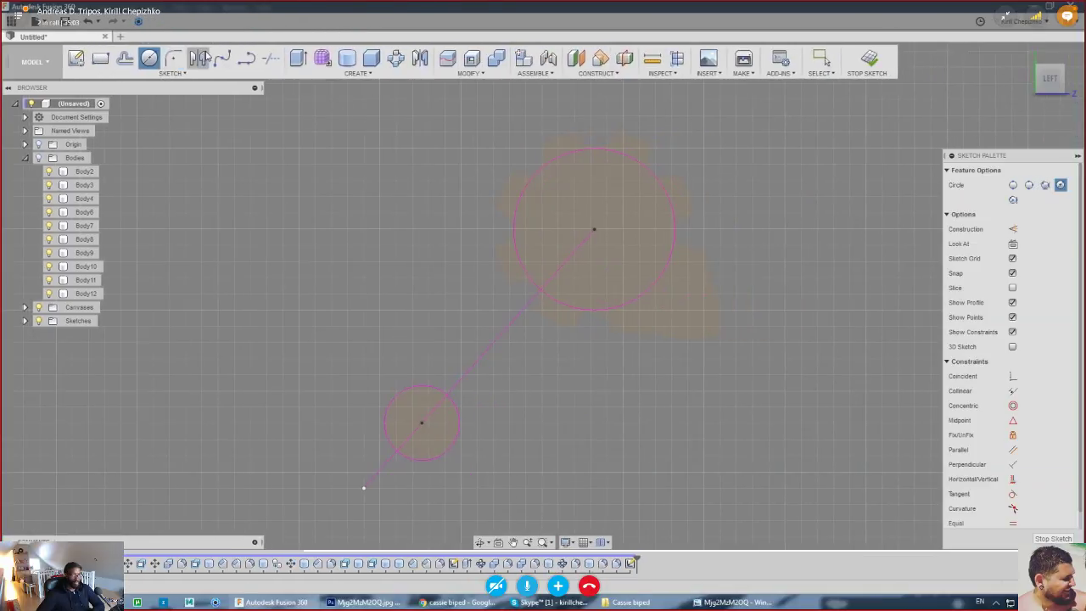
pyautogui.click(447, 450)
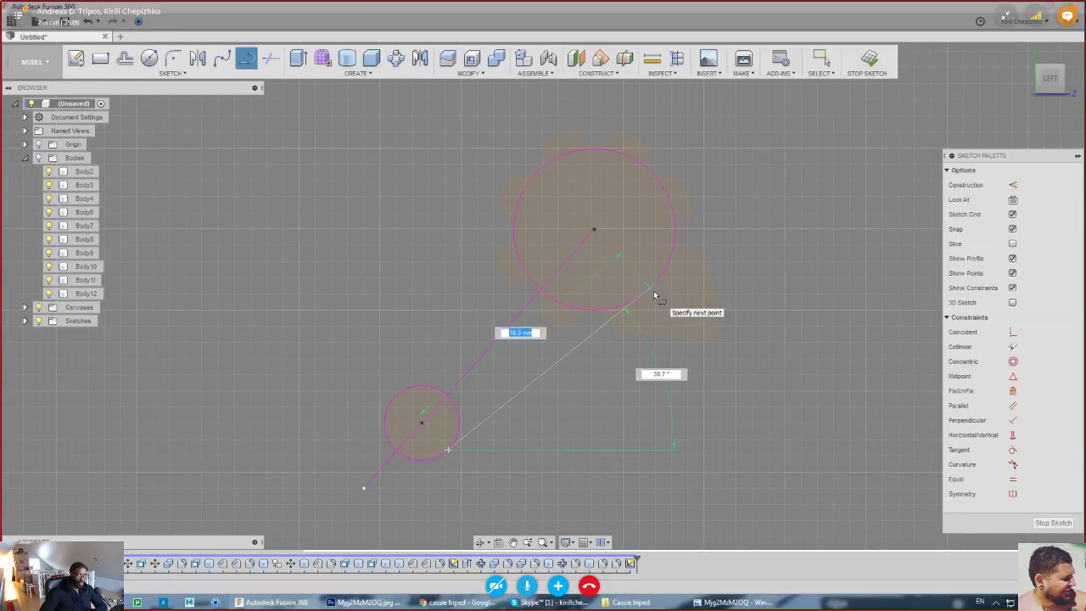
pyautogui.doubleClick(654, 295)
pyautogui.click(384, 391)
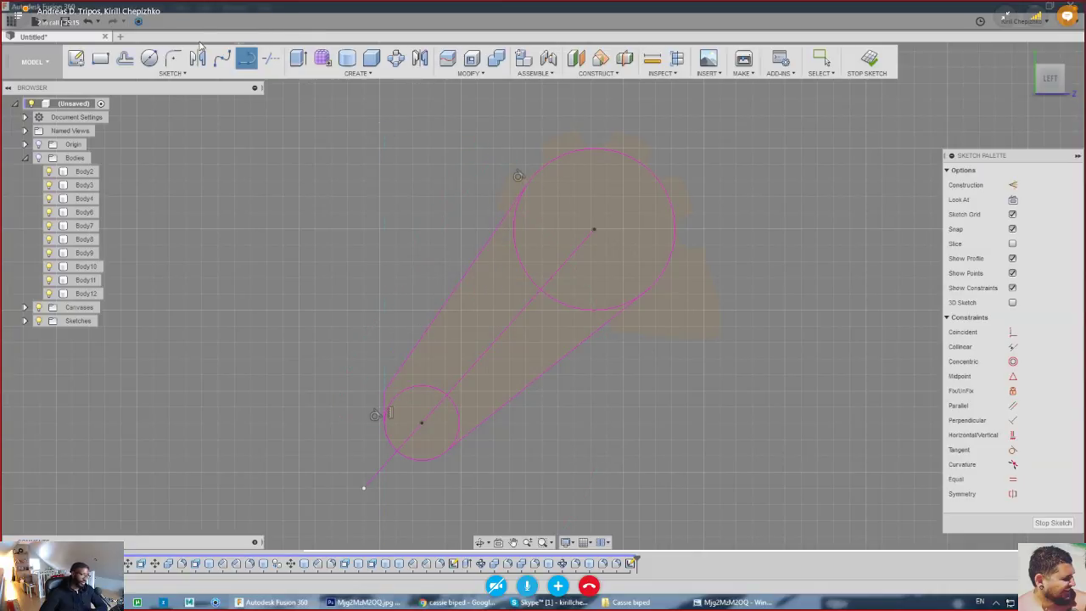
# - Fillet the corner between the arm's left side line and the short vertical line beside the small circle with a 5.3 mm radius
pyautogui.click(175, 62)
pyautogui.scroll(4, 325, 324)
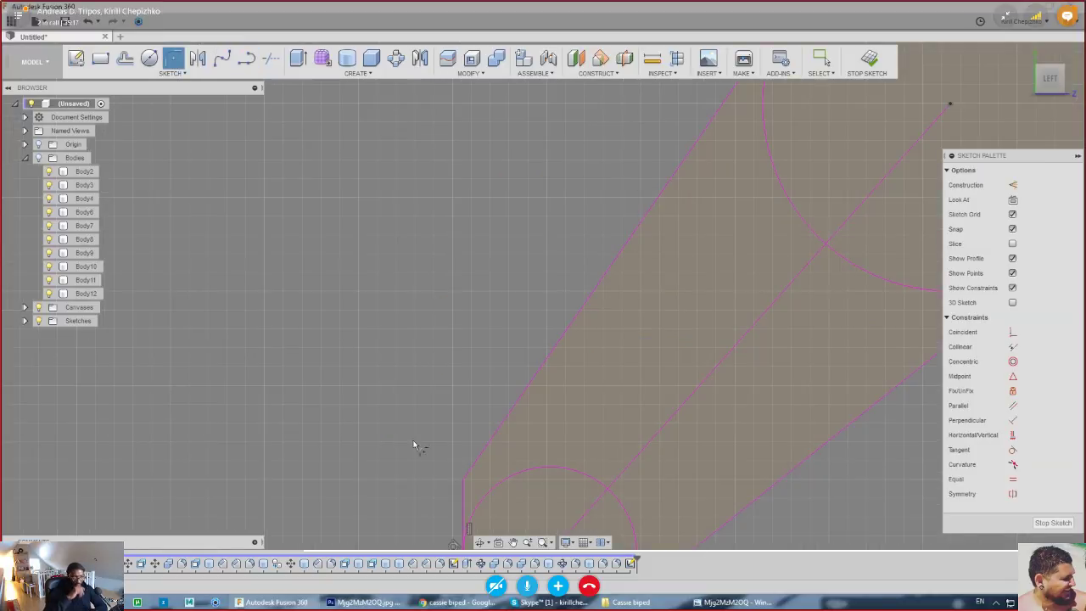
pyautogui.click(462, 481)
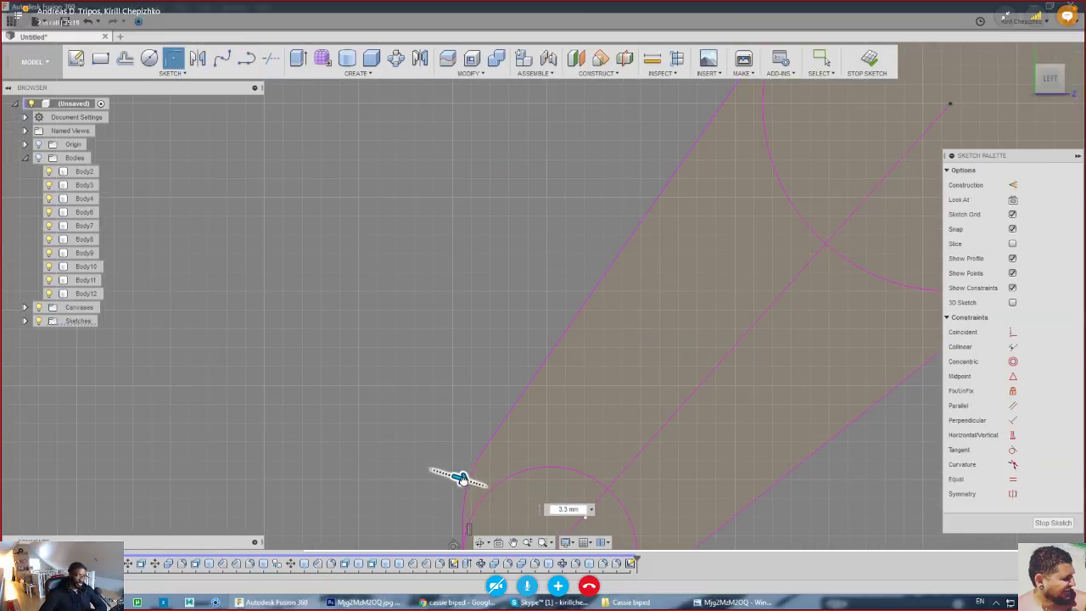
pyautogui.scroll(-5, 463, 479)
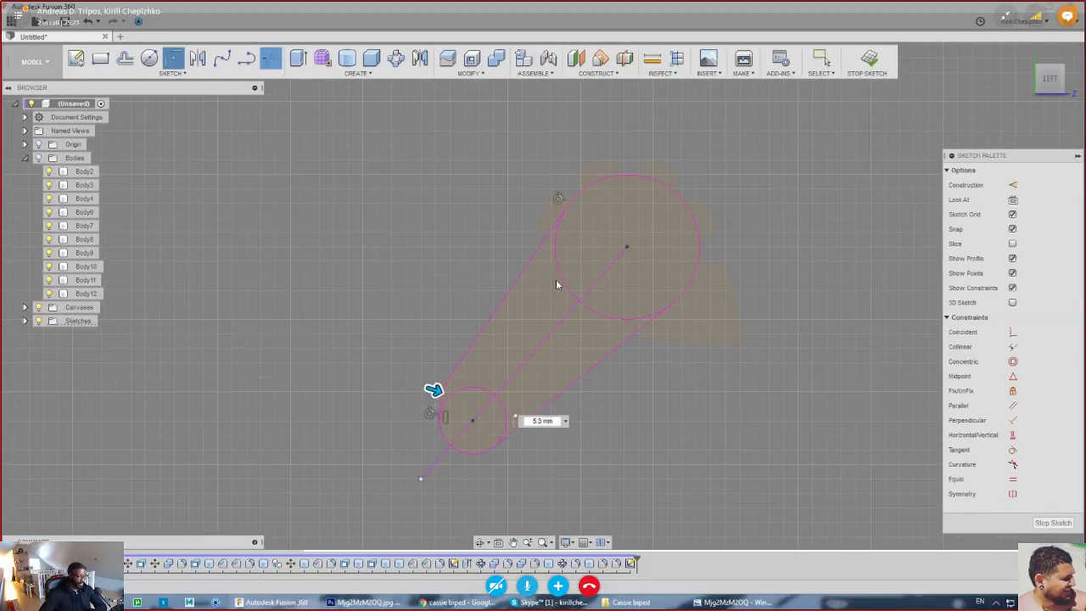
# - Trim the circle arcs and centreline segments inside the arm outline to leave one continuous profile
pyautogui.press('t')
pyautogui.click(574, 308)
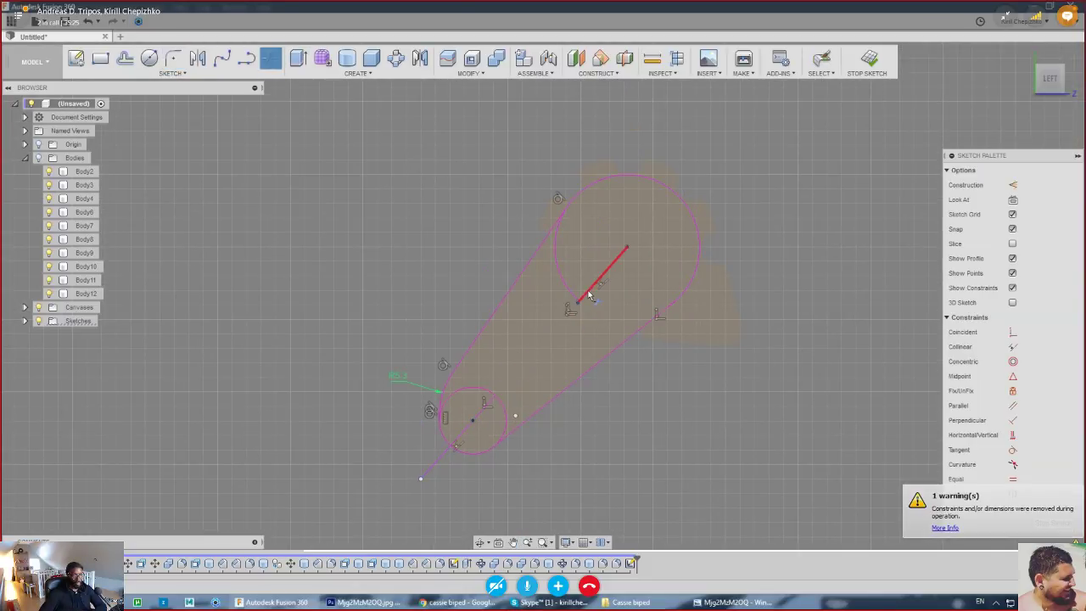
pyautogui.click(589, 294)
pyautogui.click(558, 297)
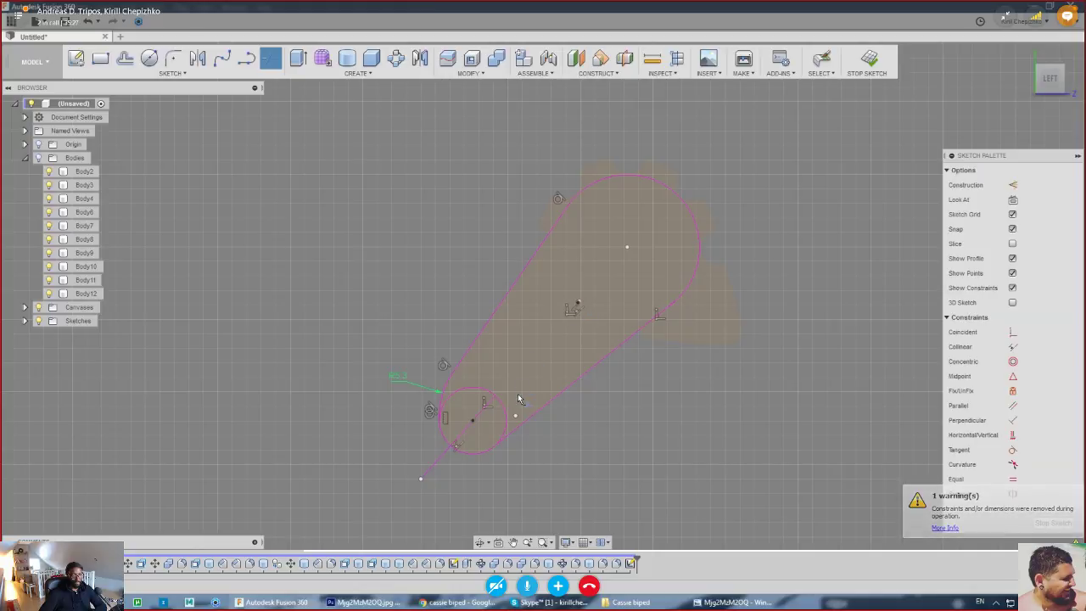
pyautogui.click(490, 398)
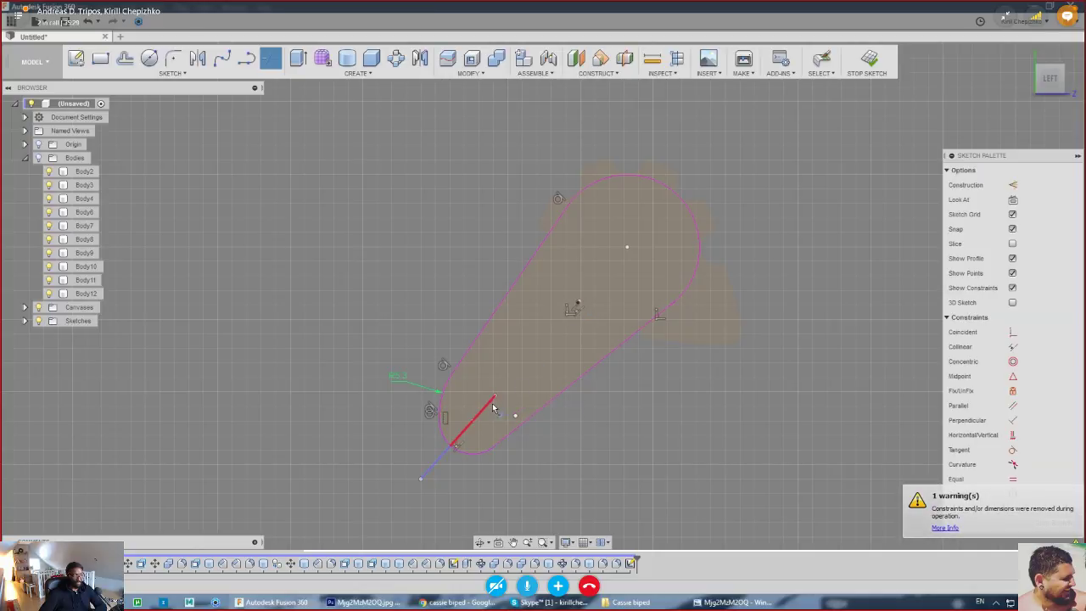
pyautogui.click(493, 408)
pyautogui.moveTo(509, 381); pyautogui.dragTo(493, 366, button='middle')
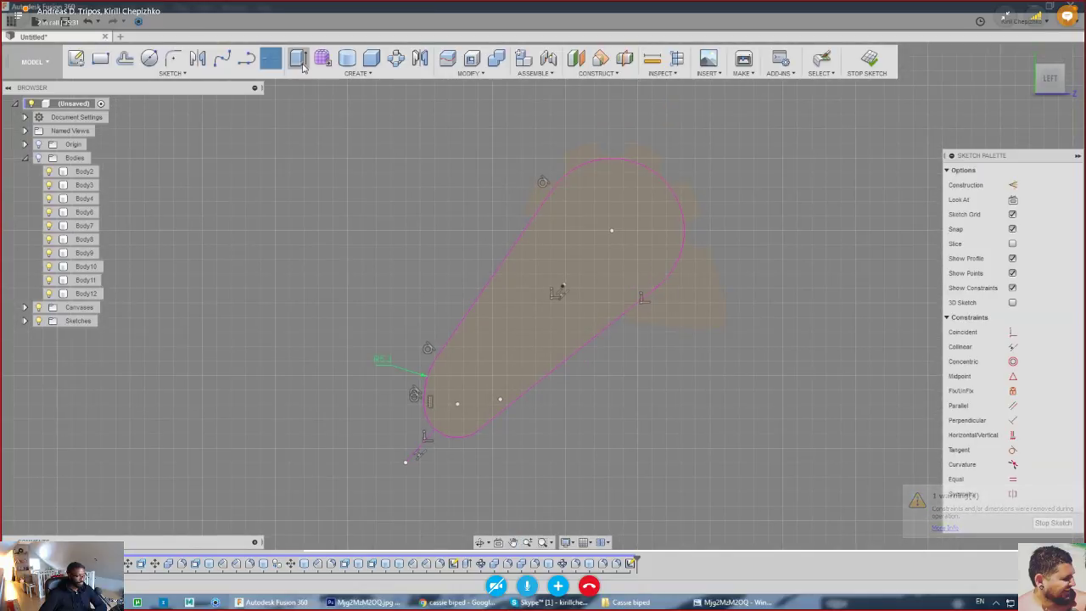
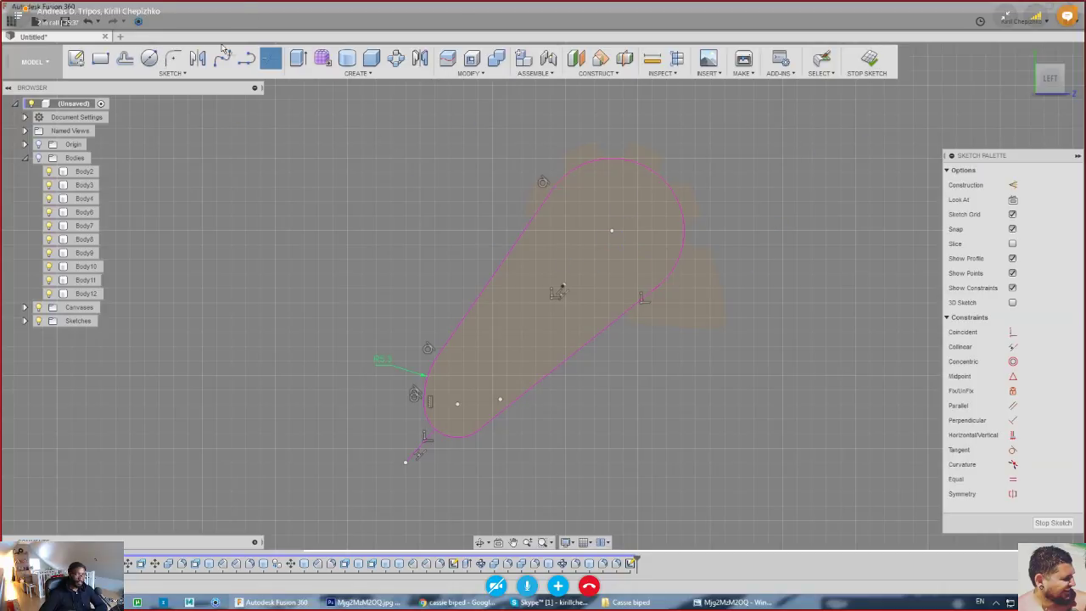
# - Sketch a smaller circle concentric with the arm's small rounded end for a pin hole
pyautogui.click(148, 58)
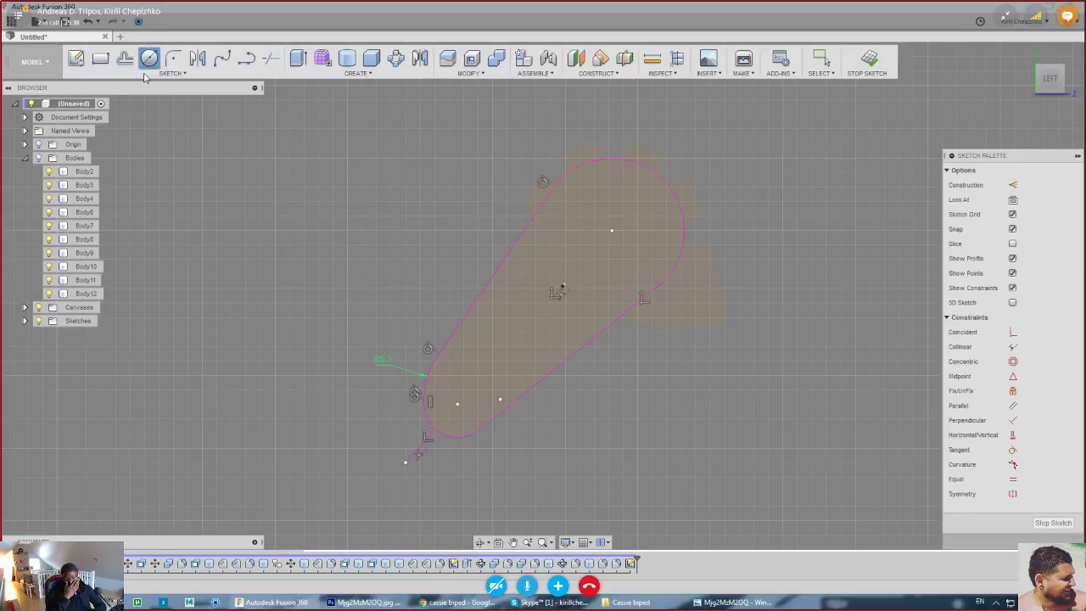
pyautogui.click(457, 405)
pyautogui.click(453, 387)
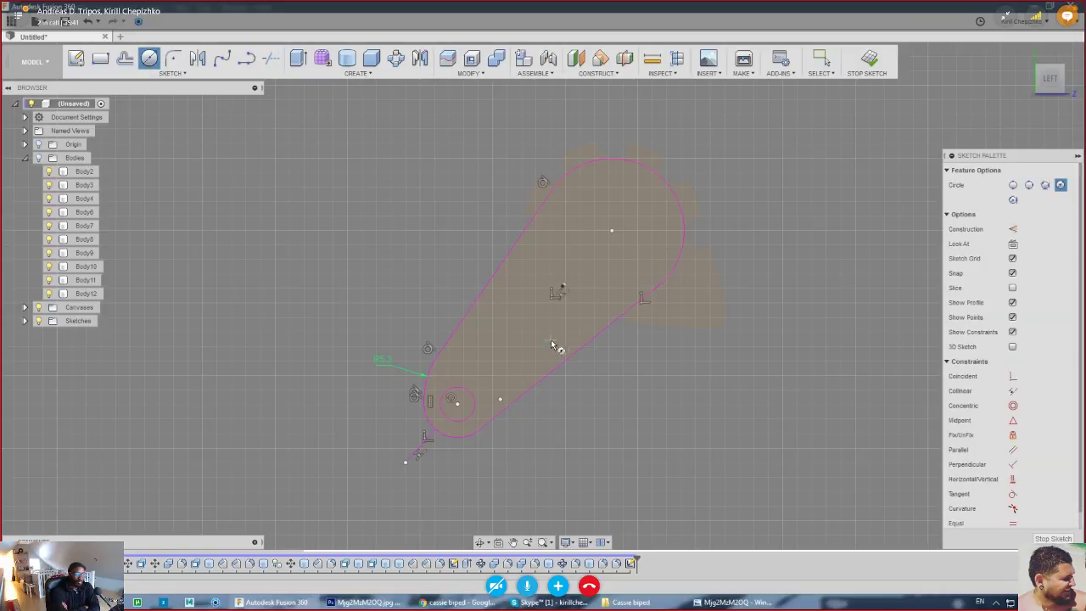
# - Draw a three-line shallow notch along the arm's lower edge: a steep short line, a long line beside the edge, and a horizontal line
pyautogui.click(246, 58)
pyautogui.scroll(5, 509, 415)
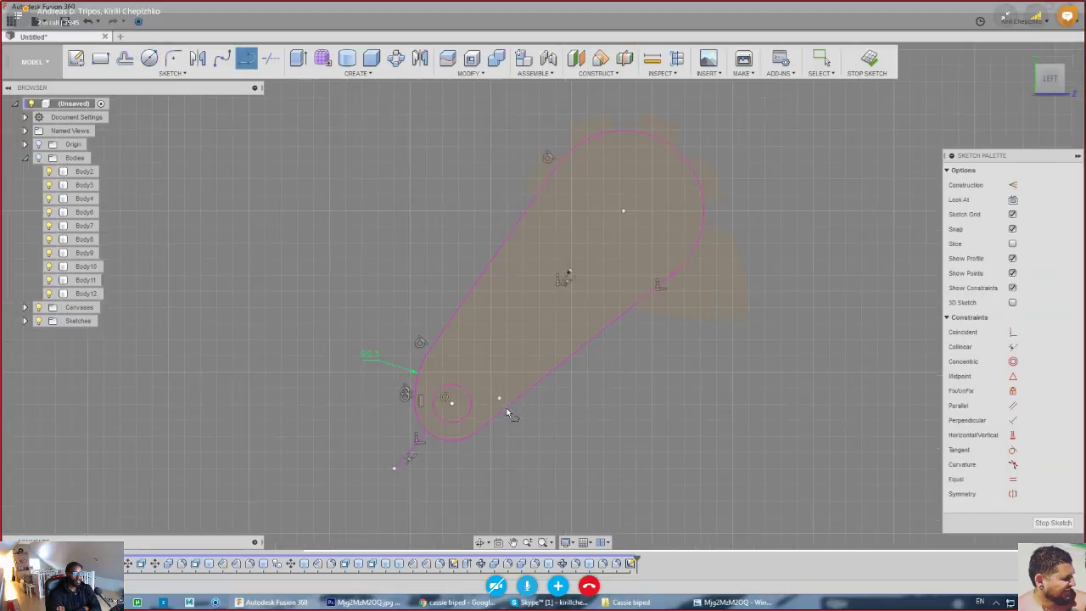
pyautogui.moveTo(534, 425); pyautogui.dragTo(555, 441, button='middle')
pyautogui.scroll(-5, 543, 449)
pyautogui.scroll(2, 544, 433)
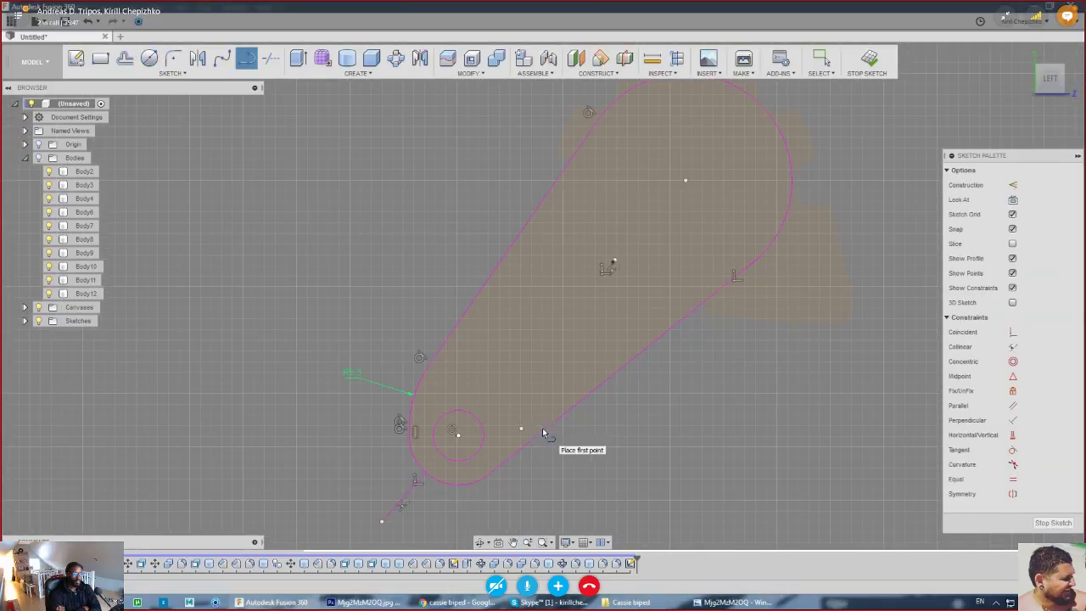
pyautogui.click(520, 479)
pyautogui.click(531, 419)
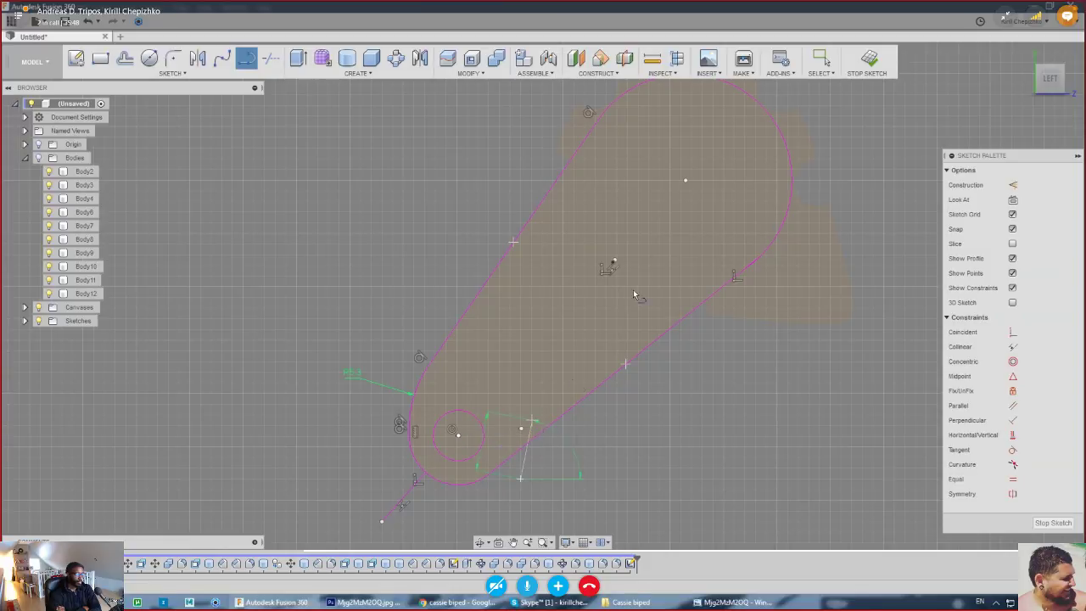
pyautogui.click(683, 292)
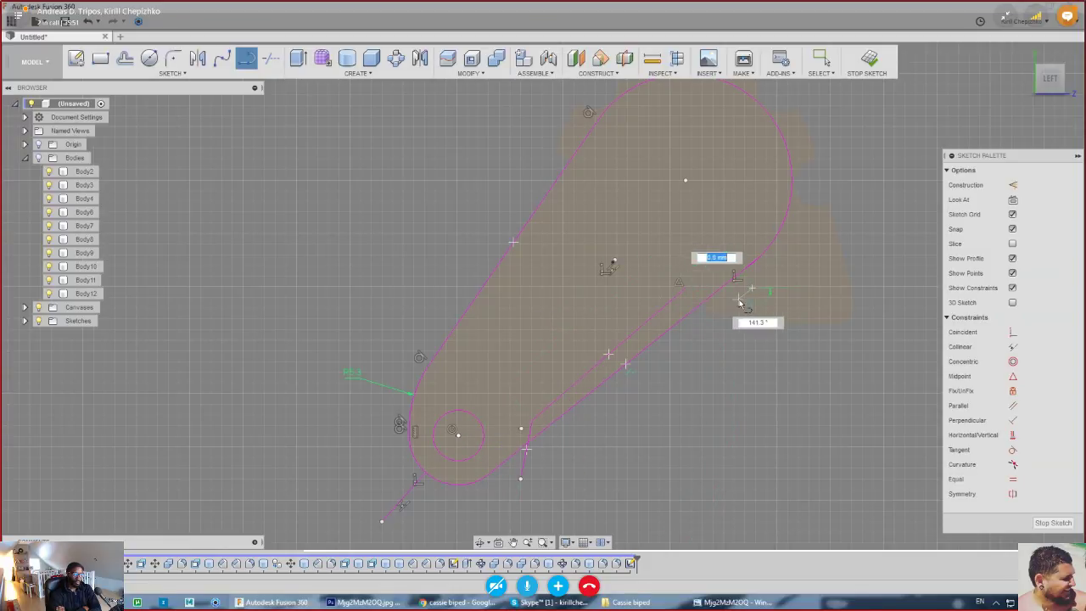
pyautogui.rightClick(689, 289)
pyautogui.click(731, 291)
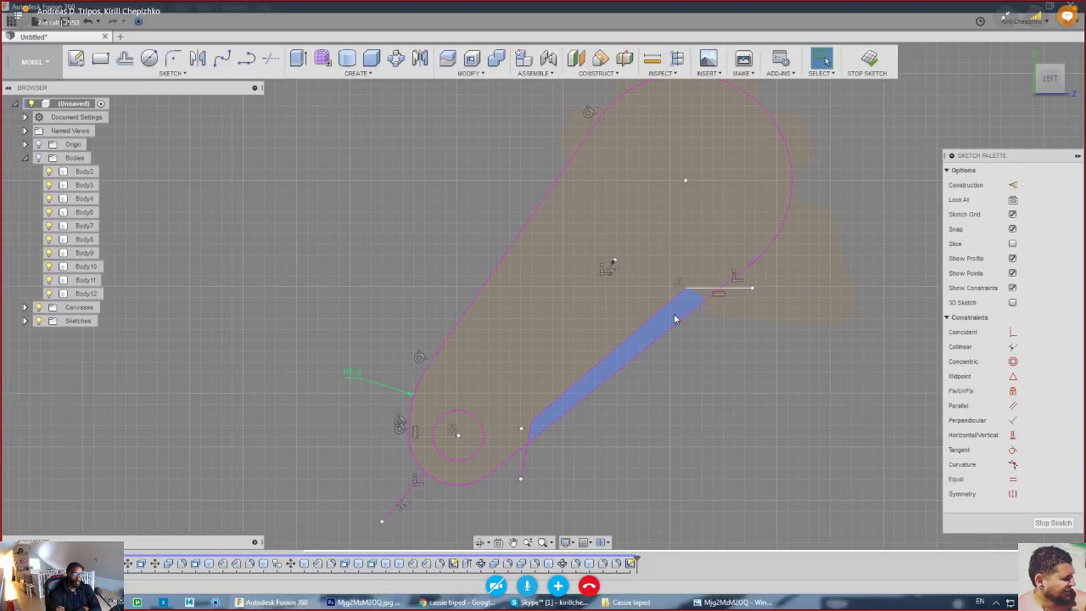
# - Trim the arm's original lower edge across the notch and fillet the notch's two inner corners with a 0.5 mm radius
pyautogui.click(269, 57)
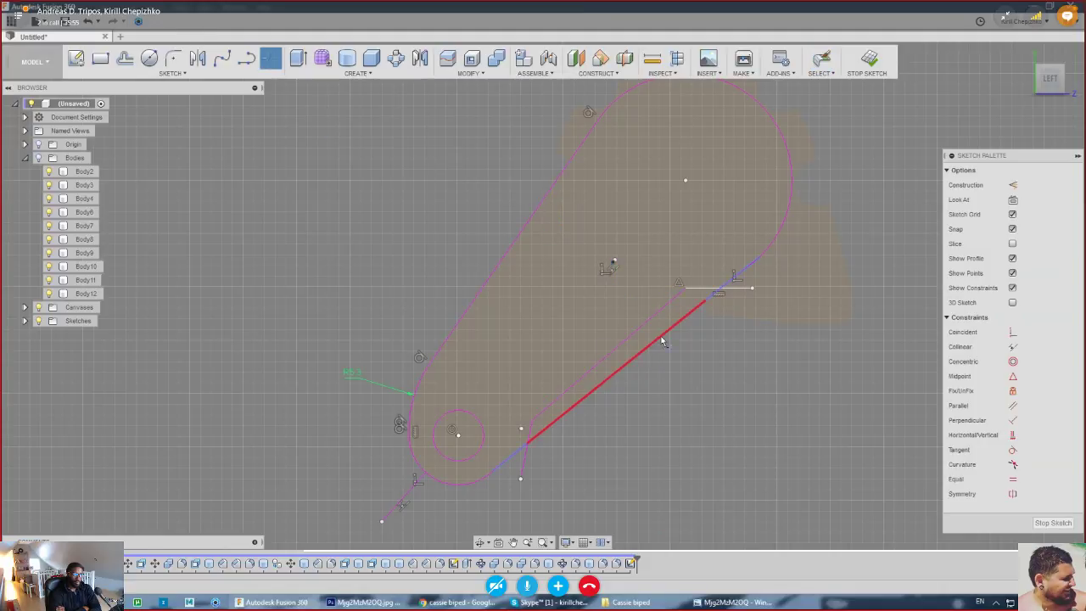
pyautogui.click(667, 341)
pyautogui.press('l')
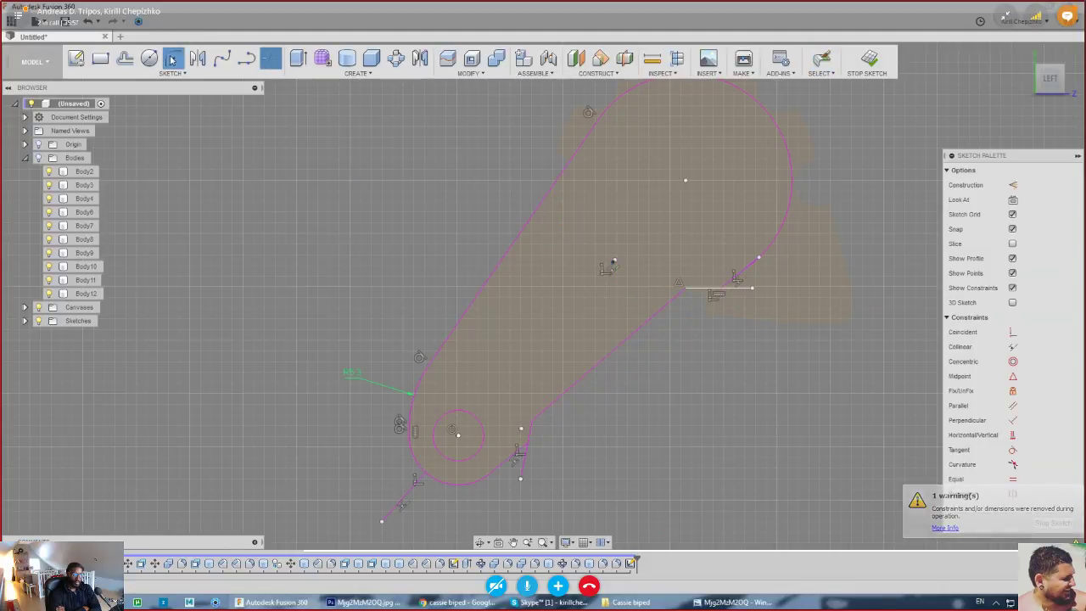
pyautogui.click(534, 421)
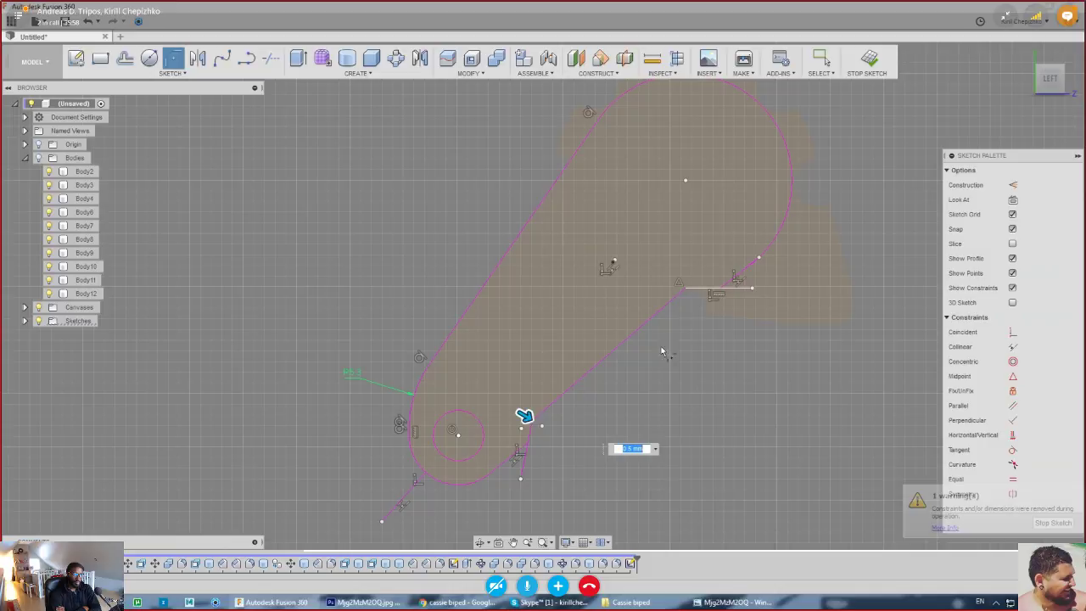
pyautogui.click(685, 288)
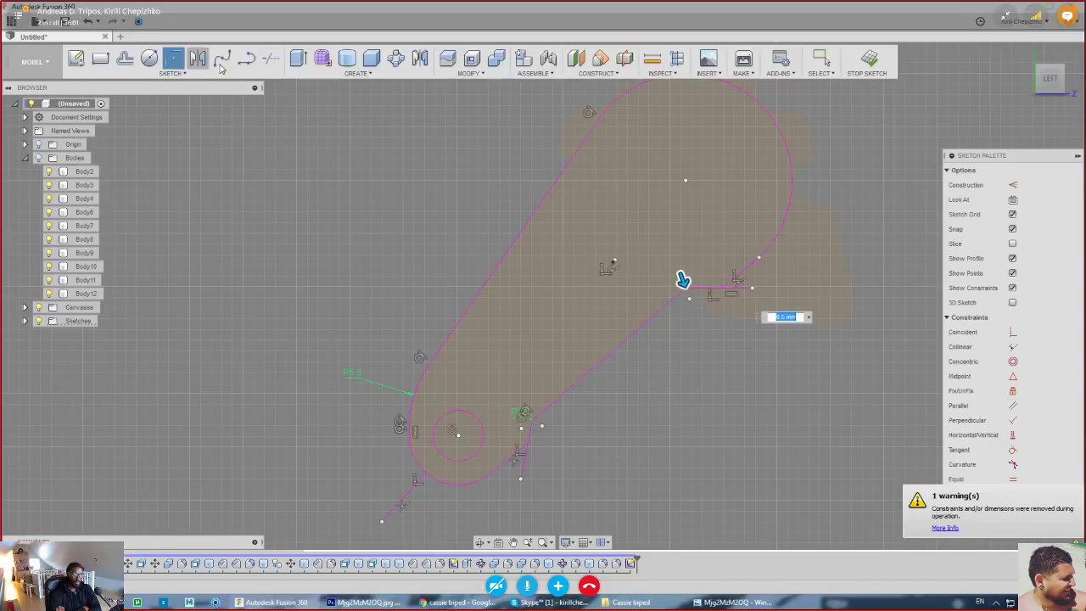
# - Draw a closed four-sided cutout inside the arm between its two rounded ends, with long sides roughly following the arm's edges
pyautogui.click(245, 63)
pyautogui.moveTo(593, 265); pyautogui.dragTo(613, 278, button='middle')
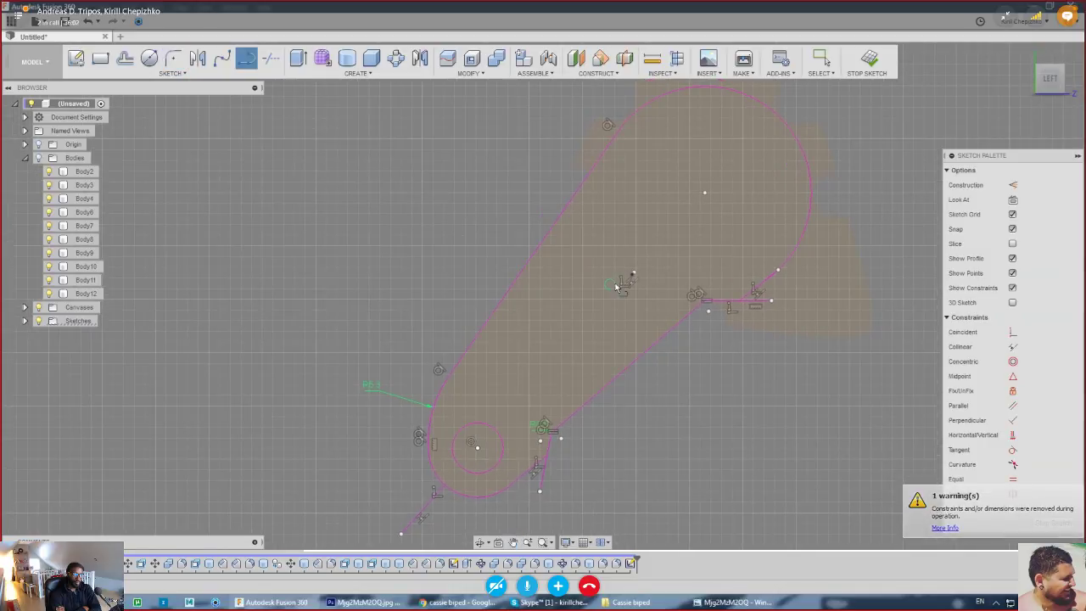
pyautogui.click(533, 405)
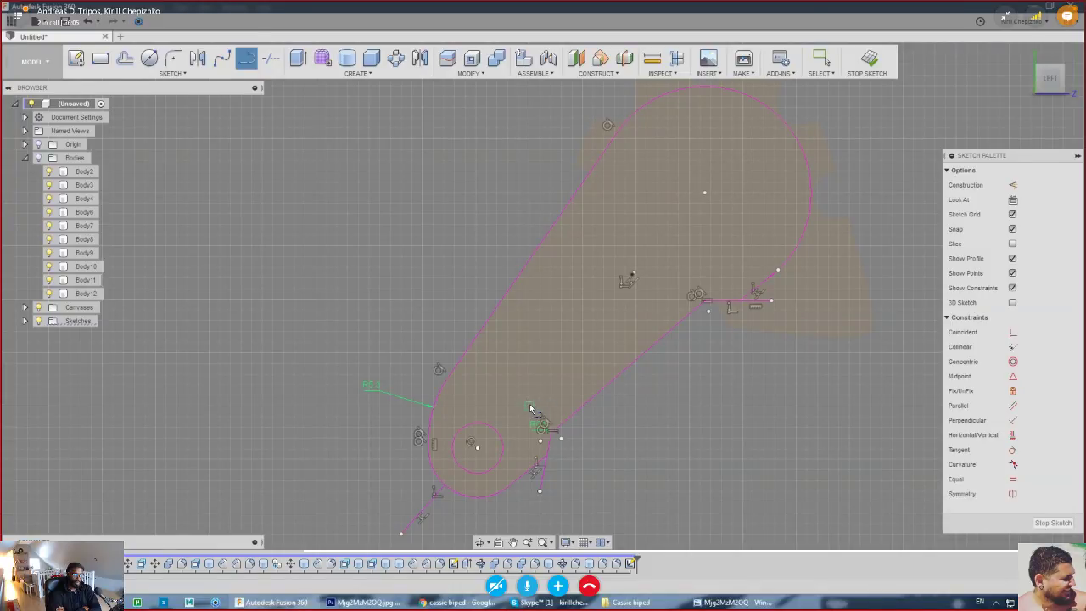
pyautogui.click(645, 299)
pyautogui.click(609, 201)
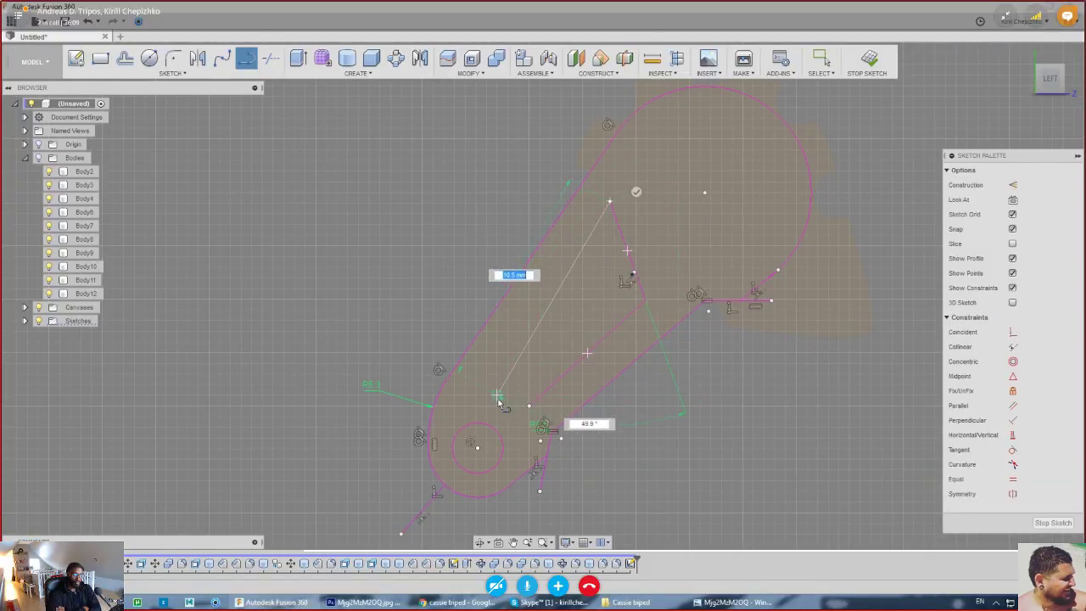
pyautogui.click(508, 354)
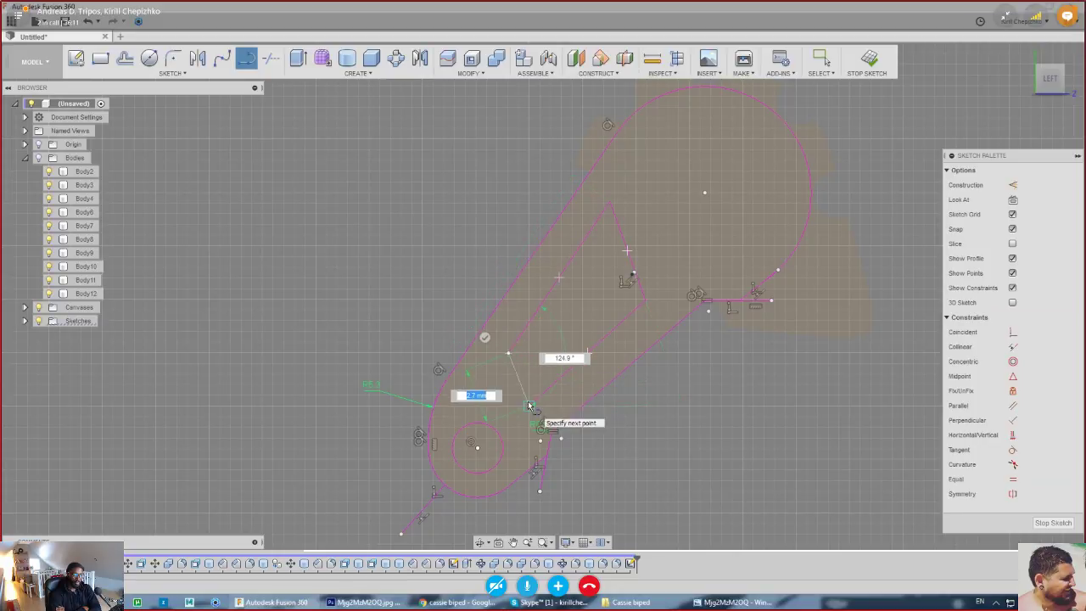
pyautogui.click(528, 406)
# - Fillet the pointed upper corner of the four-sided cutout inside the arm
pyautogui.click(174, 59)
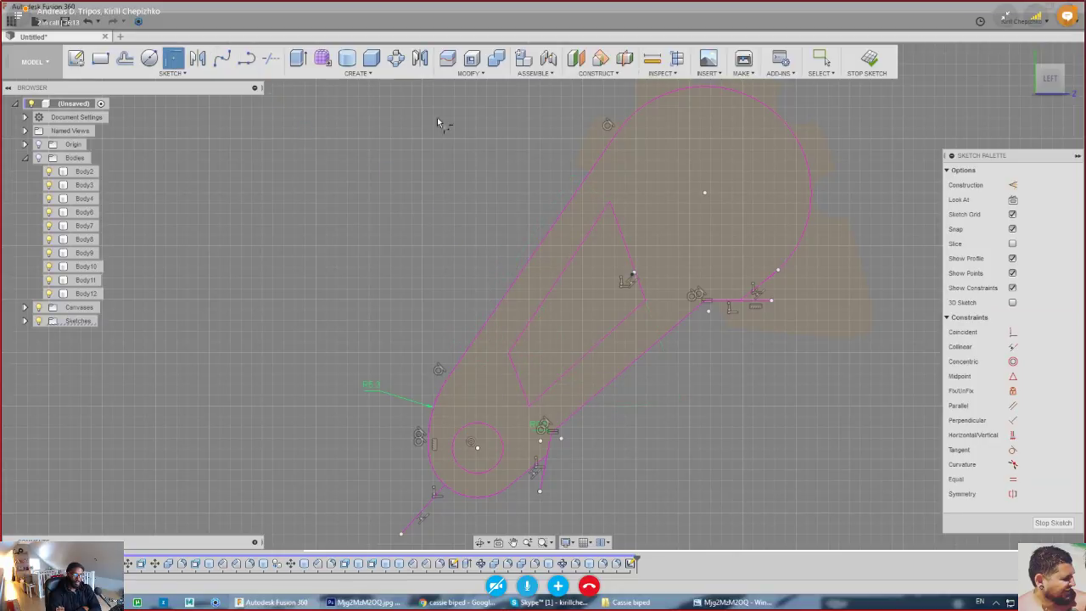
pyautogui.click(611, 202)
pyautogui.click(649, 303)
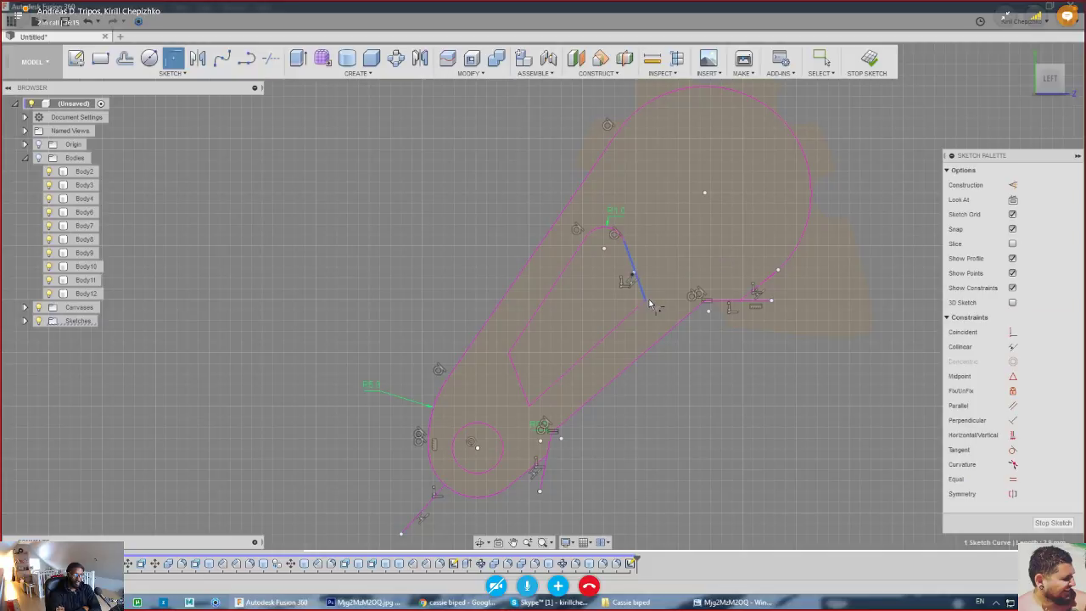
pyautogui.rightClick(649, 303)
pyautogui.click(614, 303)
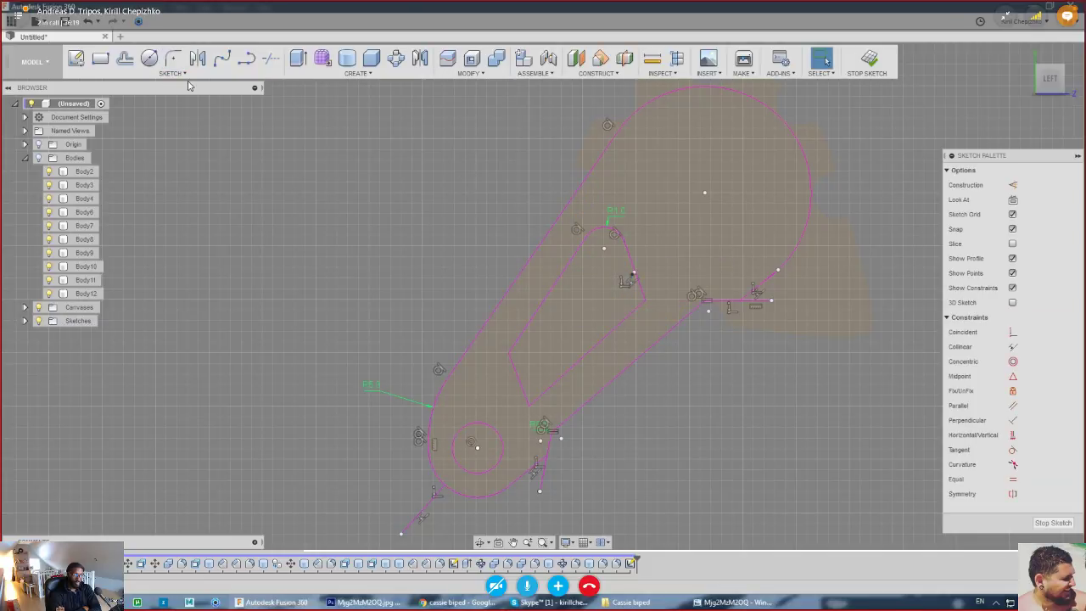
# - Fillet the cutout's remaining three corners with a 0.5 mm radius
pyautogui.click(172, 61)
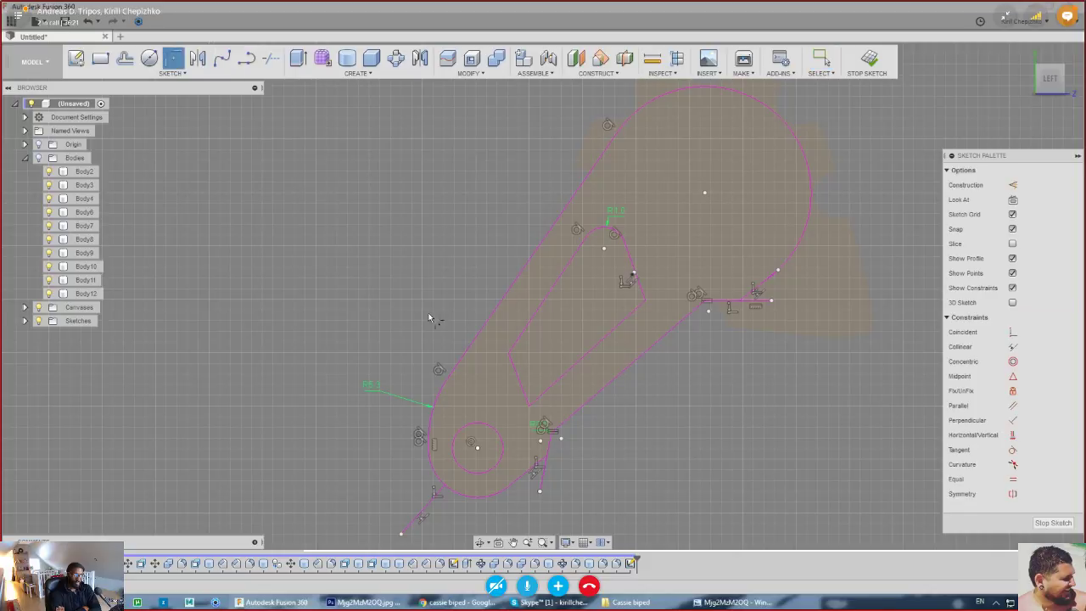
pyautogui.click(509, 353)
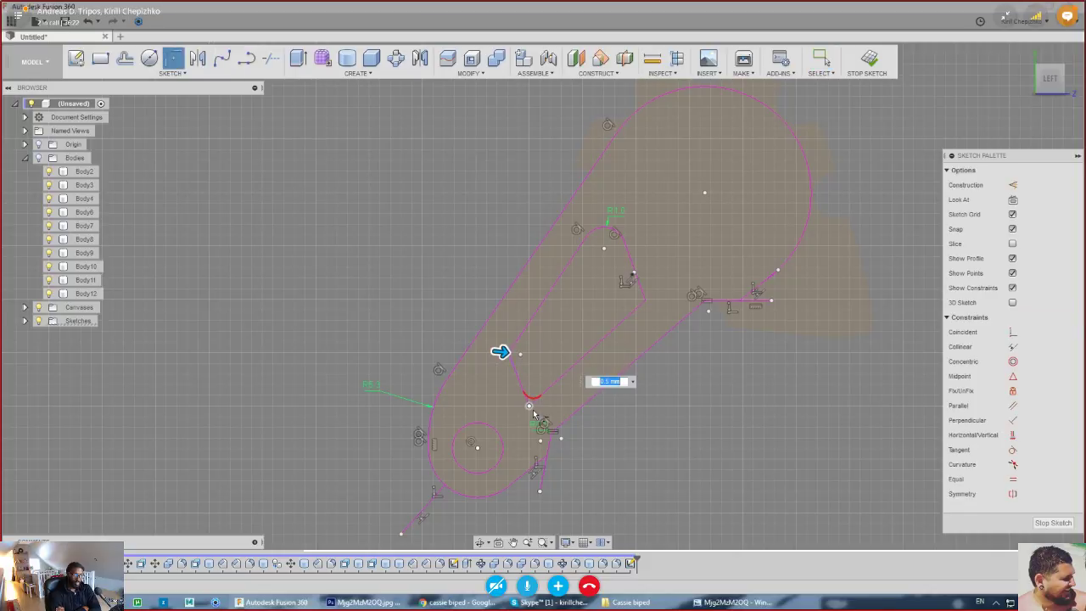
pyautogui.click(645, 302)
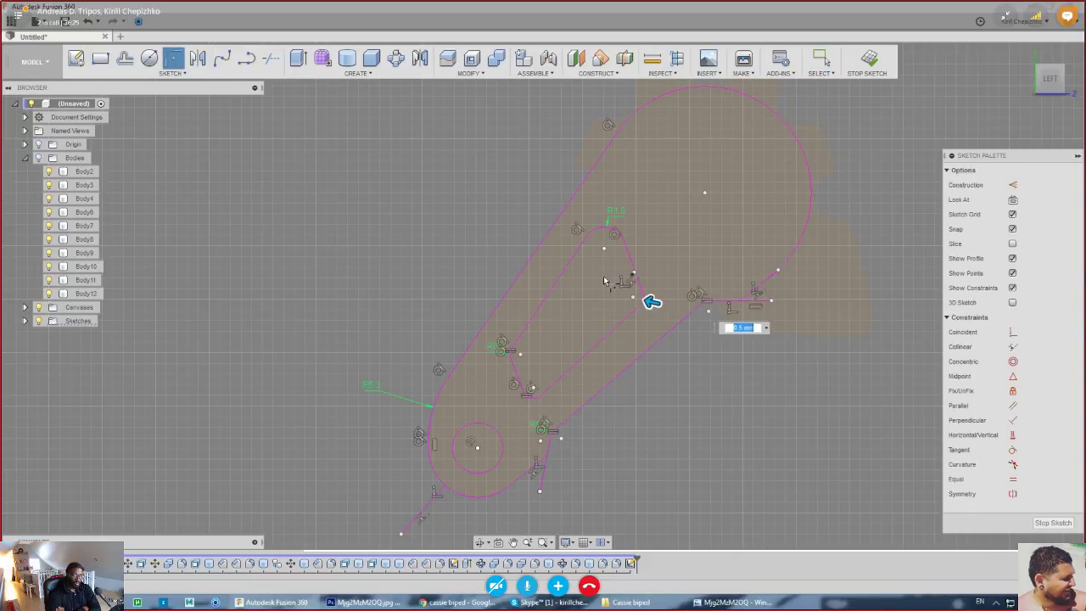
pyautogui.moveTo(1050, 80); pyautogui.dragTo(1043, 87)
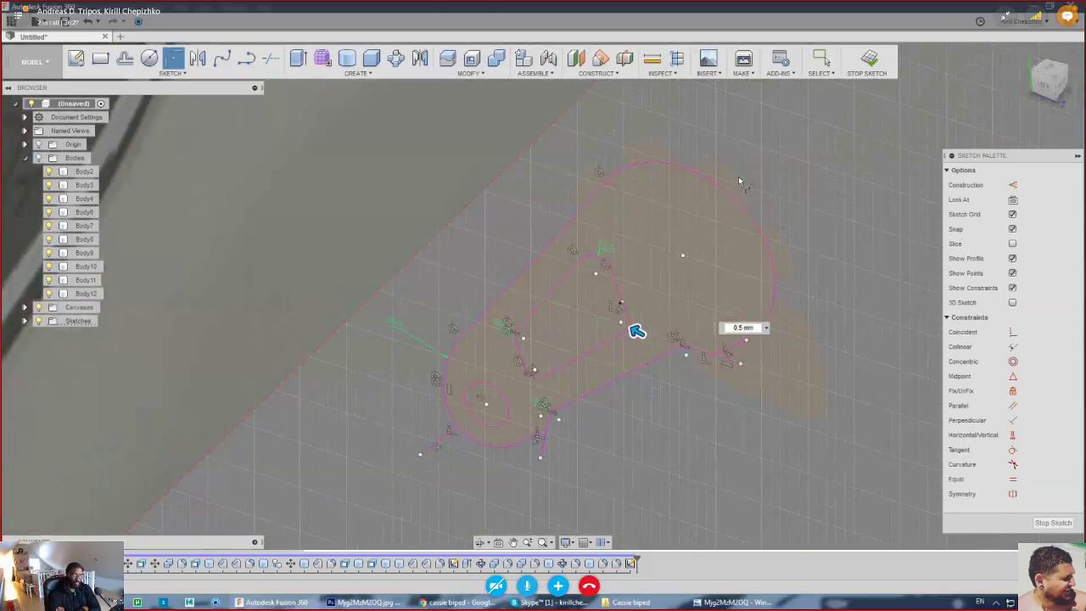
pyautogui.rightClick(630, 264)
pyautogui.click(670, 264)
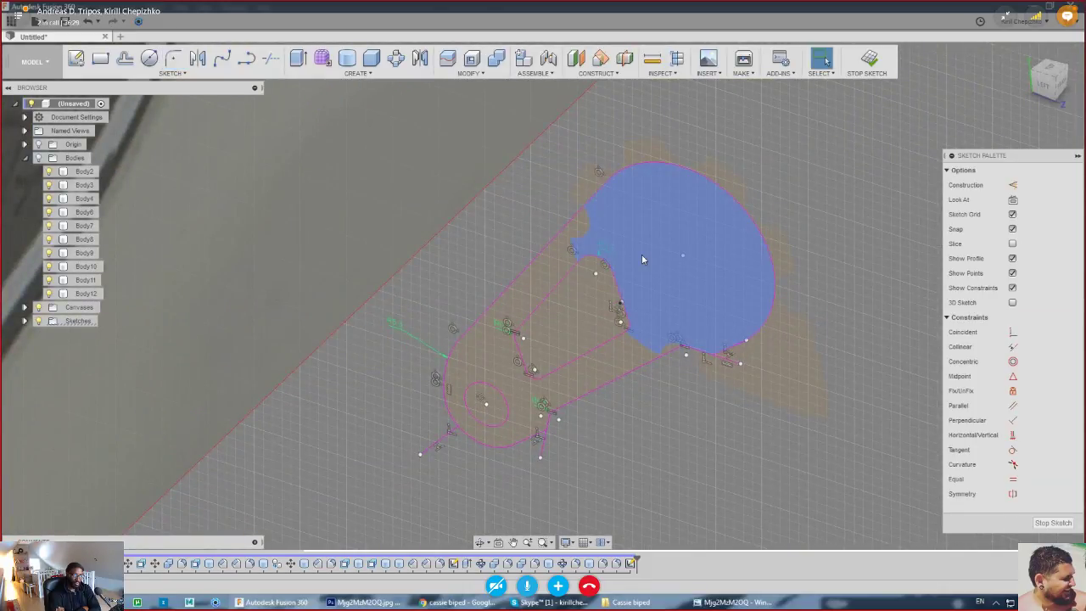
# - Finish the sketch and extrude both arm profiles 1.5 mm toward the cap, leaving out the pin hole and cutout
pyautogui.click(549, 334)
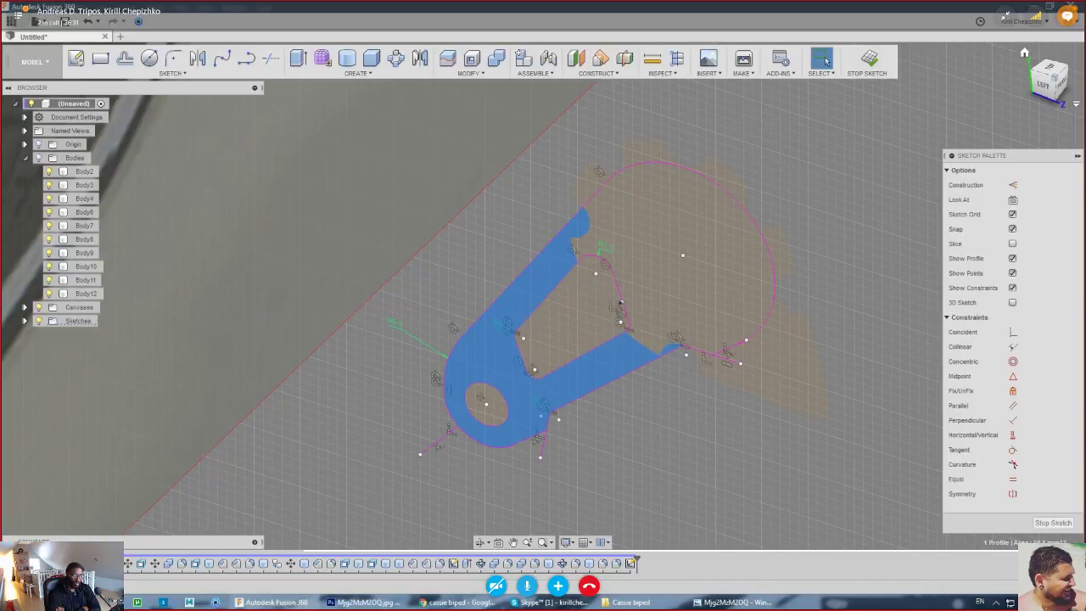
pyautogui.click(1050, 84)
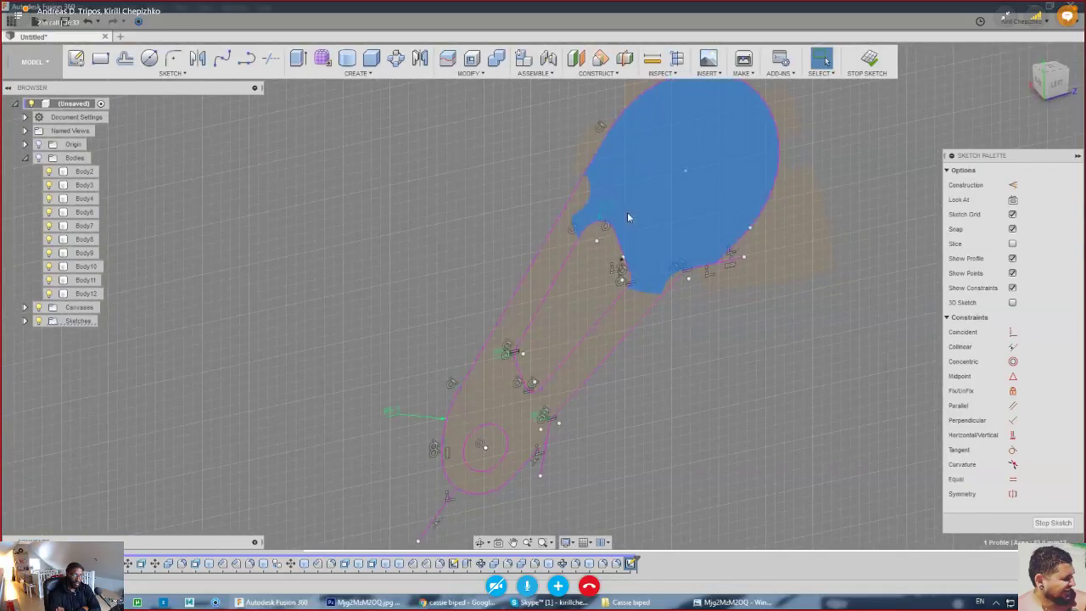
pyautogui.click(698, 368)
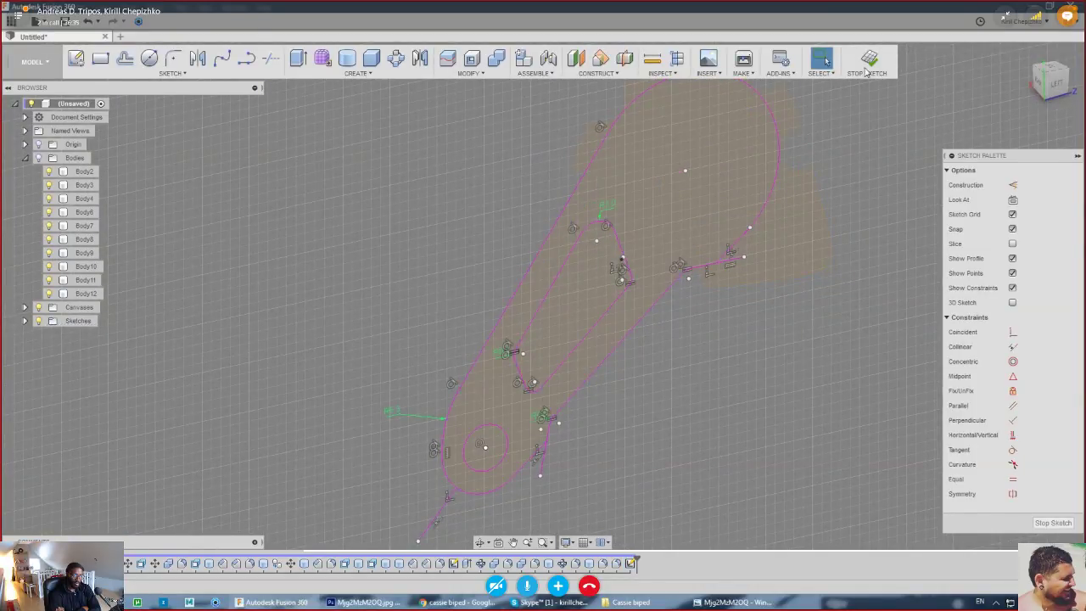
pyautogui.click(865, 68)
pyautogui.rightClick(612, 334)
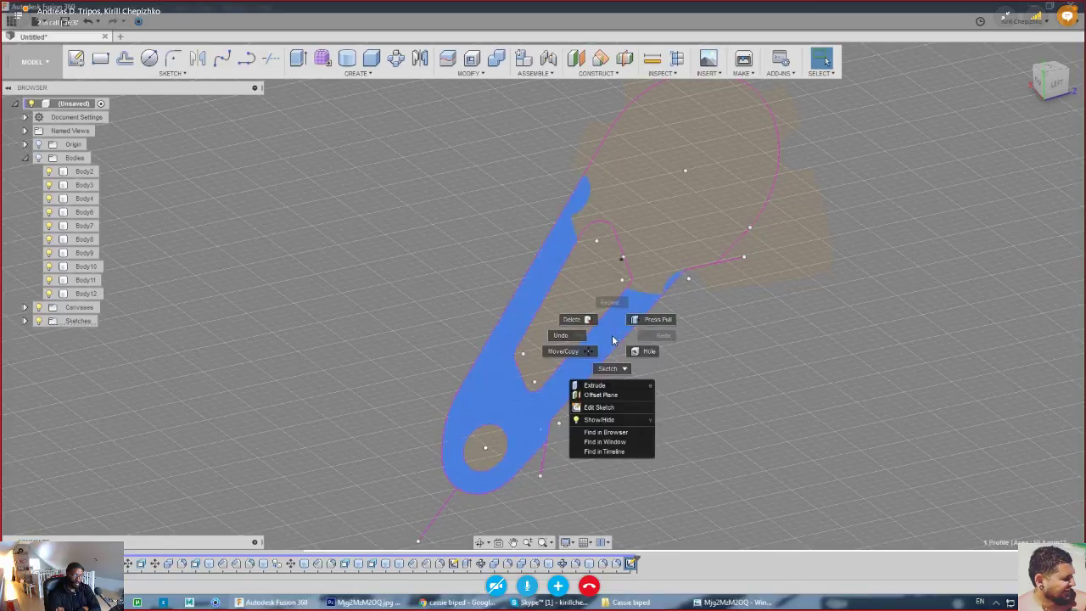
pyautogui.click(652, 321)
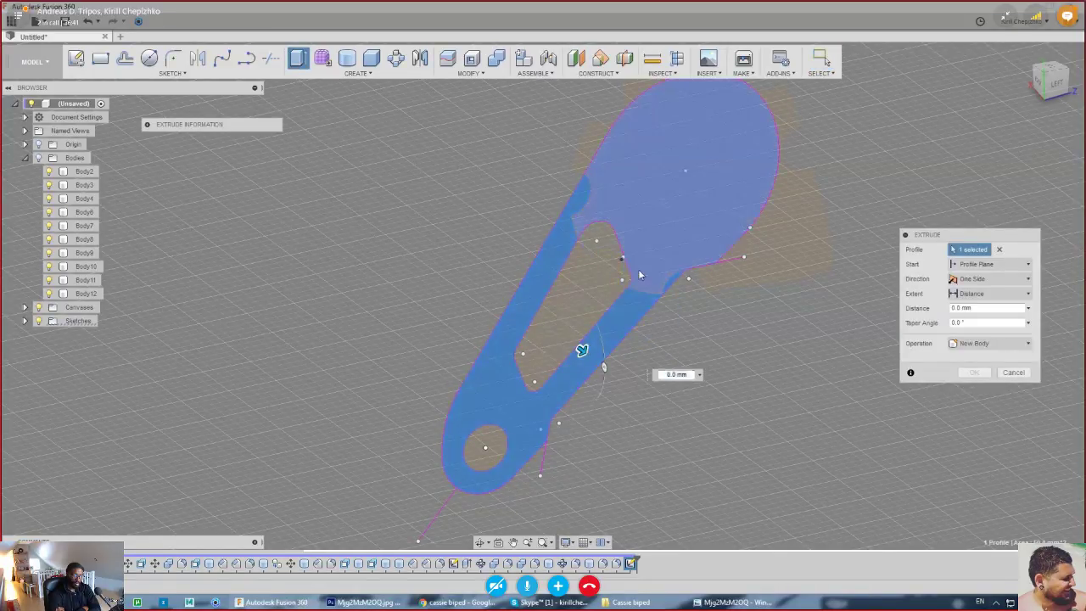
pyautogui.click(600, 219)
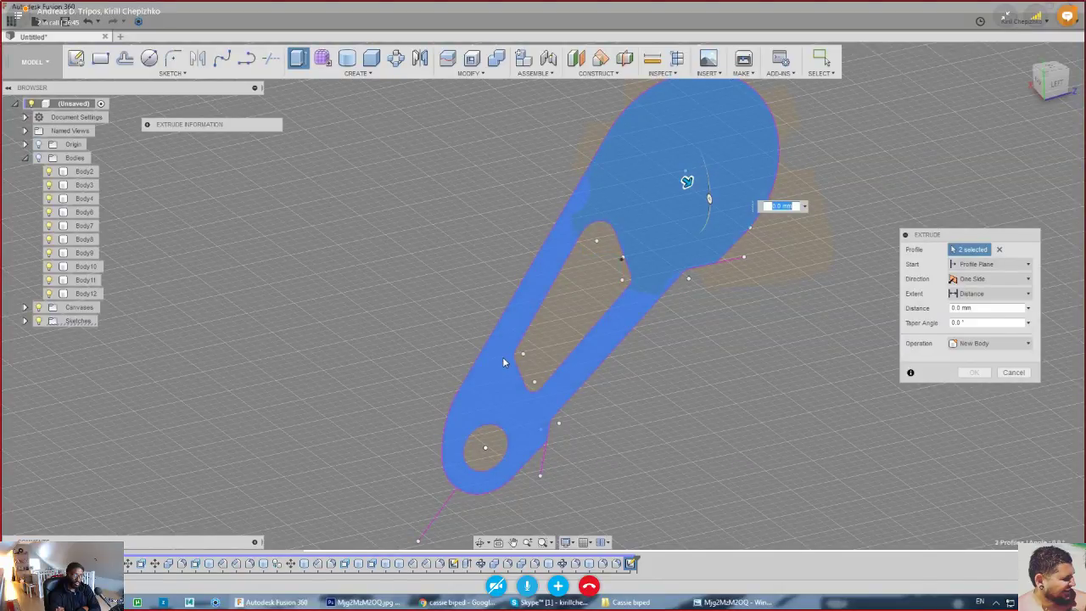
pyautogui.moveTo(673, 192); pyautogui.dragTo(675, 224, button='middle')
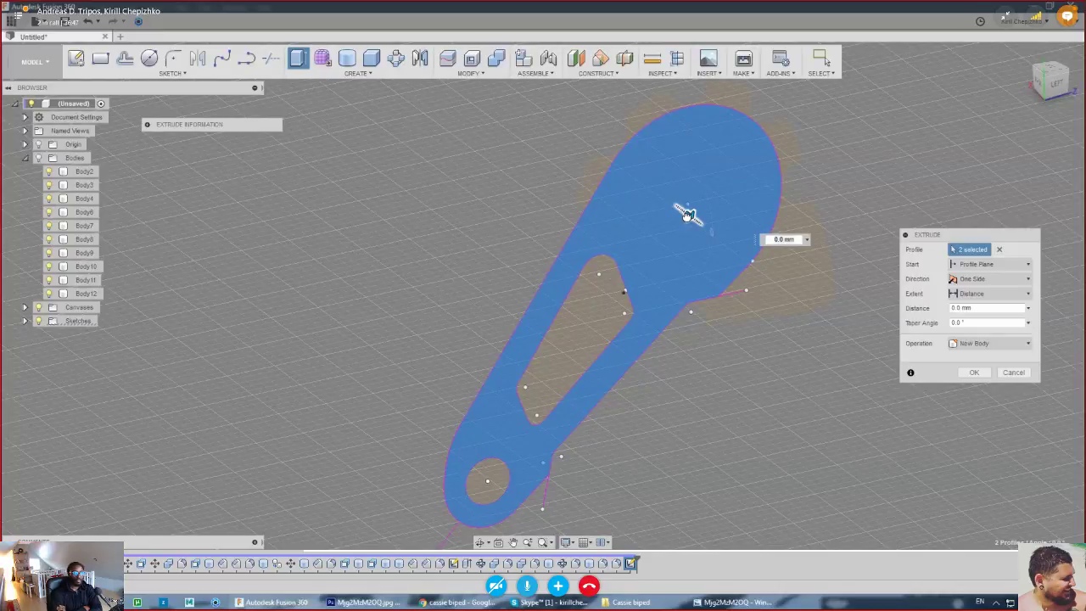
pyautogui.moveTo(687, 214); pyautogui.dragTo(703, 224)
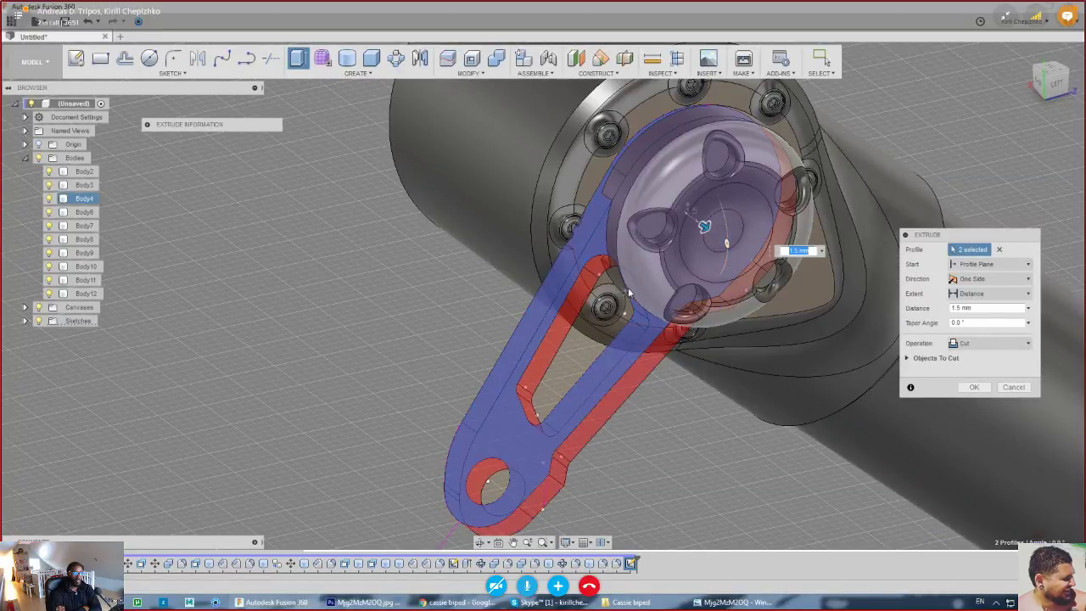
# - Set the arm's extrusion distance to 2.3 mm, judging its thickness against the cap from the back view
pyautogui.click(1044, 85)
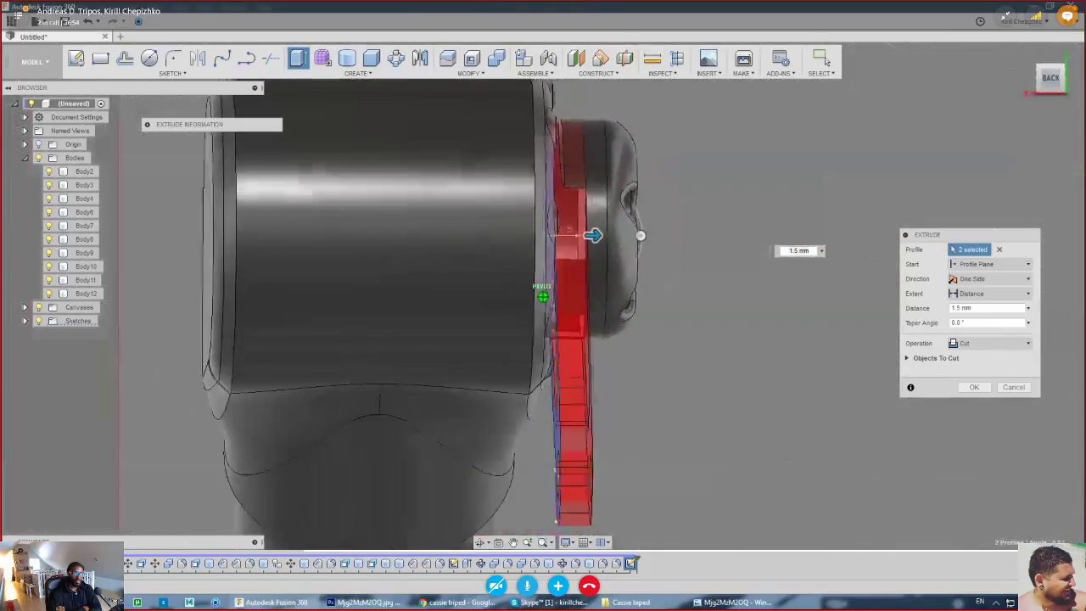
pyautogui.moveTo(1050, 79); pyautogui.dragTo(998, 101)
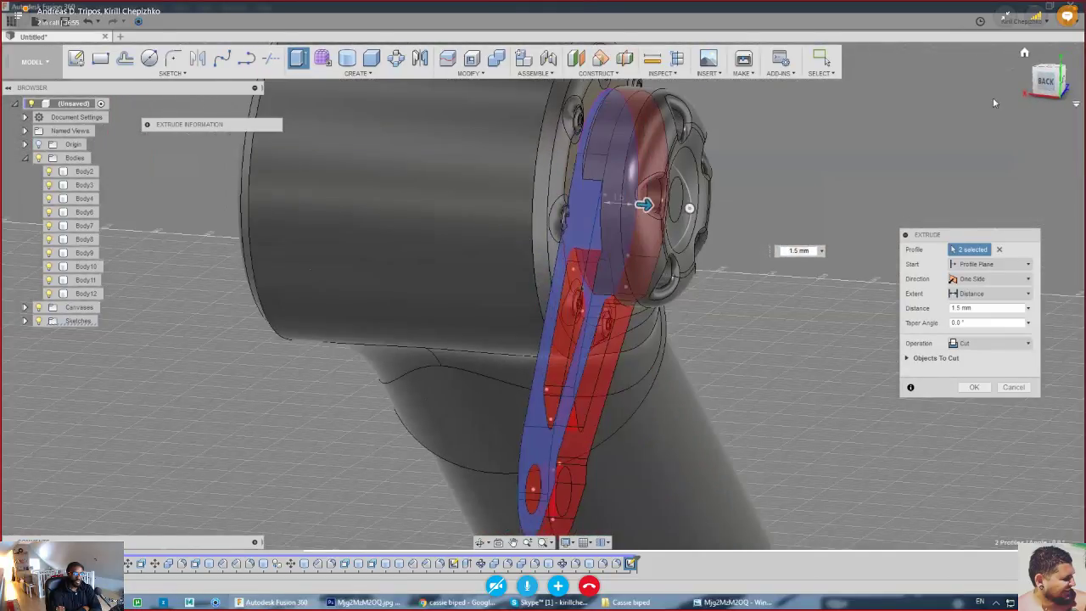
pyautogui.moveTo(809, 292); pyautogui.dragTo(809, 268, button='middle')
pyautogui.scroll(-1, 809, 268)
pyautogui.scroll(-1, 810, 272)
pyautogui.moveTo(1045, 81); pyautogui.dragTo(1016, 129)
pyautogui.click(1021, 85)
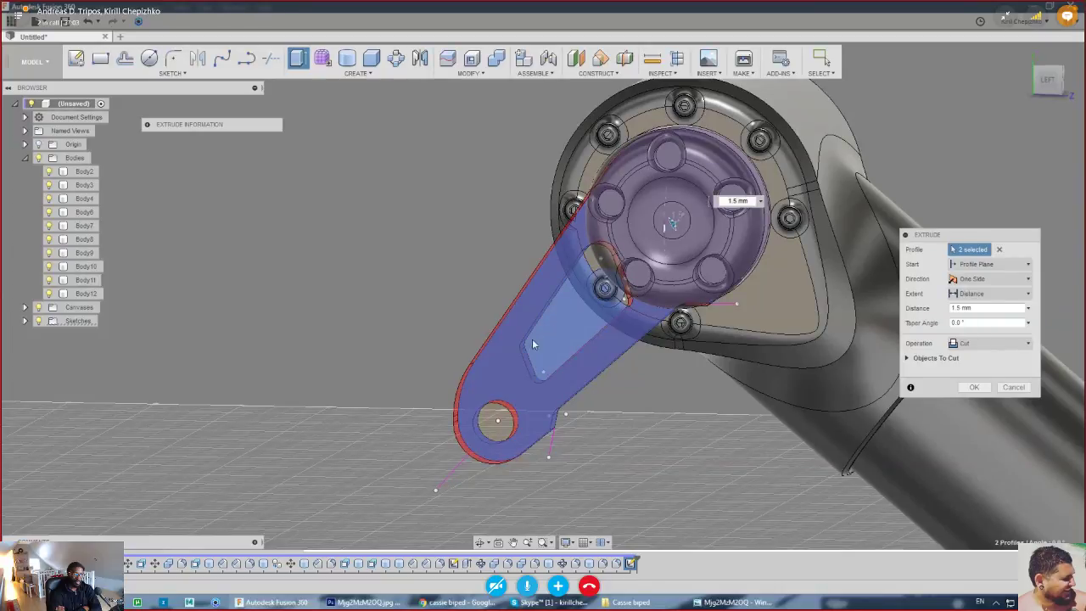
pyautogui.click(1046, 80)
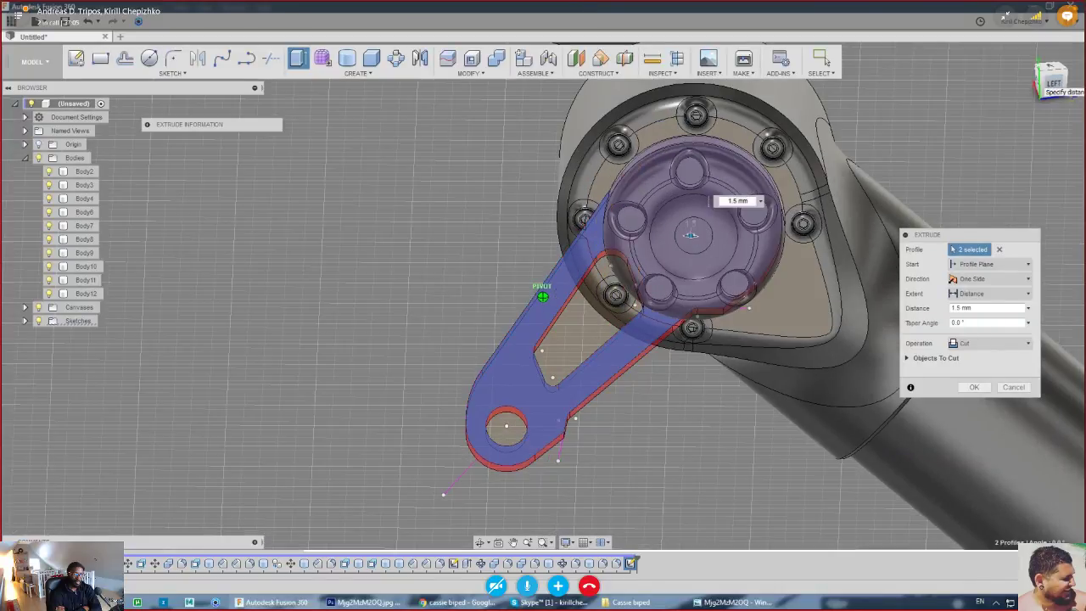
pyautogui.click(1043, 83)
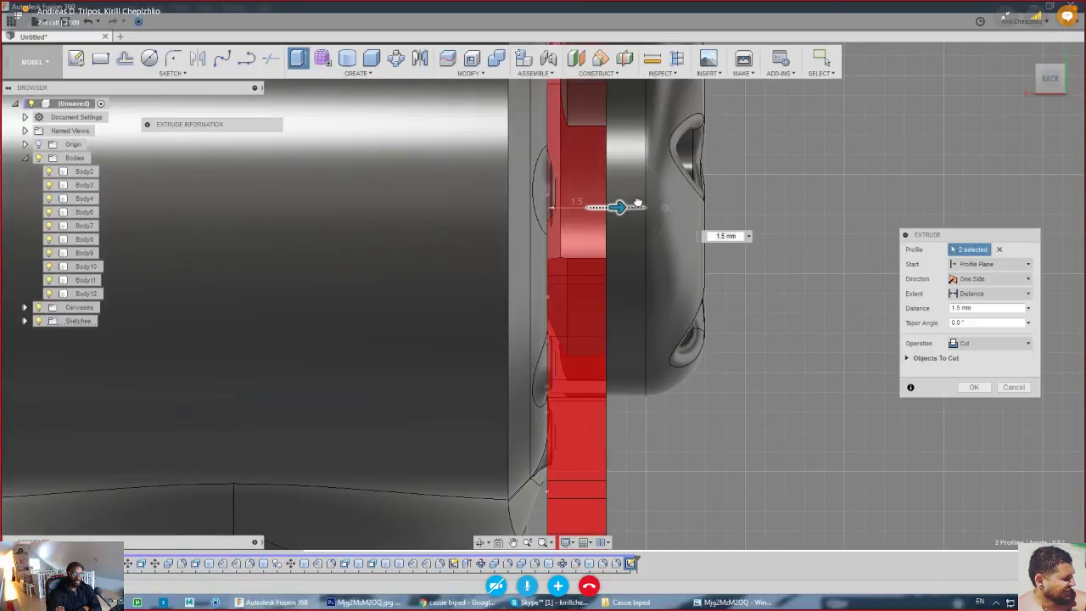
pyautogui.moveTo(638, 205)
pyautogui.mouseDown()
pyautogui.moveTo(656, 207)
pyautogui.moveTo(620, 214)
pyautogui.mouseUp()
pyautogui.scroll(4, 649, 210)
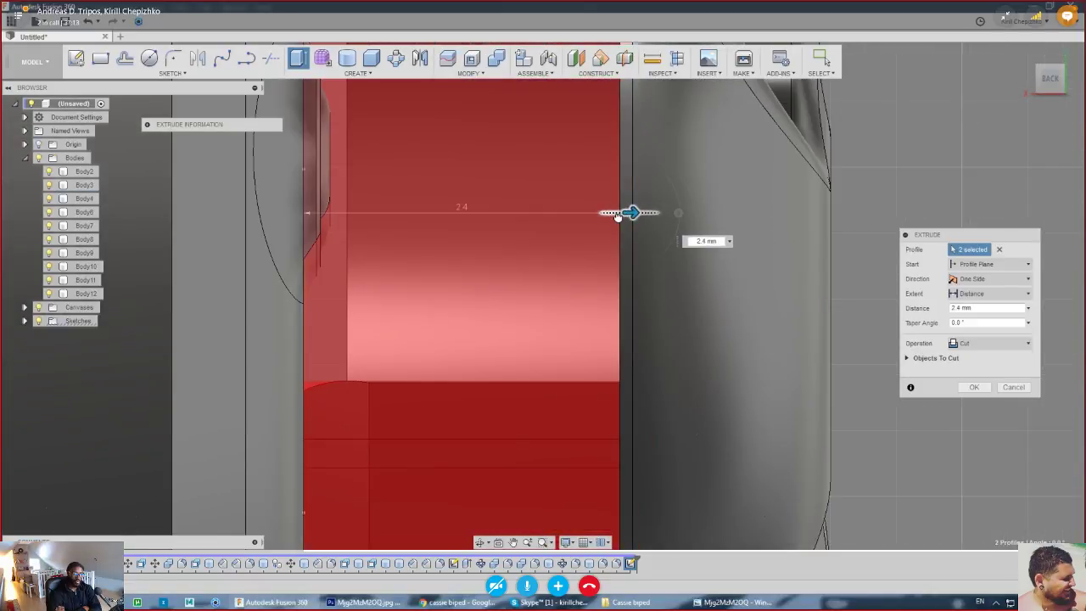
pyautogui.scroll(-5, 620, 207)
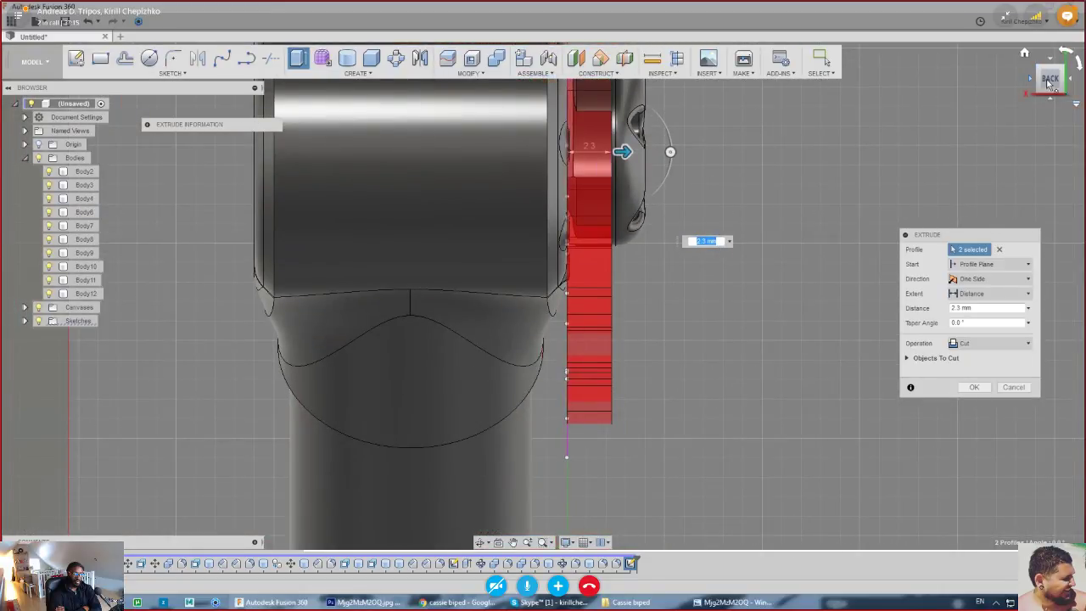
# - Create the arm extrusion as a new body instead of a cut
pyautogui.click(1049, 82)
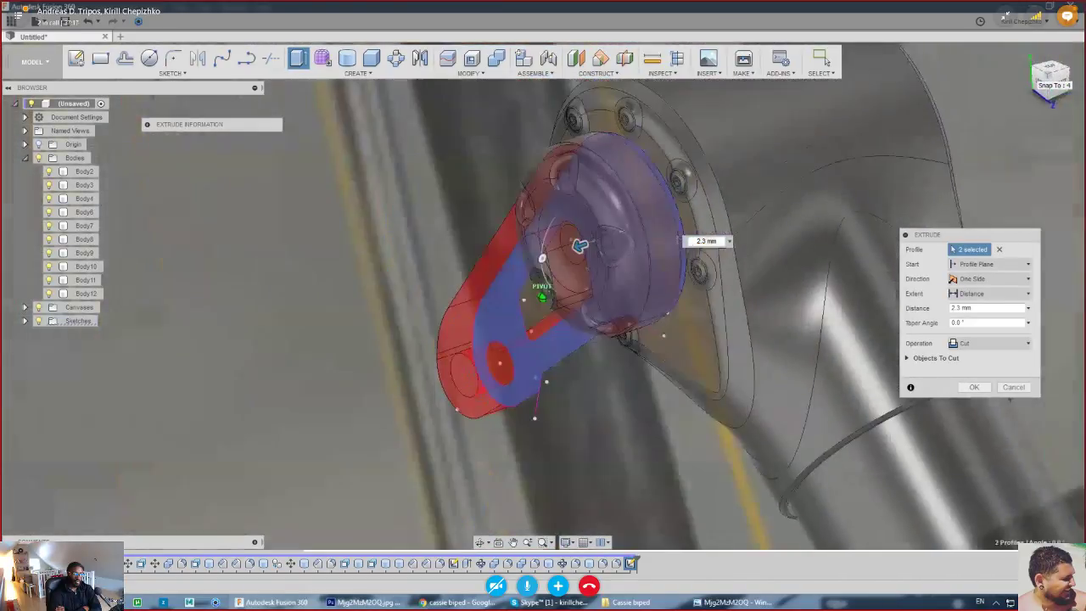
pyautogui.moveTo(1028, 83); pyautogui.dragTo(1054, 85)
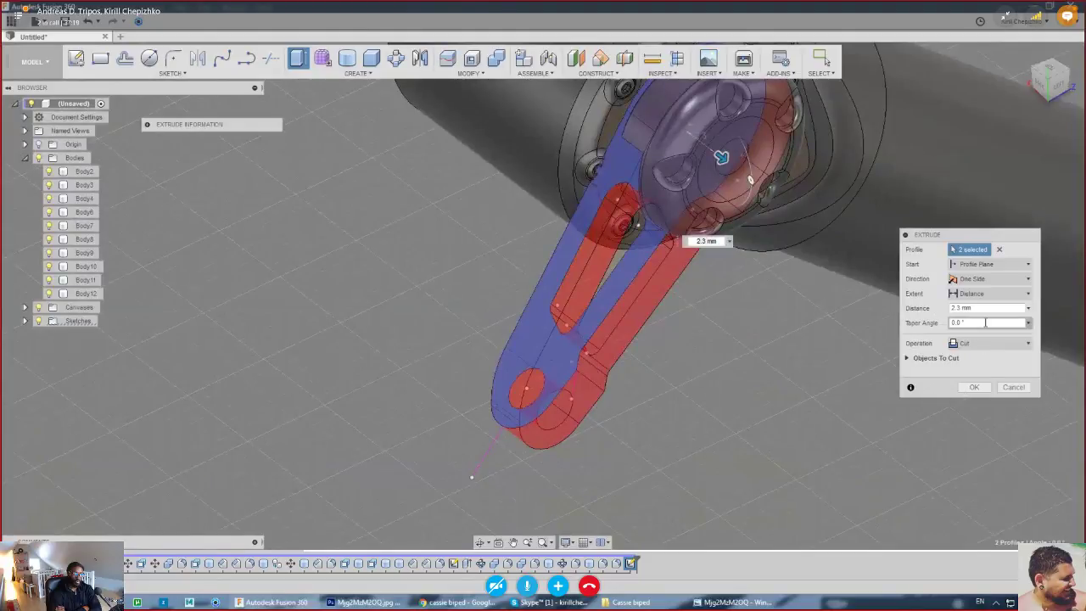
pyautogui.click(984, 341)
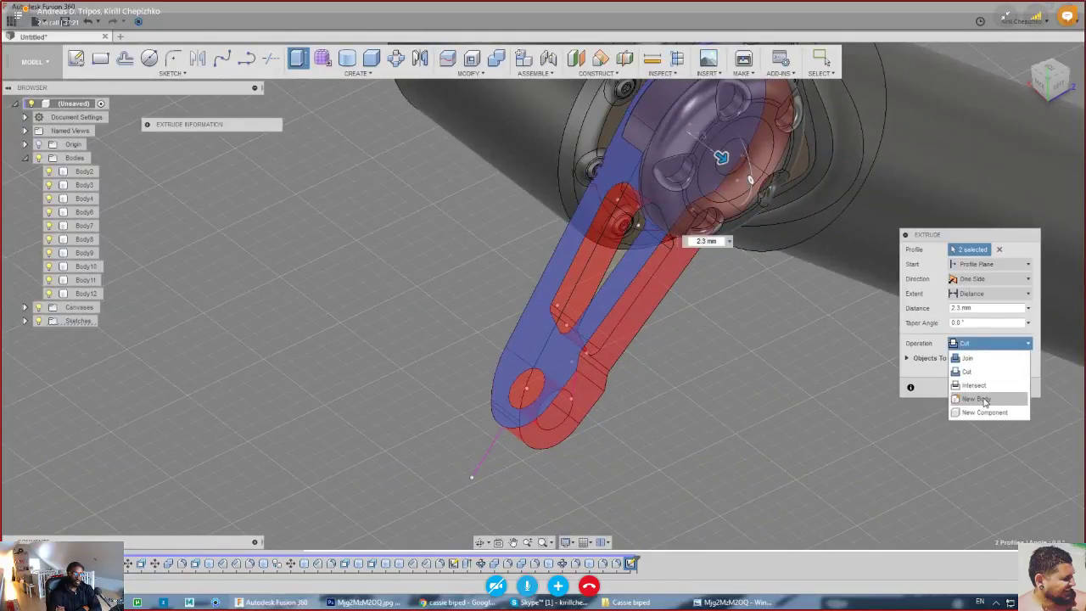
pyautogui.click(984, 399)
pyautogui.click(974, 372)
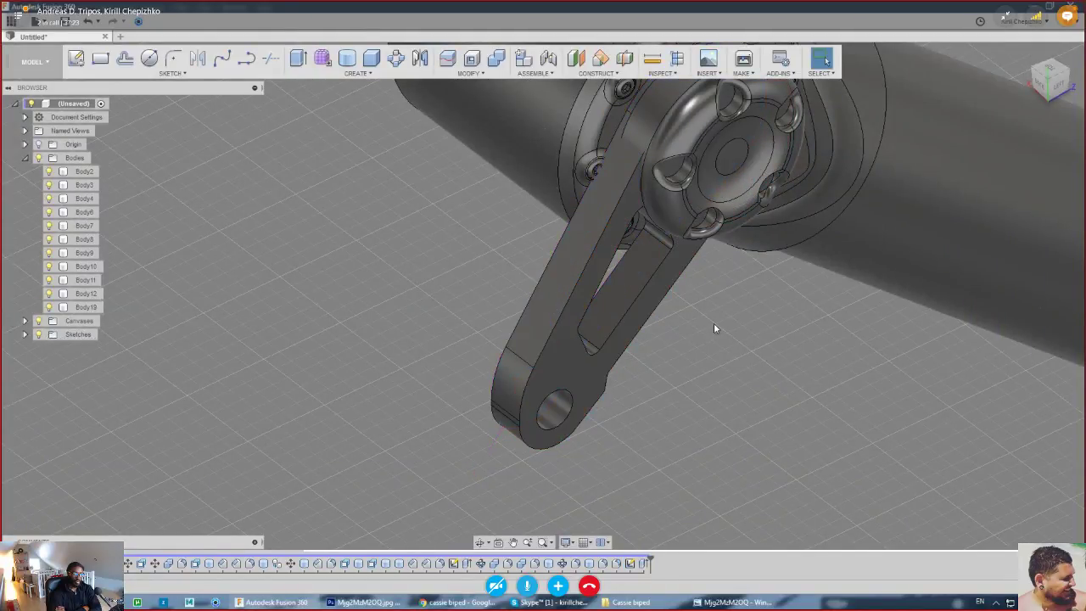
# - Examine how the extruded arm sits between the joint housing and the cap from behind and from the side
pyautogui.keyDown('shift'); pyautogui.moveTo(714, 322); pyautogui.dragTo(1001, 110, button='middle'); pyautogui.keyUp('shift')
pyautogui.moveTo(679, 161)
pyautogui.keyDown('shift'); pyautogui.mouseDown(button='middle')
pyautogui.moveTo(848, 212)
pyautogui.moveTo(692, 204)
pyautogui.moveTo(657, 169)
pyautogui.mouseUp(button='middle'); pyautogui.keyUp('shift')
pyautogui.scroll(4, 649, 167)
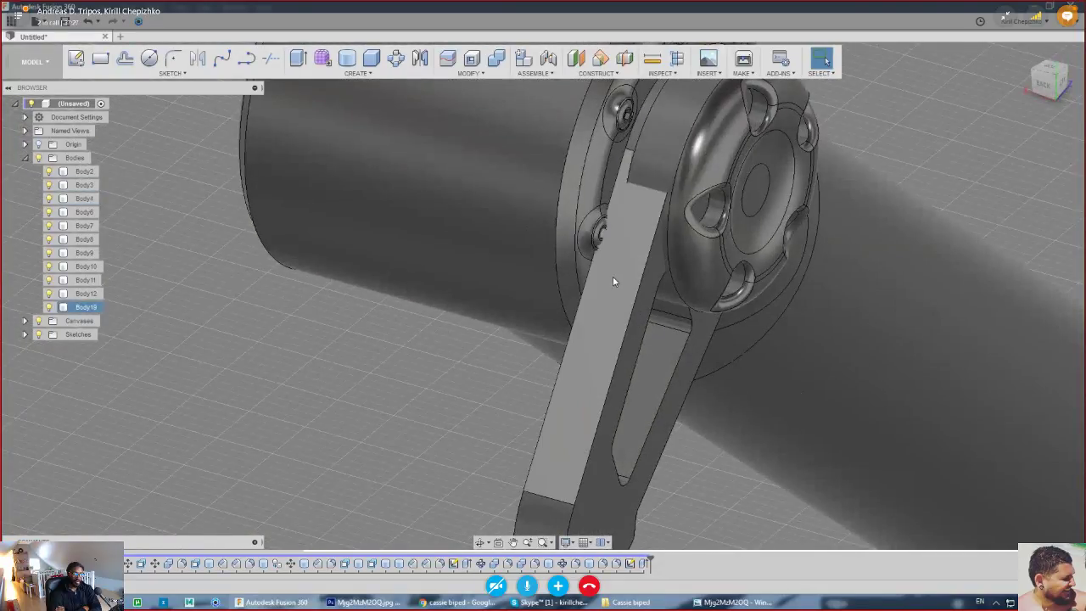
pyautogui.moveTo(1043, 100)
pyautogui.mouseDown()
pyautogui.moveTo(1067, 84)
pyautogui.moveTo(1005, 106)
pyautogui.moveTo(1009, 34)
pyautogui.moveTo(1009, 72)
pyautogui.moveTo(1022, 58)
pyautogui.moveTo(1043, 95)
pyautogui.moveTo(1062, 76)
pyautogui.mouseUp()
pyautogui.keyDown('shift'); pyautogui.moveTo(713, 288); pyautogui.dragTo(757, 149, button='middle'); pyautogui.keyUp('shift')
pyautogui.click(619, 208)
pyautogui.scroll(-2, 621, 208)
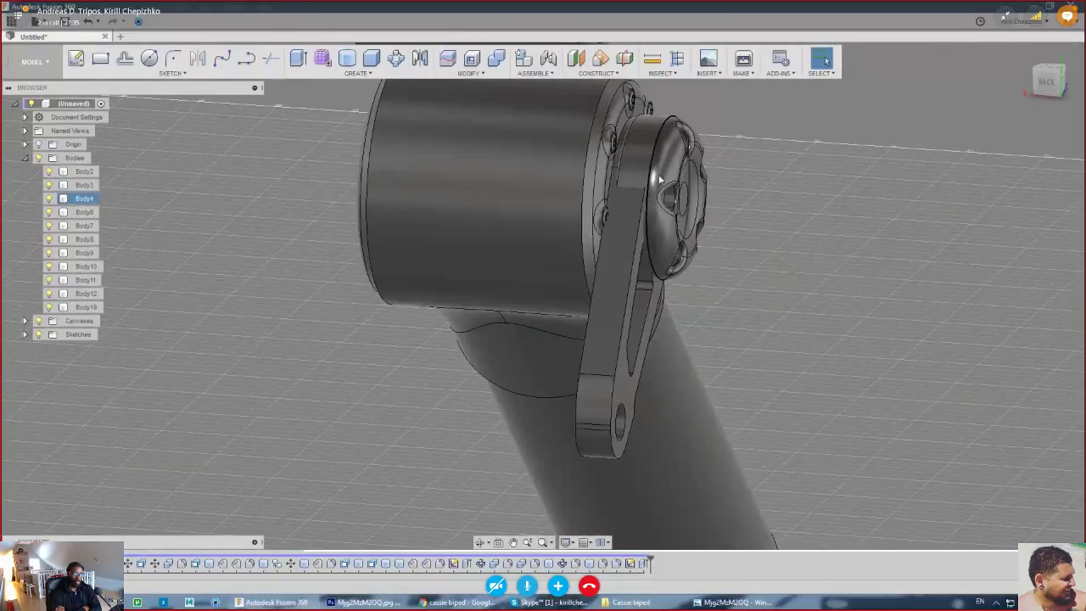
pyautogui.moveTo(711, 221); pyautogui.dragTo(770, 260, button='middle')
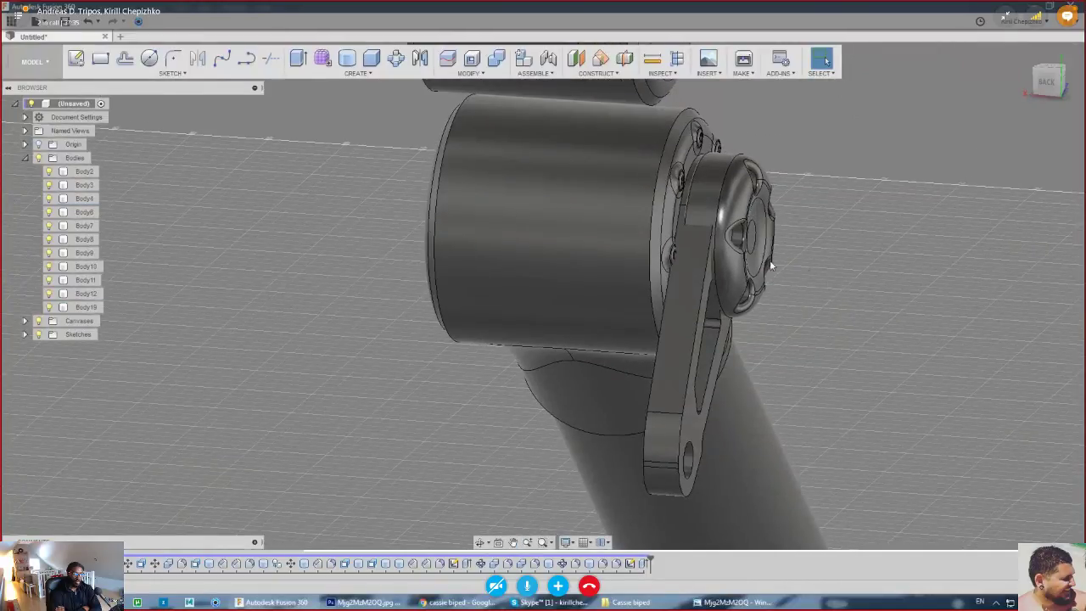
# - Move the arm body 0.5 mm along X from the joint housing toward the cap
pyautogui.click(667, 244)
pyautogui.click(1048, 85)
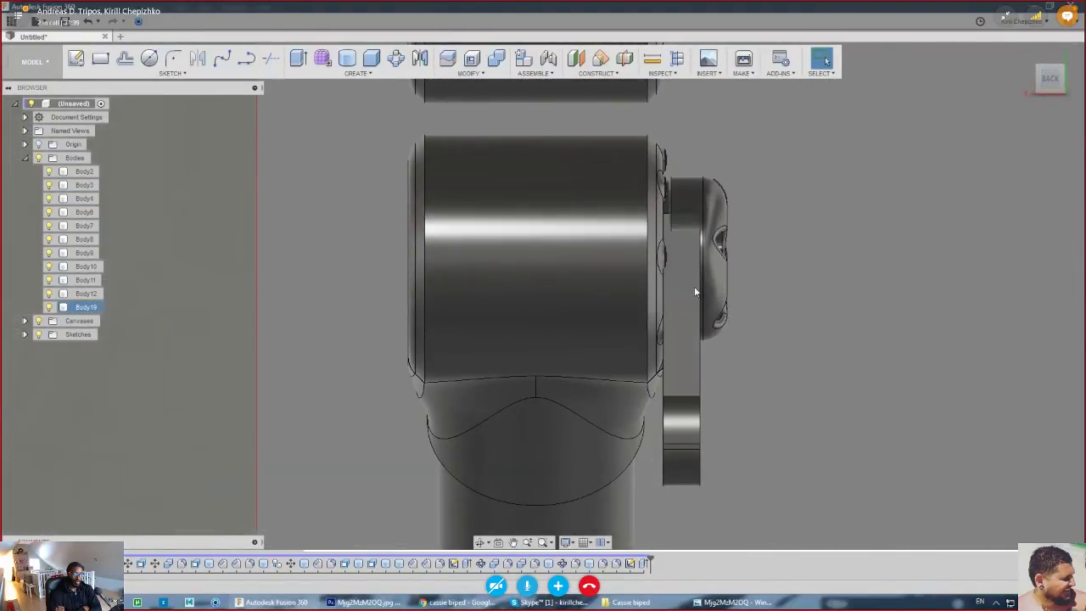
pyautogui.rightClick(698, 285)
pyautogui.click(674, 304)
pyautogui.scroll(4, 670, 305)
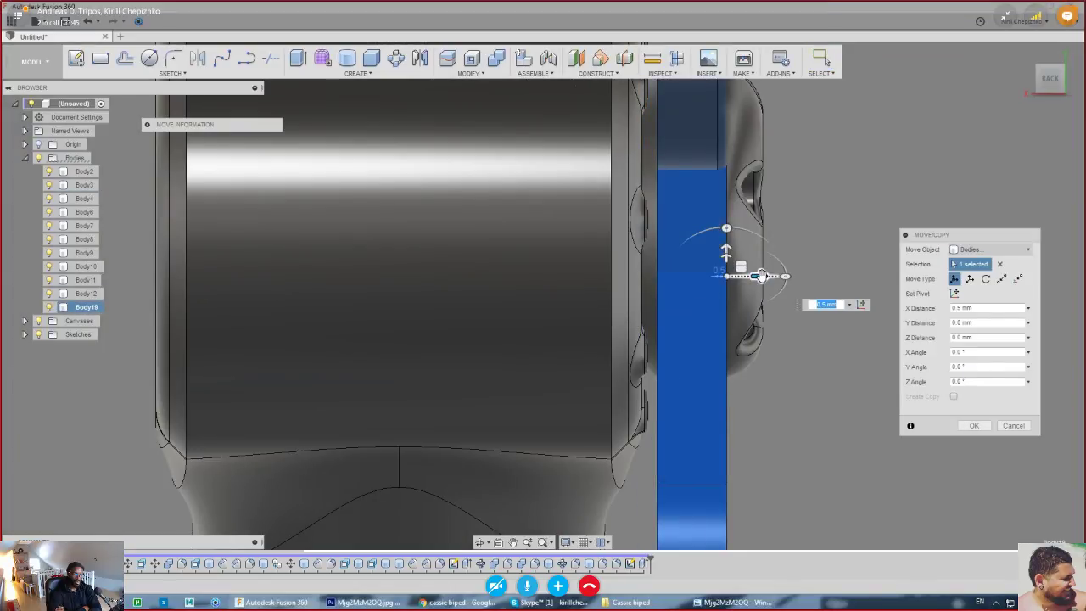
pyautogui.moveTo(762, 276)
pyautogui.mouseDown()
pyautogui.moveTo(716, 276)
pyautogui.moveTo(761, 276)
pyautogui.mouseUp()
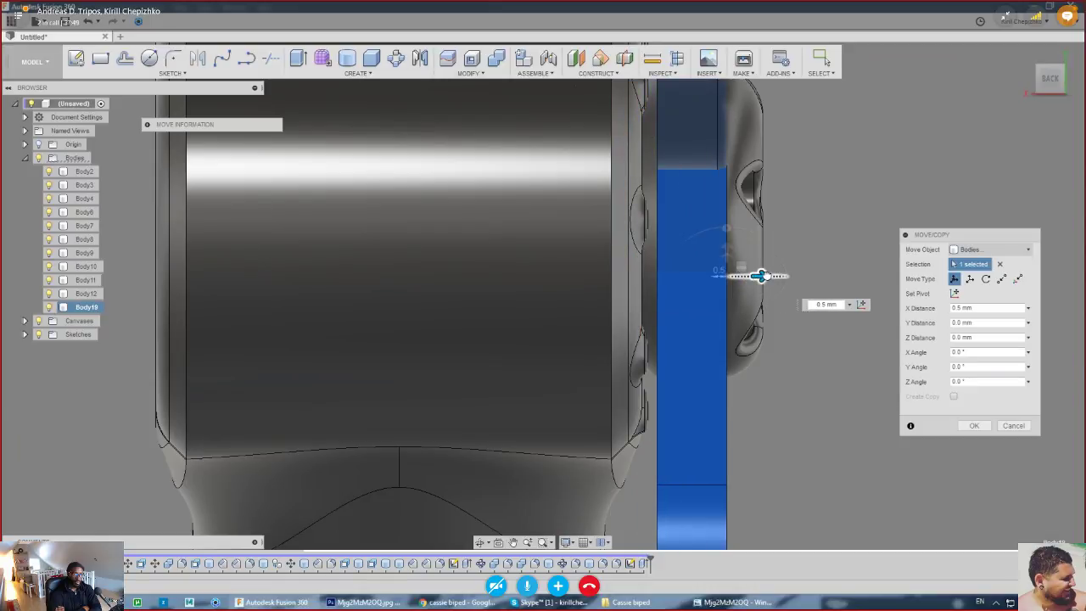
pyautogui.scroll(-4, 670, 272)
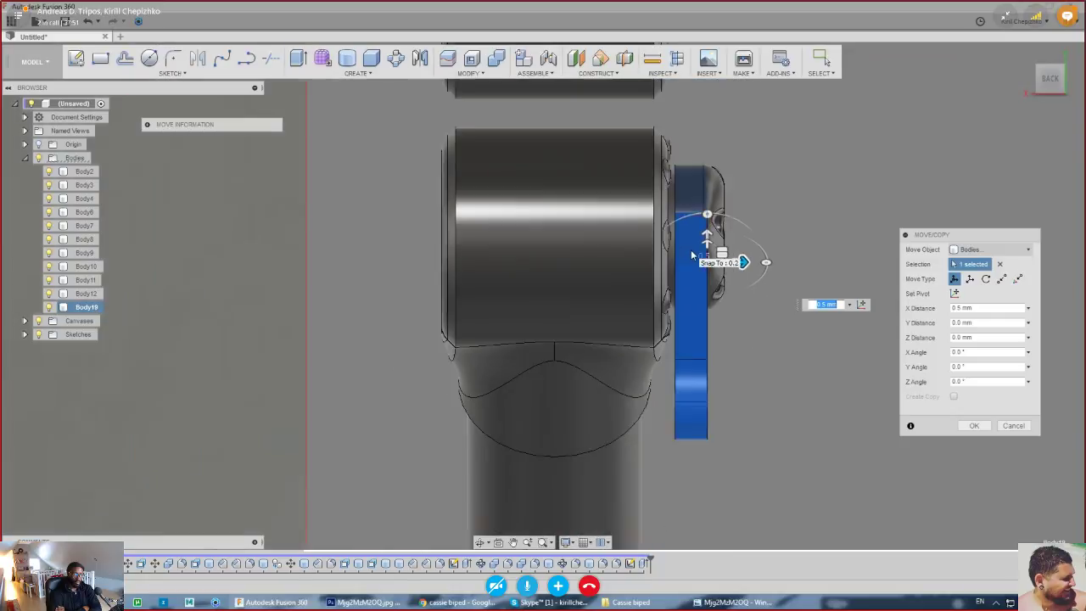
pyautogui.scroll(5, 691, 261)
pyautogui.click(693, 260)
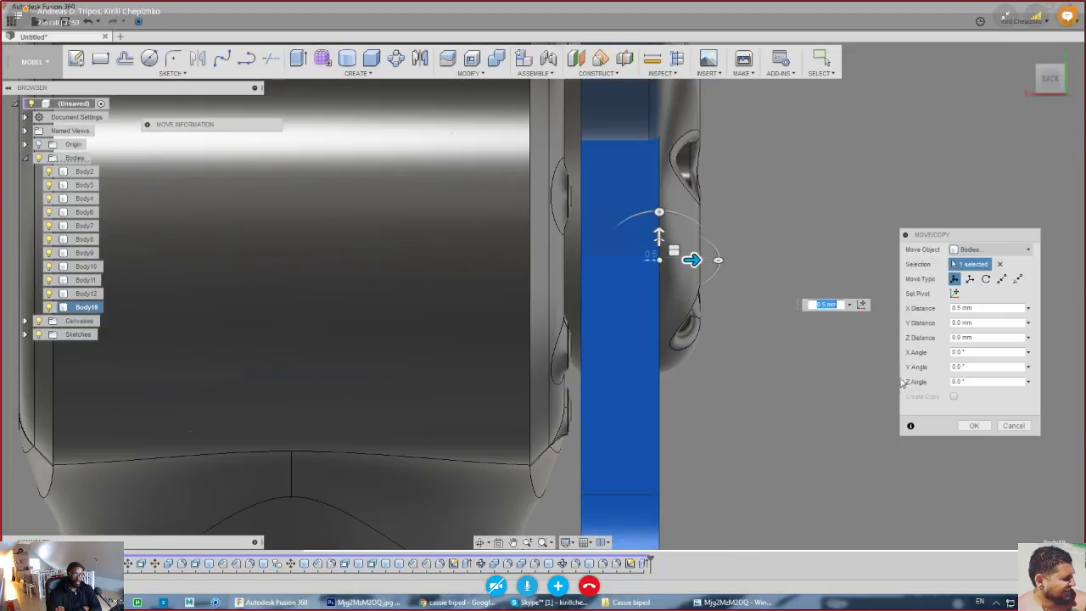
pyautogui.click(974, 425)
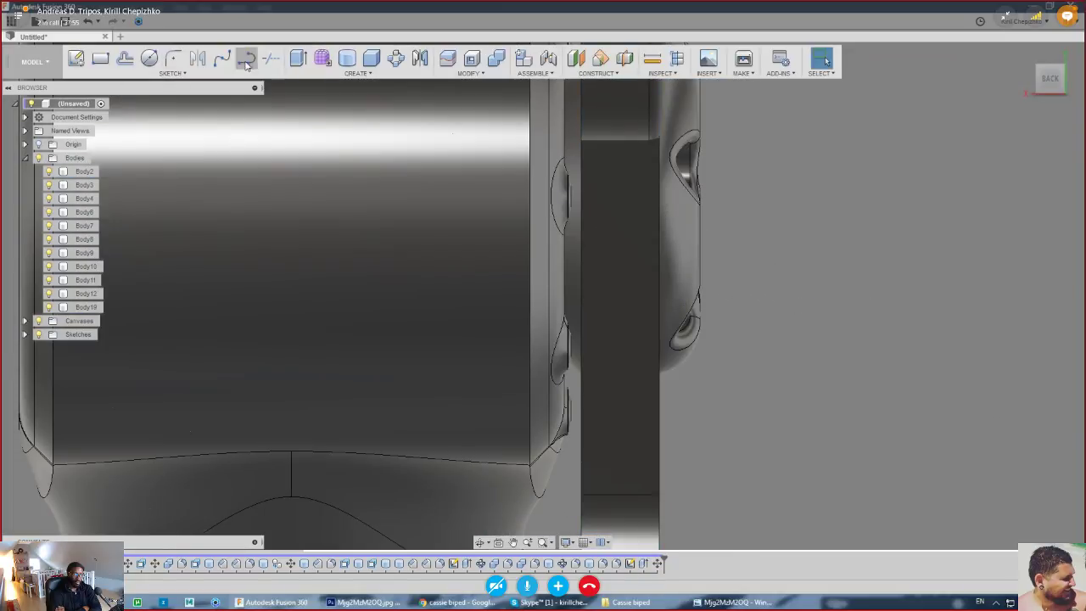
# - Sketch a closed four-line profile on the arm's narrow back face, overlapping the housing edge and the arm's inner side
pyautogui.click(612, 375)
pyautogui.moveTo(577, 317); pyautogui.dragTo(635, 460, button='middle')
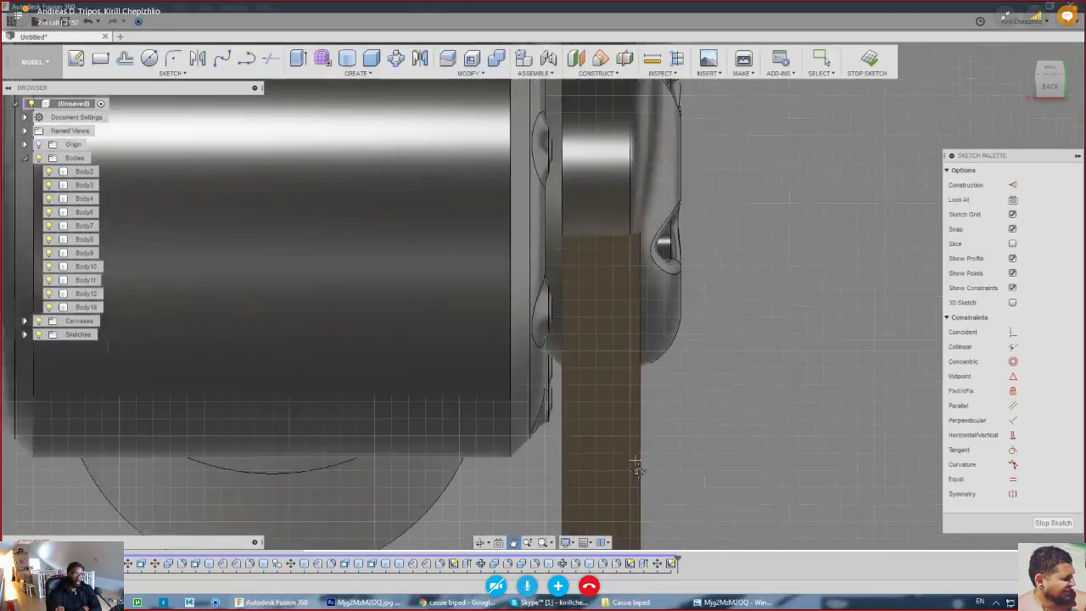
pyautogui.scroll(-4, 638, 480)
pyautogui.click(577, 503)
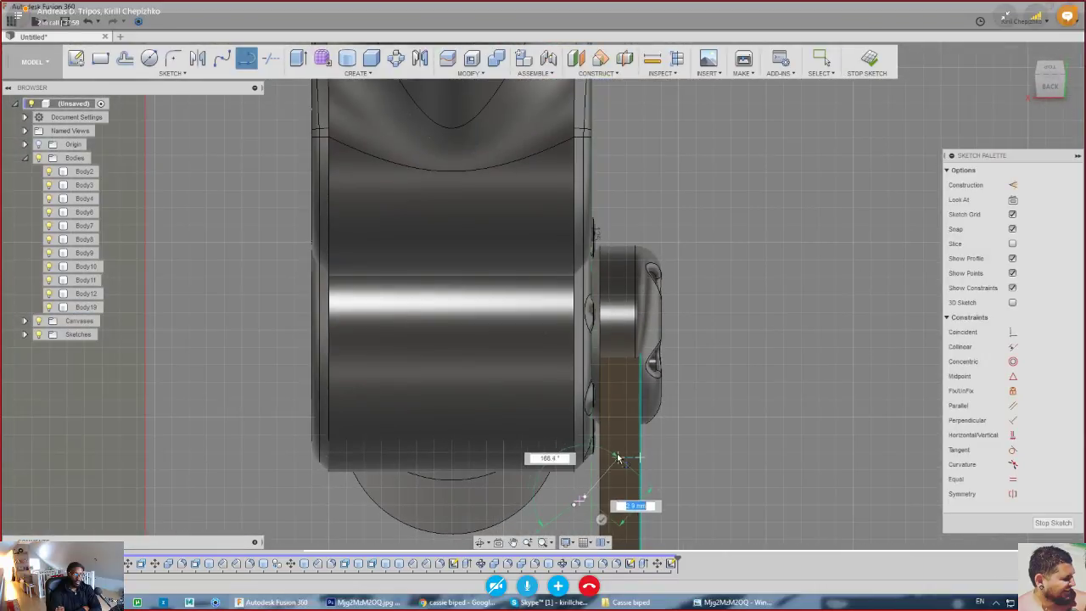
pyautogui.click(618, 199)
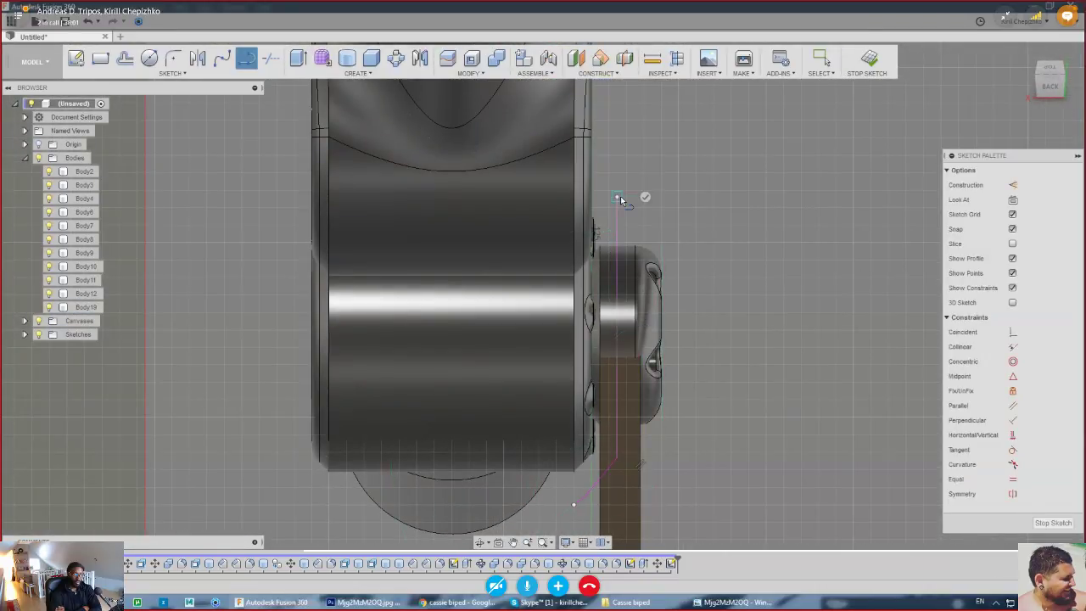
pyautogui.rightClick(619, 199)
pyautogui.click(618, 195)
pyautogui.click(617, 197)
pyautogui.click(534, 257)
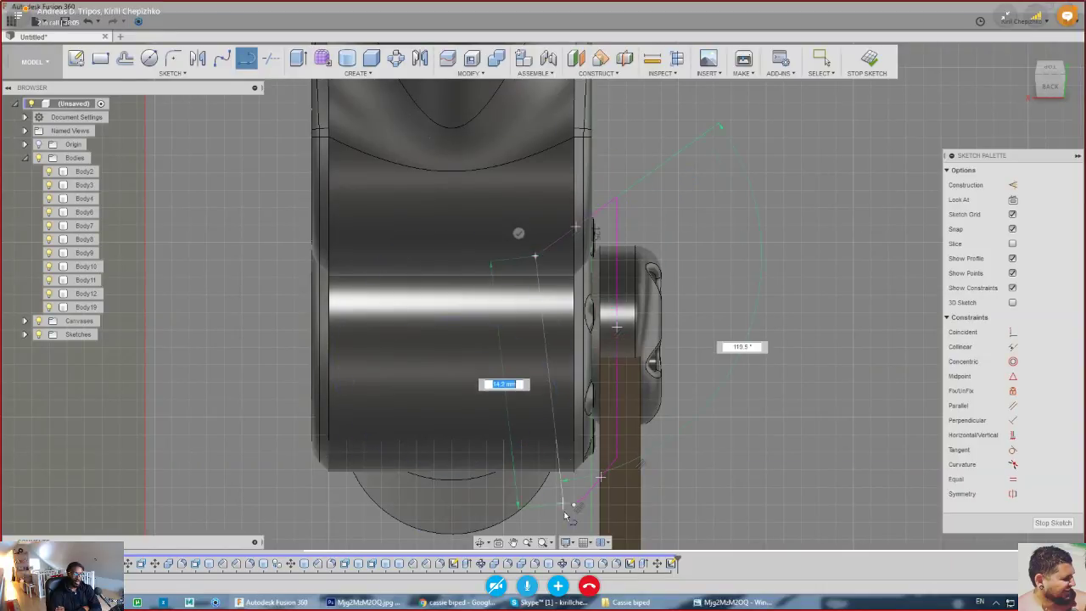
pyautogui.click(577, 502)
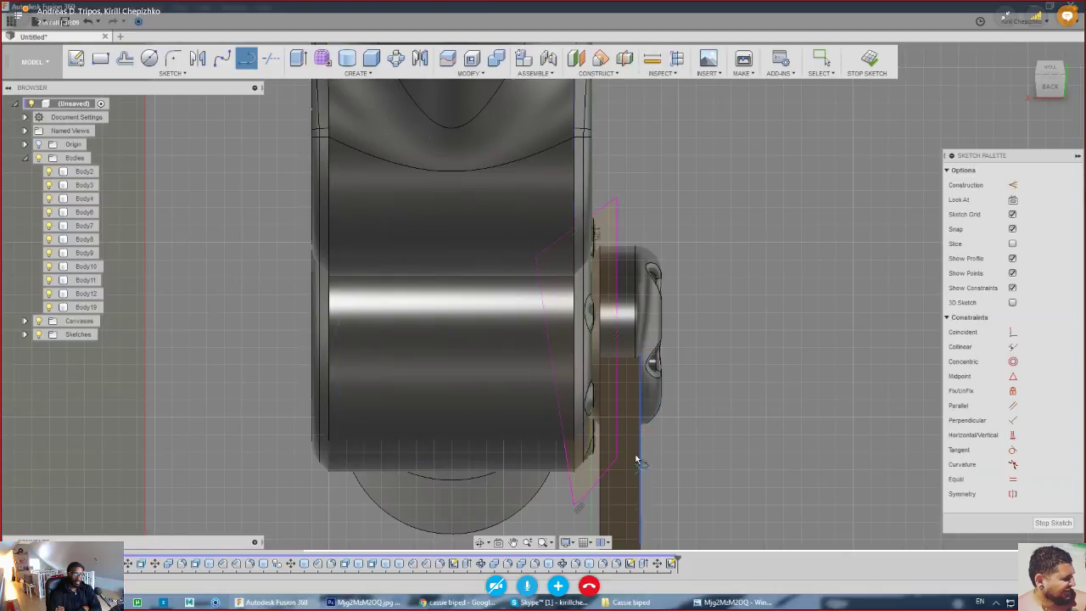
# - Sketch a stepped line outline along the arm's outer side, running inward beside the cap and ending with a horizontal segment above it
pyautogui.scroll(4, 638, 461)
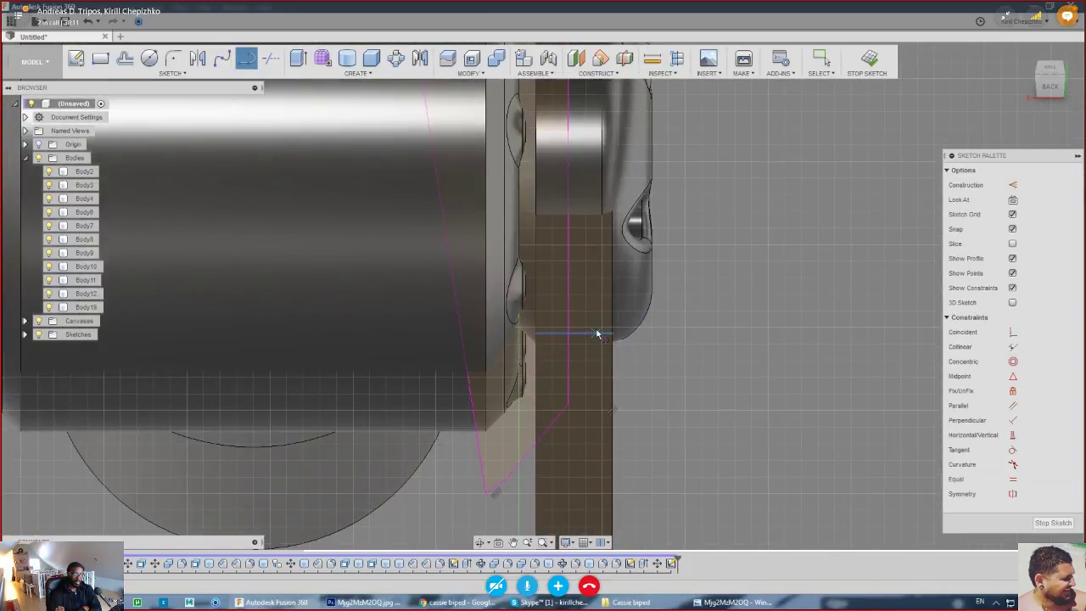
pyautogui.moveTo(596, 333); pyautogui.dragTo(599, 370, button='middle')
pyautogui.scroll(-4, 615, 414)
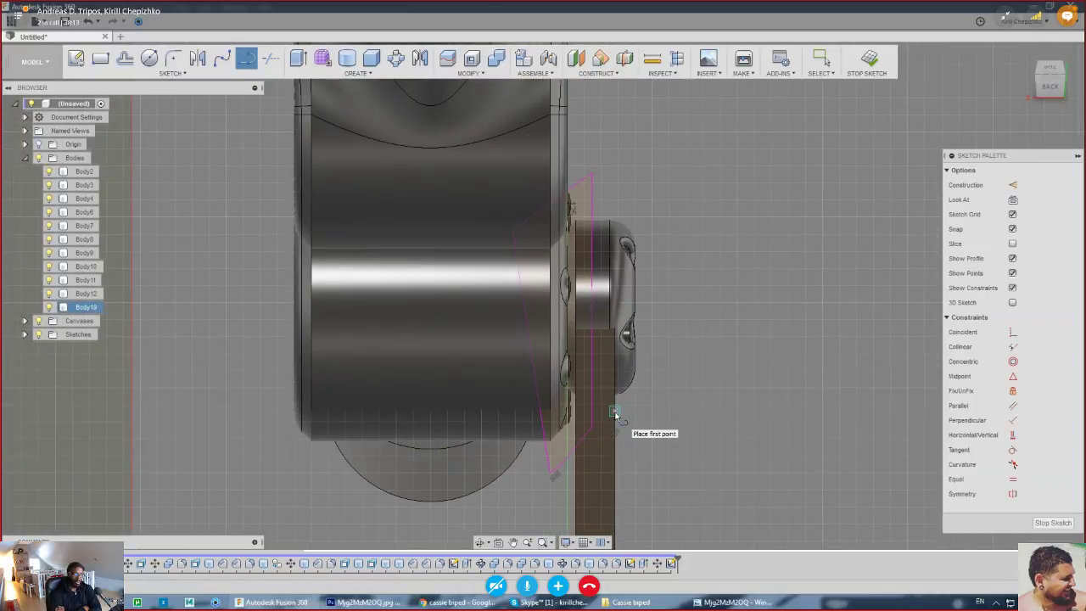
pyautogui.scroll(3, 617, 412)
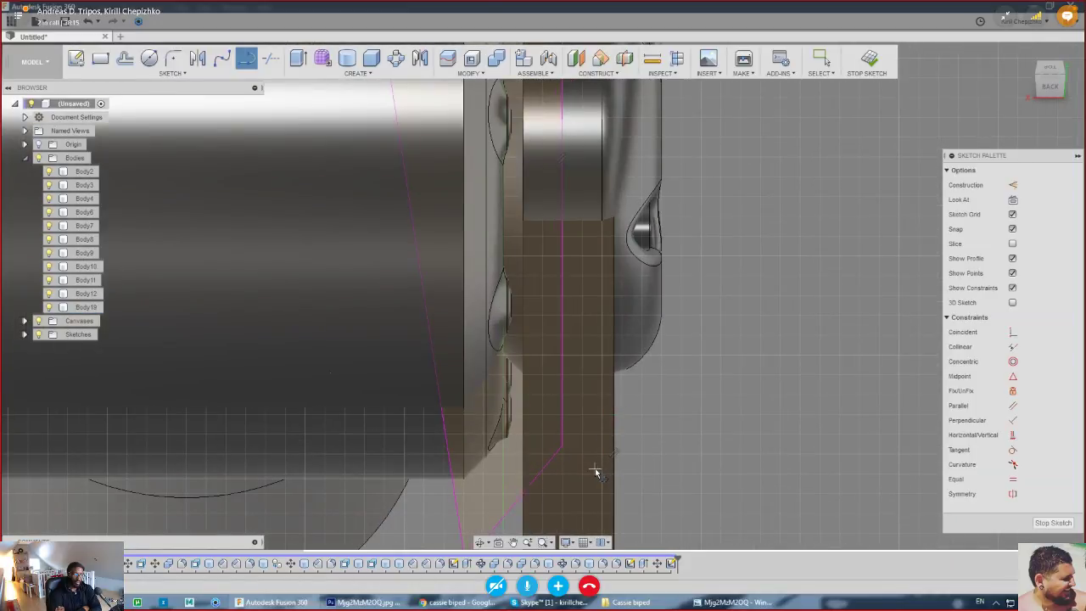
pyautogui.click(595, 468)
pyautogui.click(640, 420)
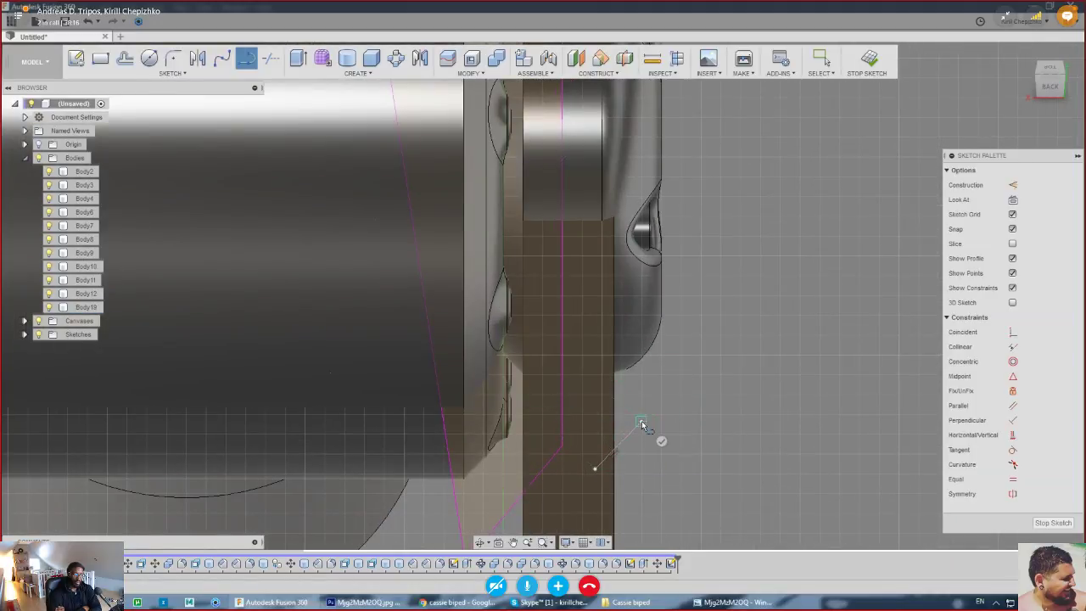
pyautogui.click(643, 297)
pyautogui.moveTo(656, 319); pyautogui.dragTo(647, 458, button='middle')
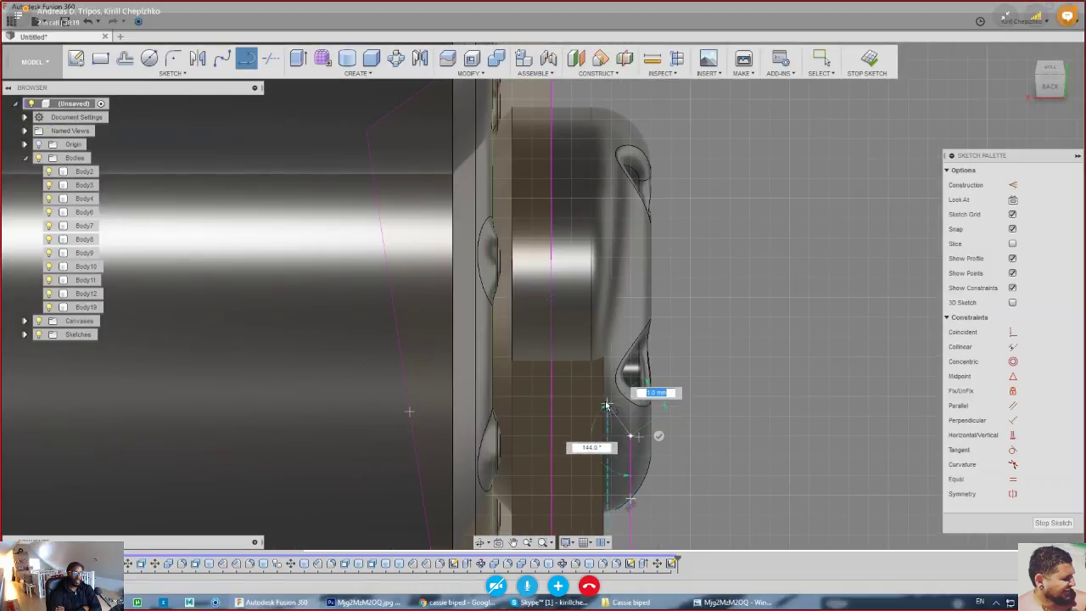
pyautogui.click(586, 393)
pyautogui.click(586, 394)
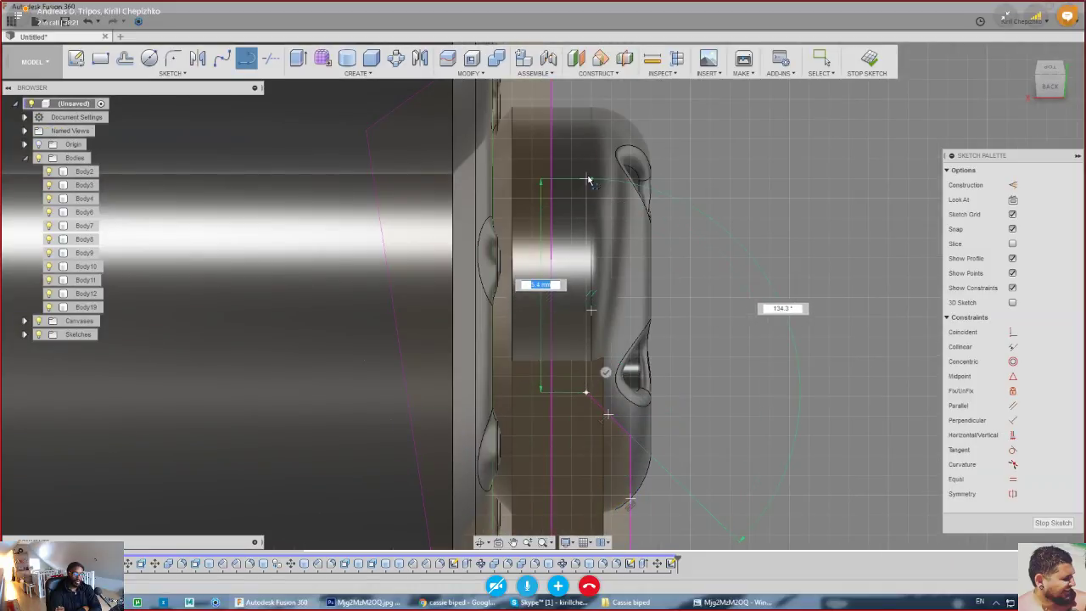
pyautogui.click(586, 178)
pyautogui.moveTo(631, 106); pyautogui.dragTo(627, 253, button='middle')
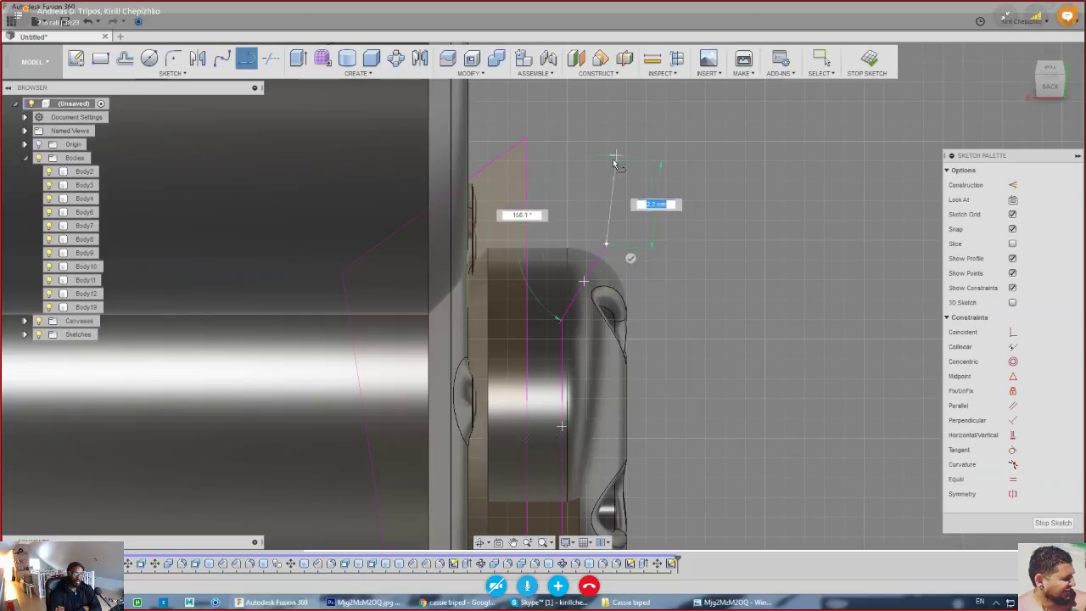
pyautogui.click(548, 181)
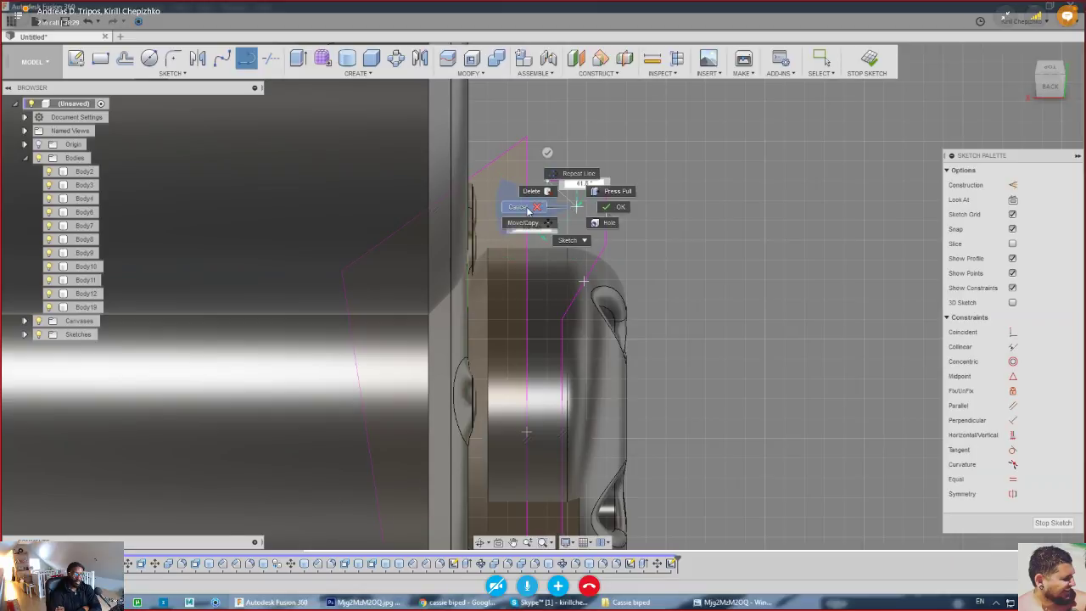
pyautogui.press('Escape')
# - Draw a horizontal line near the cap's upper edge, joining the outer outline to the inner profile's vertical side
pyautogui.click(252, 57)
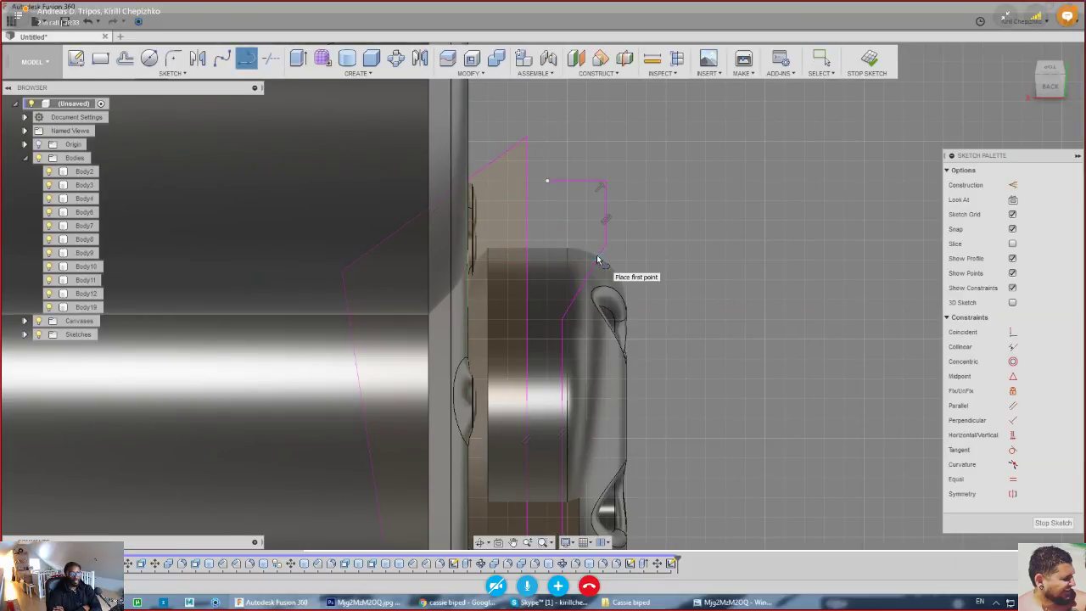
pyautogui.click(525, 254)
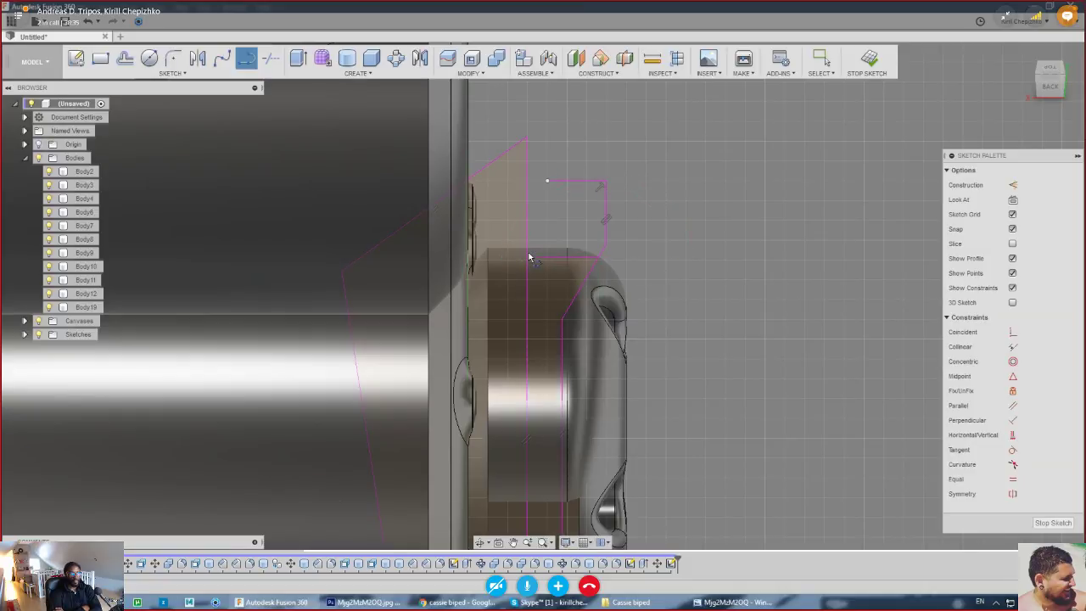
pyautogui.rightClick(528, 253)
pyautogui.click(563, 256)
# - Set up a cut extrusion of the inner profile with a distance of -14.0 mm through the arm
pyautogui.scroll(-4, 556, 229)
pyautogui.moveTo(553, 203); pyautogui.dragTo(547, 172, button='middle')
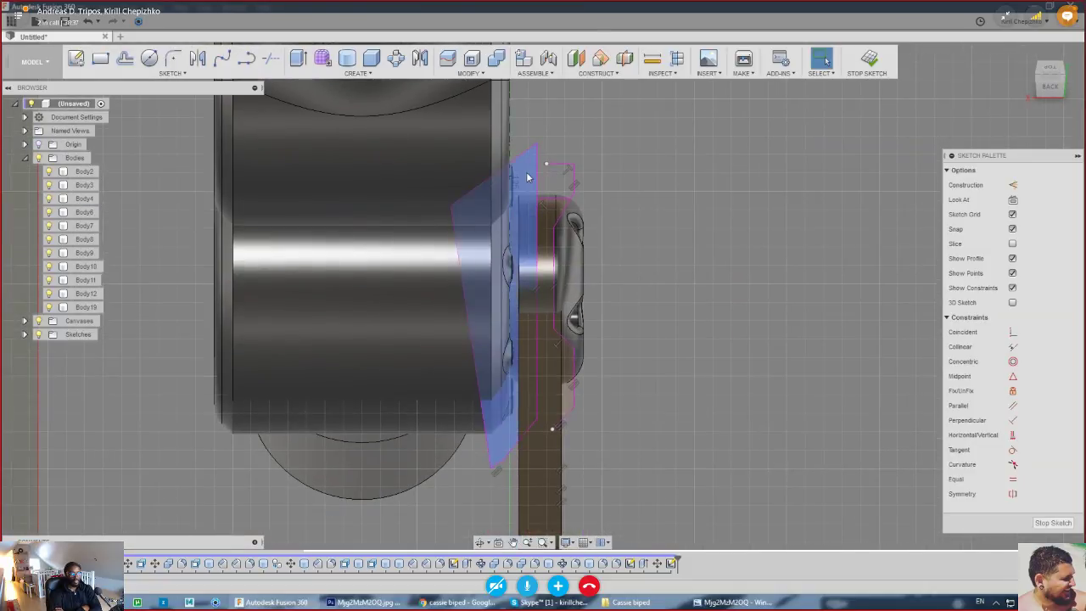
pyautogui.rightClick(526, 172)
pyautogui.click(553, 160)
pyautogui.keyDown('shift'); pyautogui.moveTo(832, 173); pyautogui.dragTo(469, 270, button='middle'); pyautogui.keyUp('shift')
pyautogui.moveTo(505, 294); pyautogui.dragTo(706, 448)
pyautogui.click(906, 358)
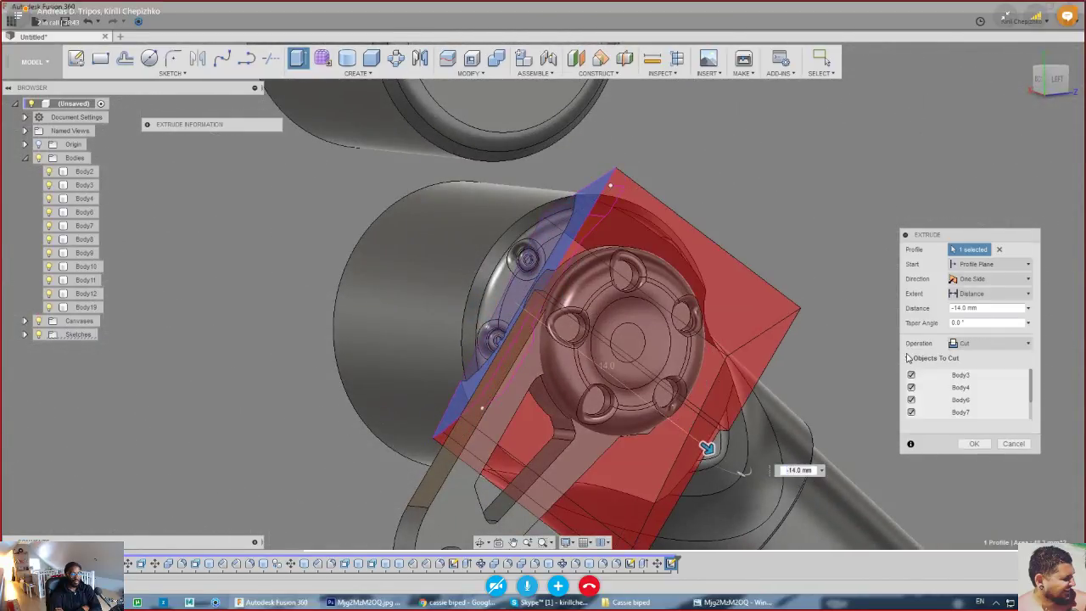
# - Restrict the cut to Body19 by excluding all other bodies, apply it, and undo it
pyautogui.click(911, 375)
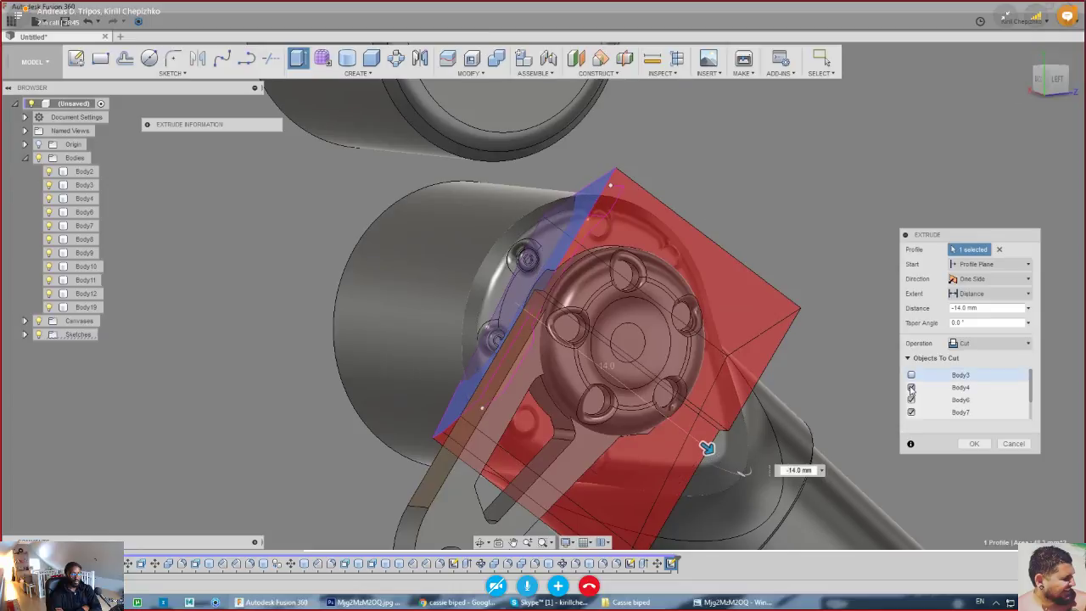
pyautogui.click(911, 387)
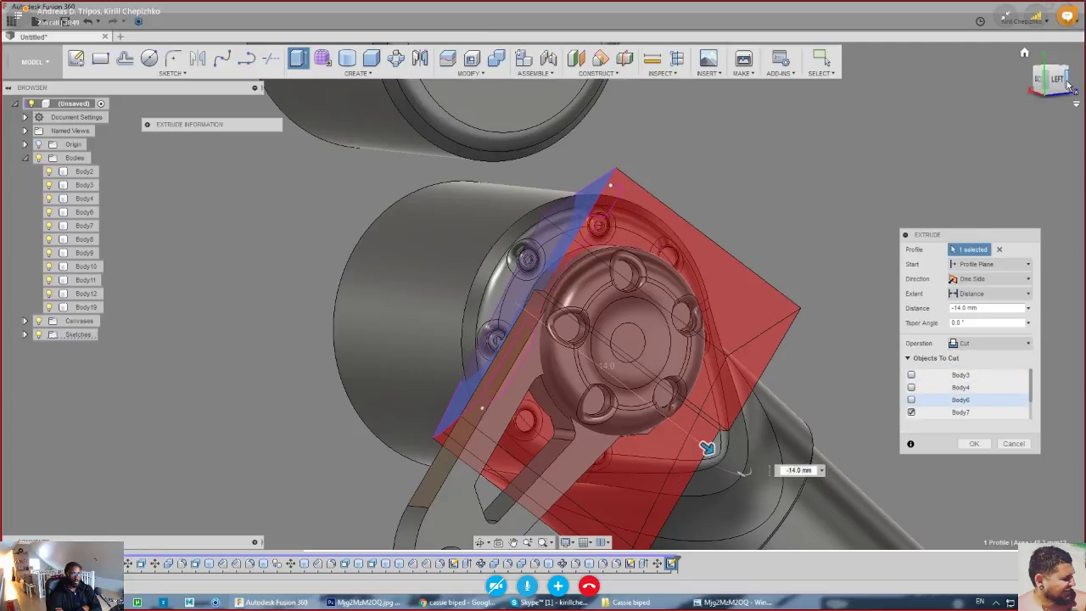
pyautogui.moveTo(1052, 83)
pyautogui.mouseDown()
pyautogui.moveTo(1064, 90)
pyautogui.moveTo(1076, 73)
pyautogui.mouseUp()
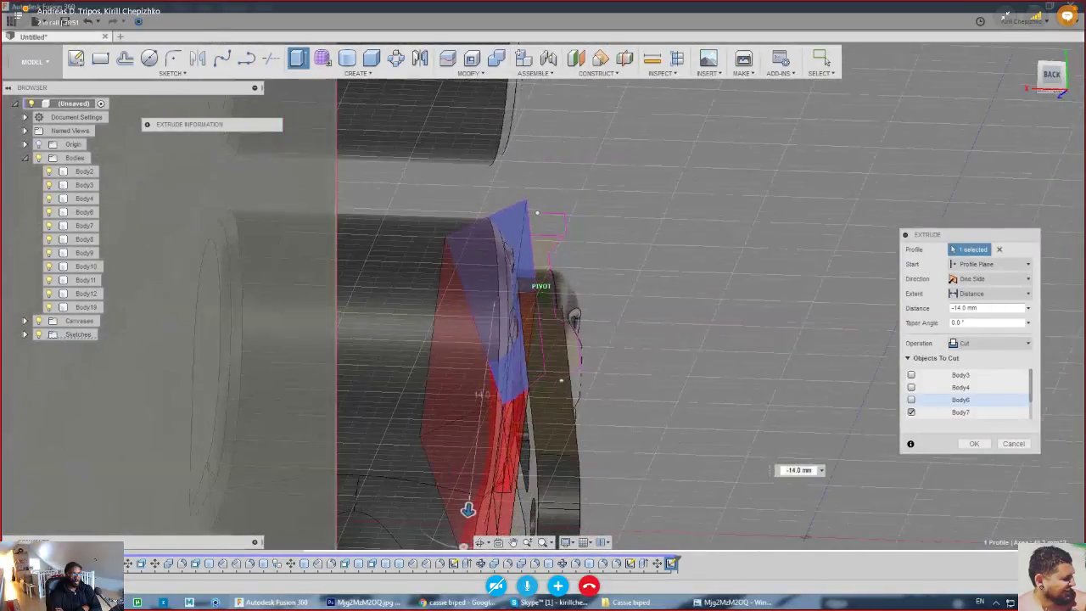
pyautogui.keyDown('shift'); pyautogui.moveTo(468, 509); pyautogui.dragTo(685, 500, button='middle'); pyautogui.keyUp('shift')
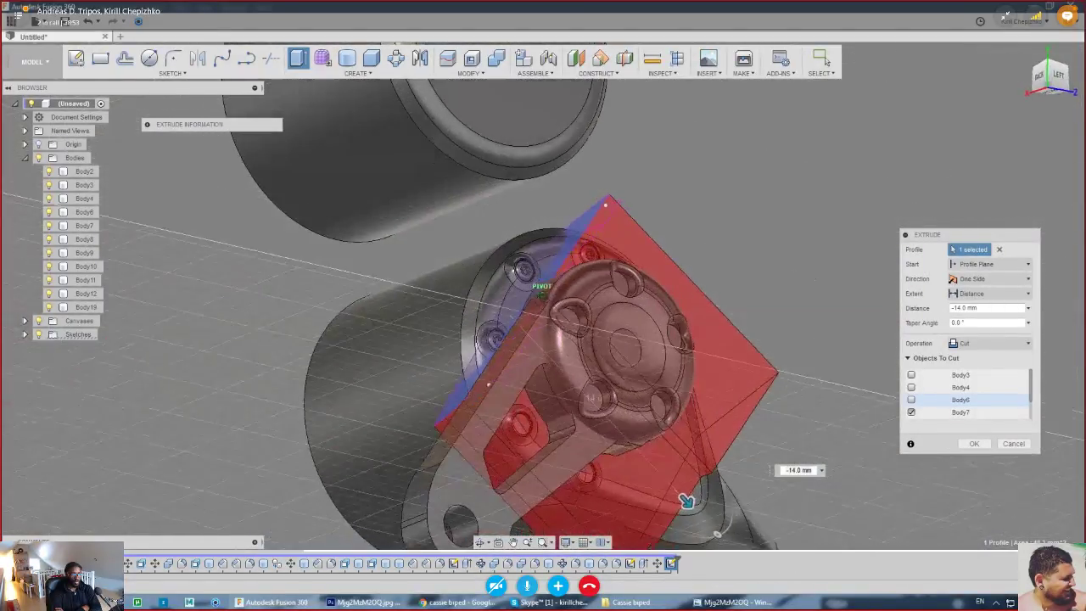
pyautogui.moveTo(1059, 71); pyautogui.dragTo(1054, 82)
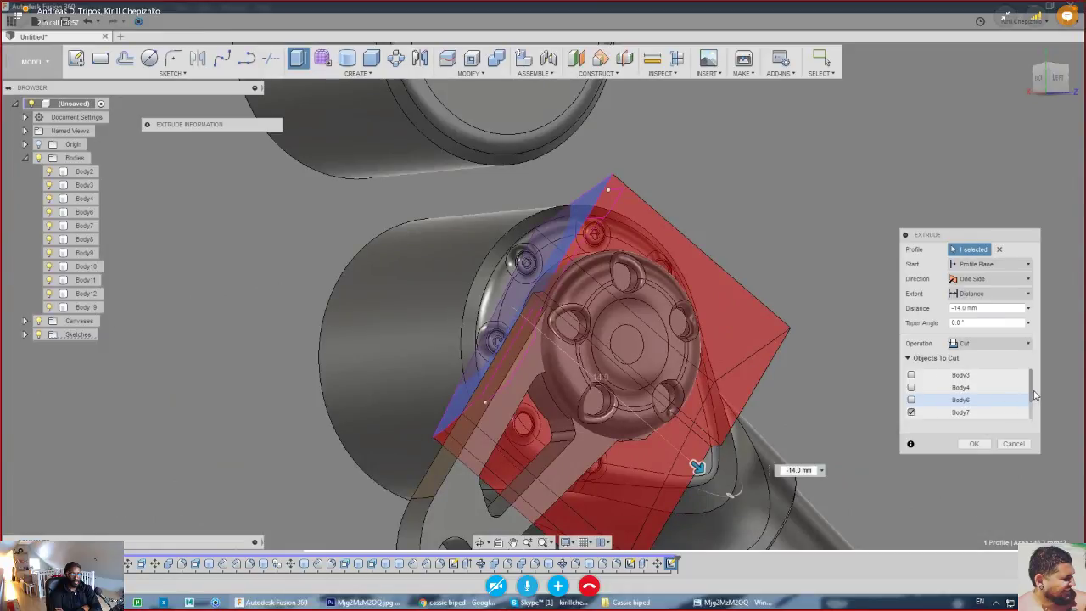
pyautogui.scroll(-3, 1034, 394)
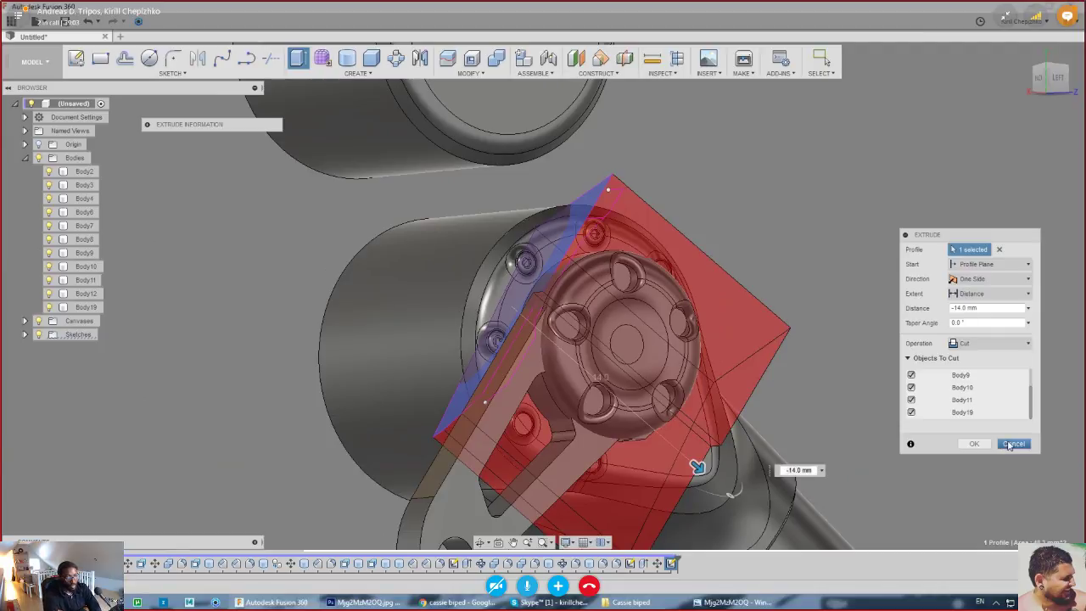
pyautogui.click(912, 375)
pyautogui.click(912, 387)
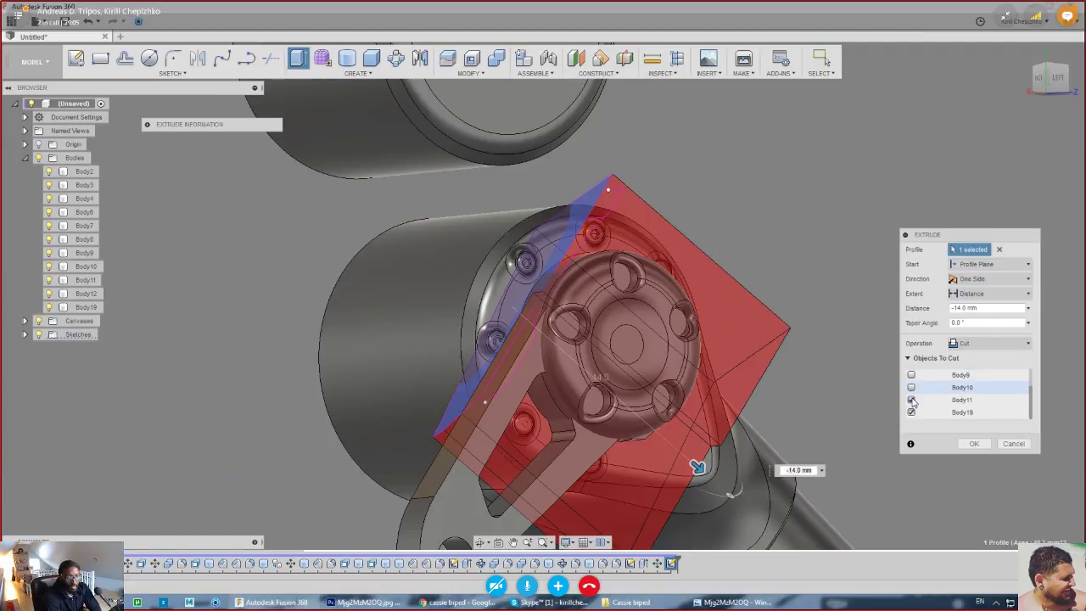
pyautogui.click(911, 400)
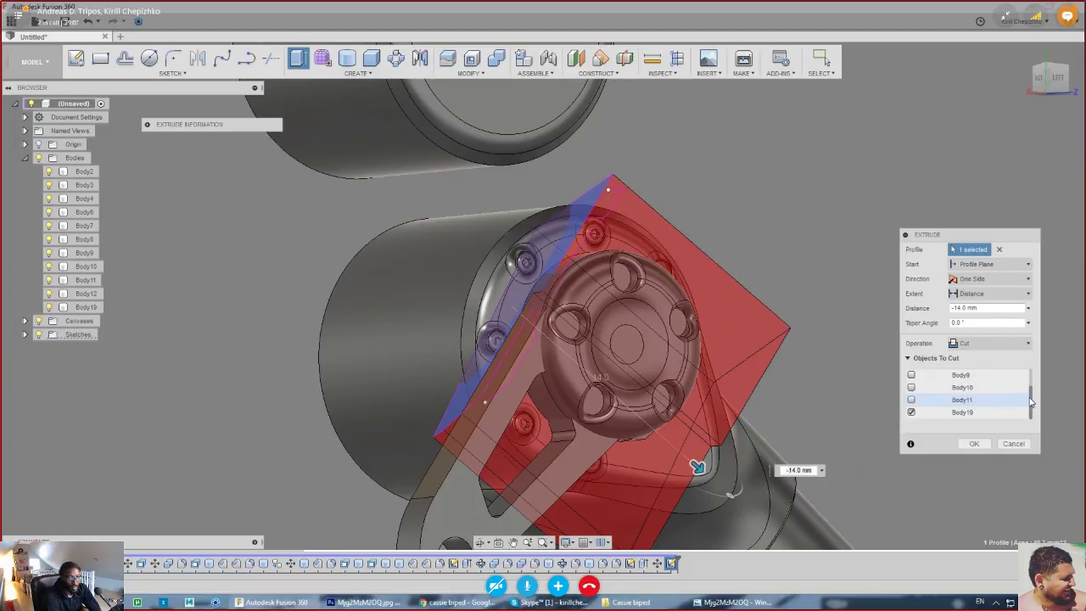
pyautogui.moveTo(1031, 403); pyautogui.dragTo(1026, 389)
pyautogui.click(911, 400)
pyautogui.click(911, 387)
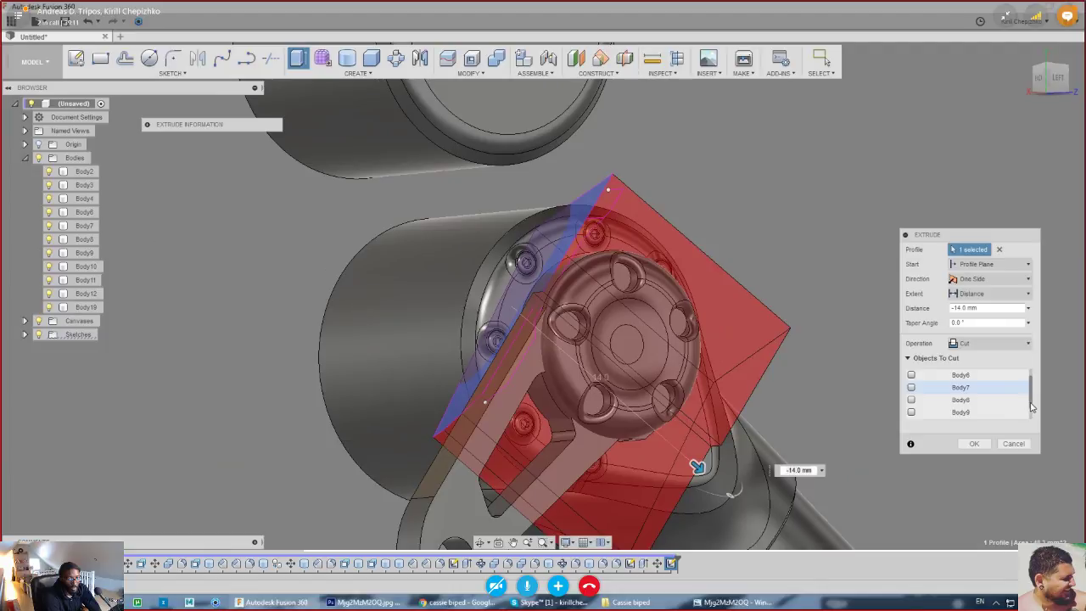
pyautogui.scroll(-2, 1032, 407)
pyautogui.click(911, 412)
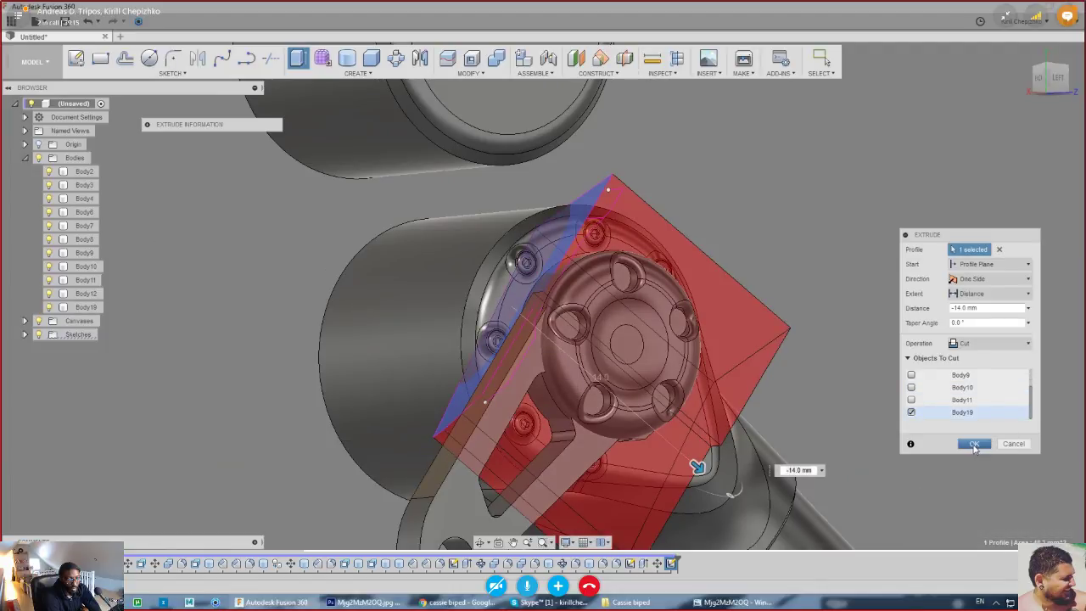
pyautogui.click(974, 446)
pyautogui.moveTo(905, 263); pyautogui.dragTo(748, 256, button='right')
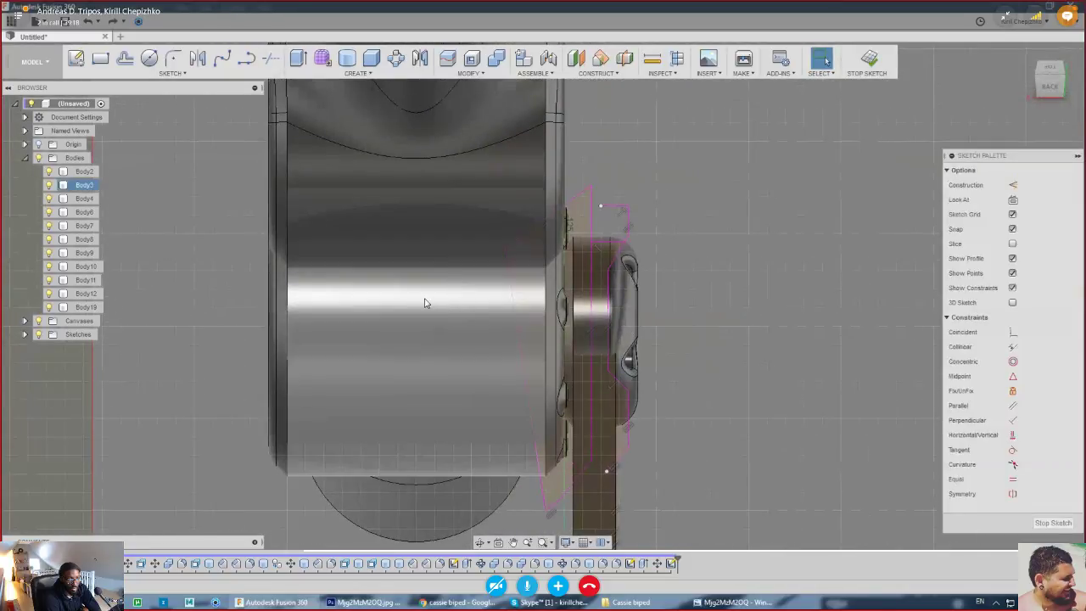
# - Hide Body2, Body3 and Body4 to check the arm and loose screws, and show the three bodies again
pyautogui.click(425, 302)
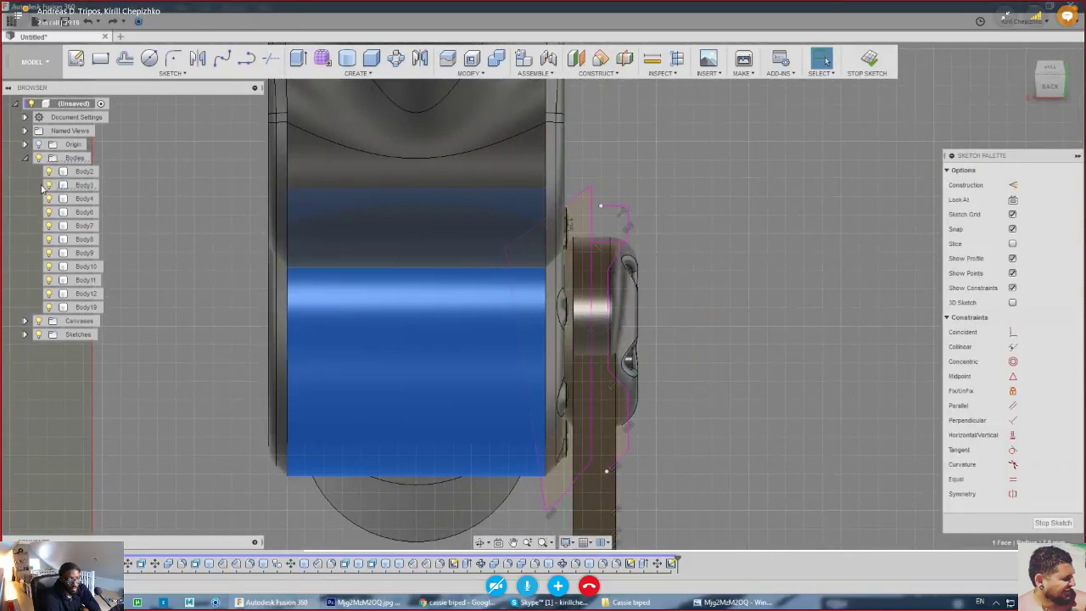
pyautogui.click(49, 185)
pyautogui.click(49, 172)
pyautogui.click(48, 199)
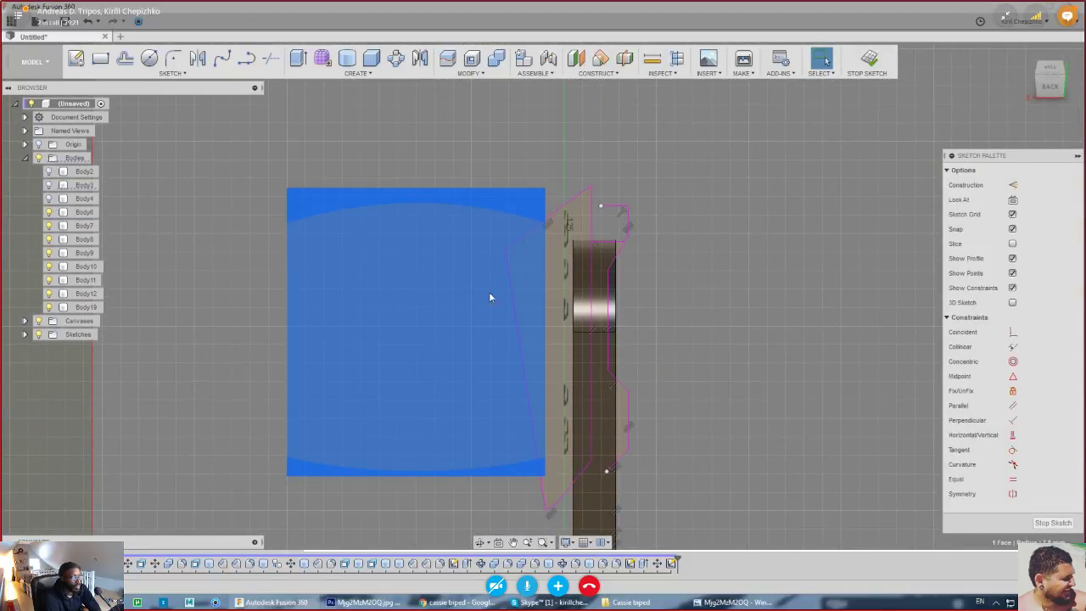
pyautogui.press('v')
pyautogui.click(1062, 83)
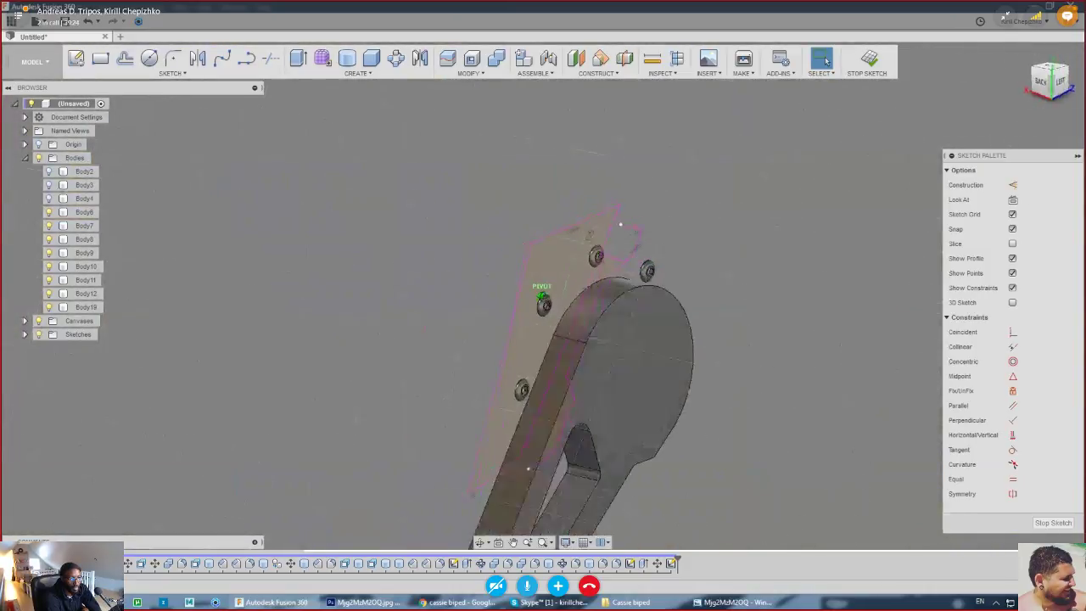
pyautogui.keyDown('shift'); pyautogui.moveTo(590, 235); pyautogui.dragTo(586, 243, button='middle'); pyautogui.keyUp('shift')
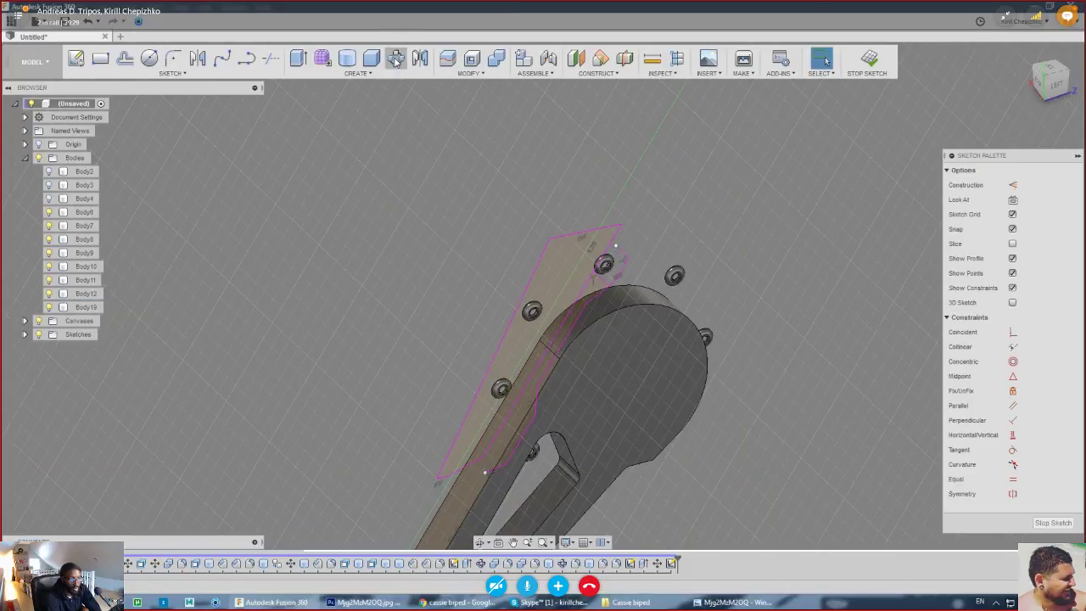
pyautogui.click(49, 198)
pyautogui.click(48, 185)
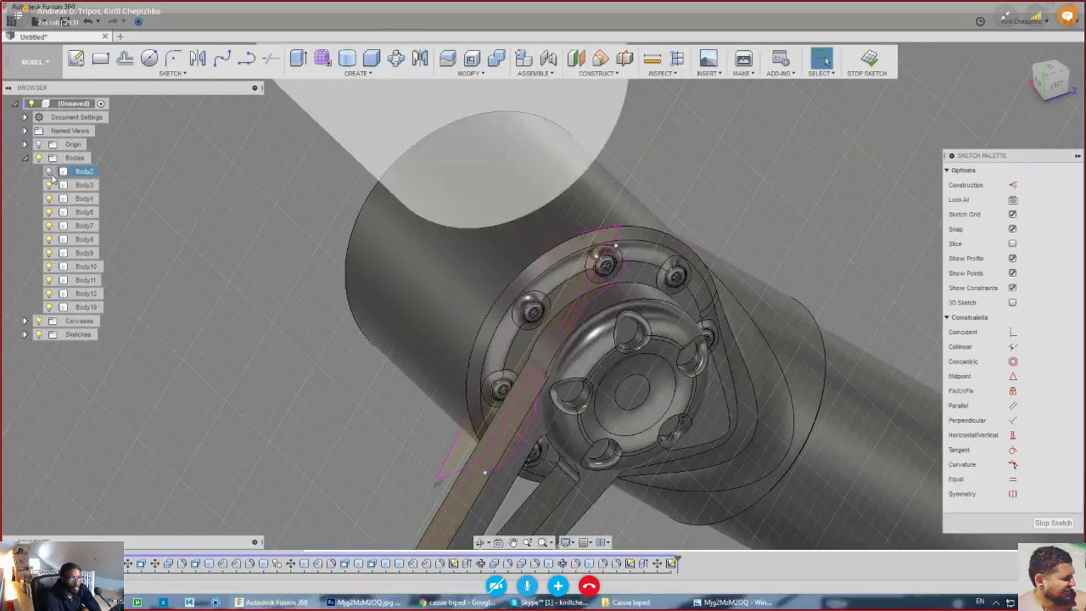
pyautogui.click(48, 171)
# - Join all the screw bodies around the flange, Body6 to Body12, to the housing Body3 with Combine
pyautogui.click(497, 58)
pyautogui.click(540, 311)
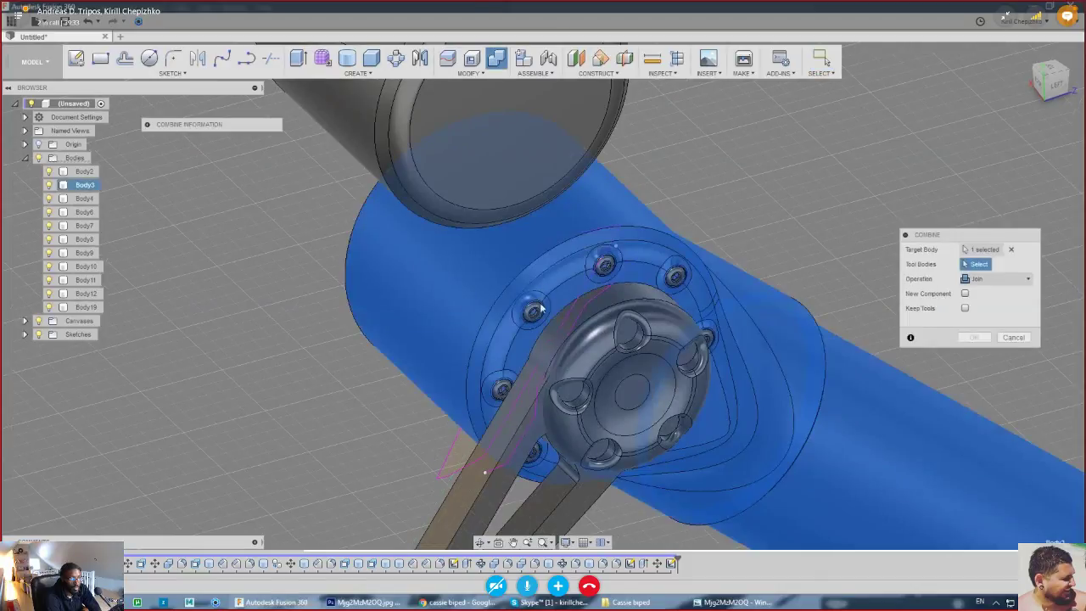
pyautogui.click(604, 264)
pyautogui.click(675, 277)
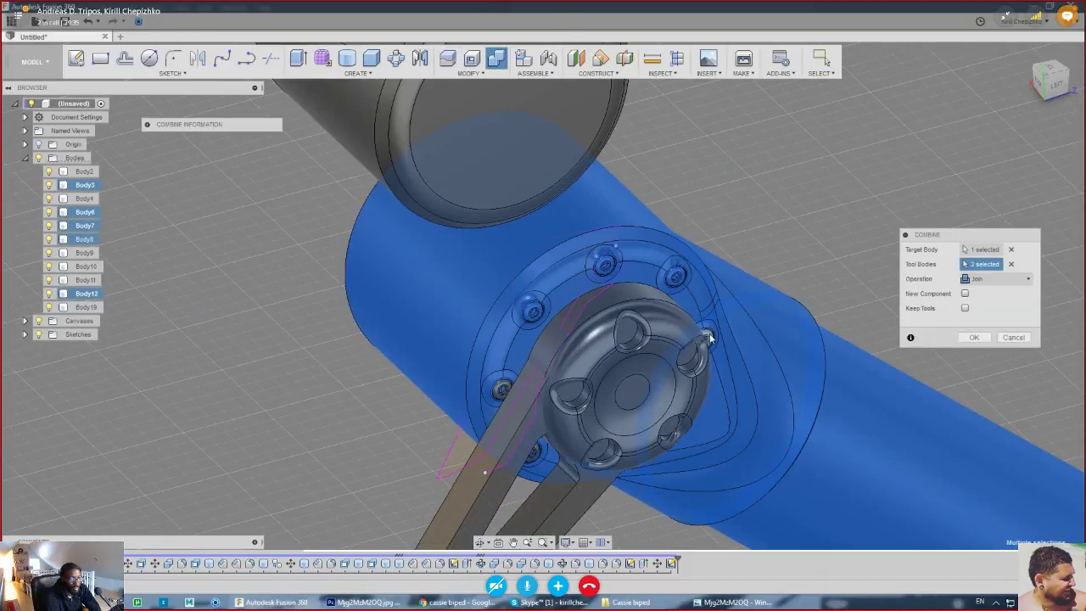
pyautogui.click(503, 390)
pyautogui.click(537, 448)
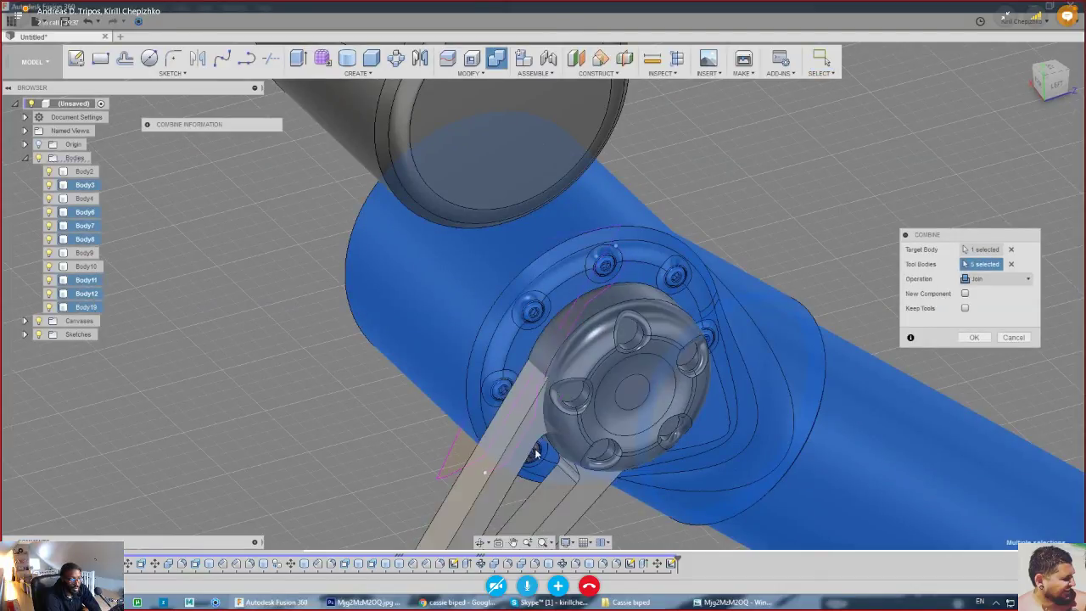
pyautogui.moveTo(1045, 91); pyautogui.dragTo(1021, 64)
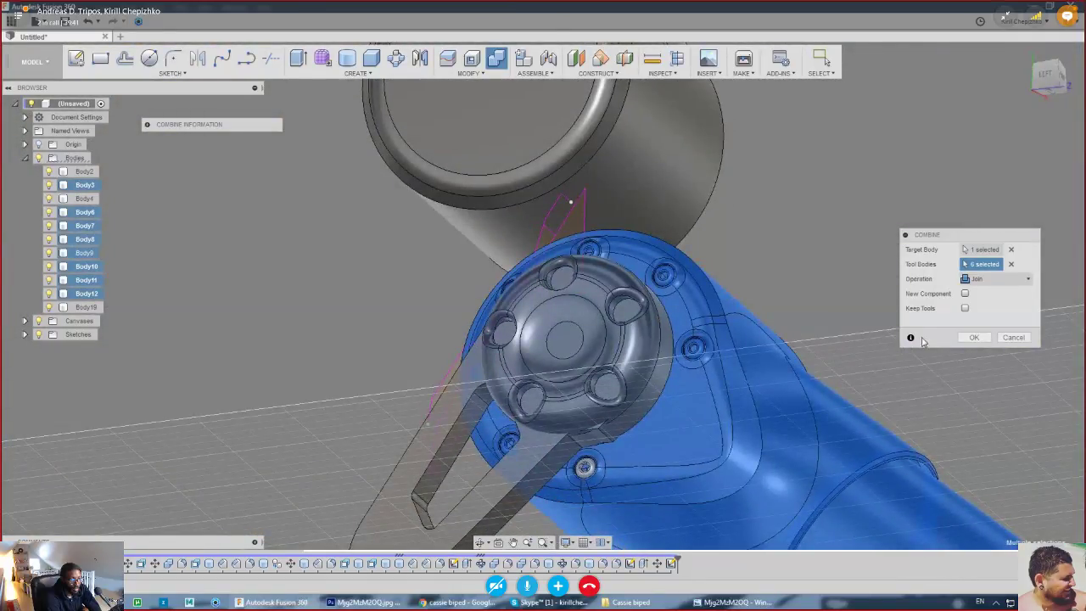
pyautogui.click(967, 338)
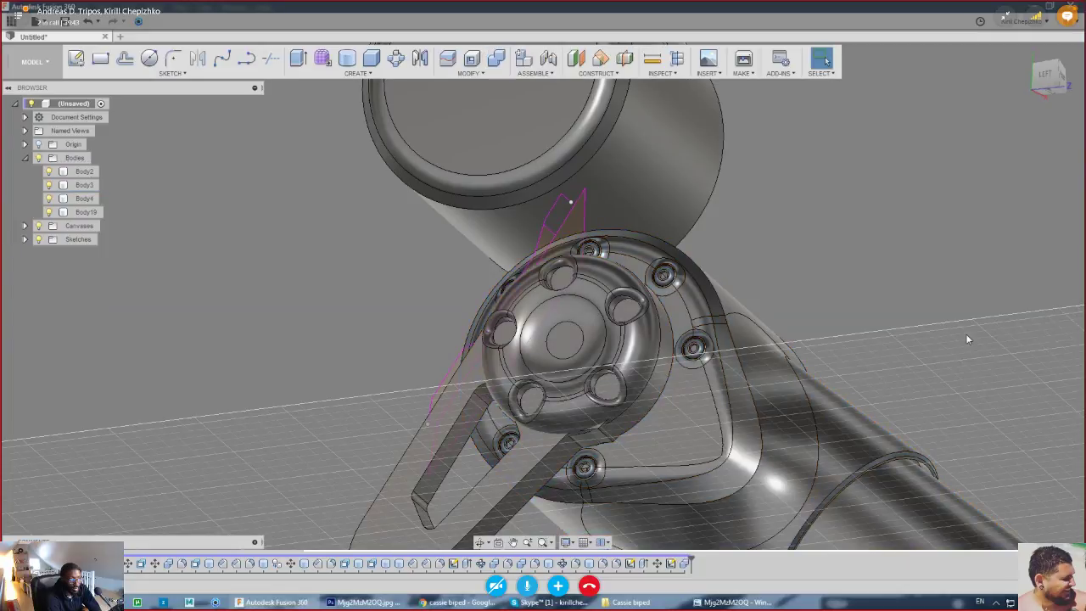
# - Hide Body2 and the housing Body3 to leave only the arm and cap displayed
pyautogui.click(1051, 87)
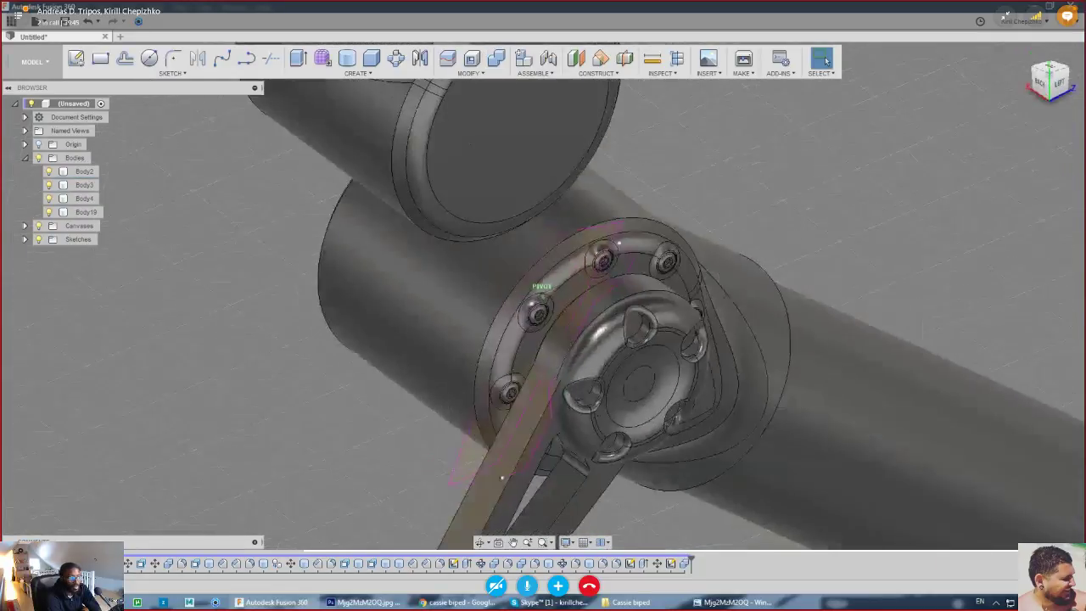
pyautogui.click(49, 173)
pyautogui.click(49, 185)
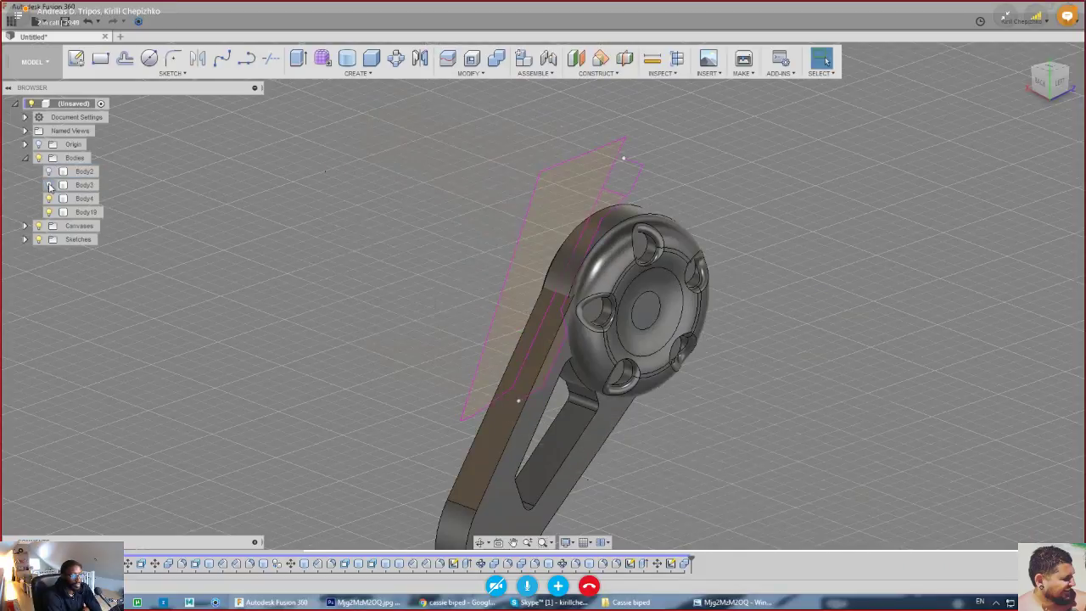
# - Set up a cut extrusion of the inner side profile with a distance of -15.0 mm through the arm
pyautogui.rightClick(563, 195)
pyautogui.click(557, 257)
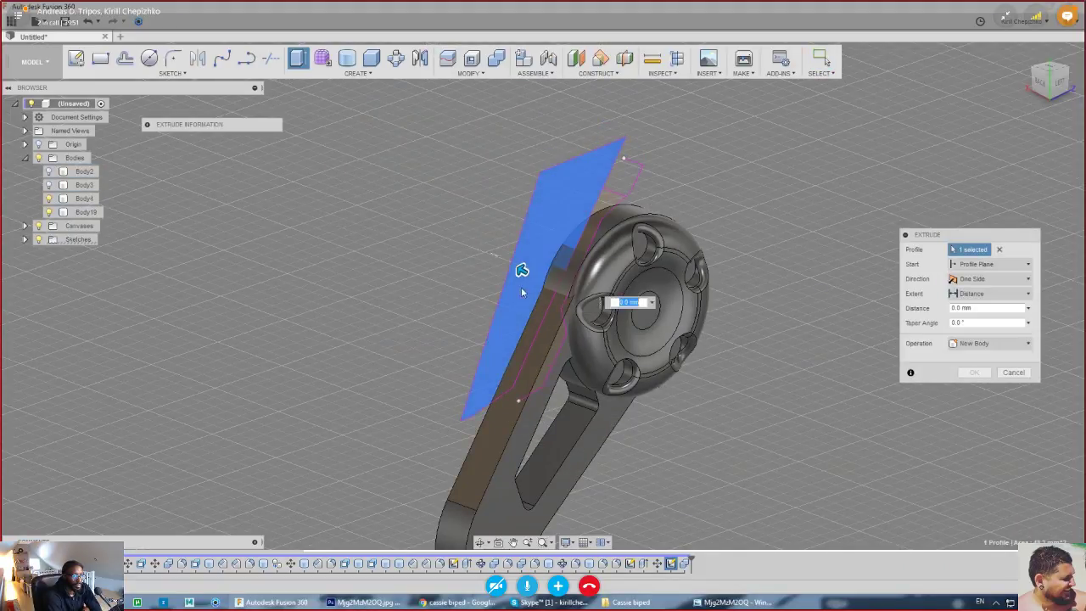
pyautogui.click(523, 361)
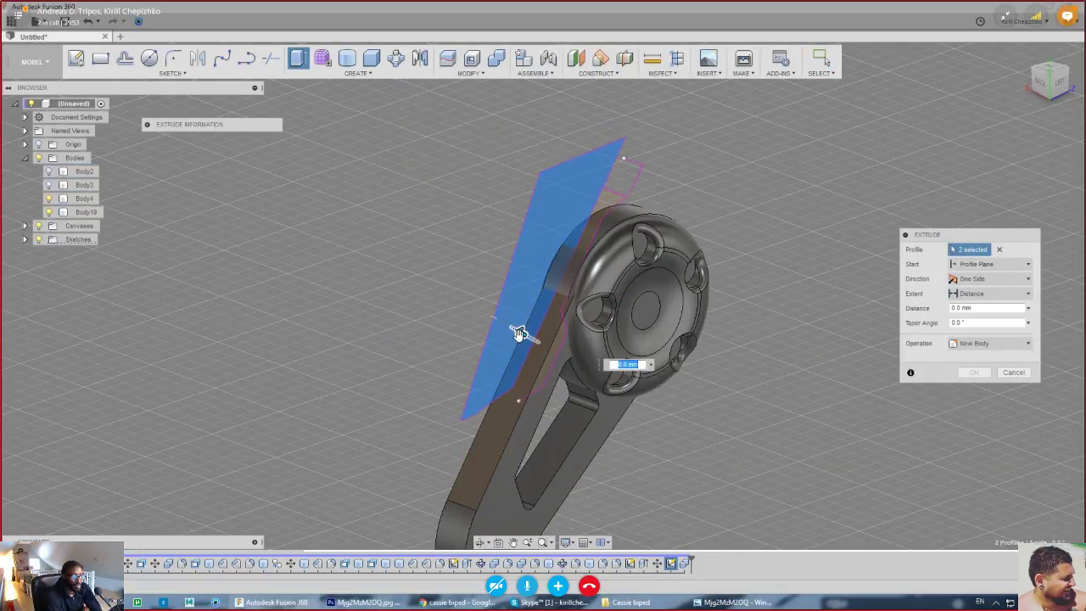
pyautogui.moveTo(520, 334); pyautogui.dragTo(667, 463)
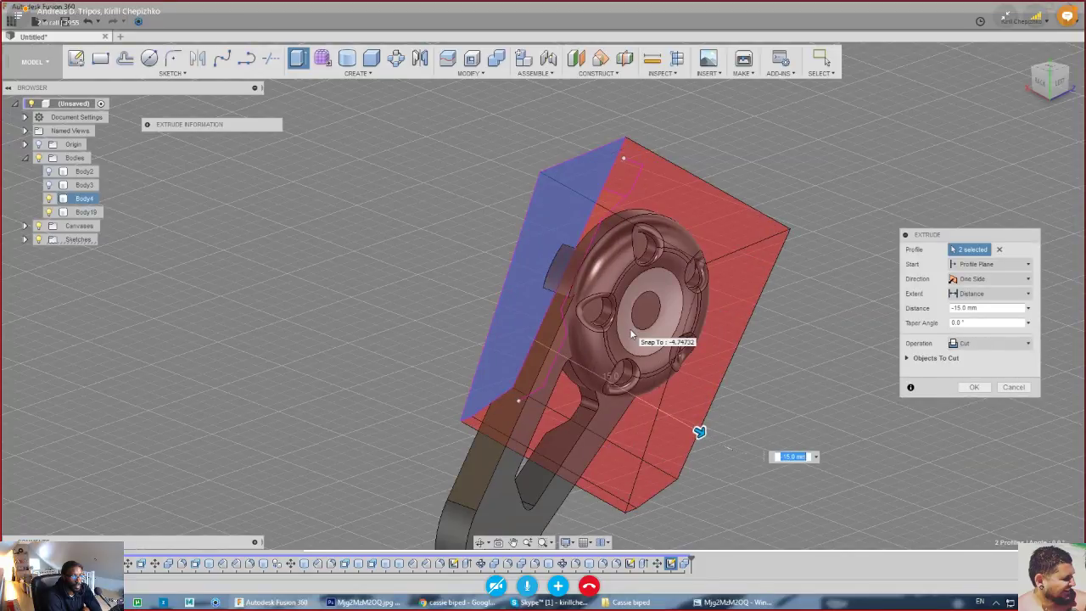
pyautogui.click(559, 272)
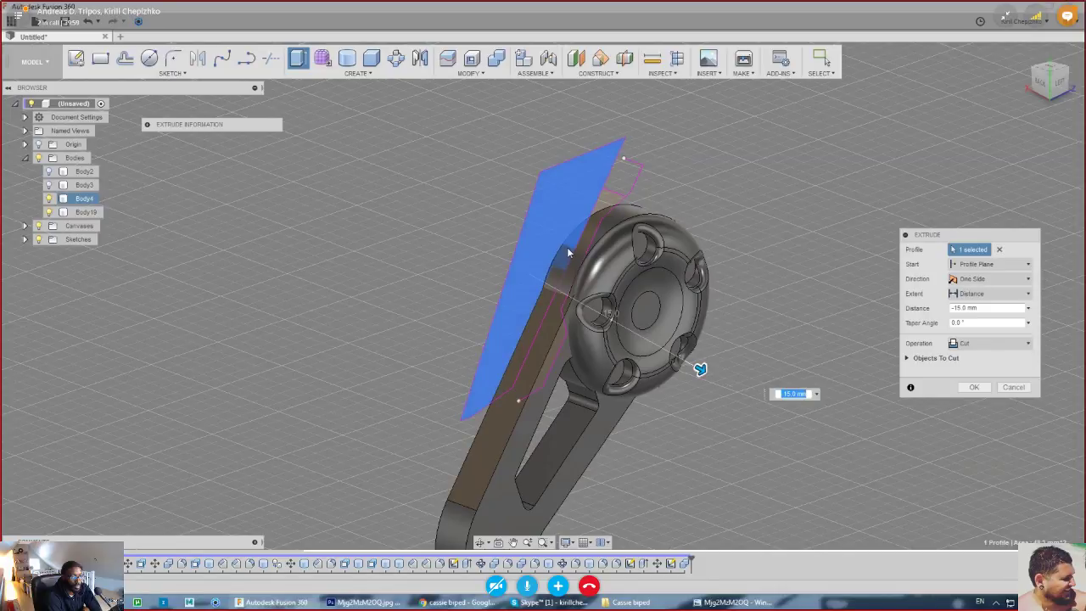
pyautogui.click(566, 276)
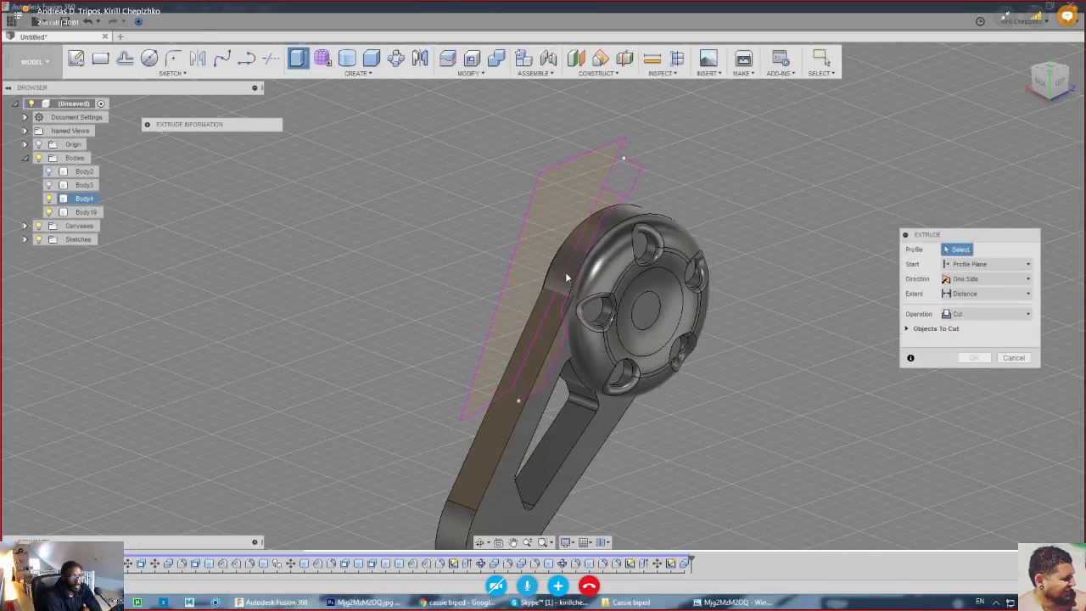
pyautogui.click(561, 261)
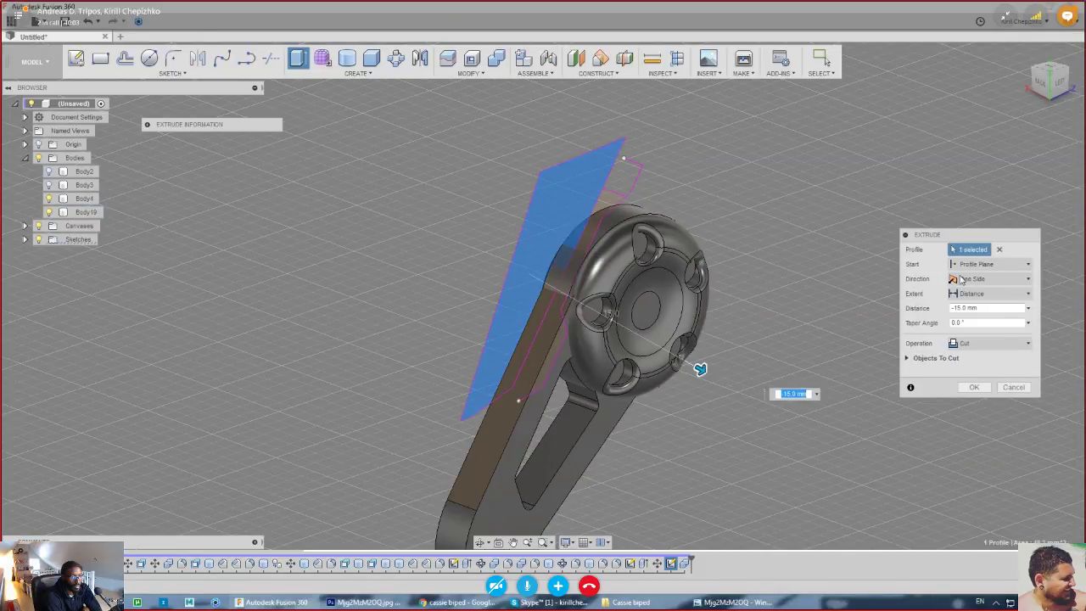
# - Make the cut two-sided with -7.0 mm on side 2, include both inner profile regions, and apply it
pyautogui.click(989, 278)
pyautogui.click(976, 303)
pyautogui.moveTo(532, 276); pyautogui.dragTo(445, 227)
pyautogui.click(602, 344)
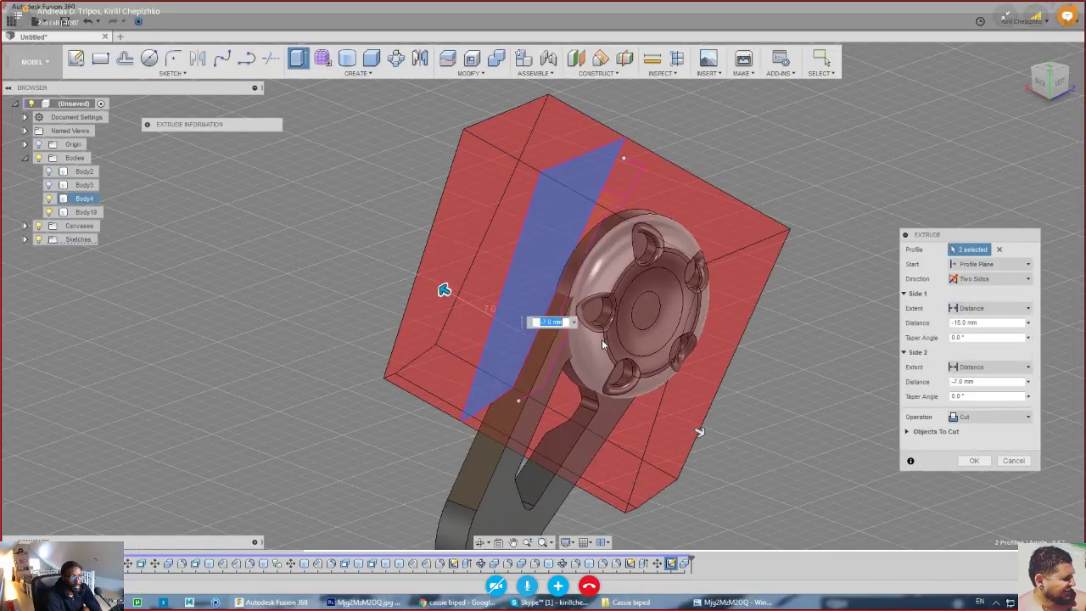
pyautogui.moveTo(1040, 85); pyautogui.dragTo(1074, 83)
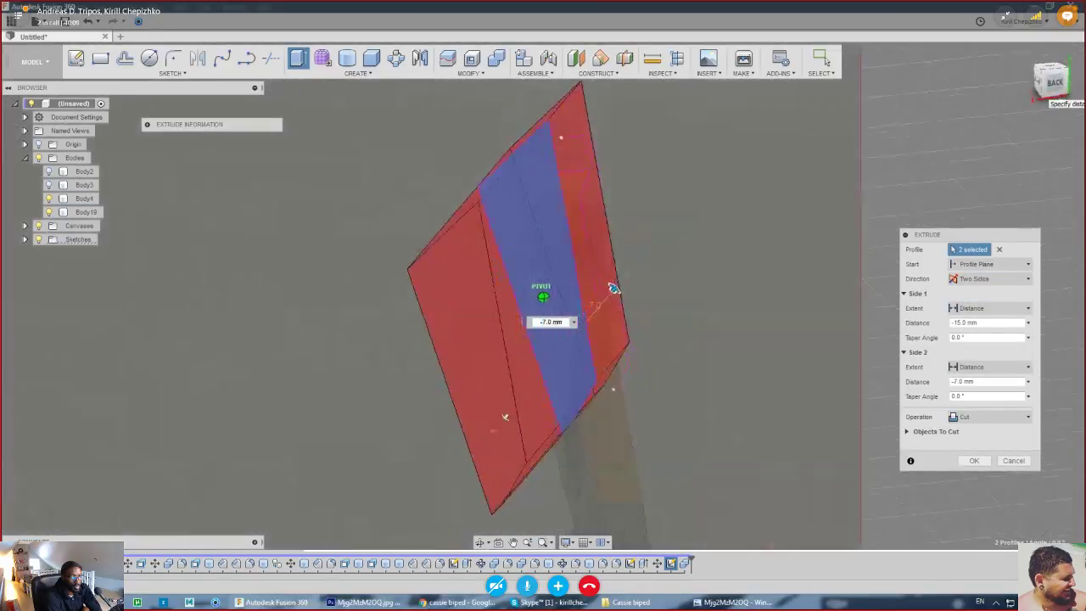
pyautogui.keyDown('shift'); pyautogui.moveTo(613, 288); pyautogui.dragTo(465, 312, button='middle'); pyautogui.keyUp('shift')
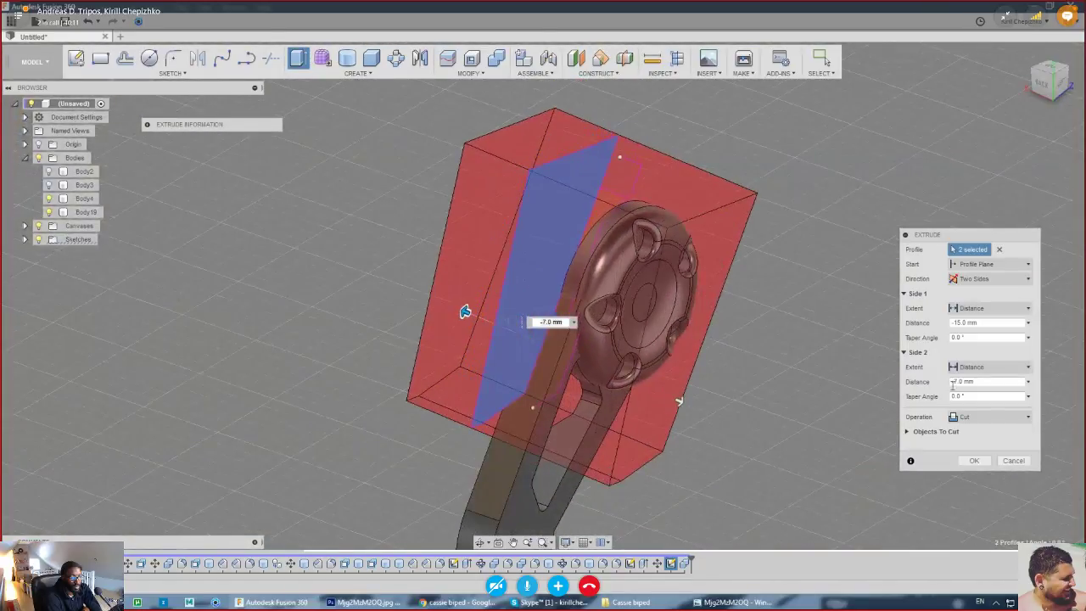
pyautogui.click(976, 461)
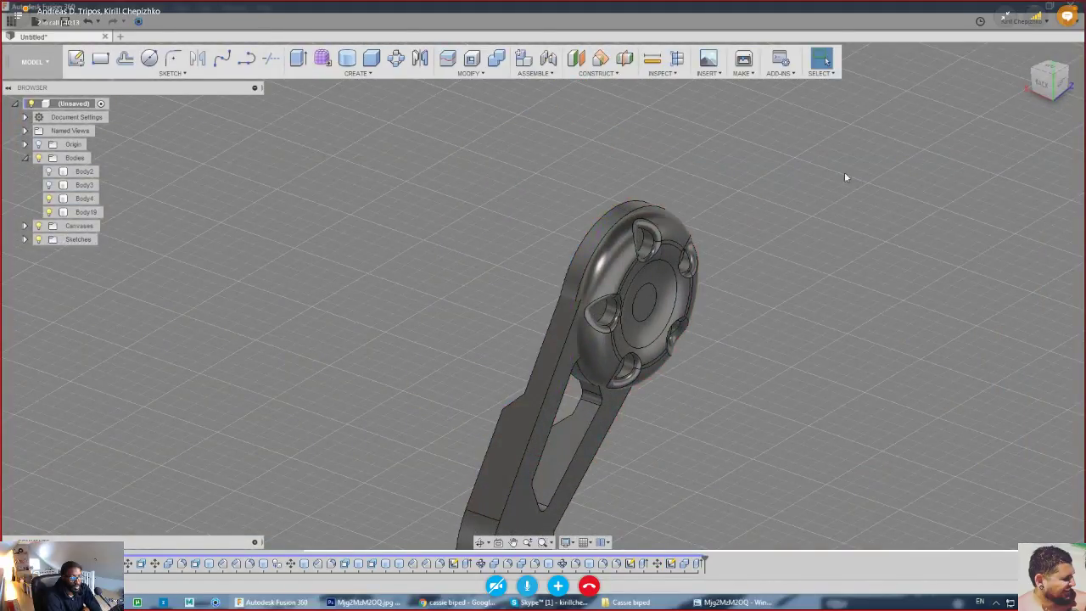
# - Show Sketch12 again so its remaining profiles can be used on the arm
pyautogui.moveTo(1052, 81); pyautogui.dragTo(1023, 73)
pyautogui.keyDown('shift'); pyautogui.moveTo(437, 318); pyautogui.dragTo(390, 311, button='middle'); pyautogui.keyUp('shift')
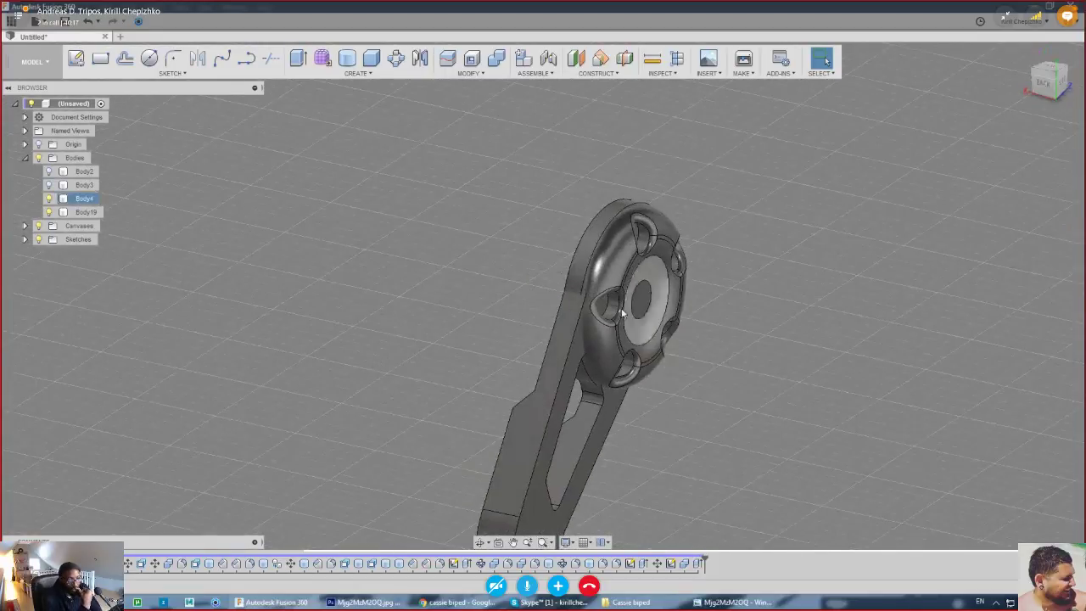
pyautogui.click(24, 240)
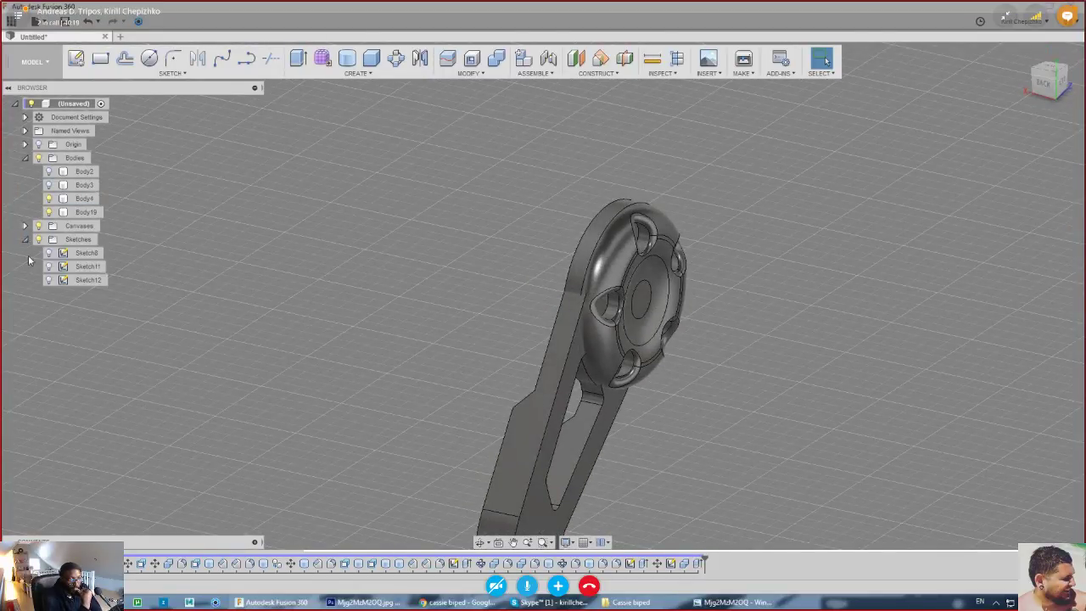
pyautogui.click(49, 280)
# - Extrude the narrow profile on the arm's outer side below the cap by -1.6 mm
pyautogui.rightClick(576, 353)
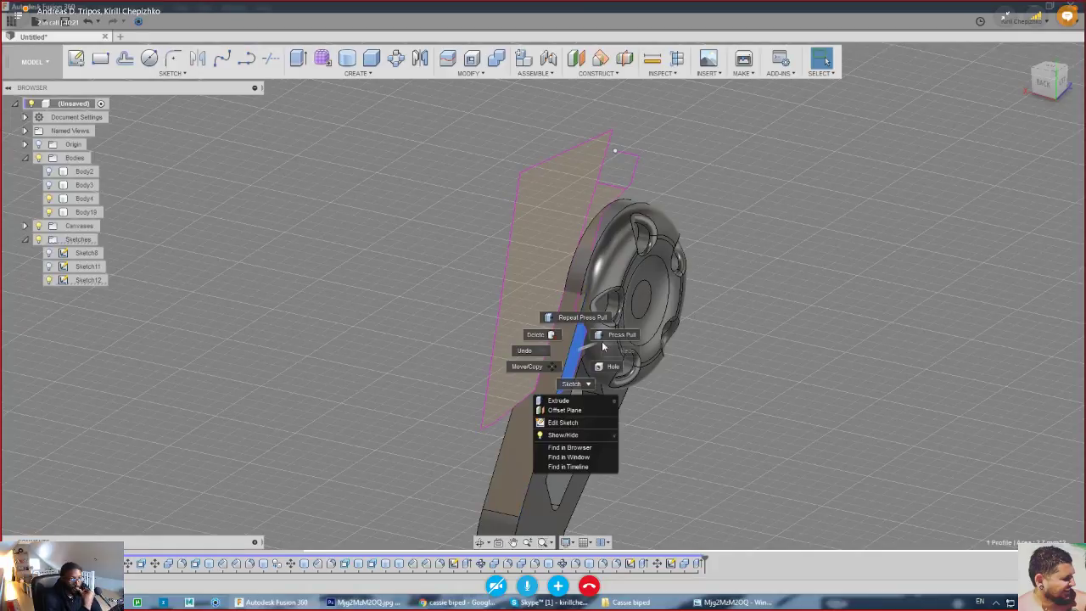
pyautogui.click(614, 334)
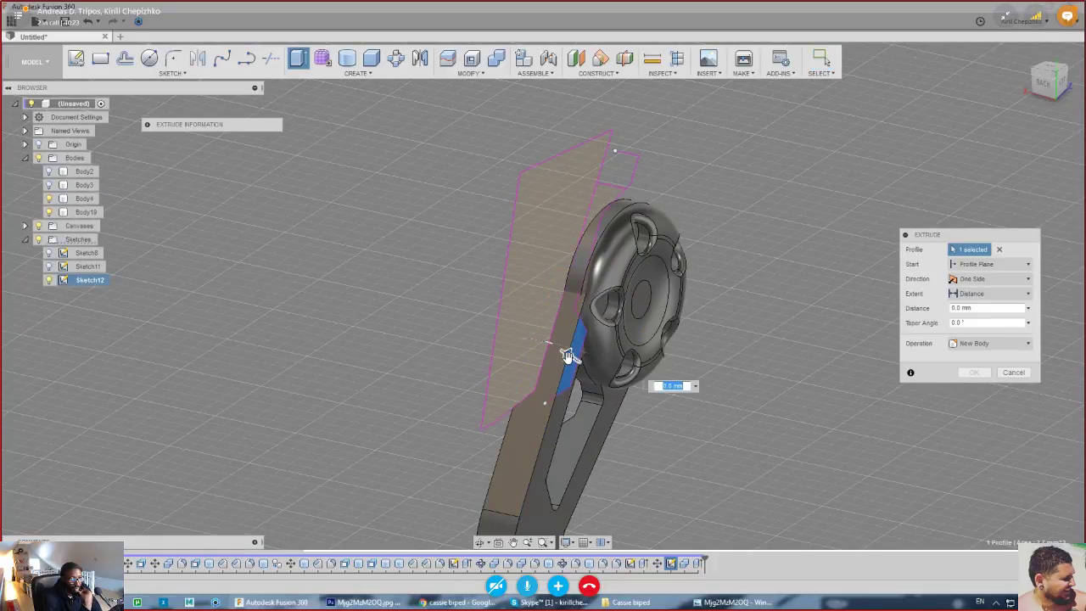
pyautogui.moveTo(567, 355); pyautogui.dragTo(602, 404)
pyautogui.moveTo(1046, 82); pyautogui.dragTo(1035, 81)
pyautogui.scroll(4, 509, 337)
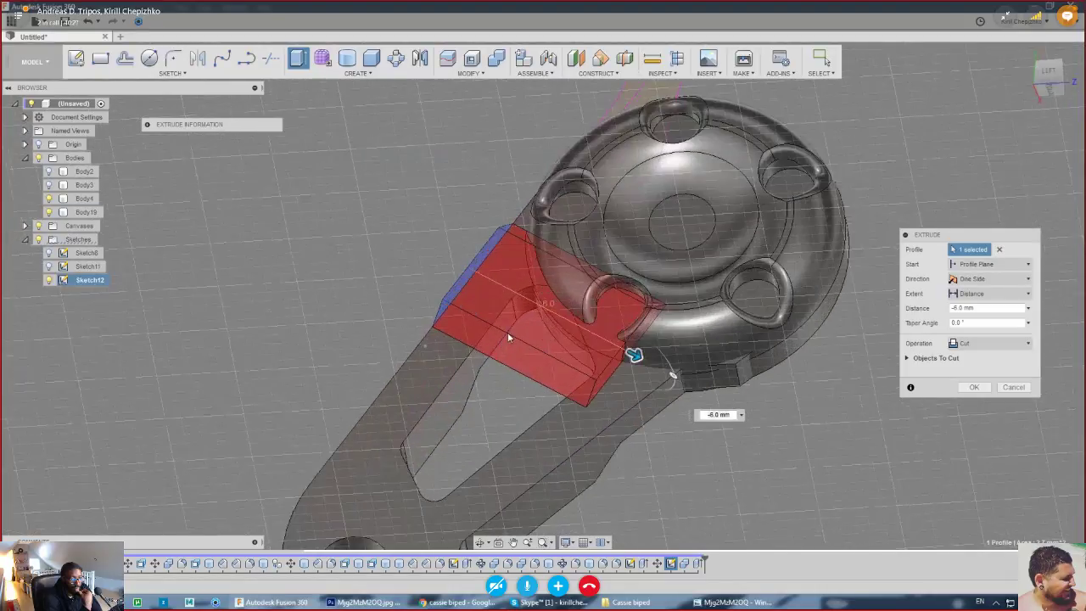
pyautogui.moveTo(635, 355); pyautogui.dragTo(504, 340)
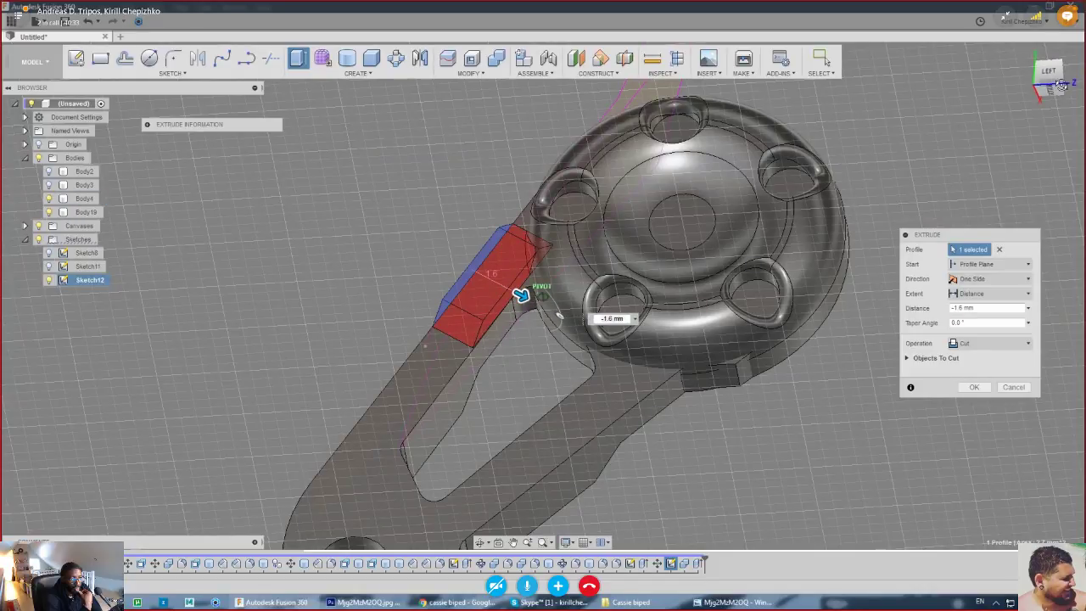
# - Change the narrow profile's extrusion operation to Join and apply it
pyautogui.click(1039, 61)
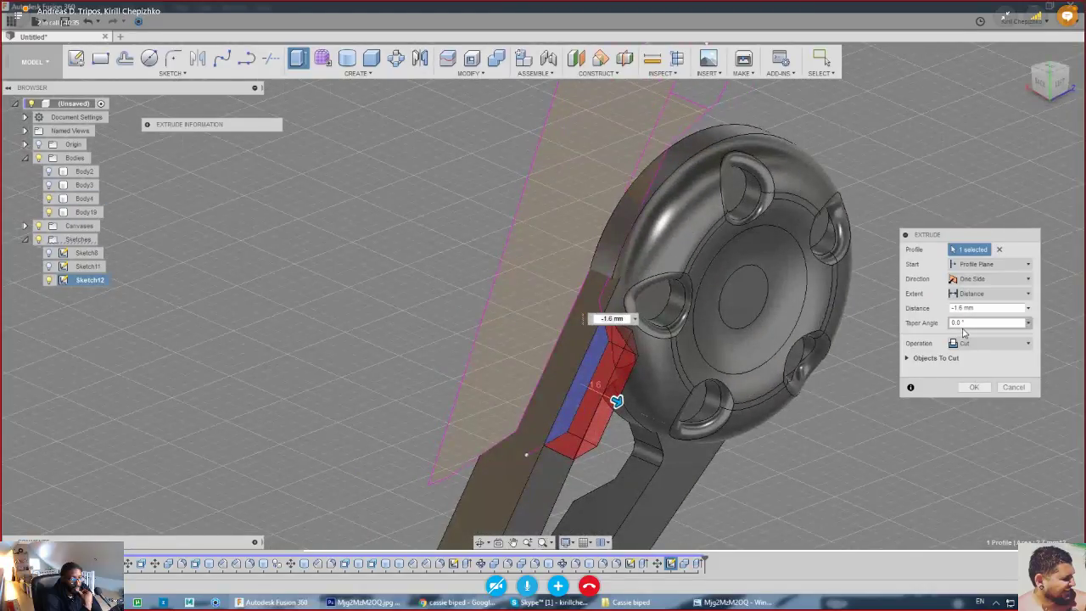
pyautogui.click(968, 343)
pyautogui.click(965, 362)
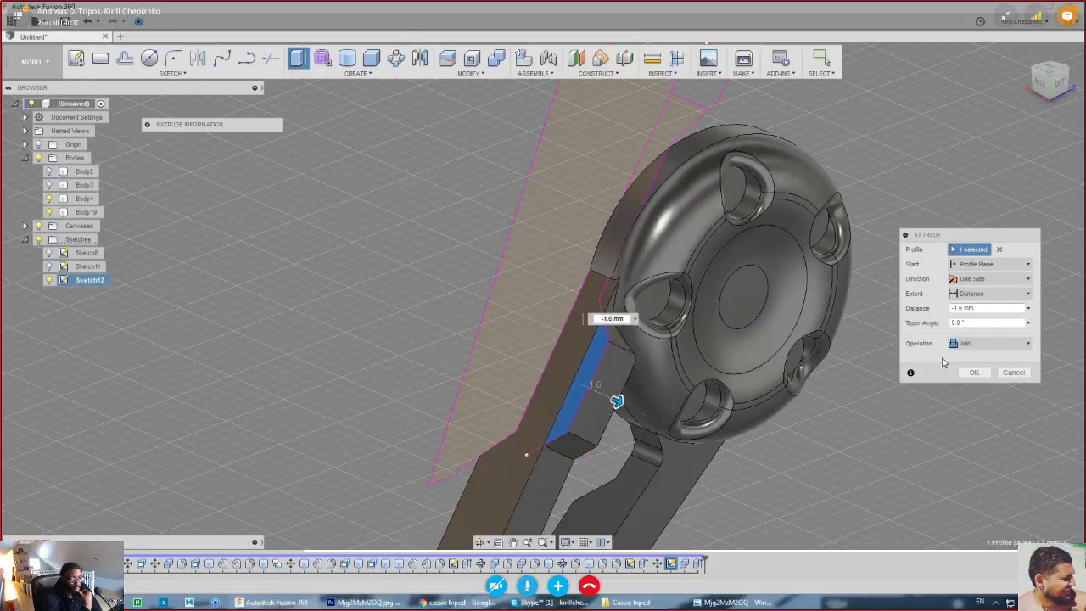
pyautogui.click(597, 285)
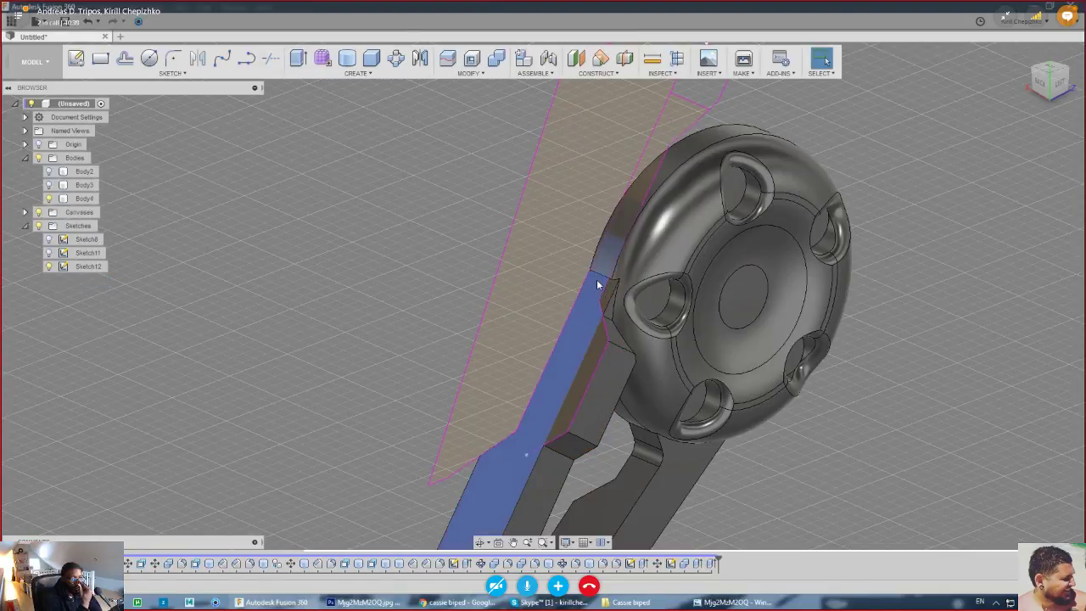
# - Hide the reference canvases and check the arm's shape from its inner side
pyautogui.scroll(3, 597, 283)
pyautogui.scroll(-8, 596, 279)
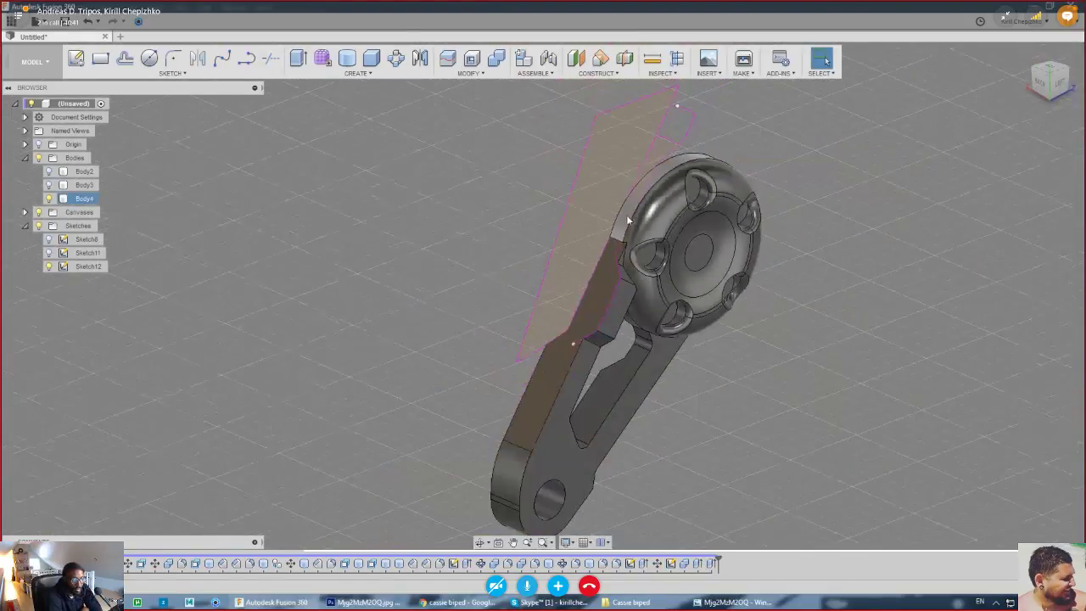
pyautogui.moveTo(1040, 100)
pyautogui.mouseDown()
pyautogui.moveTo(1043, 127)
pyautogui.moveTo(1065, 115)
pyautogui.moveTo(1042, 100)
pyautogui.moveTo(1077, 99)
pyautogui.mouseUp()
pyautogui.keyDown('shift'); pyautogui.moveTo(609, 307); pyautogui.dragTo(495, 414, button='middle'); pyautogui.keyUp('shift')
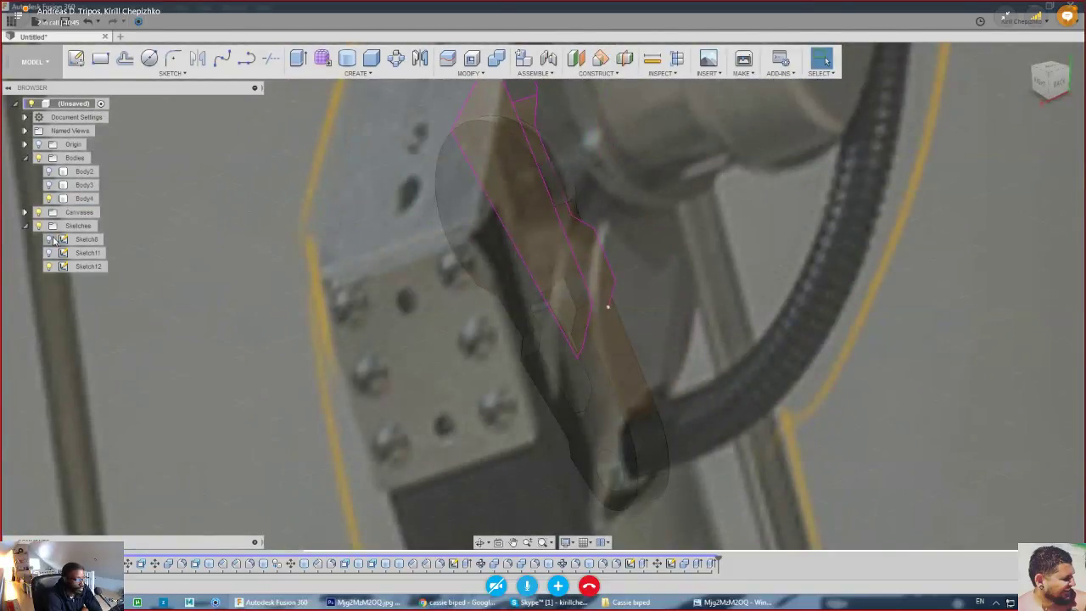
pyautogui.click(38, 213)
pyautogui.scroll(1, 526, 312)
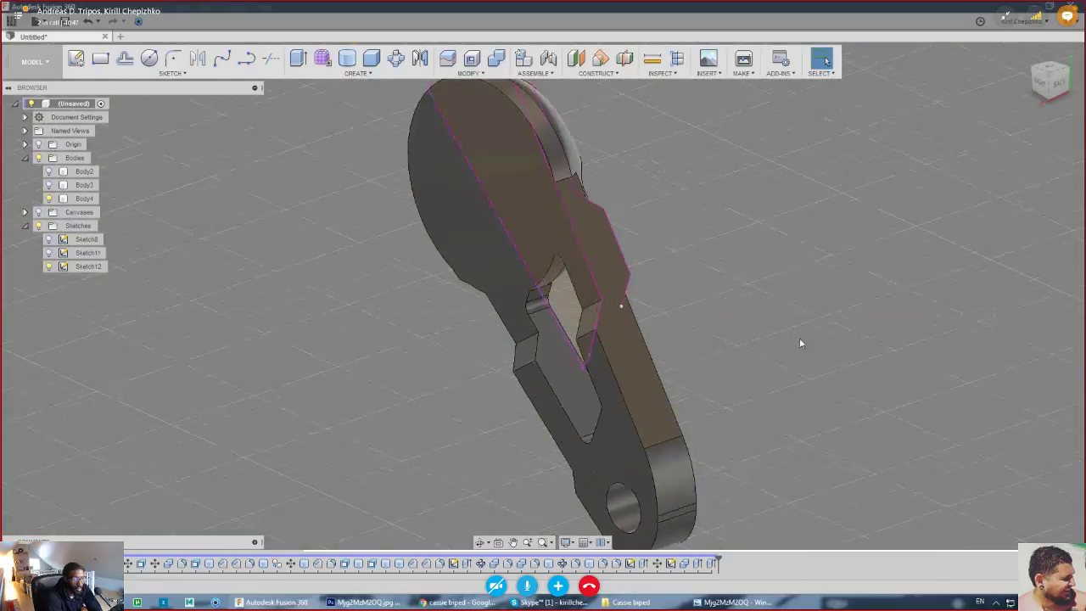
pyautogui.moveTo(743, 356)
pyautogui.mouseDown(button='middle')
pyautogui.moveTo(803, 422)
pyautogui.moveTo(730, 351)
pyautogui.mouseUp(button='middle')
pyautogui.scroll(-3, 802, 421)
pyautogui.scroll(3, 604, 336)
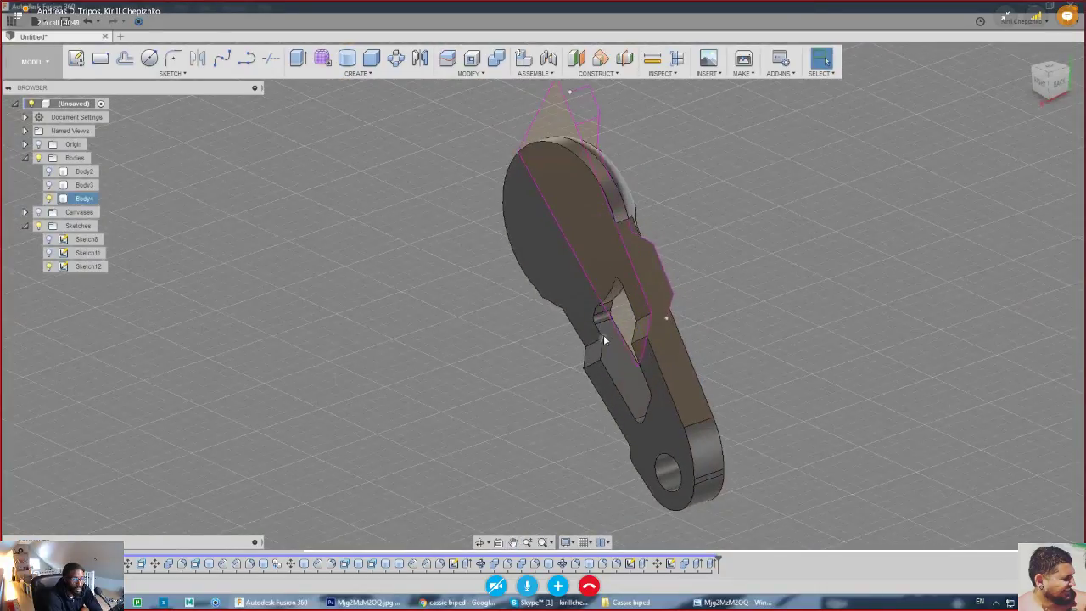
# - Hide Sketch12 and fillet the four step edges on the inner faces of the arm's two branches with a 1 mm radius
pyautogui.click(49, 266)
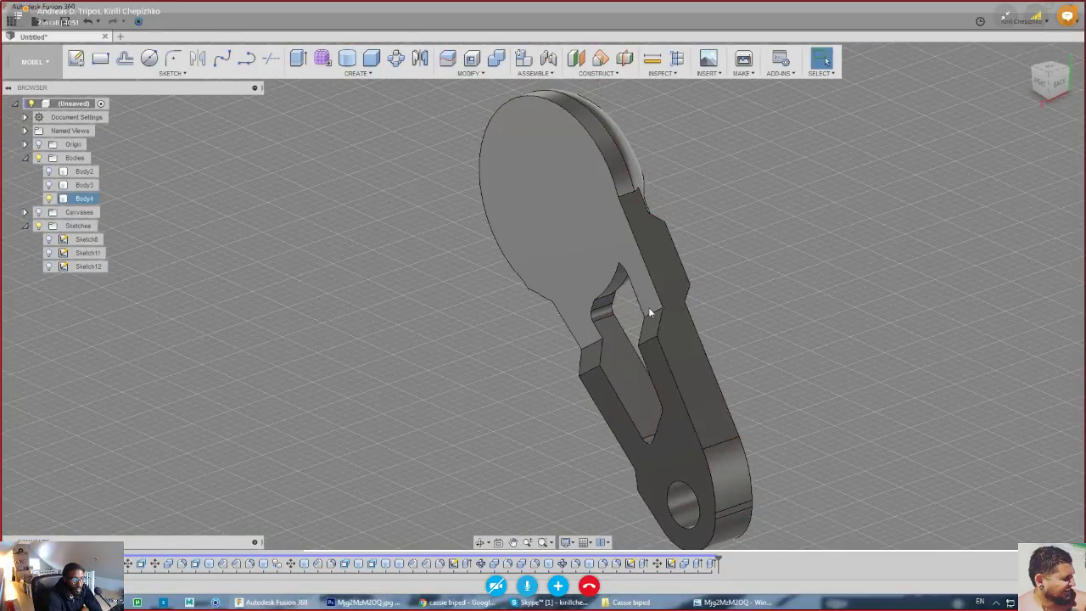
pyautogui.rightClick(651, 308)
pyautogui.click(629, 369)
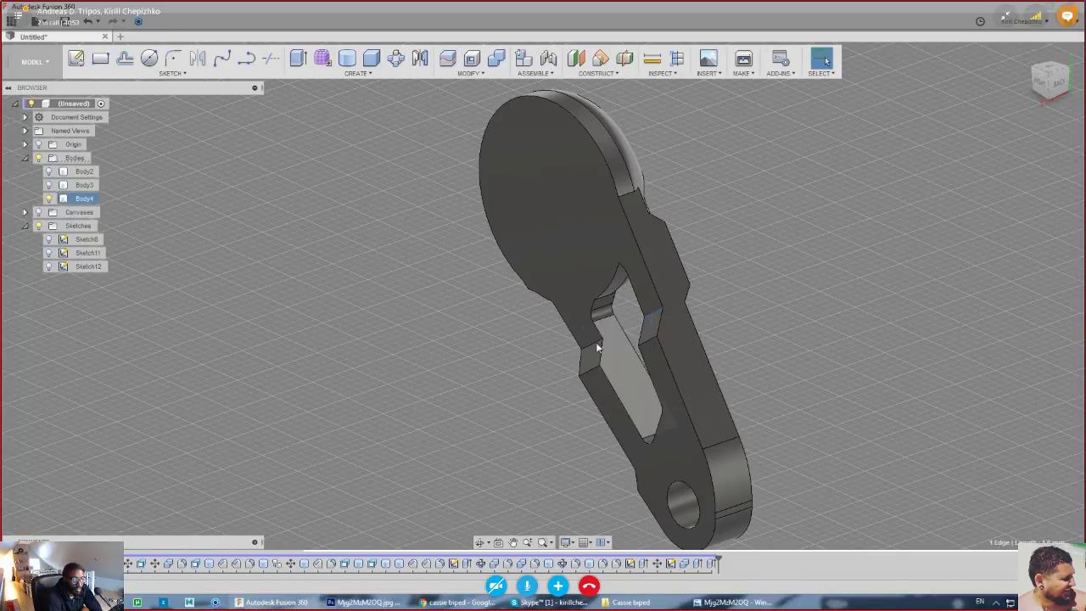
pyautogui.click(591, 371)
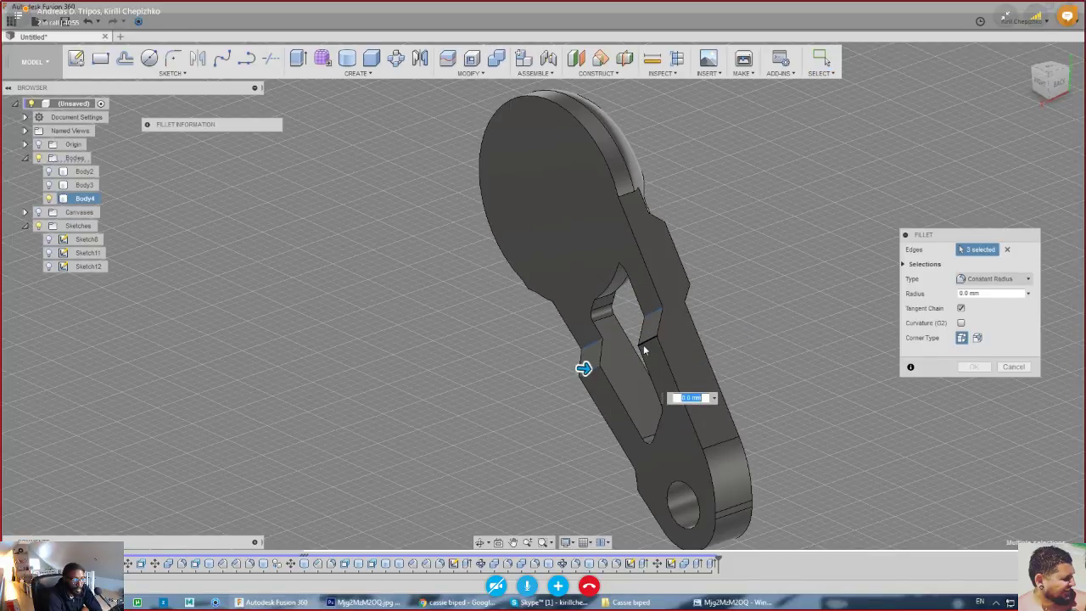
pyautogui.click(647, 342)
pyautogui.scroll(3, 649, 341)
pyautogui.moveTo(633, 342); pyautogui.dragTo(636, 341)
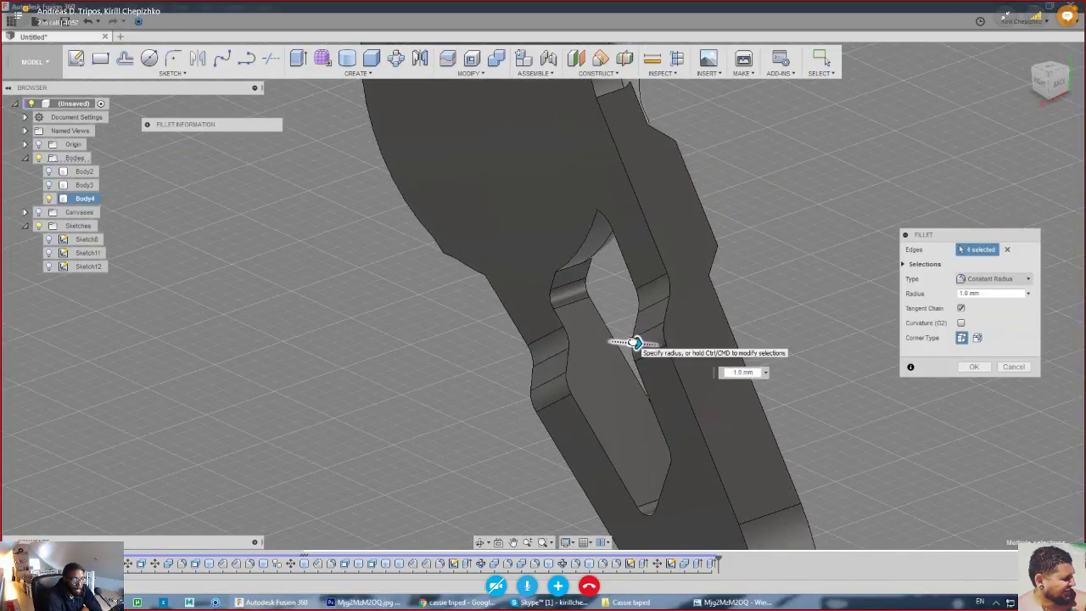
pyautogui.scroll(-5, 637, 342)
pyautogui.moveTo(1052, 85)
pyautogui.mouseDown()
pyautogui.moveTo(988, 92)
pyautogui.moveTo(1041, 95)
pyautogui.mouseUp()
pyautogui.moveTo(614, 318)
pyautogui.keyDown('shift'); pyautogui.mouseDown(button='middle')
pyautogui.moveTo(606, 303)
pyautogui.moveTo(611, 322)
pyautogui.mouseUp(button='middle'); pyautogui.keyUp('shift')
pyautogui.click(975, 367)
# - Fillet the two edges of the lower step on the arm's raised block beside the cap to blend it smoothly
pyautogui.keyDown('shift'); pyautogui.moveTo(973, 110); pyautogui.dragTo(943, 96, button='middle'); pyautogui.keyUp('shift')
pyautogui.scroll(6, 566, 264)
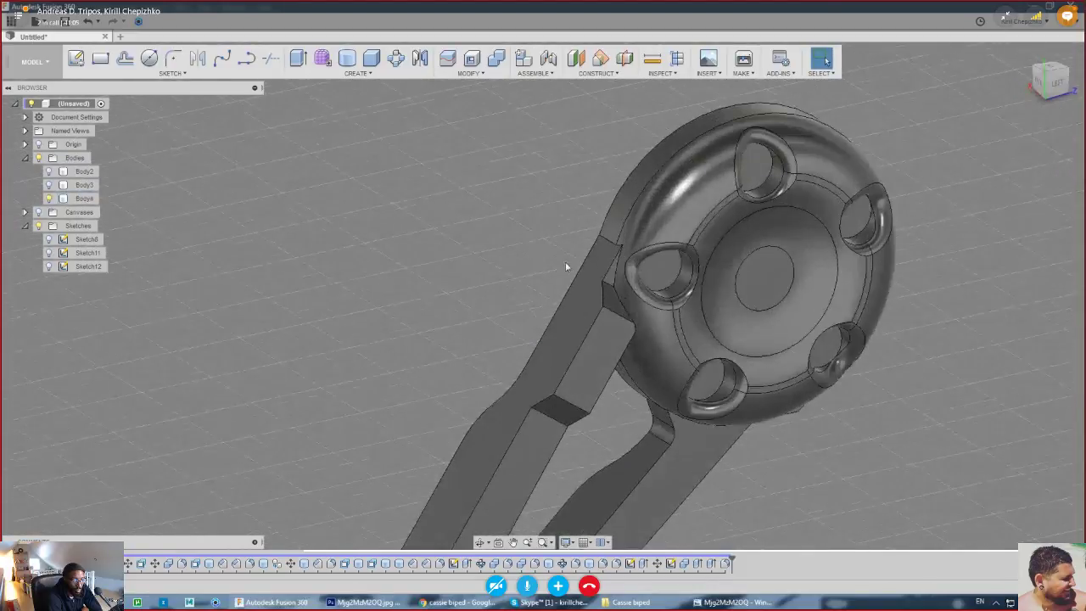
pyautogui.click(1056, 89)
pyautogui.keyDown('shift'); pyautogui.moveTo(545, 295); pyautogui.dragTo(803, 340, button='middle'); pyautogui.keyUp('shift')
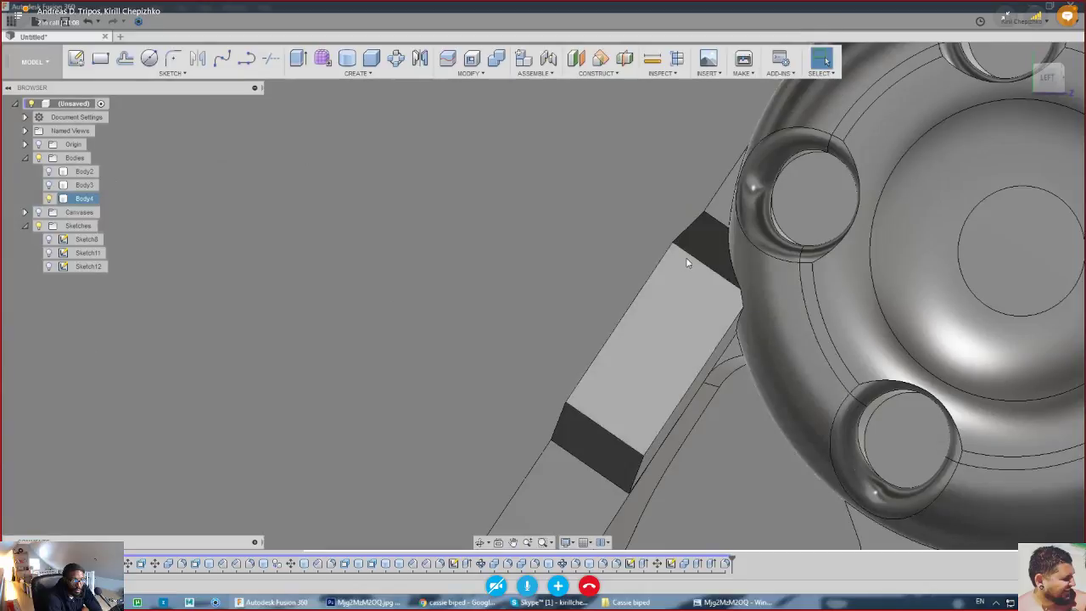
pyautogui.click(593, 422)
pyautogui.rightClick(593, 422)
pyautogui.click(602, 470)
pyautogui.click(599, 474)
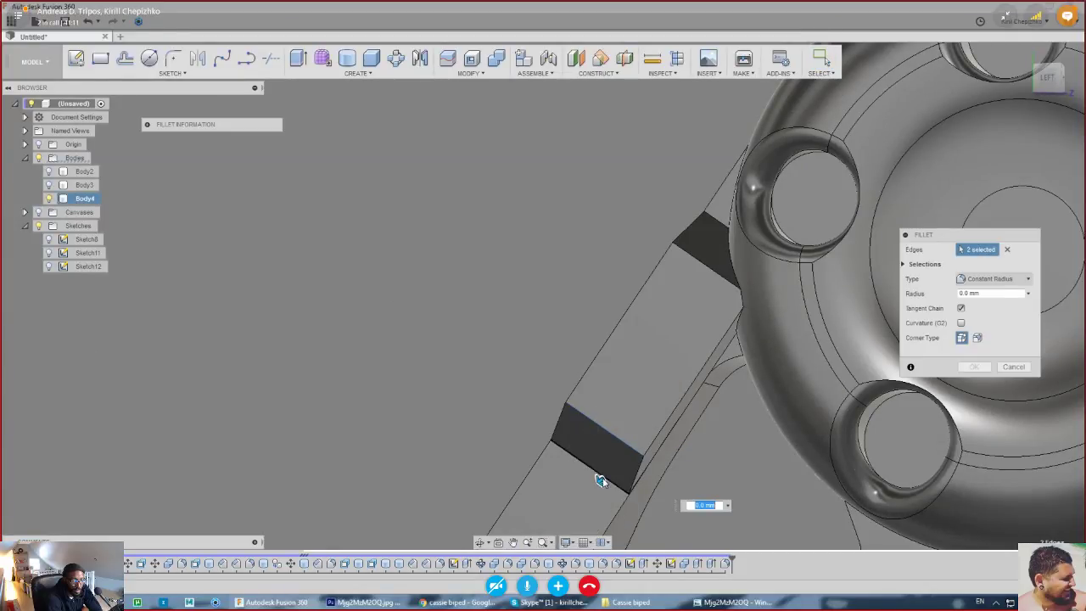
pyautogui.moveTo(599, 479); pyautogui.dragTo(593, 483)
pyautogui.press('Return')
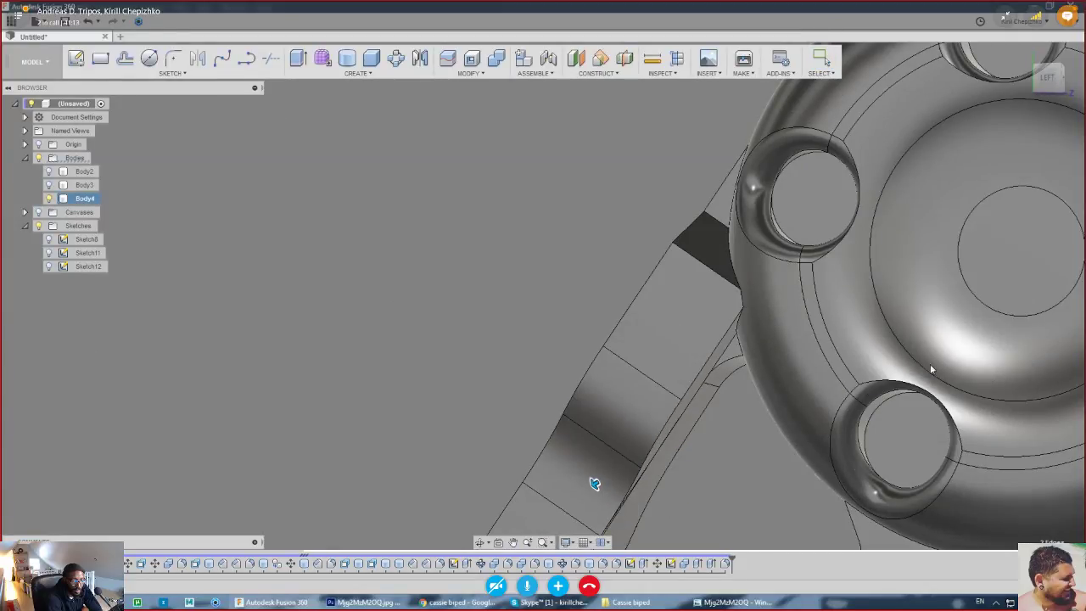
# - Fillet the curved edge where the lower arm branch meets the cap with a 0.4 mm radius
pyautogui.scroll(-5, 704, 326)
pyautogui.moveTo(704, 326); pyautogui.dragTo(575, 204, button='middle')
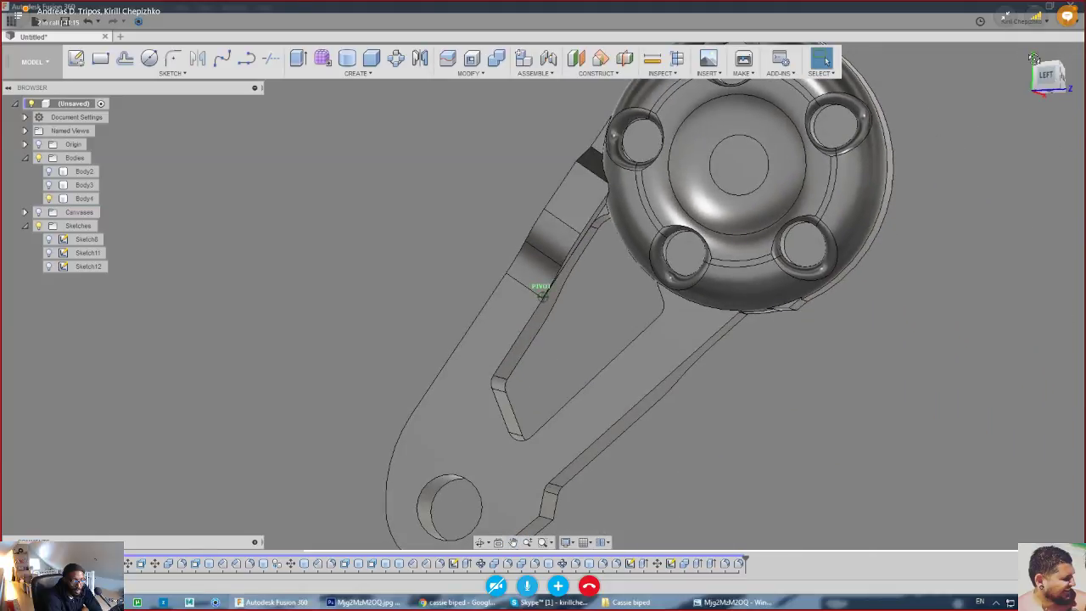
pyautogui.keyDown('shift'); pyautogui.moveTo(541, 293); pyautogui.dragTo(751, 252, button='middle'); pyautogui.keyUp('shift')
pyautogui.moveTo(737, 157); pyautogui.dragTo(717, 236, button='middle')
pyautogui.scroll(5, 716, 236)
pyautogui.moveTo(718, 292); pyautogui.dragTo(731, 351, button='middle')
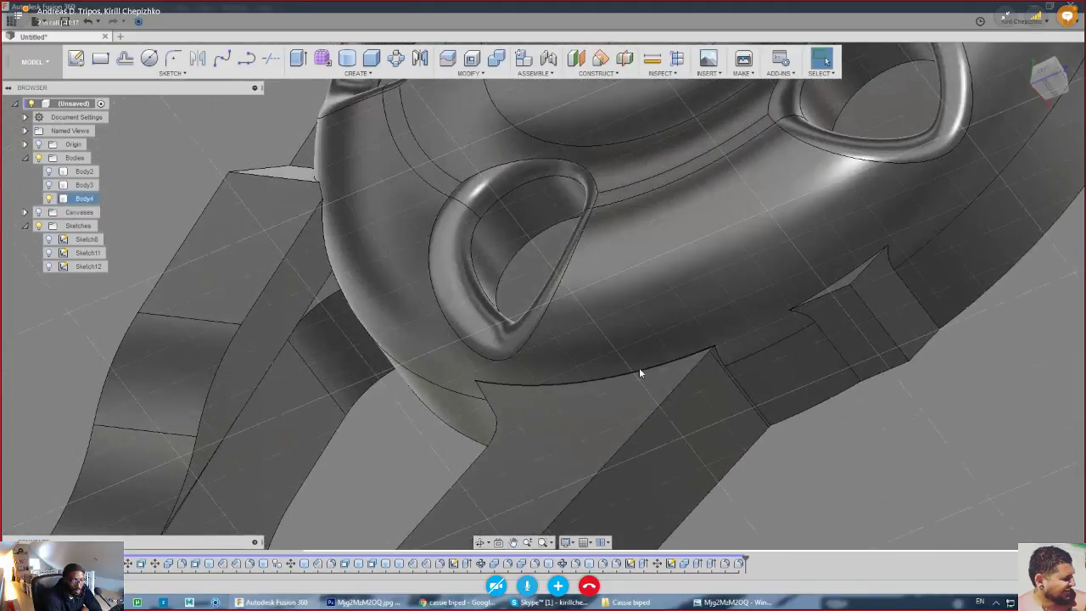
pyautogui.rightClick(639, 368)
pyautogui.click(618, 414)
pyautogui.write('0.1')
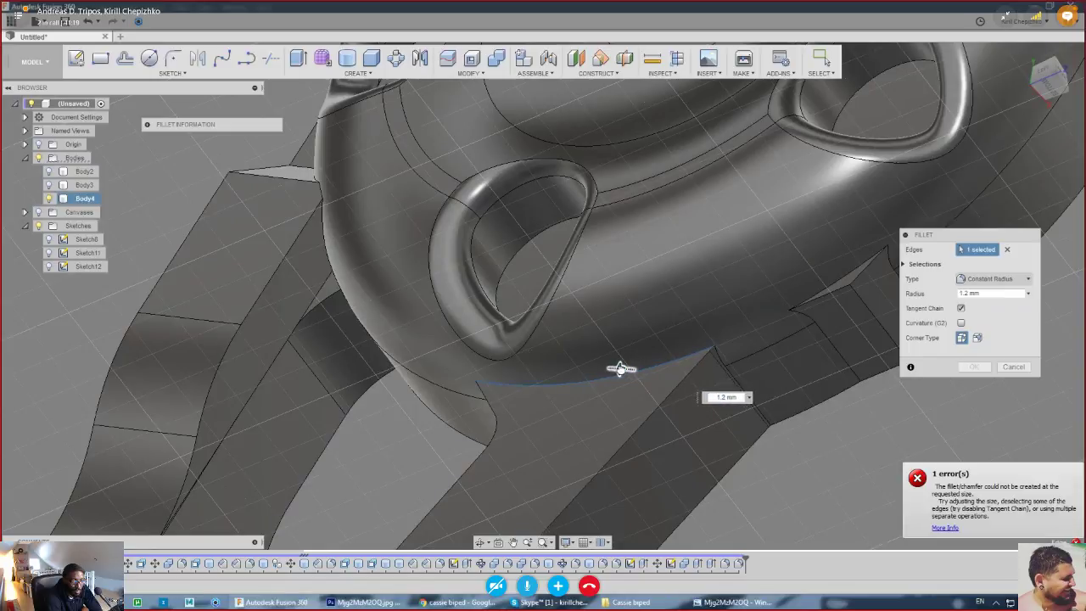
pyautogui.press('BackSpace')
pyautogui.write('4')
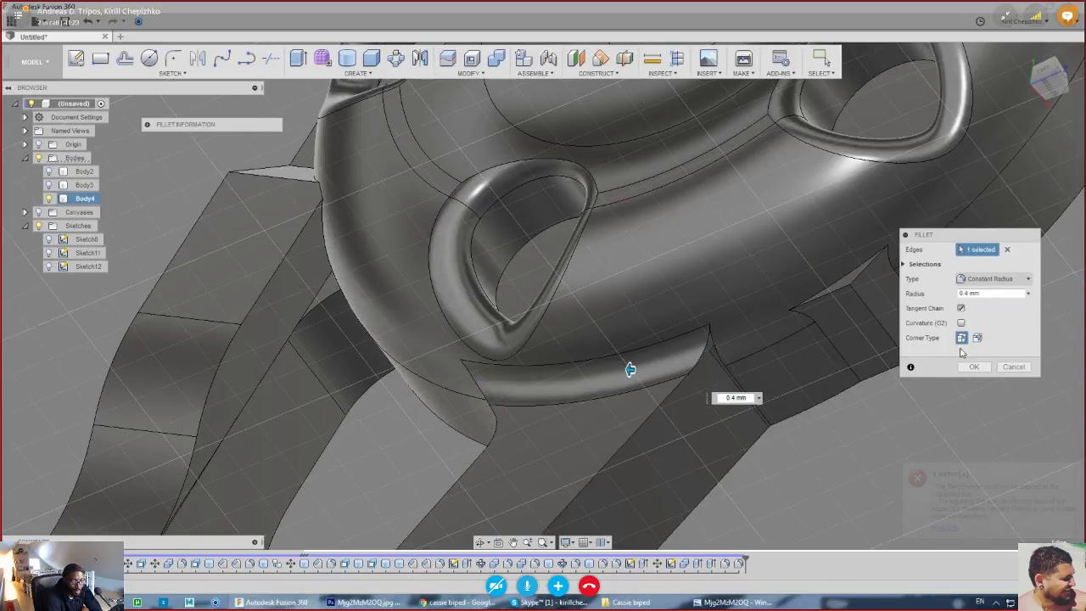
pyautogui.scroll(-1, 805, 342)
pyautogui.click(975, 367)
pyautogui.scroll(-3, 706, 313)
pyautogui.scroll(-4, 706, 313)
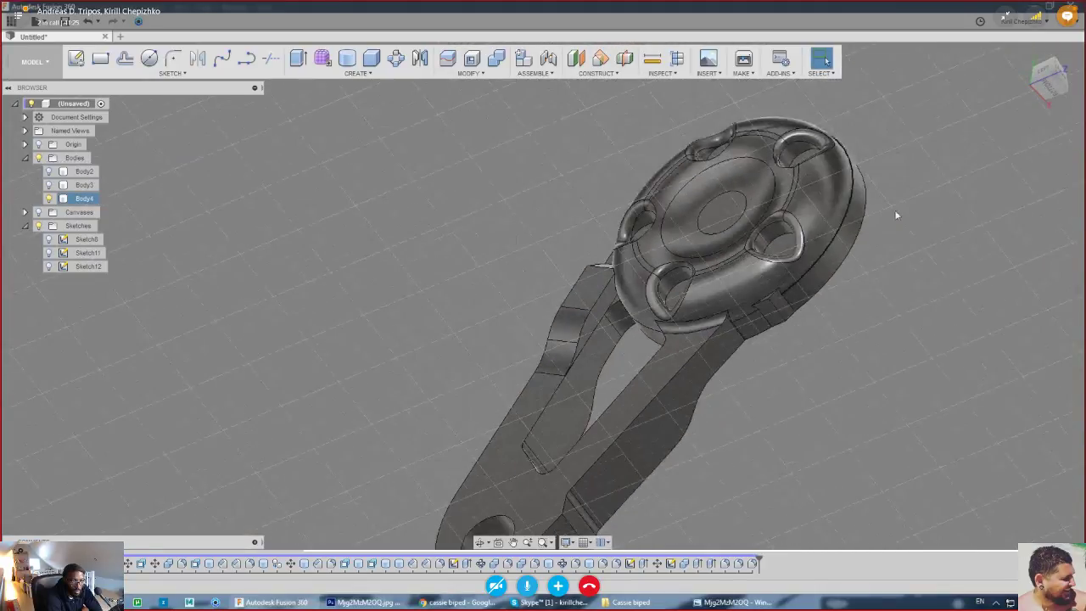
# - Examine the notch and the small protruding wedge on the rim below the cap from several angles
pyautogui.click(1051, 85)
pyautogui.scroll(3, 775, 381)
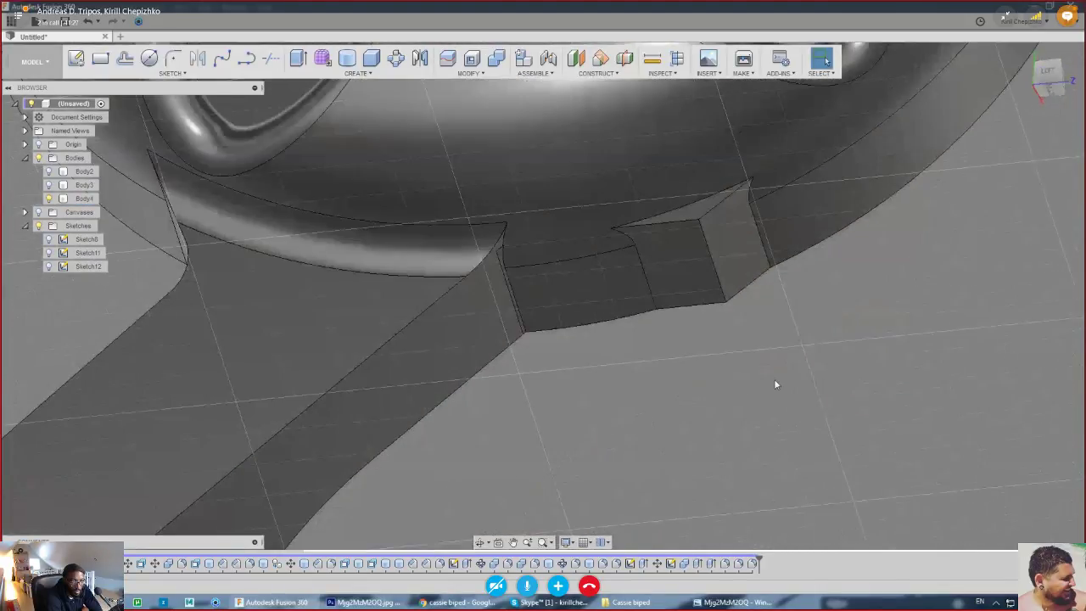
pyautogui.scroll(-4, 774, 384)
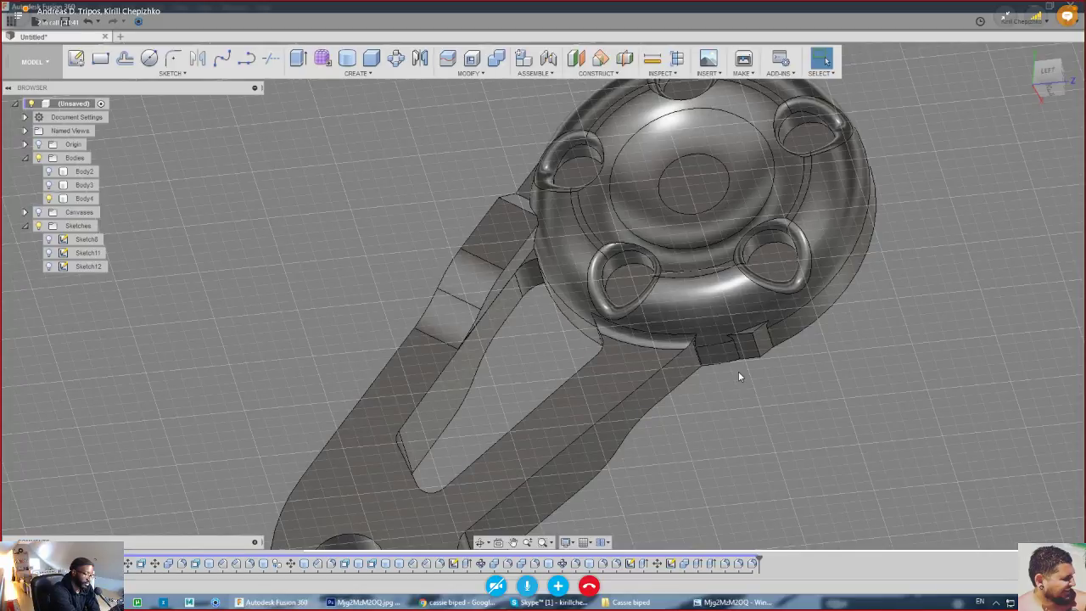
pyautogui.moveTo(1060, 85)
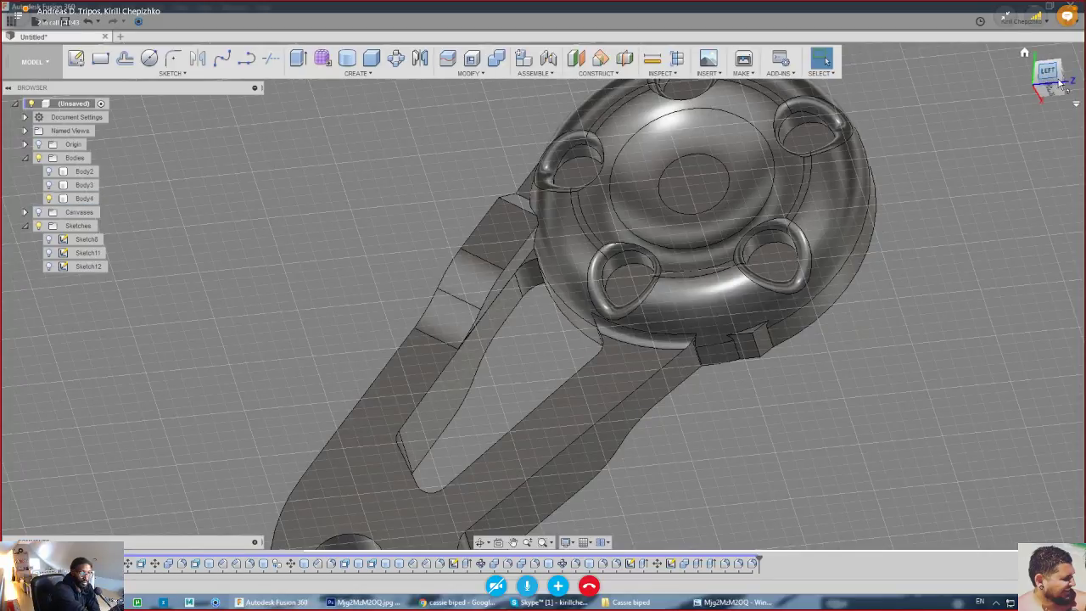
pyautogui.moveTo(538, 296)
pyautogui.keyDown('shift'); pyautogui.mouseDown(button='middle')
pyautogui.moveTo(577, 349)
pyautogui.moveTo(579, 265)
pyautogui.mouseUp(button='middle'); pyautogui.keyUp('shift')
pyautogui.moveTo(1050, 83); pyautogui.dragTo(1006, 95)
pyautogui.moveTo(712, 258); pyautogui.dragTo(715, 333, button='middle')
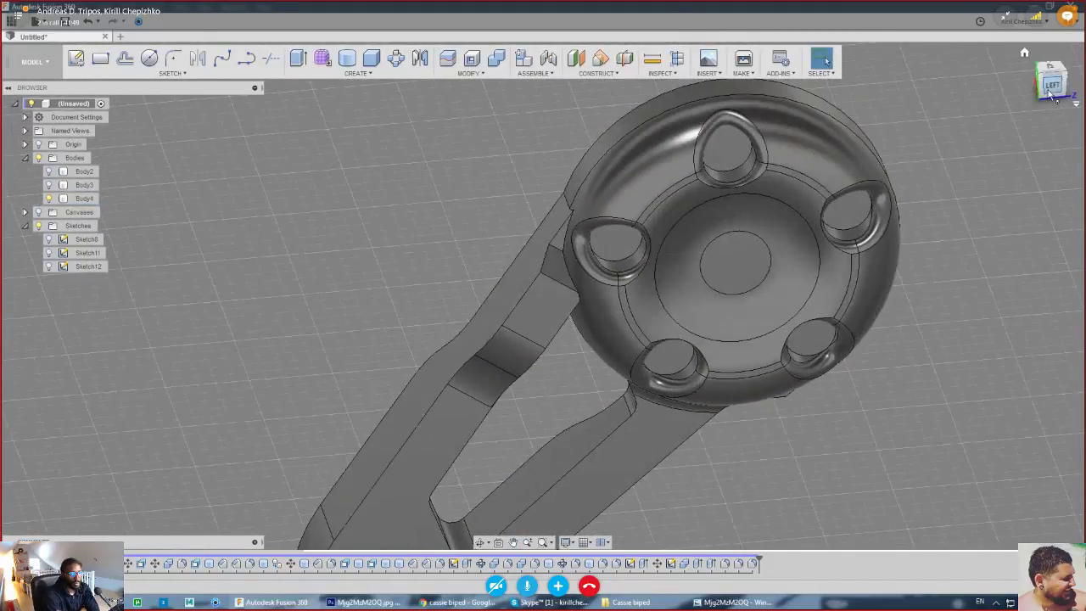
pyautogui.click(1050, 93)
pyautogui.keyDown('shift'); pyautogui.moveTo(655, 349); pyautogui.dragTo(680, 267, button='middle'); pyautogui.keyUp('shift')
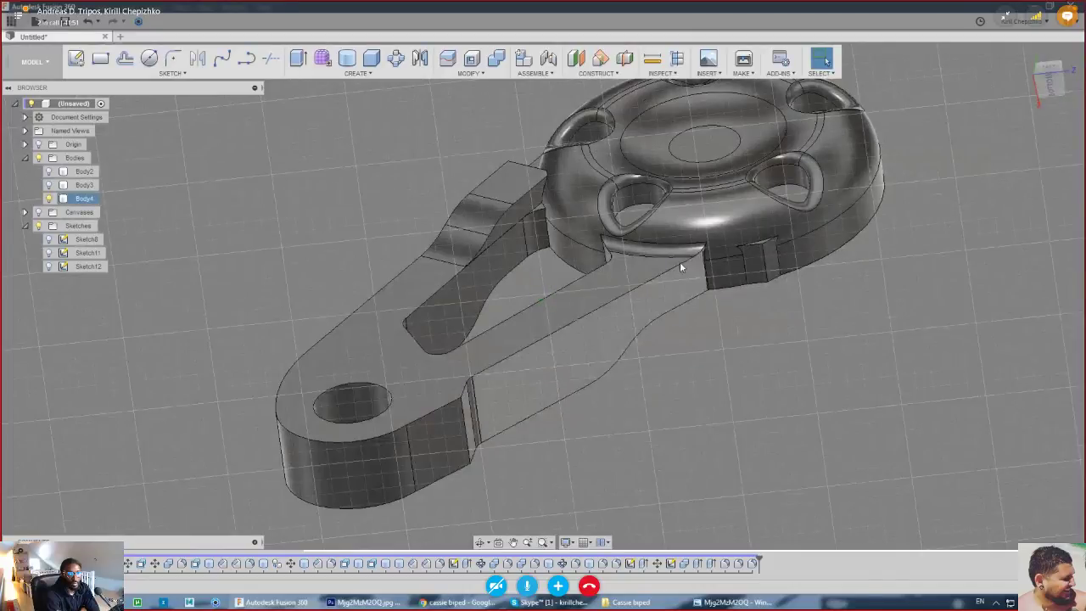
pyautogui.scroll(8, 630, 289)
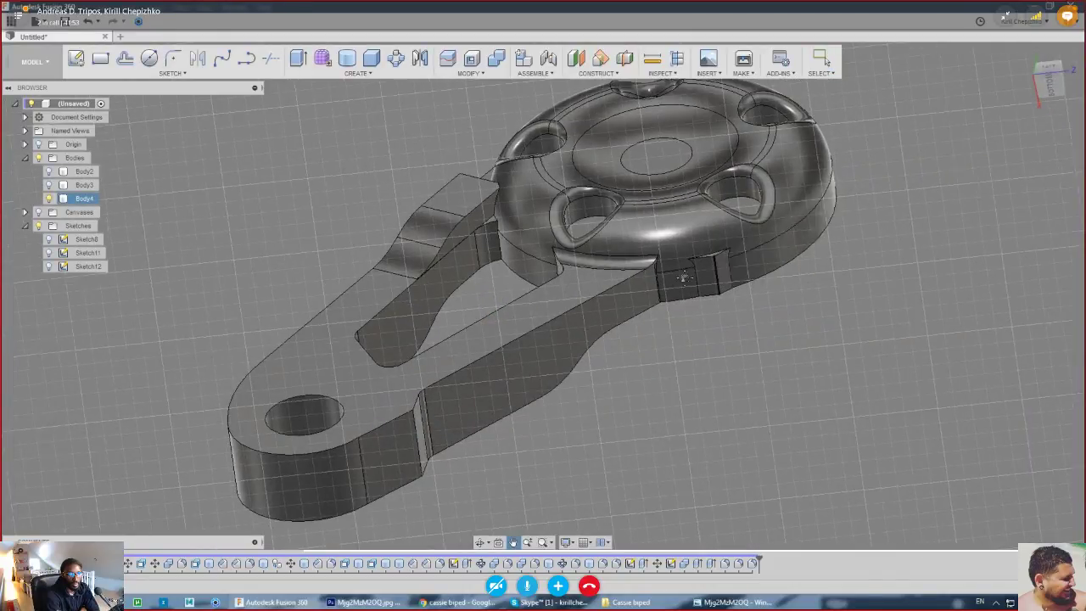
pyautogui.scroll(-5, 686, 331)
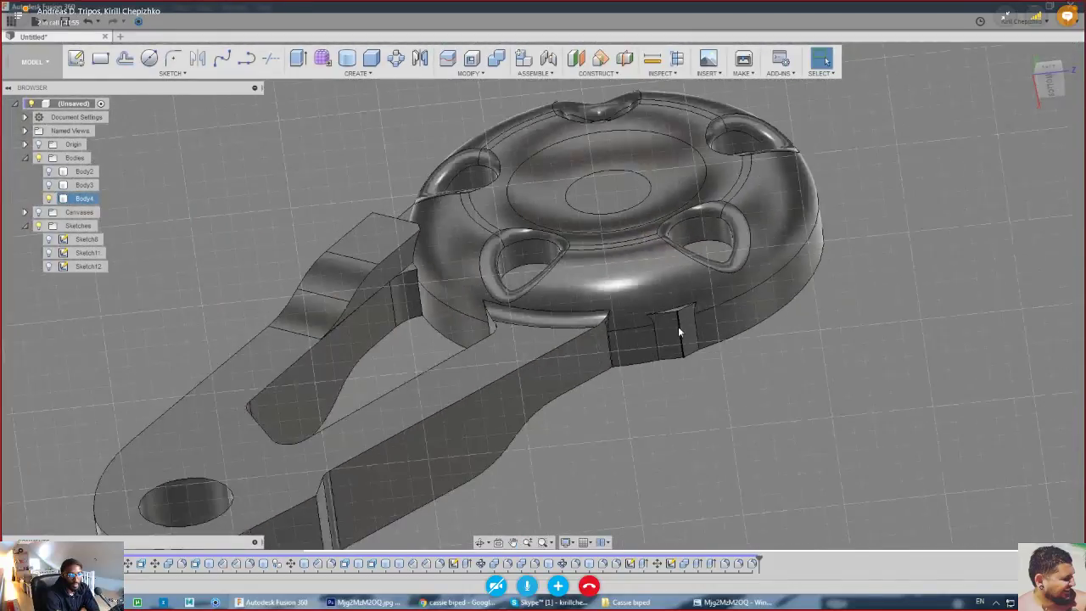
pyautogui.scroll(5, 682, 307)
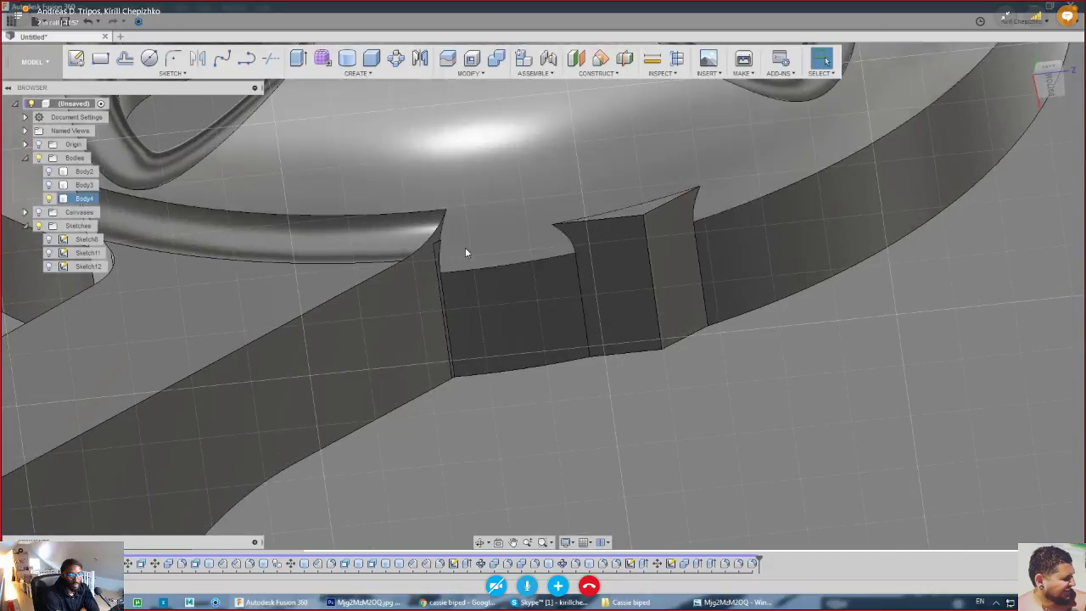
pyautogui.scroll(-4, 495, 256)
pyautogui.moveTo(1050, 85); pyautogui.dragTo(1055, 111)
pyautogui.keyDown('shift'); pyautogui.moveTo(576, 280); pyautogui.dragTo(599, 251, button='middle'); pyautogui.keyUp('shift')
pyautogui.click(599, 245)
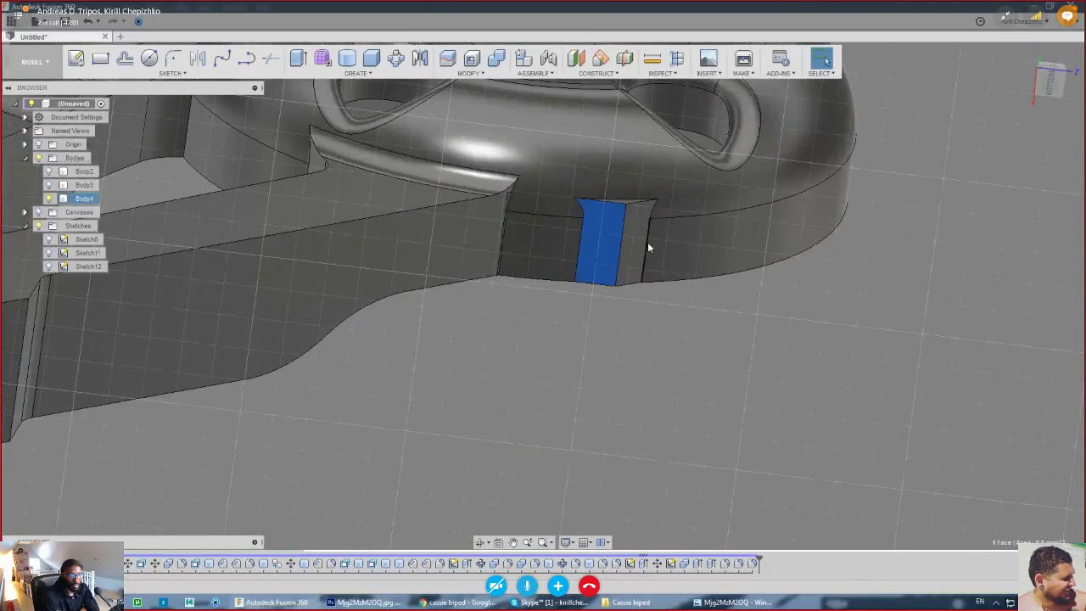
pyautogui.keyDown('ctrl'); pyautogui.click(638, 244); pyautogui.keyUp('ctrl')
pyautogui.scroll(5, 628, 203)
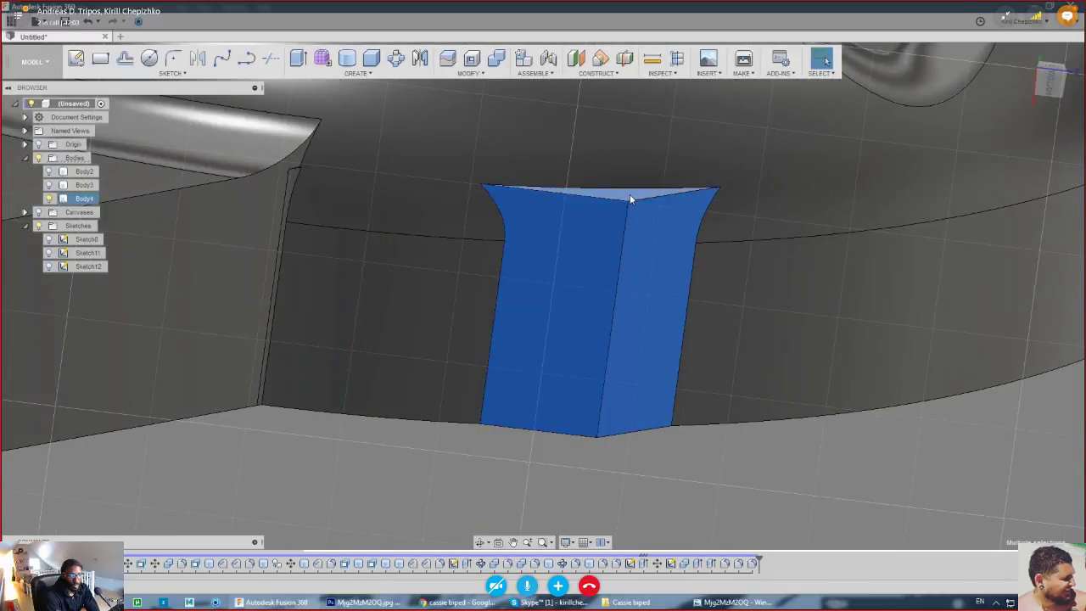
pyautogui.scroll(-2, 630, 193)
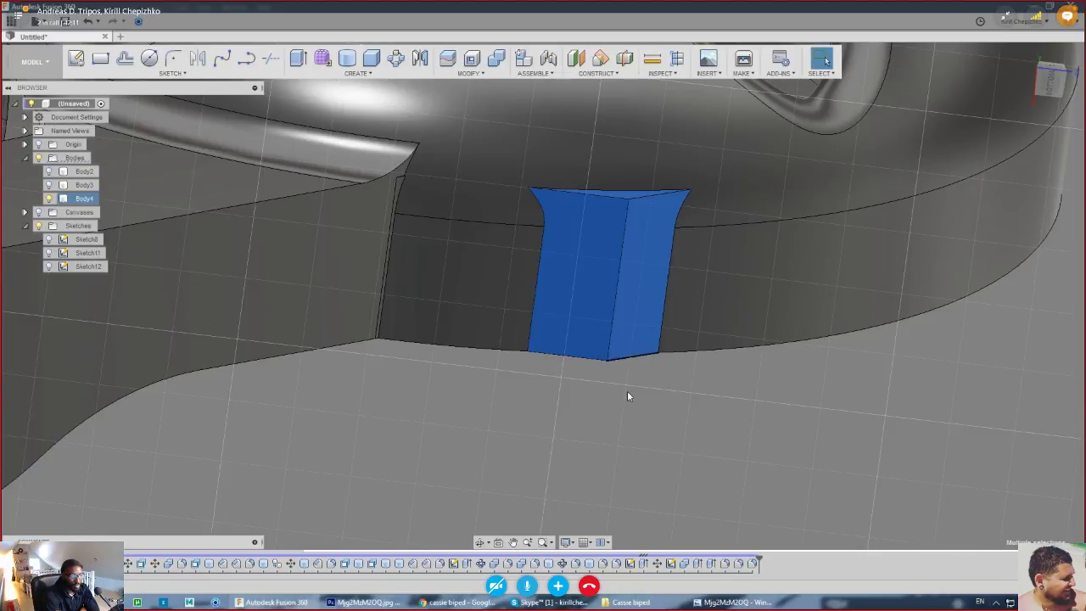
pyautogui.scroll(-3, 672, 388)
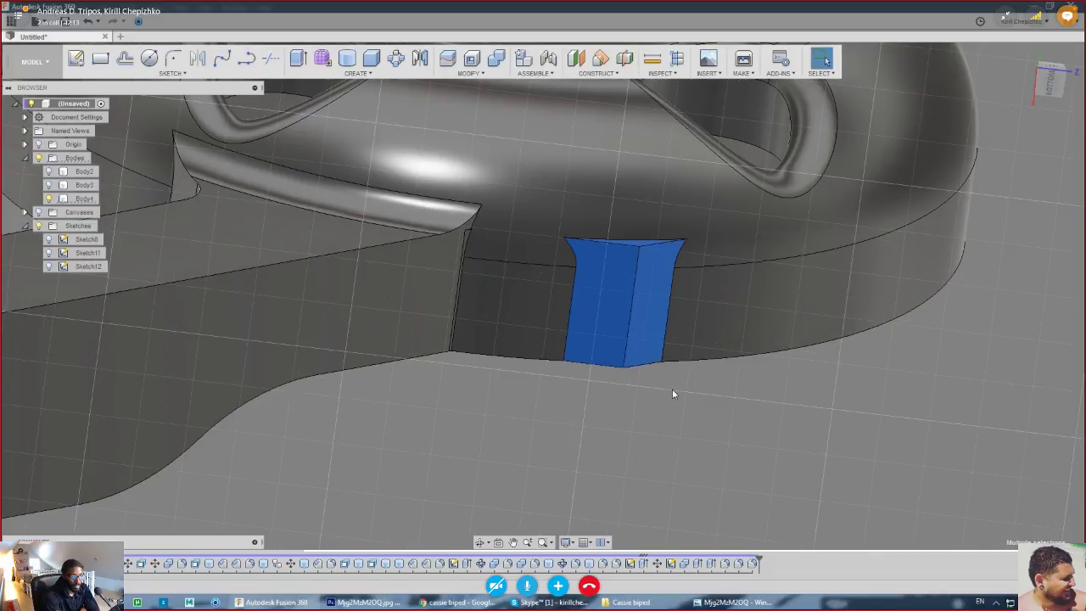
pyautogui.click(624, 297)
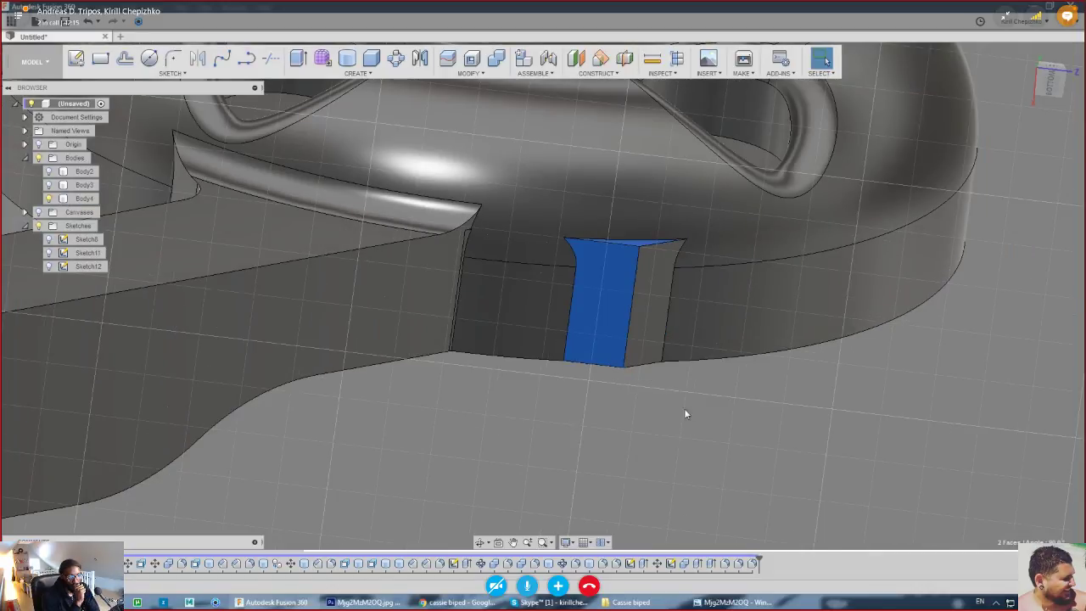
pyautogui.keyDown('ctrl'); pyautogui.click(604, 310); pyautogui.keyUp('ctrl')
pyautogui.keyDown('ctrl'); pyautogui.click(636, 244); pyautogui.keyUp('ctrl')
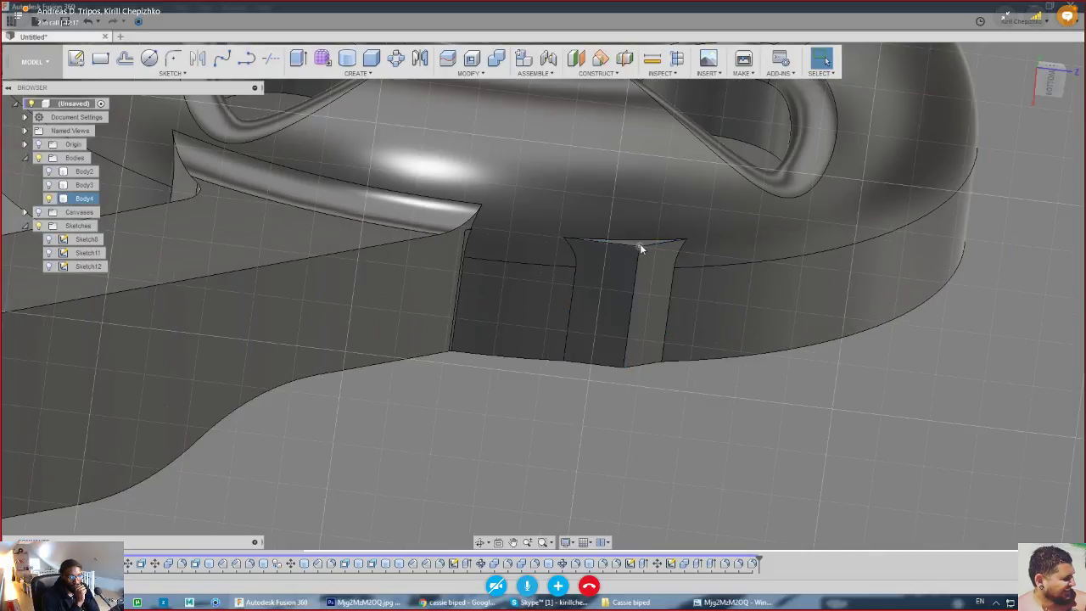
# - Extrude the wedge's triangular end face back through its full height to cut the protrusion off the rim
pyautogui.scroll(4, 637, 241)
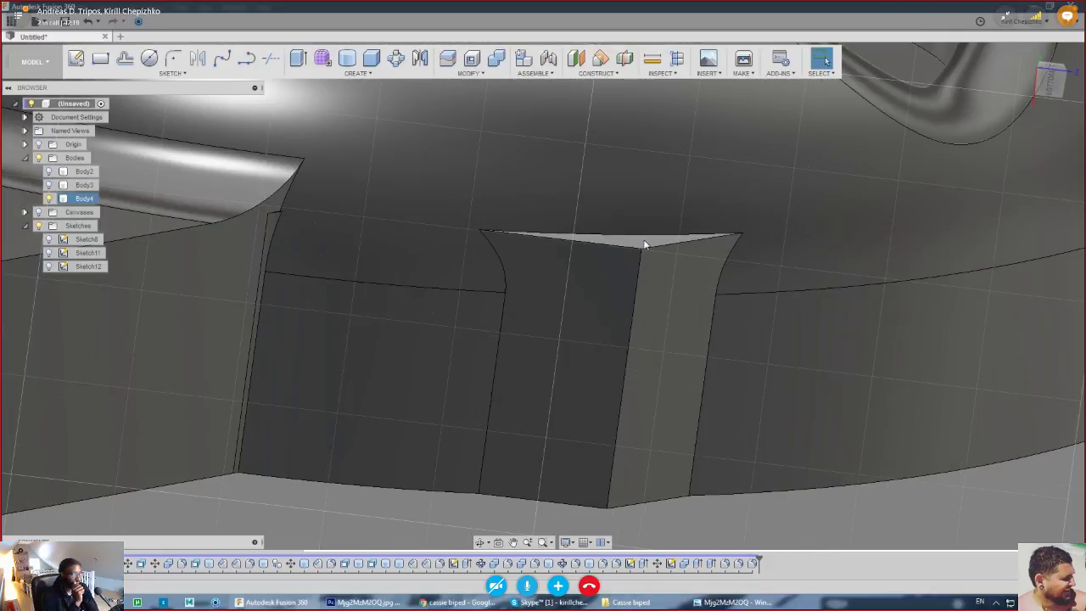
pyautogui.click(643, 240)
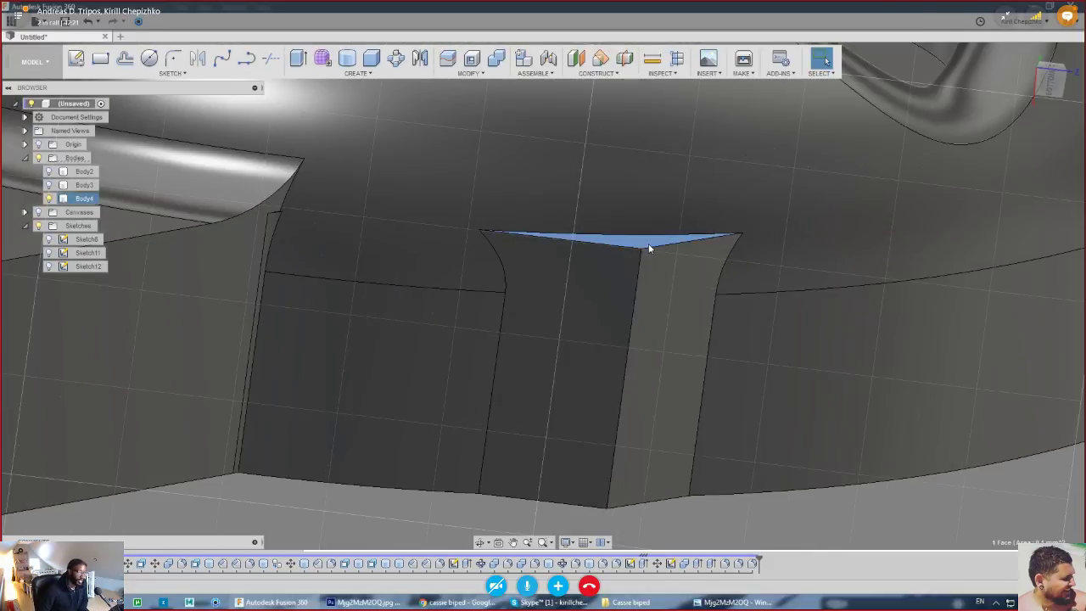
pyautogui.rightClick(645, 244)
pyautogui.click(646, 320)
pyautogui.scroll(-3, 613, 249)
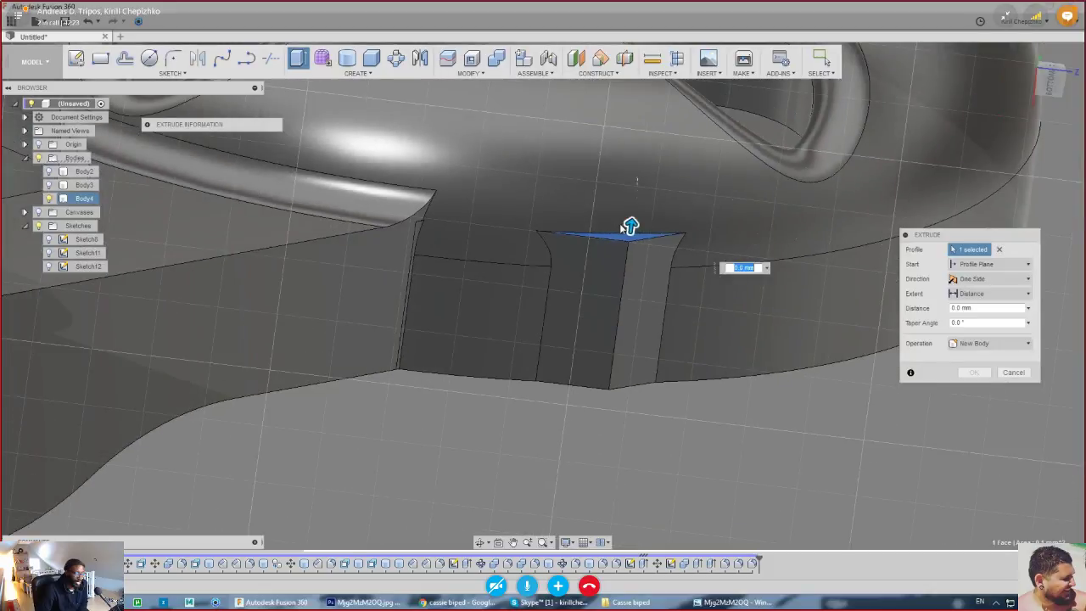
pyautogui.moveTo(628, 226); pyautogui.dragTo(599, 469)
pyautogui.click(974, 388)
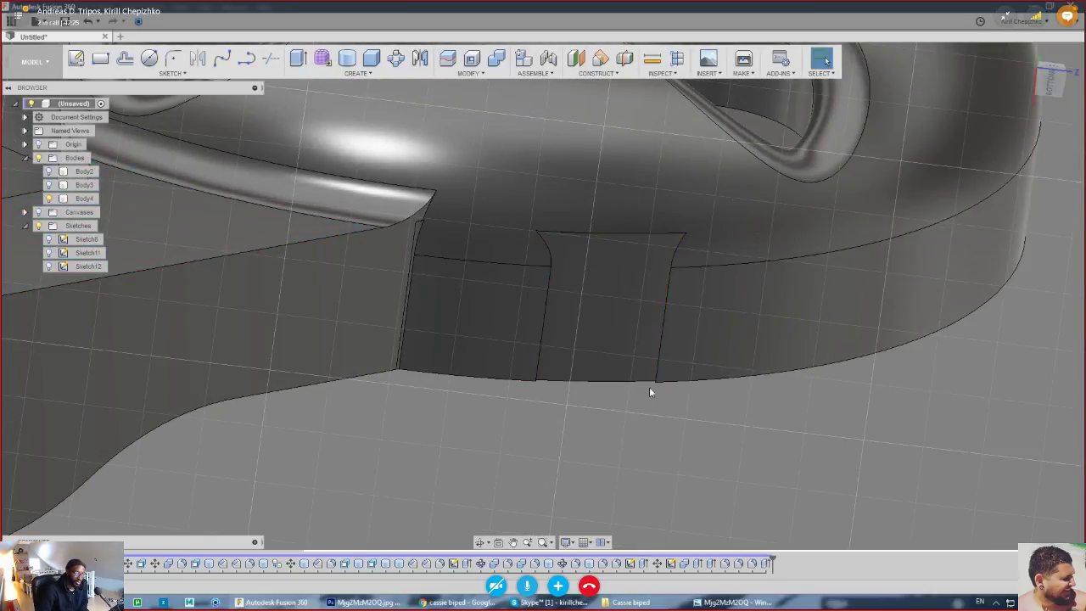
# - Inspect the flat notch face on the cap's rim and the thin sliver face beside it from several angles
pyautogui.click(622, 328)
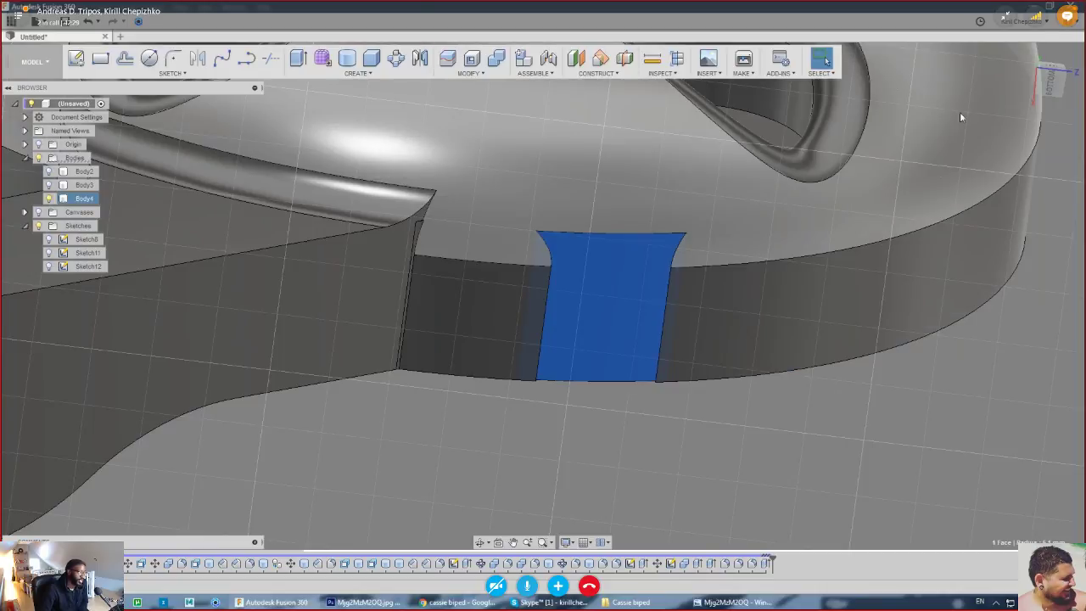
pyautogui.moveTo(1054, 83)
pyautogui.mouseDown()
pyautogui.moveTo(1048, 104)
pyautogui.moveTo(923, 219)
pyautogui.moveTo(601, 203)
pyautogui.mouseUp()
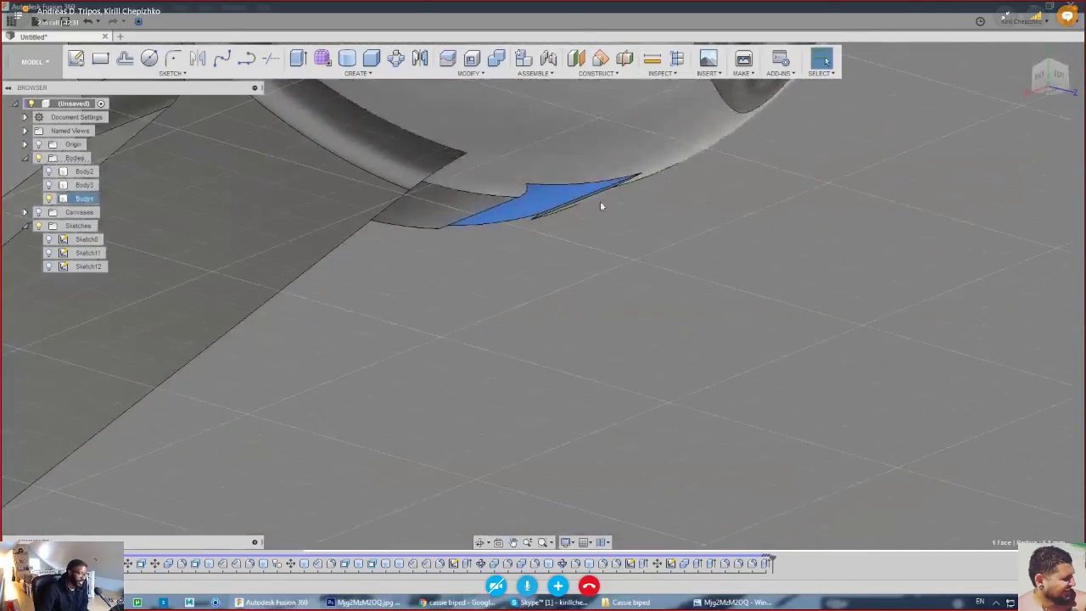
pyautogui.scroll(6, 605, 173)
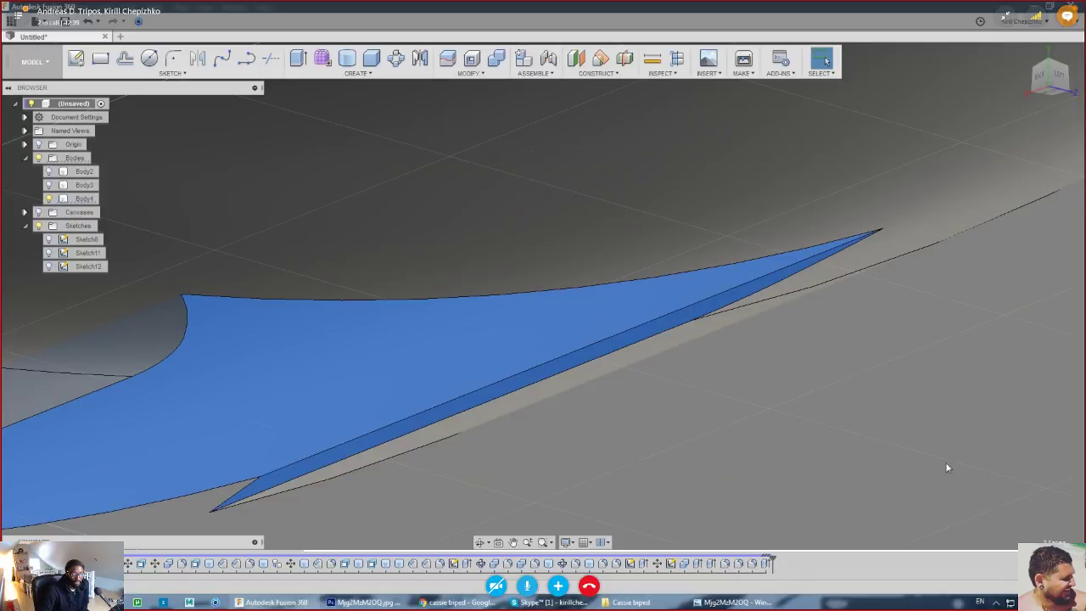
pyautogui.keyDown('shift'); pyautogui.moveTo(948, 467); pyautogui.dragTo(795, 453, button='middle'); pyautogui.keyUp('shift')
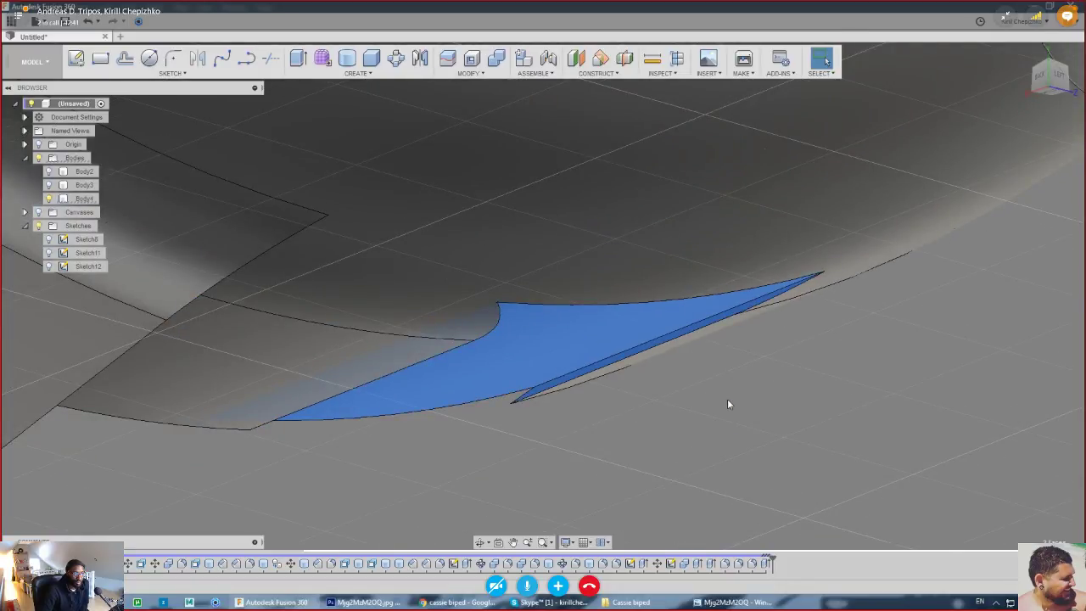
pyautogui.scroll(-2, 727, 402)
pyautogui.scroll(2, 288, 270)
pyautogui.scroll(-2, 289, 269)
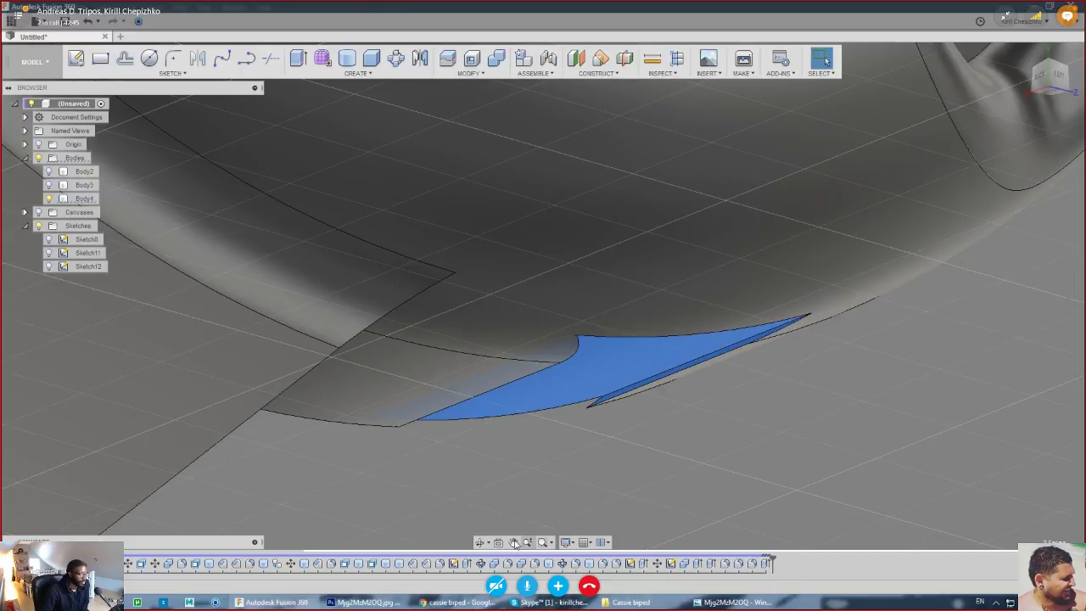
pyautogui.keyDown('shift'); pyautogui.moveTo(524, 456); pyautogui.dragTo(1031, 151, button='middle'); pyautogui.keyUp('shift')
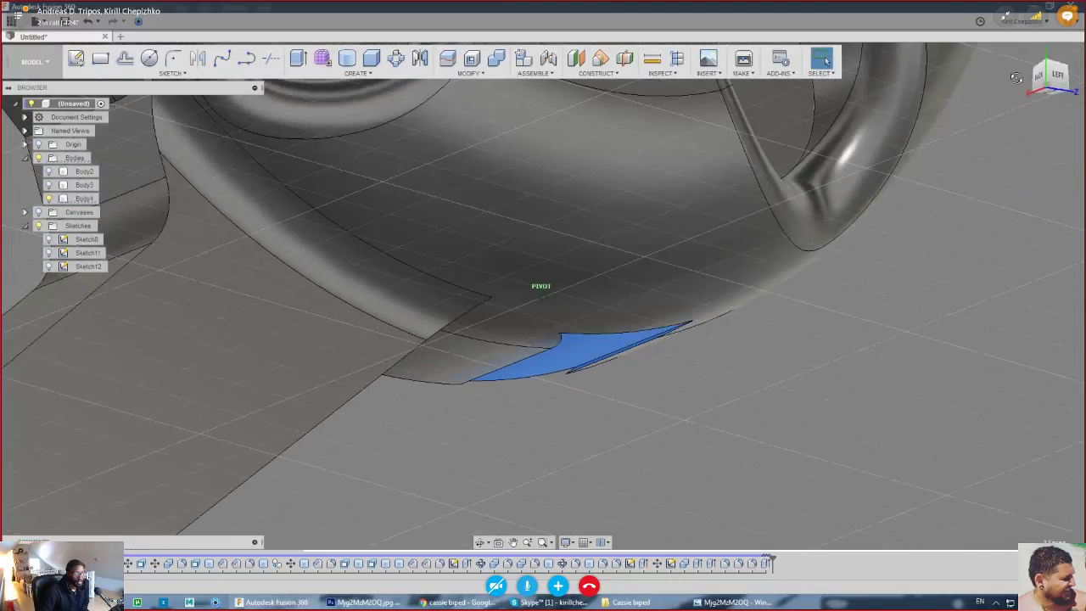
pyautogui.keyDown('shift'); pyautogui.moveTo(538, 286); pyautogui.dragTo(463, 286, button='middle'); pyautogui.keyUp('shift')
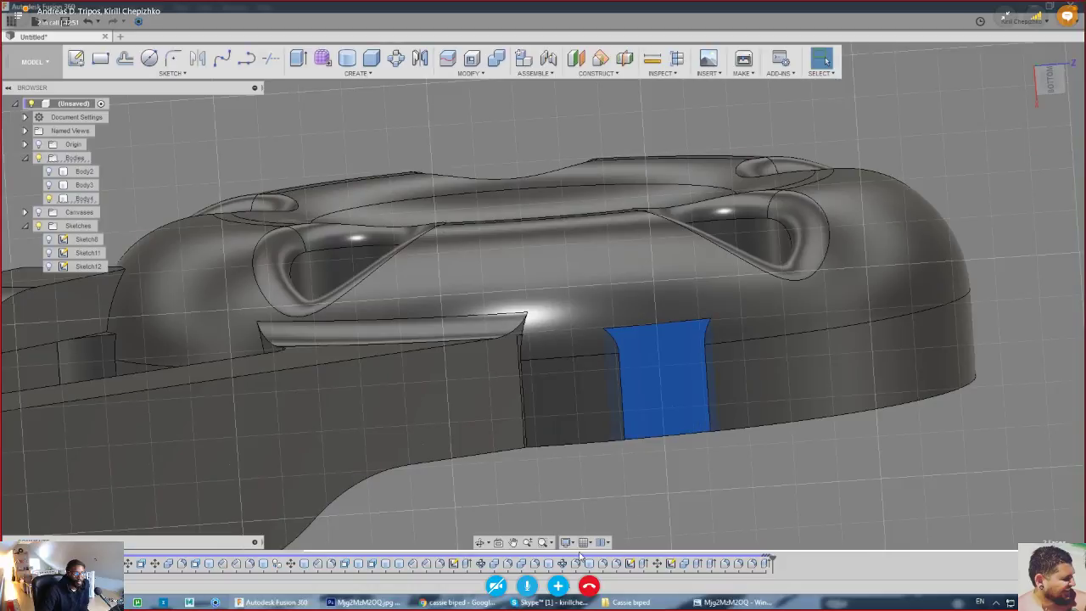
# - Turn off design history capture for the model and clear the face selection
pyautogui.click(1000, 564)
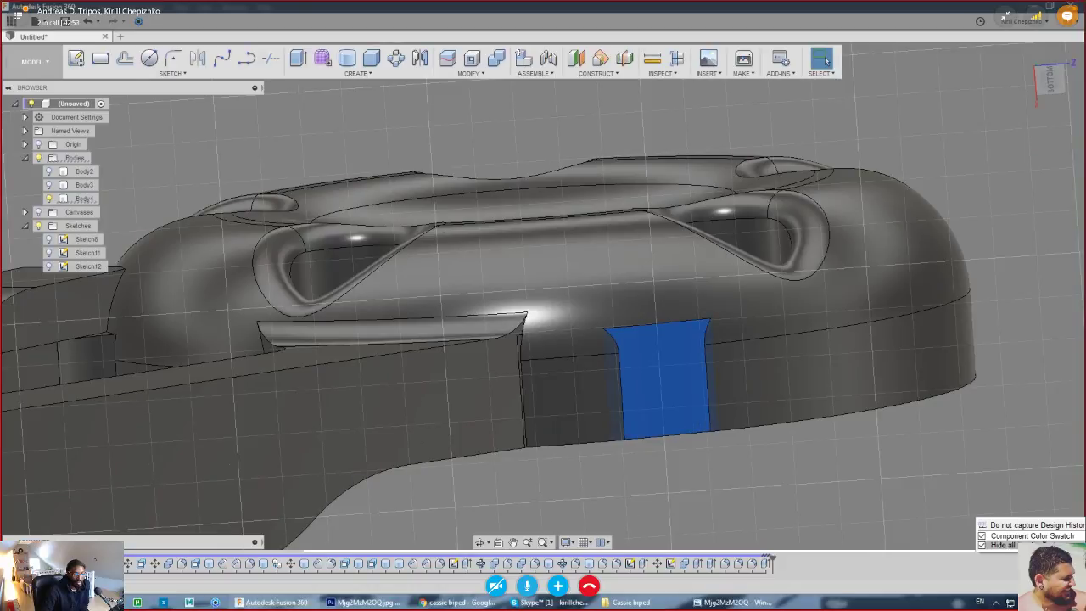
pyautogui.click(1035, 526)
pyautogui.click(556, 315)
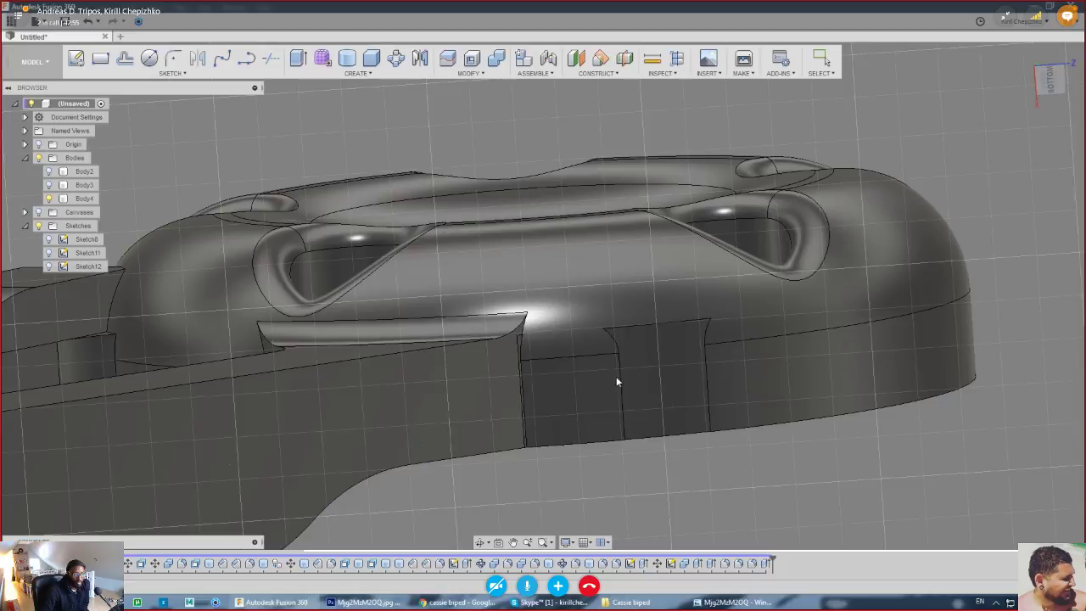
# - Select the rim's notch face together with the thin sliver face and examine both close up
pyautogui.click(670, 376)
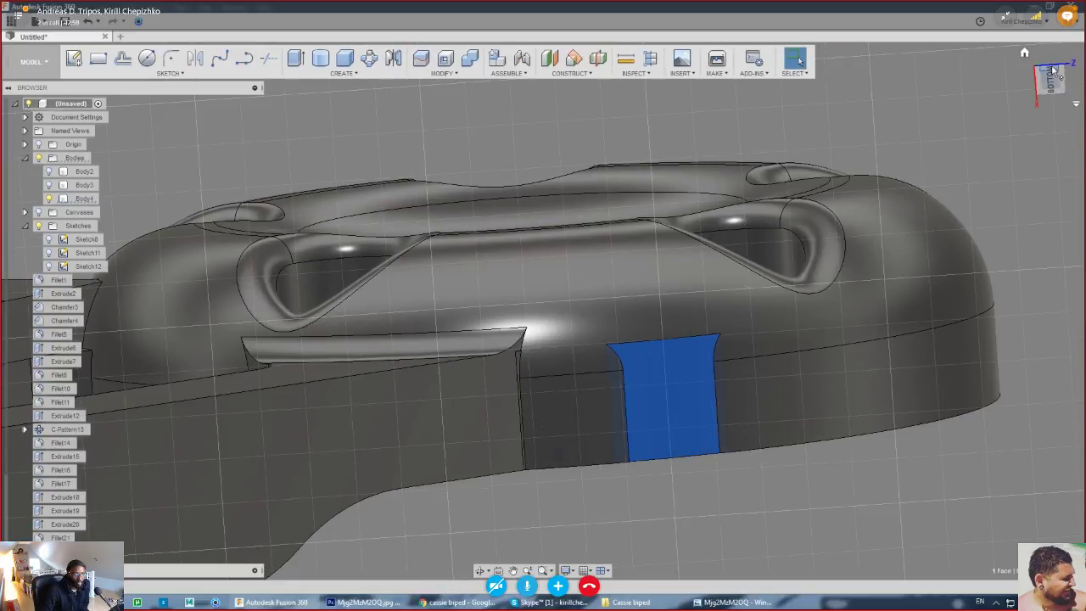
pyautogui.moveTo(1050, 80)
pyautogui.mouseDown()
pyautogui.moveTo(2, 116)
pyautogui.moveTo(51, 144)
pyautogui.mouseUp()
pyautogui.moveTo(846, 456); pyautogui.dragTo(872, 325, button='middle')
pyautogui.scroll(4, 770, 331)
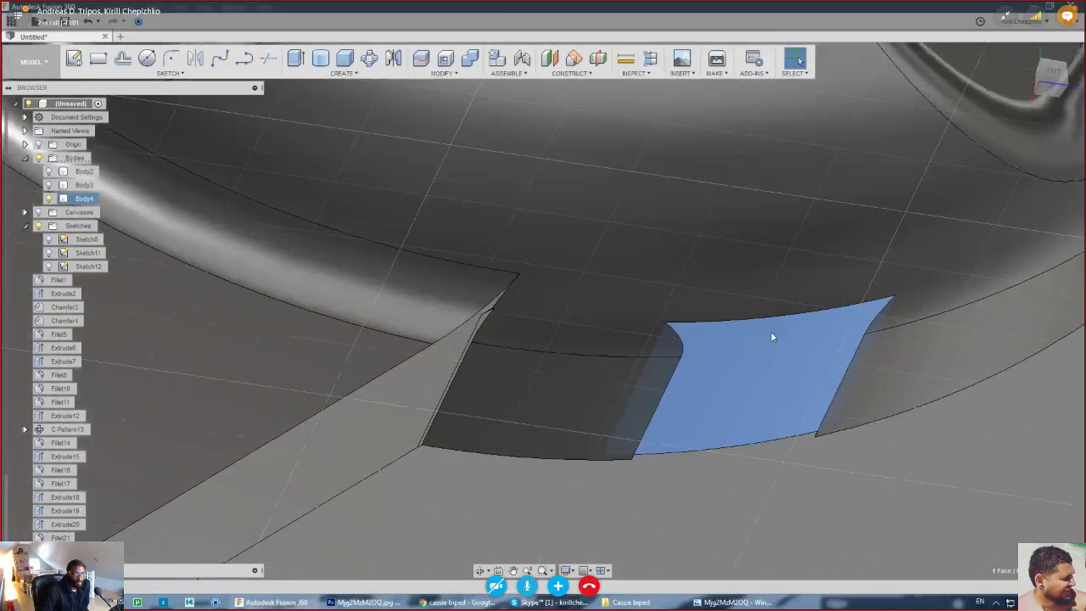
pyautogui.scroll(1, 841, 364)
pyautogui.scroll(-4, 843, 365)
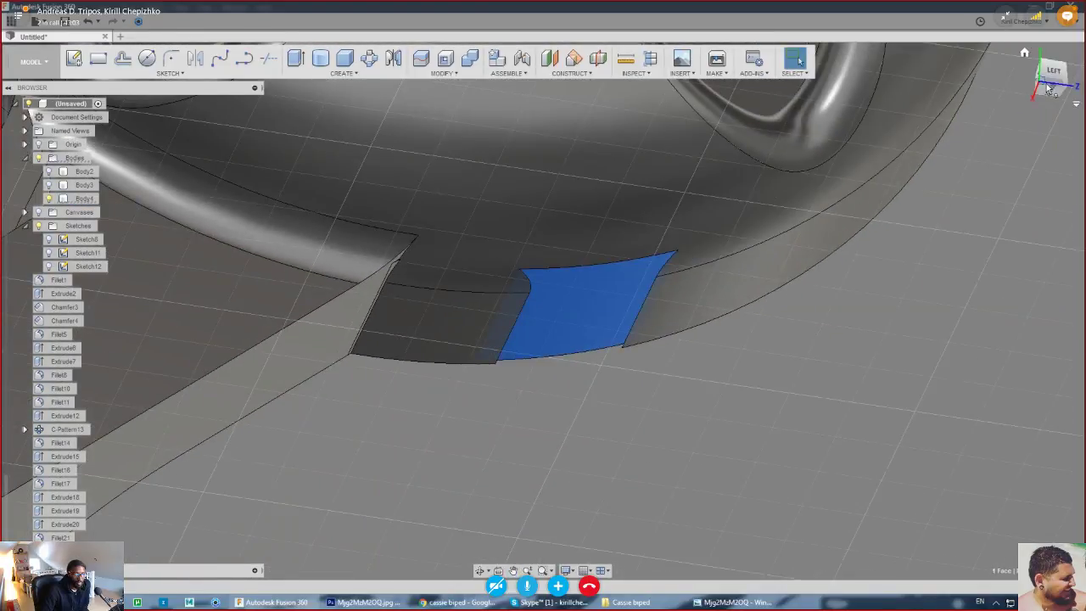
pyautogui.moveTo(1050, 90); pyautogui.dragTo(1075, 107)
pyautogui.scroll(5, 679, 355)
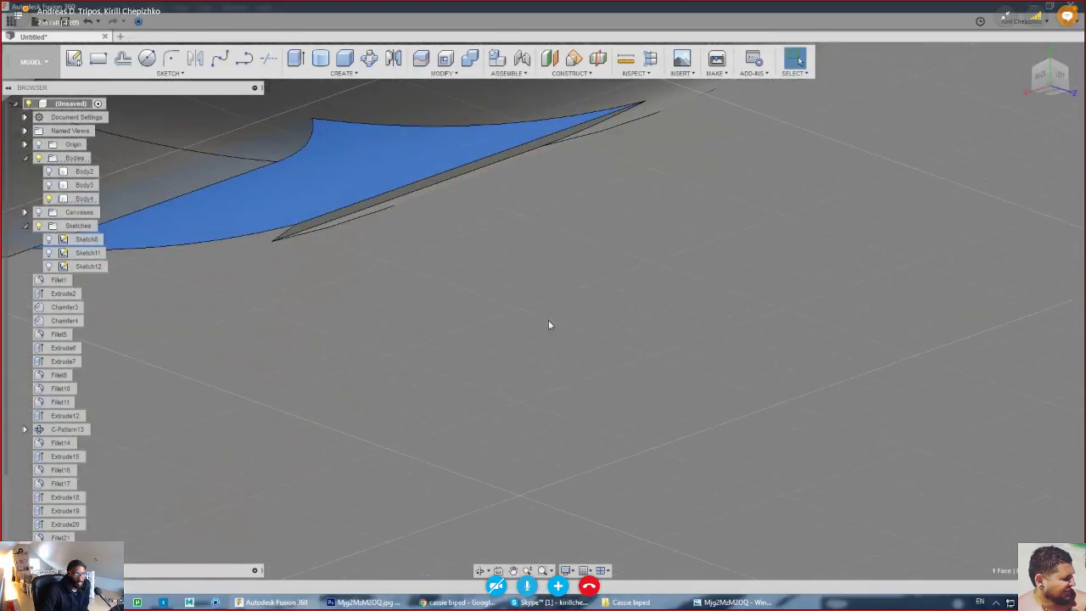
pyautogui.moveTo(548, 203); pyautogui.dragTo(701, 390, button='middle')
pyautogui.scroll(4, 678, 356)
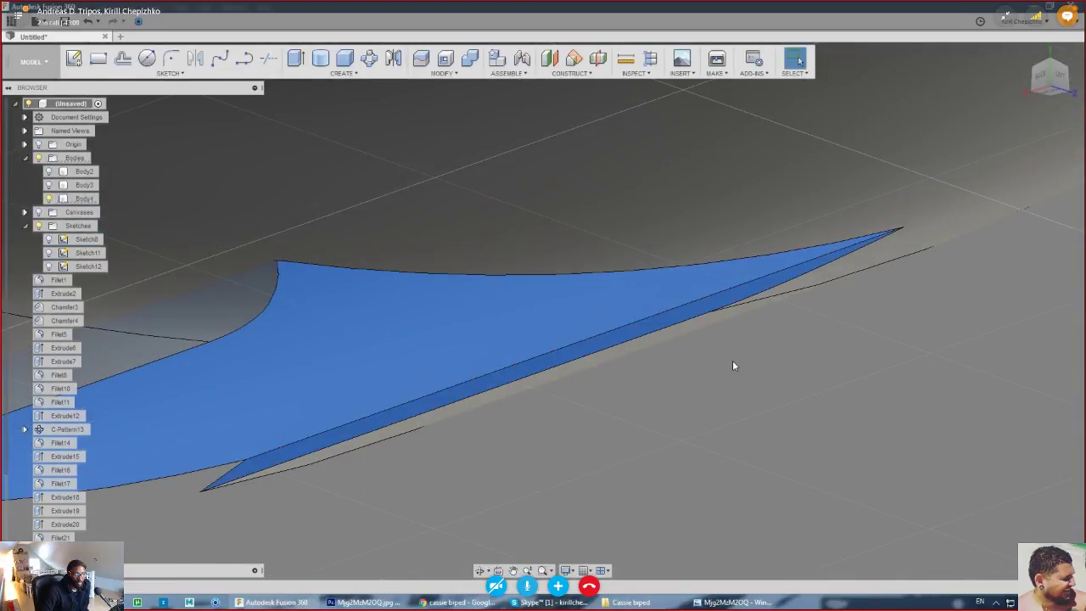
pyautogui.scroll(-8, 732, 360)
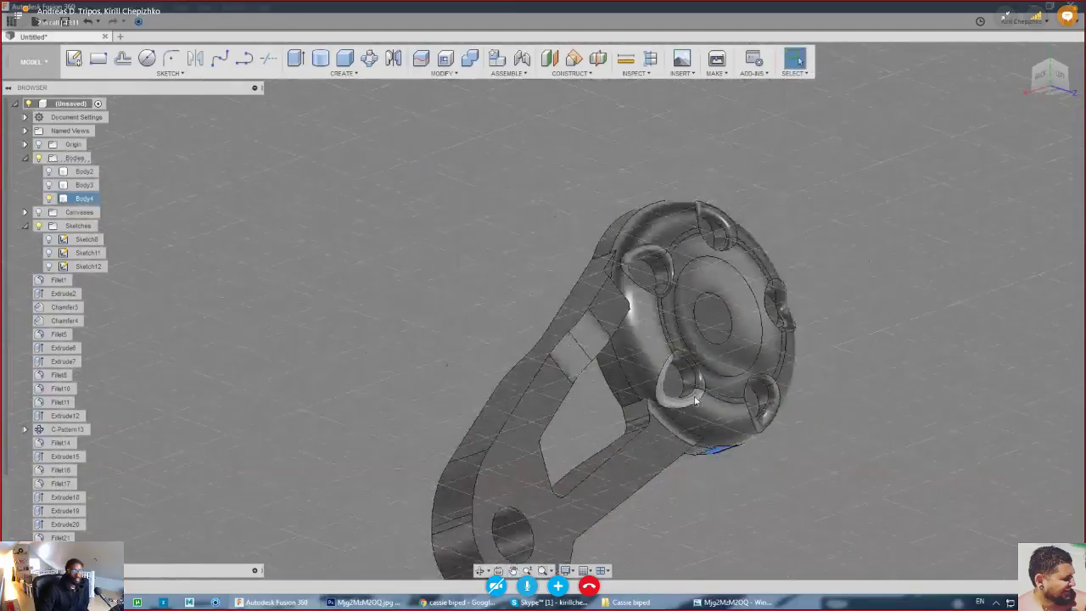
# - Add the sloped face of the arm's raised block to the selection and review the whole arm and cap
pyautogui.click(587, 337)
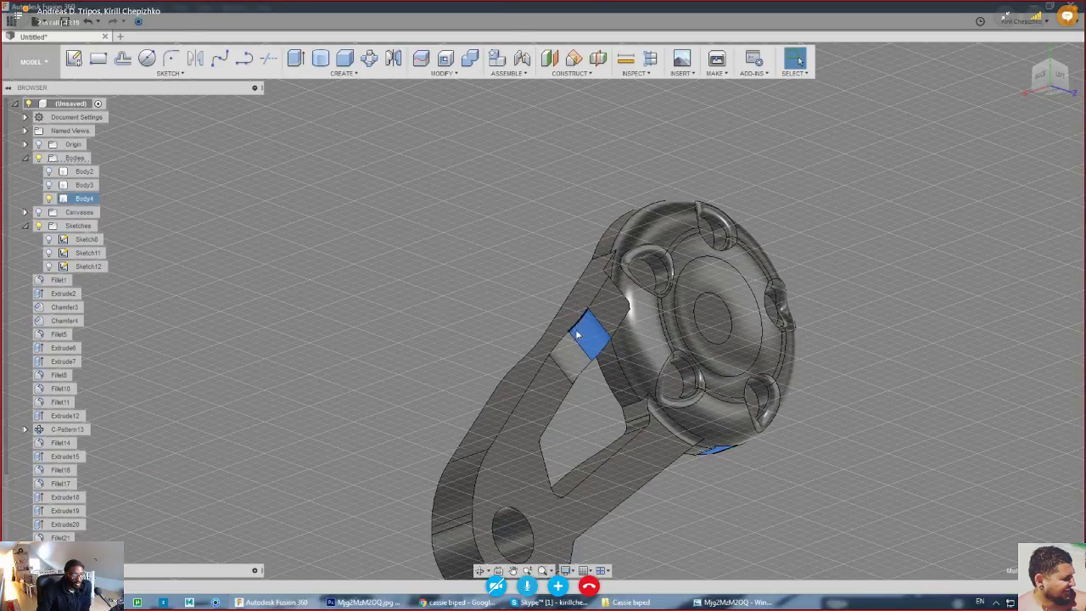
pyautogui.scroll(3, 577, 335)
pyautogui.moveTo(1051, 79); pyautogui.dragTo(1029, 33)
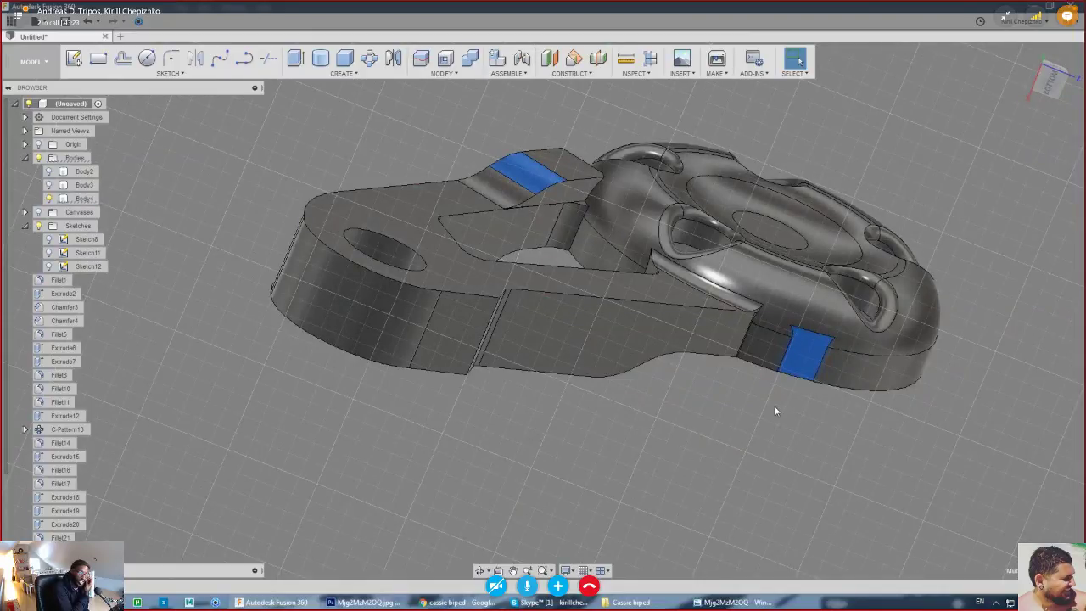
pyautogui.keyDown('shift'); pyautogui.moveTo(776, 407); pyautogui.dragTo(631, 414, button='middle'); pyautogui.keyUp('shift')
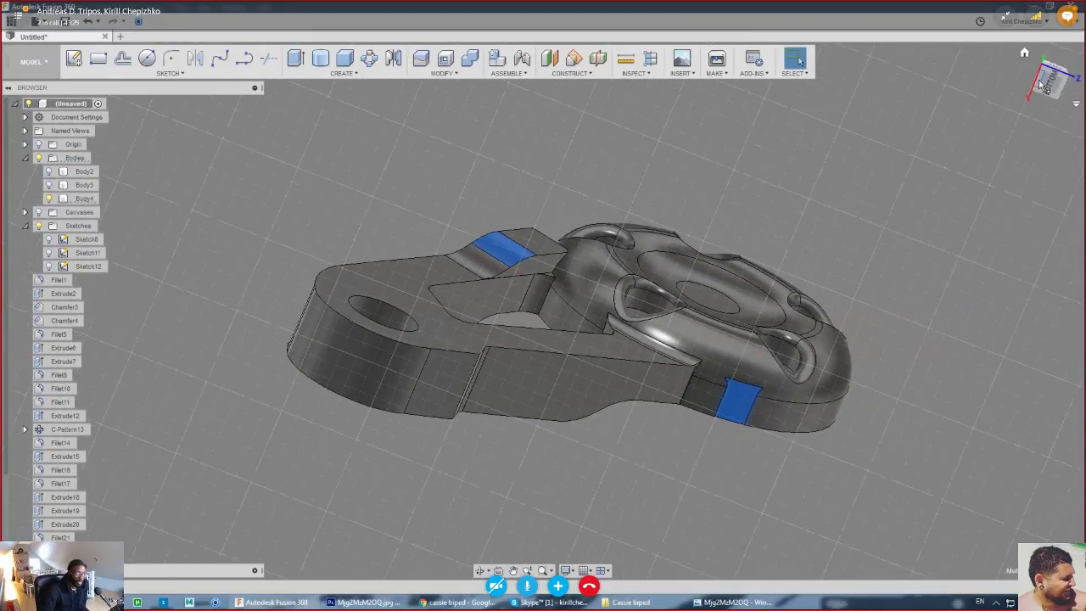
pyautogui.moveTo(1045, 66); pyautogui.dragTo(1051, 91)
pyautogui.keyDown('shift'); pyautogui.moveTo(492, 238); pyautogui.dragTo(497, 339, button='middle'); pyautogui.keyUp('shift')
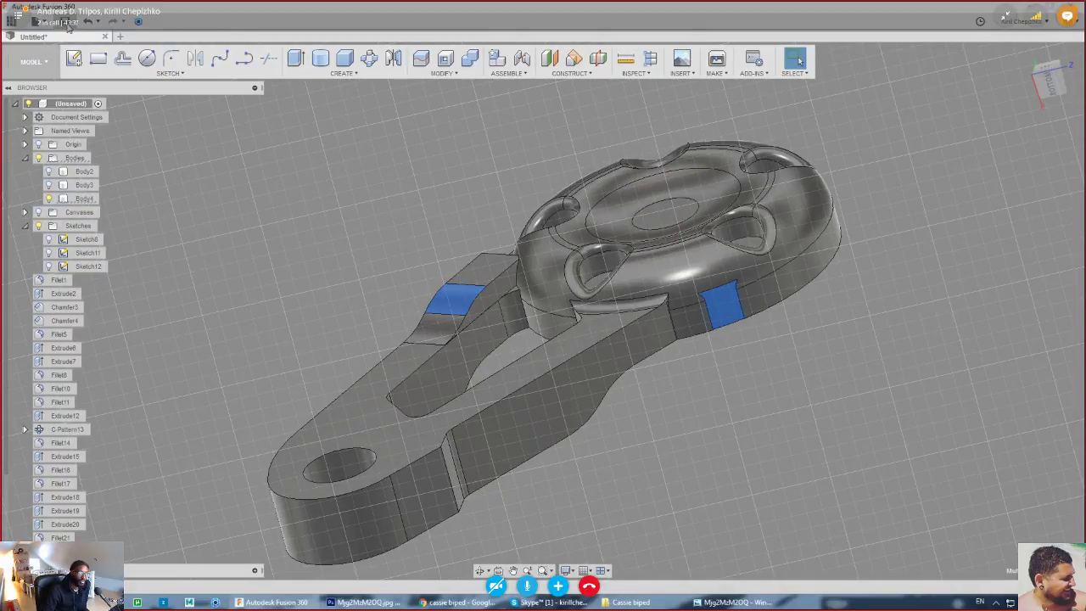
# - Begin saving the design with the default name cleared, and copy "Cassie biped" from the reference folder's path in File Explorer
pyautogui.click(66, 23)
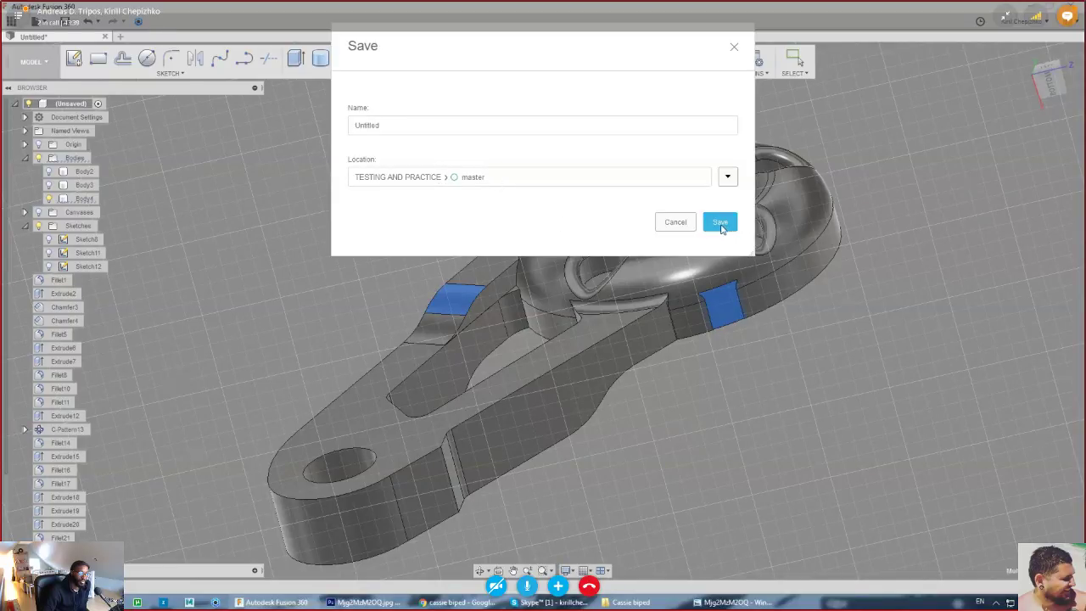
pyautogui.click(643, 125)
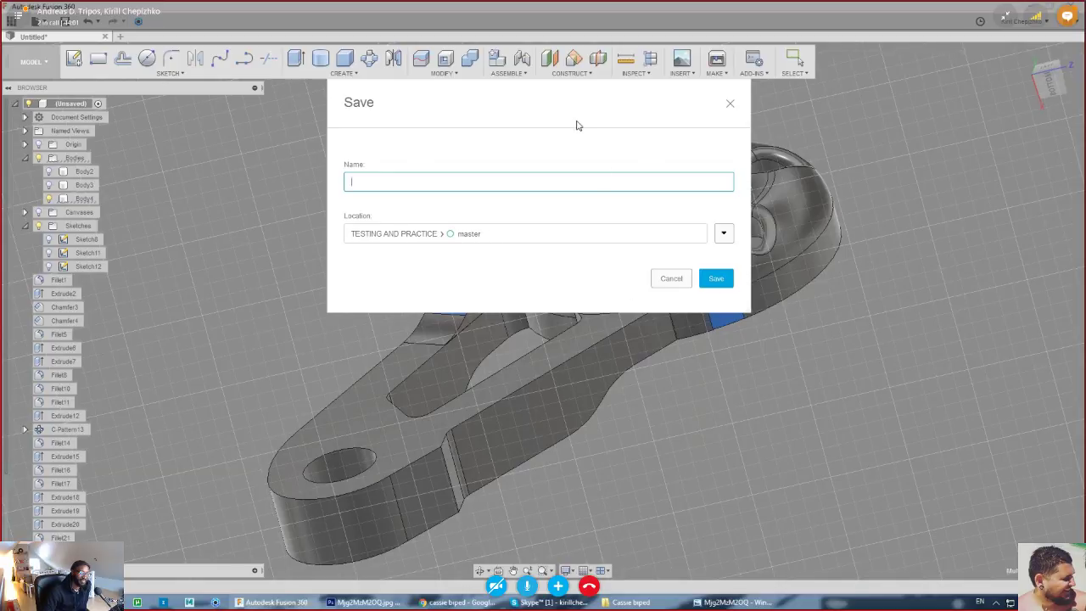
pyautogui.press('super')
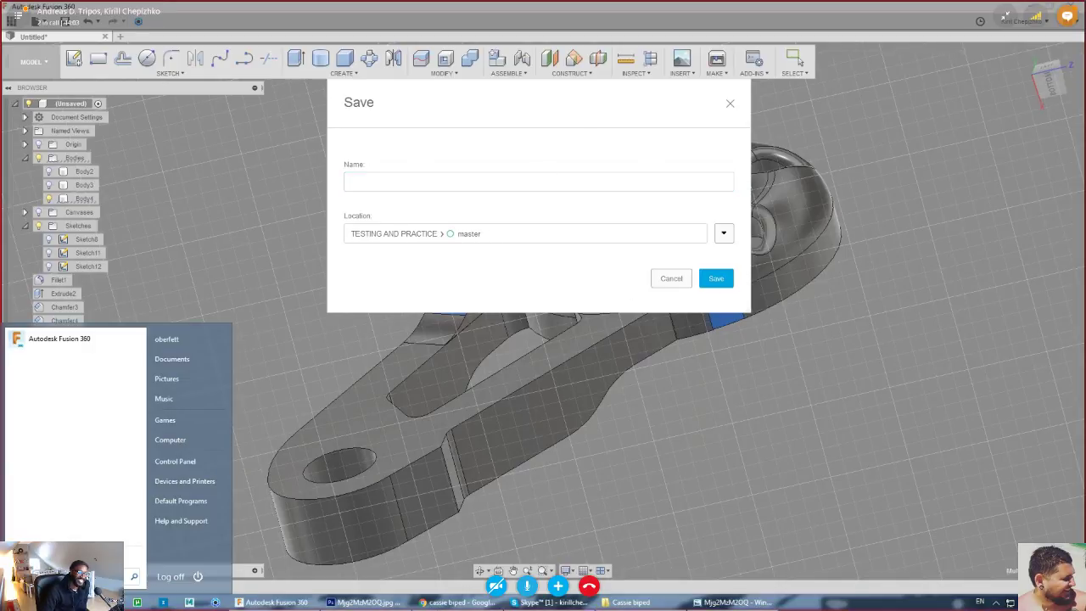
pyautogui.click(630, 603)
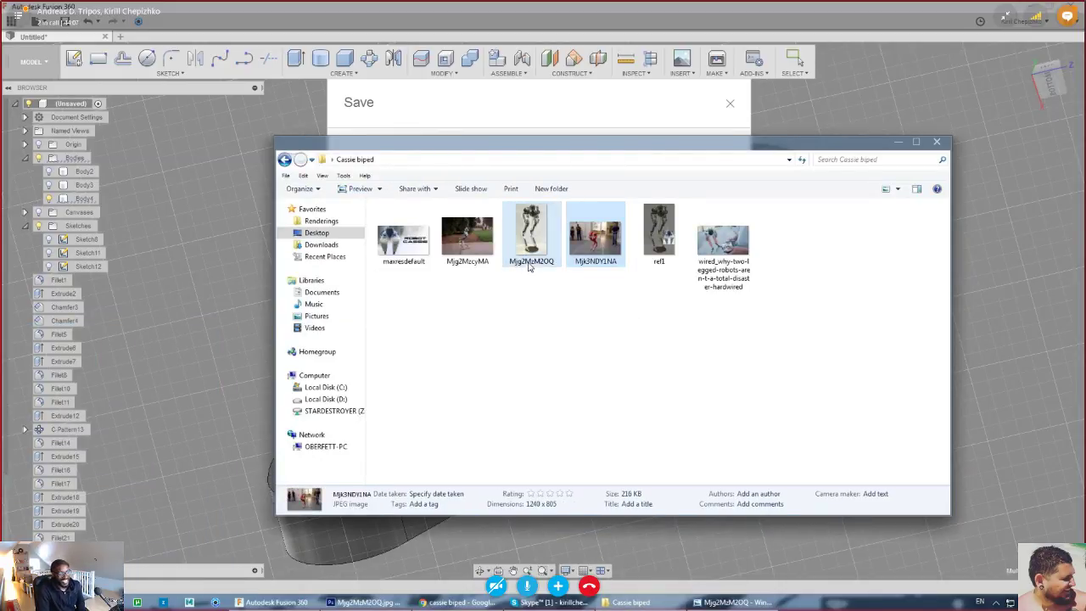
pyautogui.keyDown('ctrl'); pyautogui.click(530, 237); pyautogui.keyUp('ctrl')
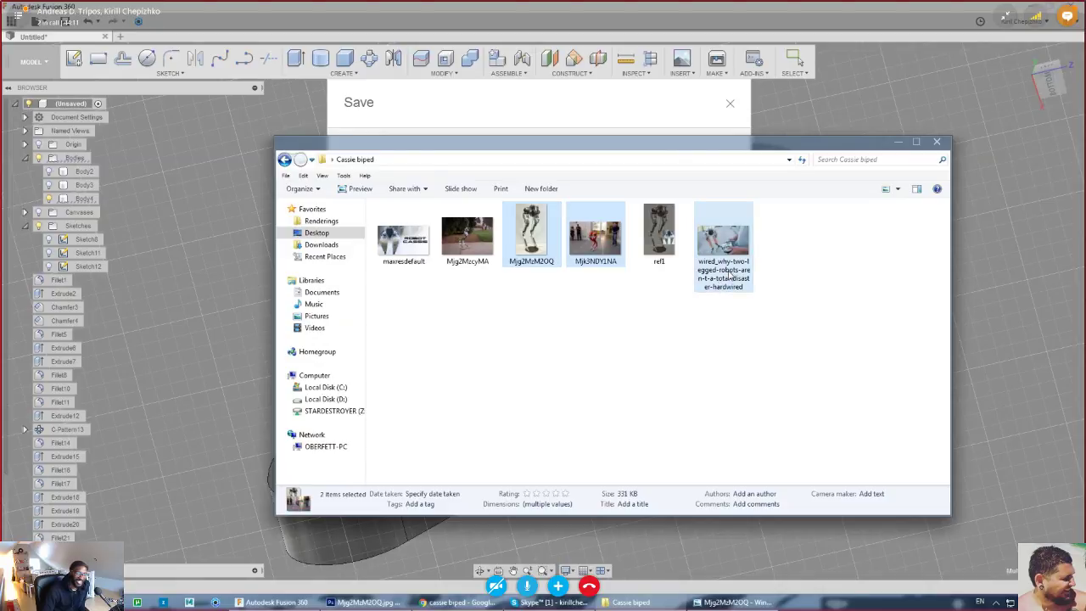
pyautogui.click(388, 161)
pyautogui.click(408, 159)
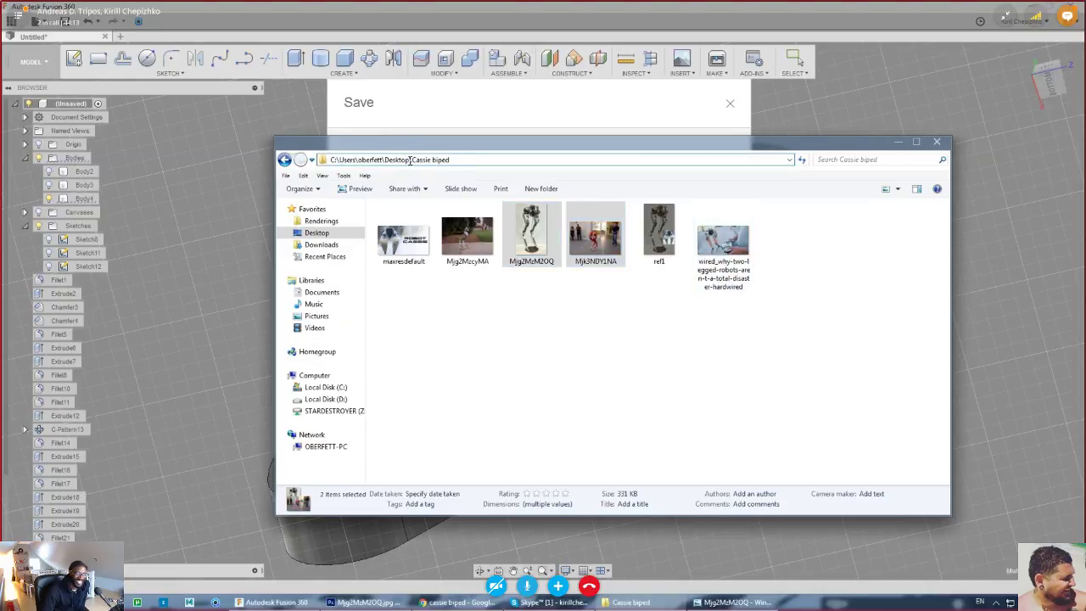
pyautogui.moveTo(409, 159); pyautogui.dragTo(464, 159)
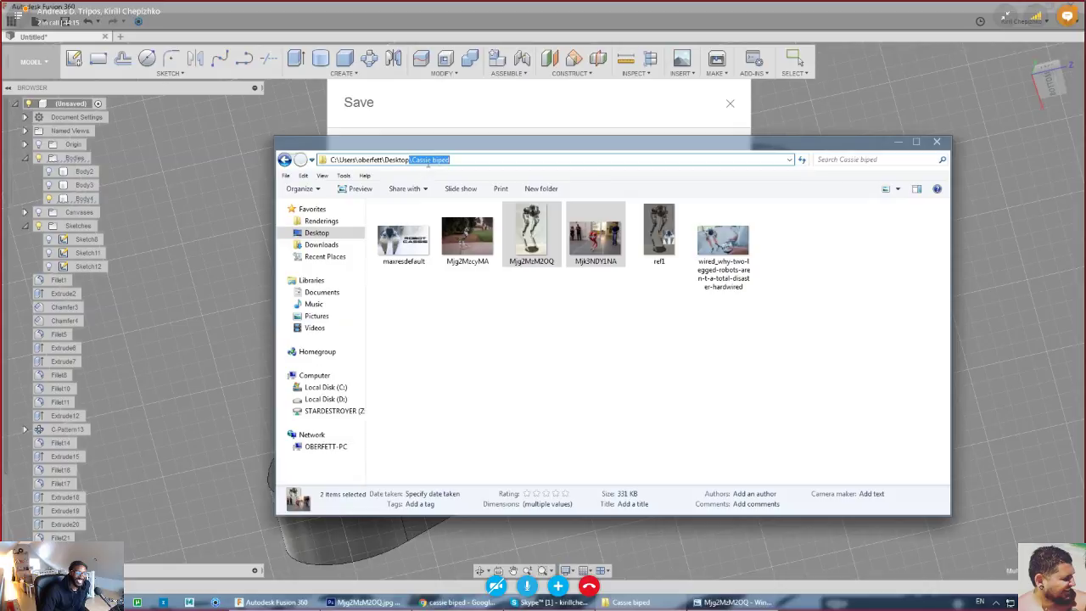
pyautogui.rightClick(431, 162)
pyautogui.click(449, 198)
pyautogui.click(428, 126)
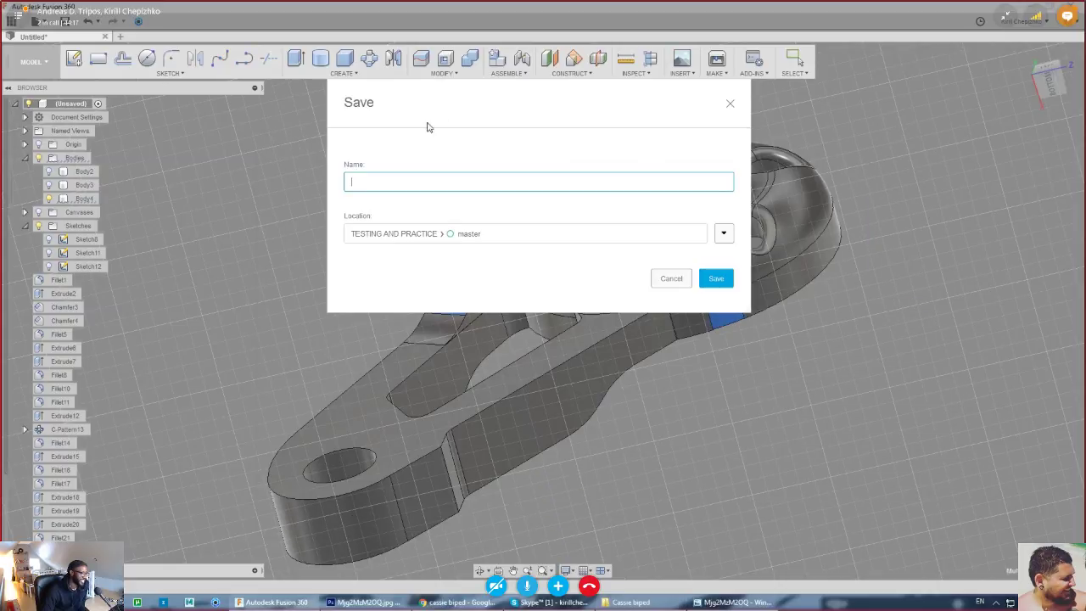
# - Save the design as "Cassie biped" in TESTING AND PRACTICE > master, removing the backslash pasted before the name
pyautogui.rightClick(405, 184)
pyautogui.click(424, 249)
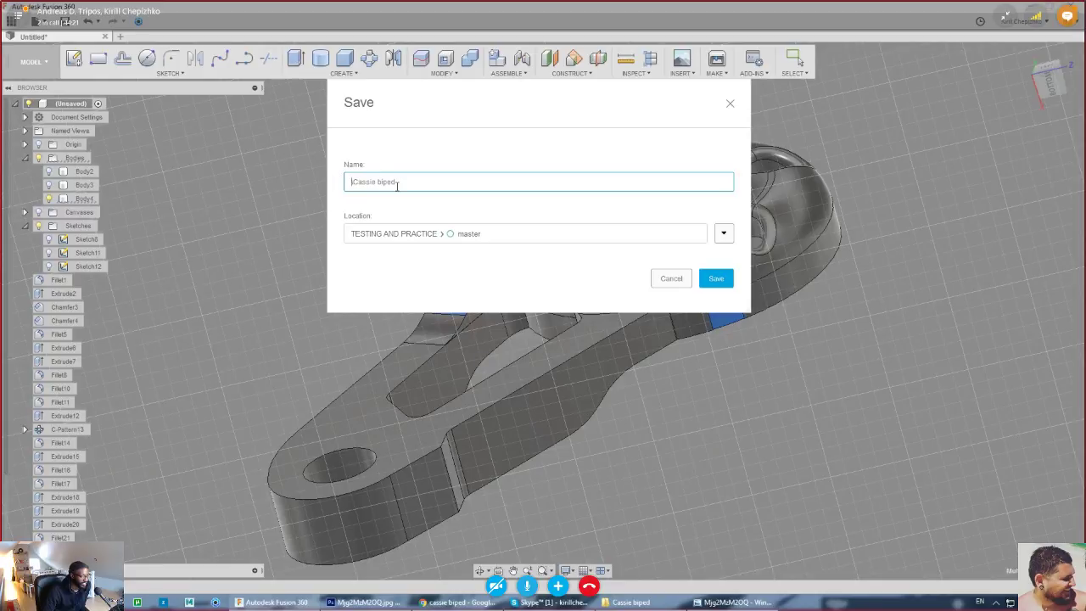
pyautogui.press('Delete')
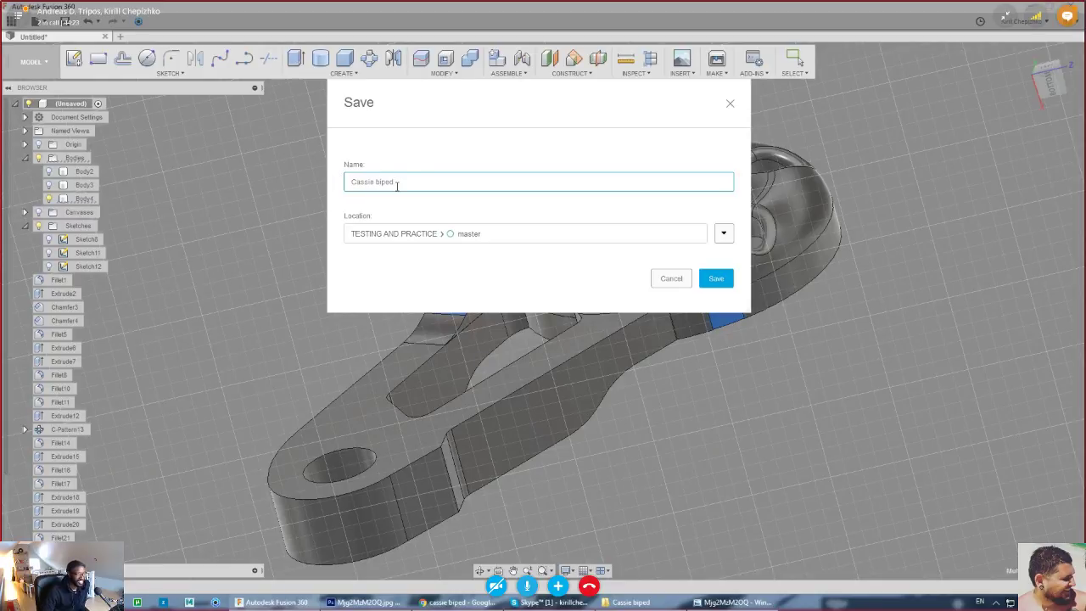
pyautogui.click(713, 280)
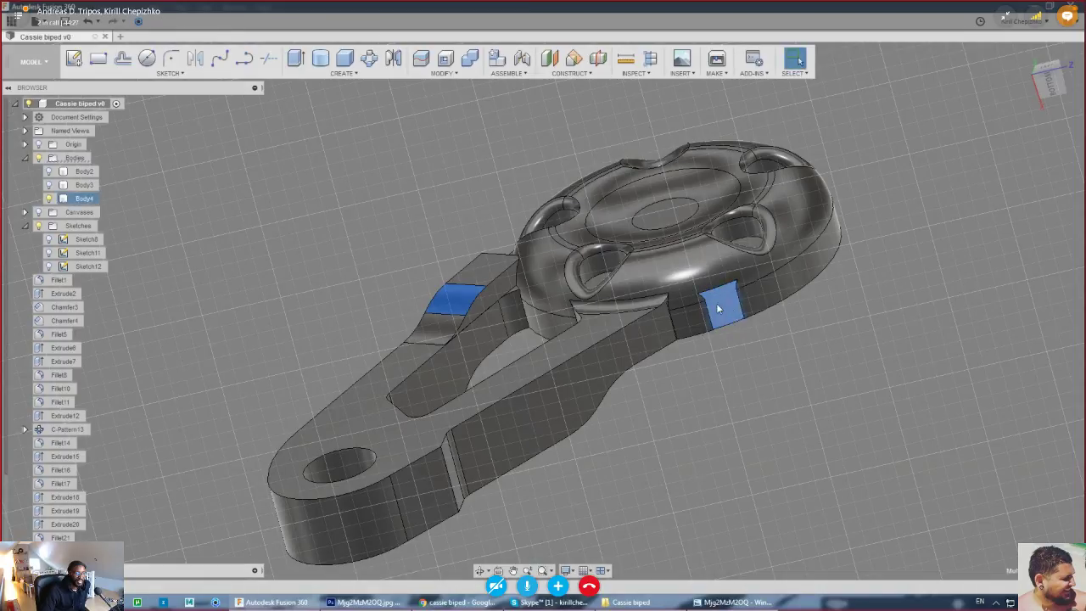
# - Add the arm's top faces and outer side faces to the face selection
pyautogui.keyDown('ctrl'); pyautogui.click(648, 346); pyautogui.keyUp('ctrl')
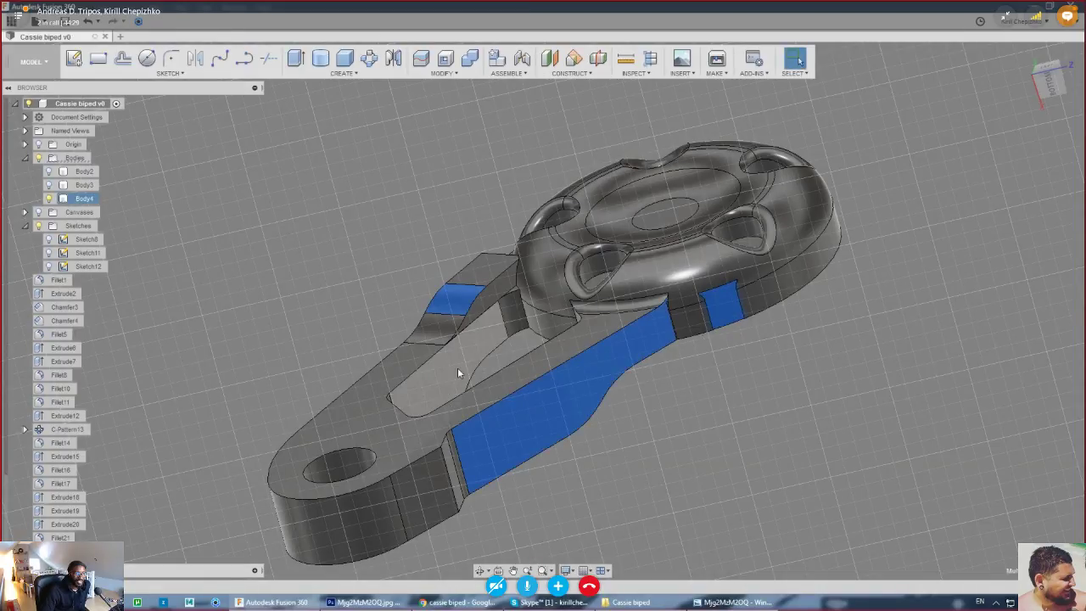
pyautogui.click(496, 269)
pyautogui.click(401, 392)
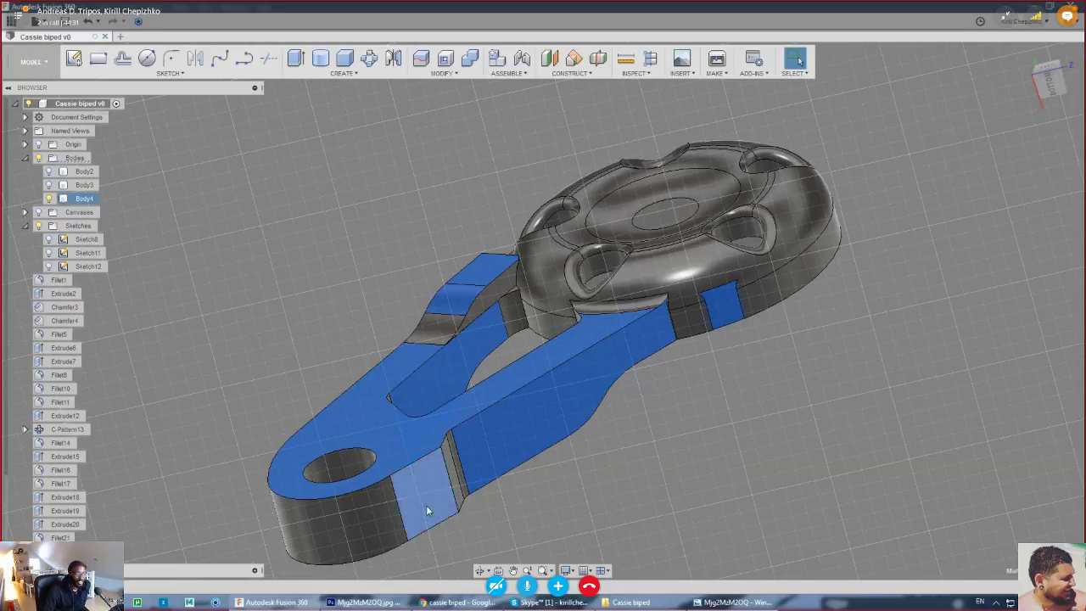
pyautogui.moveTo(669, 470); pyautogui.dragTo(670, 421, button='middle')
pyautogui.scroll(-1, 671, 417)
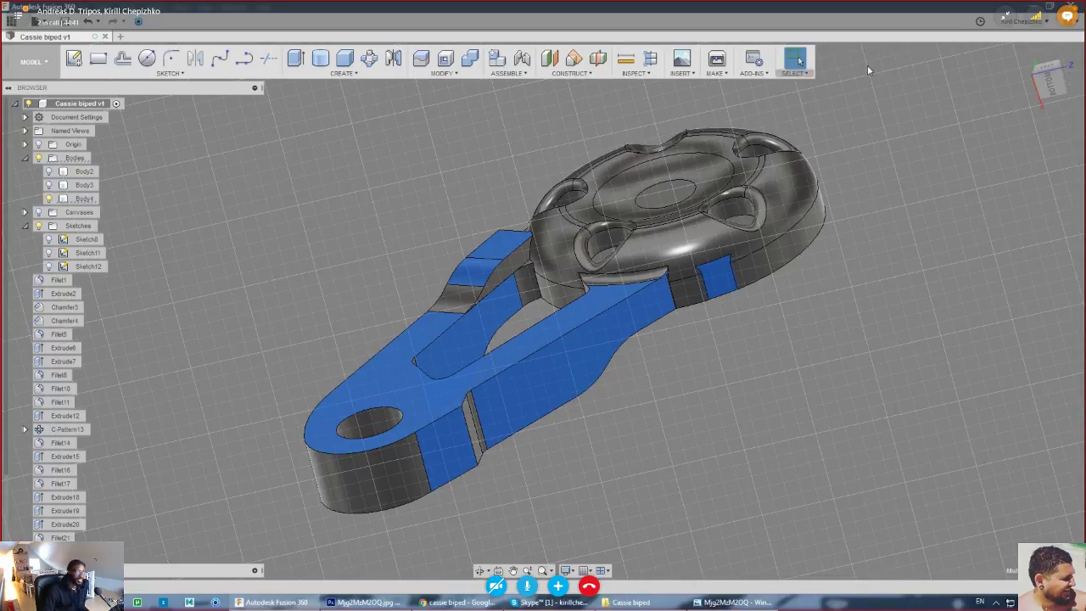
# - Close the modelling program holding the Cassie biped design
pyautogui.click(1071, 6)
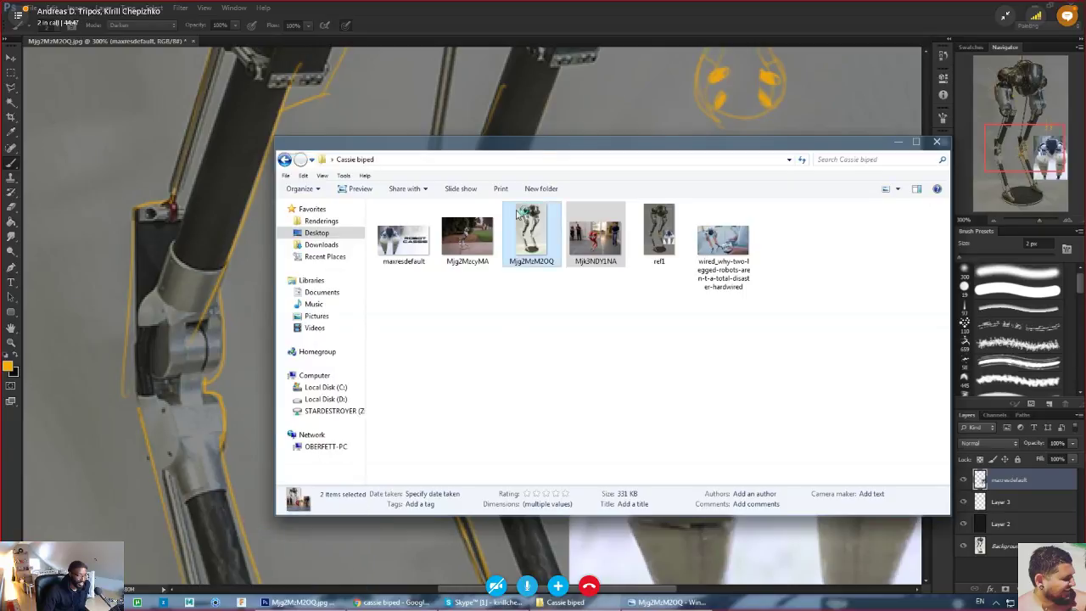
pyautogui.click(500, 158)
pyautogui.click(500, 158)
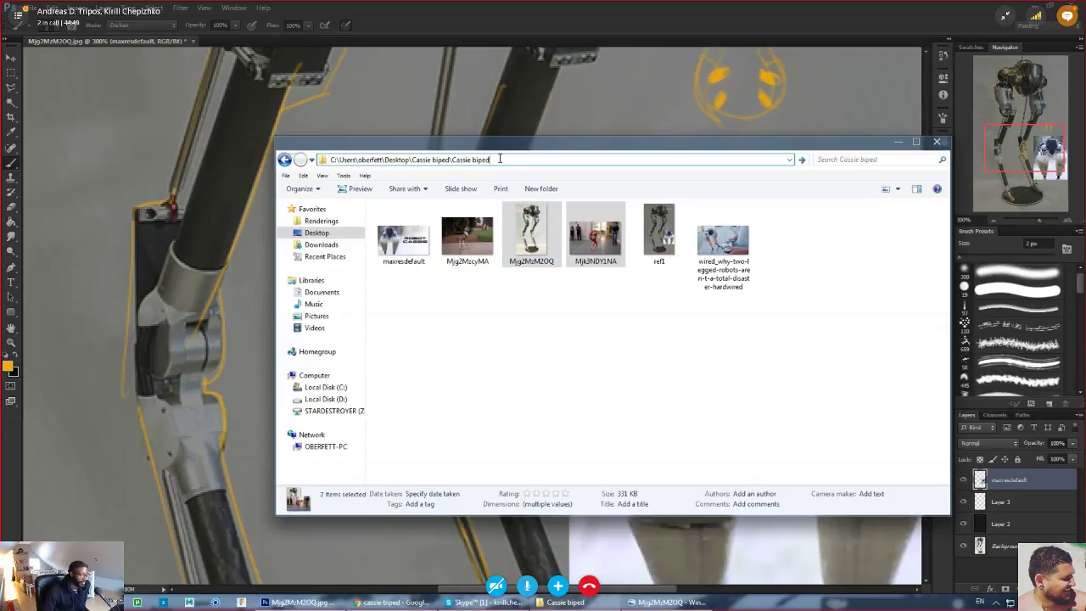
pyautogui.hotkey('ctrl', 'v')
pyautogui.hotkey('ctrl', 'v')
pyautogui.hotkey('ctrl', 'v')
pyautogui.hotkey('ctrl', 'v')
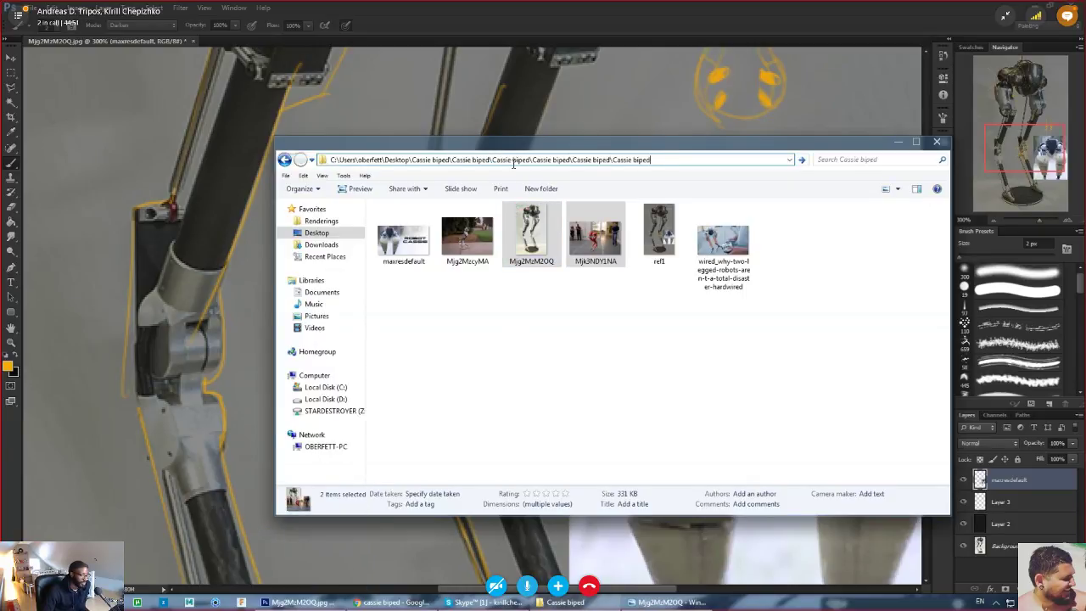
# - Close the reference folder window and open the Cassie biped design from the master project folder
pyautogui.click(937, 142)
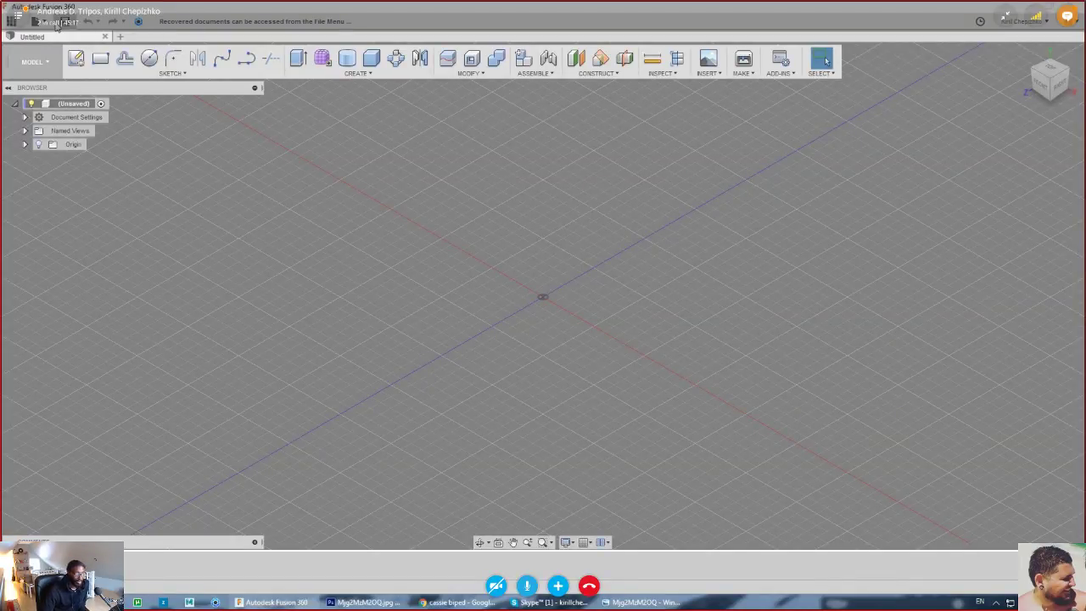
pyautogui.click(15, 18)
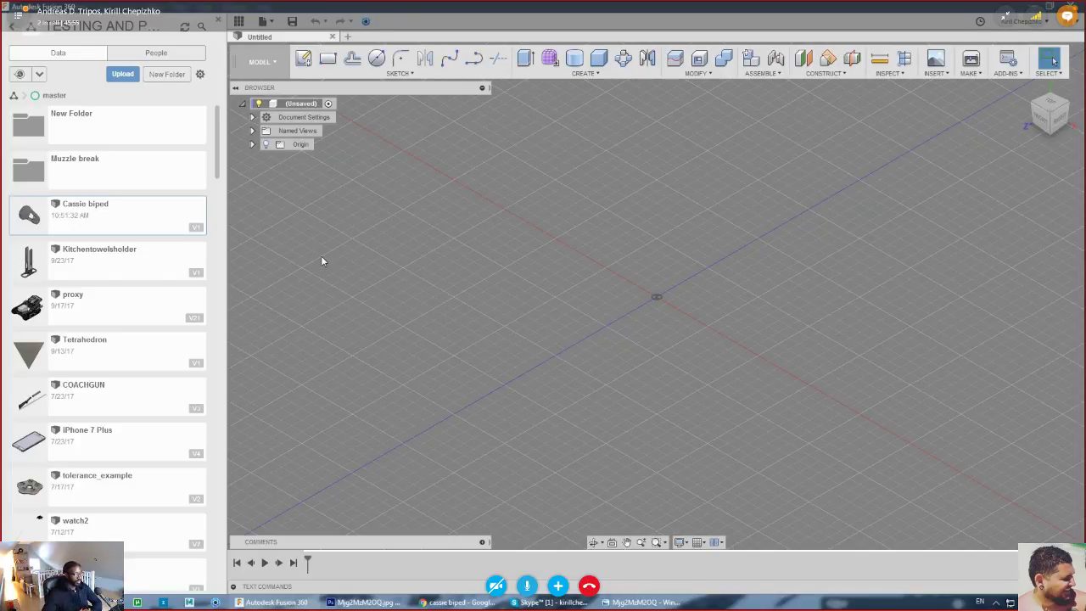
pyautogui.moveTo(1049, 117)
pyautogui.mouseDown()
pyautogui.moveTo(1020, 120)
pyautogui.moveTo(976, 170)
pyautogui.moveTo(873, 246)
pyautogui.mouseUp()
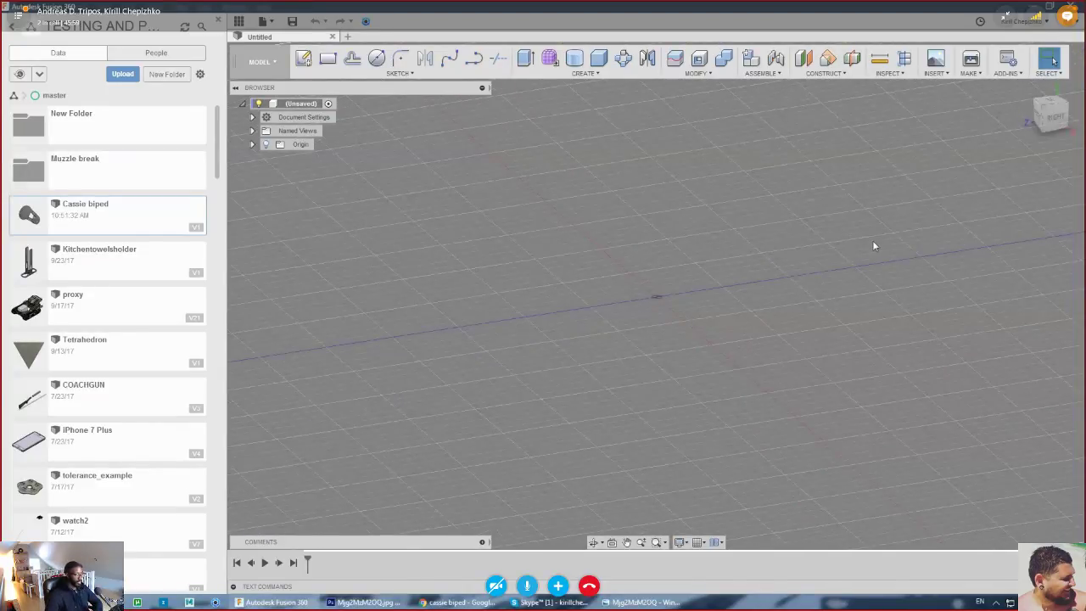
pyautogui.moveTo(815, 282); pyautogui.dragTo(800, 331, button='middle')
pyautogui.click(96, 259)
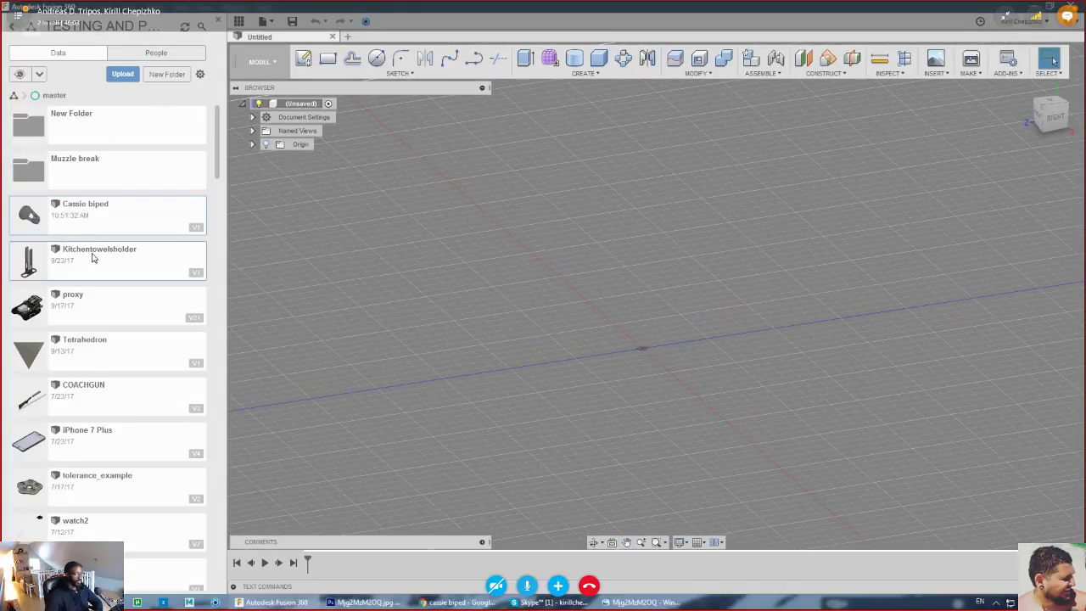
pyautogui.rightClick(121, 219)
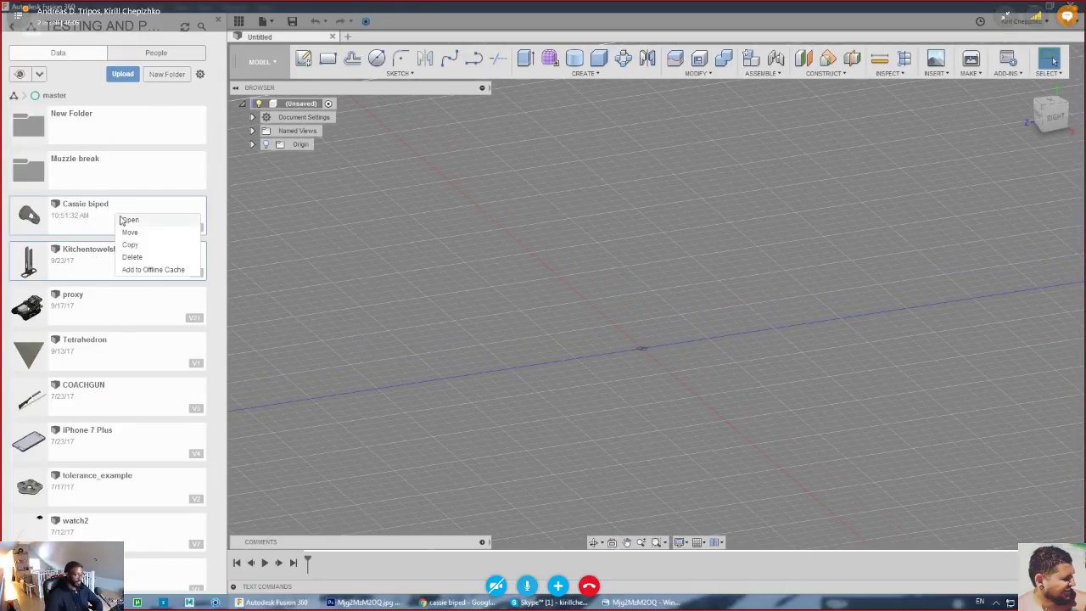
pyautogui.click(127, 220)
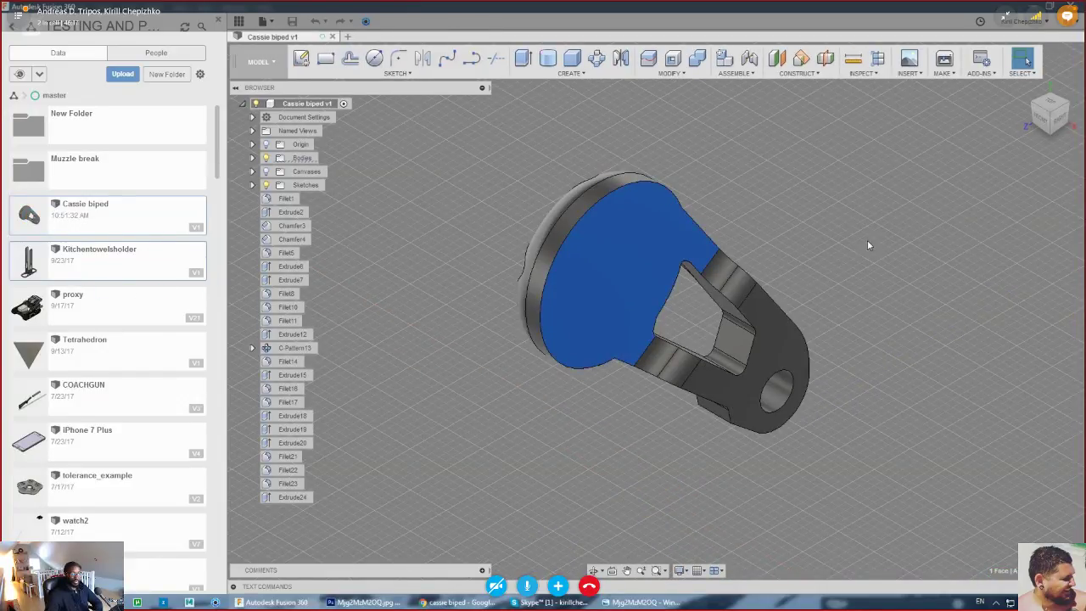
# - Review the arm from the cap side, selecting its front faces and the raised block's top face, and clear the selection
pyautogui.click(1039, 117)
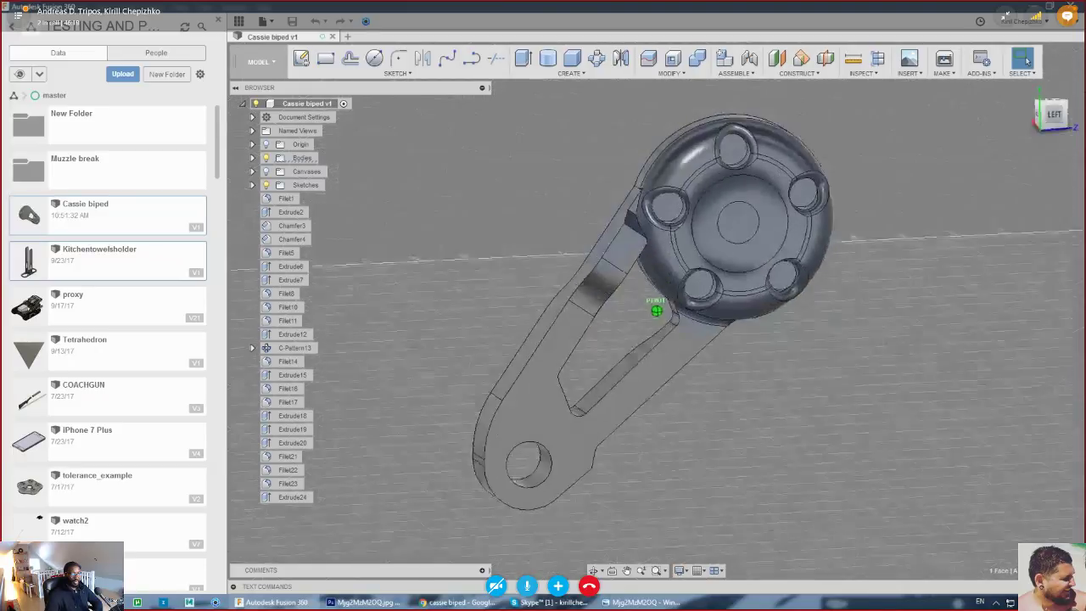
pyautogui.keyDown('shift'); pyautogui.moveTo(664, 448); pyautogui.dragTo(665, 427, button='middle'); pyautogui.keyUp('shift')
pyautogui.click(629, 418)
pyautogui.keyDown('ctrl'); pyautogui.click(589, 291); pyautogui.keyUp('ctrl')
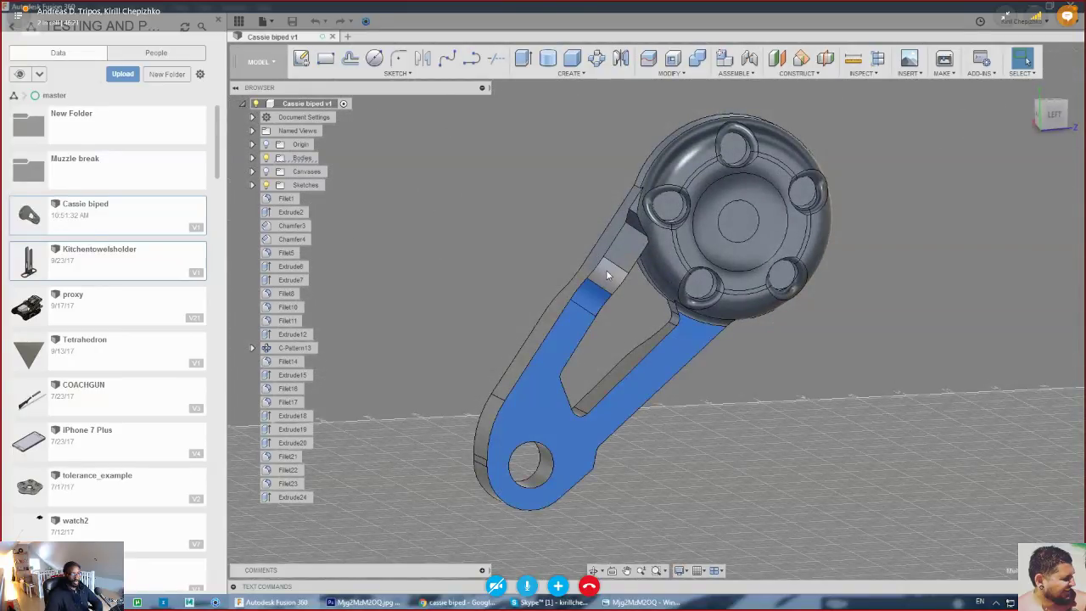
pyautogui.click(608, 275)
pyautogui.click(751, 387)
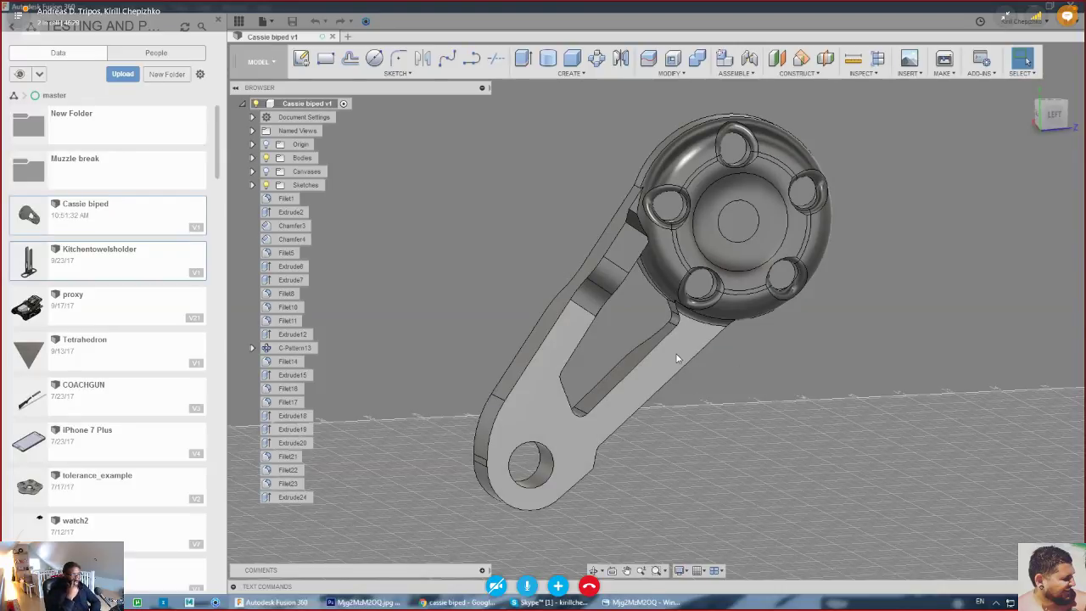
pyautogui.click(627, 266)
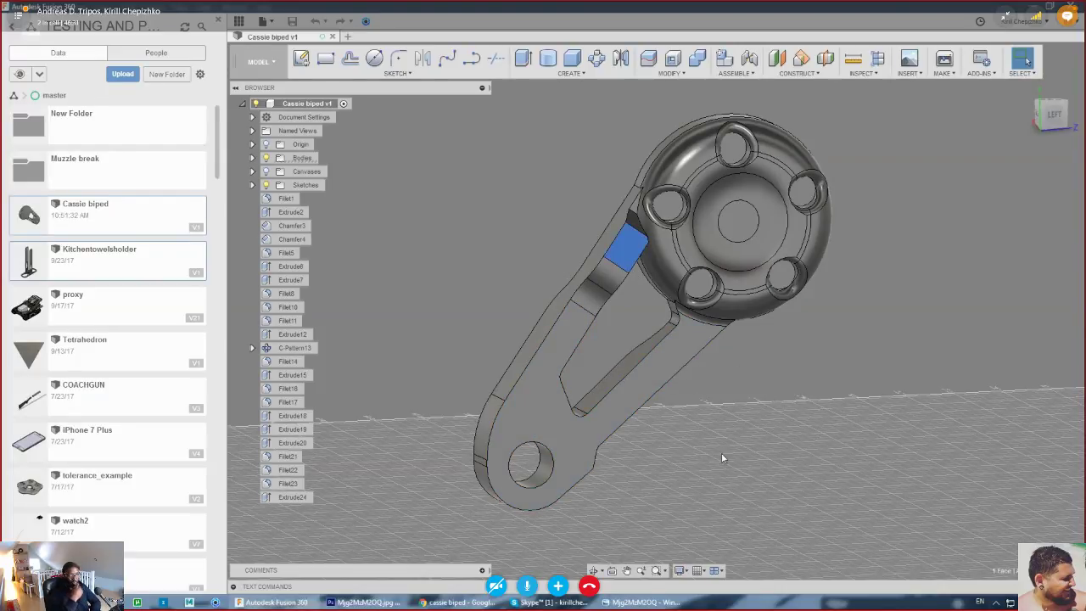
pyautogui.click(662, 386)
# - Delete the flat facet on the cap's outer rim beside the arm
pyautogui.moveTo(1068, 116); pyautogui.dragTo(1050, 83)
pyautogui.scroll(1, 865, 310)
pyautogui.scroll(5, 767, 344)
pyautogui.scroll(3, 779, 319)
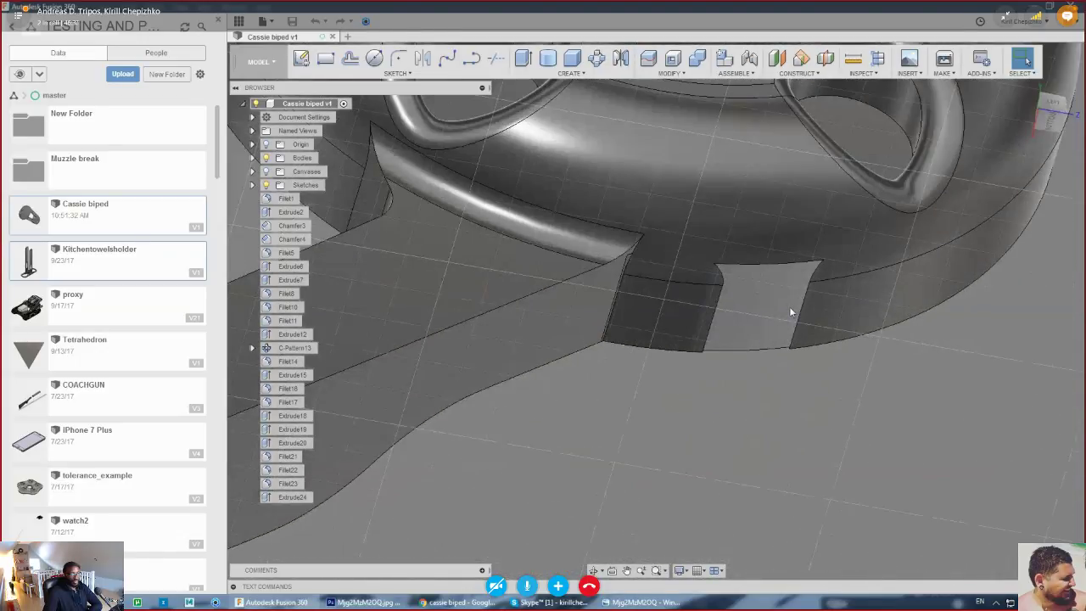
pyautogui.click(789, 307)
pyautogui.press('Escape')
pyautogui.scroll(-4, 788, 306)
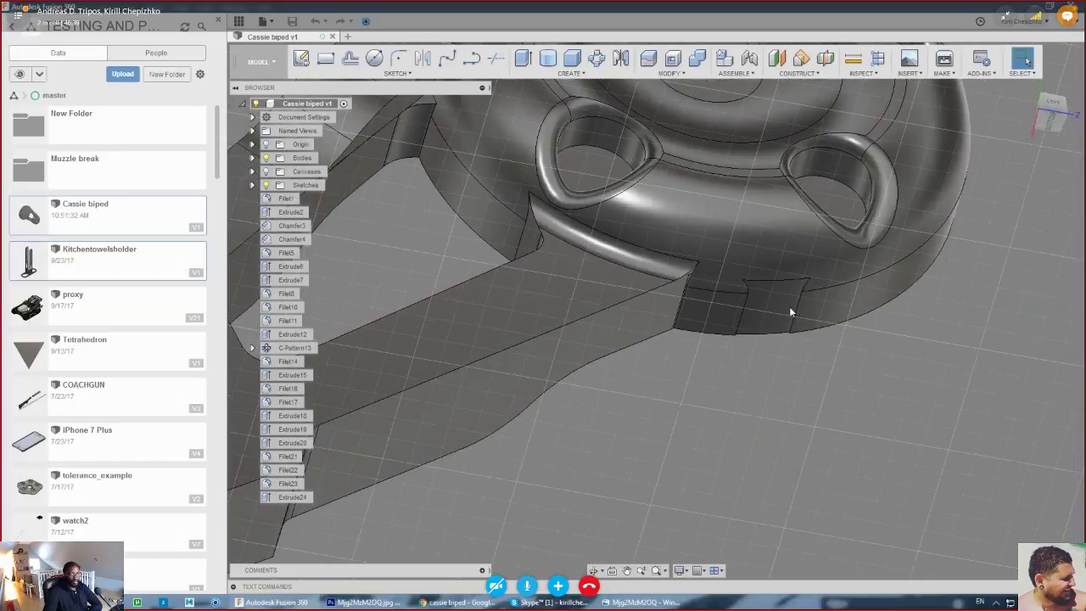
pyautogui.keyDown('shift'); pyautogui.moveTo(789, 306); pyautogui.dragTo(951, 181, button='middle'); pyautogui.keyUp('shift')
pyautogui.scroll(6, 736, 292)
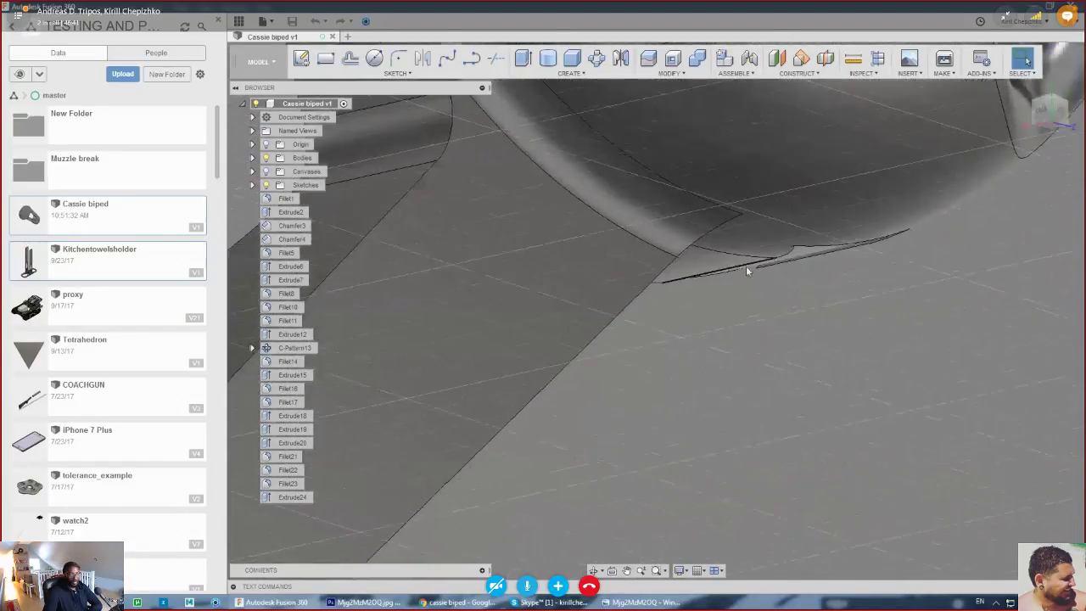
pyautogui.scroll(3, 902, 241)
pyautogui.click(905, 238)
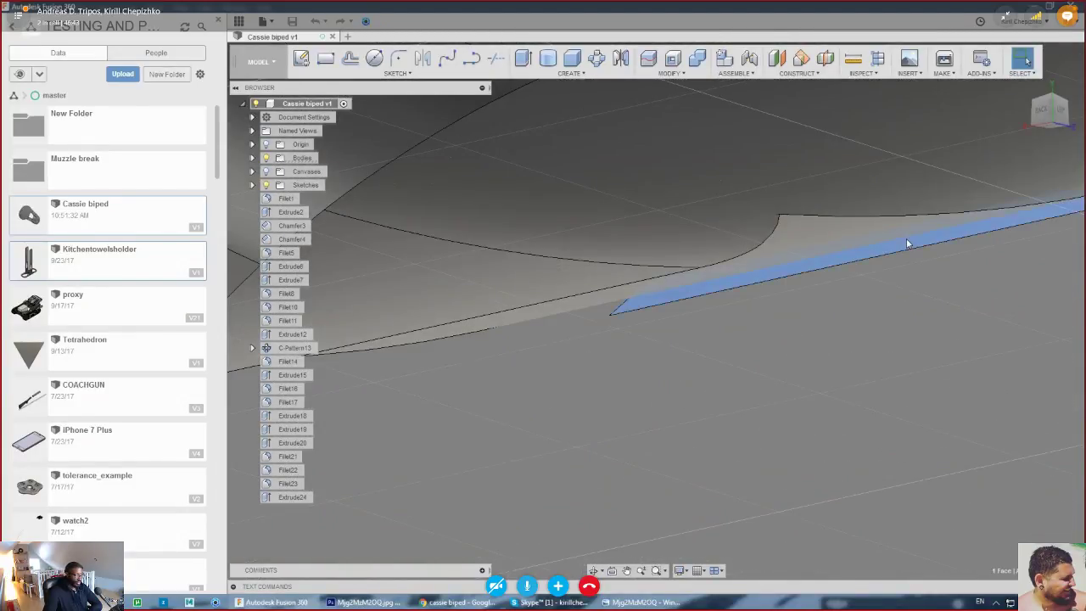
pyautogui.press('Delete')
pyautogui.scroll(-5, 791, 254)
pyautogui.scroll(-3, 788, 248)
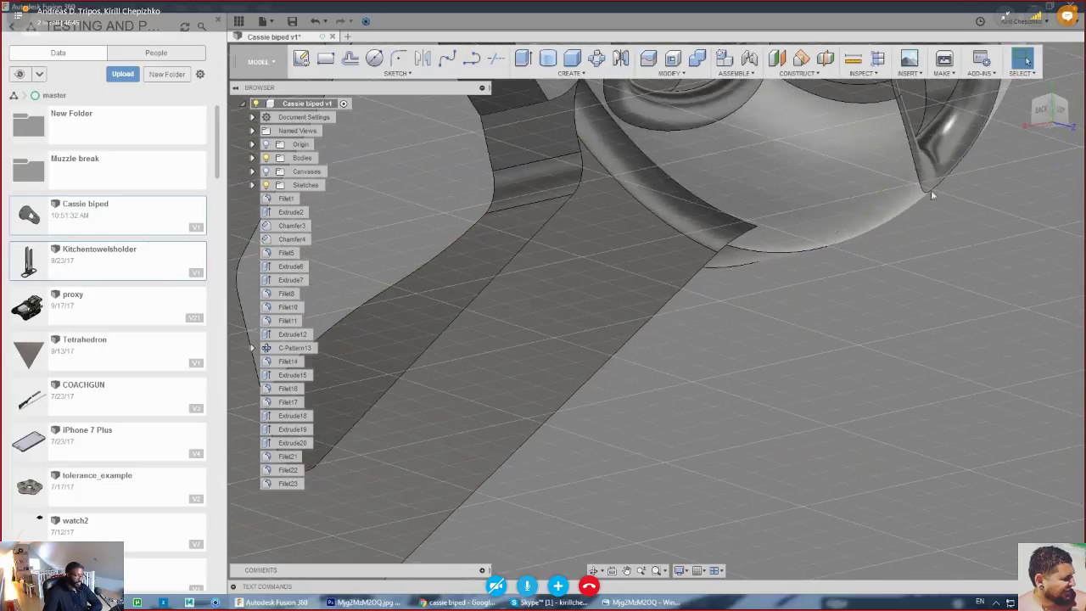
# - Review the smoothed cap rim beside the arm and undo the facet deletion
pyautogui.moveTo(1070, 127); pyautogui.dragTo(1049, 76)
pyautogui.scroll(-4, 847, 327)
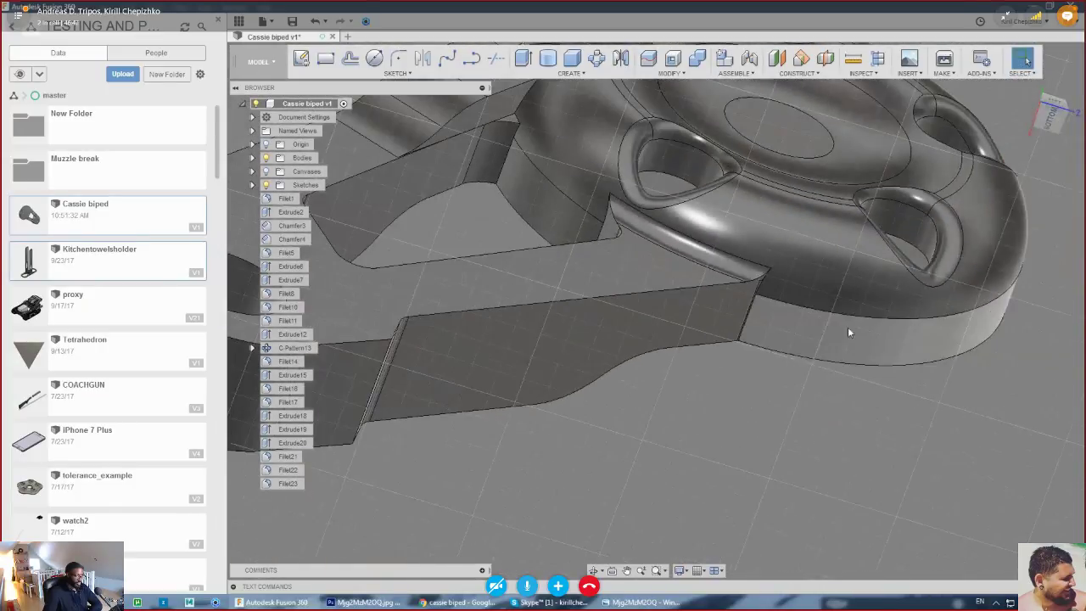
pyautogui.moveTo(847, 326); pyautogui.dragTo(719, 360, button='middle')
pyautogui.hotkey('ctrl', 'z')
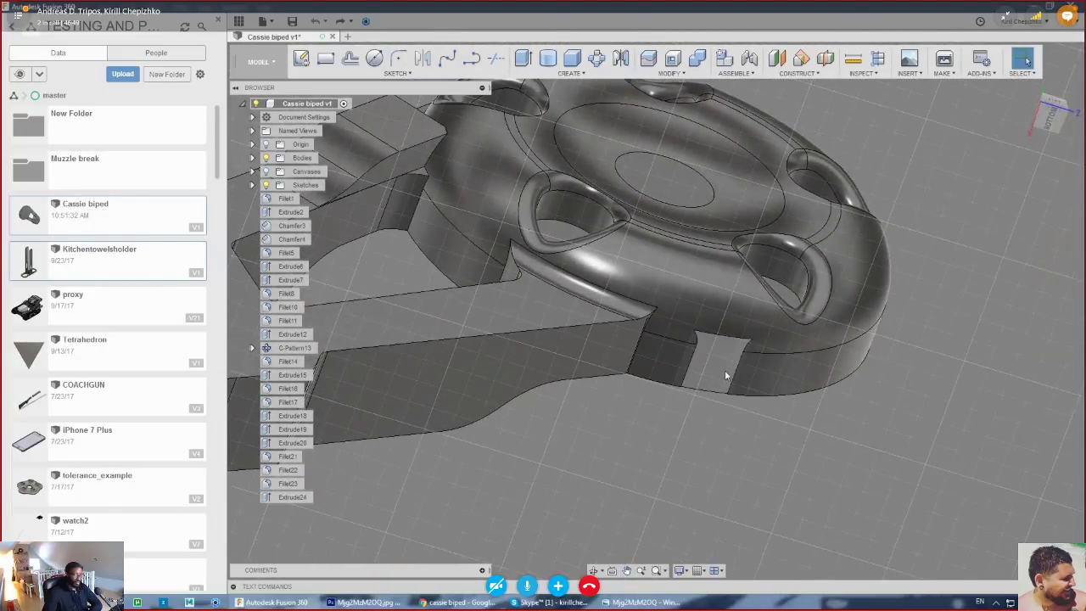
# - Delete the flat facet on the cap's outer rim again so the rim runs round
pyautogui.moveTo(1053, 113)
pyautogui.mouseDown()
pyautogui.moveTo(1060, 143)
pyautogui.moveTo(1057, 121)
pyautogui.moveTo(1046, 136)
pyautogui.moveTo(1063, 121)
pyautogui.mouseUp()
pyautogui.scroll(7, 684, 323)
pyautogui.keyDown('shift'); pyautogui.moveTo(806, 236); pyautogui.dragTo(811, 329, button='middle'); pyautogui.keyUp('shift')
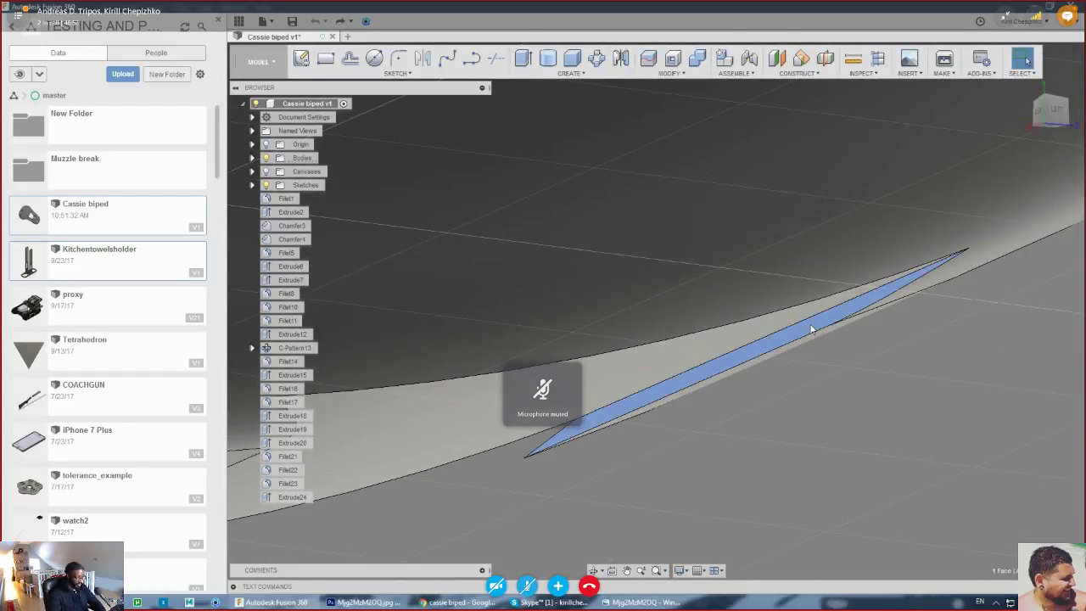
pyautogui.hotkey('ctrl', 'z')
pyautogui.scroll(-8, 808, 327)
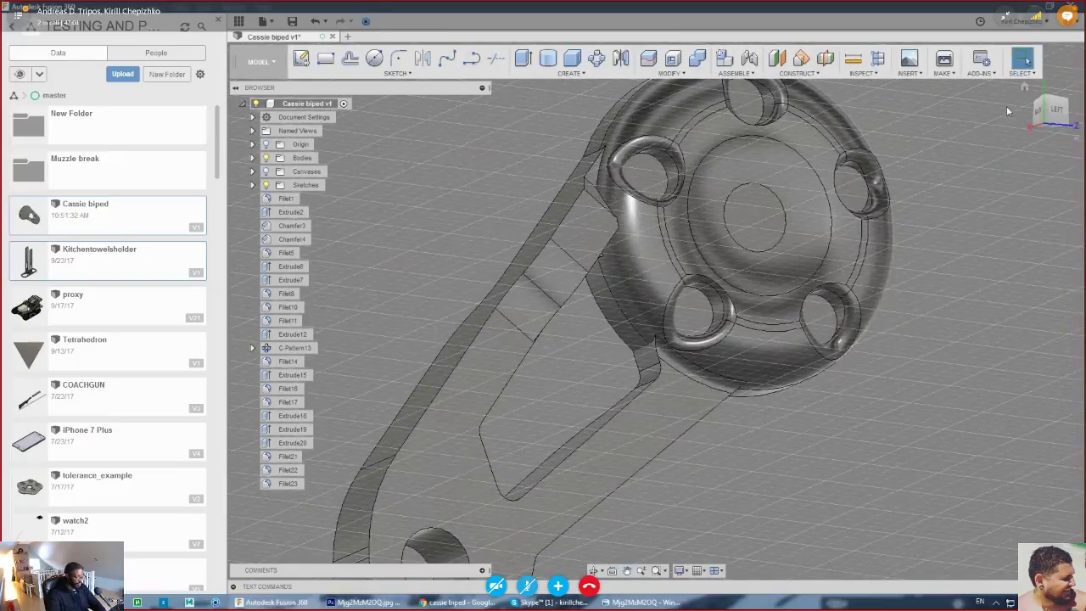
# - Try to delete the narrow triangular face between the arm's side wall and the cap
pyautogui.keyDown('shift'); pyautogui.moveTo(654, 303); pyautogui.dragTo(702, 352, button='middle'); pyautogui.keyUp('shift')
pyautogui.scroll(5, 702, 352)
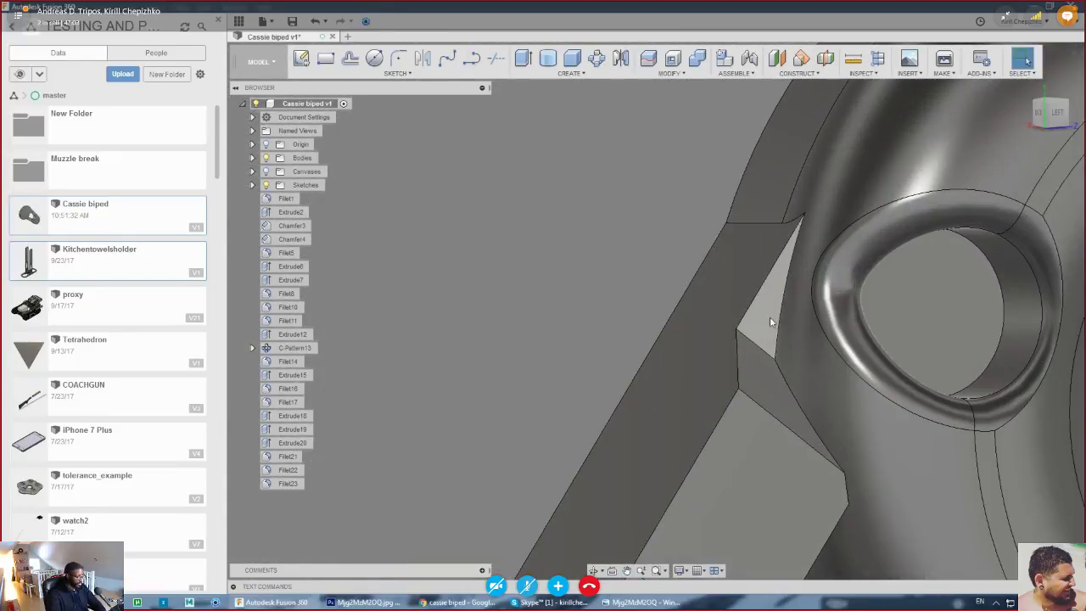
pyautogui.moveTo(769, 316); pyautogui.dragTo(670, 356, button='middle')
pyautogui.scroll(3, 674, 264)
pyautogui.moveTo(674, 264); pyautogui.dragTo(663, 187, button='middle')
pyautogui.scroll(-3, 664, 187)
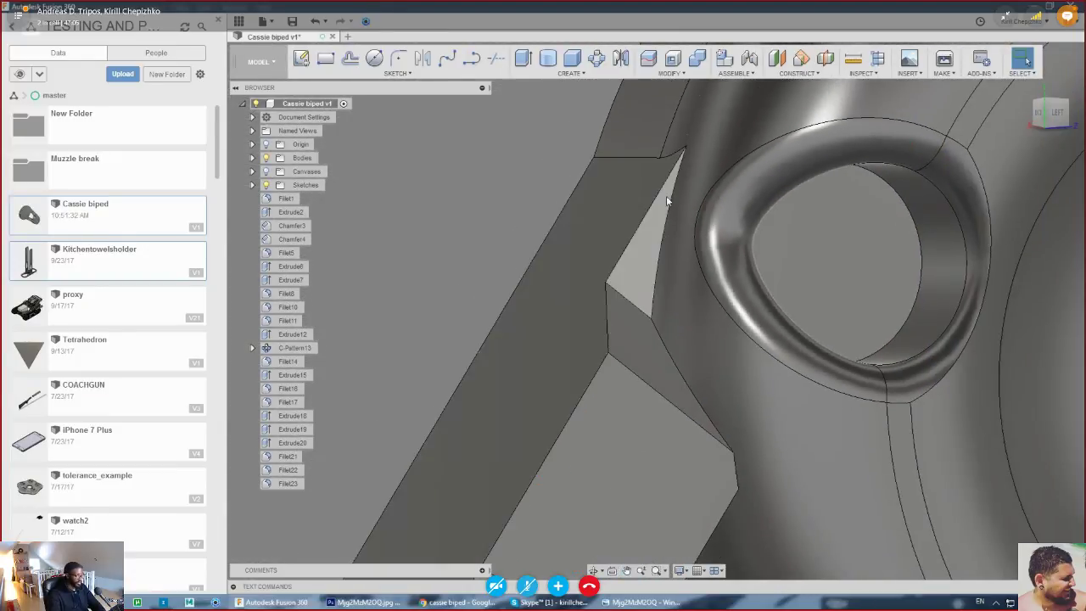
pyautogui.click(639, 279)
pyautogui.press('Delete')
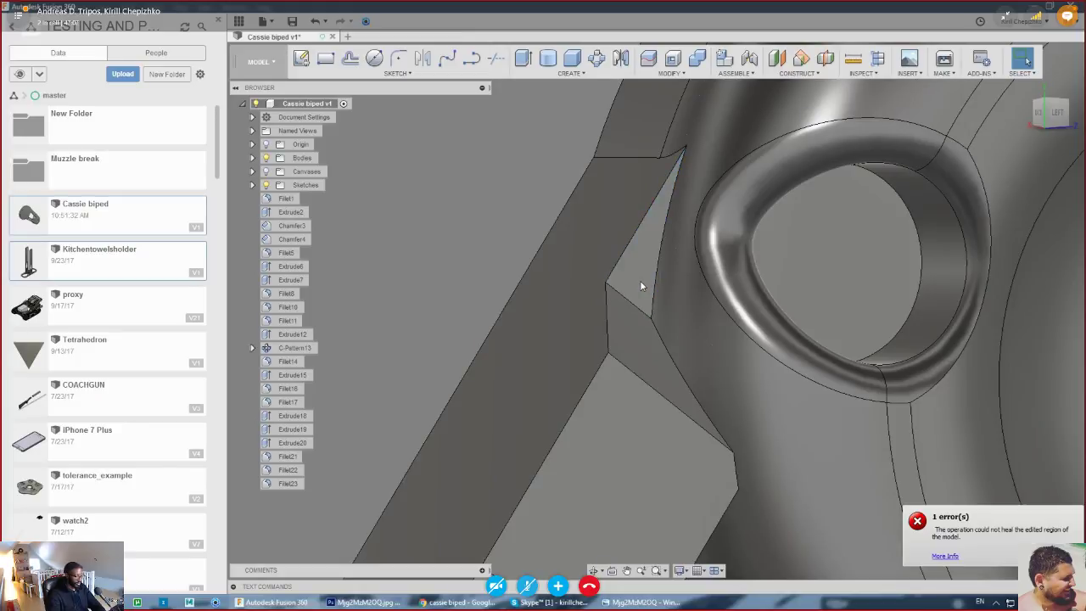
pyautogui.hotkey('ctrl', 'z')
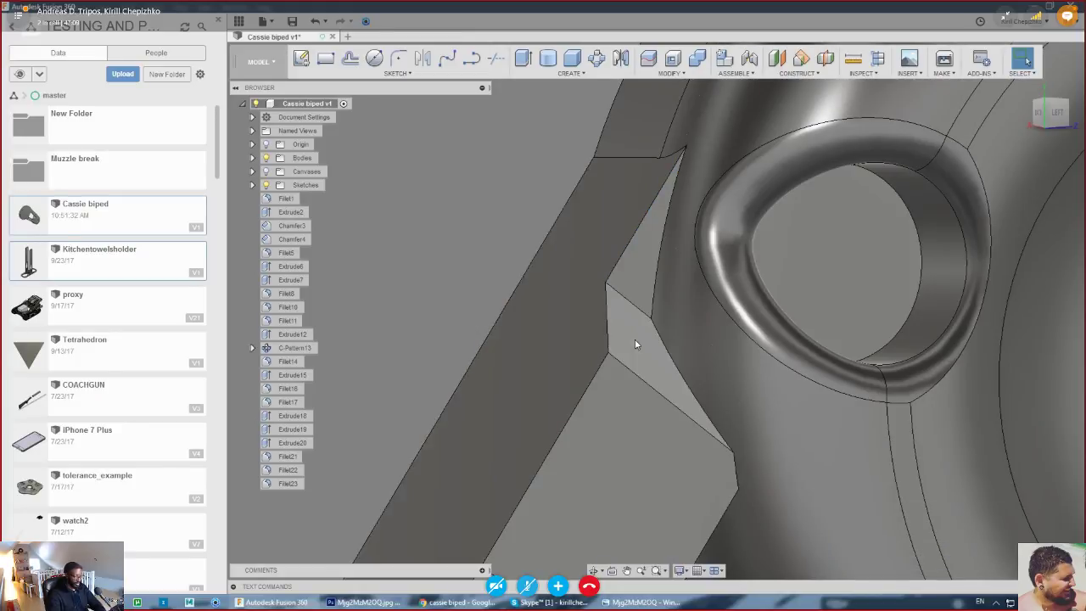
# - Try deleting the angled face directly below the narrow triangular face, where the arm meets the cap
pyautogui.click(641, 341)
pyautogui.press('Delete')
pyautogui.scroll(-5, 560, 244)
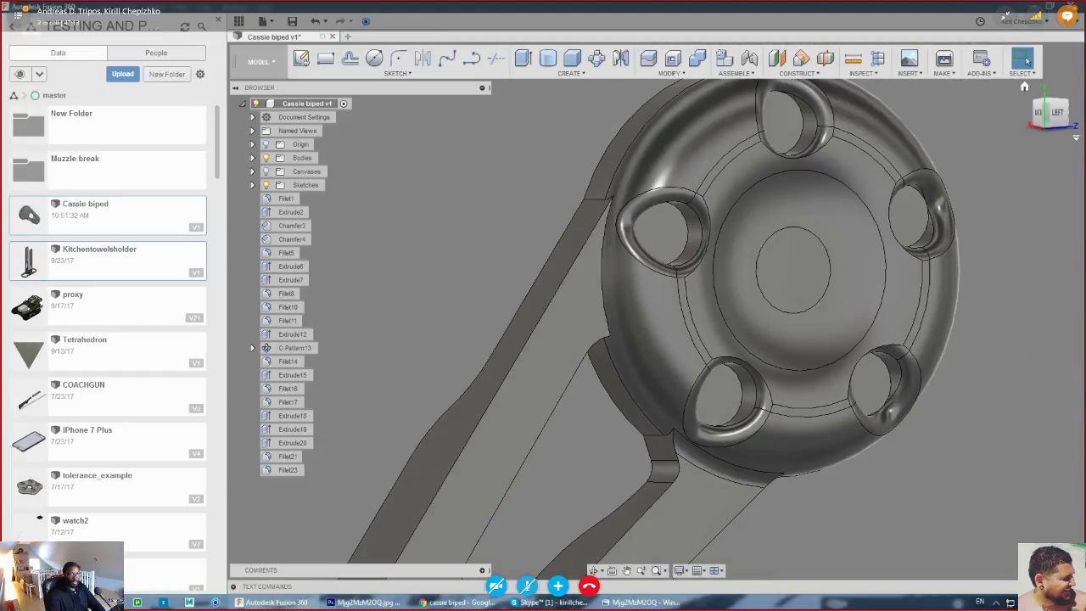
# - Fillet the upper and lower edges of the angled face between the arm and the cap with a 1.0 mm radius
pyautogui.moveTo(1052, 127)
pyautogui.mouseDown()
pyautogui.moveTo(1080, 142)
pyautogui.moveTo(1009, 129)
pyautogui.mouseUp()
pyautogui.scroll(5, 625, 299)
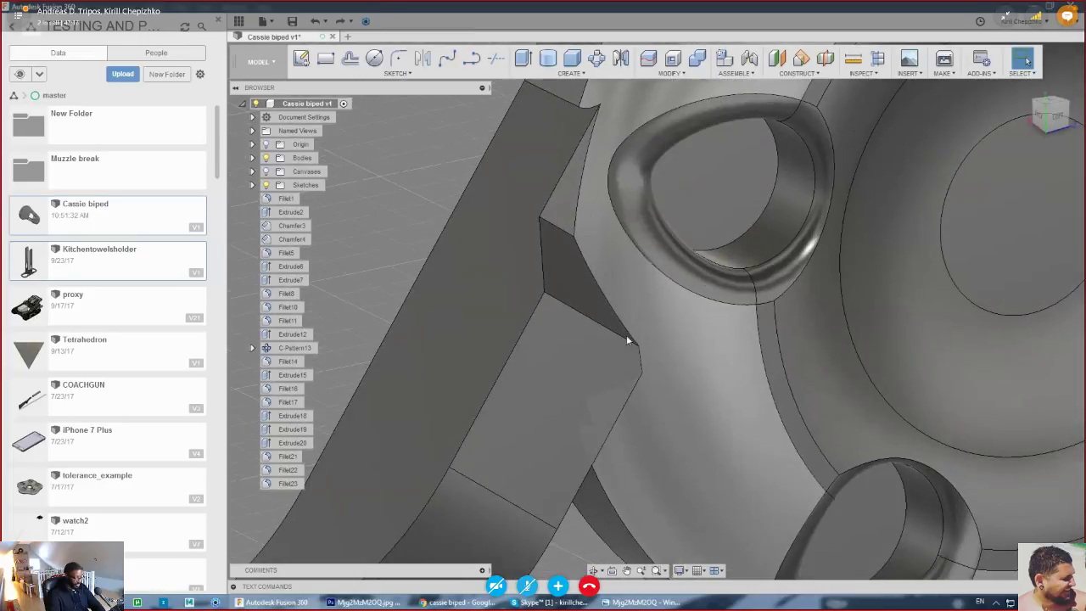
pyautogui.rightClick(616, 337)
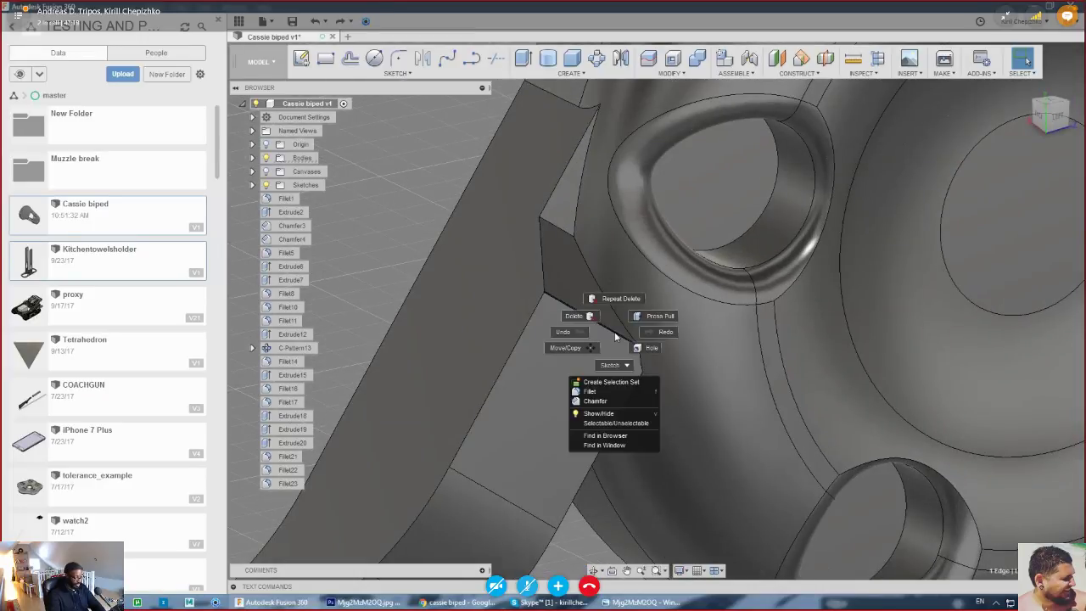
pyautogui.click(605, 392)
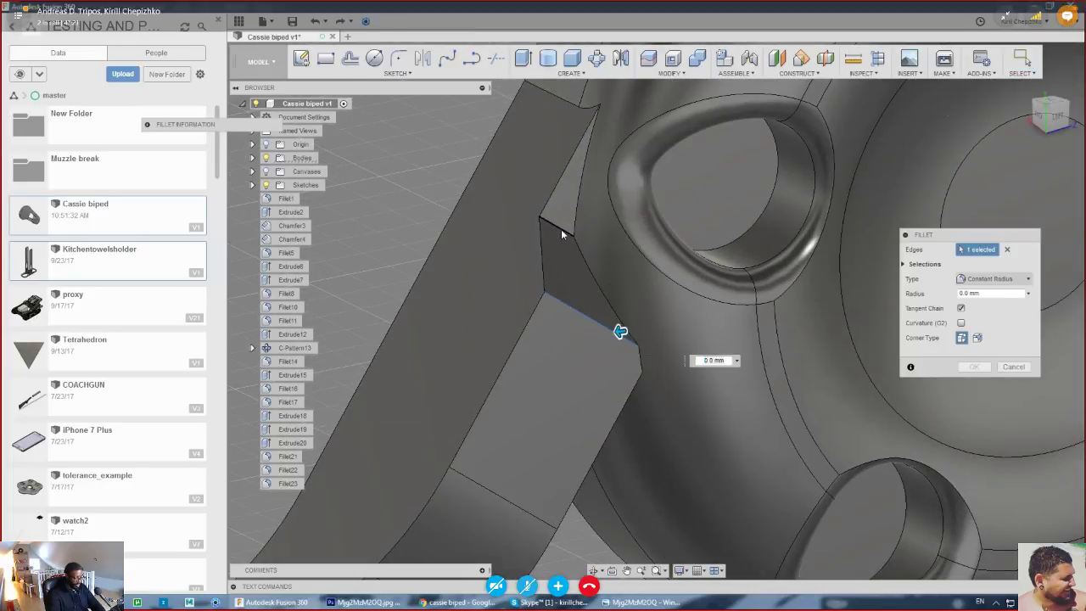
pyautogui.click(561, 229)
pyautogui.moveTo(564, 230); pyautogui.dragTo(578, 225)
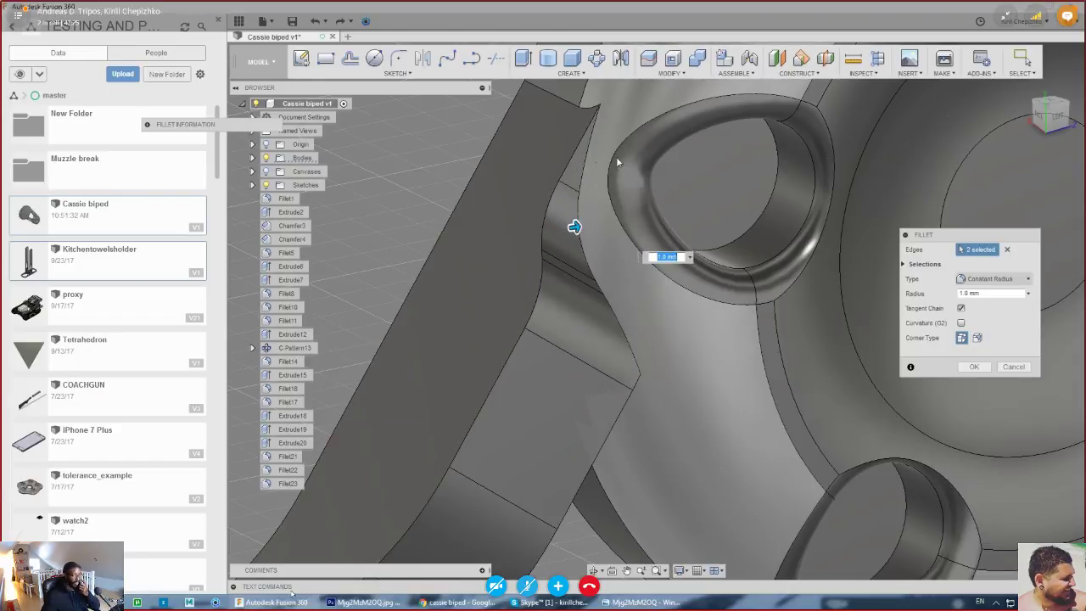
pyautogui.press('Return')
# - Fillet the curved edge where the rounded transition meets the cap with a 0.4 mm radius
pyautogui.rightClick(631, 353)
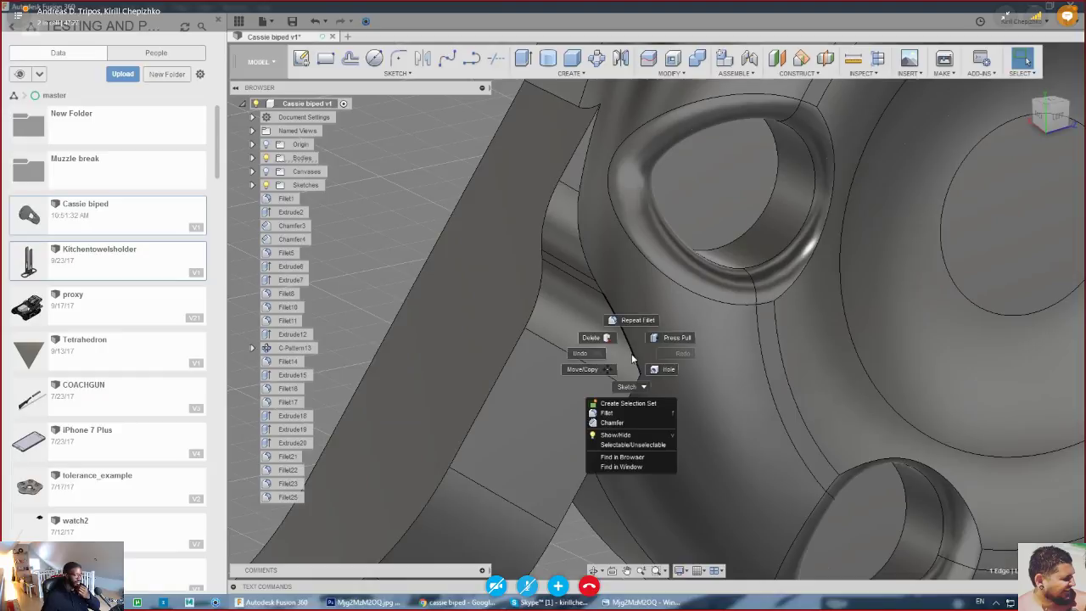
pyautogui.click(632, 413)
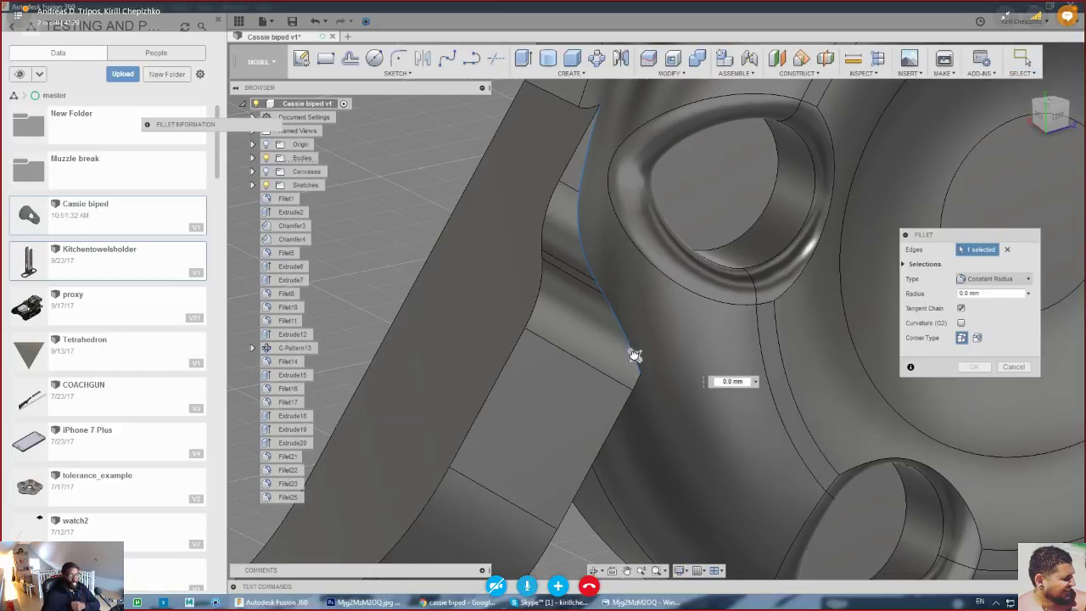
pyautogui.moveTo(629, 349); pyautogui.dragTo(636, 358)
pyautogui.scroll(-3, 636, 315)
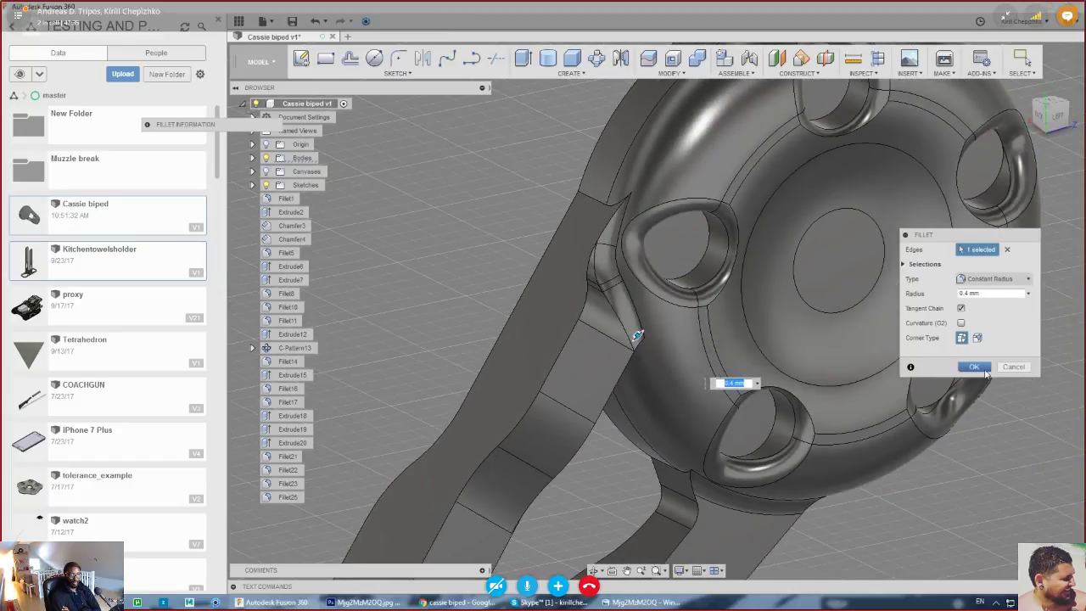
pyautogui.press('Return')
pyautogui.scroll(3, 642, 287)
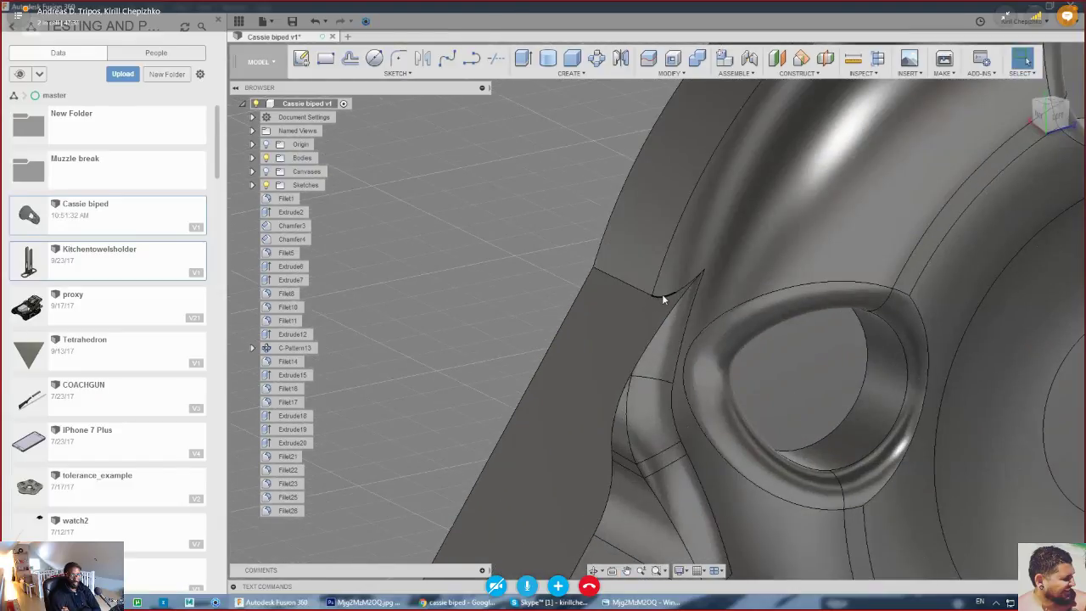
# - Fillet the bent edge between the arm's flat side wall and the rounded transition beside the cap with a 1.0 mm radius
pyautogui.rightClick(662, 294)
pyautogui.click(636, 347)
pyautogui.moveTo(657, 294); pyautogui.dragTo(650, 290)
pyautogui.scroll(5, 660, 295)
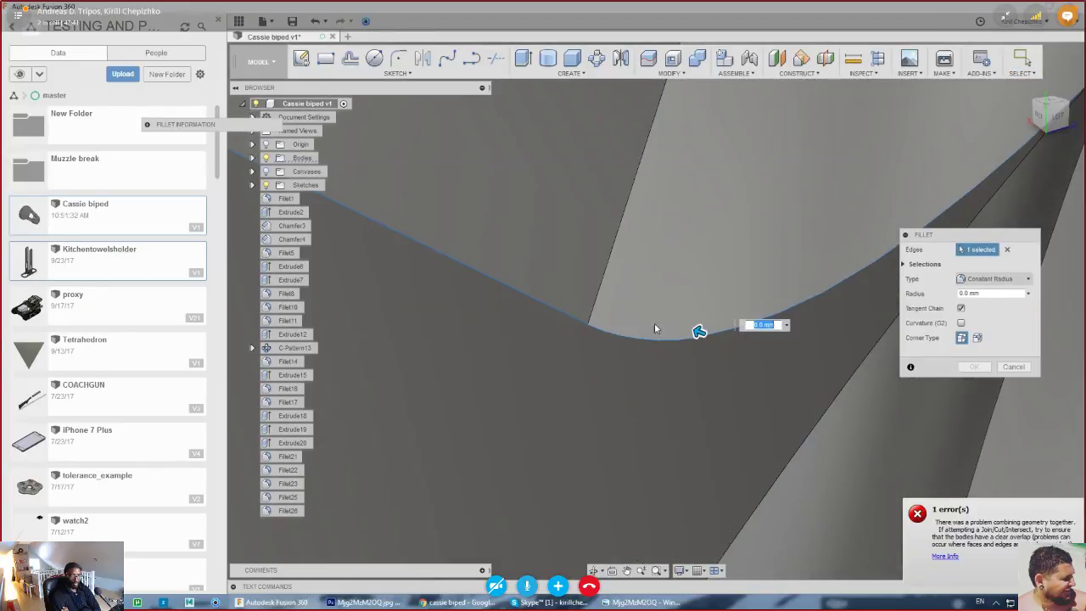
pyautogui.moveTo(702, 331)
pyautogui.mouseDown()
pyautogui.moveTo(681, 326)
pyautogui.moveTo(691, 329)
pyautogui.mouseUp()
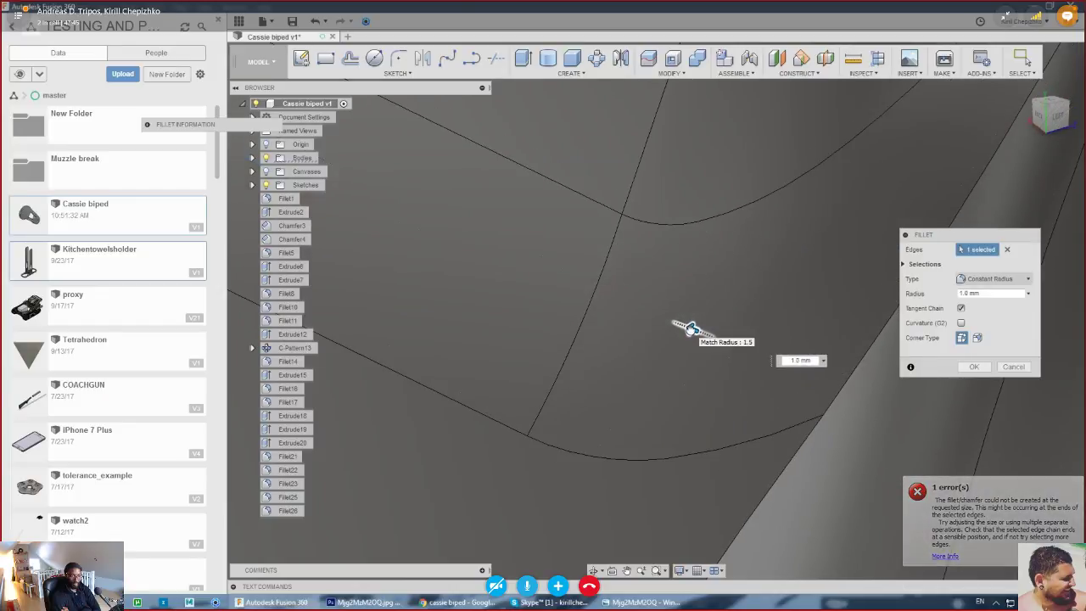
pyautogui.scroll(-5, 691, 329)
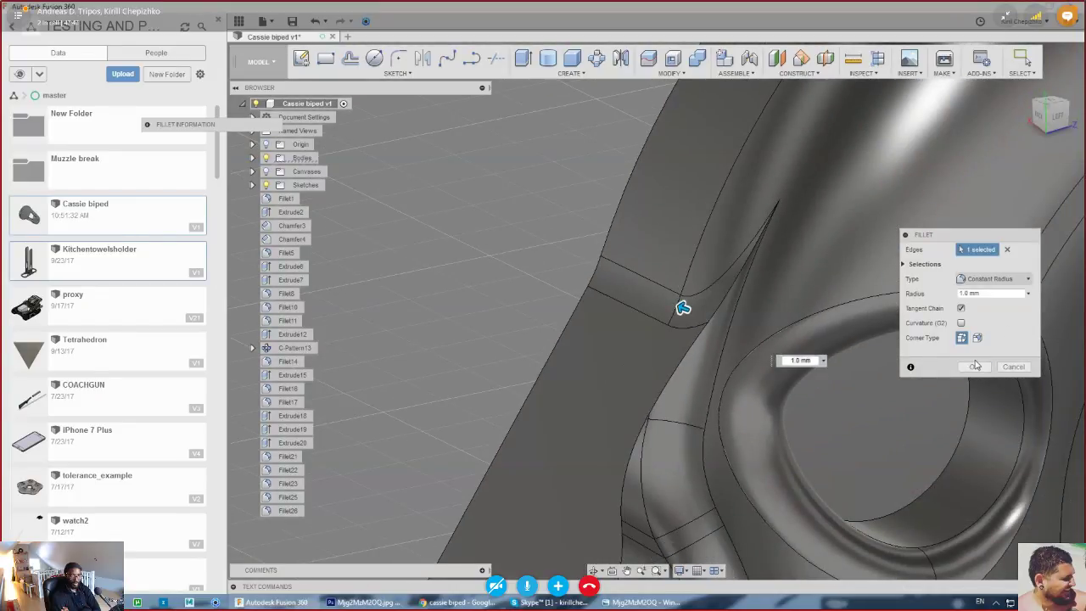
pyautogui.click(974, 367)
# - Fillet the slanted edge where the end of the new 1.0 mm fillet runs into the cap with a 0.7 mm radius
pyautogui.rightClick(731, 285)
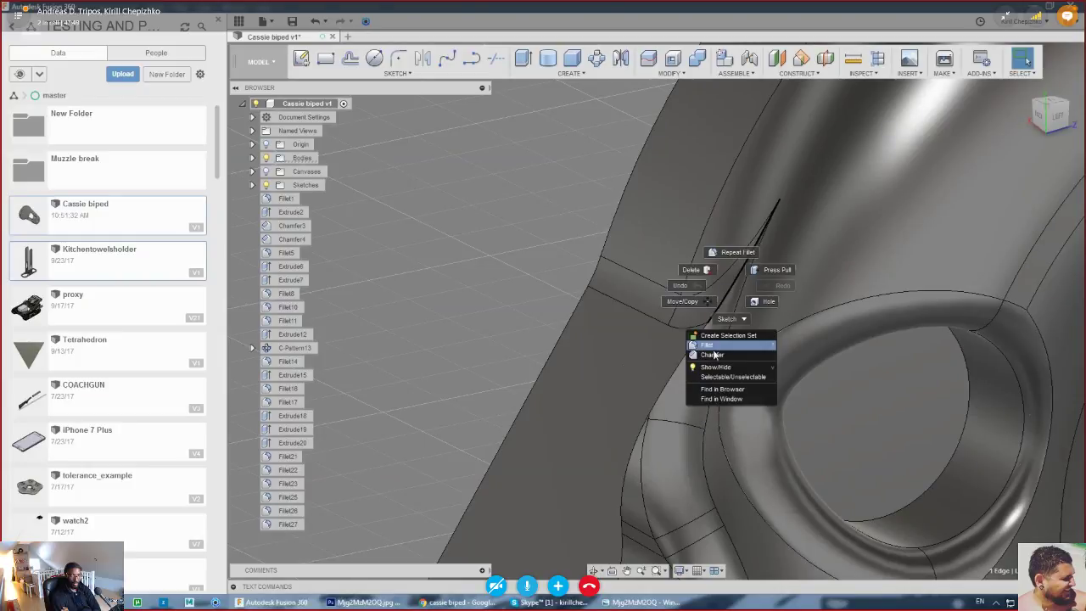
pyautogui.click(712, 345)
pyautogui.moveTo(728, 286); pyautogui.dragTo(726, 286)
pyautogui.scroll(-10, 724, 283)
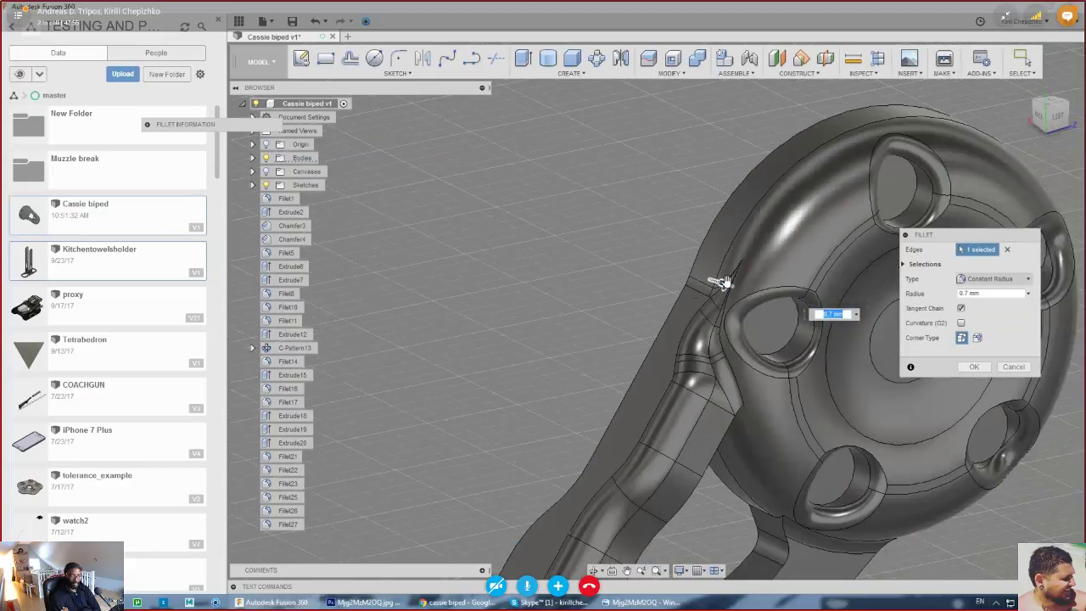
pyautogui.moveTo(741, 377); pyautogui.dragTo(737, 358, button='middle')
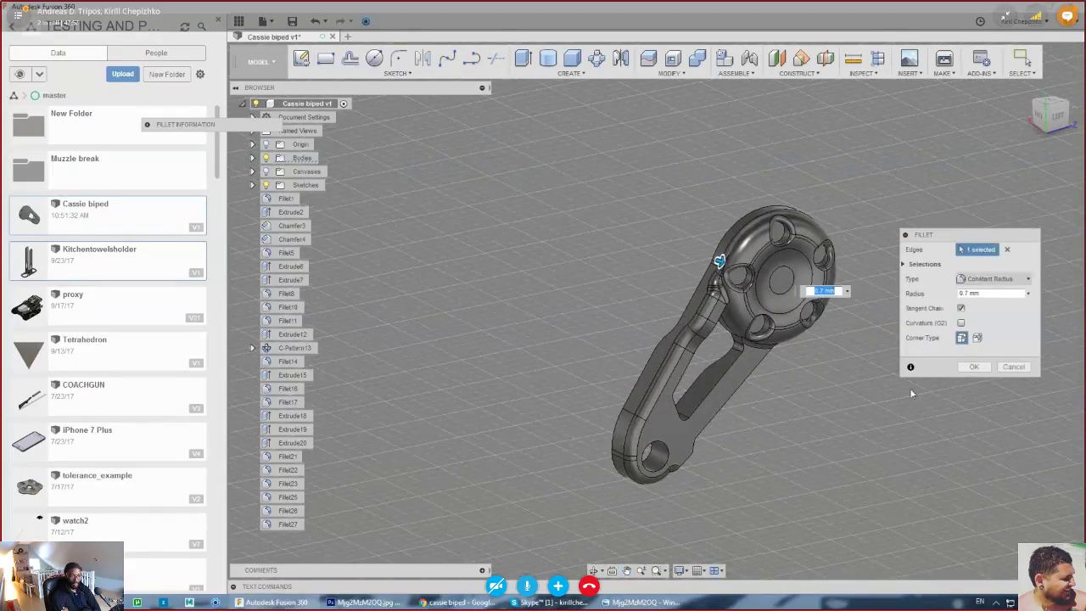
pyautogui.click(973, 367)
# - Fillet the circular rim of the through hole at the arm's small end with a 2.6 mm radius
pyautogui.moveTo(1043, 125)
pyautogui.mouseDown()
pyautogui.moveTo(995, 121)
pyautogui.moveTo(1022, 103)
pyautogui.moveTo(1027, 76)
pyautogui.moveTo(1037, 126)
pyautogui.mouseUp()
pyautogui.moveTo(763, 339)
pyautogui.keyDown('shift'); pyautogui.mouseDown(button='middle')
pyautogui.moveTo(577, 373)
pyautogui.moveTo(530, 532)
pyautogui.mouseUp(button='middle'); pyautogui.keyUp('shift')
pyautogui.scroll(5, 530, 533)
pyautogui.rightClick(749, 250)
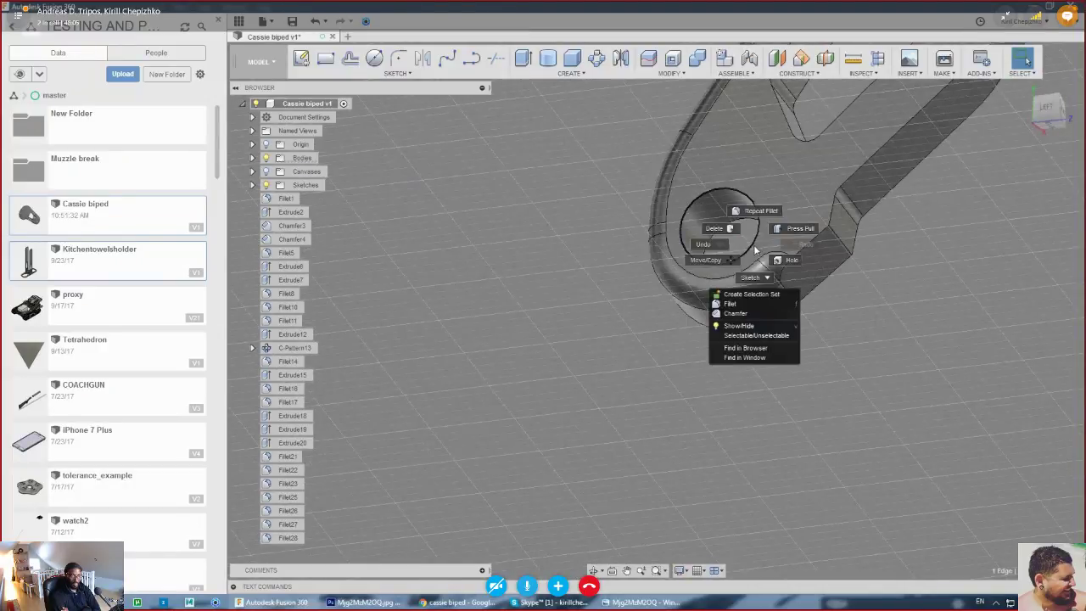
pyautogui.click(735, 304)
pyautogui.moveTo(744, 238); pyautogui.dragTo(782, 257)
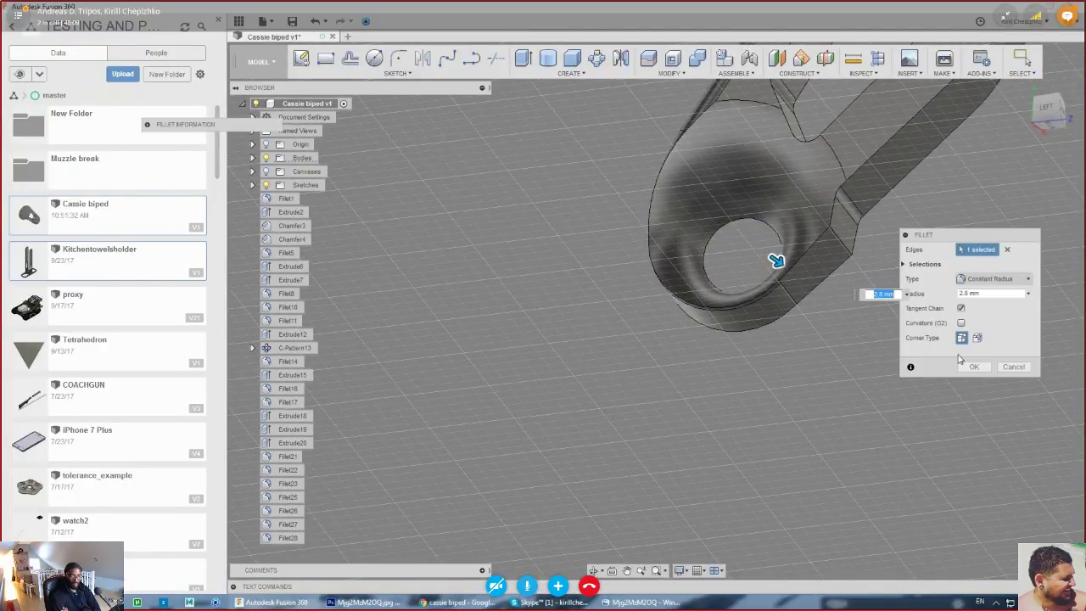
pyautogui.press('Return')
pyautogui.rightClick(782, 282)
pyautogui.press('Escape')
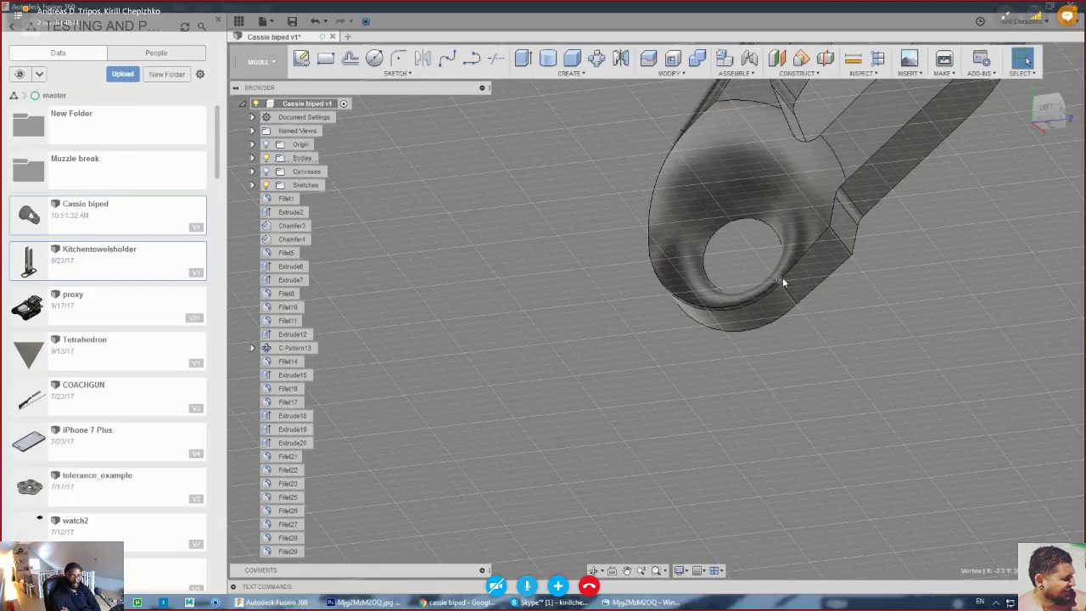
# - Try to delete the flat side face at the small end of the arm
pyautogui.click(765, 296)
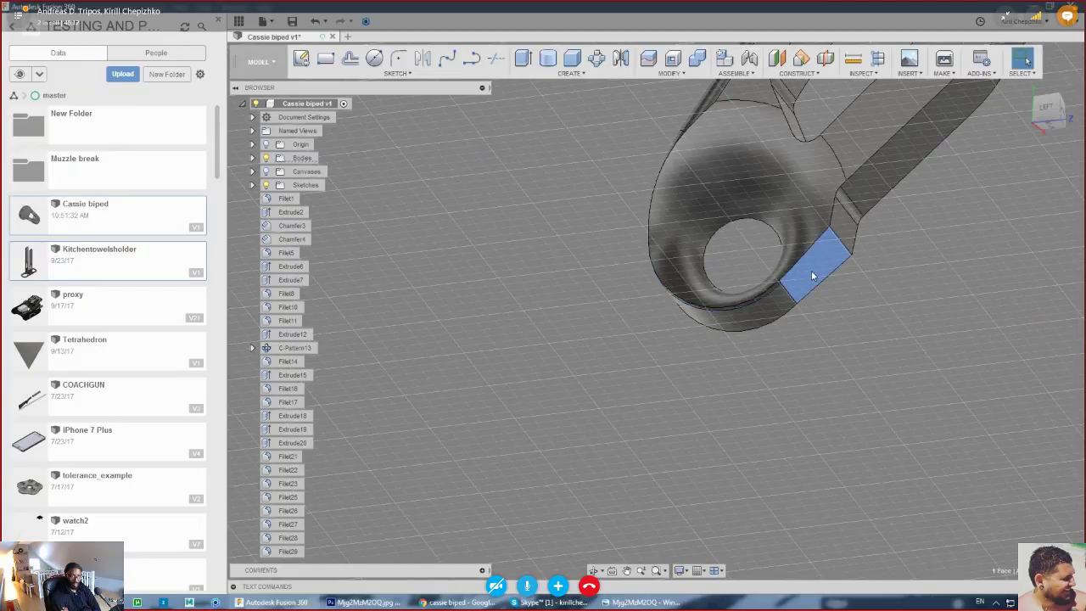
pyautogui.press('Delete')
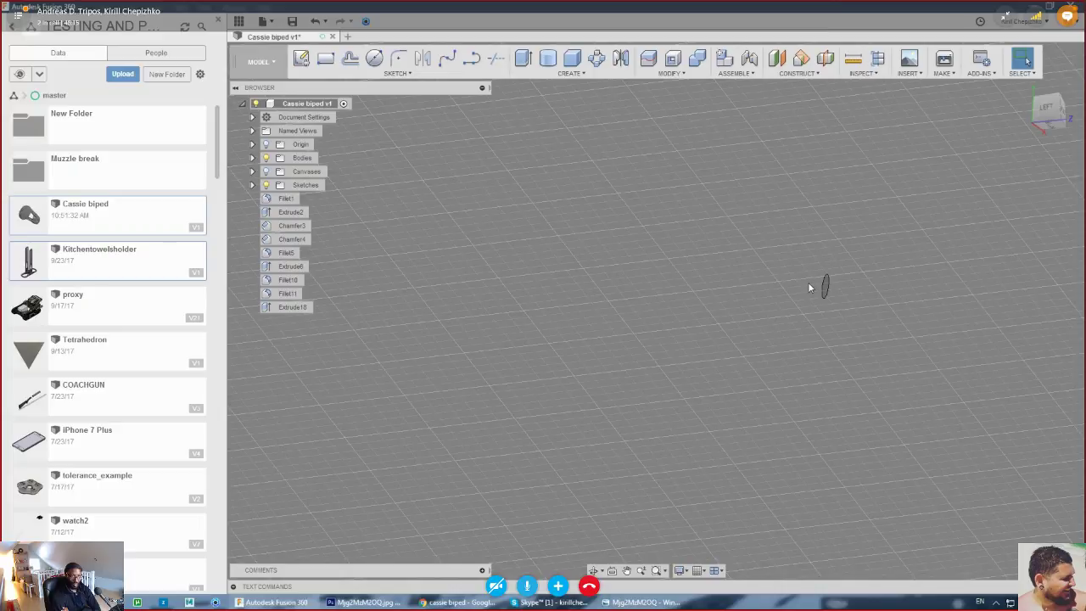
pyautogui.hotkey('ctrl', 'z')
# - Examine the edges and sliver faces where the rim fillet meets the side of the arm's small end
pyautogui.moveTo(1051, 112); pyautogui.dragTo(1017, 117)
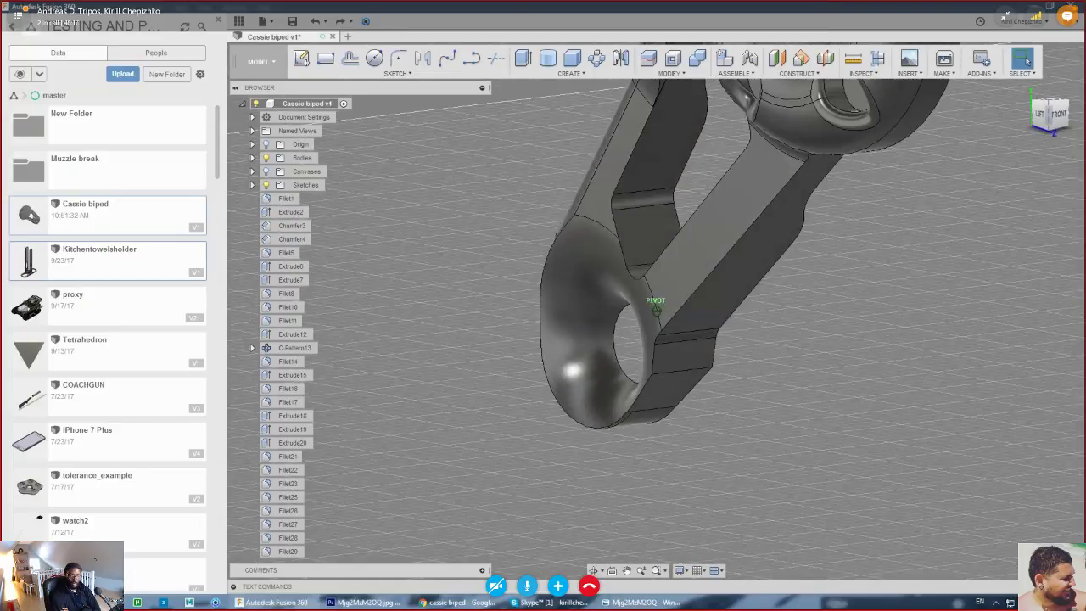
pyautogui.scroll(6, 654, 407)
pyautogui.scroll(6, 533, 387)
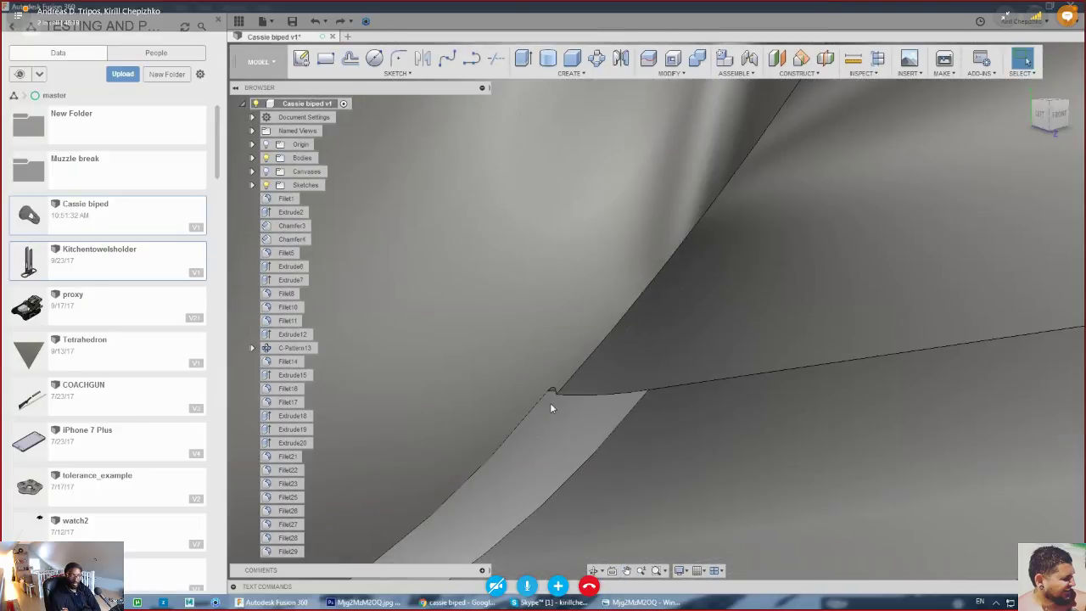
pyautogui.scroll(3, 554, 397)
pyautogui.scroll(-3, 551, 385)
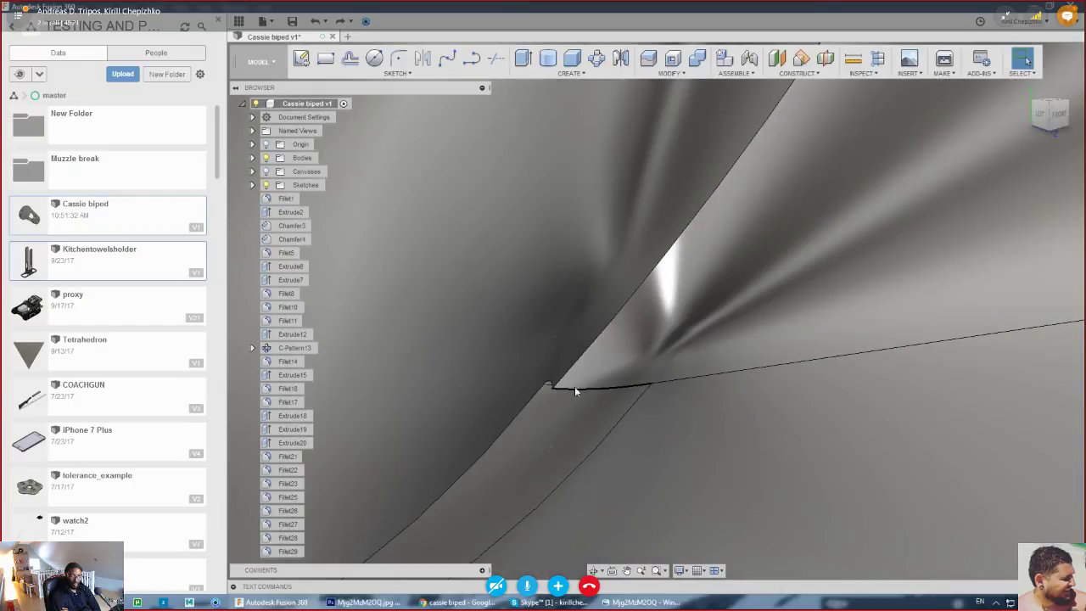
pyautogui.scroll(-8, 789, 339)
pyautogui.scroll(-2, 585, 471)
pyautogui.moveTo(655, 370); pyautogui.dragTo(1068, 145, button='middle')
pyautogui.moveTo(1047, 121); pyautogui.dragTo(959, 59)
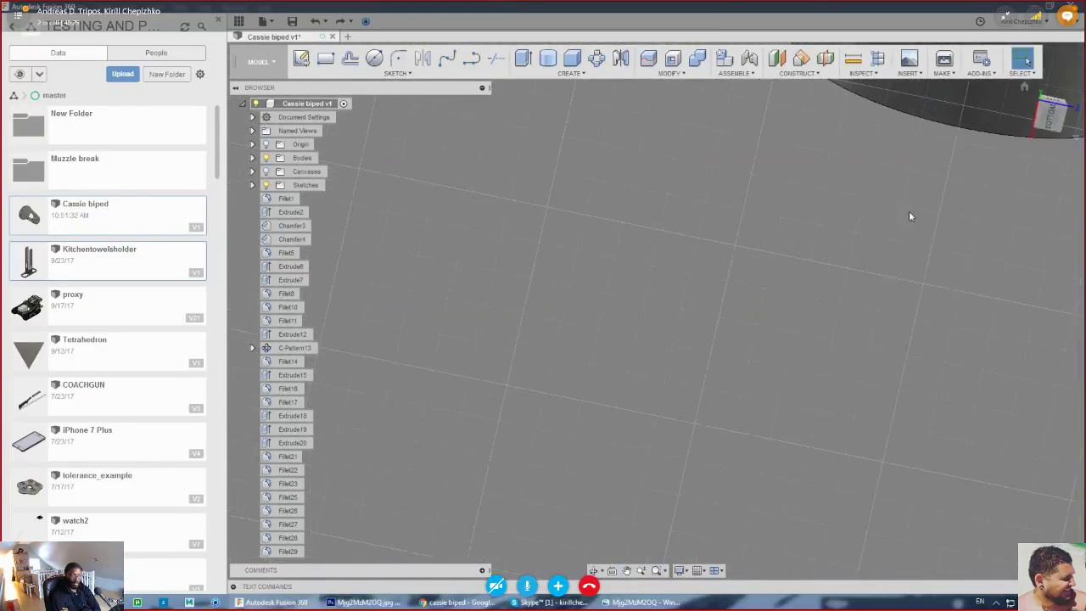
pyautogui.moveTo(911, 215); pyautogui.dragTo(501, 480, button='middle')
pyautogui.scroll(3, 594, 407)
pyautogui.keyDown('shift'); pyautogui.moveTo(600, 356); pyautogui.dragTo(710, 204, button='middle'); pyautogui.keyUp('shift')
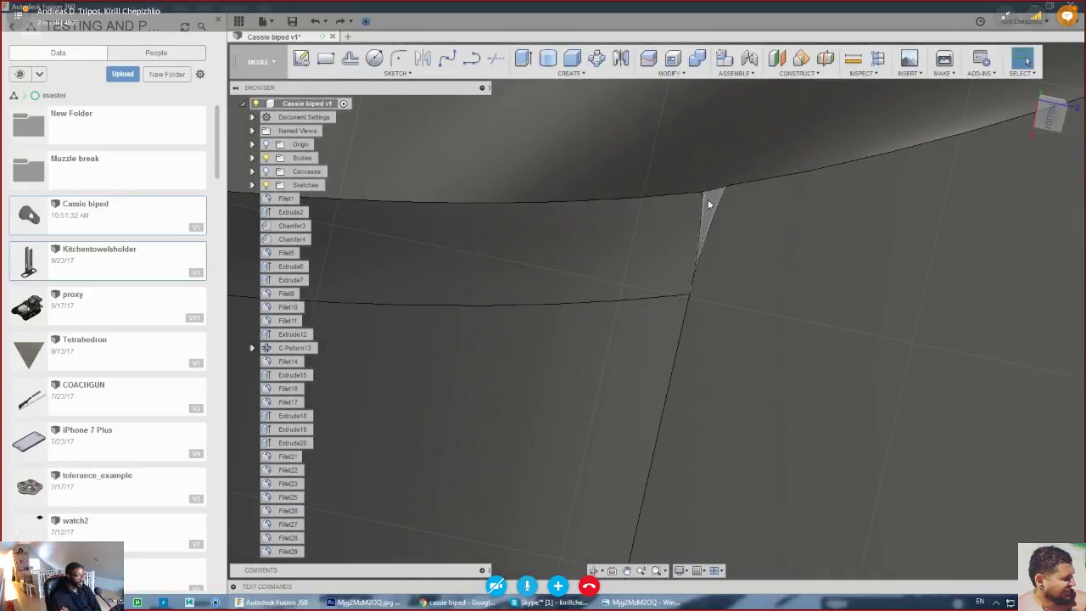
pyautogui.press('Escape')
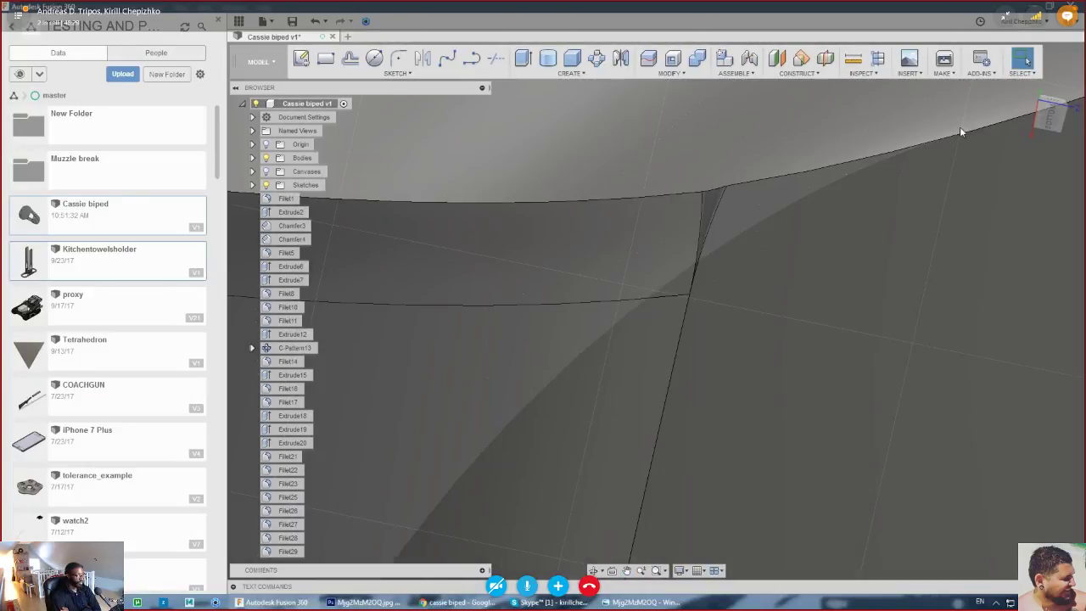
# - Remove the fillet around the rim of the hole at the arm's small end
pyautogui.moveTo(1052, 118); pyautogui.dragTo(1054, 120)
pyautogui.moveTo(665, 304)
pyautogui.keyDown('shift'); pyautogui.mouseDown(button='middle')
pyautogui.moveTo(873, 237)
pyautogui.moveTo(860, 273)
pyautogui.moveTo(808, 290)
pyautogui.moveTo(809, 324)
pyautogui.moveTo(705, 376)
pyautogui.mouseUp(button='middle'); pyautogui.keyUp('shift')
pyautogui.click(860, 273)
pyautogui.press('Delete')
pyautogui.scroll(-5, 808, 319)
pyautogui.hotkey('ctrl', 'z')
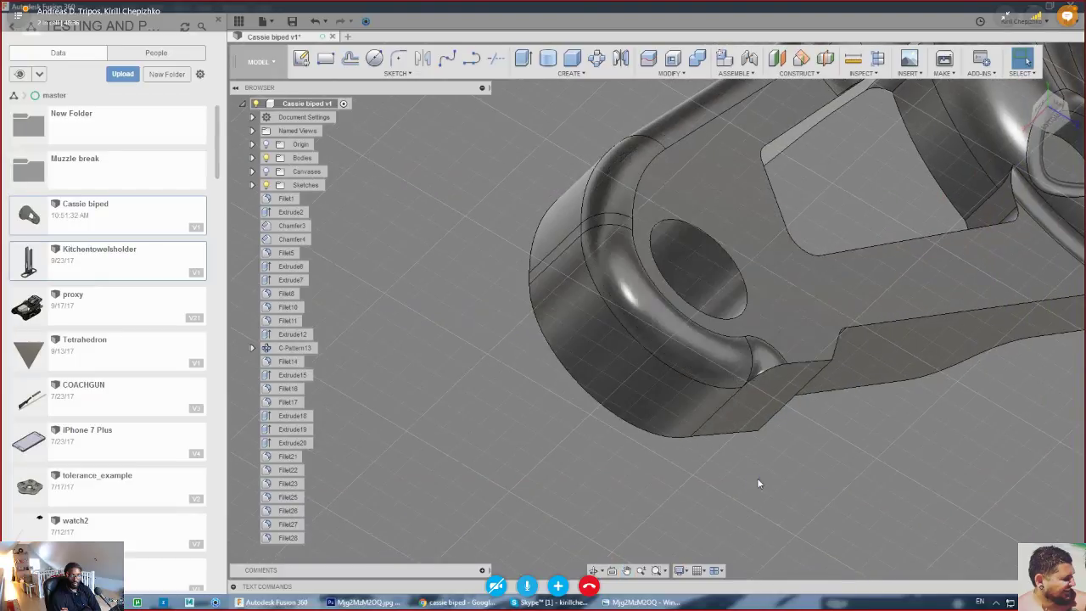
# - Fillet the hole's rim at the arm's small end with a 1.2 mm constant radius
pyautogui.scroll(3, 735, 355)
pyautogui.scroll(-2, 778, 365)
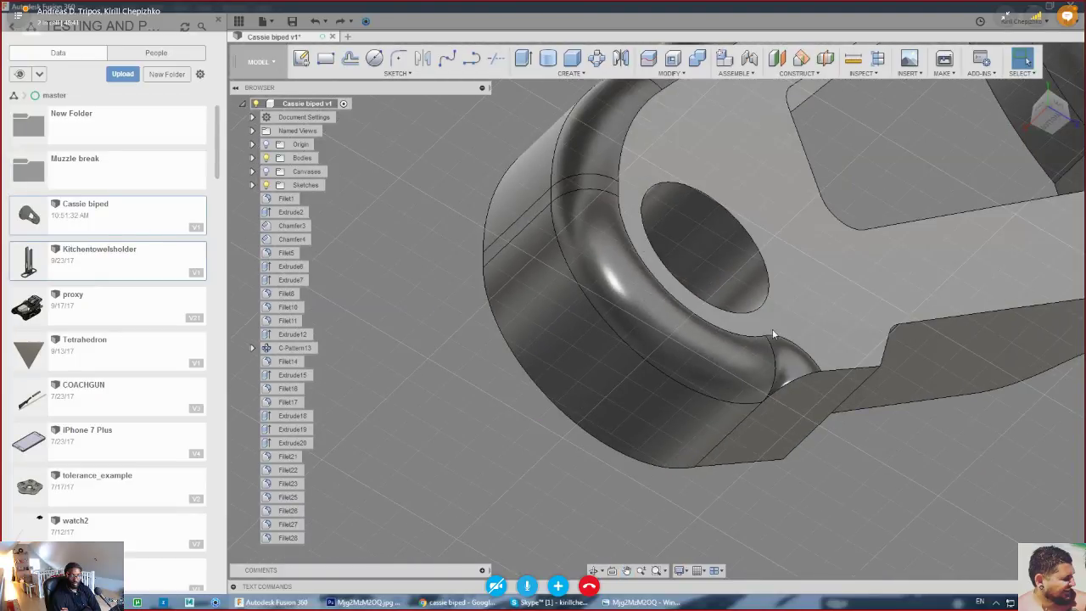
pyautogui.rightClick(740, 312)
pyautogui.click(741, 344)
pyautogui.moveTo(740, 306); pyautogui.dragTo(736, 337)
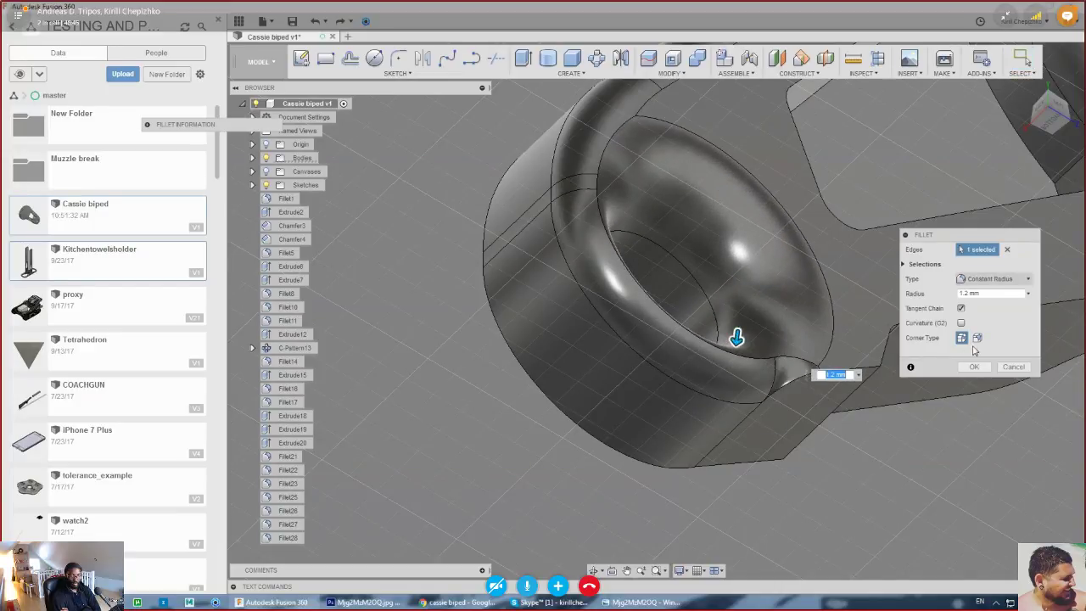
pyautogui.press('Return')
pyautogui.scroll(4, 840, 378)
pyautogui.scroll(-5, 554, 319)
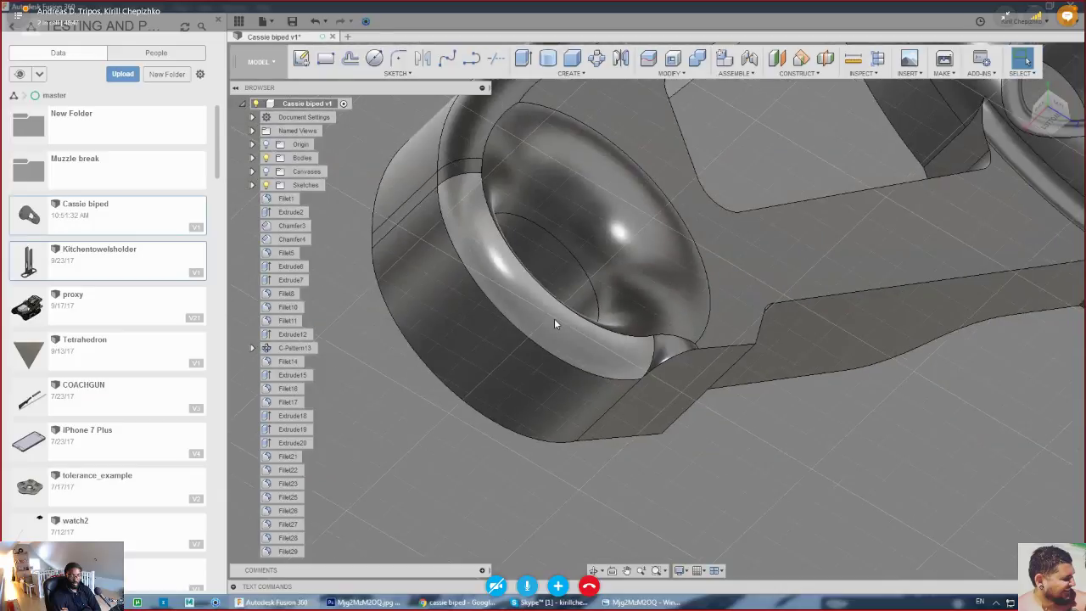
# - Show the hidden Body2 and Body3 alongside the arm
pyautogui.moveTo(1039, 121); pyautogui.dragTo(1022, 149)
pyautogui.keyDown('shift'); pyautogui.moveTo(657, 311); pyautogui.dragTo(704, 353, button='middle'); pyautogui.keyUp('shift')
pyautogui.scroll(-4, 889, 299)
pyautogui.scroll(-4, 817, 243)
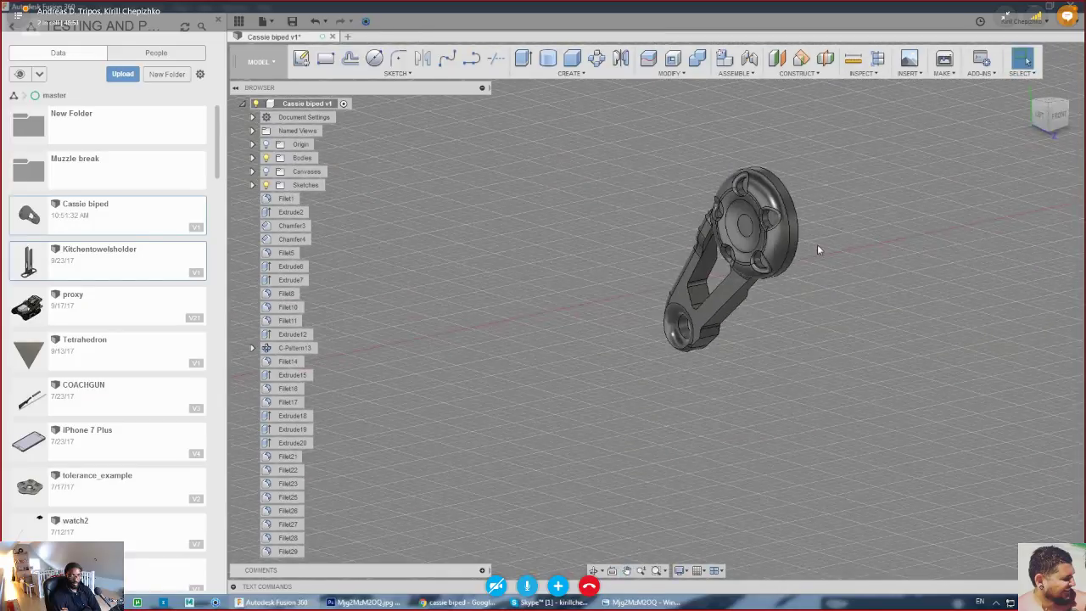
pyautogui.moveTo(818, 243); pyautogui.dragTo(687, 323, button='middle')
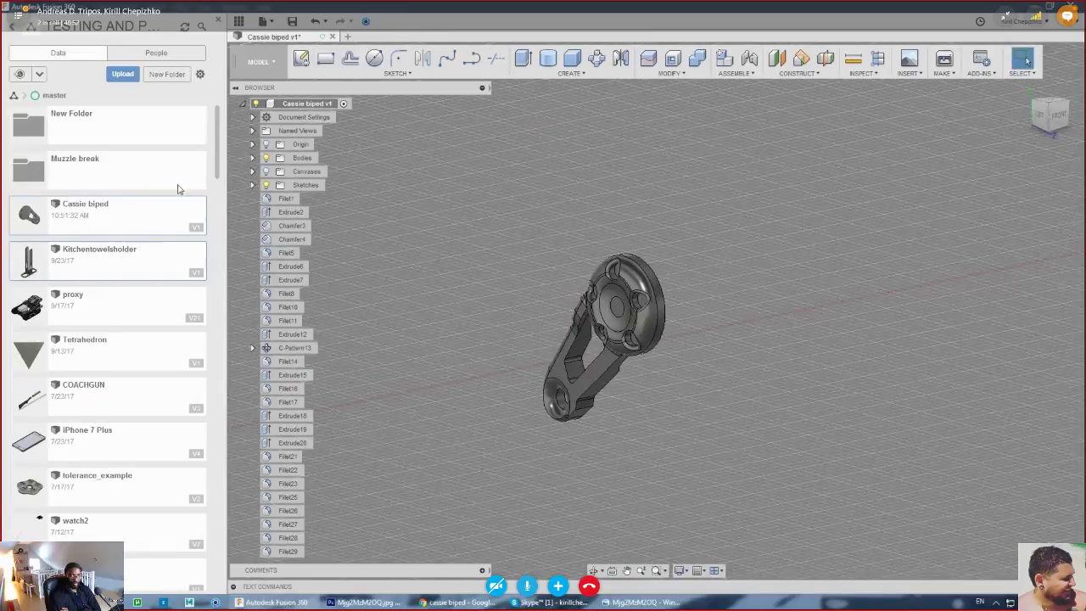
pyautogui.click(252, 185)
pyautogui.click(253, 159)
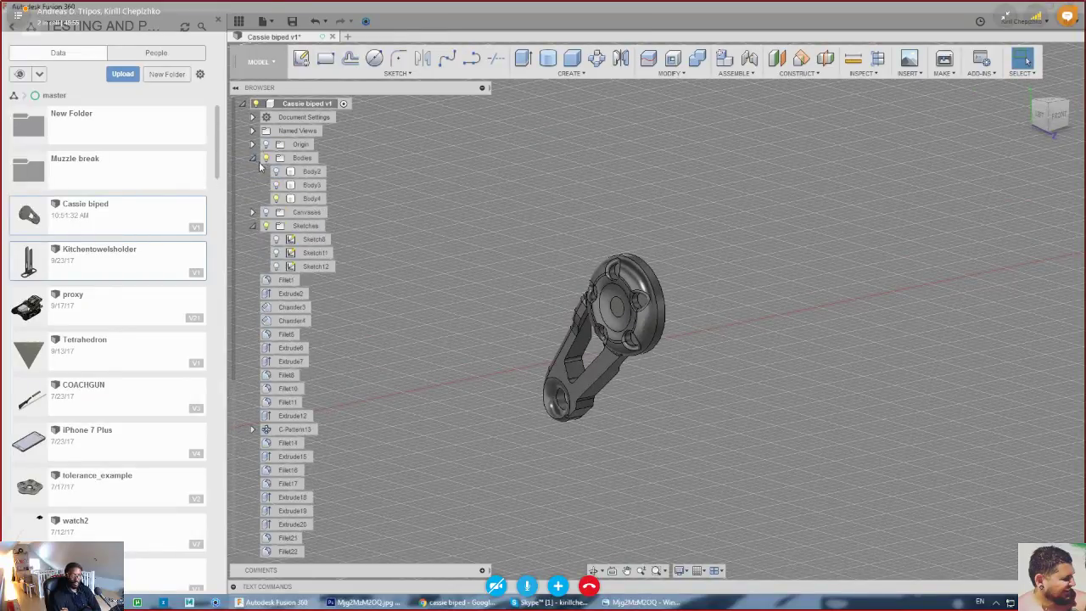
pyautogui.click(276, 171)
pyautogui.click(276, 185)
pyautogui.scroll(-2, 500, 295)
pyautogui.keyDown('shift'); pyautogui.moveTo(500, 295); pyautogui.dragTo(819, 293, button='middle'); pyautogui.keyUp('shift')
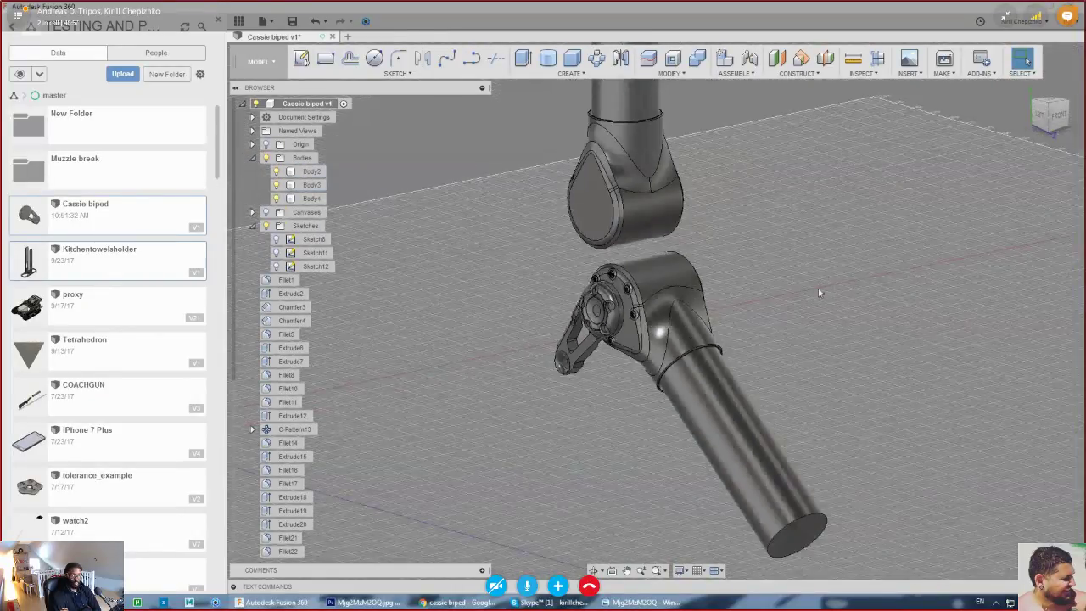
# - Examine the gap between the arm and the lower joint housing from the front and back
pyautogui.moveTo(1045, 110); pyautogui.dragTo(1052, 103)
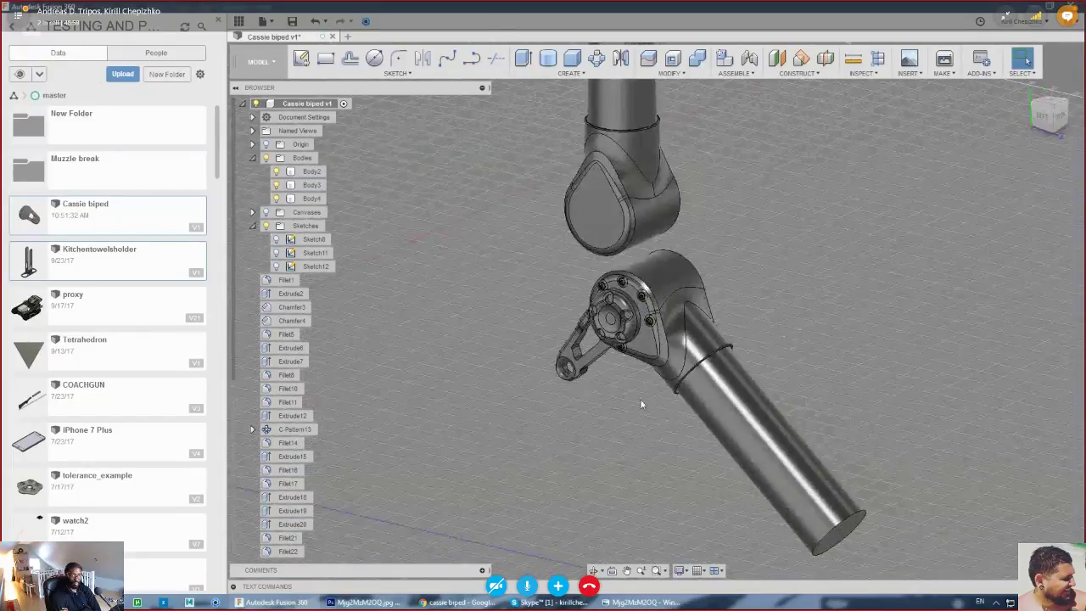
pyautogui.moveTo(641, 405); pyautogui.dragTo(653, 316, button='middle')
pyautogui.click(1050, 118)
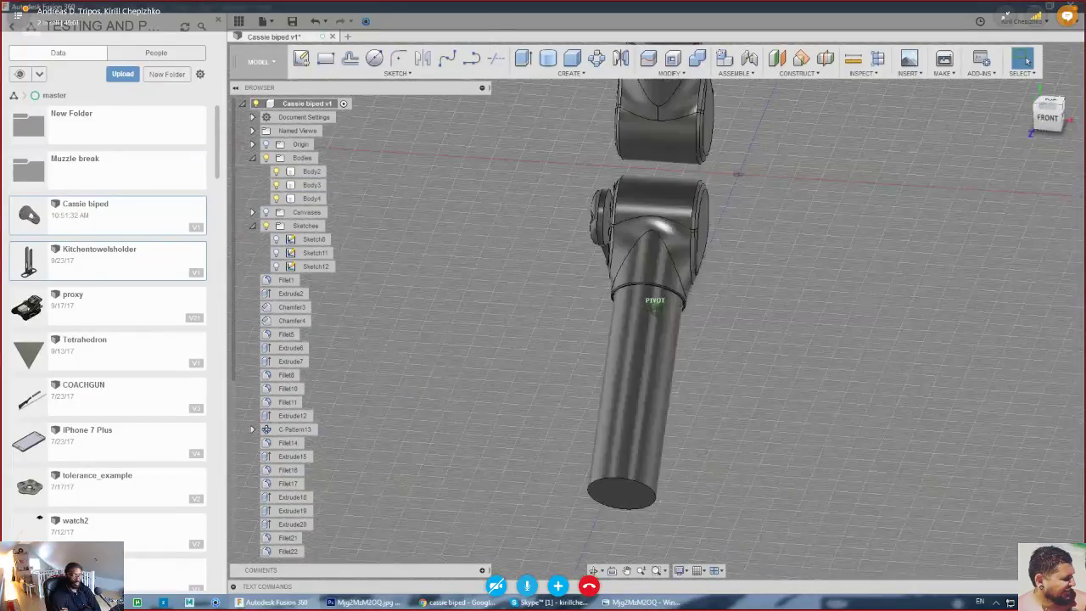
pyautogui.scroll(5, 632, 235)
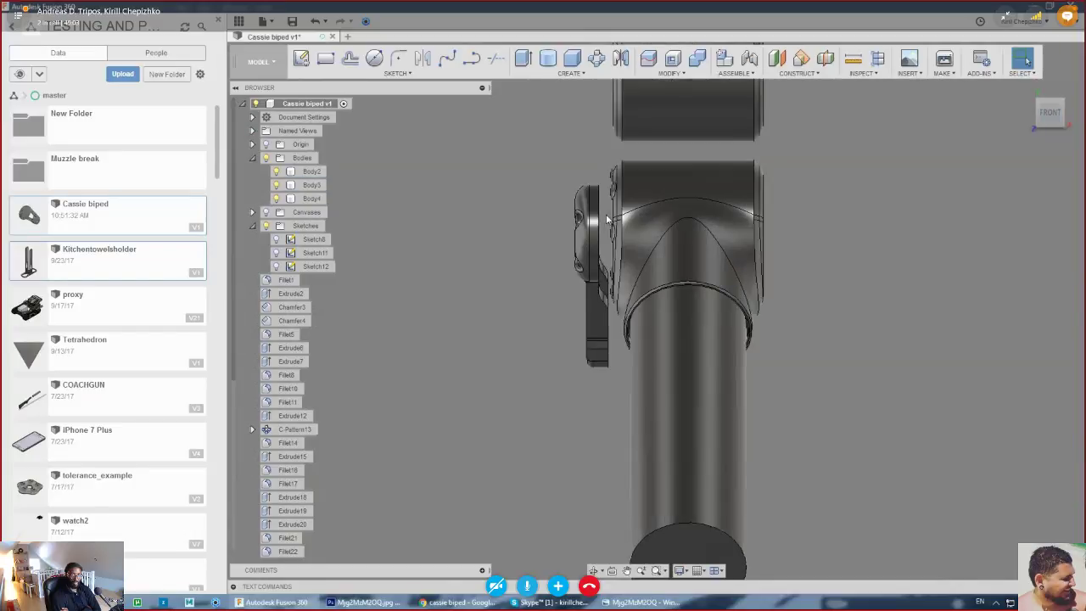
pyautogui.moveTo(1046, 114); pyautogui.dragTo(1079, 119)
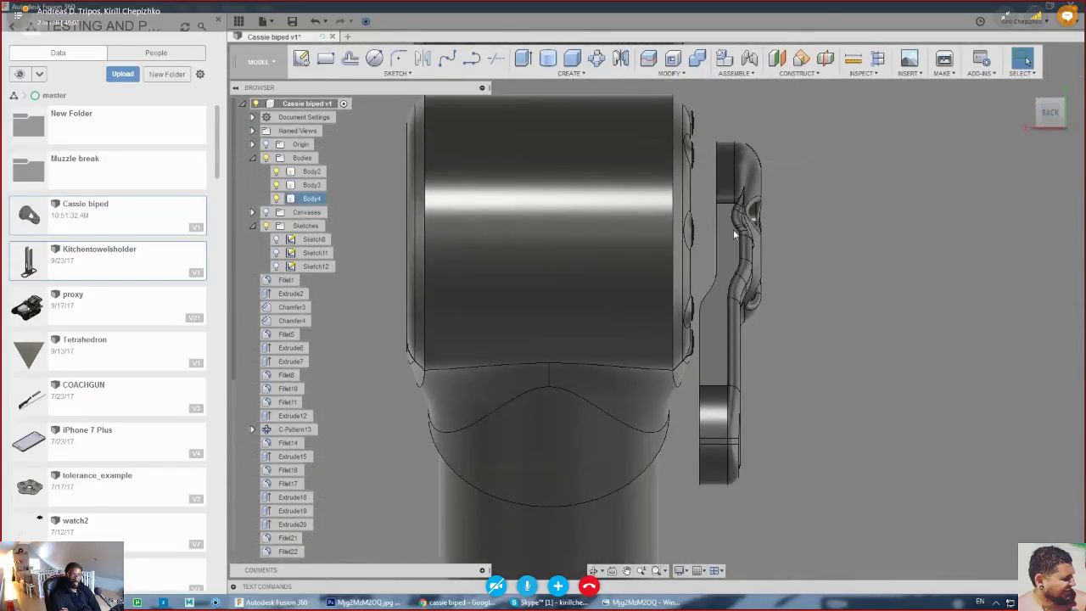
pyautogui.click(1049, 112)
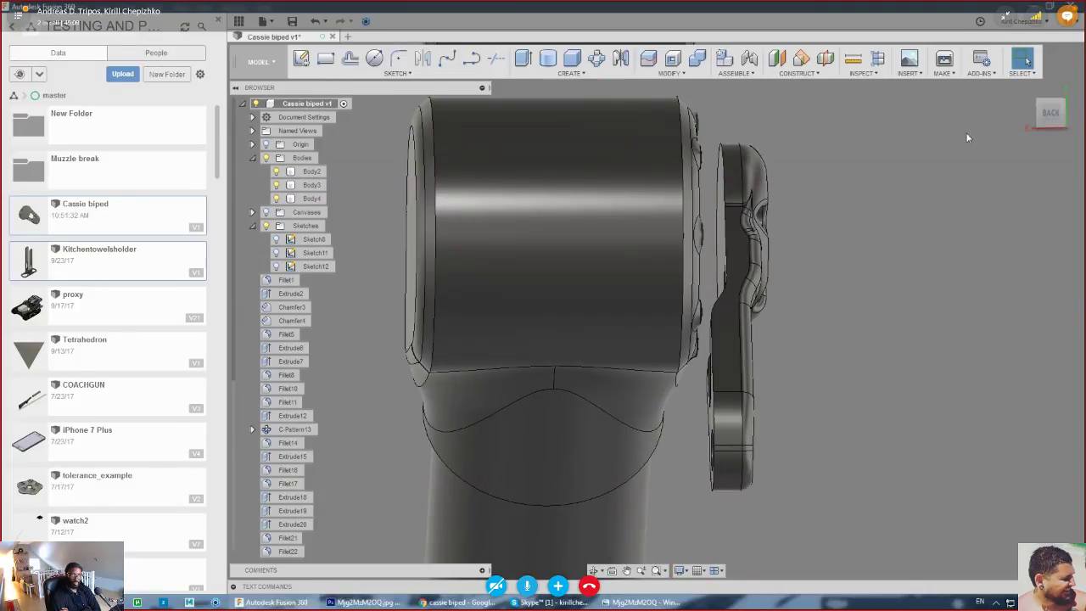
pyautogui.moveTo(1040, 117)
pyautogui.mouseDown()
pyautogui.moveTo(1028, 121)
pyautogui.moveTo(1040, 112)
pyautogui.mouseUp()
pyautogui.click(1055, 127)
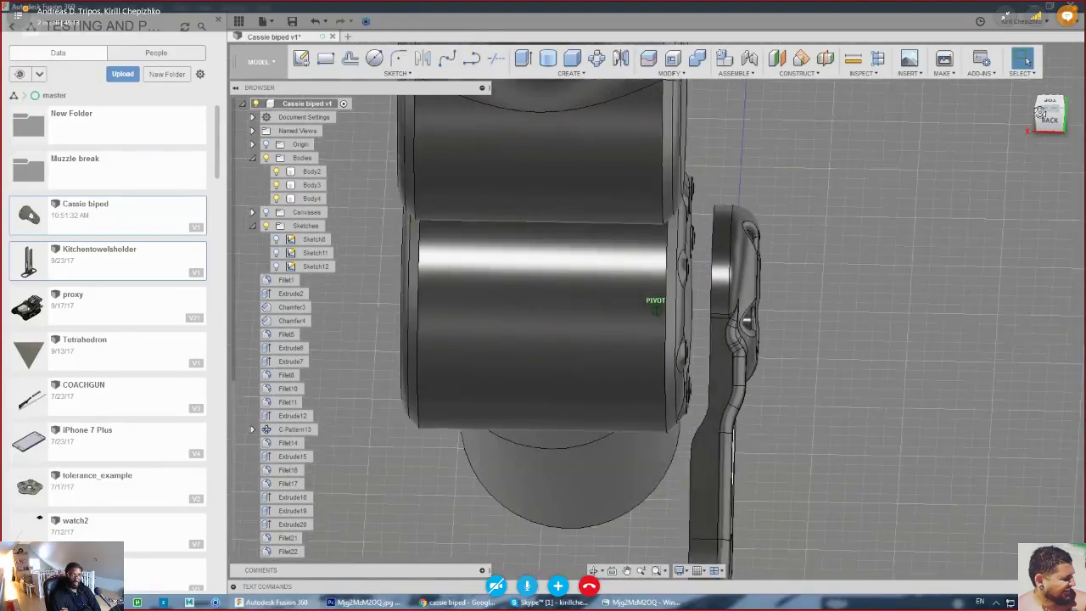
# - Move the arm body, Body4, by -1.0 mm along Z toward the joint housing
pyautogui.click(715, 298)
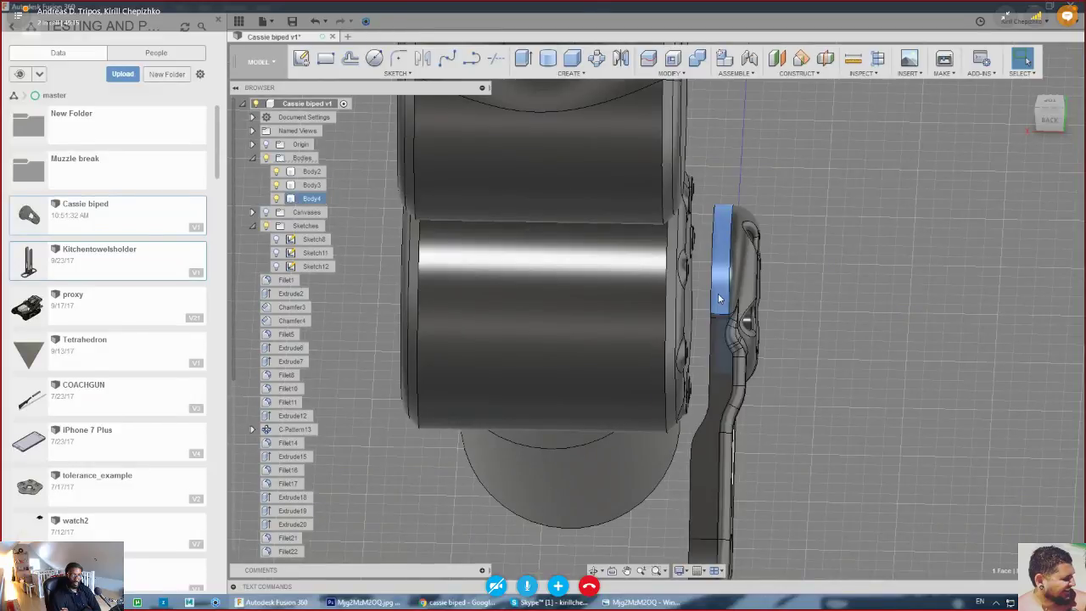
pyautogui.click(711, 291)
pyautogui.rightClick(711, 291)
pyautogui.click(656, 309)
pyautogui.scroll(3, 715, 300)
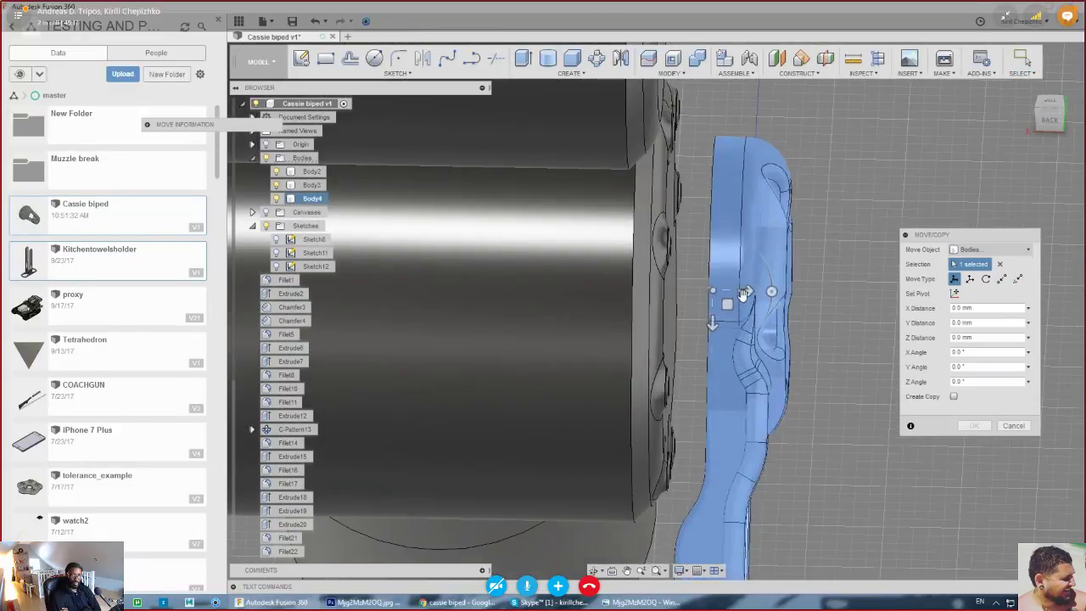
pyautogui.moveTo(742, 292); pyautogui.dragTo(710, 296)
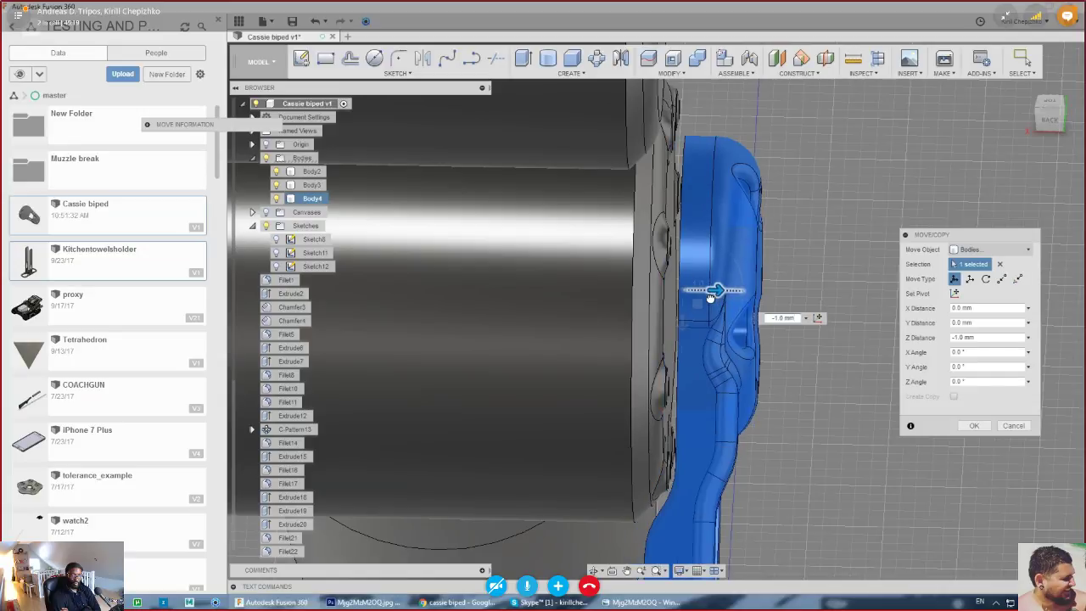
pyautogui.click(1059, 121)
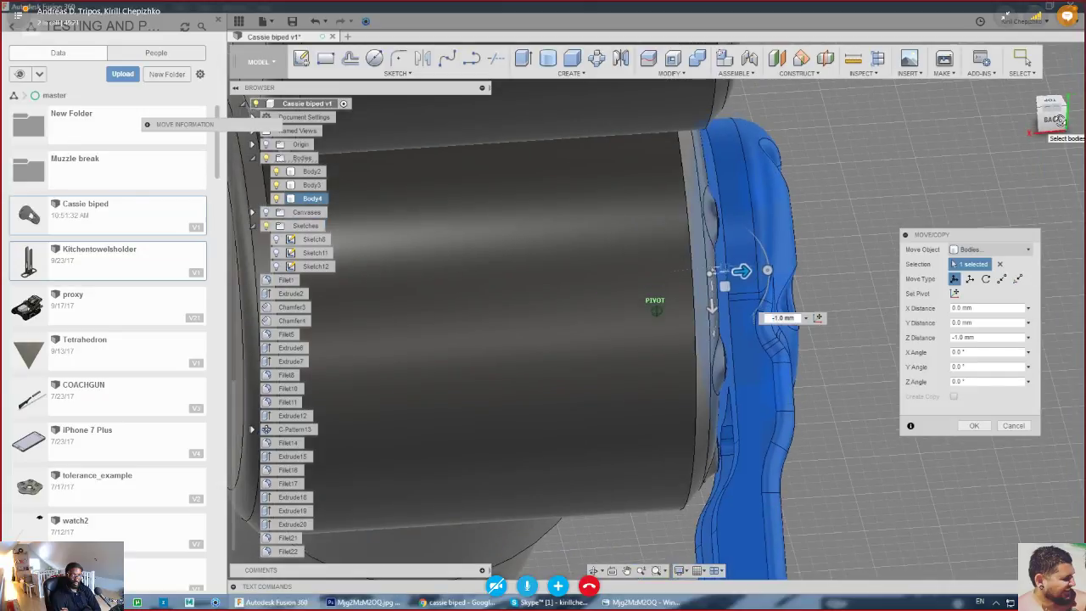
pyautogui.click(975, 426)
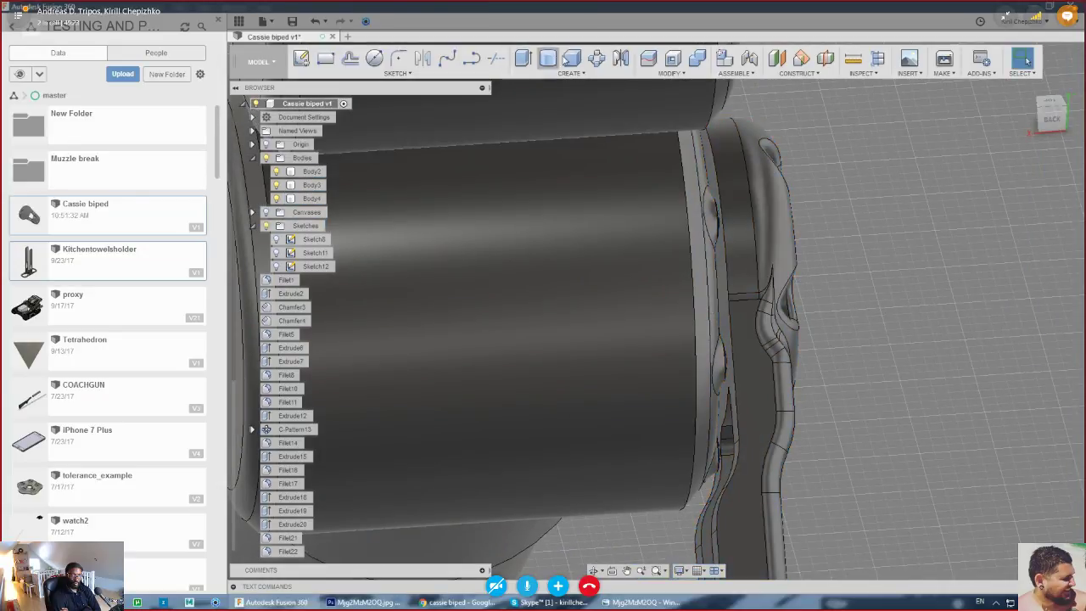
# - Start a cylinder on the arm's inner face, drawing its base circle about 9 mm in diameter
pyautogui.click(555, 57)
pyautogui.click(722, 295)
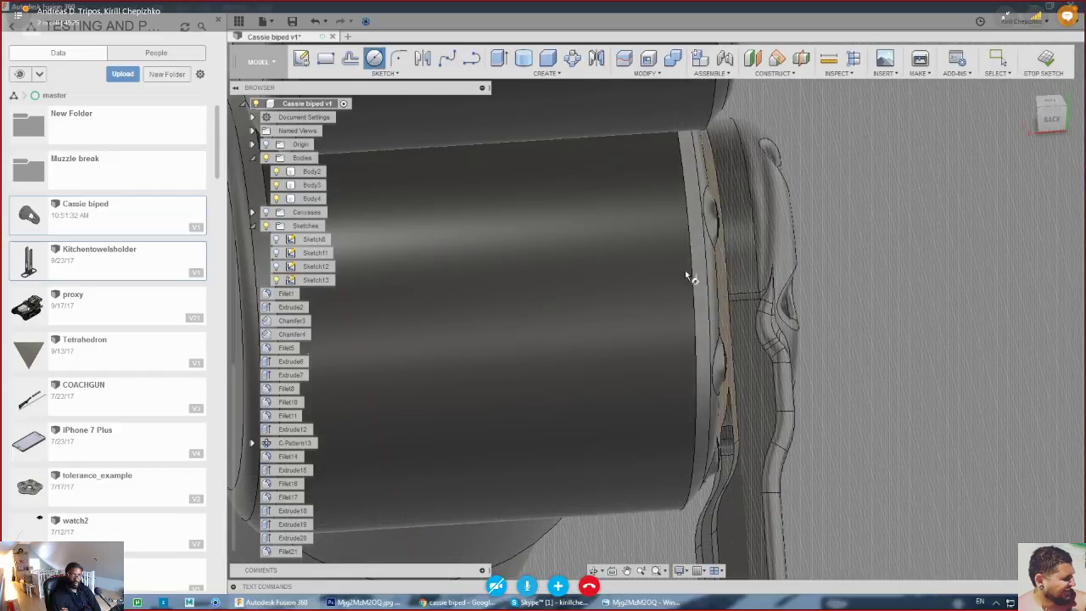
pyautogui.keyDown('shift'); pyautogui.moveTo(626, 309); pyautogui.dragTo(766, 266, button='middle'); pyautogui.keyUp('shift')
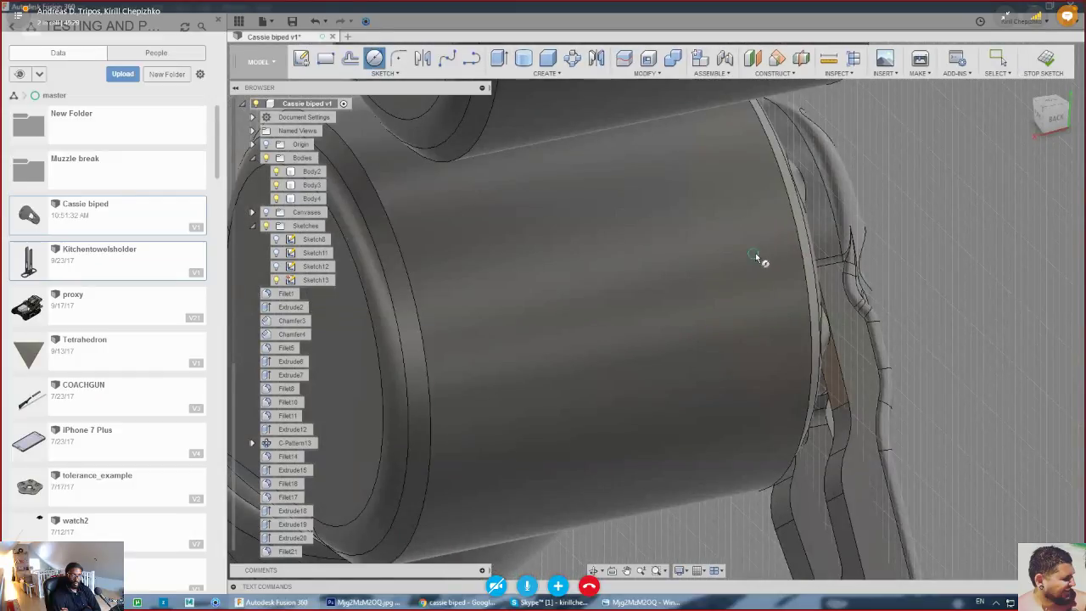
pyautogui.click(755, 255)
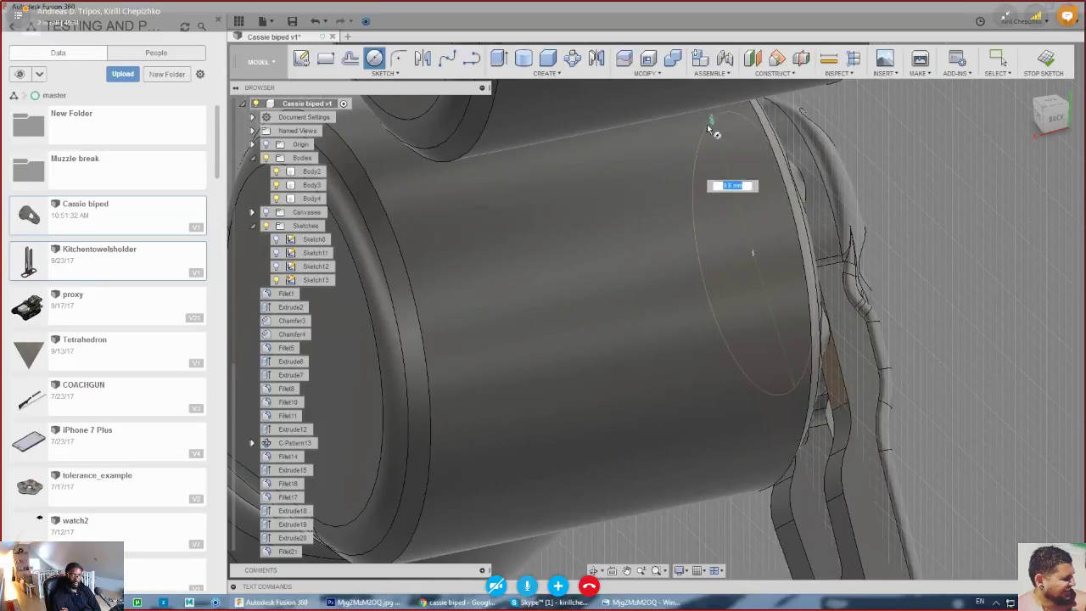
pyautogui.click(709, 133)
# - Set the cylinder's height to 2.0 mm toward the joint housing and create it as a new body
pyautogui.moveTo(1050, 117)
pyautogui.mouseDown()
pyautogui.moveTo(1009, 124)
pyautogui.moveTo(1052, 119)
pyautogui.mouseUp()
pyautogui.click(1048, 117)
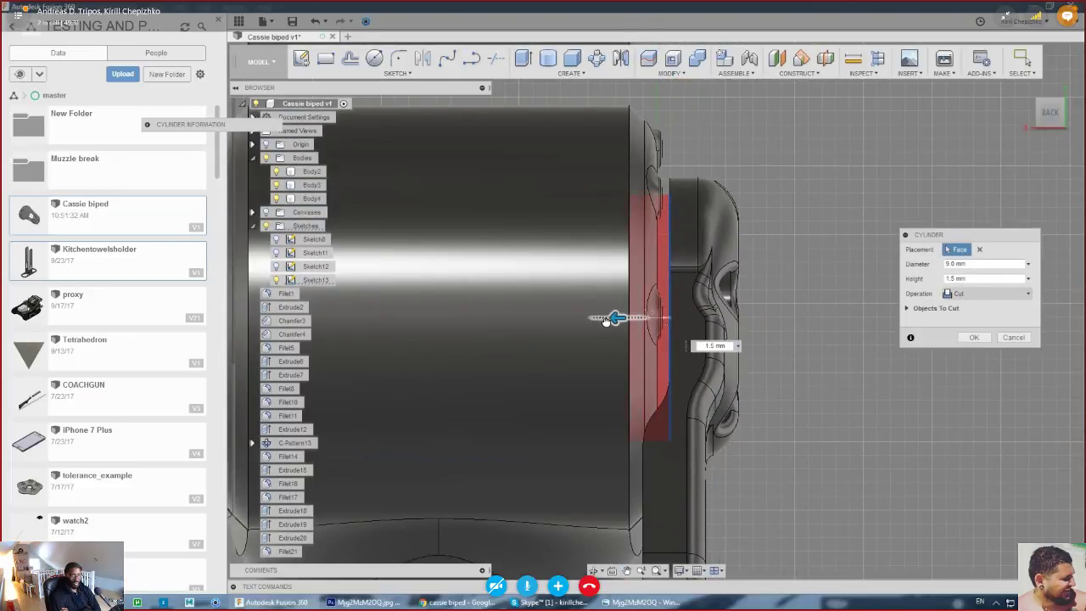
pyautogui.moveTo(606, 320); pyautogui.dragTo(594, 317)
pyautogui.click(988, 293)
pyautogui.click(971, 349)
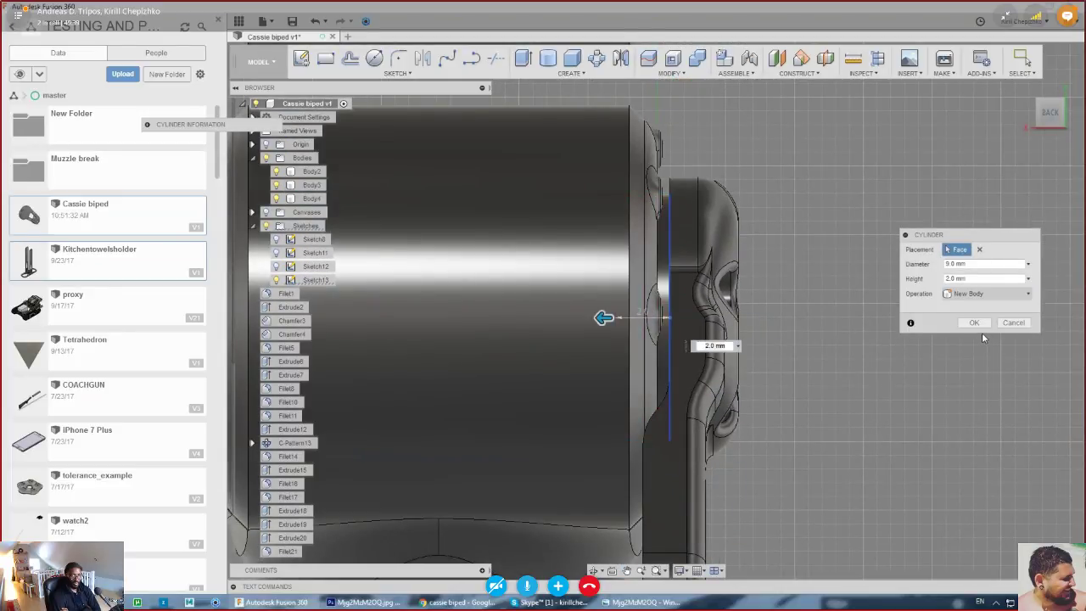
pyautogui.click(981, 336)
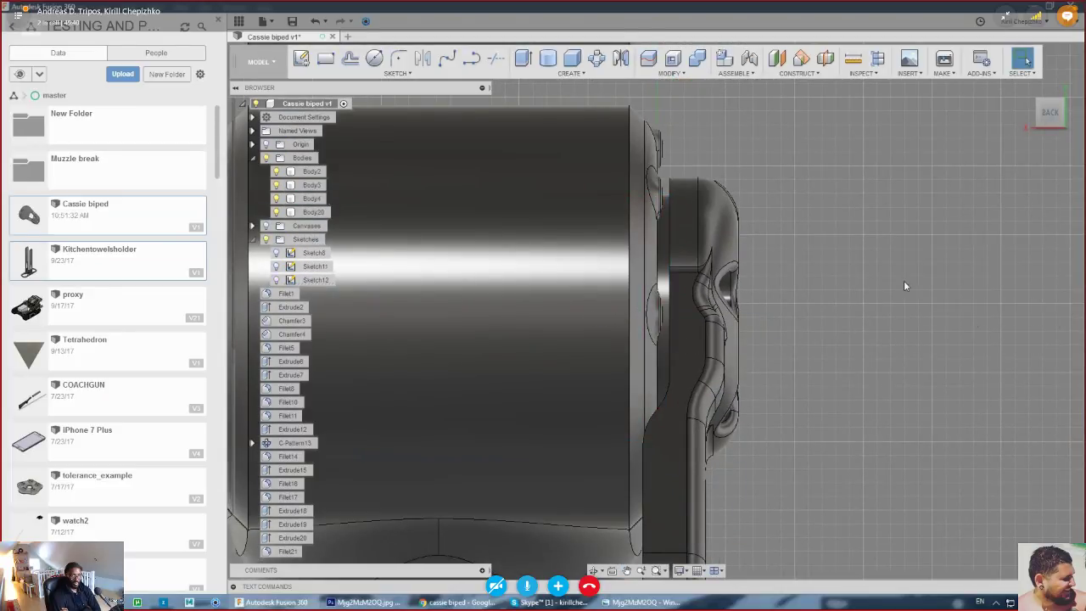
# - Check the new cylinder between the arm and the joint housing from the front and side
pyautogui.moveTo(1048, 119)
pyautogui.mouseDown()
pyautogui.moveTo(971, 140)
pyautogui.moveTo(878, 121)
pyautogui.moveTo(874, 138)
pyautogui.mouseUp()
pyautogui.click(1049, 115)
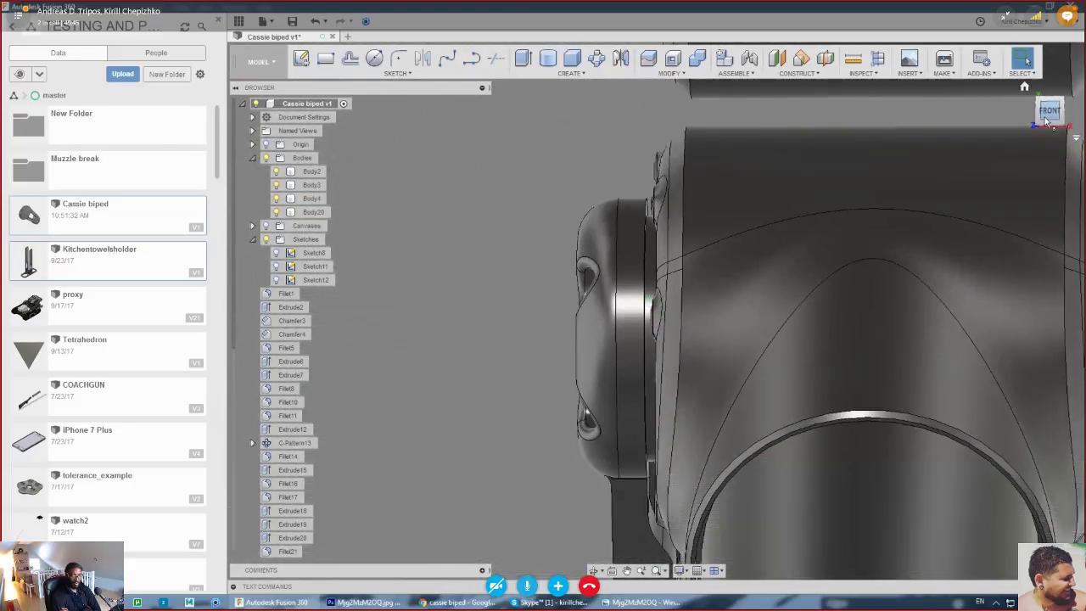
pyautogui.moveTo(1049, 118)
pyautogui.mouseDown()
pyautogui.moveTo(1061, 118)
pyautogui.moveTo(1054, 83)
pyautogui.moveTo(1081, 93)
pyautogui.mouseUp()
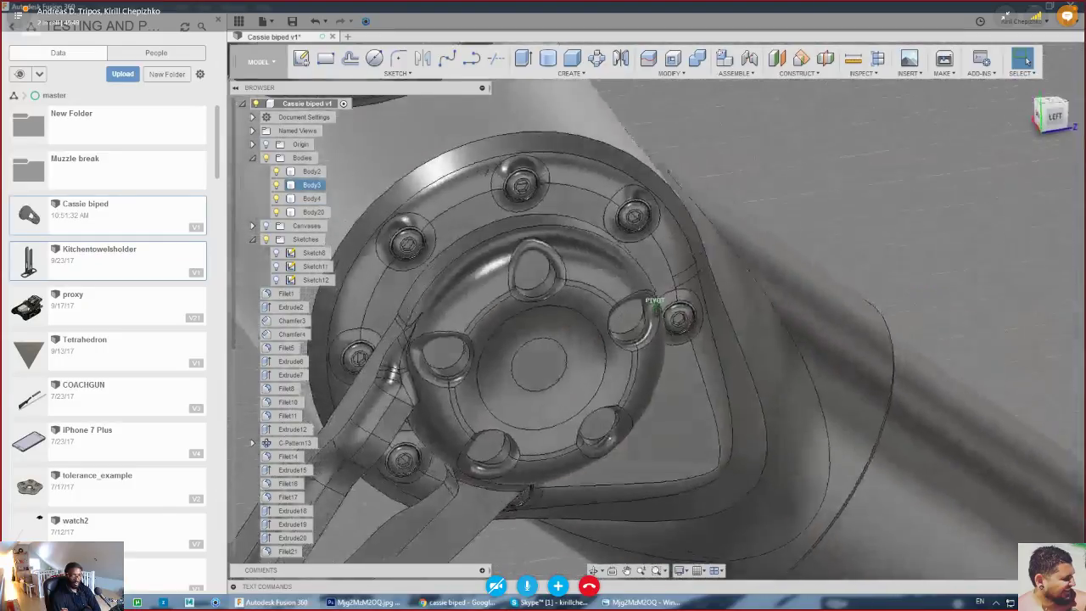
pyautogui.scroll(-3, 831, 240)
pyautogui.scroll(-3, 831, 313)
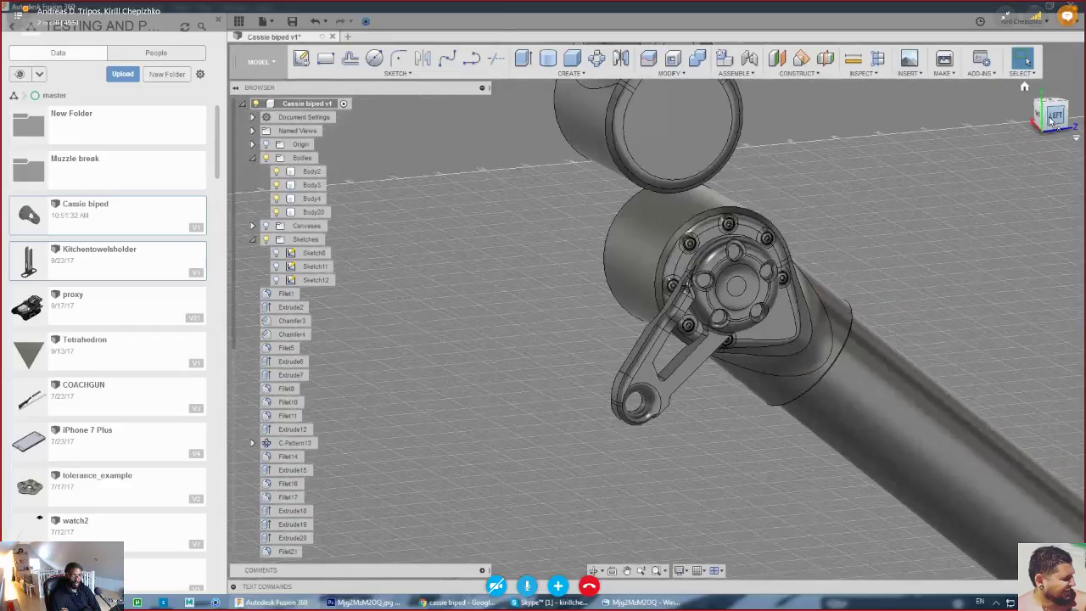
pyautogui.click(1051, 117)
pyautogui.click(700, 254)
pyautogui.click(972, 250)
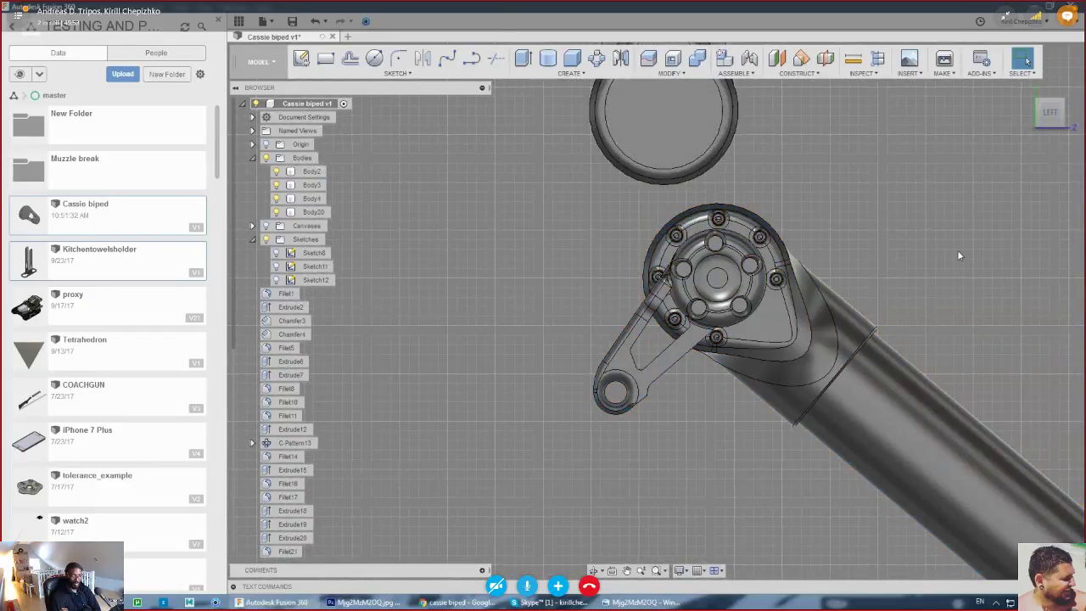
pyautogui.moveTo(949, 261); pyautogui.dragTo(855, 265, button='middle')
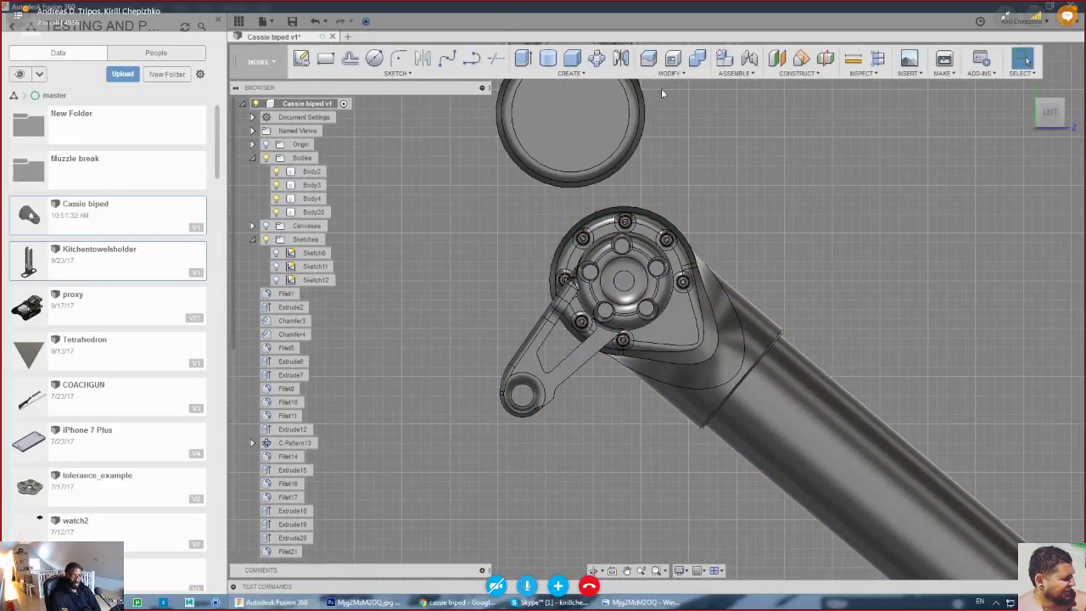
pyautogui.click(301, 215)
pyautogui.keyDown('ctrl'); pyautogui.click(310, 200); pyautogui.keyUp('ctrl')
pyautogui.rightClick(307, 204)
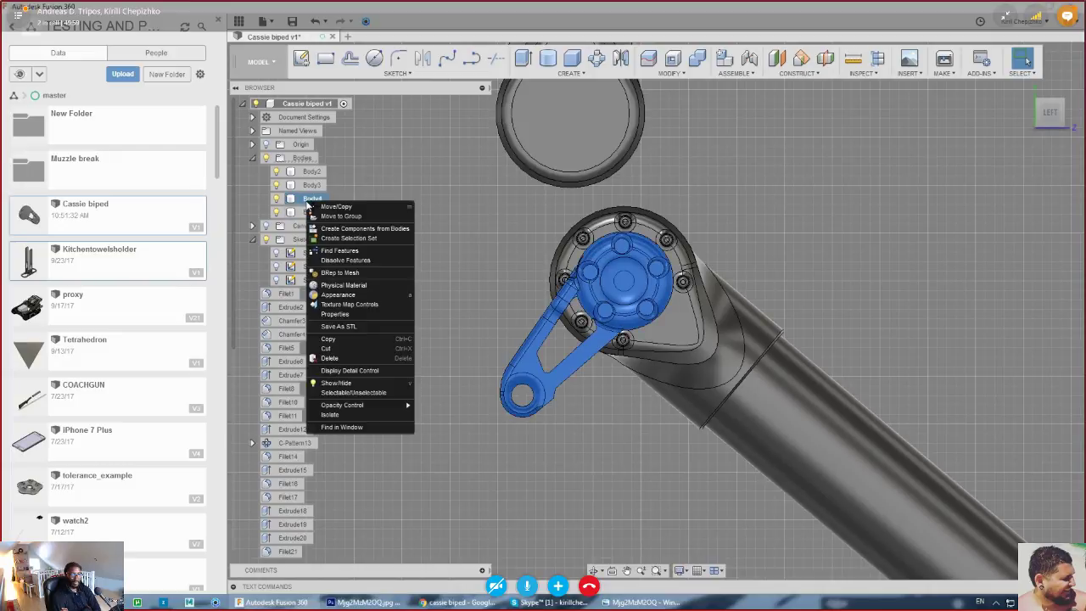
pyautogui.click(312, 217)
pyautogui.click(1010, 307)
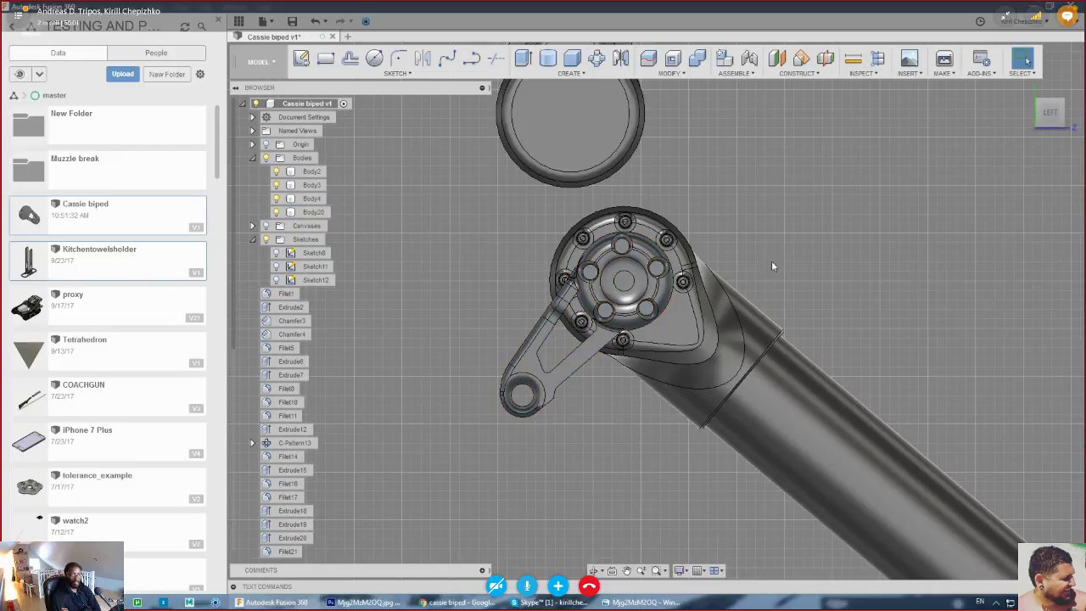
# - Start moving the arm body, Body4, with the pivot at the joint's centre, and rotate it about Z by -80.0°
pyautogui.rightClick(309, 200)
pyautogui.click(350, 206)
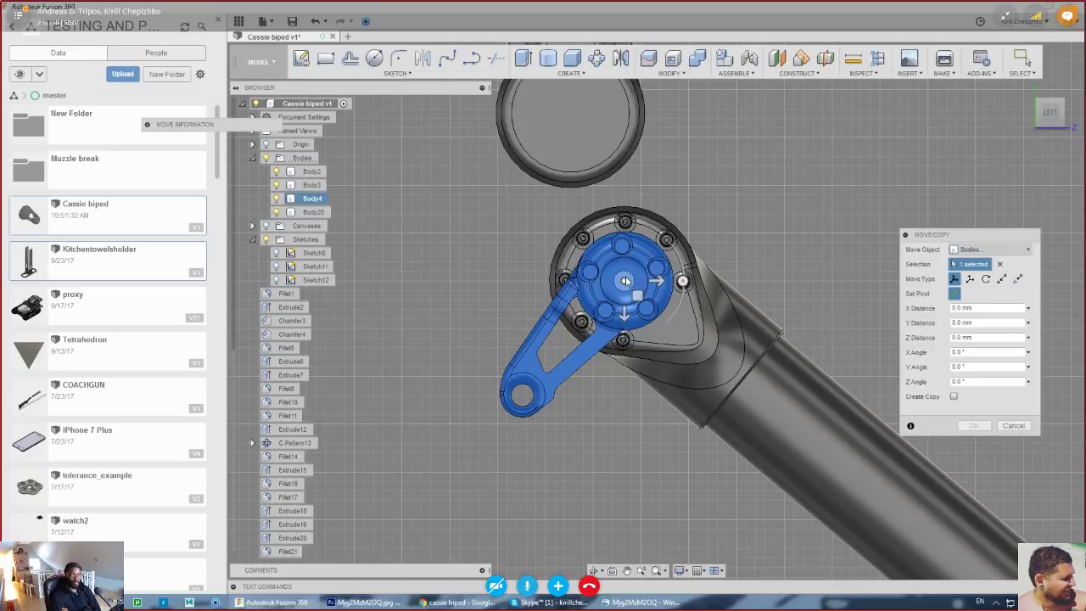
pyautogui.click(955, 293)
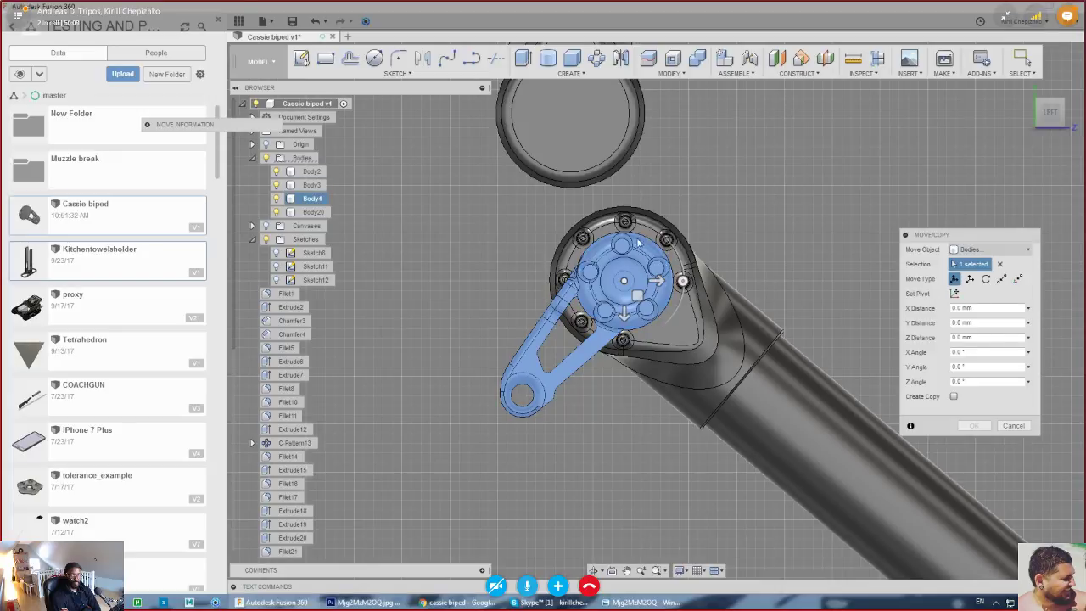
pyautogui.moveTo(683, 281); pyautogui.dragTo(632, 304)
pyautogui.click(1039, 125)
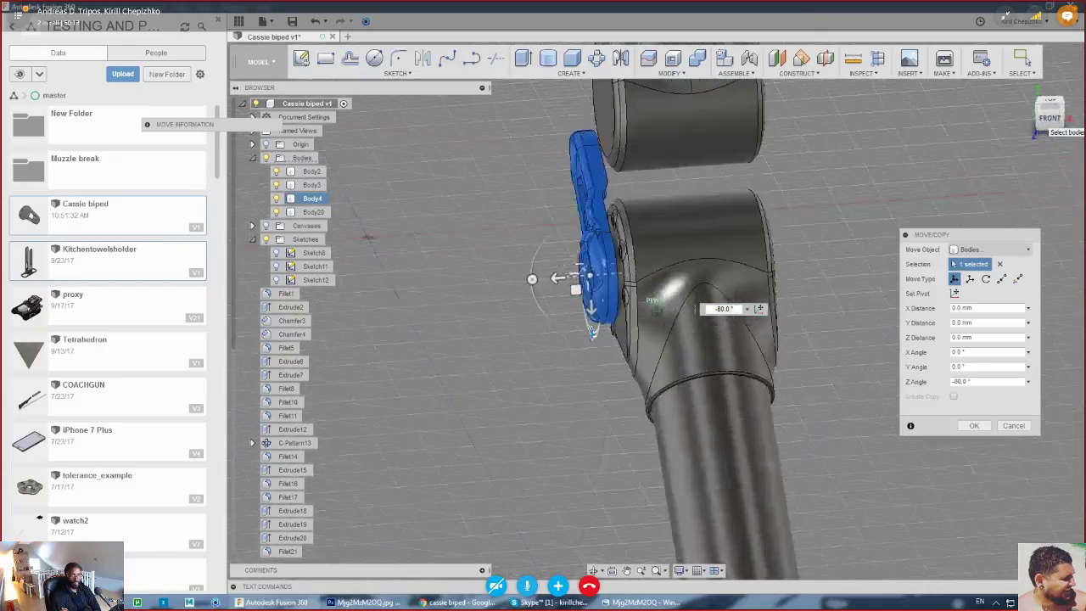
pyautogui.moveTo(1042, 123)
pyautogui.mouseDown()
pyautogui.moveTo(1073, 114)
pyautogui.moveTo(1043, 128)
pyautogui.moveTo(1053, 121)
pyautogui.mouseUp()
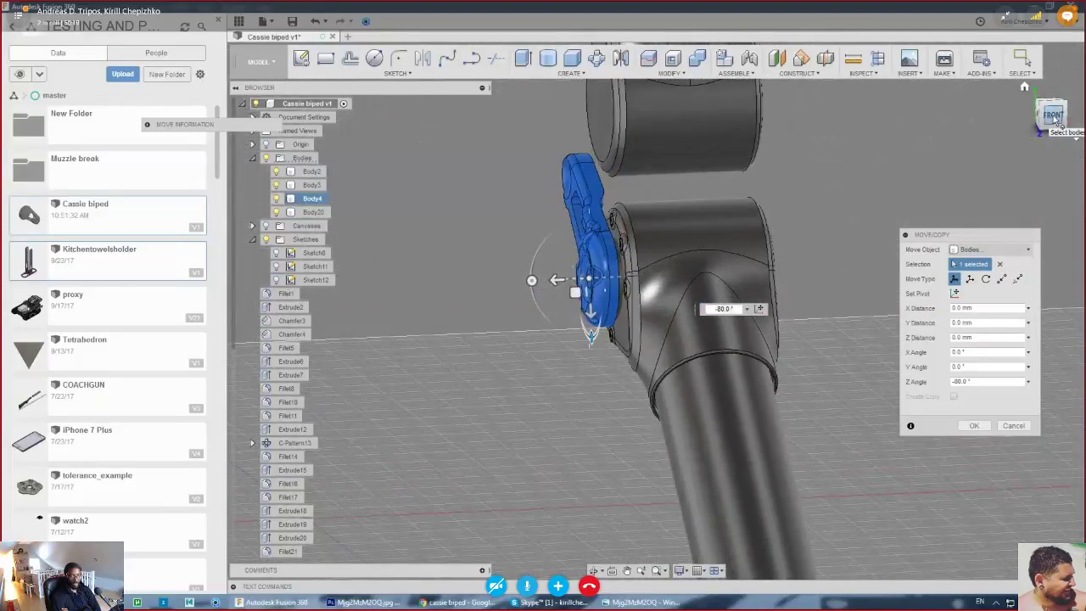
pyautogui.click(1053, 118)
pyautogui.click(1029, 114)
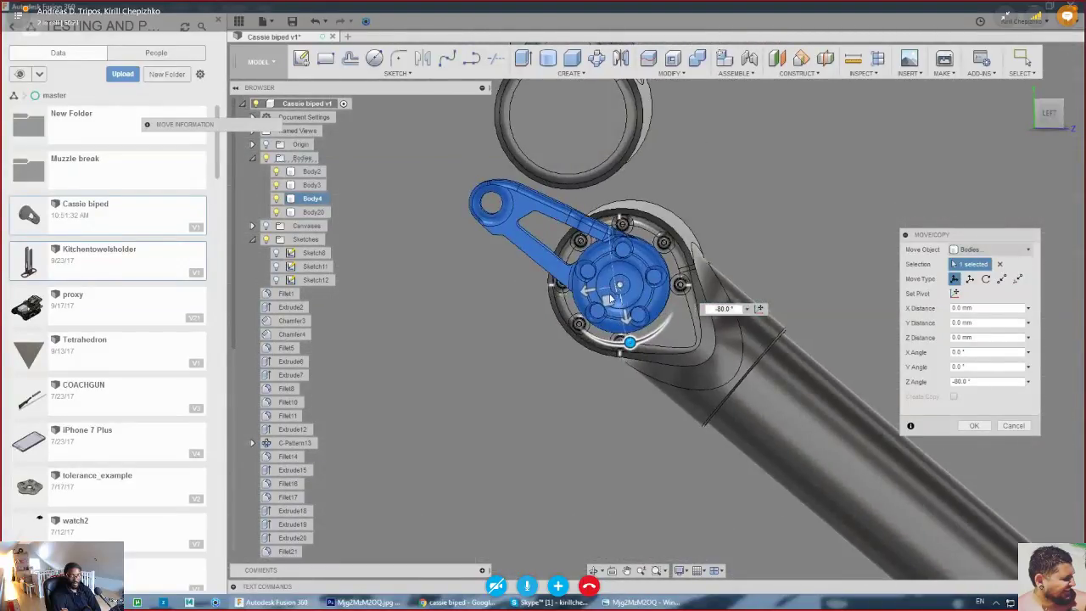
# - Swing the arm around the joint to a Z angle of 30.0° and apply the move
pyautogui.moveTo(635, 340); pyautogui.dragTo(612, 315)
pyautogui.scroll(-5, 510, 213)
pyautogui.scroll(3, 510, 213)
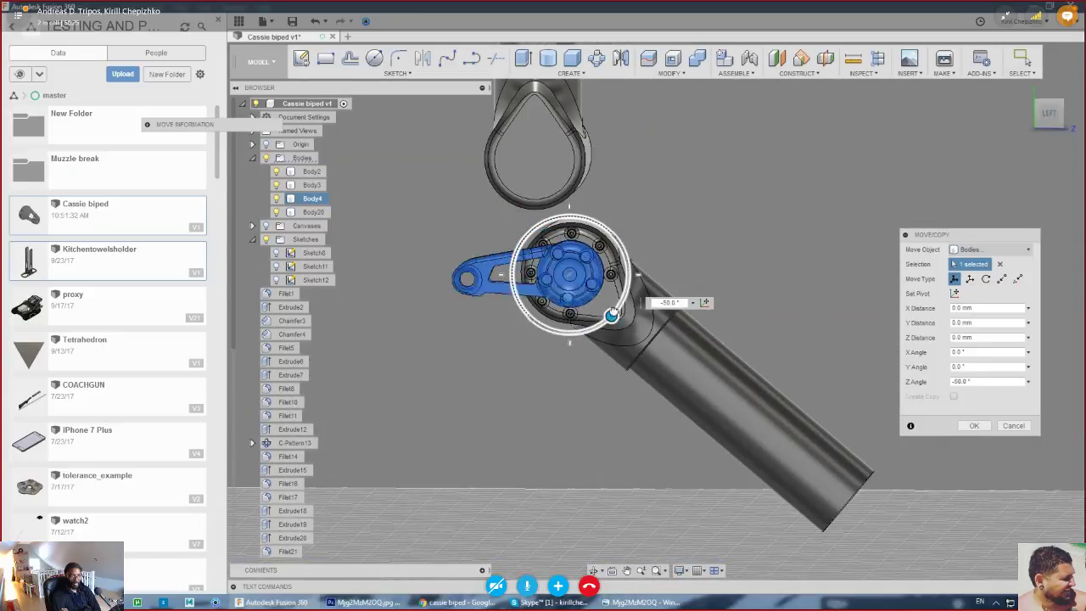
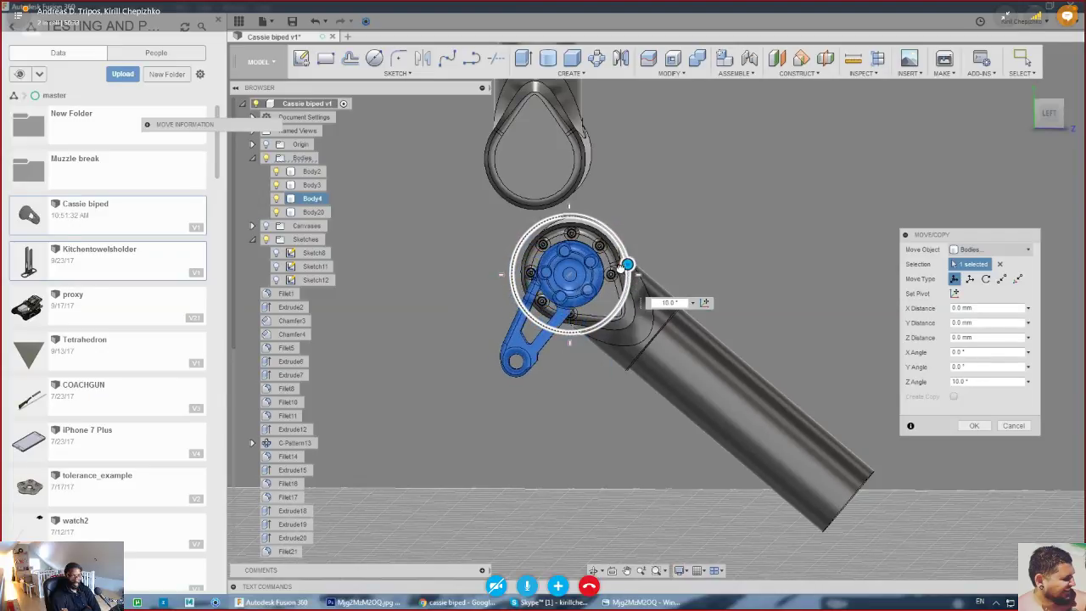
pyautogui.click(1040, 119)
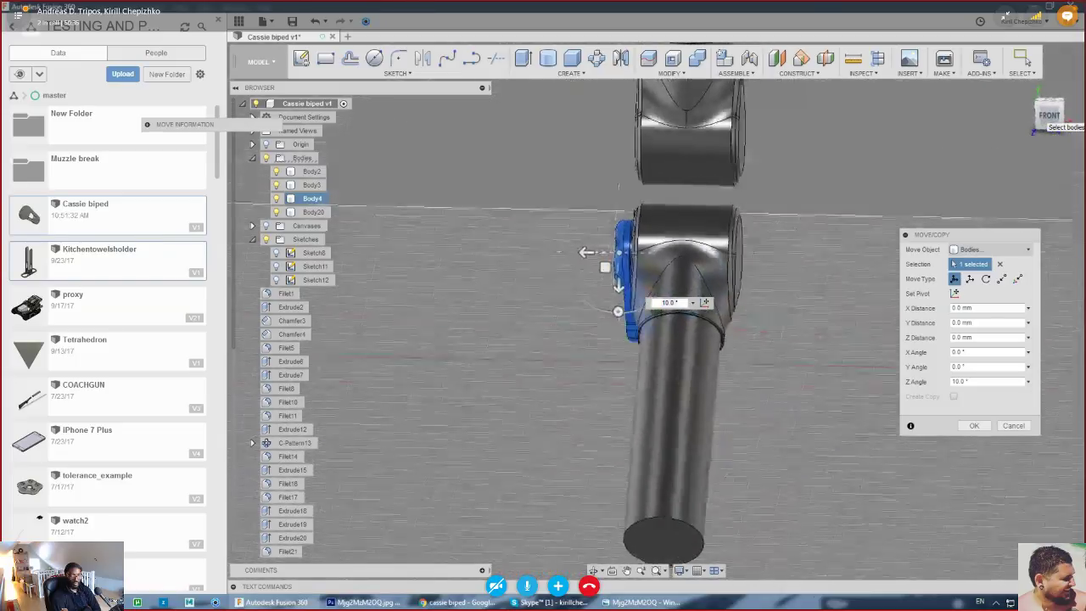
pyautogui.moveTo(1040, 119); pyautogui.dragTo(1063, 129)
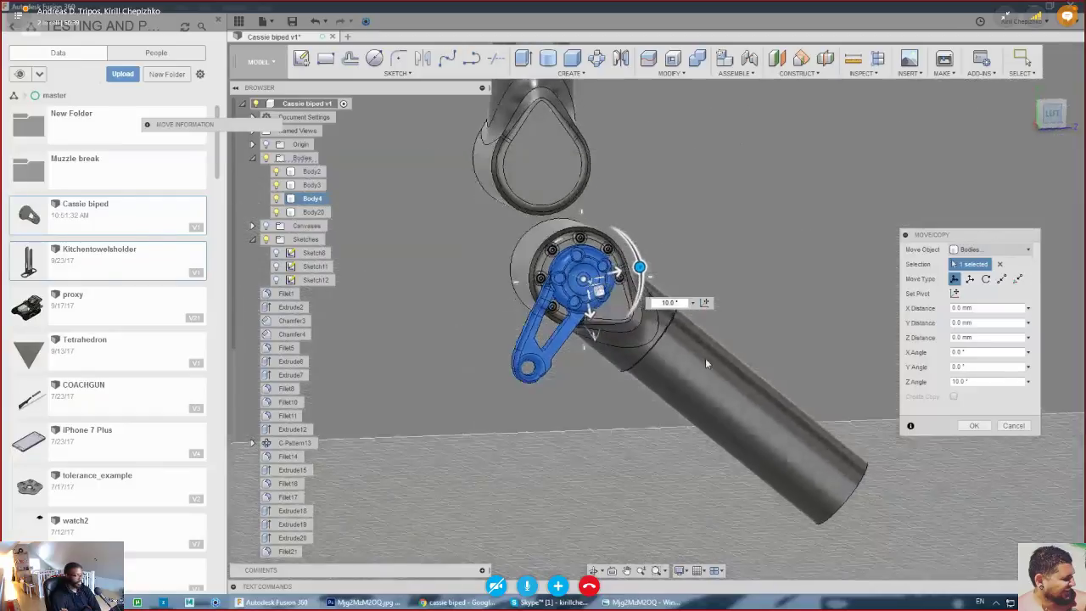
pyautogui.moveTo(630, 261)
pyautogui.mouseDown()
pyautogui.moveTo(618, 235)
pyautogui.moveTo(624, 245)
pyautogui.mouseUp()
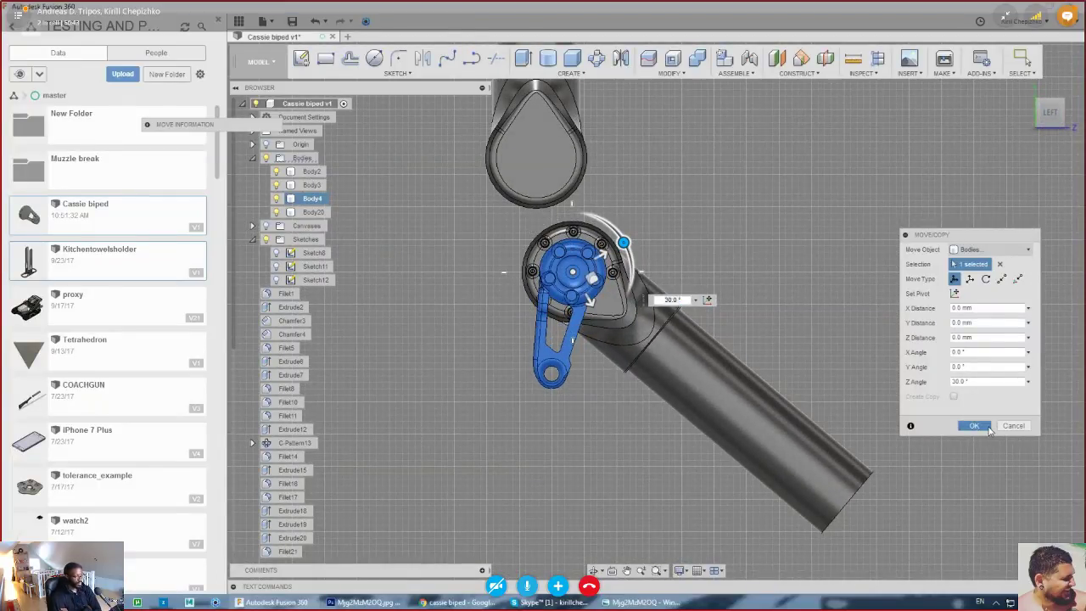
pyautogui.click(975, 426)
# - Create a 2.0 mm diameter cylinder as a new body on the arm's inner face, centred in the end hole, with height -4.3 mm
pyautogui.click(554, 61)
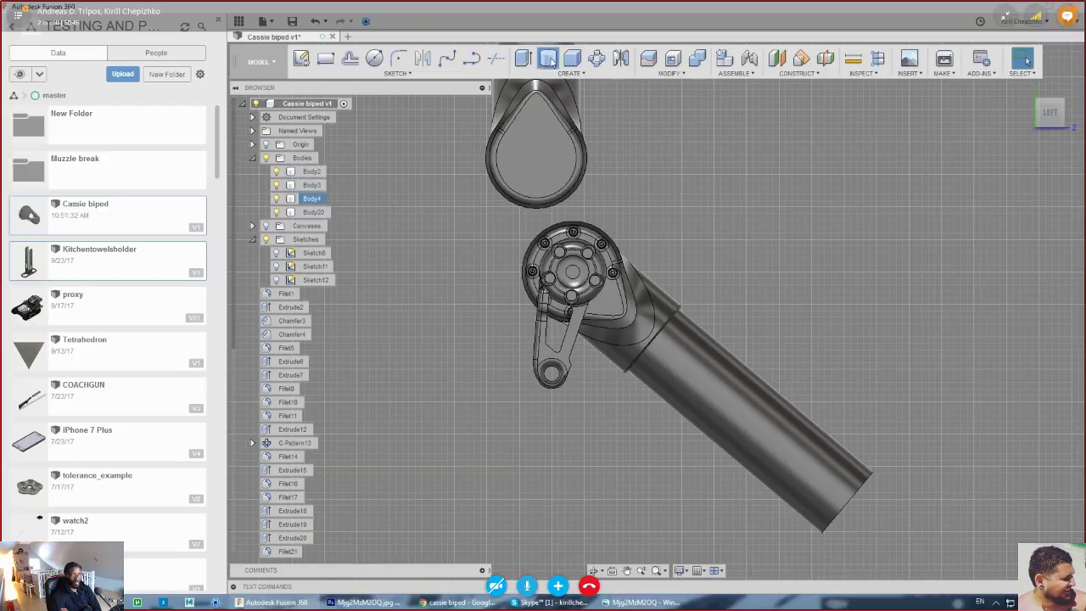
pyautogui.moveTo(1043, 113); pyautogui.dragTo(1062, 110)
pyautogui.click(774, 338)
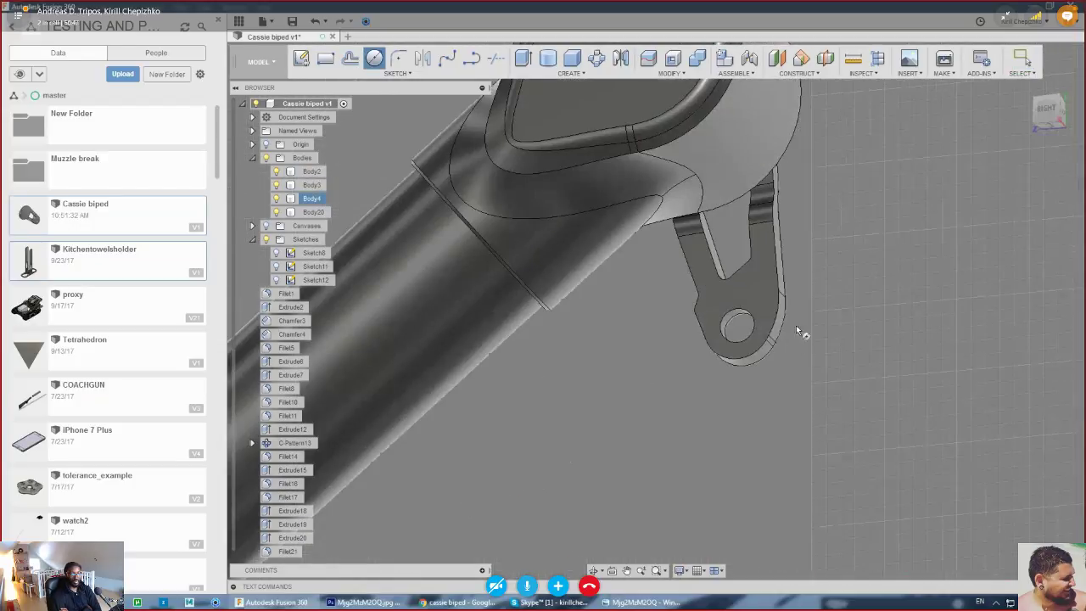
pyautogui.click(736, 327)
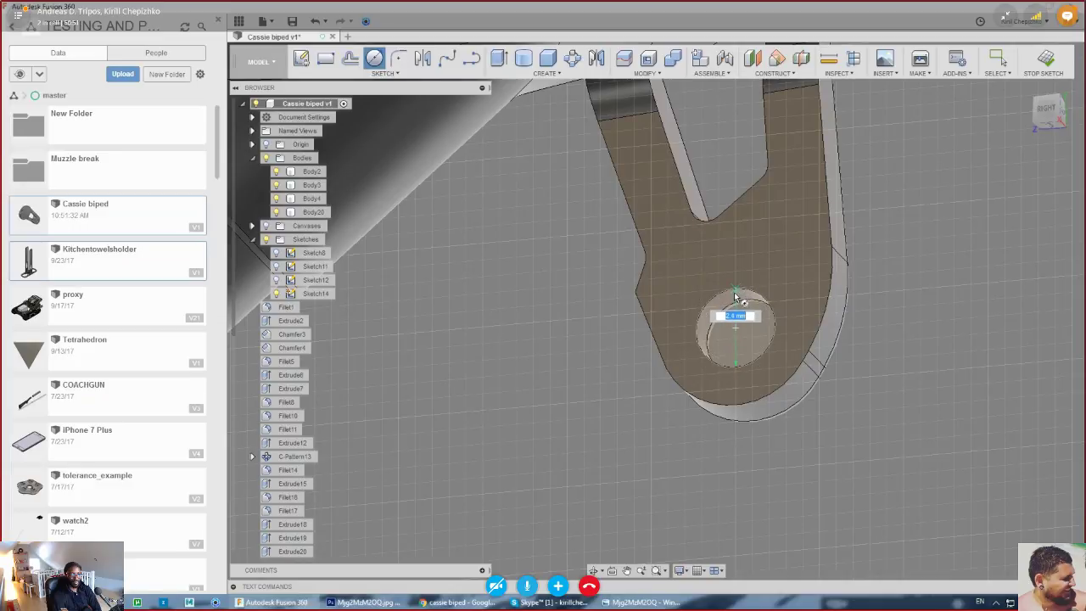
pyautogui.click(736, 297)
pyautogui.moveTo(842, 343); pyautogui.dragTo(827, 342)
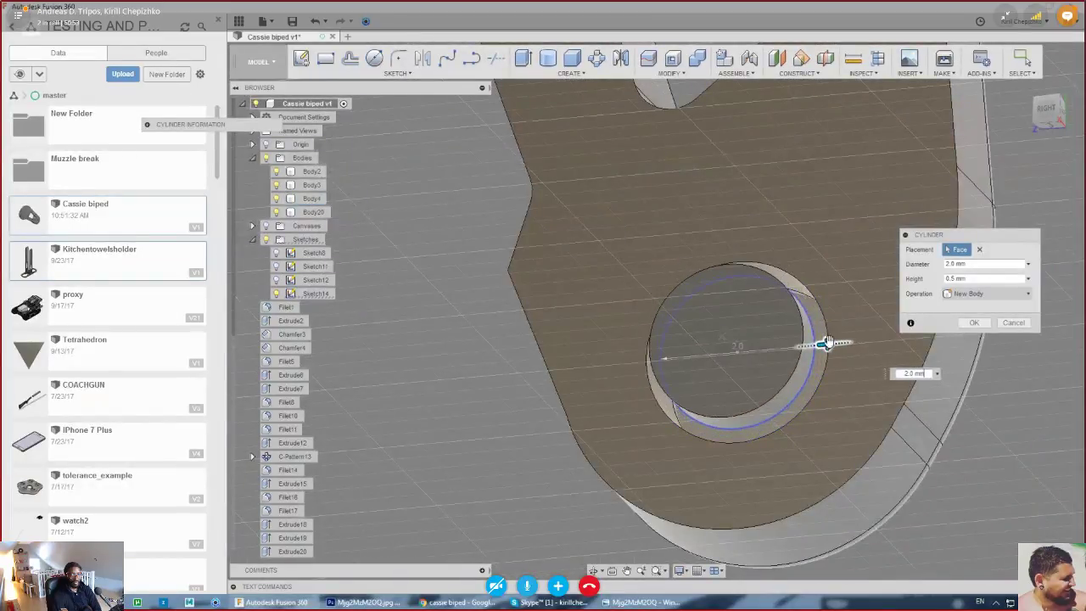
pyautogui.scroll(-3, 609, 304)
pyautogui.moveTo(675, 321); pyautogui.dragTo(740, 389)
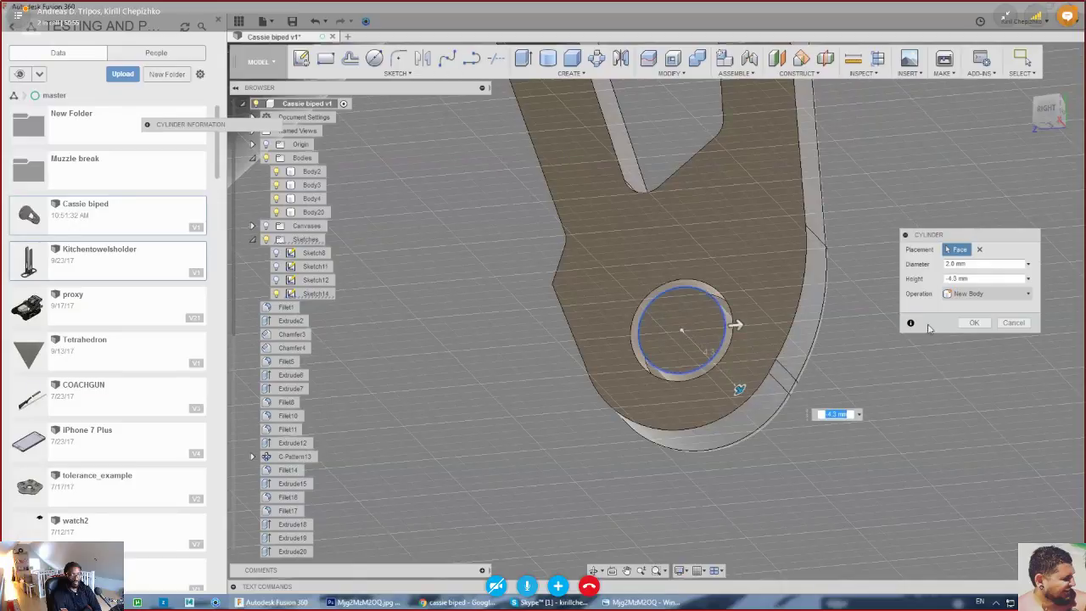
pyautogui.click(966, 326)
pyautogui.rightClick(718, 293)
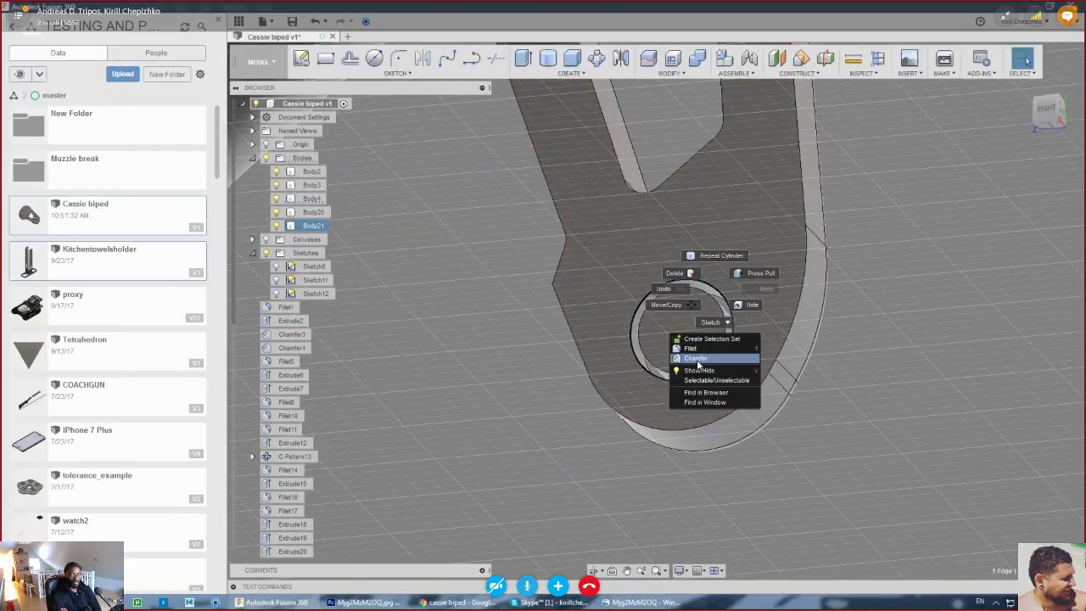
pyautogui.click(700, 348)
pyautogui.moveTo(721, 286); pyautogui.dragTo(727, 284)
pyautogui.click(1013, 371)
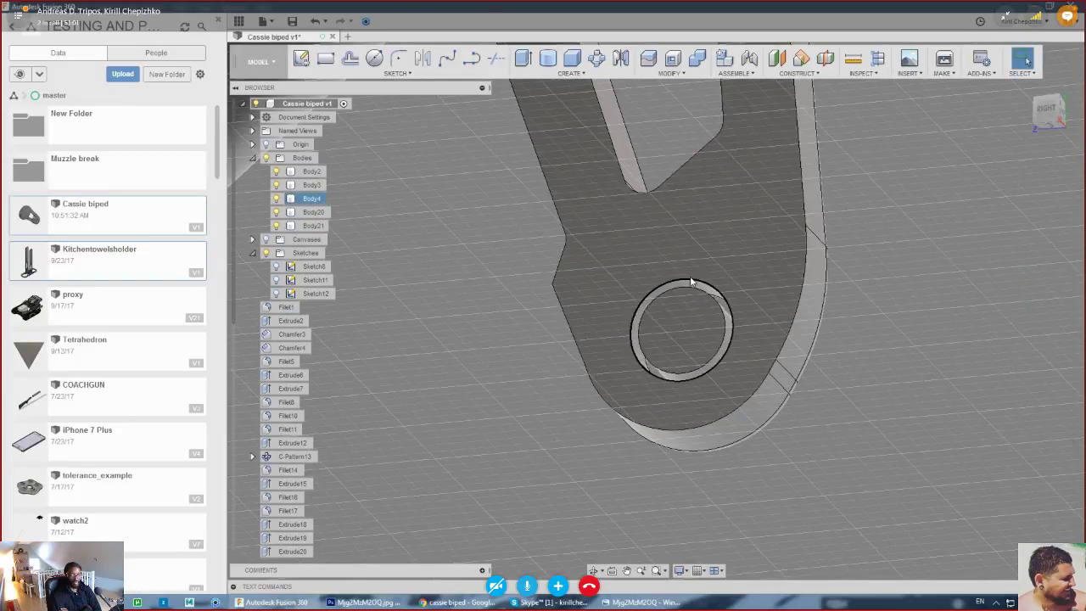
# - Chamfer the edge of the arm's end hole on its inner face
pyautogui.rightClick(692, 279)
pyautogui.click(684, 347)
pyautogui.moveTo(689, 282); pyautogui.dragTo(696, 271)
pyautogui.click(974, 324)
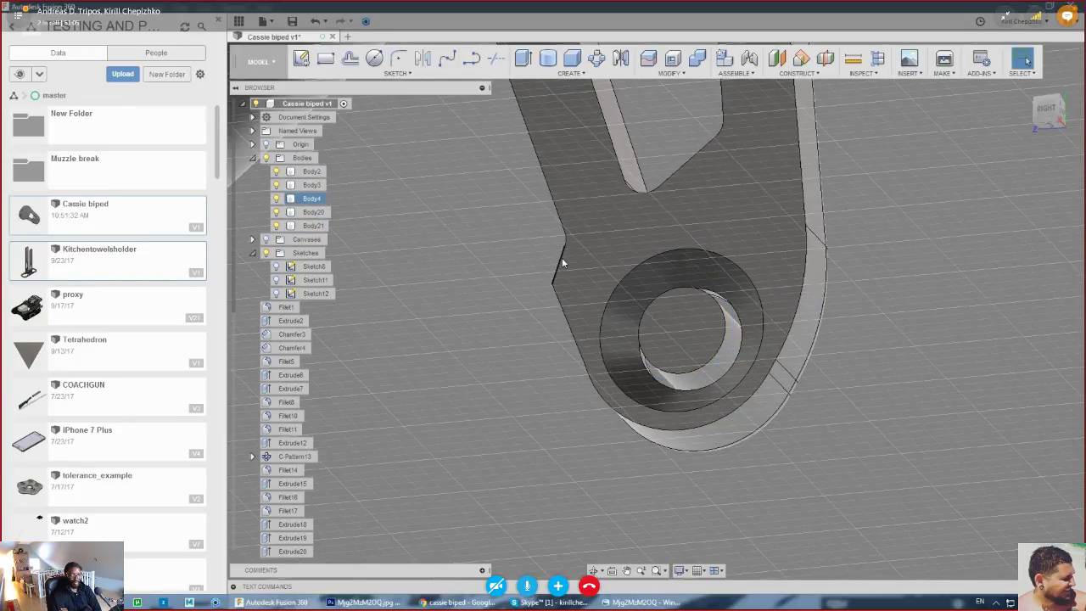
pyautogui.rightClick(690, 334)
pyautogui.click(692, 338)
pyautogui.rightClick(667, 318)
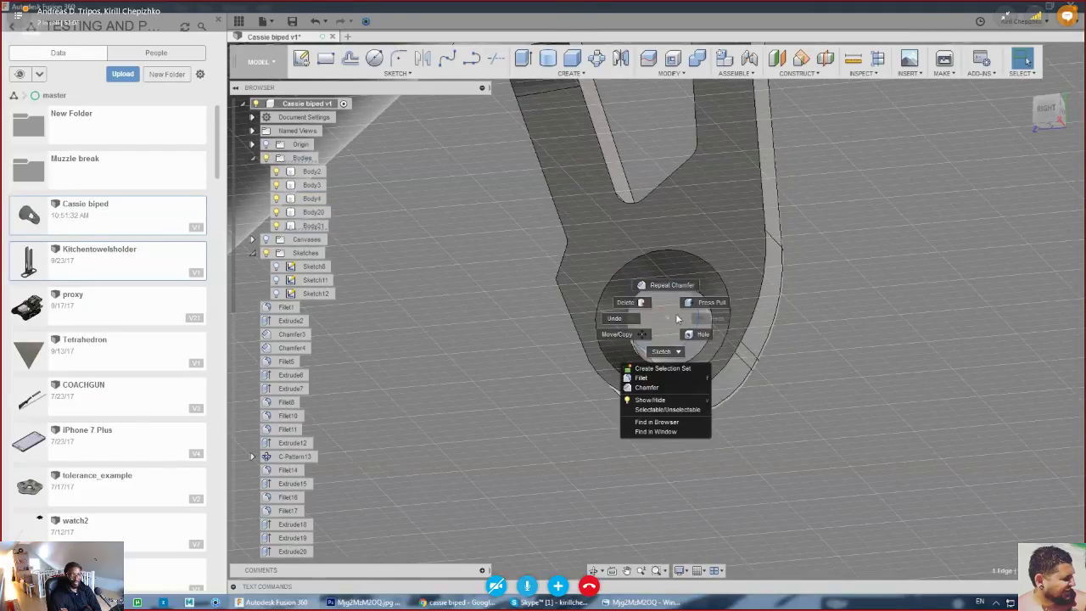
pyautogui.click(695, 309)
pyautogui.click(1014, 367)
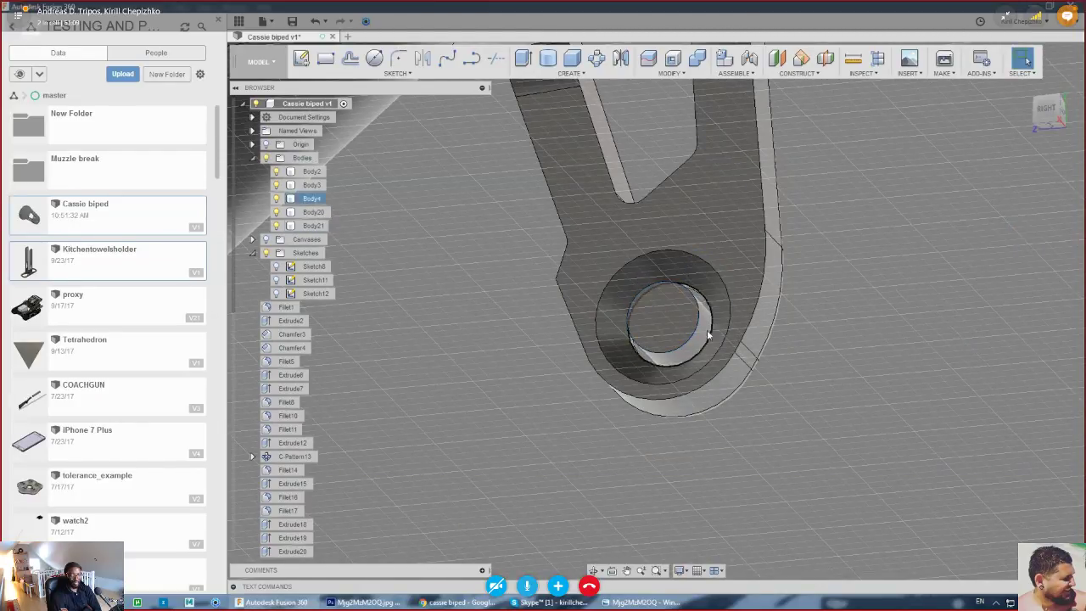
# - Offset the pin's end face on the arm's inner side by -0.5 mm
pyautogui.rightClick(666, 314)
pyautogui.press('q')
pyautogui.moveTo(664, 323); pyautogui.dragTo(672, 330)
pyautogui.moveTo(1052, 111); pyautogui.dragTo(1036, 127)
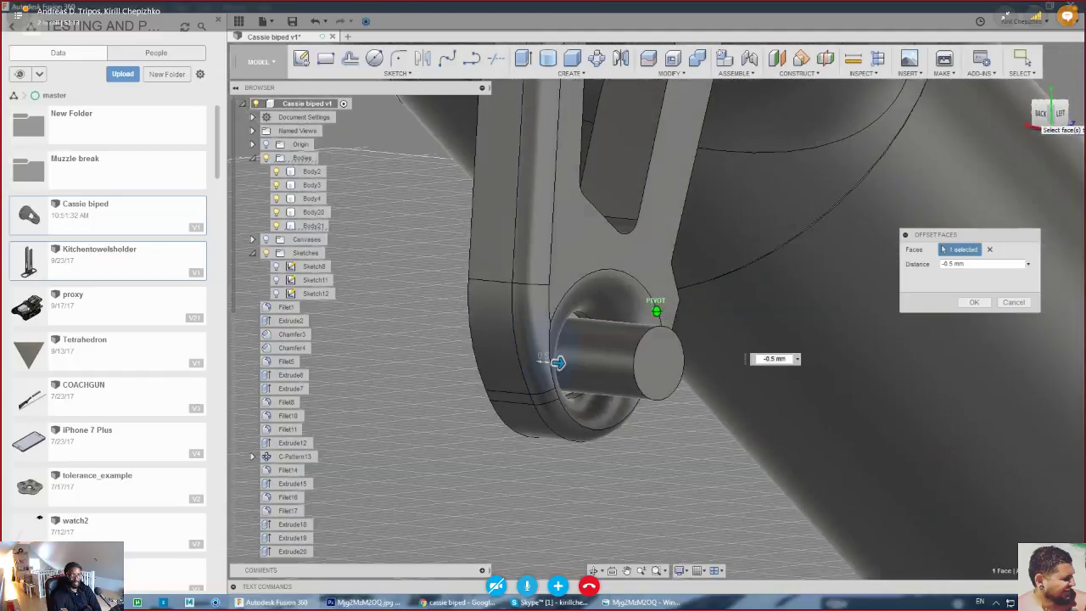
pyautogui.click(974, 302)
# - Shorten the protruding outer end of the pin by offsetting its end face -2.5 mm
pyautogui.rightClick(670, 373)
pyautogui.click(695, 358)
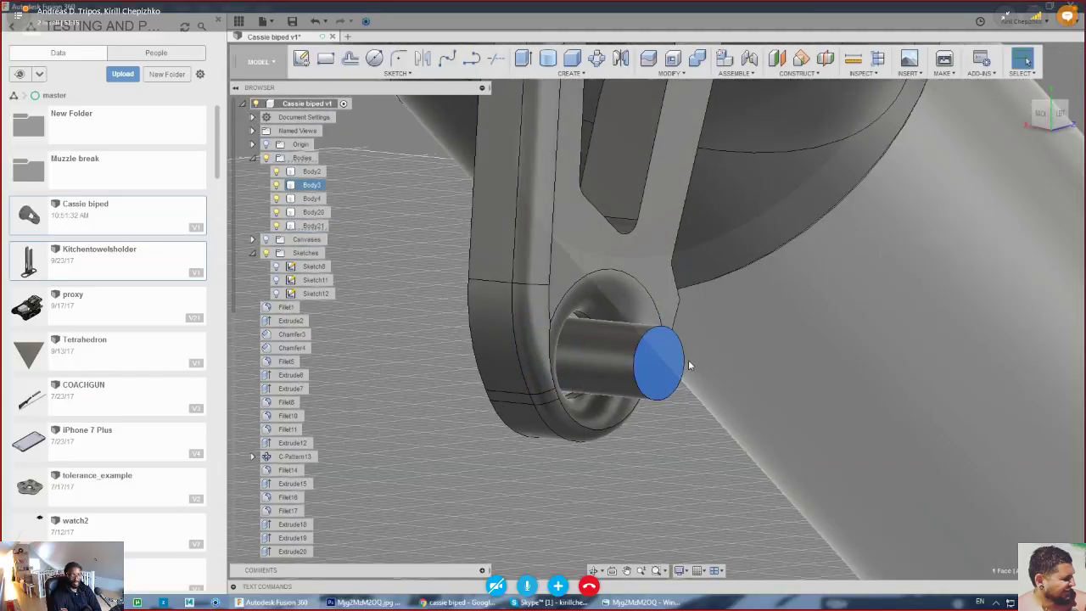
pyautogui.moveTo(677, 374); pyautogui.dragTo(586, 367)
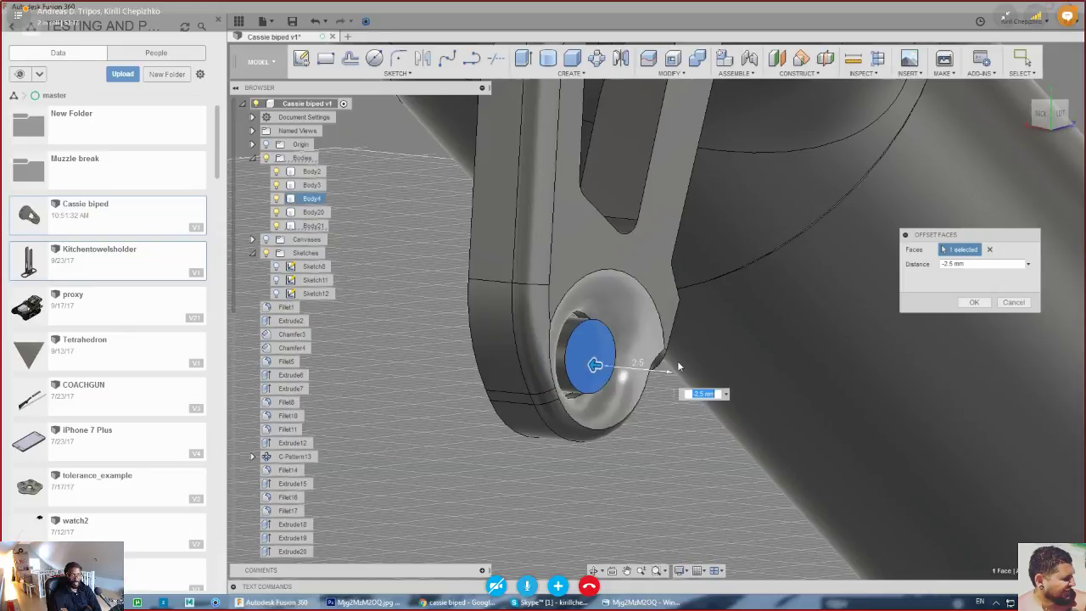
pyautogui.click(974, 302)
# - Thicken the pin in the arm's end hole by setting its cylindrical side face offset to 1.2 mm
pyautogui.scroll(3, 568, 338)
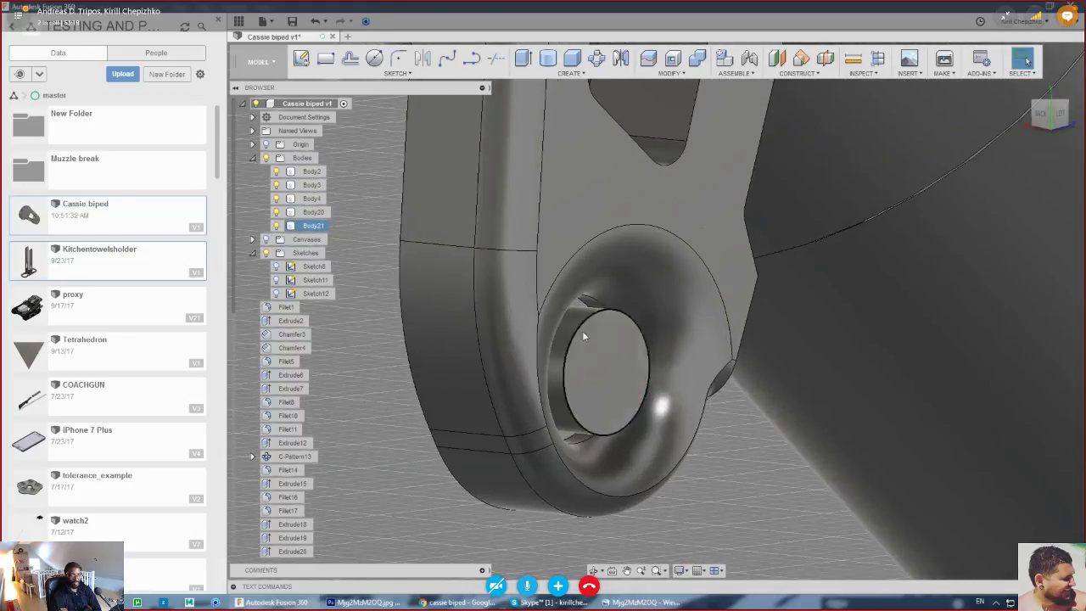
pyautogui.rightClick(585, 315)
pyautogui.click(603, 308)
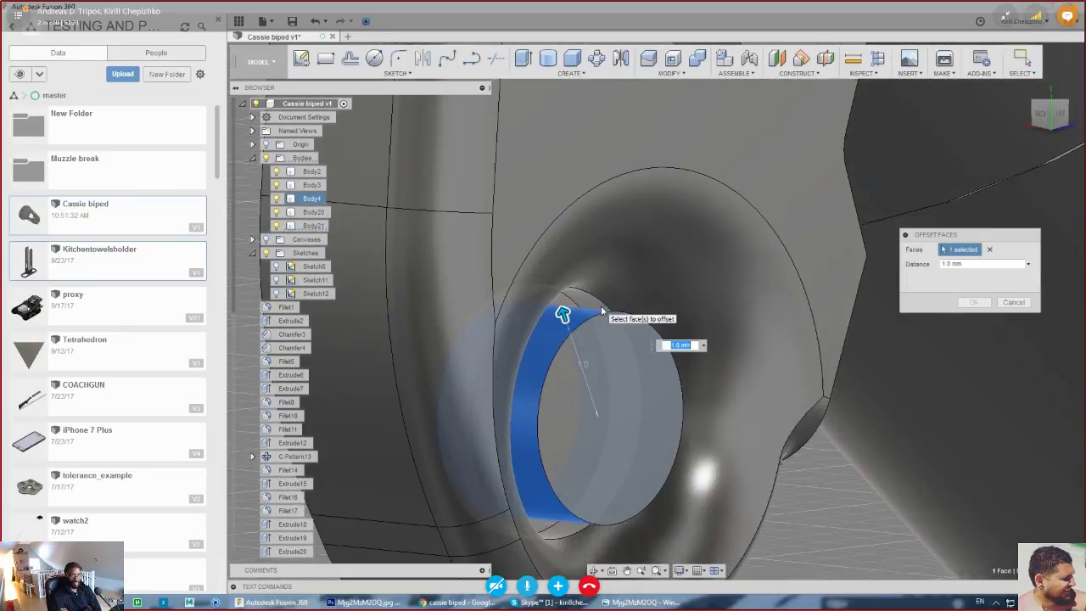
pyautogui.scroll(4, 543, 313)
pyautogui.moveTo(534, 315); pyautogui.dragTo(530, 302)
pyautogui.scroll(-5, 699, 251)
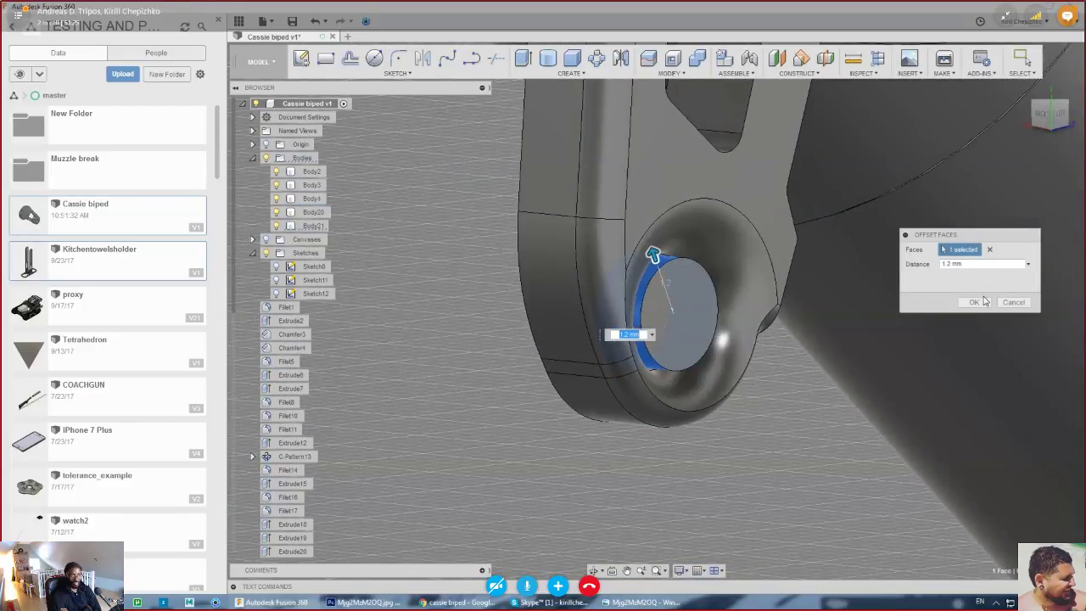
pyautogui.click(973, 302)
# - Add a small equal-distance chamfer to the outer end edge of the pin
pyautogui.rightClick(677, 261)
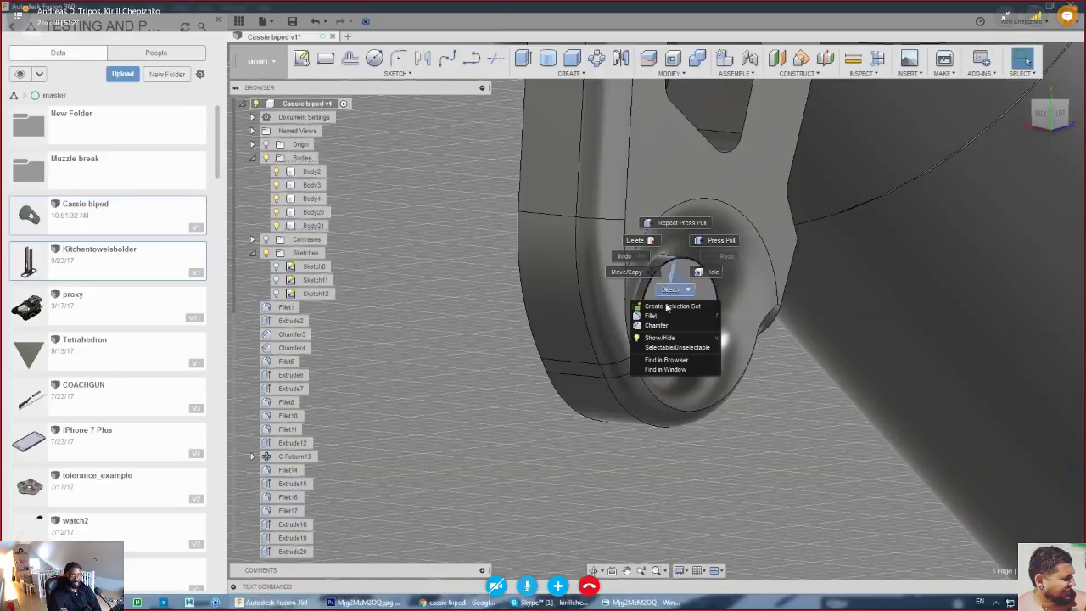
pyautogui.click(659, 326)
pyautogui.scroll(3, 683, 263)
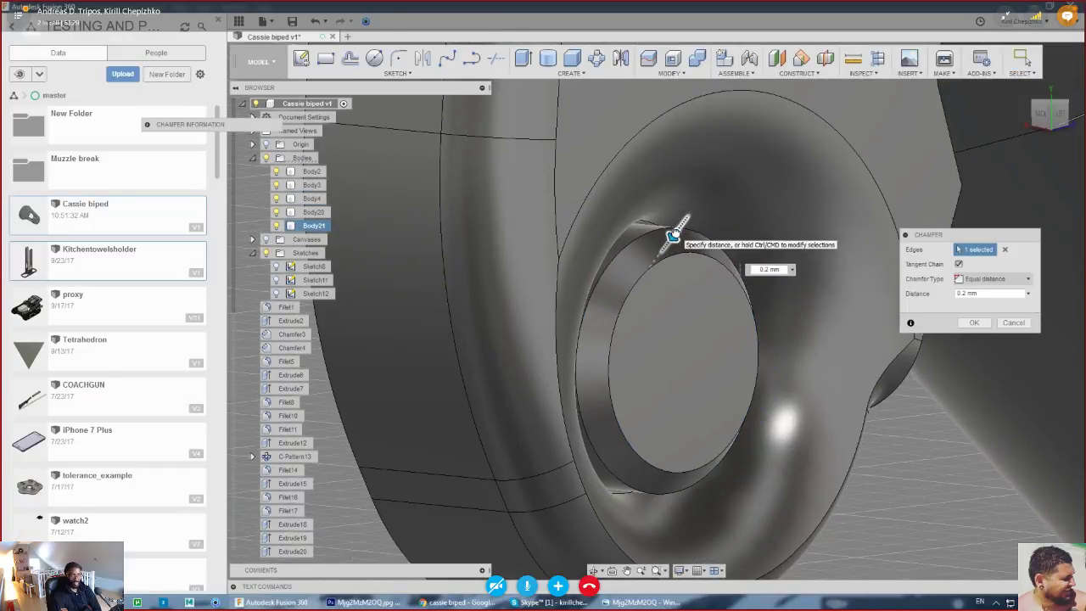
pyautogui.click(971, 322)
pyautogui.scroll(-10, 793, 296)
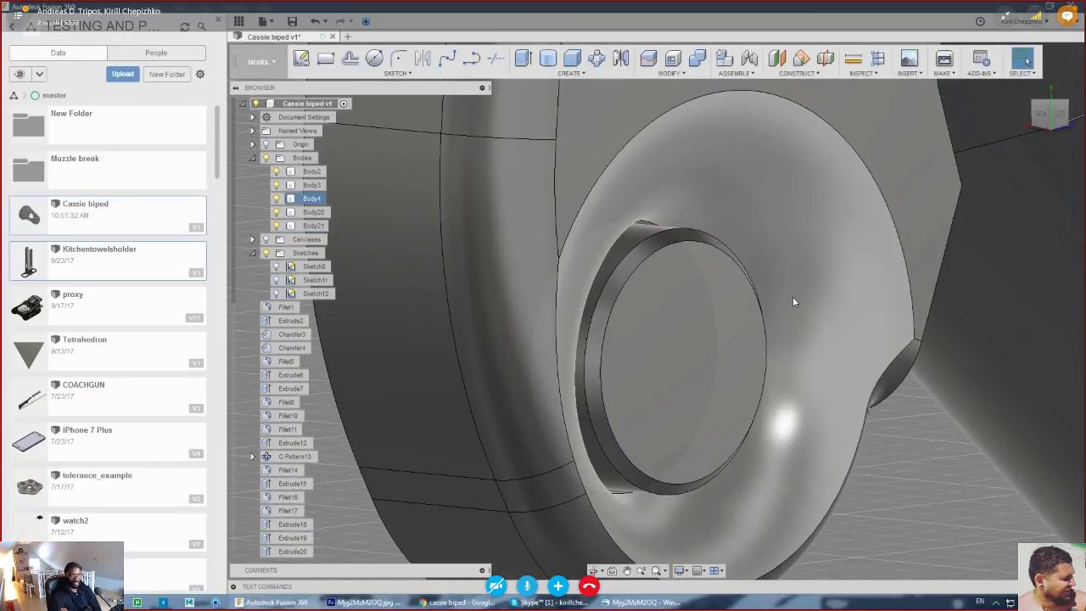
pyautogui.click(1051, 117)
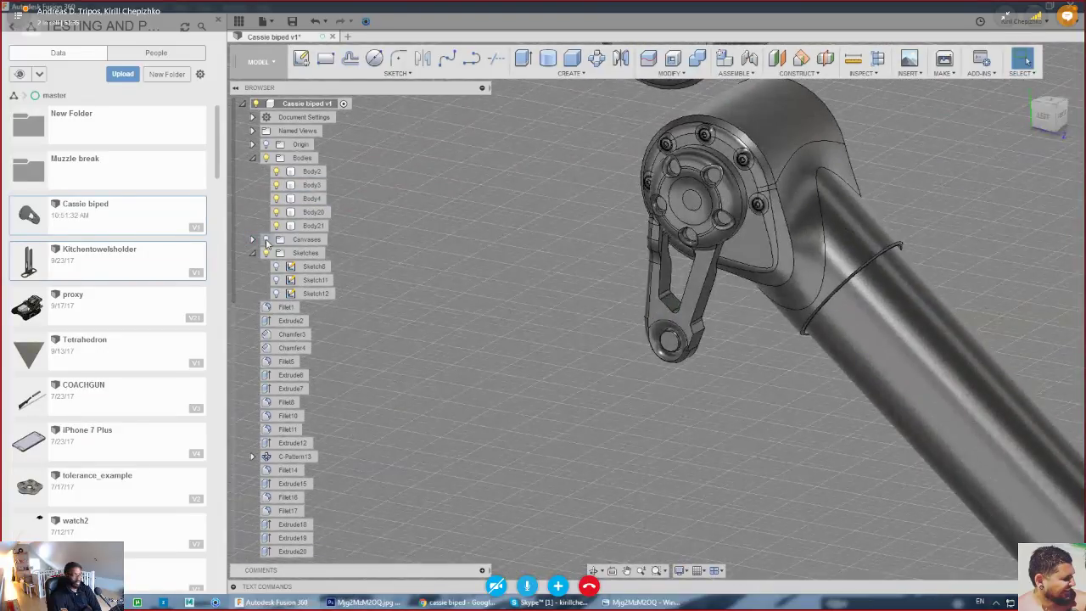
# - Show the reference canvases behind the leg model for comparison with the Cassie photo
pyautogui.click(266, 240)
pyautogui.scroll(-6, 517, 322)
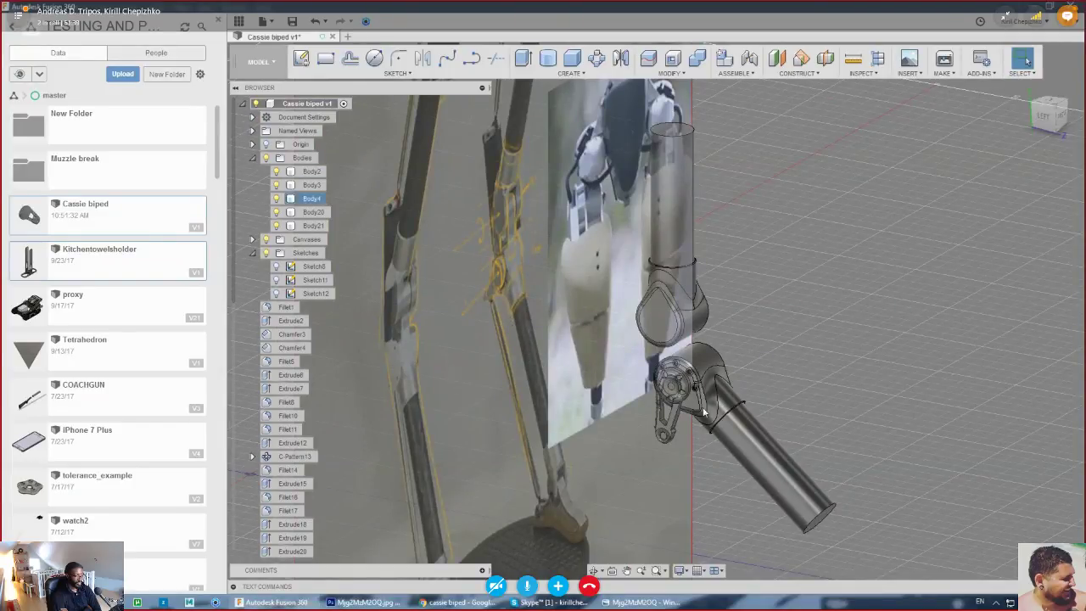
pyautogui.moveTo(927, 405); pyautogui.dragTo(476, 91, button='middle')
# - Extend the pin on the arm's inner side by offsetting its end face 4 mm
pyautogui.scroll(5, 577, 273)
pyautogui.rightClick(655, 296)
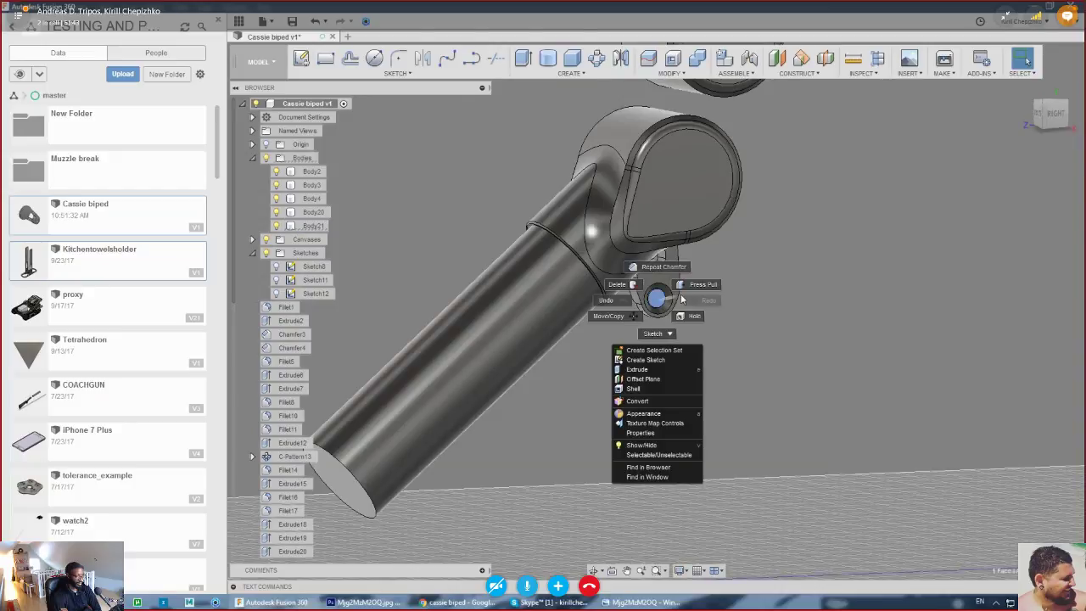
pyautogui.press('q')
pyautogui.moveTo(655, 299); pyautogui.dragTo(683, 305)
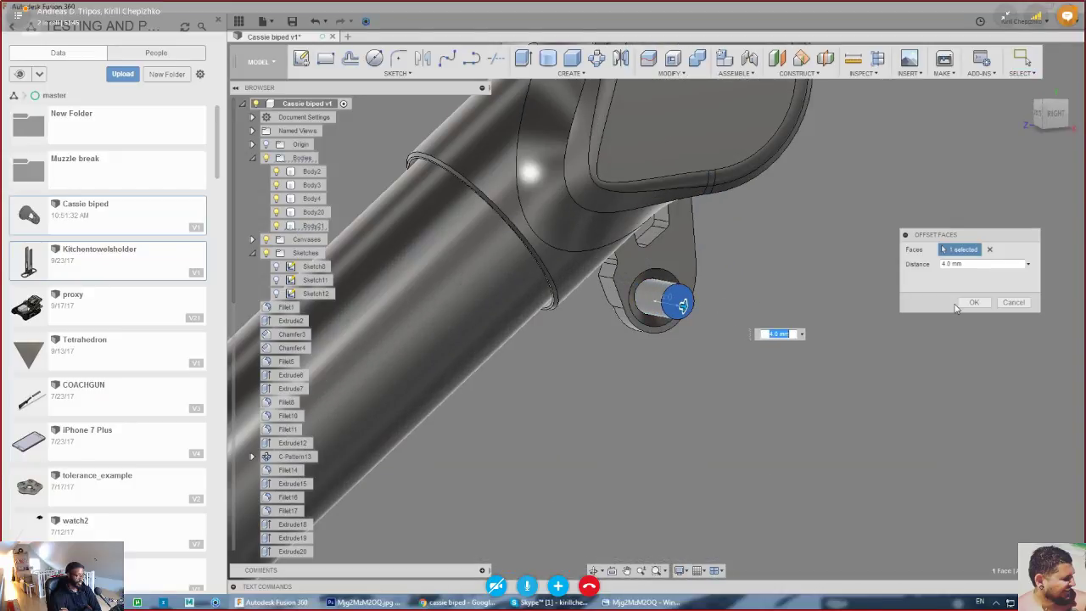
pyautogui.click(973, 303)
# - Duplicate the pin body in place in the arm's end hole
pyautogui.click(1038, 115)
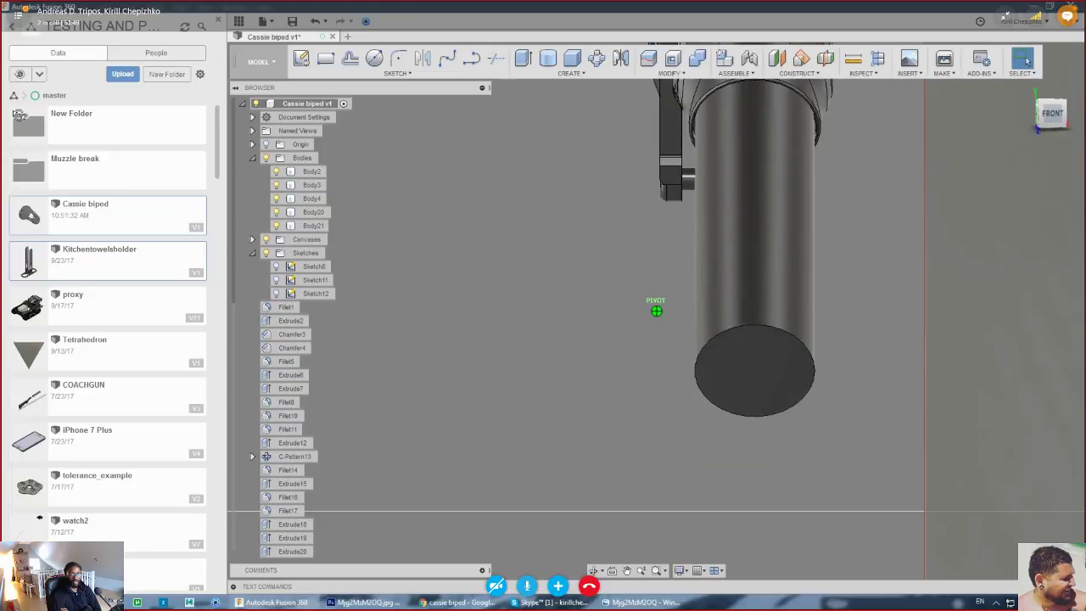
pyautogui.keyDown('shift'); pyautogui.moveTo(242, 322); pyautogui.dragTo(521, 369, button='middle'); pyautogui.keyUp('shift')
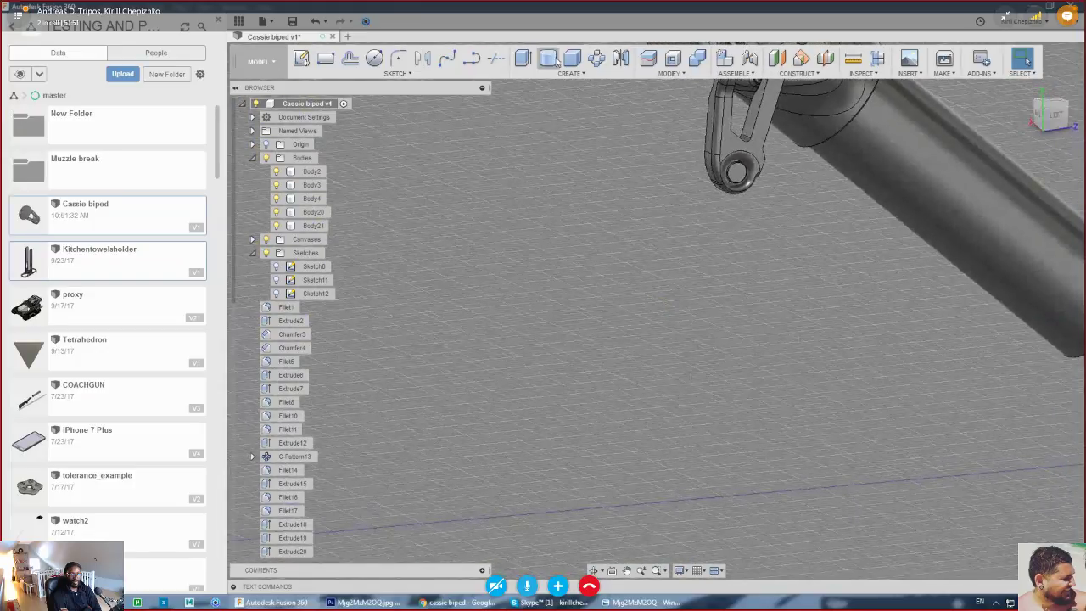
pyautogui.click(310, 226)
pyautogui.hotkey('ctrl', 'c')
pyautogui.hotkey('ctrl', 'v')
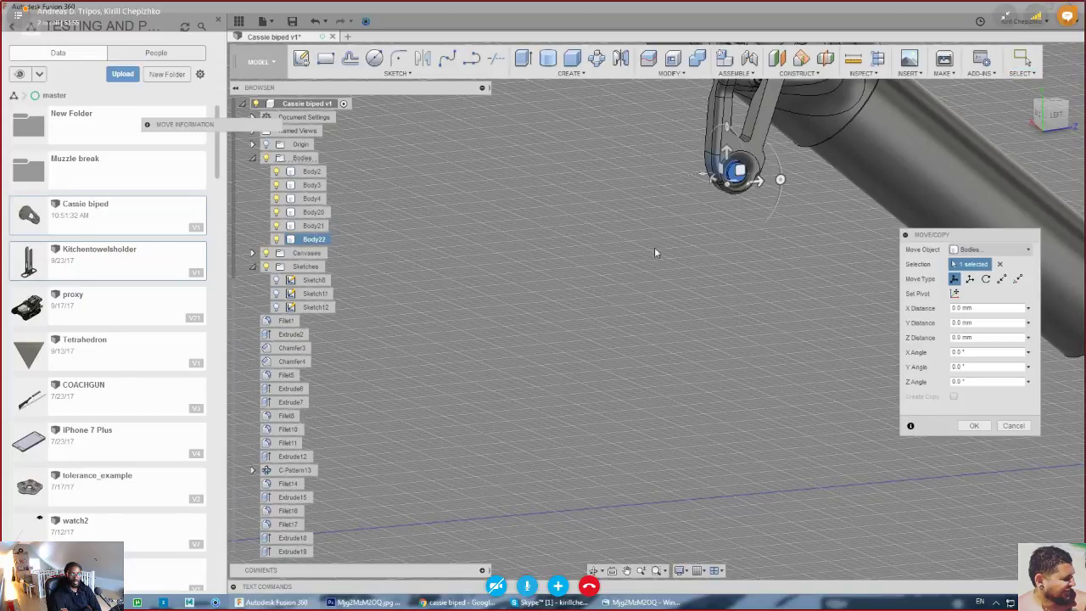
# - Rotate the duplicated pin 90° about the Y axis and 35° about the Z axis
pyautogui.moveTo(1043, 123); pyautogui.dragTo(1073, 145)
pyautogui.moveTo(716, 169); pyautogui.dragTo(731, 412, button='middle')
pyautogui.scroll(4, 731, 411)
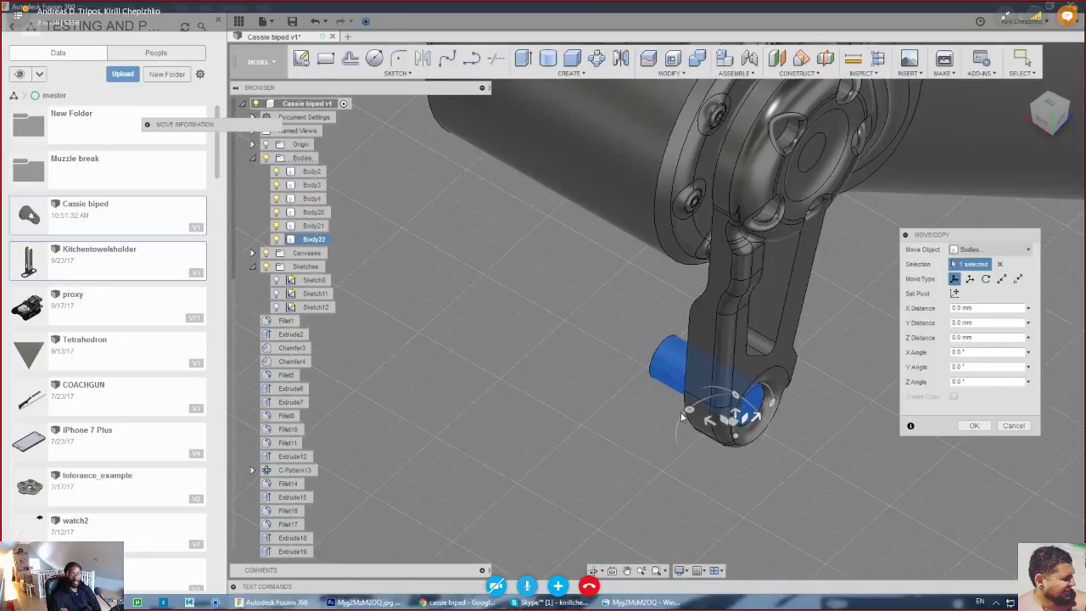
pyautogui.moveTo(689, 410); pyautogui.dragTo(809, 463)
pyautogui.write('9')
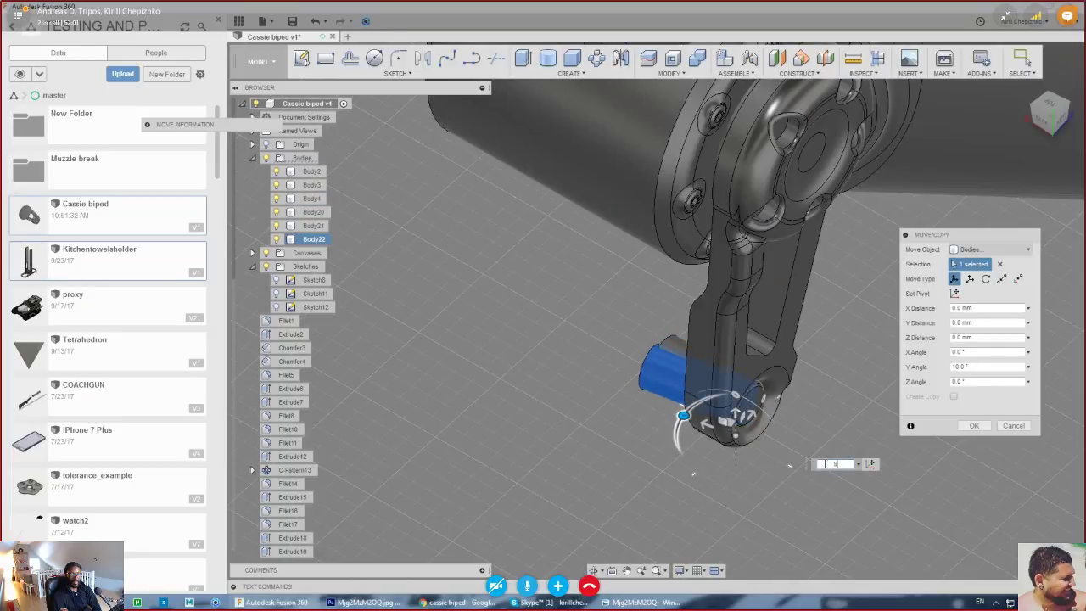
pyautogui.write('0')
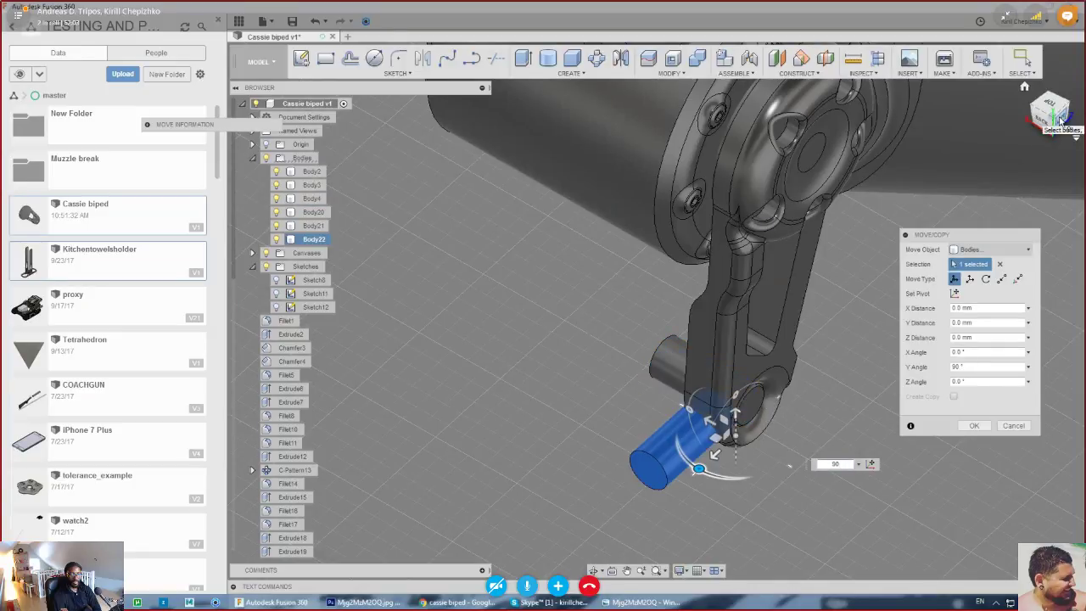
pyautogui.click(1059, 121)
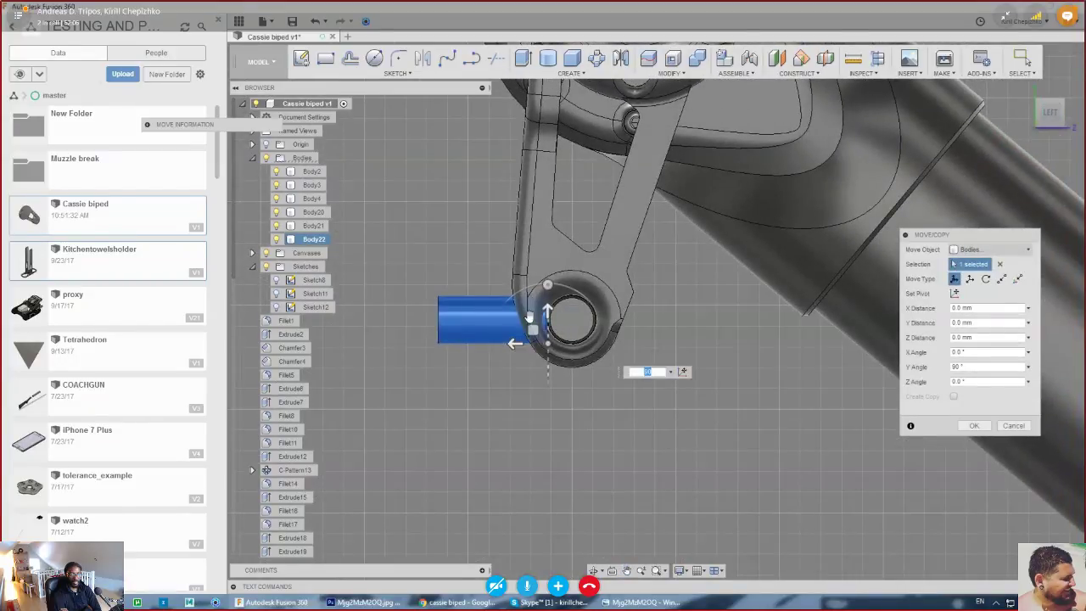
pyautogui.moveTo(547, 285); pyautogui.dragTo(626, 323)
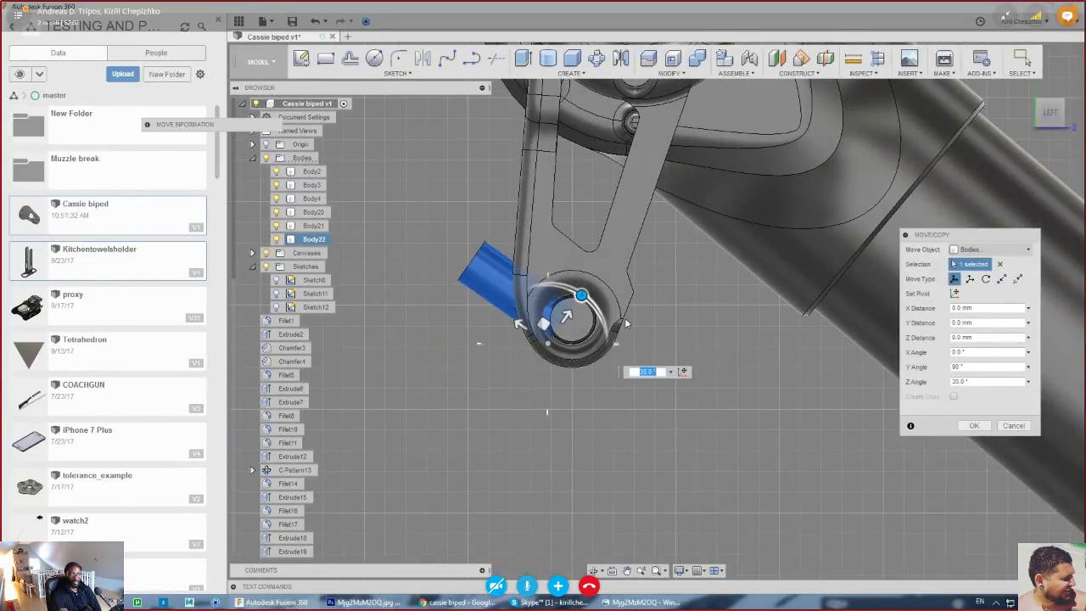
pyautogui.click(974, 426)
# - Move the rotated pin across the original pin, shifting it -4 mm along Z plus a fine adjustment of 0.5 mm in Y and -0.1 mm in Z
pyautogui.keyDown('shift'); pyautogui.moveTo(560, 306); pyautogui.dragTo(749, 210, button='middle'); pyautogui.keyUp('shift')
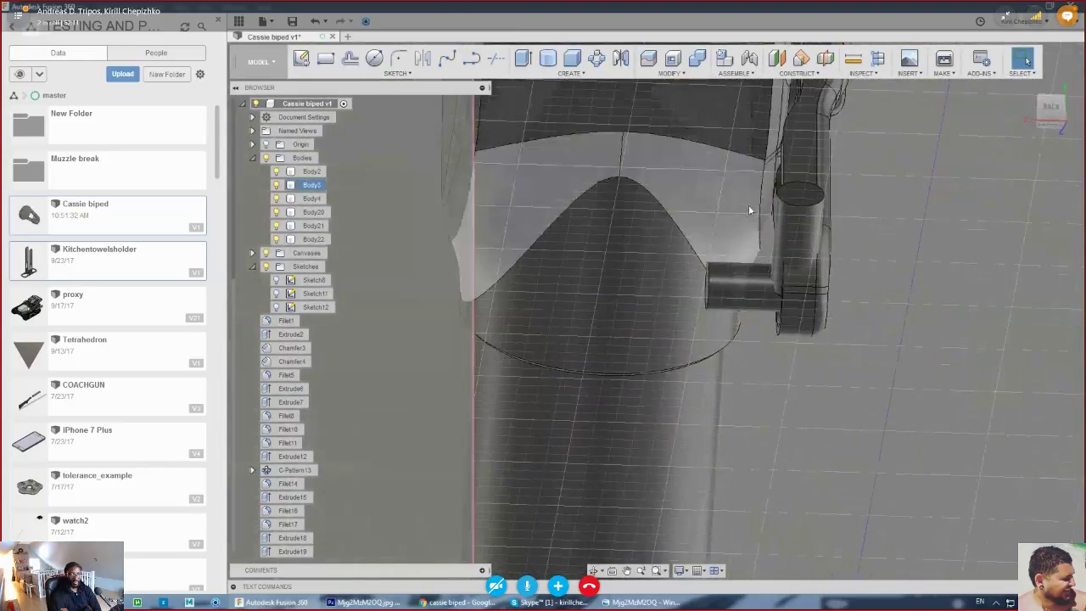
pyautogui.rightClick(812, 202)
pyautogui.click(789, 221)
pyautogui.moveTo(833, 194); pyautogui.dragTo(755, 233)
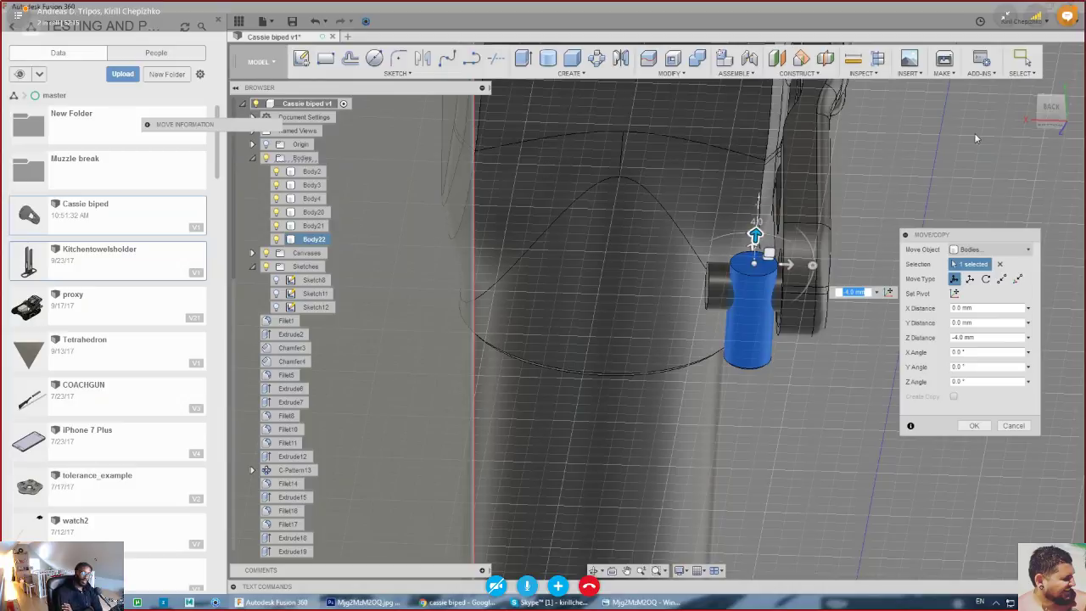
pyautogui.click(1039, 117)
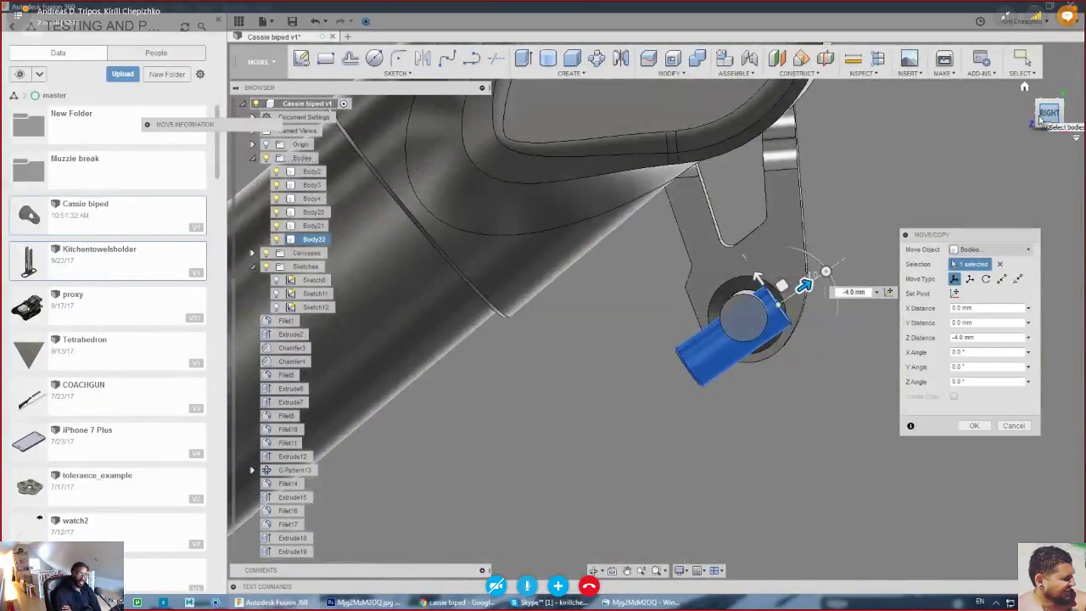
pyautogui.scroll(3, 762, 298)
pyautogui.moveTo(798, 295); pyautogui.dragTo(777, 282)
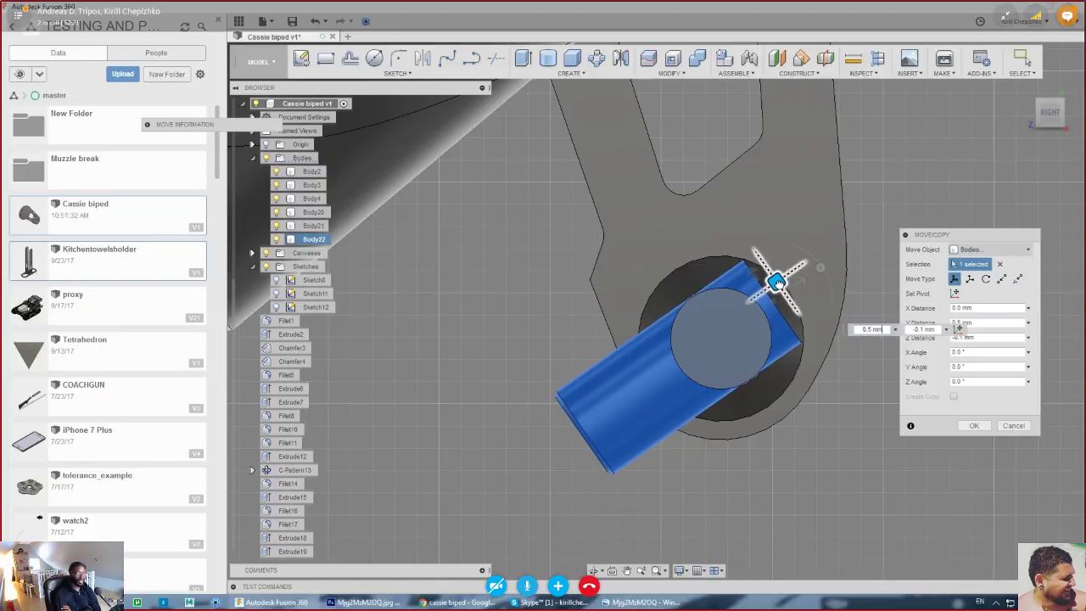
pyautogui.click(973, 426)
# - Set the cylindrical side face offset of the crossing pin to 1.1 mm
pyautogui.keyDown('shift'); pyautogui.moveTo(654, 308); pyautogui.dragTo(572, 363, button='middle'); pyautogui.keyUp('shift')
pyautogui.click(595, 415)
pyautogui.rightClick(597, 414)
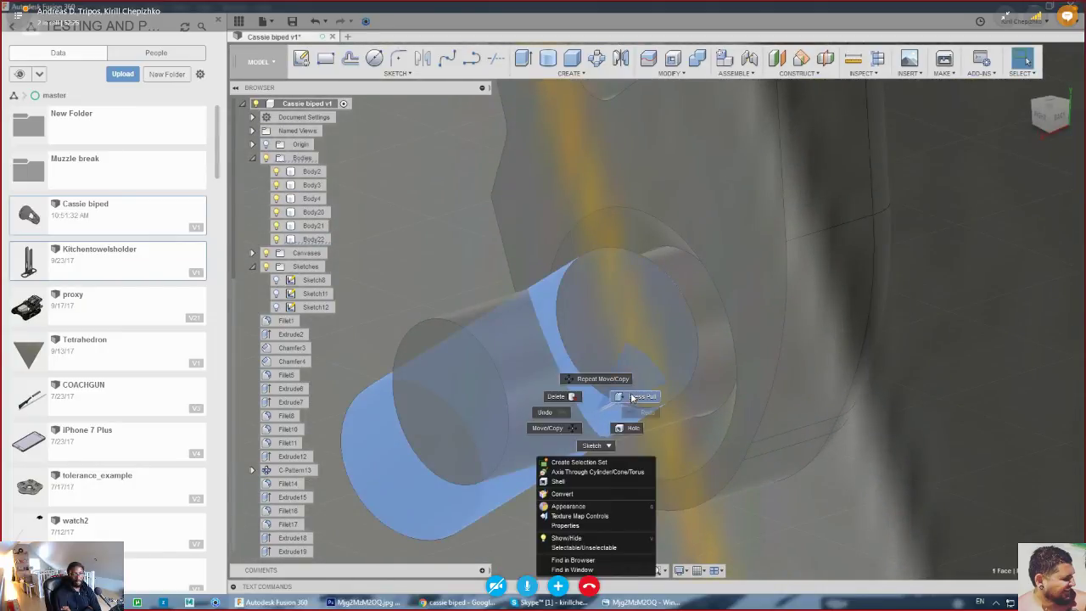
pyautogui.click(628, 397)
pyautogui.scroll(3, 613, 409)
pyautogui.moveTo(580, 431); pyautogui.dragTo(582, 426)
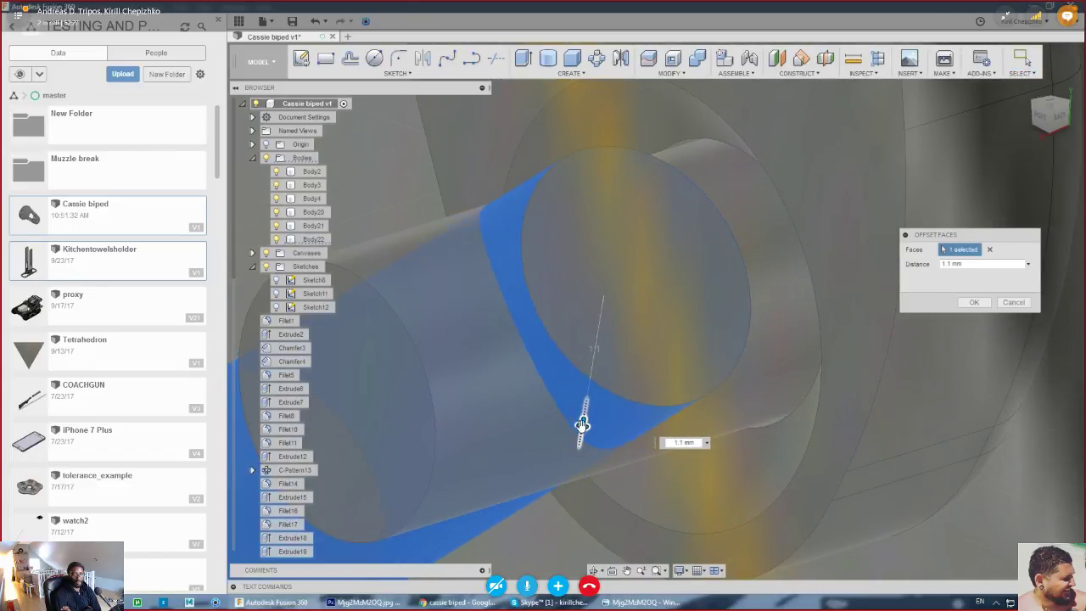
pyautogui.click(974, 303)
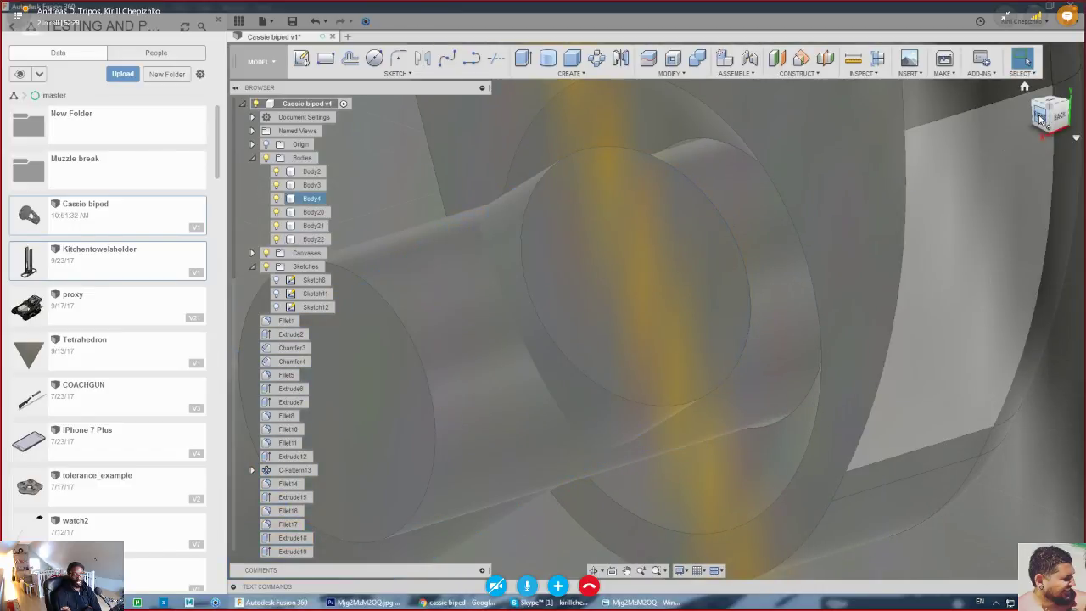
pyautogui.click(1040, 119)
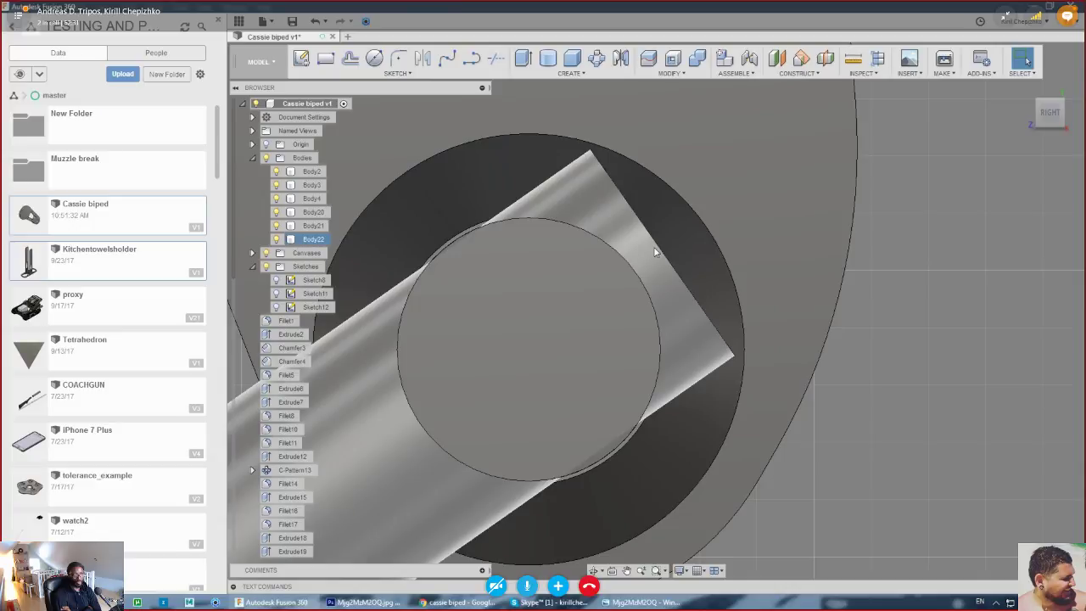
pyautogui.rightClick(653, 252)
pyautogui.click(628, 260)
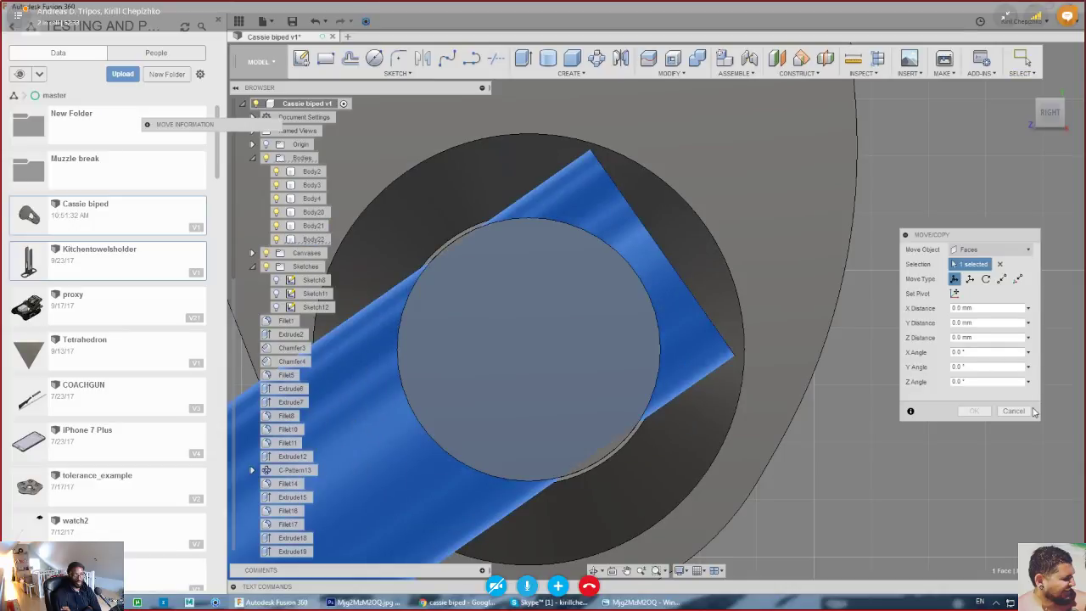
pyautogui.click(1032, 410)
# - Nudge the crossing pin body slightly in the side plane to centre it on the original pin
pyautogui.rightClick(696, 302)
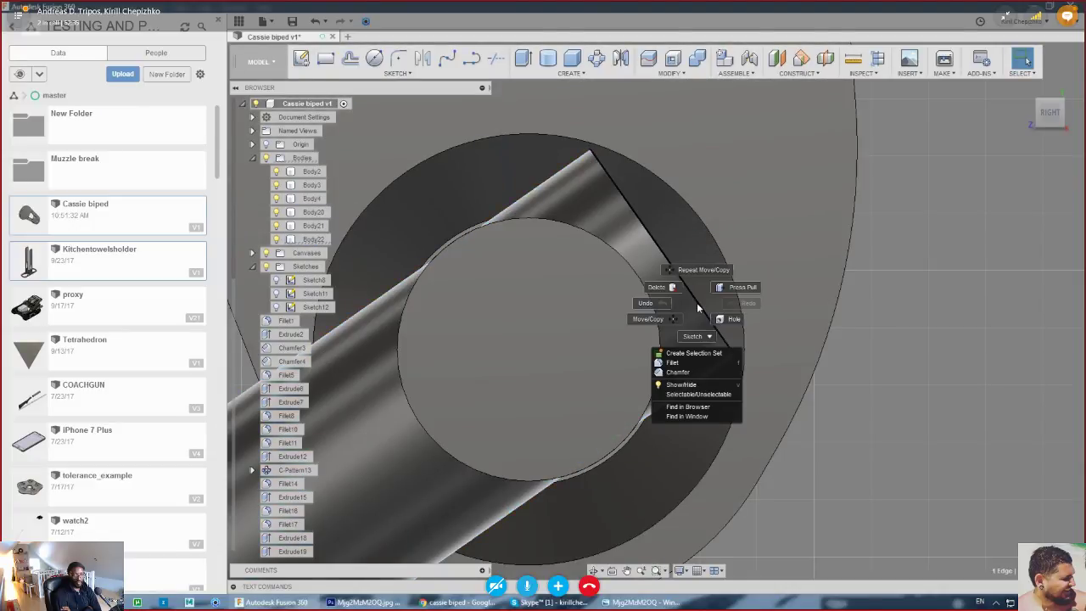
pyautogui.click(647, 319)
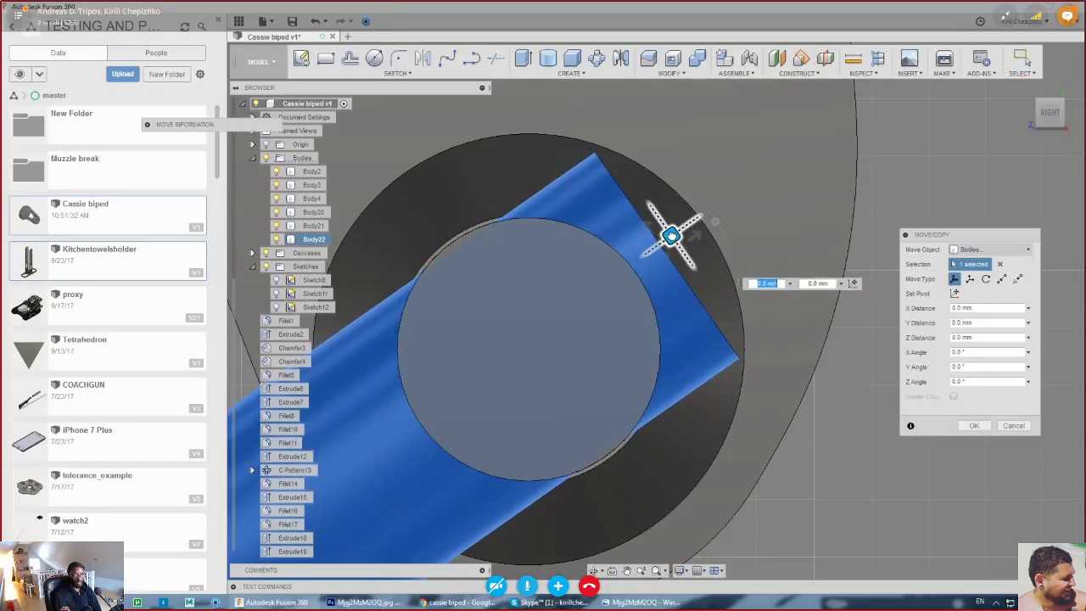
pyautogui.moveTo(671, 236); pyautogui.dragTo(671, 236)
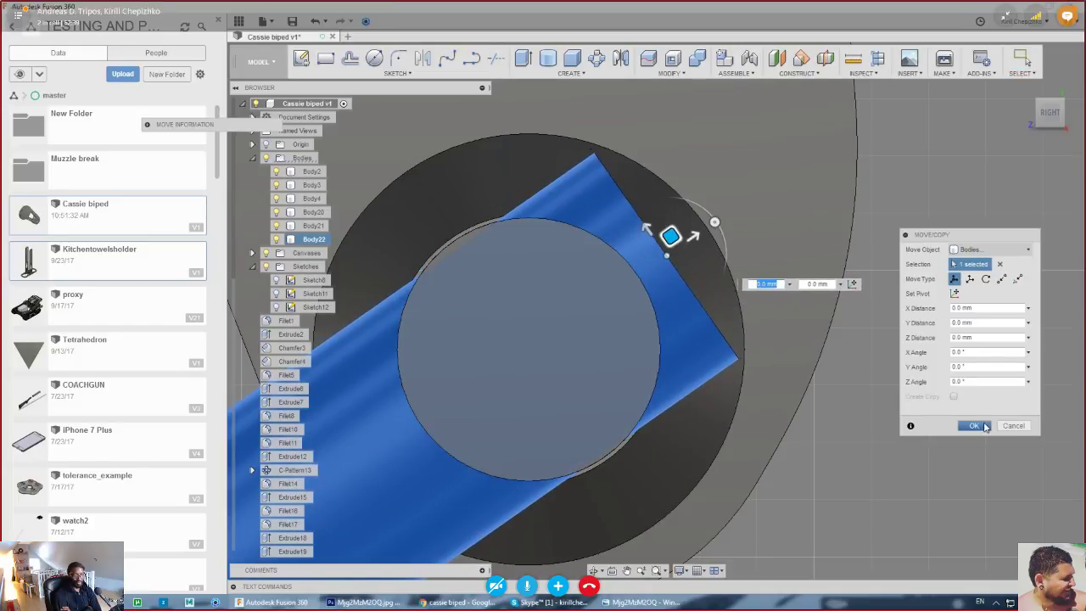
pyautogui.click(984, 426)
# - Try to join the two crossing pins into one body with Combine
pyautogui.scroll(-6, 775, 440)
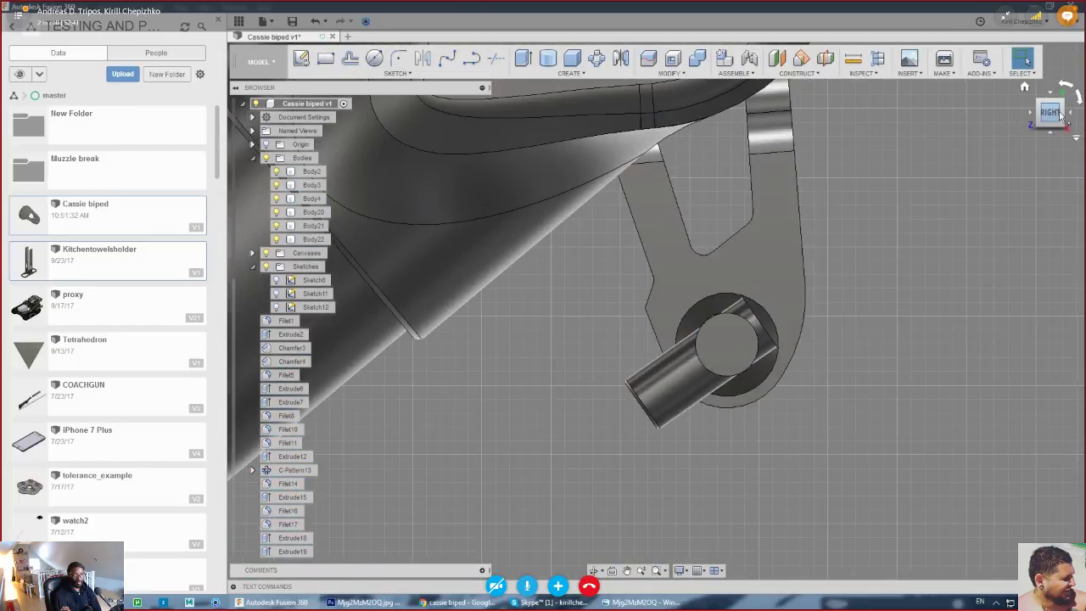
pyautogui.click(1064, 116)
pyautogui.click(696, 59)
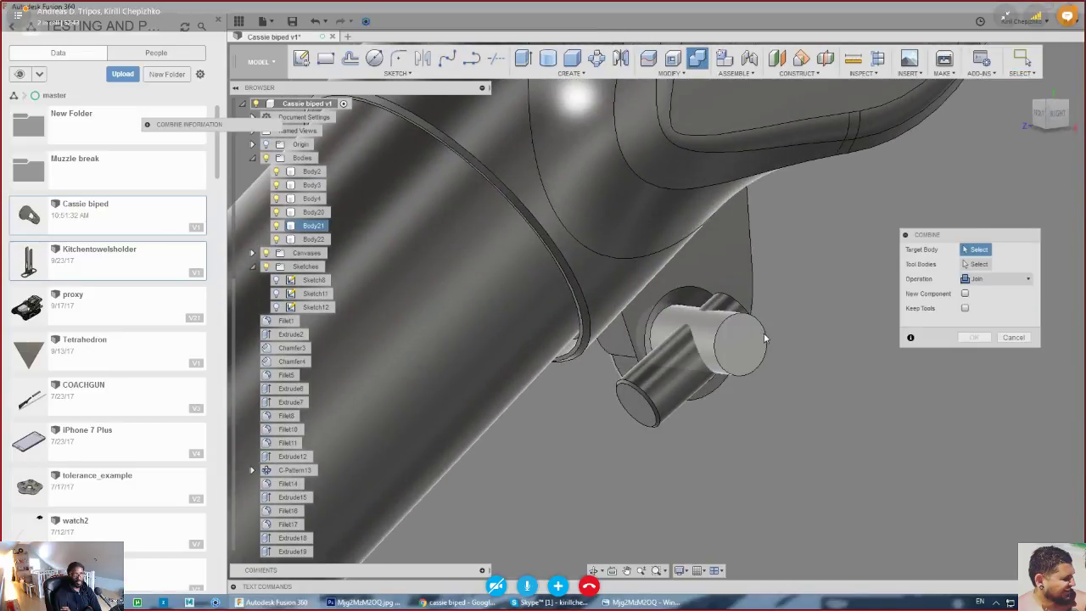
pyautogui.click(759, 336)
pyautogui.click(649, 399)
pyautogui.click(974, 336)
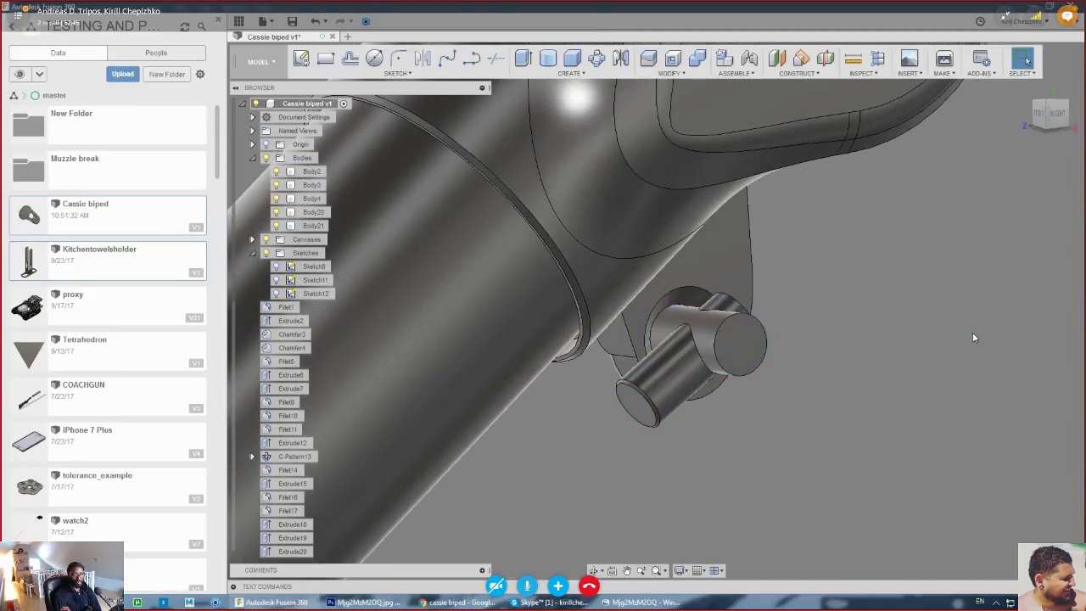
# - Try to fillet the intersection edge between the two crossing pins with a 1.1 mm constant radius
pyautogui.scroll(2, 689, 344)
pyautogui.rightClick(688, 344)
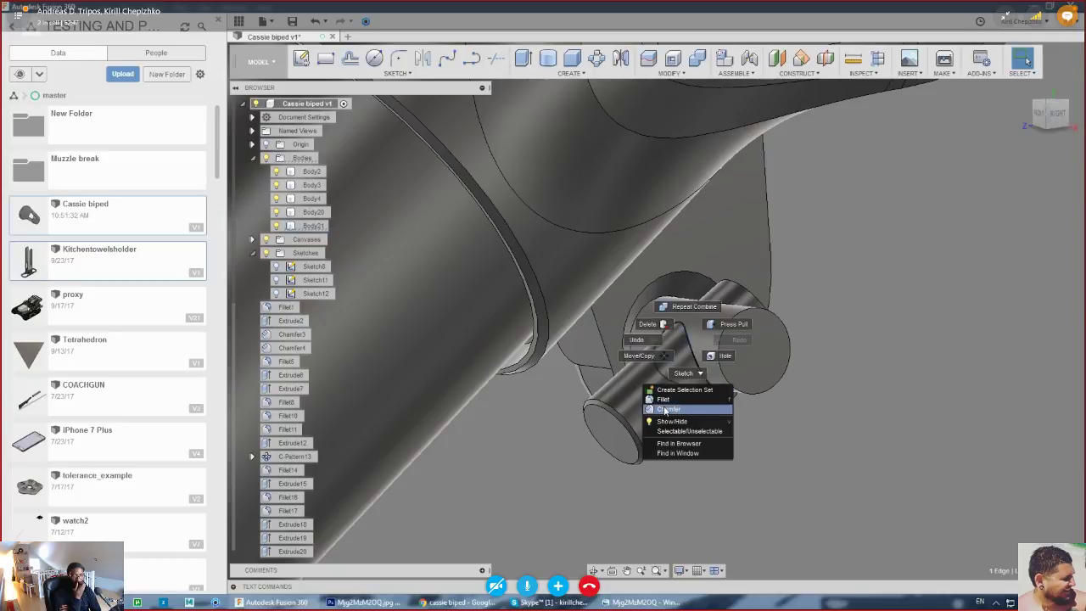
pyautogui.click(666, 400)
pyautogui.scroll(2, 694, 297)
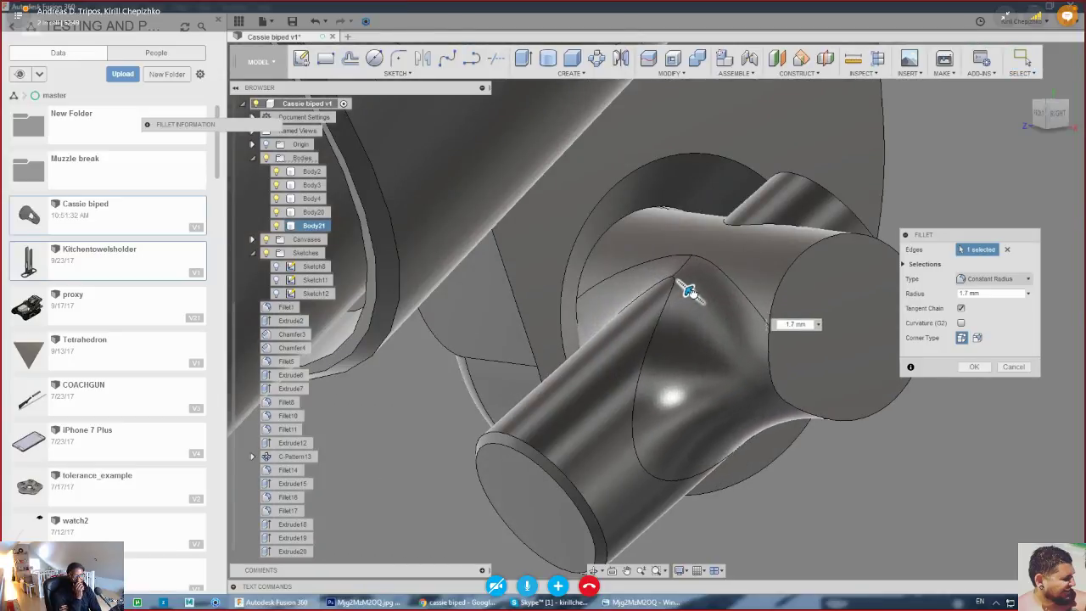
pyautogui.moveTo(695, 296); pyautogui.dragTo(691, 293)
pyautogui.scroll(-3, 787, 311)
pyautogui.click(981, 369)
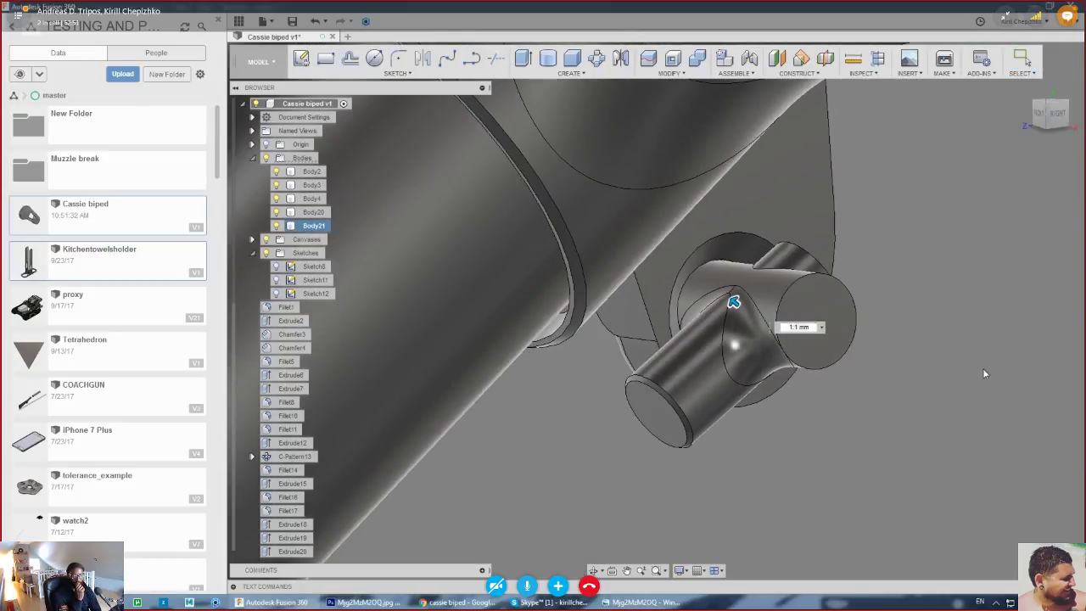
# - Undo the intersection fillet and the joining of the two pins
pyautogui.moveTo(896, 418); pyautogui.dragTo(755, 400, button='middle')
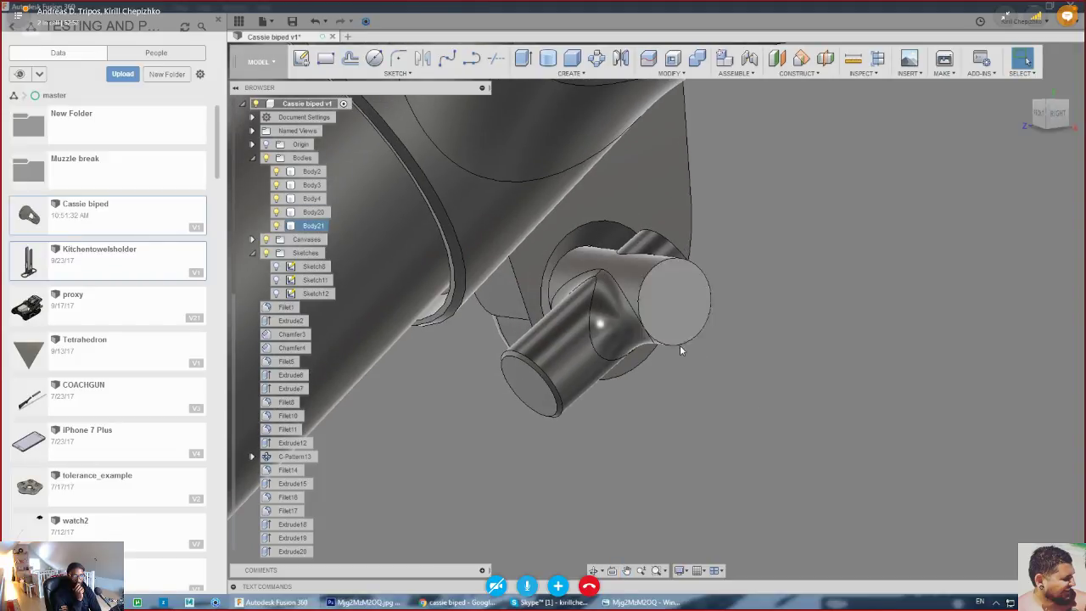
pyautogui.moveTo(913, 438); pyautogui.dragTo(645, 394, button='right')
pyautogui.moveTo(940, 452); pyautogui.dragTo(547, 450, button='right')
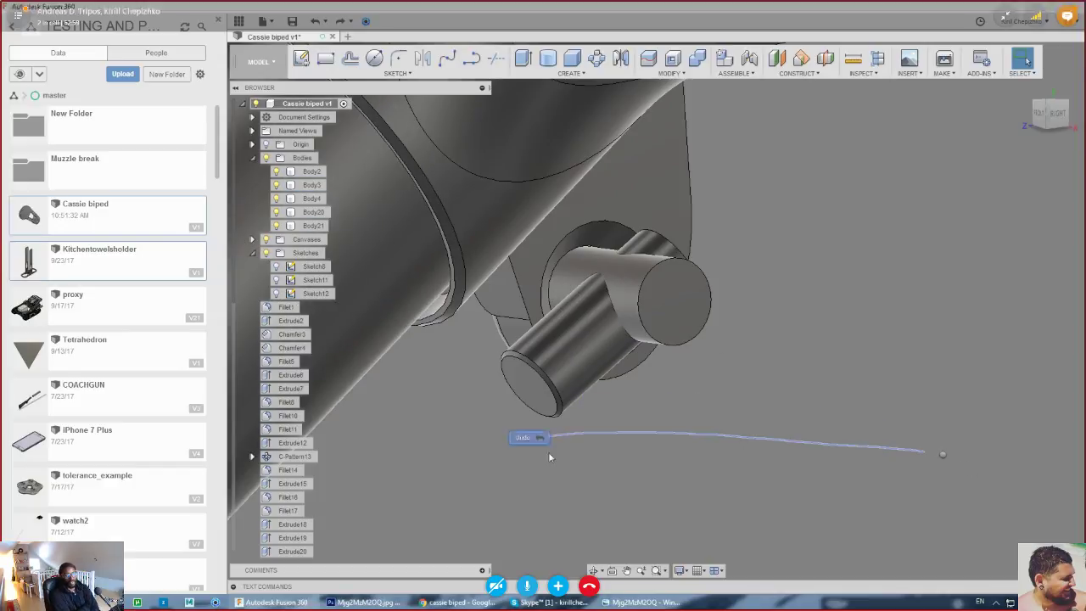
# - Turn on design history capture for the Cassie biped design
pyautogui.rightClick(291, 104)
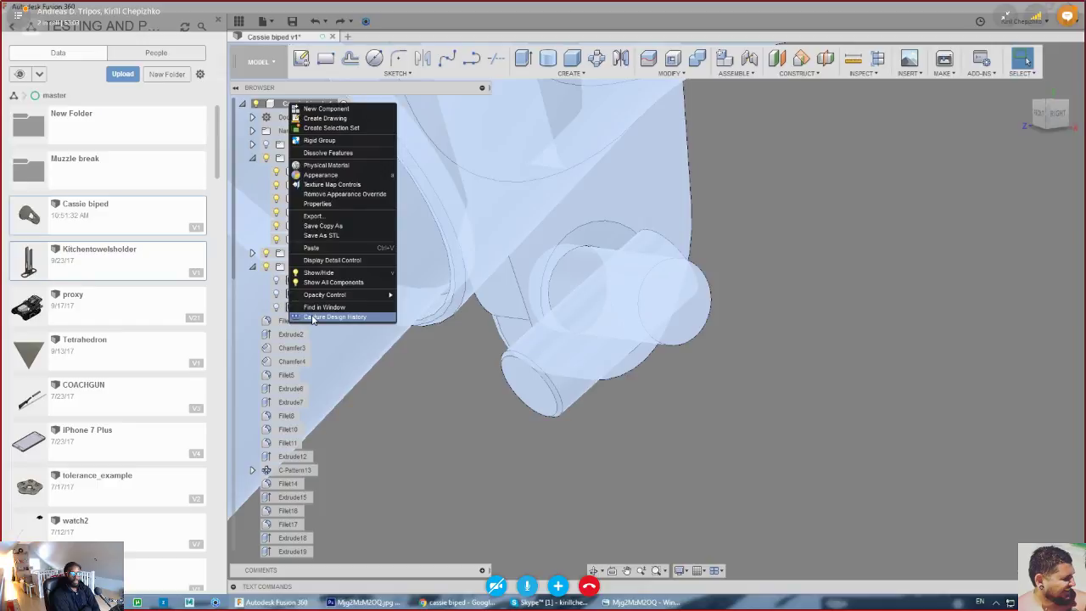
pyautogui.click(312, 317)
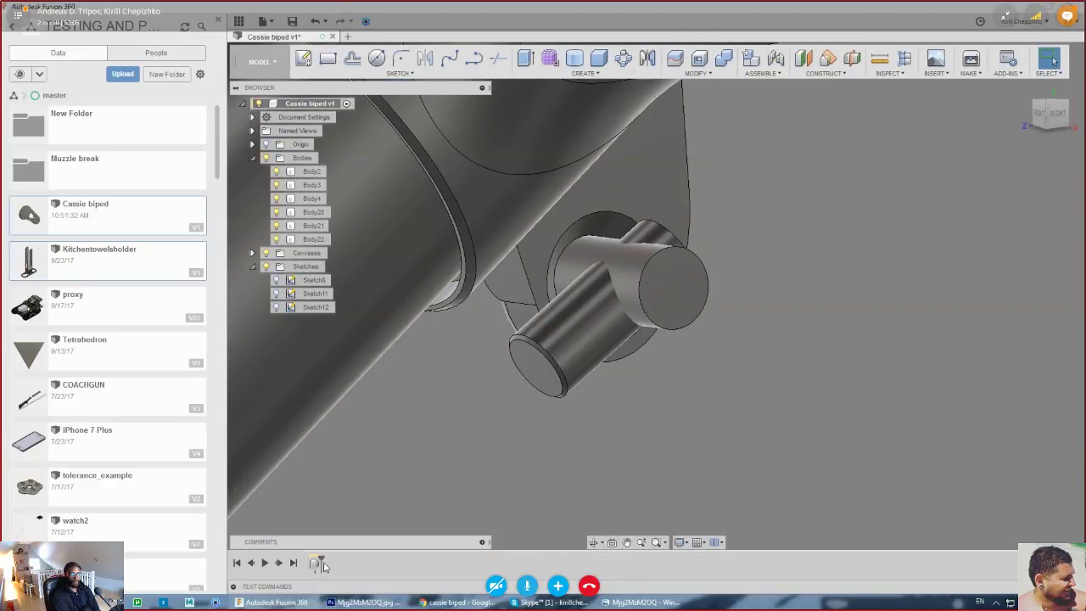
pyautogui.moveTo(828, 383); pyautogui.dragTo(814, 407, button='middle')
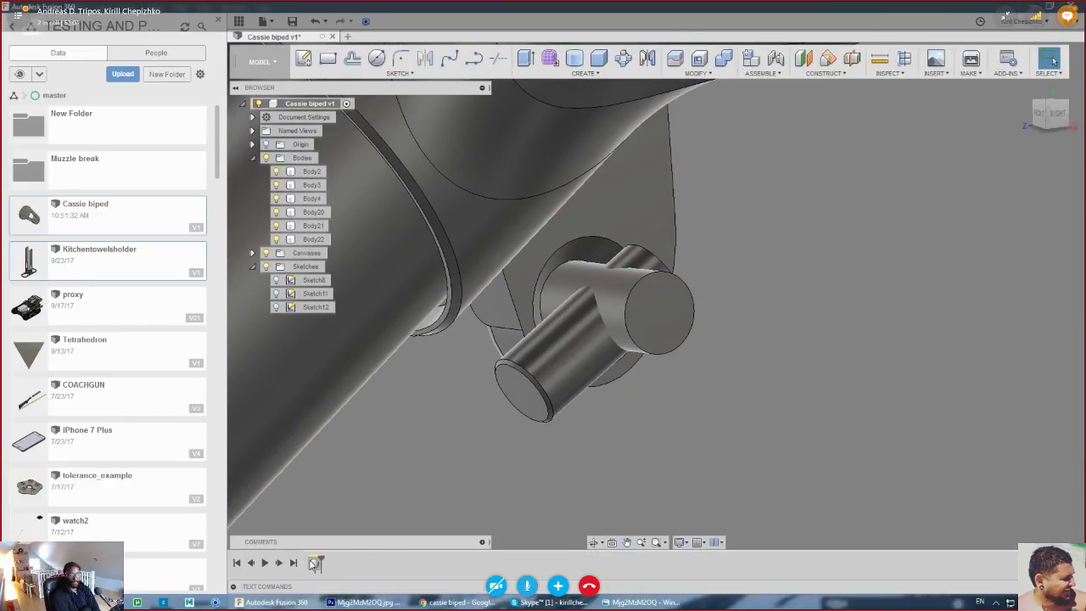
pyautogui.moveTo(713, 403); pyautogui.dragTo(720, 416, button='middle')
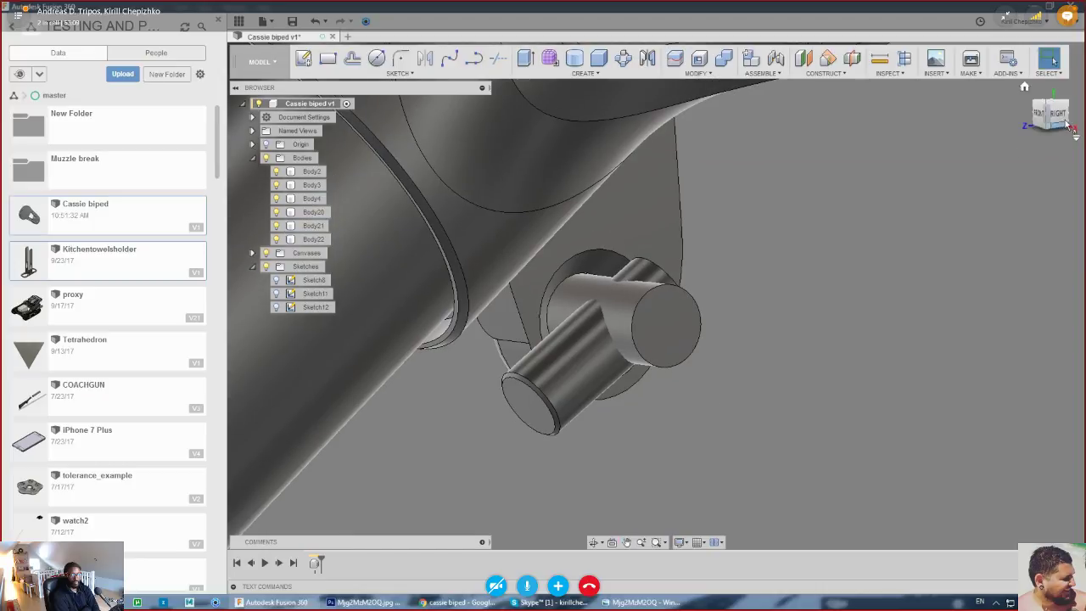
# - Offset the flat end face of the arm's end pin by -0.5 mm with Press Pull
pyautogui.moveTo(1066, 125)
pyautogui.mouseDown()
pyautogui.moveTo(938, 129)
pyautogui.moveTo(1025, 139)
pyautogui.mouseUp()
pyautogui.rightClick(673, 301)
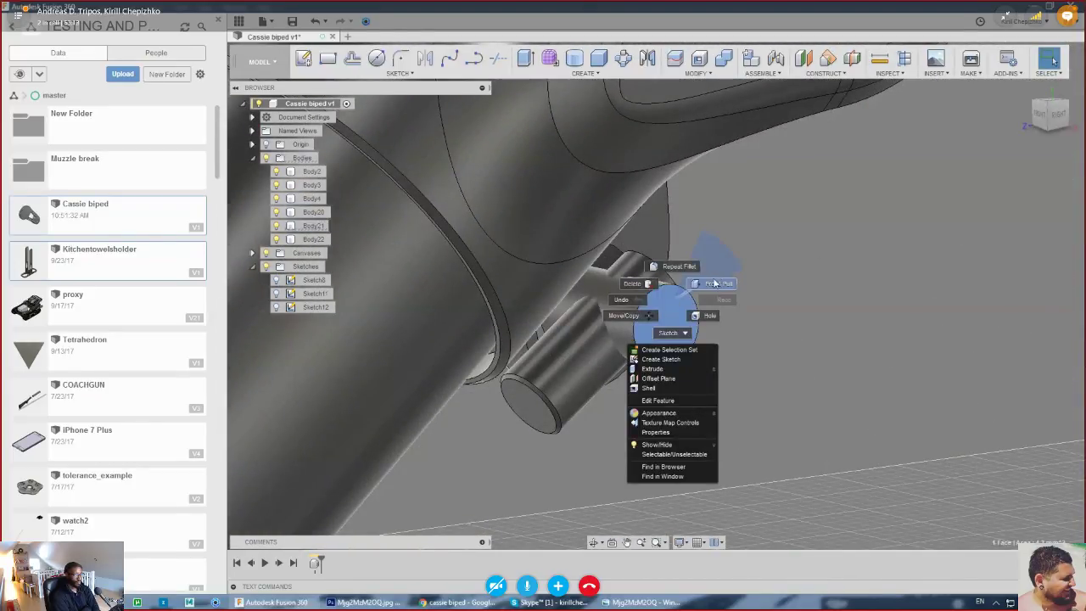
pyautogui.click(716, 282)
pyautogui.moveTo(680, 301); pyautogui.dragTo(666, 301)
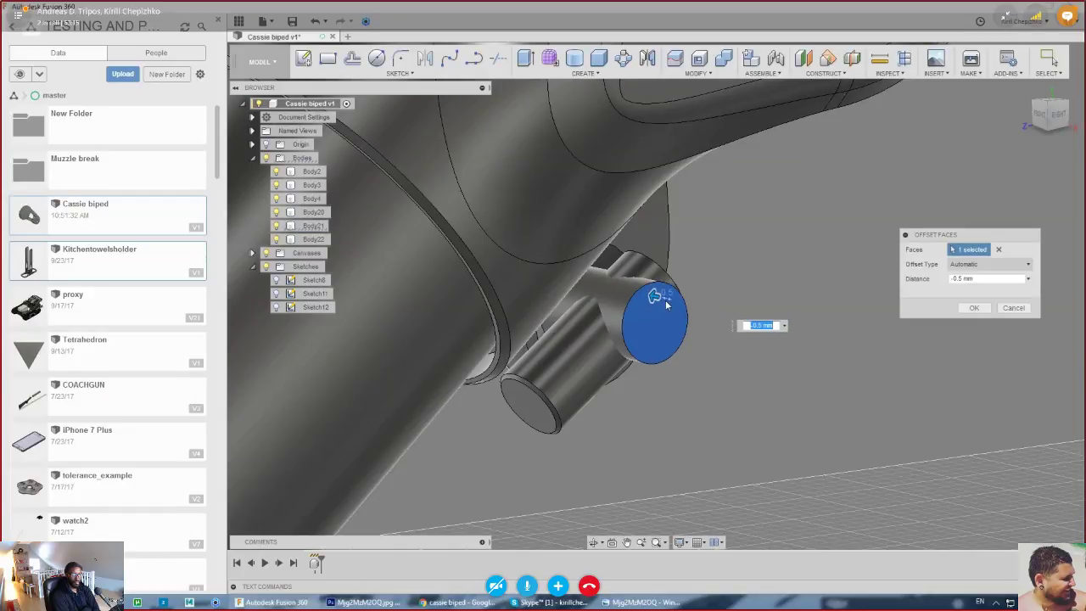
pyautogui.scroll(2, 665, 299)
pyautogui.click(972, 309)
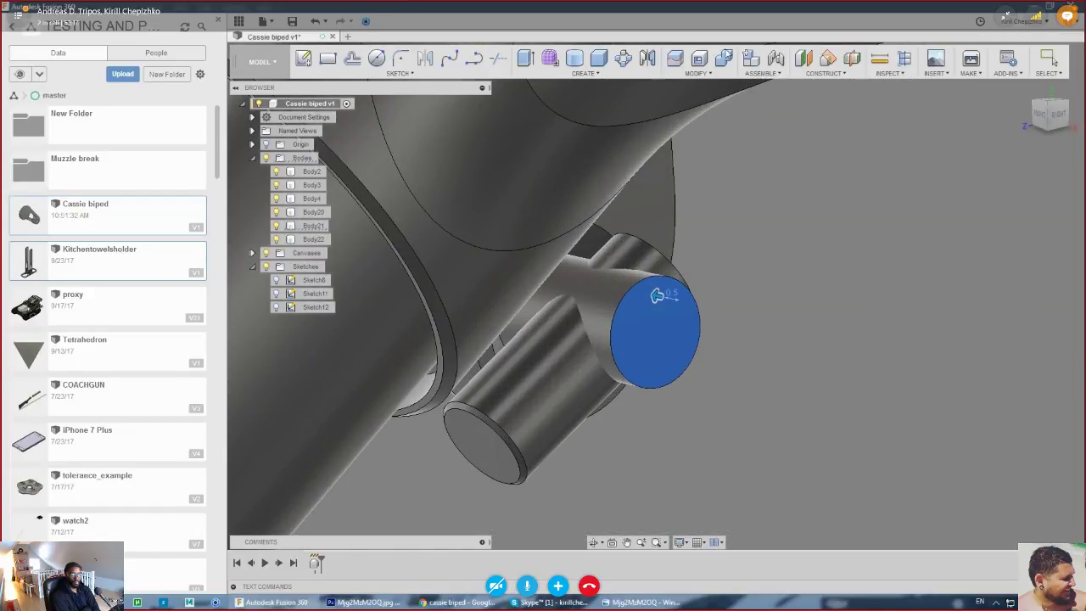
# - Join the two crossing pins with Combine, using the arm's end pin as the target body
pyautogui.click(724, 57)
pyautogui.click(590, 310)
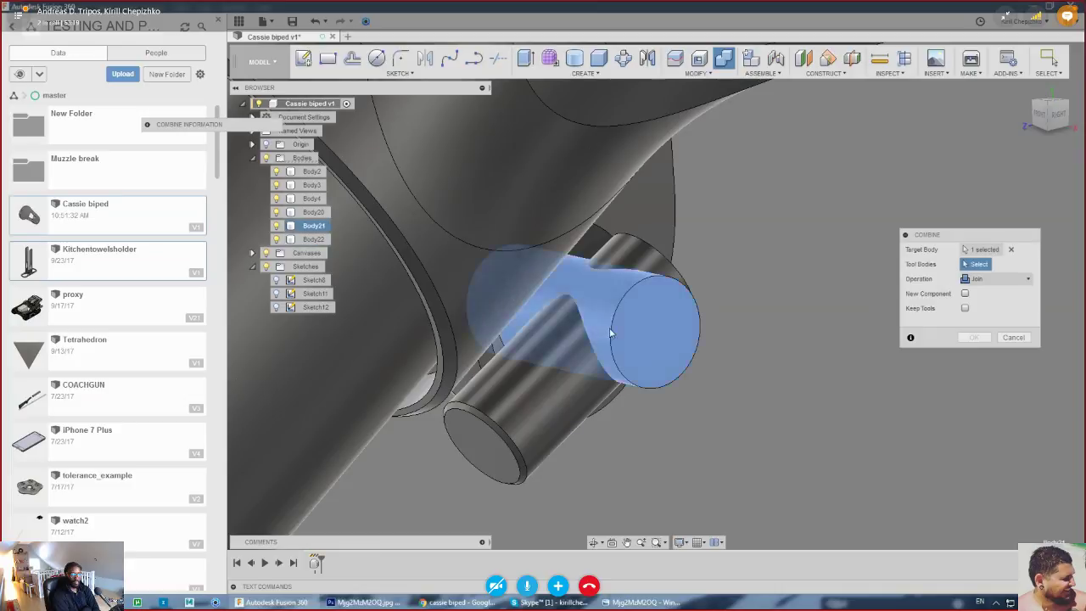
pyautogui.click(610, 334)
pyautogui.click(974, 337)
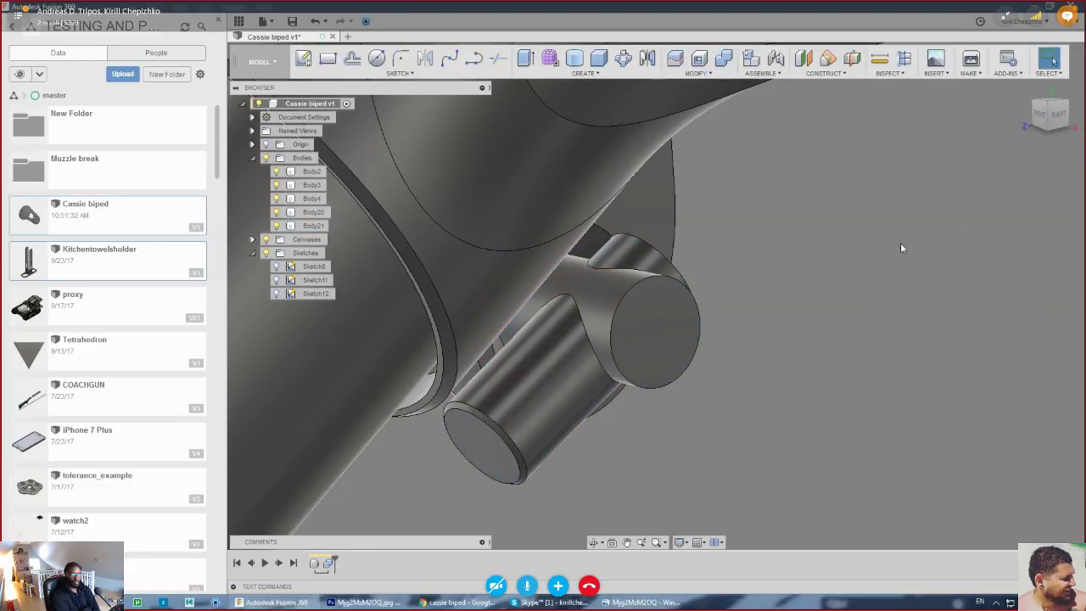
# - Fillet both intersection edges between the crossing pins with a 0.5 mm constant radius
pyautogui.rightClick(574, 322)
pyautogui.click(563, 371)
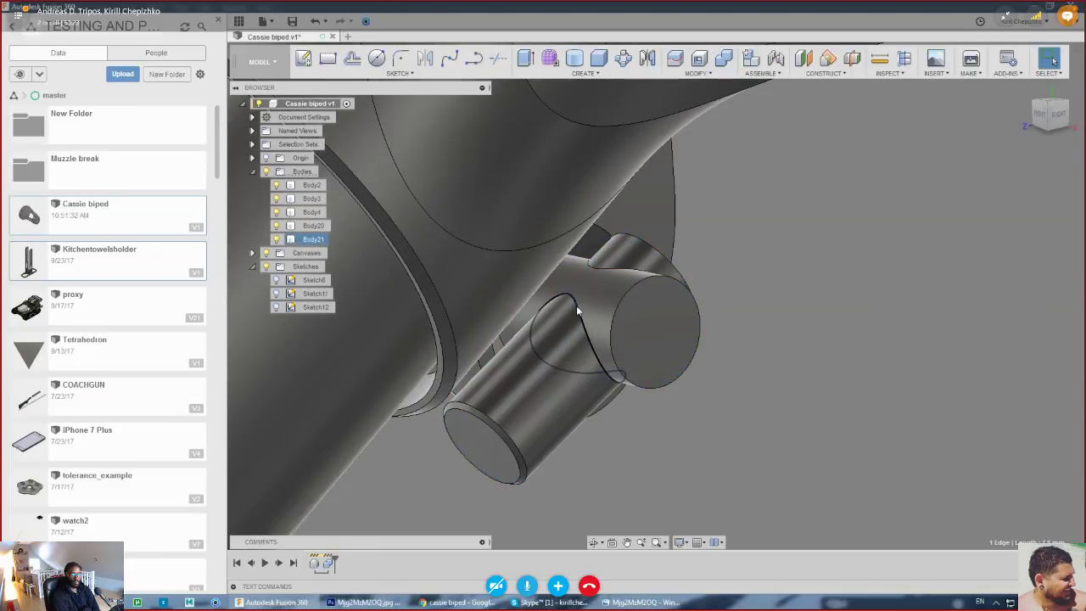
pyautogui.rightClick(576, 337)
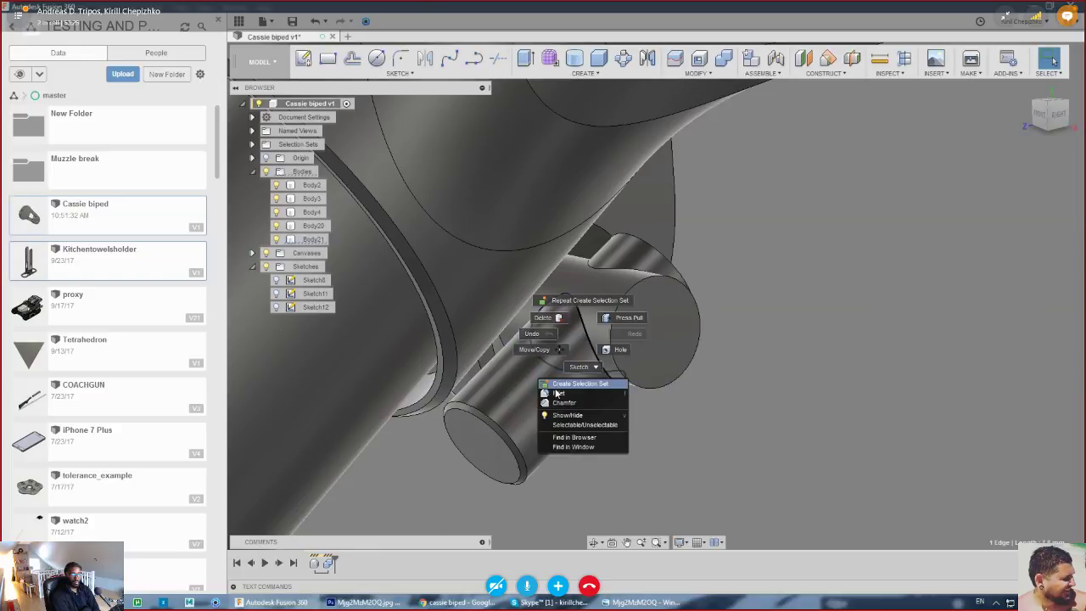
pyautogui.click(558, 390)
pyautogui.scroll(3, 597, 304)
pyautogui.moveTo(597, 303); pyautogui.dragTo(593, 301)
pyautogui.click(657, 172)
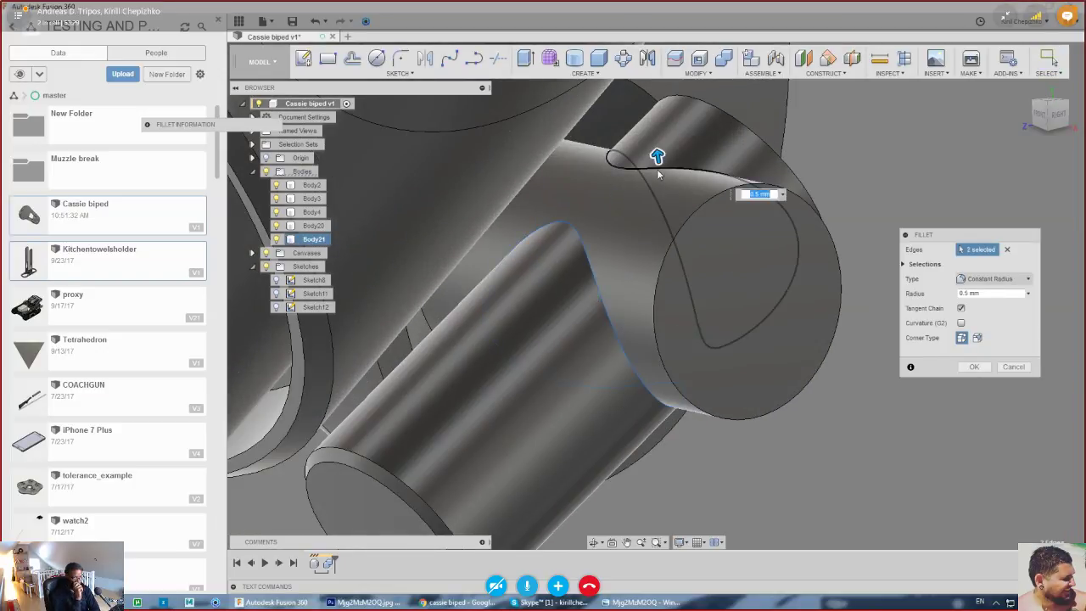
pyautogui.scroll(-3, 657, 169)
pyautogui.keyDown('shift'); pyautogui.moveTo(693, 163); pyautogui.dragTo(747, 177, button='middle'); pyautogui.keyUp('shift')
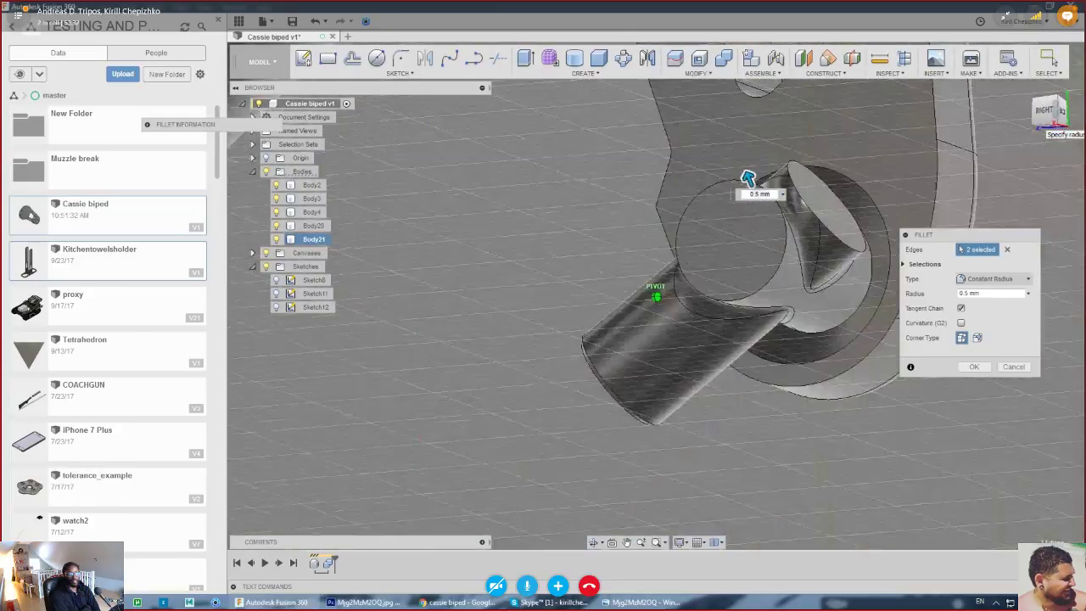
pyautogui.click(969, 368)
pyautogui.moveTo(957, 369); pyautogui.dragTo(911, 370, button='middle')
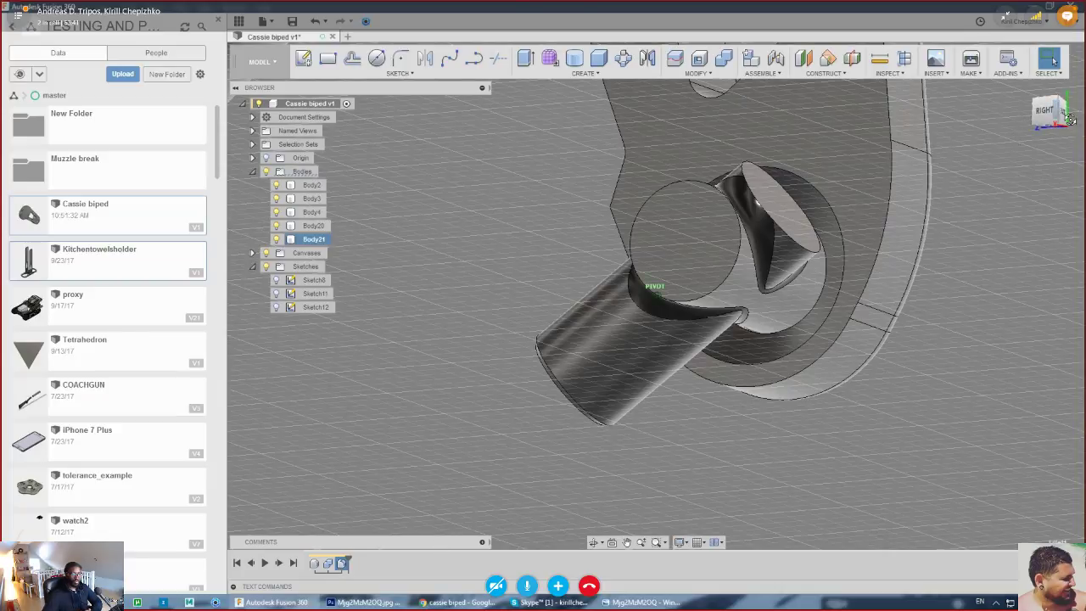
pyautogui.moveTo(1070, 119); pyautogui.dragTo(1080, 117)
pyautogui.click(880, 346)
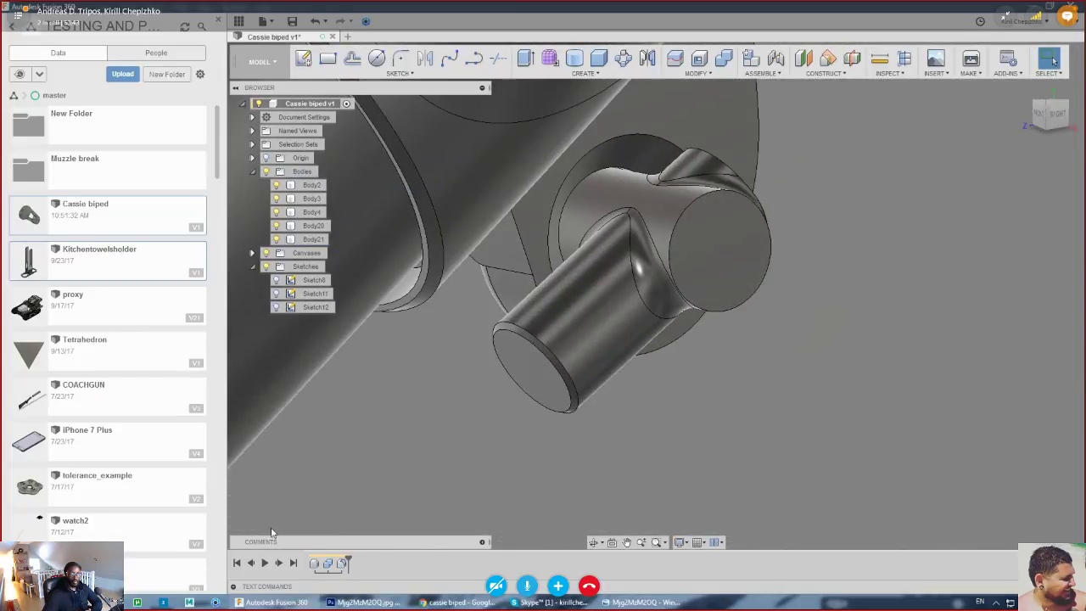
pyautogui.rightClick(328, 563)
pyautogui.click(359, 507)
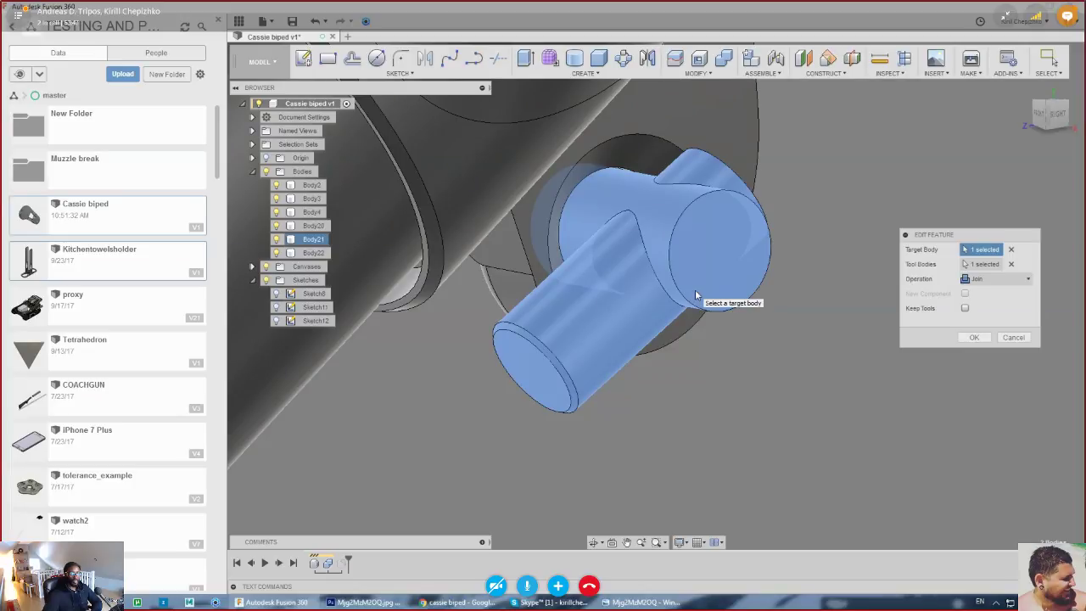
pyautogui.click(996, 281)
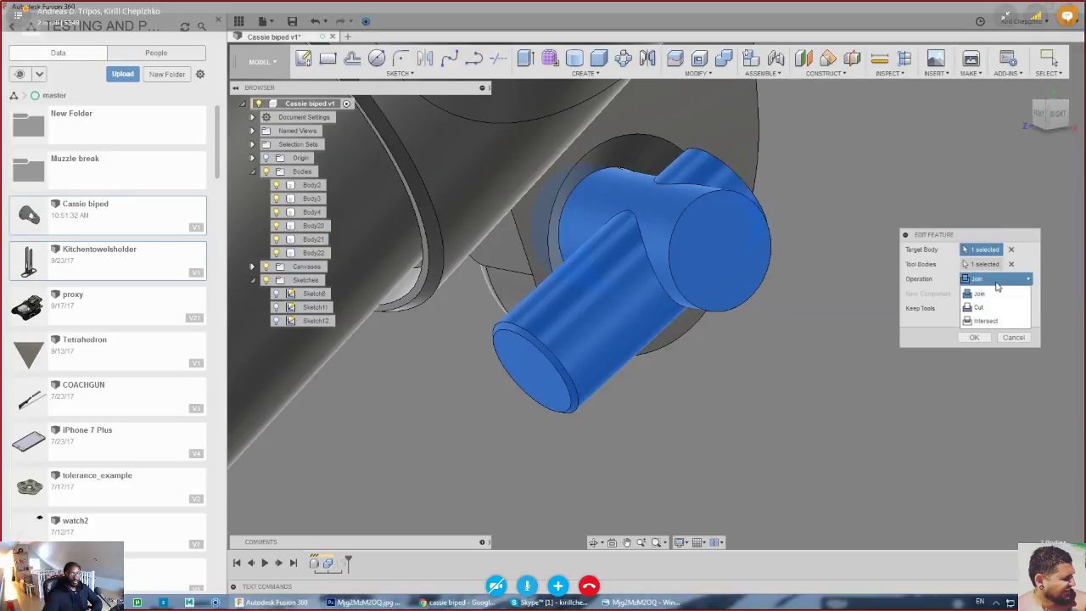
pyautogui.click(949, 310)
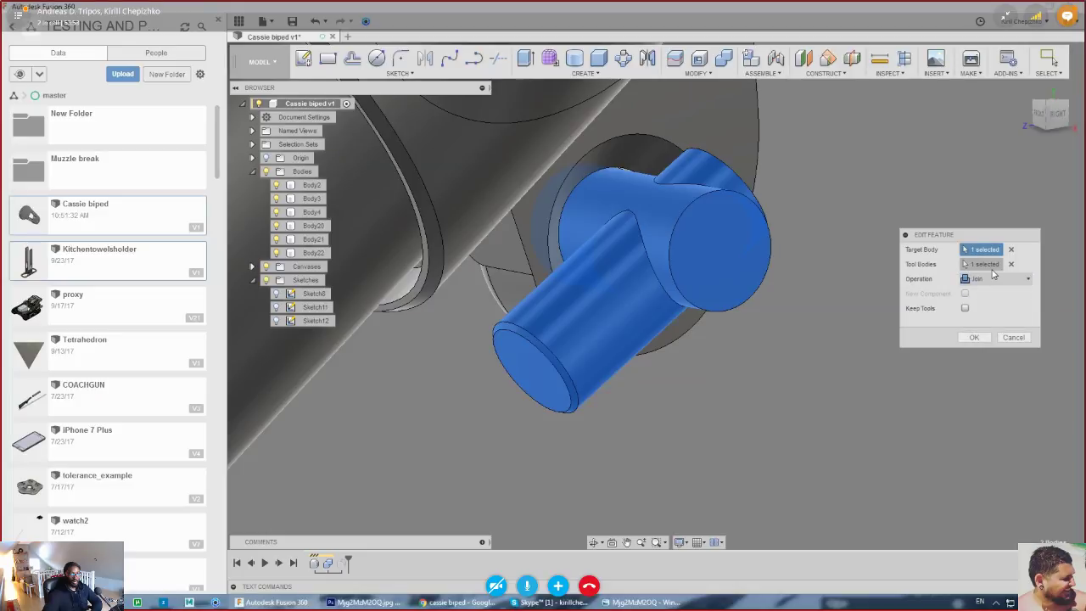
pyautogui.click(1009, 336)
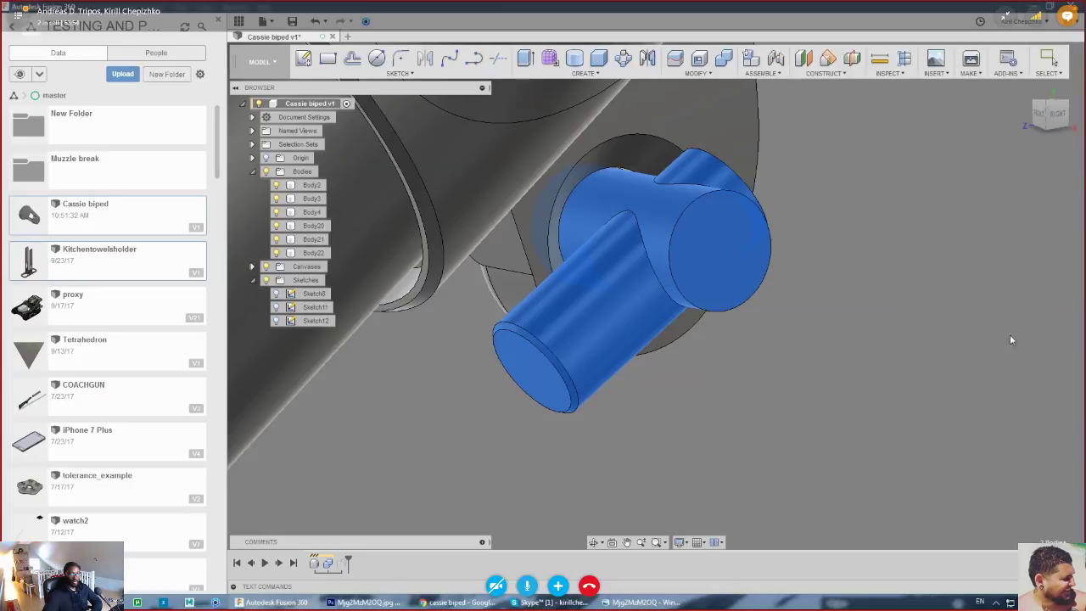
# - Delete the pins' Combine feature from the design history, together with the fillet that depends on it
pyautogui.click(328, 563)
pyautogui.rightClick(328, 563)
pyautogui.click(348, 533)
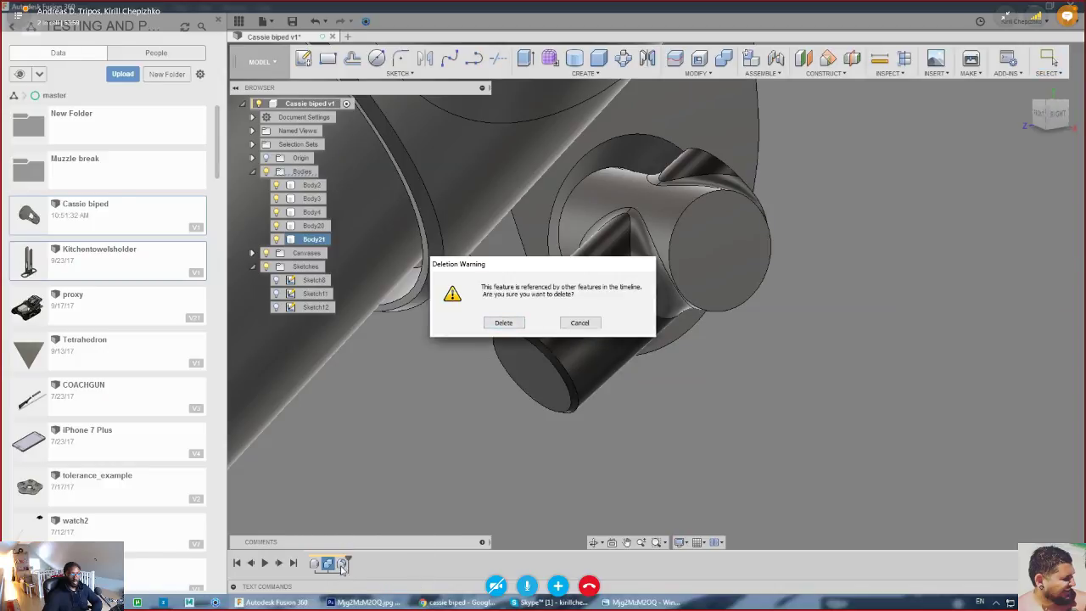
pyautogui.click(499, 324)
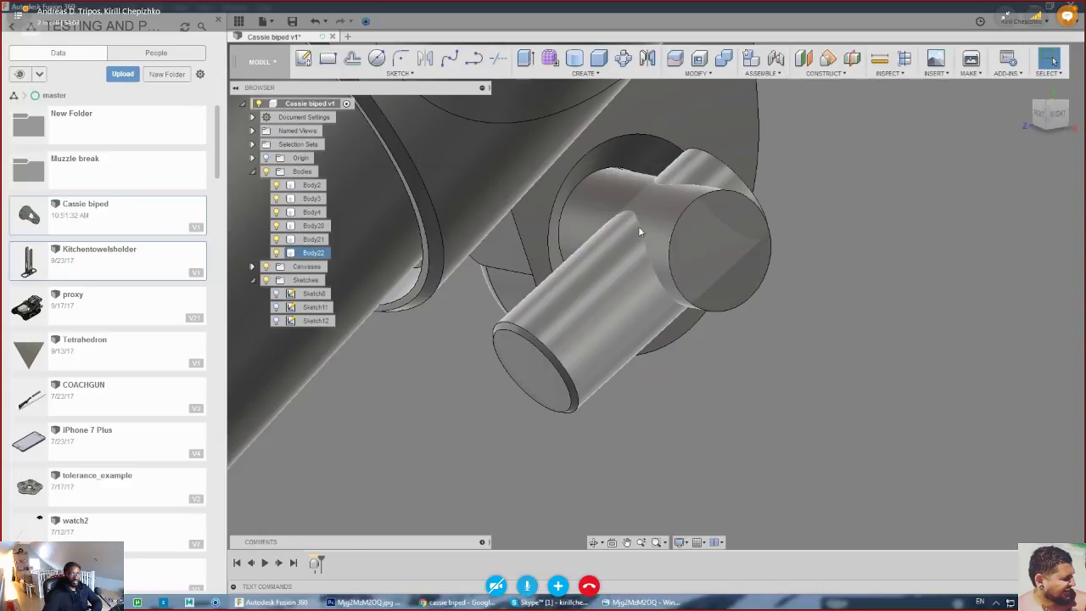
# - Join the two pins with Combine, using the chamfered crossing pin as target and the arm's end pin as tool body
pyautogui.scroll(-6, 713, 253)
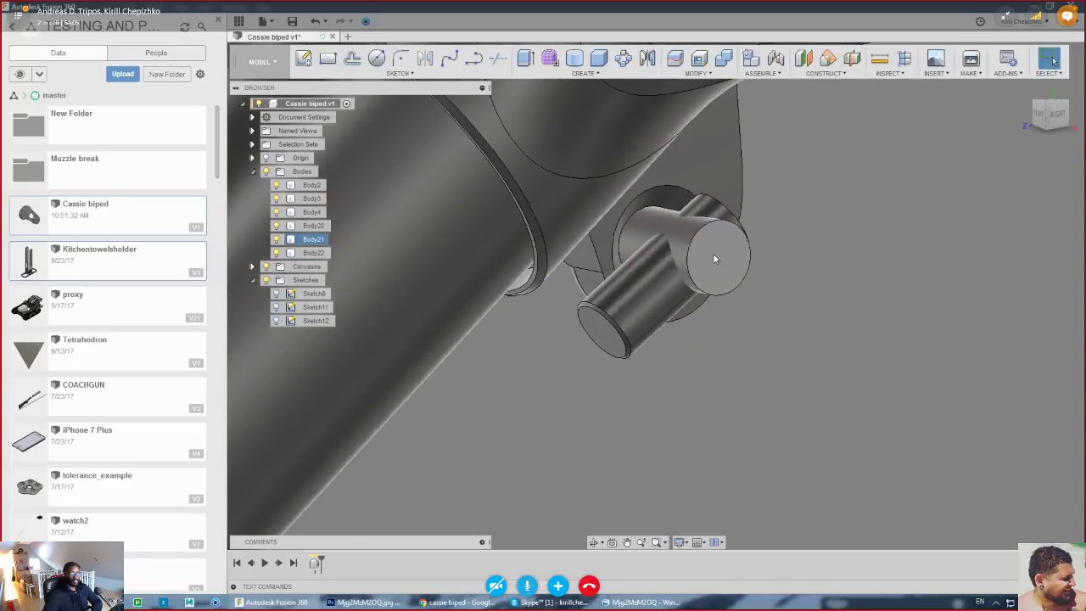
pyautogui.moveTo(703, 256); pyautogui.dragTo(651, 290, button='middle')
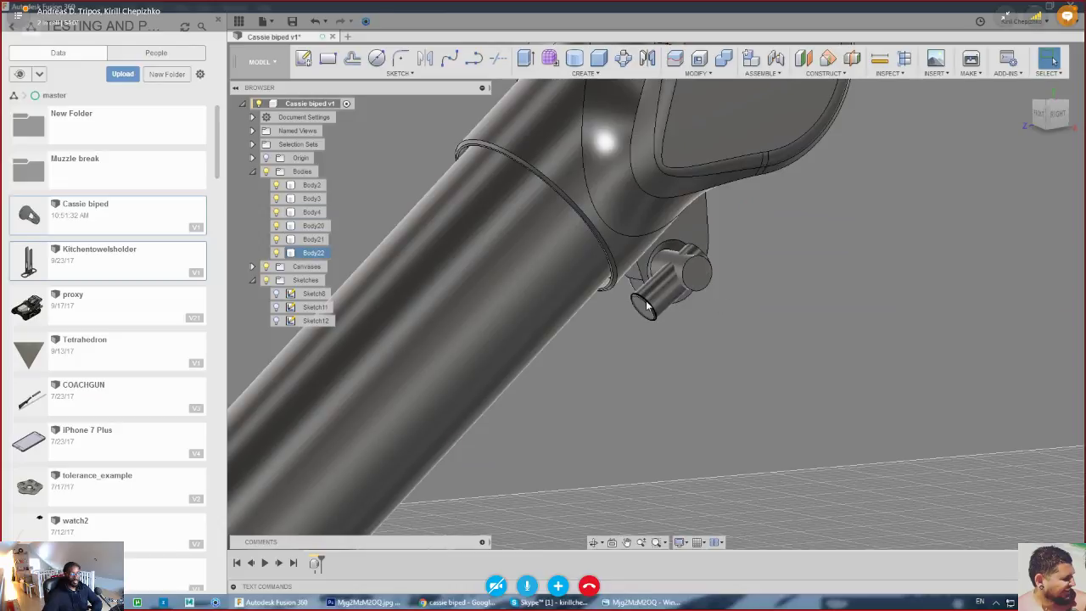
pyautogui.scroll(-6, 651, 293)
pyautogui.moveTo(1043, 125); pyautogui.dragTo(4, 122)
pyautogui.moveTo(657, 289)
pyautogui.keyDown('shift'); pyautogui.mouseDown(button='middle')
pyautogui.moveTo(649, 292)
pyautogui.moveTo(666, 289)
pyautogui.mouseUp(button='middle'); pyautogui.keyUp('shift')
pyautogui.scroll(3, 665, 288)
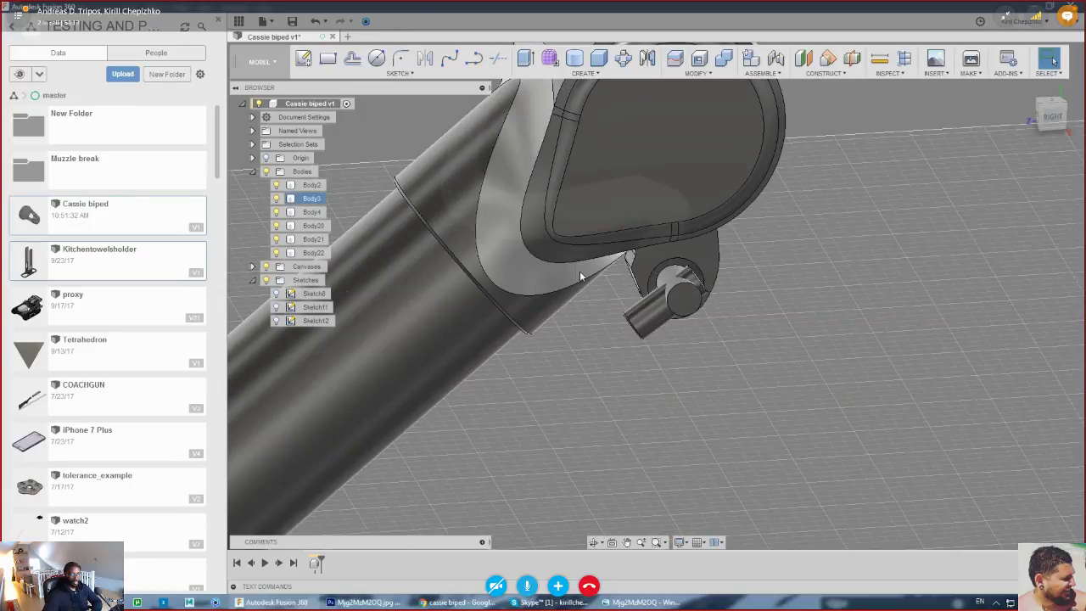
pyautogui.click(723, 57)
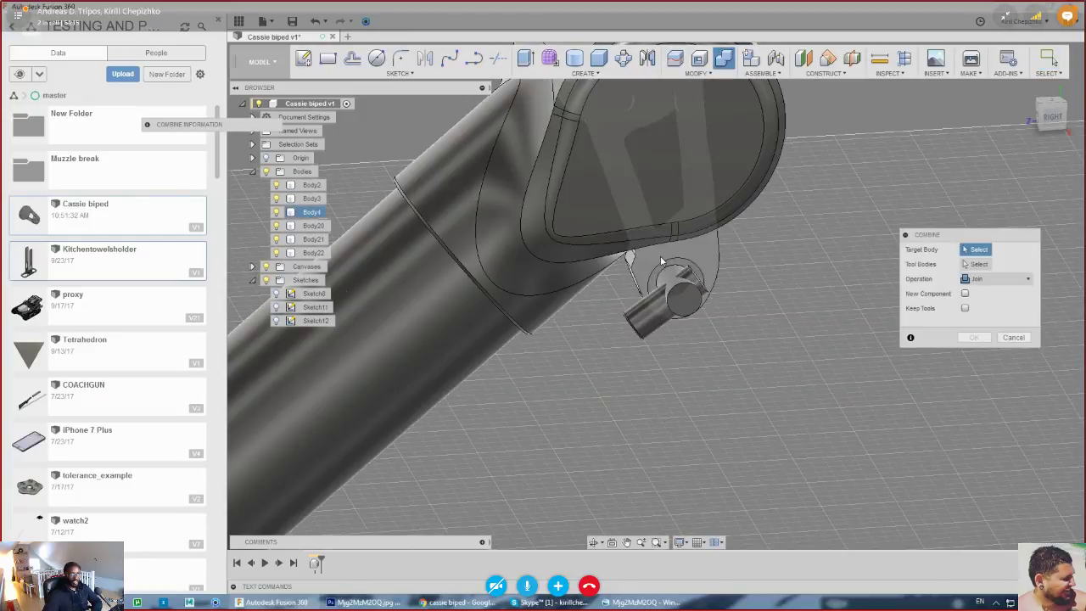
pyautogui.click(660, 255)
pyautogui.click(657, 305)
pyautogui.click(974, 336)
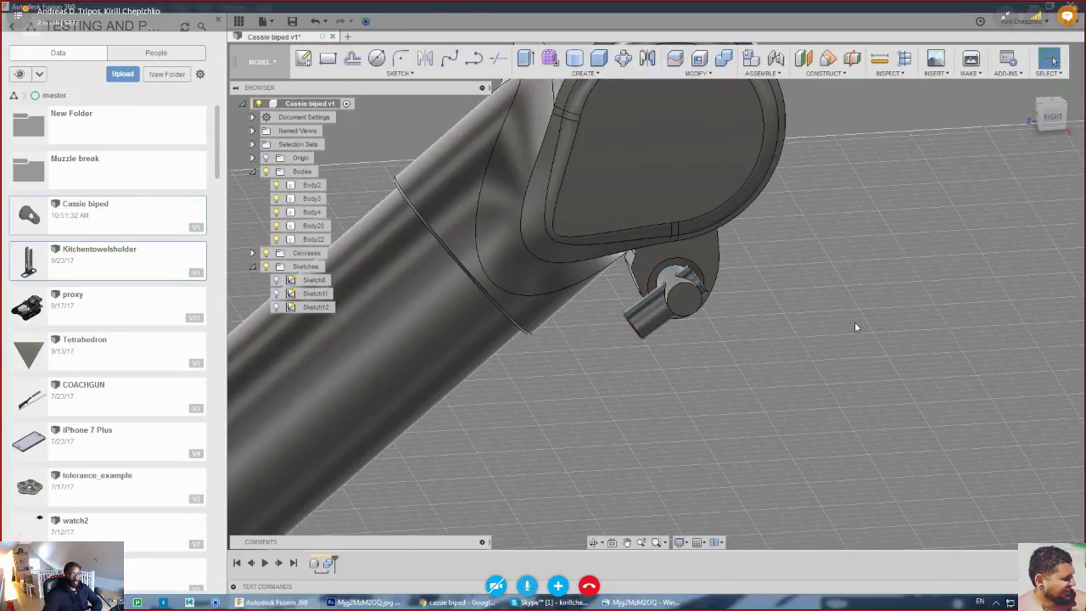
pyautogui.scroll(5, 854, 322)
pyautogui.rightClick(740, 284)
pyautogui.click(727, 340)
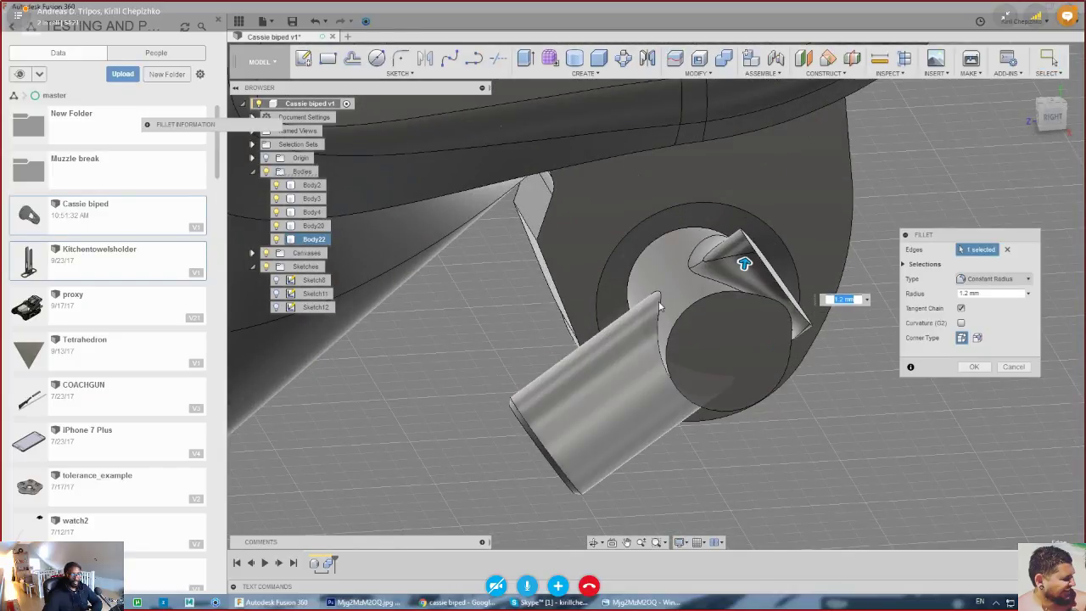
pyautogui.click(1014, 367)
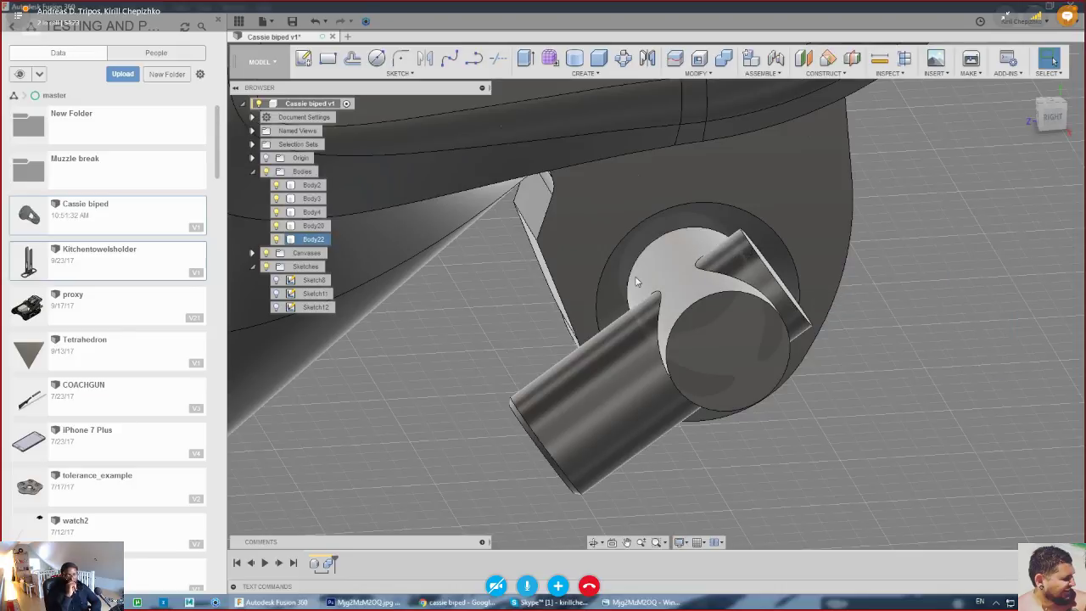
# - Fillet both intersection edges between the joined pins with a 0.9 mm constant radius
pyautogui.rightClick(649, 348)
pyautogui.click(649, 350)
pyautogui.press('f')
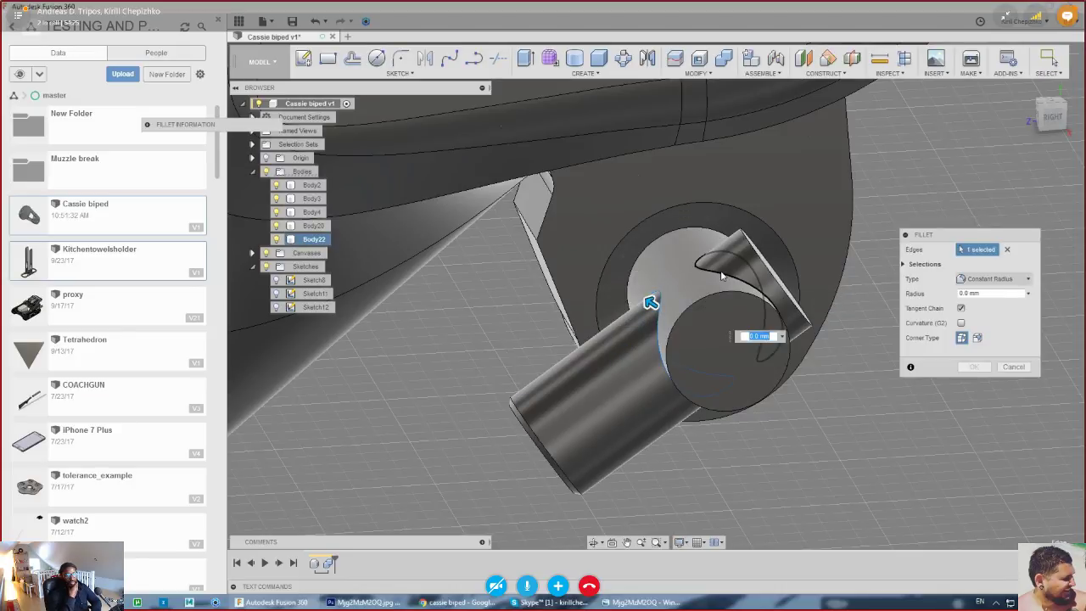
pyautogui.click(719, 271)
pyautogui.scroll(5, 718, 269)
pyautogui.moveTo(718, 270); pyautogui.dragTo(717, 258)
pyautogui.scroll(-4, 684, 213)
pyautogui.scroll(-3, 683, 212)
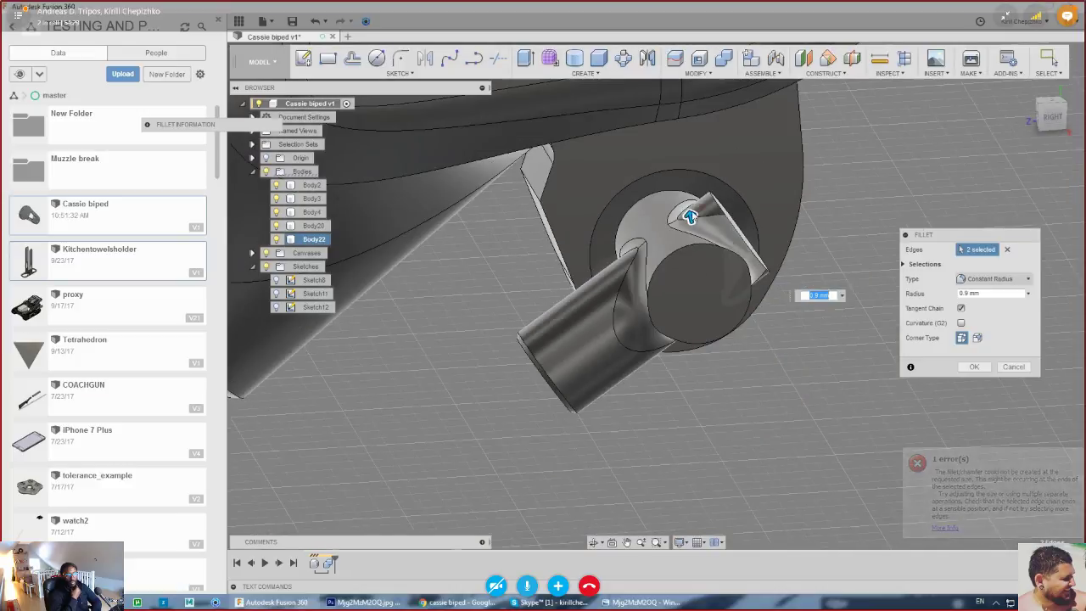
pyautogui.click(974, 367)
pyautogui.moveTo(1047, 117)
pyautogui.mouseDown()
pyautogui.moveTo(1022, 102)
pyautogui.moveTo(1018, 81)
pyautogui.moveTo(1035, 85)
pyautogui.mouseUp()
pyautogui.keyDown('shift'); pyautogui.moveTo(702, 264); pyautogui.dragTo(724, 283, button='middle'); pyautogui.keyUp('shift')
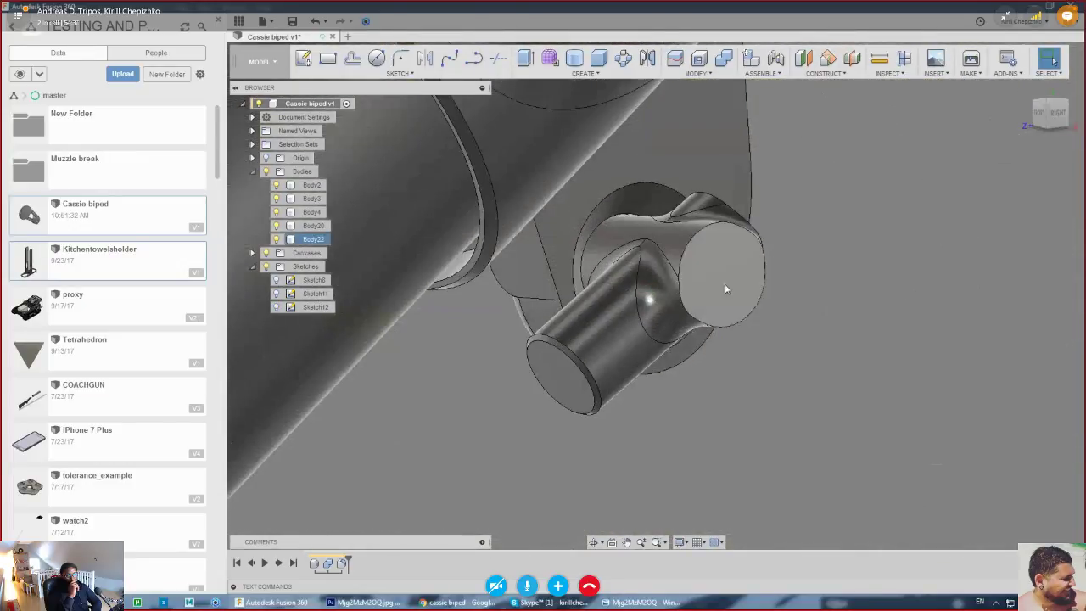
# - Delete the chamfer face around the free end of the crossing pin
pyautogui.scroll(-2, 727, 285)
pyautogui.moveTo(755, 321); pyautogui.dragTo(742, 364, button='middle')
pyautogui.scroll(-4, 742, 364)
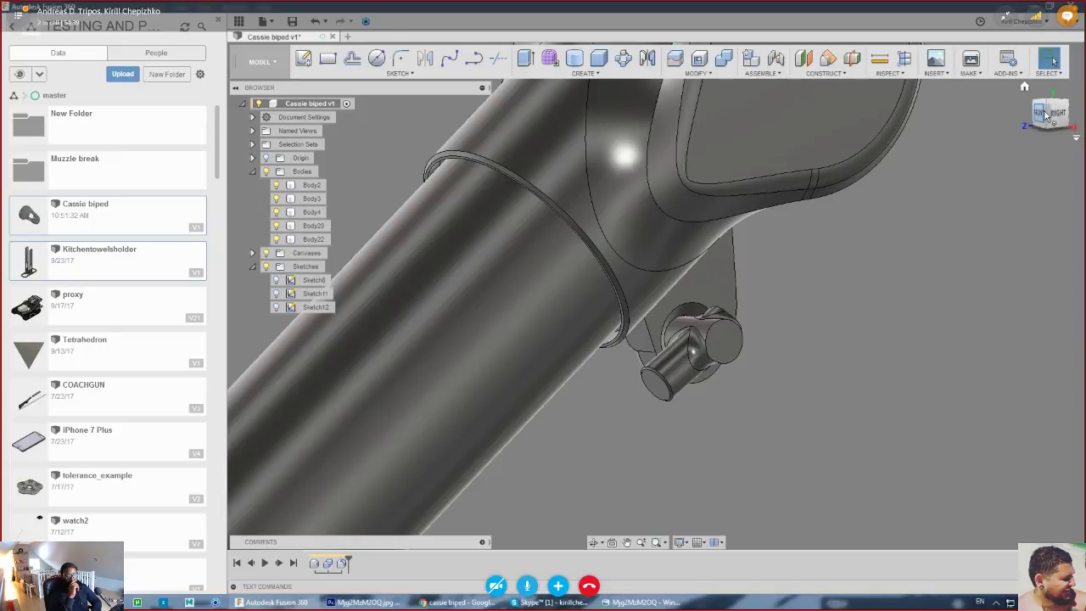
pyautogui.moveTo(1046, 117); pyautogui.dragTo(1022, 114)
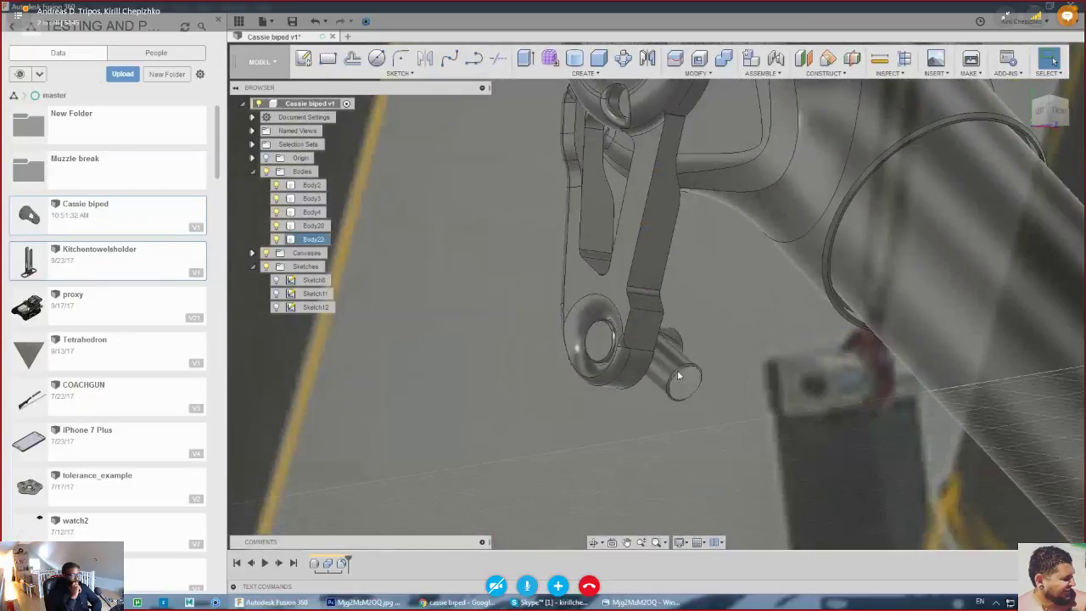
pyautogui.scroll(5, 677, 376)
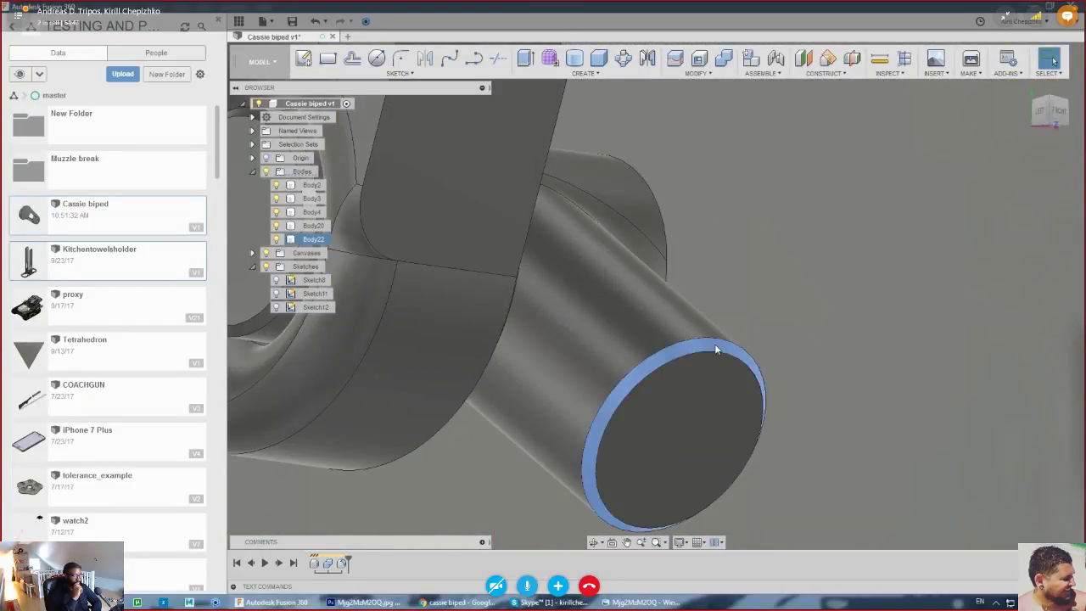
pyautogui.press('Delete')
# - Press Pull the crossing pin's free end face outward into a long rod ending near the end of the lower leg tube
pyautogui.rightClick(699, 384)
pyautogui.click(740, 369)
pyautogui.scroll(-4, 580, 216)
pyautogui.scroll(-5, 579, 217)
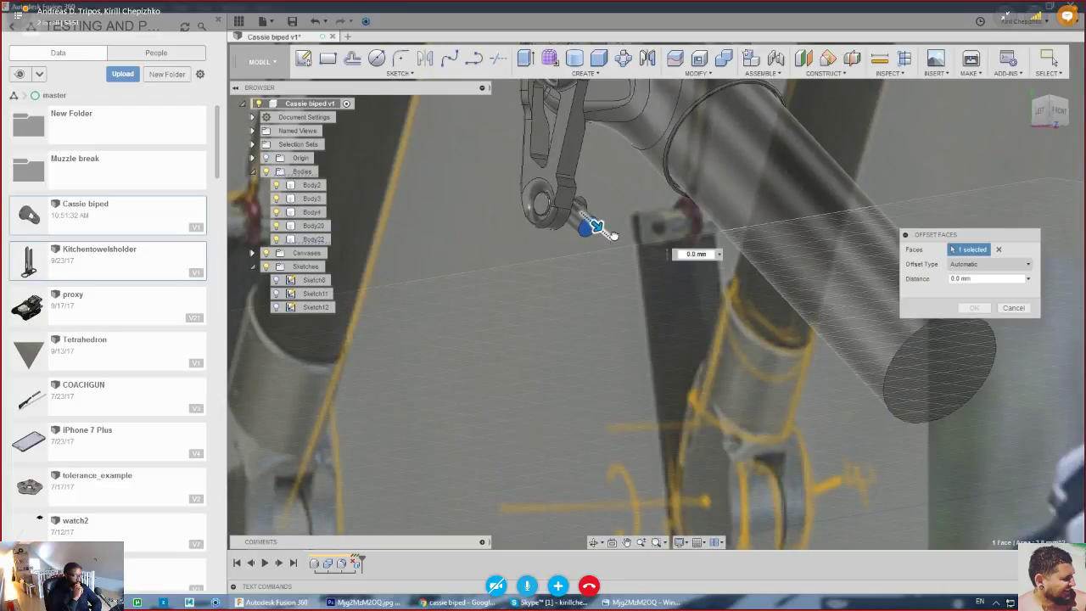
pyautogui.moveTo(600, 231); pyautogui.dragTo(614, 243)
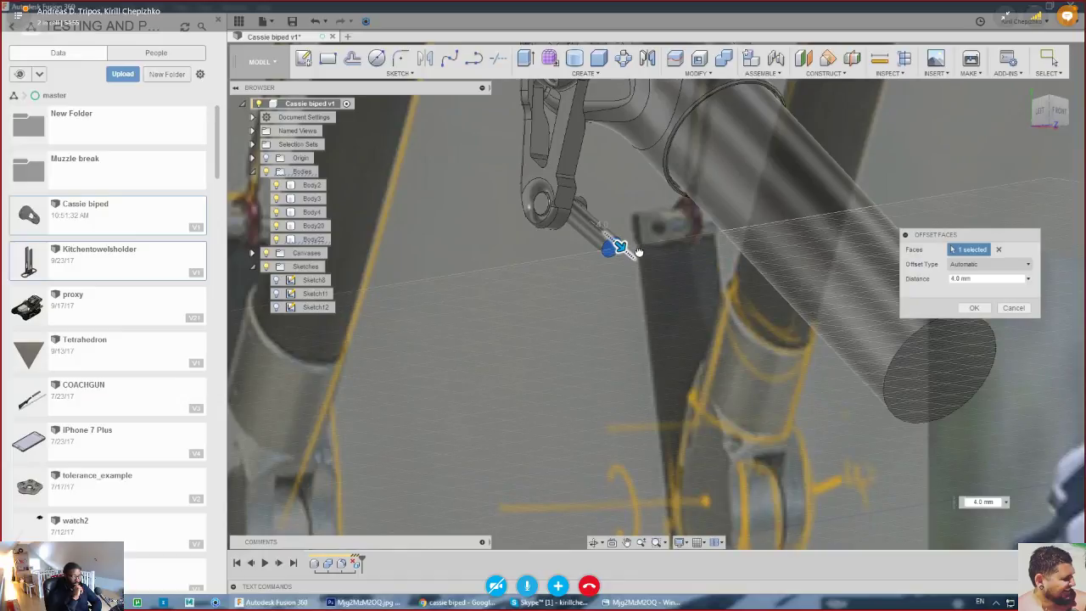
pyautogui.moveTo(684, 263); pyautogui.dragTo(888, 480)
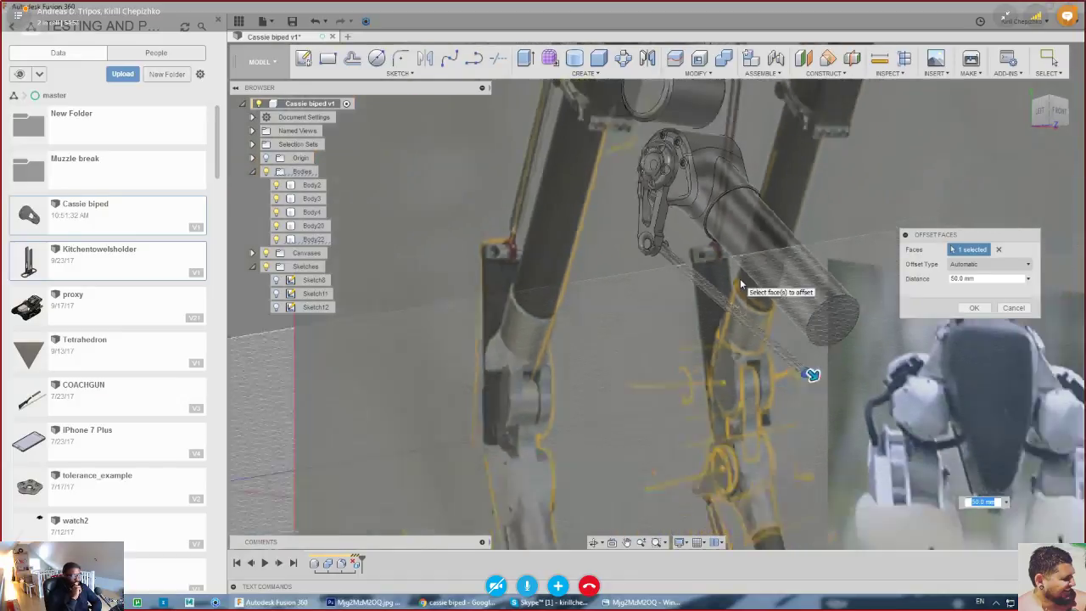
pyautogui.click(1037, 117)
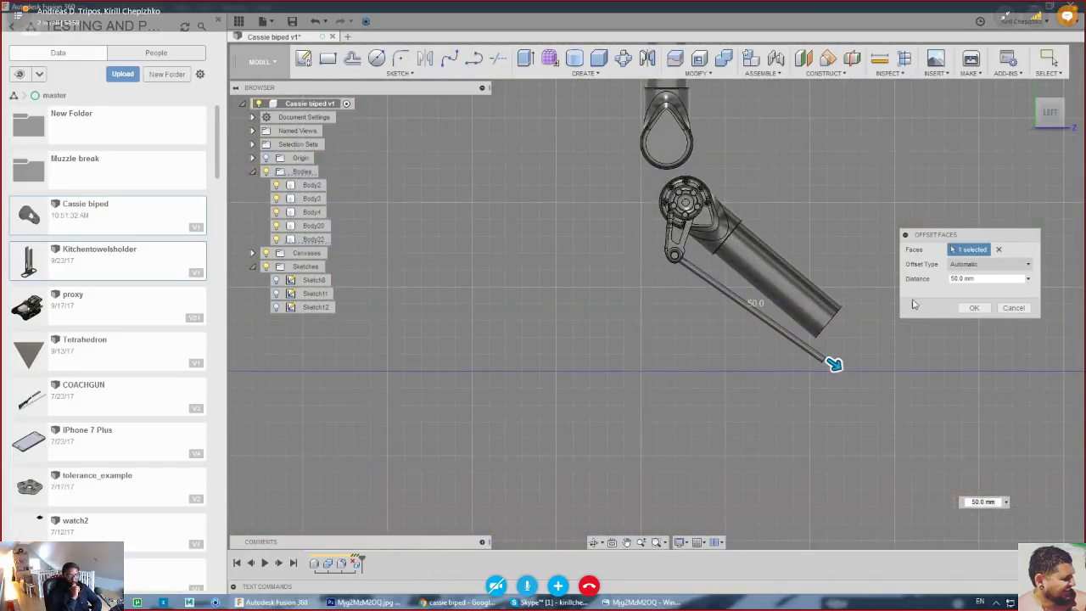
pyautogui.moveTo(1039, 128)
pyautogui.mouseDown()
pyautogui.moveTo(986, 134)
pyautogui.moveTo(1034, 132)
pyautogui.mouseUp()
pyautogui.scroll(3, 852, 367)
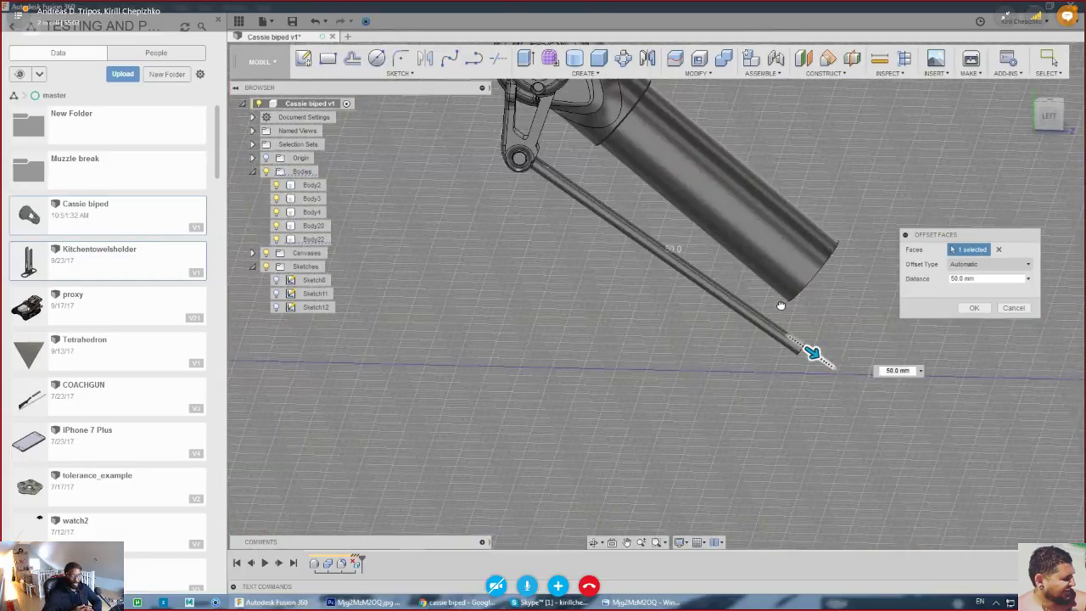
pyautogui.click(974, 308)
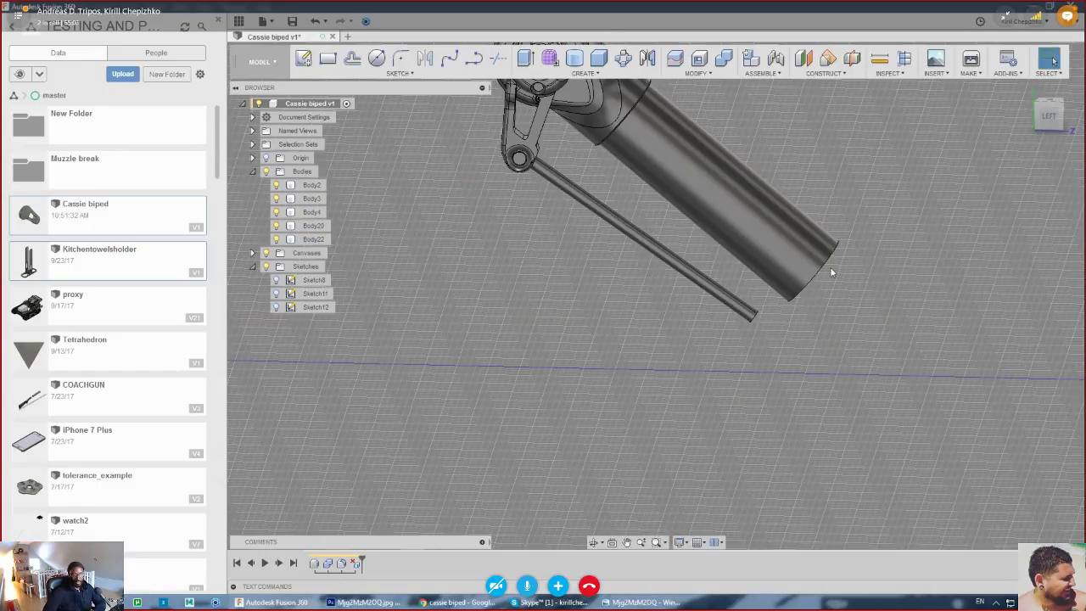
# - Examine the modelled leg joints from several angles against the reference canvas of the full Cassie robot
pyautogui.moveTo(830, 269); pyautogui.dragTo(809, 378, button='middle')
pyautogui.scroll(-3, 809, 378)
pyautogui.keyDown('shift'); pyautogui.moveTo(1026, 111); pyautogui.dragTo(949, 162, button='middle'); pyautogui.keyUp('shift')
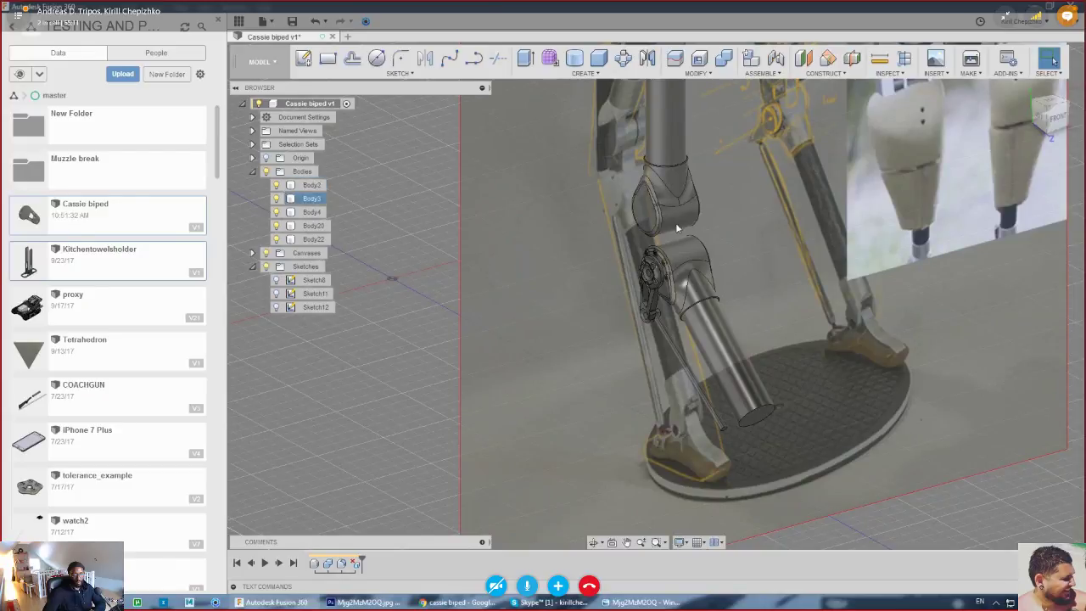
pyautogui.scroll(3, 678, 271)
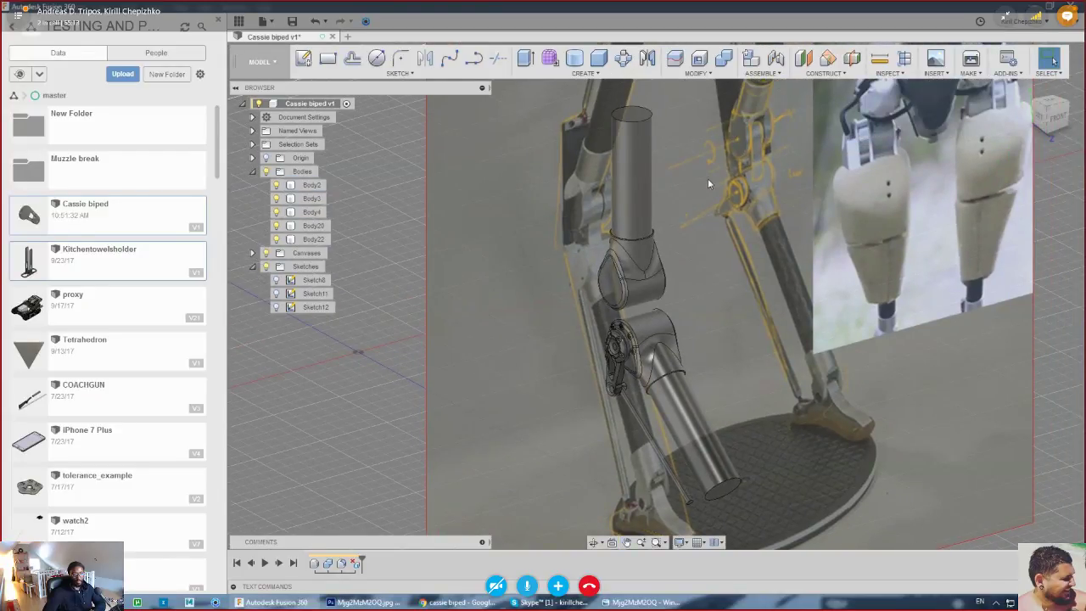
pyautogui.scroll(-2, 716, 265)
pyautogui.scroll(-3, 688, 365)
pyautogui.keyDown('shift'); pyautogui.moveTo(716, 248); pyautogui.dragTo(717, 271, button='middle'); pyautogui.keyUp('shift')
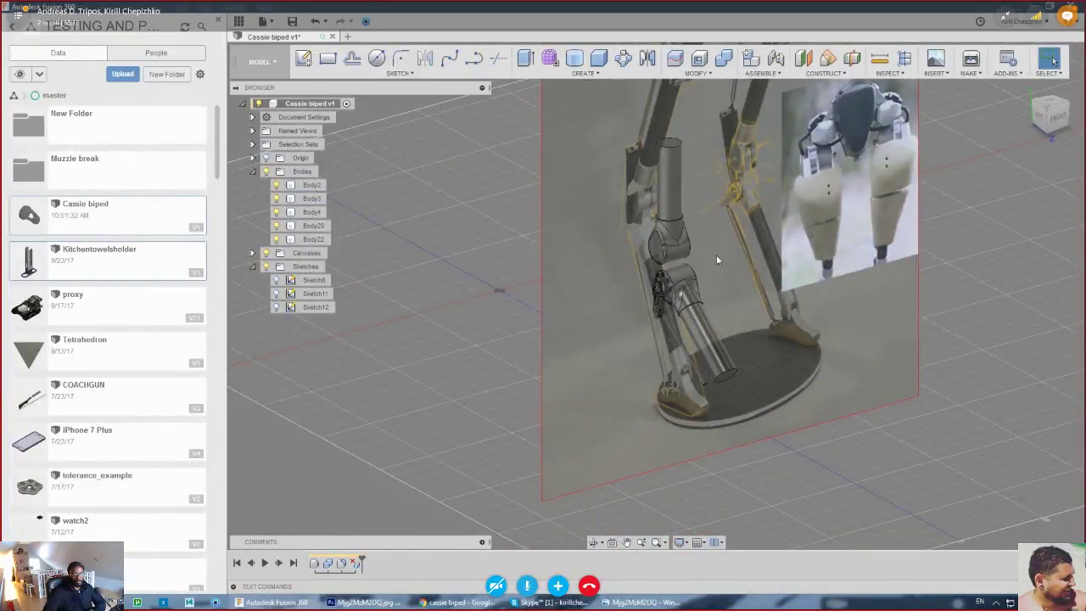
pyautogui.keyDown('shift'); pyautogui.moveTo(790, 277); pyautogui.dragTo(750, 334, button='middle'); pyautogui.keyUp('shift')
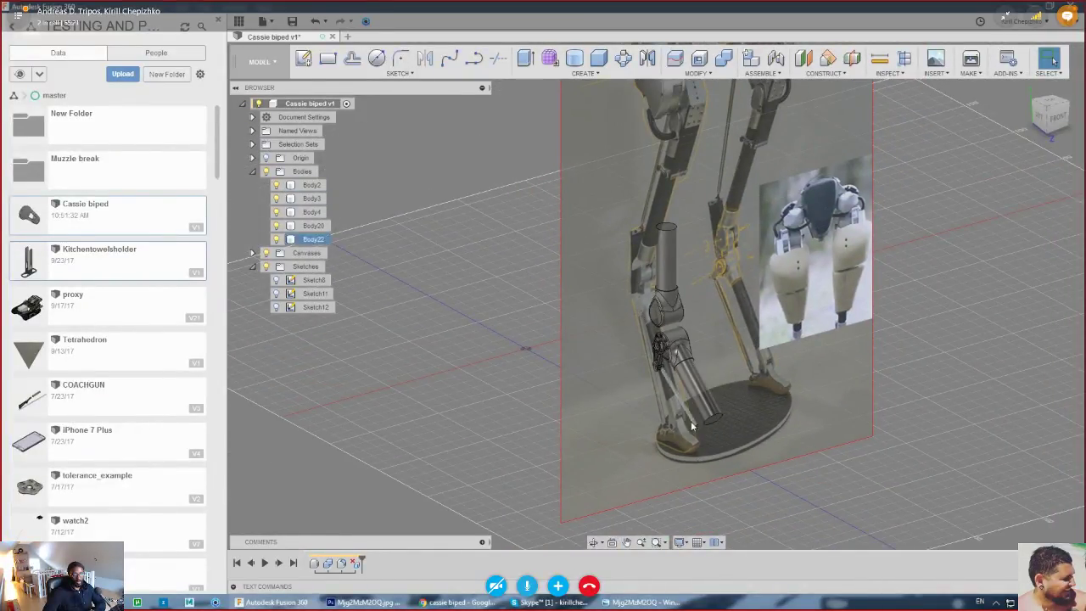
pyautogui.moveTo(1036, 117)
pyautogui.mouseDown()
pyautogui.moveTo(988, 124)
pyautogui.moveTo(1040, 115)
pyautogui.moveTo(1025, 107)
pyautogui.moveTo(1044, 115)
pyautogui.mouseUp()
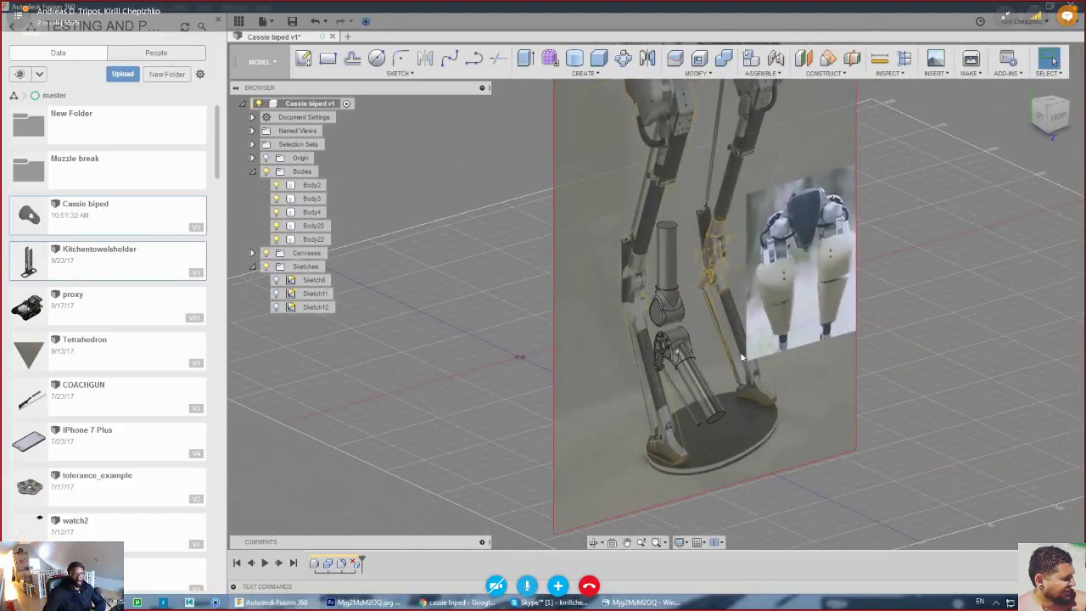
pyautogui.moveTo(689, 353); pyautogui.dragTo(648, 336, button='middle')
pyautogui.keyDown('shift'); pyautogui.moveTo(730, 289); pyautogui.dragTo(668, 385, button='middle'); pyautogui.keyUp('shift')
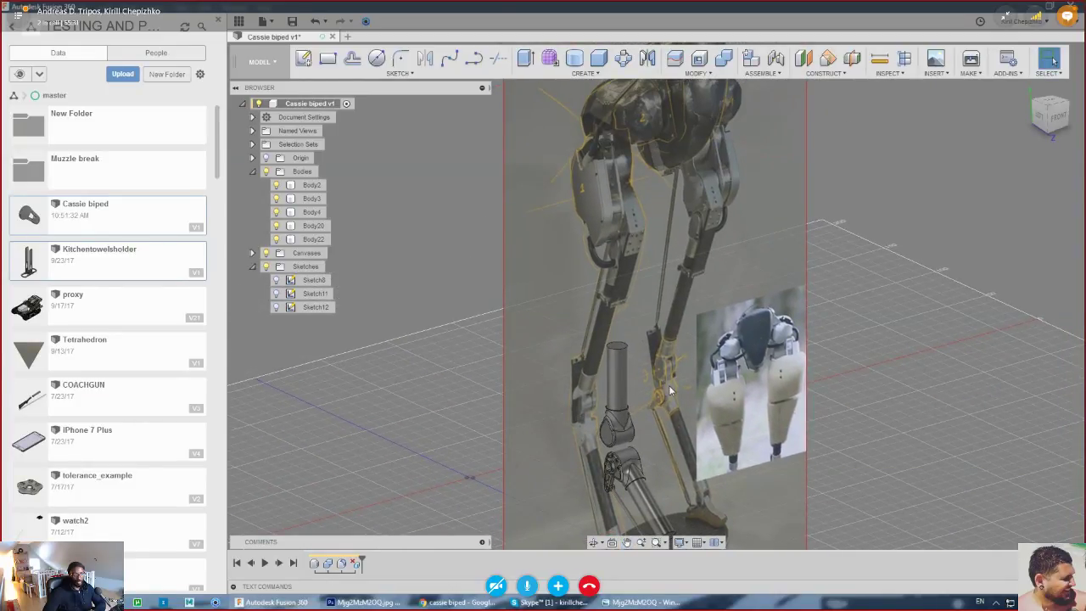
pyautogui.click(1037, 115)
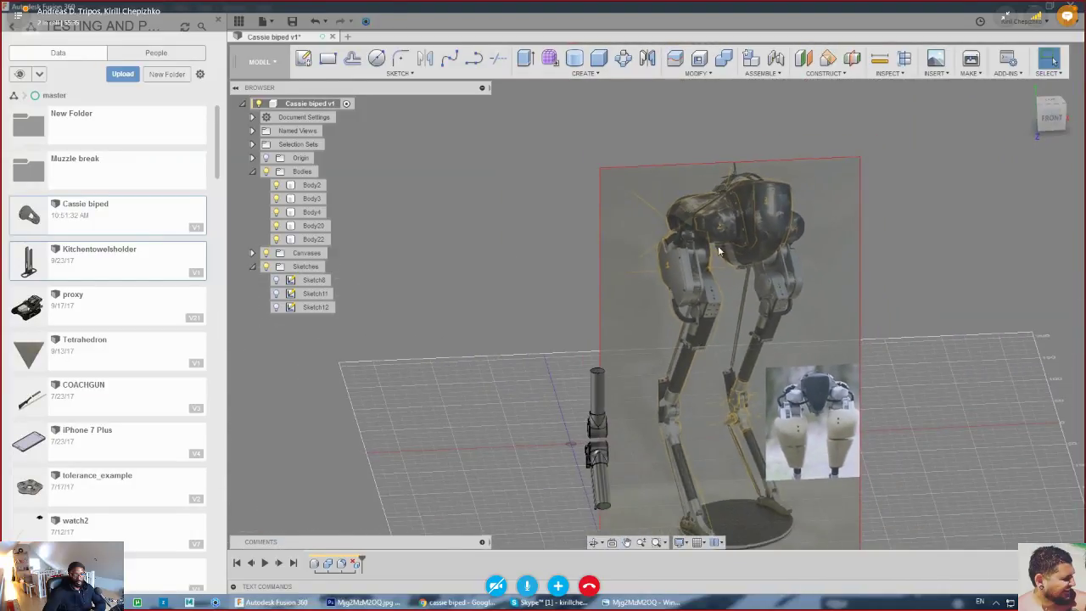
pyautogui.moveTo(696, 382); pyautogui.dragTo(679, 347, button='middle')
pyautogui.scroll(1, 680, 347)
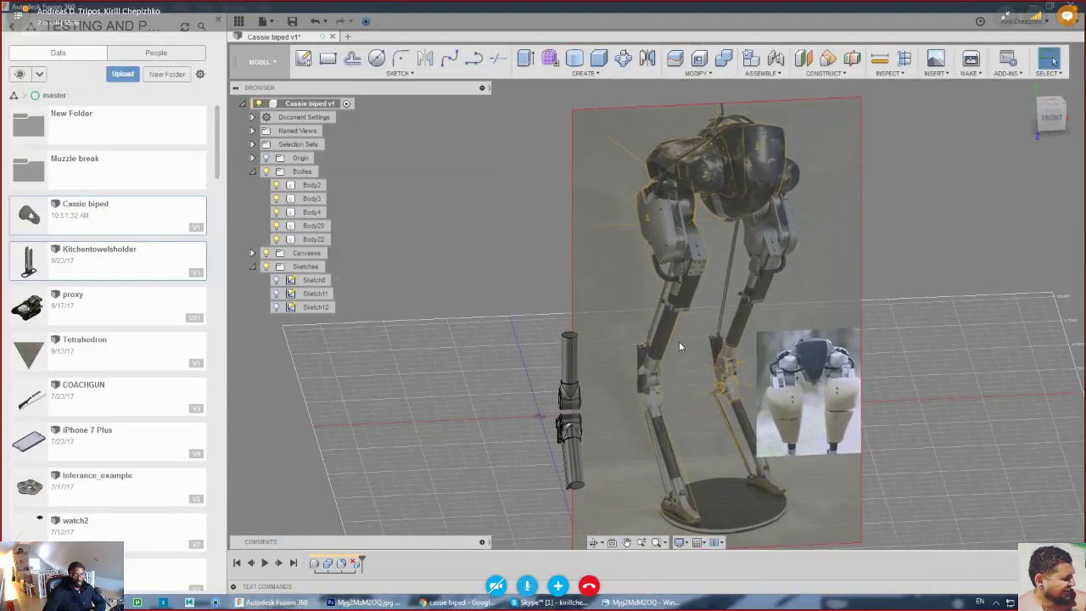
pyautogui.click(1048, 106)
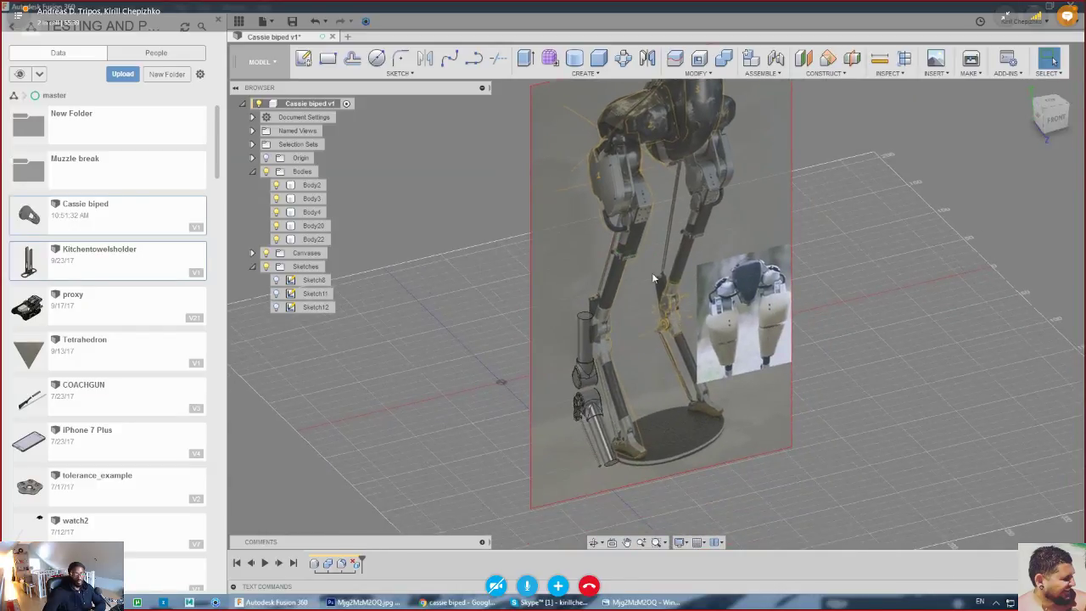
pyautogui.moveTo(621, 359); pyautogui.dragTo(755, 294, button='middle')
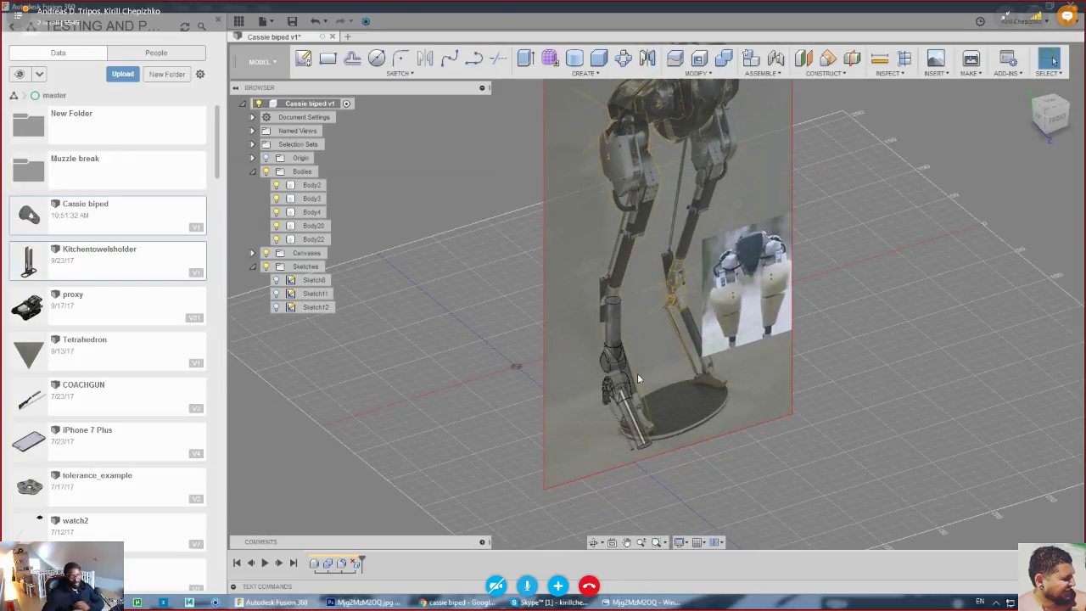
pyautogui.scroll(5, 555, 316)
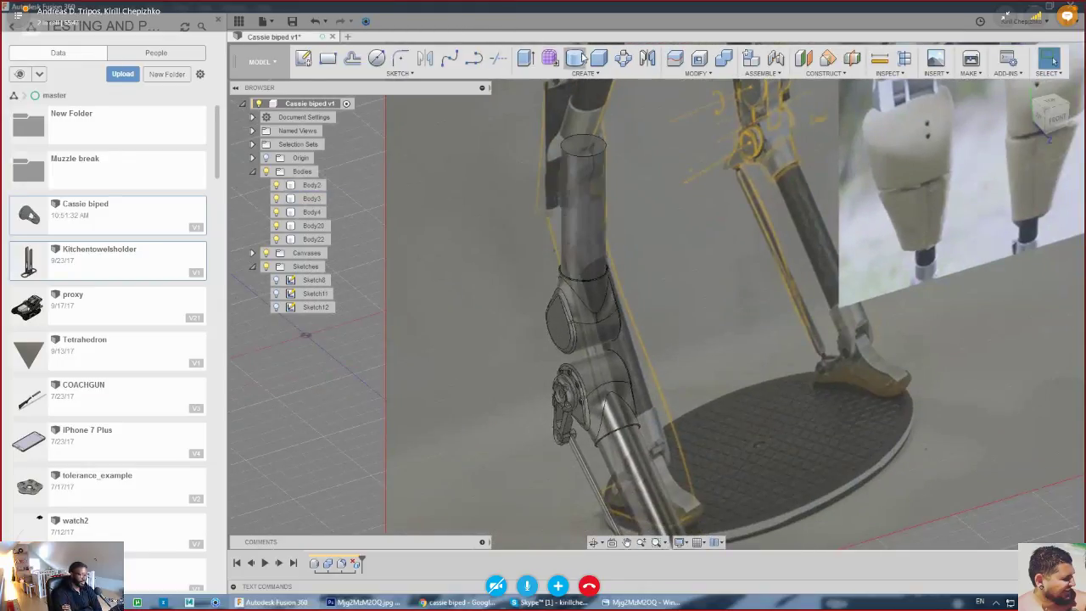
# - Create a 27 × 11 mm box with -5 mm height as a new body on the upper joint's teardrop face, reaching down over the lower joint
pyautogui.click(1045, 120)
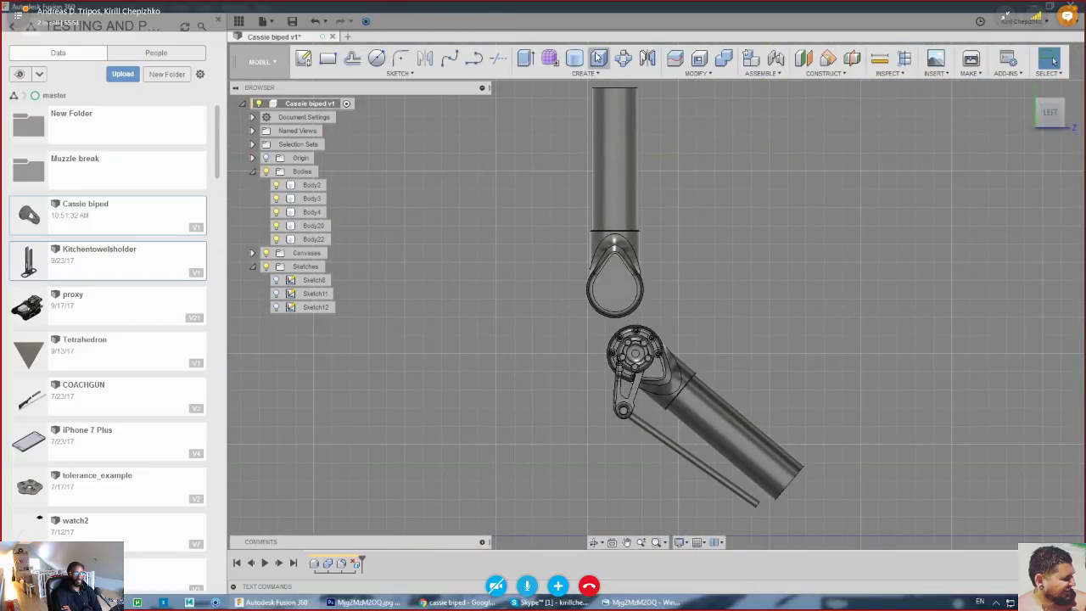
pyautogui.click(597, 56)
pyautogui.click(631, 300)
pyautogui.scroll(4, 626, 334)
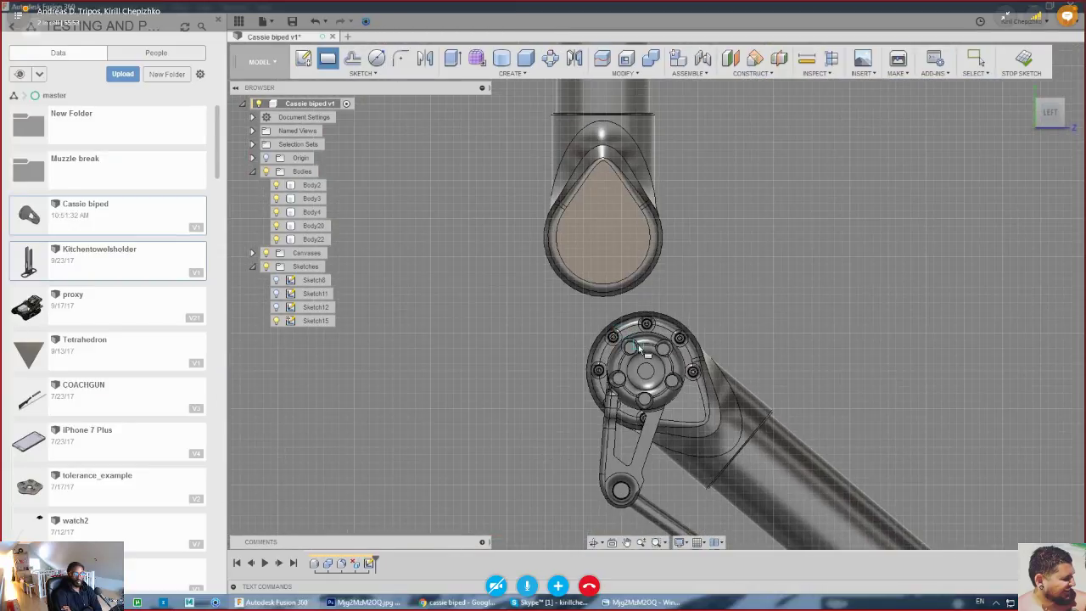
pyautogui.click(575, 249)
pyautogui.click(781, 332)
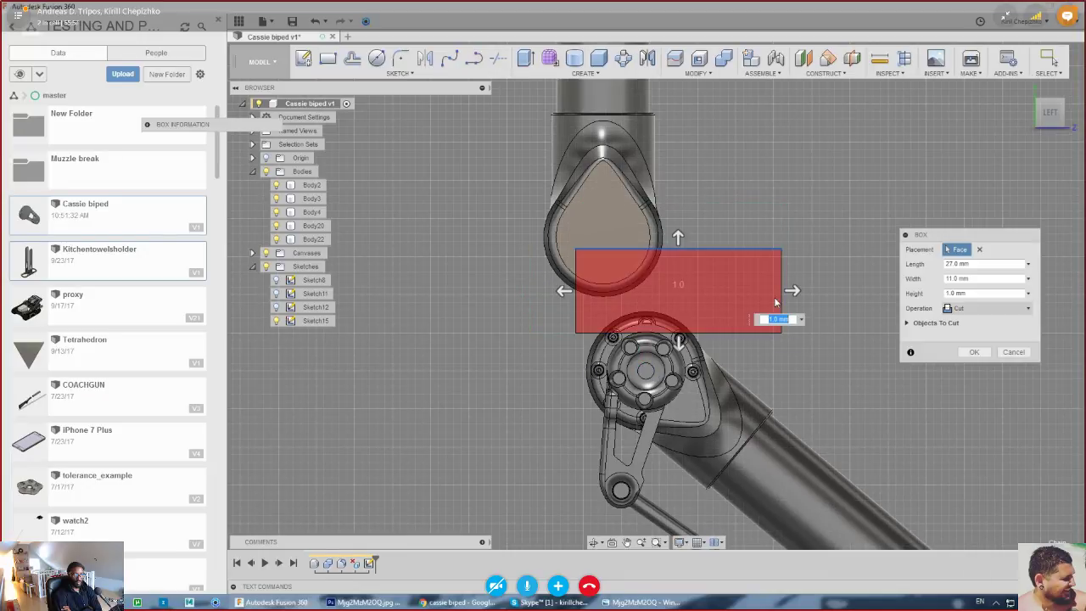
pyautogui.keyDown('shift'); pyautogui.moveTo(650, 288); pyautogui.dragTo(492, 321, button='middle'); pyautogui.keyUp('shift')
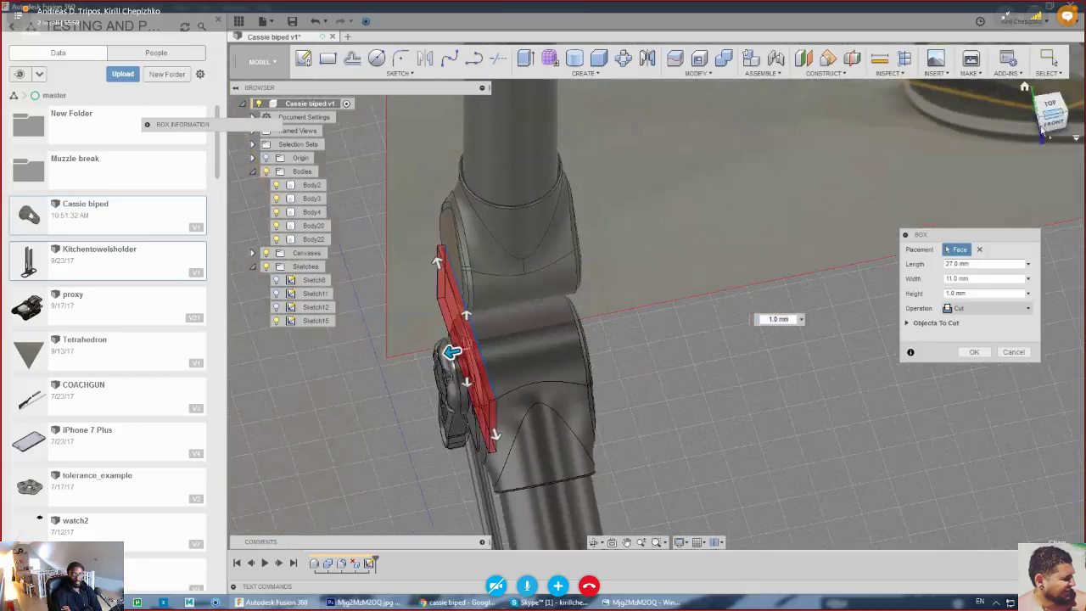
pyautogui.moveTo(450, 352); pyautogui.dragTo(492, 341)
pyautogui.click(956, 311)
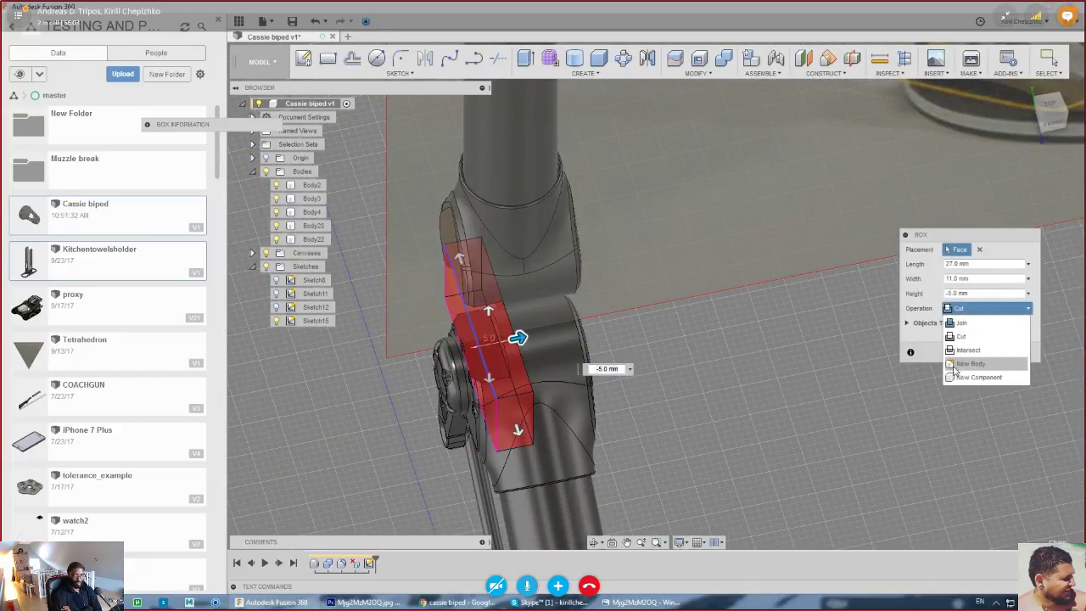
pyautogui.click(963, 360)
pyautogui.click(973, 338)
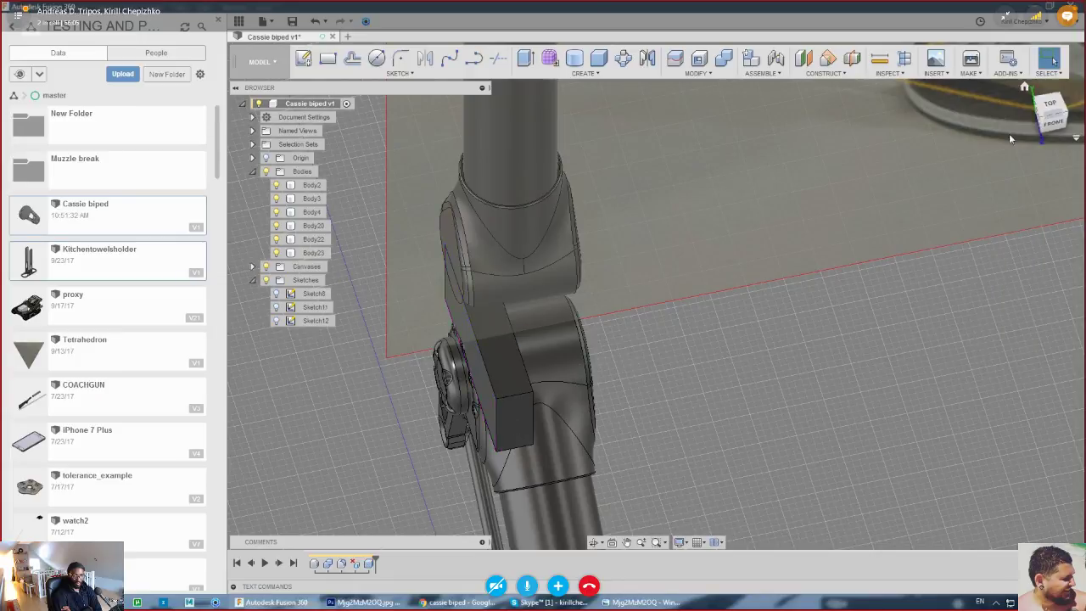
# - Move the box body along X so it sits centred within the joint's width
pyautogui.click(1052, 120)
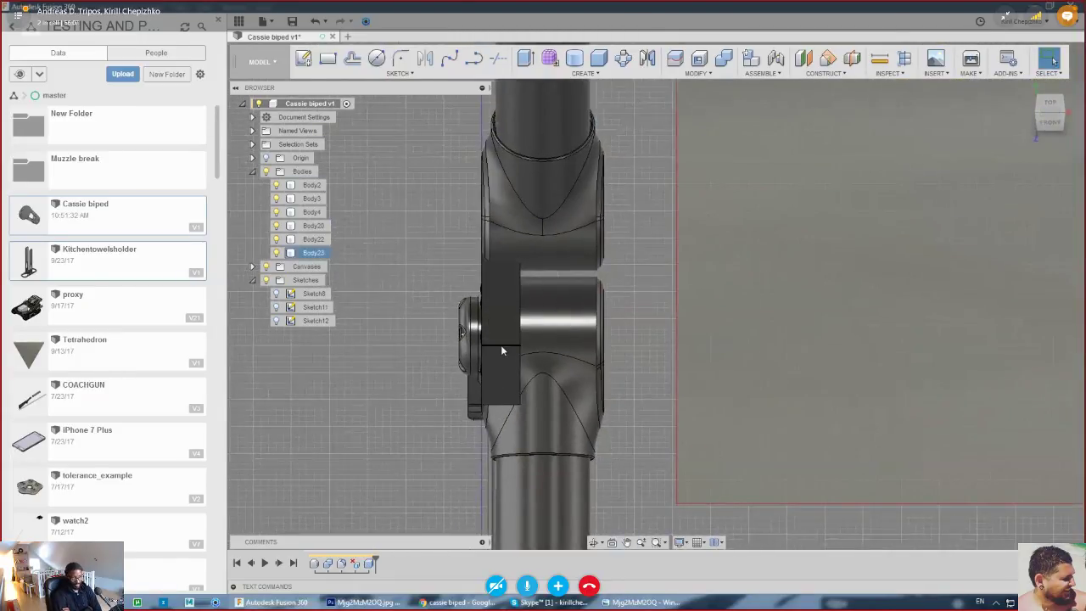
pyautogui.rightClick(499, 347)
pyautogui.click(452, 362)
pyautogui.moveTo(500, 346); pyautogui.dragTo(506, 350)
pyautogui.scroll(5, 503, 343)
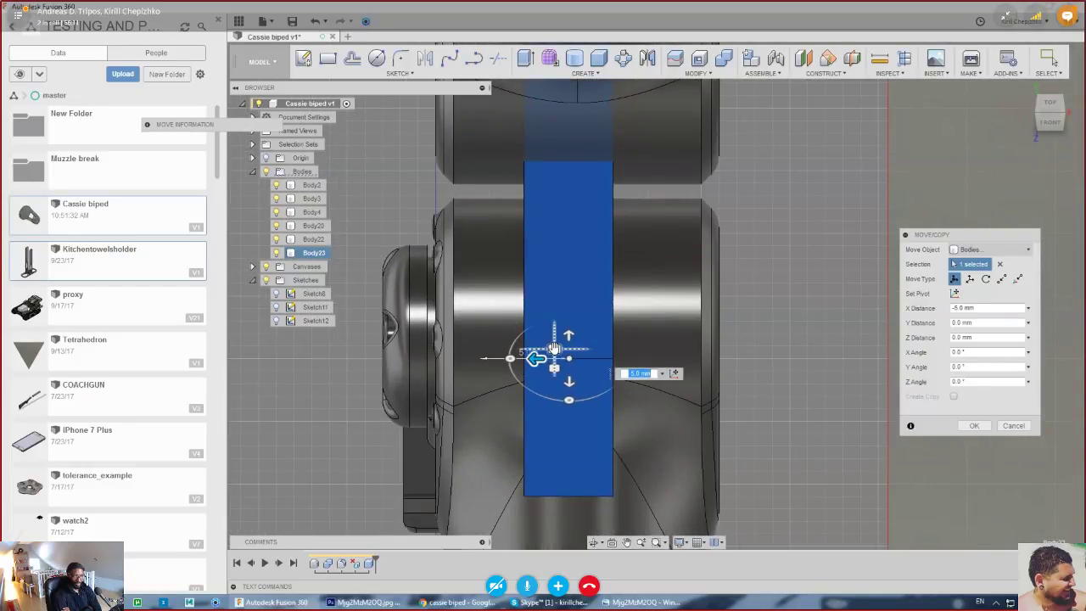
pyautogui.write('-0.5')
pyautogui.press('Tab')
pyautogui.scroll(-3, 552, 306)
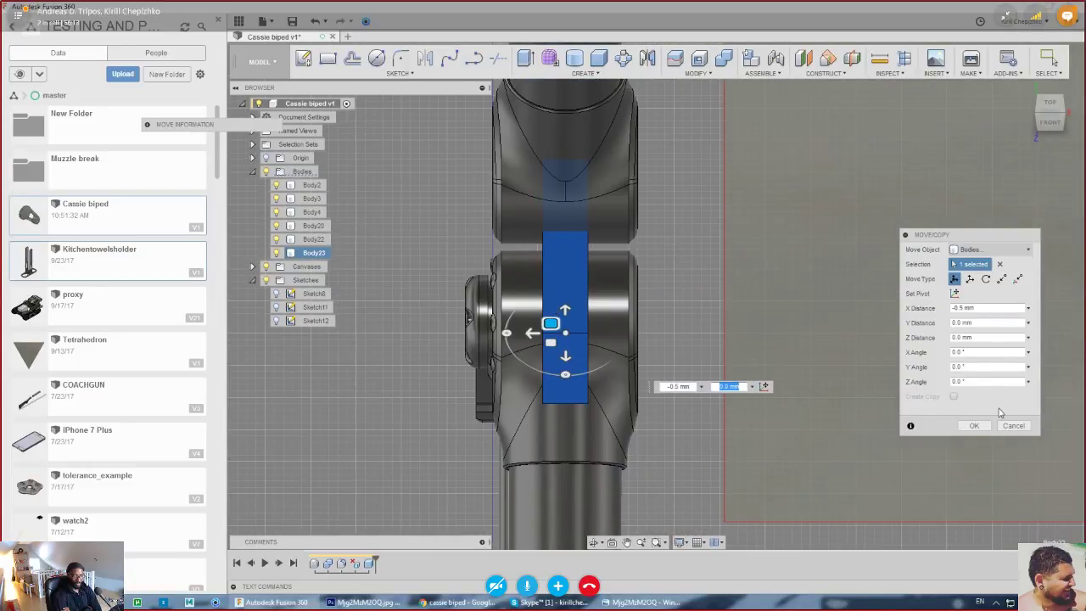
pyautogui.click(975, 424)
# - Press Pull the box's side face on the side away from the round bolted cover to a distance of -6.0 mm
pyautogui.keyDown('shift'); pyautogui.moveTo(654, 295); pyautogui.dragTo(610, 218, button='middle'); pyautogui.keyUp('shift')
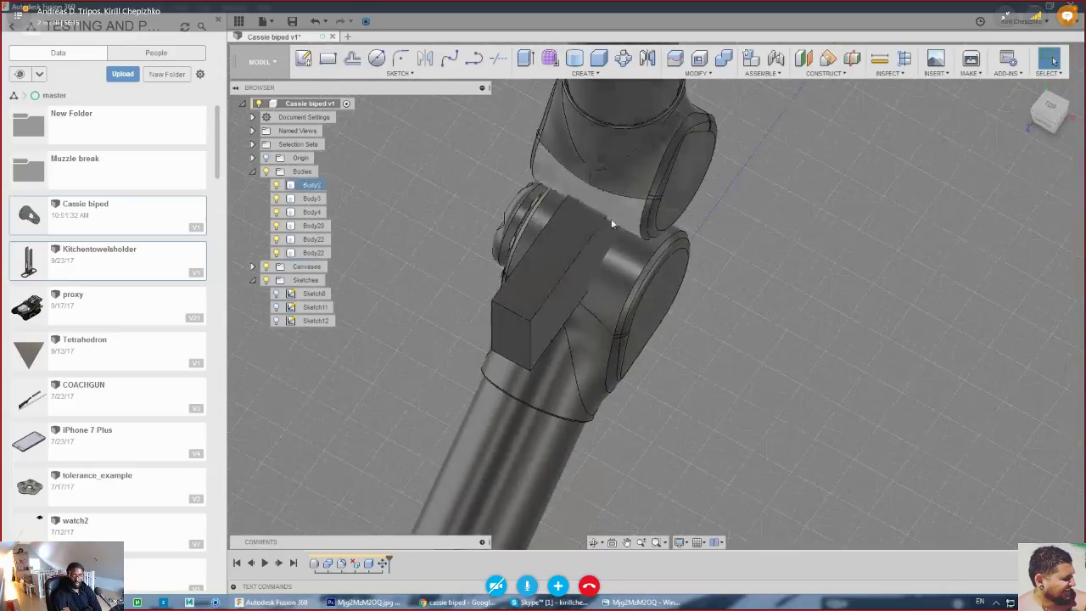
pyautogui.rightClick(598, 244)
pyautogui.click(629, 228)
pyautogui.moveTo(605, 247); pyautogui.dragTo(616, 252)
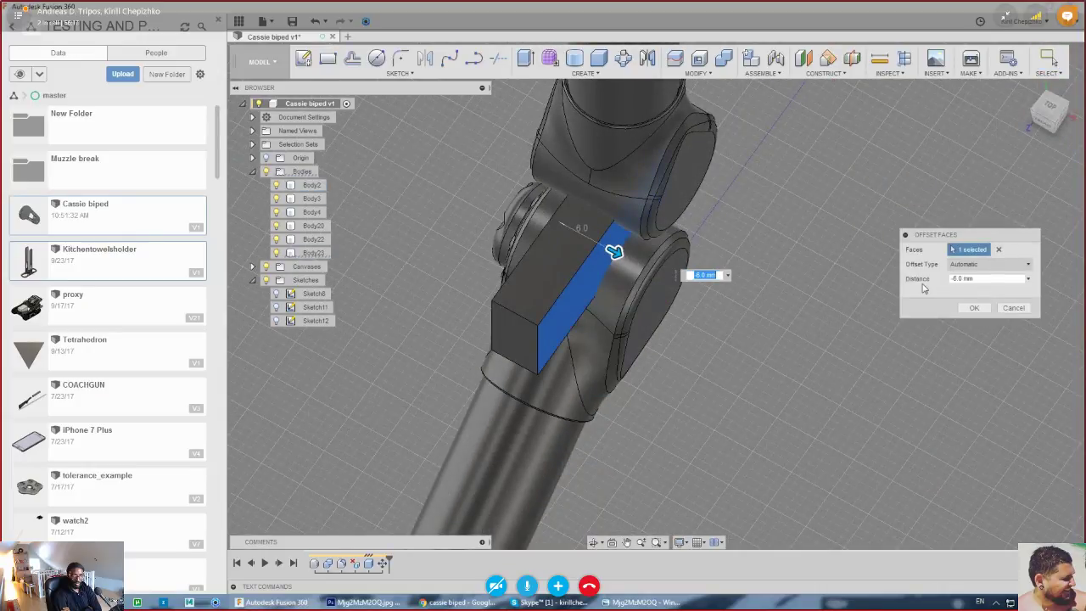
pyautogui.click(967, 308)
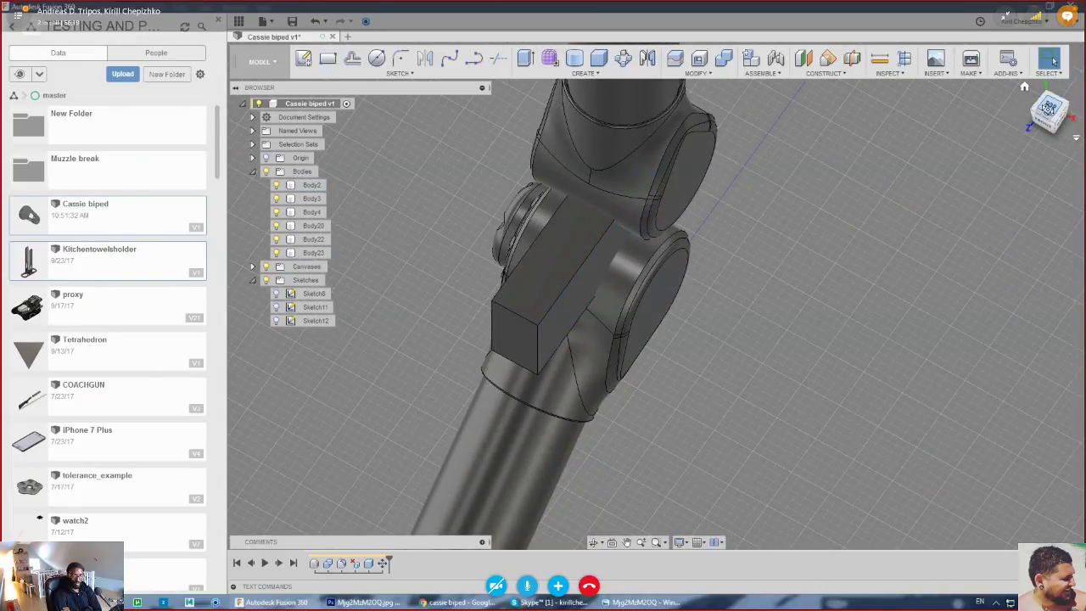
# - Press Pull the box's opposite side face, facing the round bolted cover, slightly outward to widen the box on that side too
pyautogui.moveTo(1052, 109); pyautogui.dragTo(1076, 97)
pyautogui.rightClick(579, 308)
pyautogui.click(612, 294)
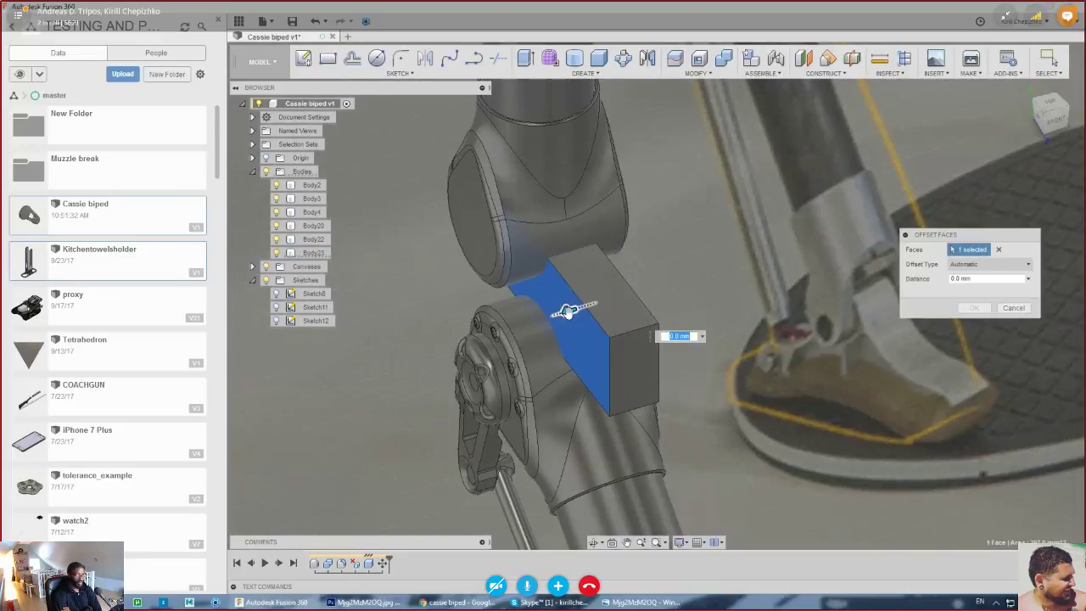
pyautogui.moveTo(567, 311); pyautogui.dragTo(560, 314)
pyautogui.click(975, 308)
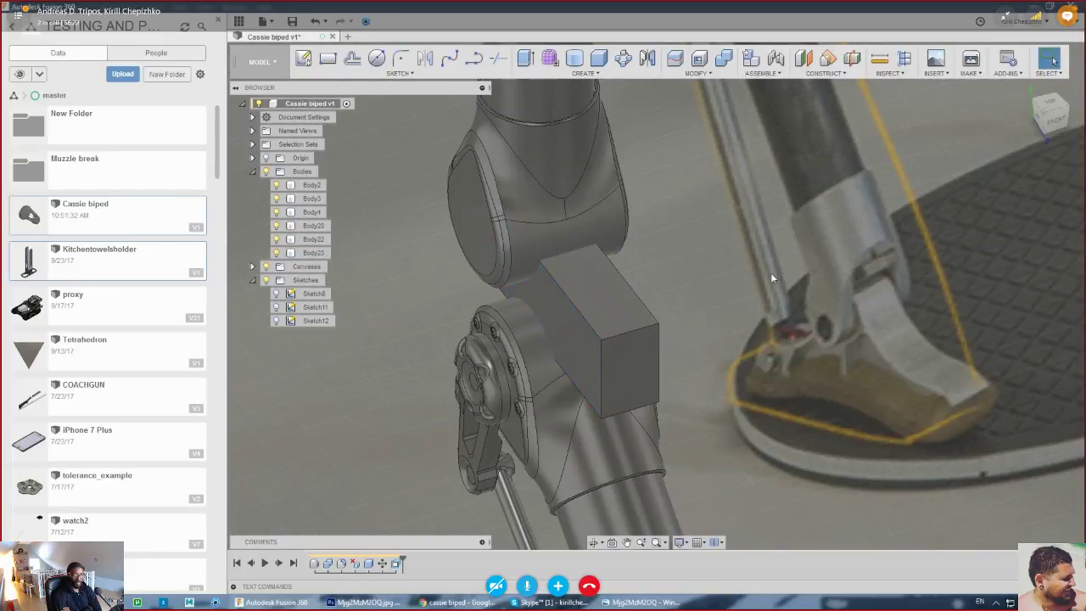
# - Rotate the box body so it slopes across the gap between the upper and lower joints, and shift it 1 mm along Z
pyautogui.click(1050, 115)
pyautogui.rightClick(675, 266)
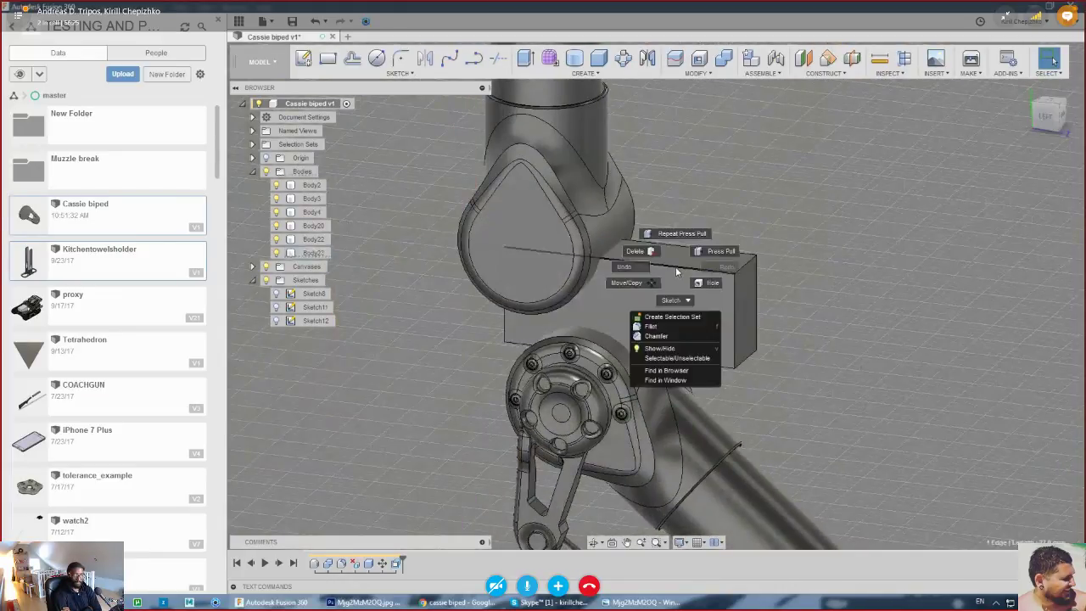
pyautogui.click(643, 282)
pyautogui.moveTo(687, 242); pyautogui.dragTo(670, 332)
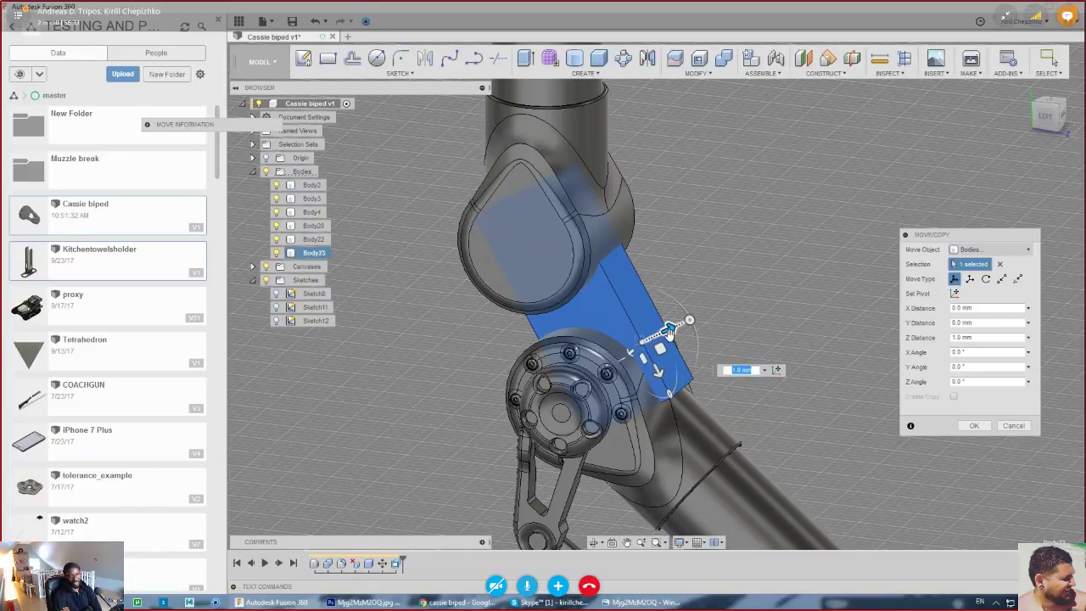
pyautogui.moveTo(1048, 117)
pyautogui.mouseDown()
pyautogui.moveTo(1074, 118)
pyautogui.moveTo(1026, 111)
pyautogui.mouseUp()
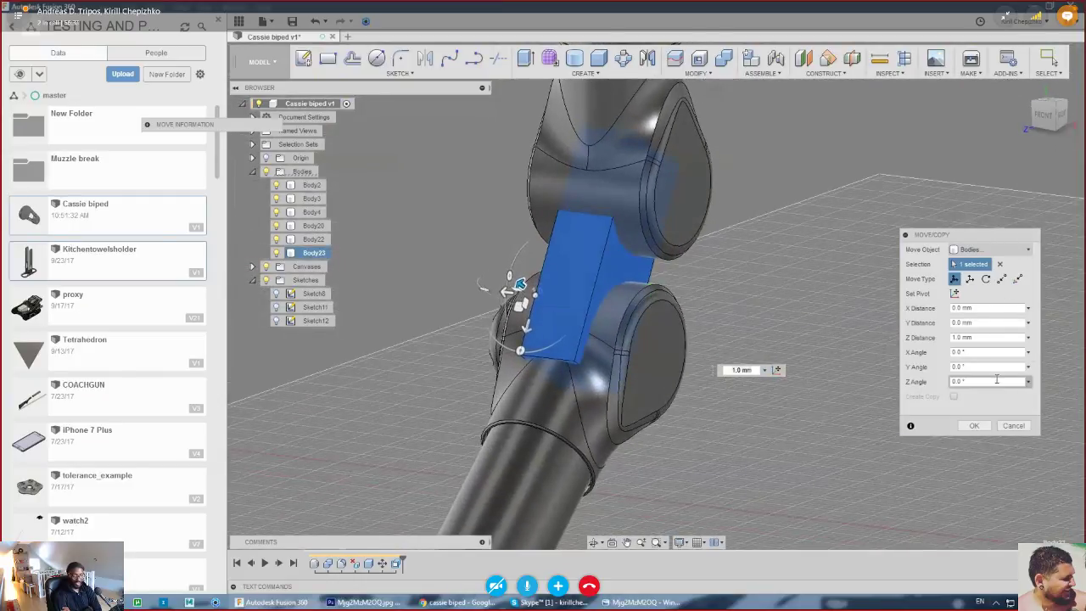
pyautogui.click(974, 426)
pyautogui.keyDown('shift'); pyautogui.moveTo(798, 340); pyautogui.dragTo(782, 344, button='middle'); pyautogui.keyUp('shift')
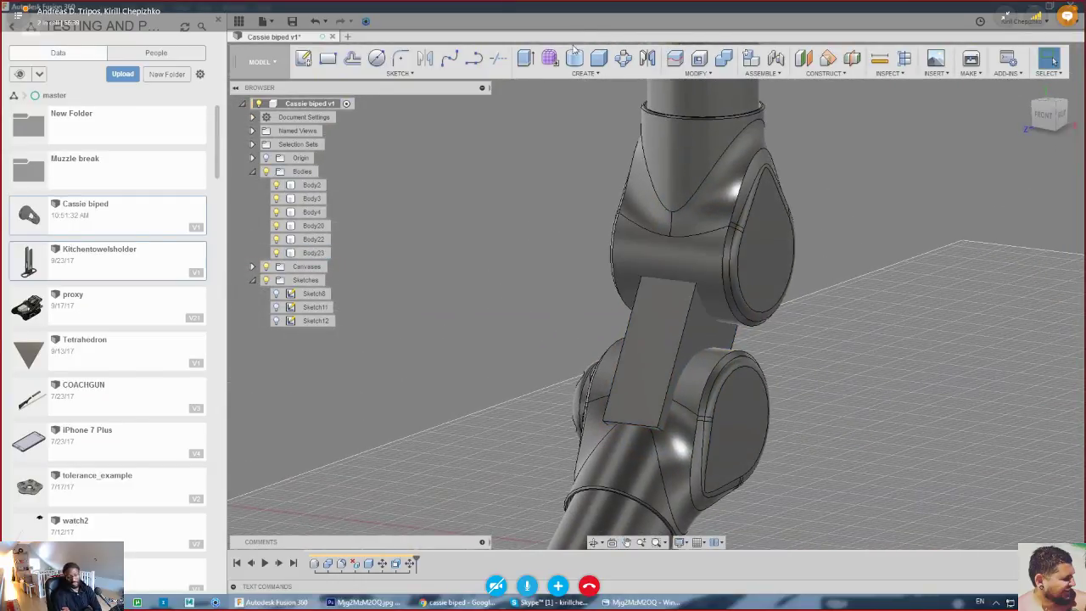
# - Cut the sloped block's shape out of the upper joint body with Combine, keeping the block as a tool body
pyautogui.moveTo(1064, 105)
pyautogui.mouseDown()
pyautogui.moveTo(1082, 105)
pyautogui.moveTo(1062, 103)
pyautogui.mouseUp()
pyautogui.click(727, 64)
pyautogui.click(743, 254)
pyautogui.click(671, 356)
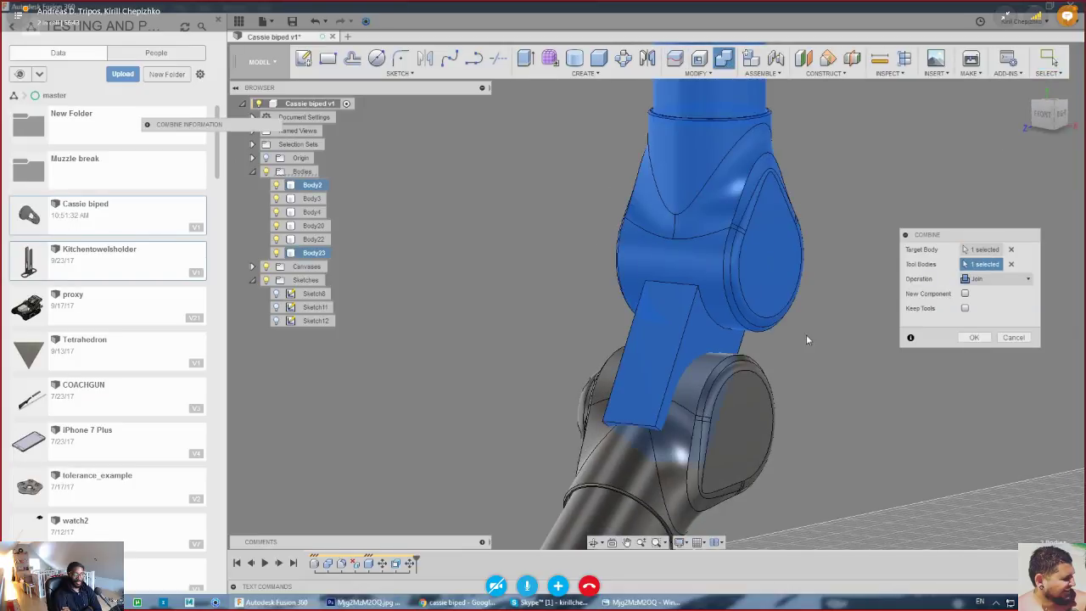
pyautogui.click(973, 282)
pyautogui.click(975, 302)
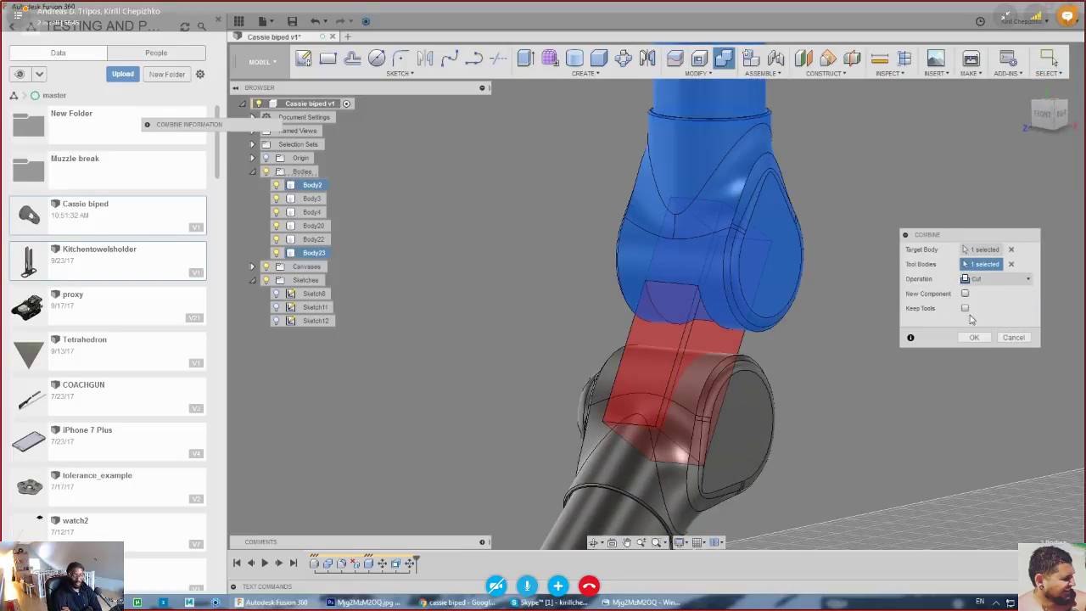
pyautogui.click(973, 337)
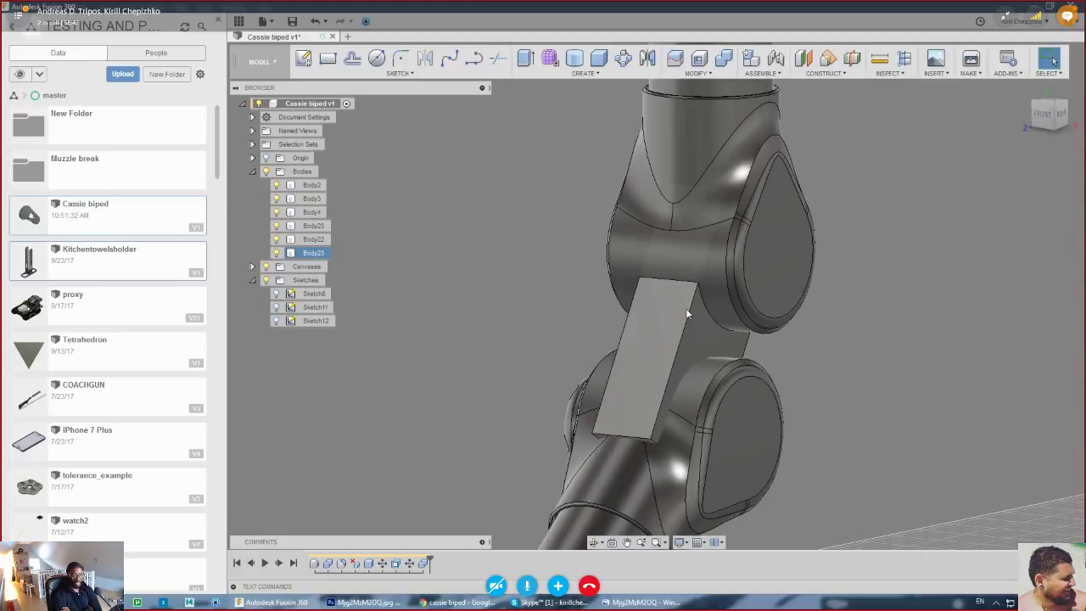
# - Fillet the block's lower front edge, over the lower joint, with a 7.5 mm radius
pyautogui.rightClick(687, 315)
pyautogui.click(687, 315)
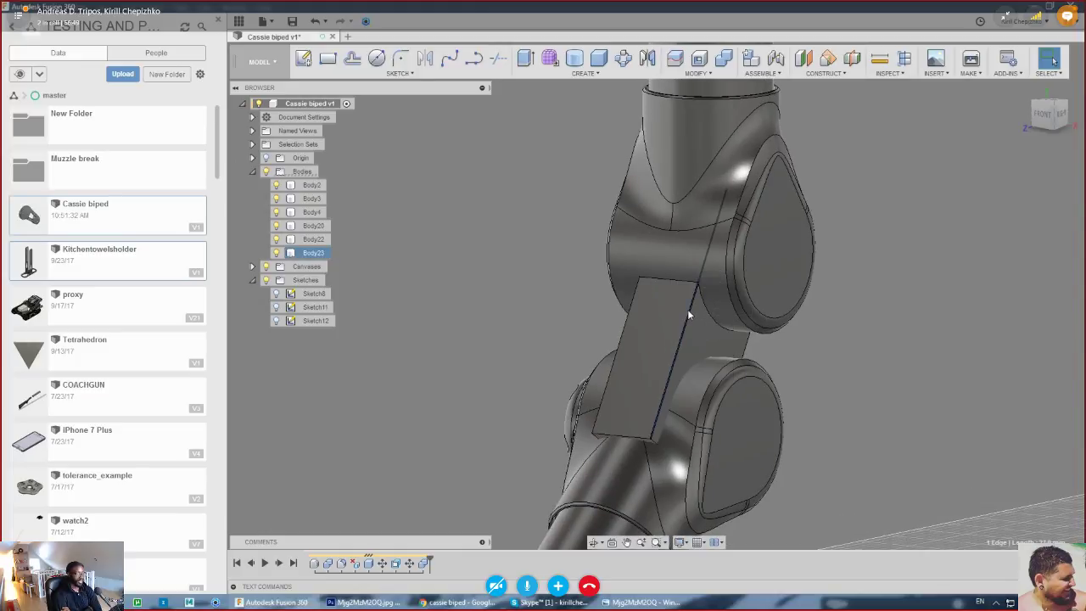
pyautogui.rightClick(639, 442)
pyautogui.click(619, 492)
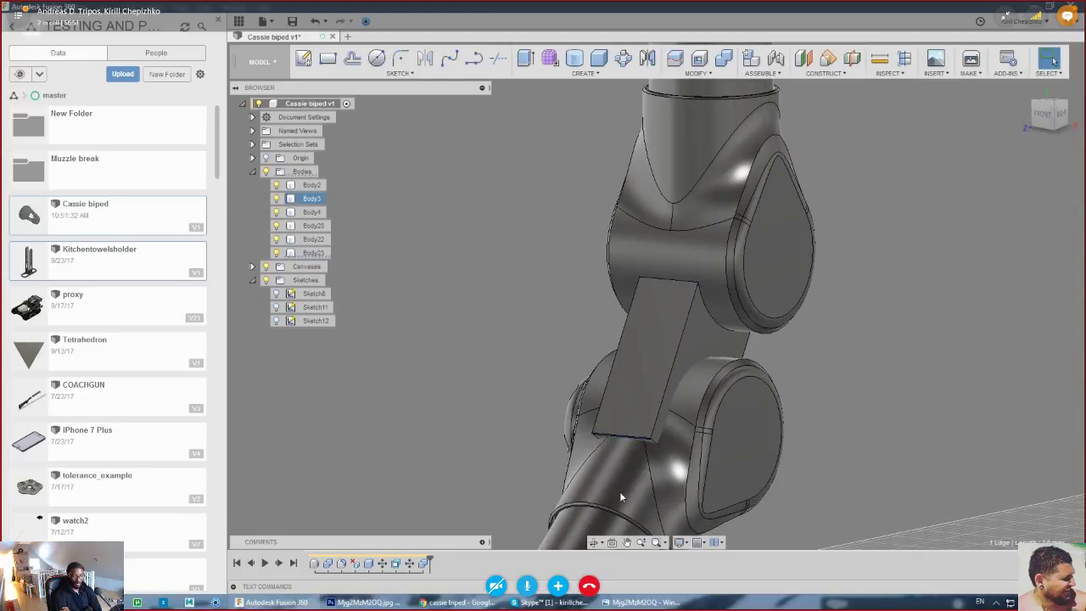
pyautogui.moveTo(645, 432); pyautogui.dragTo(650, 429)
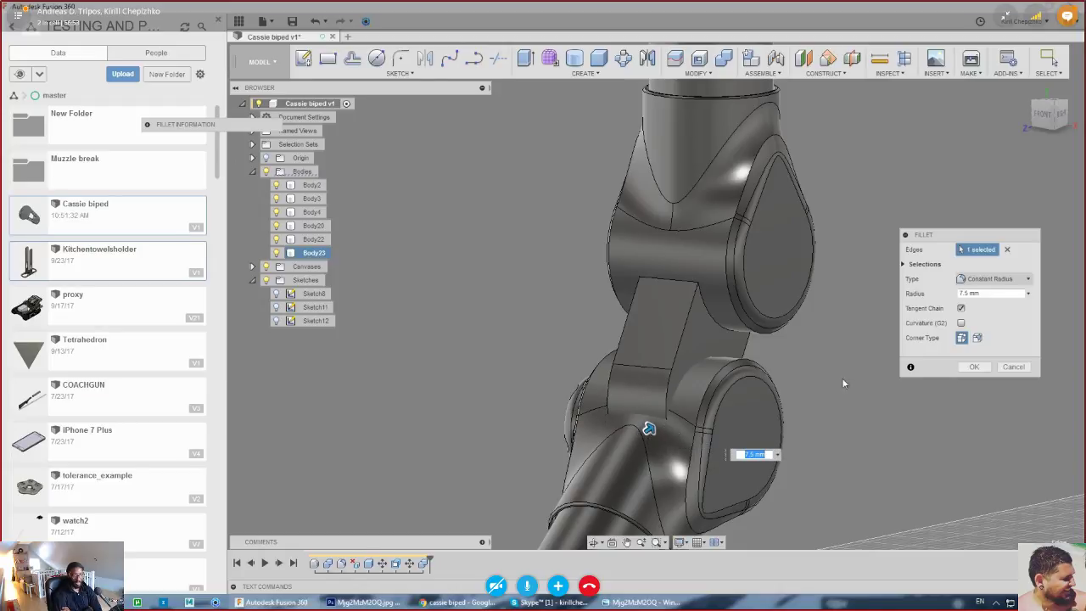
pyautogui.click(973, 367)
# - Press Pull the block's side face on the side away from the round bolted cover to a distance of -5.5 mm
pyautogui.moveTo(1062, 114); pyautogui.dragTo(1028, 125)
pyautogui.scroll(3, 684, 340)
pyautogui.rightClick(711, 331)
pyautogui.click(736, 315)
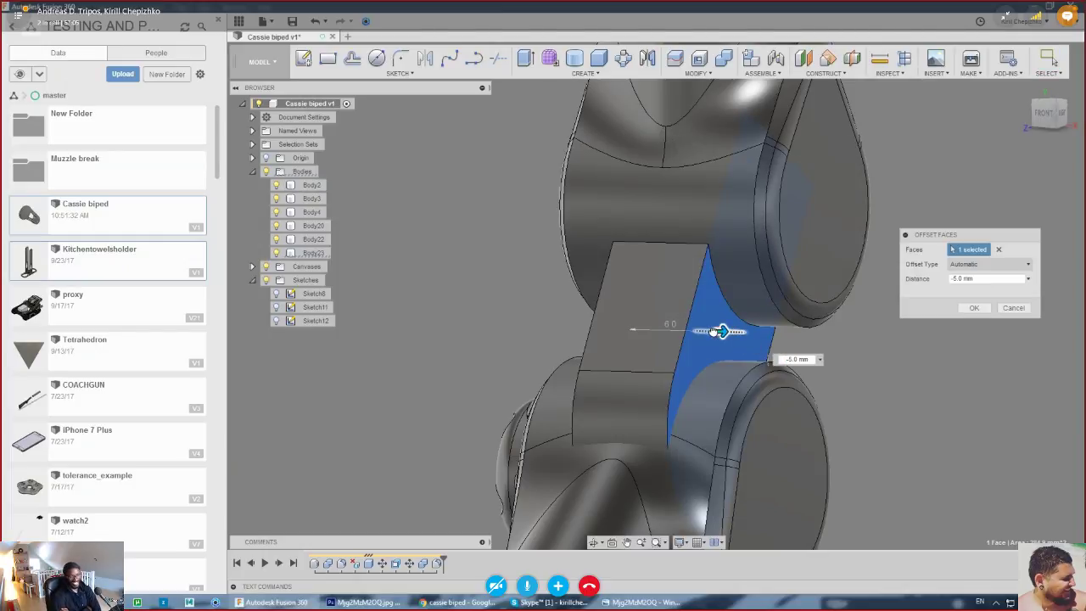
pyautogui.moveTo(721, 331); pyautogui.dragTo(708, 331)
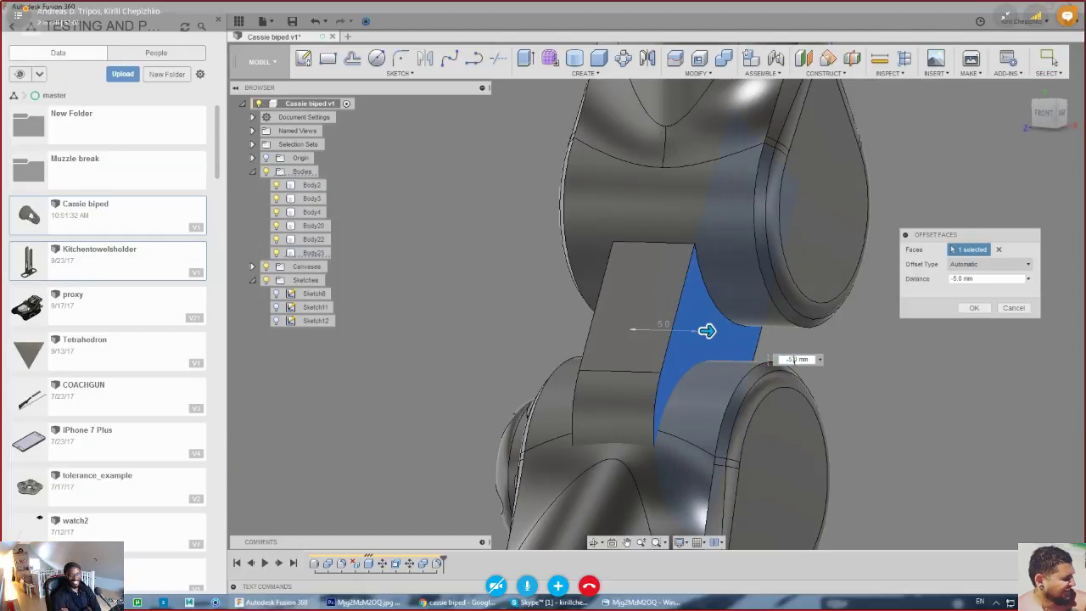
pyautogui.moveTo(707, 331); pyautogui.dragTo(713, 330)
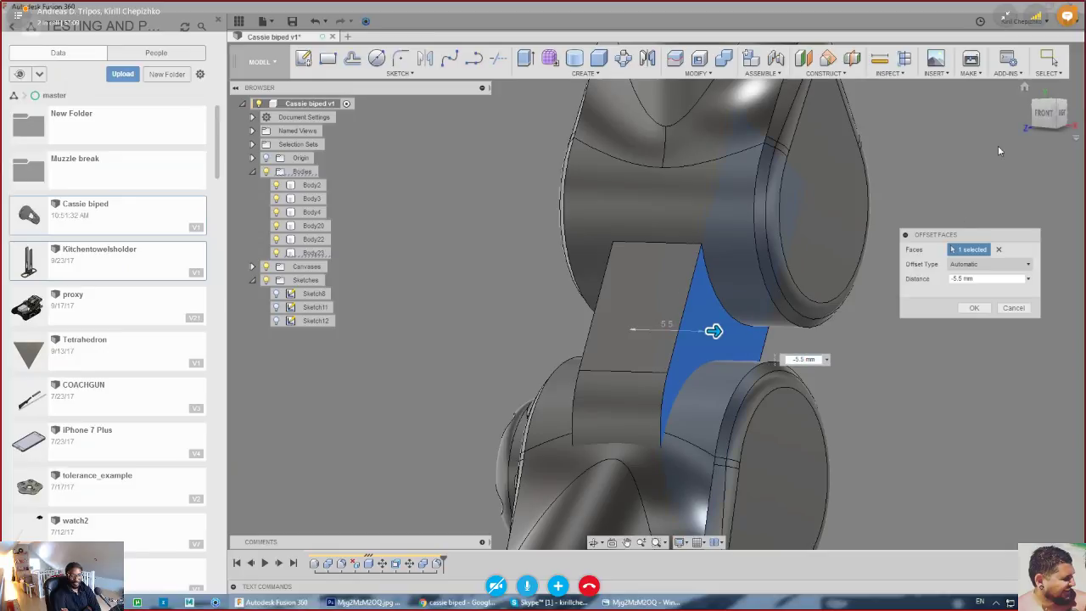
pyautogui.click(1043, 117)
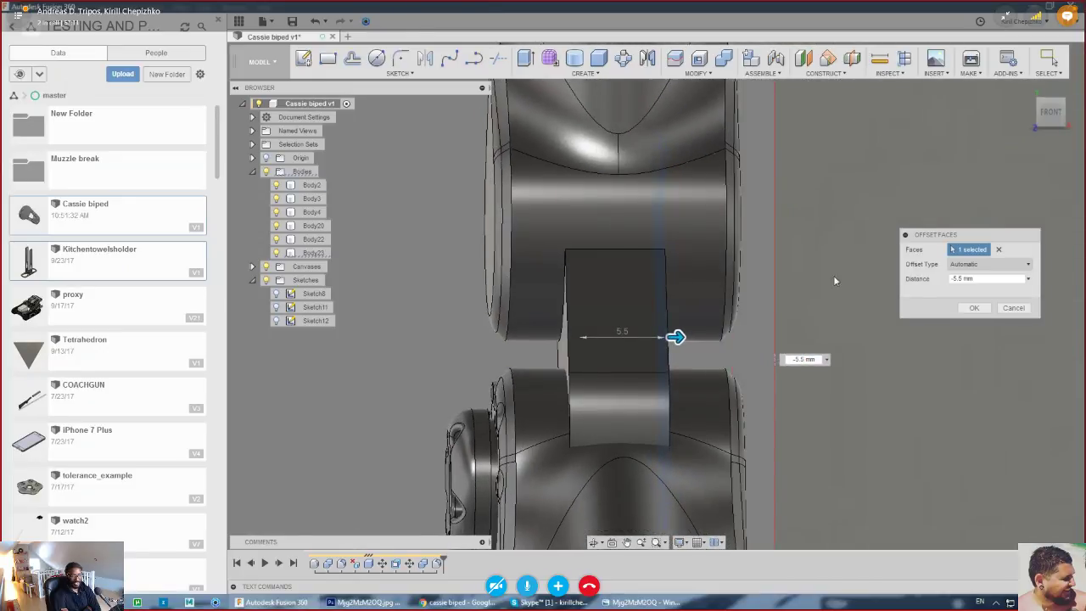
pyautogui.click(972, 308)
# - Chamfer the curved edges on both sides of the upper joint's slot with an equal distance of 1.0 mm
pyautogui.moveTo(1034, 124)
pyautogui.mouseDown()
pyautogui.moveTo(1020, 95)
pyautogui.moveTo(1050, 117)
pyautogui.moveTo(1015, 125)
pyautogui.mouseUp()
pyautogui.moveTo(738, 277); pyautogui.dragTo(730, 309, button='middle')
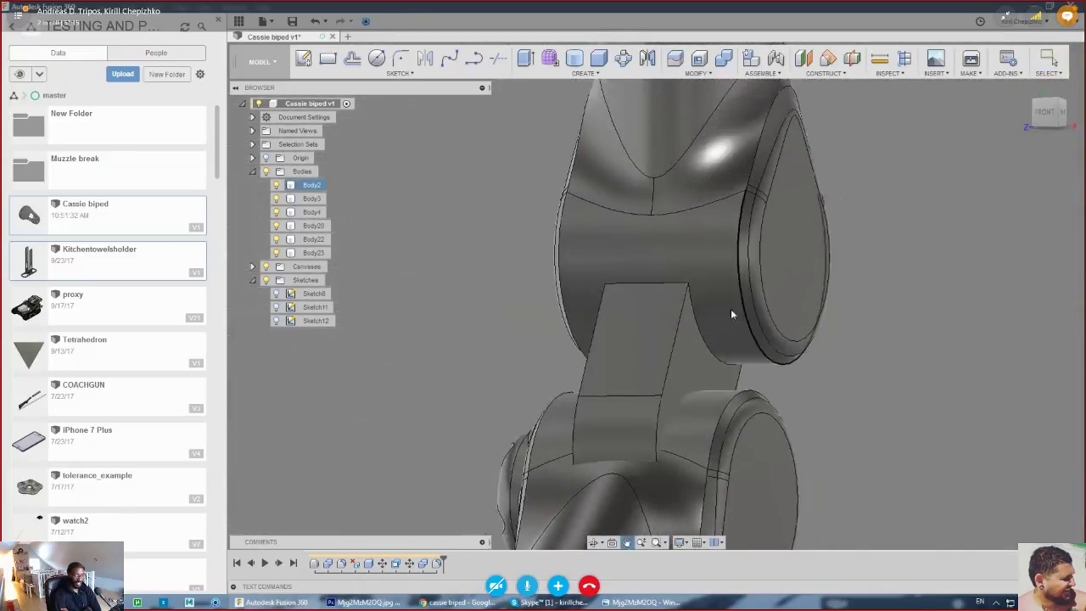
pyautogui.scroll(2, 731, 309)
pyautogui.rightClick(701, 349)
pyautogui.click(681, 412)
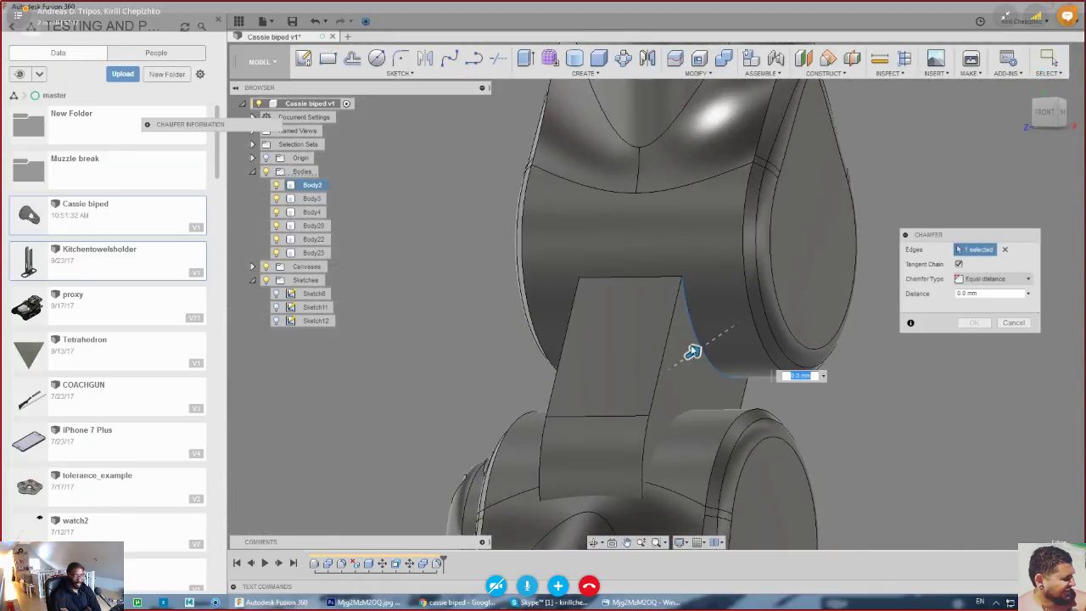
pyautogui.moveTo(705, 337); pyautogui.dragTo(695, 340)
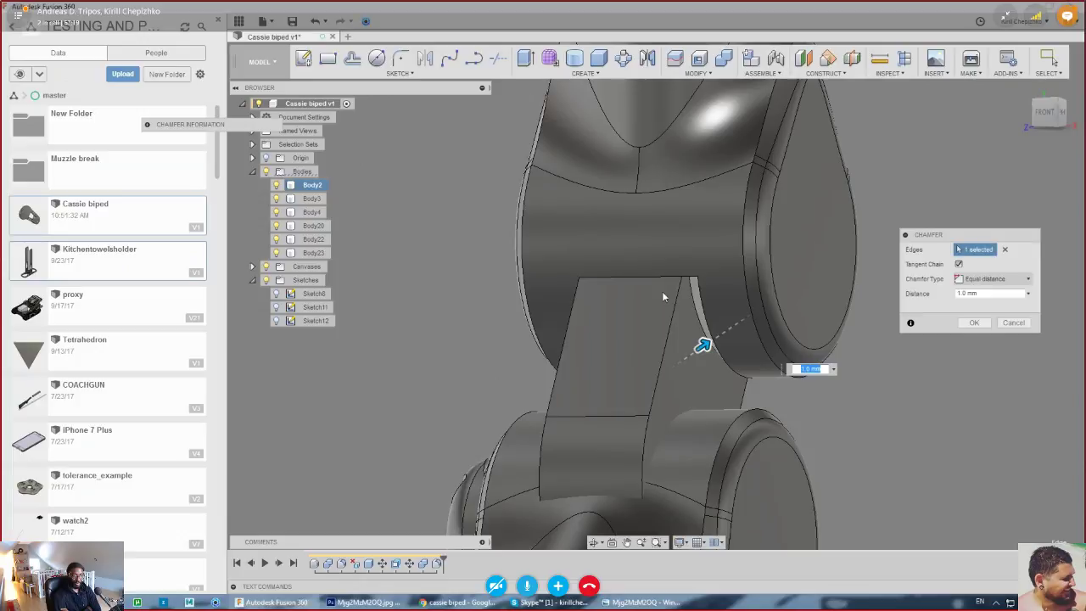
pyautogui.keyDown('shift'); pyautogui.moveTo(650, 293); pyautogui.dragTo(557, 367, button='middle'); pyautogui.keyUp('shift')
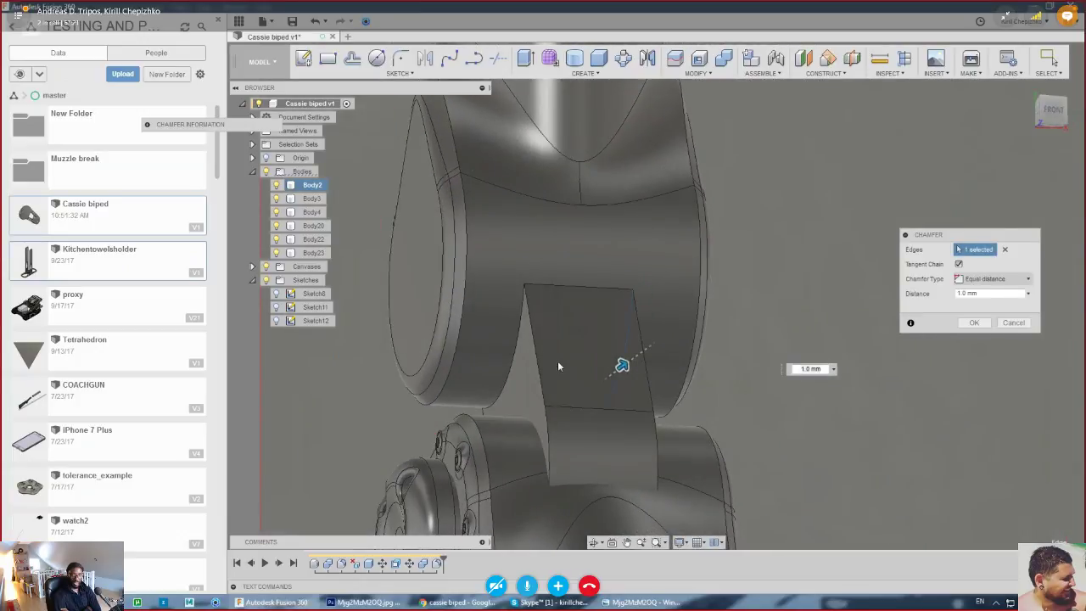
pyautogui.click(511, 354)
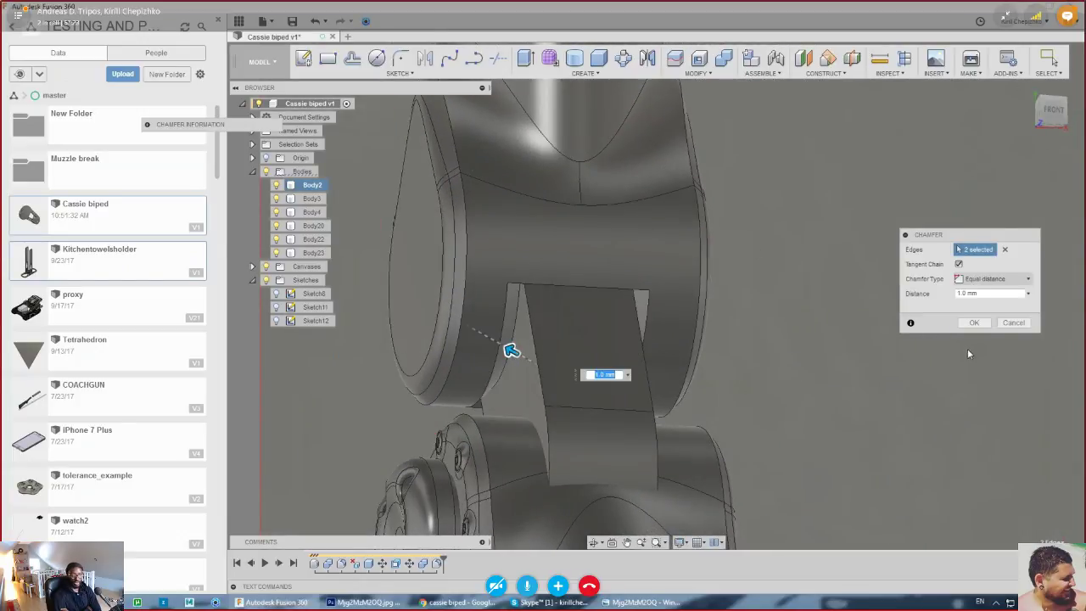
pyautogui.click(974, 322)
# - Fillet the upper edges of the upper joint's slot, at the front and the back, with a 0.5 mm radius
pyautogui.scroll(5, 632, 303)
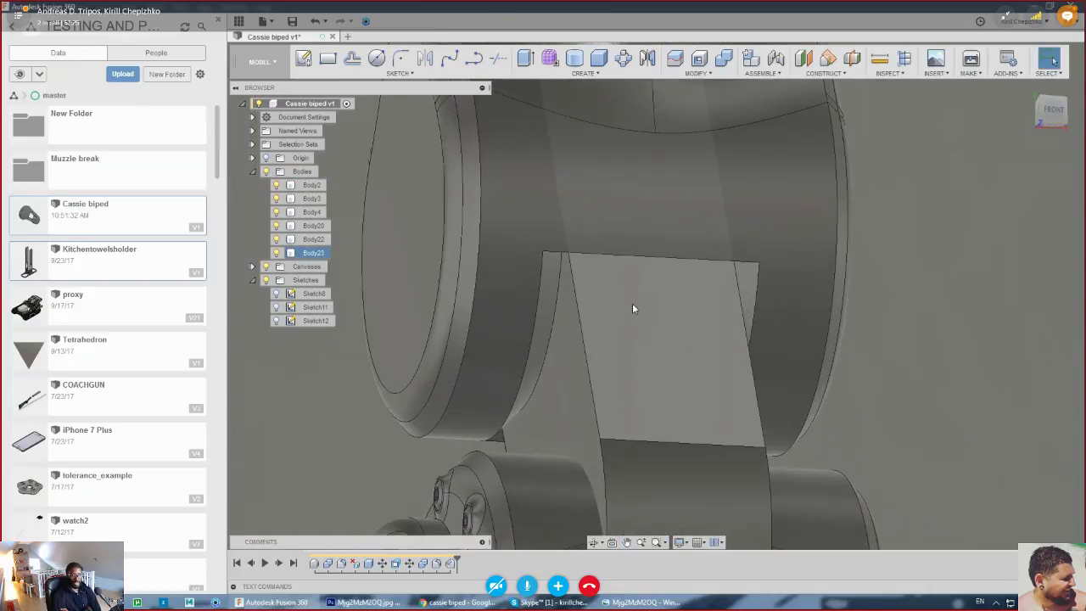
pyautogui.rightClick(641, 253)
pyautogui.click(638, 257)
pyautogui.click(637, 256)
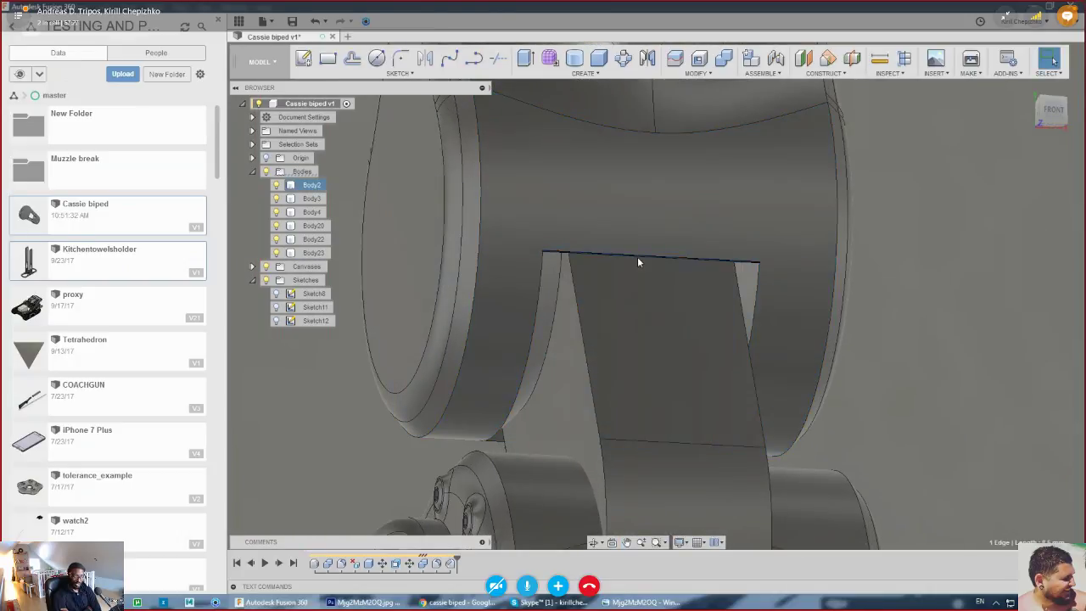
pyautogui.rightClick(637, 257)
pyautogui.click(626, 318)
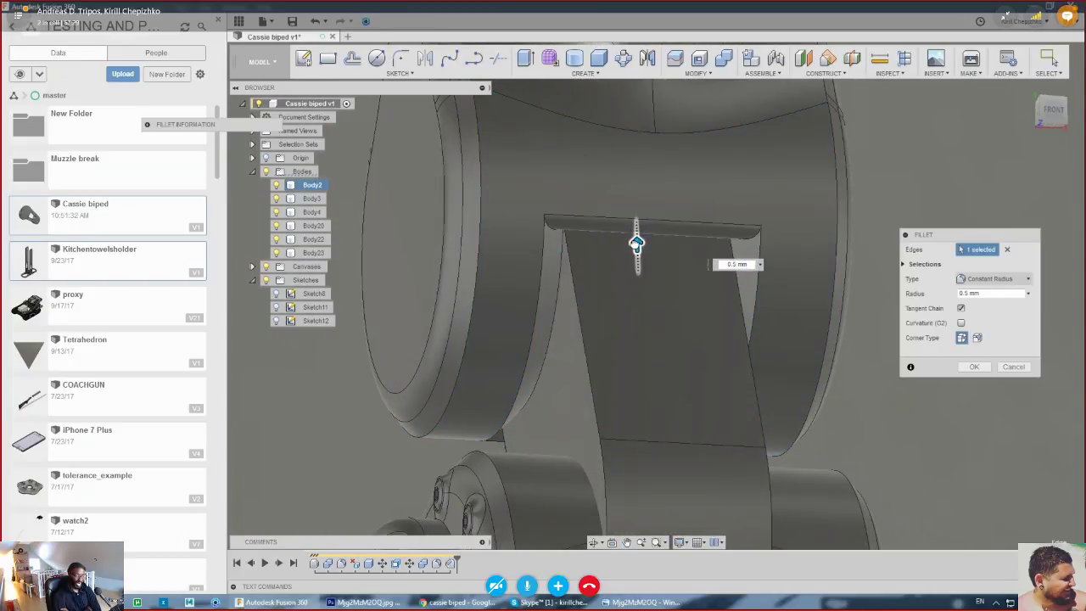
pyautogui.moveTo(641, 256); pyautogui.dragTo(650, 246)
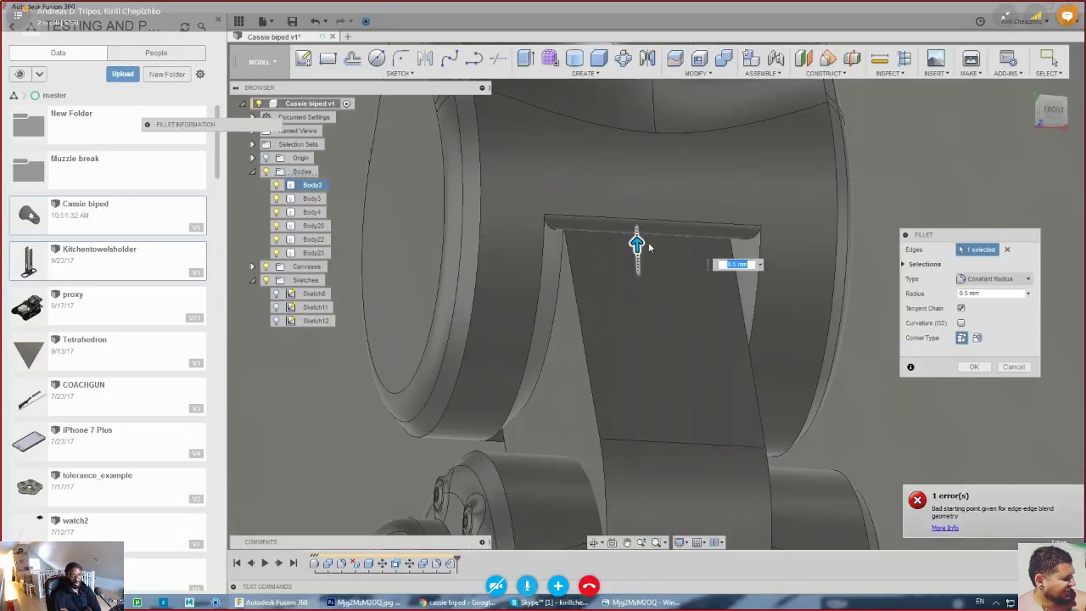
pyautogui.scroll(-3, 661, 247)
pyautogui.moveTo(1051, 118)
pyautogui.mouseDown()
pyautogui.moveTo(1005, 100)
pyautogui.moveTo(956, 140)
pyautogui.mouseUp()
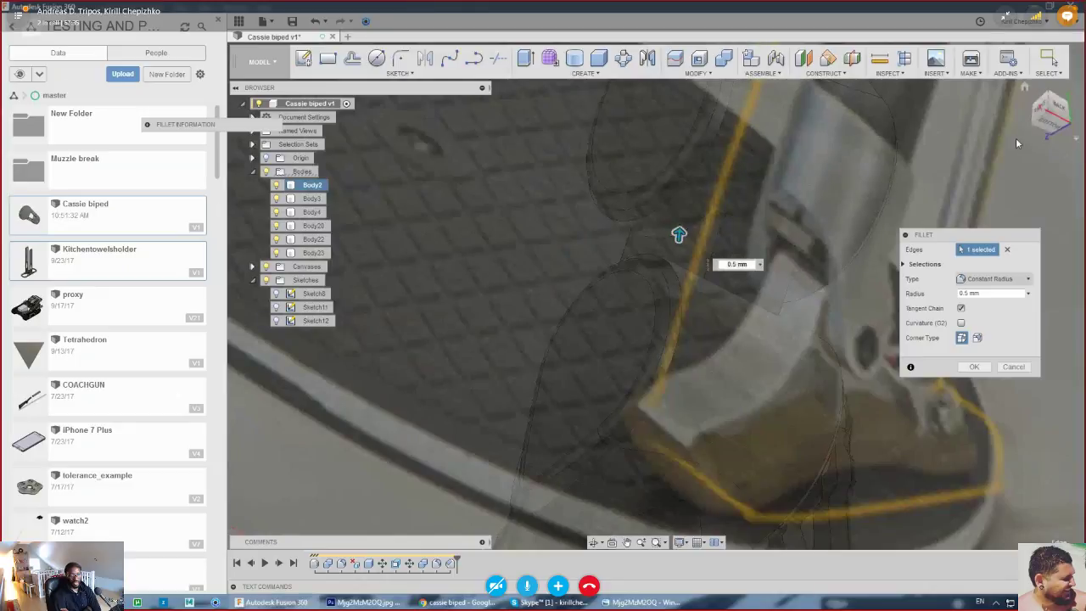
pyautogui.moveTo(1044, 125); pyautogui.dragTo(1071, 117)
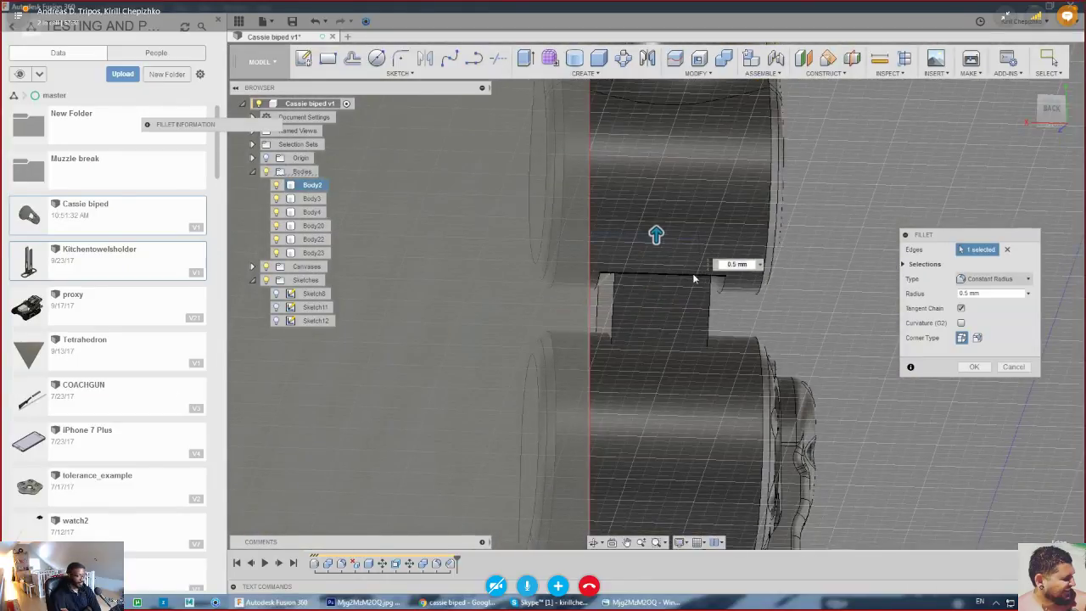
pyautogui.click(693, 276)
pyautogui.keyDown('shift'); pyautogui.moveTo(692, 272); pyautogui.dragTo(484, 321, button='middle'); pyautogui.keyUp('shift')
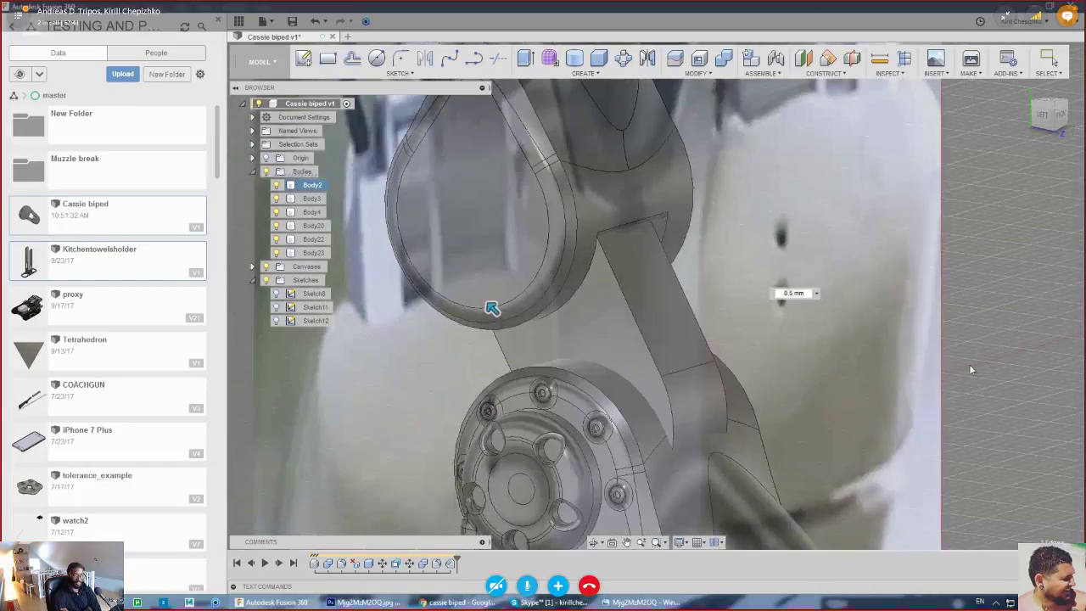
pyautogui.click(973, 365)
# - Join the connecting block and the lower joint into one body with Combine
pyautogui.click(1059, 115)
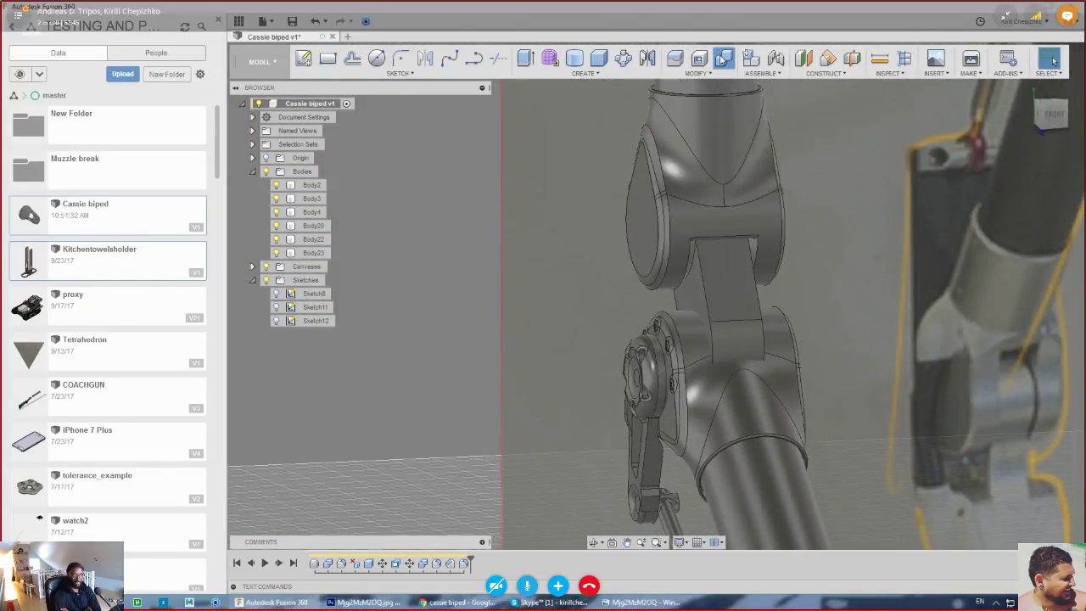
pyautogui.click(724, 57)
pyautogui.click(713, 301)
pyautogui.click(707, 373)
pyautogui.click(994, 279)
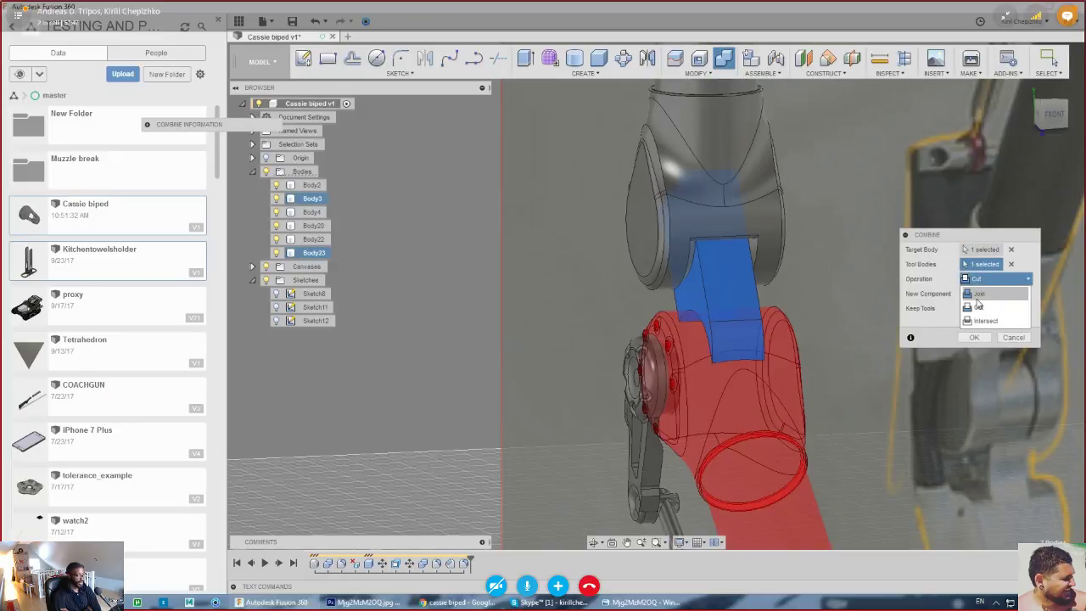
pyautogui.click(975, 292)
pyautogui.click(972, 337)
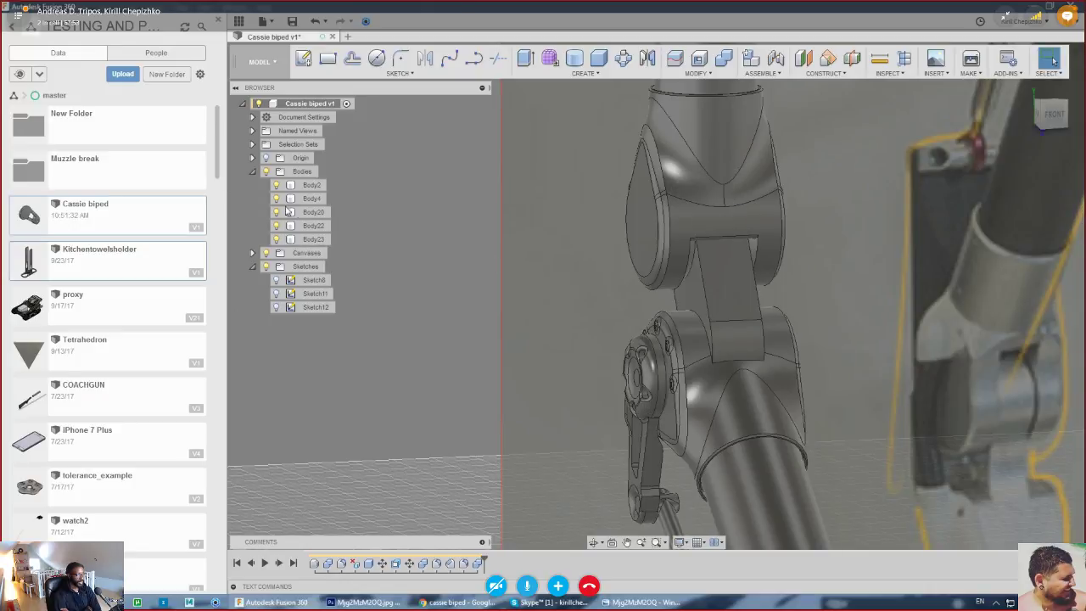
# - Fillet the two curved edges where the block's sides meet the lower joint with a 3.3 mm radius
pyautogui.moveTo(848, 313); pyautogui.dragTo(793, 321, button='middle')
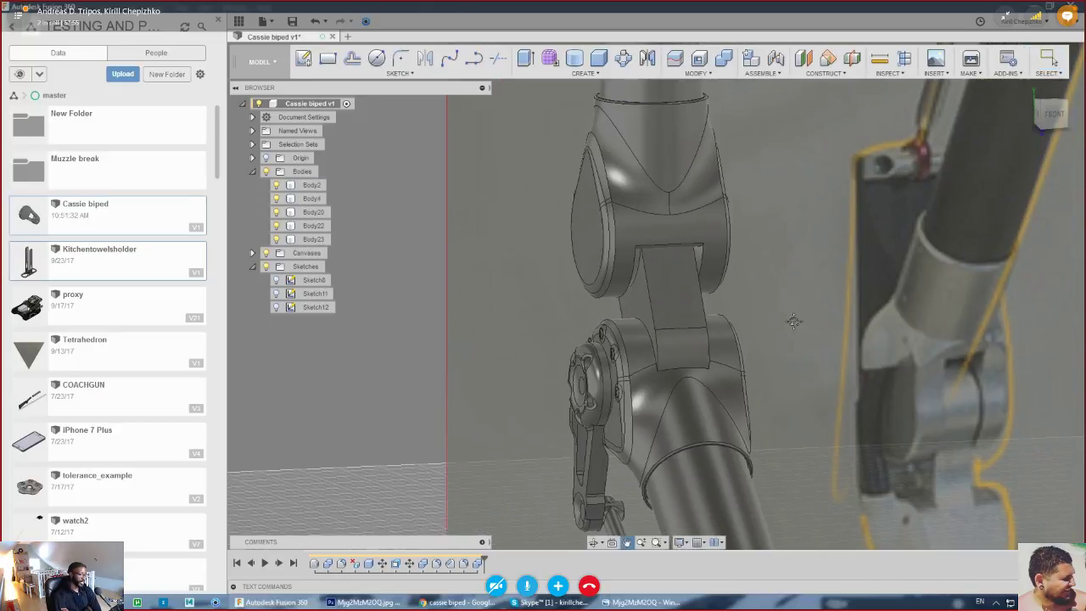
pyautogui.scroll(5, 631, 341)
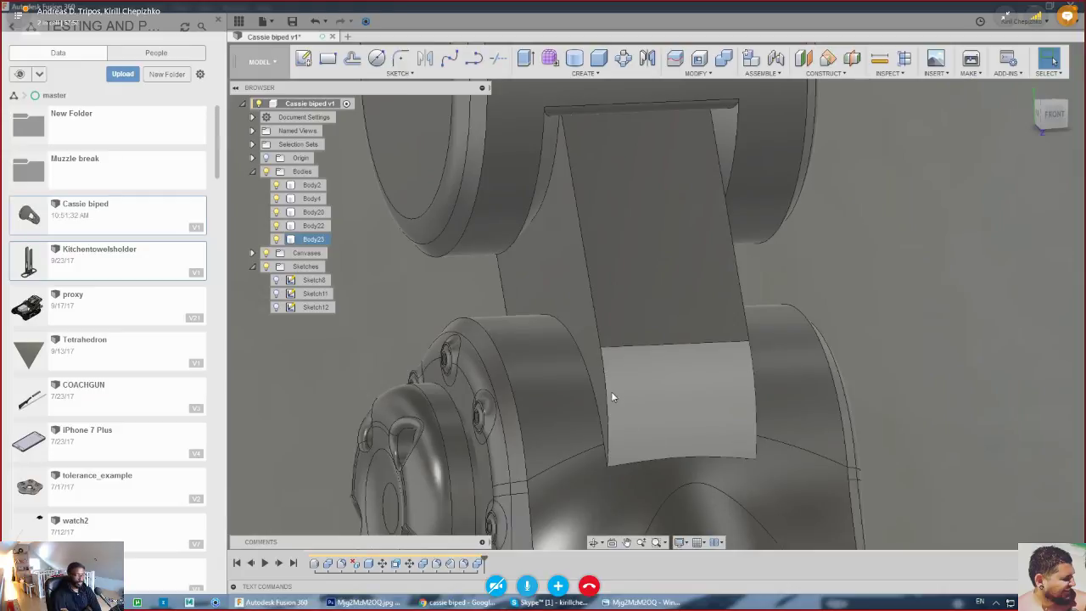
pyautogui.click(592, 390)
pyautogui.rightClick(594, 390)
pyautogui.click(571, 450)
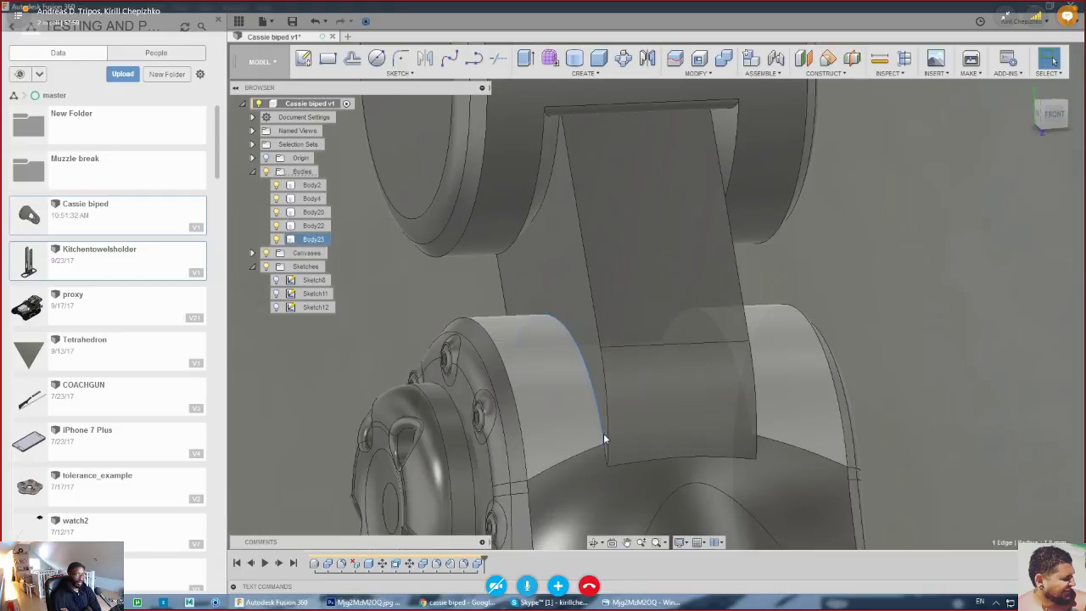
pyautogui.click(743, 362)
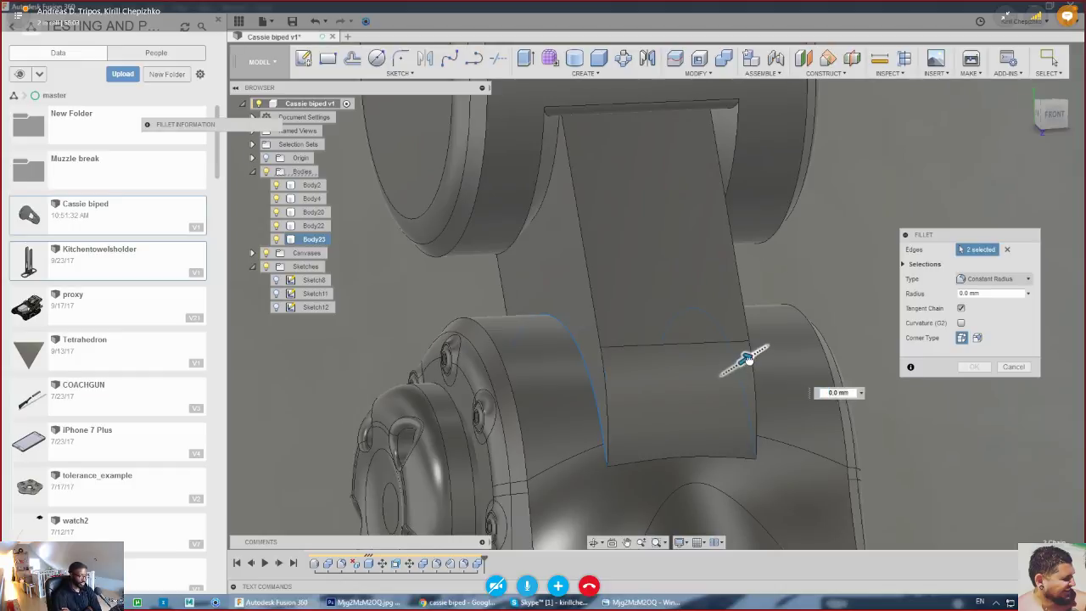
pyautogui.moveTo(744, 360); pyautogui.dragTo(770, 343)
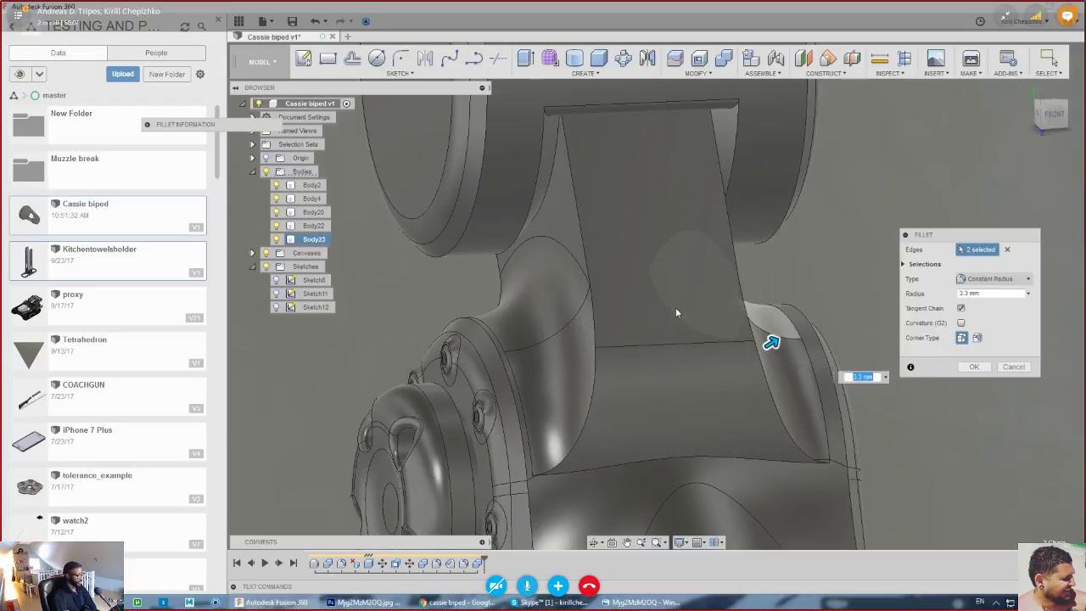
pyautogui.scroll(-3, 675, 310)
pyautogui.click(969, 369)
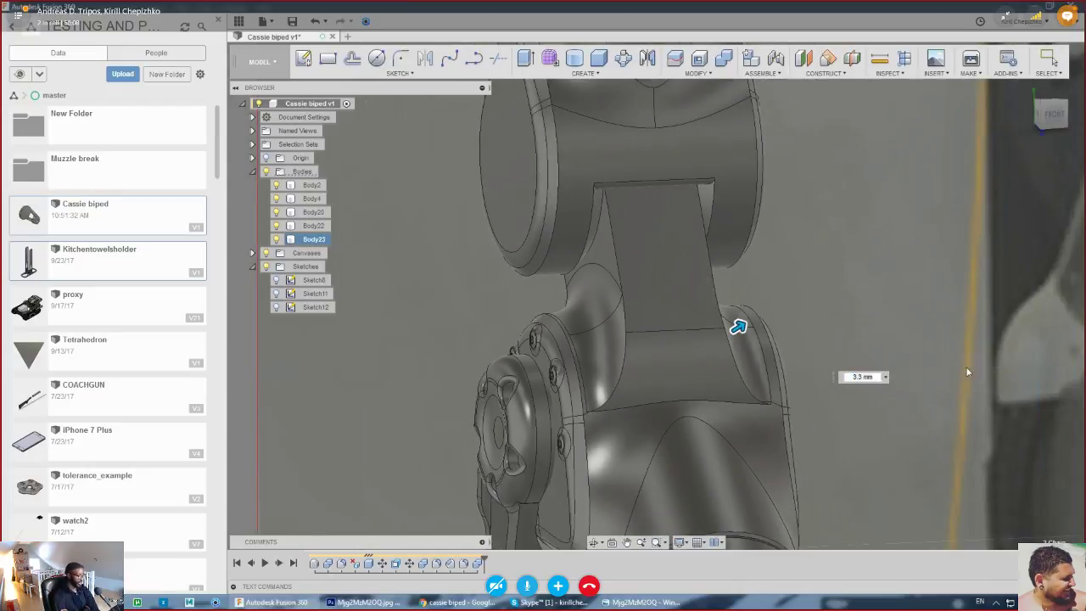
# - Fillet the block's two long front side edges with a 2.5 mm radius
pyautogui.rightClick(613, 229)
pyautogui.click(593, 290)
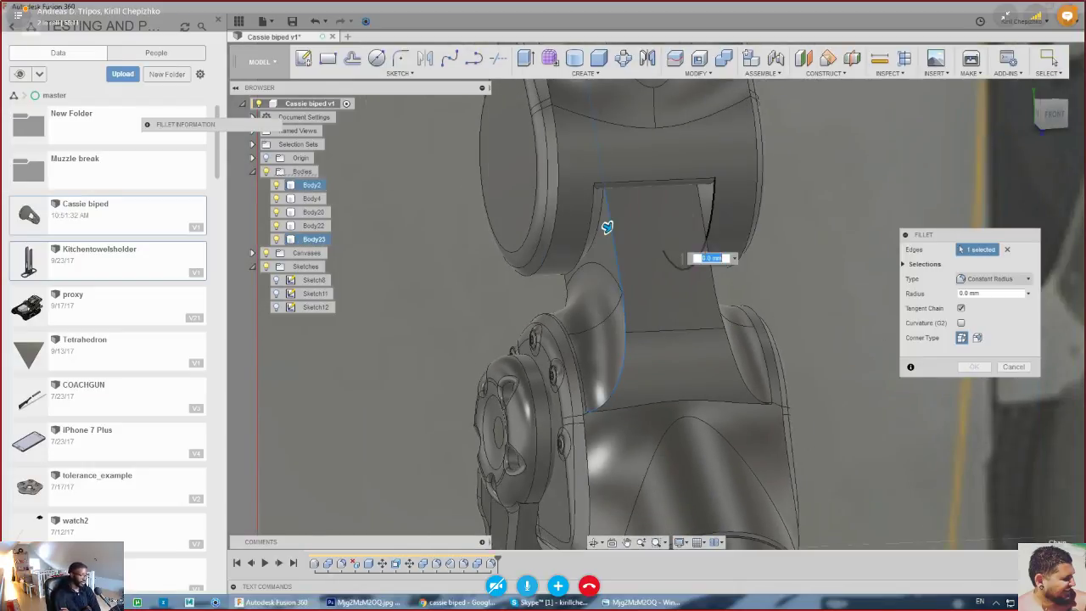
pyautogui.click(708, 249)
pyautogui.moveTo(715, 241); pyautogui.dragTo(681, 245)
pyautogui.scroll(-4, 692, 244)
pyautogui.scroll(4, 701, 247)
pyautogui.scroll(-3, 681, 245)
pyautogui.moveTo(1051, 119)
pyautogui.mouseDown()
pyautogui.moveTo(1078, 121)
pyautogui.moveTo(1050, 136)
pyautogui.moveTo(1060, 117)
pyautogui.mouseUp()
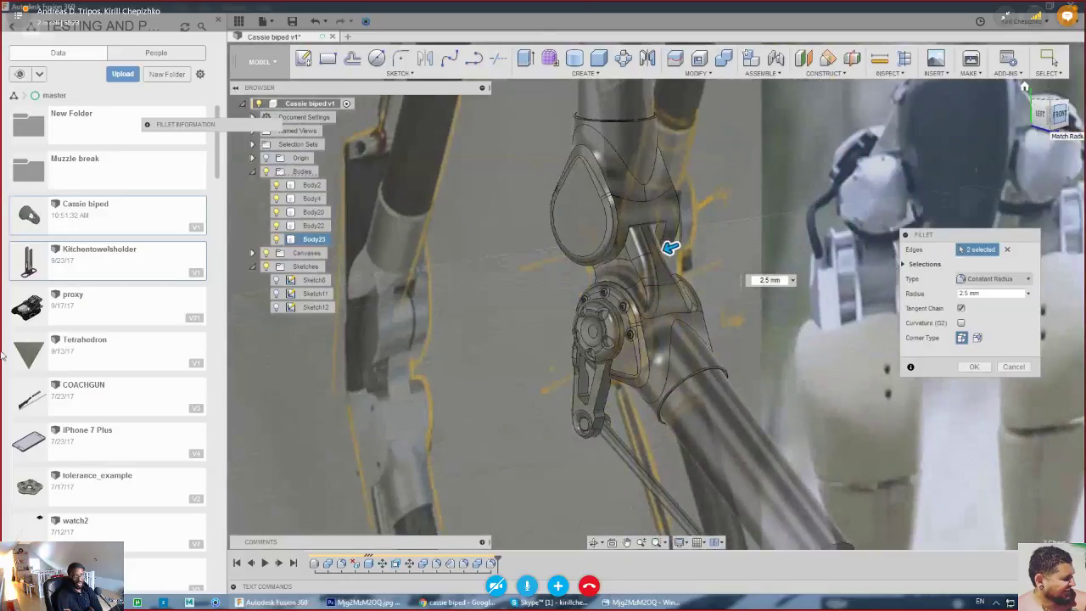
pyautogui.click(973, 371)
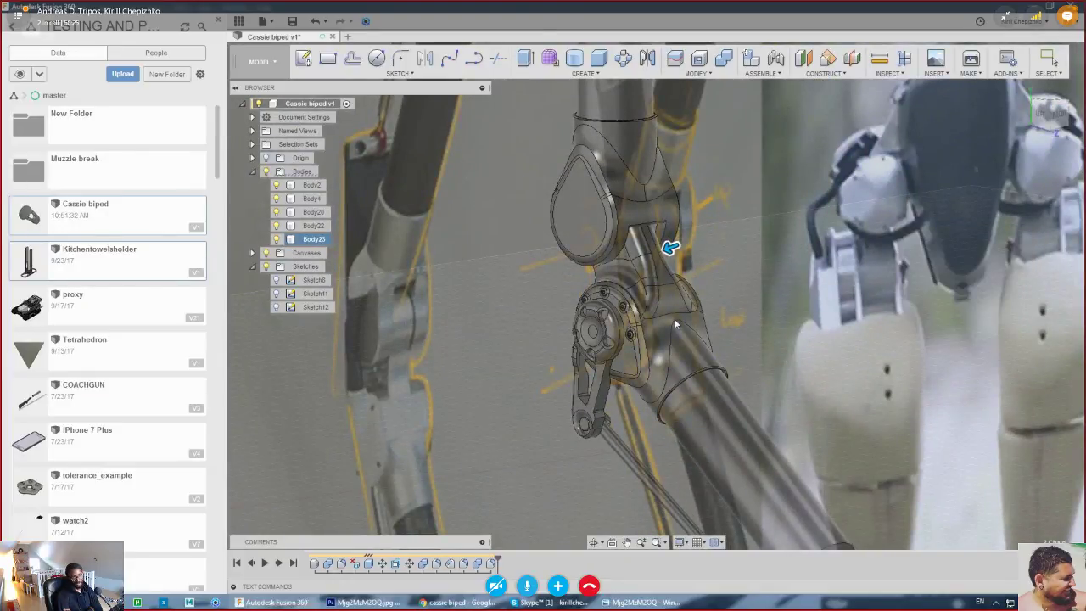
pyautogui.scroll(-4, 672, 303)
pyautogui.moveTo(679, 334); pyautogui.dragTo(675, 345, button='middle')
pyautogui.scroll(3, 676, 347)
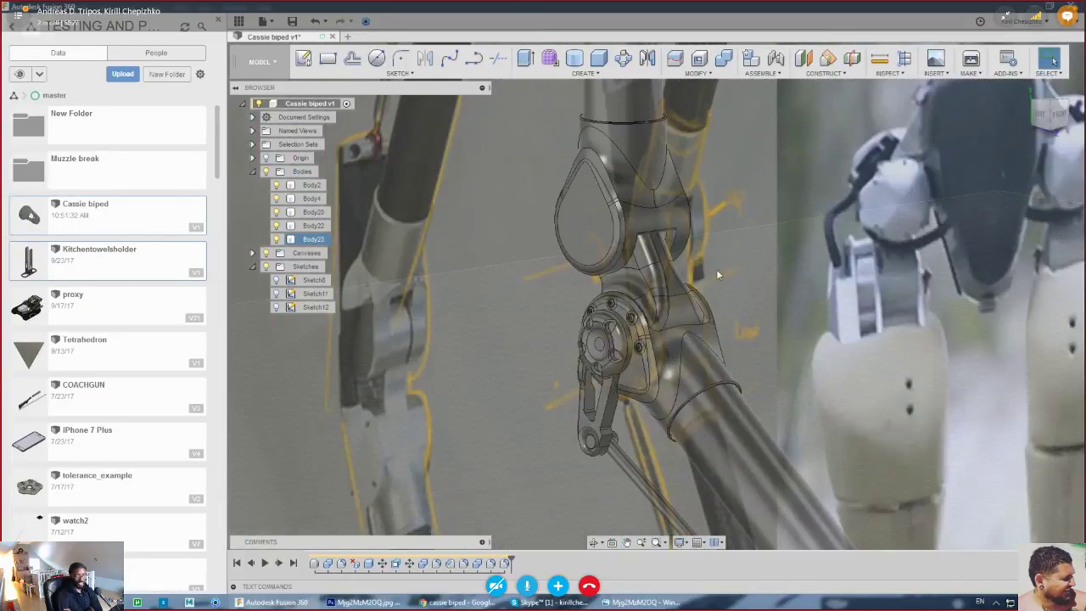
# - Examine the leg joint from several angles and compare its upper and lower joints with the reference photos
pyautogui.moveTo(1037, 106); pyautogui.dragTo(1077, 110)
pyautogui.keyDown('shift'); pyautogui.moveTo(772, 336); pyautogui.dragTo(632, 373, button='middle'); pyautogui.keyUp('shift')
pyautogui.scroll(-4, 739, 351)
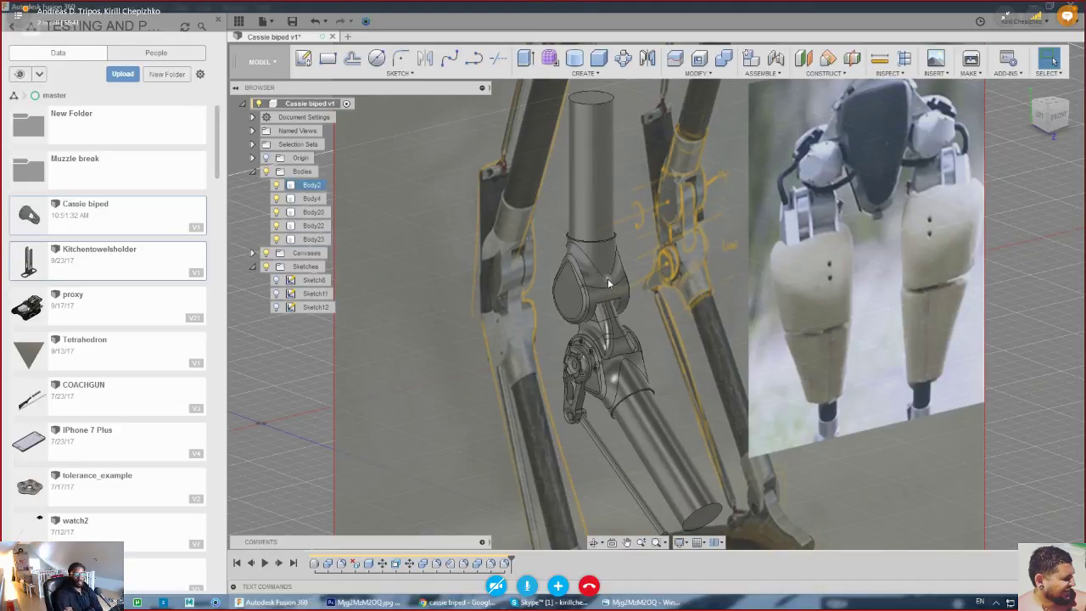
pyautogui.keyDown('shift'); pyautogui.moveTo(651, 315); pyautogui.dragTo(638, 338, button='middle'); pyautogui.keyUp('shift')
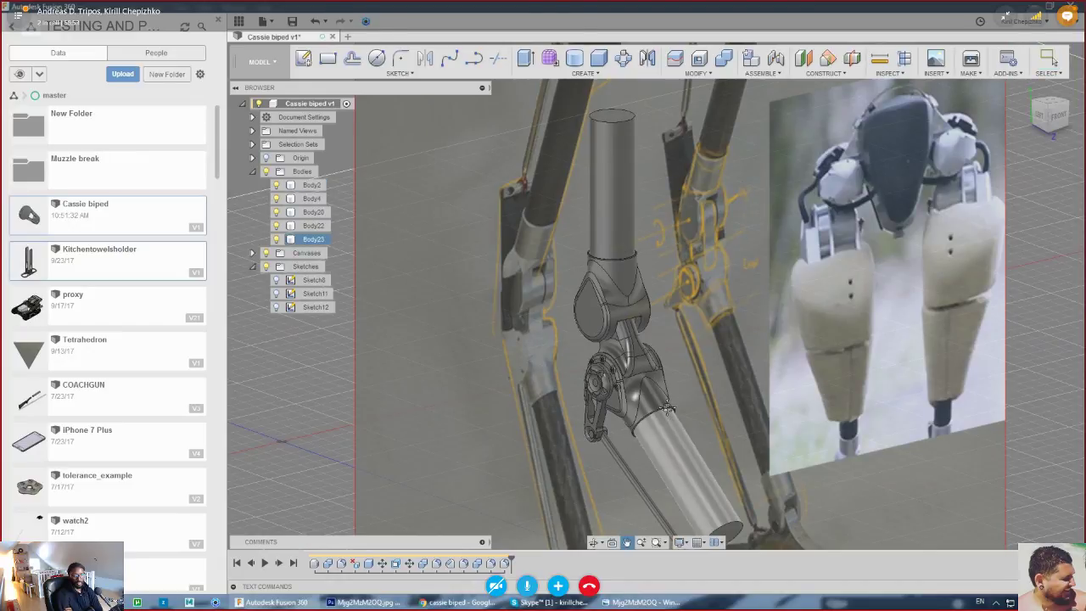
pyautogui.scroll(2, 663, 358)
pyautogui.moveTo(763, 256); pyautogui.dragTo(731, 433, button='middle')
pyautogui.scroll(1, 731, 433)
pyautogui.scroll(-1, 547, 252)
pyautogui.moveTo(585, 282); pyautogui.dragTo(654, 197, button='middle')
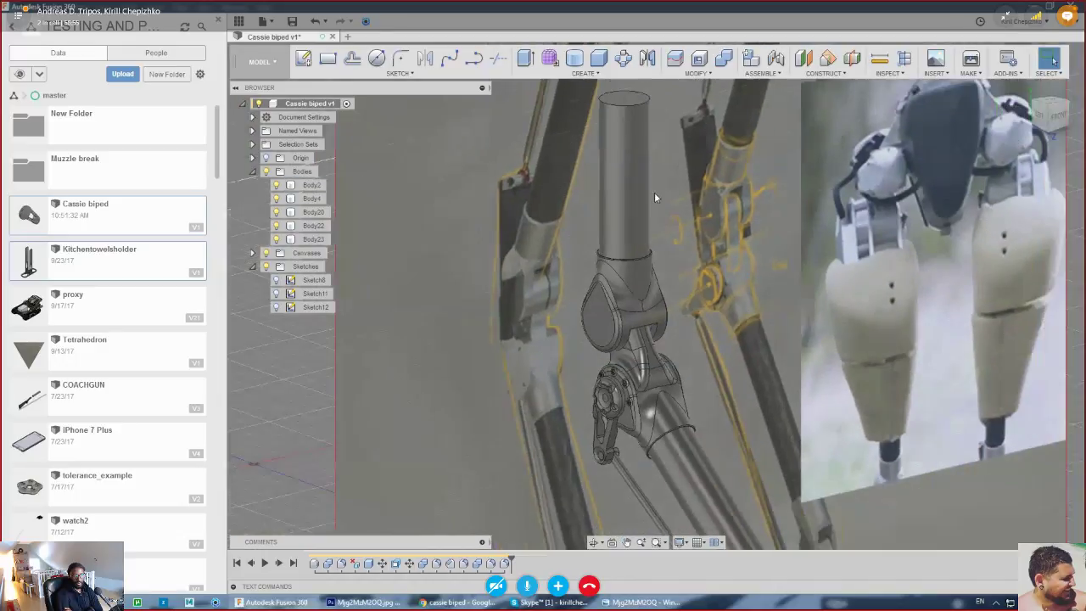
pyautogui.moveTo(652, 403); pyautogui.dragTo(636, 324, button='middle')
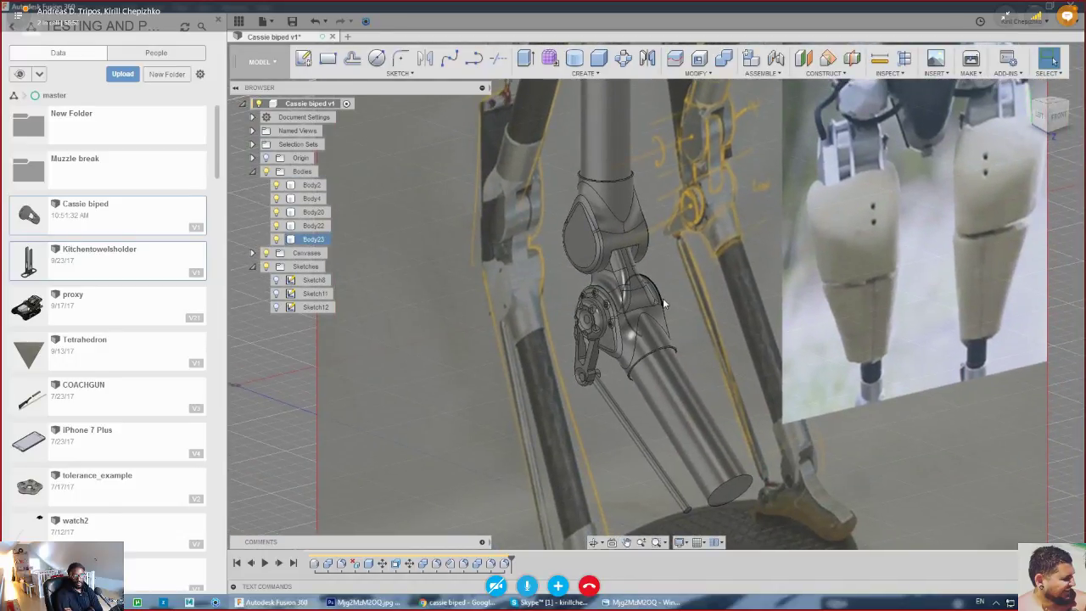
pyautogui.scroll(-1, 663, 298)
pyautogui.keyDown('shift'); pyautogui.moveTo(695, 158); pyautogui.dragTo(666, 361, button='middle'); pyautogui.keyUp('shift')
pyautogui.scroll(1, 702, 361)
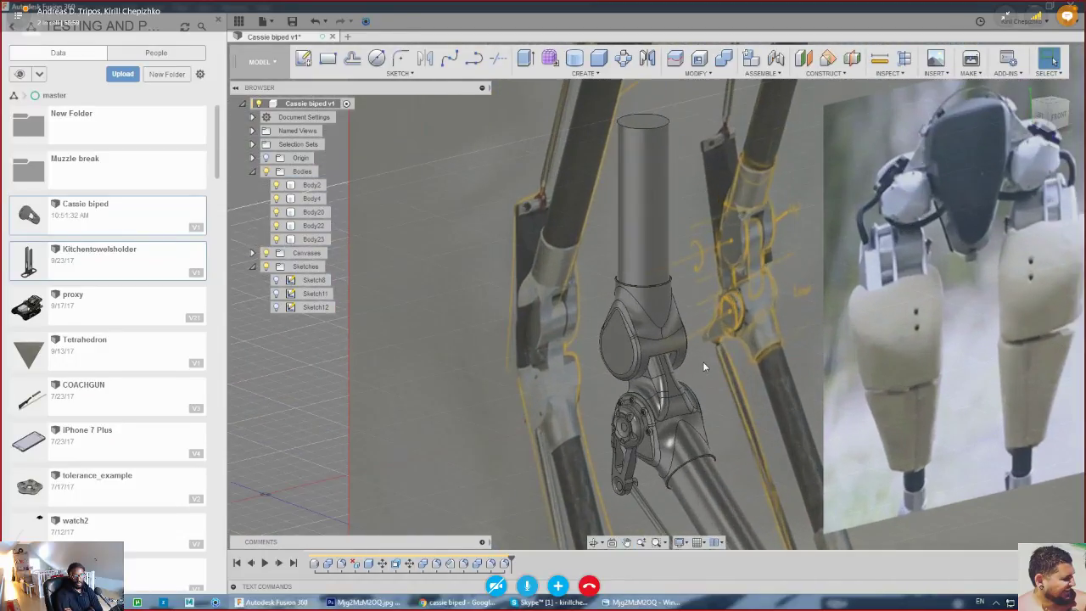
pyautogui.scroll(3, 743, 297)
pyautogui.scroll(-1, 747, 263)
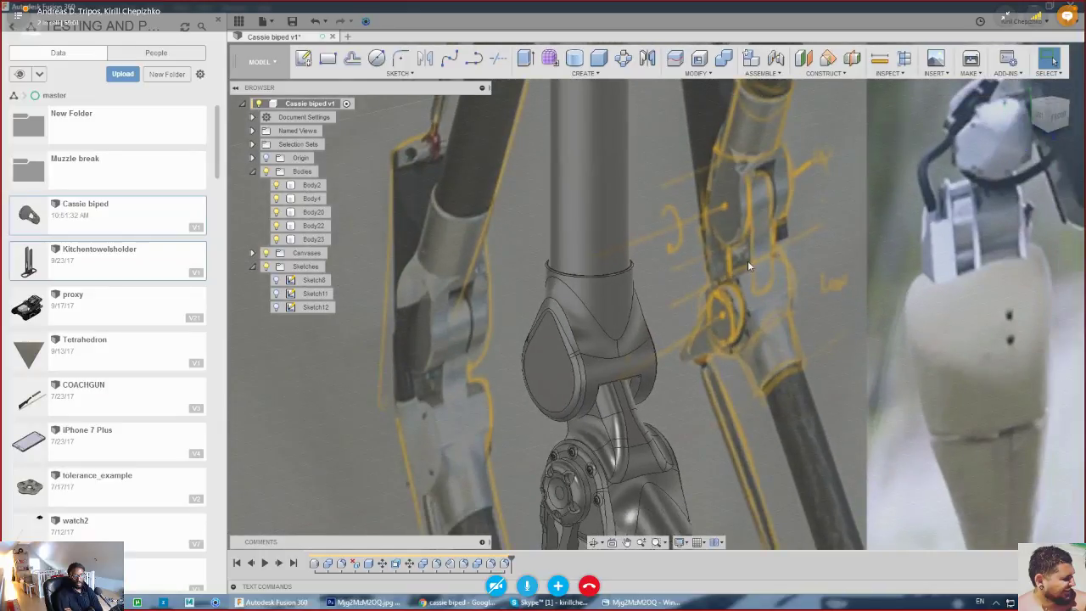
pyautogui.scroll(-1, 738, 238)
pyautogui.moveTo(730, 242); pyautogui.dragTo(761, 245, button='middle')
pyautogui.keyDown('shift'); pyautogui.moveTo(597, 394); pyautogui.dragTo(1019, 133, button='middle'); pyautogui.keyUp('shift')
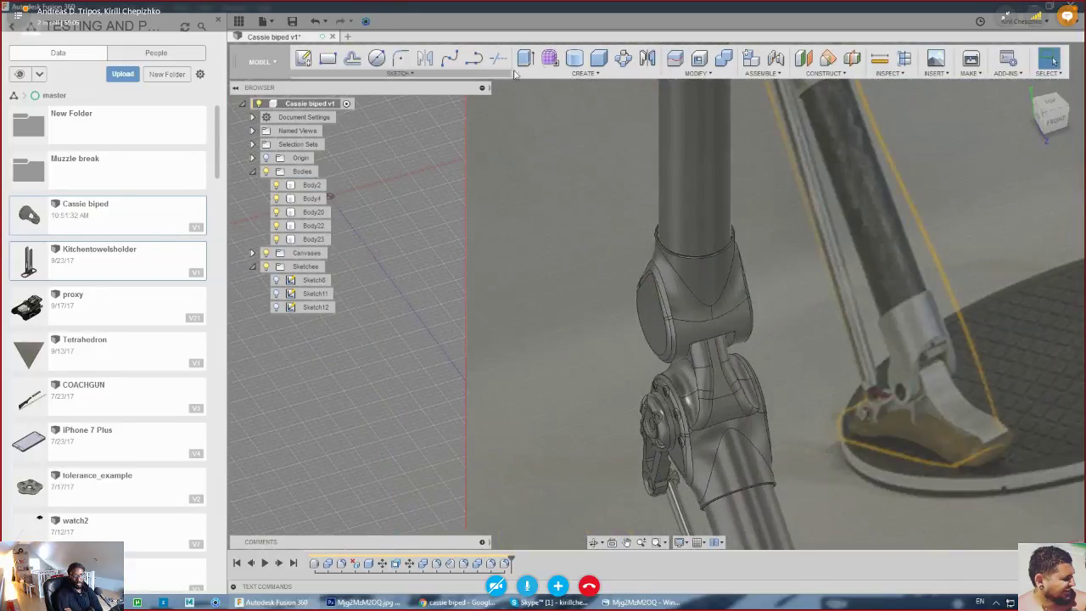
# - Create a cylinder 1.5 mm in diameter and 1.0 mm high on the horizontal origin plane as a new body
pyautogui.press('c')
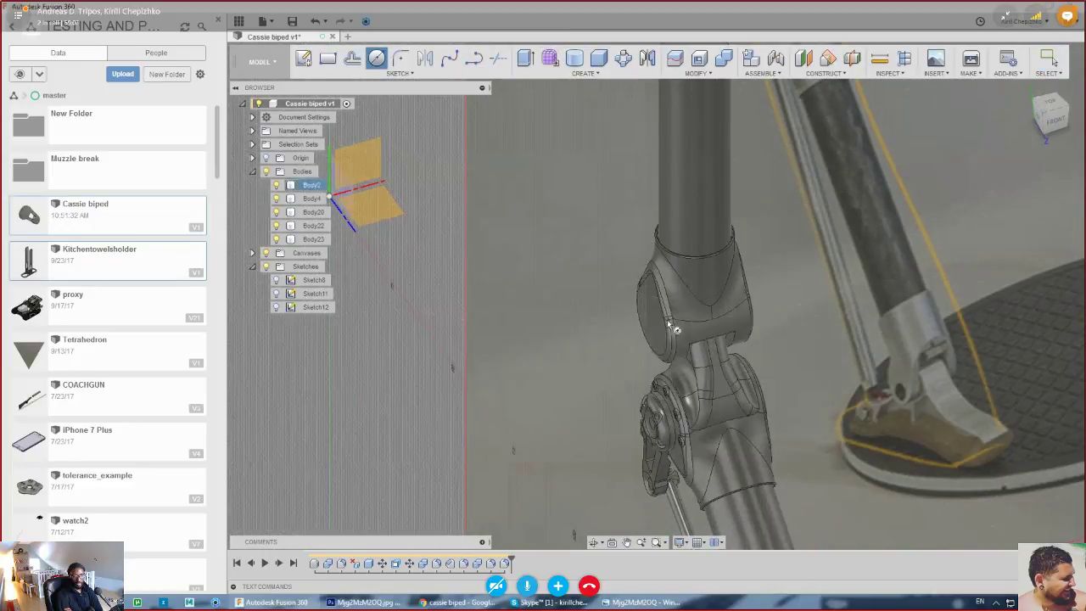
pyautogui.click(375, 217)
pyautogui.click(1049, 105)
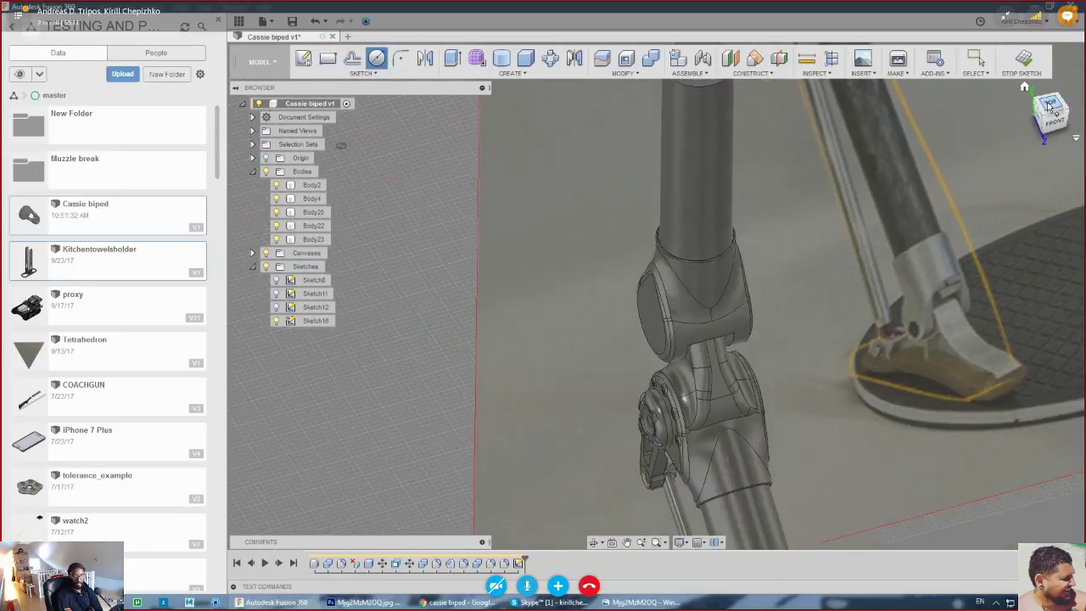
pyautogui.scroll(5, 669, 343)
pyautogui.click(673, 334)
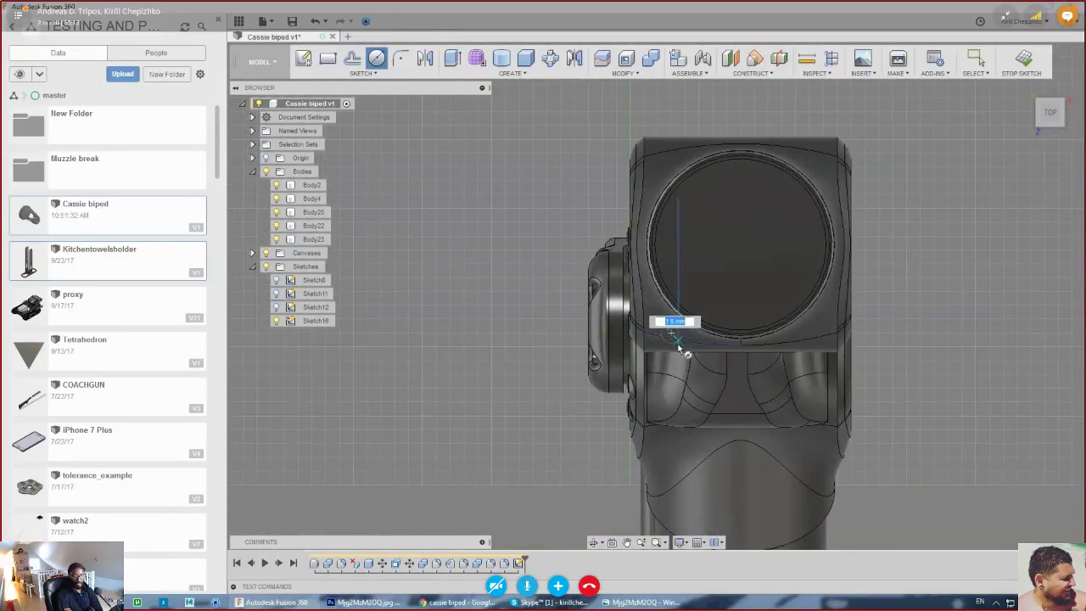
pyautogui.click(679, 347)
pyautogui.moveTo(1050, 112); pyautogui.dragTo(1061, 91)
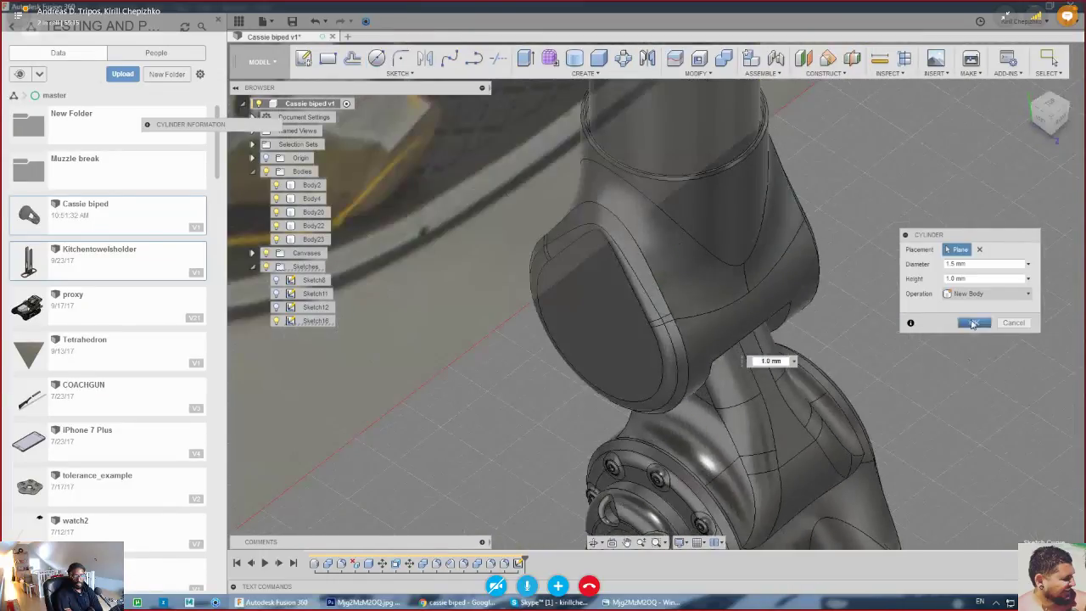
pyautogui.click(974, 322)
# - Move the small cylinder 72.0 mm upward along Z so that it sits at the upper joint's front surface
pyautogui.scroll(-4, 795, 405)
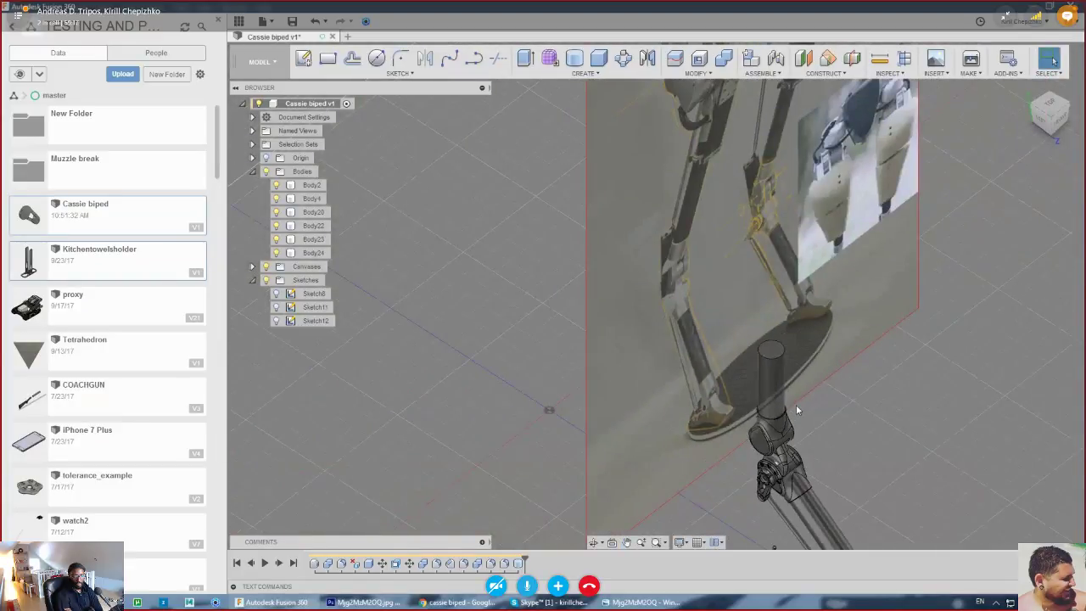
pyautogui.scroll(2, 786, 519)
pyautogui.scroll(8, 787, 521)
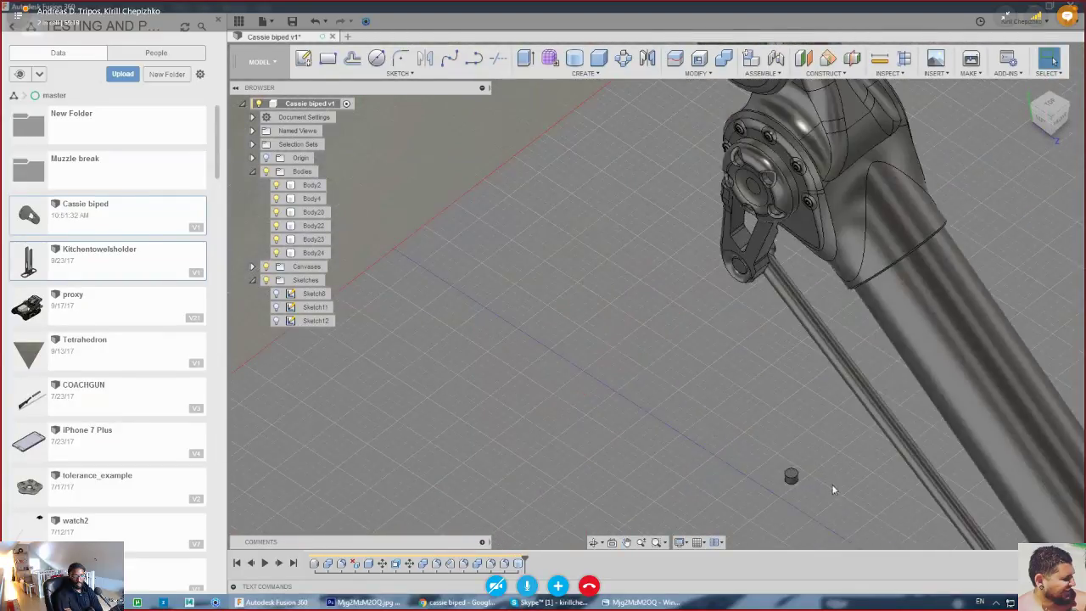
pyautogui.rightClick(733, 446)
pyautogui.click(689, 463)
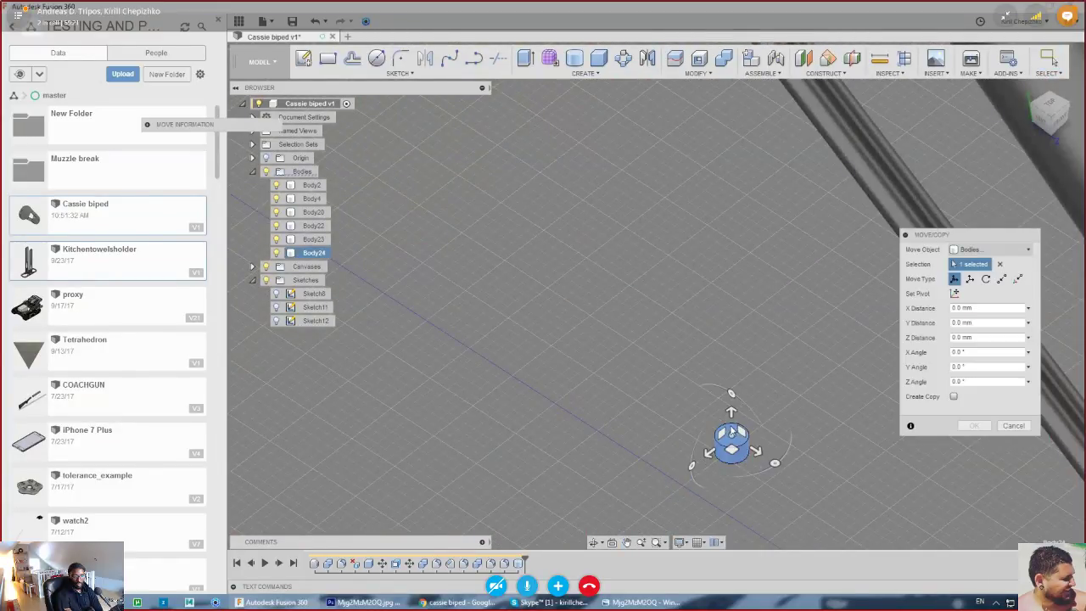
pyautogui.moveTo(731, 412); pyautogui.dragTo(732, 61)
pyautogui.scroll(4, 760, 302)
pyautogui.scroll(-6, 755, 316)
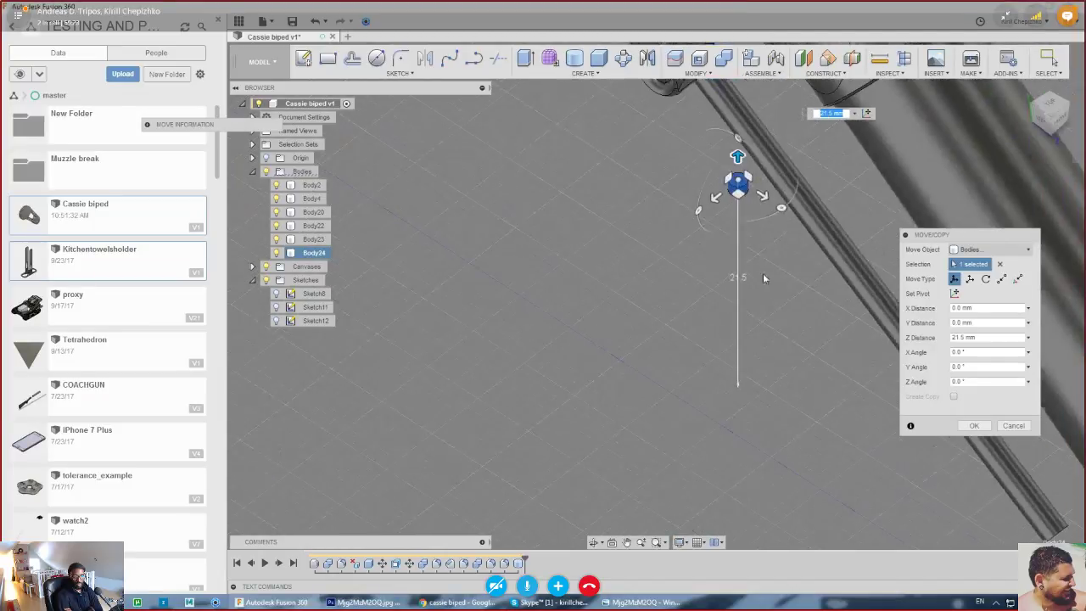
pyautogui.scroll(-4, 763, 279)
pyautogui.moveTo(764, 278); pyautogui.dragTo(597, 553, button='middle')
pyautogui.scroll(4, 591, 482)
pyautogui.moveTo(608, 477); pyautogui.dragTo(621, 12)
pyautogui.scroll(-1, 616, 102)
pyautogui.moveTo(614, 94); pyautogui.dragTo(609, 411, button='middle')
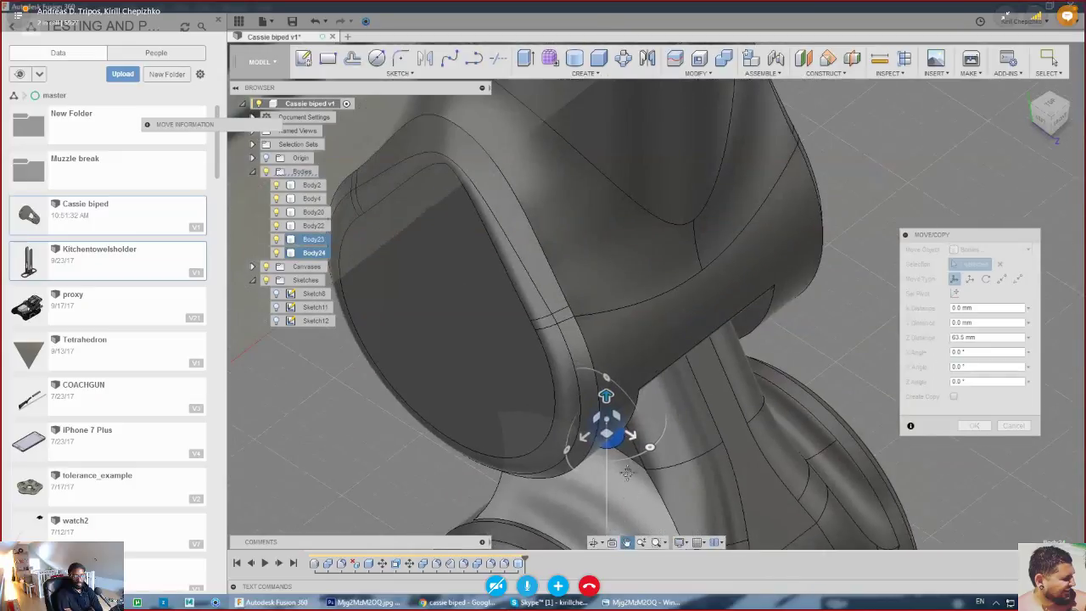
pyautogui.moveTo(605, 402); pyautogui.dragTo(567, 266)
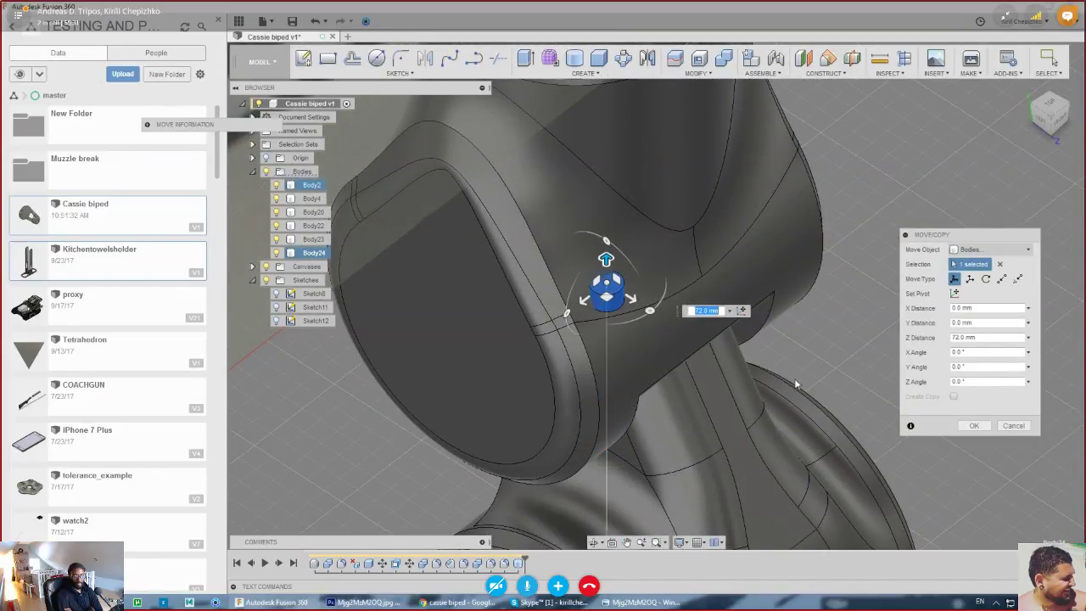
pyautogui.click(971, 427)
# - Offset the small cylinder's side face outward by 0.5 mm with Press Pull
pyautogui.scroll(3, 642, 303)
pyautogui.rightClick(593, 300)
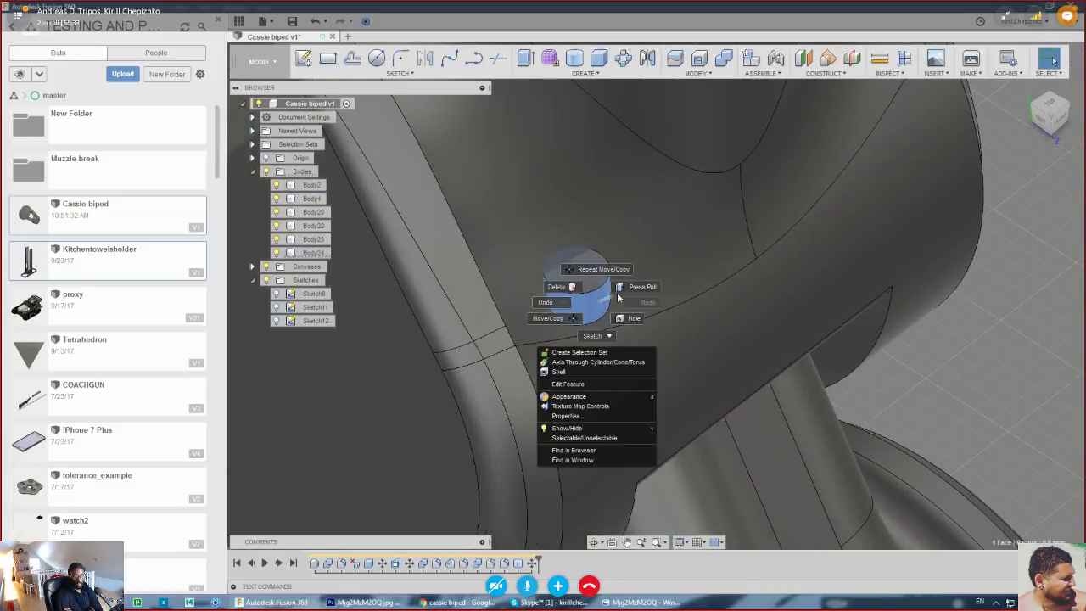
pyautogui.click(633, 287)
pyautogui.moveTo(594, 301); pyautogui.dragTo(683, 334)
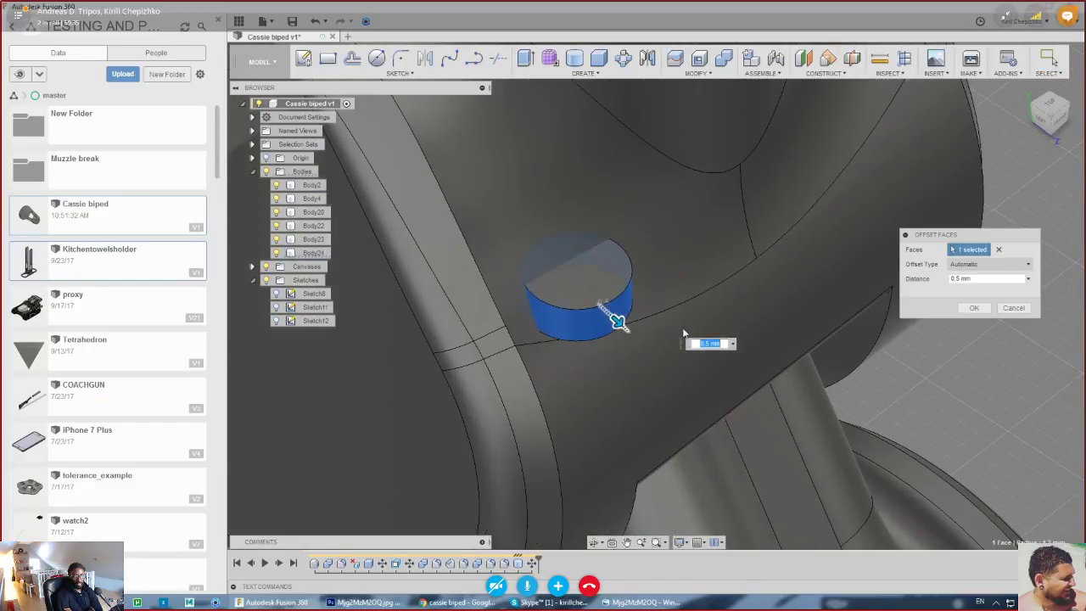
pyautogui.click(1009, 309)
# - Extend the small cylinder's top face upward by 3.2 mm with Press Pull
pyautogui.rightClick(598, 250)
pyautogui.click(636, 235)
pyautogui.moveTo(576, 270); pyautogui.dragTo(583, 165)
pyautogui.scroll(-4, 626, 303)
pyautogui.moveTo(658, 315); pyautogui.dragTo(682, 391, button='middle')
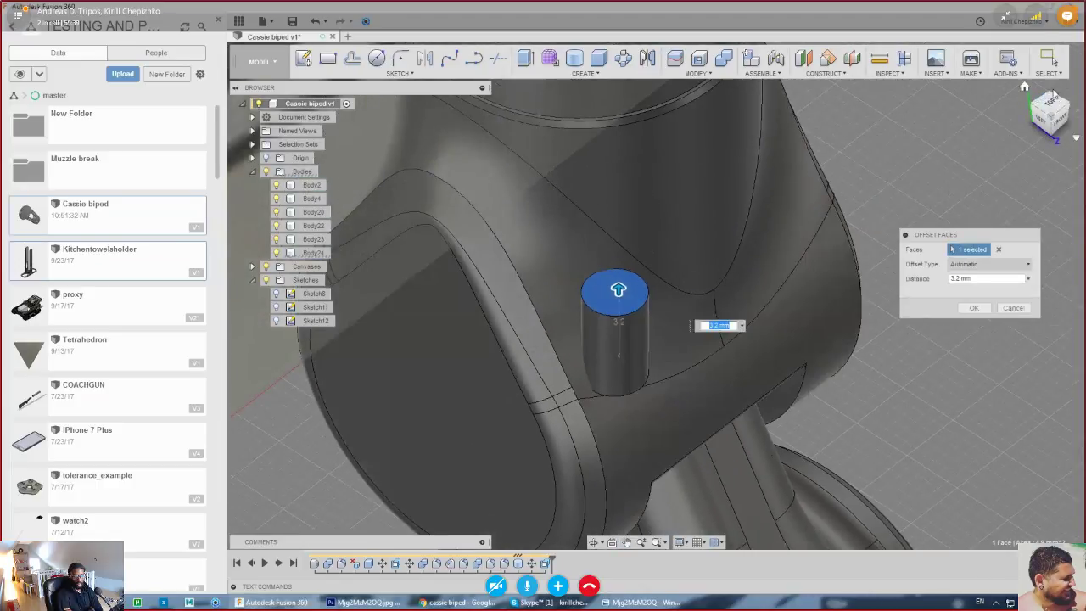
pyautogui.moveTo(1053, 95)
pyautogui.mouseDown()
pyautogui.moveTo(1006, 84)
pyautogui.moveTo(1054, 85)
pyautogui.mouseUp()
pyautogui.click(974, 308)
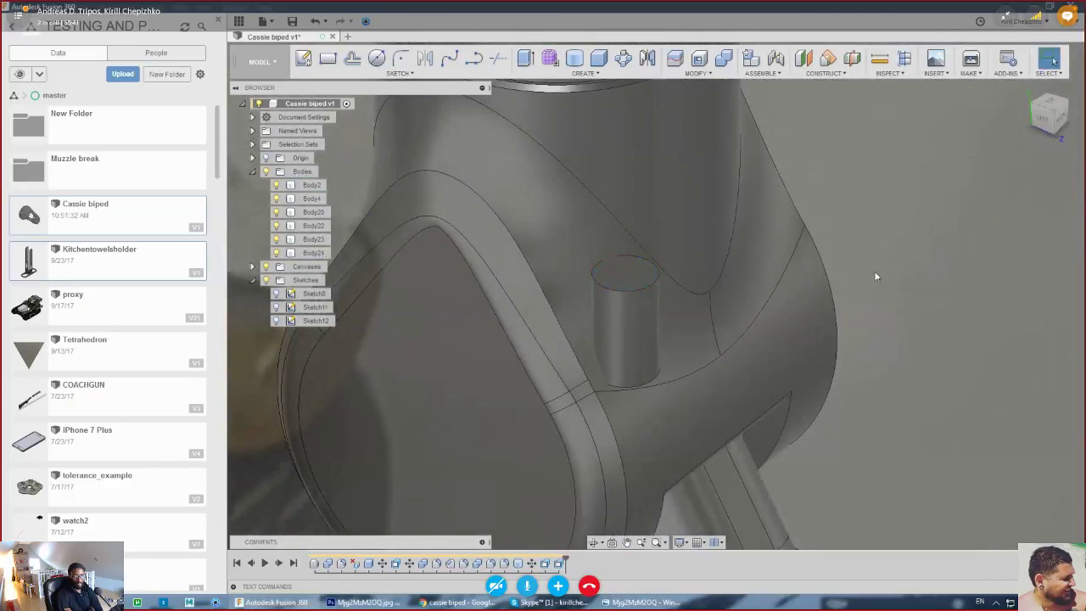
# - Tilt the small cylinder by -20° about the X axis on the upper joint
pyautogui.rightClick(629, 285)
pyautogui.click(629, 286)
pyautogui.rightClick(627, 292)
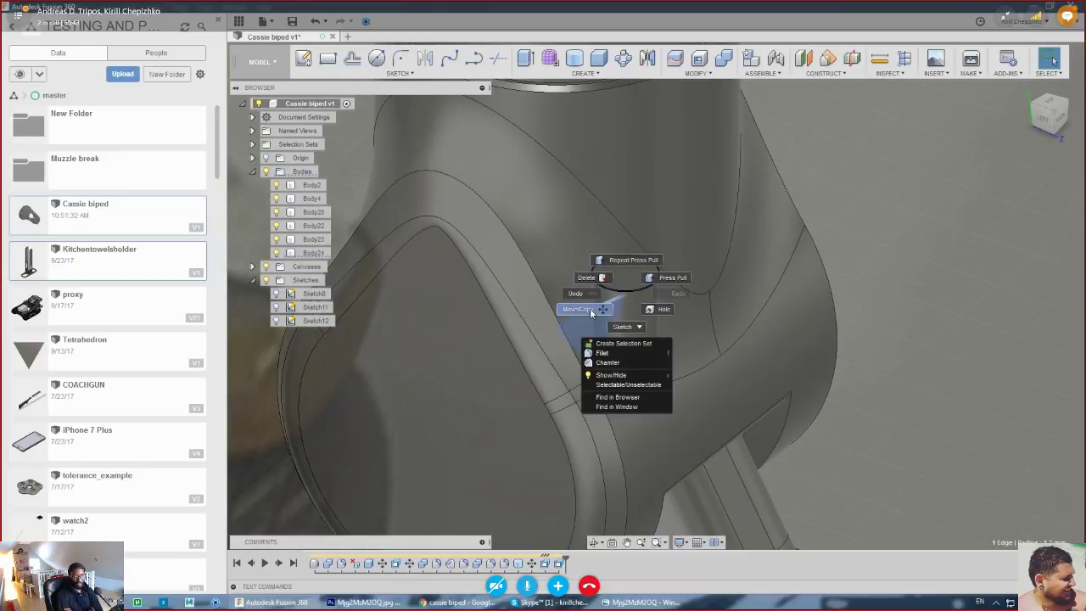
pyautogui.click(592, 311)
pyautogui.moveTo(625, 224); pyautogui.dragTo(640, 237)
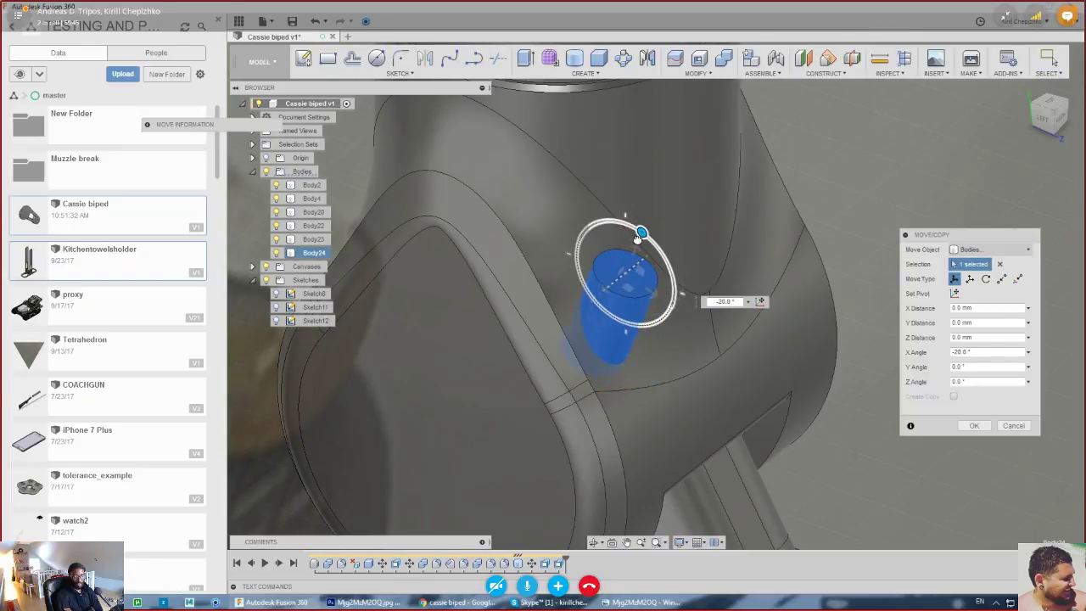
pyautogui.click(972, 426)
pyautogui.scroll(-5, 650, 296)
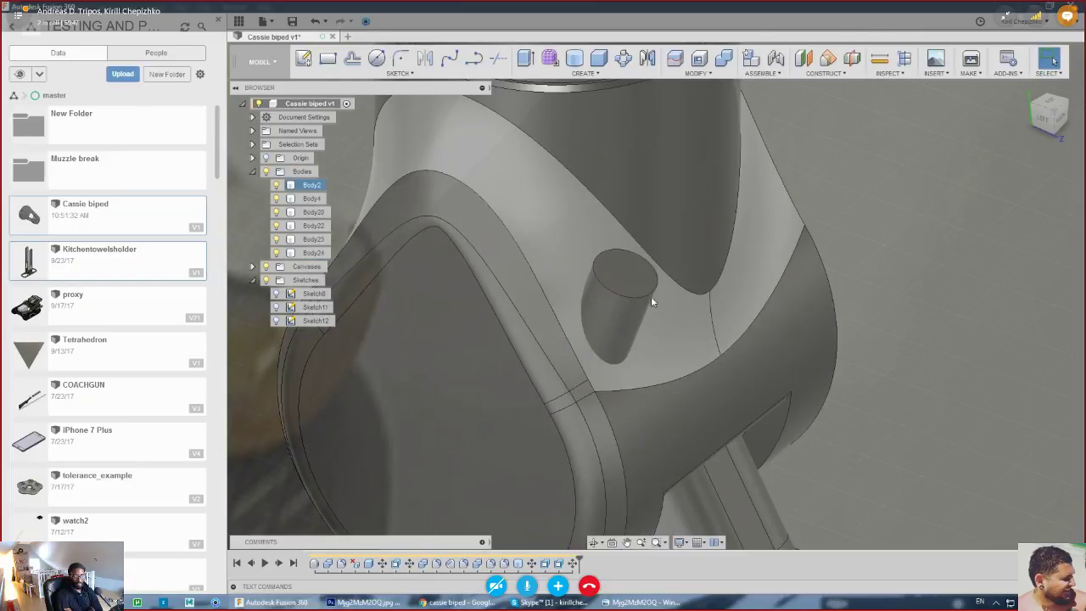
pyautogui.moveTo(651, 296)
pyautogui.keyDown('shift'); pyautogui.mouseDown(button='middle')
pyautogui.moveTo(560, 276)
pyautogui.moveTo(488, 293)
pyautogui.moveTo(640, 298)
pyautogui.moveTo(598, 295)
pyautogui.mouseUp(button='middle'); pyautogui.keyUp('shift')
pyautogui.scroll(8, 697, 309)
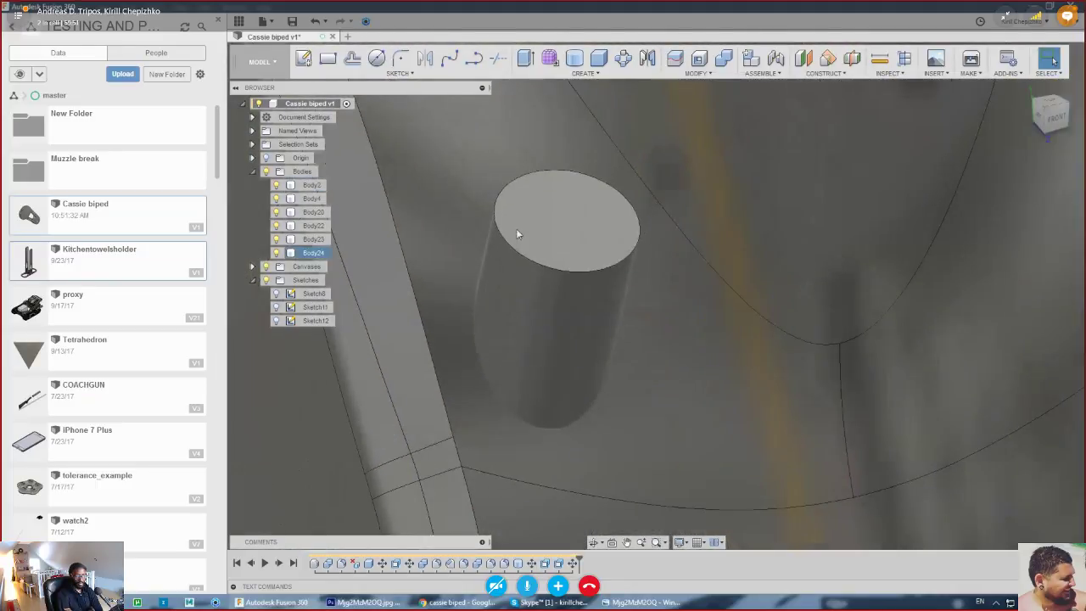
pyautogui.click(576, 58)
pyautogui.click(575, 230)
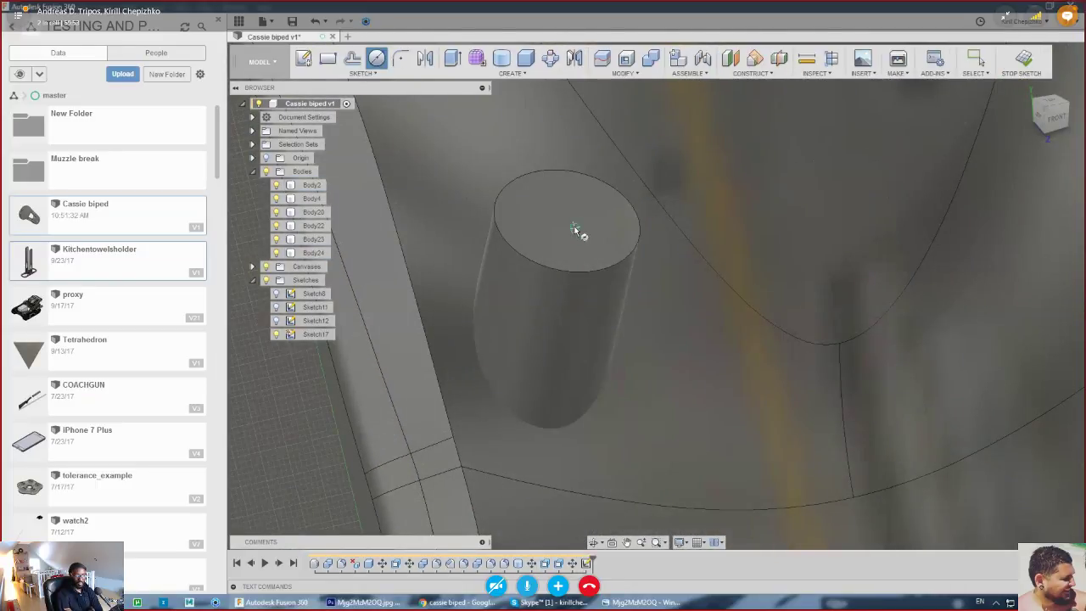
pyautogui.rightClick(565, 226)
pyautogui.click(533, 227)
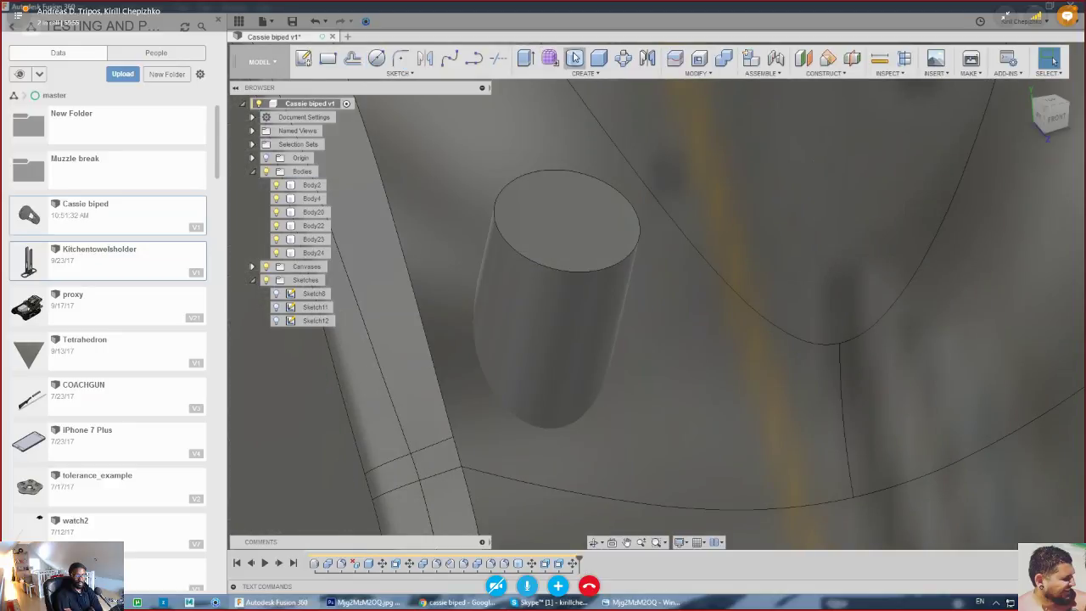
# - Cut a cylindrical recess 2.0 mm in diameter and 0.5 mm deep into the tilted cylinder's end face
pyautogui.click(575, 59)
pyautogui.click(604, 230)
pyautogui.click(566, 221)
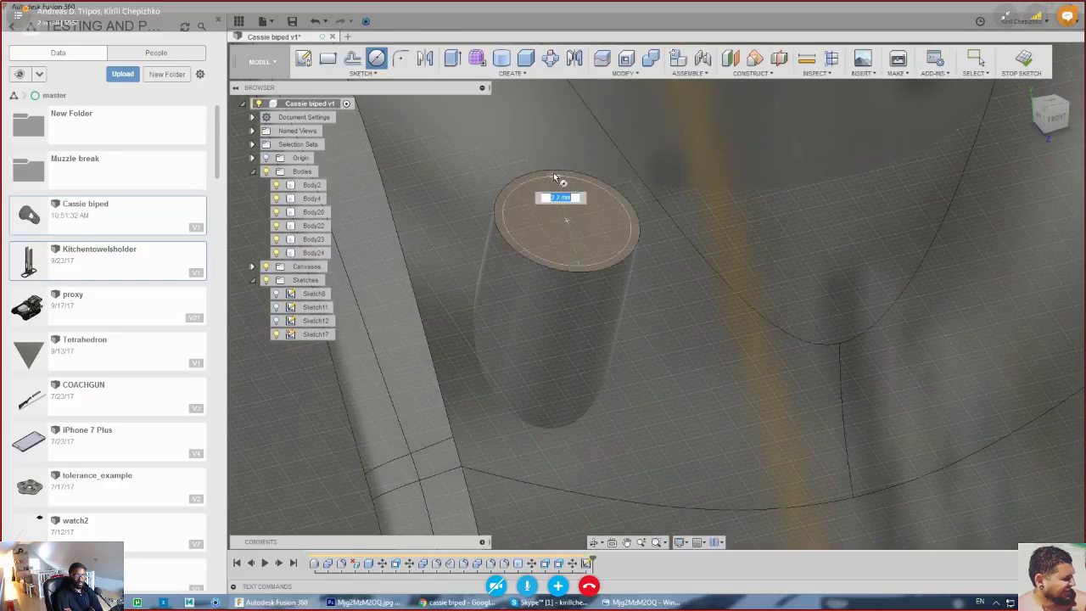
pyautogui.click(552, 180)
pyautogui.moveTo(569, 206); pyautogui.dragTo(560, 233)
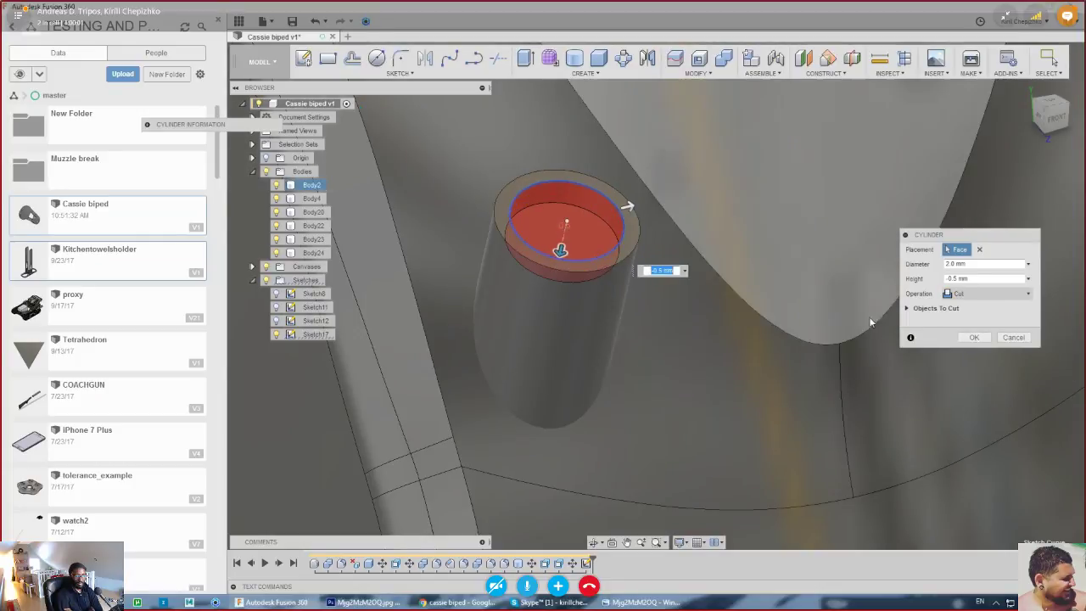
pyautogui.click(970, 338)
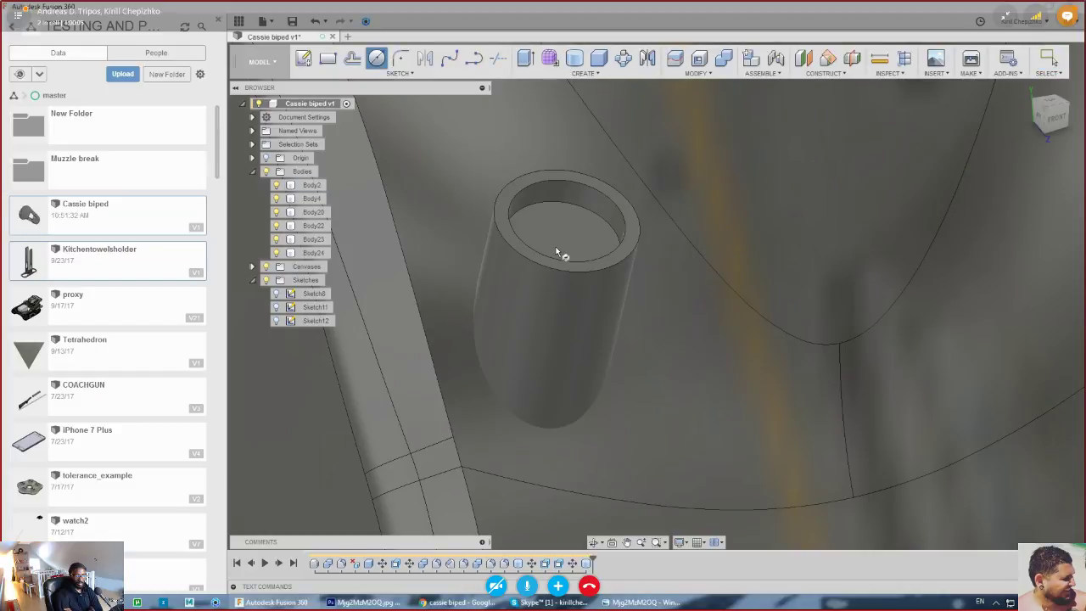
# - Add a joined cylinder 1.8 mm in diameter and 0.4 mm high on the floor of the recess
pyautogui.click(557, 252)
pyautogui.click(564, 242)
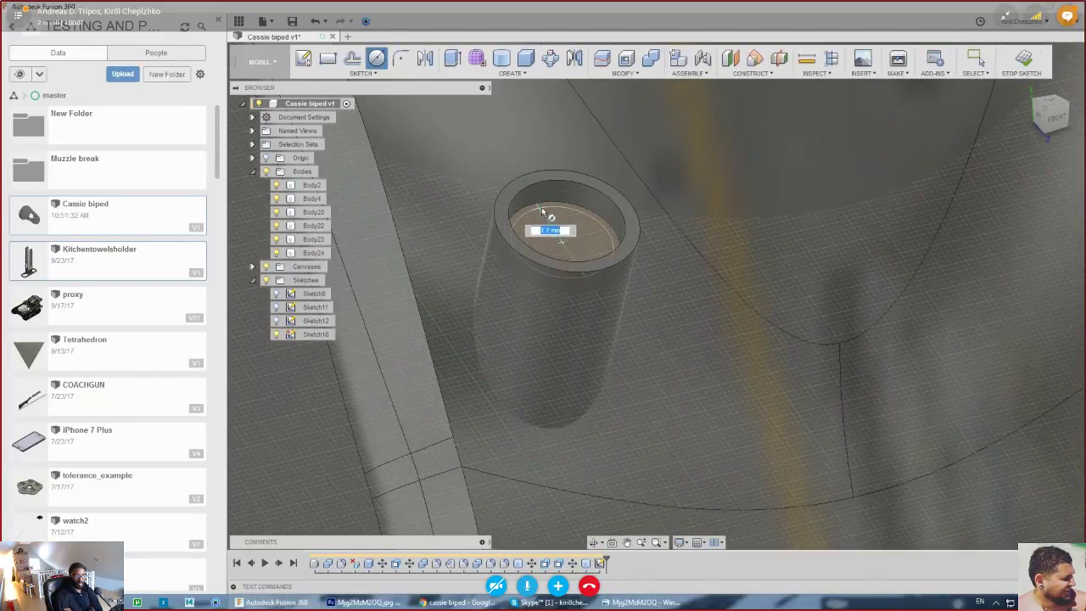
pyautogui.click(542, 208)
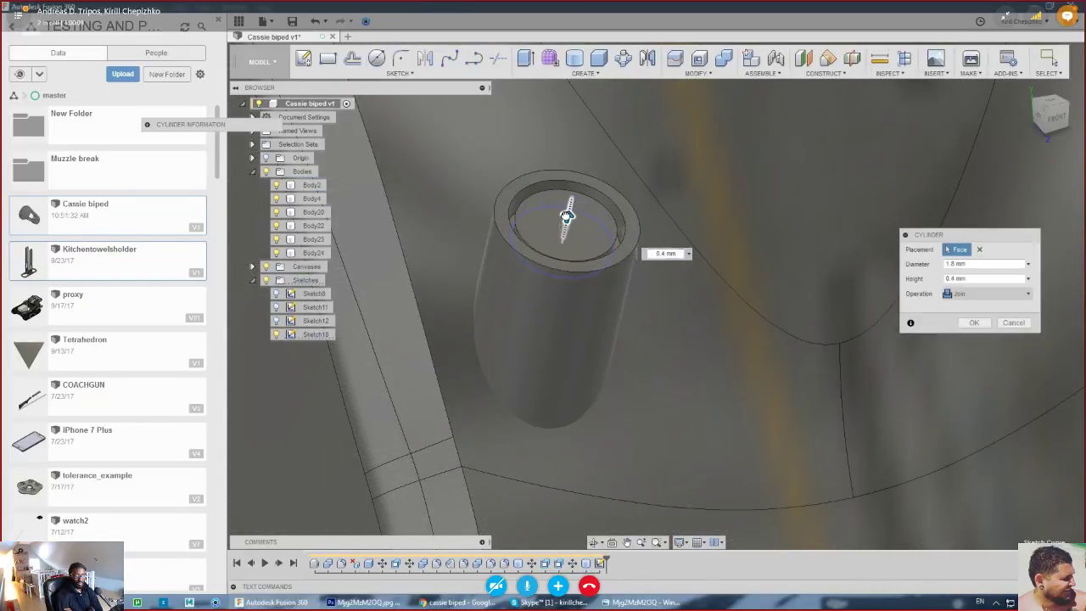
pyautogui.moveTo(567, 217); pyautogui.dragTo(567, 216)
pyautogui.click(974, 323)
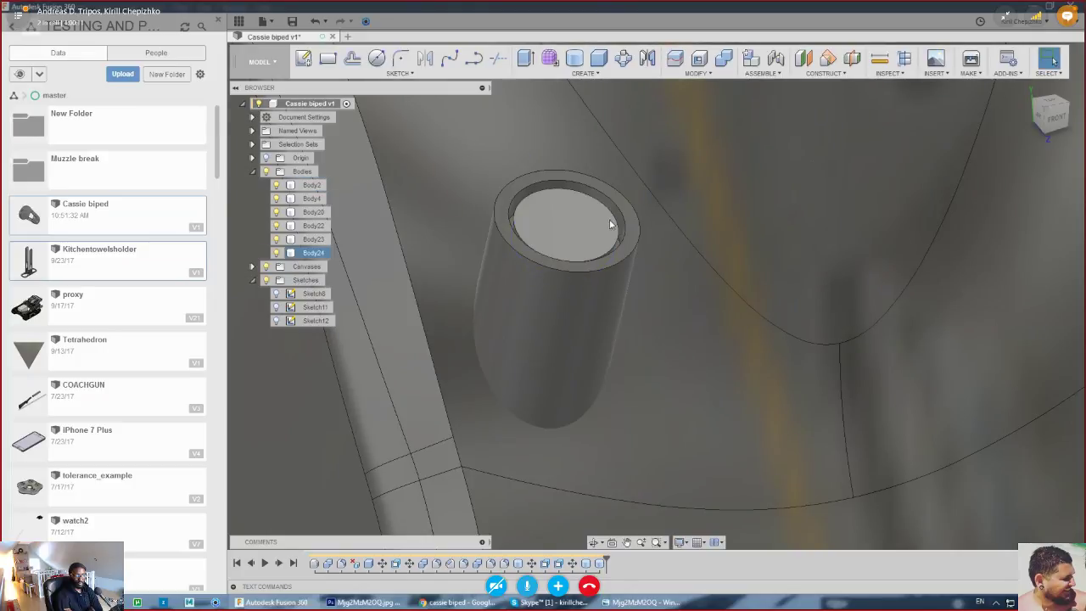
# - Fillet the outer edge of the raised disc inside the bolt's recess with a 0.4 mm radius
pyautogui.rightClick(611, 223)
pyautogui.click(616, 224)
pyautogui.rightClick(616, 224)
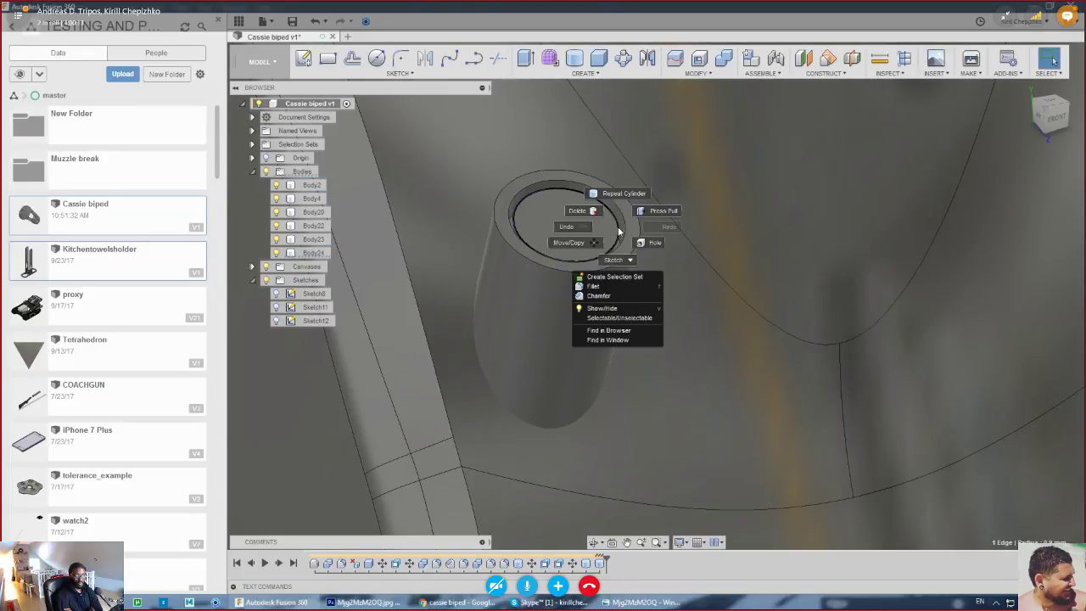
pyautogui.click(599, 289)
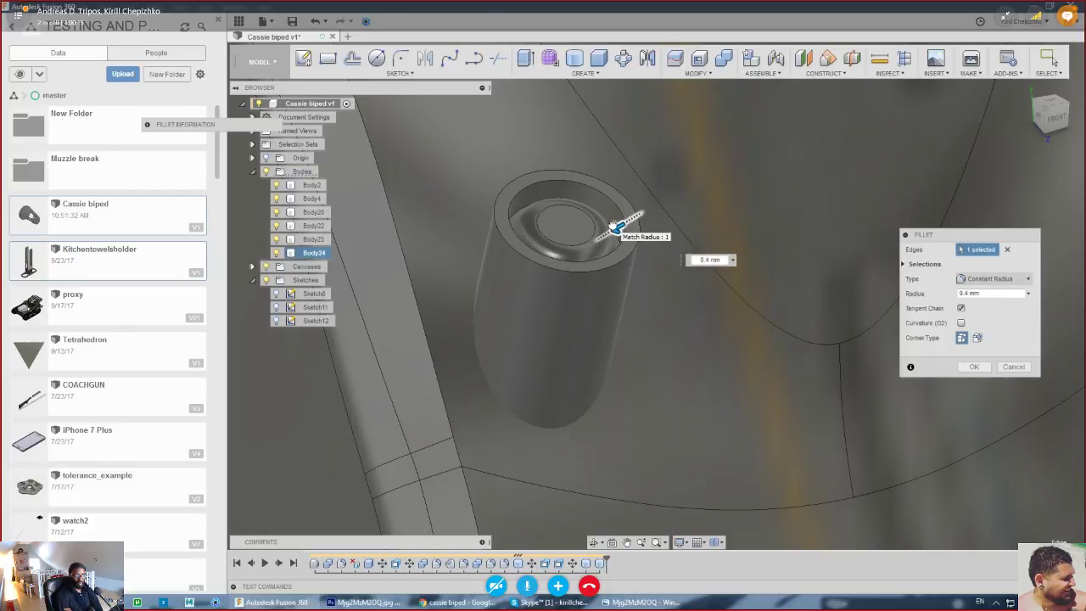
pyautogui.press('Return')
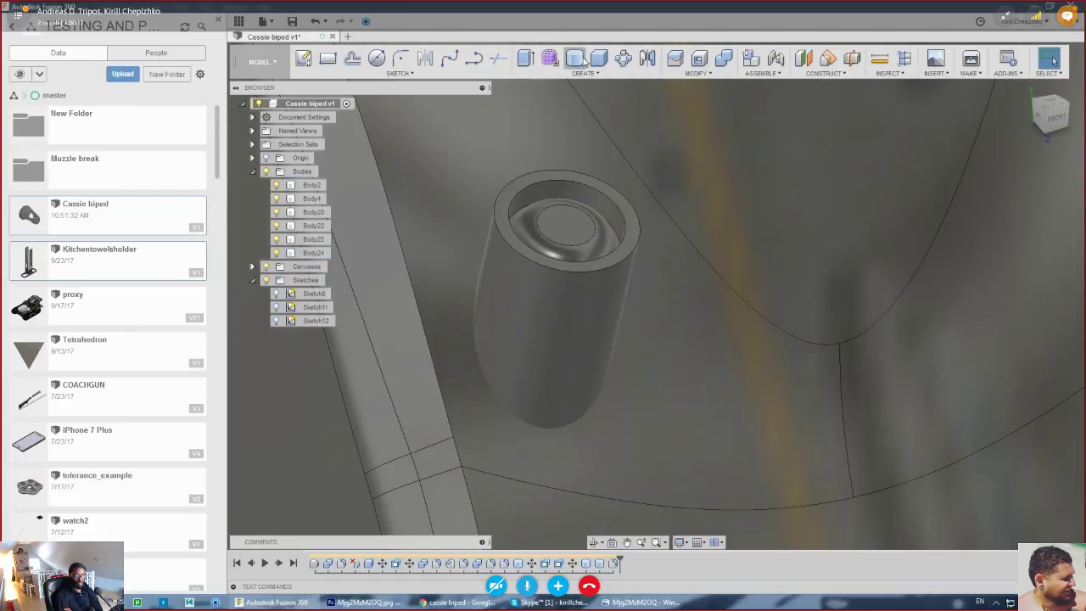
# - Cut a cylindrical hole 0.5 mm in diameter and 0.5 mm deep into the centre of the raised disc
pyautogui.click(584, 59)
pyautogui.click(581, 222)
pyautogui.click(564, 207)
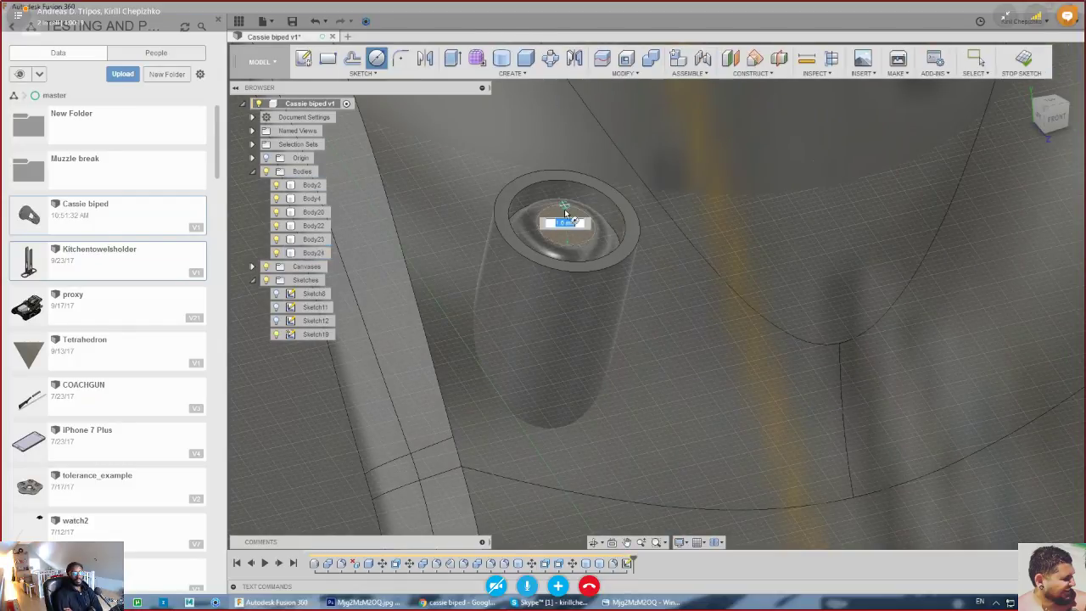
pyautogui.write('0.5')
pyautogui.press('Return')
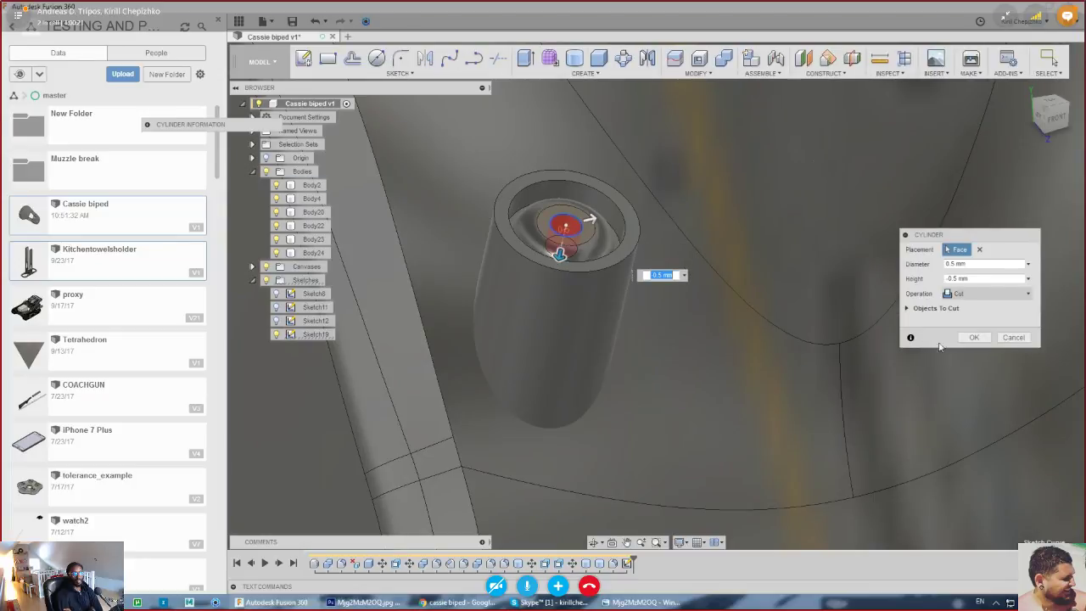
pyautogui.click(973, 337)
# - Chamfer the edge of the small central hole by 0.1 mm
pyautogui.rightClick(575, 231)
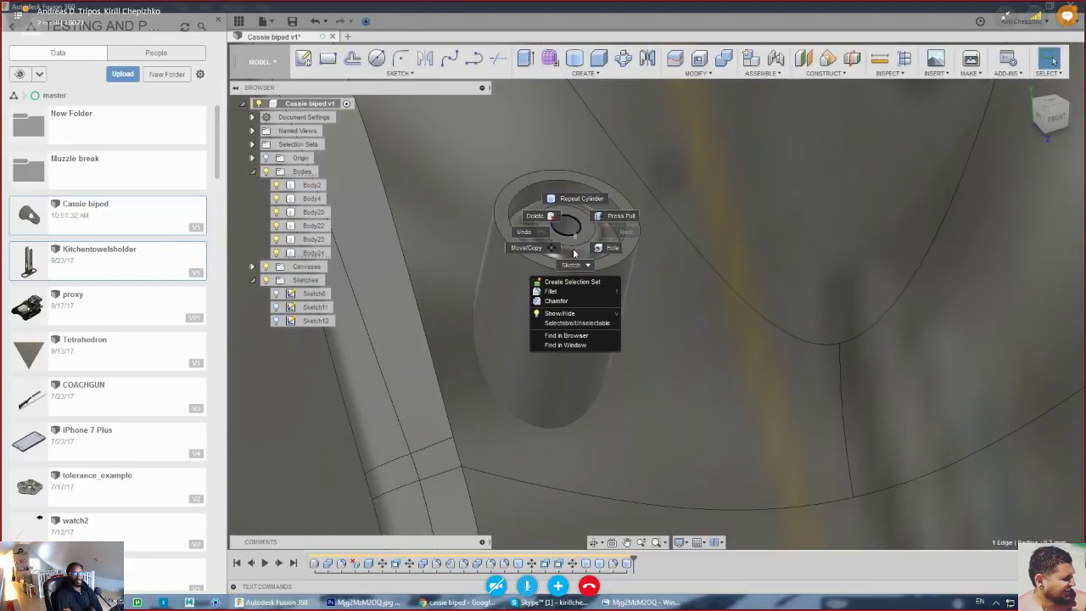
pyautogui.click(559, 301)
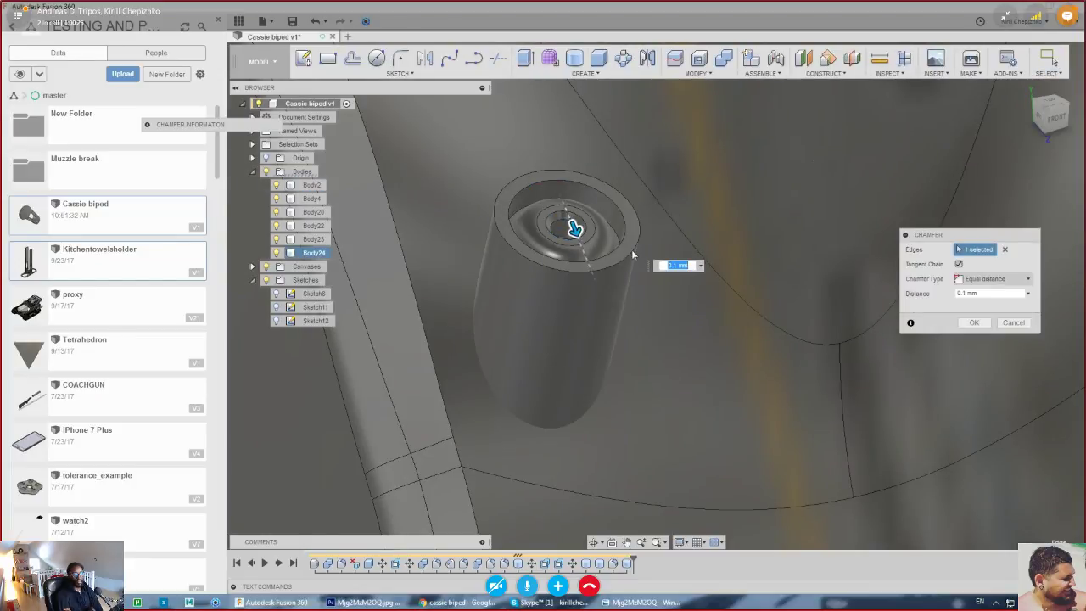
pyautogui.click(972, 323)
# - Copy the finished bolt and move the duplicate 10 mm along X to the other side of the upper joint
pyautogui.scroll(-4, 543, 199)
pyautogui.moveTo(729, 251); pyautogui.dragTo(737, 278, button='middle')
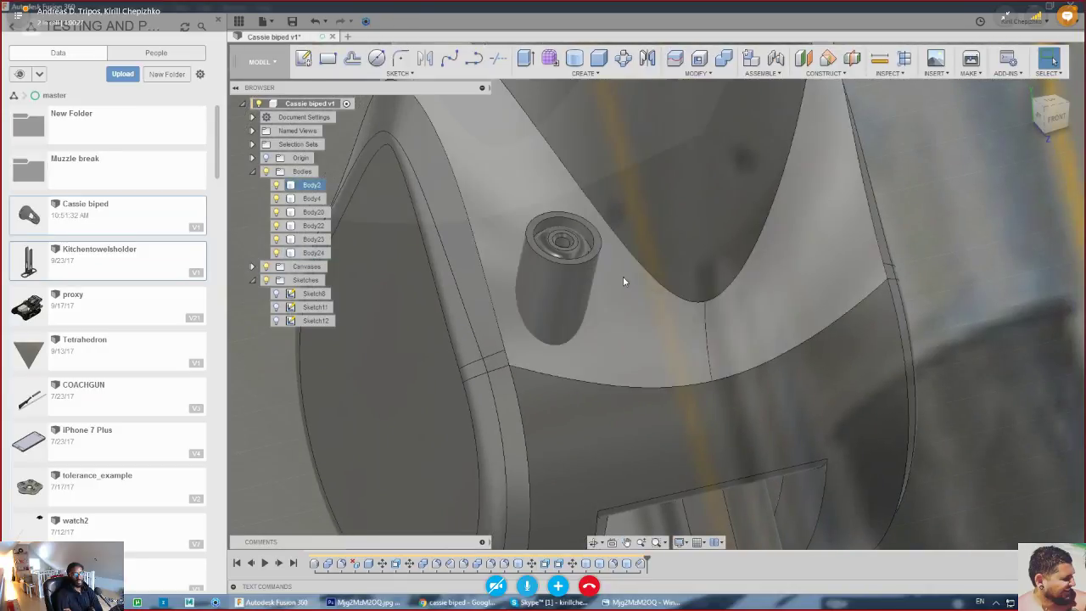
pyautogui.moveTo(569, 259); pyautogui.dragTo(637, 302, button='middle')
pyautogui.click(313, 253)
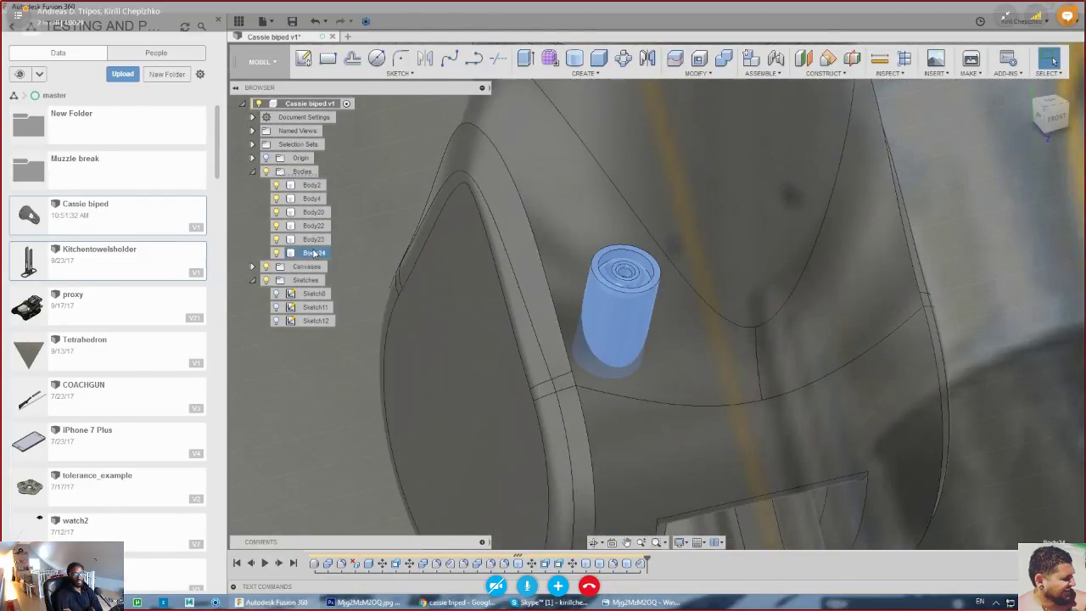
pyautogui.press('m')
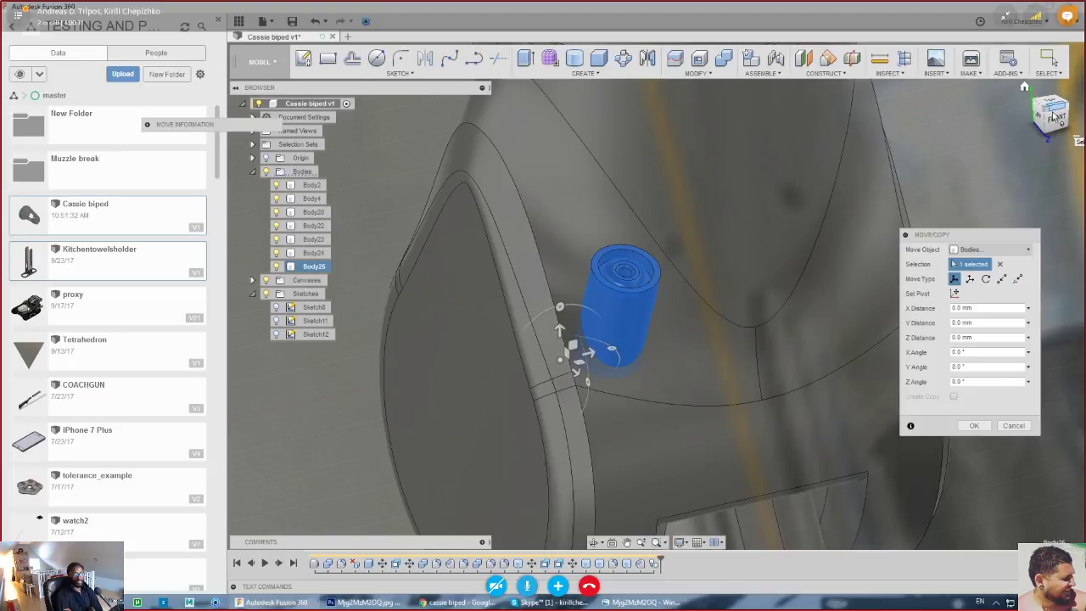
pyautogui.click(1054, 116)
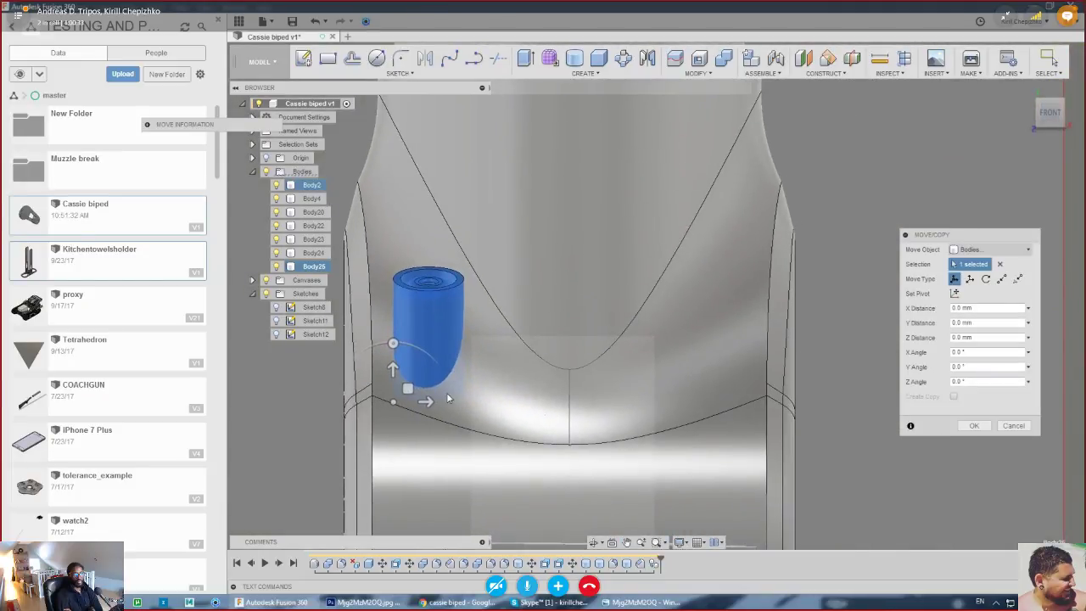
pyautogui.moveTo(447, 398); pyautogui.dragTo(704, 397)
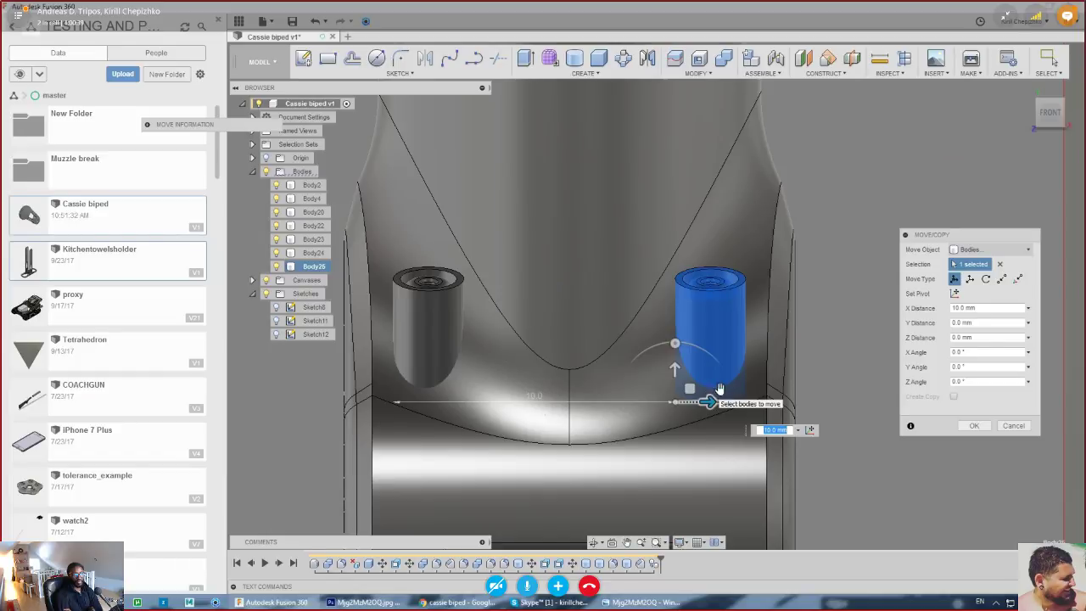
pyautogui.moveTo(1050, 122)
pyautogui.mouseDown()
pyautogui.moveTo(1023, 140)
pyautogui.moveTo(1060, 134)
pyautogui.moveTo(991, 134)
pyautogui.moveTo(1055, 134)
pyautogui.moveTo(1059, 146)
pyautogui.moveTo(1041, 142)
pyautogui.mouseUp()
pyautogui.click(982, 427)
# - Copy both bolts and move the duplicates 38 mm along Z, away from the upper joint
pyautogui.scroll(-4, 782, 295)
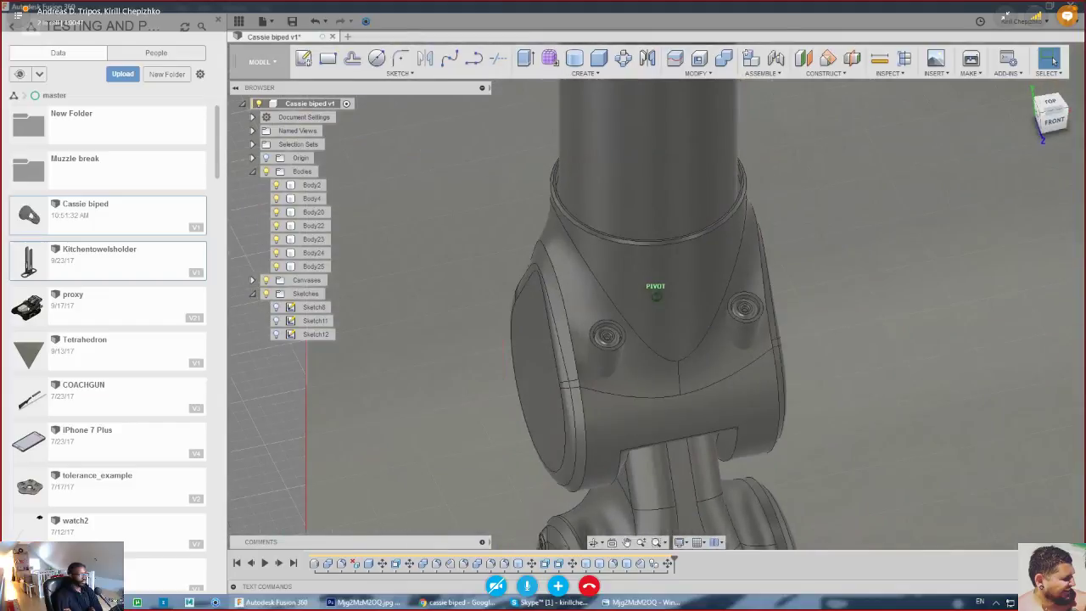
pyautogui.scroll(-4, 668, 331)
pyautogui.moveTo(776, 419); pyautogui.dragTo(774, 273, button='middle')
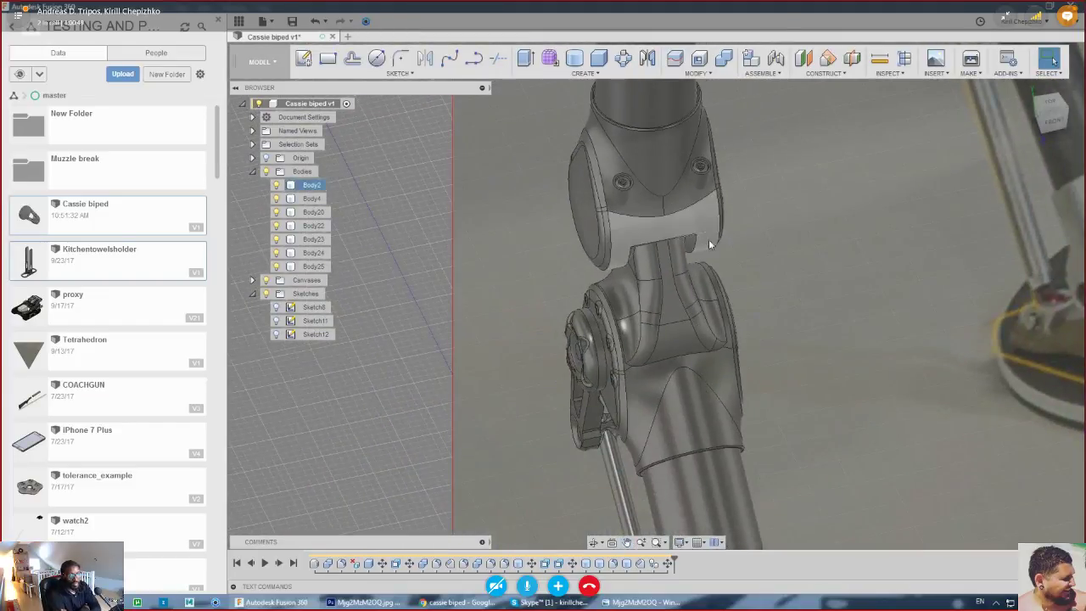
pyautogui.click(314, 252)
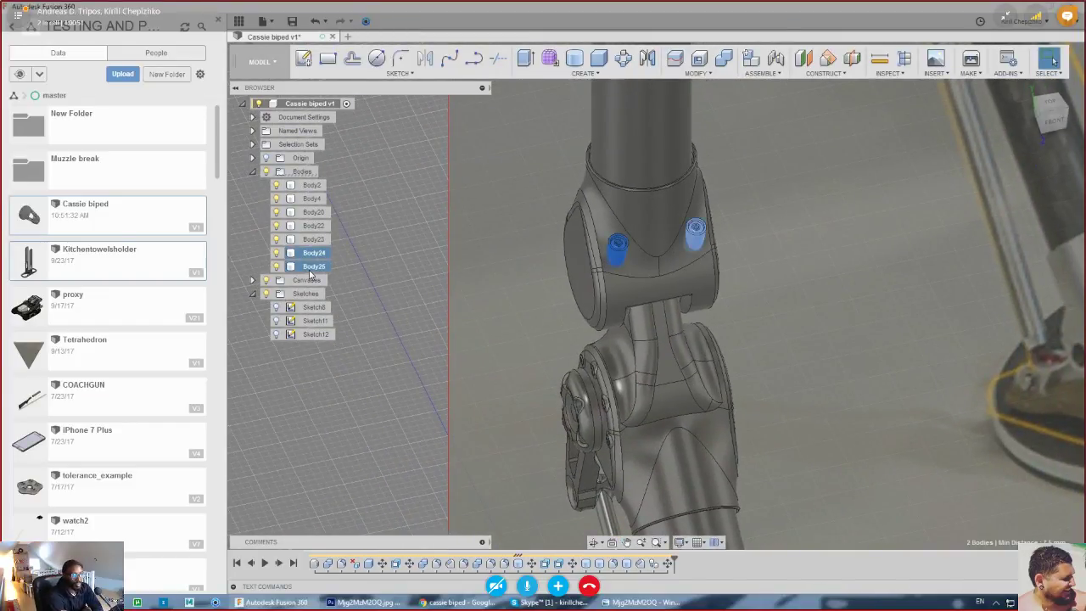
pyautogui.hotkey('ctrl', 'c')
pyautogui.hotkey('ctrl', 'v')
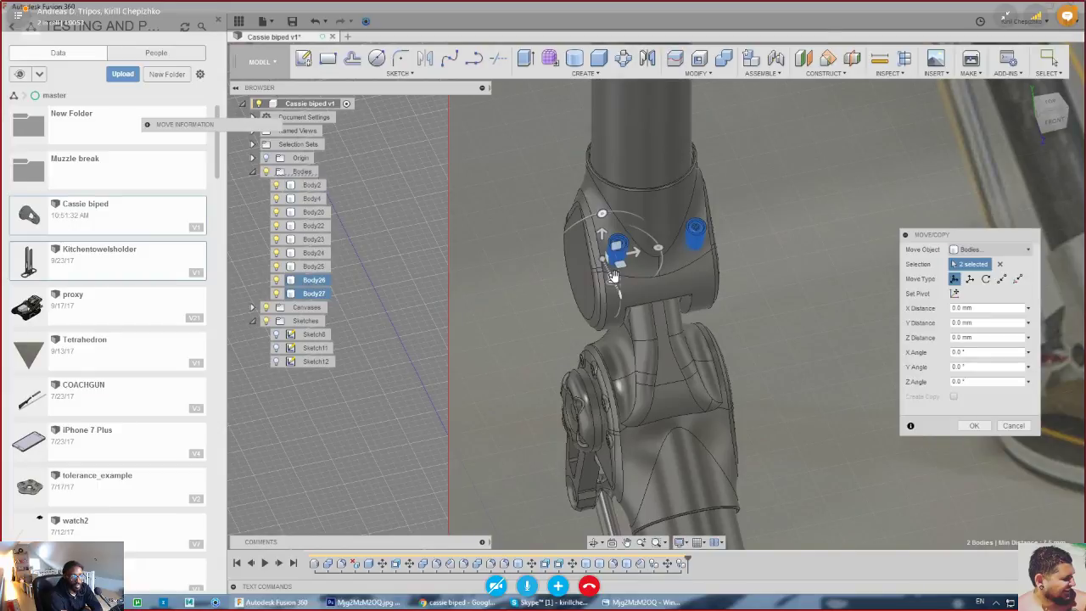
pyautogui.moveTo(724, 415); pyautogui.dragTo(744, 455)
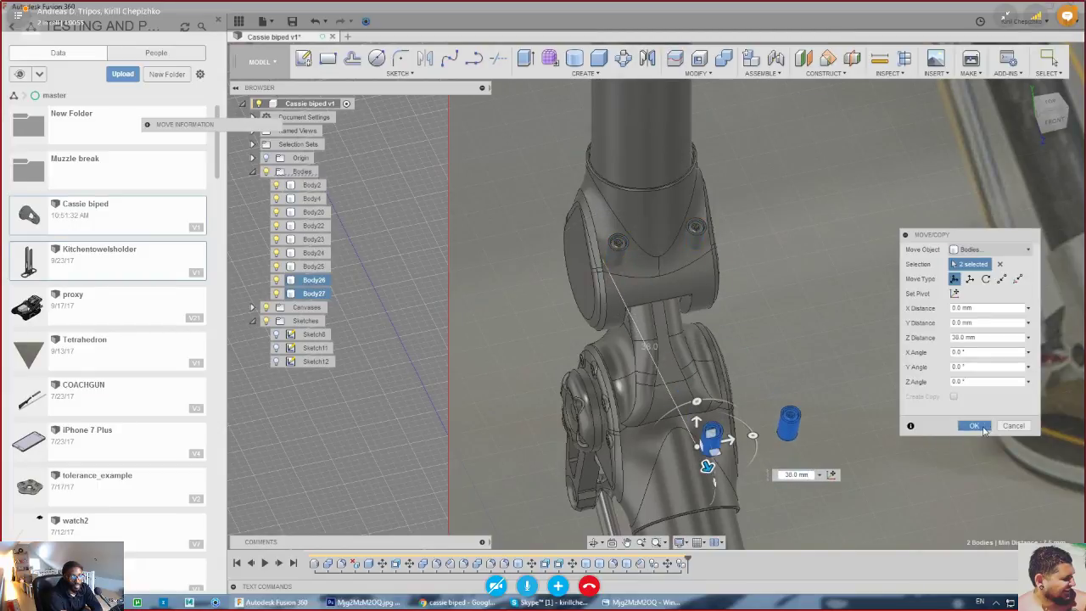
pyautogui.click(974, 426)
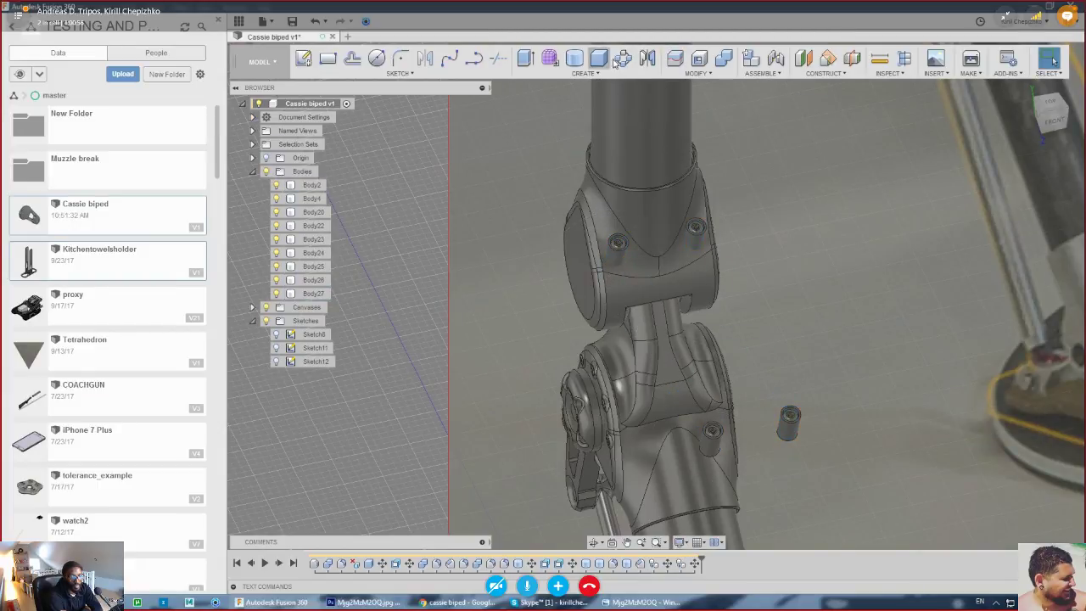
# - Join the two original bolts to the upper joint body with Combine
pyautogui.click(721, 59)
pyautogui.click(629, 244)
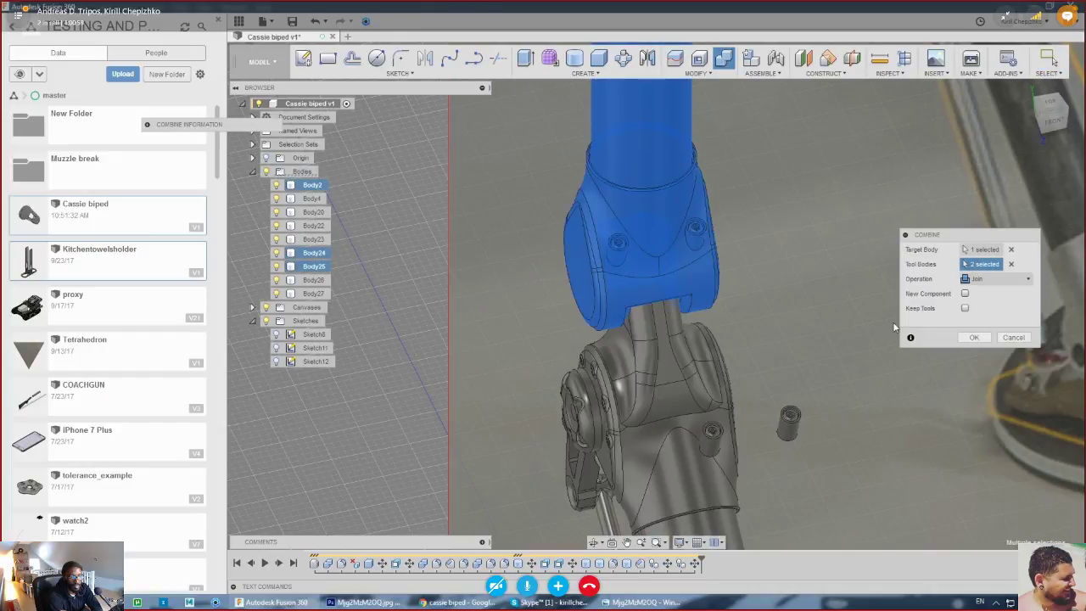
pyautogui.click(977, 338)
# - Try to fillet the edges where both bolts meet the upper joint
pyautogui.scroll(5, 690, 248)
pyautogui.rightClick(687, 255)
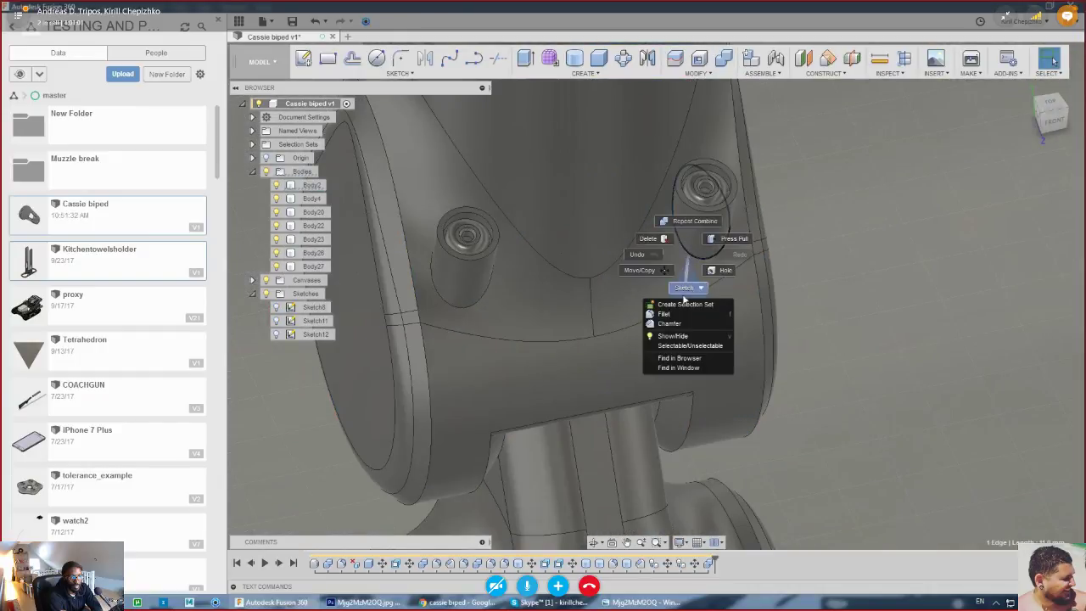
pyautogui.click(672, 314)
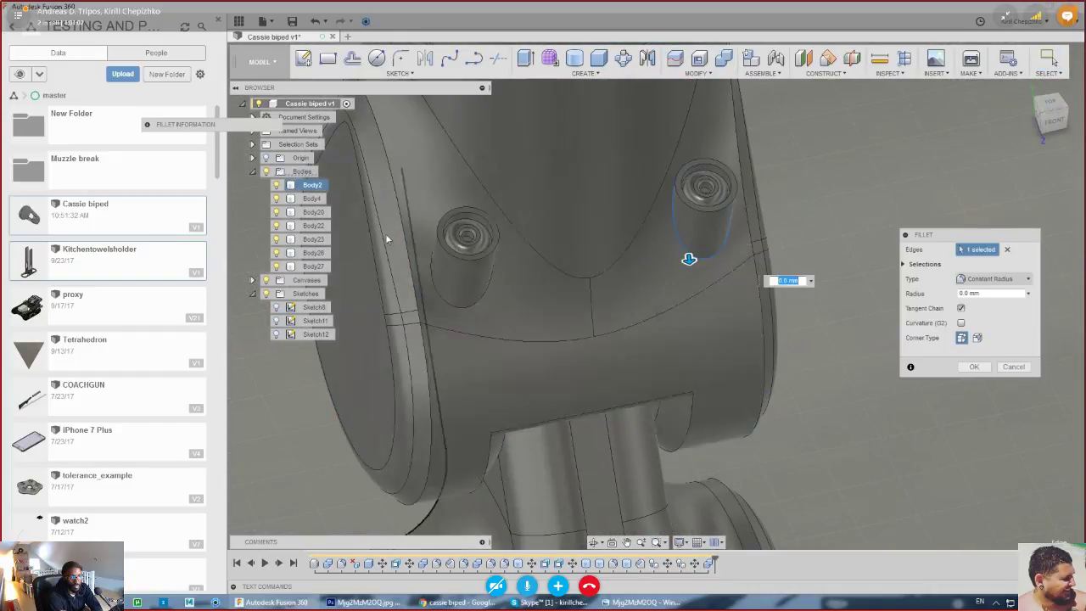
pyautogui.click(471, 307)
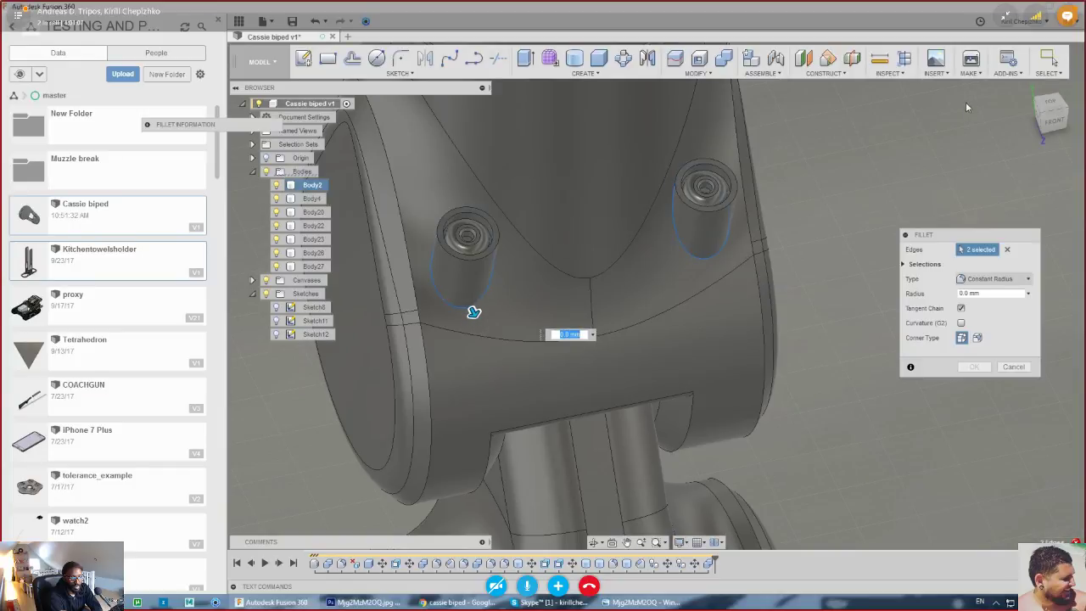
pyautogui.moveTo(478, 311)
pyautogui.keyDown('shift'); pyautogui.mouseDown(button='middle')
pyautogui.moveTo(595, 375)
pyautogui.moveTo(700, 398)
pyautogui.moveTo(813, 375)
pyautogui.mouseUp(button='middle'); pyautogui.keyUp('shift')
pyautogui.moveTo(1037, 104); pyautogui.dragTo(1031, 101)
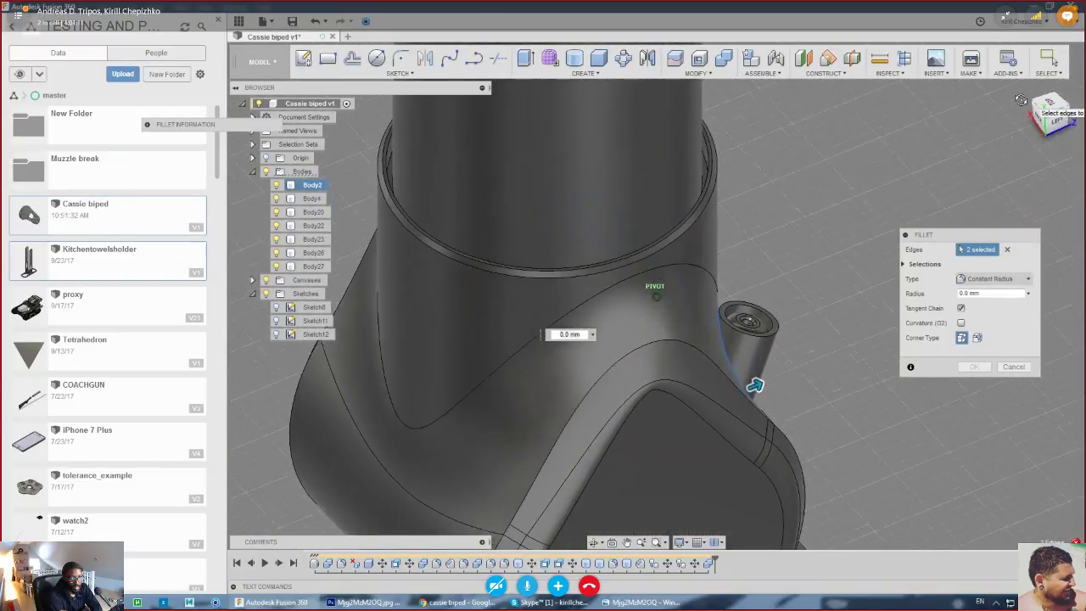
pyautogui.scroll(8, 757, 299)
pyautogui.scroll(-5, 719, 251)
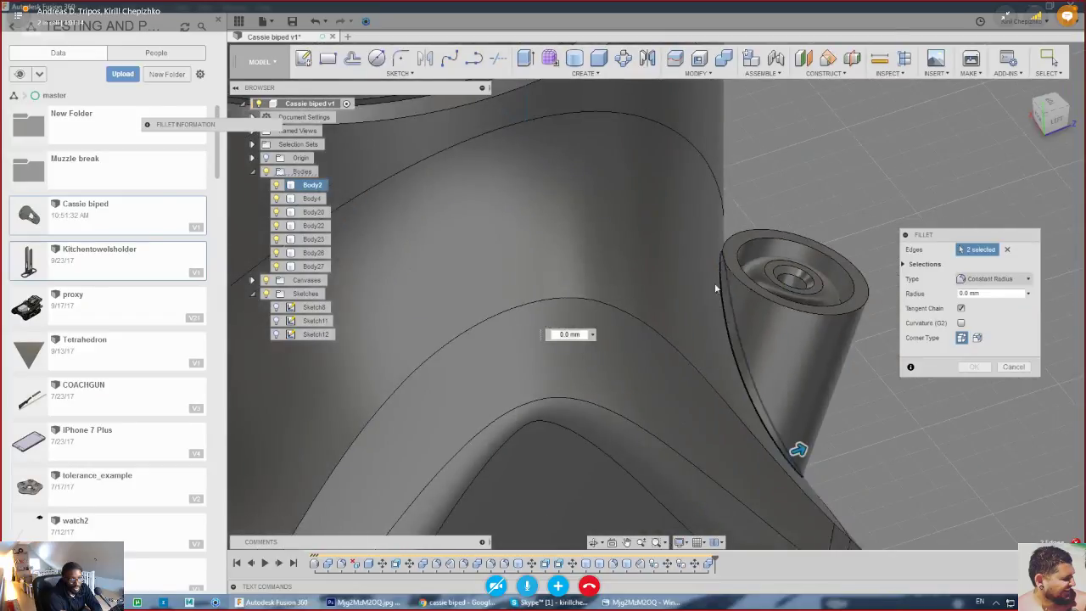
pyautogui.keyDown('shift'); pyautogui.moveTo(715, 288); pyautogui.dragTo(696, 361, button='middle'); pyautogui.keyUp('shift')
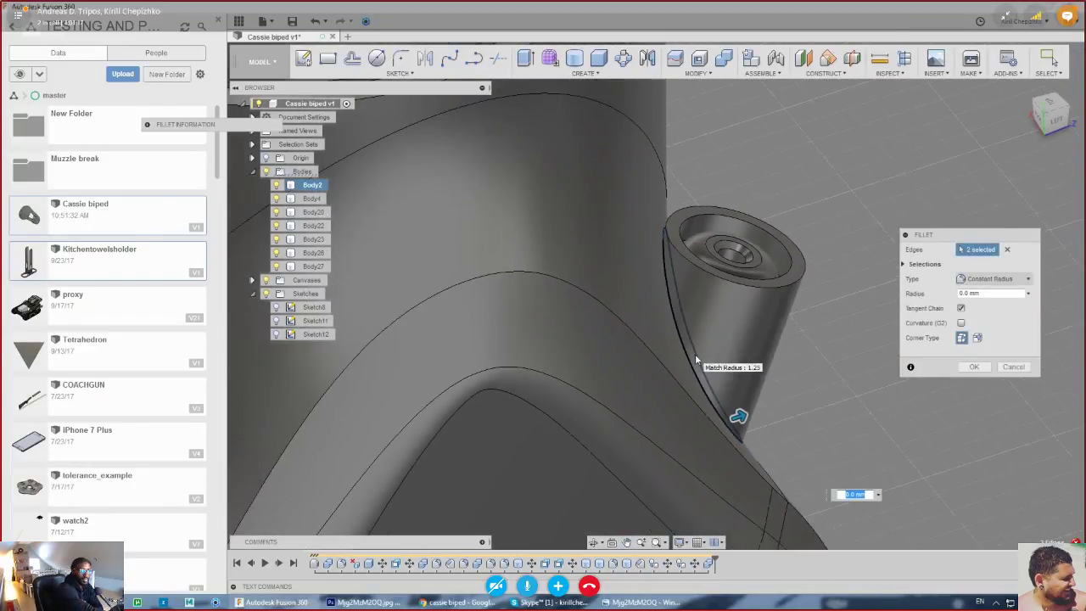
pyautogui.click(975, 365)
# - Rotate both bolts on the upper joint by -20° about X and shift them 1 mm along Y
pyautogui.keyDown('shift'); pyautogui.moveTo(818, 300); pyautogui.dragTo(736, 297, button='middle'); pyautogui.keyUp('shift')
pyautogui.moveTo(759, 337); pyautogui.dragTo(754, 356, button='middle')
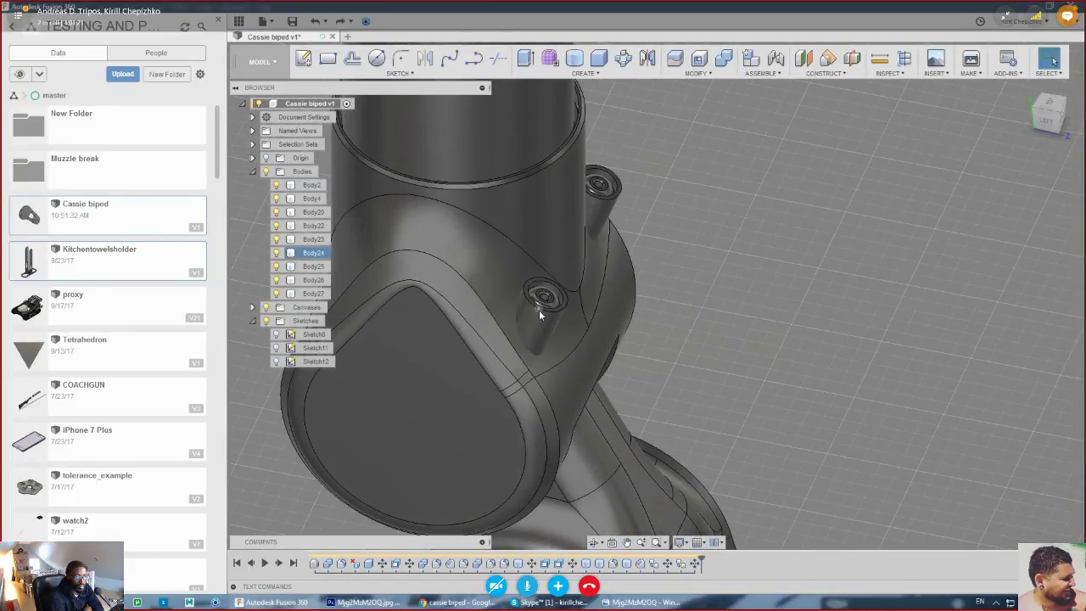
pyautogui.rightClick(538, 310)
pyautogui.click(517, 329)
pyautogui.click(604, 195)
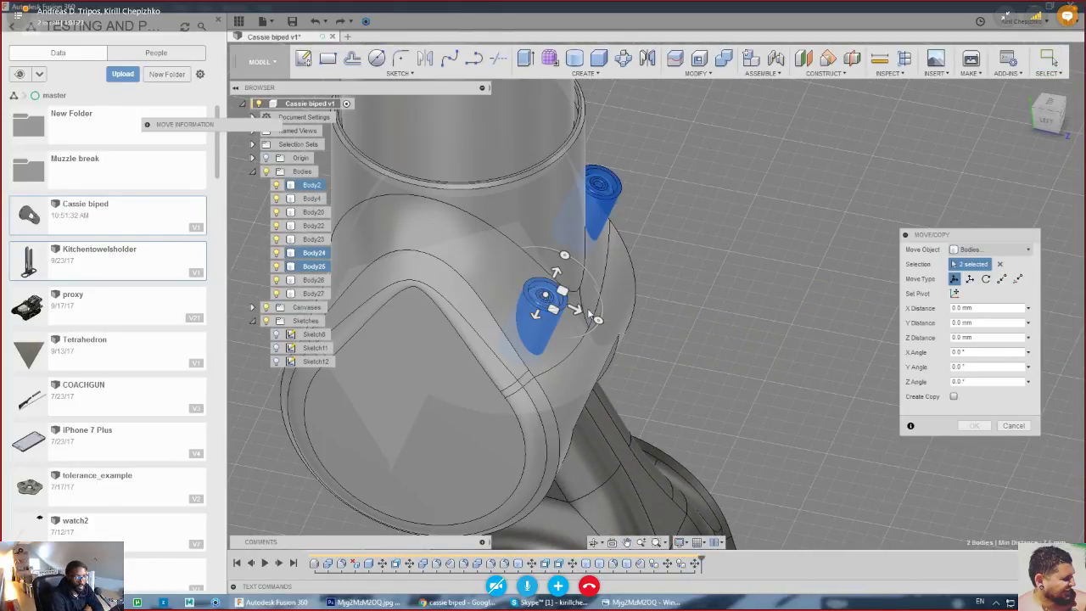
pyautogui.moveTo(564, 255); pyautogui.dragTo(567, 258)
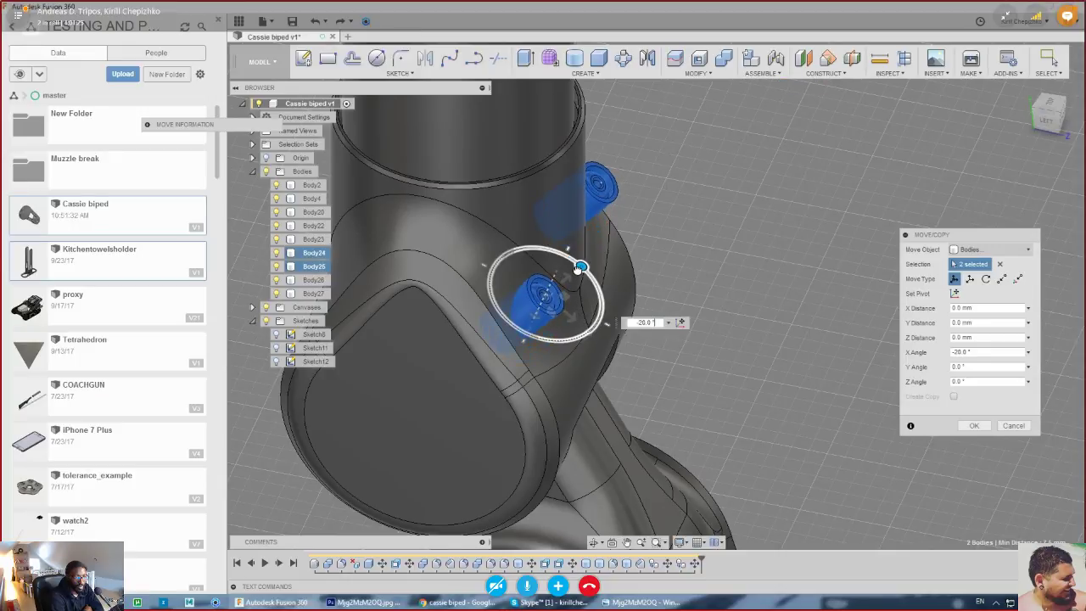
pyautogui.moveTo(569, 317); pyautogui.dragTo(583, 336)
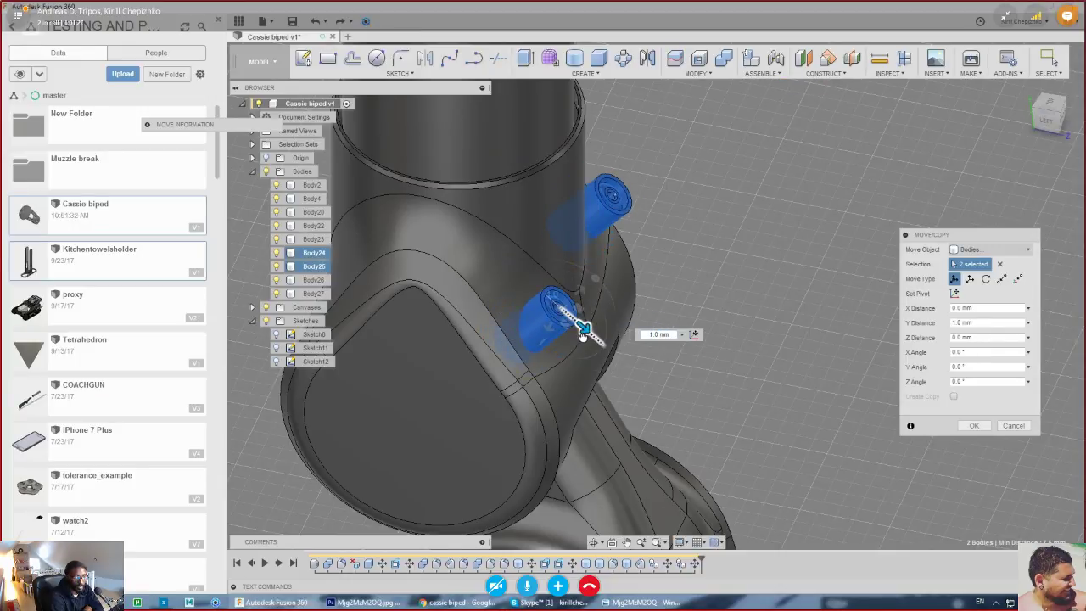
pyautogui.click(972, 425)
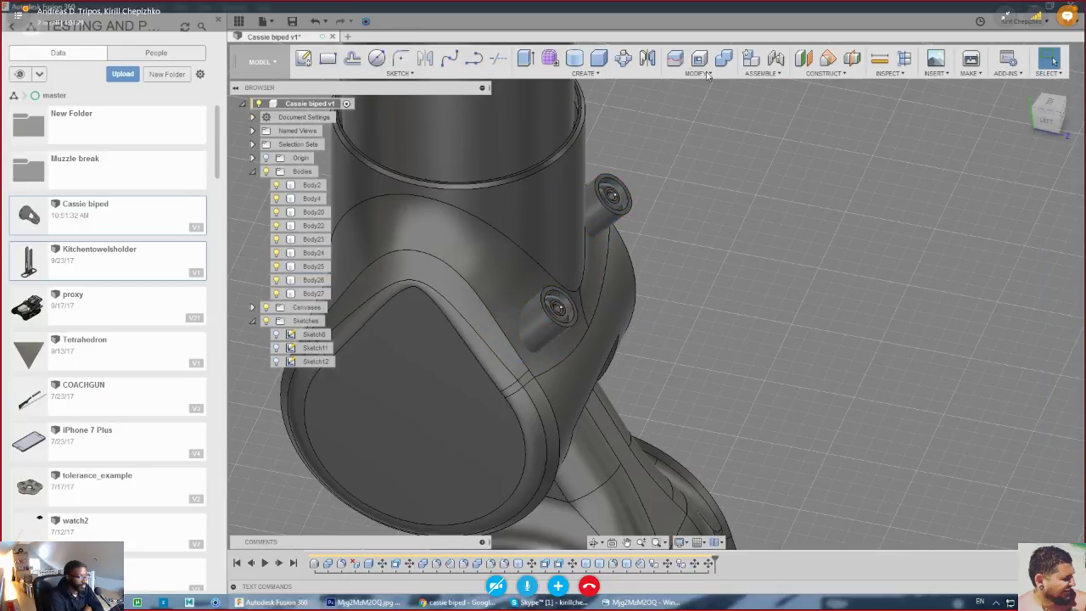
# - Combine the two re-angled bolts and the upper joint into one body using the Join operation
pyautogui.click(724, 60)
pyautogui.click(612, 197)
pyautogui.click(557, 307)
pyautogui.click(606, 313)
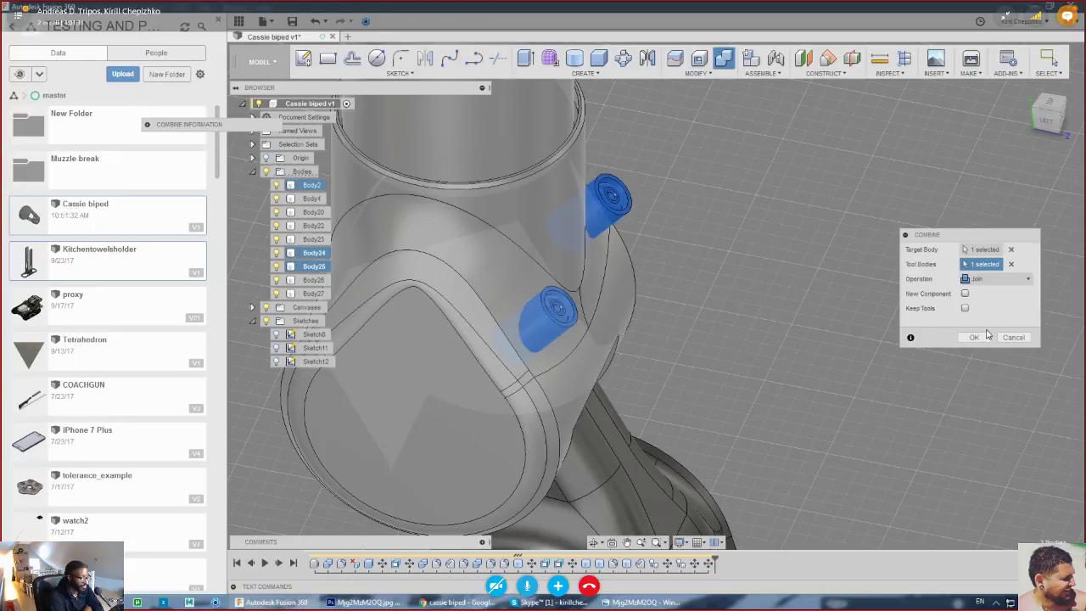
pyautogui.click(985, 342)
# - Fillet the edges where both bolts meet the upper joint with a 0.5 mm constant radius
pyautogui.rightClick(589, 234)
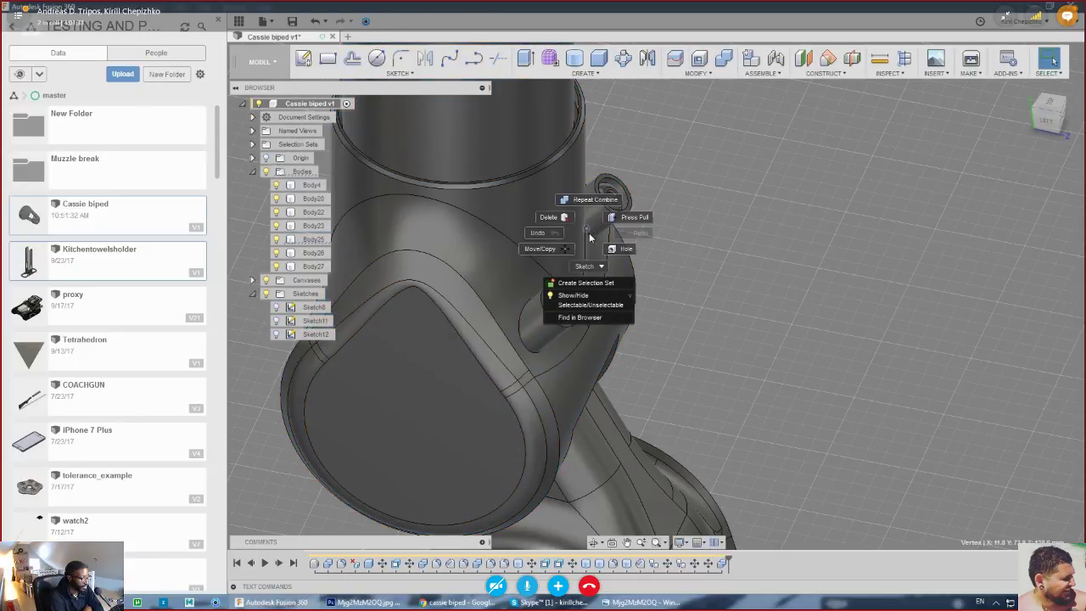
pyautogui.click(589, 236)
pyautogui.rightClick(588, 236)
pyautogui.click(564, 297)
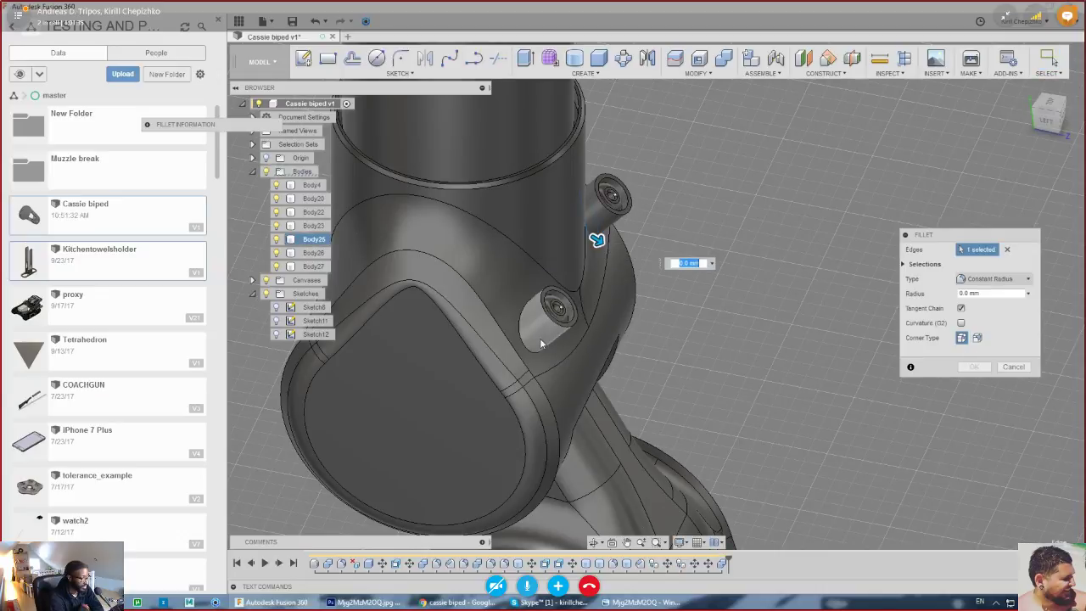
pyautogui.scroll(4, 538, 355)
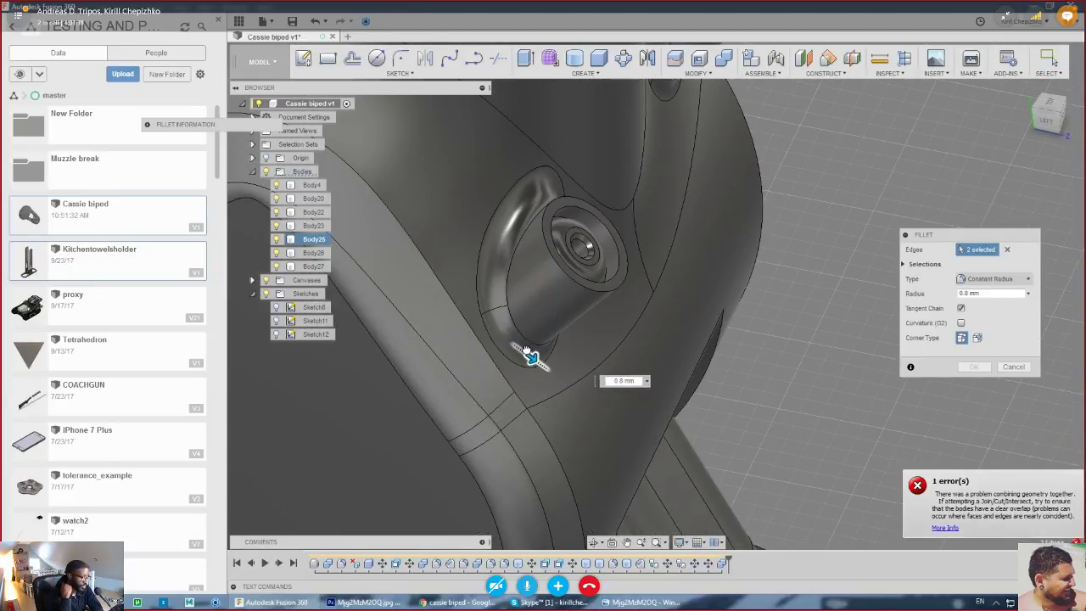
pyautogui.write('0.3')
pyautogui.click(529, 355)
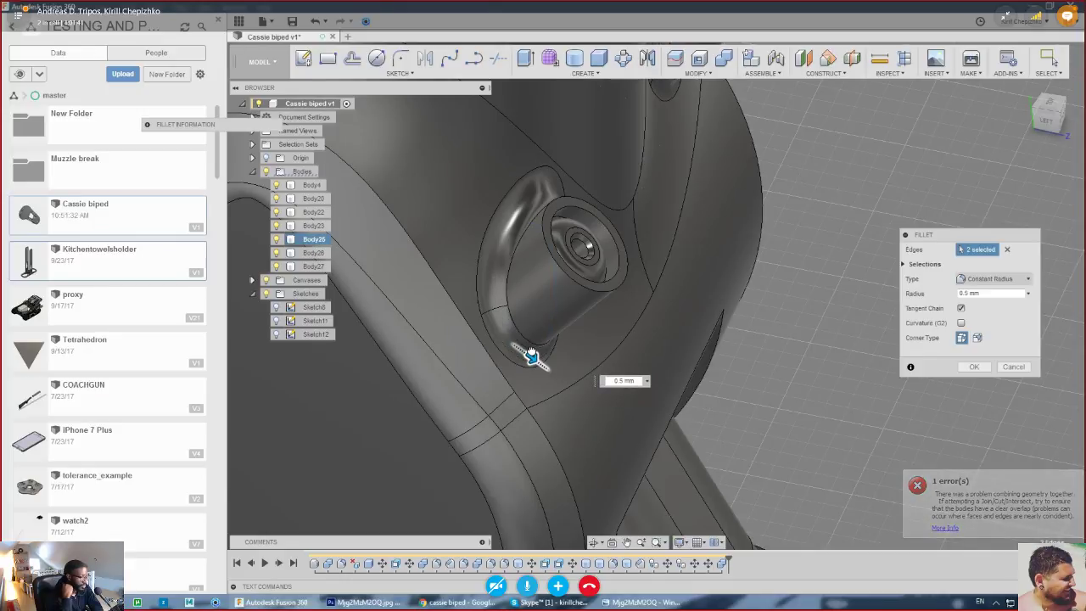
# - Check the fillet preview around both bolt bases from the front and accept the fillet
pyautogui.scroll(-4, 548, 330)
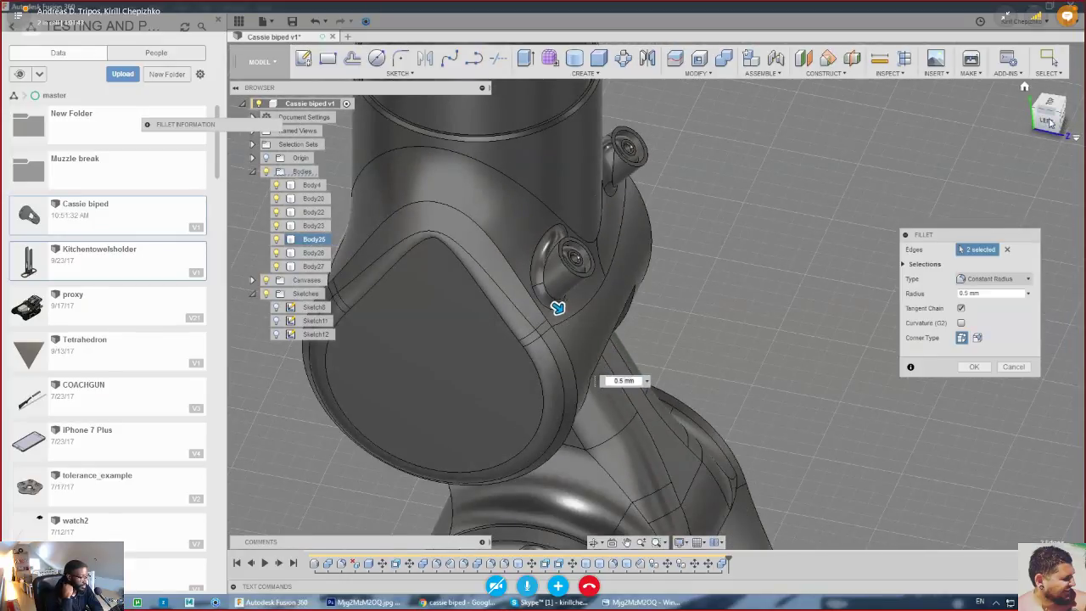
pyautogui.click(1047, 119)
pyautogui.moveTo(504, 204)
pyautogui.keyDown('shift'); pyautogui.mouseDown(button='middle')
pyautogui.moveTo(509, 187)
pyautogui.moveTo(597, 152)
pyautogui.moveTo(509, 189)
pyautogui.moveTo(477, 281)
pyautogui.moveTo(514, 223)
pyautogui.moveTo(513, 192)
pyautogui.mouseUp(button='middle'); pyautogui.keyUp('shift')
pyautogui.moveTo(1046, 119)
pyautogui.mouseDown()
pyautogui.moveTo(1043, 140)
pyautogui.moveTo(1009, 153)
pyautogui.moveTo(1018, 157)
pyautogui.mouseUp()
pyautogui.scroll(-3, 733, 294)
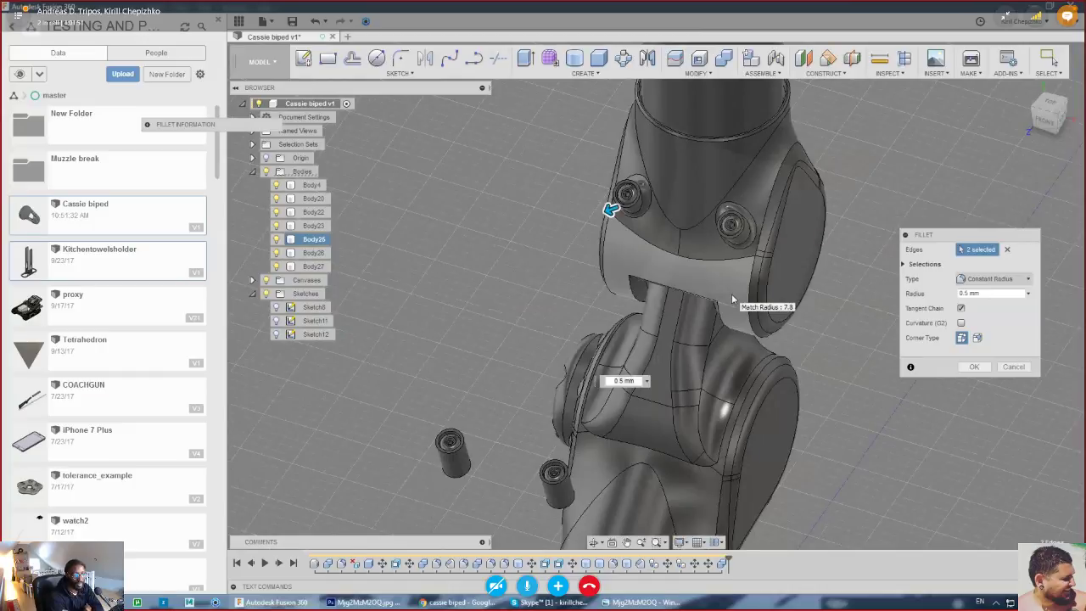
pyautogui.scroll(-3, 731, 296)
pyautogui.scroll(1, 731, 296)
pyautogui.click(711, 268)
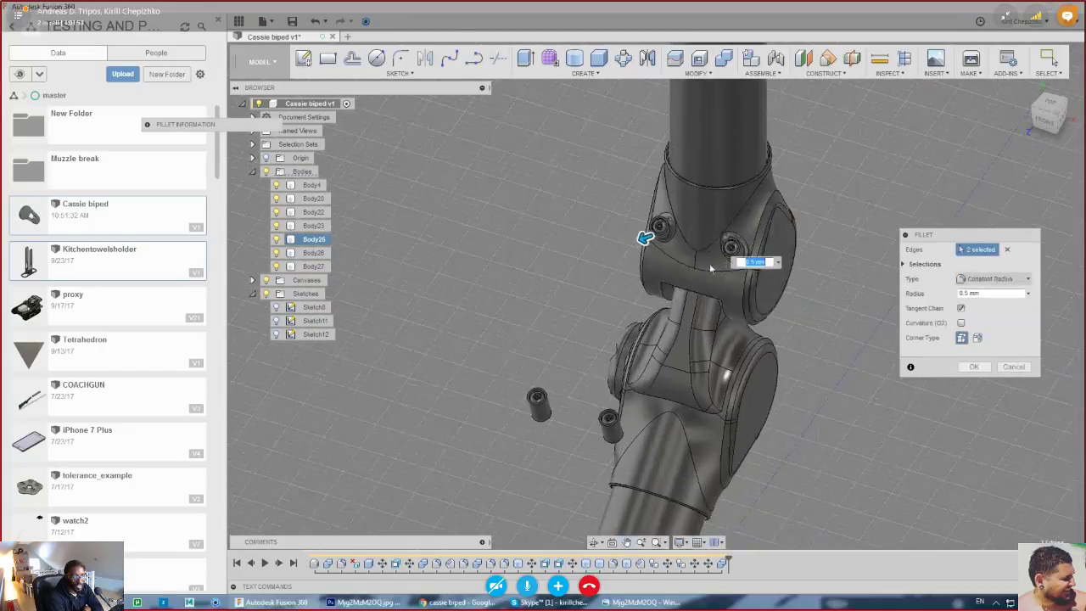
pyautogui.scroll(5, 740, 234)
pyautogui.keyDown('shift'); pyautogui.moveTo(1010, 143); pyautogui.dragTo(1036, 129, button='middle'); pyautogui.keyUp('shift')
pyautogui.moveTo(554, 269)
pyautogui.keyDown('shift'); pyautogui.mouseDown(button='middle')
pyautogui.moveTo(574, 284)
pyautogui.moveTo(557, 286)
pyautogui.moveTo(560, 260)
pyautogui.moveTo(640, 236)
pyautogui.moveTo(567, 245)
pyautogui.moveTo(555, 269)
pyautogui.moveTo(562, 235)
pyautogui.moveTo(592, 252)
pyautogui.moveTo(580, 248)
pyautogui.mouseUp(button='middle'); pyautogui.keyUp('shift')
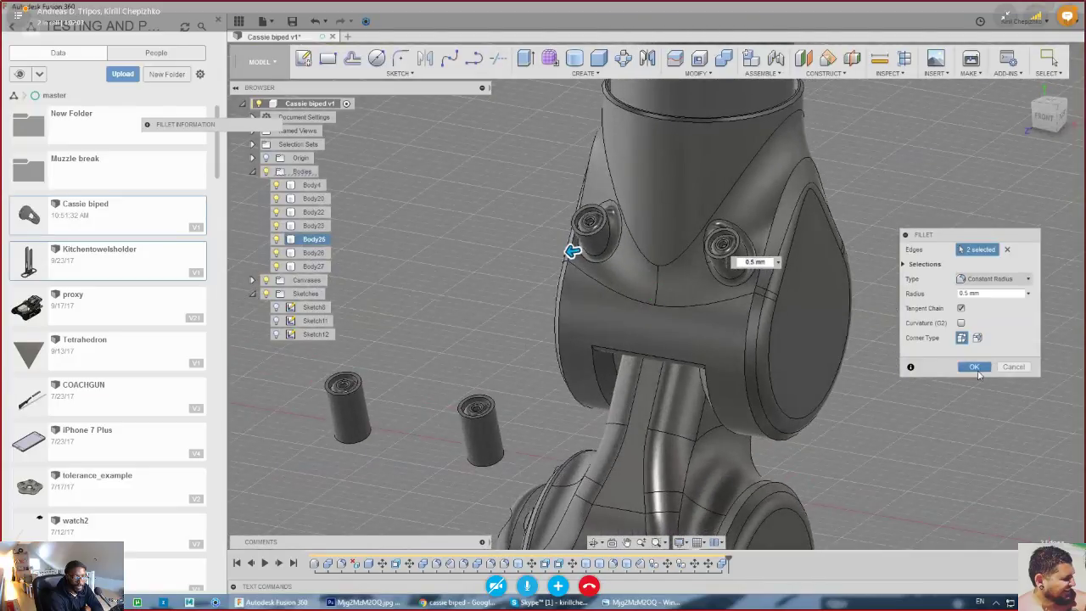
pyautogui.click(973, 366)
# - Start a box on the plane of the bolt head, drawing its base about 8 mm by 9 mm between the two bolts
pyautogui.scroll(-2, 897, 346)
pyautogui.scroll(-2, 896, 347)
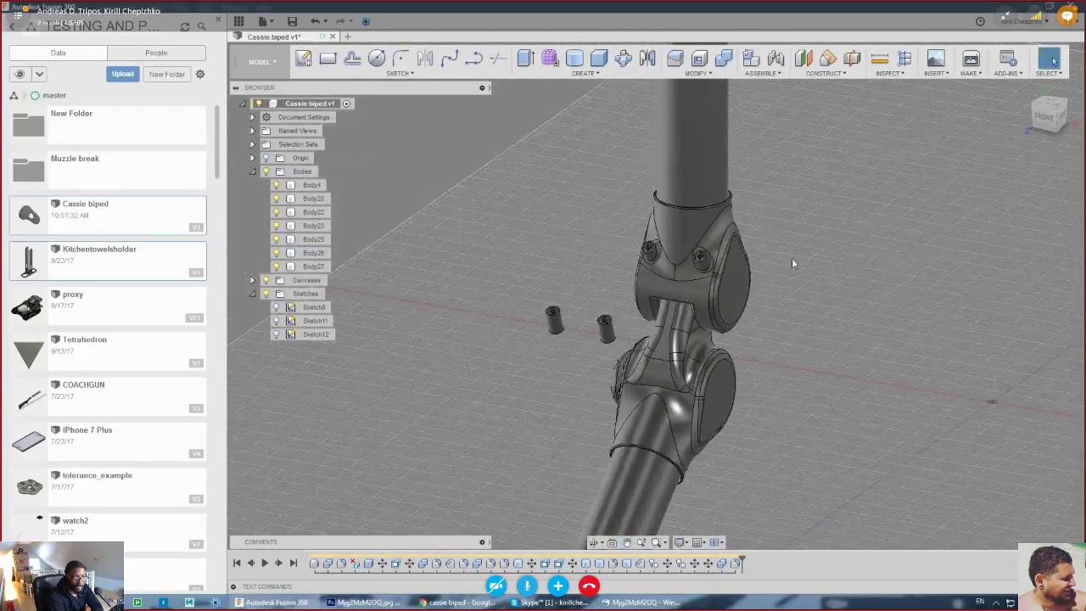
pyautogui.moveTo(1031, 120); pyautogui.dragTo(1067, 121)
pyautogui.click(652, 146)
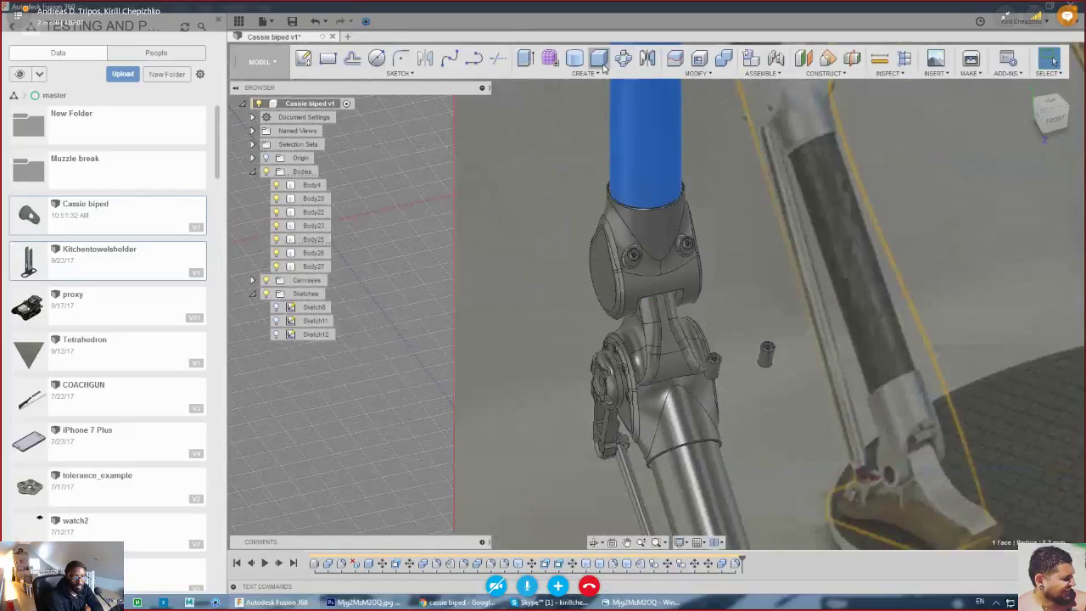
pyautogui.scroll(5, 674, 250)
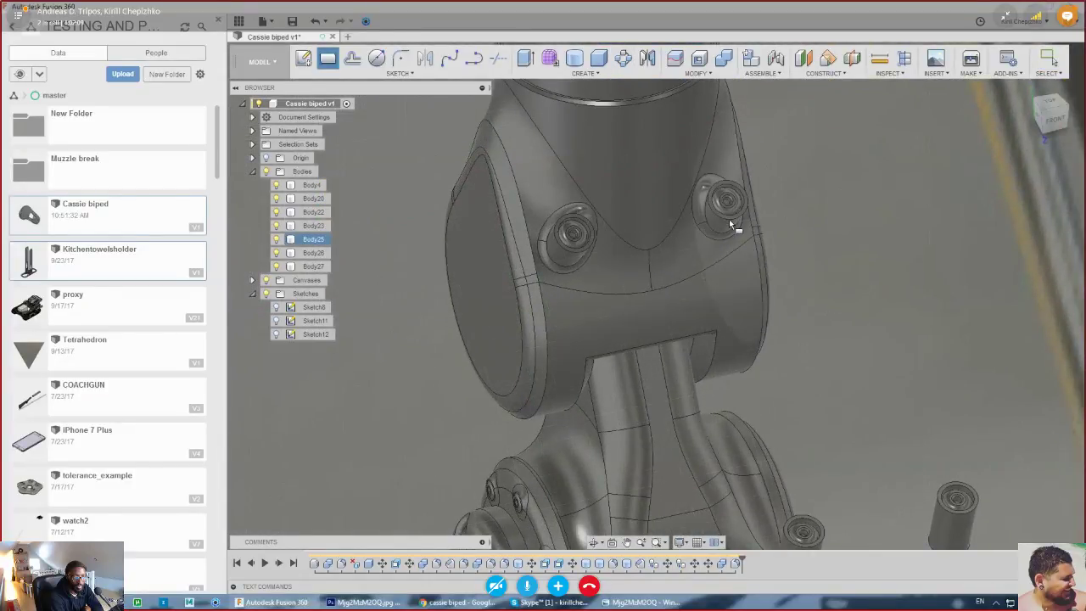
pyautogui.click(729, 219)
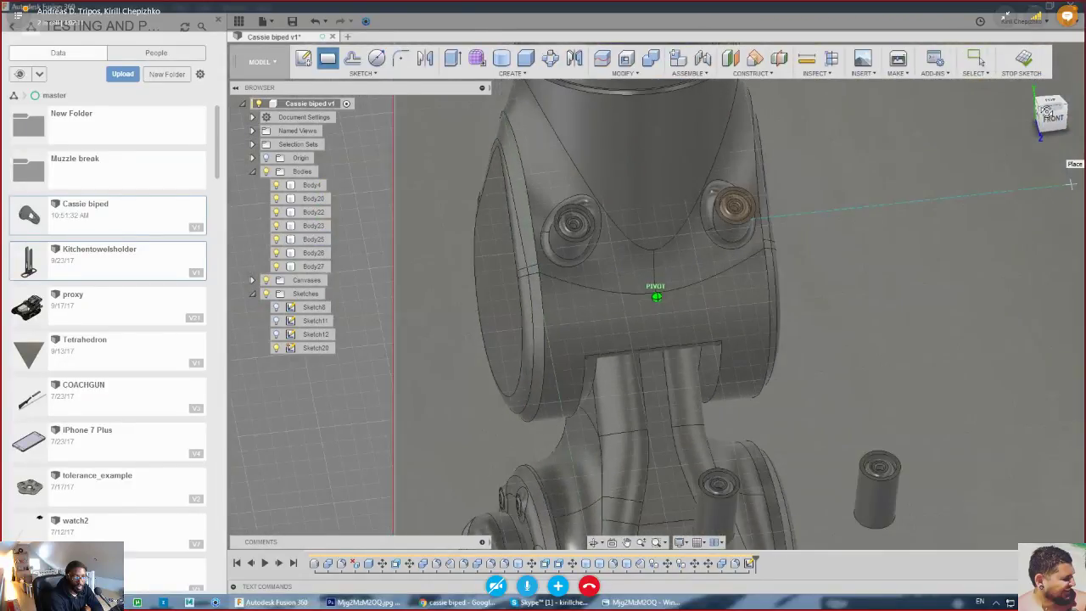
pyautogui.click(1052, 116)
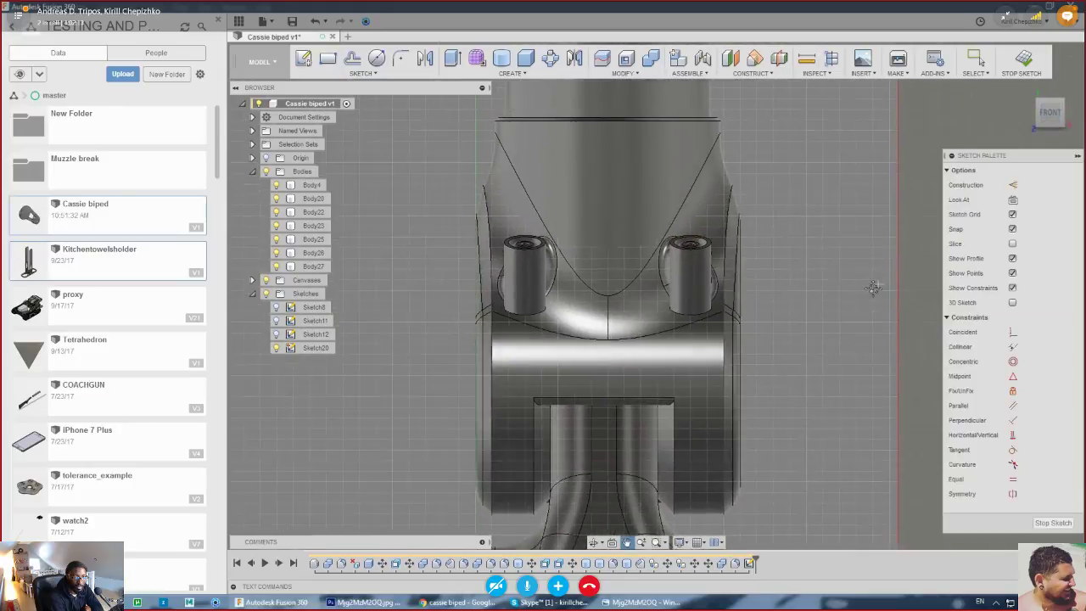
pyautogui.click(495, 381)
pyautogui.click(629, 292)
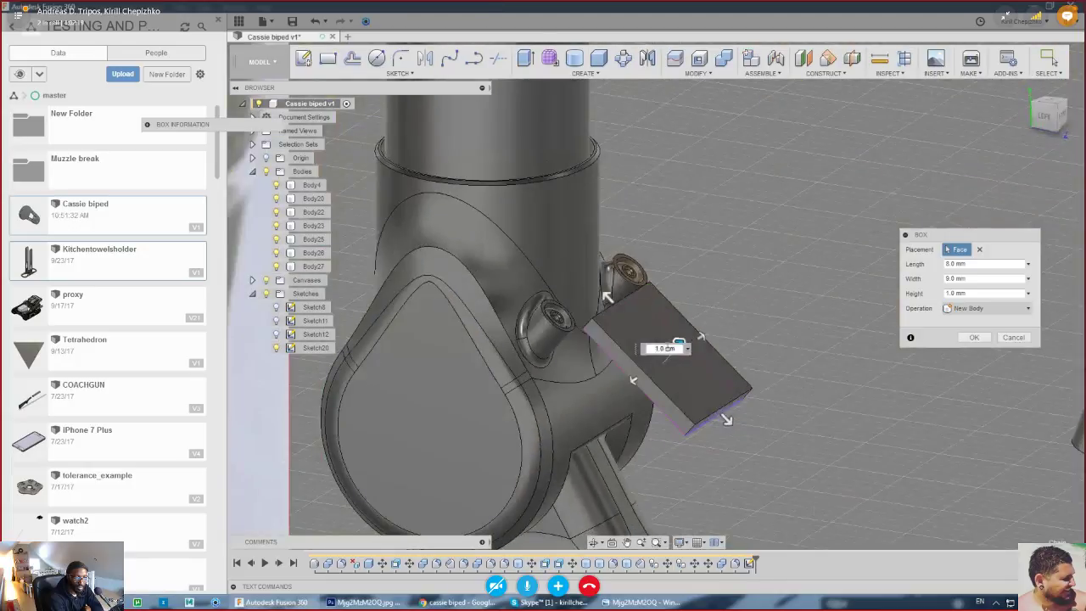
# - Set the box to 3 mm width and -5 mm height, and create it as a new body
pyautogui.moveTo(728, 417); pyautogui.dragTo(561, 402)
pyautogui.scroll(3, 576, 386)
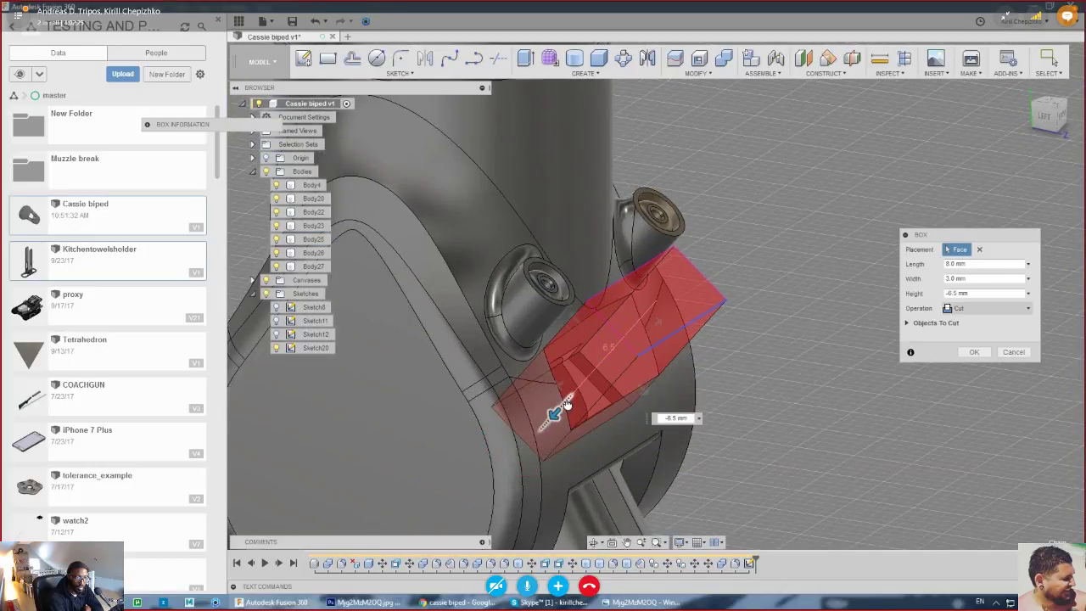
pyautogui.moveTo(1050, 116); pyautogui.dragTo(1031, 125)
pyautogui.click(1041, 117)
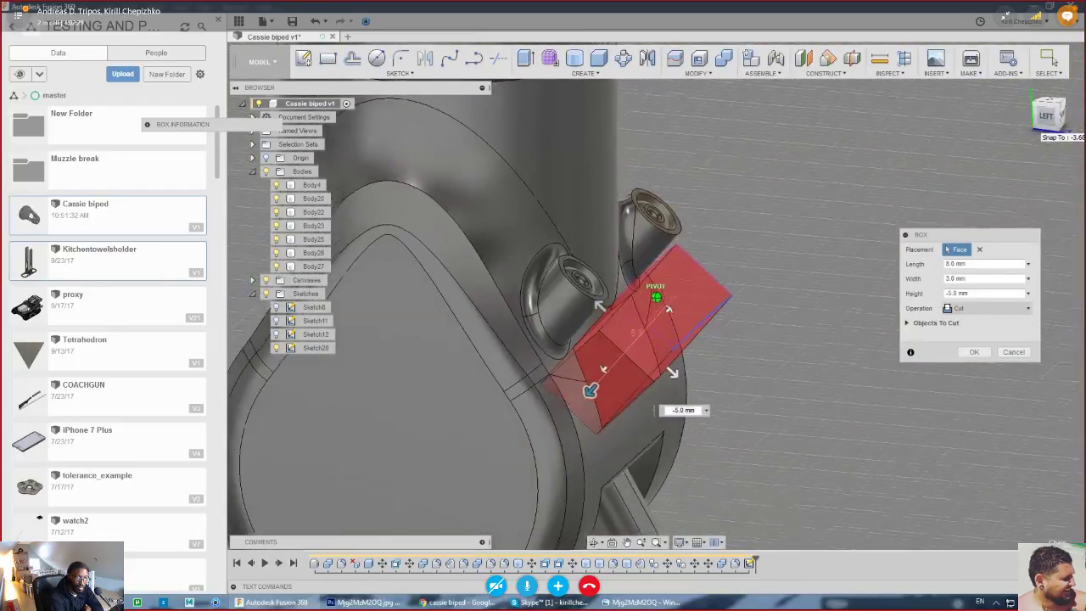
pyautogui.click(988, 307)
pyautogui.click(975, 363)
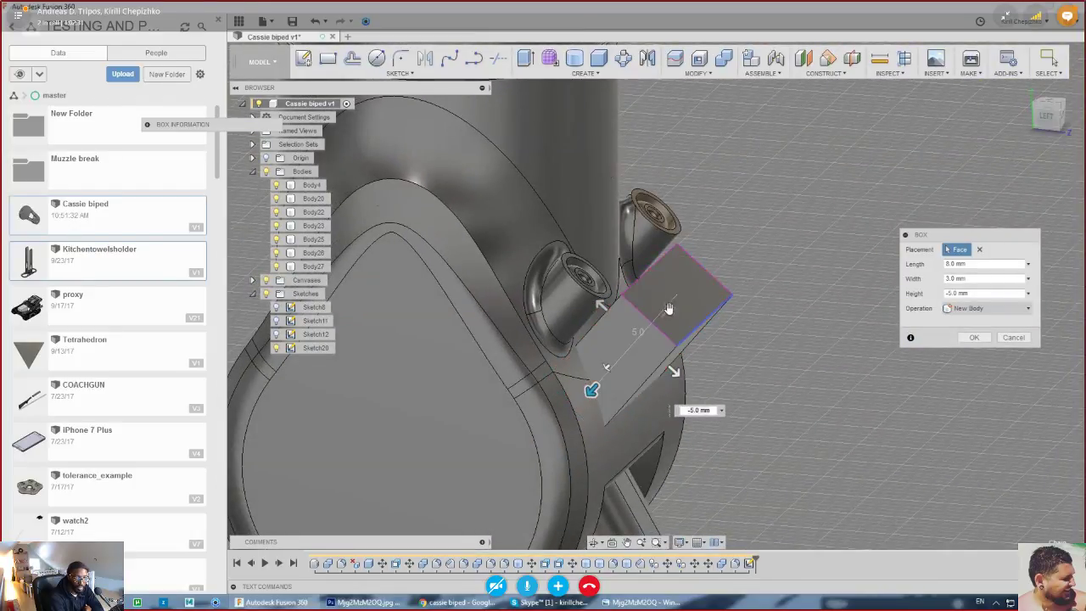
pyautogui.press('Return')
# - Offset the box's outer face by -3 mm with Press Pull
pyautogui.rightClick(664, 287)
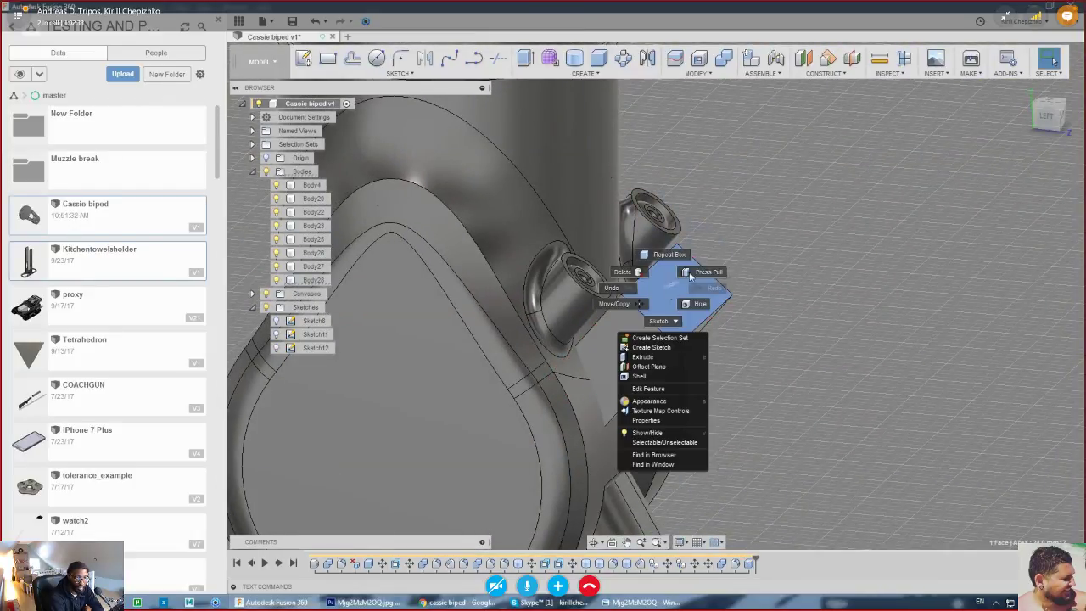
pyautogui.click(690, 273)
pyautogui.moveTo(658, 295); pyautogui.dragTo(622, 337)
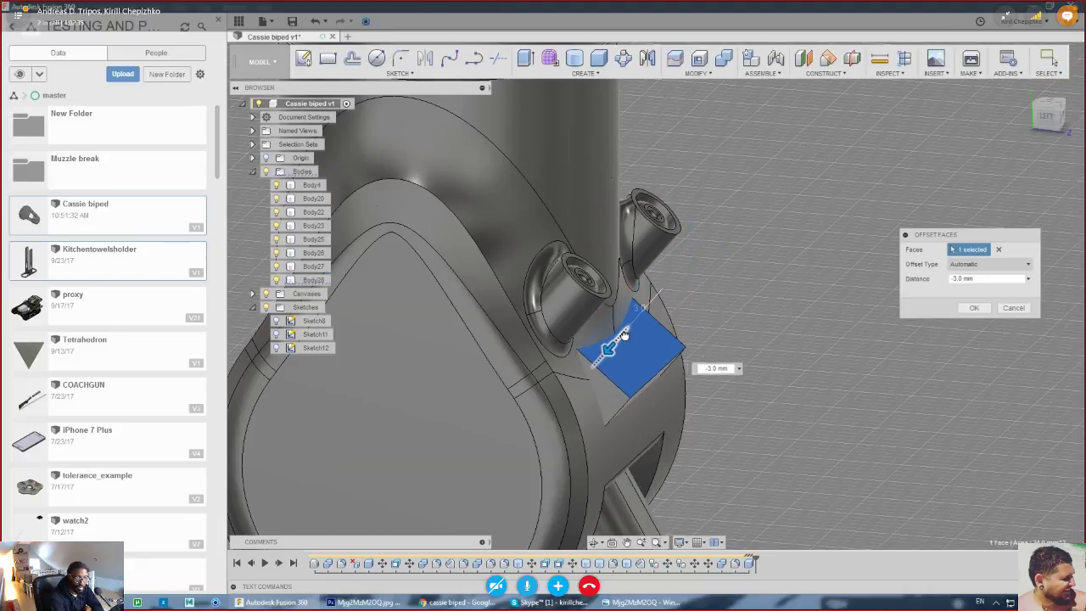
pyautogui.click(973, 307)
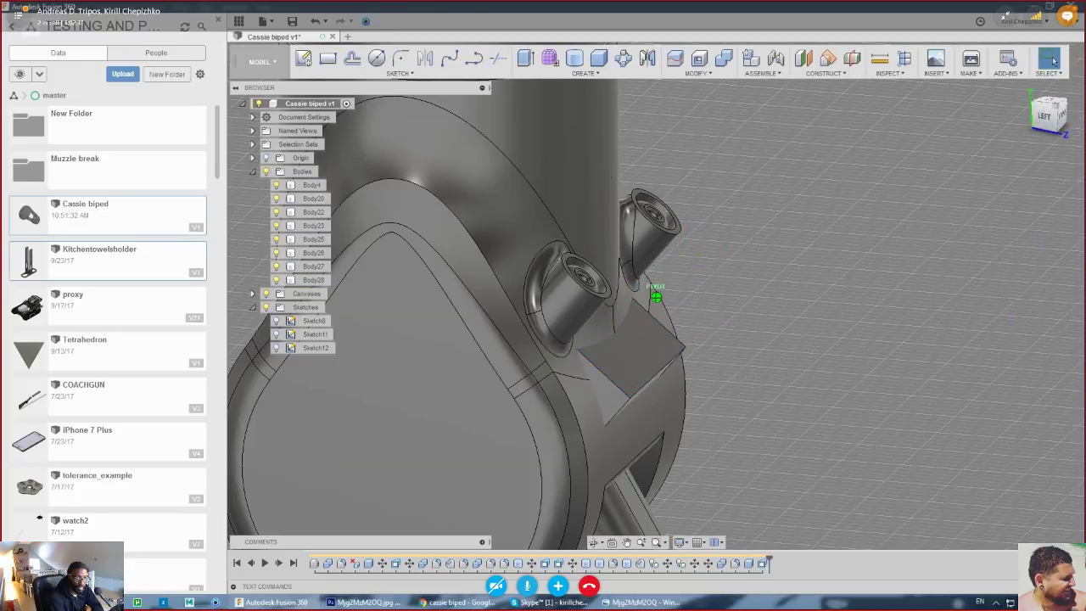
# - Move the box 2 mm along Z, raise it toward the bolts, and bring it back 1 mm along Z
pyautogui.moveTo(655, 297)
pyautogui.keyDown('shift'); pyautogui.mouseDown(button='middle')
pyautogui.moveTo(424, 297)
pyautogui.moveTo(598, 296)
pyautogui.moveTo(851, 227)
pyautogui.mouseUp(button='middle'); pyautogui.keyUp('shift')
pyautogui.scroll(-4, 815, 241)
pyautogui.moveTo(776, 250)
pyautogui.mouseDown(button='middle')
pyautogui.moveTo(735, 260)
pyautogui.moveTo(744, 238)
pyautogui.mouseUp(button='middle')
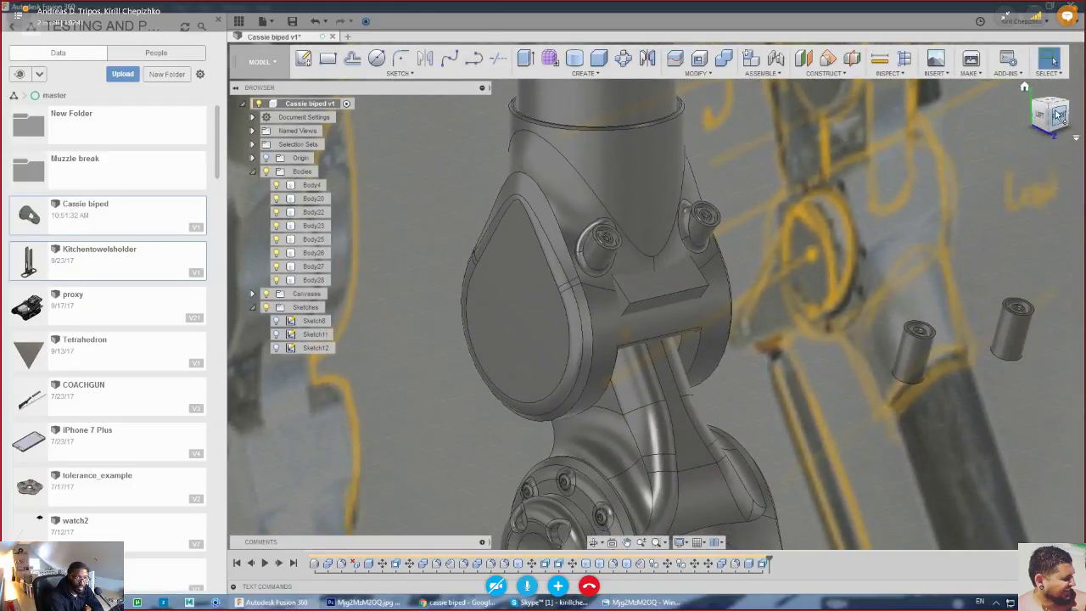
pyautogui.moveTo(1059, 116)
pyautogui.mouseDown()
pyautogui.moveTo(983, 117)
pyautogui.moveTo(995, 115)
pyautogui.moveTo(989, 103)
pyautogui.mouseUp()
pyautogui.scroll(2, 711, 261)
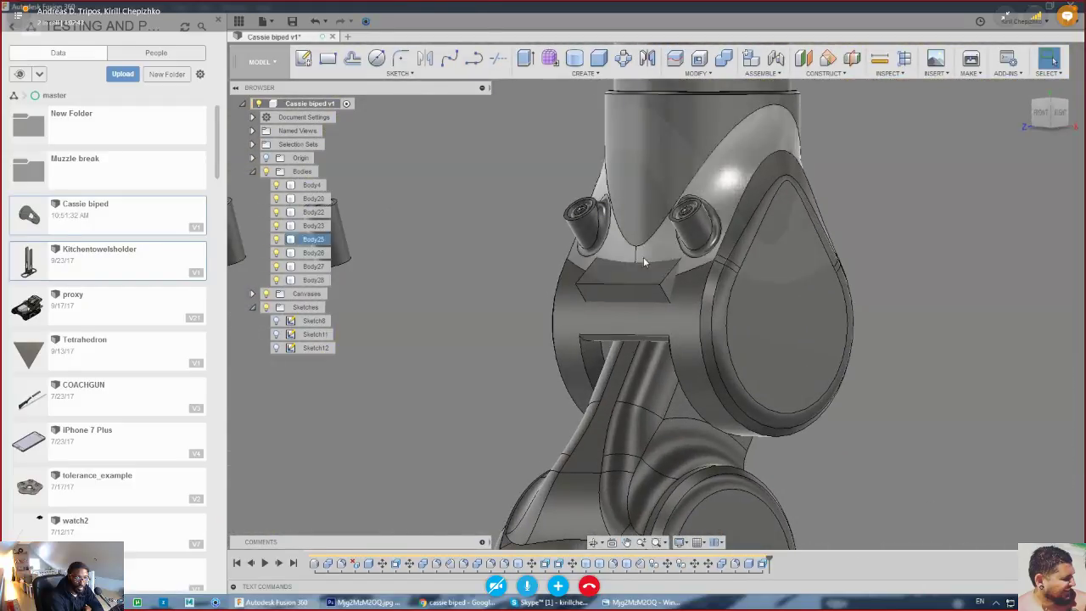
pyautogui.scroll(-3, 625, 317)
pyautogui.moveTo(623, 317); pyautogui.dragTo(637, 259, button='middle')
pyautogui.scroll(4, 637, 260)
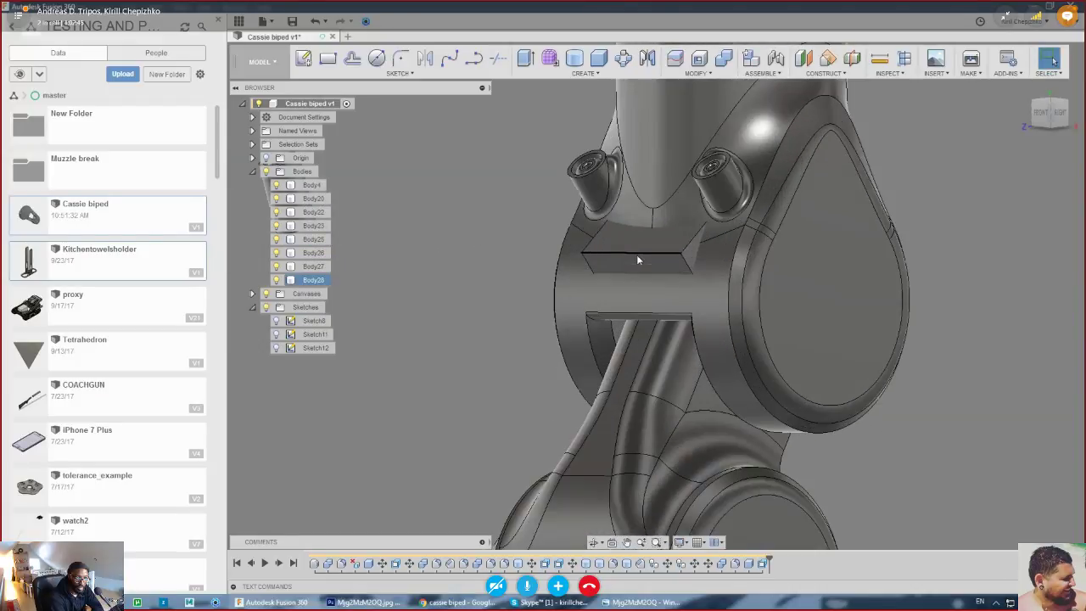
pyautogui.rightClick(665, 250)
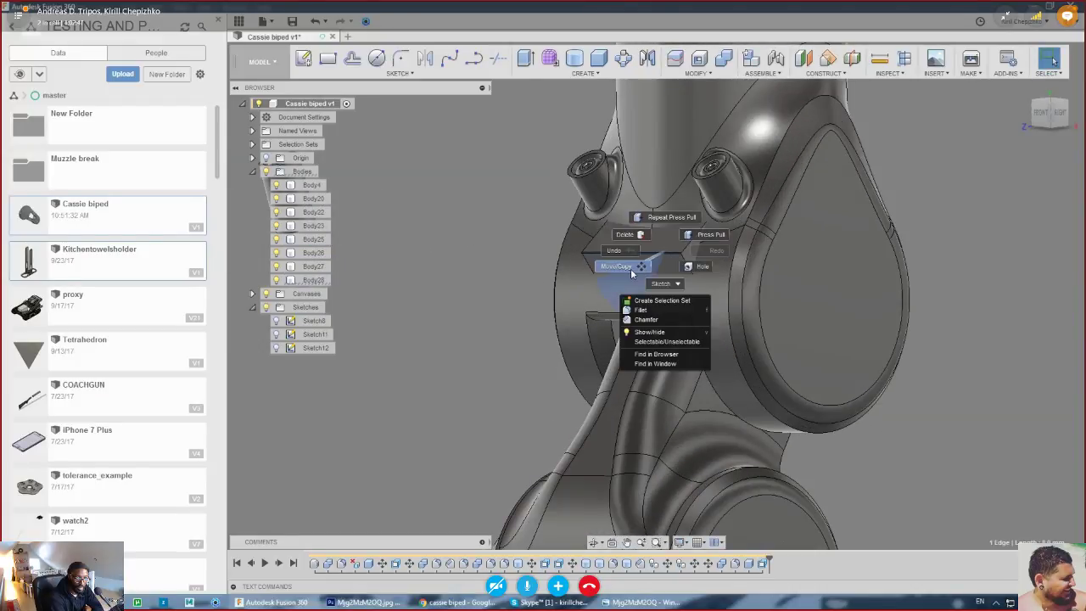
pyautogui.click(631, 268)
pyautogui.moveTo(648, 274); pyautogui.dragTo(630, 288)
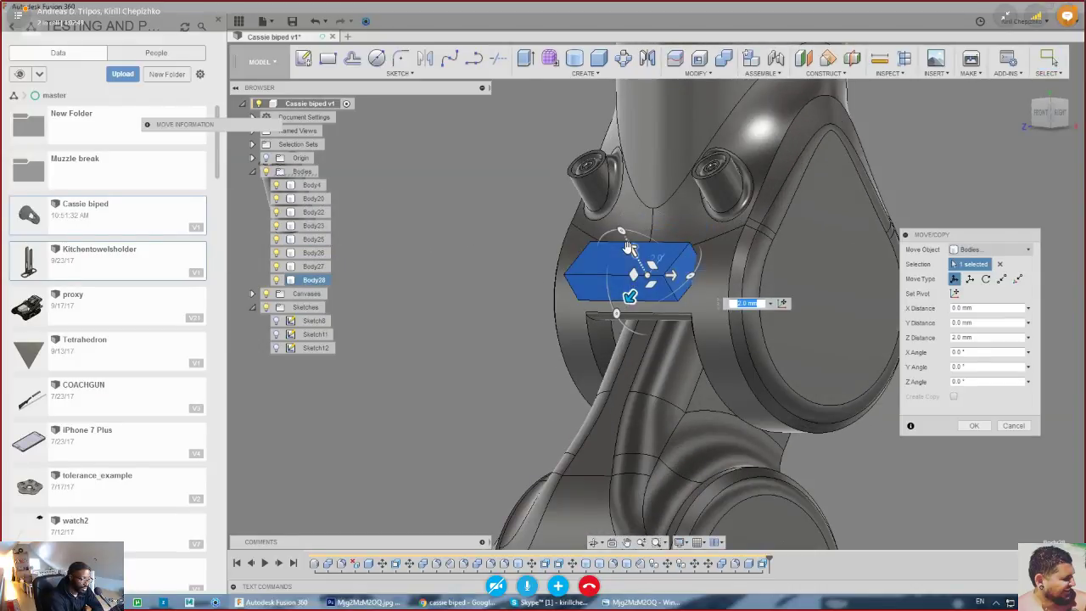
pyautogui.moveTo(628, 247); pyautogui.dragTo(624, 237)
pyautogui.moveTo(620, 287); pyautogui.dragTo(634, 274)
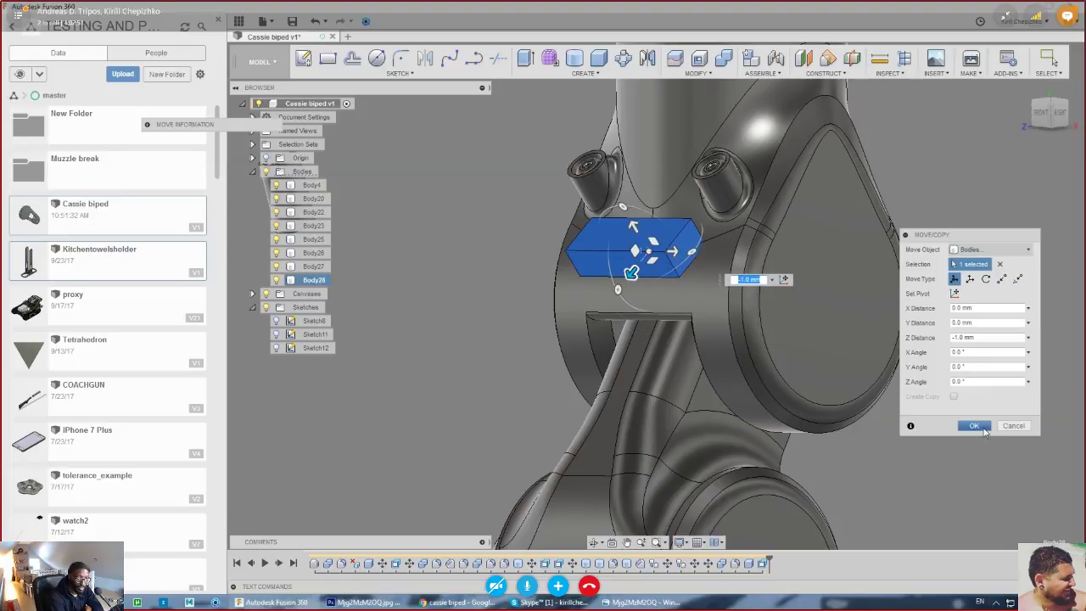
pyautogui.click(982, 428)
# - Try to offset the hidden rear face of the box with a distance of 6.5 mm
pyautogui.scroll(3, 691, 223)
pyautogui.click(701, 240)
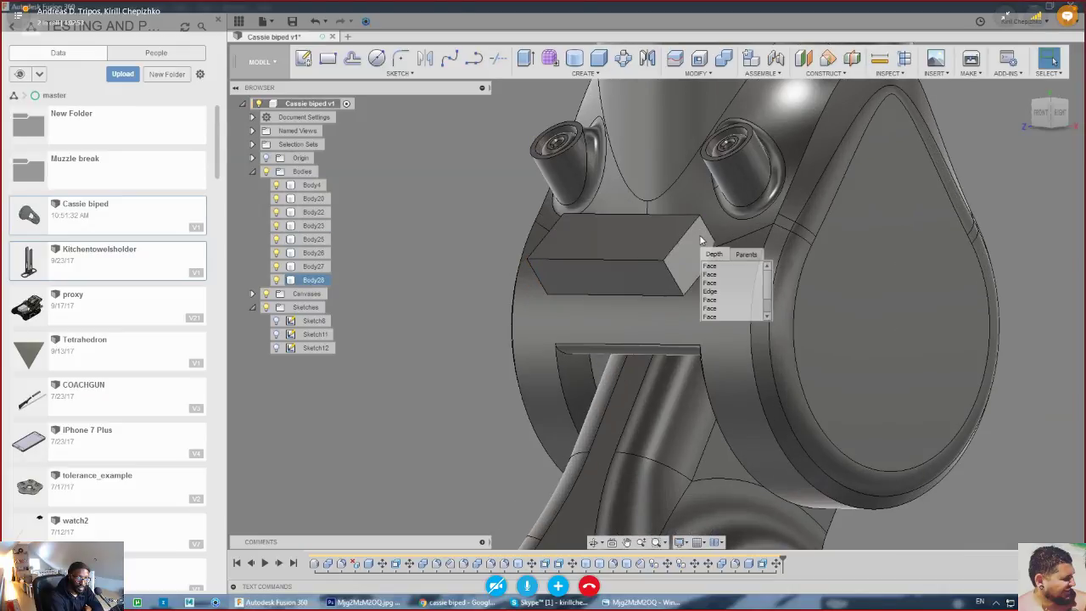
pyautogui.rightClick(684, 229)
pyautogui.click(725, 219)
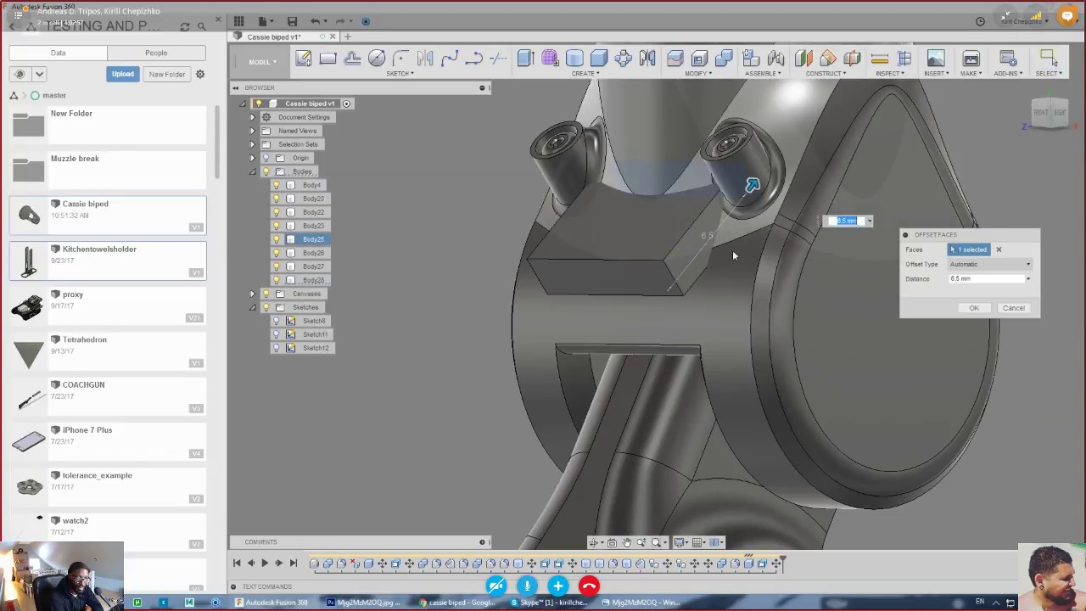
pyautogui.press('Return')
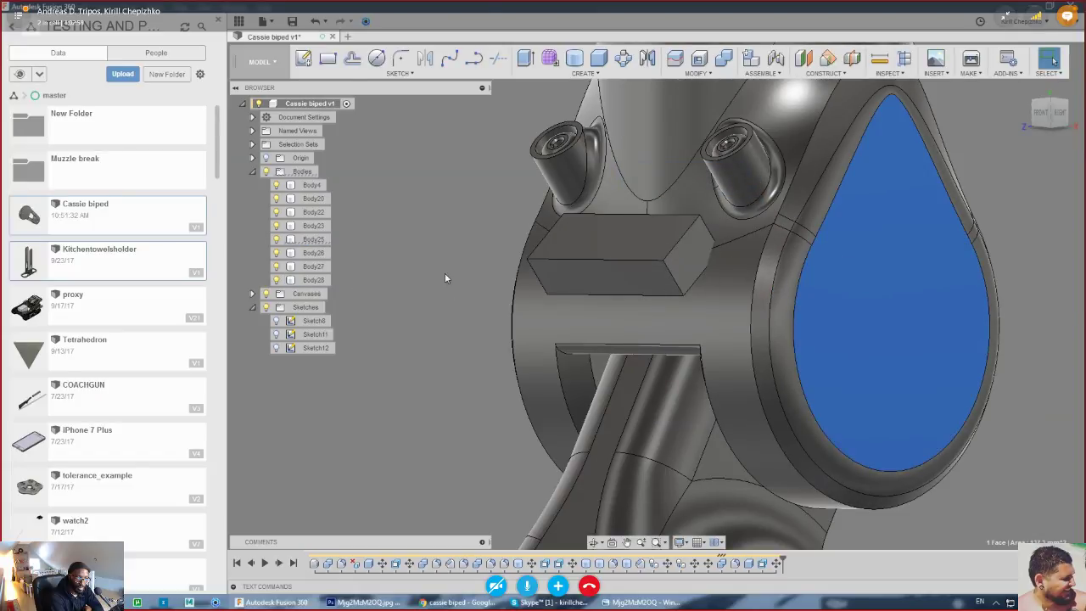
# - Offset the hidden base face of the box further into the joint to make the box deeper
pyautogui.click(665, 294)
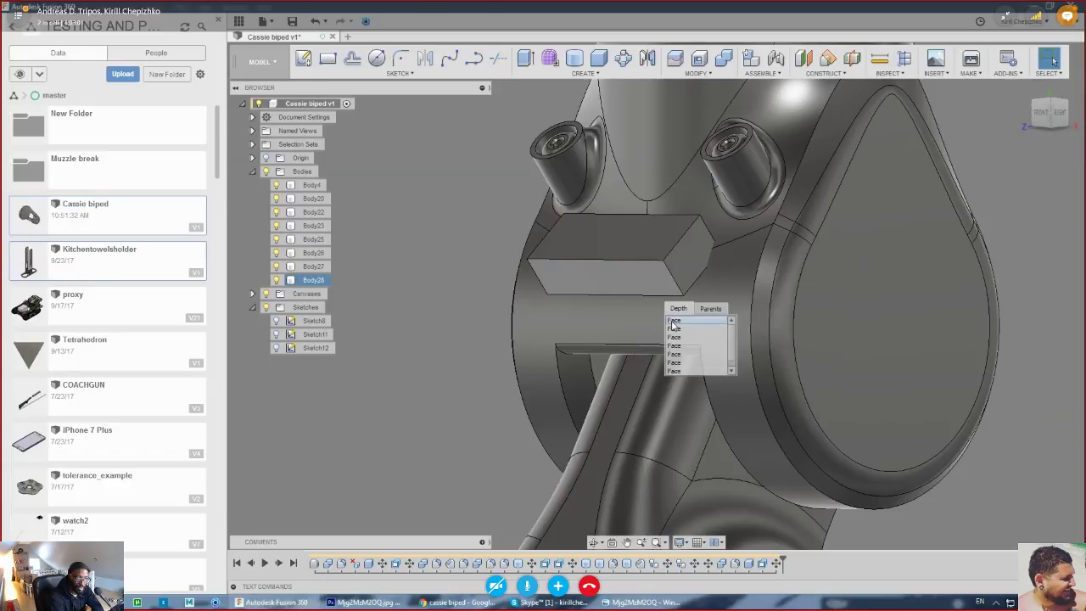
pyautogui.click(671, 330)
pyautogui.rightClick(654, 281)
pyautogui.click(683, 244)
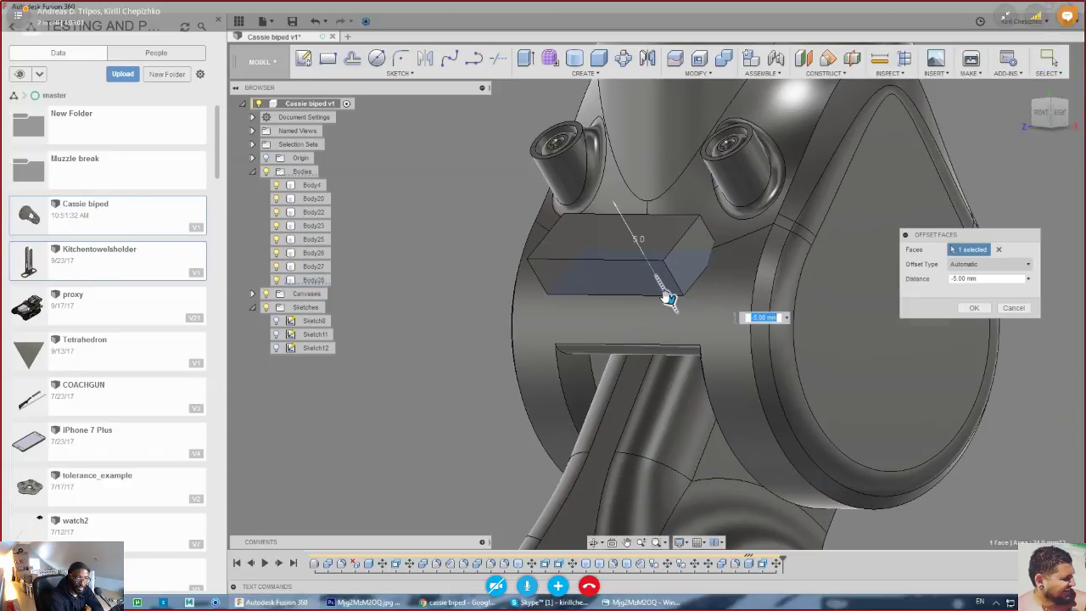
pyautogui.press('Return')
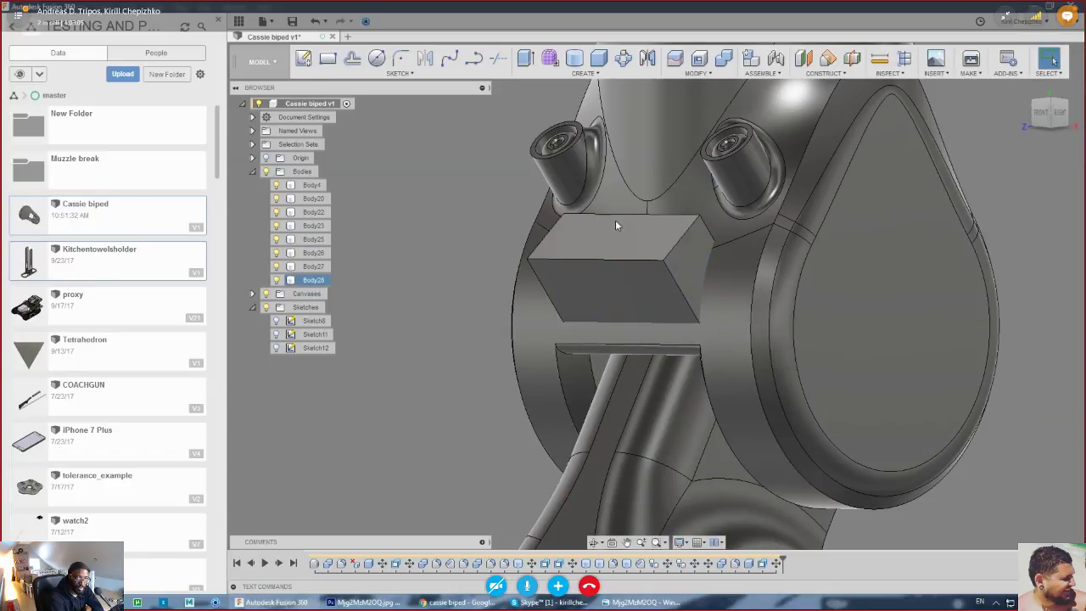
# - Shift the box slightly in the negative Y direction, judging its position against the joint from the right view
pyautogui.rightClick(617, 260)
pyautogui.click(586, 279)
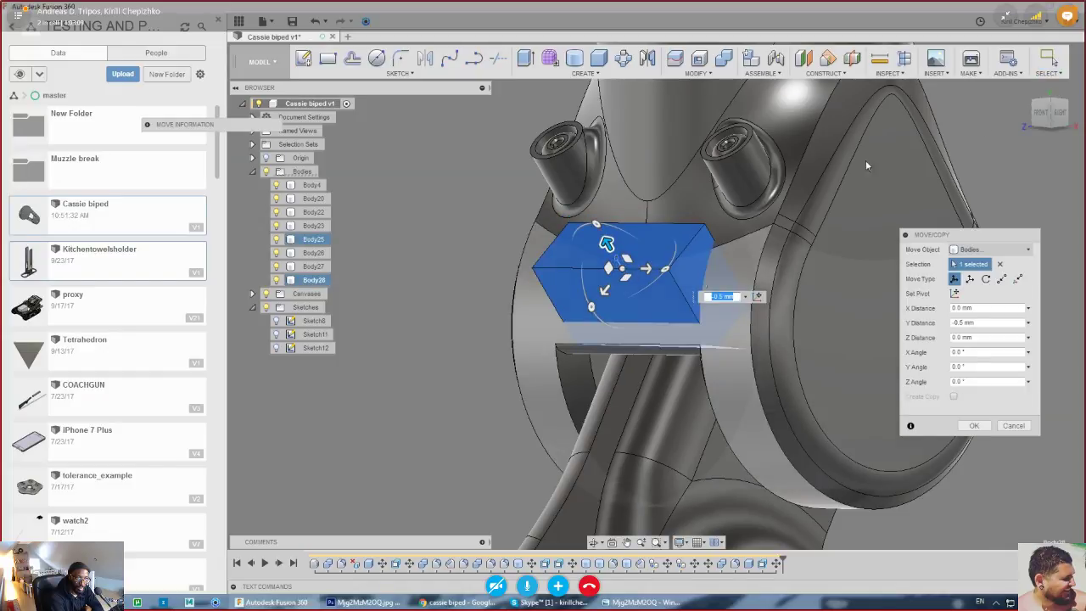
pyautogui.click(1060, 115)
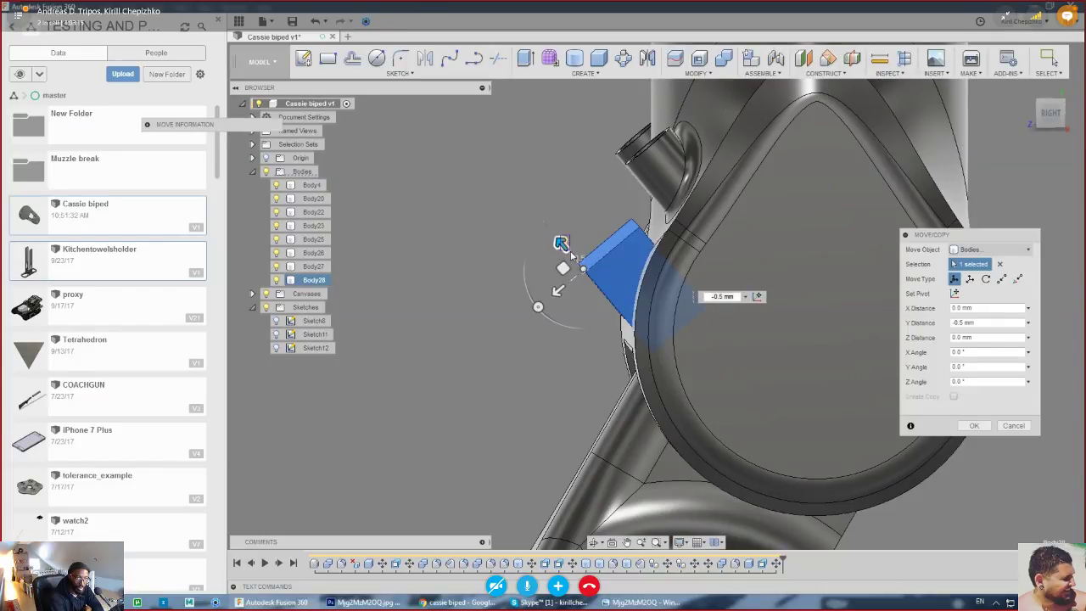
pyautogui.moveTo(564, 245); pyautogui.dragTo(572, 253)
pyautogui.click(974, 425)
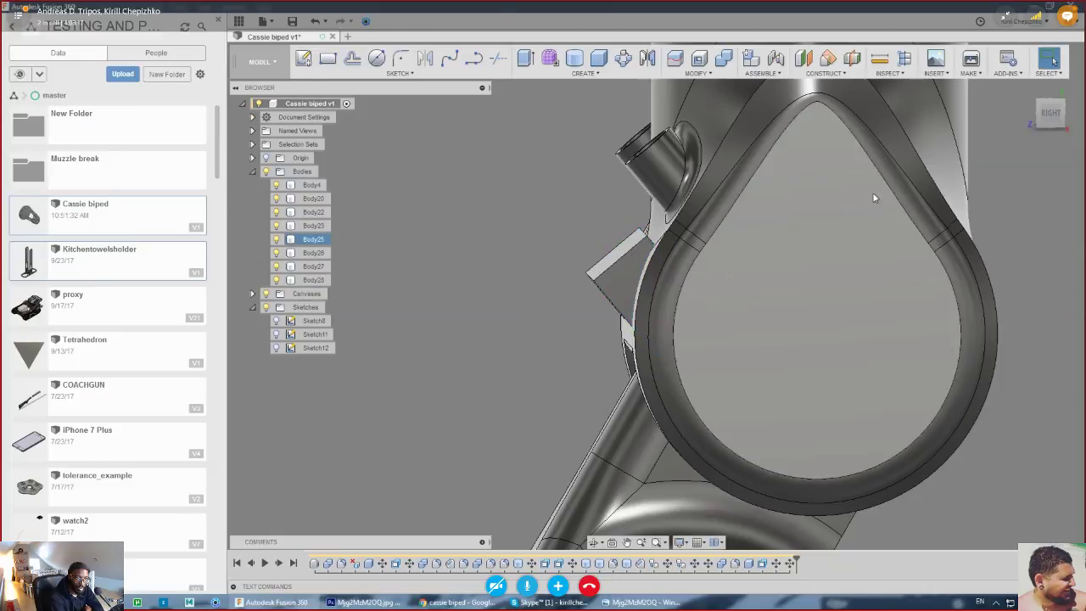
# - Offset the hidden side face of the box outward by 5 mm so that it reaches further into the joint
pyautogui.keyDown('shift'); pyautogui.moveTo(874, 198); pyautogui.dragTo(651, 260, button='middle'); pyautogui.keyUp('shift')
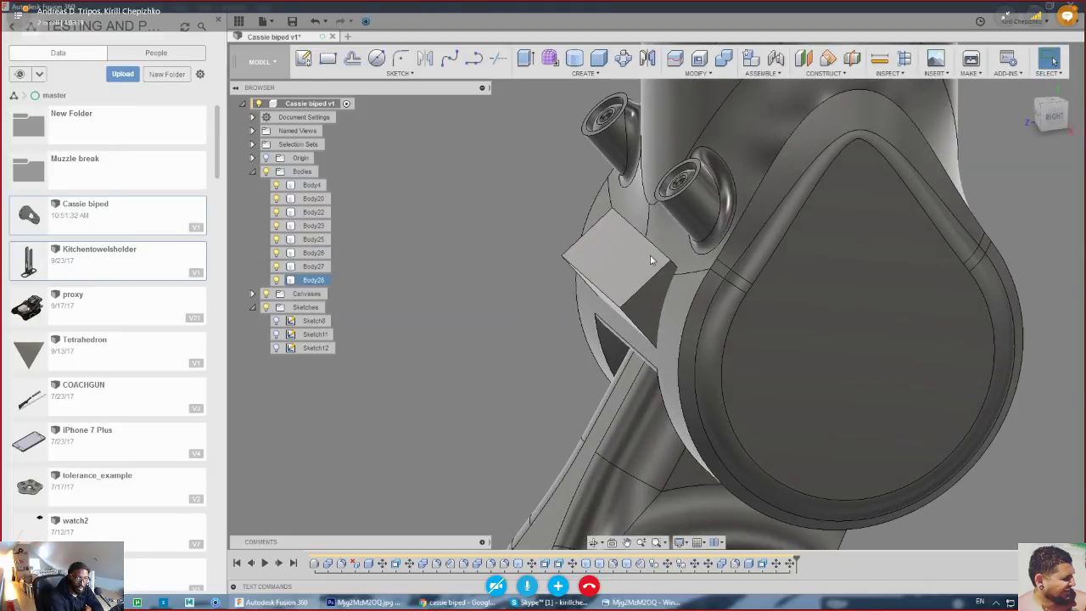
pyautogui.click(651, 260)
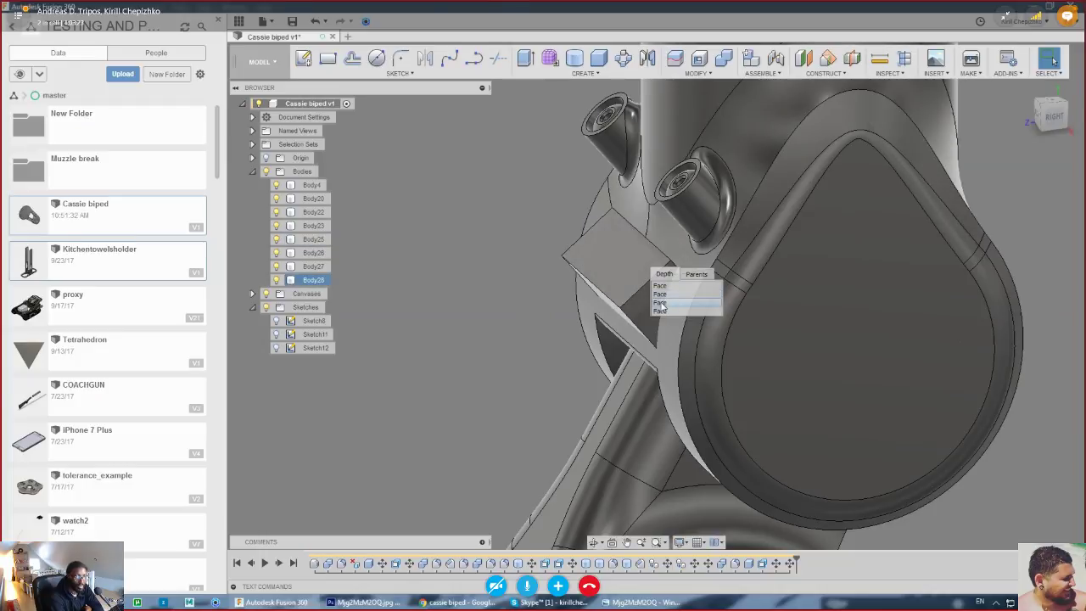
pyautogui.click(1052, 102)
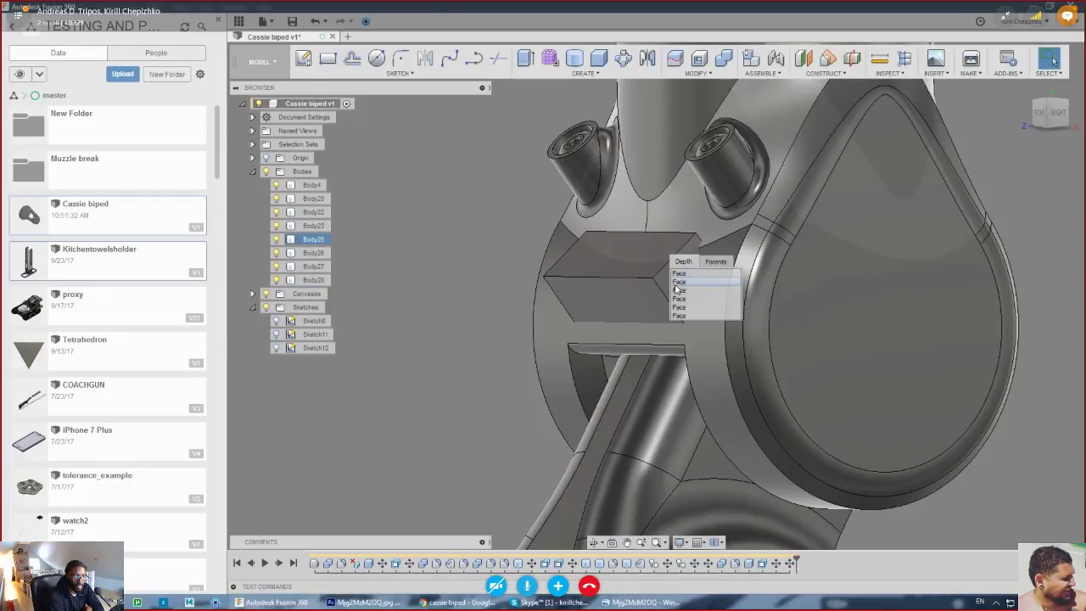
pyautogui.click(672, 289)
pyautogui.rightClick(671, 287)
pyautogui.click(718, 269)
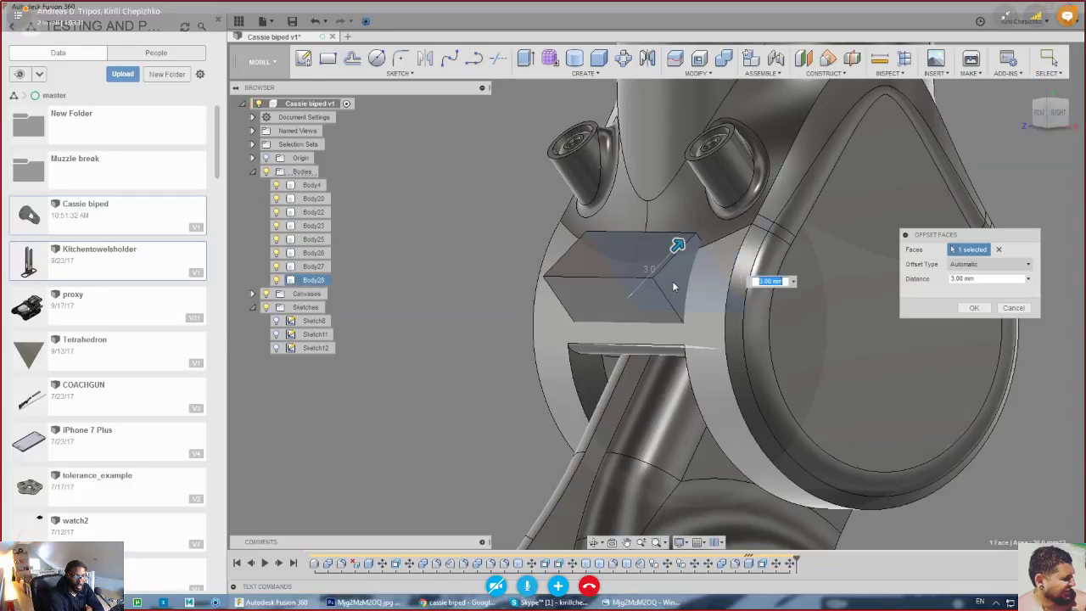
pyautogui.moveTo(677, 246); pyautogui.dragTo(705, 216)
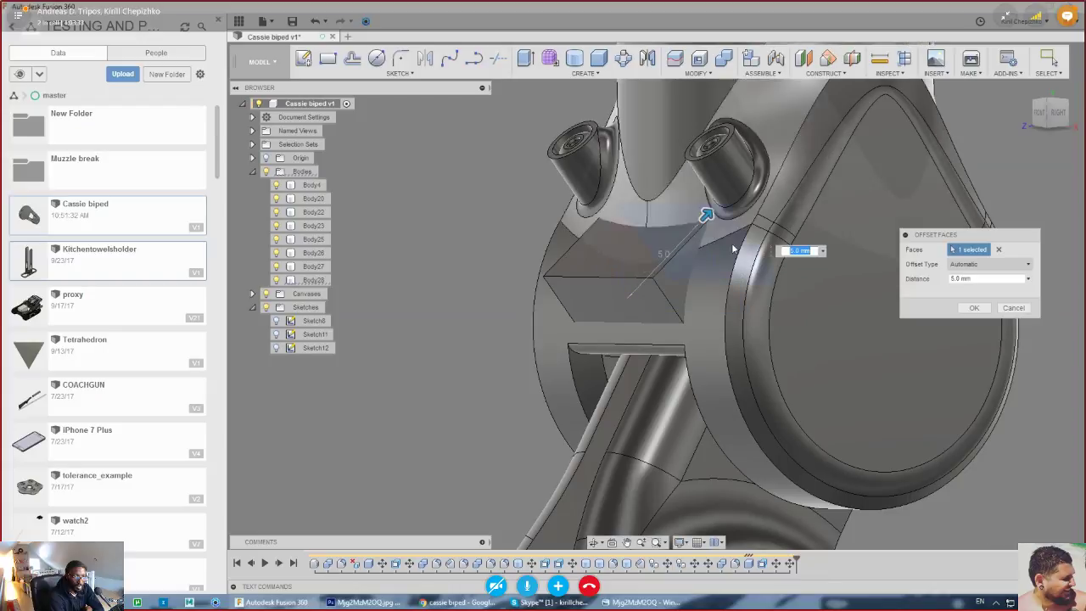
pyautogui.click(974, 307)
# - Combine the box with the upper joint body using the Join operation
pyautogui.scroll(-5, 699, 289)
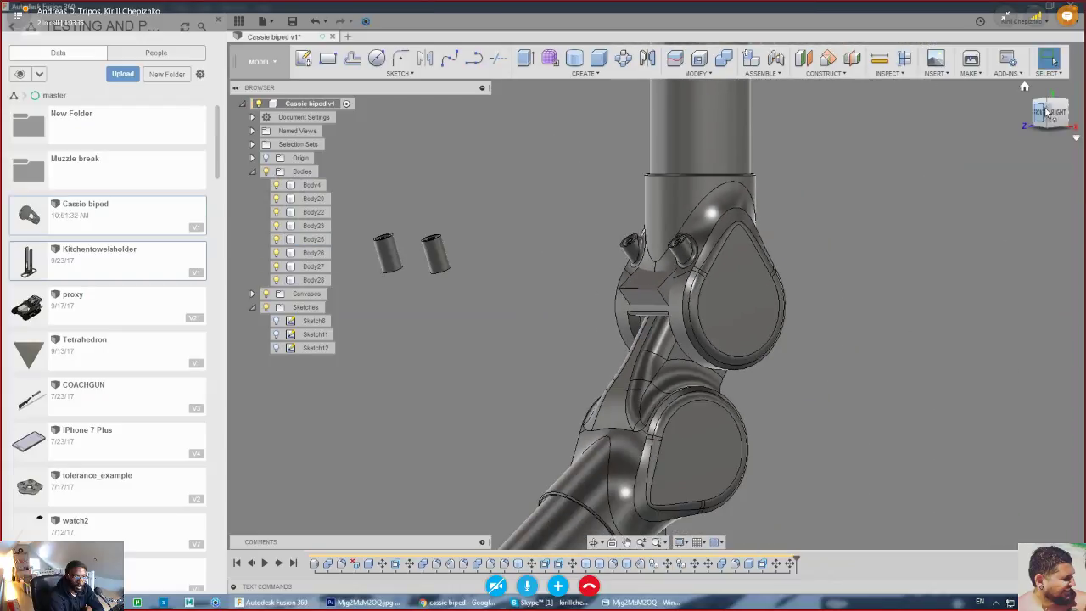
pyautogui.moveTo(1059, 112)
pyautogui.mouseDown()
pyautogui.moveTo(1081, 116)
pyautogui.moveTo(1059, 118)
pyautogui.mouseUp()
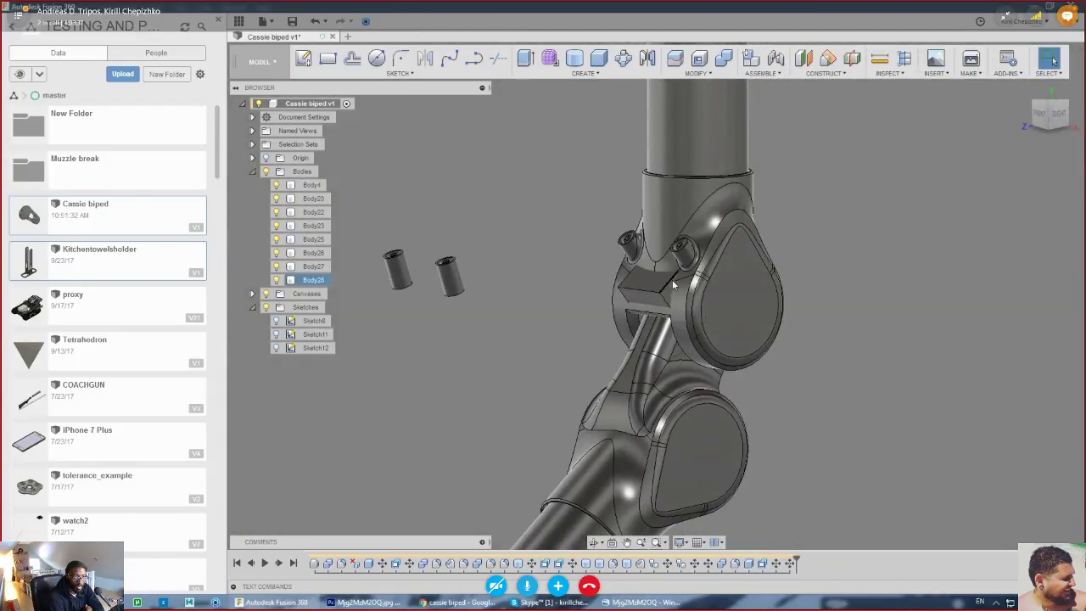
pyautogui.scroll(3, 666, 273)
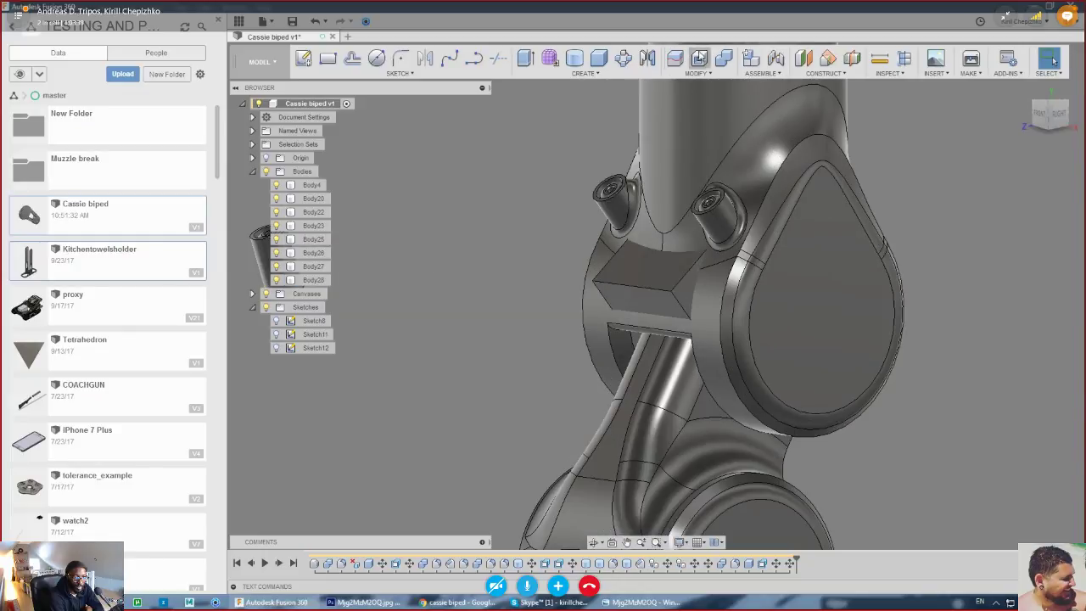
pyautogui.click(723, 58)
pyautogui.click(692, 127)
pyautogui.click(673, 254)
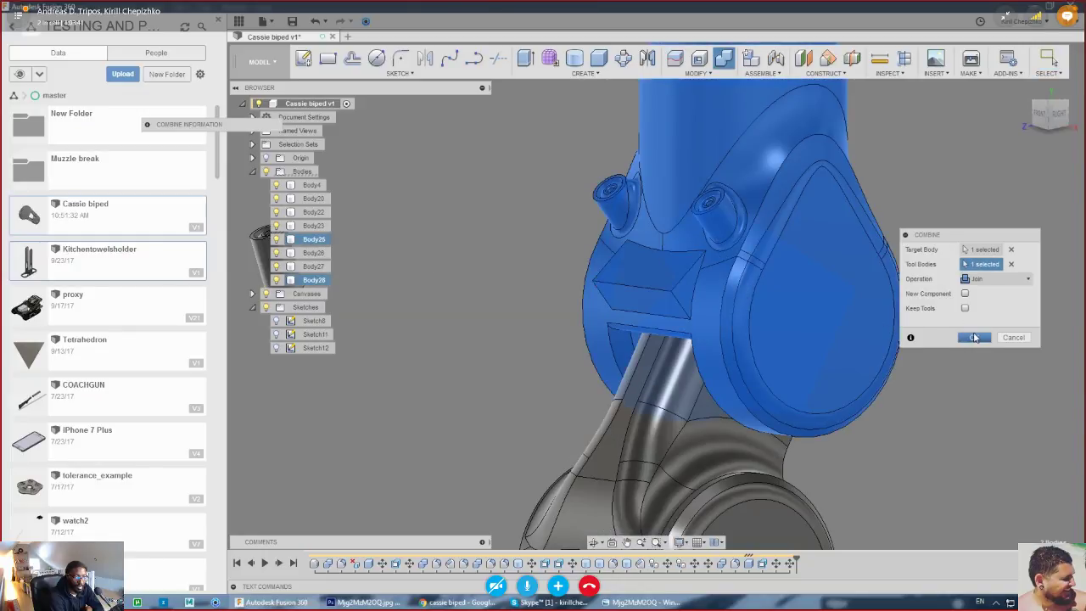
pyautogui.click(975, 337)
# - Fillet the curved upper edge where the block meets the joint between the bolts with a 4.5 mm radius
pyautogui.scroll(2, 683, 278)
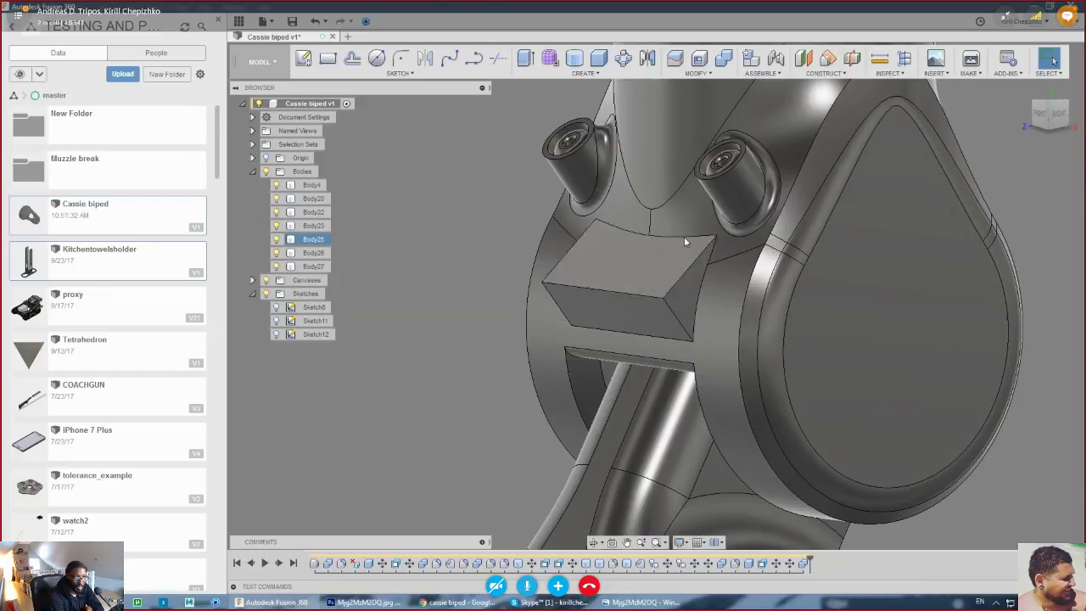
pyautogui.scroll(1, 685, 241)
pyautogui.rightClick(672, 238)
pyautogui.click(670, 289)
pyautogui.scroll(2, 670, 234)
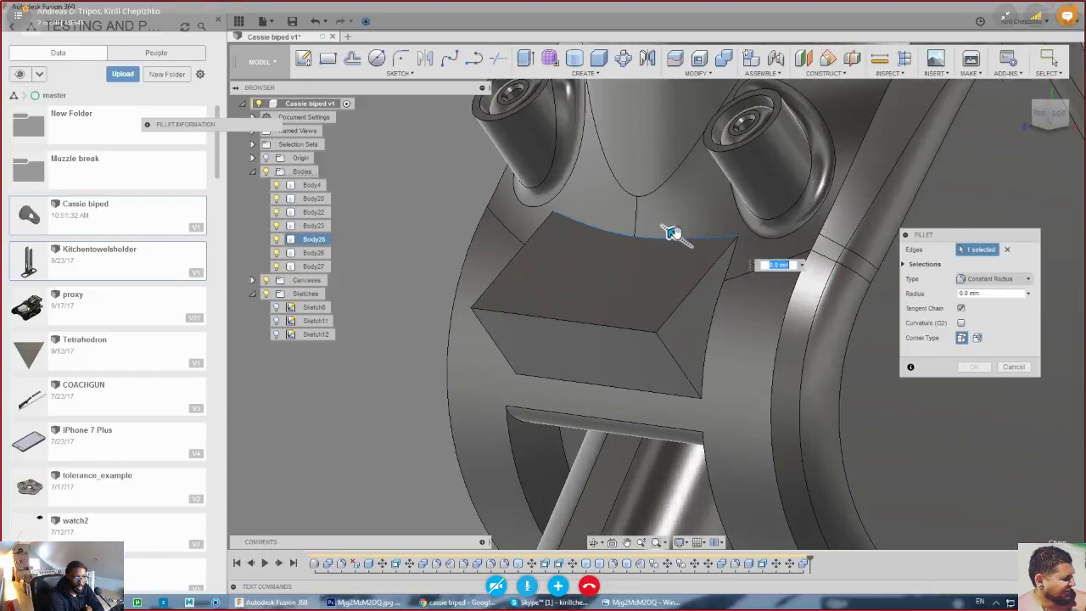
pyautogui.moveTo(670, 231)
pyautogui.mouseDown()
pyautogui.moveTo(652, 220)
pyautogui.moveTo(666, 229)
pyautogui.mouseUp()
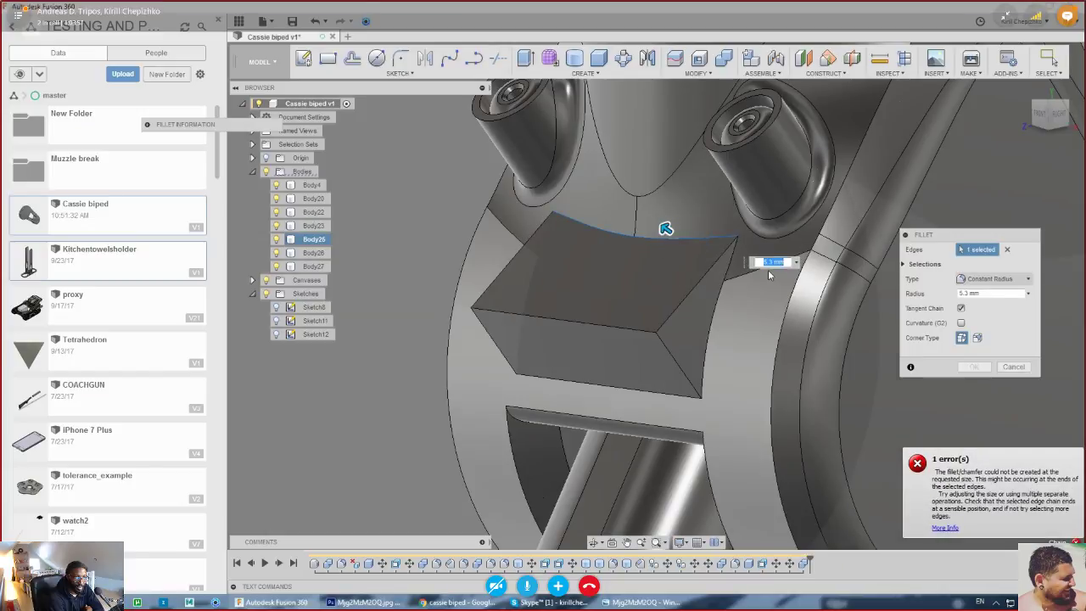
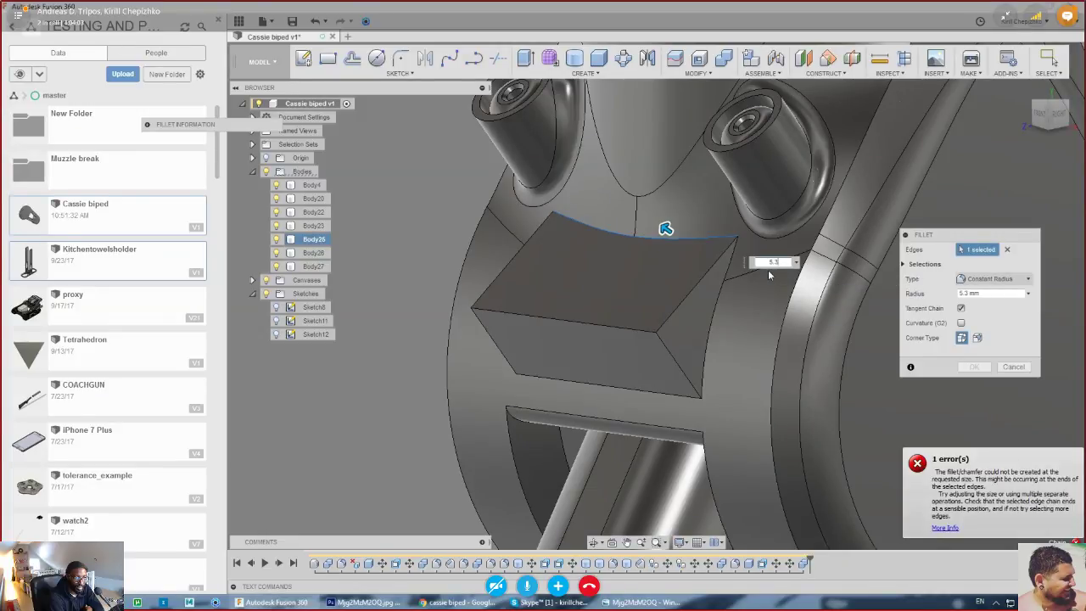
pyautogui.press('BackSpace')
pyautogui.press('BackSpace')
pyautogui.press('BackSpace')
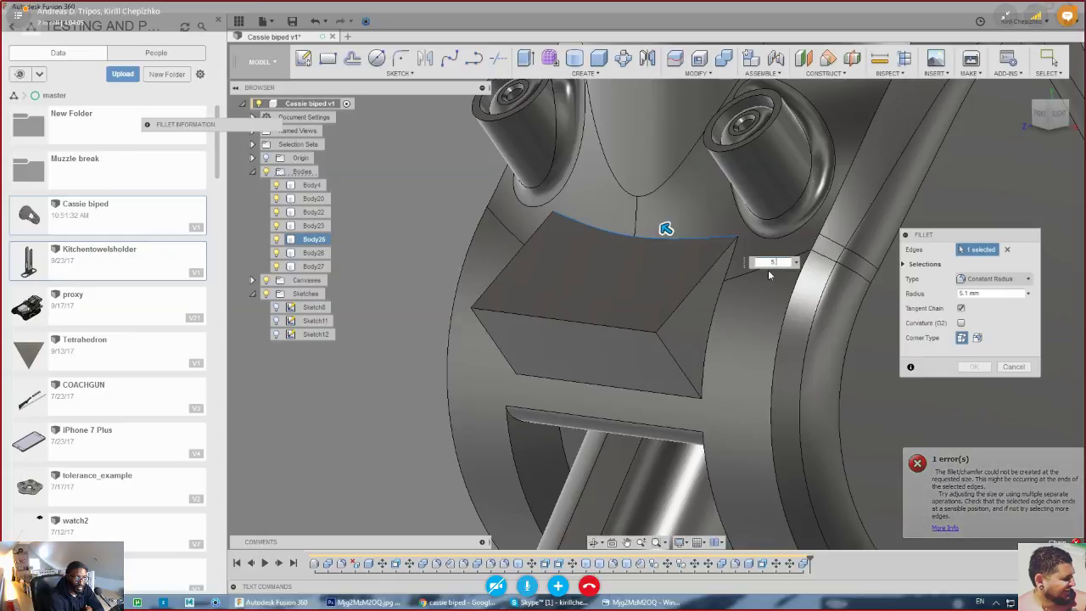
pyautogui.write('4')
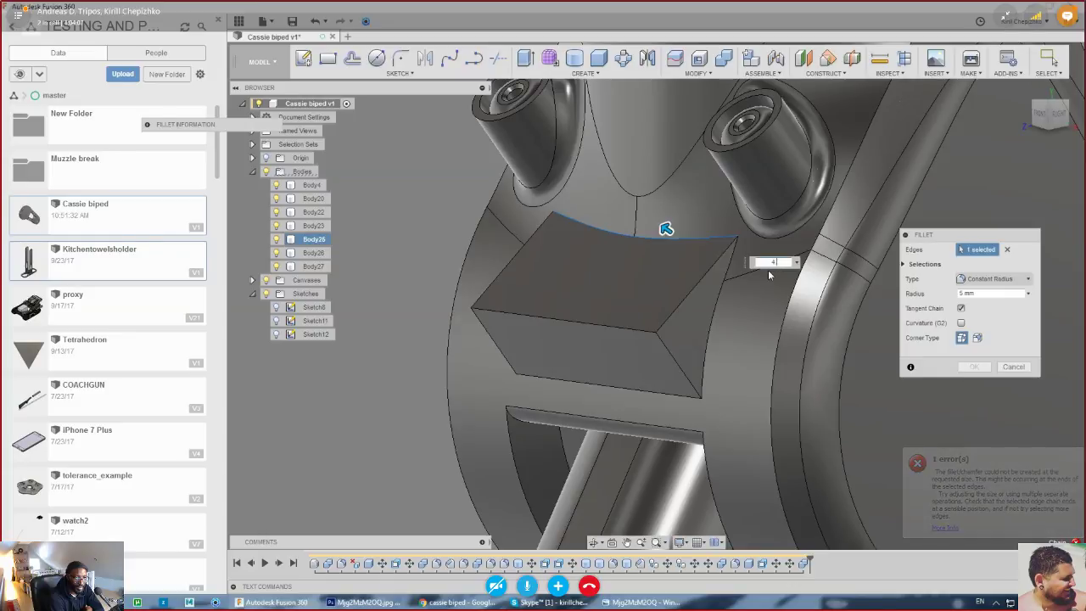
pyautogui.write('.5')
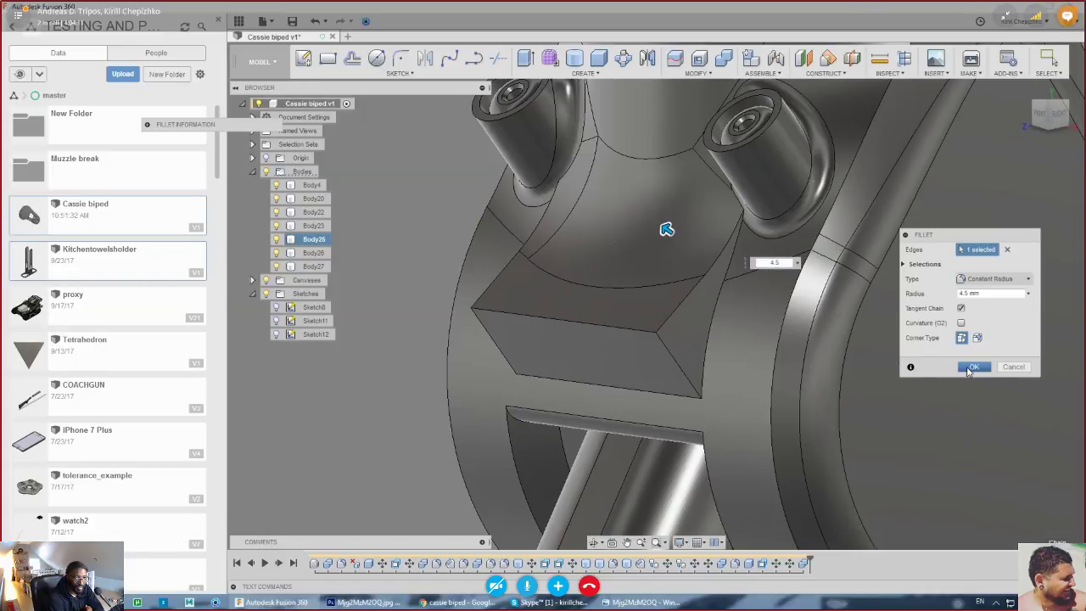
pyautogui.click(968, 370)
# - Fillet the two side edges where the block meets the joint cheeks with a 0.5 mm radius
pyautogui.moveTo(656, 296)
pyautogui.keyDown('shift'); pyautogui.mouseDown(button='middle')
pyautogui.moveTo(751, 292)
pyautogui.moveTo(670, 279)
pyautogui.moveTo(584, 308)
pyautogui.mouseUp(button='middle'); pyautogui.keyUp('shift')
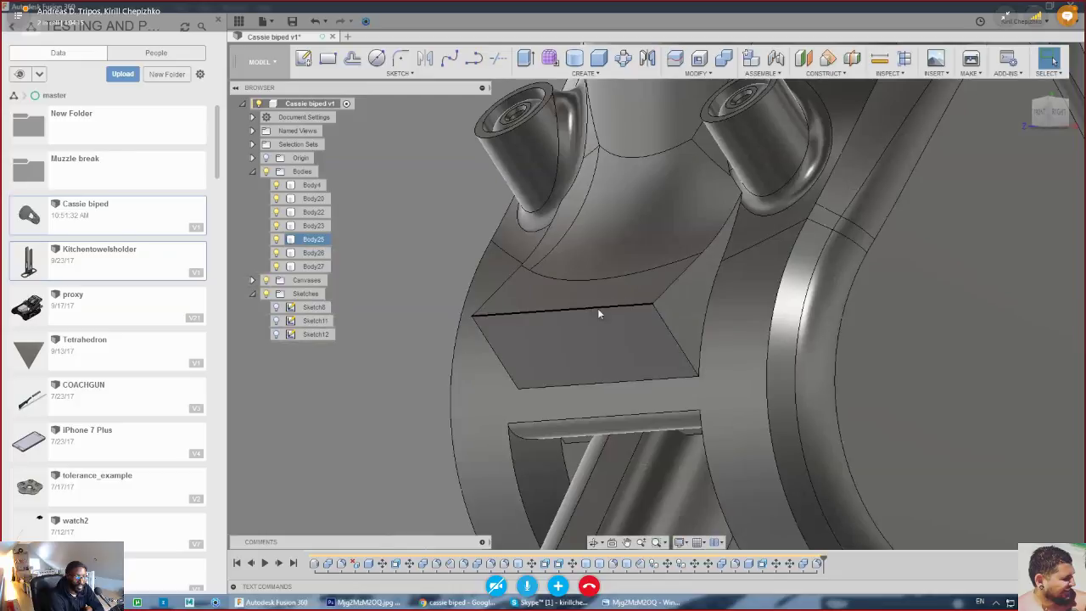
pyautogui.rightClick(702, 311)
pyautogui.click(687, 361)
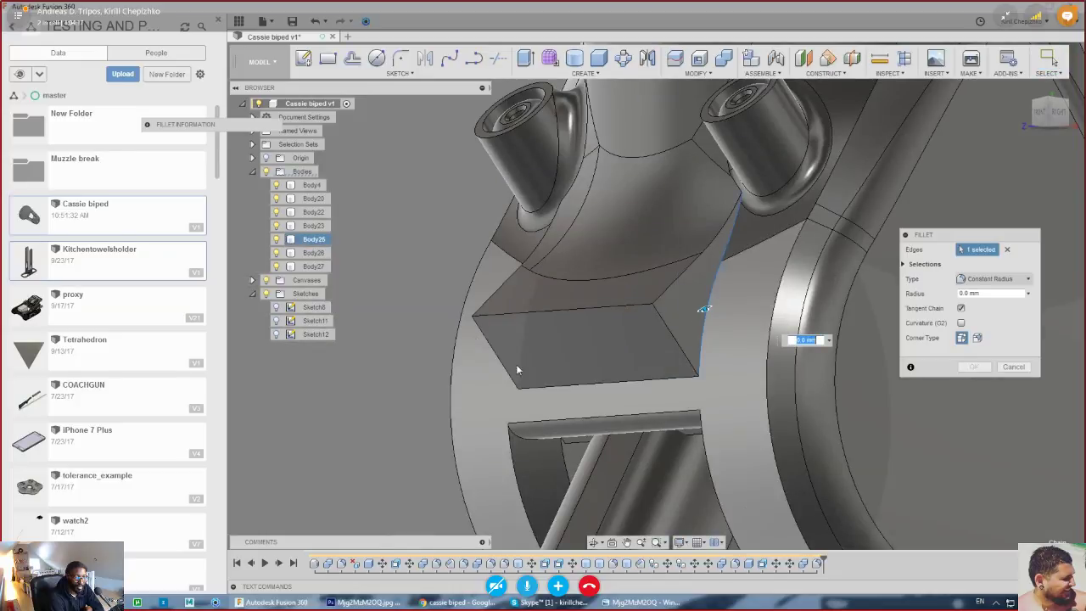
pyautogui.click(522, 352)
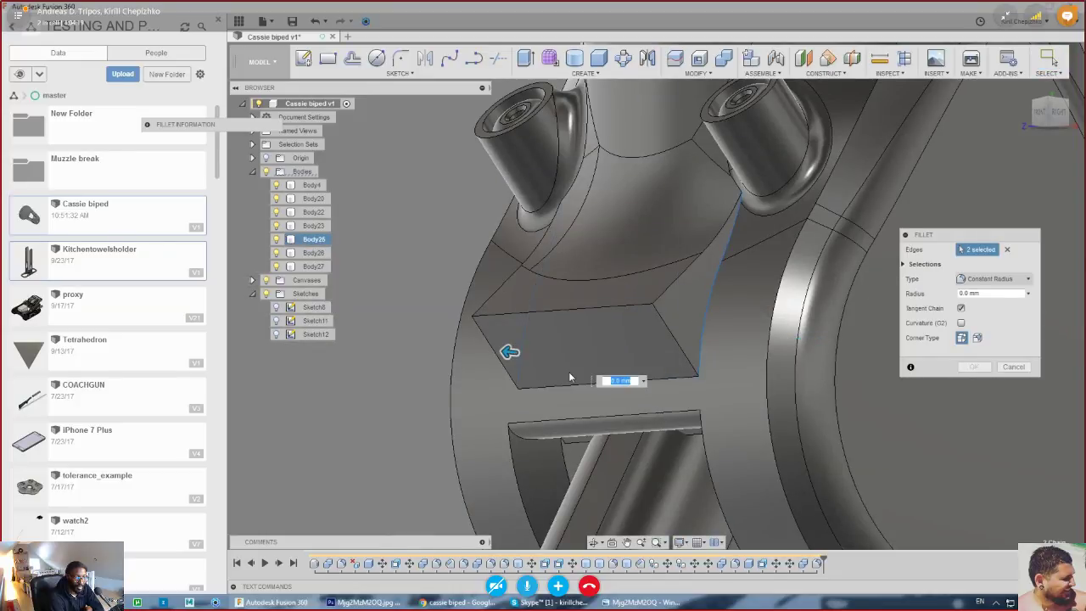
pyautogui.write('1')
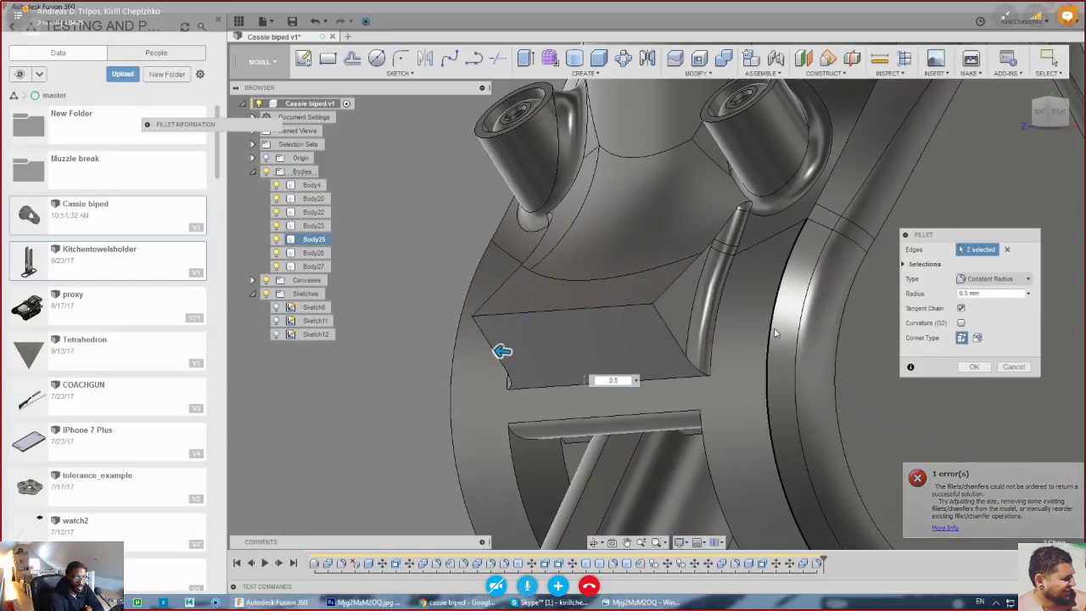
pyautogui.scroll(-3, 795, 319)
pyautogui.keyDown('shift'); pyautogui.moveTo(966, 160); pyautogui.dragTo(907, 424, button='middle'); pyautogui.keyUp('shift')
pyautogui.click(973, 366)
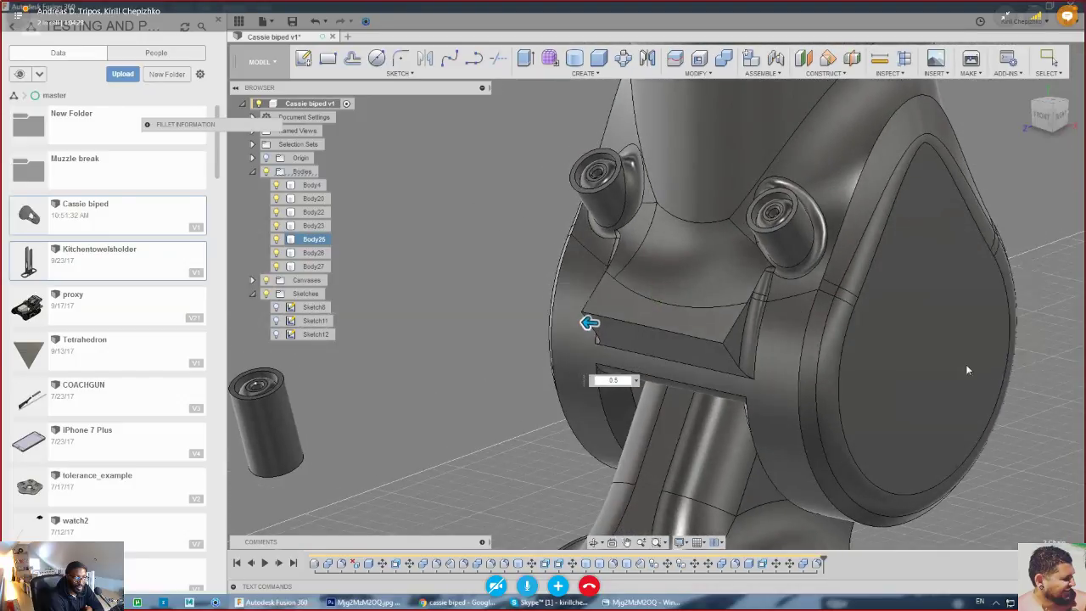
# - Fillet the block's protruding front edge with a 1 mm radius
pyautogui.rightClick(700, 336)
pyautogui.click(677, 398)
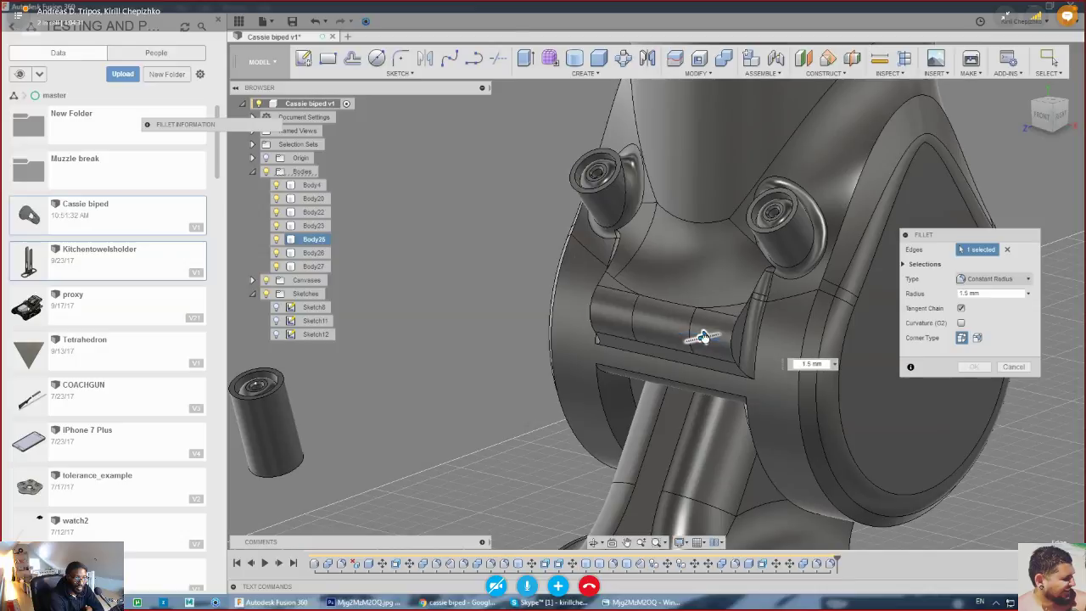
pyautogui.write('1')
pyautogui.press('Return')
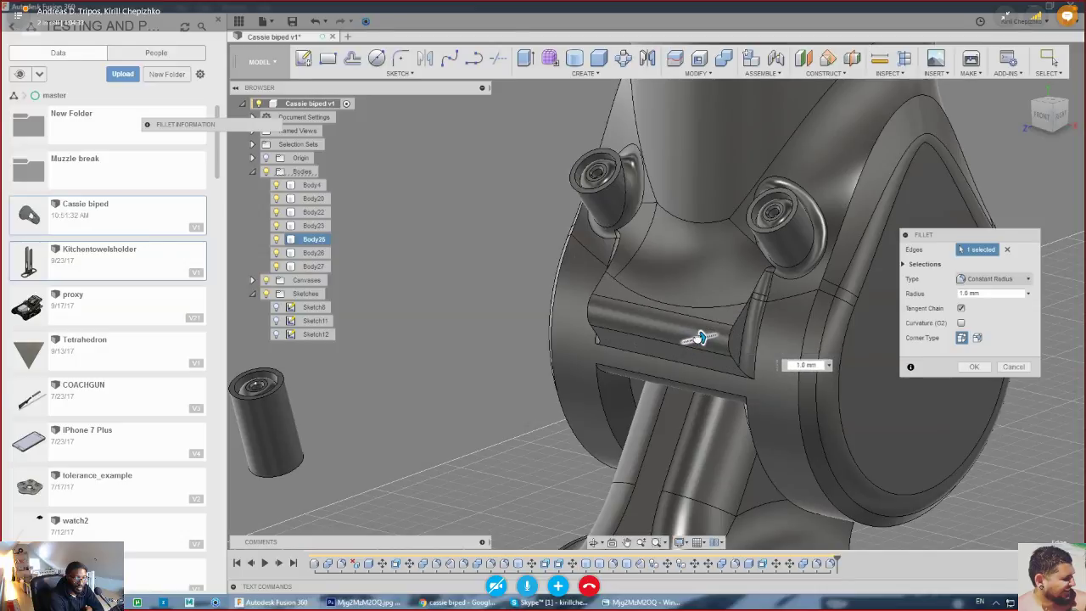
pyautogui.click(963, 370)
# - Fillet the block's lower edge, where it meets the joint above the slot, with a 1.3 mm radius
pyautogui.rightClick(721, 373)
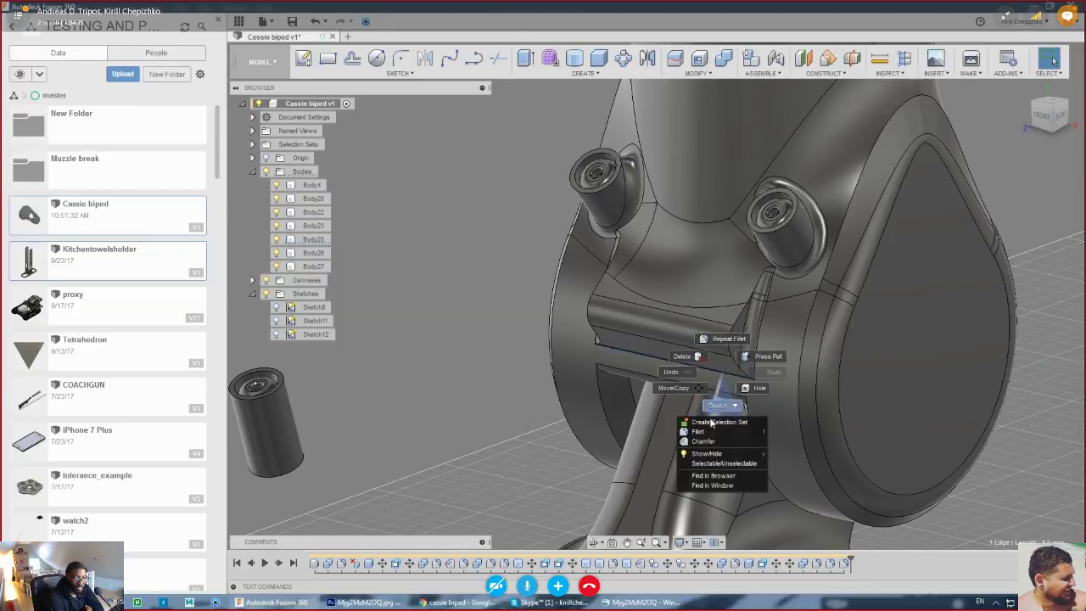
pyautogui.click(702, 432)
pyautogui.scroll(5, 718, 384)
pyautogui.moveTo(726, 354); pyautogui.dragTo(725, 358)
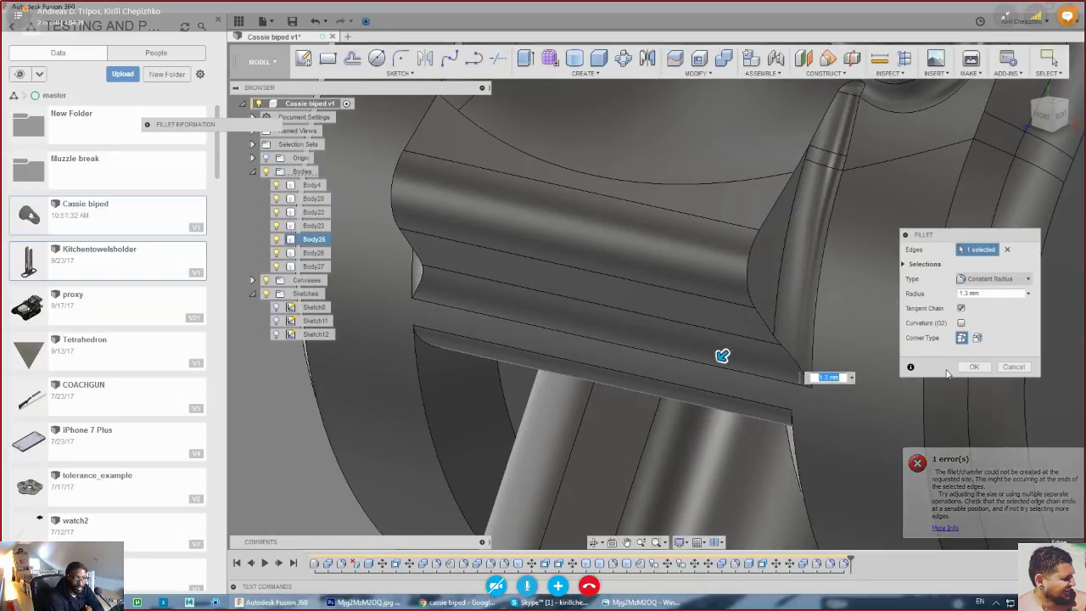
pyautogui.press('Escape')
# - Examine the filleted block and the surrounding bolts on the upper joint from the front and from angled views
pyautogui.scroll(-3, 796, 316)
pyautogui.scroll(-4, 795, 312)
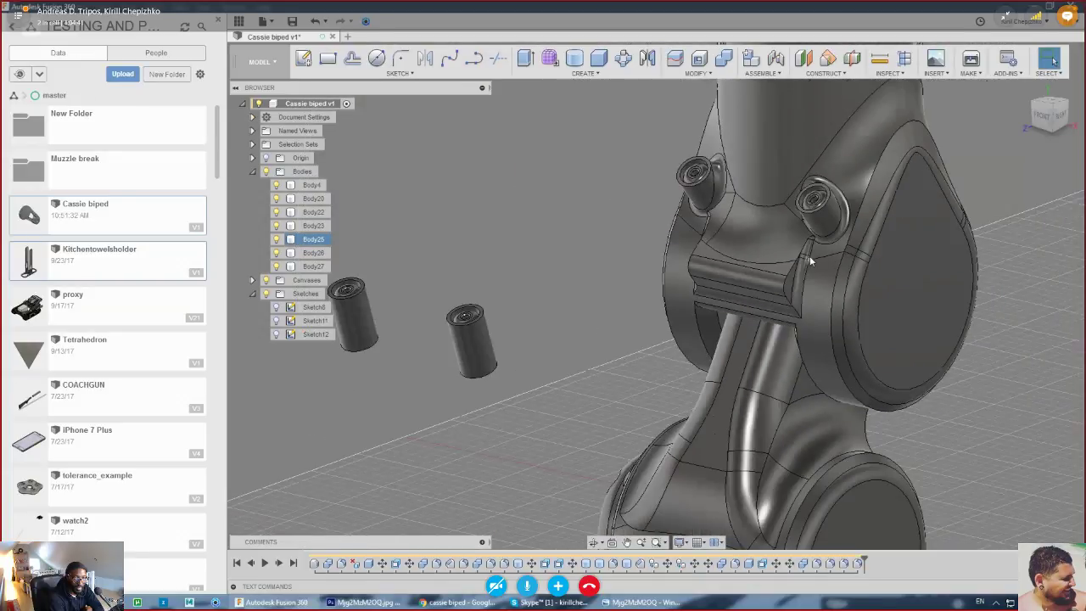
pyautogui.click(1061, 117)
pyautogui.moveTo(1061, 116)
pyautogui.mouseDown()
pyautogui.moveTo(1082, 125)
pyautogui.moveTo(1068, 119)
pyautogui.mouseUp()
pyautogui.moveTo(899, 254)
pyautogui.keyDown('shift'); pyautogui.mouseDown(button='middle')
pyautogui.moveTo(857, 280)
pyautogui.moveTo(882, 322)
pyautogui.moveTo(879, 390)
pyautogui.moveTo(697, 325)
pyautogui.moveTo(703, 290)
pyautogui.mouseUp(button='middle'); pyautogui.keyUp('shift')
pyautogui.scroll(4, 698, 325)
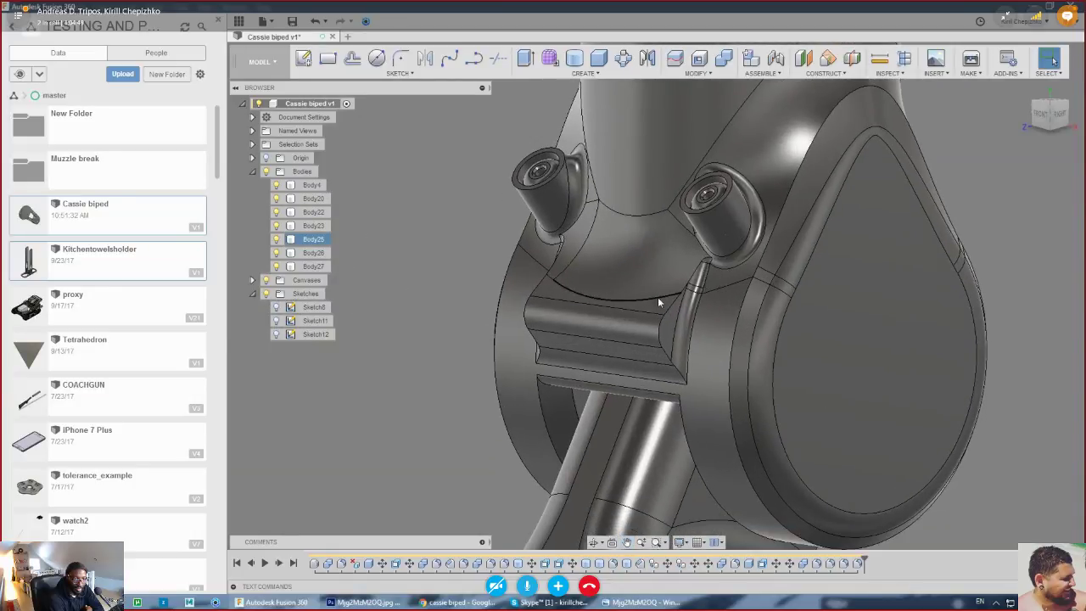
pyautogui.scroll(-5, 657, 292)
pyautogui.scroll(4, 676, 153)
pyautogui.scroll(-2, 612, 309)
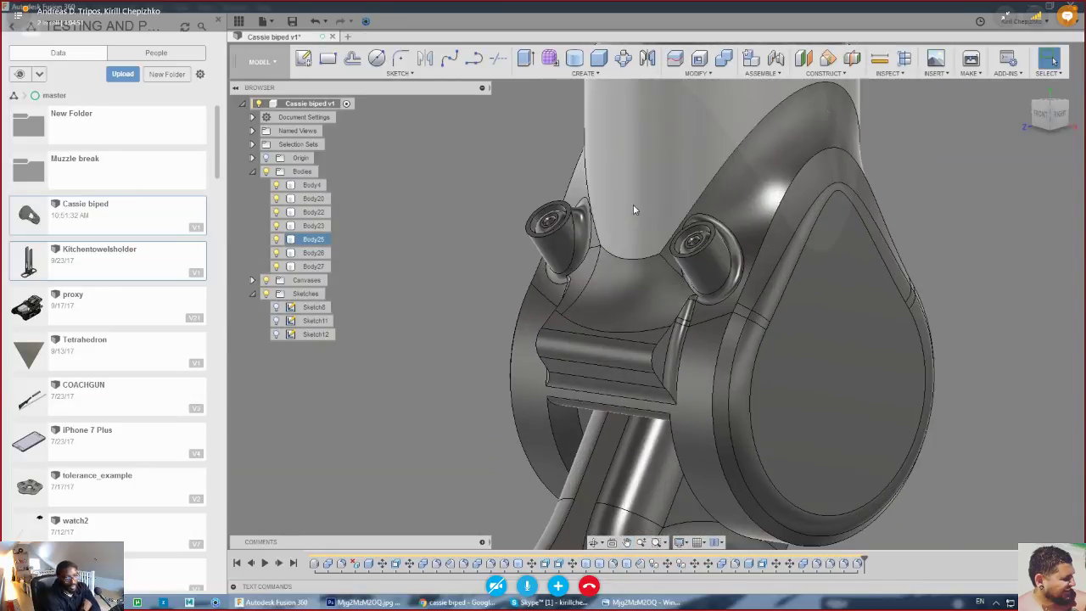
pyautogui.scroll(-3, 579, 332)
pyautogui.moveTo(655, 290)
pyautogui.keyDown('shift'); pyautogui.mouseDown(button='middle')
pyautogui.moveTo(701, 315)
pyautogui.moveTo(705, 299)
pyautogui.moveTo(735, 288)
pyautogui.mouseUp(button='middle'); pyautogui.keyUp('shift')
pyautogui.click(1046, 115)
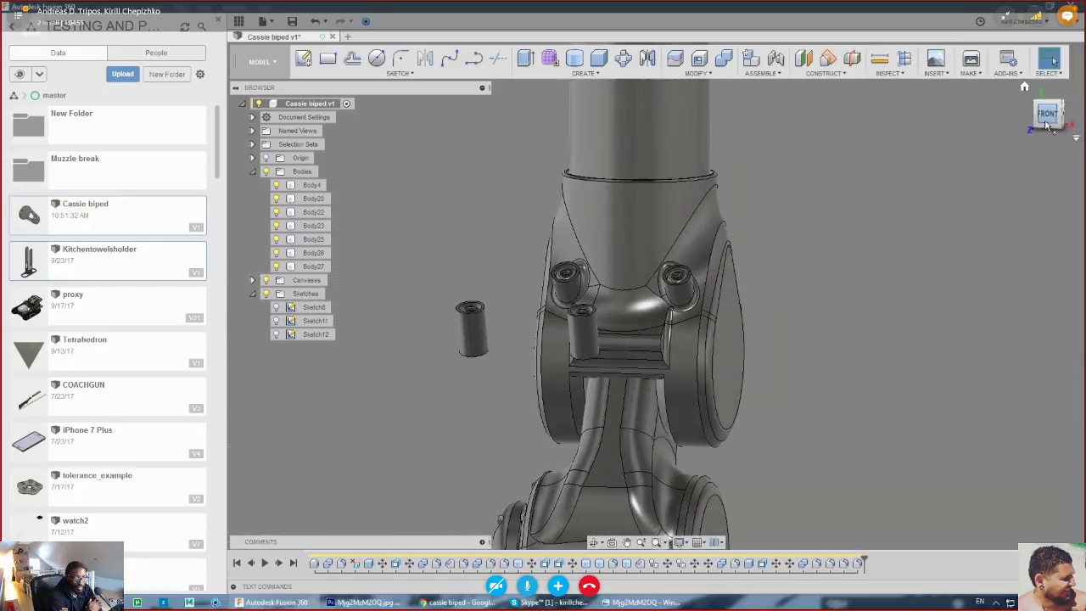
pyautogui.keyDown('shift'); pyautogui.moveTo(655, 292); pyautogui.dragTo(620, 297, button='middle'); pyautogui.keyUp('shift')
pyautogui.moveTo(886, 284); pyautogui.dragTo(928, 229)
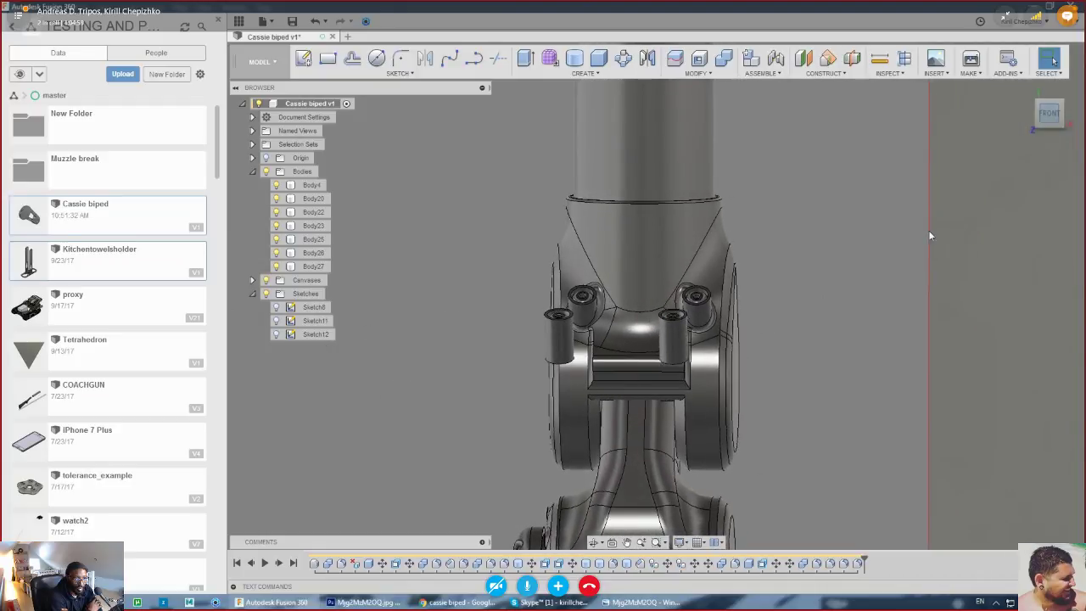
pyautogui.moveTo(650, 296)
pyautogui.keyDown('shift'); pyautogui.mouseDown(button='middle')
pyautogui.moveTo(621, 302)
pyautogui.moveTo(641, 349)
pyautogui.mouseUp(button='middle'); pyautogui.keyUp('shift')
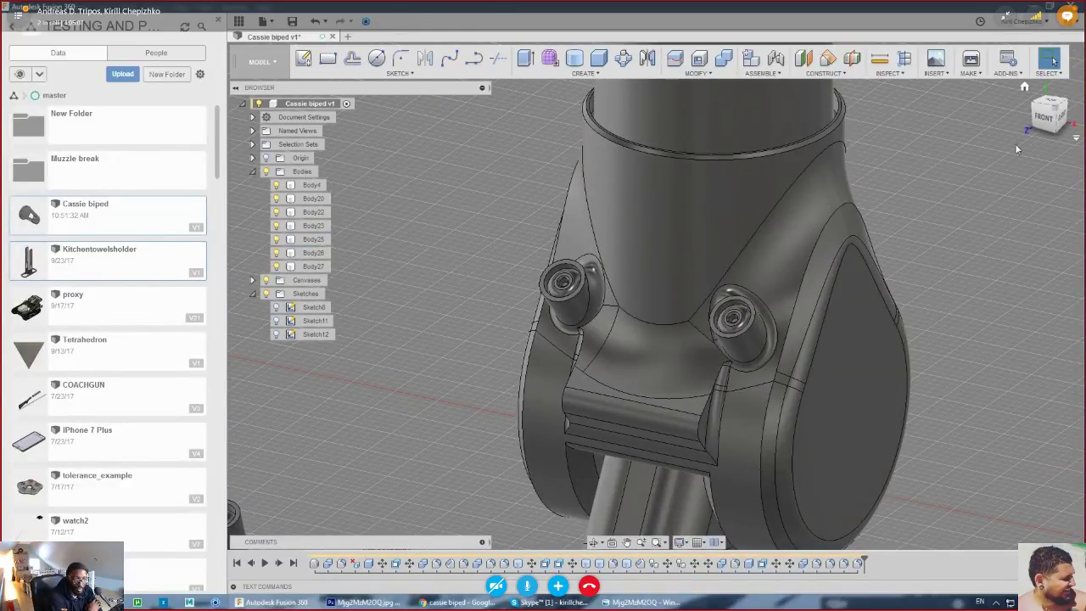
# - Sketch on the front plane a sloping line from beside the collar down past the right bolt, a short horizontal segment, and a vertical centre line
pyautogui.click(1047, 121)
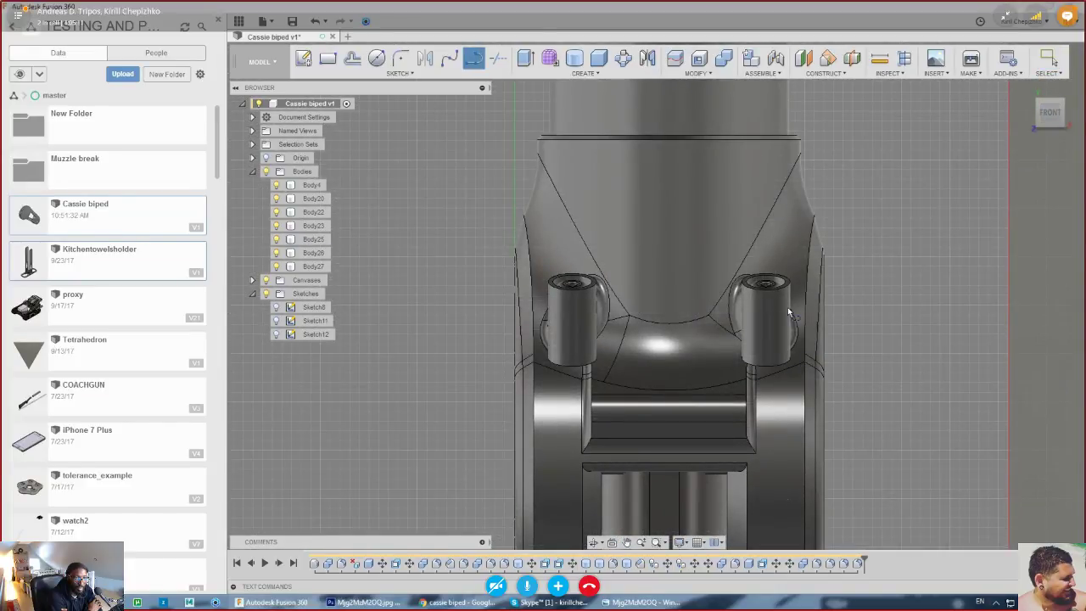
pyautogui.scroll(-10, 787, 307)
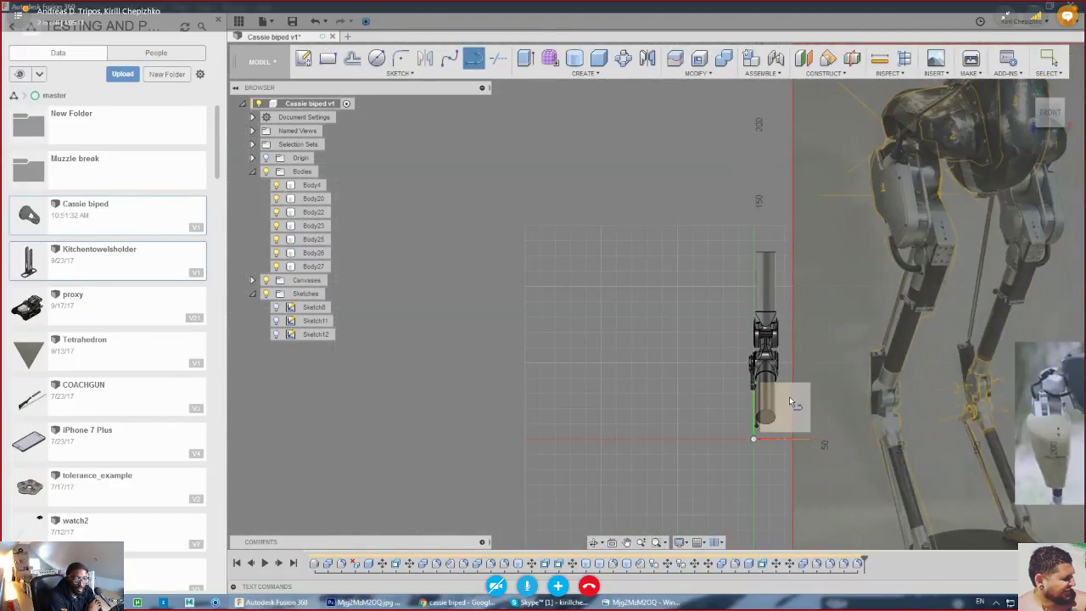
pyautogui.click(789, 399)
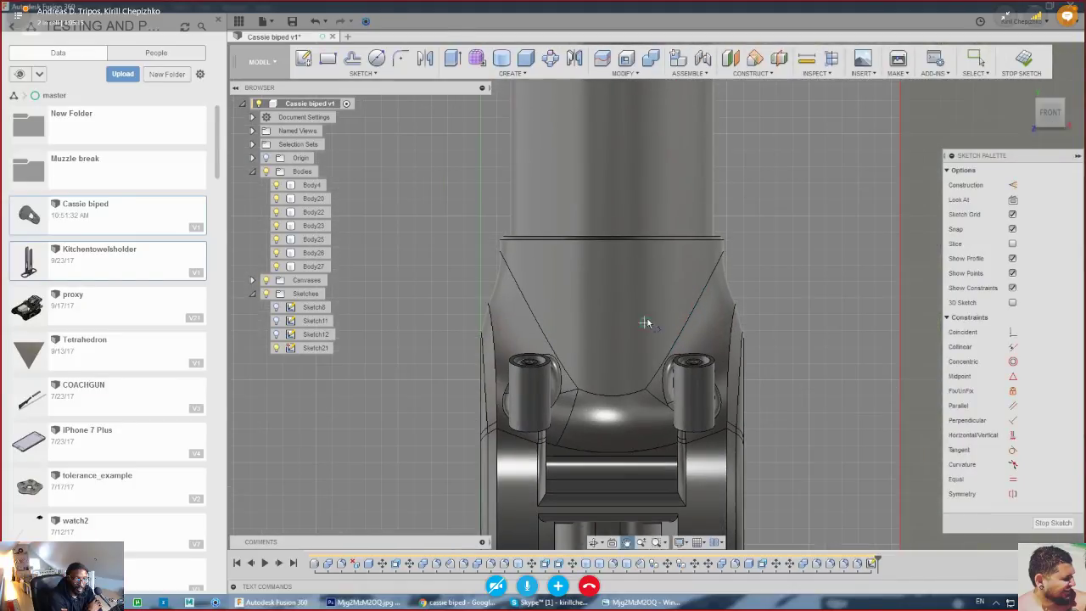
pyautogui.click(749, 251)
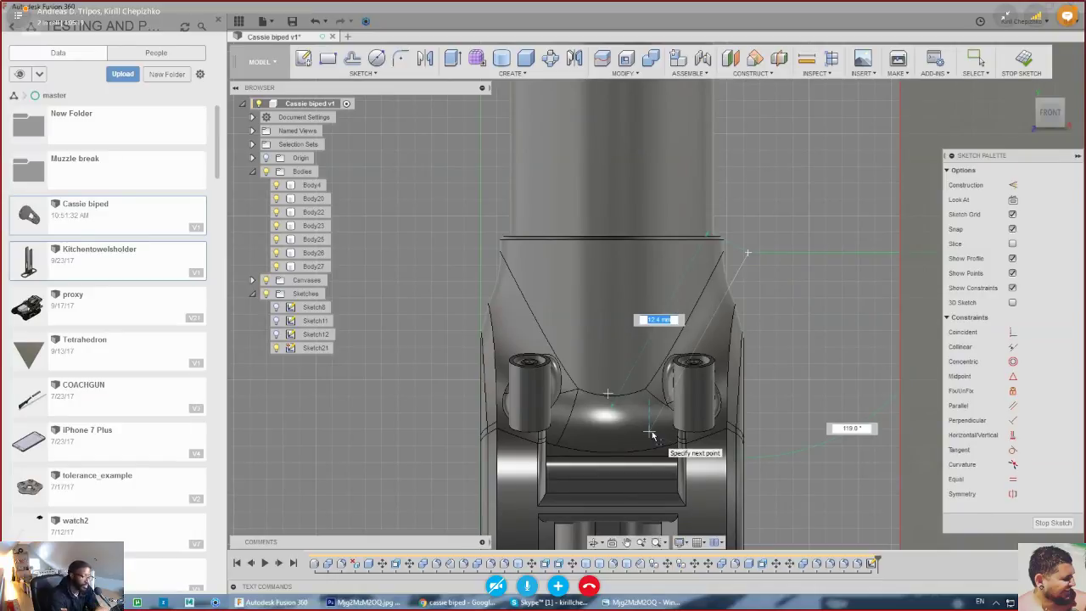
pyautogui.click(629, 414)
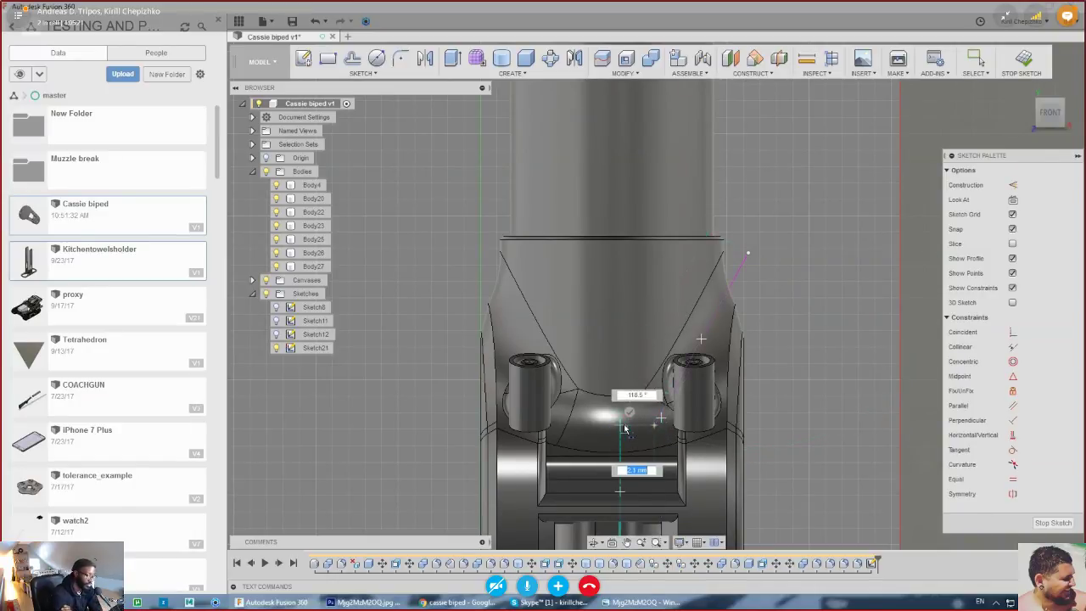
pyautogui.doubleClick(620, 426)
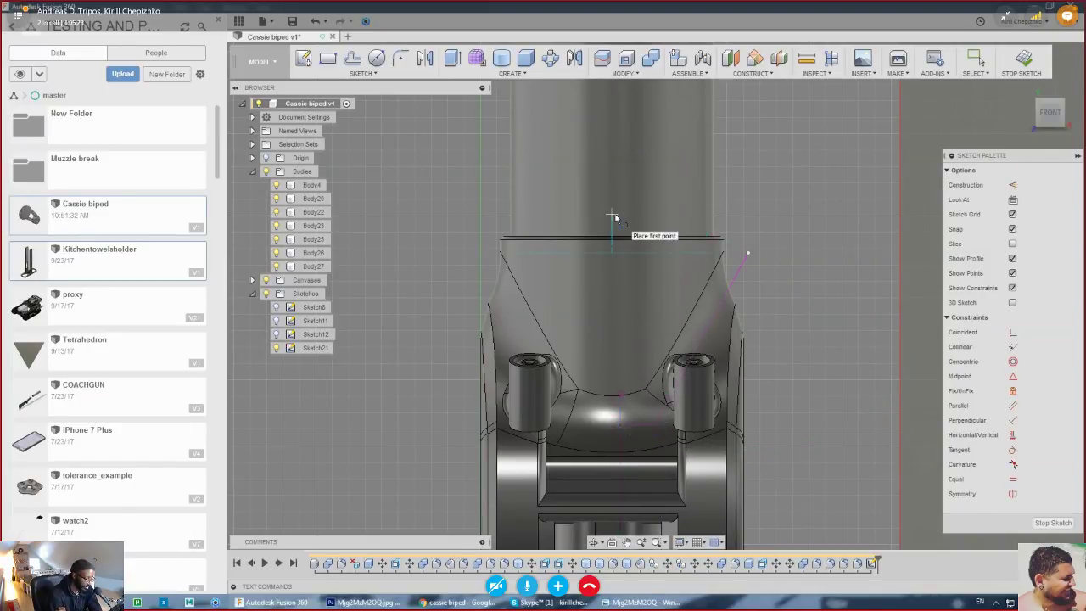
pyautogui.click(611, 215)
pyautogui.click(611, 424)
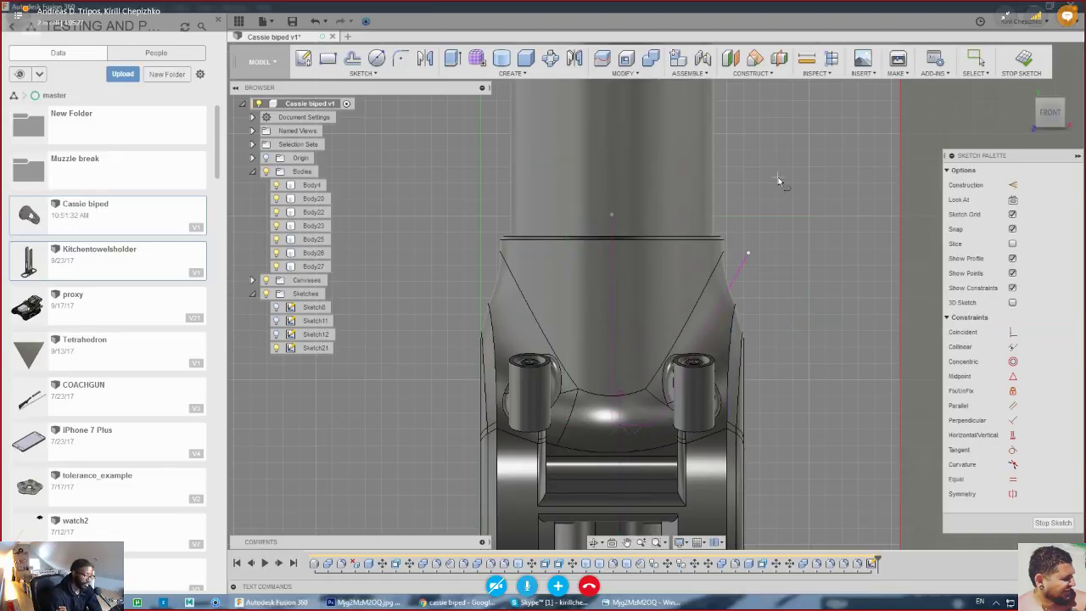
# - Fillet the sketch corner between the sloping line and the short horizontal segment with a 1 mm radius
pyautogui.click(409, 57)
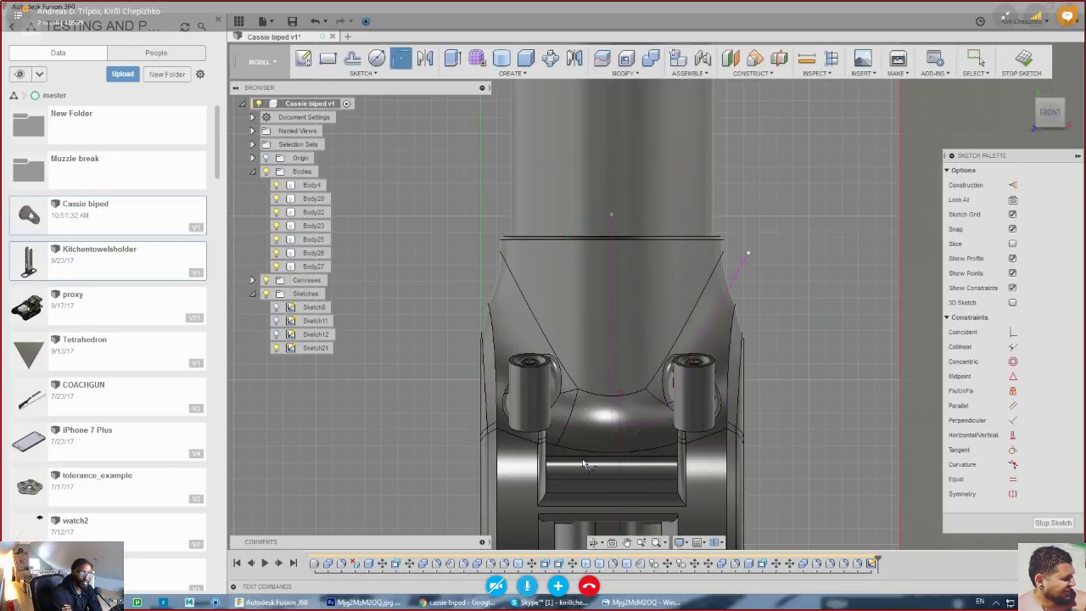
pyautogui.click(655, 428)
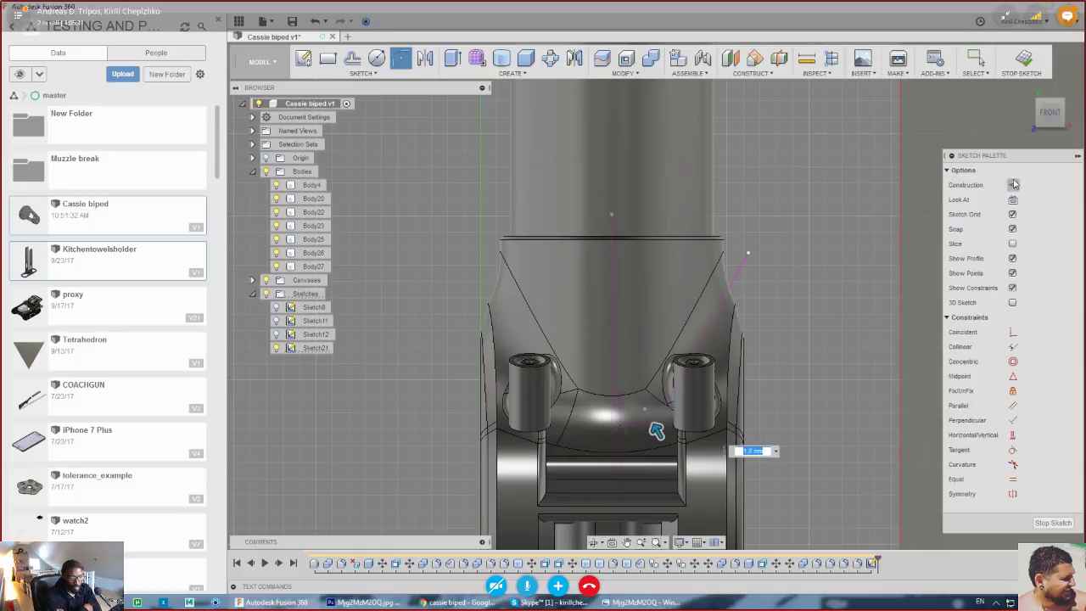
pyautogui.rightClick(713, 228)
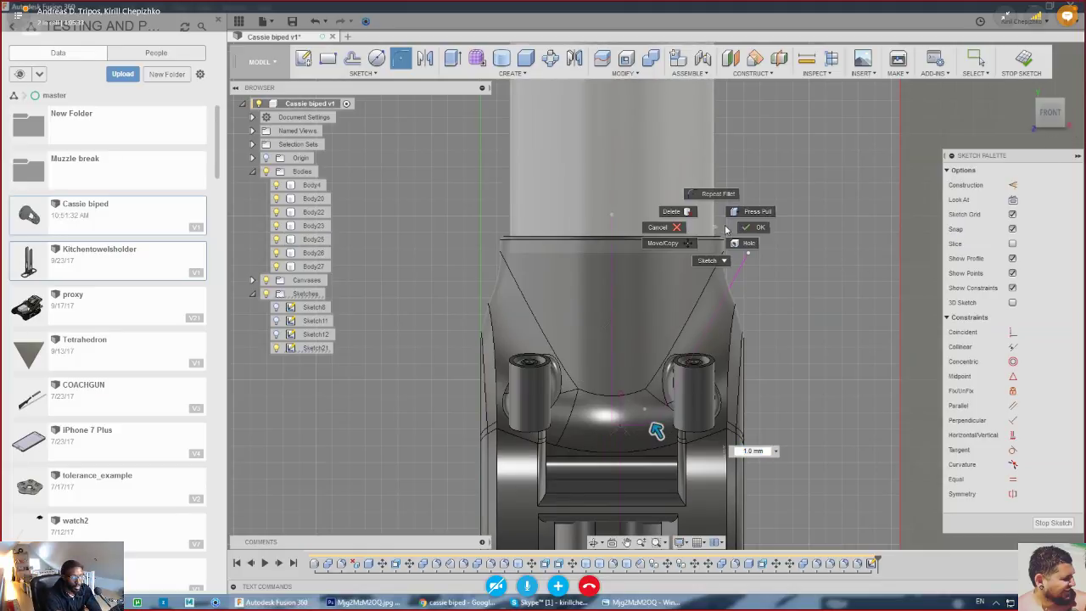
pyautogui.click(752, 228)
pyautogui.press('Escape')
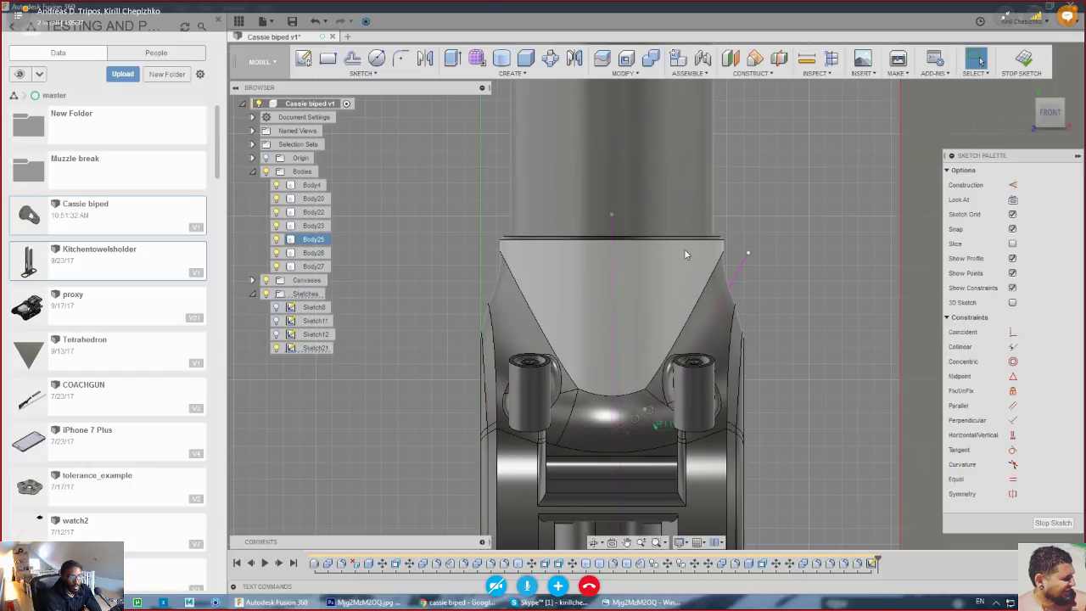
# - Finish the sketch and split the upper joint body with the sketched sloping profile, keeping the splitting tool extended
pyautogui.click(1022, 58)
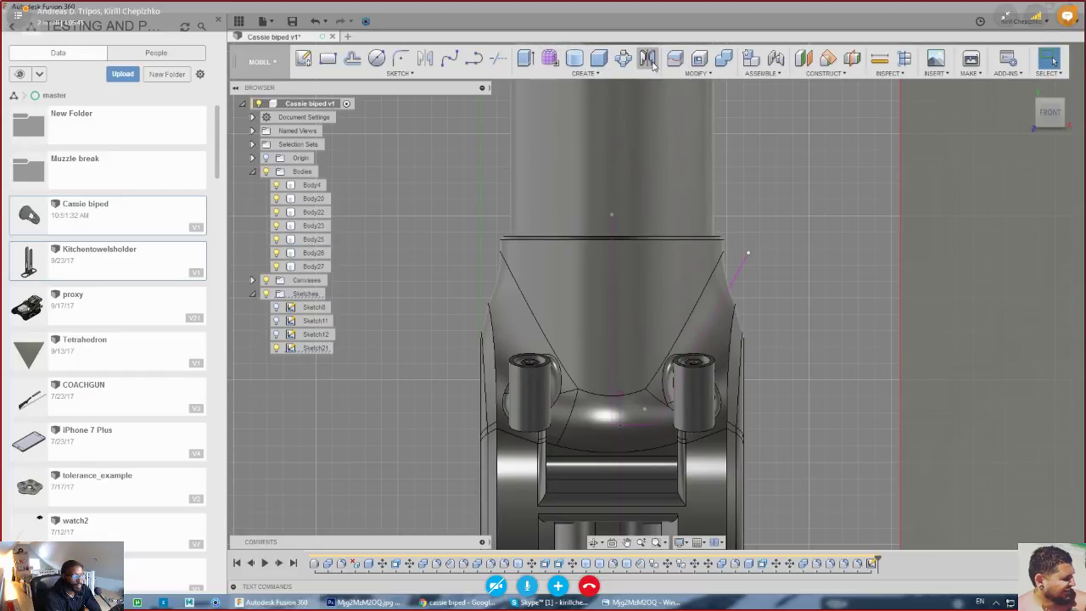
pyautogui.click(675, 59)
pyautogui.click(661, 272)
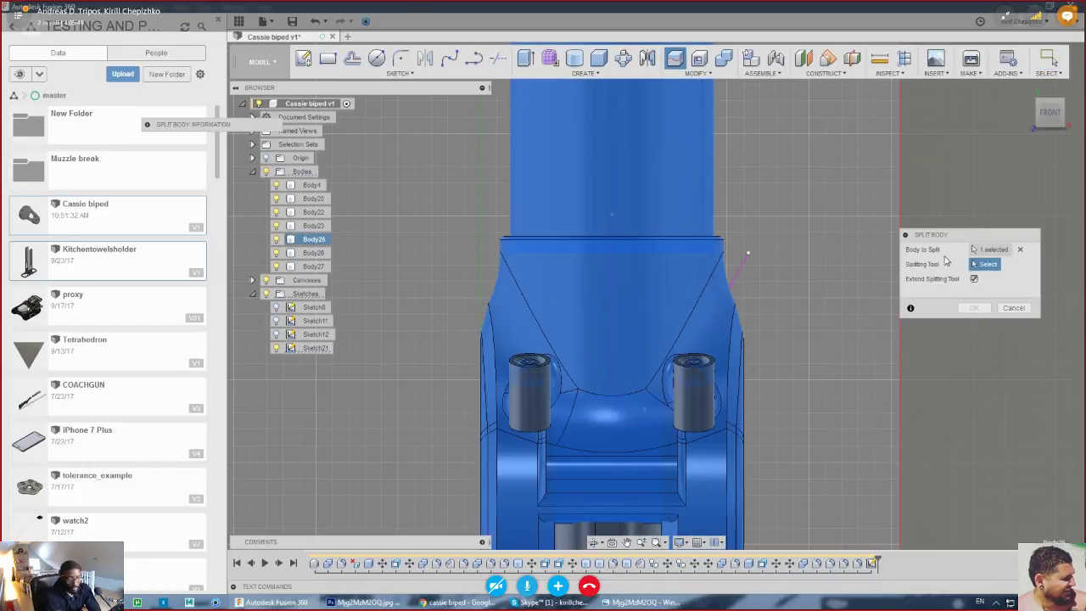
pyautogui.click(745, 272)
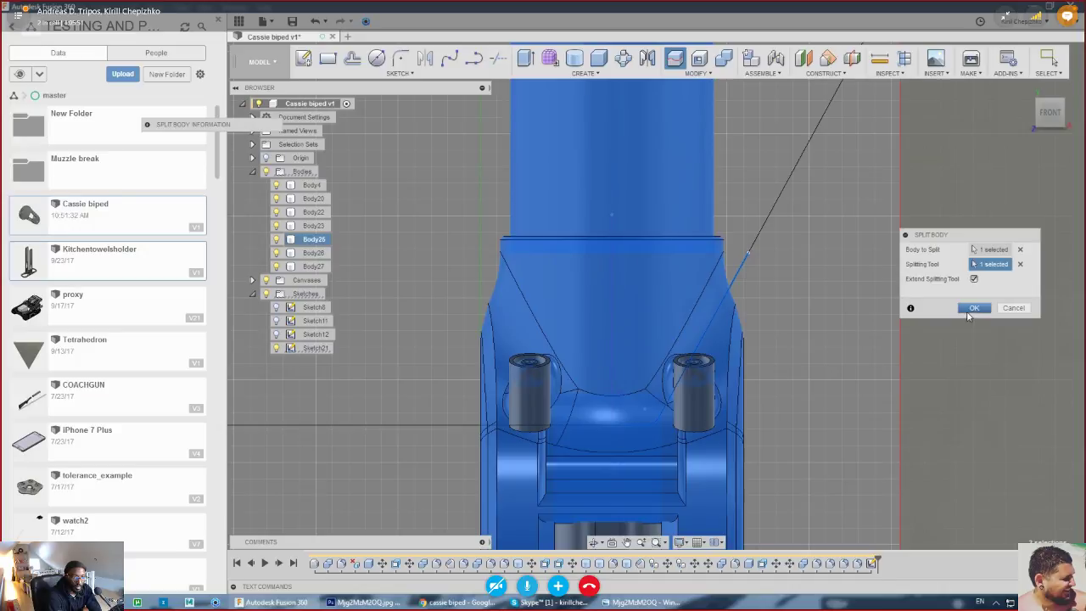
pyautogui.click(974, 307)
# - Chamfer the curved split edge running above the bolt around the joint's side by an equal distance of 0.2 mm
pyautogui.click(1034, 129)
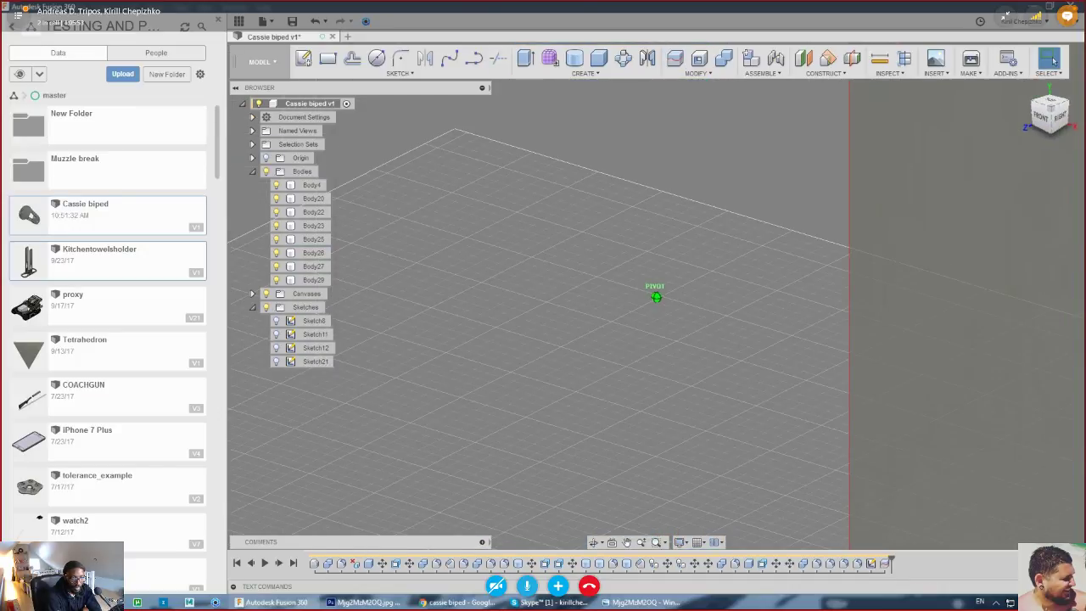
pyautogui.keyDown('shift'); pyautogui.moveTo(914, 327); pyautogui.dragTo(841, 322, button='middle'); pyautogui.keyUp('shift')
pyautogui.scroll(-7, 812, 314)
pyautogui.scroll(2, 509, 438)
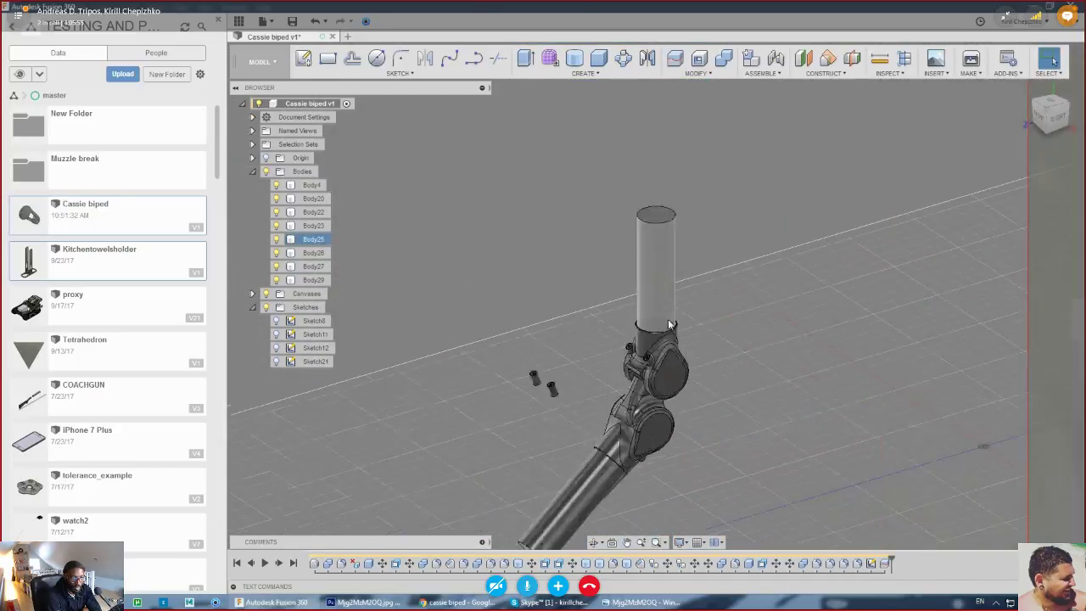
pyautogui.scroll(10, 670, 324)
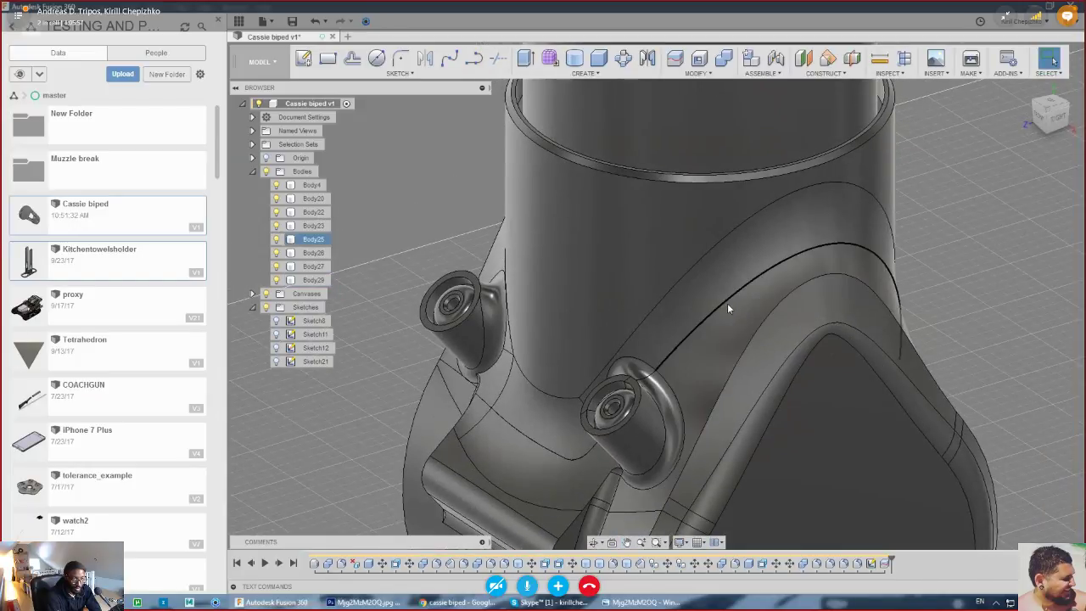
pyautogui.rightClick(727, 308)
pyautogui.click(710, 369)
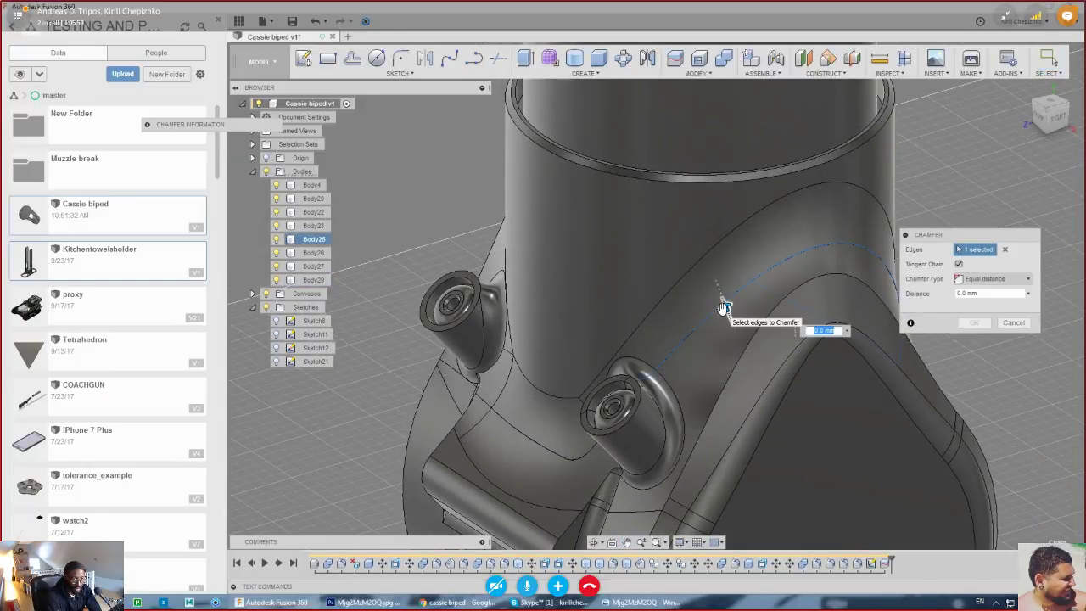
pyautogui.press('Return')
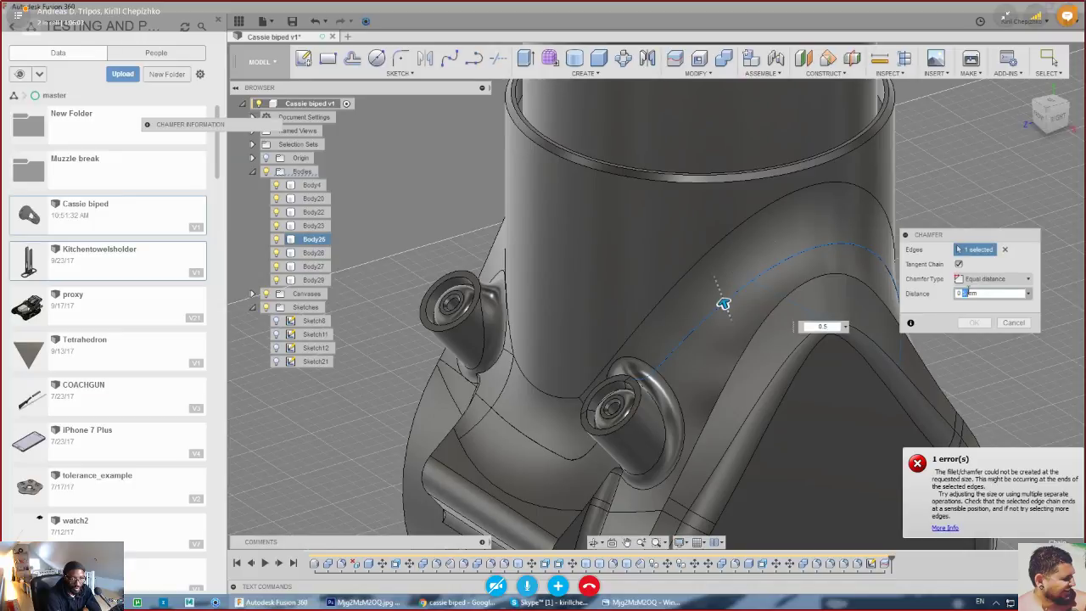
pyautogui.press('Return')
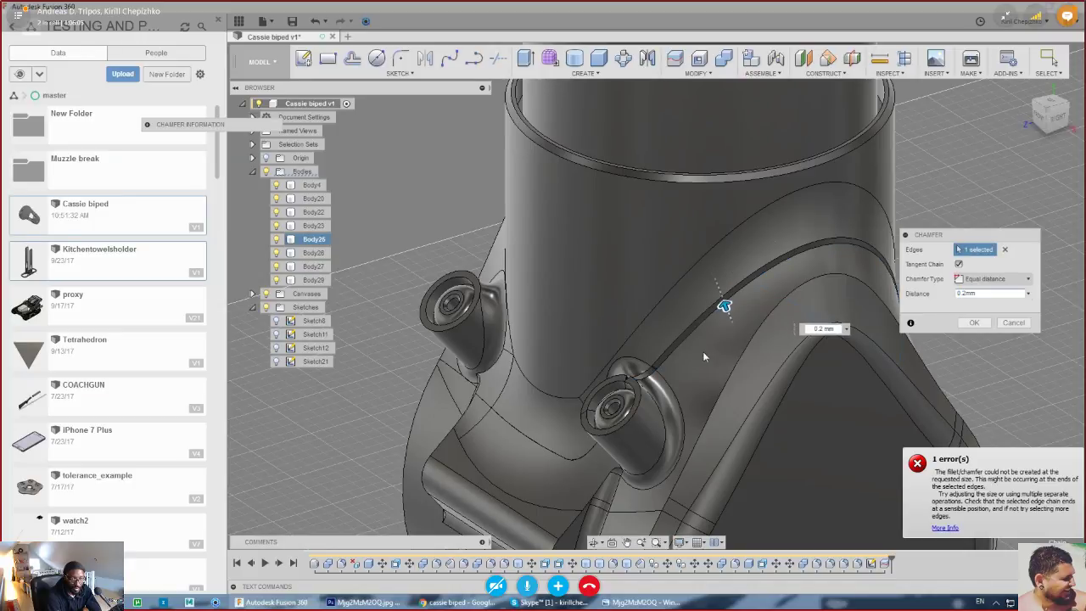
pyautogui.moveTo(1057, 113); pyautogui.dragTo(1079, 117)
pyautogui.moveTo(933, 356); pyautogui.dragTo(538, 436, button='middle')
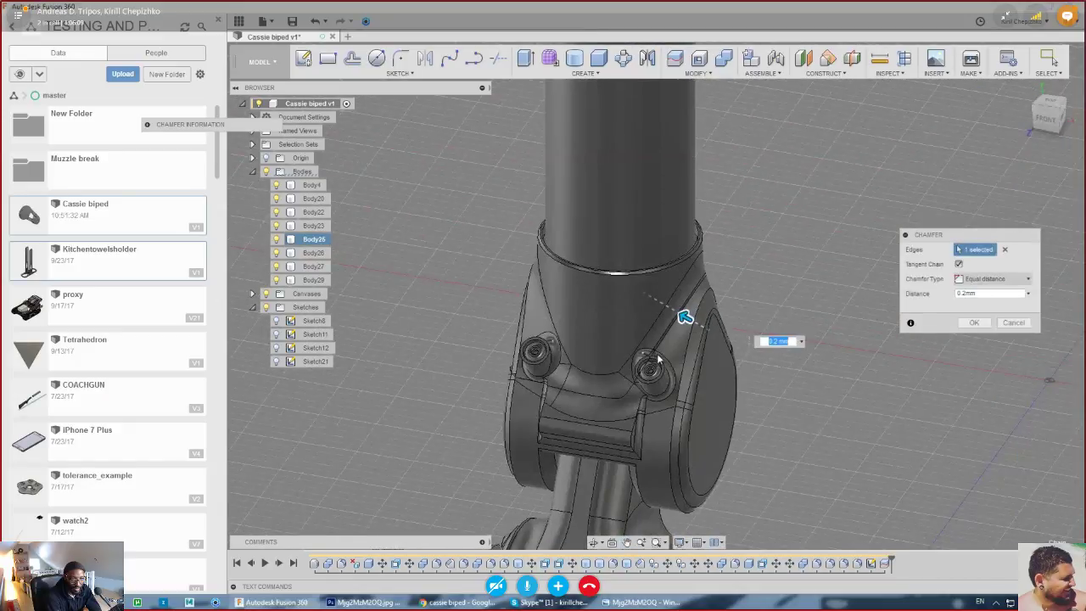
pyautogui.scroll(3, 643, 338)
pyautogui.moveTo(643, 338); pyautogui.dragTo(683, 309, button='middle')
pyautogui.scroll(-4, 685, 308)
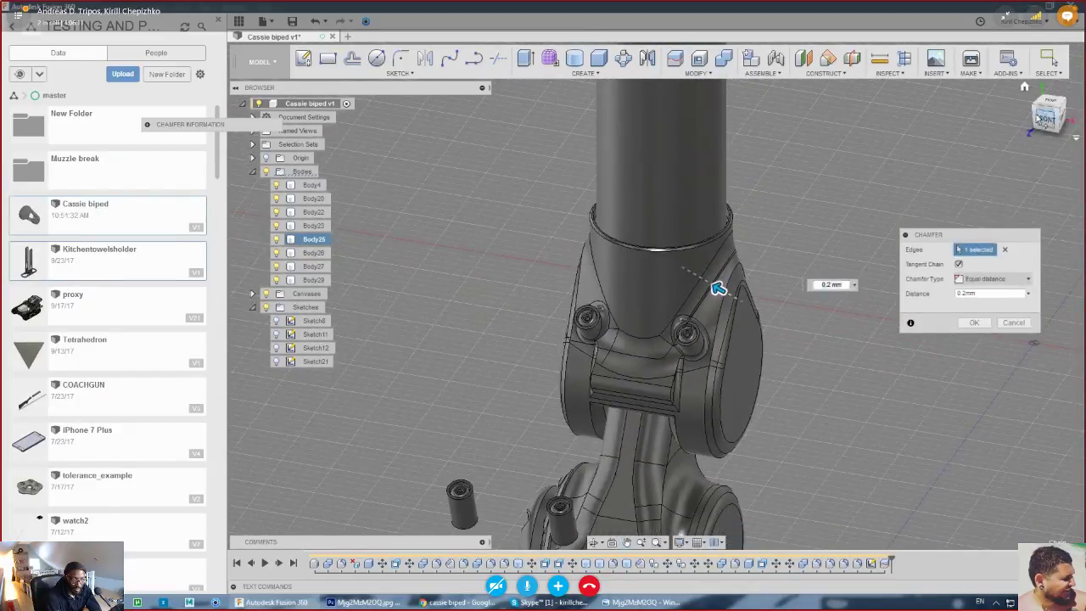
pyautogui.moveTo(1040, 120); pyautogui.dragTo(1025, 124)
pyautogui.moveTo(399, 327); pyautogui.dragTo(685, 342, button='middle')
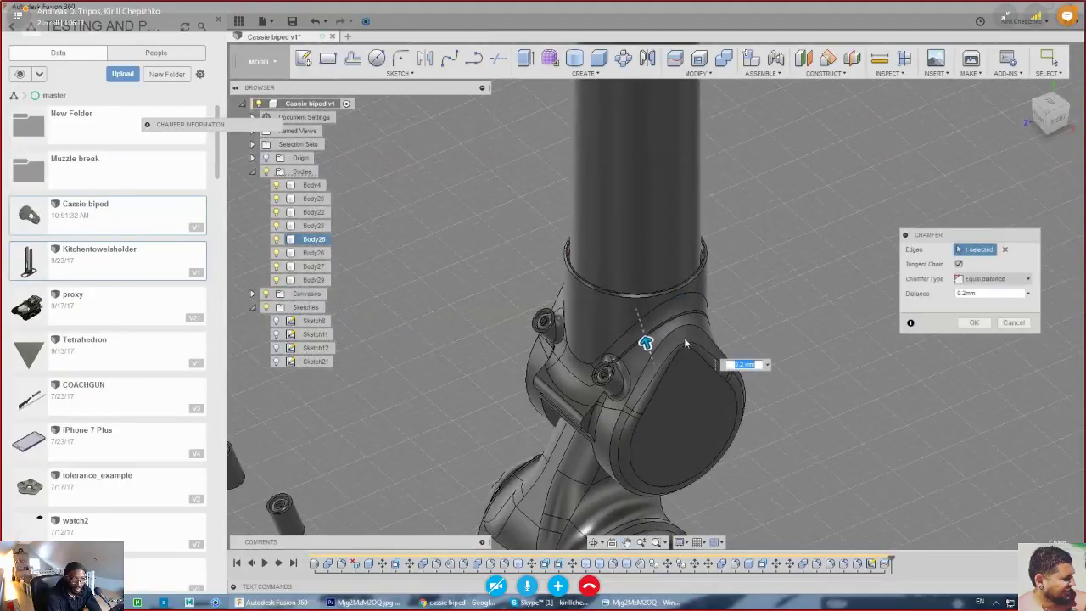
pyautogui.click(982, 326)
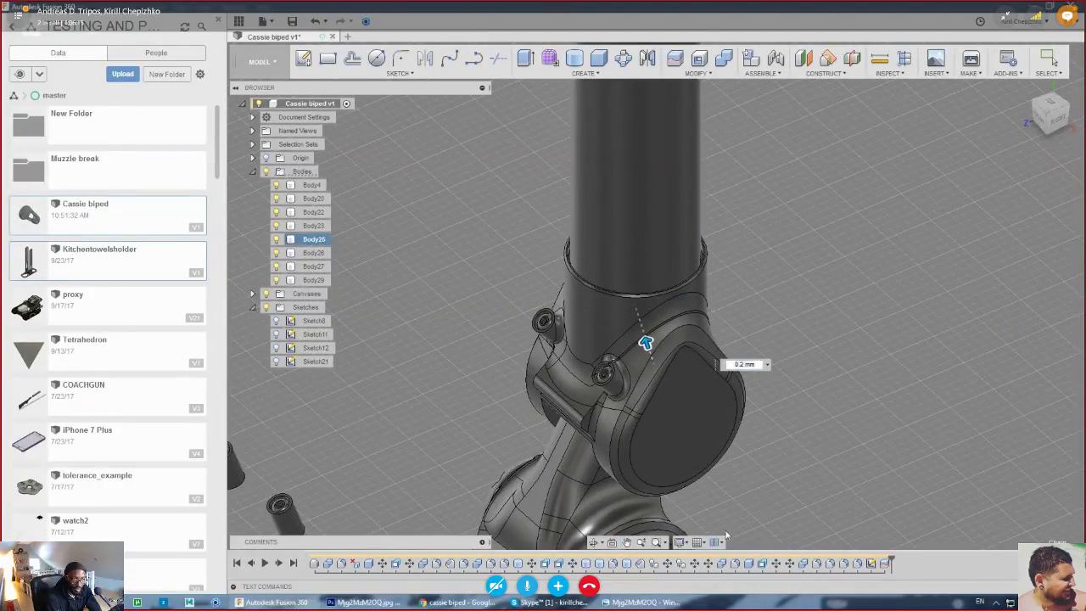
# - Examine the upper joint in the Shaded visual style, and return the display to Shaded with Visible Edges Only
pyautogui.click(684, 543)
pyautogui.moveTo(717, 439)
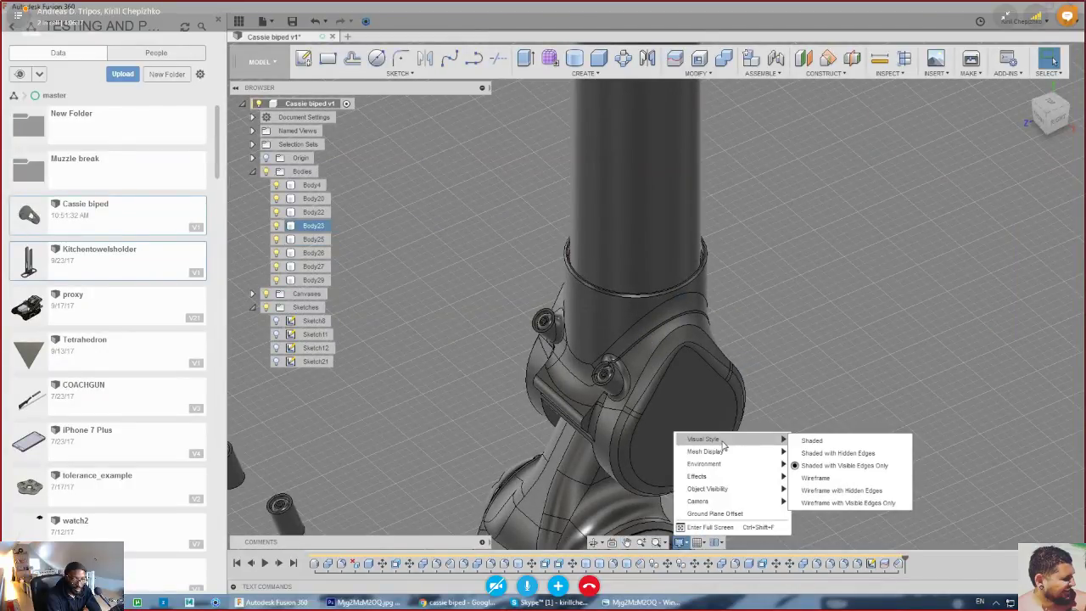
pyautogui.click(810, 441)
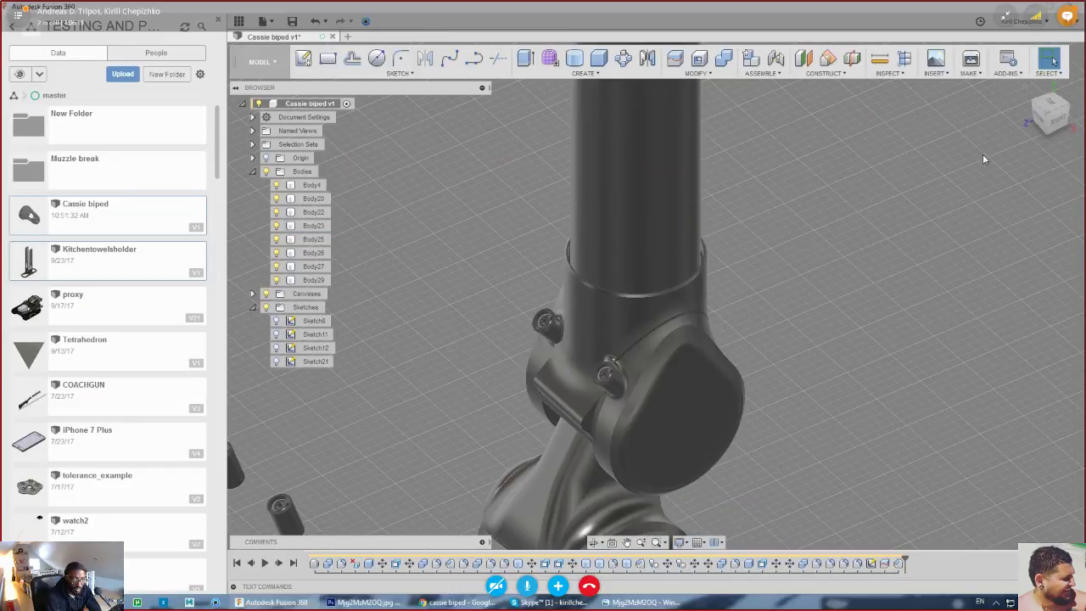
pyautogui.moveTo(1048, 120)
pyautogui.mouseDown()
pyautogui.moveTo(1036, 117)
pyautogui.moveTo(1067, 113)
pyautogui.mouseUp()
pyautogui.moveTo(921, 311); pyautogui.dragTo(864, 325, button='middle')
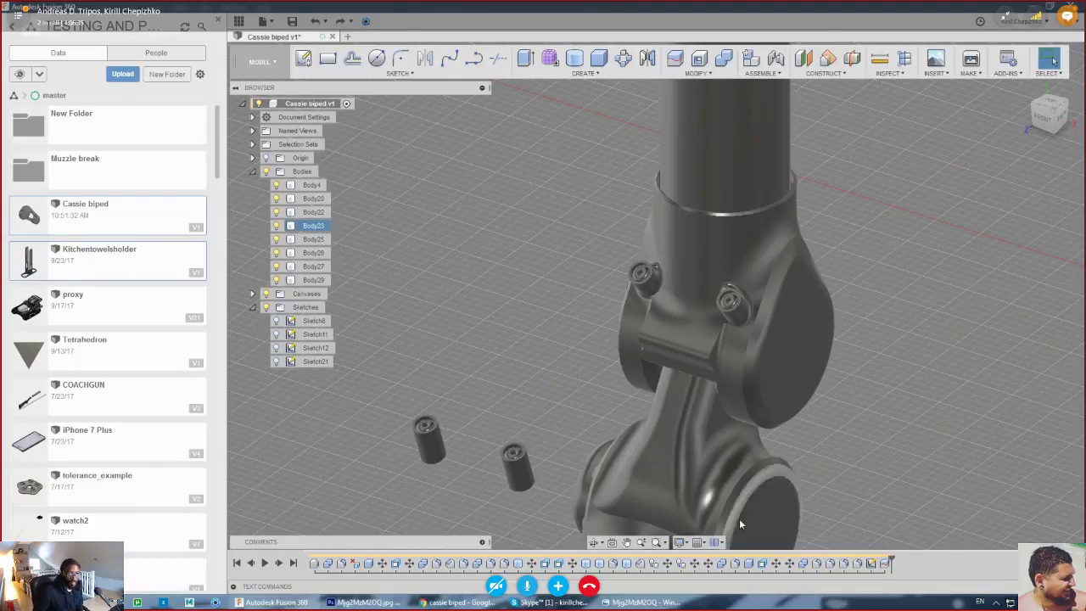
pyautogui.click(680, 543)
pyautogui.moveTo(746, 439)
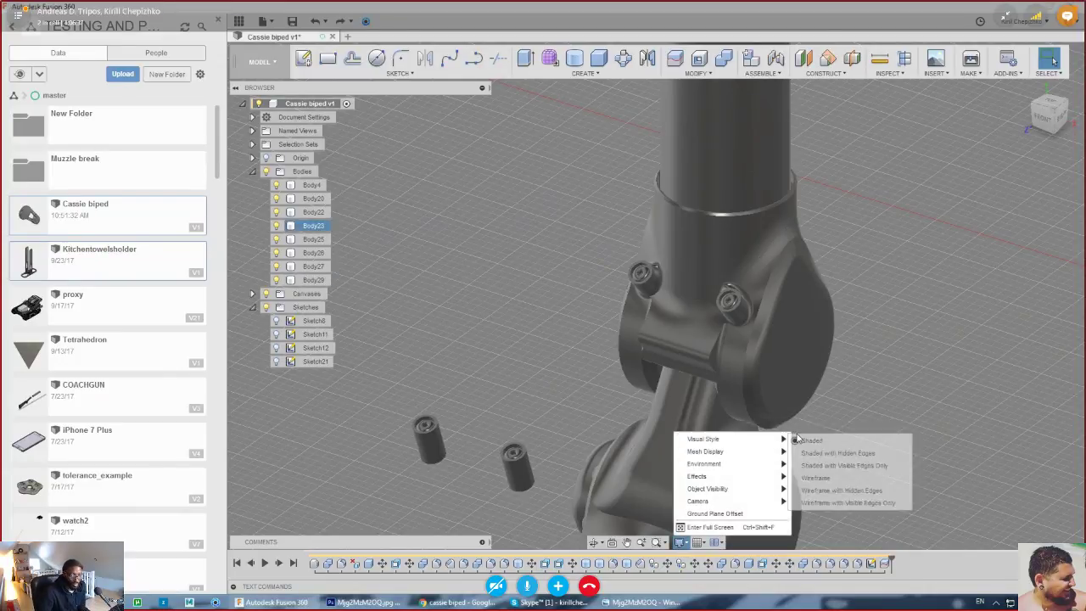
pyautogui.click(810, 467)
# - Examine the whole leg assembly from the front and left, checking the upper joint, the round hub and the linkage
pyautogui.scroll(-5, 867, 406)
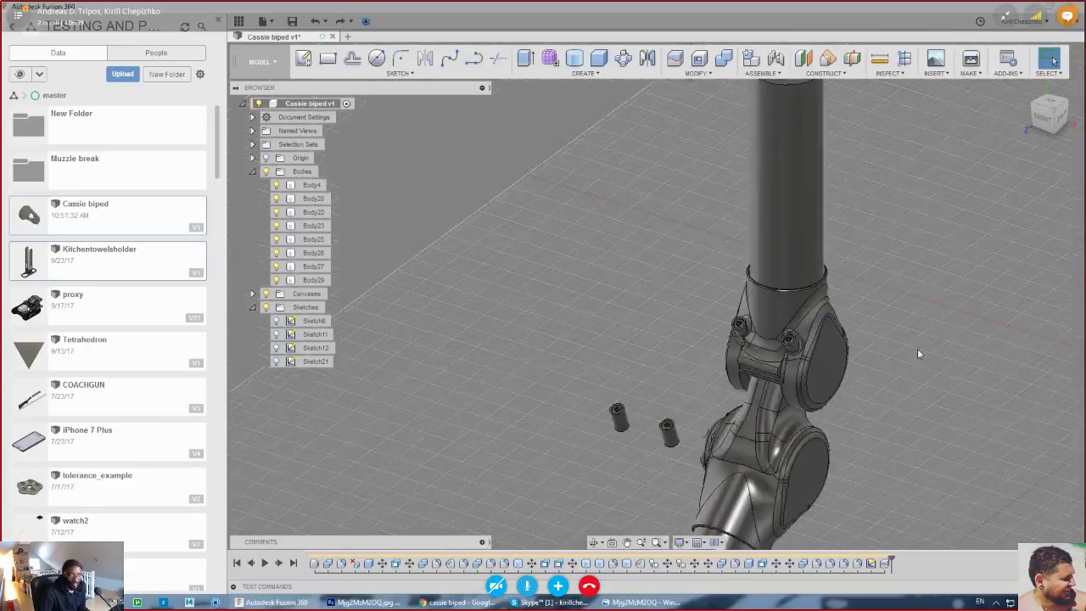
pyautogui.moveTo(917, 344); pyautogui.dragTo(921, 222, button='middle')
pyautogui.moveTo(1054, 116); pyautogui.dragTo(1080, 112)
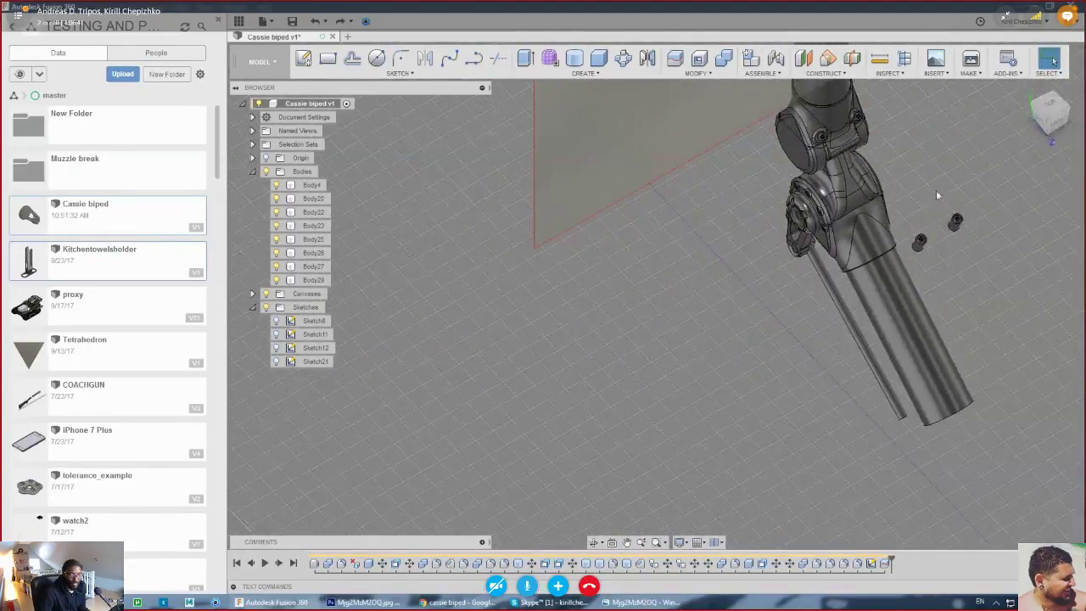
pyautogui.moveTo(939, 195); pyautogui.dragTo(640, 371, button='middle')
pyautogui.moveTo(1045, 113); pyautogui.dragTo(1083, 98)
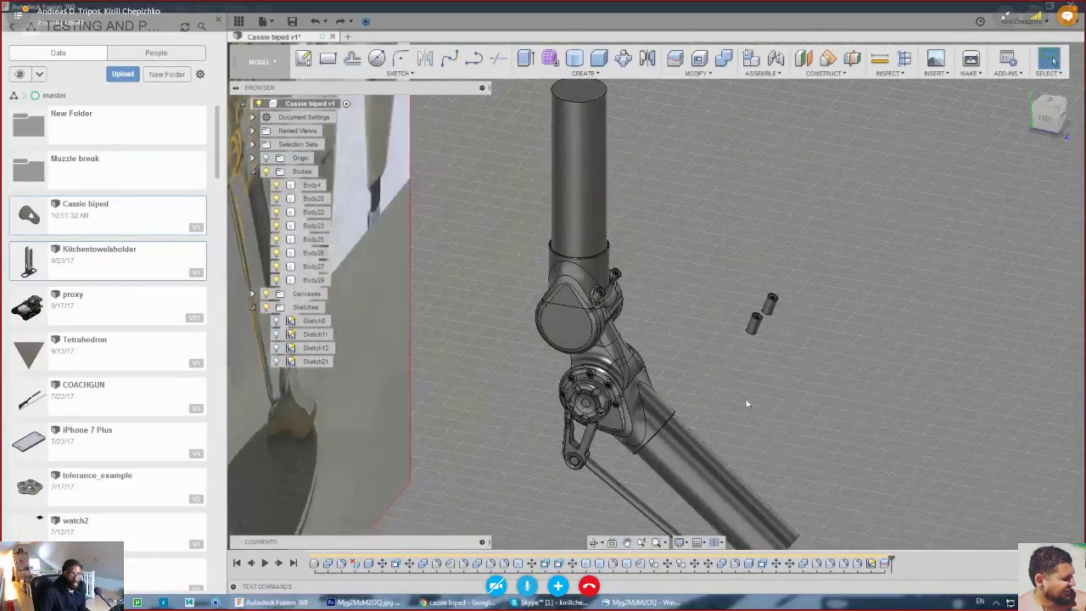
pyautogui.moveTo(710, 382); pyautogui.dragTo(722, 318, button='middle')
pyautogui.scroll(-3, 714, 368)
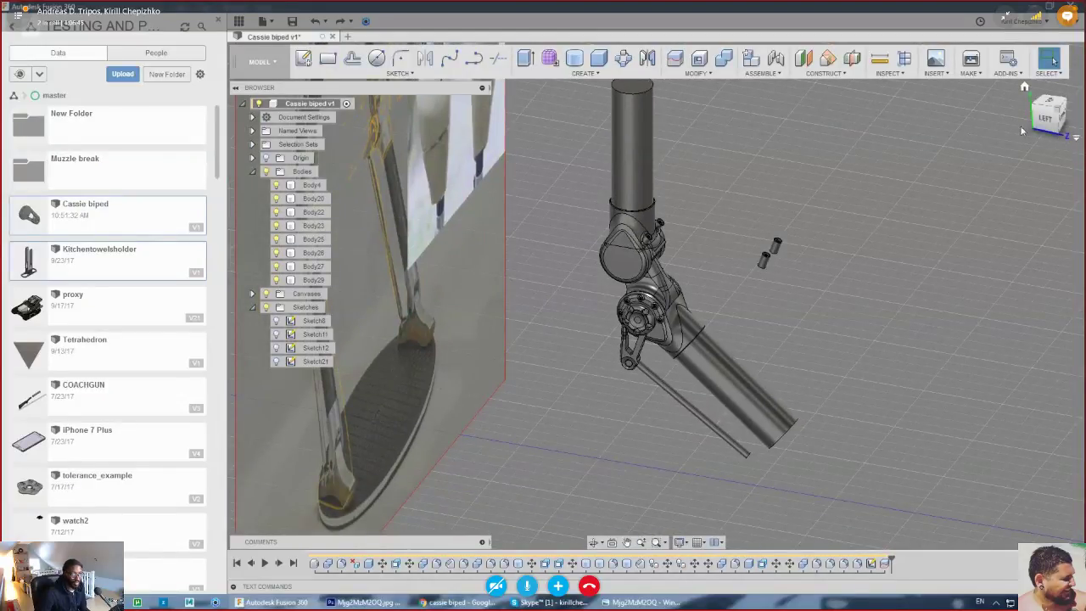
pyautogui.moveTo(1045, 117)
pyautogui.mouseDown()
pyautogui.moveTo(994, 99)
pyautogui.moveTo(941, 108)
pyautogui.moveTo(976, 88)
pyautogui.moveTo(1072, 117)
pyautogui.moveTo(1062, 115)
pyautogui.mouseUp()
pyautogui.scroll(5, 632, 316)
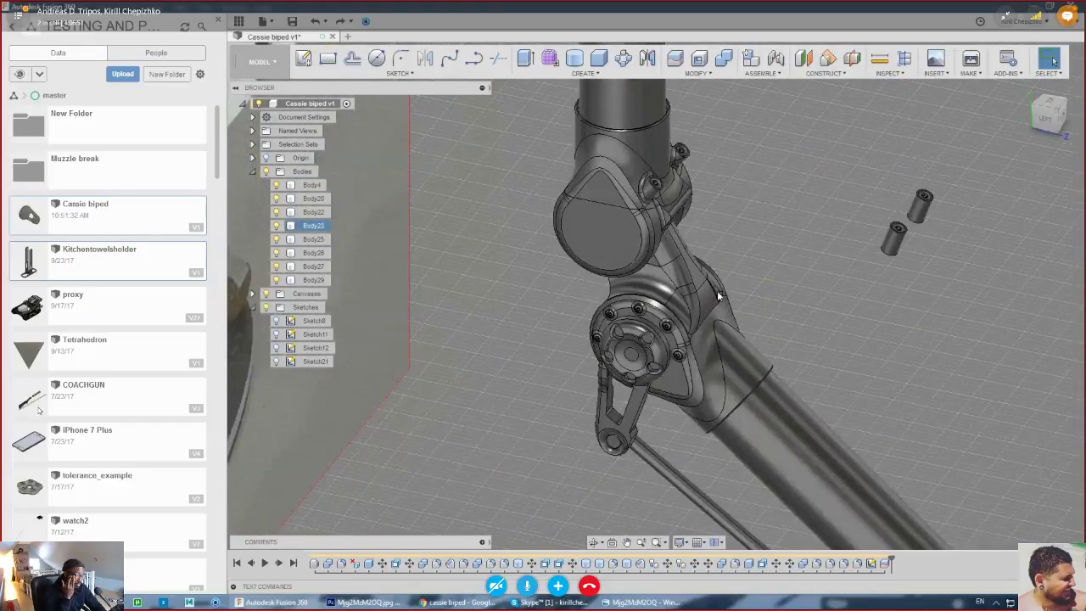
pyautogui.moveTo(656, 296)
pyautogui.keyDown('shift'); pyautogui.mouseDown(button='middle')
pyautogui.moveTo(594, 272)
pyautogui.moveTo(585, 289)
pyautogui.moveTo(734, 318)
pyautogui.mouseUp(button='middle'); pyautogui.keyUp('shift')
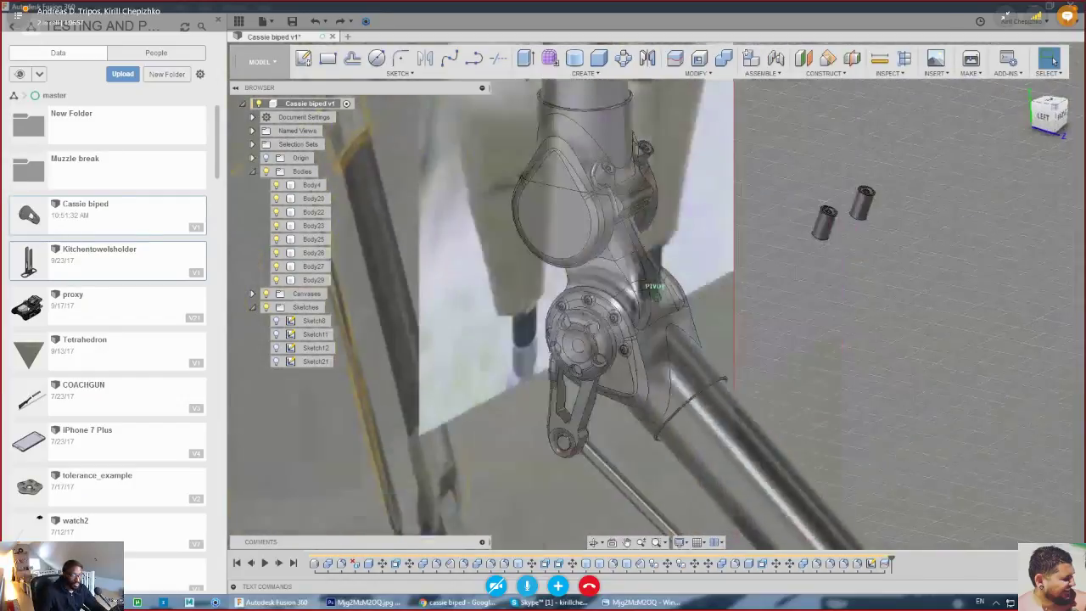